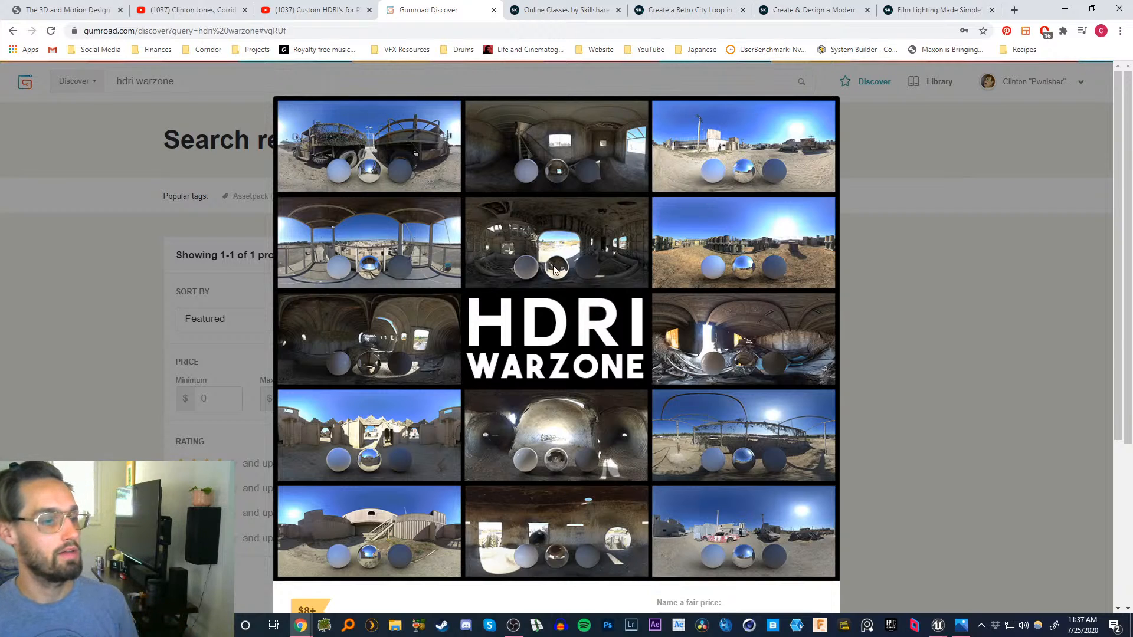
- Review the HDRI Pack: Warzone listing down to its pricing and details, and bring up the Skillshare home page
scroll(618, 440, down, 4)
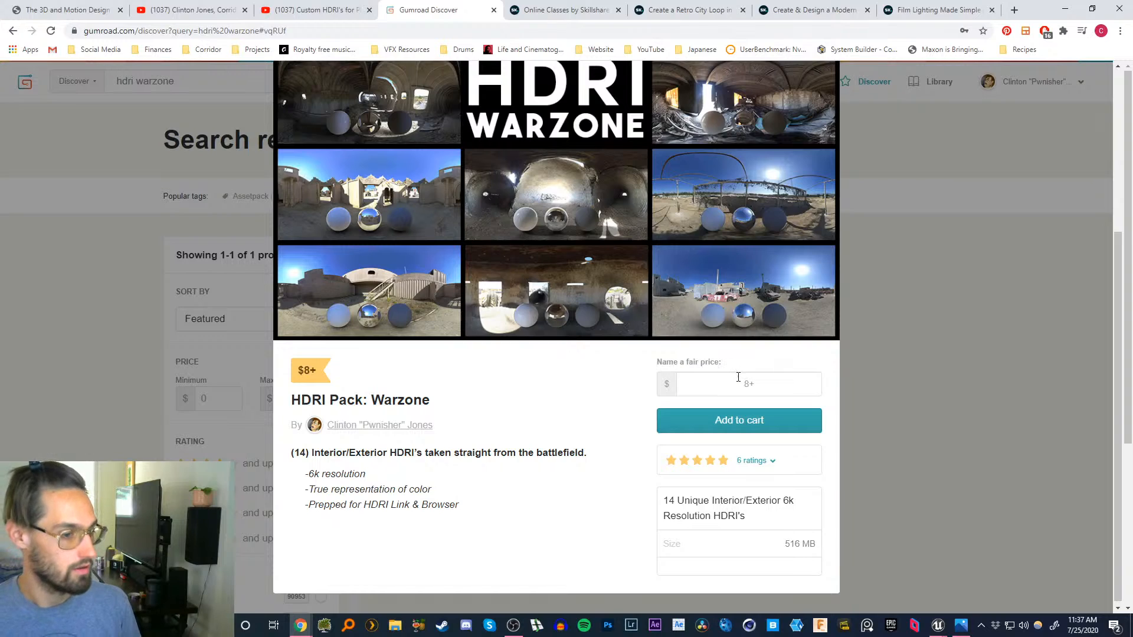
scroll(571, 405, up, 4)
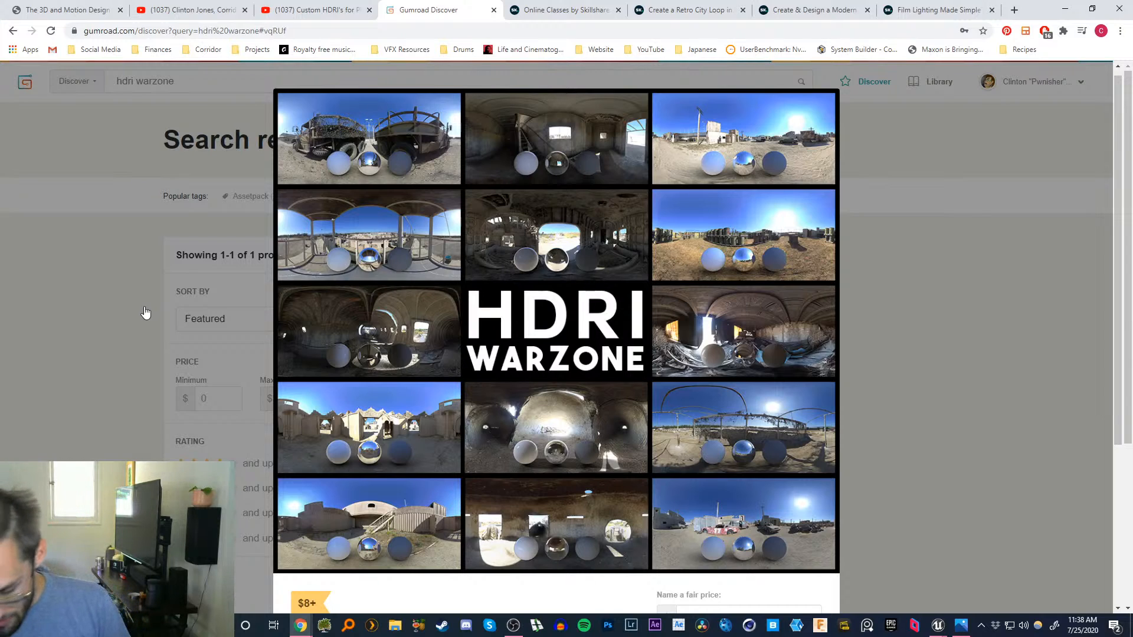
click(561, 10)
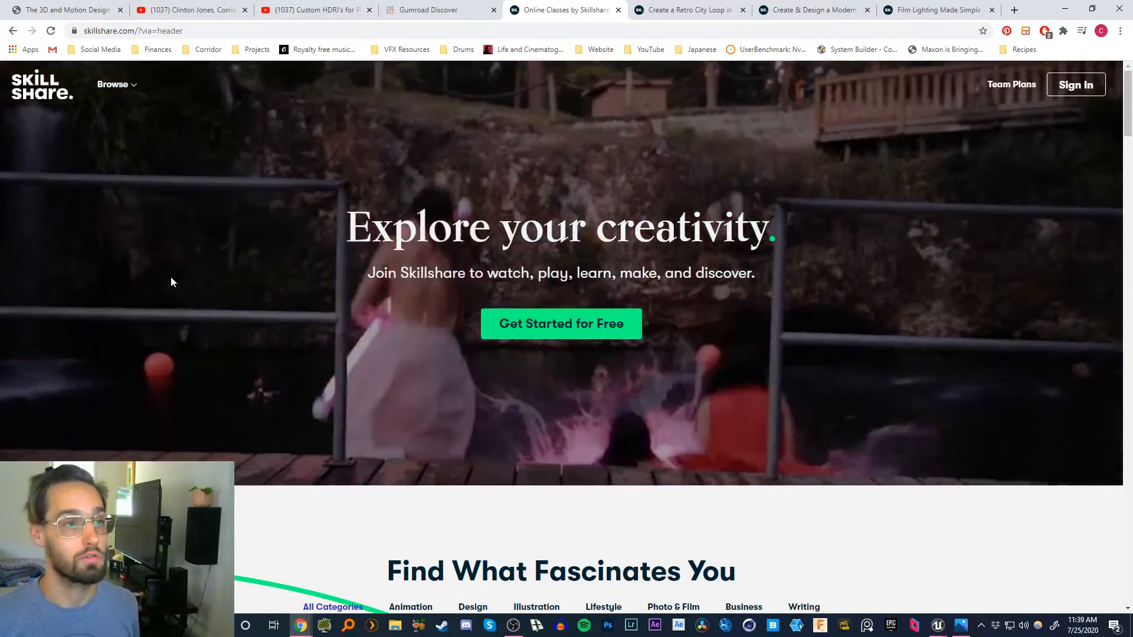
- View the Skillshare classes on the Retro City Loop and the Modern Interior in Blender 2.8, playing and pausing the latter's introduction
click(678, 10)
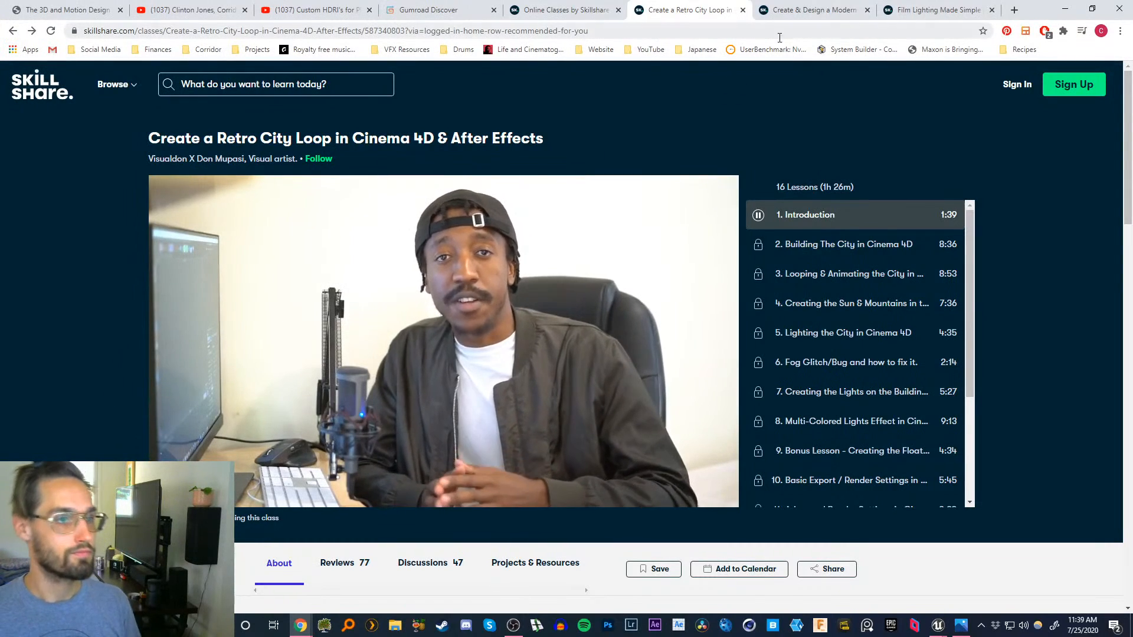
click(808, 10)
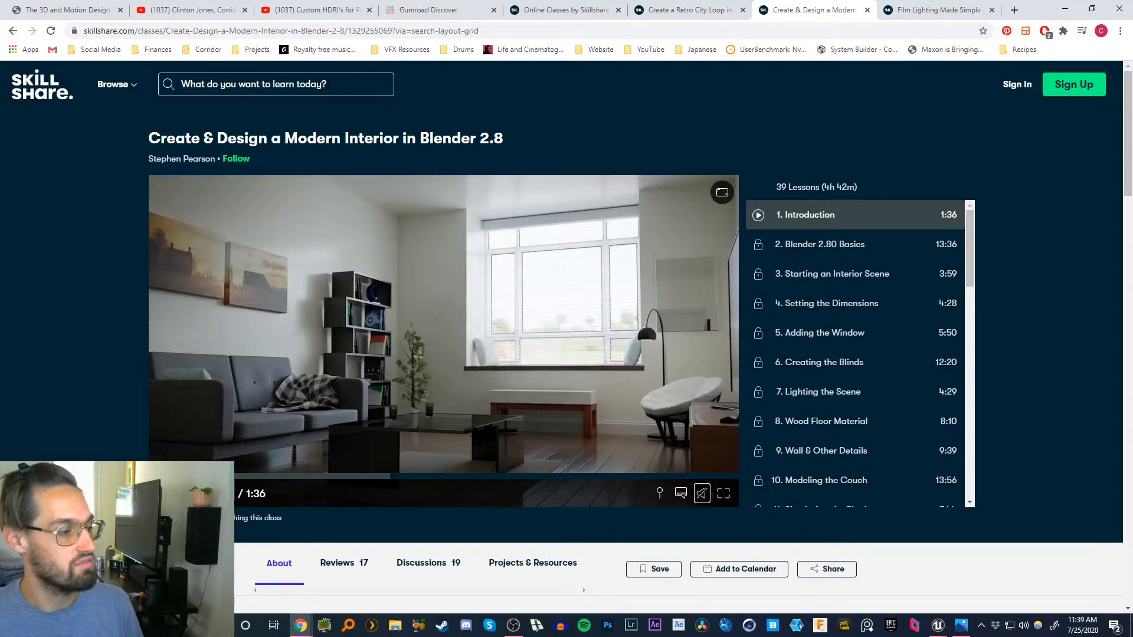
click(169, 493)
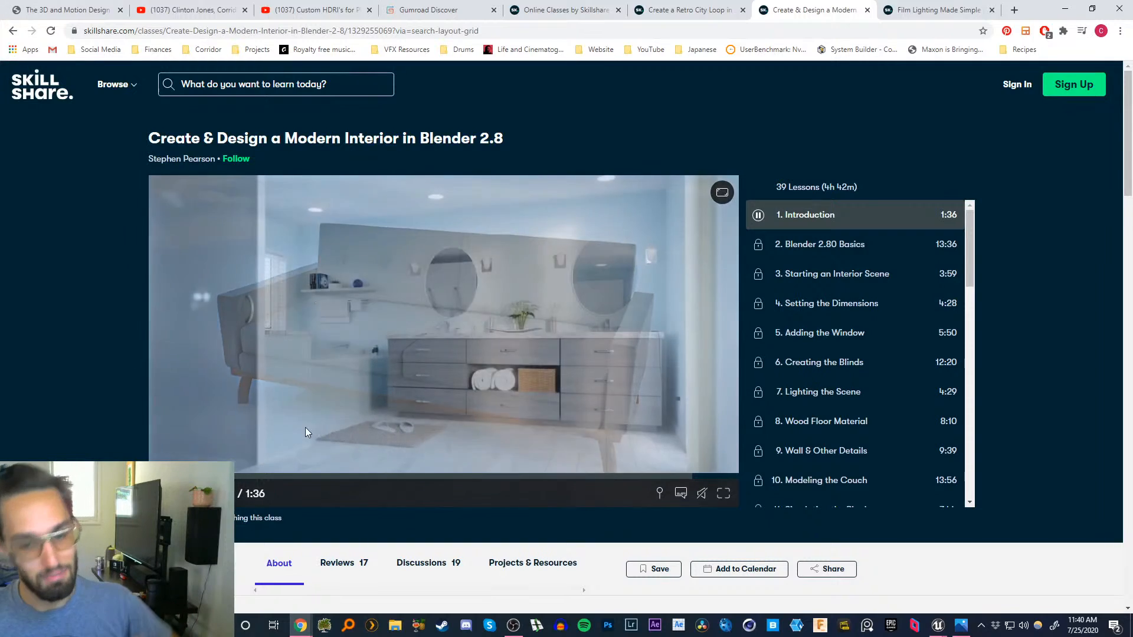
click(337, 391)
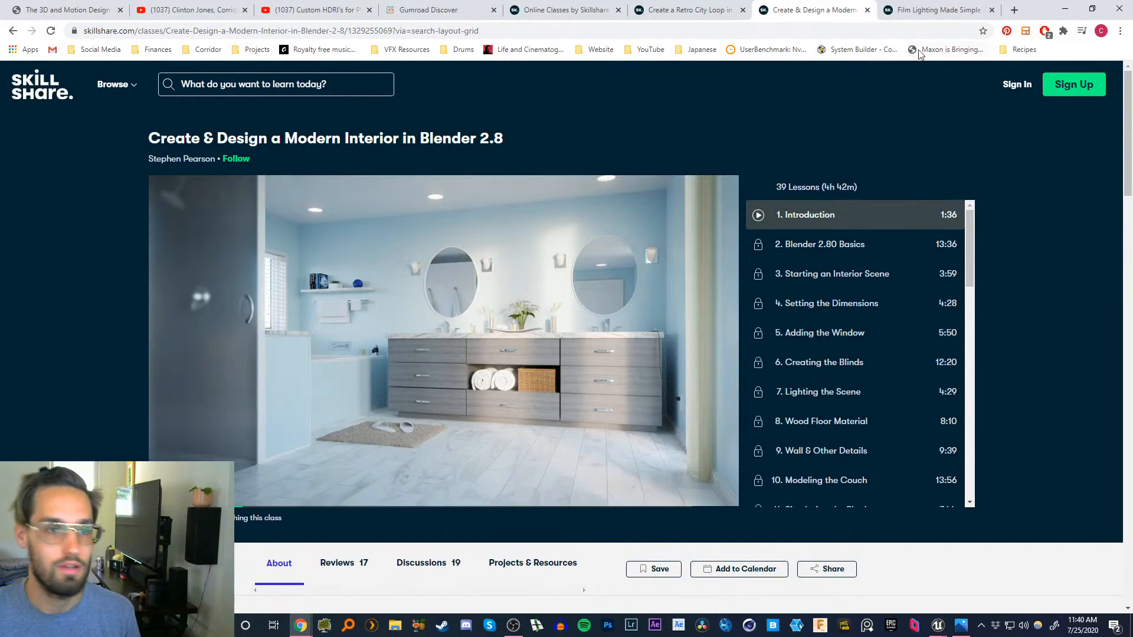
- View the Film Lighting Made Simple class, pause its intro video, and return to the Skillshare home page
key(ctrl+Tab)
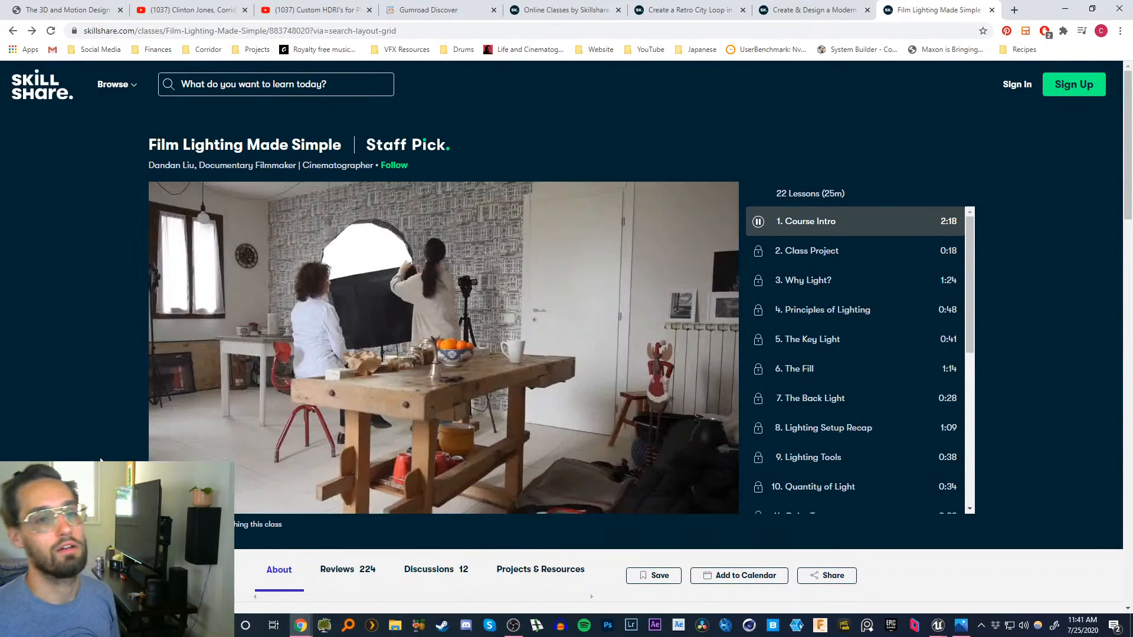
click(443, 332)
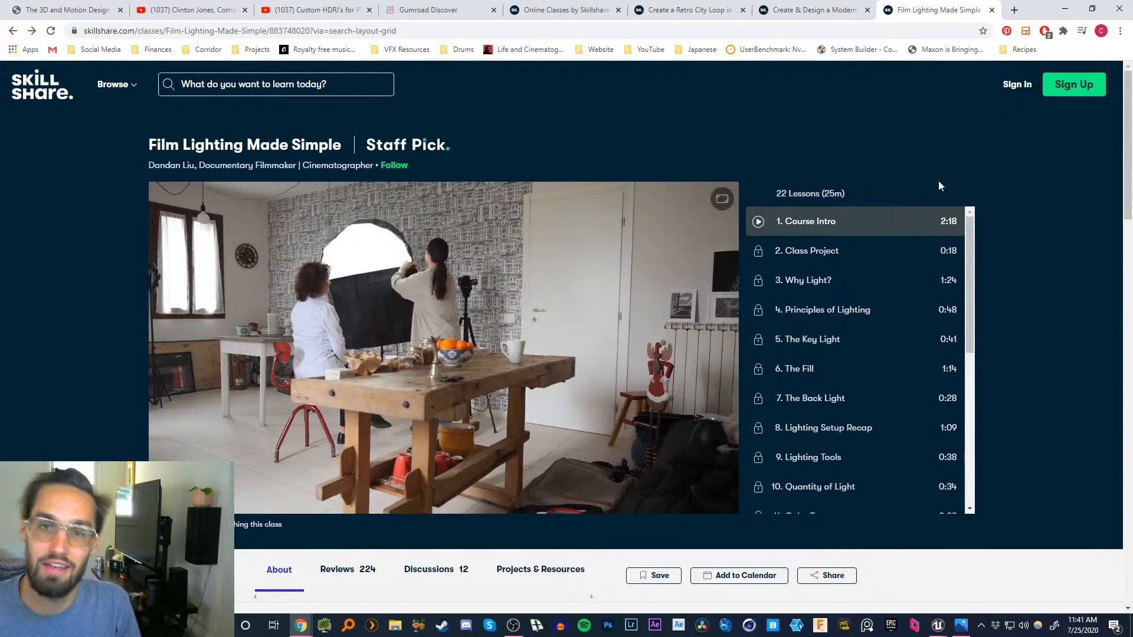
click(560, 10)
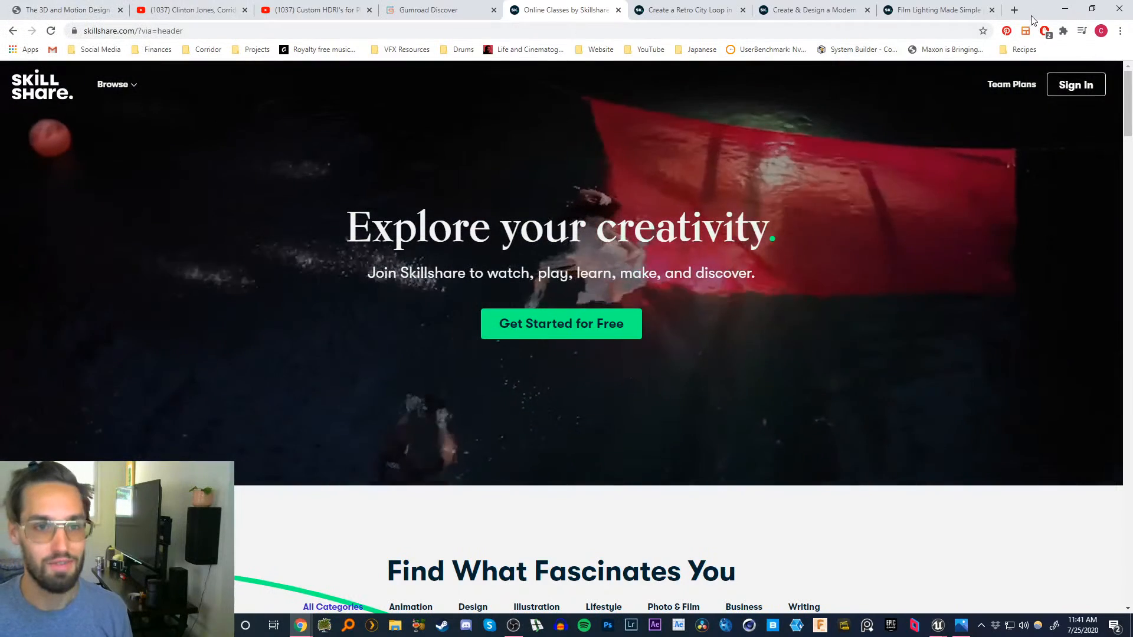
- Switch to the Unreal Editor, check the street-lamp image final_v1_jpeg_00000.jpg in Photos, and return to inspect the default level
click(1065, 9)
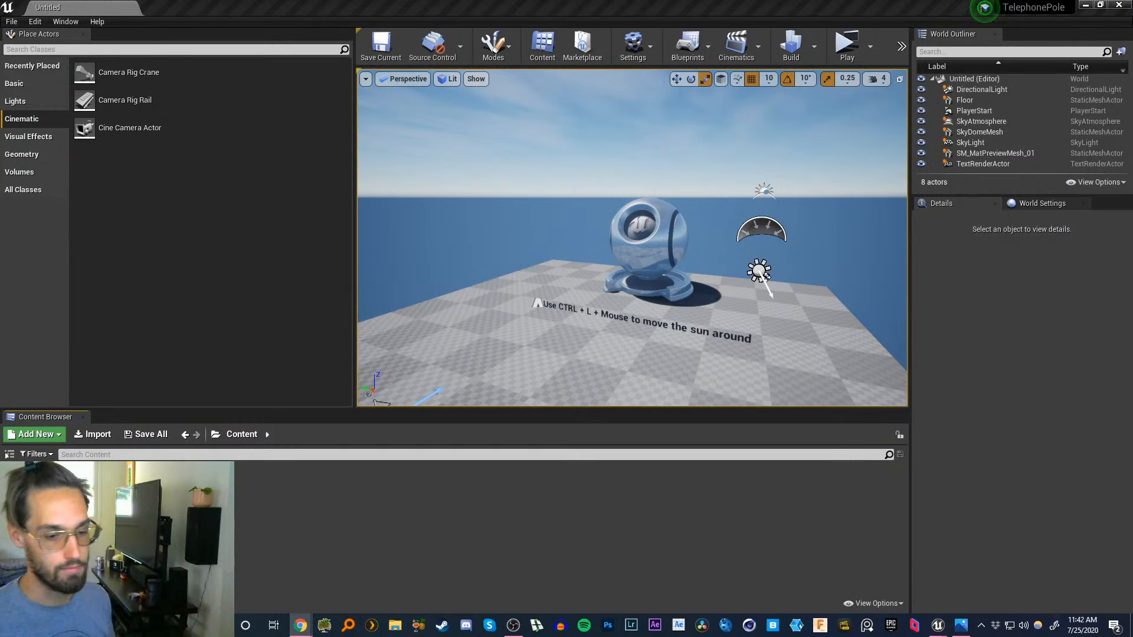
click(961, 627)
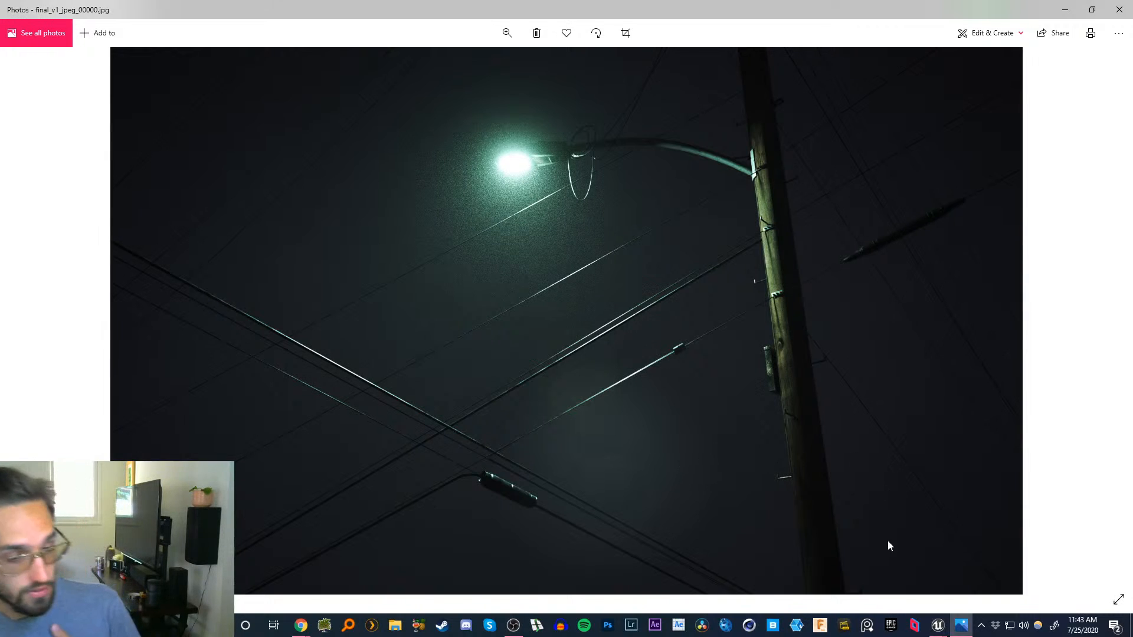
mouse_move(937, 629)
click(821, 570)
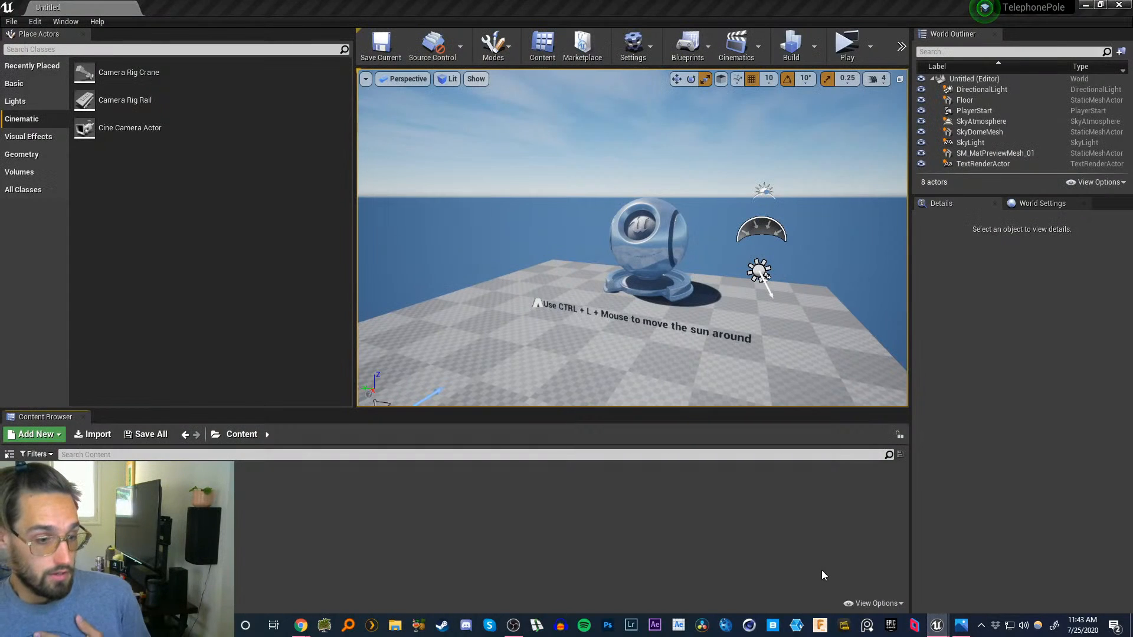
right_drag(632, 238, 725, 329)
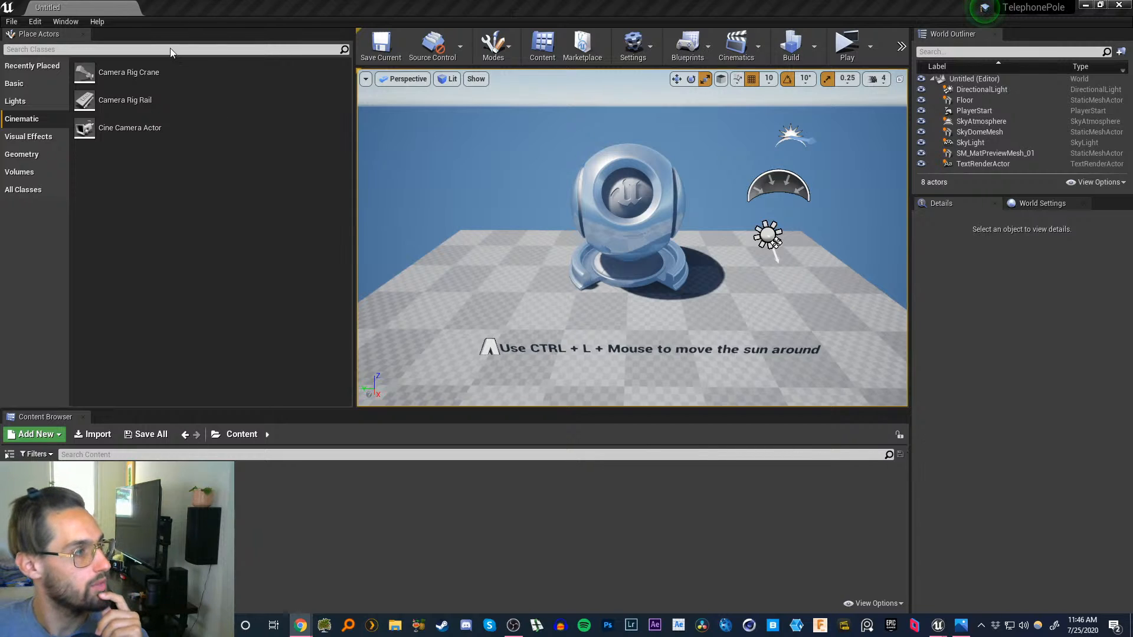
click(11, 21)
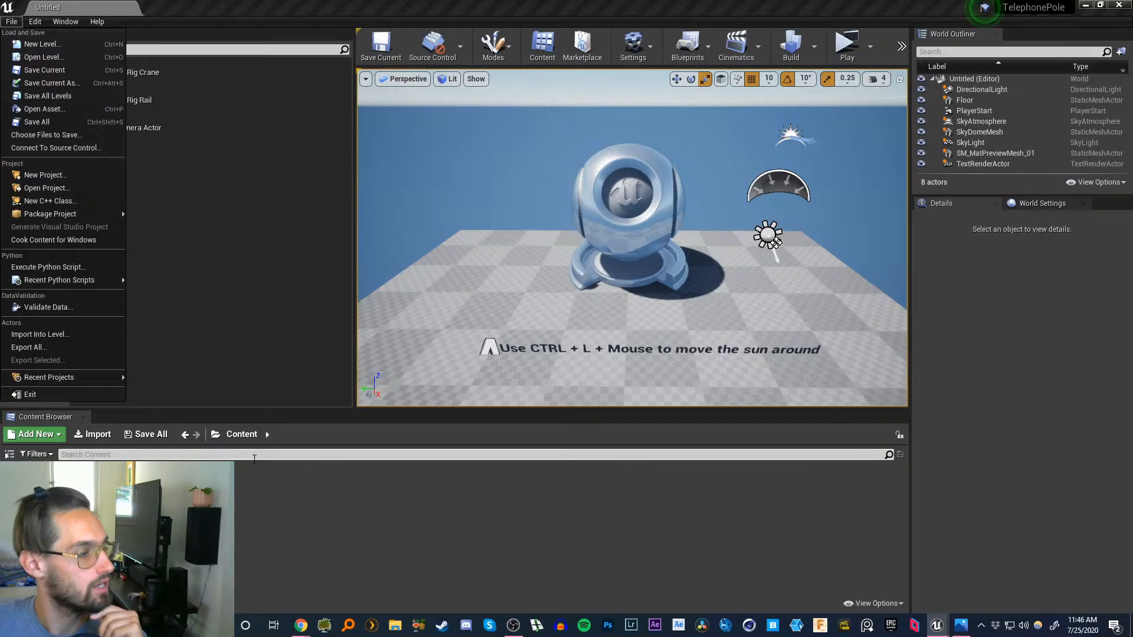
click(137, 433)
click(99, 433)
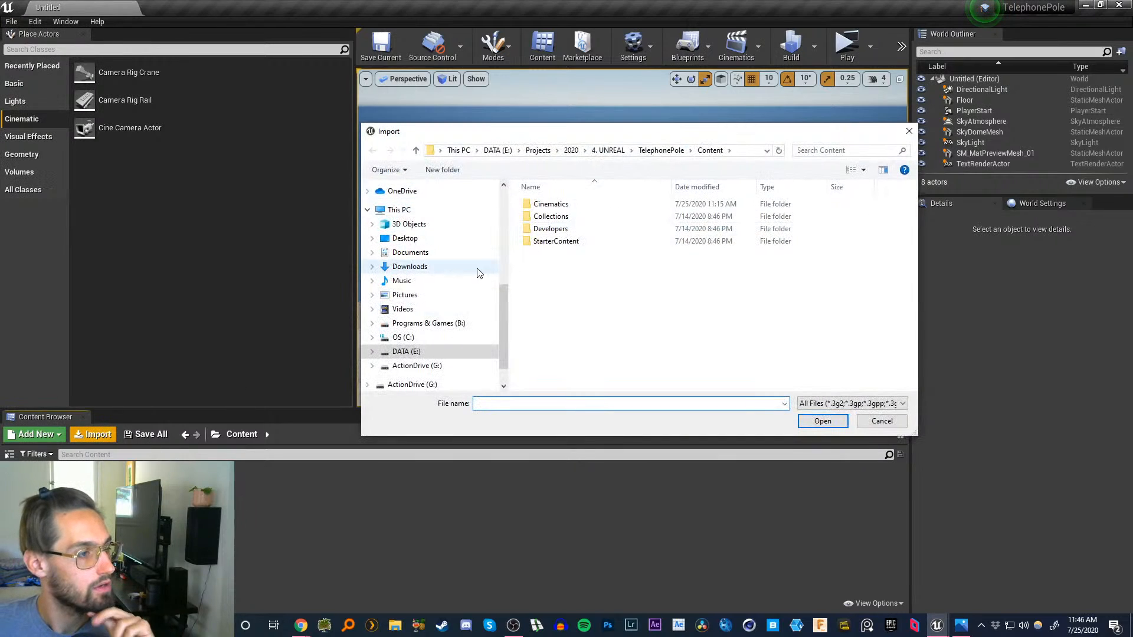
- Switch to File Explorer and open the ep24 folder inside 1. EPISODES in the Tutorials folder
click(394, 625)
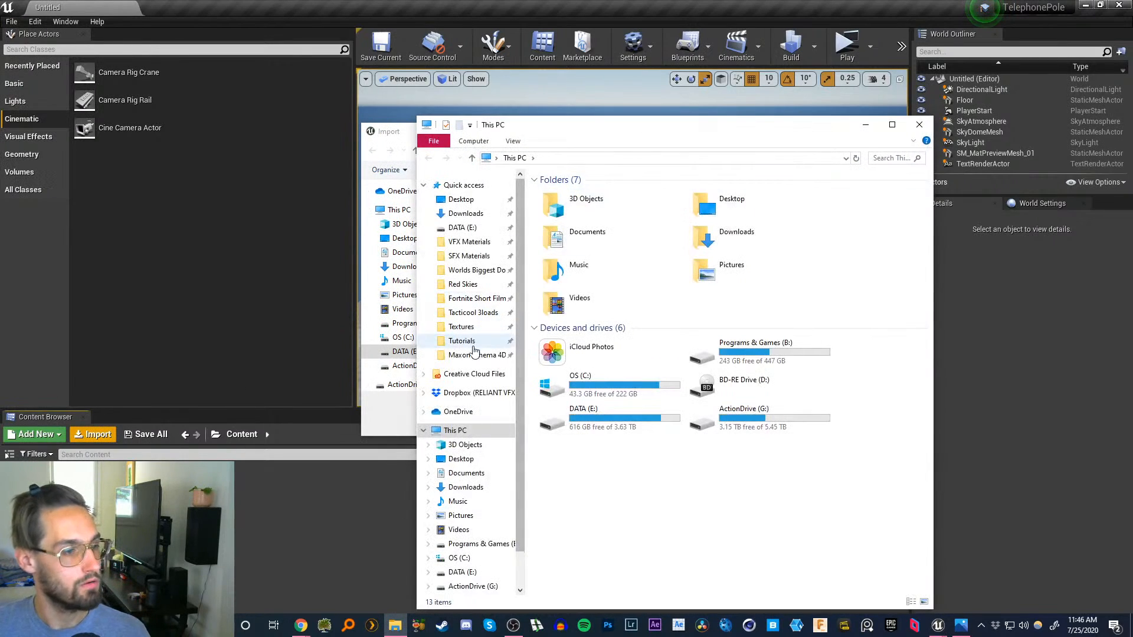
click(475, 355)
click(467, 342)
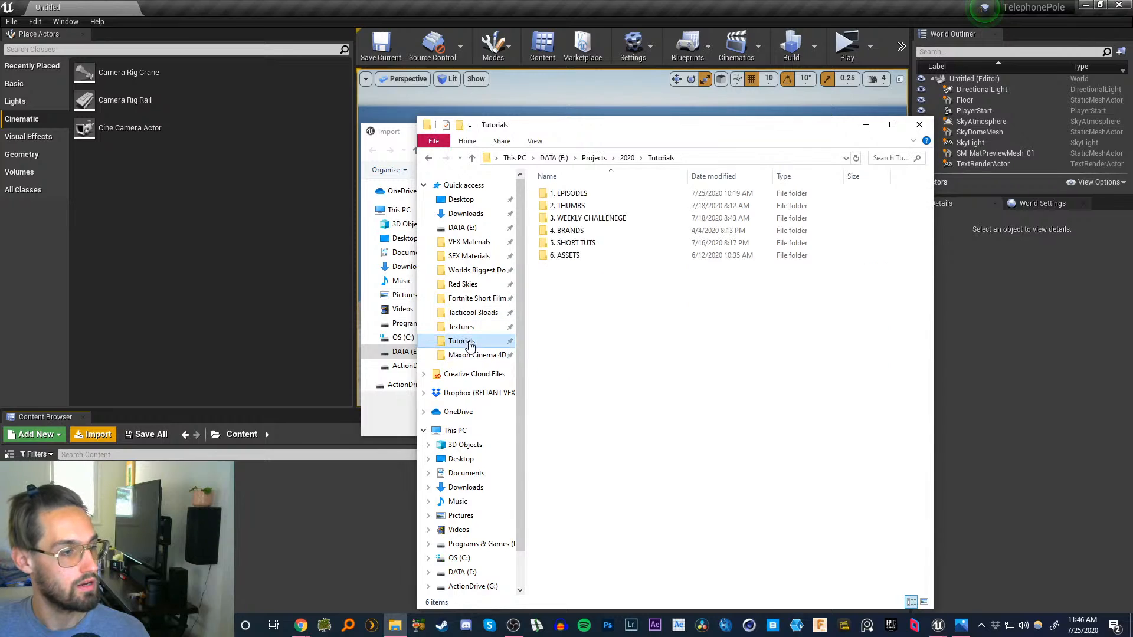
double_click(564, 194)
double_click(558, 206)
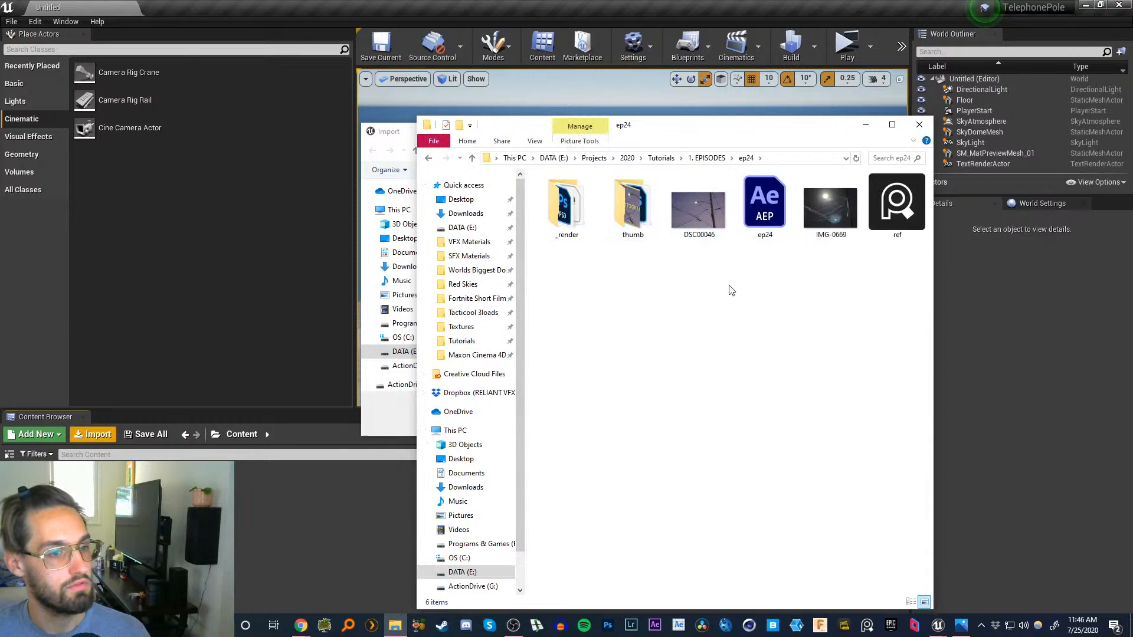
- Look through the _render and thumb subfolders of ep24, and return to Unreal to cancel the asset import
double_click(570, 211)
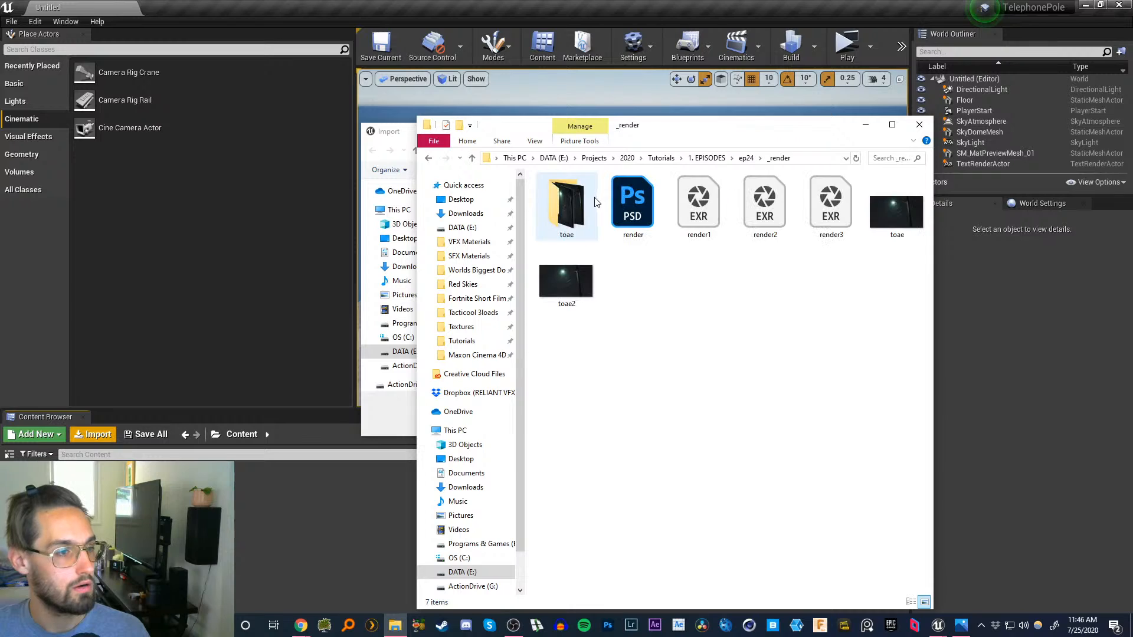
click(428, 159)
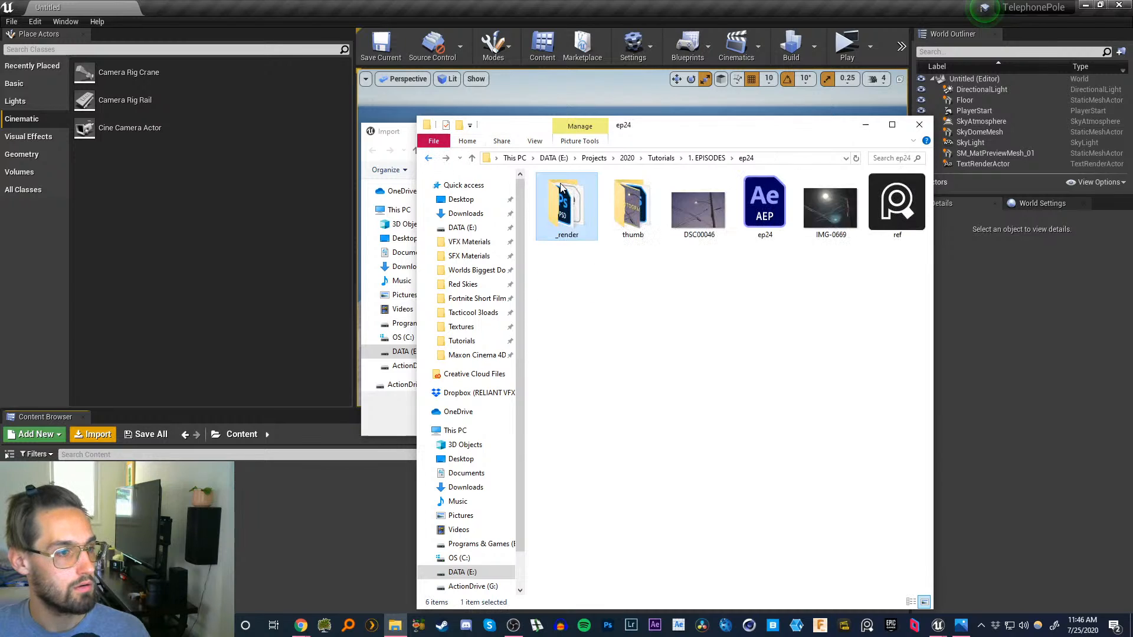
double_click(625, 207)
click(429, 158)
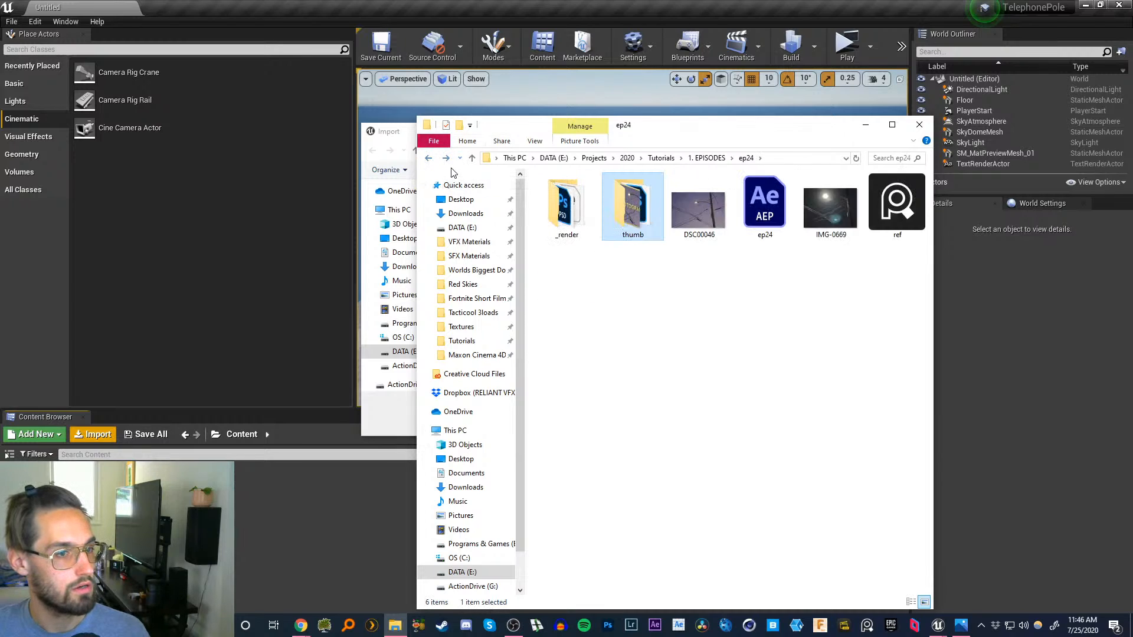
double_click(551, 200)
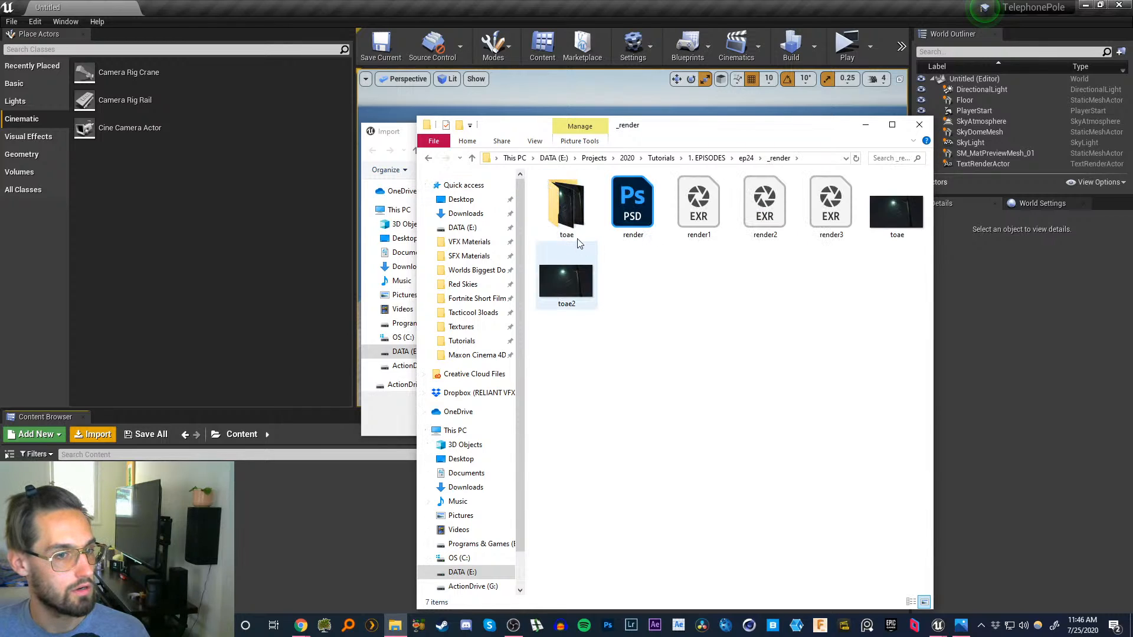
click(568, 204)
double_click(567, 199)
click(717, 522)
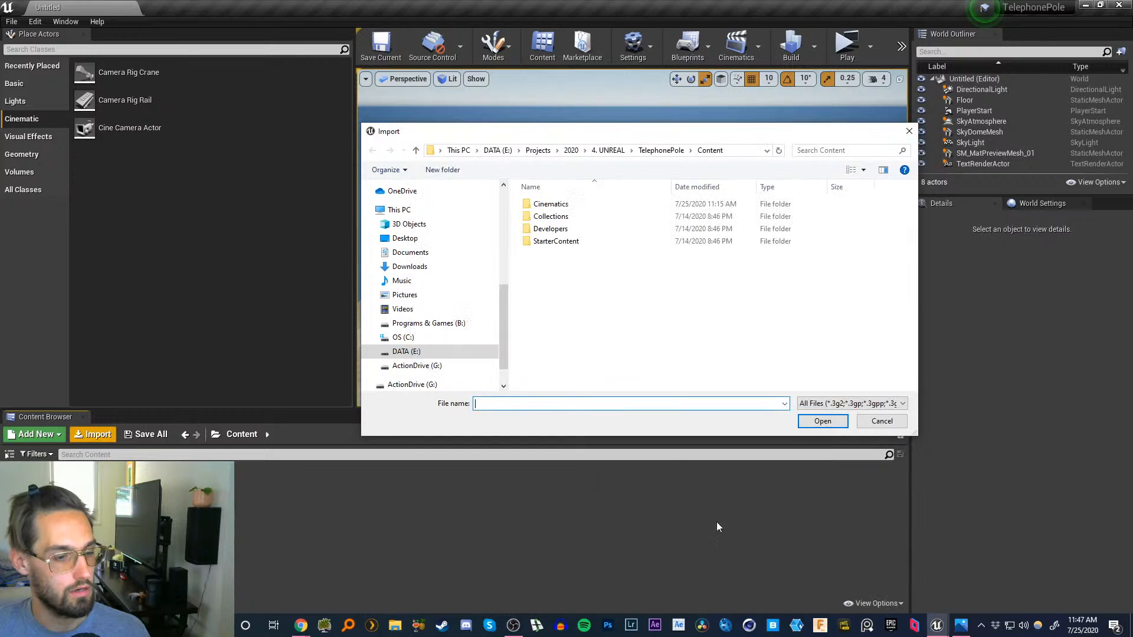
click(661, 150)
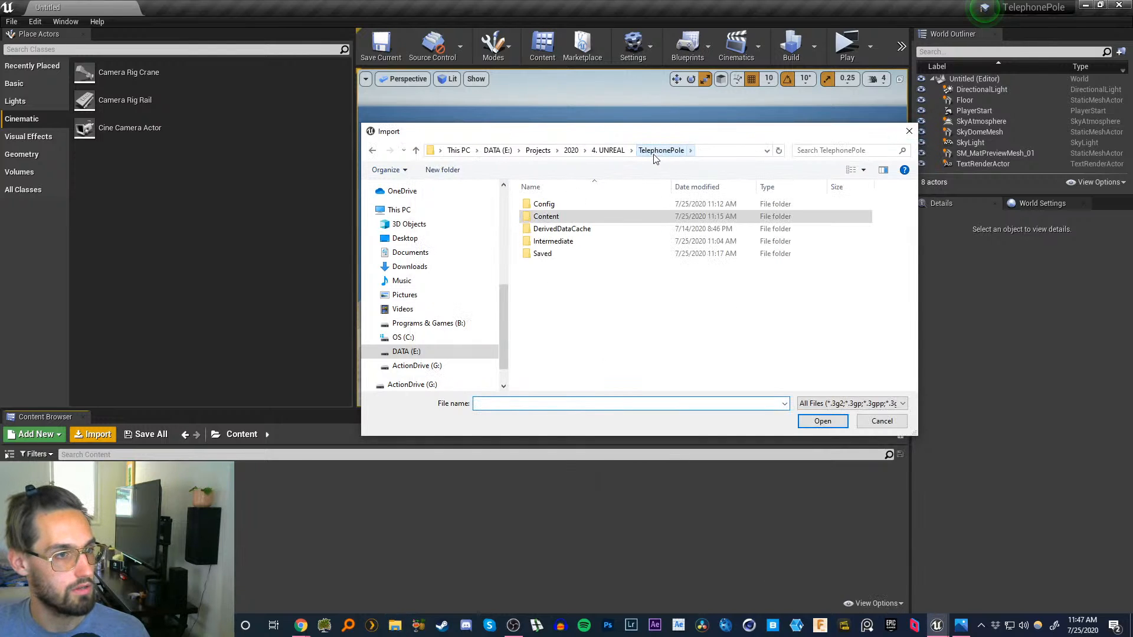
click(909, 131)
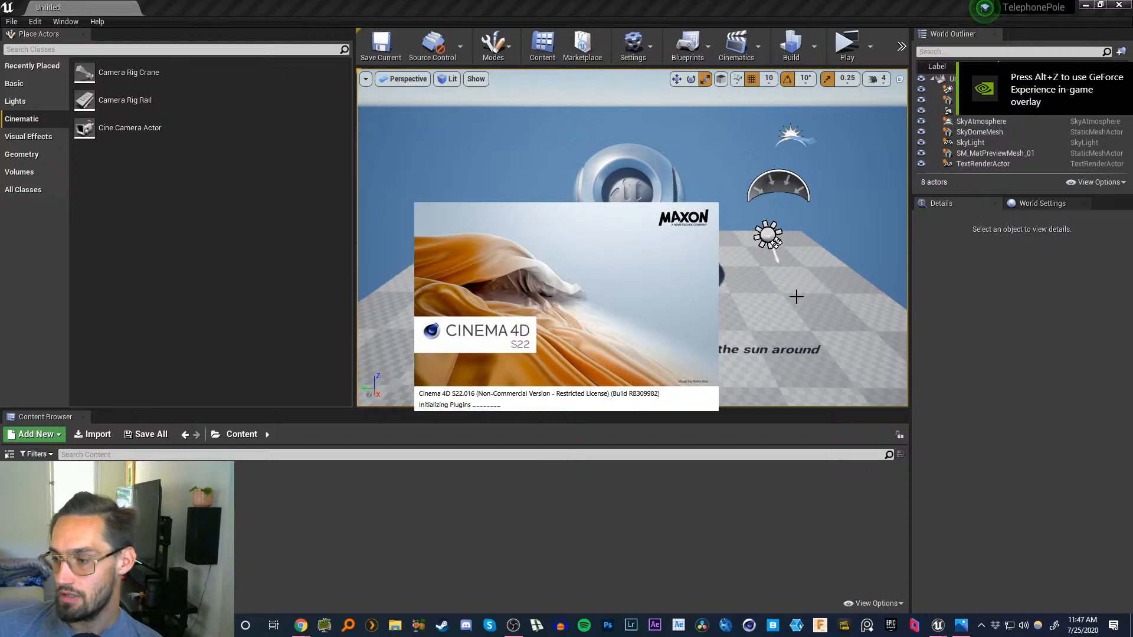
- Switch to the Epic Games Launcher and search the Unreal Engine Marketplace for datasmith
mouse_move(937, 624)
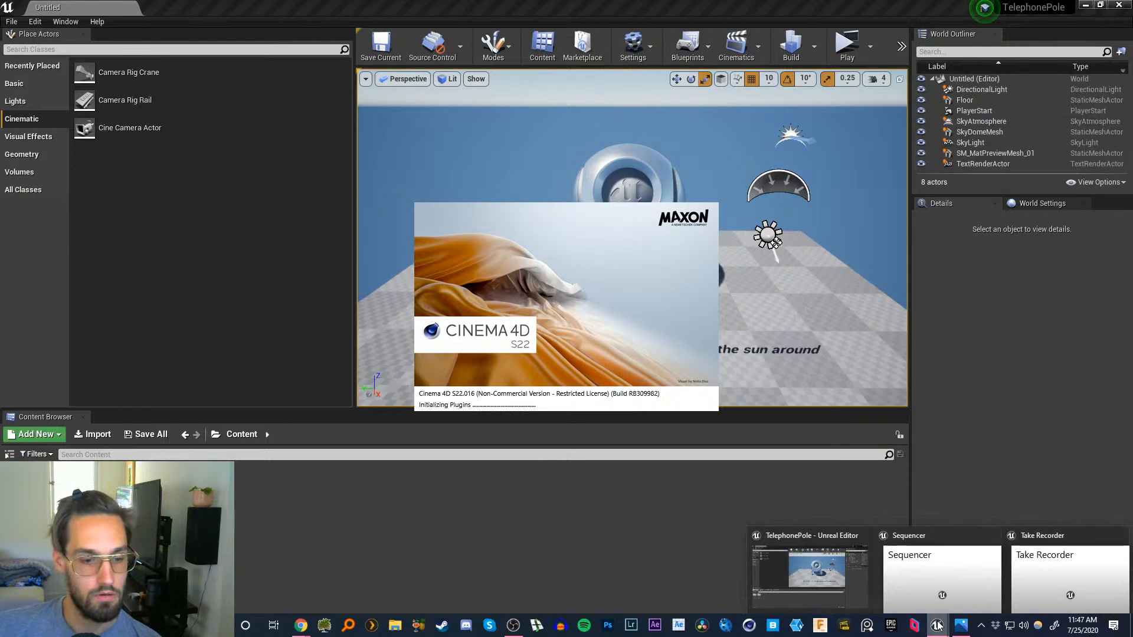
click(888, 628)
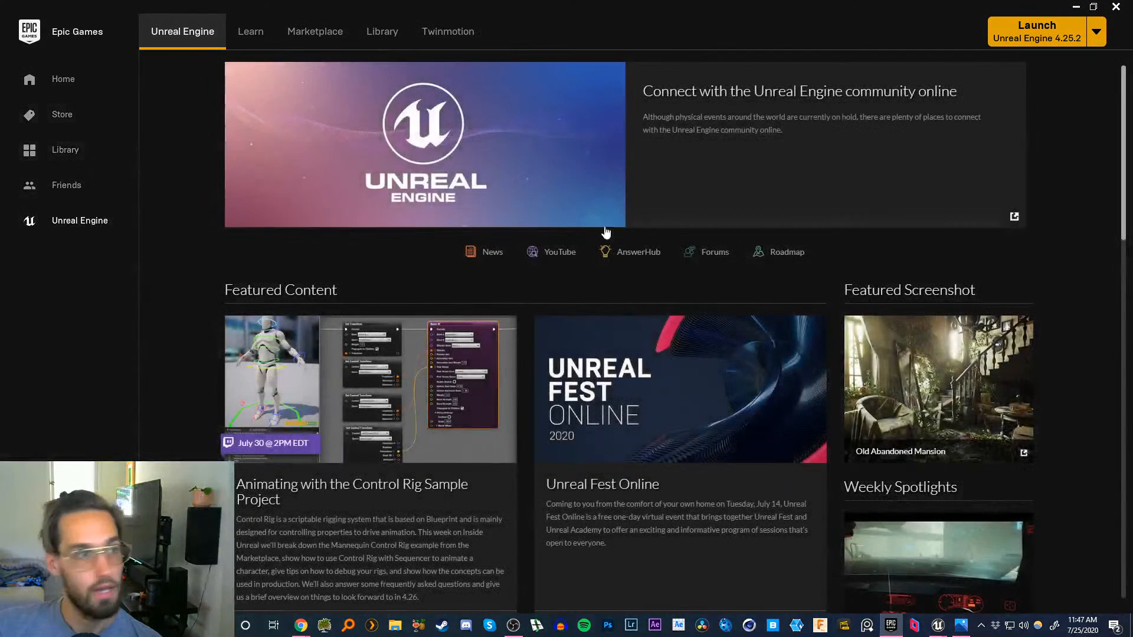
click(315, 36)
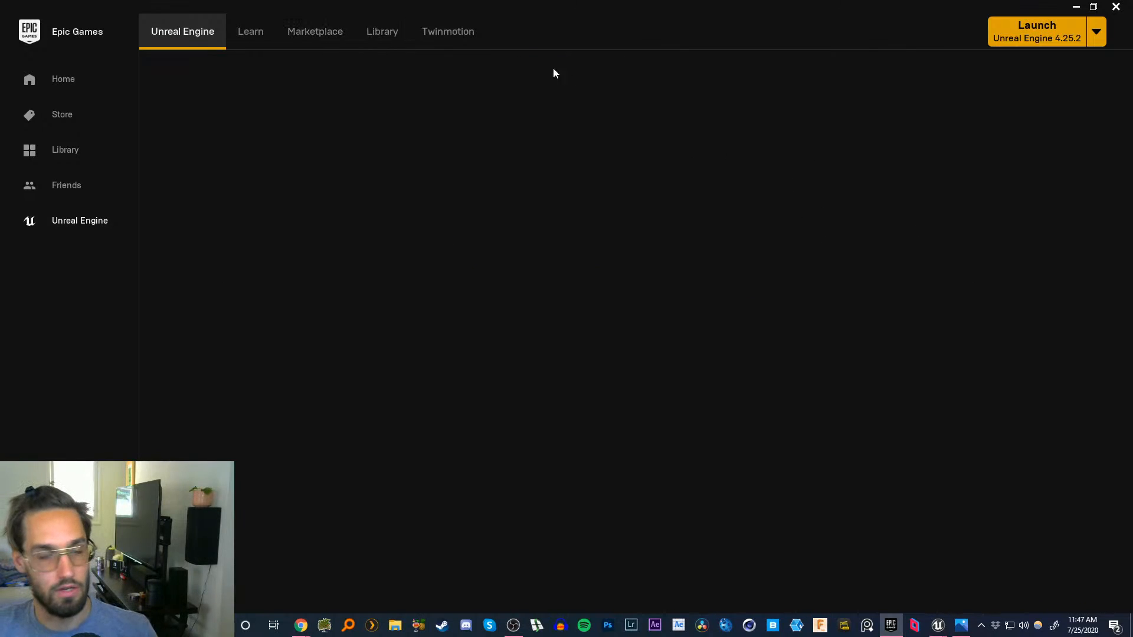
mouse_move(620, 79)
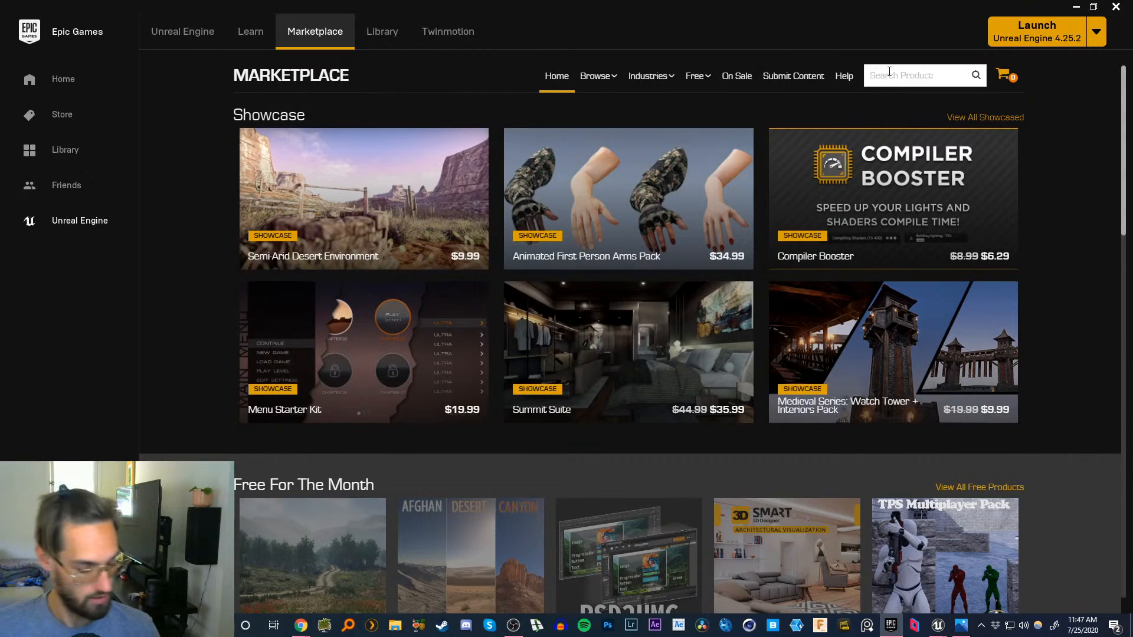
click(889, 71)
text(datasmith)
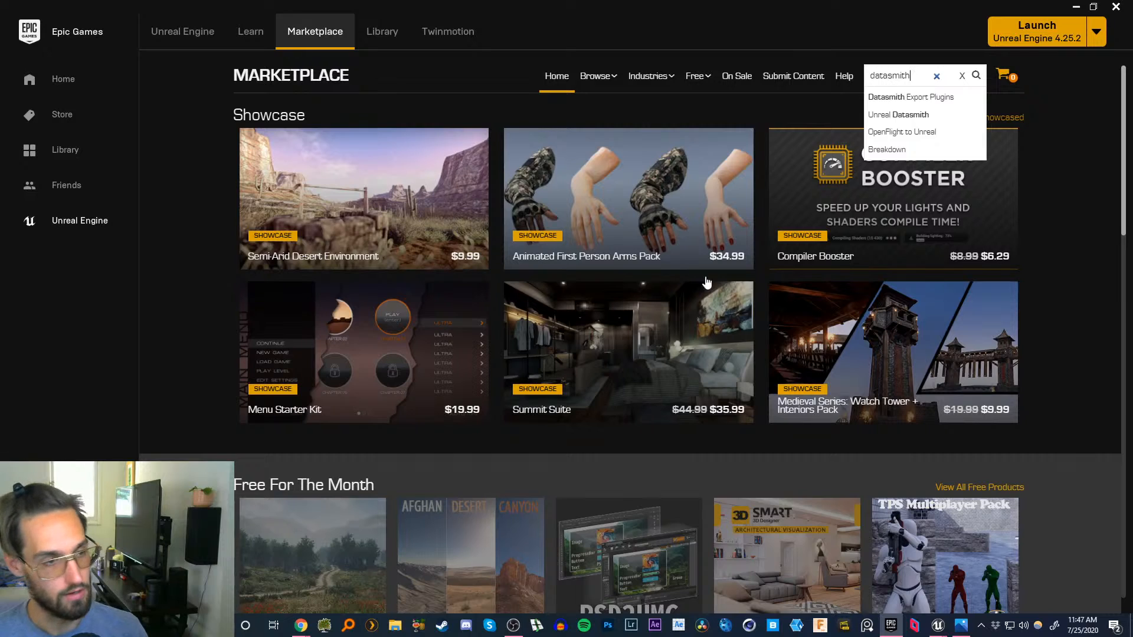
key(Return)
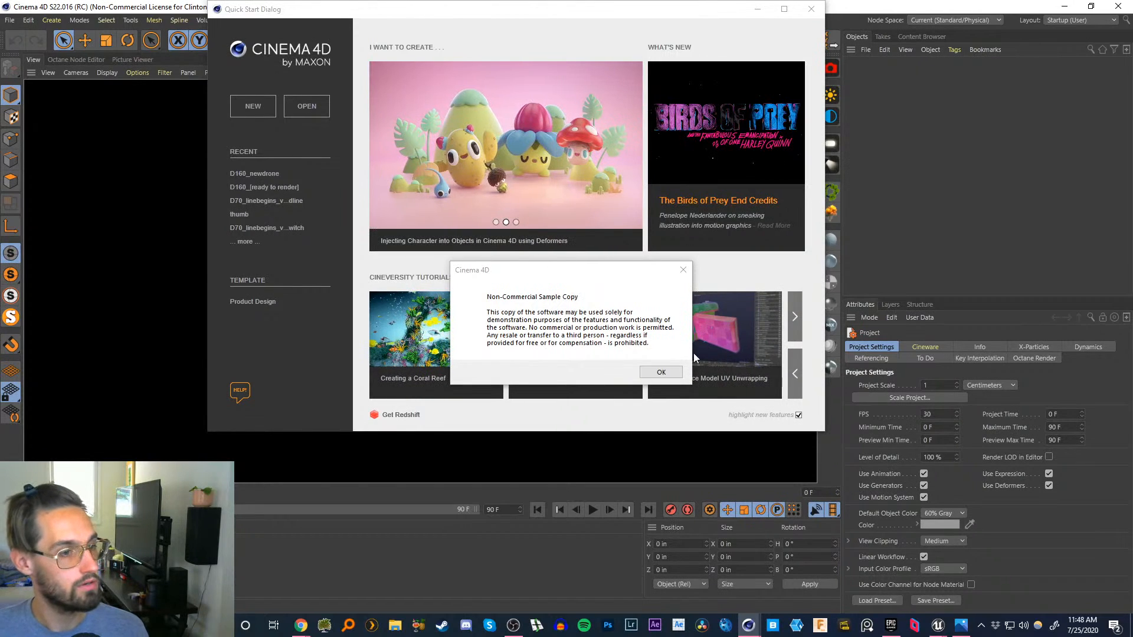
- Dismiss the non-commercial licence notice and the Quick Start Dialog in Cinema 4D, and bring up the Open File dialog
click(660, 371)
click(812, 10)
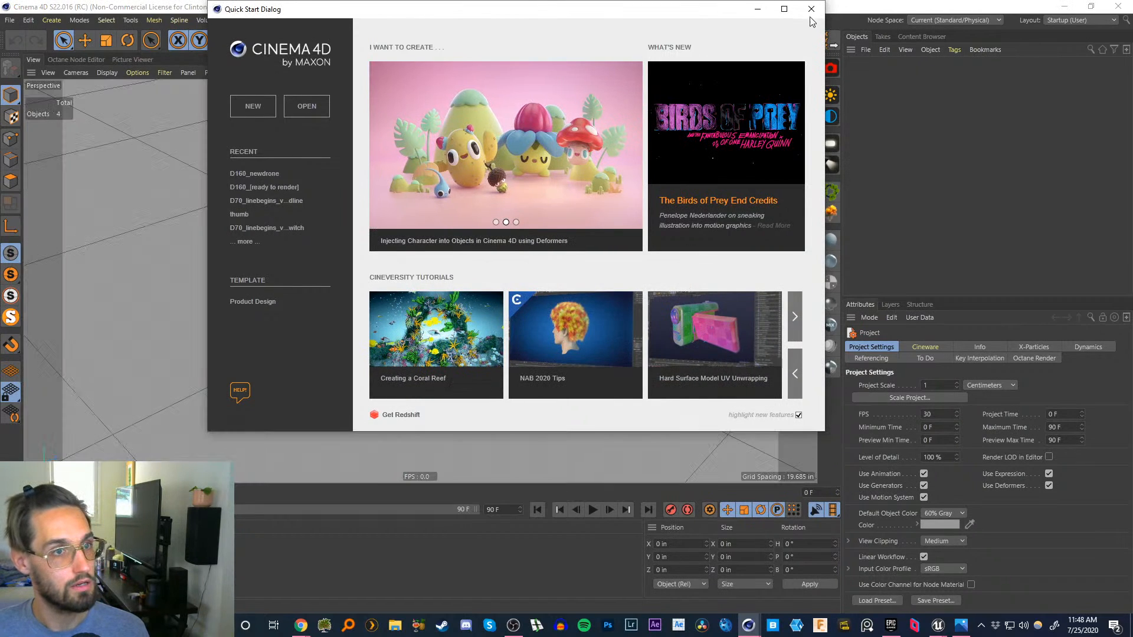
click(11, 23)
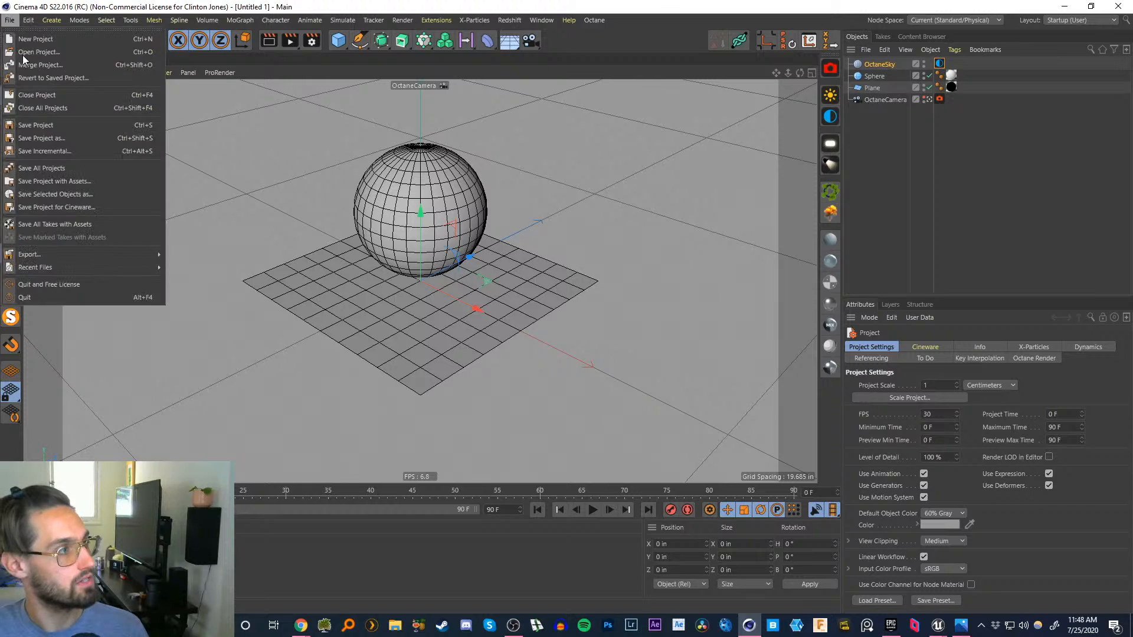
click(25, 51)
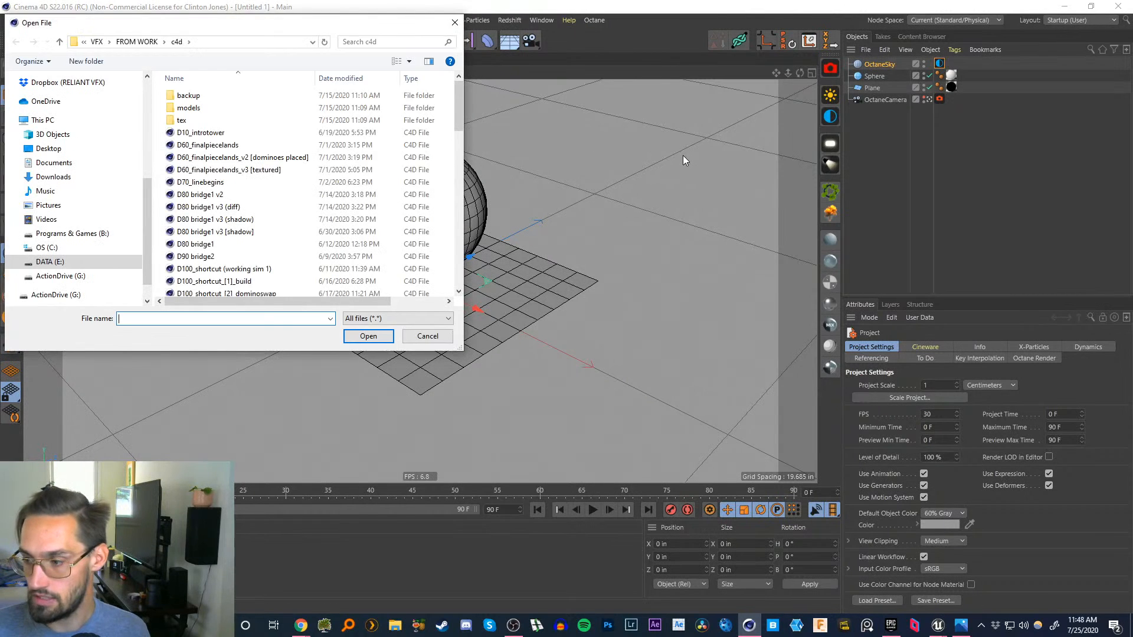
- Switch to the Epic Games Launcher to check the Datasmith results, and return to Cinema 4D to cancel the Open File dialog
click(890, 627)
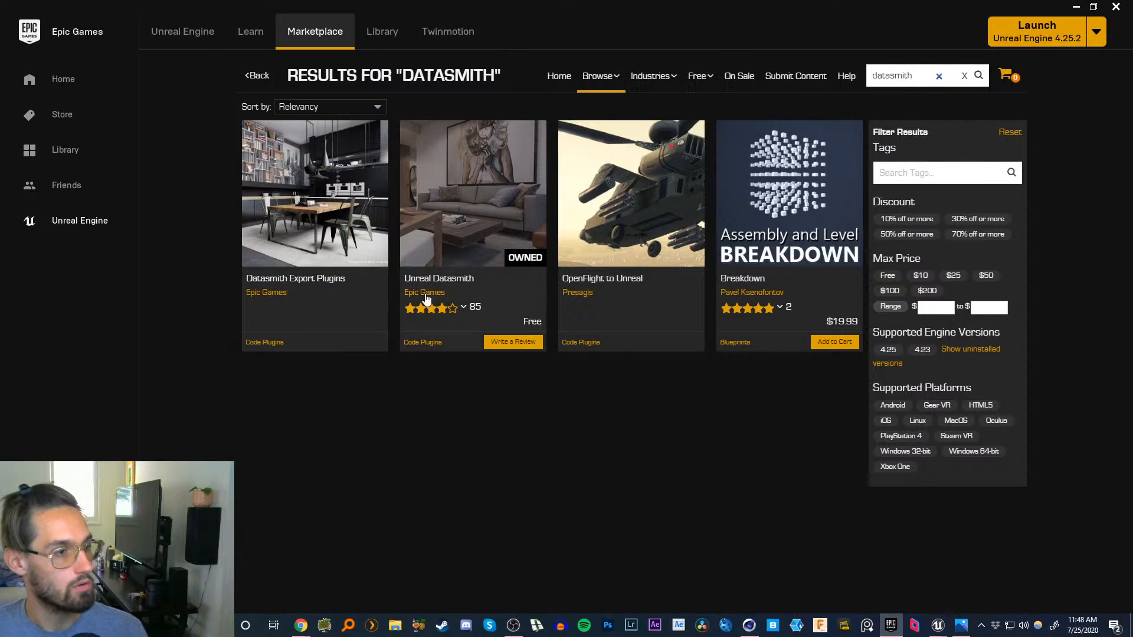
click(1076, 6)
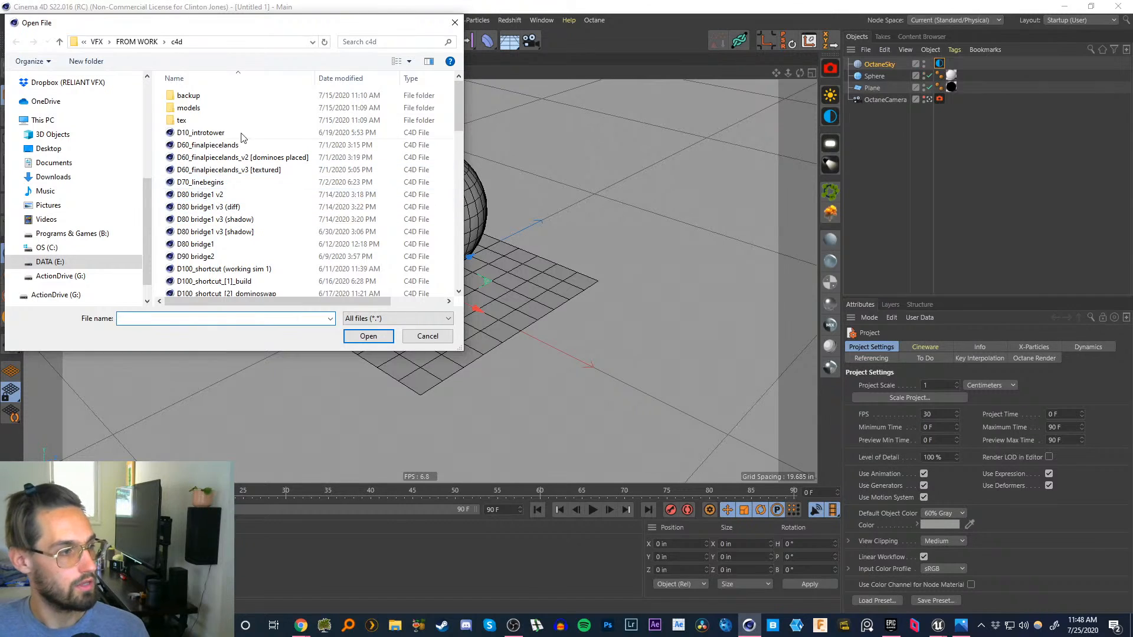
click(455, 22)
- Look through Cinema 4D's list of recently opened project files
click(10, 20)
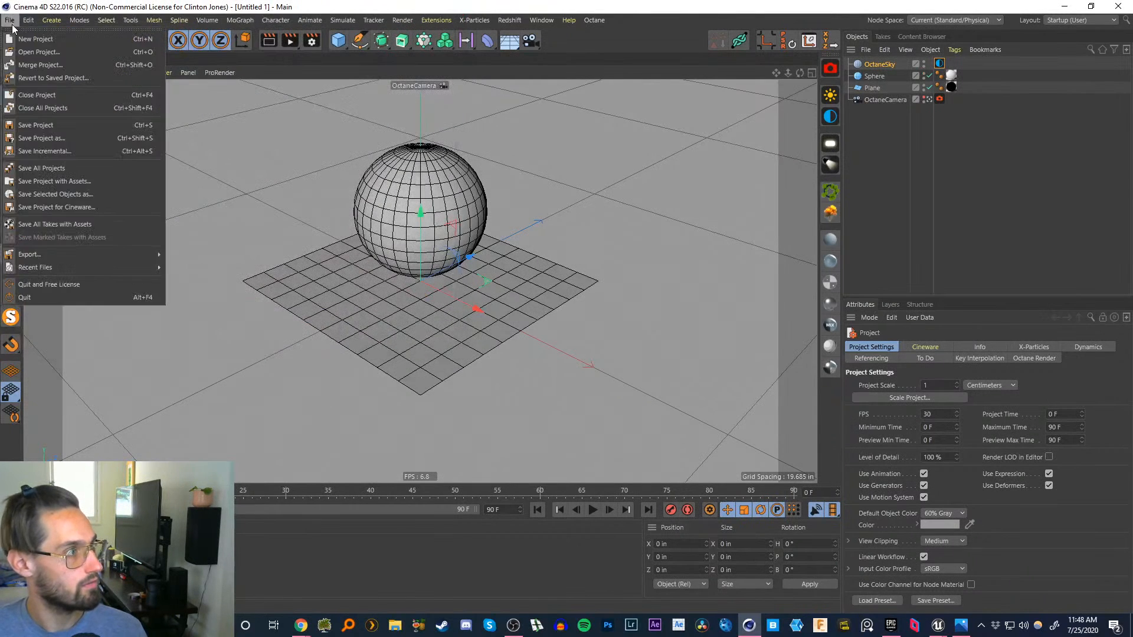
mouse_move(132, 267)
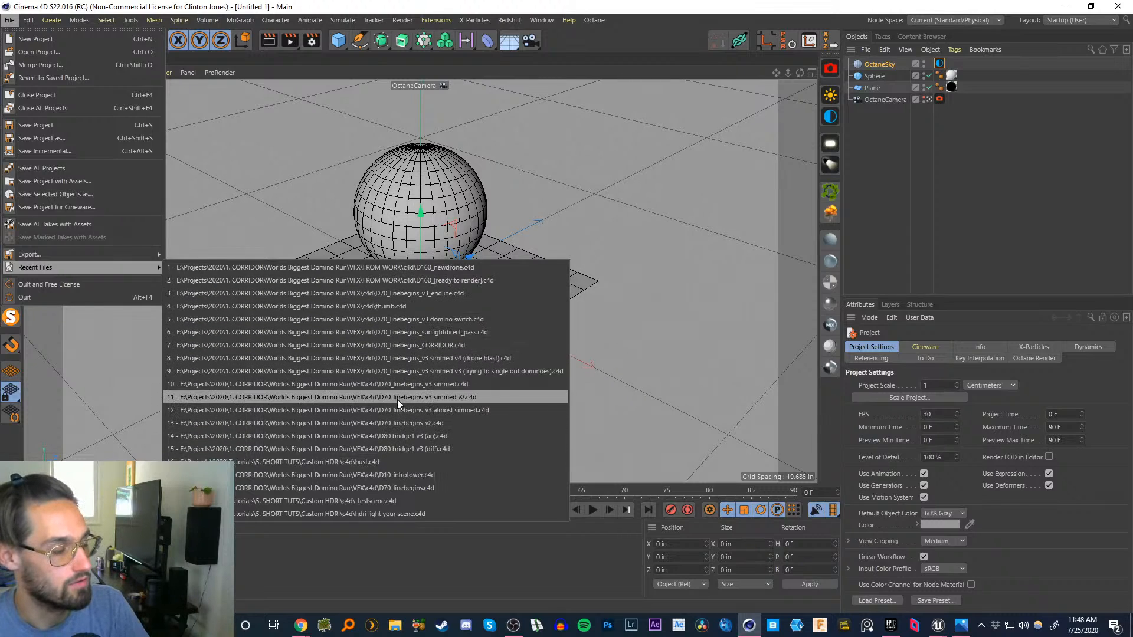
mouse_move(125, 248)
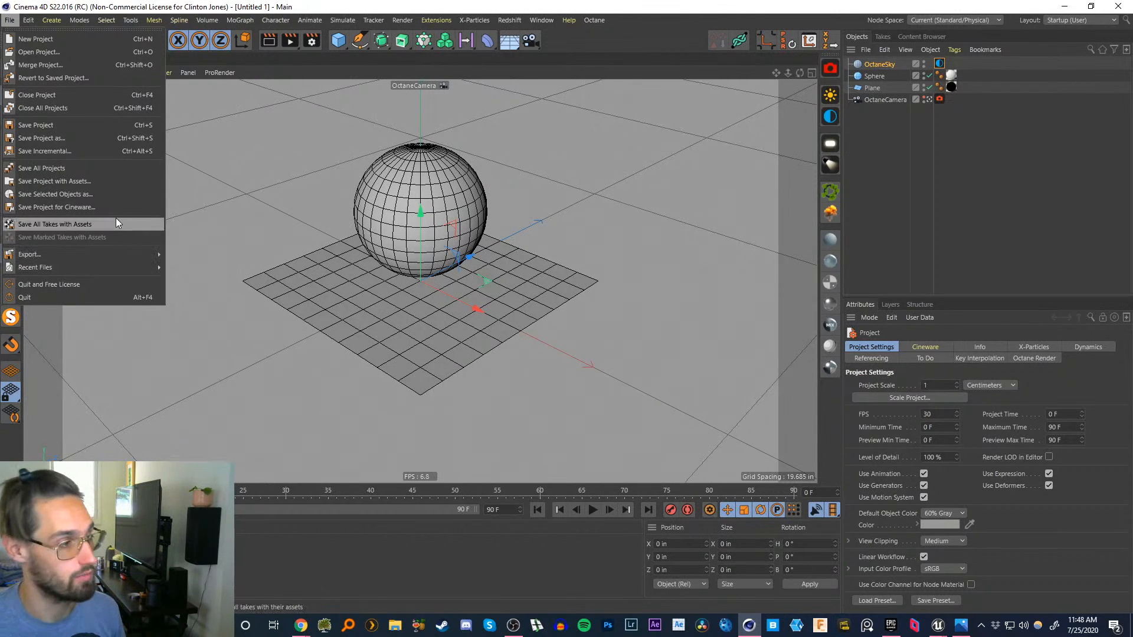
- Start opening a project and browse to the ep24 folder inside 1. EPISODES in the Tutorials folder
click(56, 51)
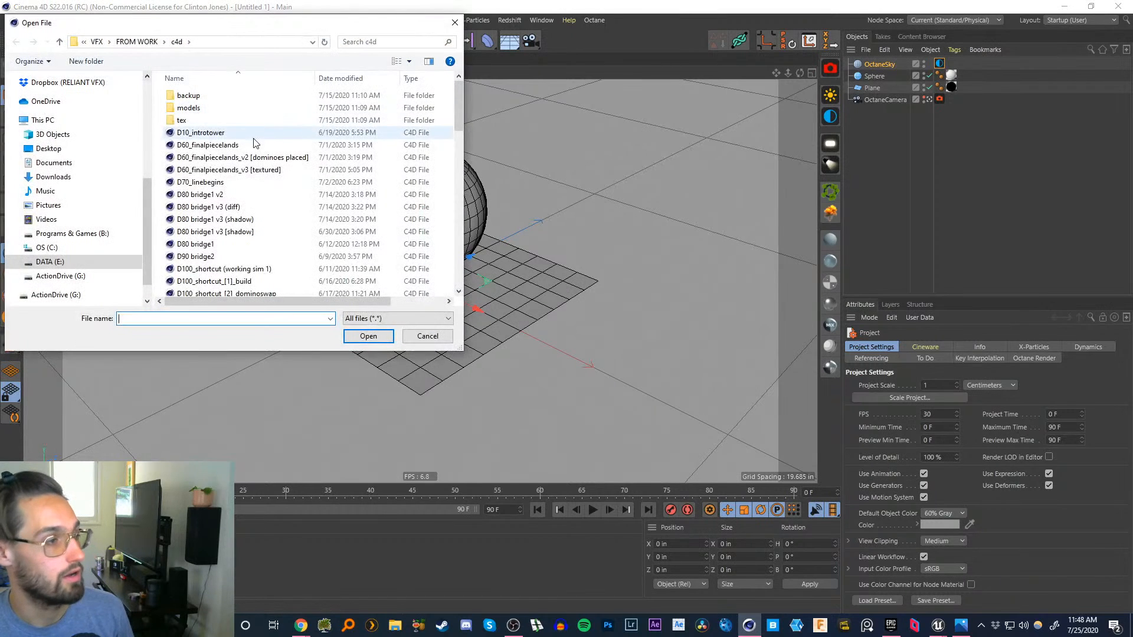
drag(148, 207, 143, 130)
click(49, 206)
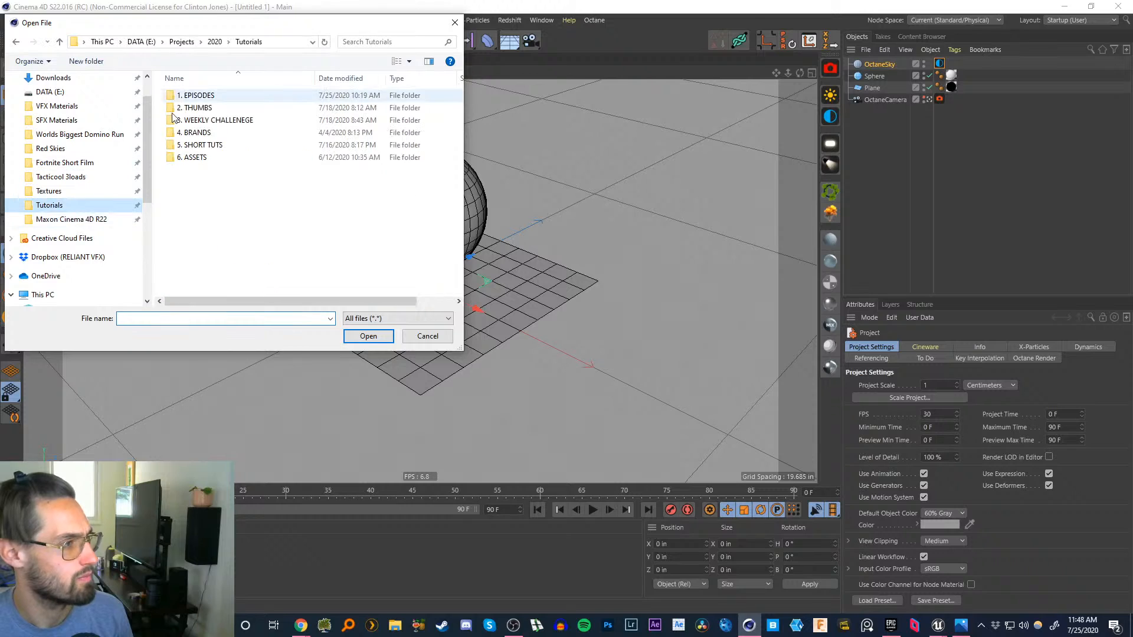
double_click(195, 96)
double_click(197, 108)
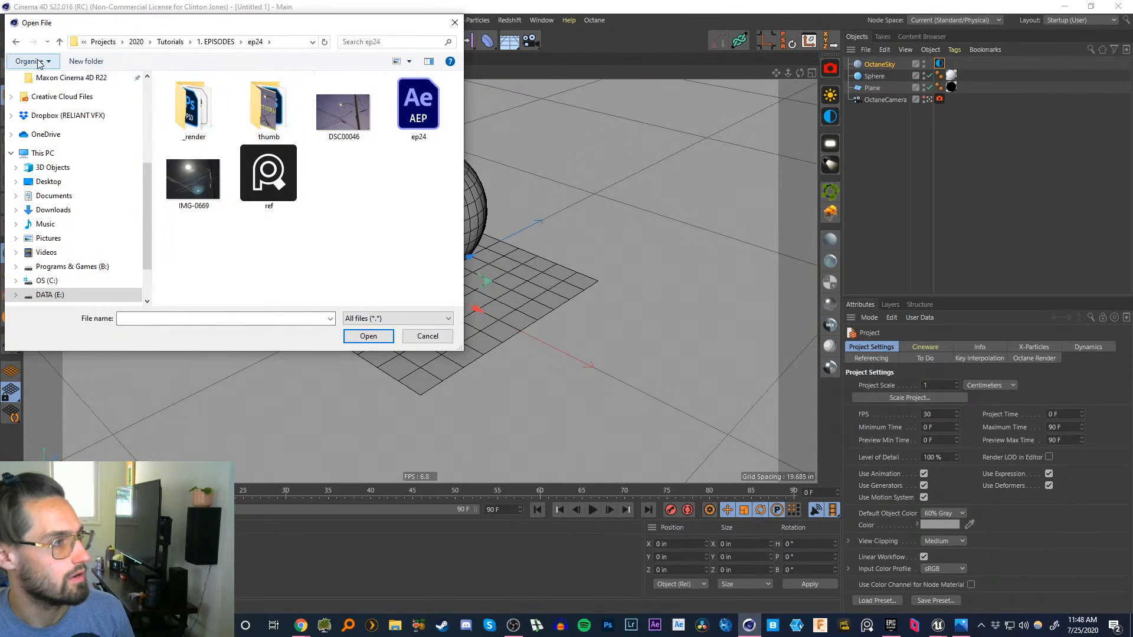
- Go back to 1. EPISODES and look through the c4d subfolder of ep23 for a scene file
click(16, 41)
double_click(180, 121)
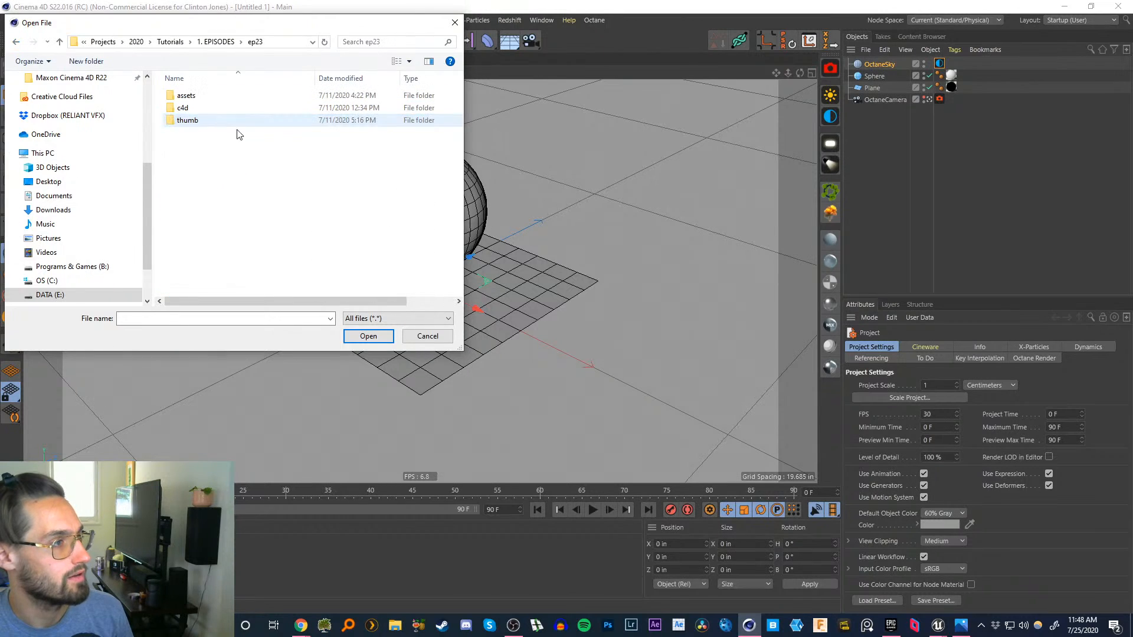
double_click(195, 108)
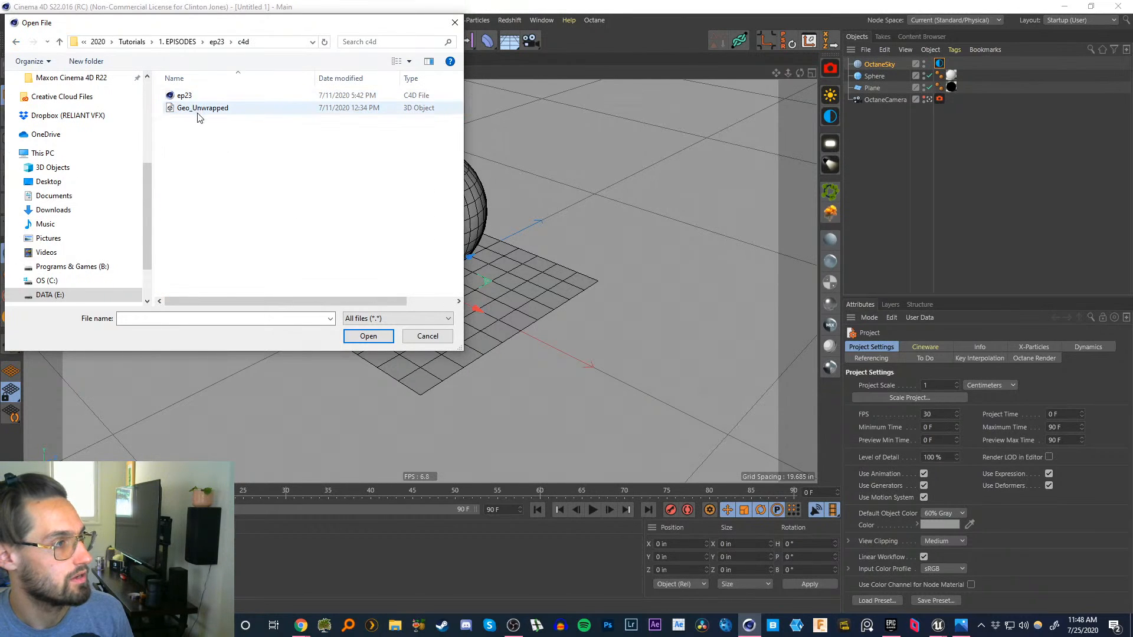
click(16, 42)
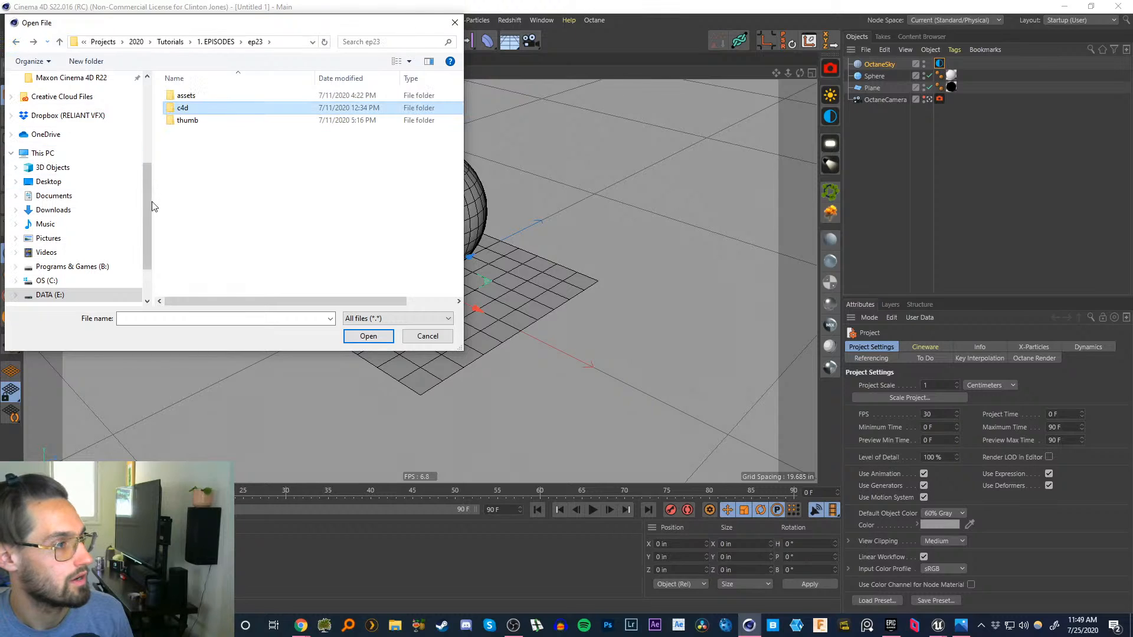
drag(146, 212, 141, 134)
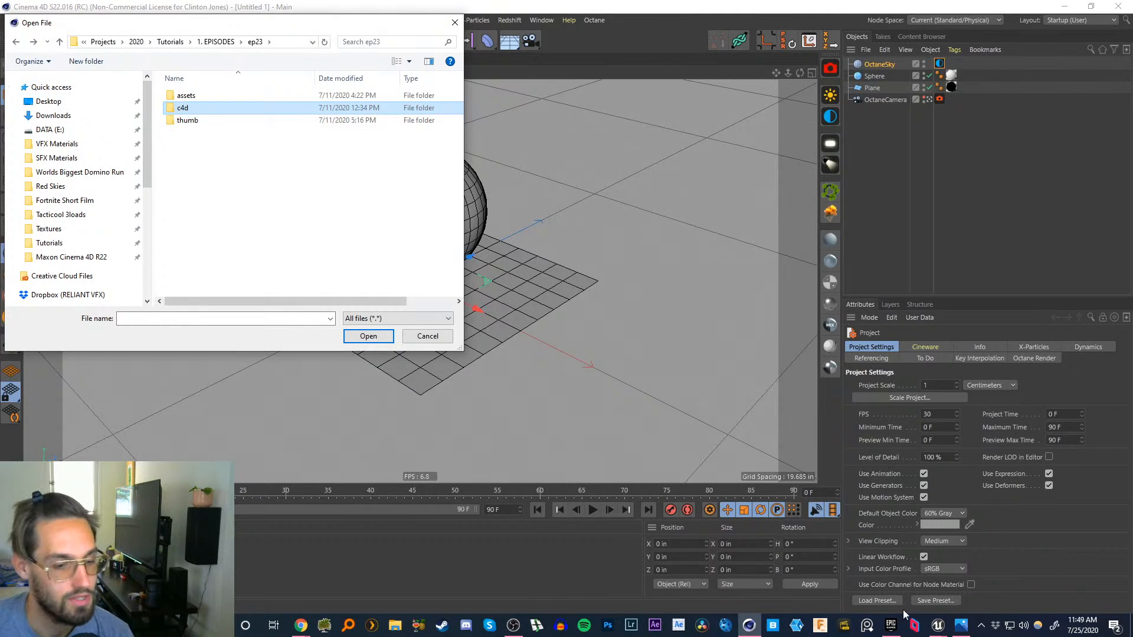
- Switch to the Unreal Editor by way of the Epic Games Launcher and open the project's Plugins window
click(891, 624)
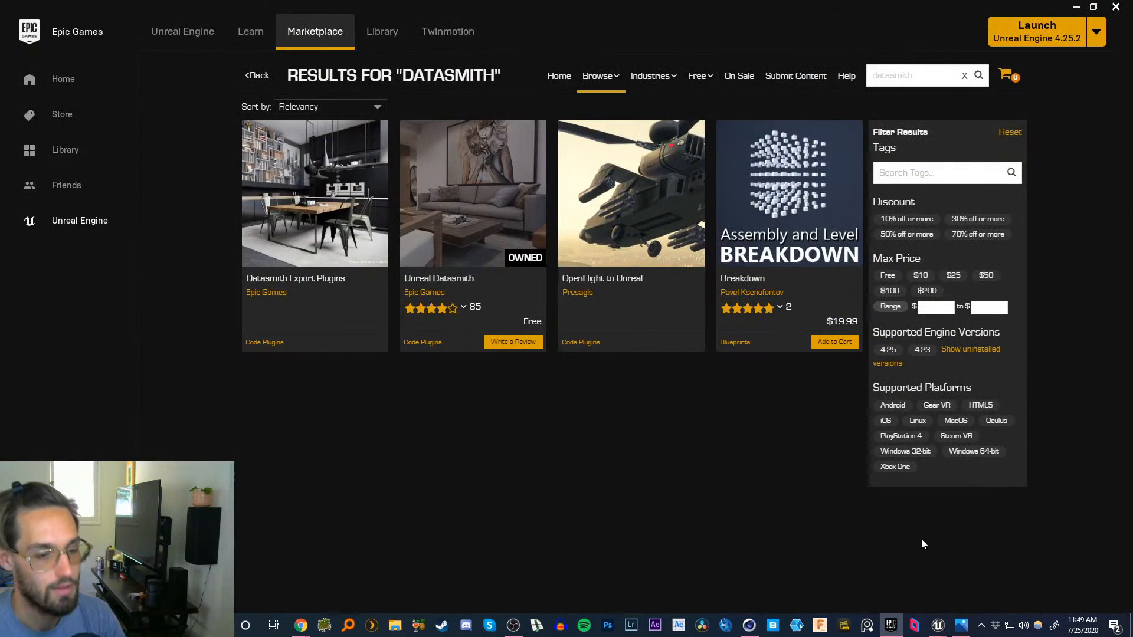
mouse_move(937, 627)
click(820, 582)
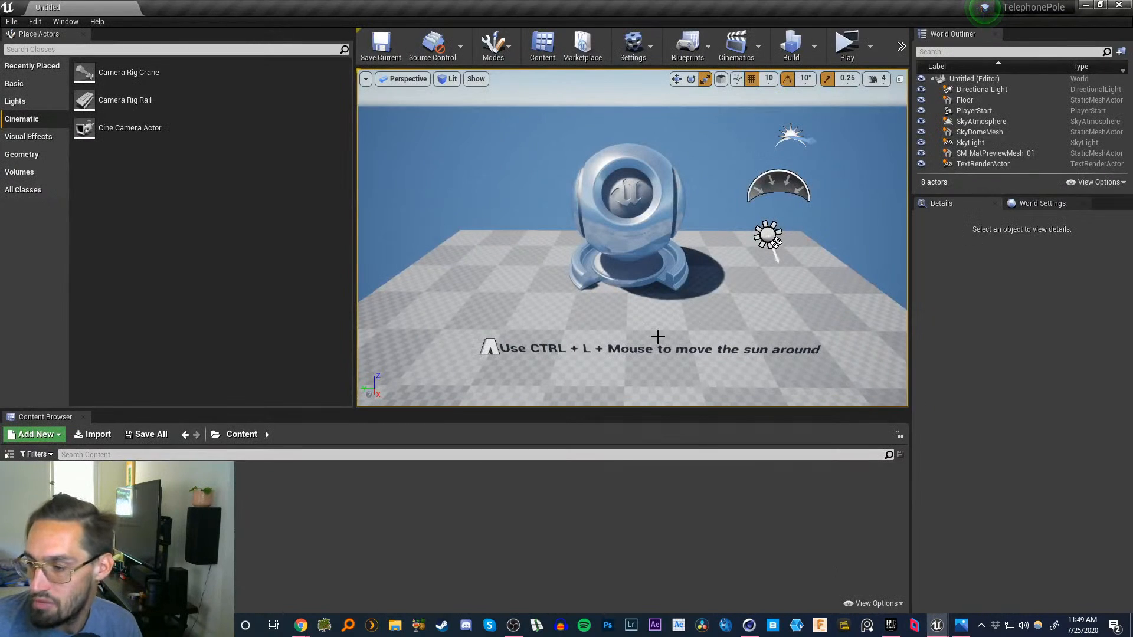
click(646, 52)
click(653, 108)
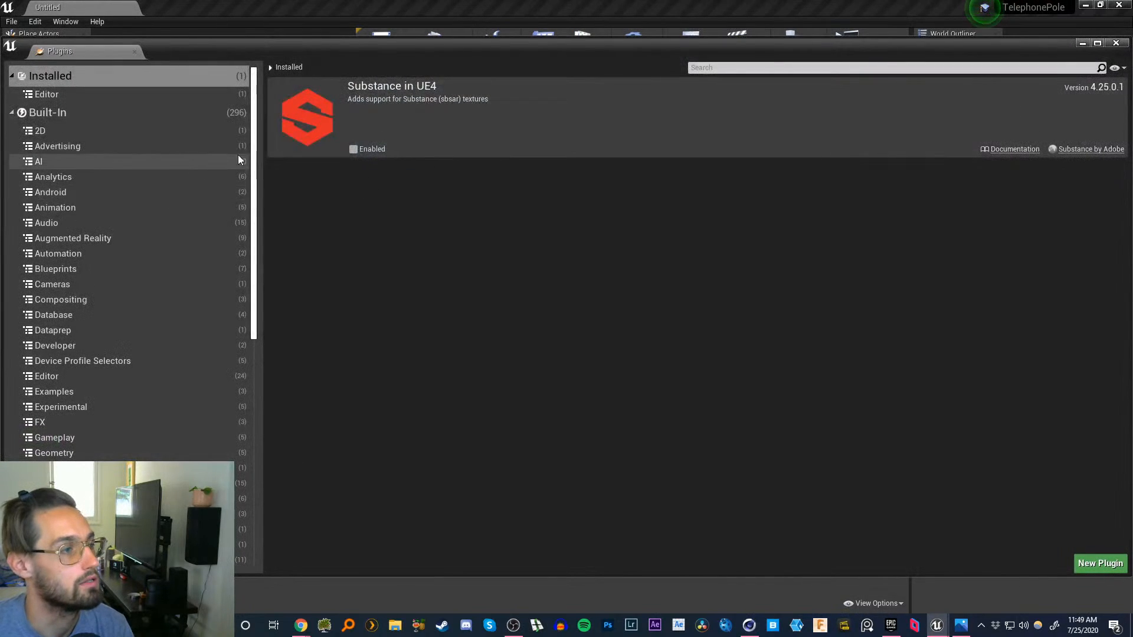
- Search the Built-In plugins for datasmith
click(739, 68)
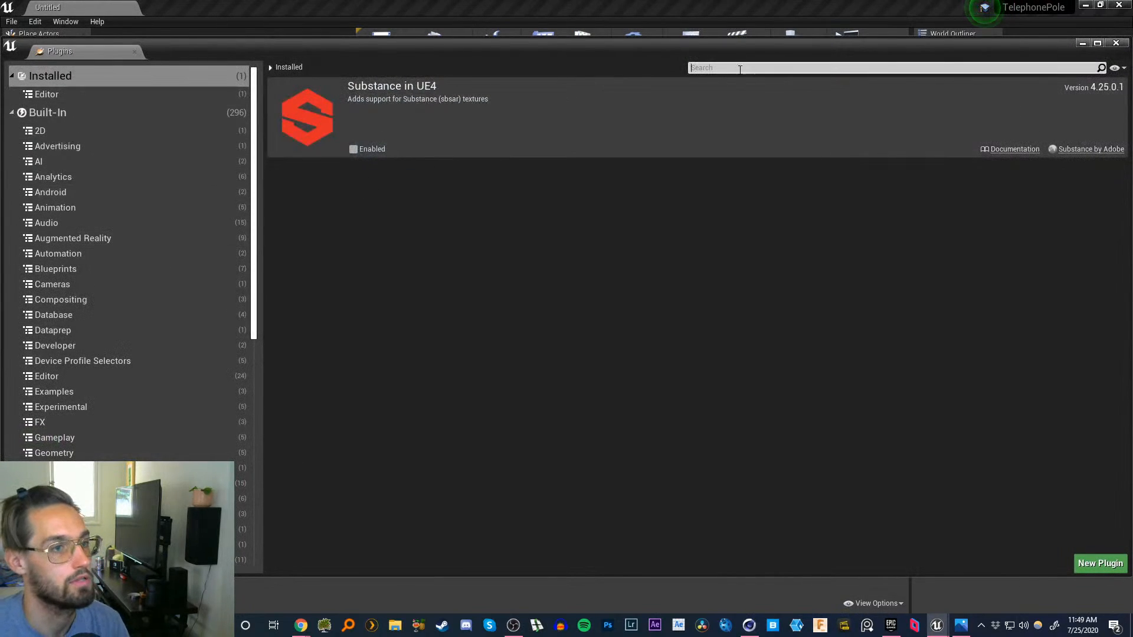
text(data)
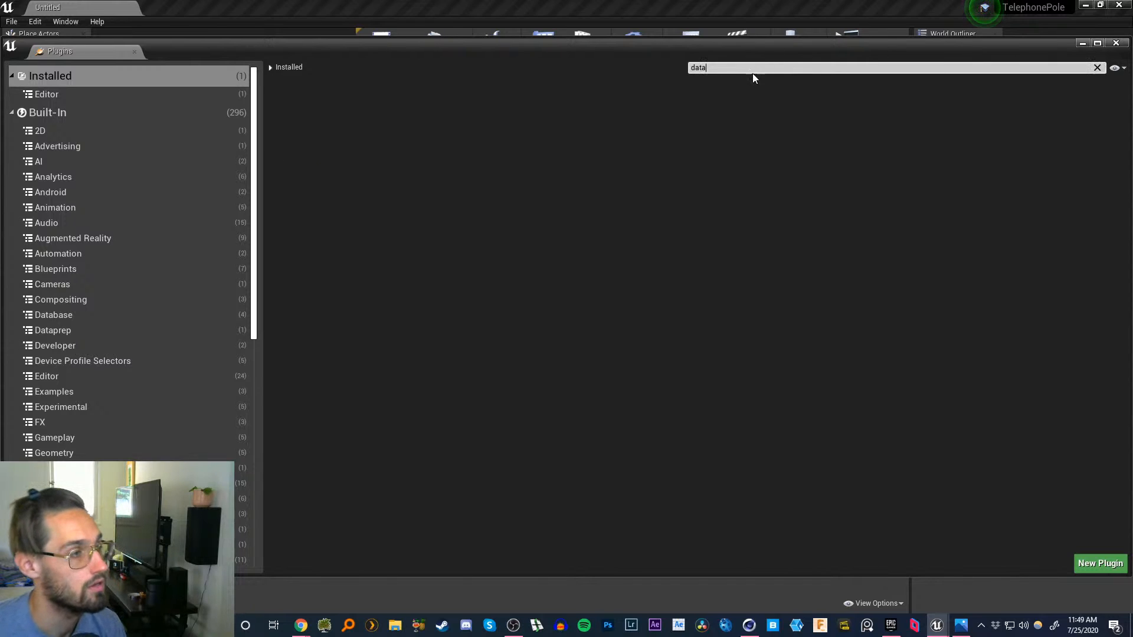
click(39, 112)
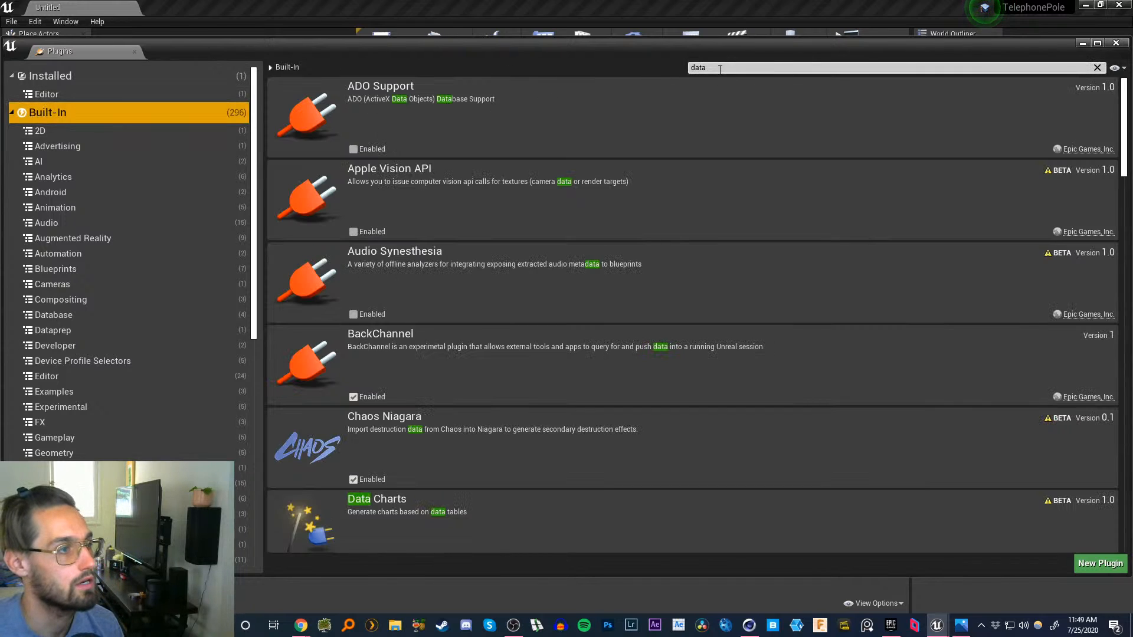
text(ta)
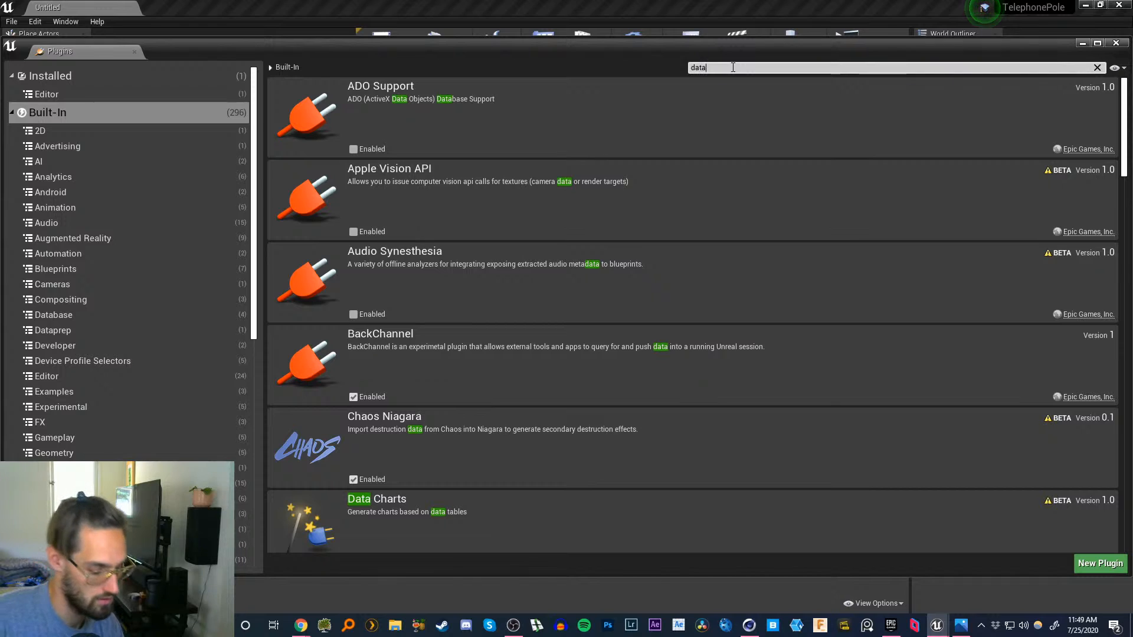
text(smith)
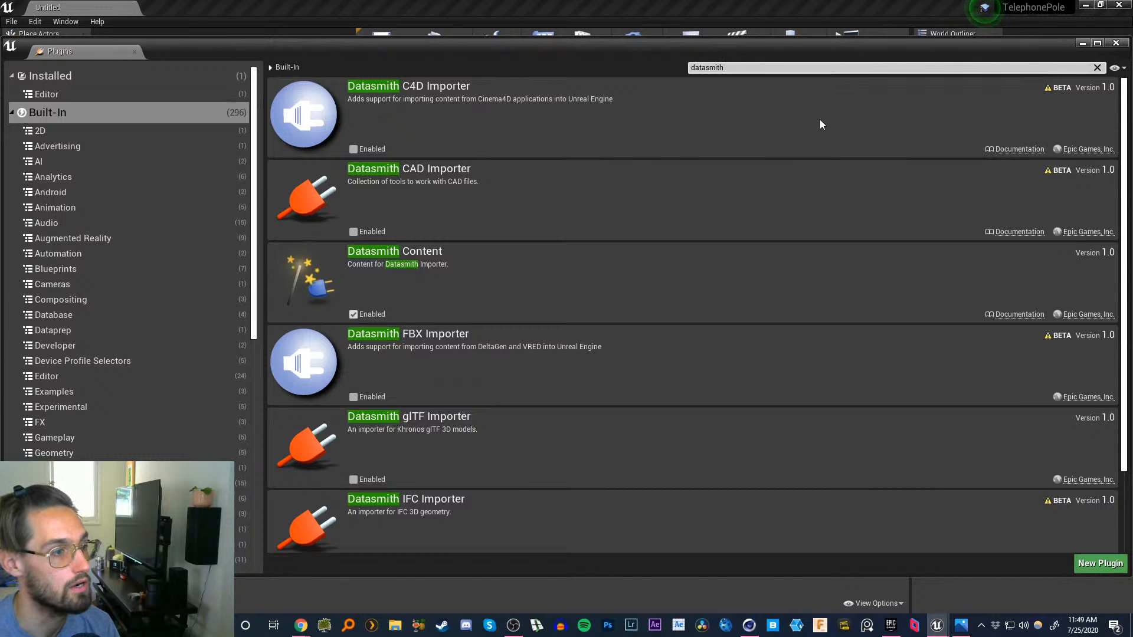
- Enable the Datasmith C4D, CAD and FBX Importer plugins with Datasmith Content left enabled, accept the beta warnings, and restart the editor
click(354, 149)
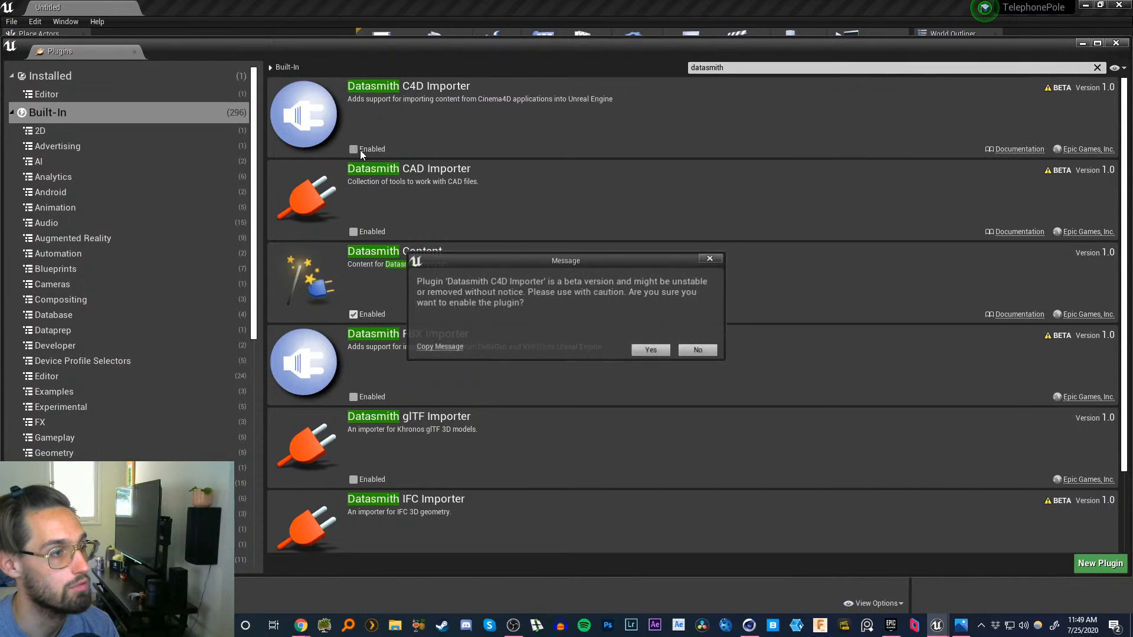
click(652, 350)
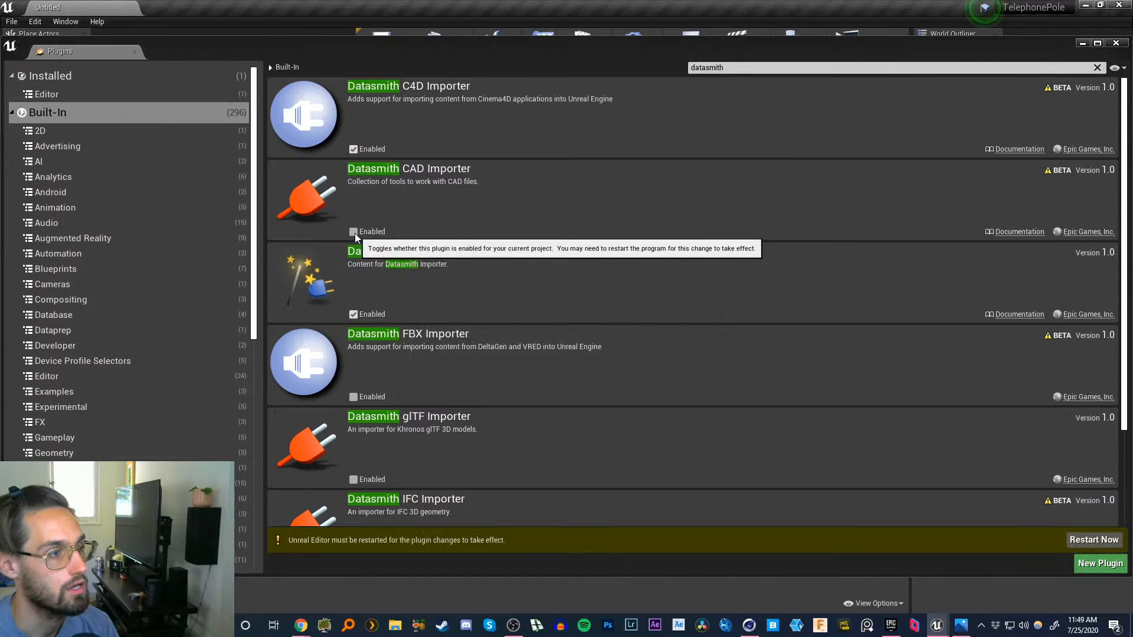
click(354, 232)
click(651, 349)
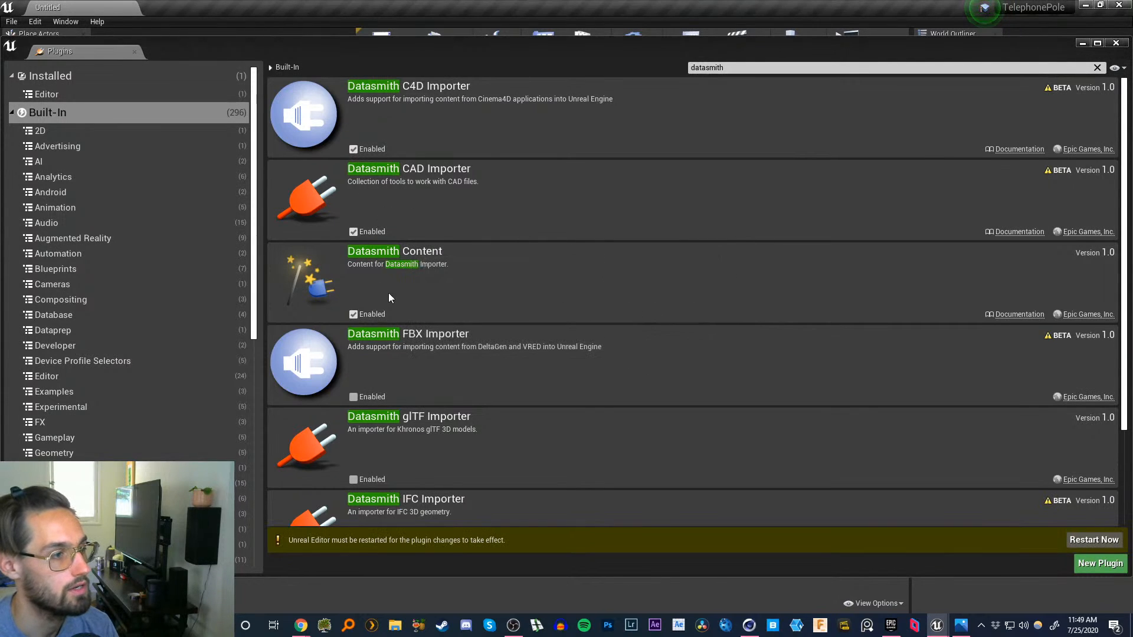
click(353, 314)
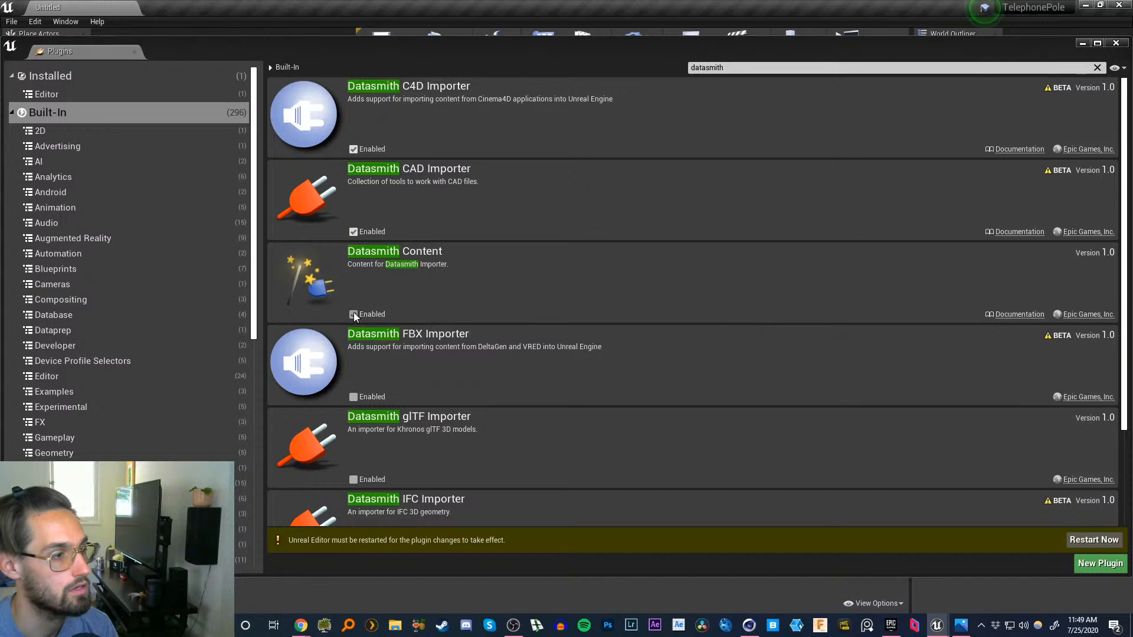
click(352, 397)
click(650, 350)
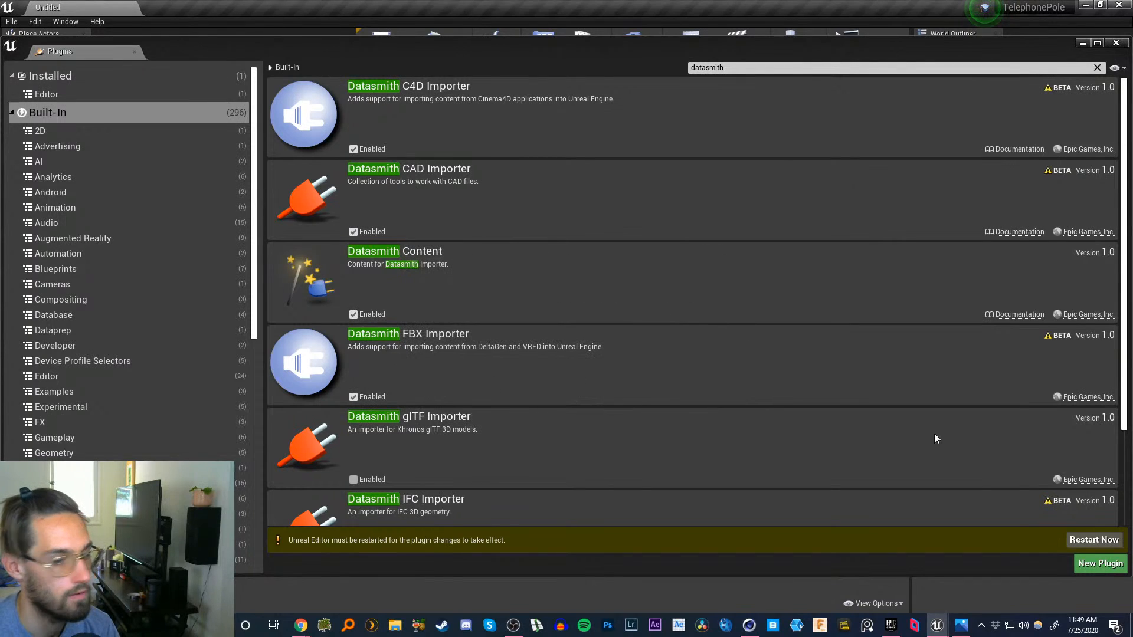
click(1085, 540)
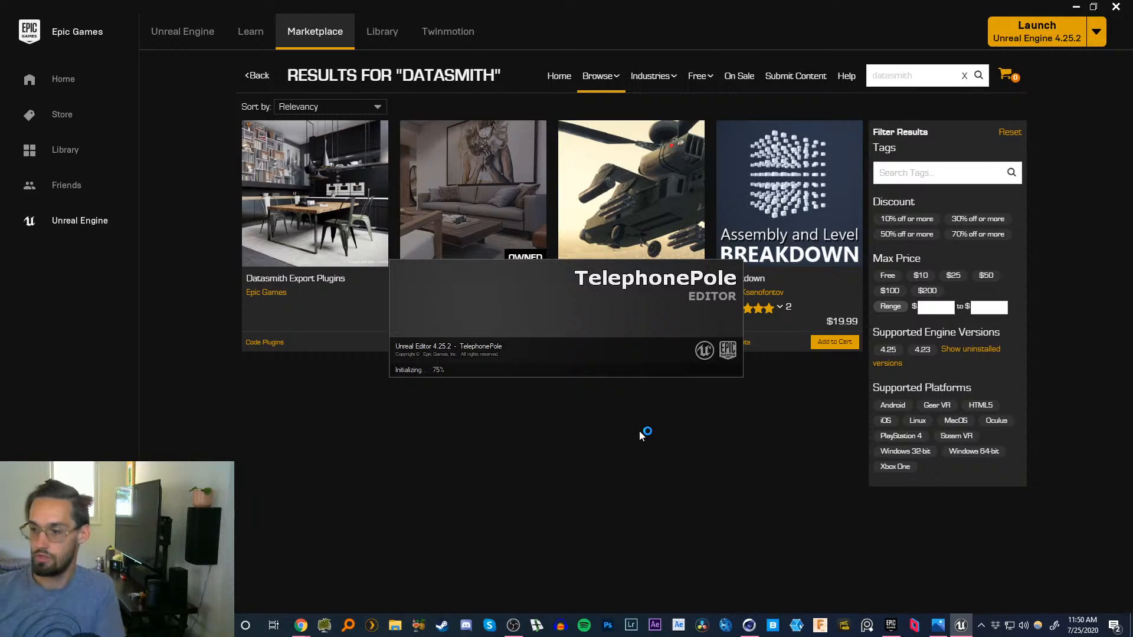
- Switch to Cinema 4D and cancel the pending Open File dialog
click(749, 625)
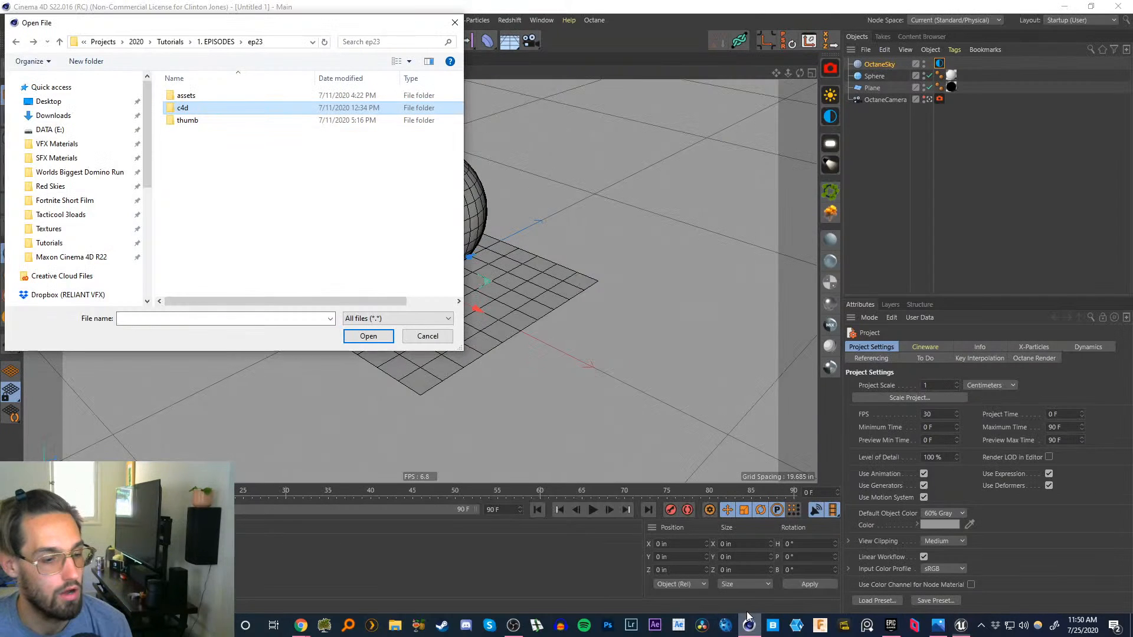
click(435, 333)
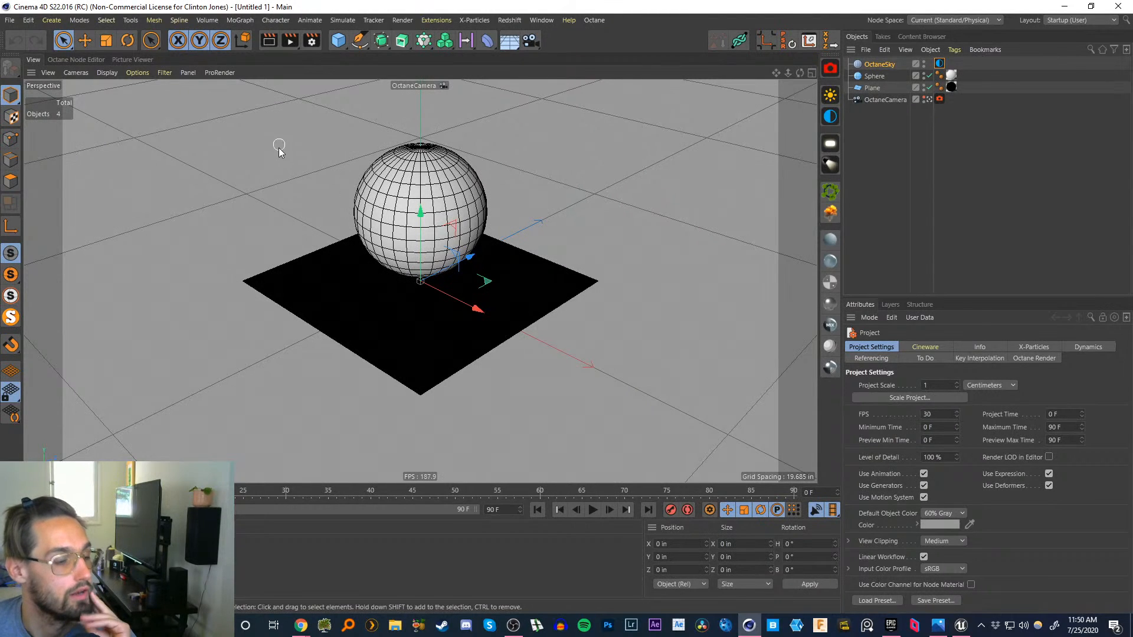
click(10, 20)
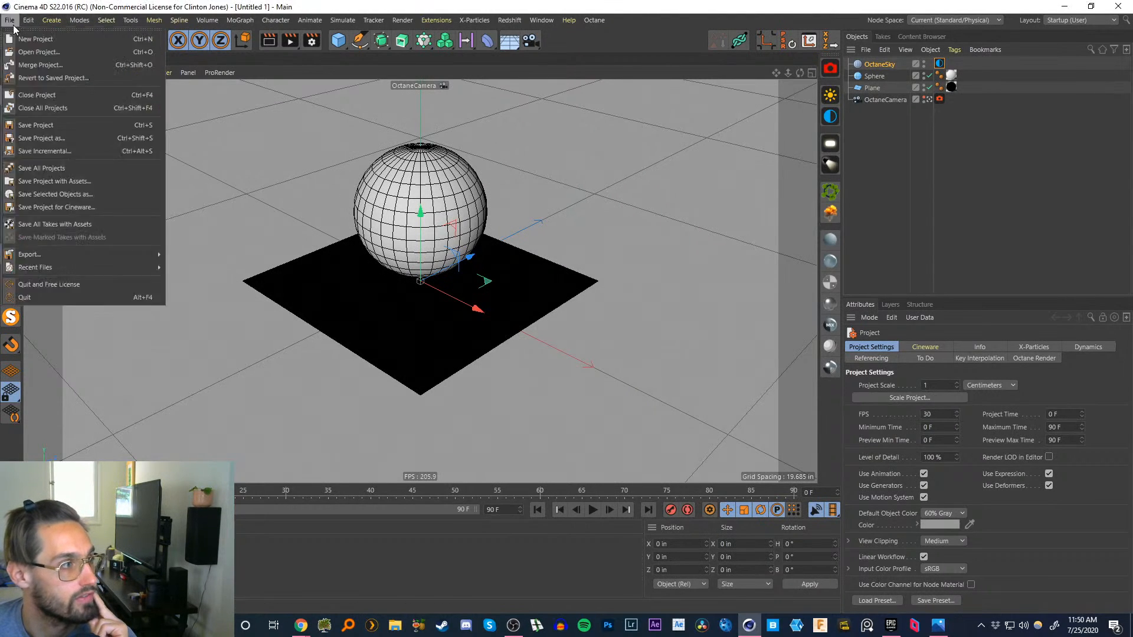
click(13, 21)
click(281, 5)
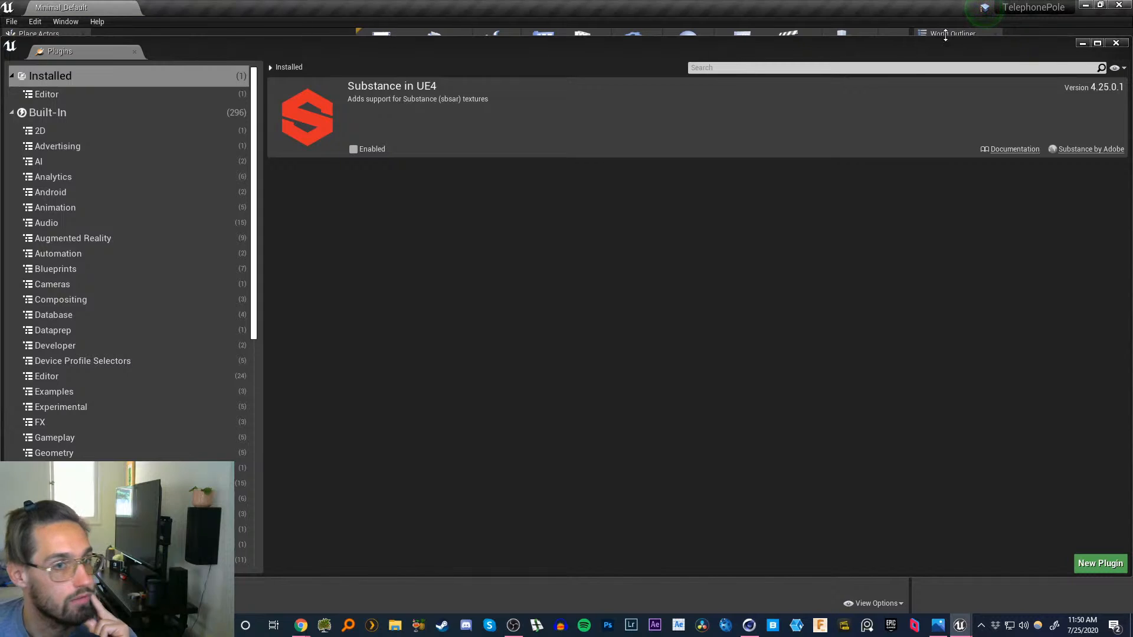
- Close the Plugins window, switch back to Cinema 4D and bring up the dialog for opening a project
click(1115, 43)
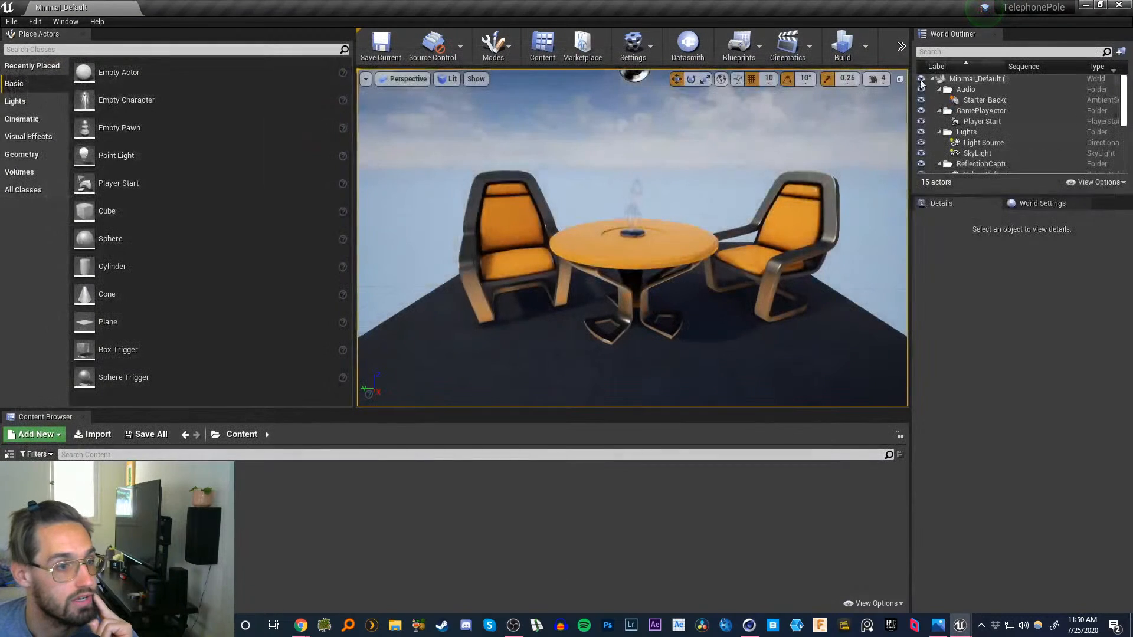
click(1085, 5)
click(10, 20)
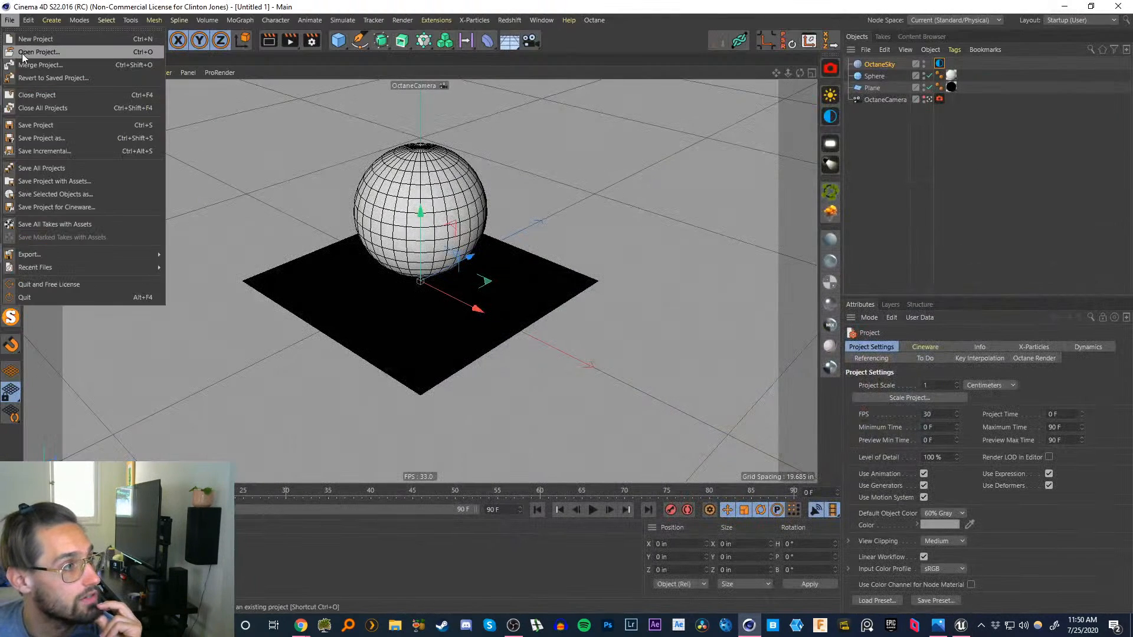
click(26, 51)
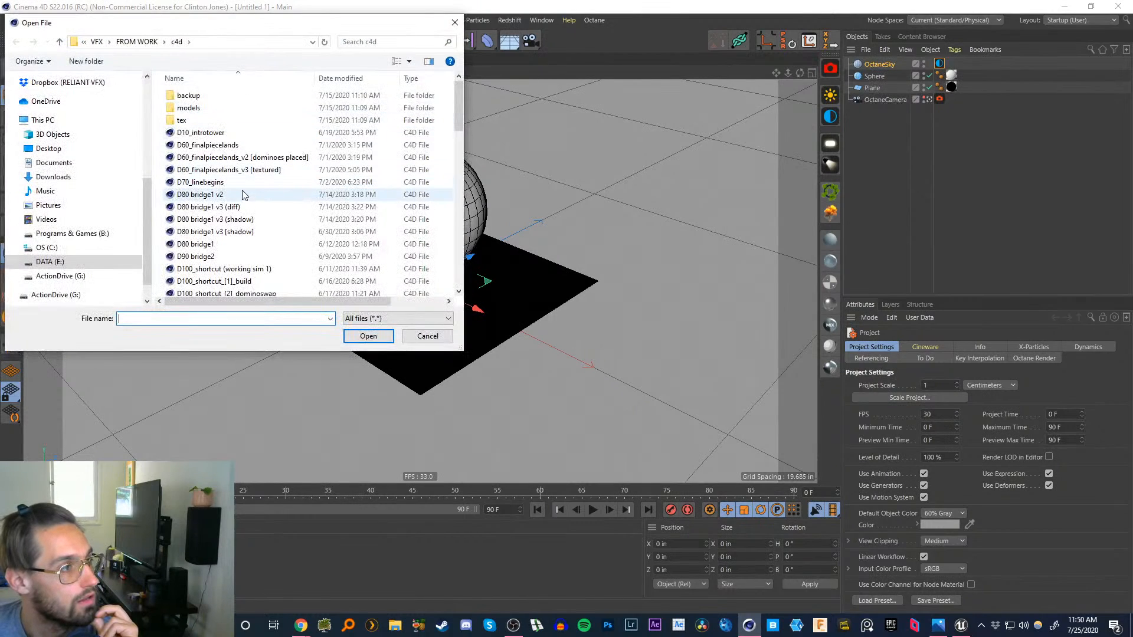
- Look through the FROM WORK c4d folder and its models subfolder for a suitable scene
mouse_move(458, 105)
mouse_down()
mouse_move(460, 275)
mouse_move(472, 100)
mouse_up()
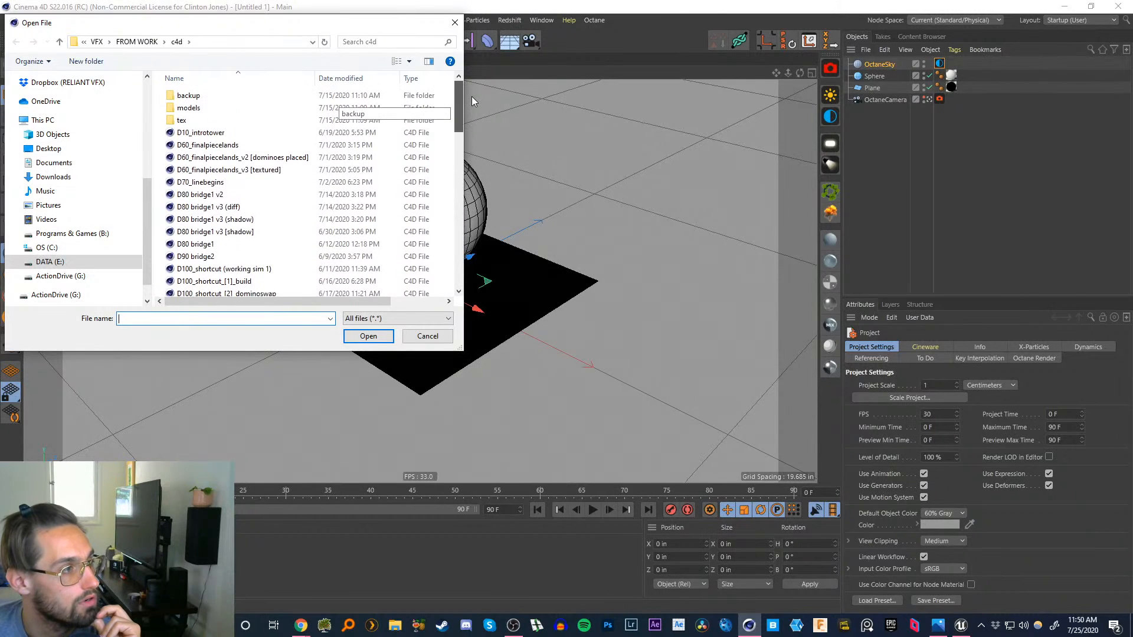
double_click(190, 108)
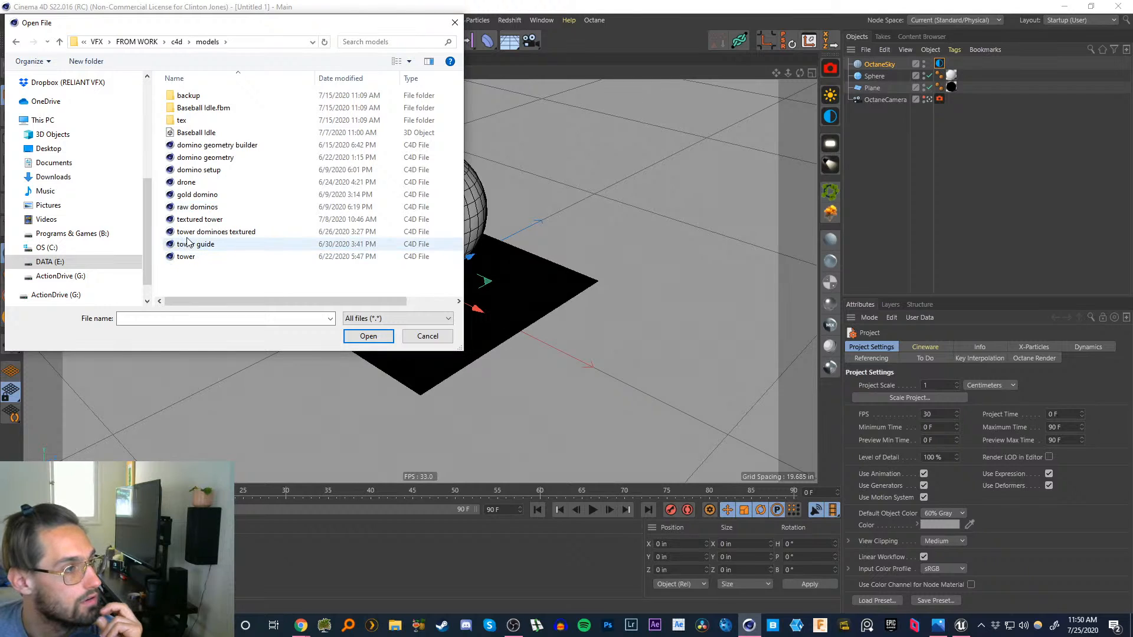
drag(148, 241, 145, 142)
- Look through the ep24 episode folder under Tutorials, including thumb, _render and toae, for a scene file and close the file dialog
click(55, 244)
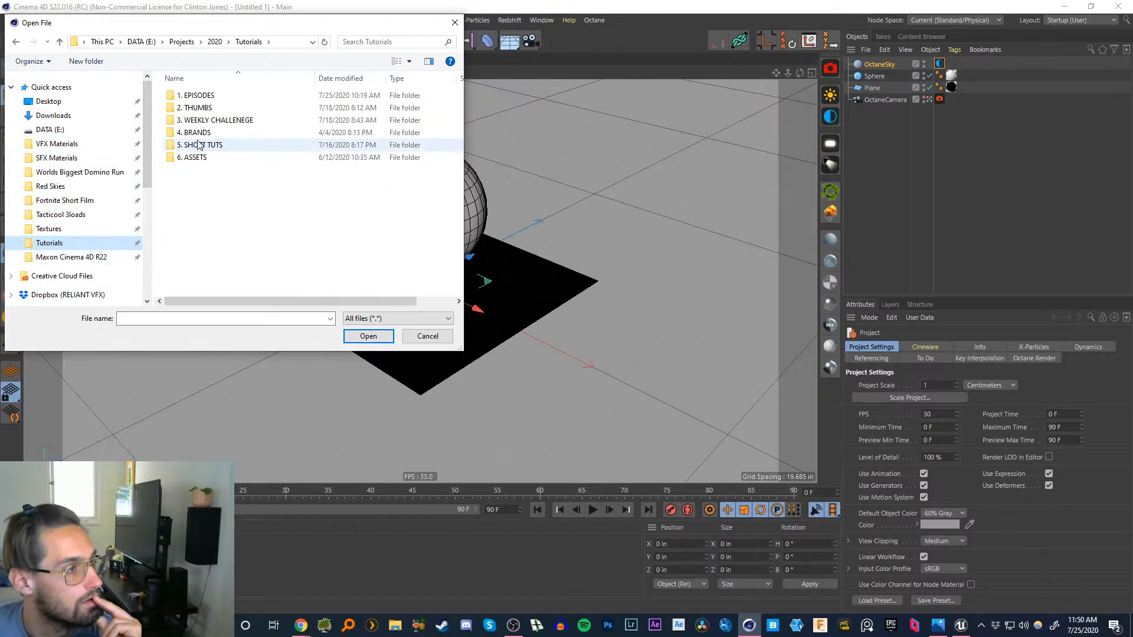
double_click(190, 96)
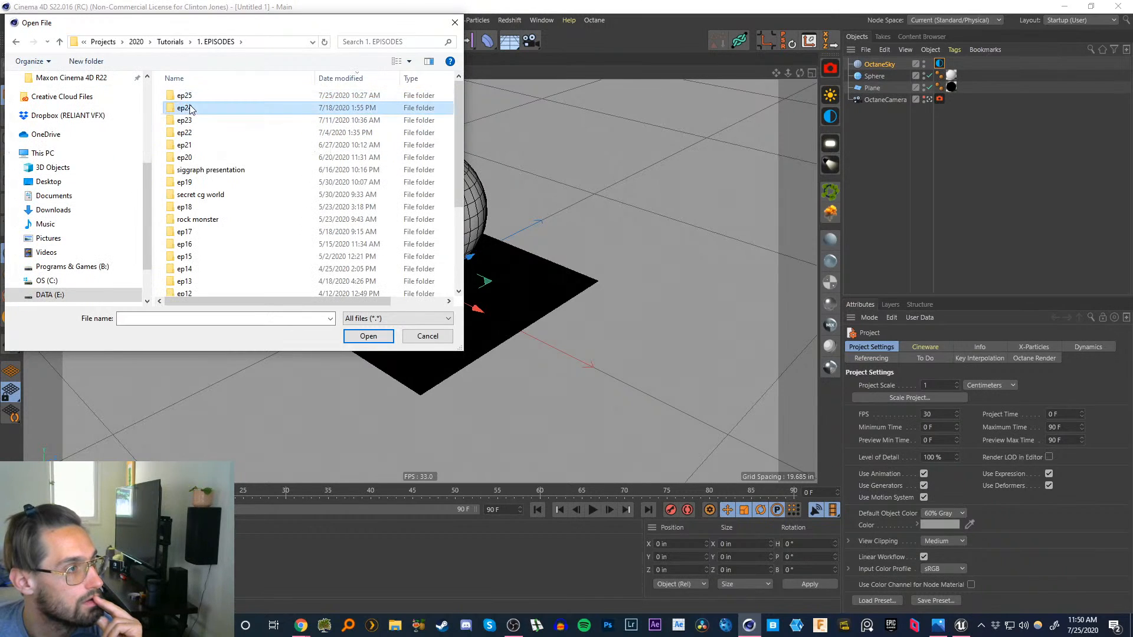
double_click(189, 108)
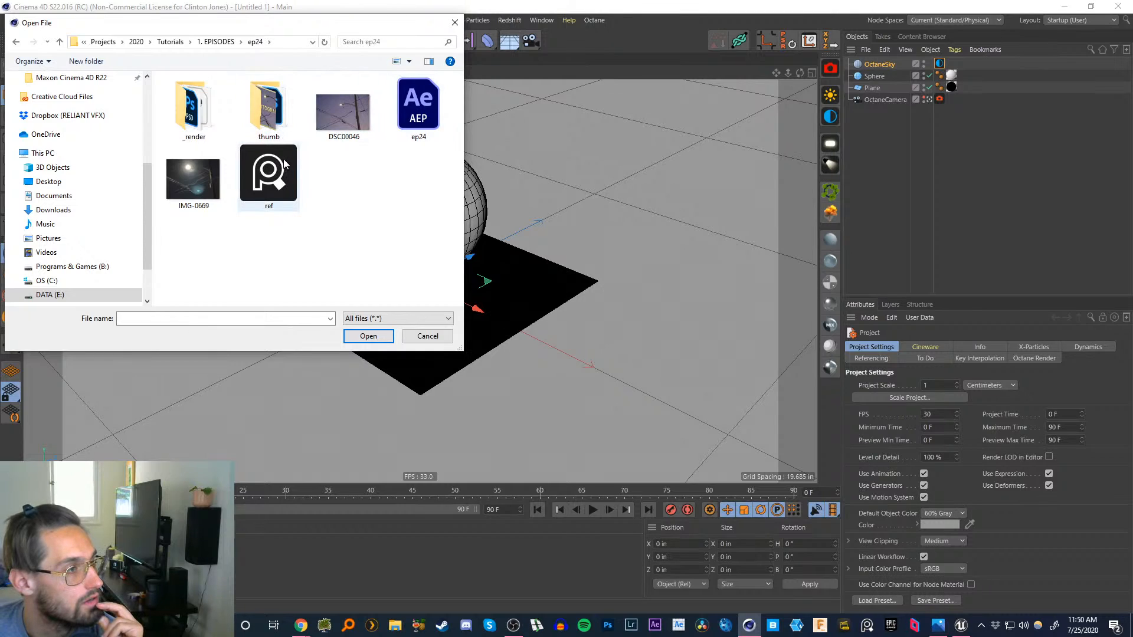
double_click(277, 105)
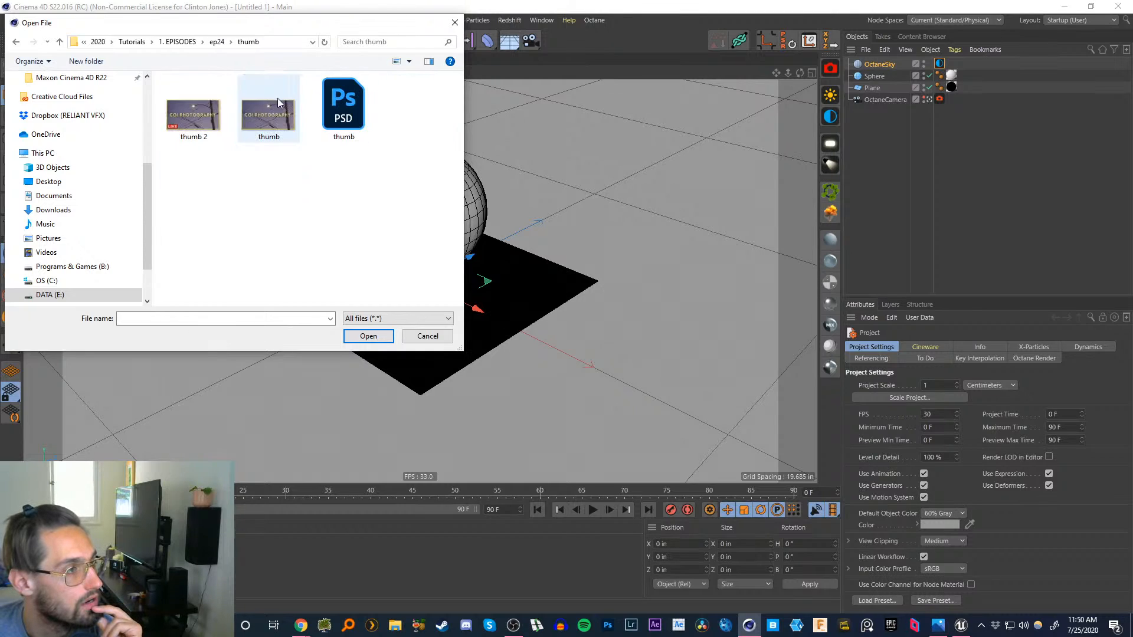
click(16, 42)
double_click(203, 112)
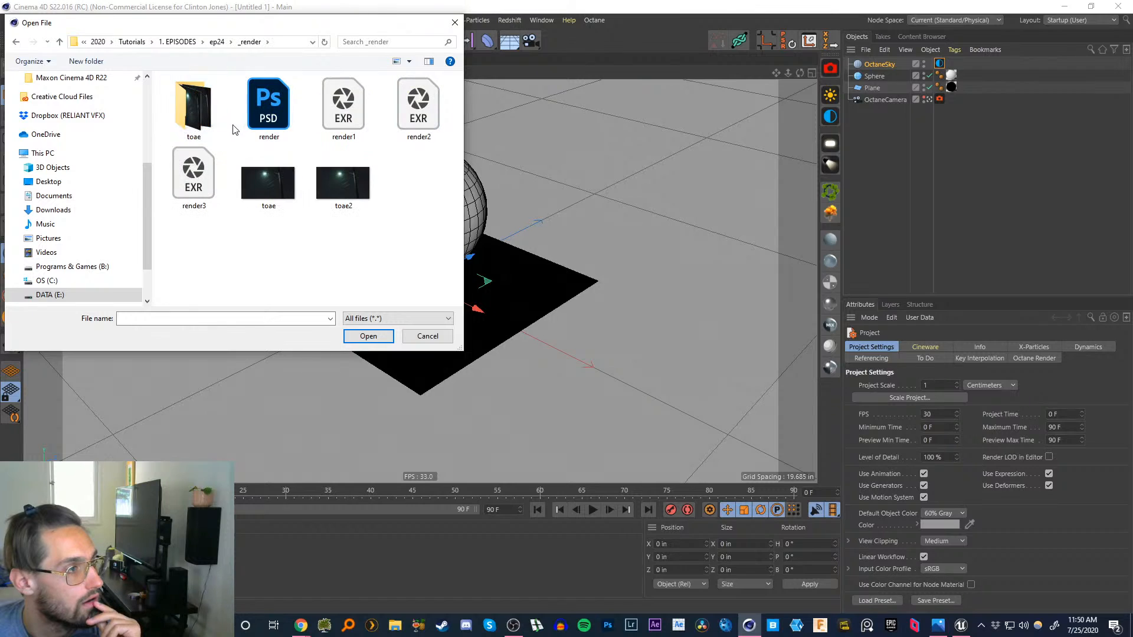
double_click(189, 107)
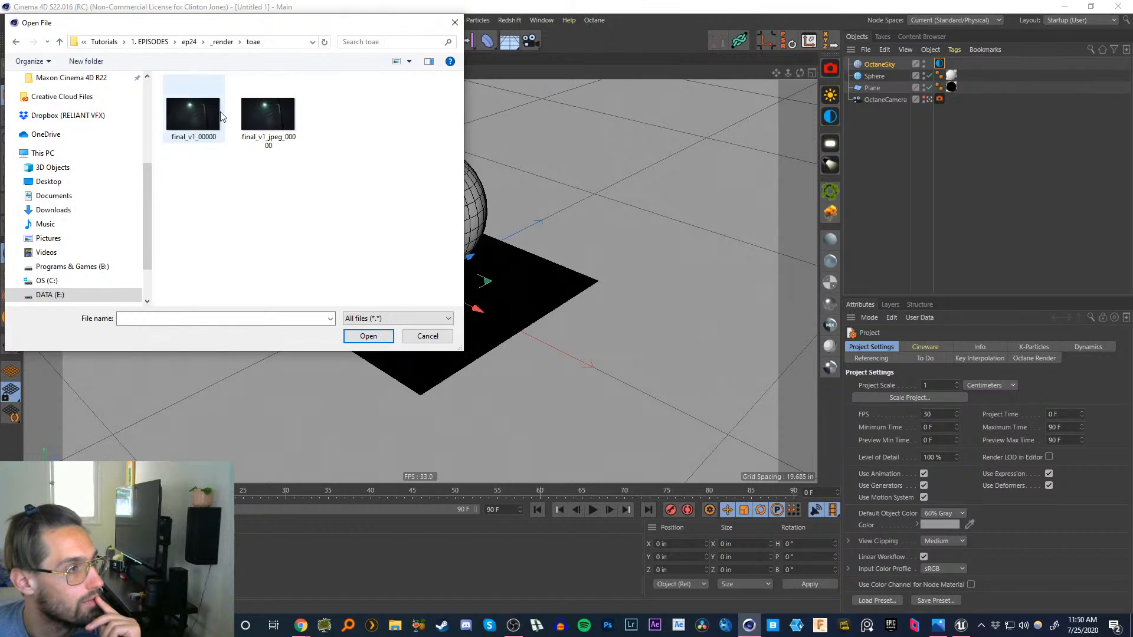
click(17, 42)
click(17, 42)
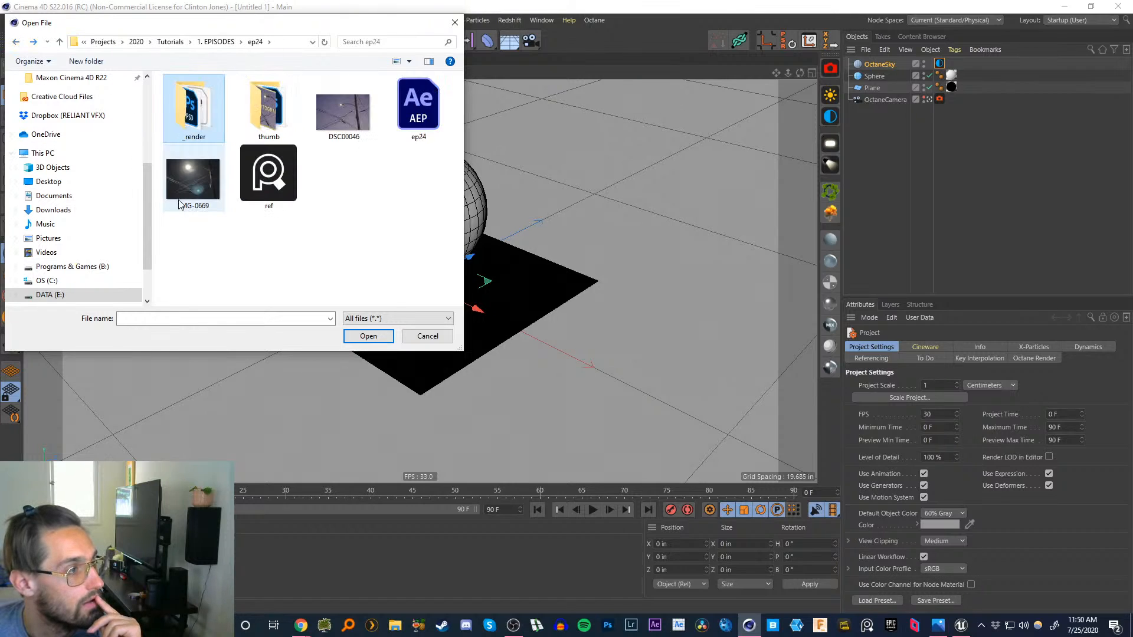
drag(148, 220, 150, 246)
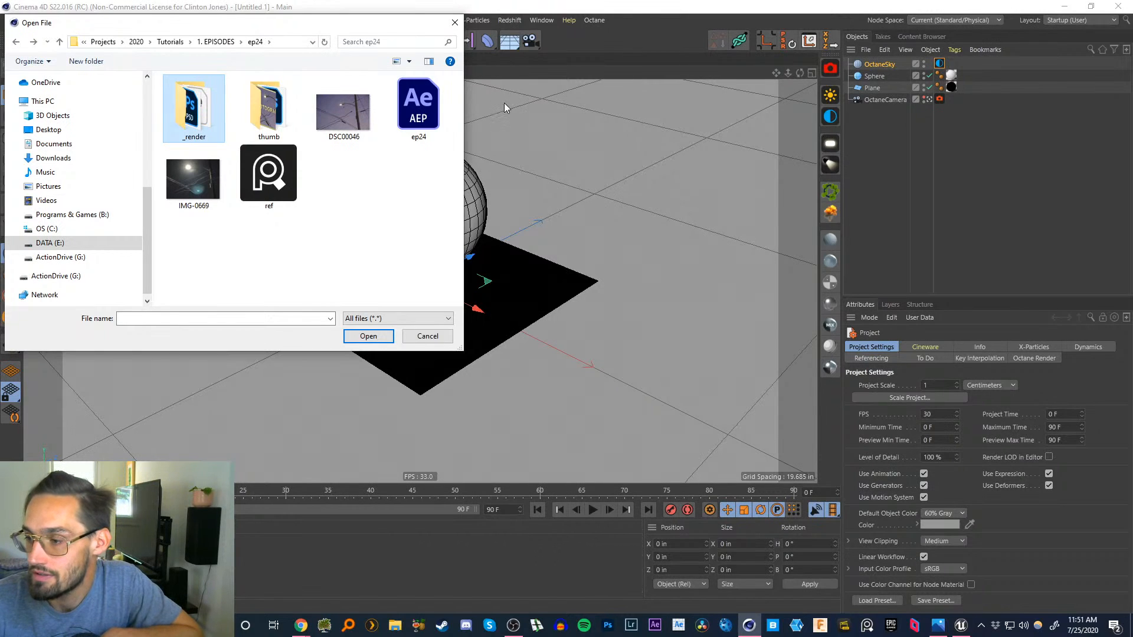
click(454, 22)
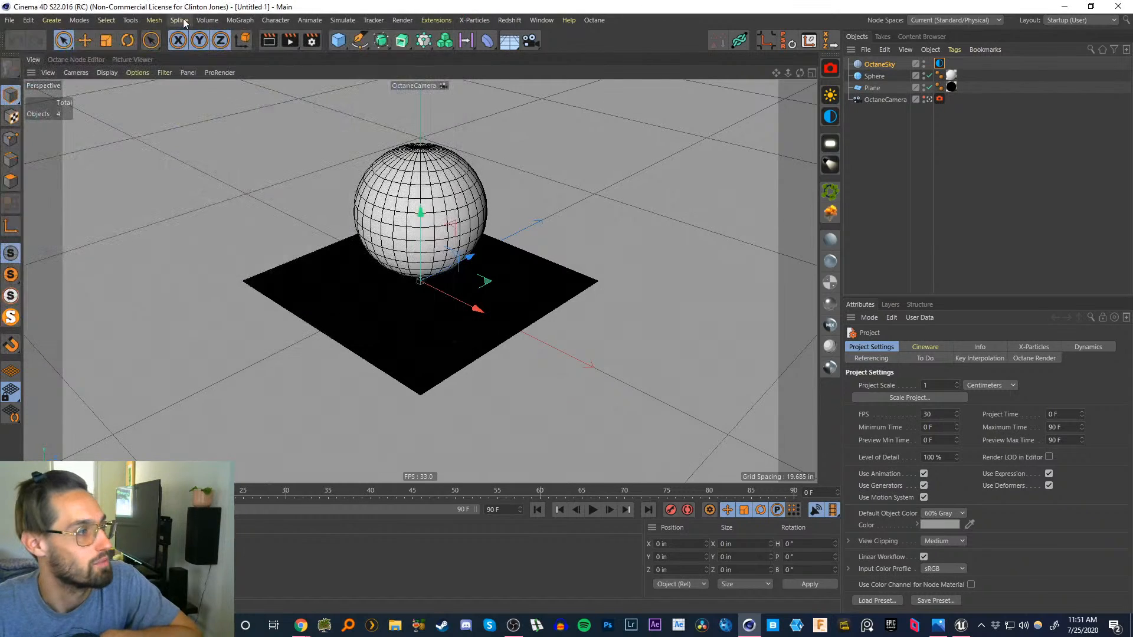
- Check the recent files and the Custom HDRI c4d folder under 5. SHORT TUTS for the scene, and cancel the file dialog
click(9, 20)
mouse_move(133, 268)
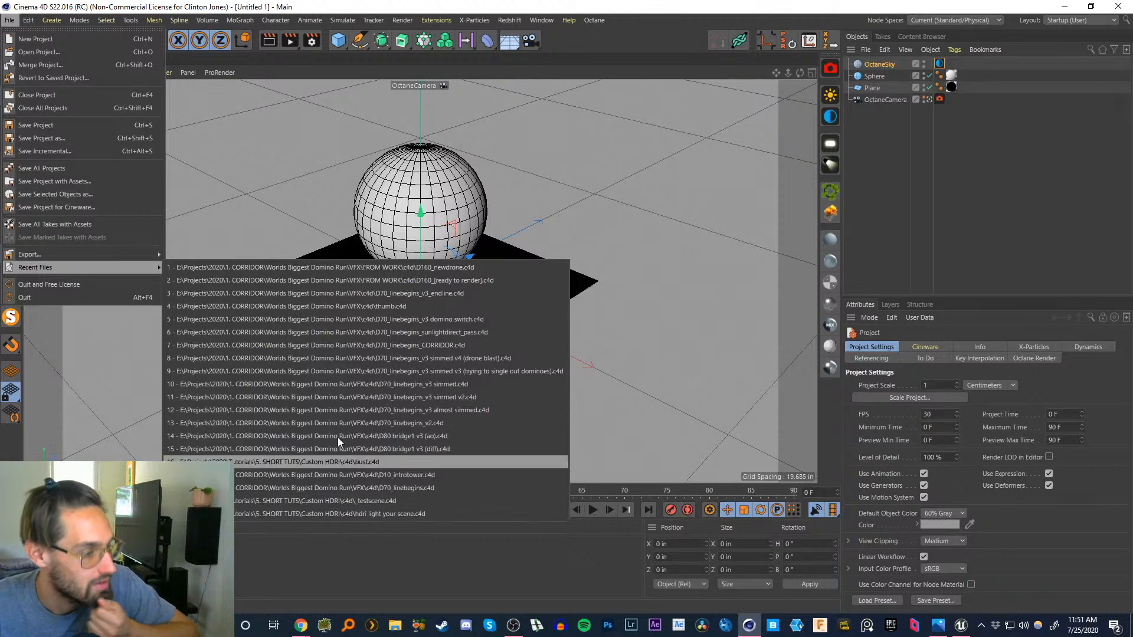
click(33, 50)
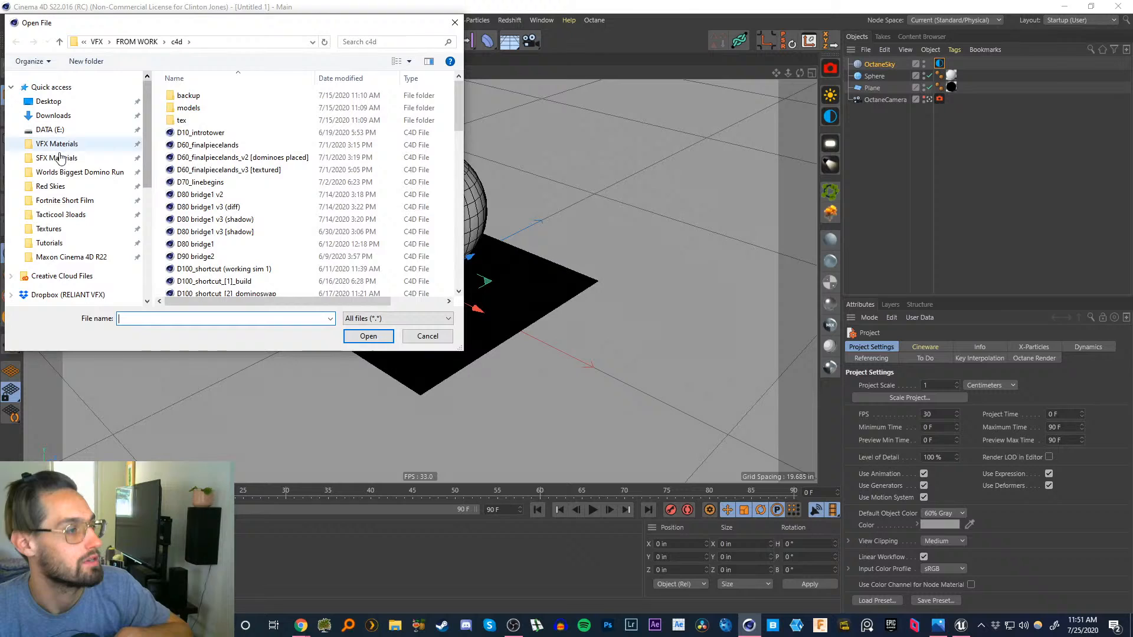
click(49, 243)
double_click(199, 144)
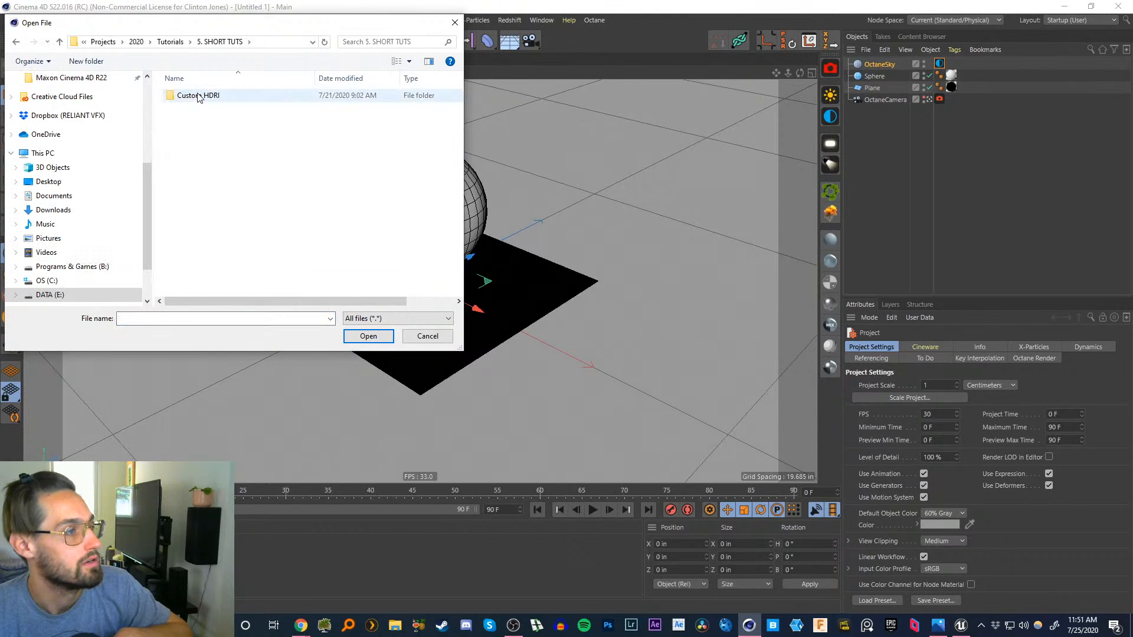
double_click(194, 95)
double_click(187, 146)
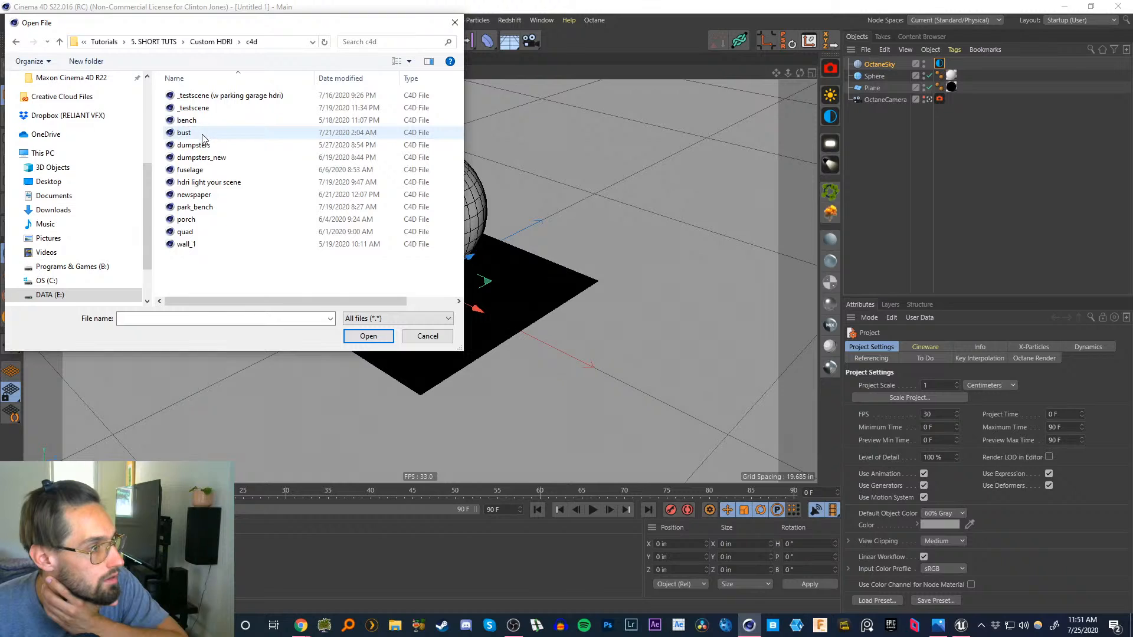
click(424, 337)
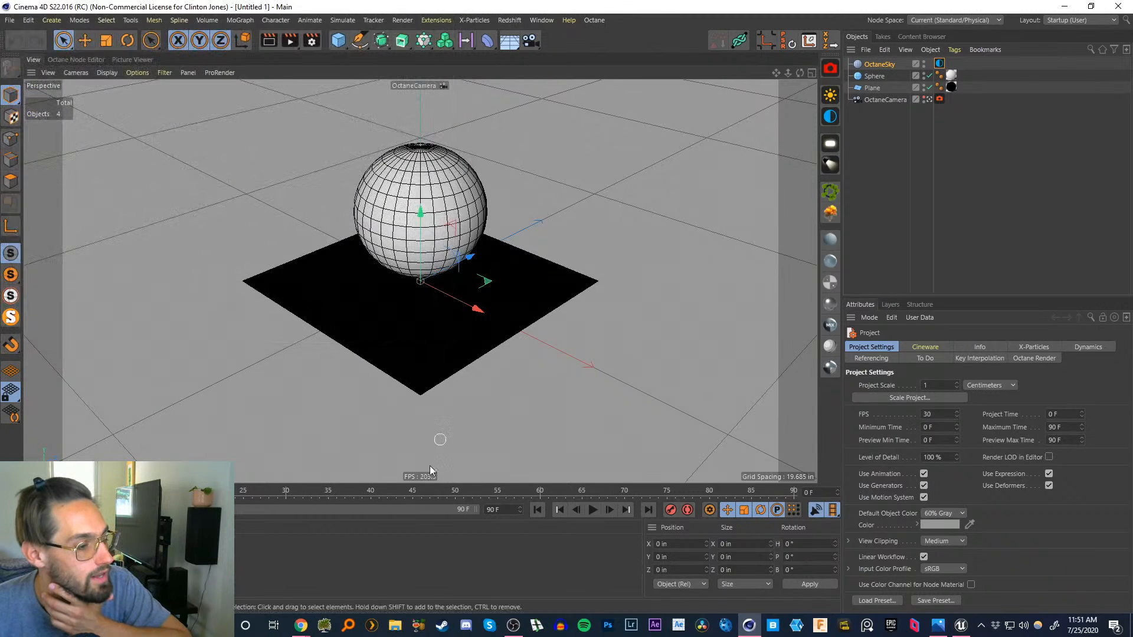
- Switch to Everything, search all drives for lamp and examine the matches for a Cinema 4D file
click(348, 628)
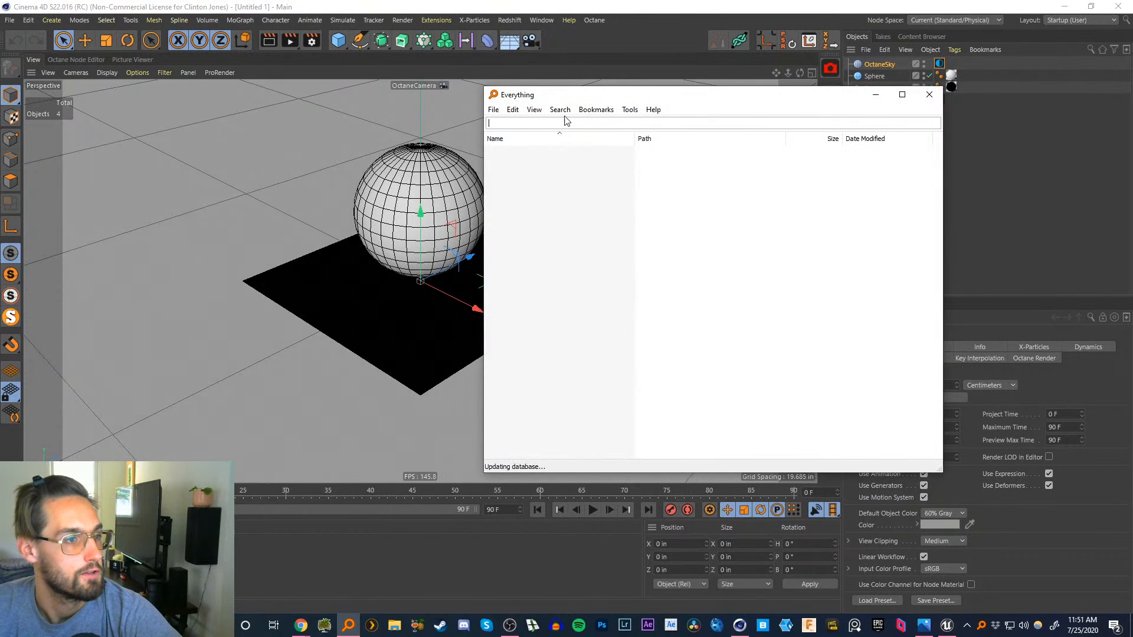
click(560, 111)
click(520, 124)
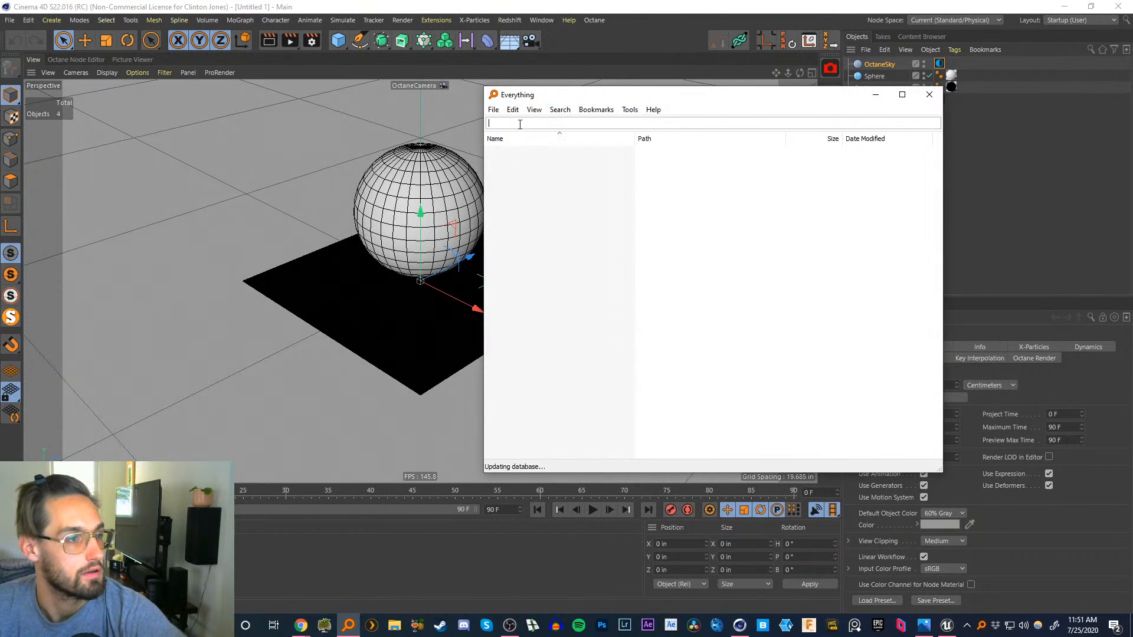
text(lamp)
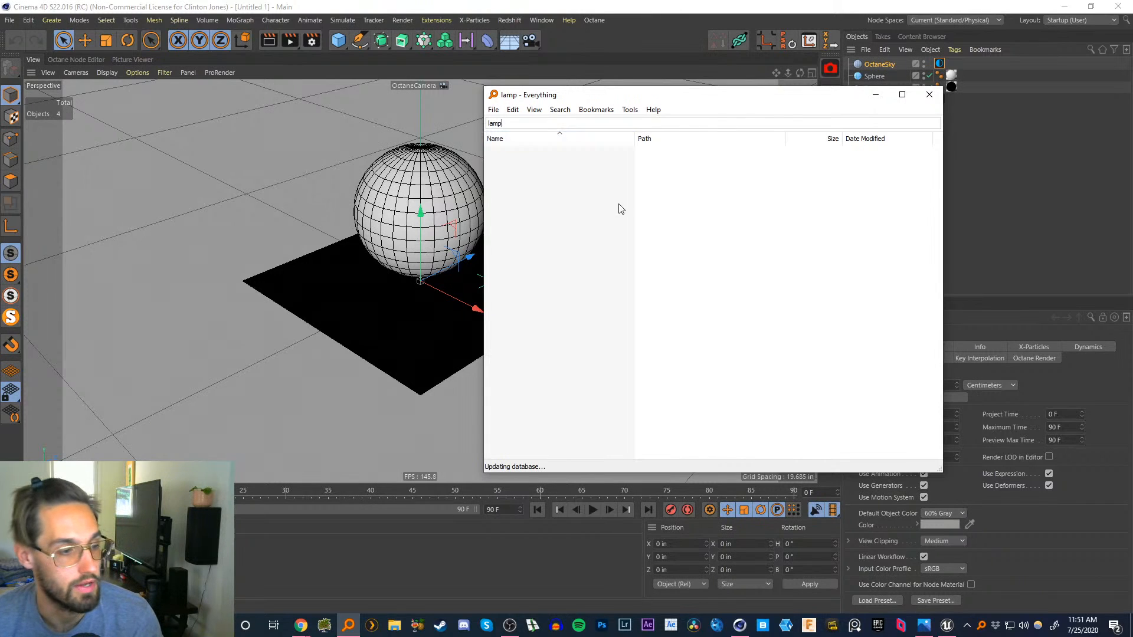
drag(637, 98, 454, 94)
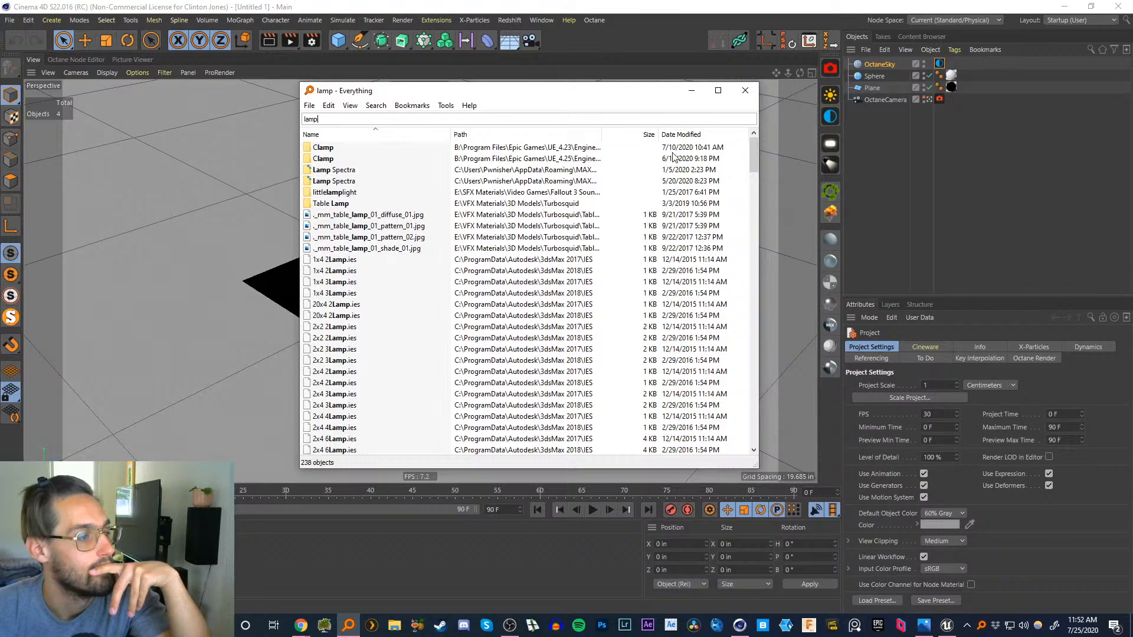
drag(752, 156, 756, 189)
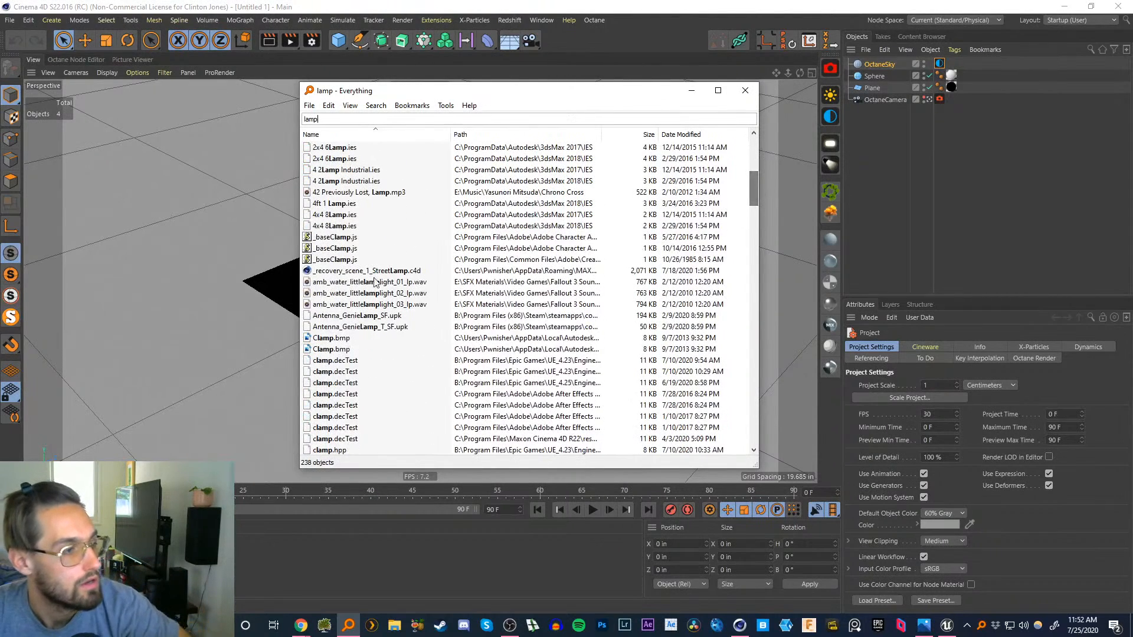
click(363, 272)
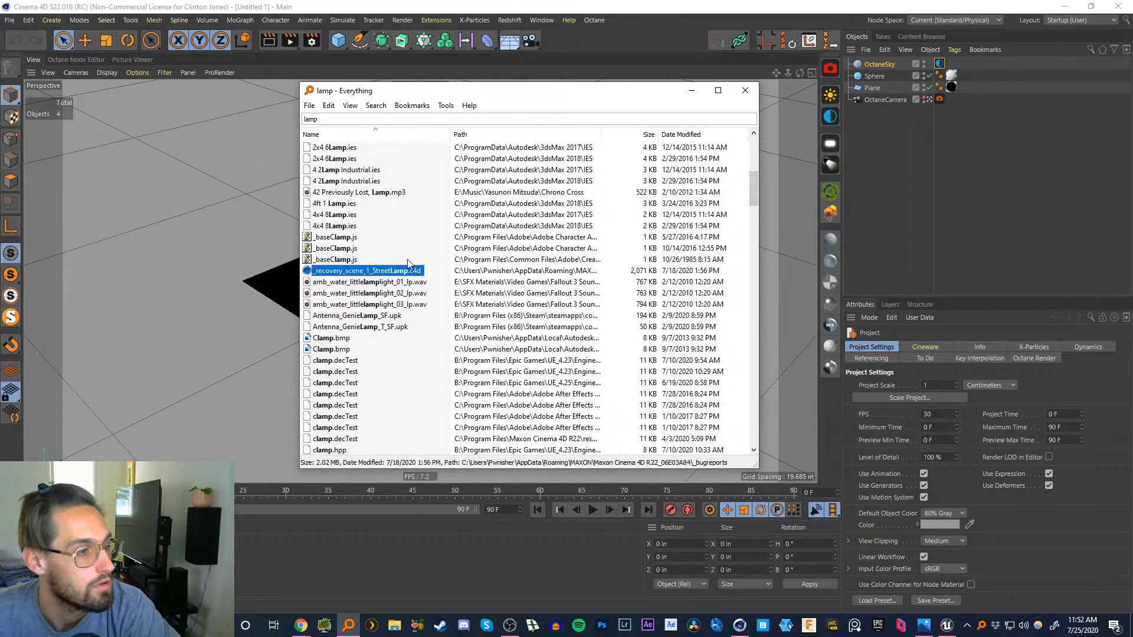
drag(756, 186, 758, 159)
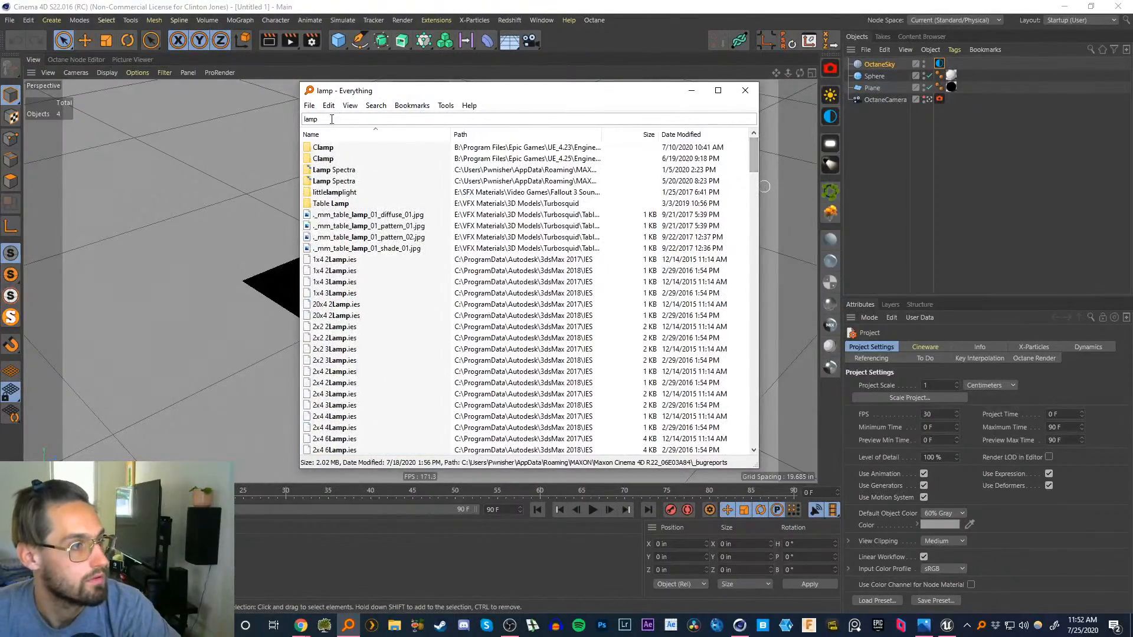
- Search for streetlamp, open StreetLamp.c4d from the New folder directory in Cinema 4D, and minimize the search window
drag(321, 120, 280, 118)
text(street)
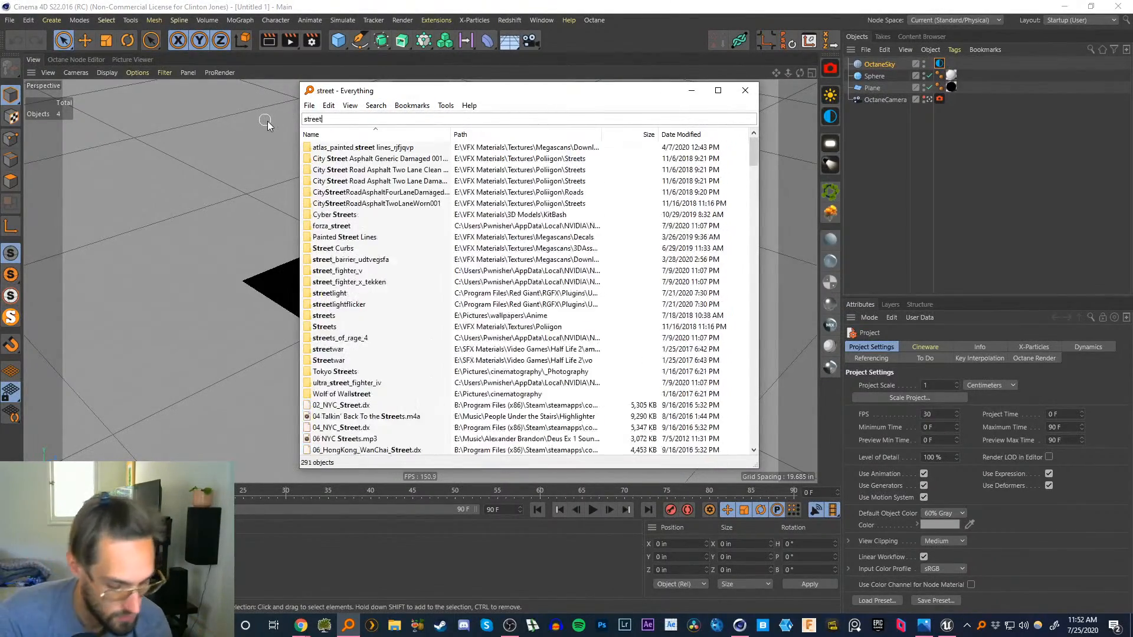
text(lamp)
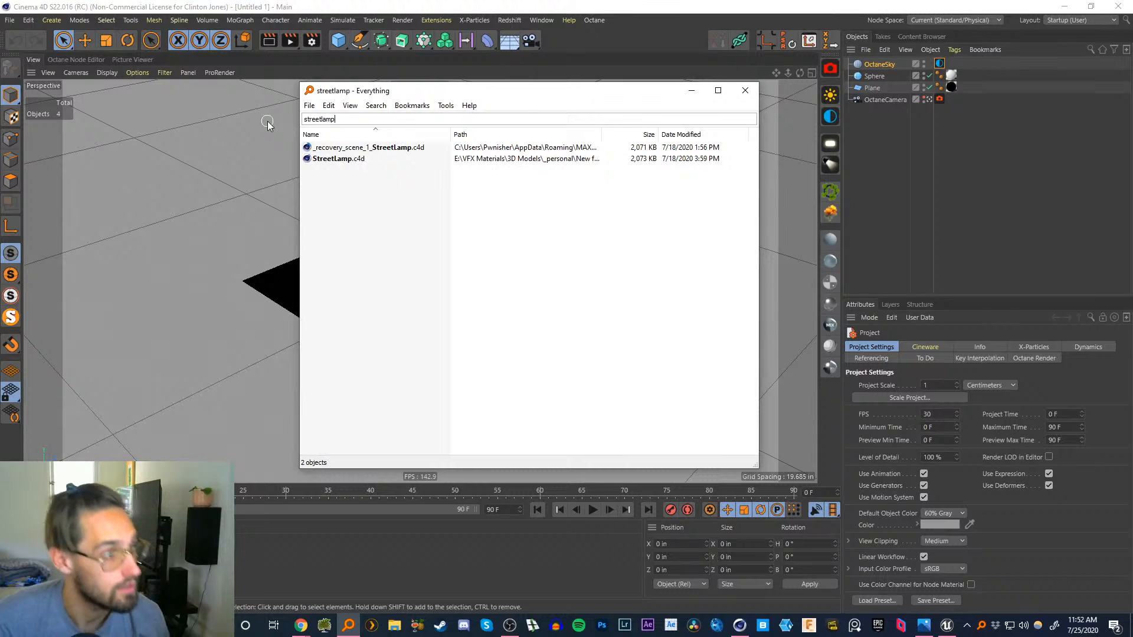
click(348, 160)
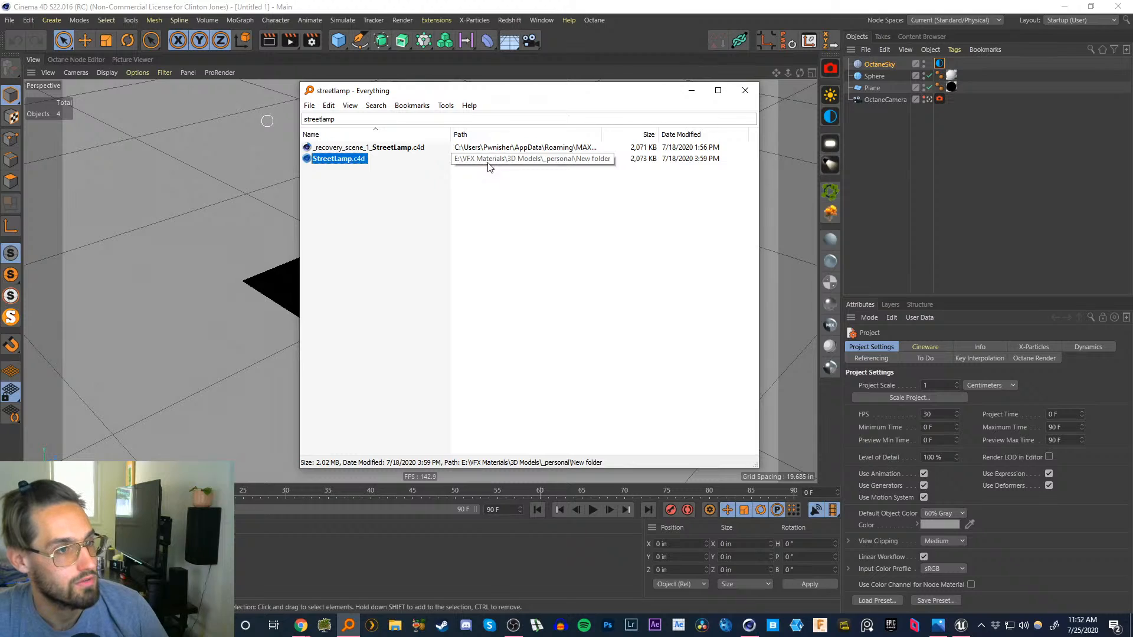
right_click(333, 163)
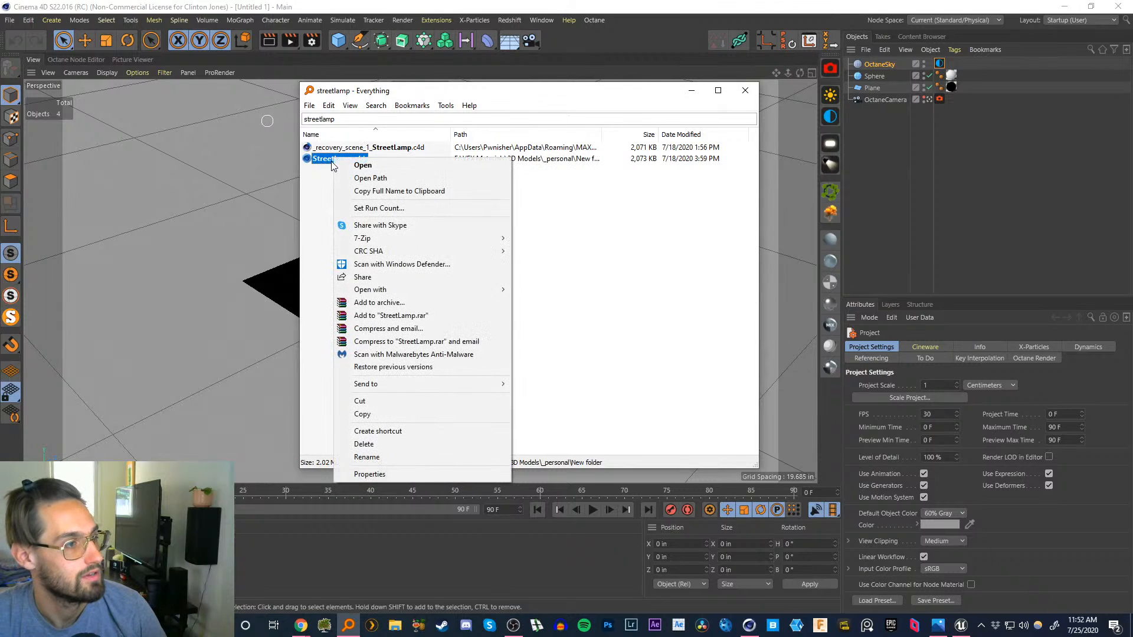
click(357, 165)
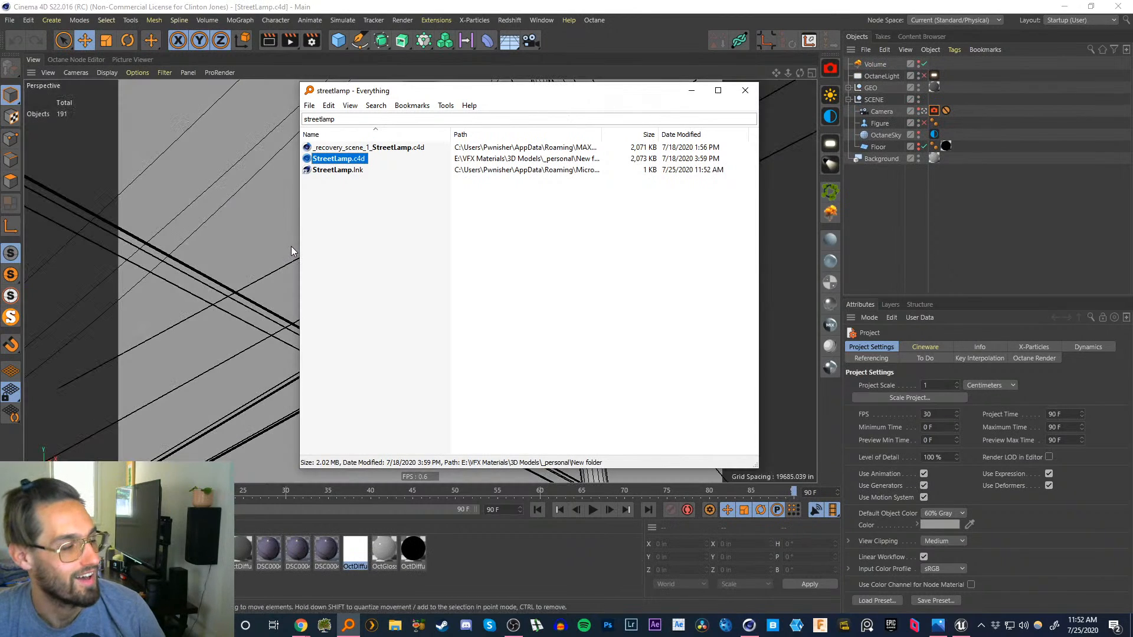
mouse_move(347, 633)
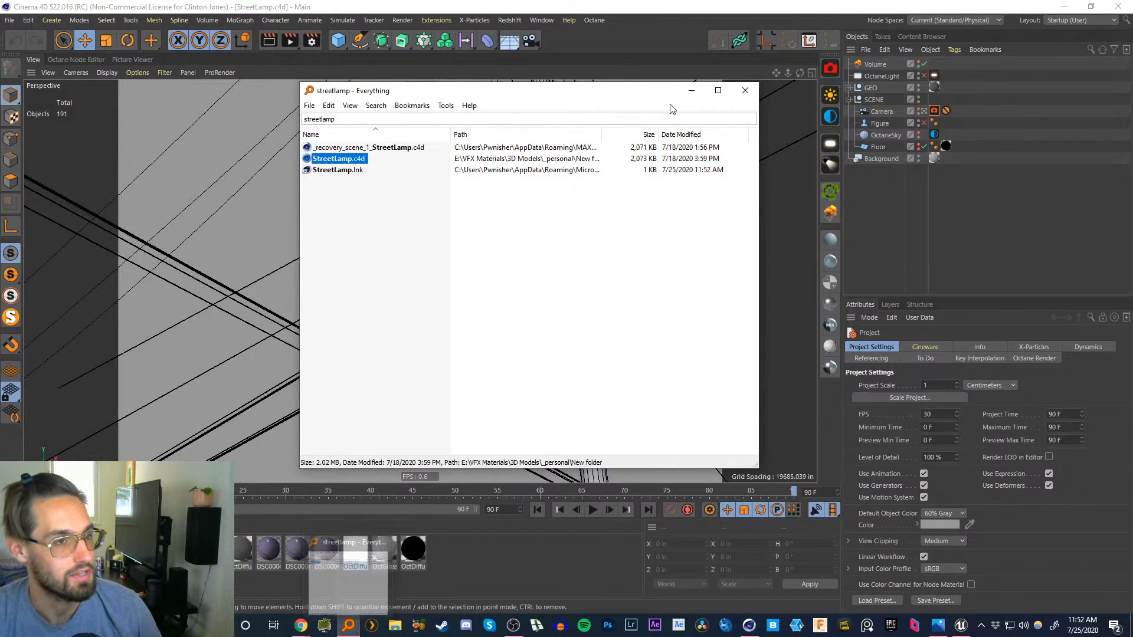
click(694, 94)
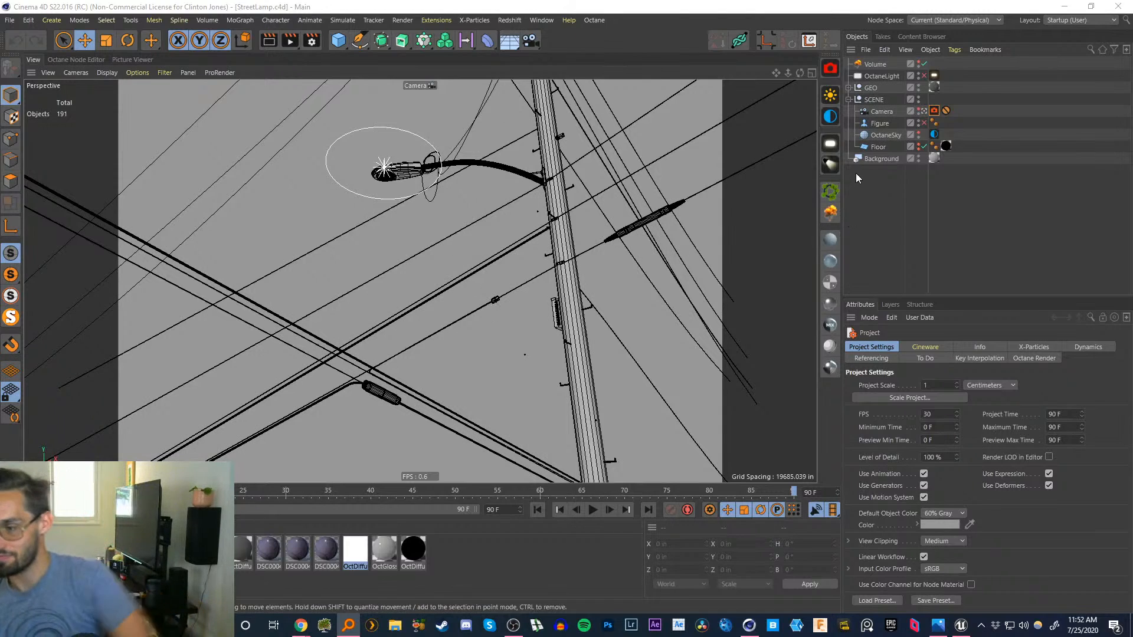
- Save a copy of the scene as StreetLamp in the ep25 folder under Tutorials, 1. EPISODES, and switch to the TelephonePole Unreal project
key(ctrl+shift+s)
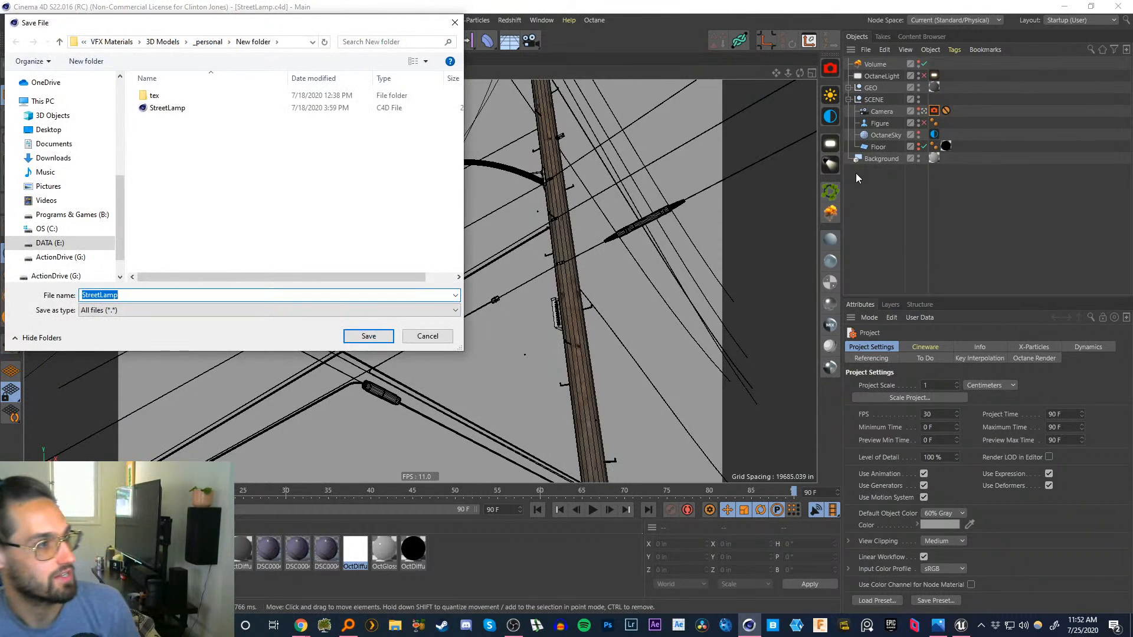
scroll(120, 219, up, 1)
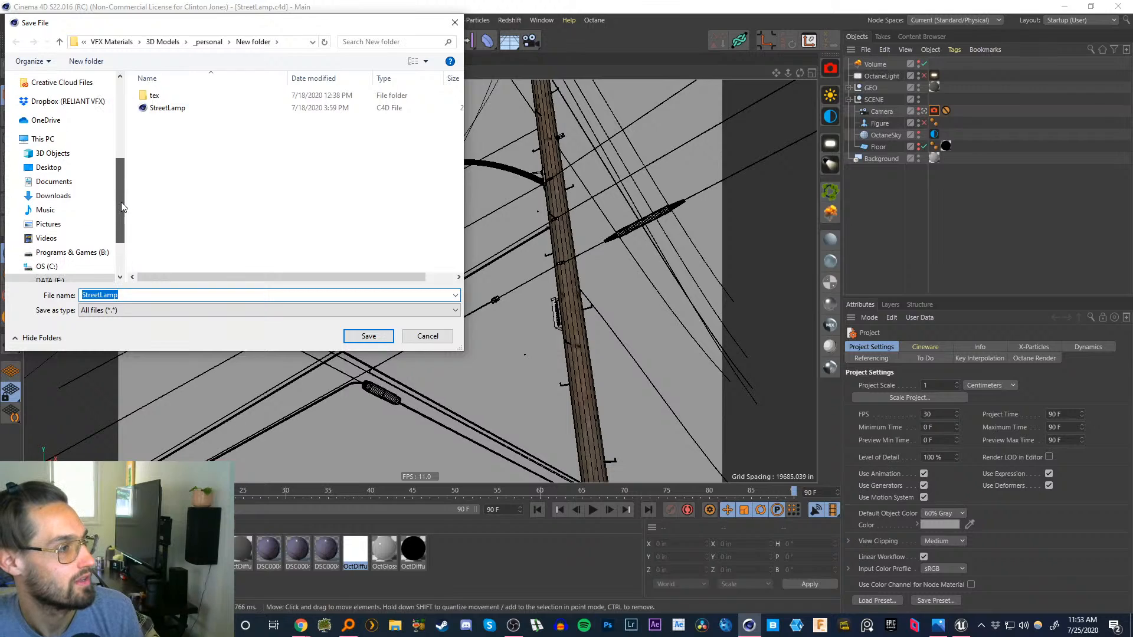
drag(122, 217, 125, 227)
scroll(45, 148, up, 6)
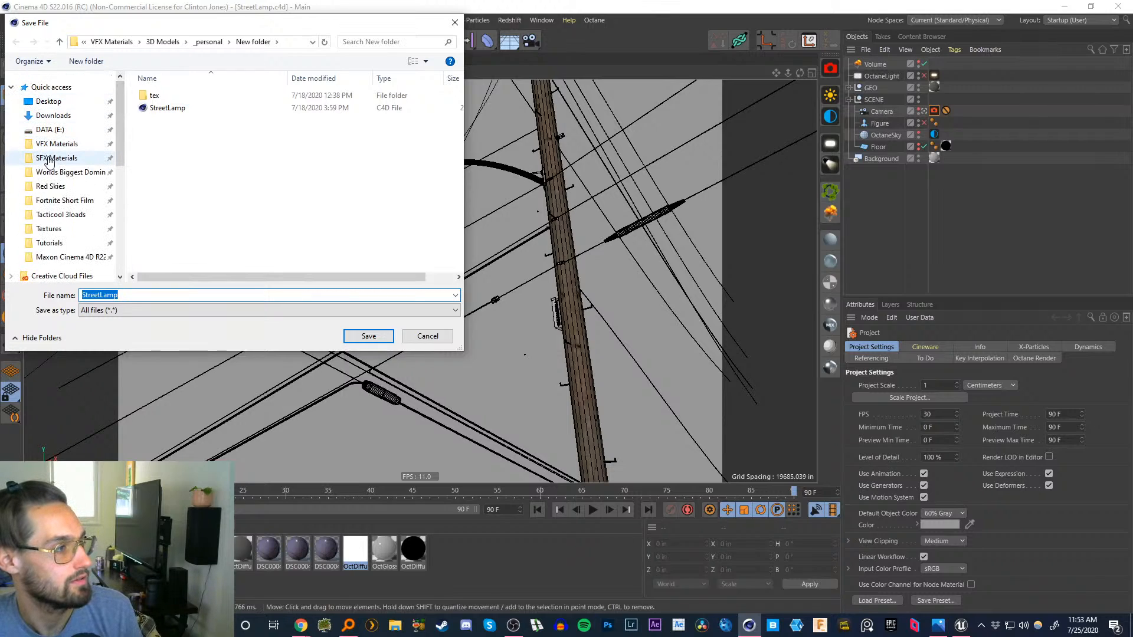
click(60, 242)
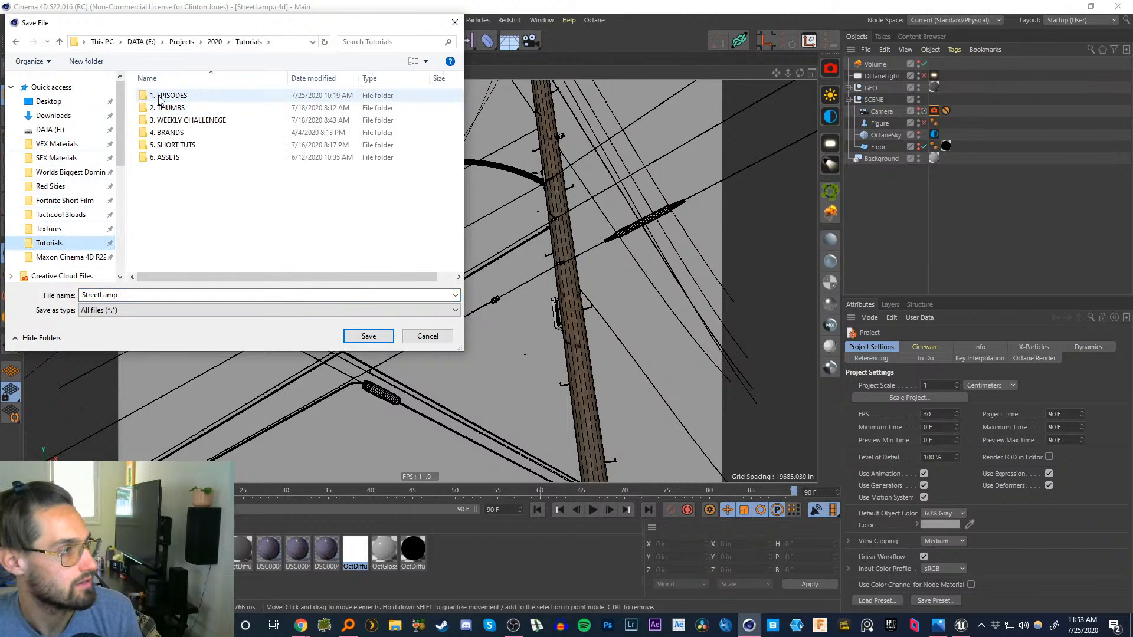
double_click(167, 107)
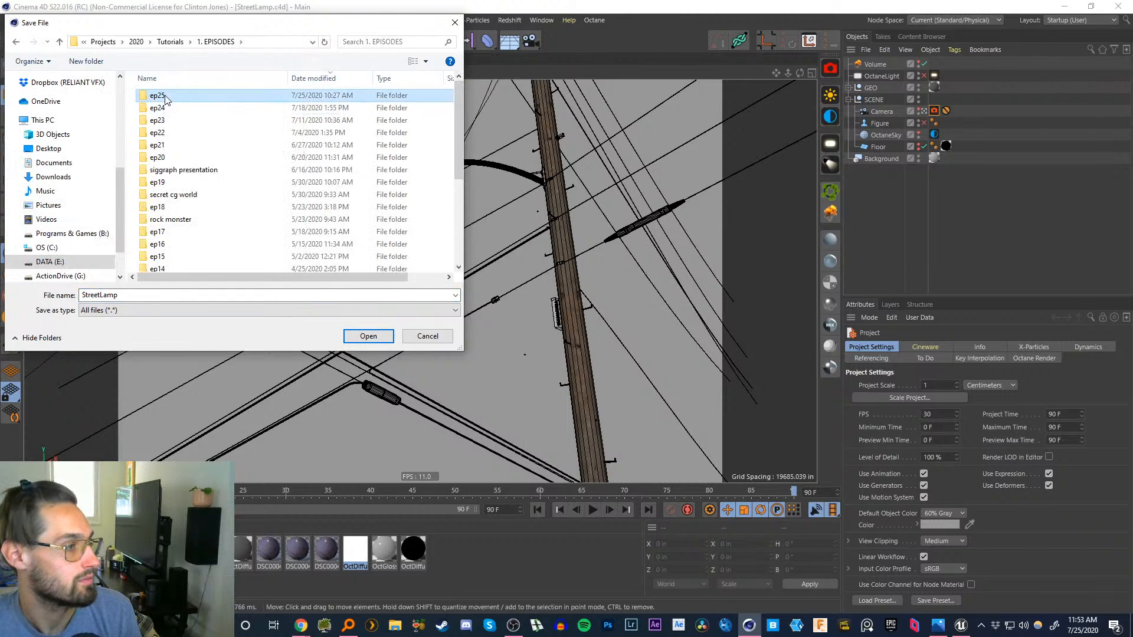
double_click(158, 96)
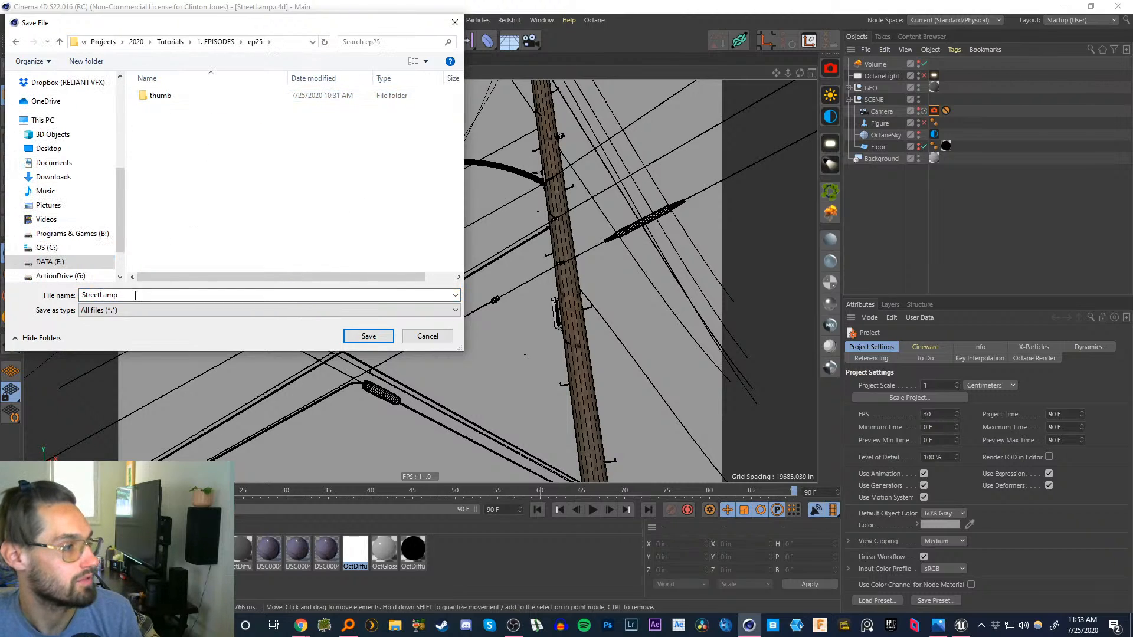
click(368, 336)
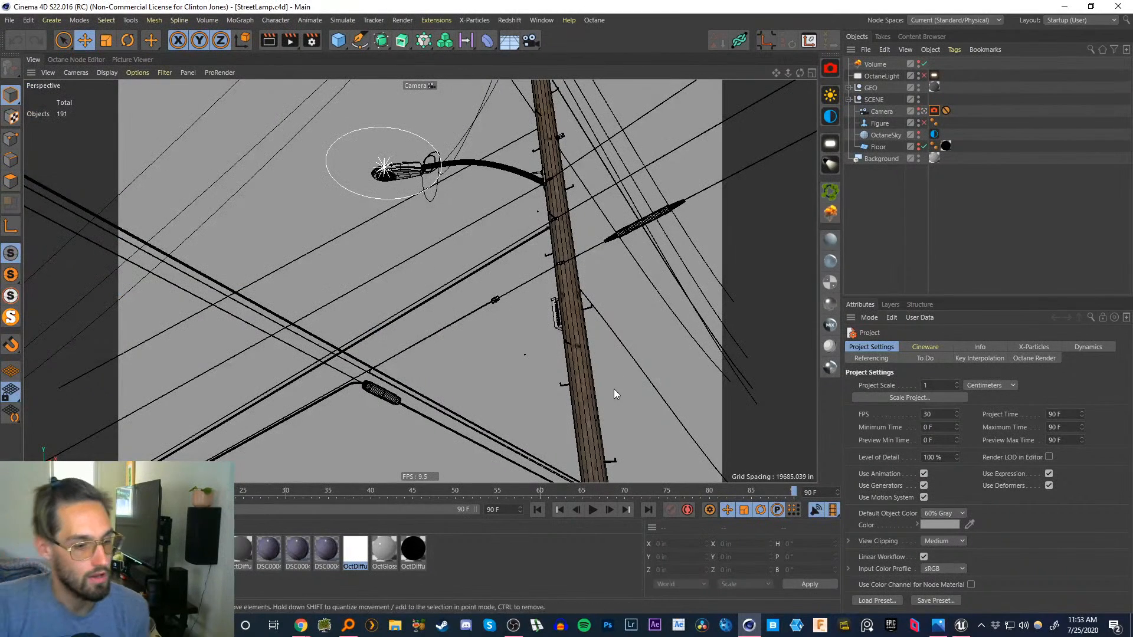
click(960, 625)
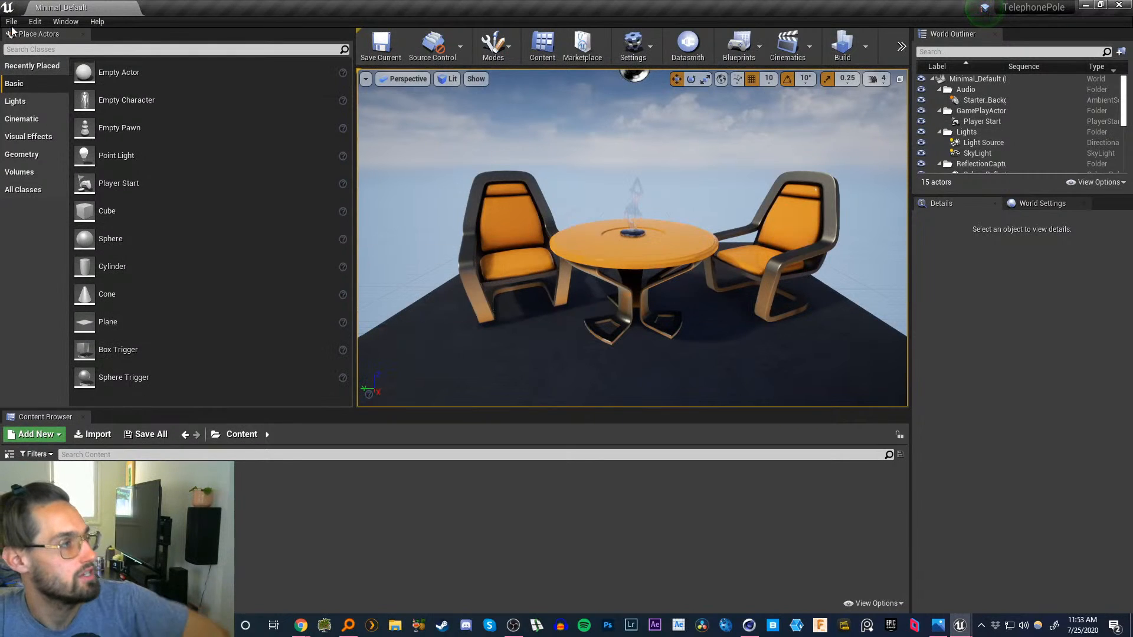
click(92, 434)
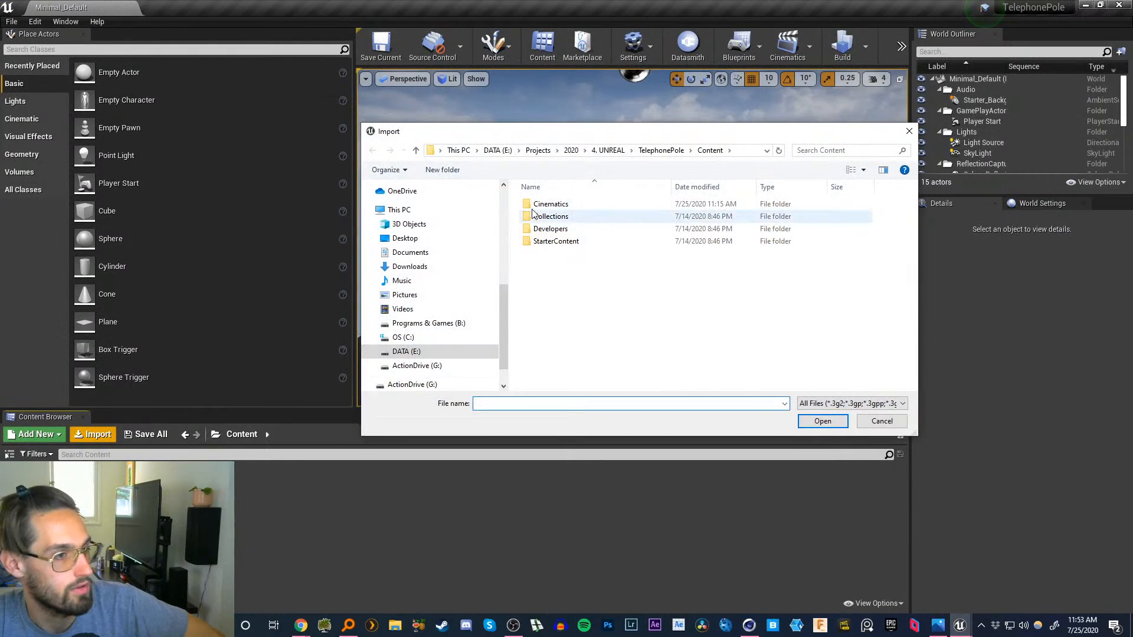
scroll(504, 329, up, 5)
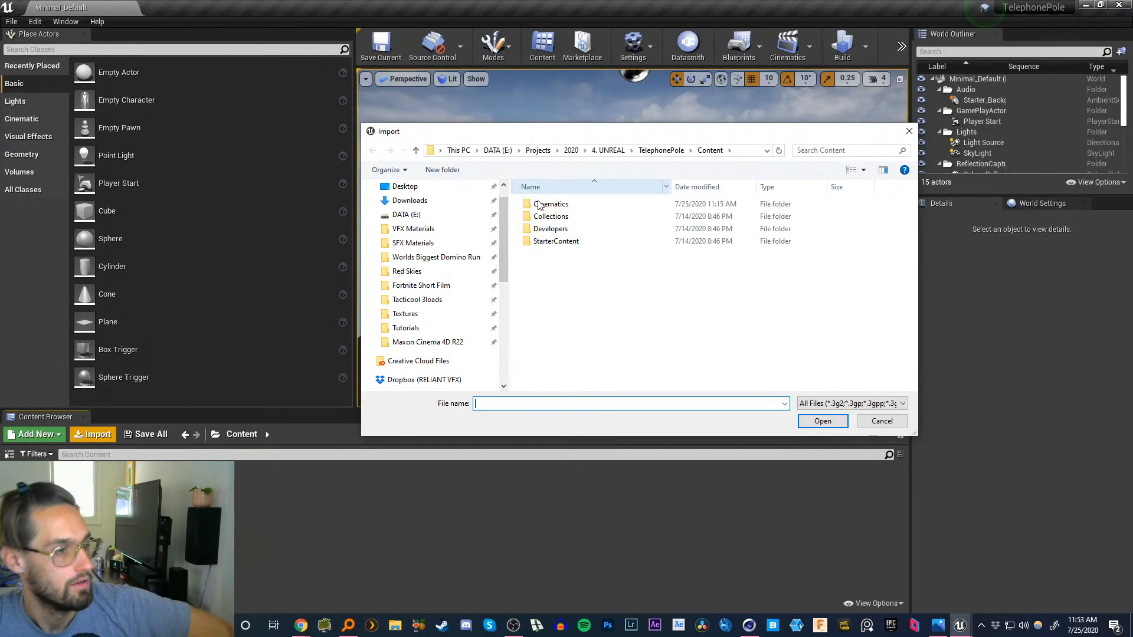
scroll(505, 239, down, 1)
scroll(505, 239, up, 2)
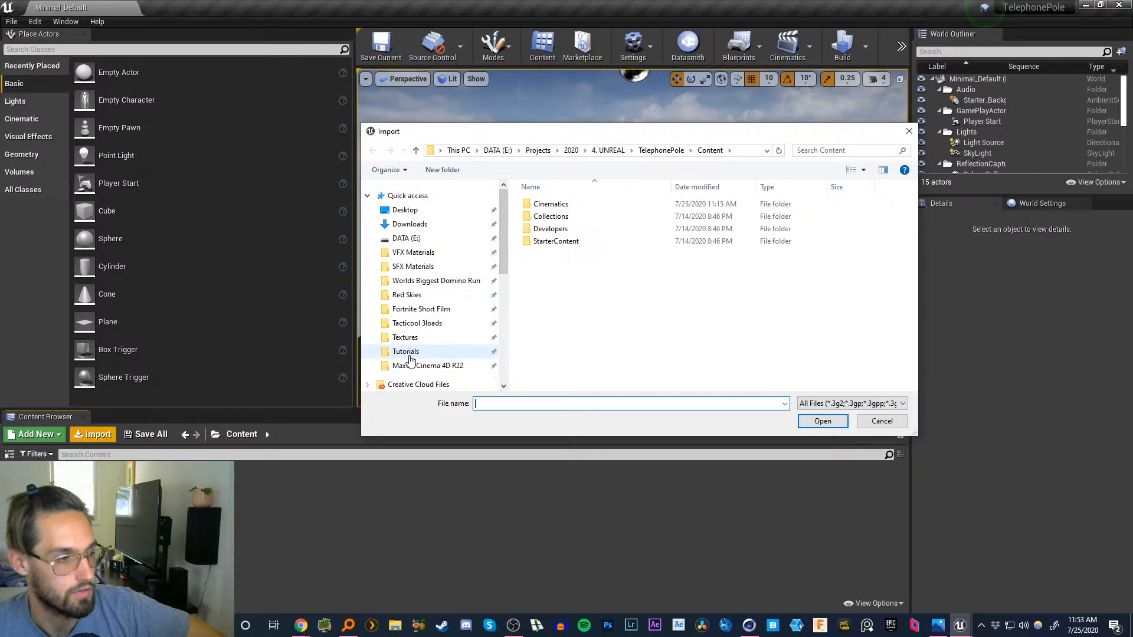
click(406, 351)
double_click(552, 204)
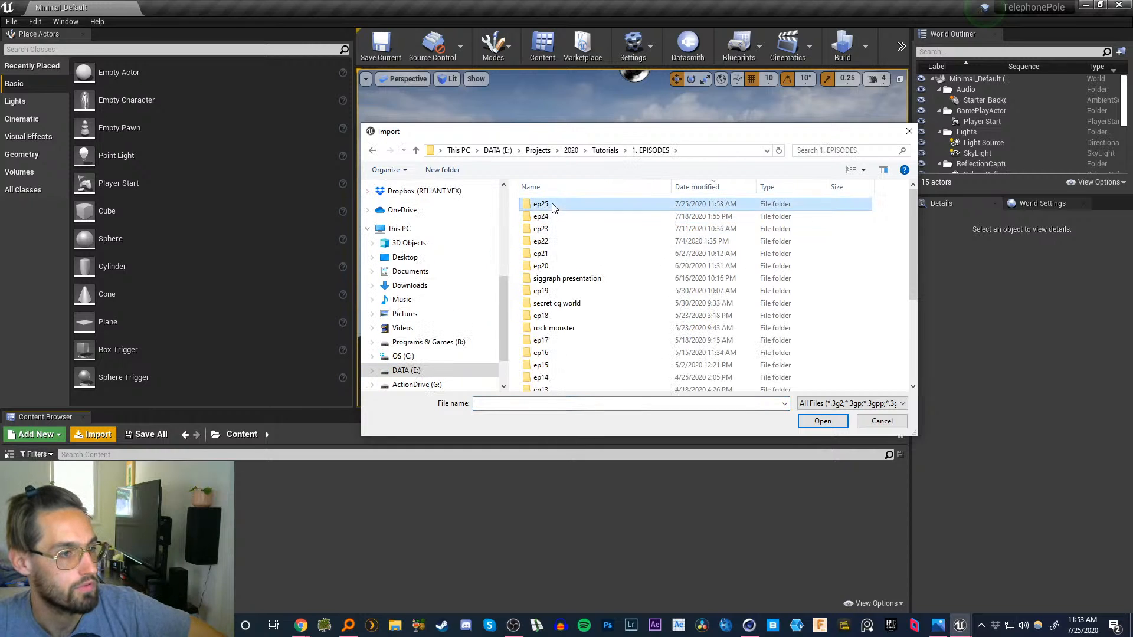
double_click(546, 204)
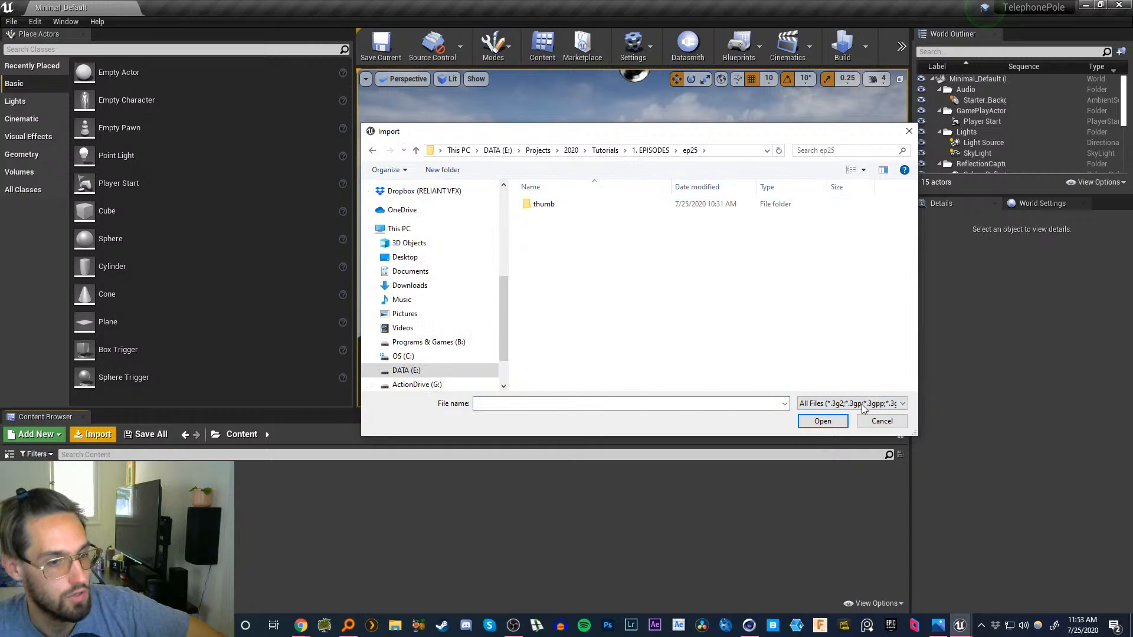
click(882, 421)
click(12, 23)
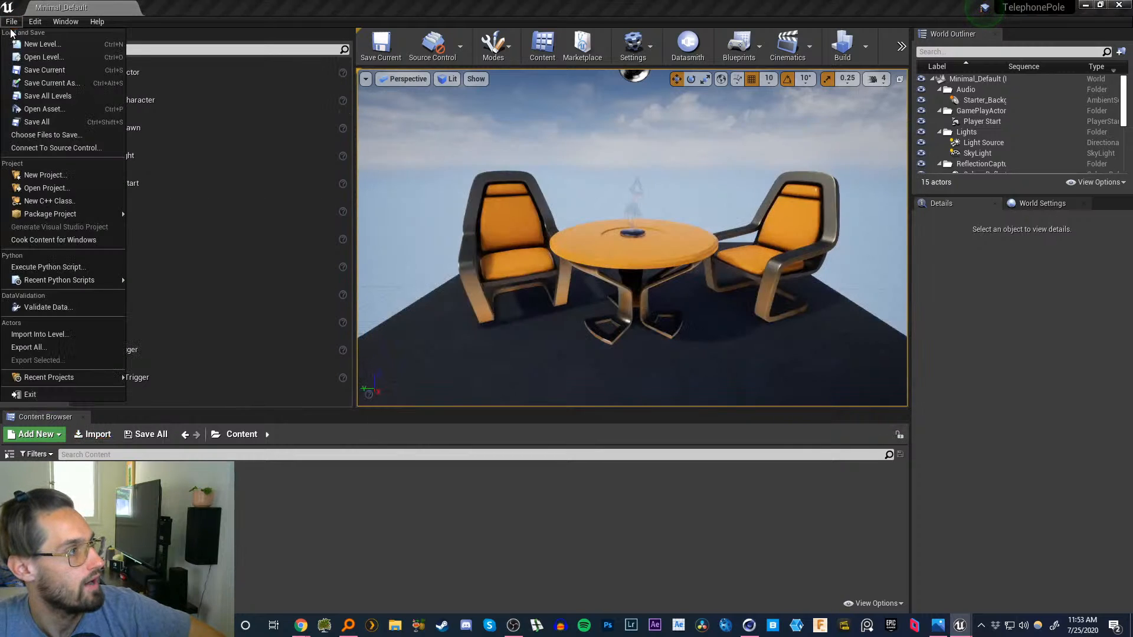
click(406, 14)
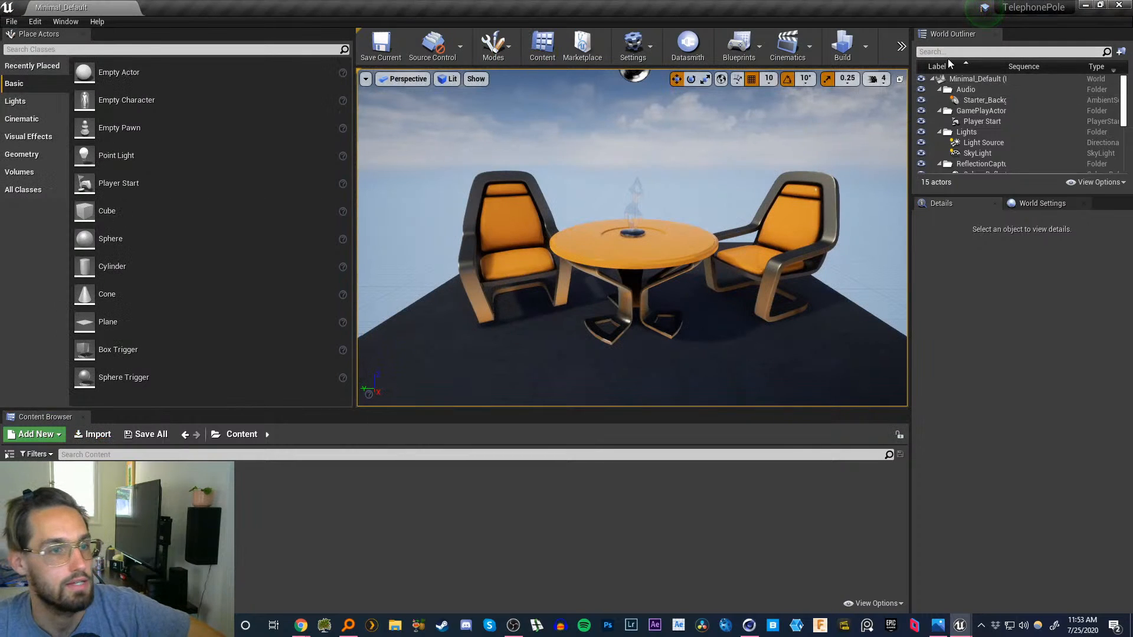
click(64, 22)
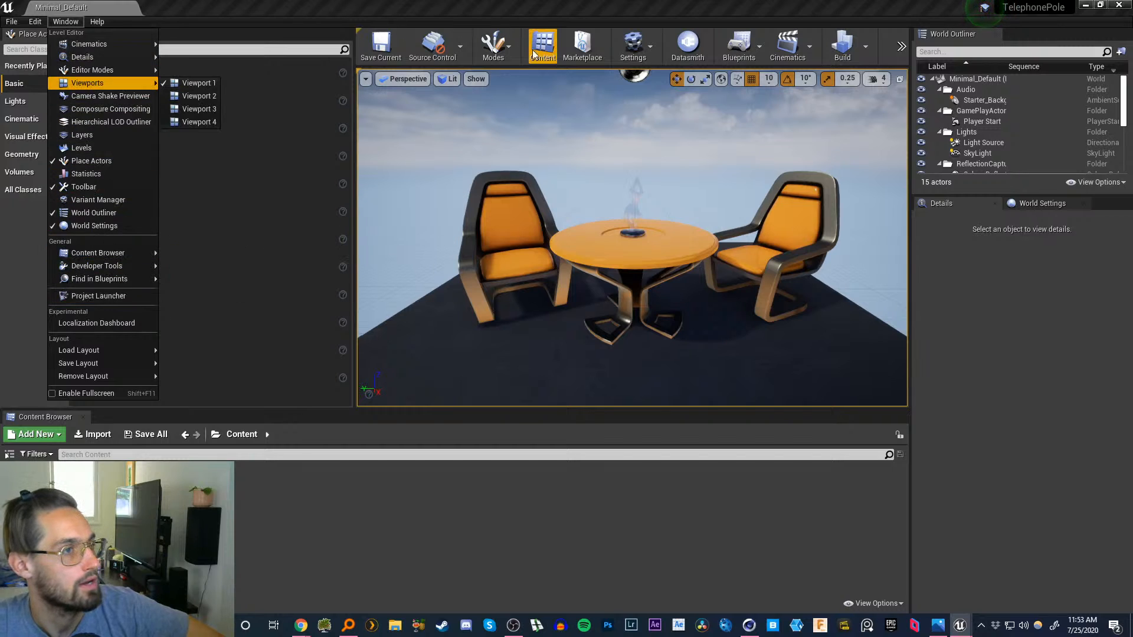
- Search the built-in plugins for datasmith, check which Datasmith importers are enabled, and close the plugin browser
click(641, 46)
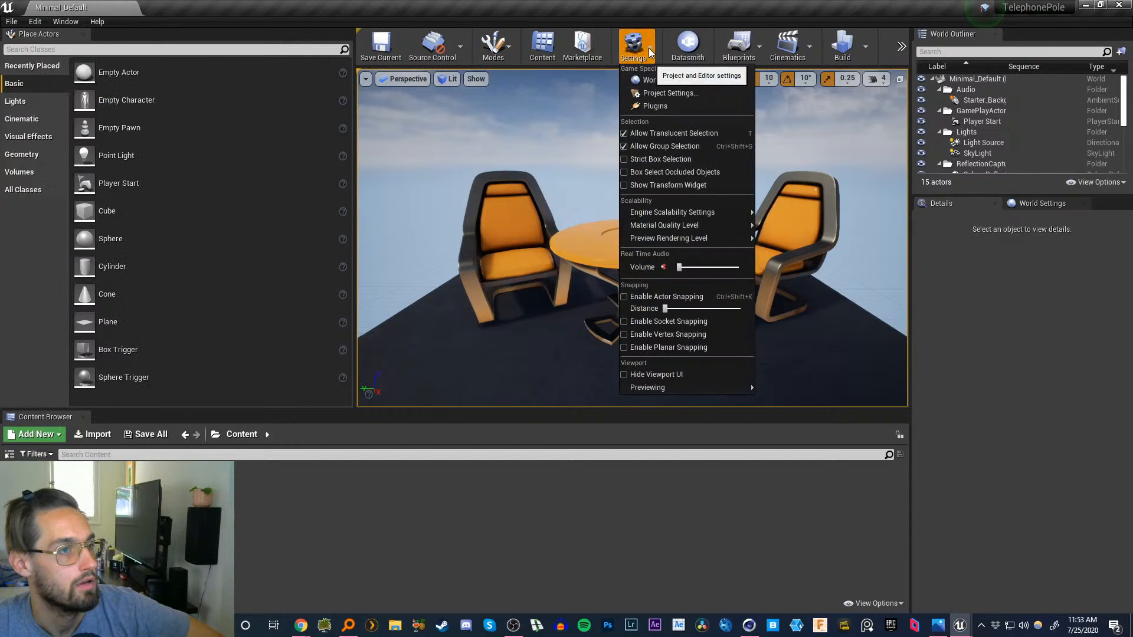
click(652, 106)
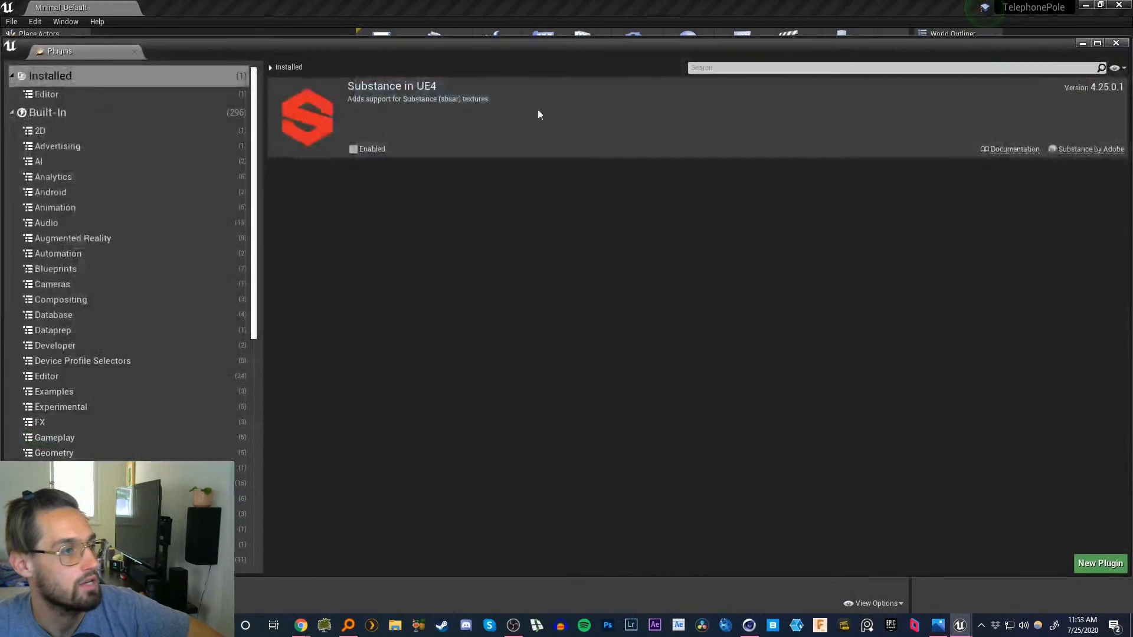
click(43, 115)
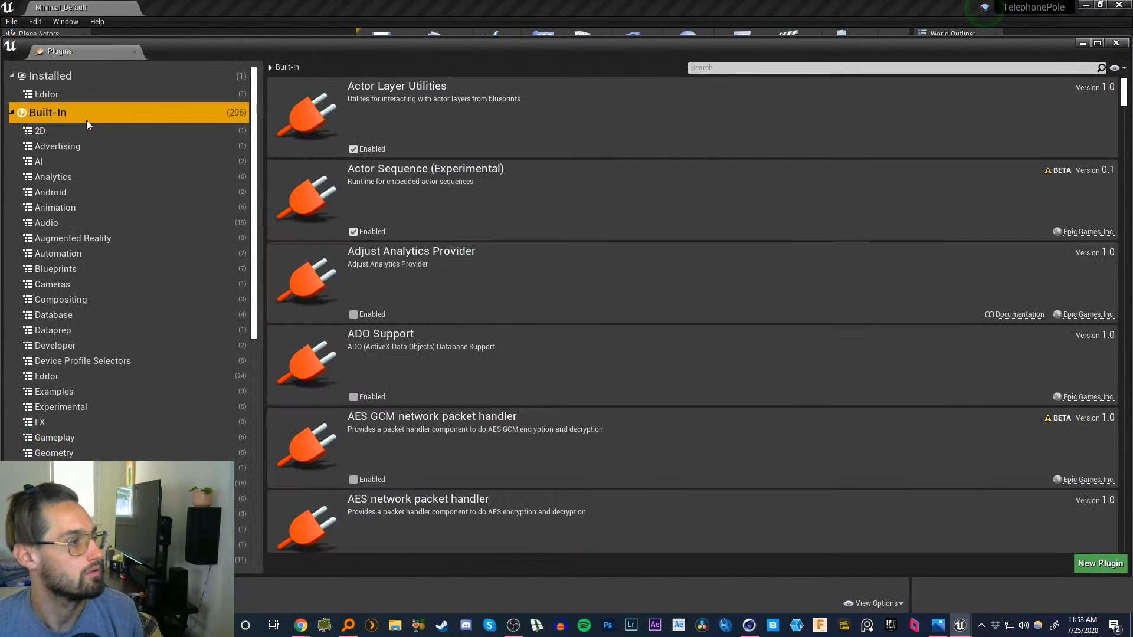
click(62, 316)
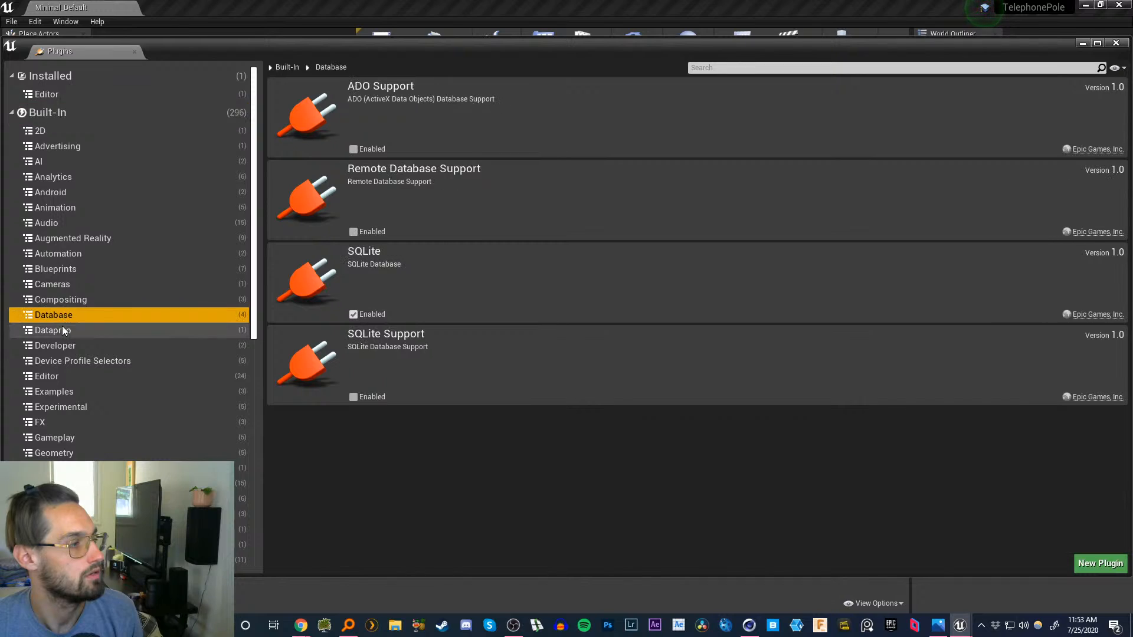
click(55, 112)
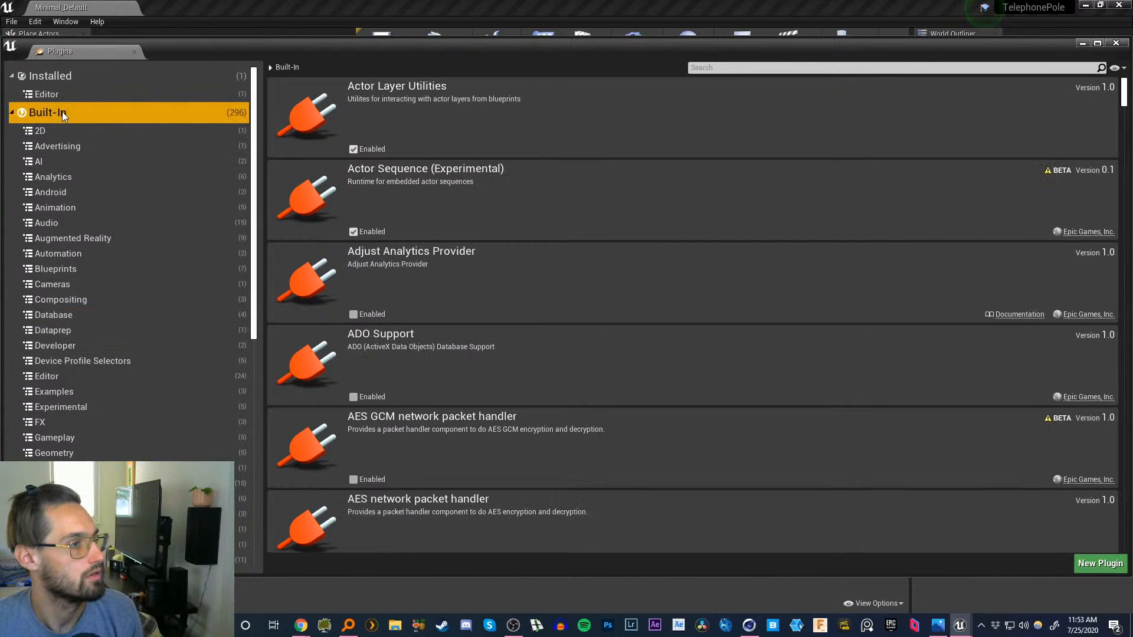
click(711, 68)
text(data)
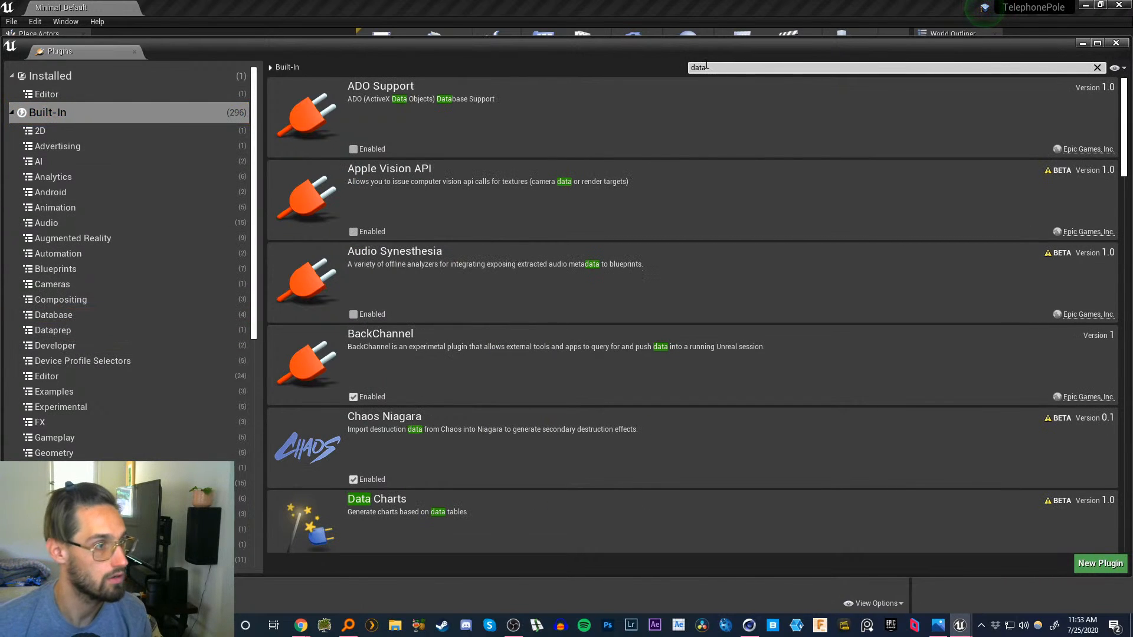
text(smith)
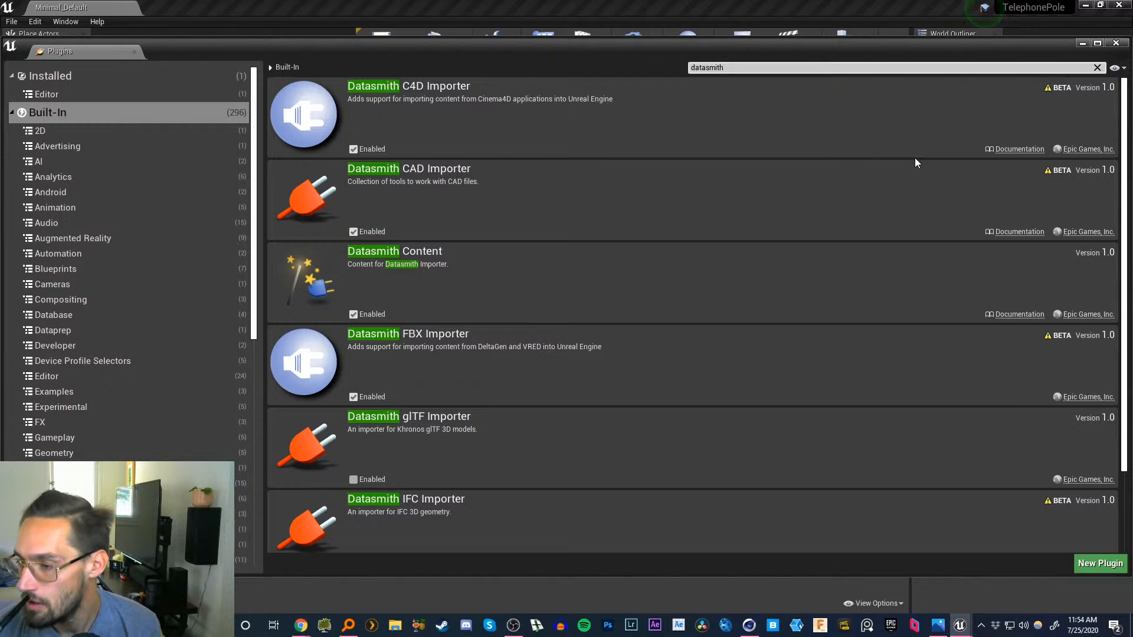
click(1108, 48)
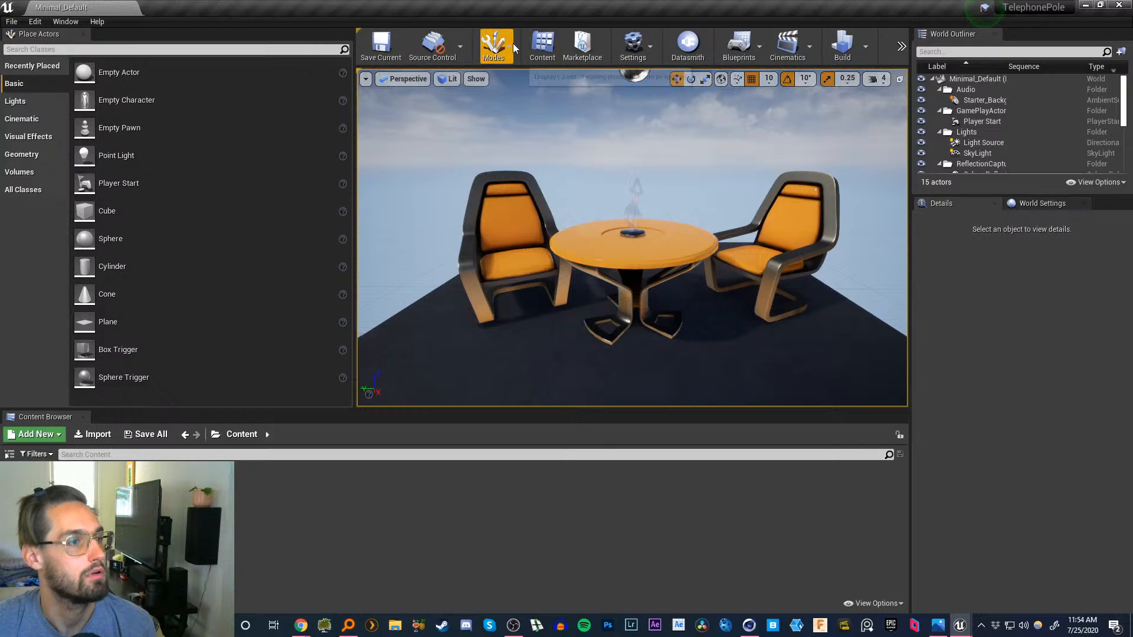
- Start a Datasmith import and open StreetLamp.c4d from the ep25 folder under Tutorials, 1. EPISODES
click(692, 50)
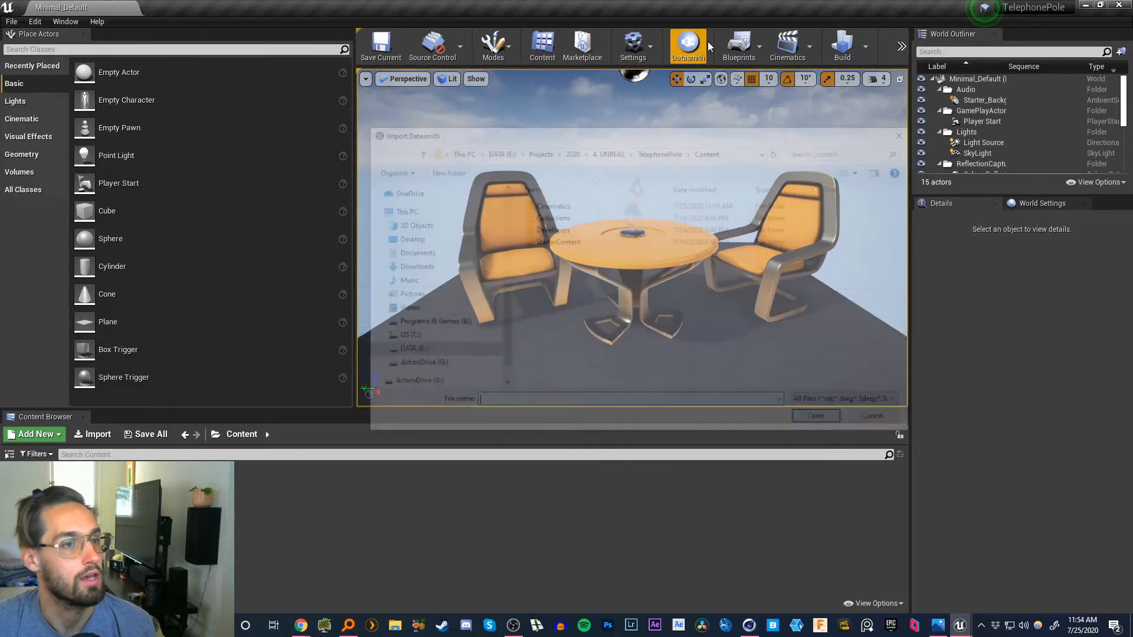
drag(506, 306, 509, 208)
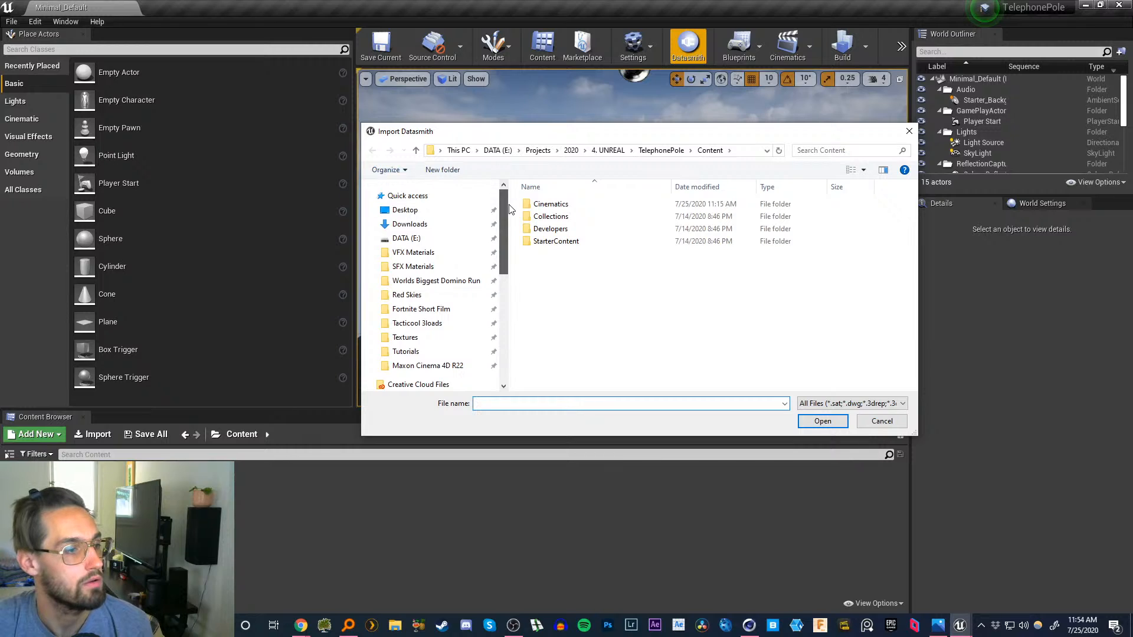
click(408, 351)
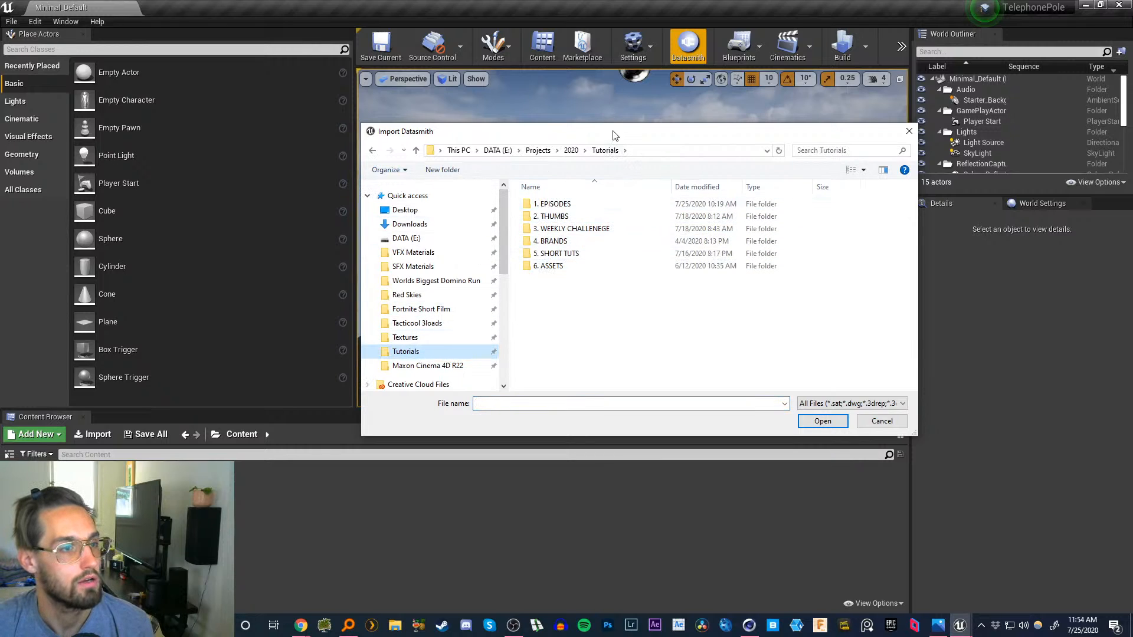
drag(613, 134, 548, 159)
double_click(549, 230)
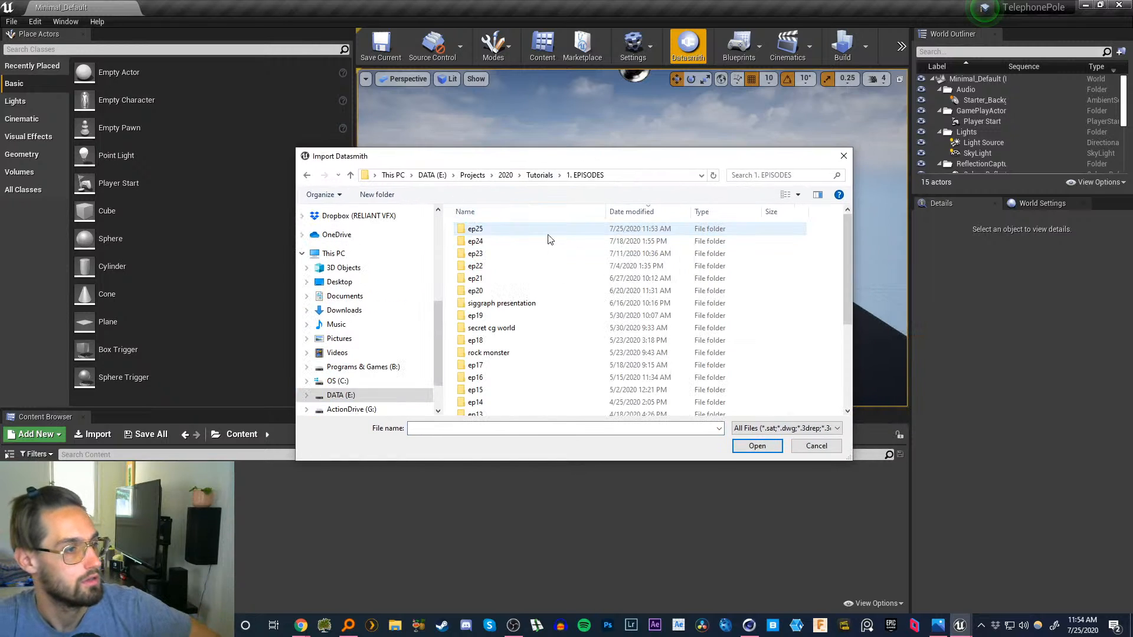
double_click(478, 229)
double_click(481, 241)
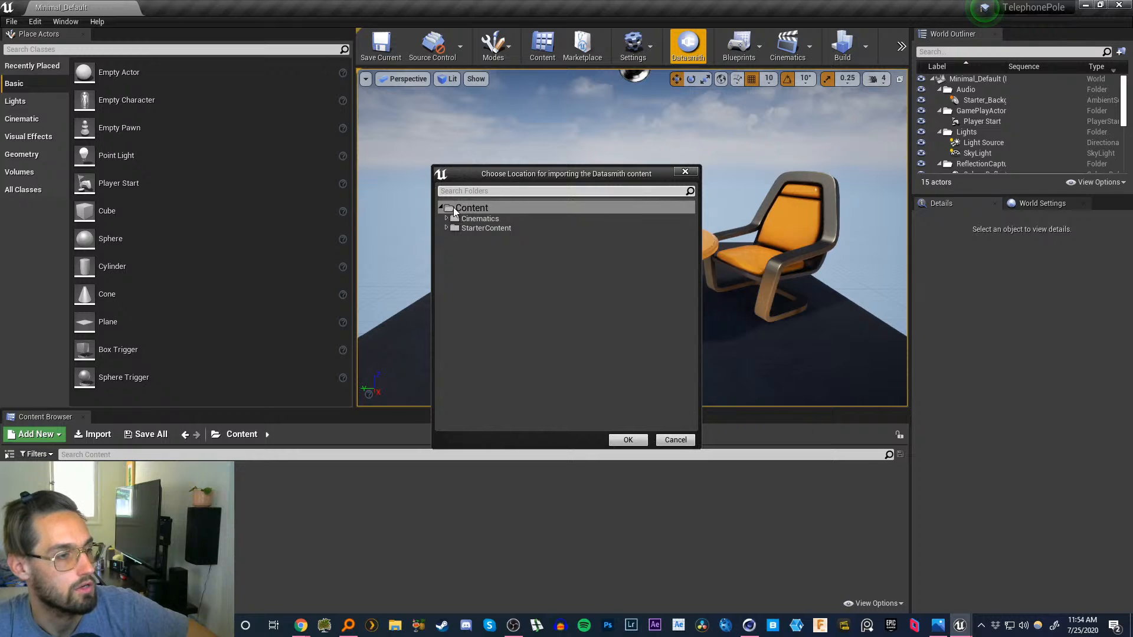
- Create a C4D folder inside Content and accept it as the location for the Datasmith content
right_click(510, 268)
click(530, 271)
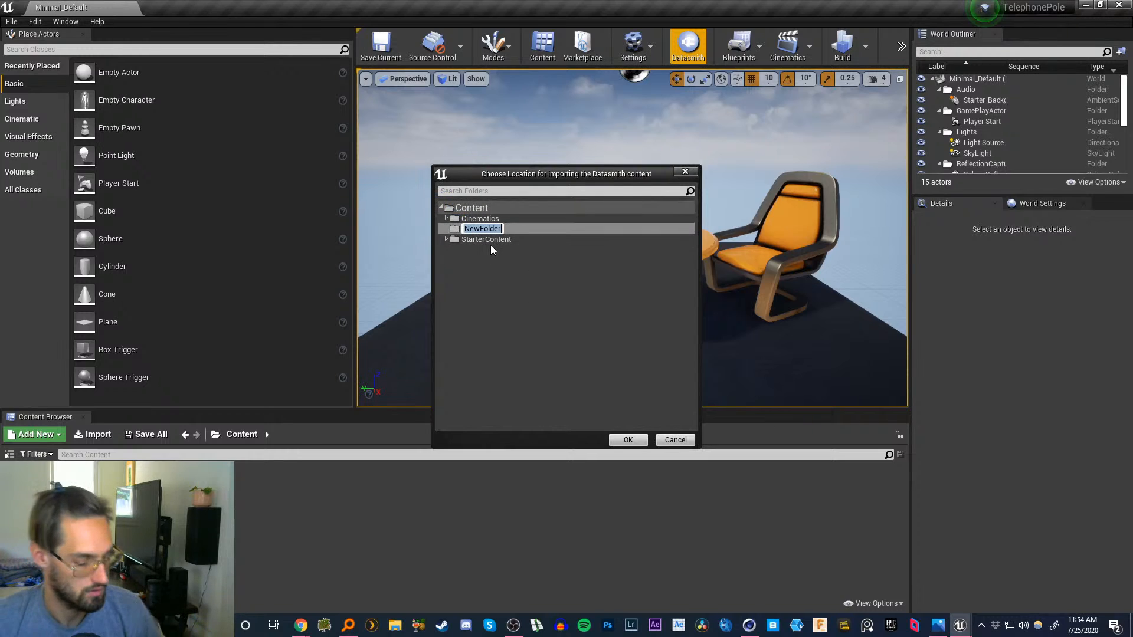
text(C4D)
key(Return)
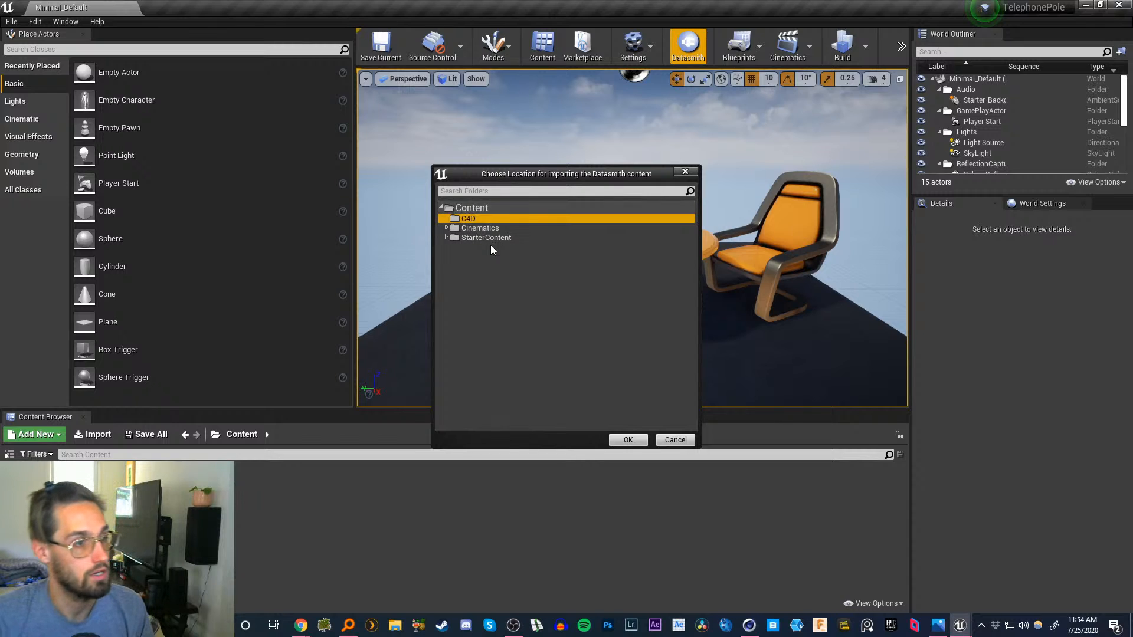
click(627, 440)
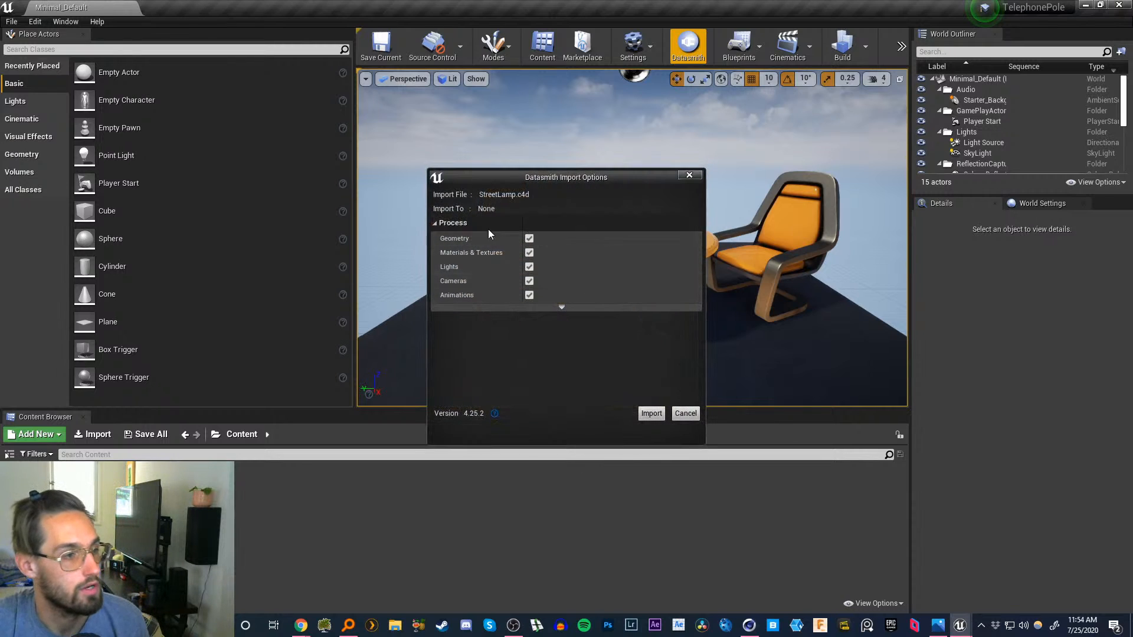
- Exclude animations from the StreetLamp Datasmith import, review the static mesh lightmap options, and run the import
click(561, 308)
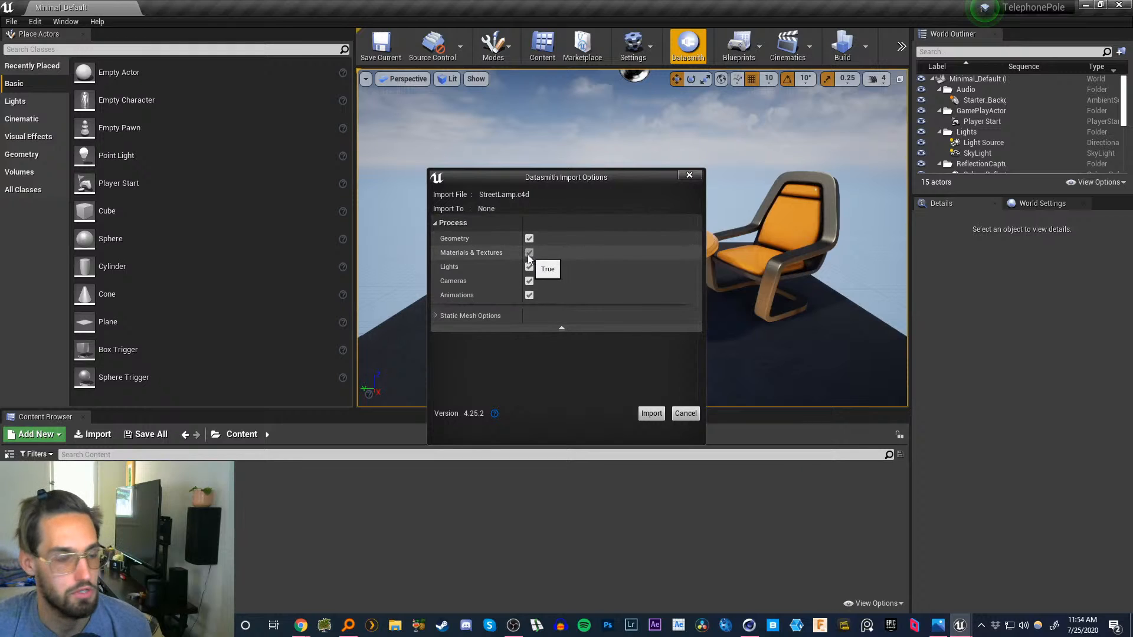
click(530, 295)
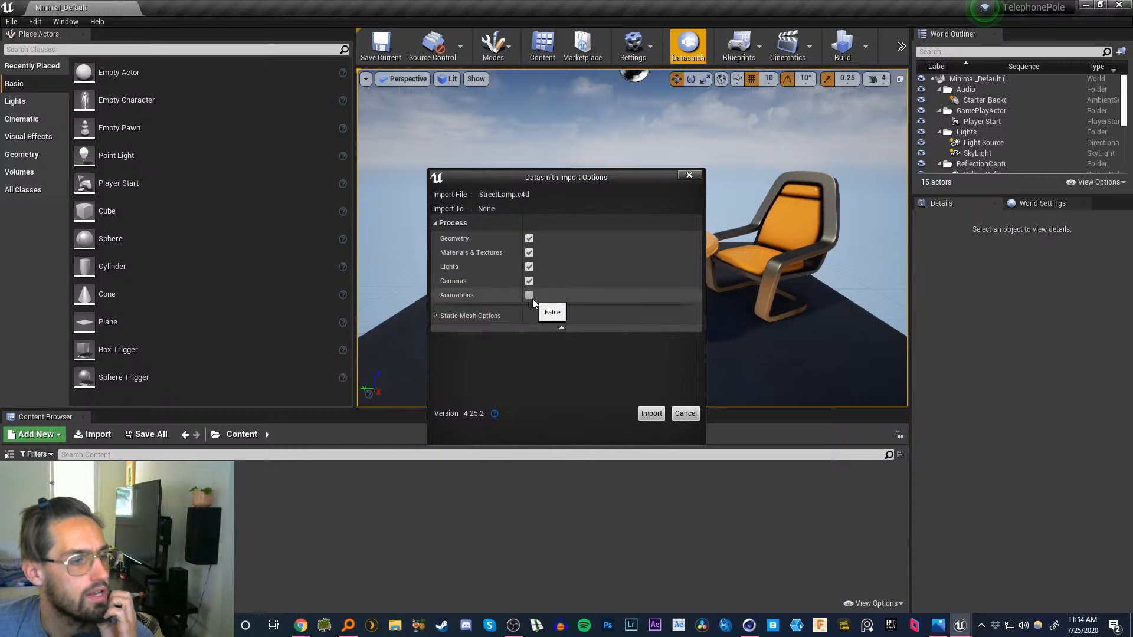
click(438, 314)
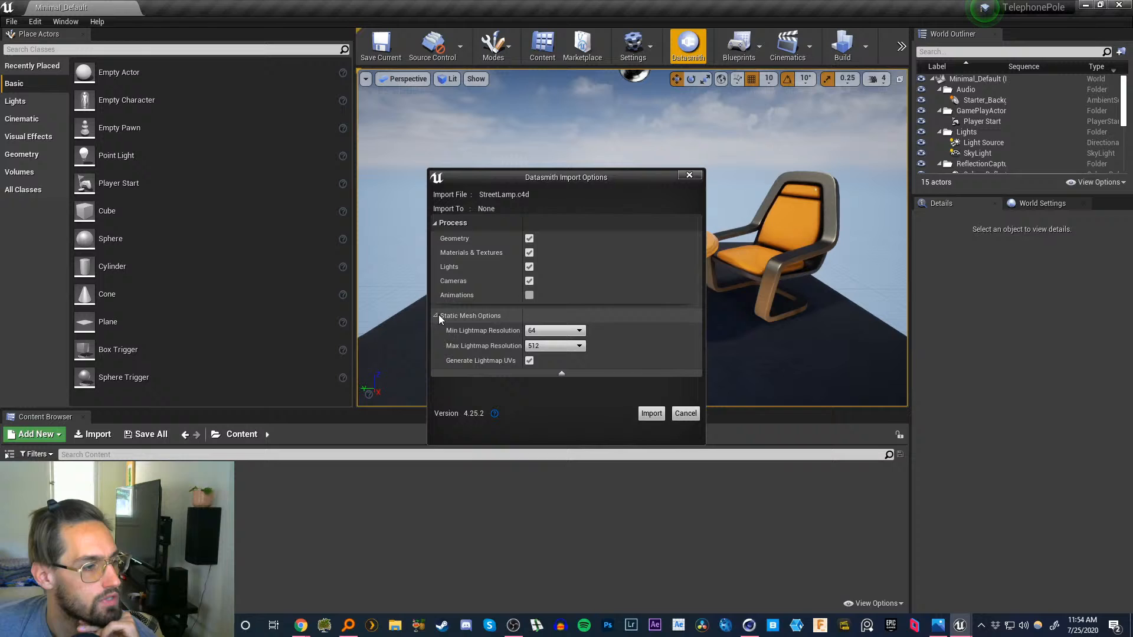
click(560, 331)
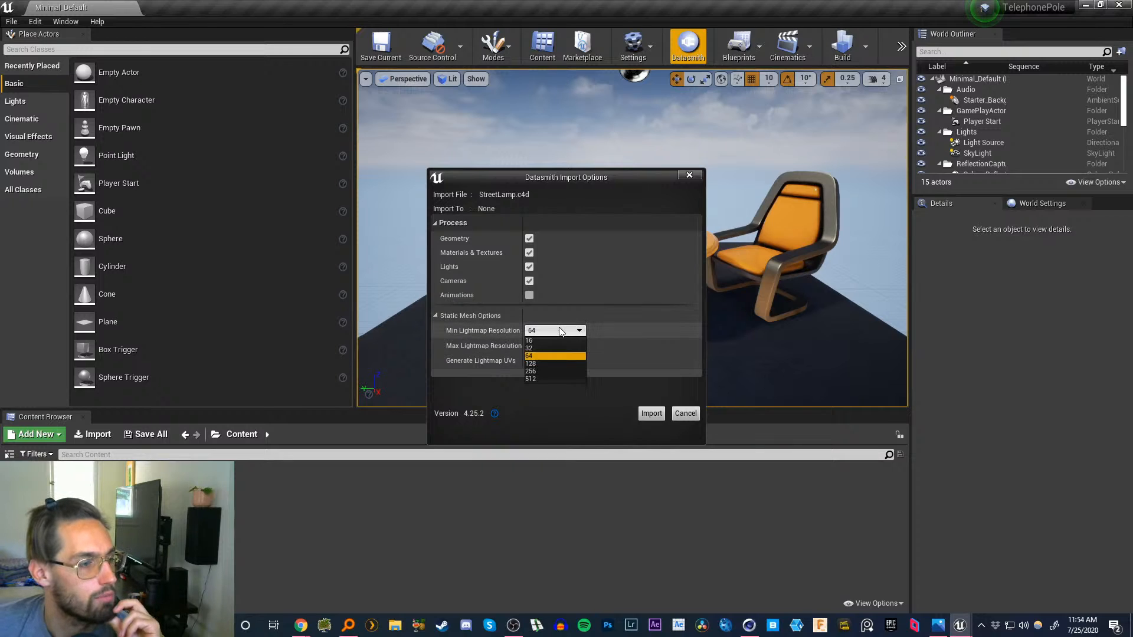
click(608, 344)
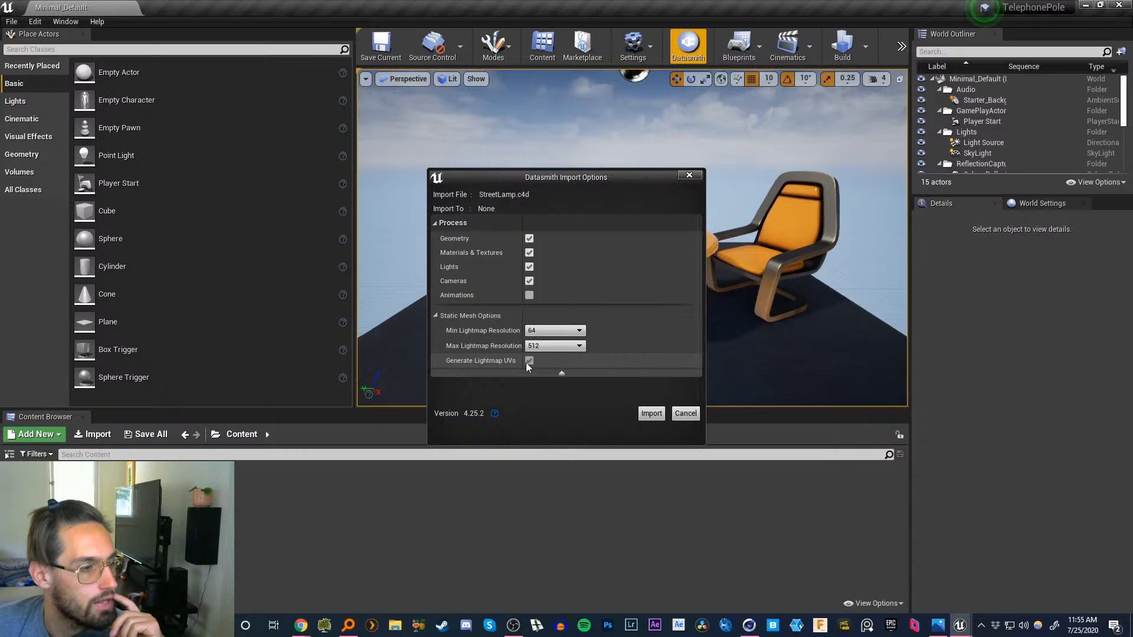
click(562, 373)
click(561, 310)
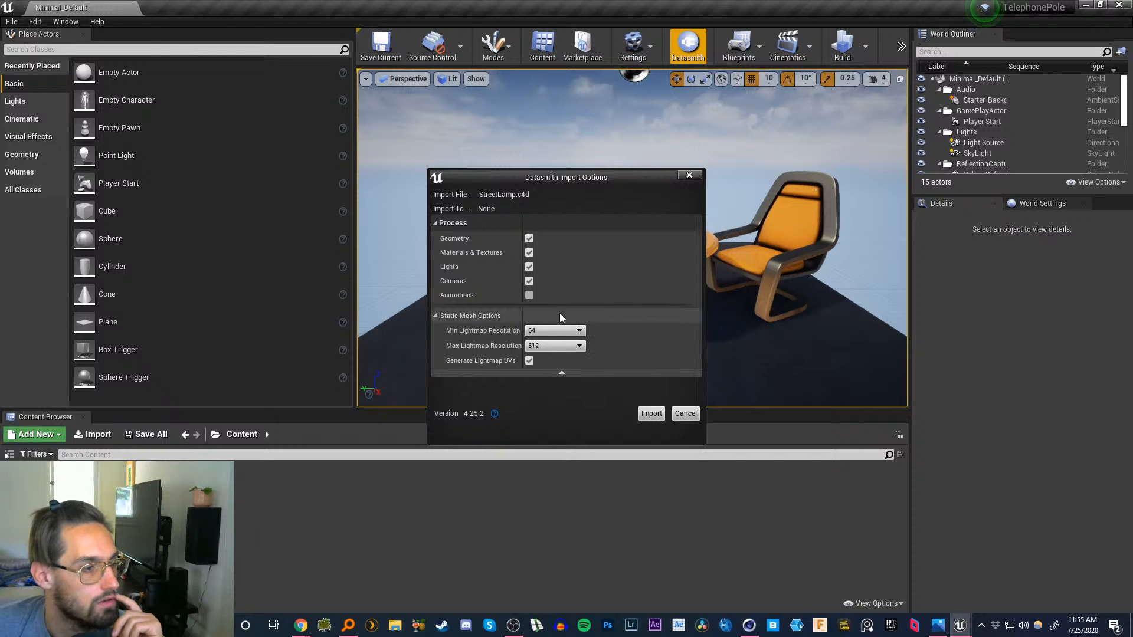
click(651, 414)
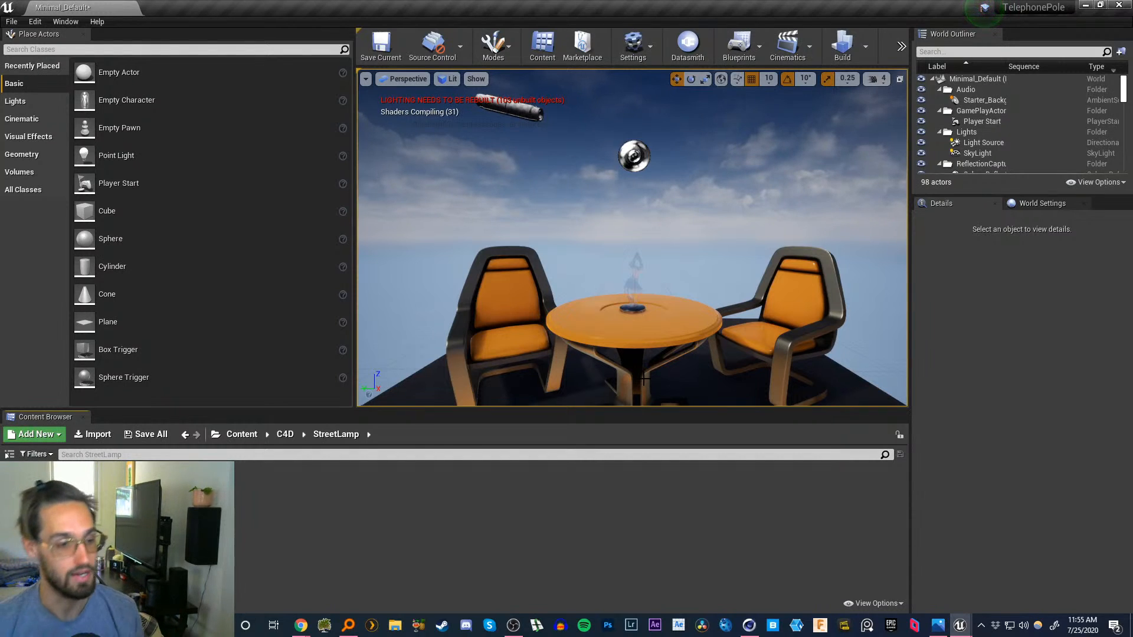
- Examine the imported pole in the level, including the box mounted on its side
key(s)
right_drag(653, 355, 518, 333)
key(w)
key(s)
key(w)
key(w)
key(s)
key(w)
key(s)
key(s)
key(w)
key(d)
key(w)
key(e)
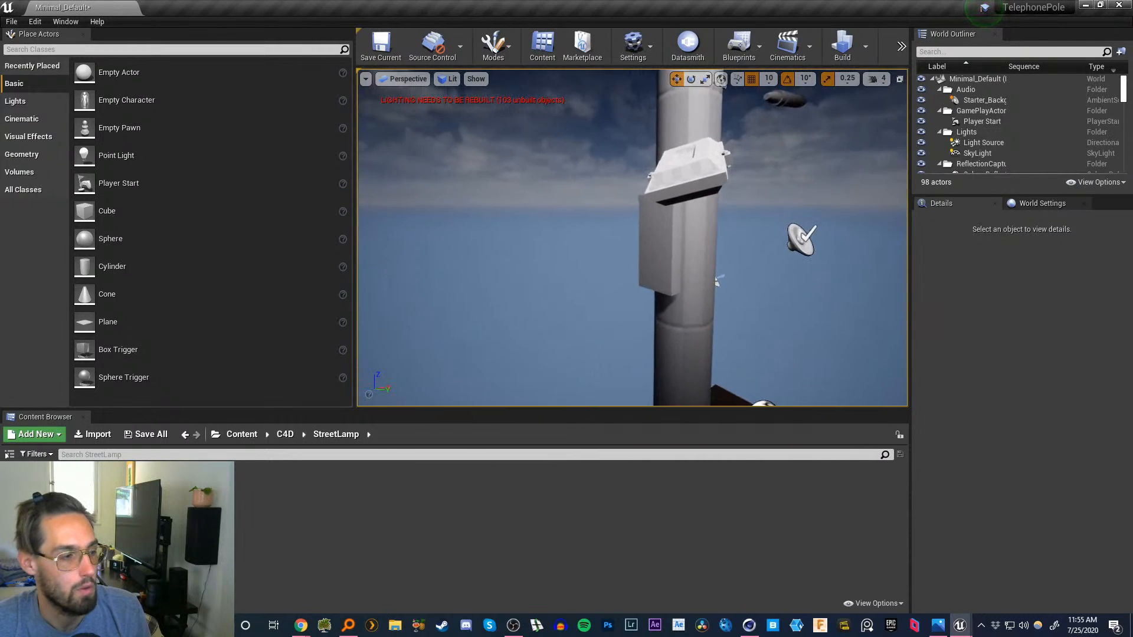
- Inspect the lamp head and the upper section of the imported pole
right_drag(631, 296, 534, 334)
key(s)
key(w)
key(s)
key(w)
key(e)
key(a)
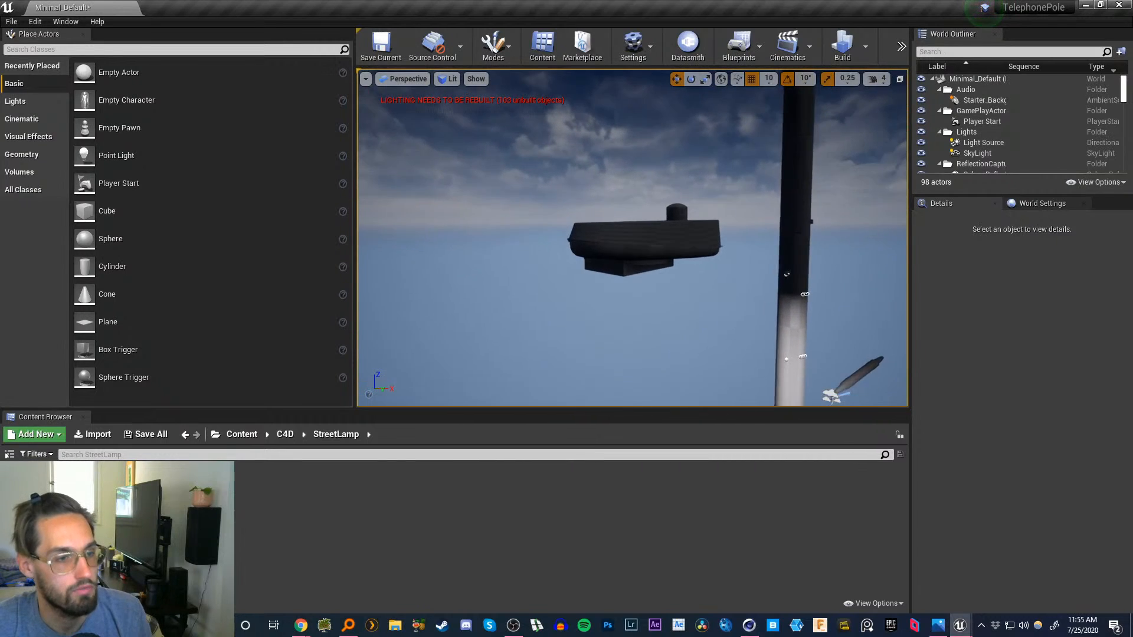
- Examine the lower part of the pole and its climbing pegs next to the table and chairs
key(d)
right_drag(534, 334, 548, 305)
key(w)
key(s)
key(w)
key(s)
key(d)
key(w)
key(s)
key(w)
key(s)
key(a)
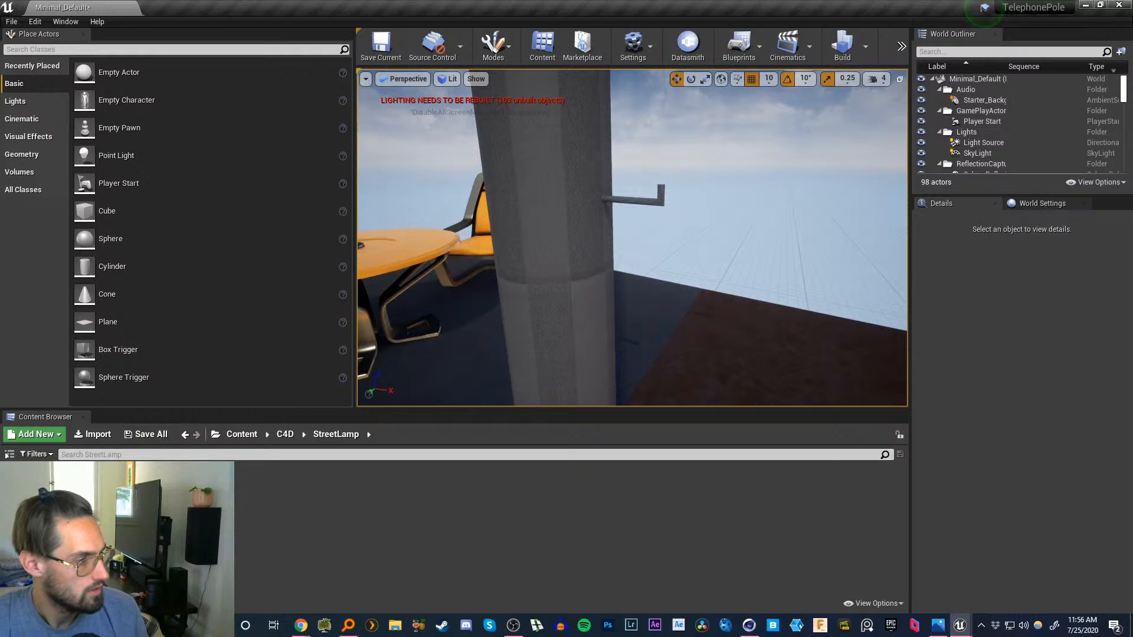
- Check the Materials, Textures and Geometries folders inside the imported StreetLamp content
click(285, 434)
double_click(35, 496)
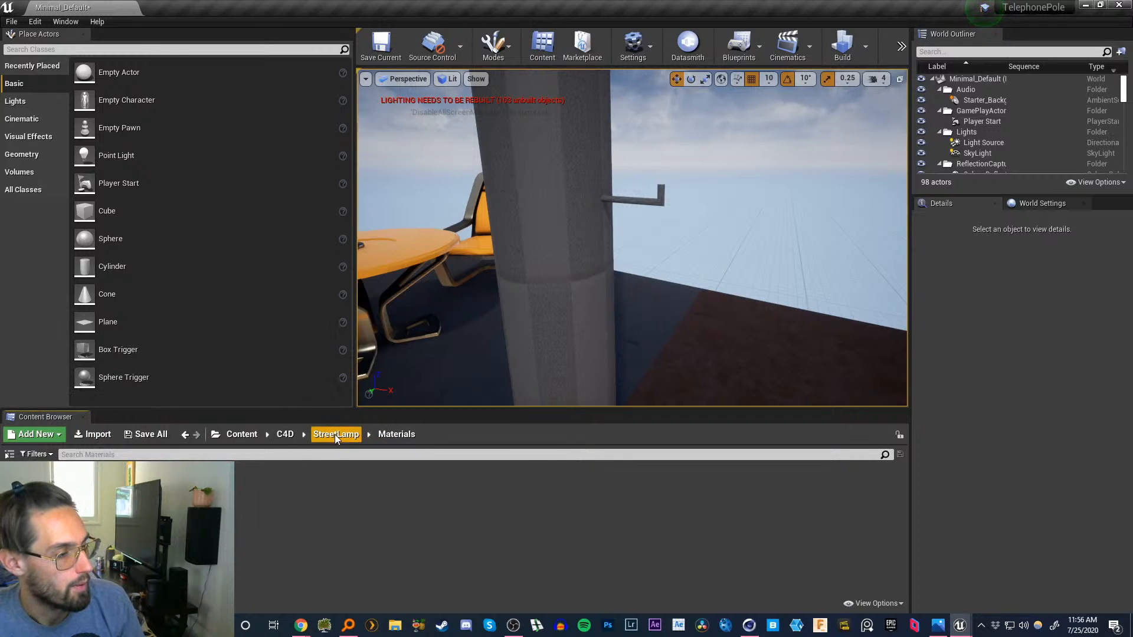
click(283, 435)
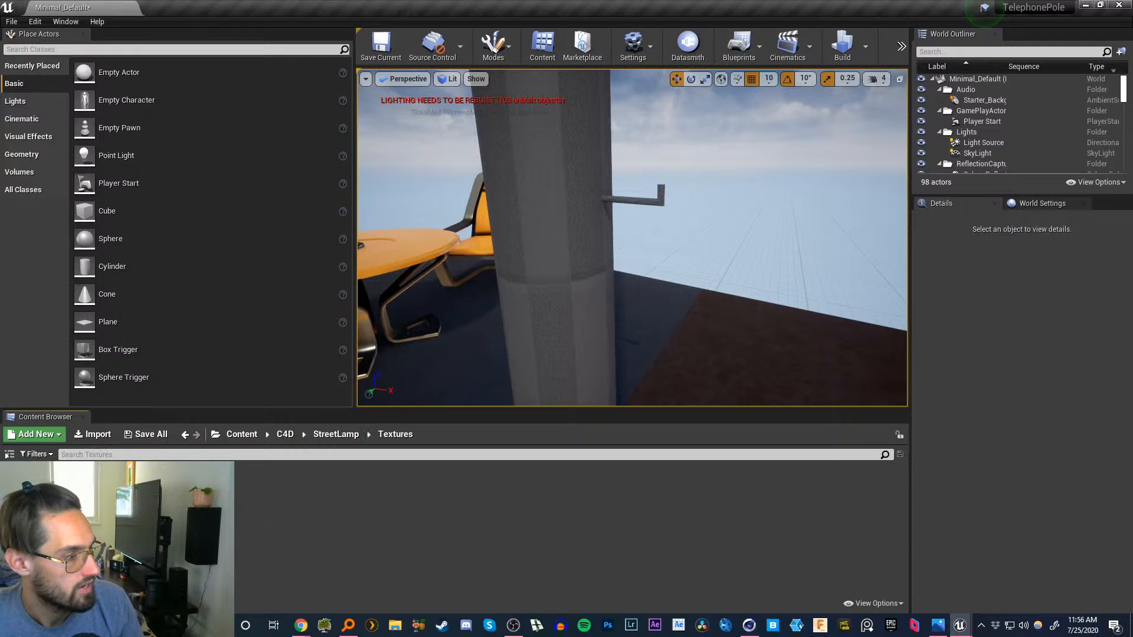
click(319, 440)
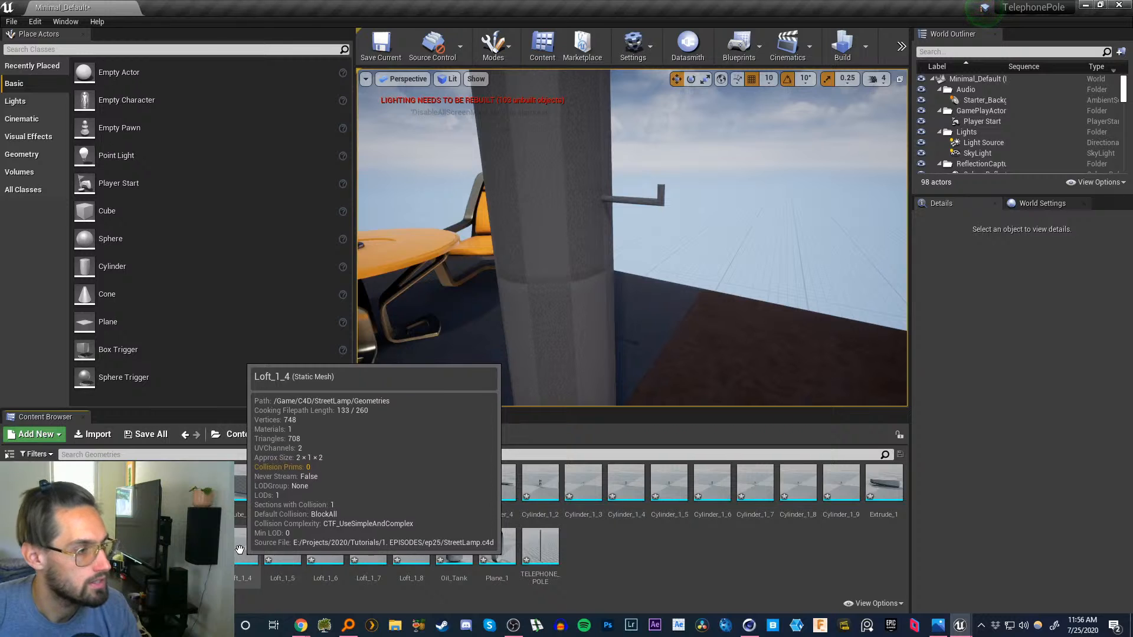
- Try placing the Loft_1_4 mesh in the level, and undo the placement
drag(248, 548, 674, 355)
key(ctrl+z)
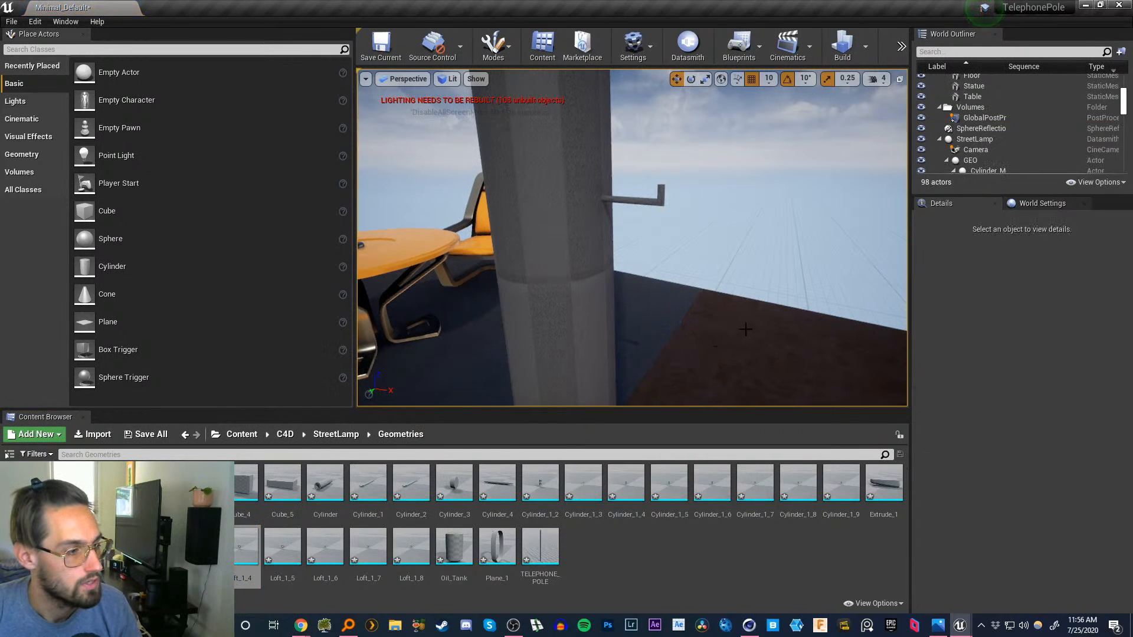
- Inspect the bolts on the pole up close and the whole imported scene from a distance
scroll(642, 163, down, 5)
right_drag(643, 163, 629, 210)
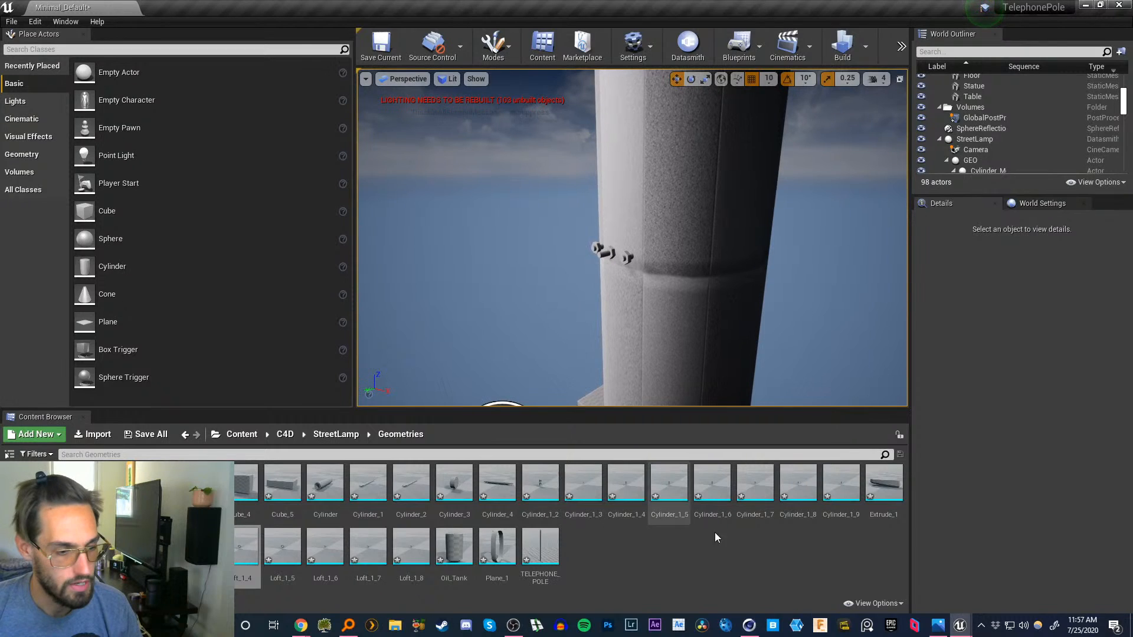
right_drag(703, 316, 689, 363)
key(s)
key(w)
key(s)
key(s)
key(w)
- Switch to Cinema 4D, load the Stream (User) layout, and remove the unused Octane materials from the StreetLamp scene
click(749, 626)
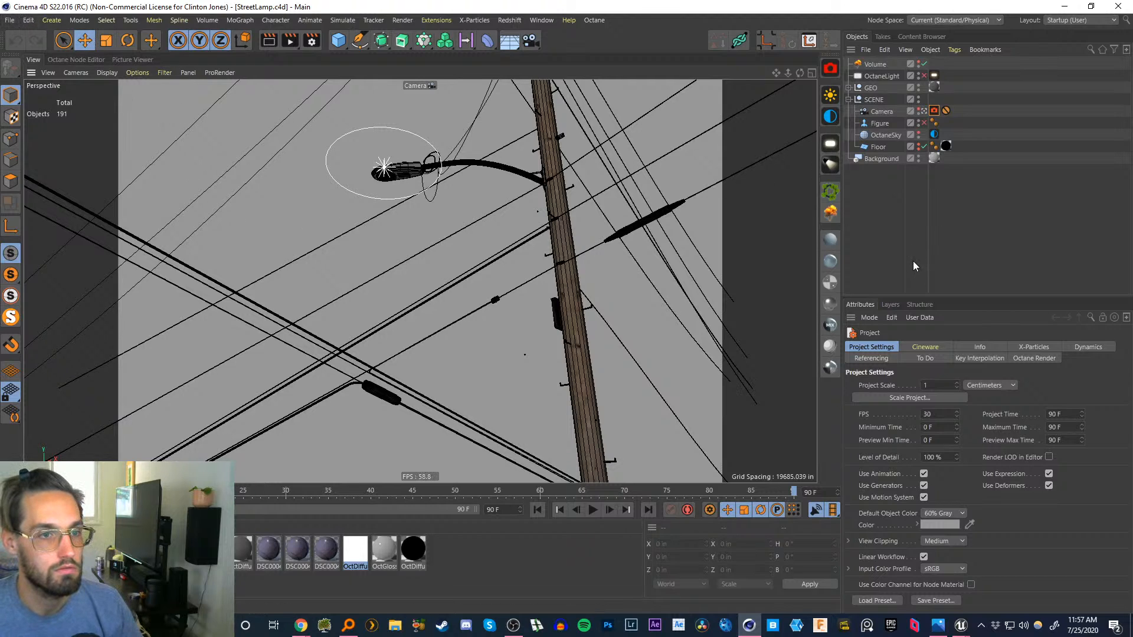
click(1060, 21)
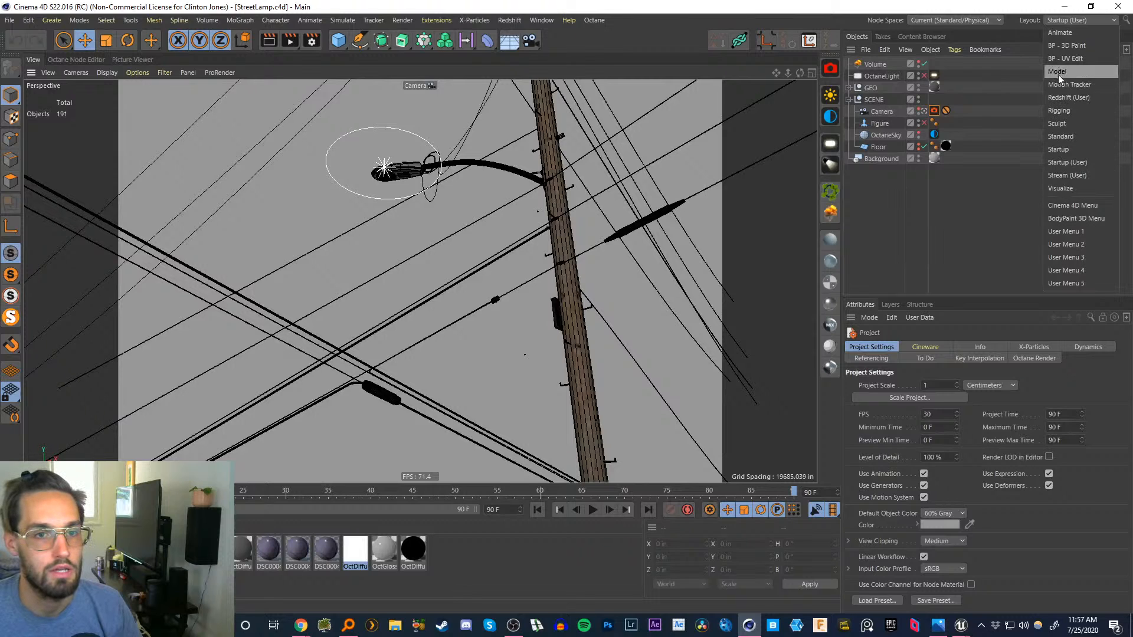
click(1066, 176)
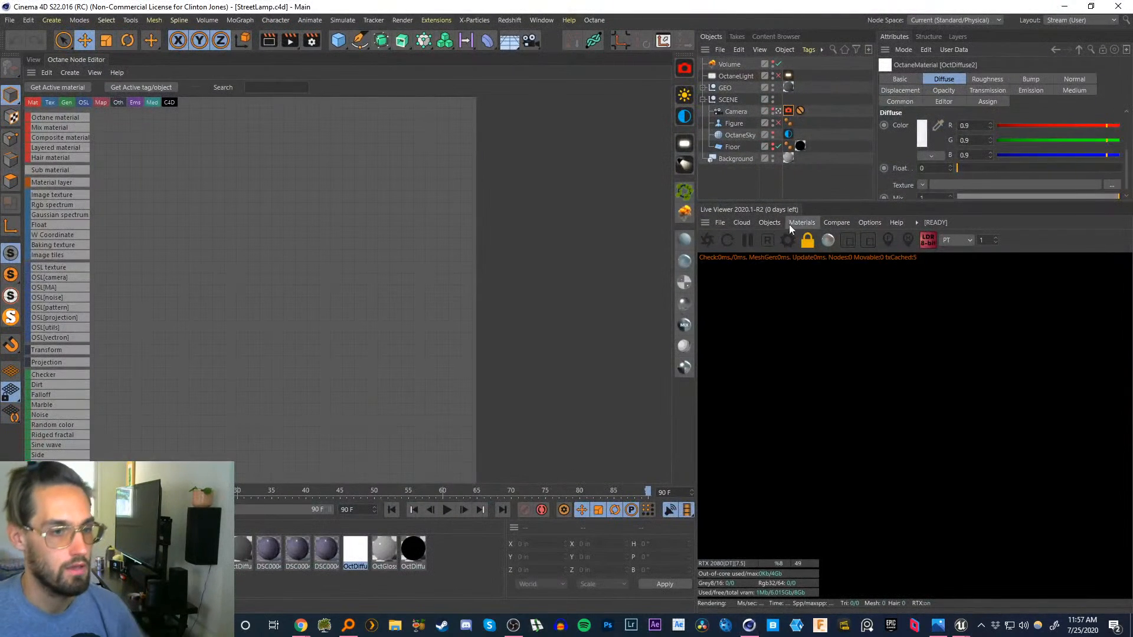
click(800, 223)
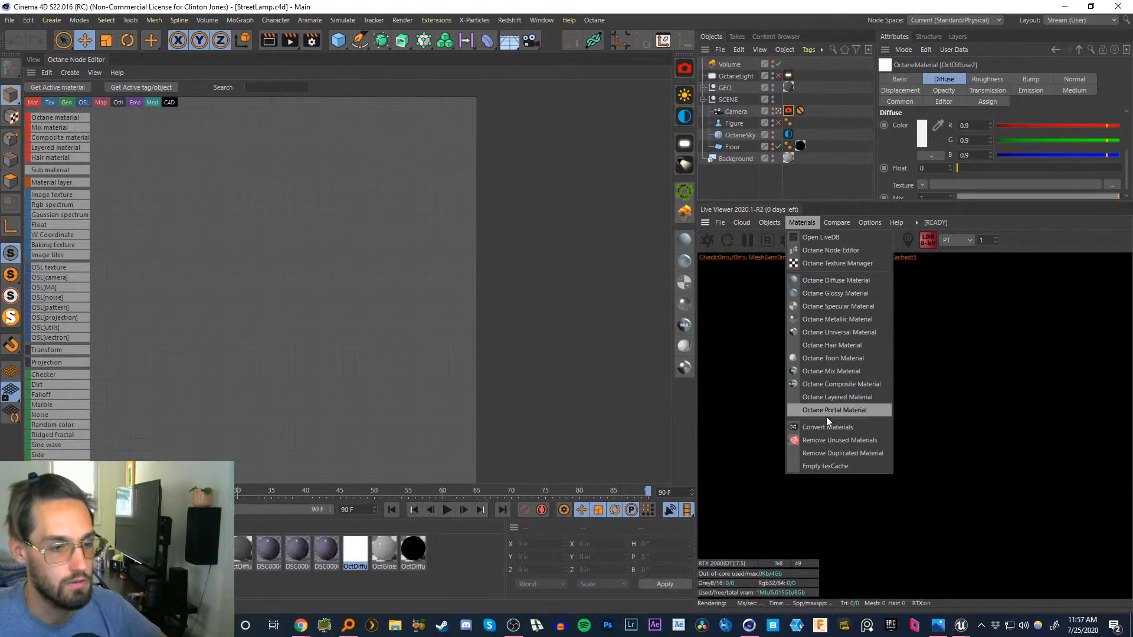
click(832, 441)
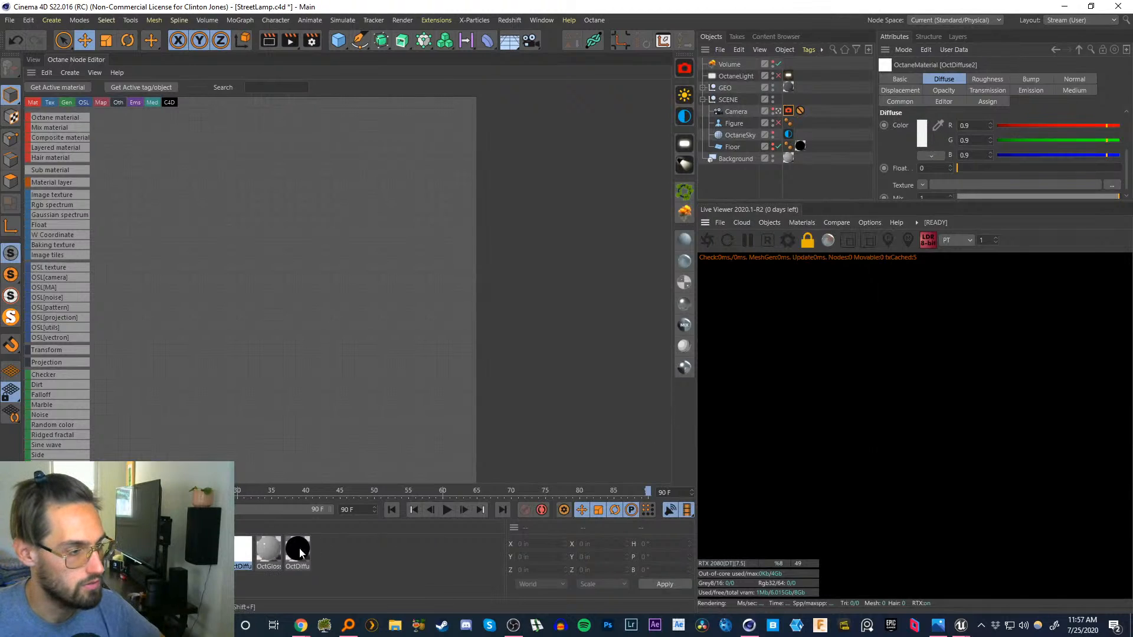
- Export the scene as an FBX with Subdivision Surface enabled, saved as StreetLamp in the ep25 folder
click(10, 21)
mouse_move(126, 253)
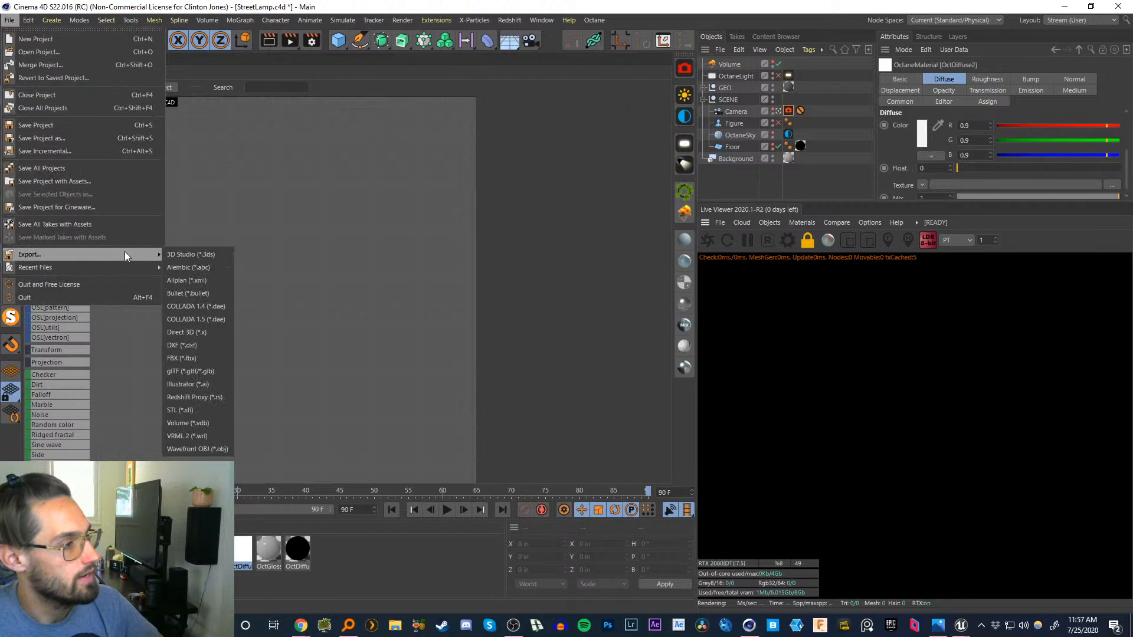
click(195, 358)
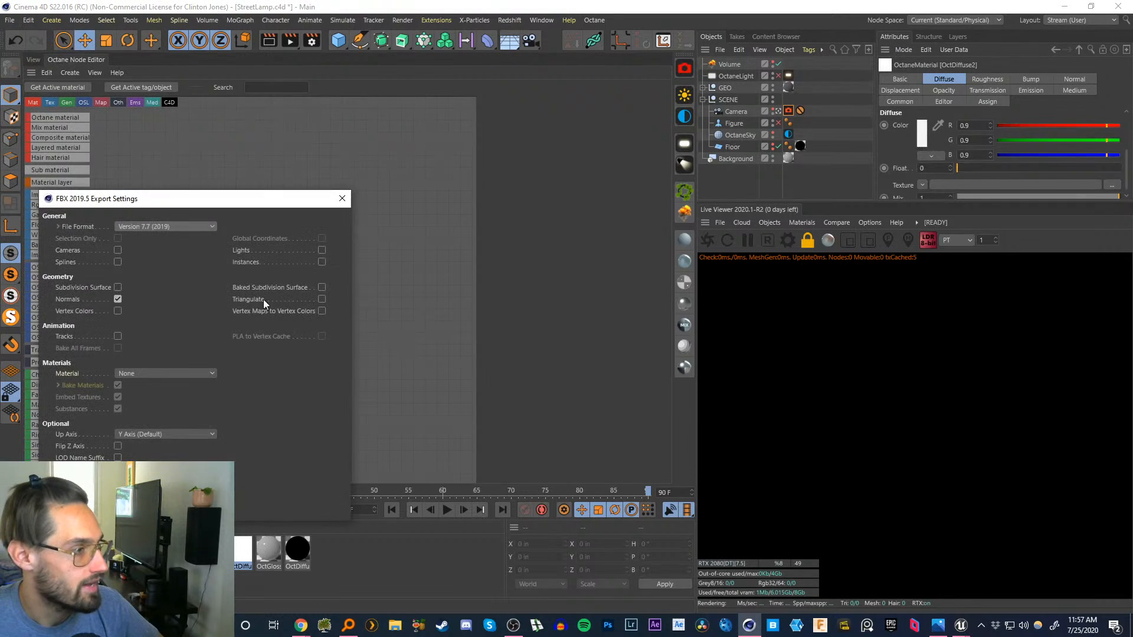
click(118, 287)
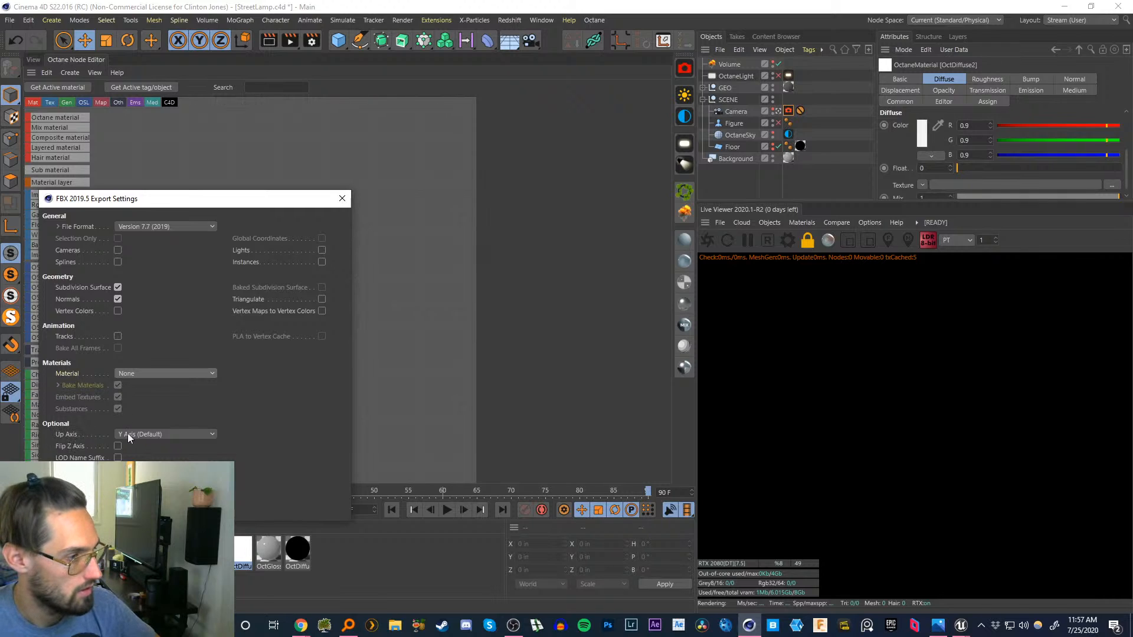
click(168, 507)
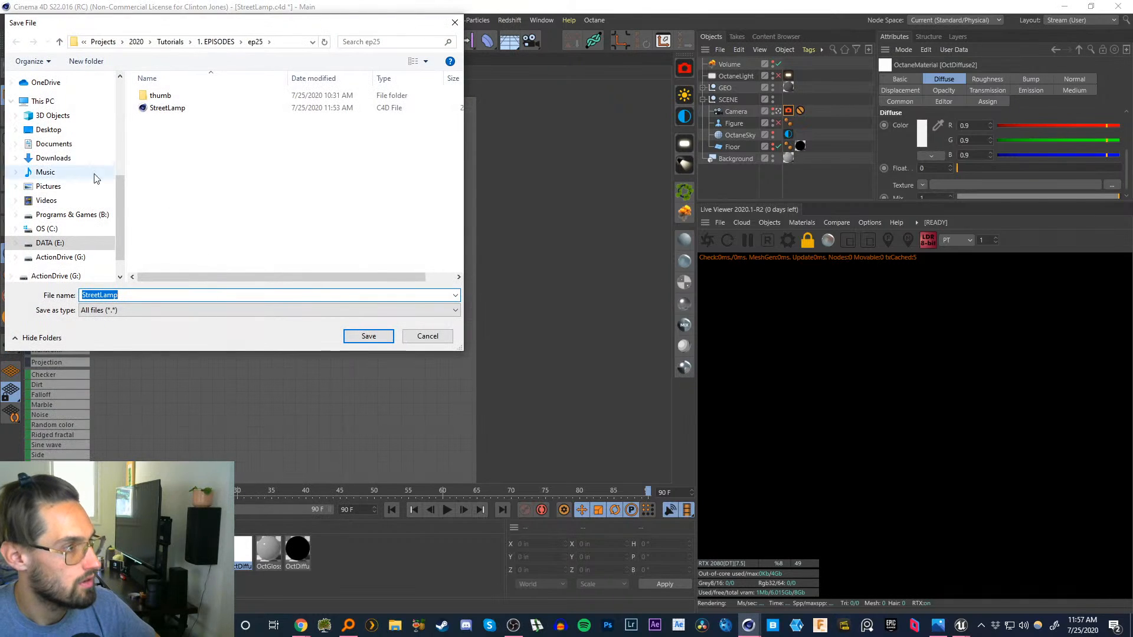
click(139, 296)
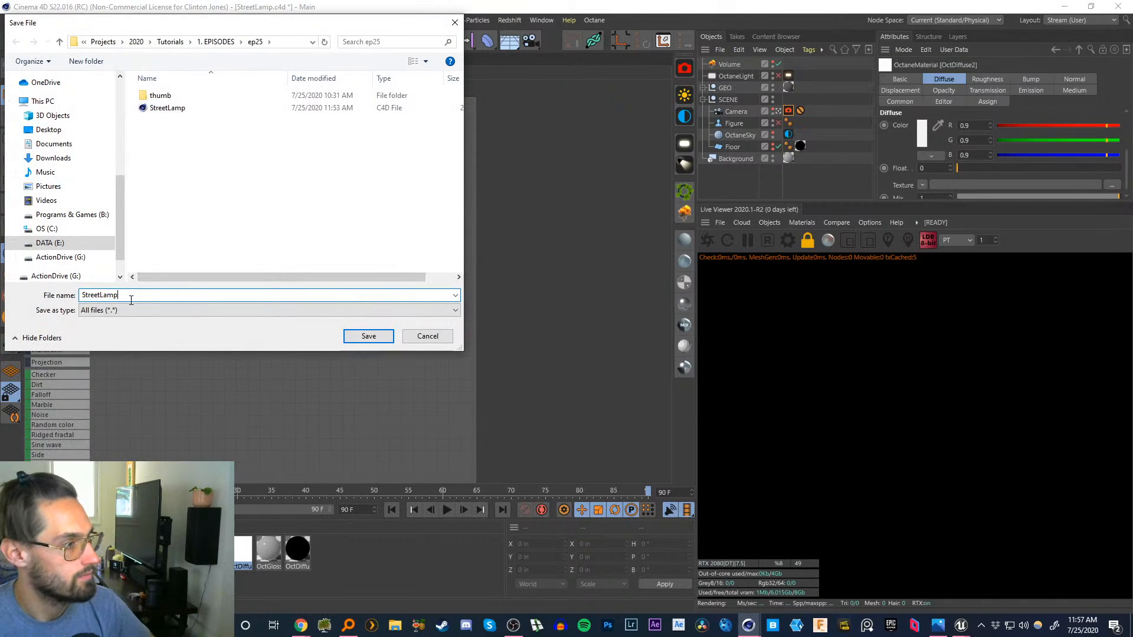
click(353, 336)
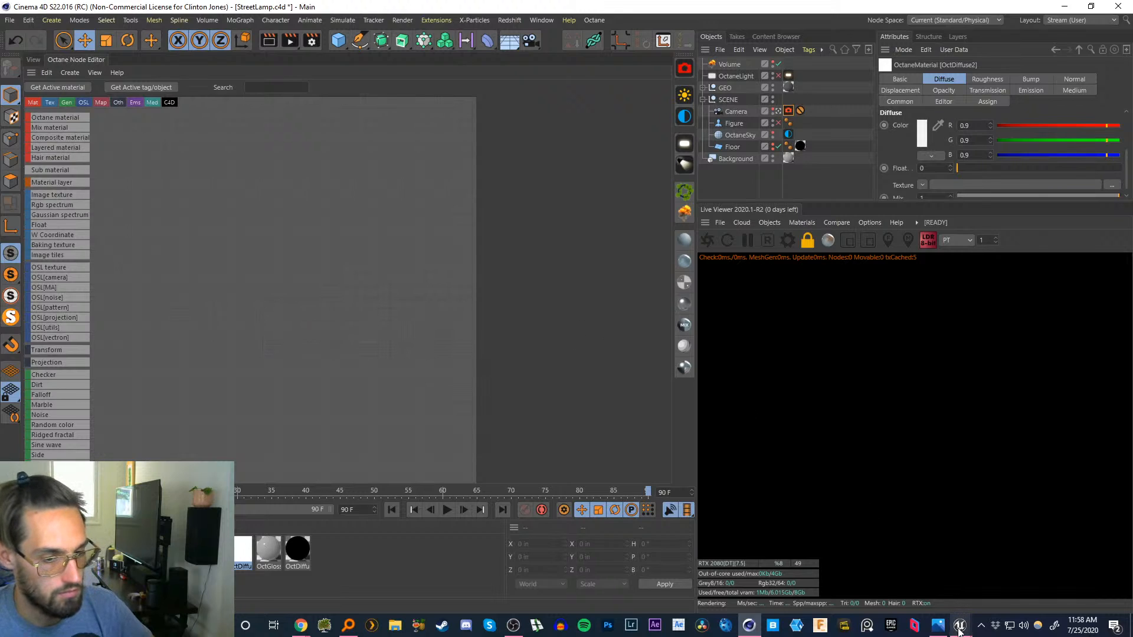
- Switch back to the TelephonePole Unreal project and delete the StreetLamp Datasmith actor from the level despite its references
mouse_move(961, 625)
click(883, 588)
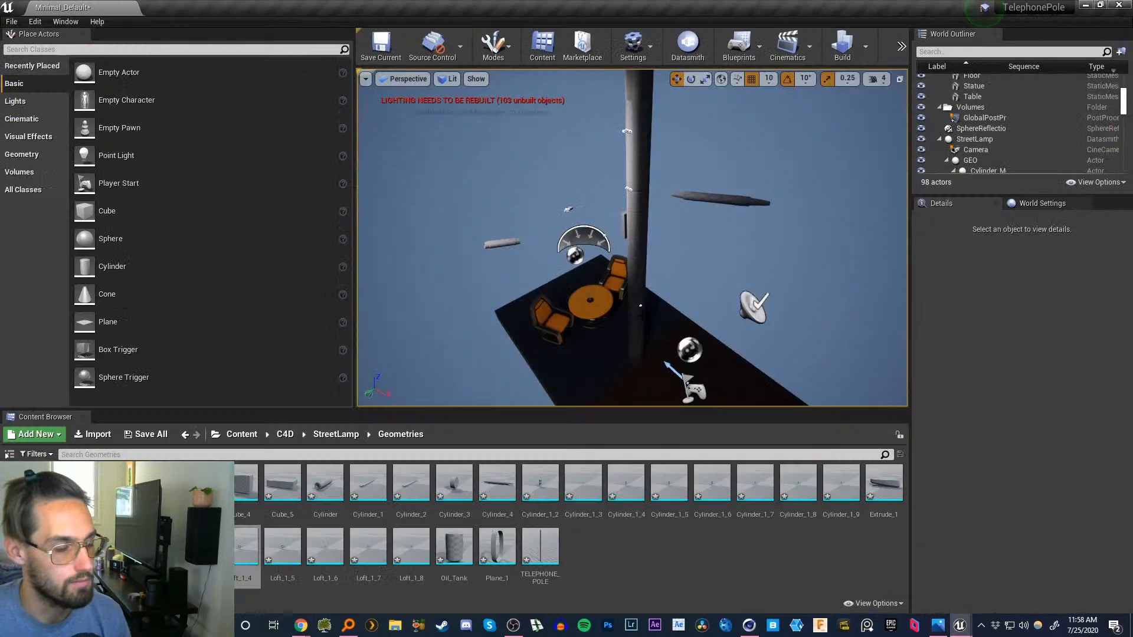
mouse_move(631, 238)
right_down()
mouse_move(640, 328)
mouse_move(631, 307)
mouse_move(679, 154)
mouse_move(596, 319)
mouse_move(558, 354)
mouse_move(632, 194)
mouse_move(631, 225)
mouse_move(608, 272)
mouse_move(626, 177)
mouse_move(635, 366)
mouse_move(649, 248)
mouse_move(696, 254)
mouse_move(634, 230)
right_up()
key(w)
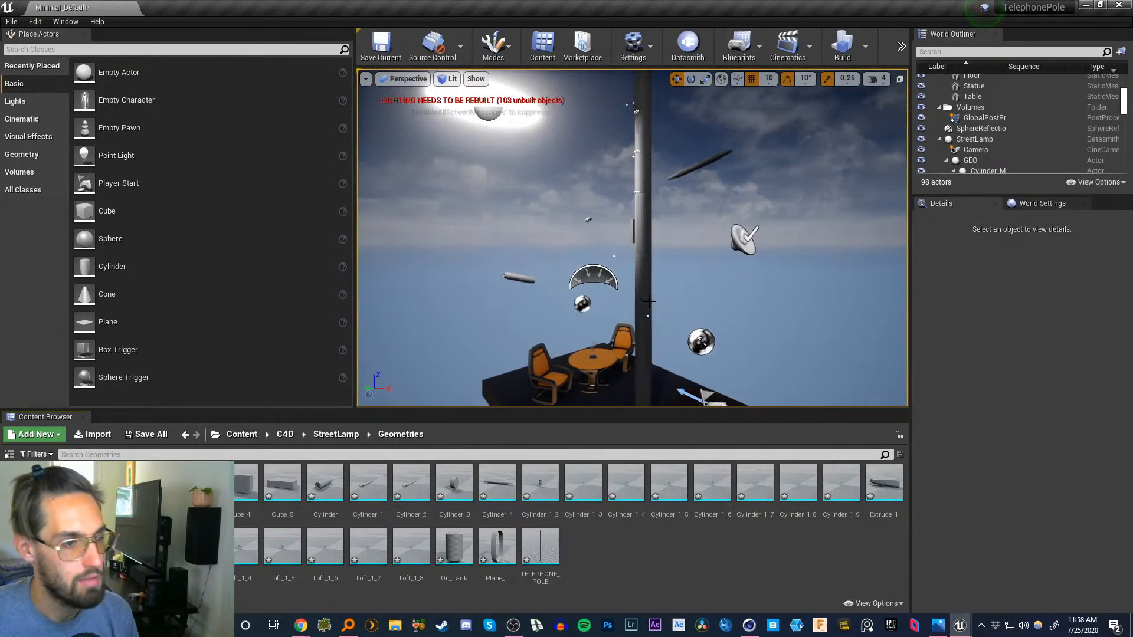
key(s)
right_drag(648, 302, 648, 321)
click(979, 141)
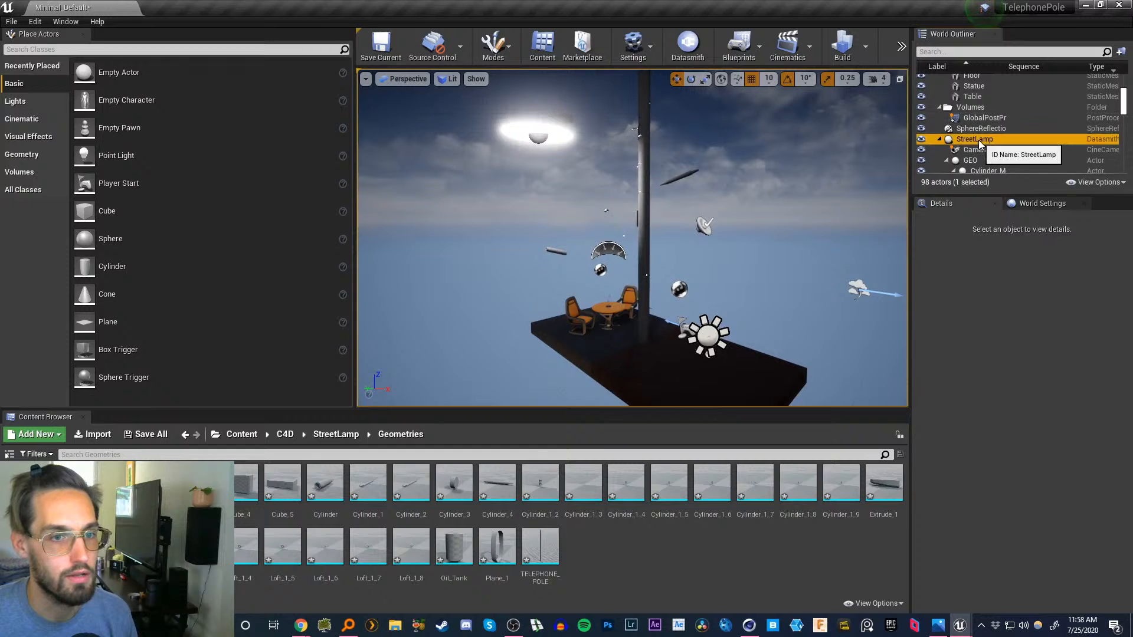
key(Delete)
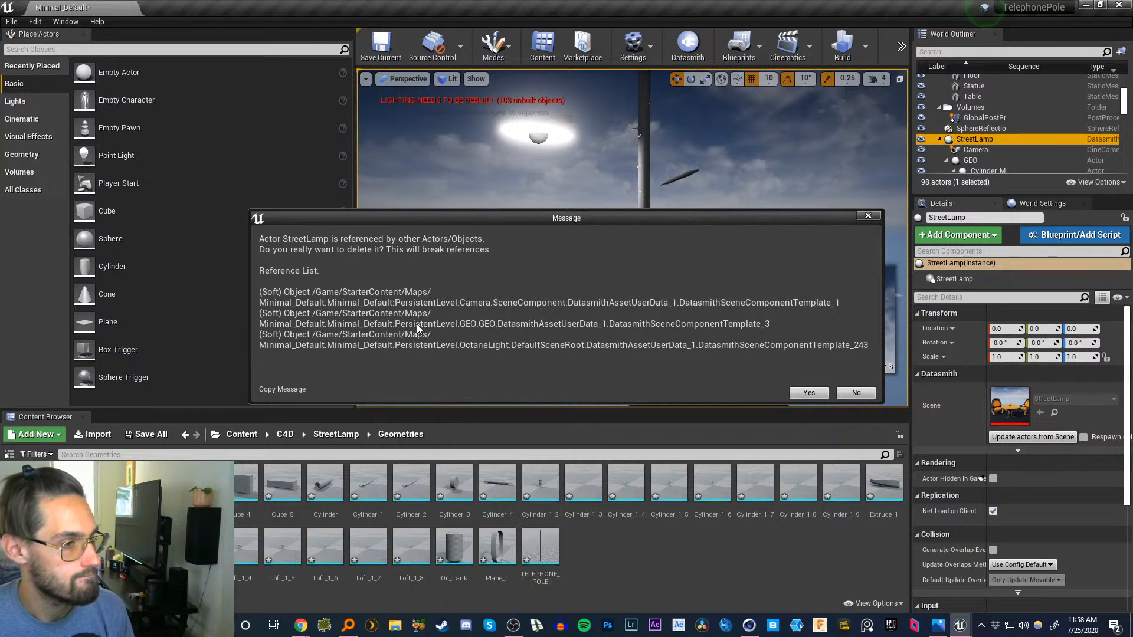
click(809, 393)
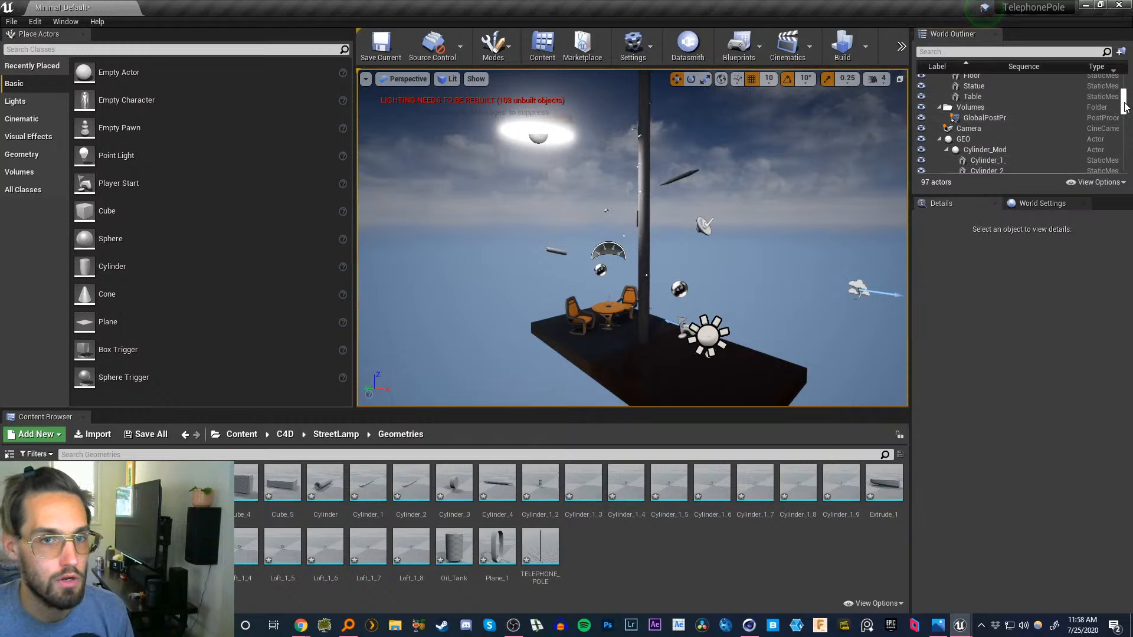
- Delete the GEO and OctaneLight actors from the level, accepting all broken references
drag(1129, 108, 1129, 98)
scroll(966, 114, down, 4)
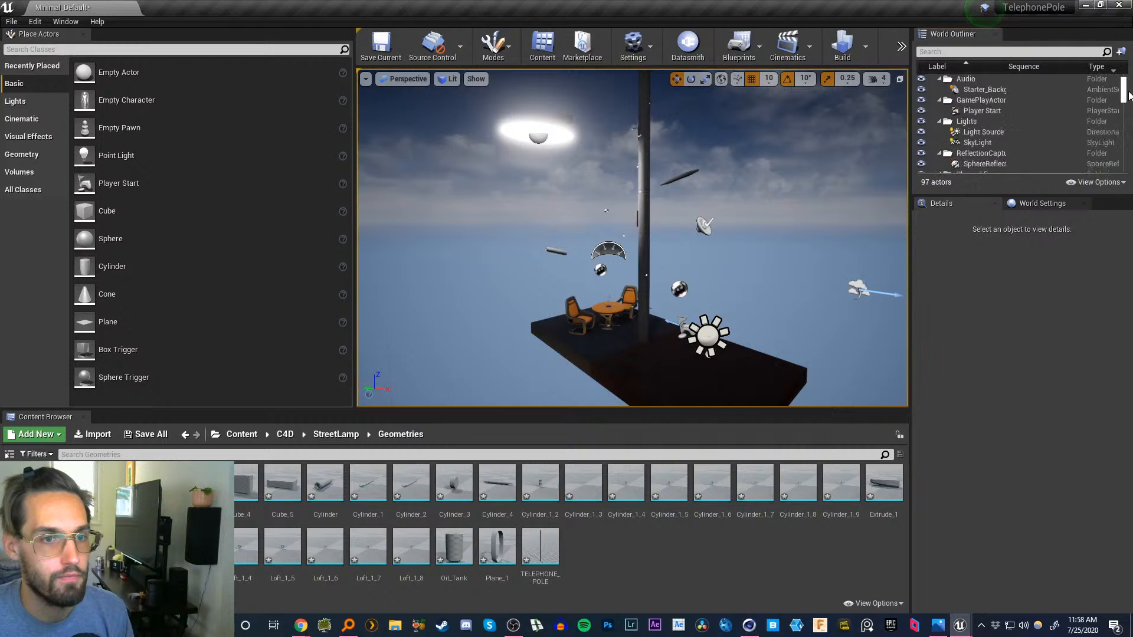
click(939, 103)
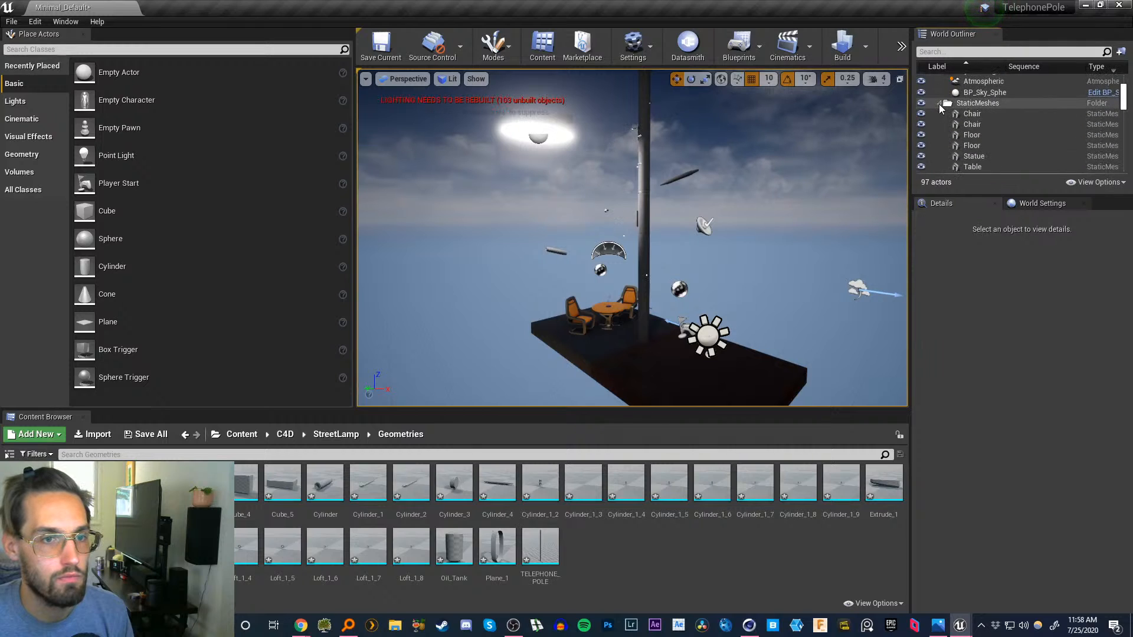
click(963, 147)
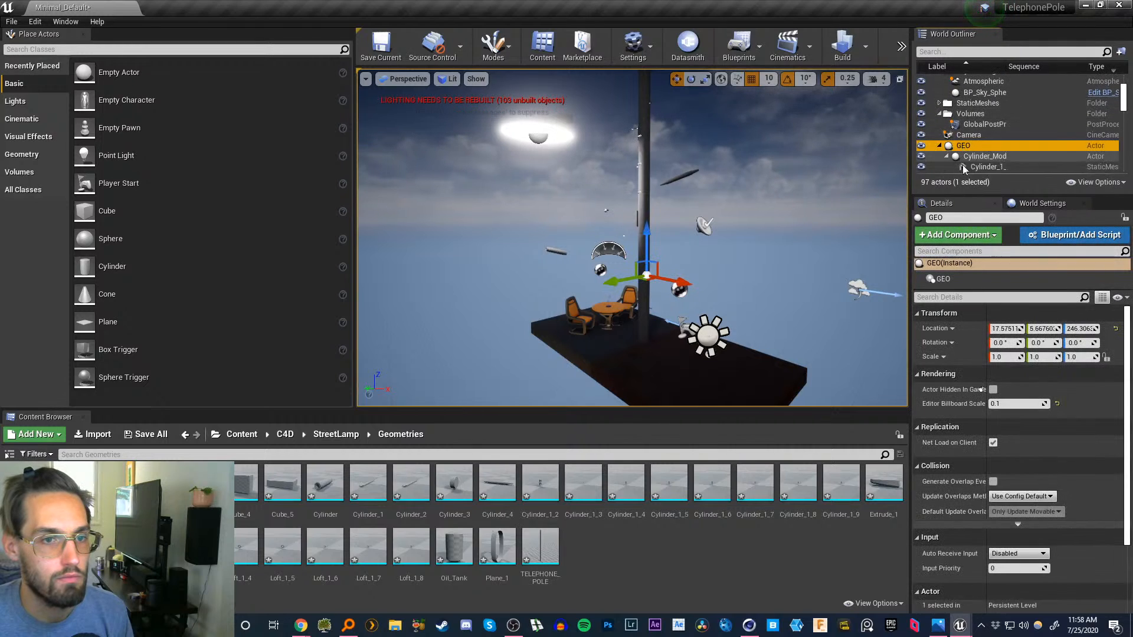
click(939, 146)
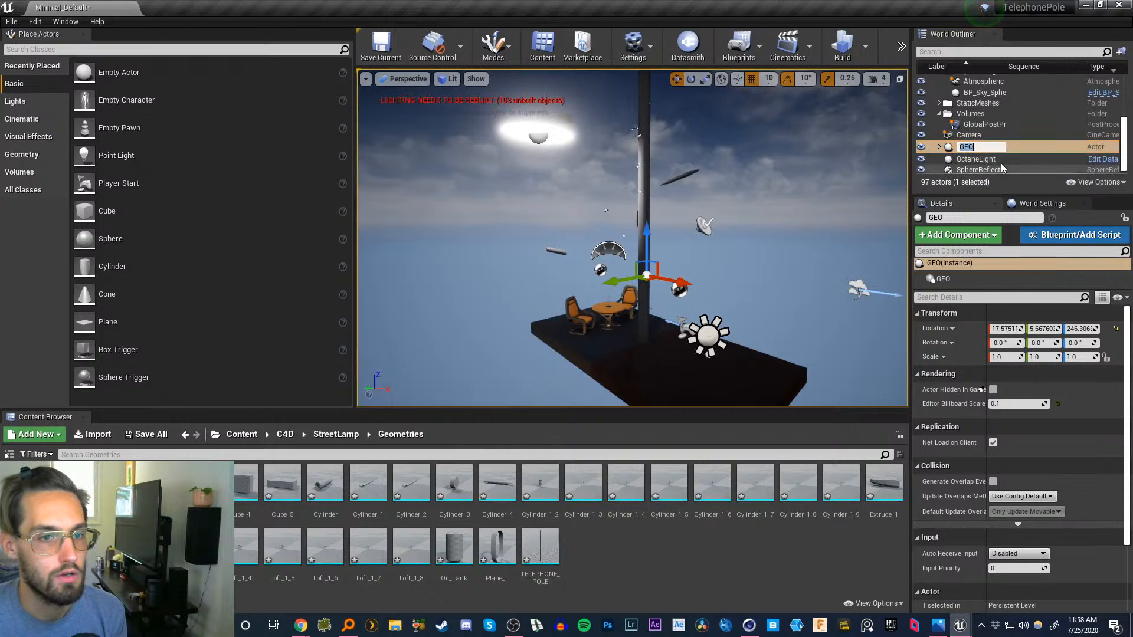
click(999, 159)
click(969, 148)
shift+click(971, 158)
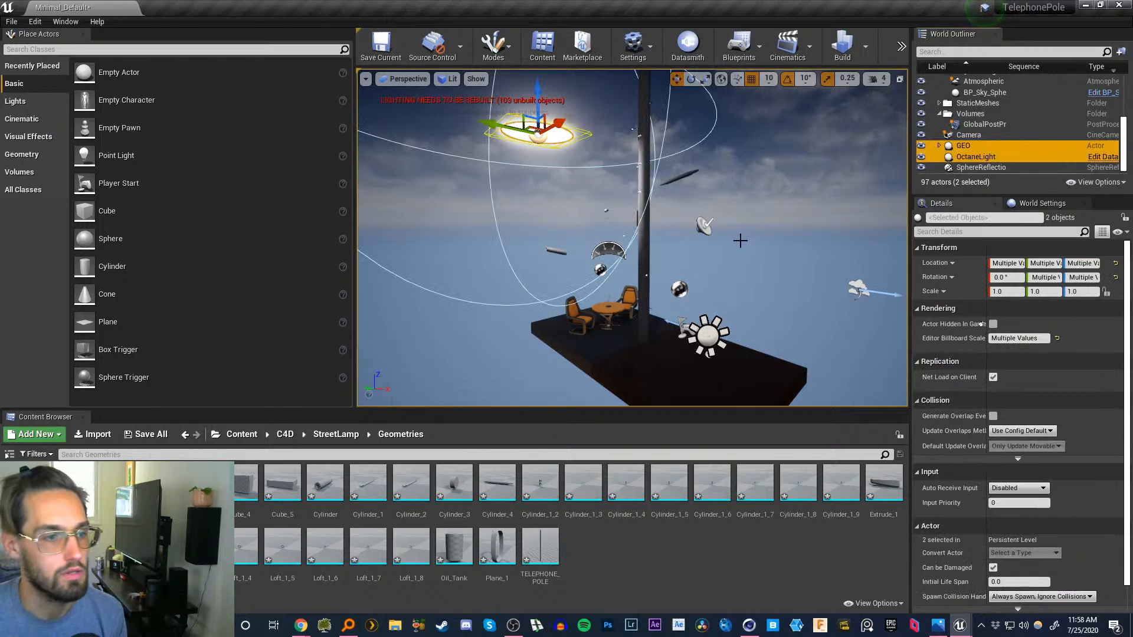
key(Delete)
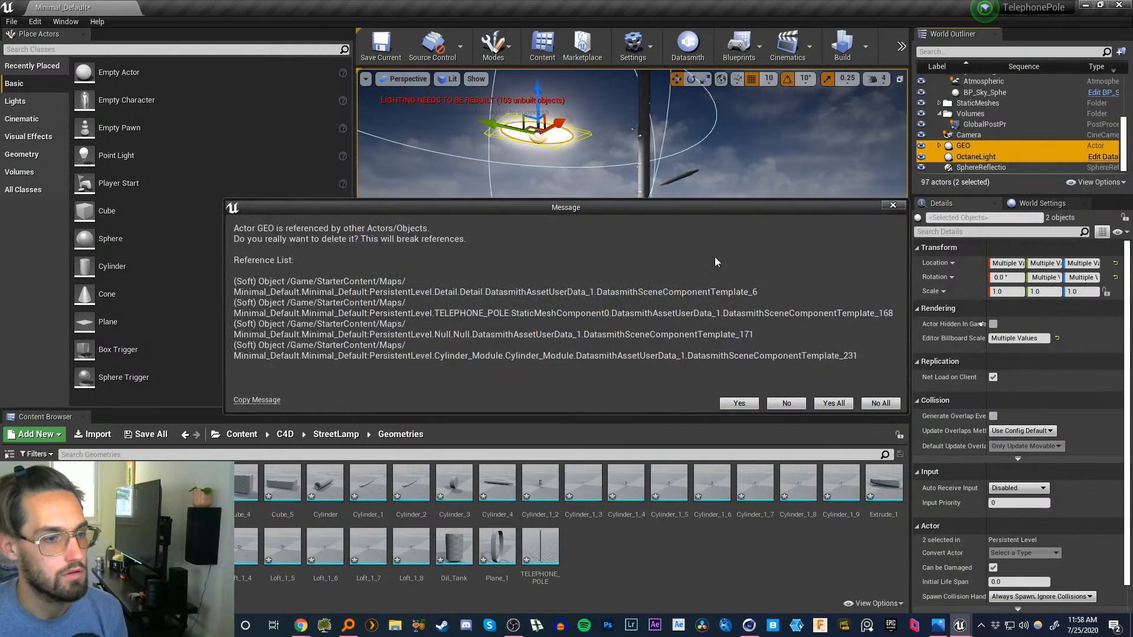
click(832, 404)
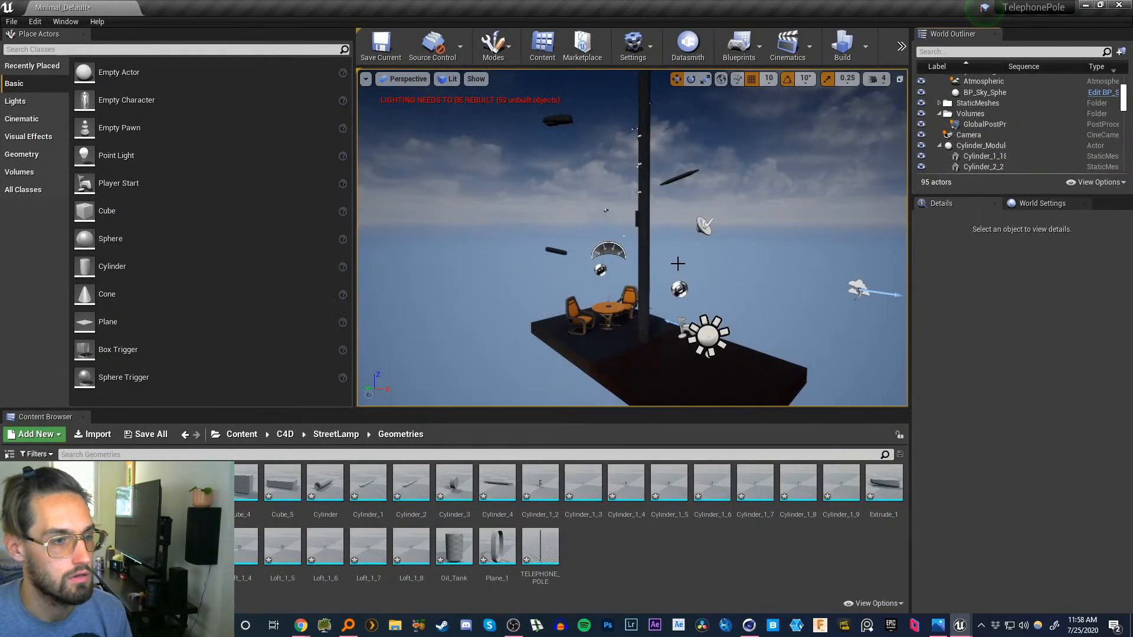
- Delete the TELEPHONE_POLE mesh and the Detail actor from the level, accepting the broken references
drag(1122, 105, 1117, 171)
click(1116, 168)
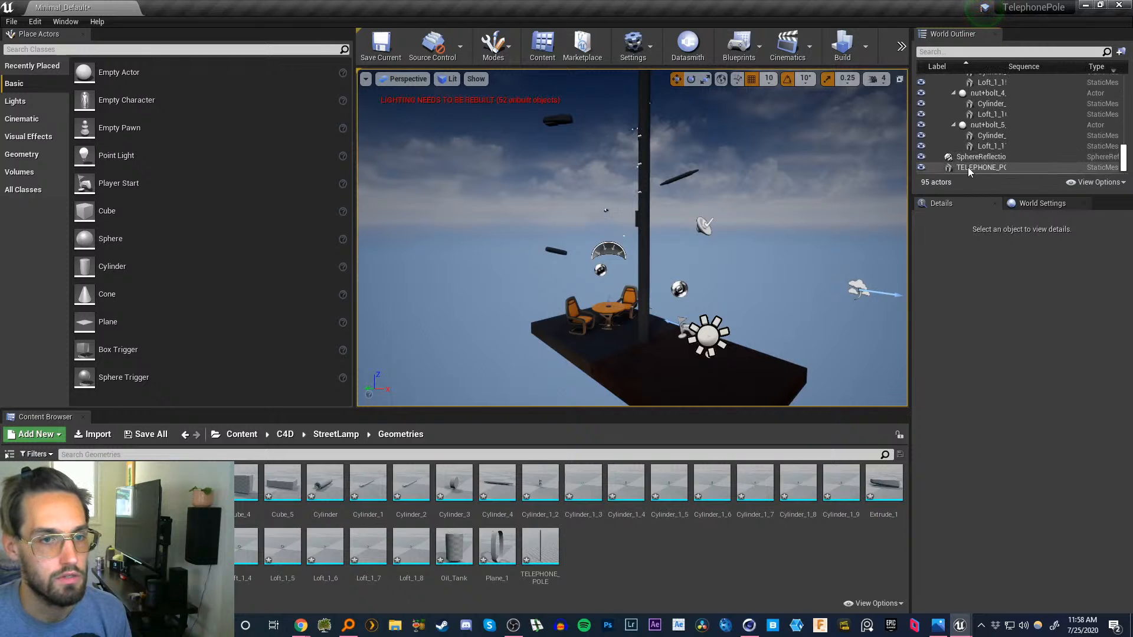
key(Delete)
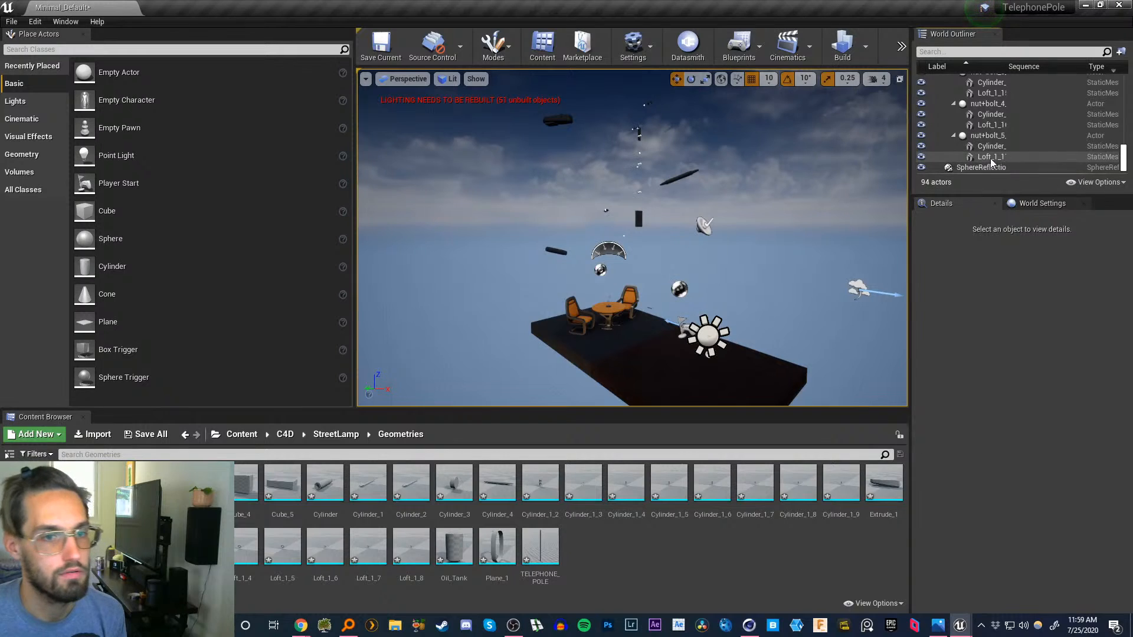
drag(1122, 160, 1123, 95)
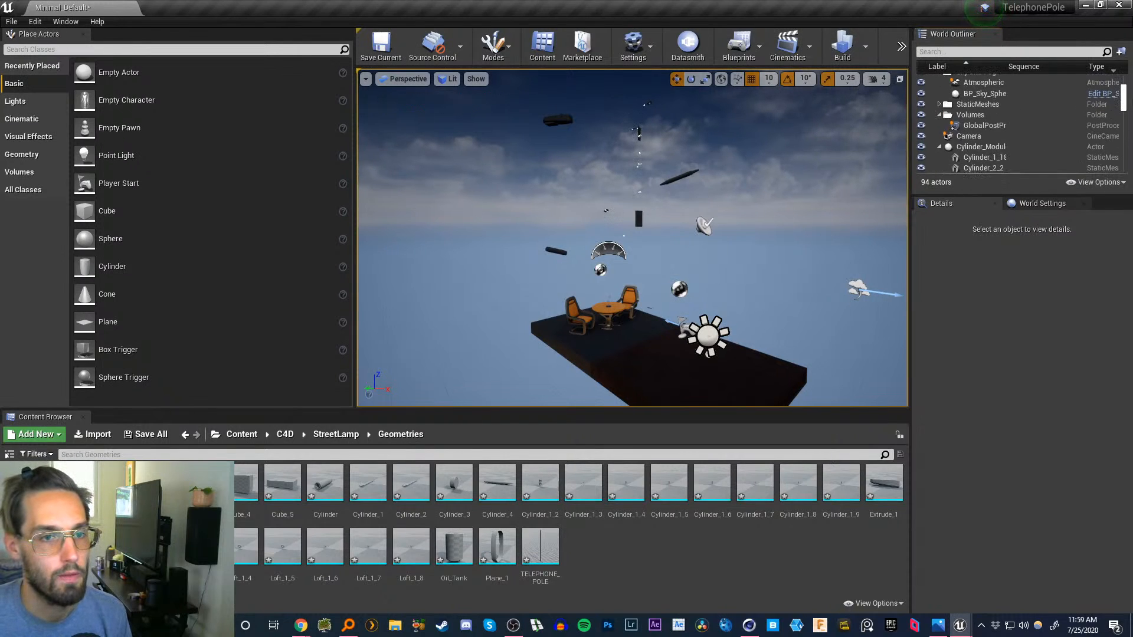
click(970, 148)
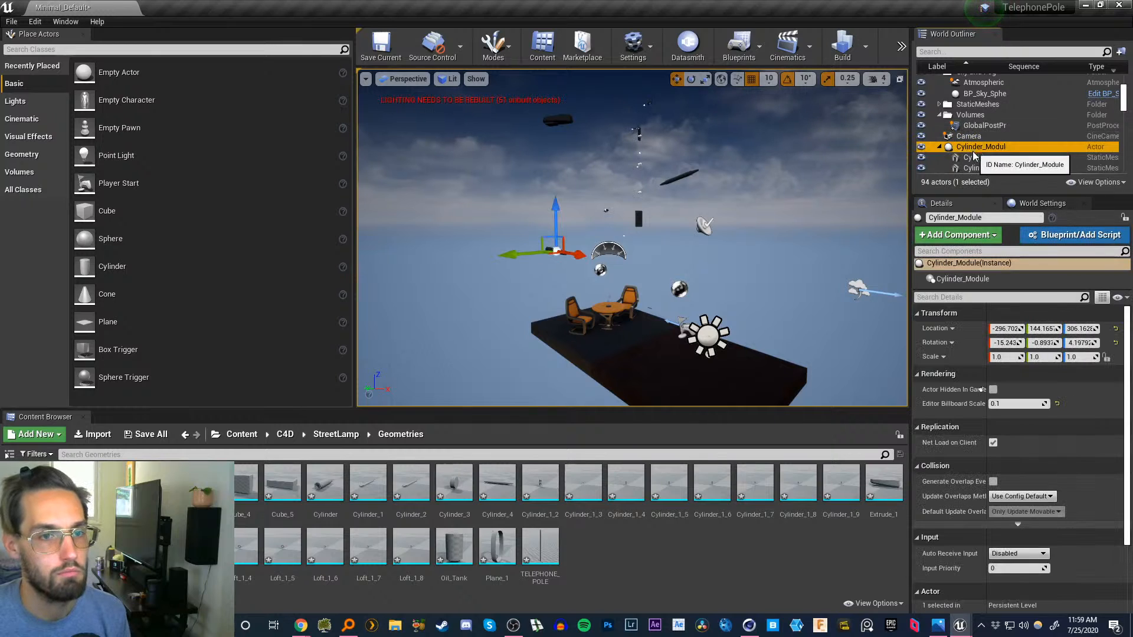
drag(1123, 111, 1124, 112)
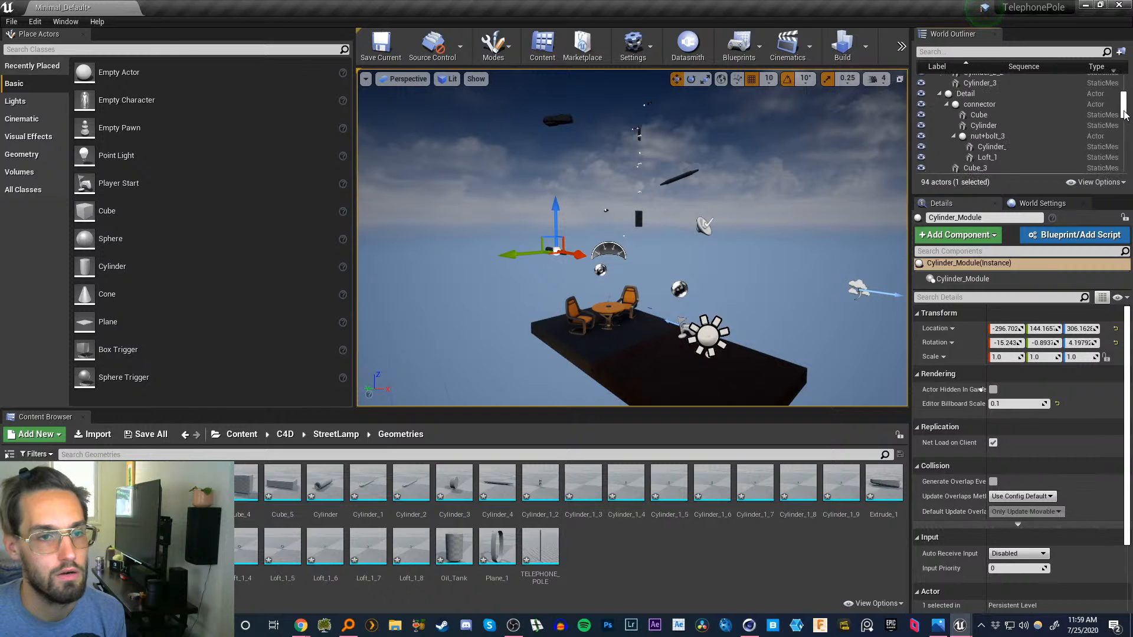
click(968, 111)
key(Delete)
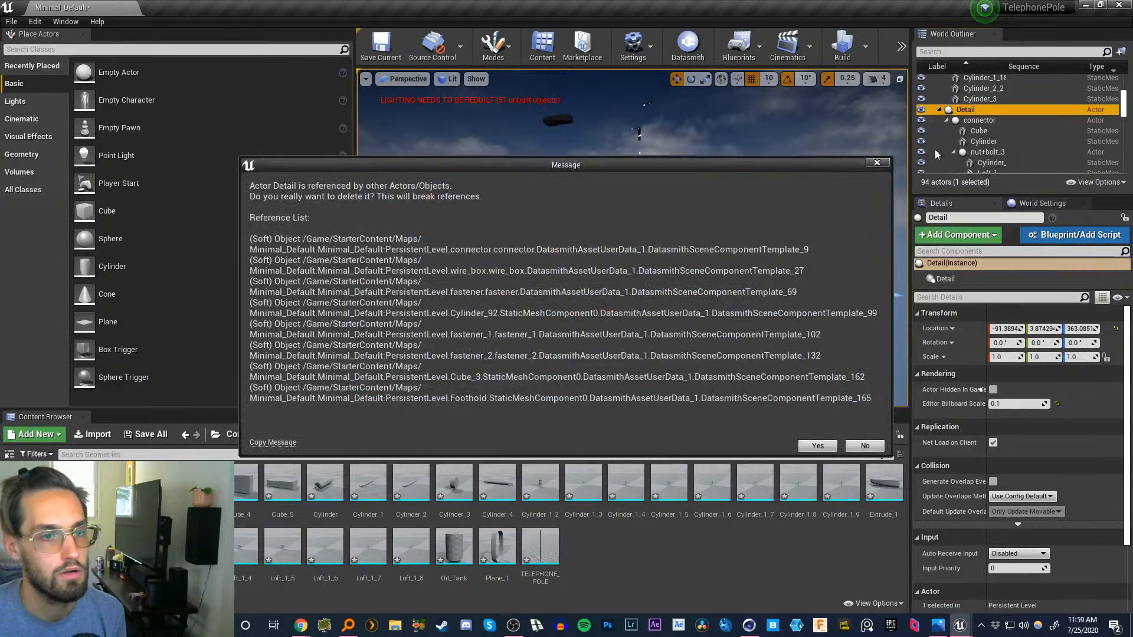
click(815, 449)
- Enlarge the World Outliner and delete the imported actors from connector through the wire_box group, accepting all broken references
click(980, 152)
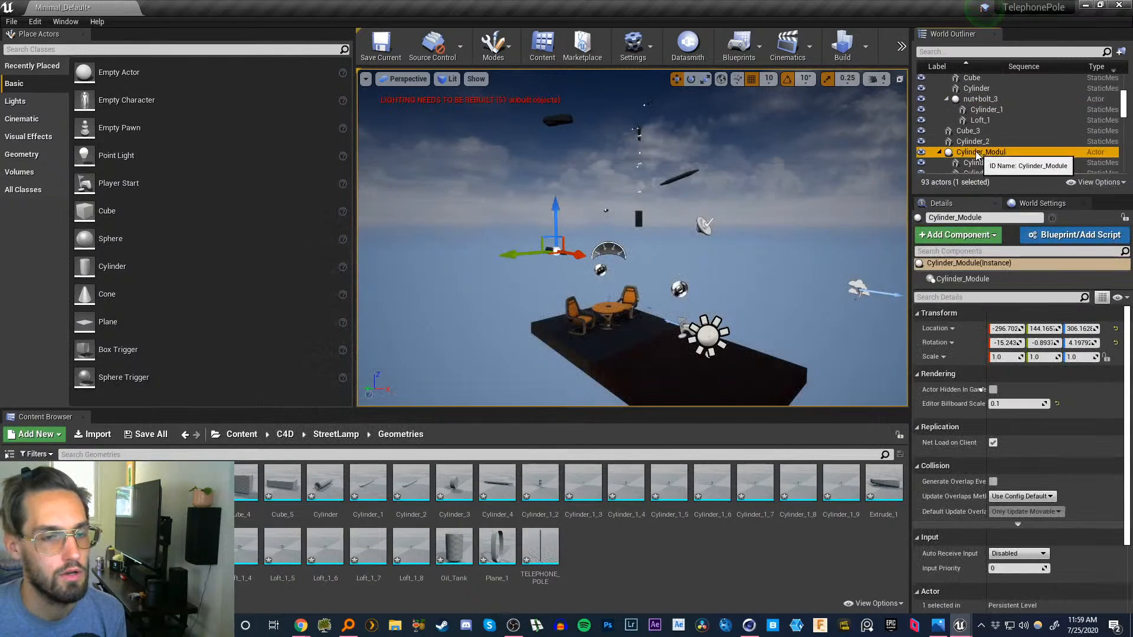
drag(1039, 194, 1038, 513)
click(948, 344)
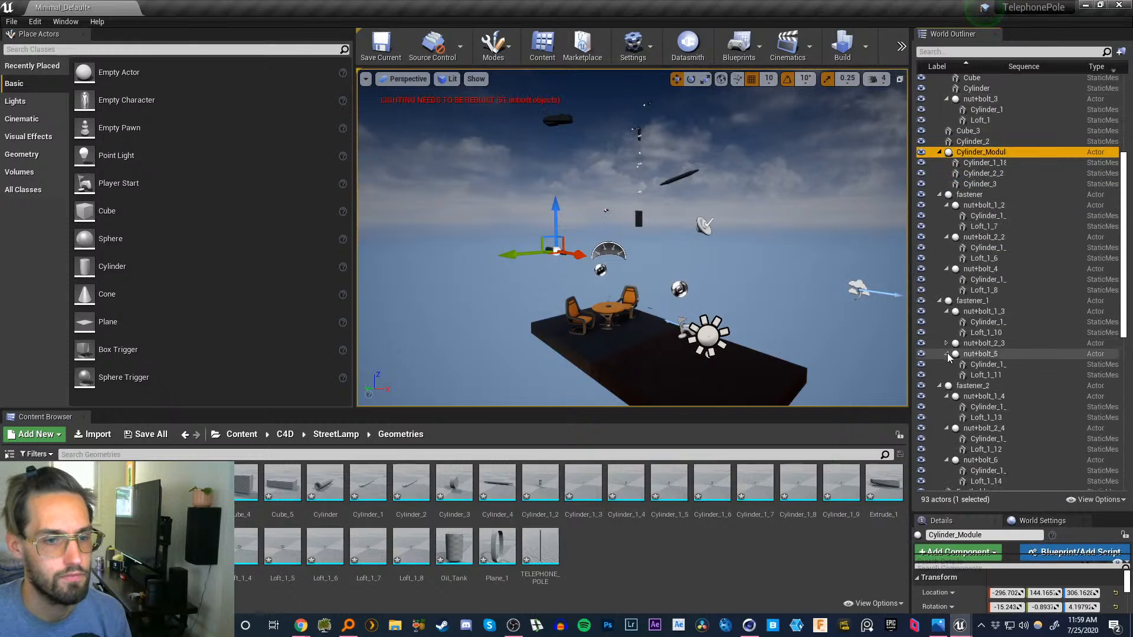
click(946, 353)
drag(1124, 192, 1124, 109)
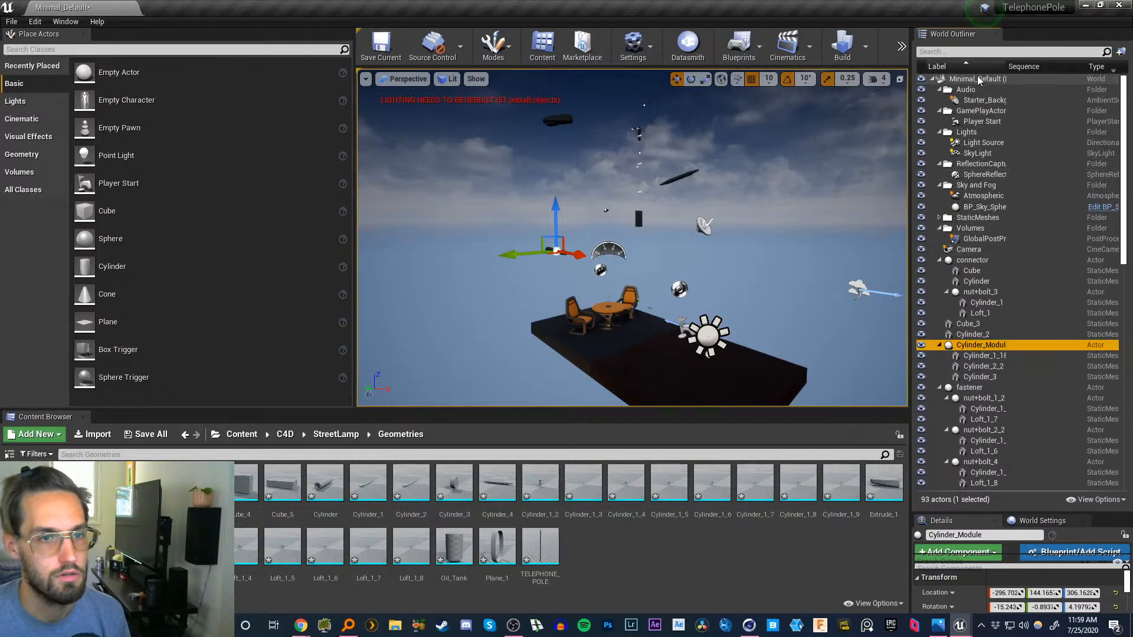
drag(1125, 120, 1125, 348)
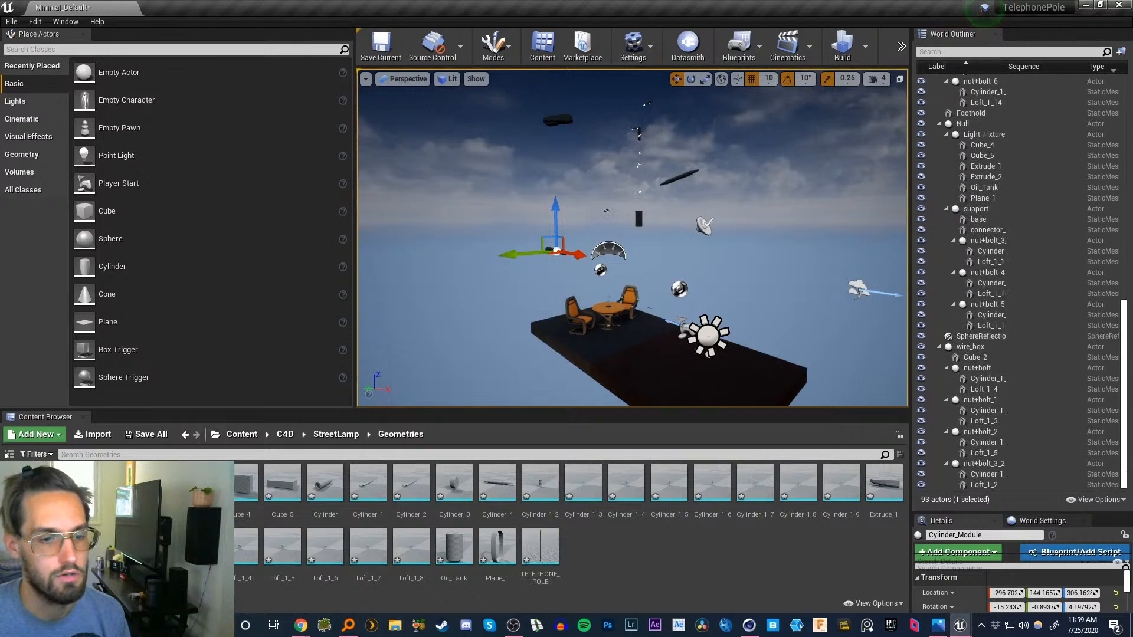
mouse_move(689, 351)
right_down()
mouse_move(679, 348)
mouse_move(729, 371)
mouse_move(690, 351)
right_up()
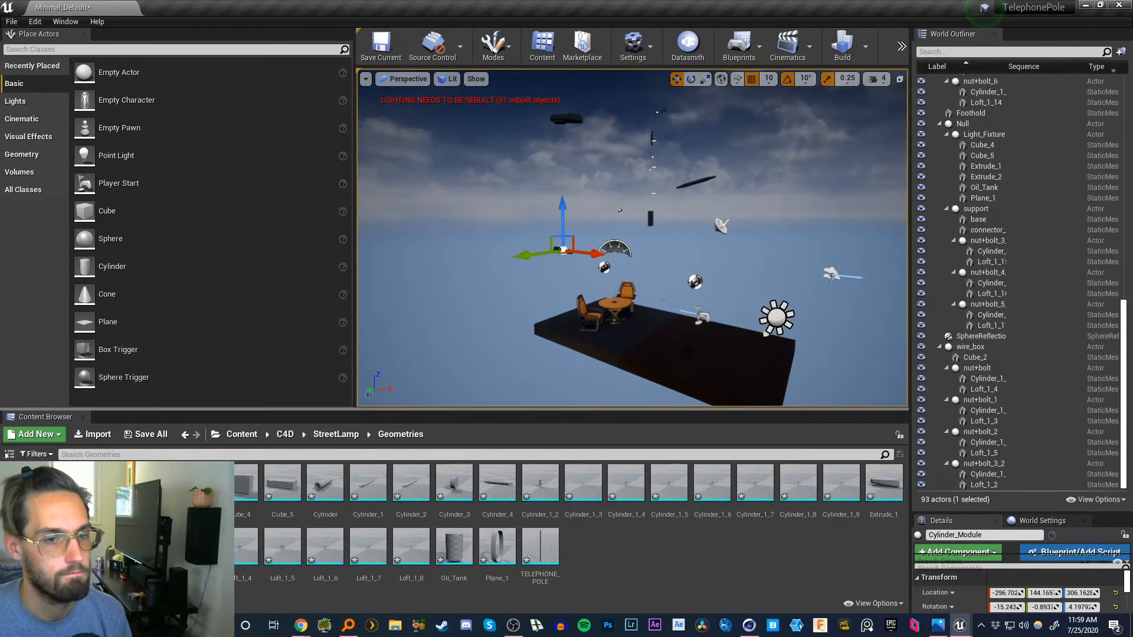
click(985, 485)
drag(1124, 435, 1122, 210)
shift+click(971, 260)
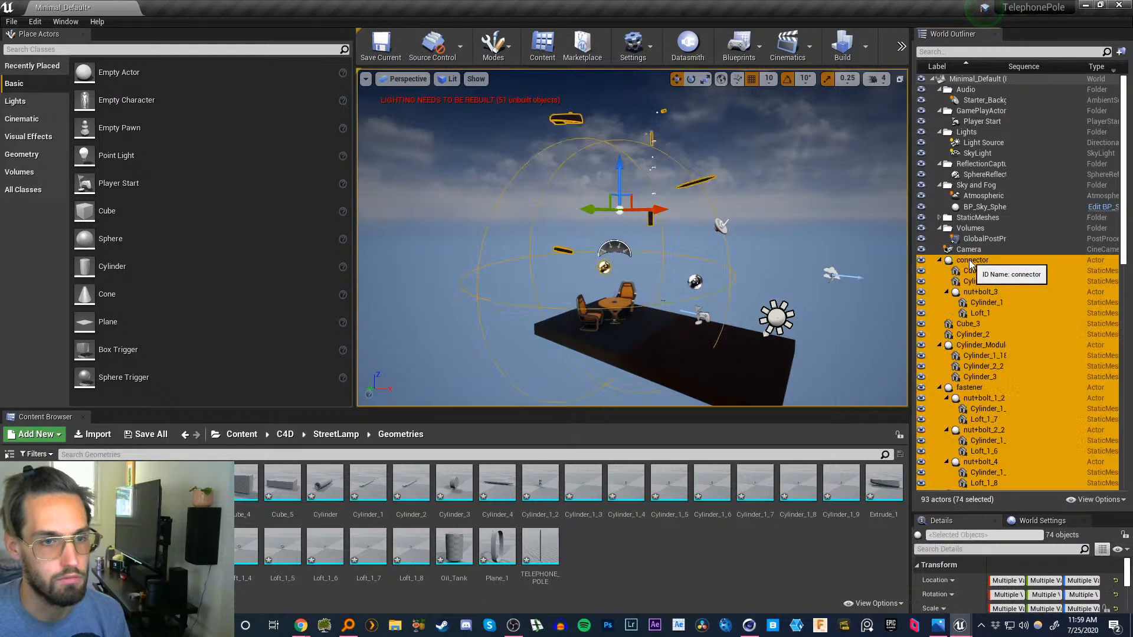
key(Delete)
click(809, 392)
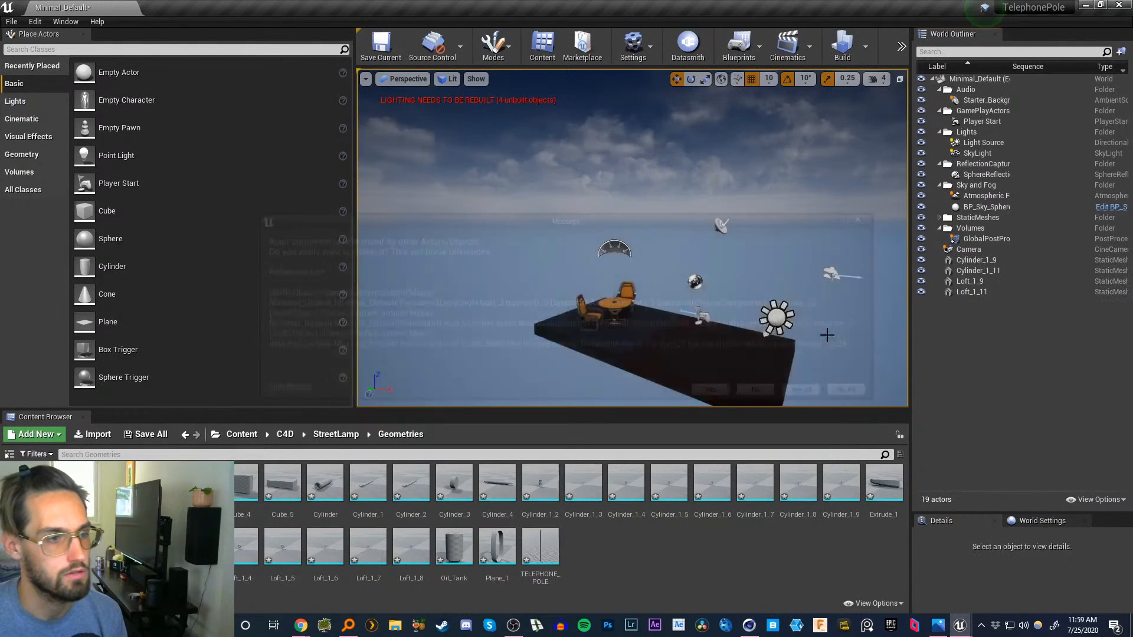
- Delete the leftover Cylinder_1_9, Cylinder_1_11, Loft_1_9 and Loft_1_11 meshes and the imported Camera
right_drag(650, 302, 638, 387)
key(w)
key(s)
key(w)
key(s)
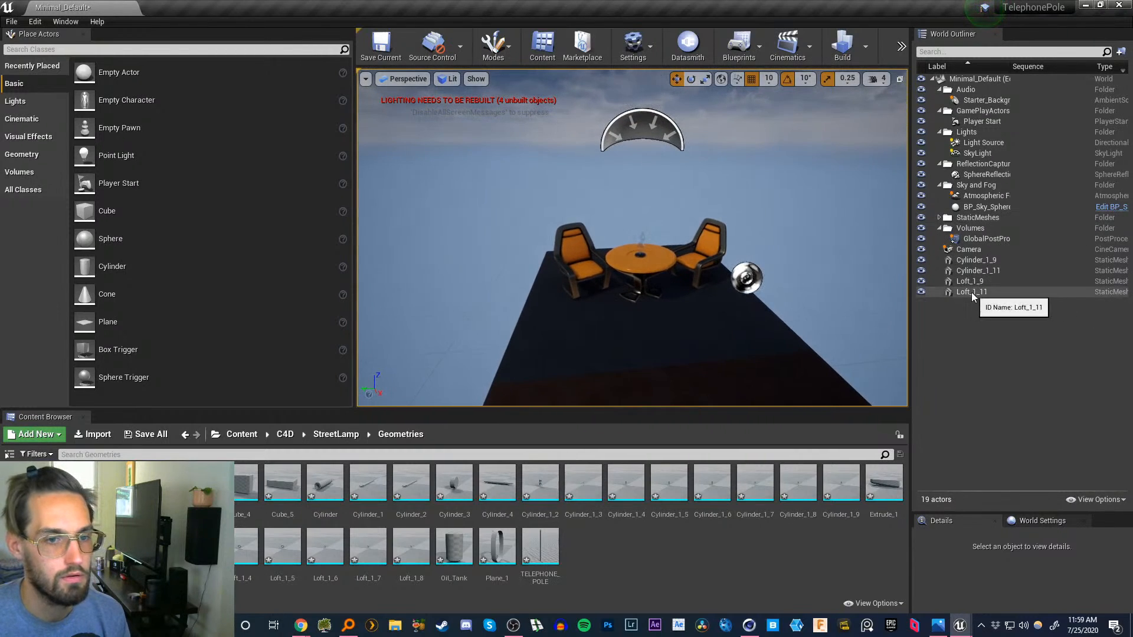
click(972, 293)
shift+click(966, 260)
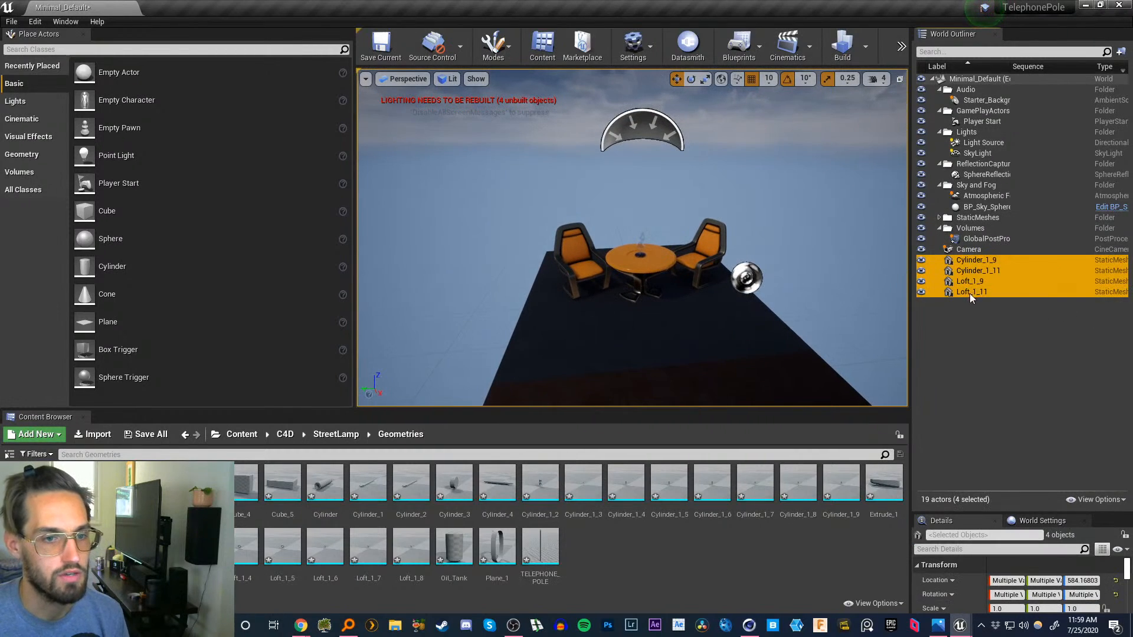
key(Delete)
click(966, 251)
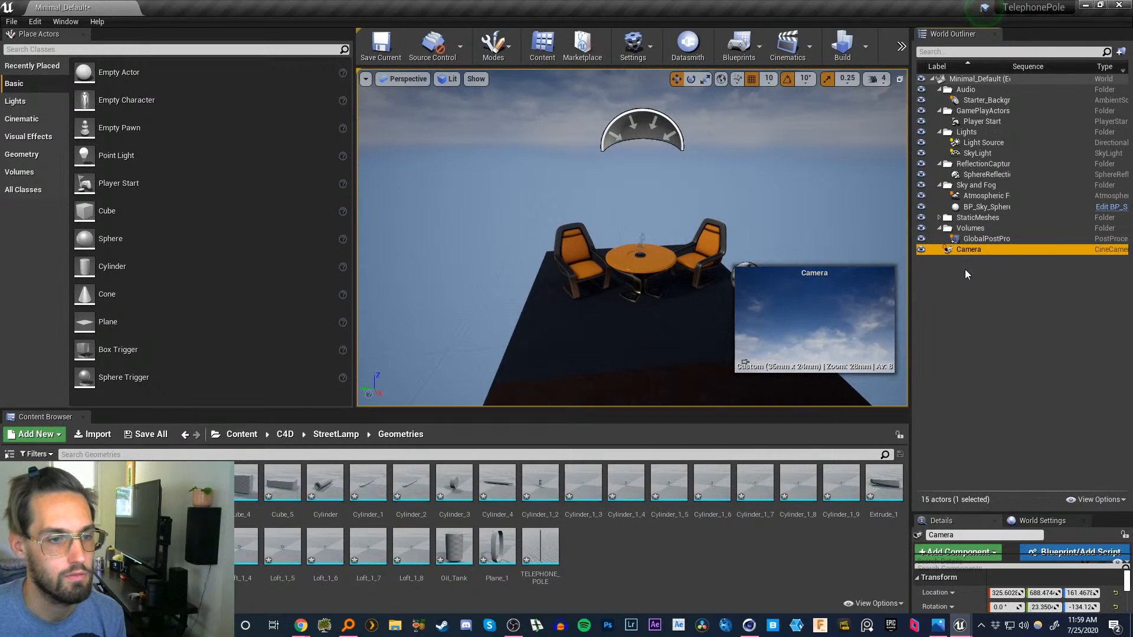
key(Delete)
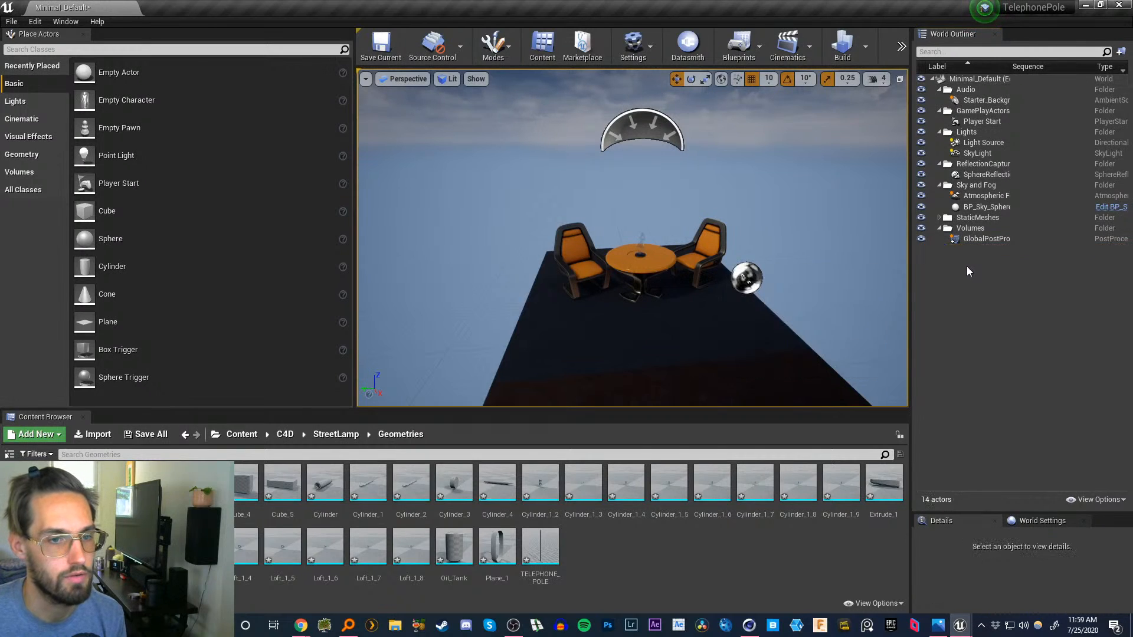
- Check the StaticMeshes folder's contents and collapse the Volumes, Sky and Fog and reflection capture folders in the World Outliner
click(939, 229)
click(960, 218)
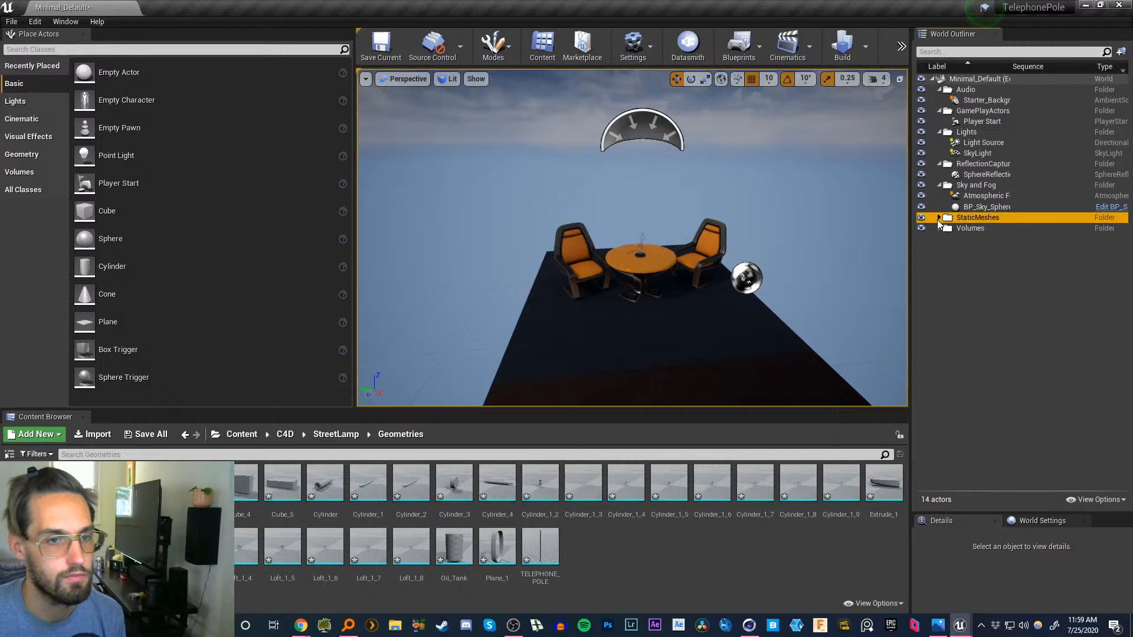
click(939, 218)
click(939, 218)
click(939, 185)
click(939, 166)
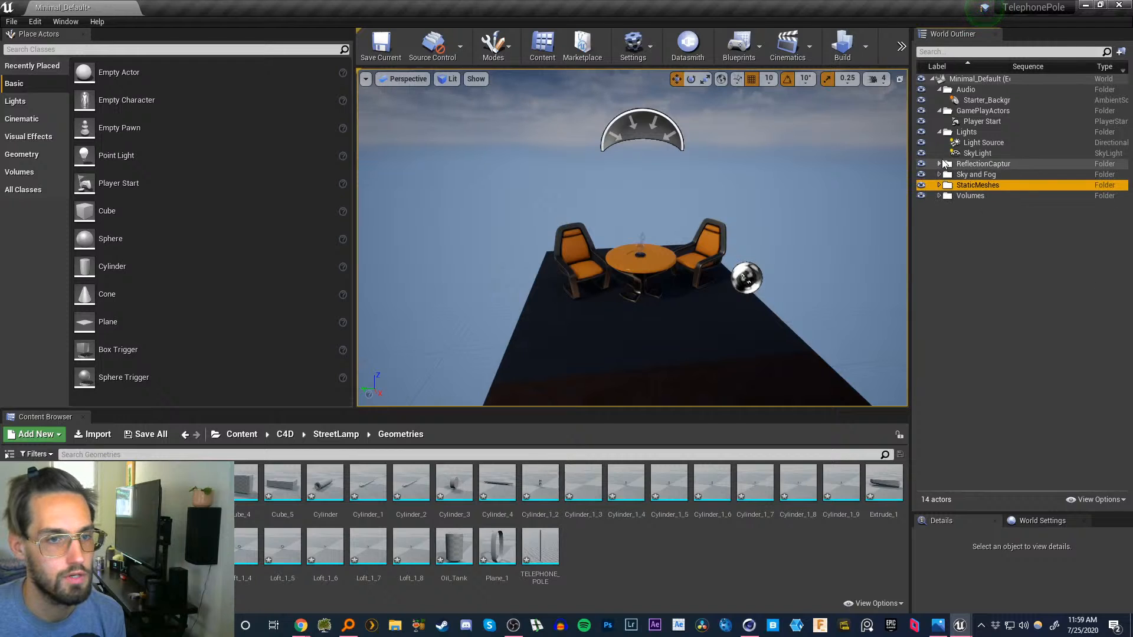
- Create a new level from the TimeOfDay template without saving the Minimal_Default map
click(11, 21)
click(40, 44)
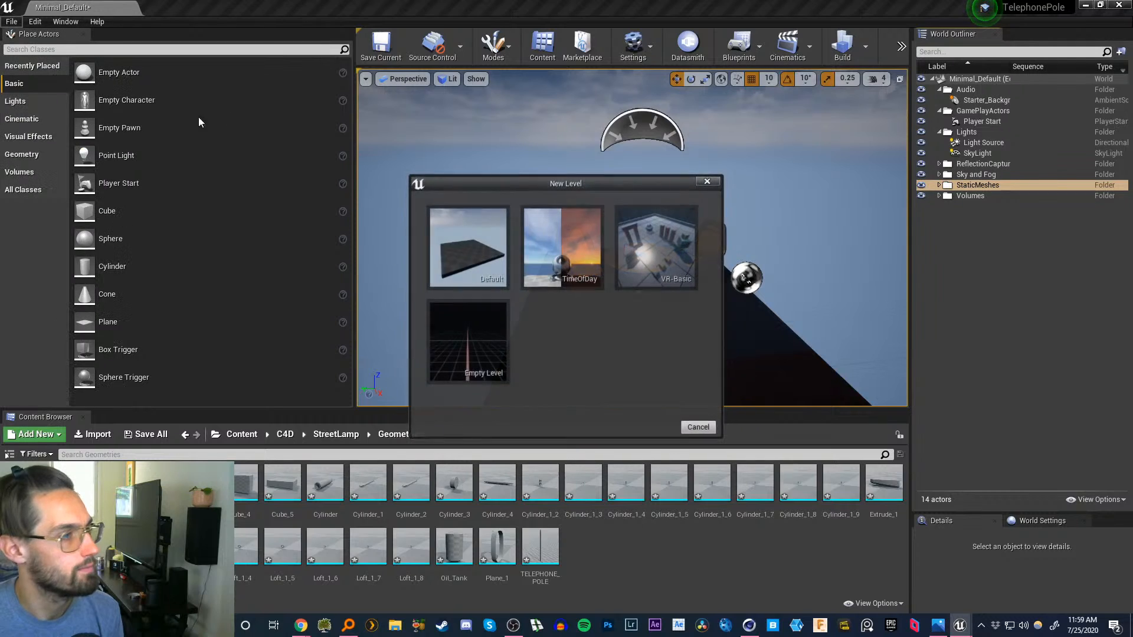
click(549, 244)
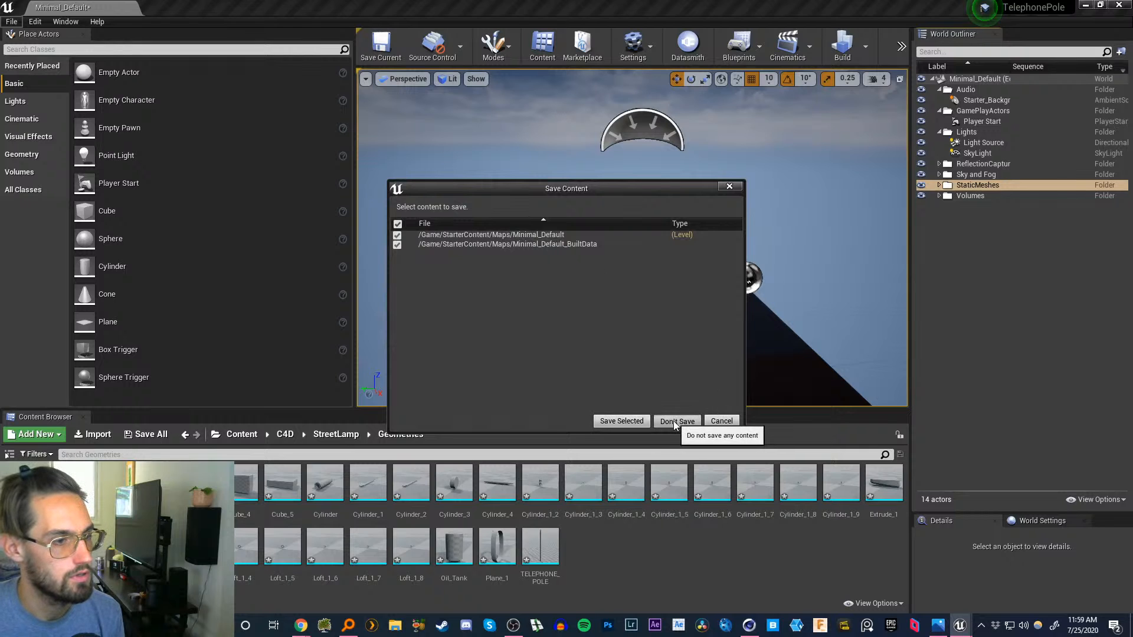
click(676, 421)
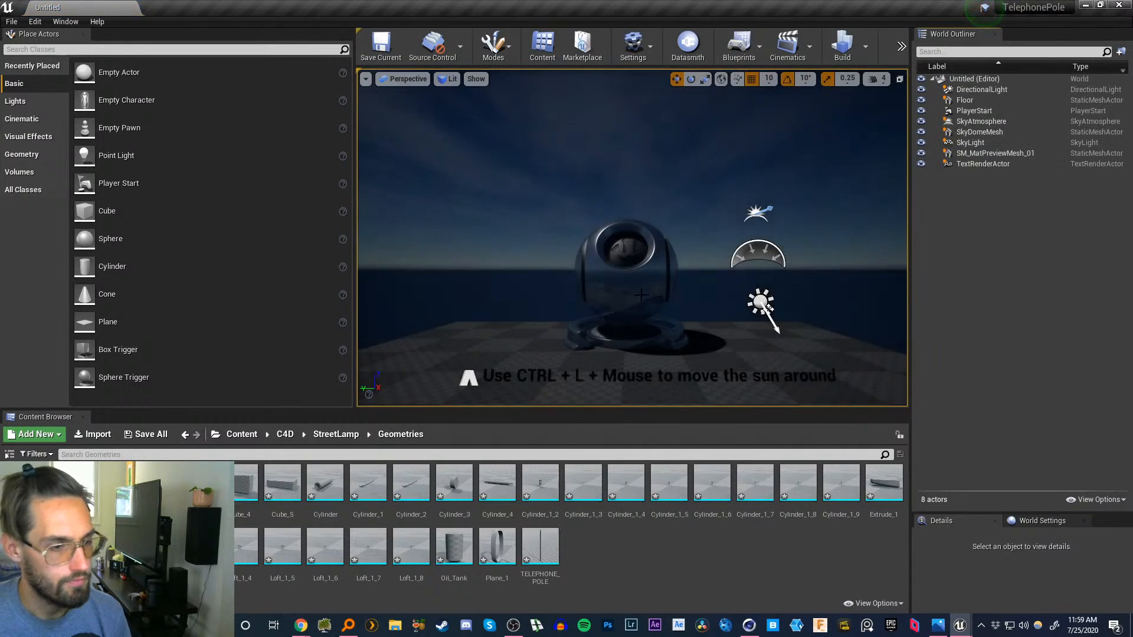
key(s)
mouse_move(631, 237)
right_down()
mouse_move(632, 277)
mouse_move(584, 248)
mouse_move(620, 248)
right_up()
key(w)
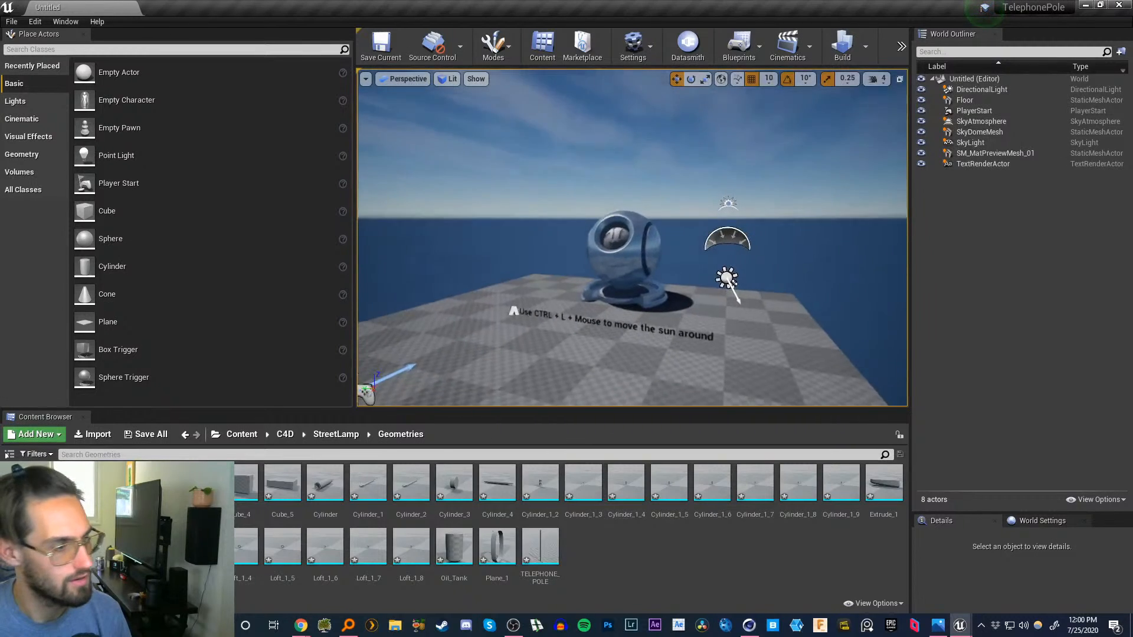
- Choose the StreetLamp FBX file from the ep25 folder for import into the root Content folder
click(242, 435)
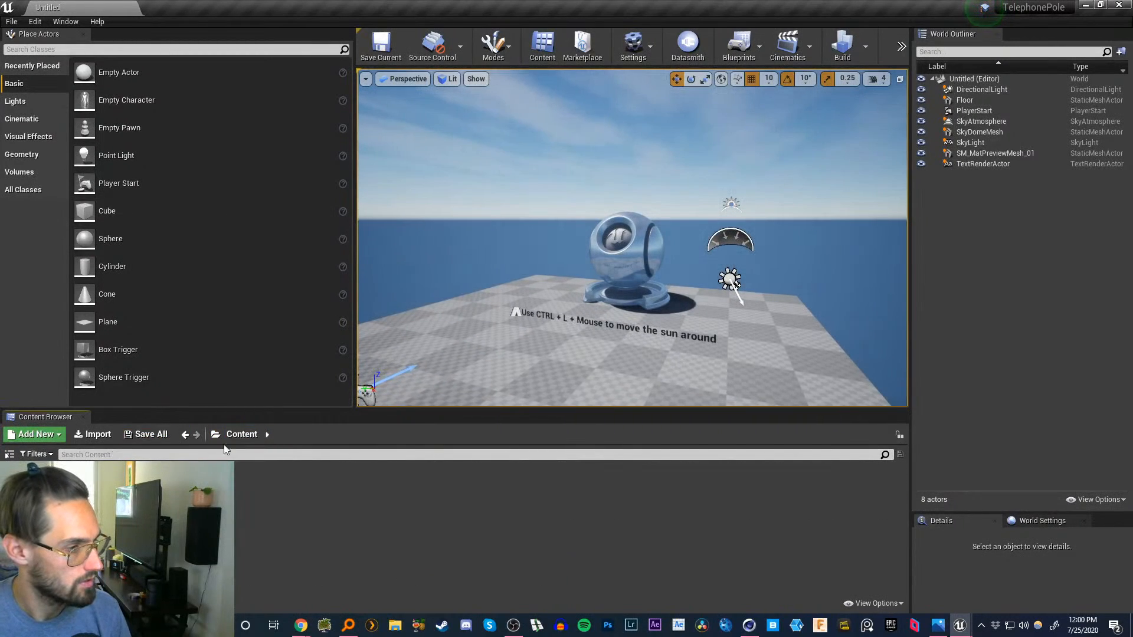
click(94, 435)
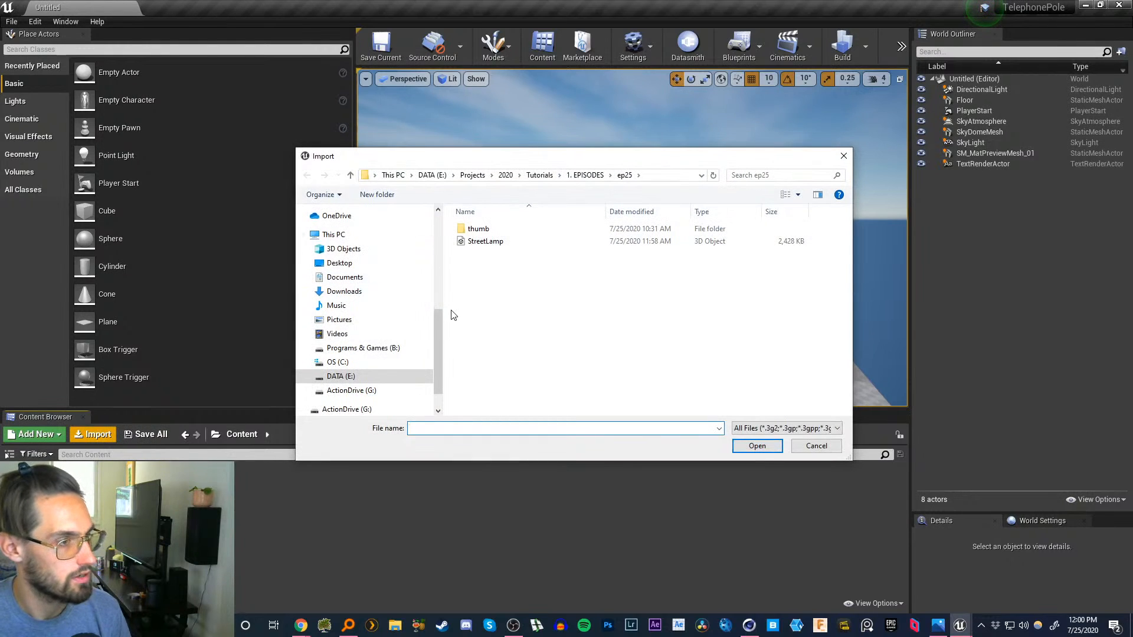
double_click(482, 242)
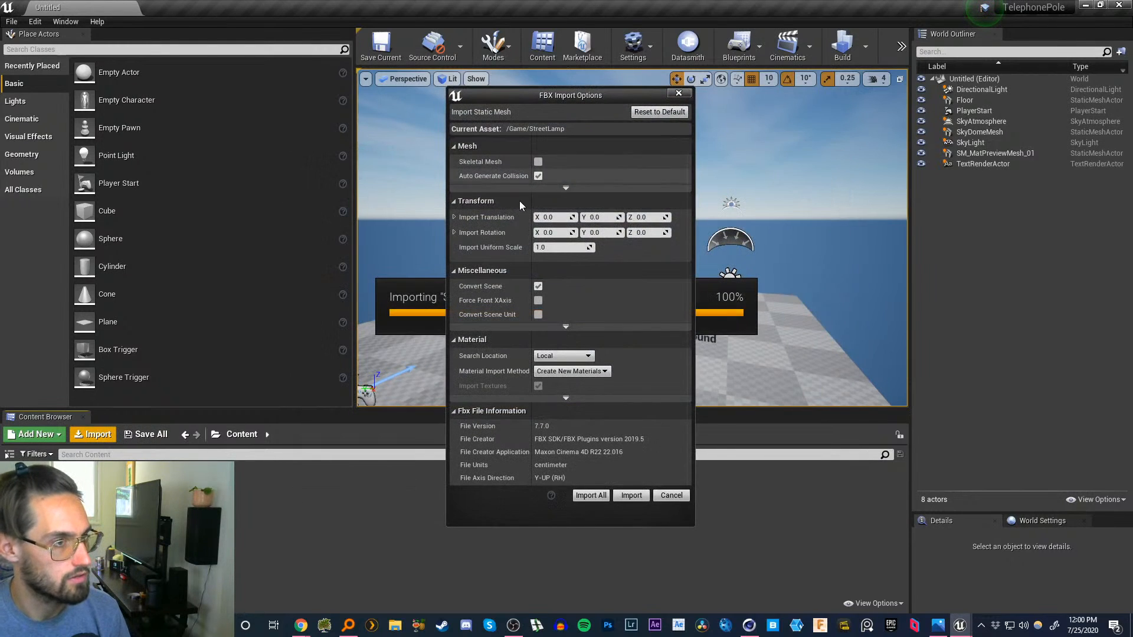
- Import all StreetLamp meshes with Create New Instanced Materials as the material import method, and dismiss the message log
click(538, 286)
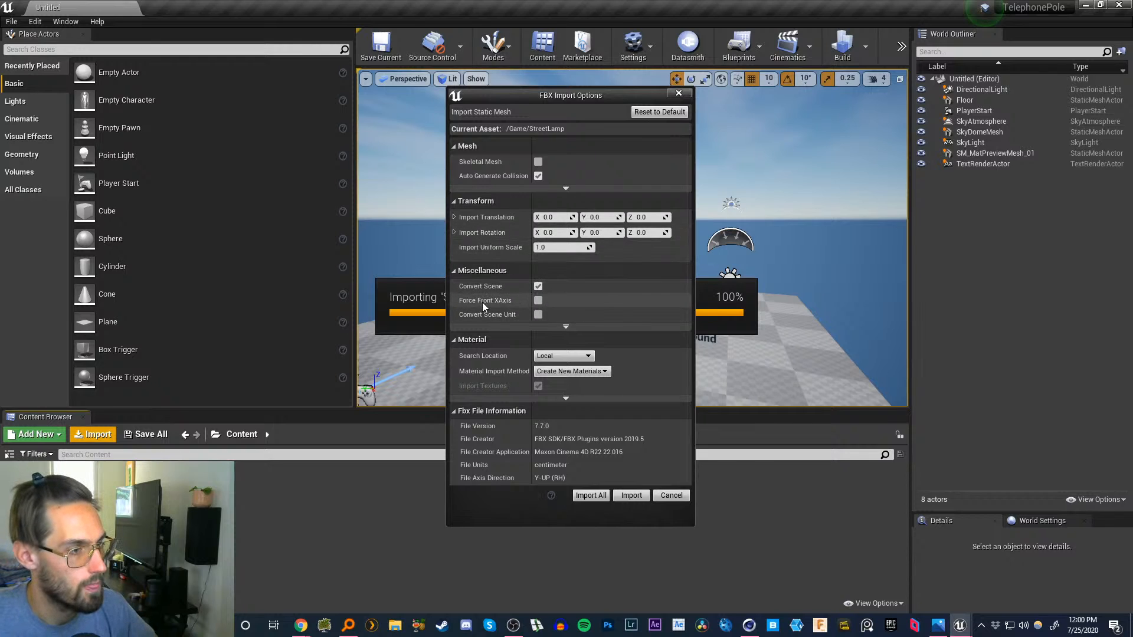
click(556, 357)
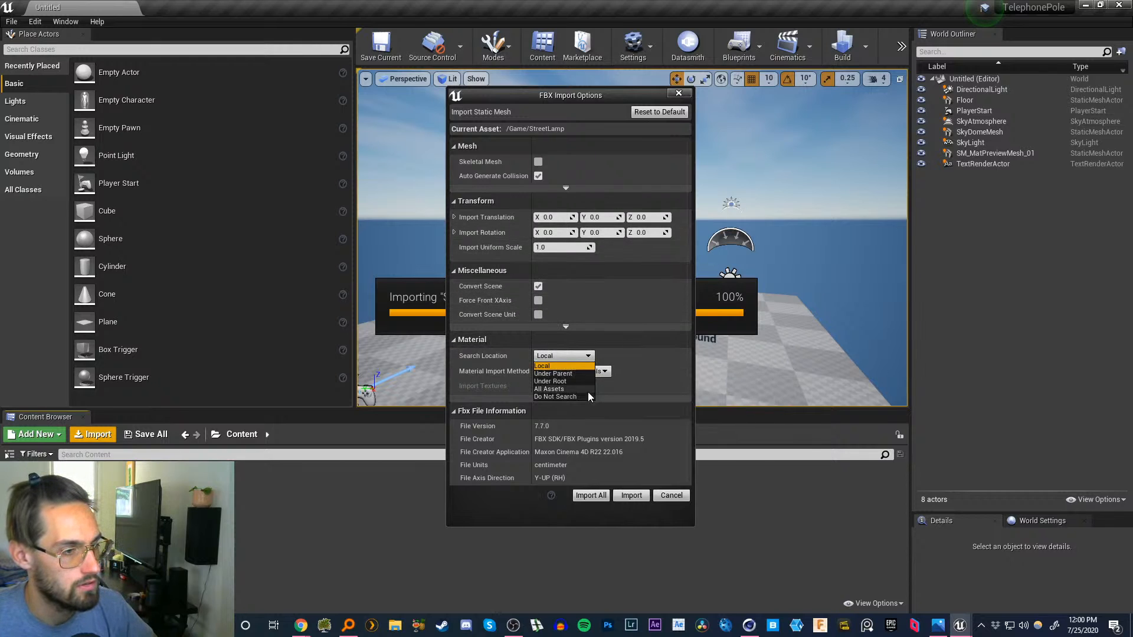
click(626, 389)
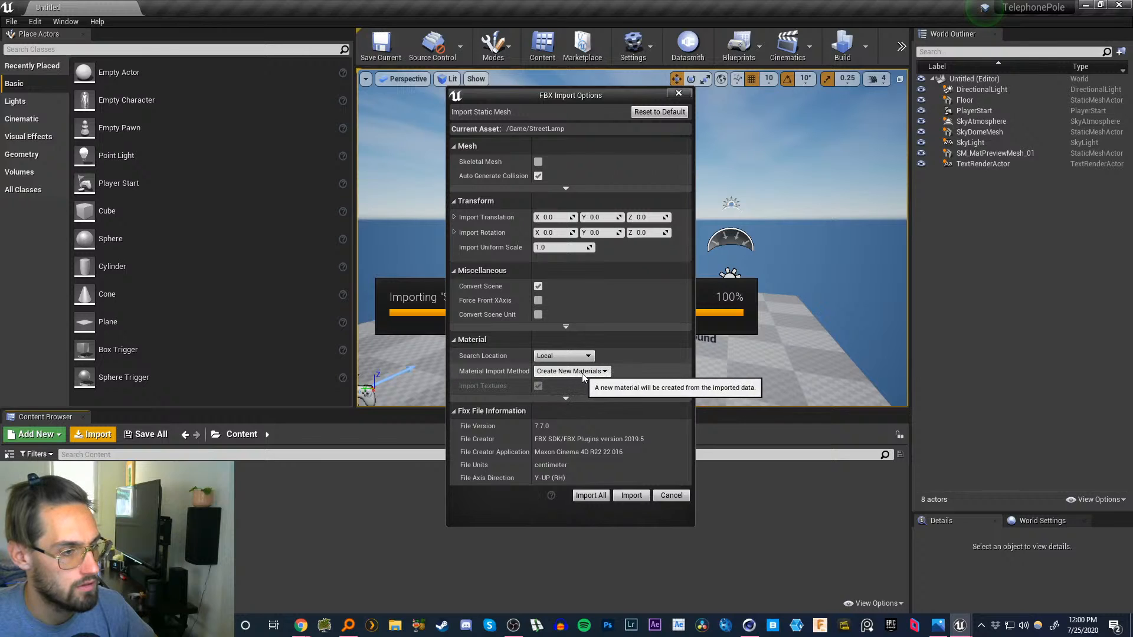
click(563, 371)
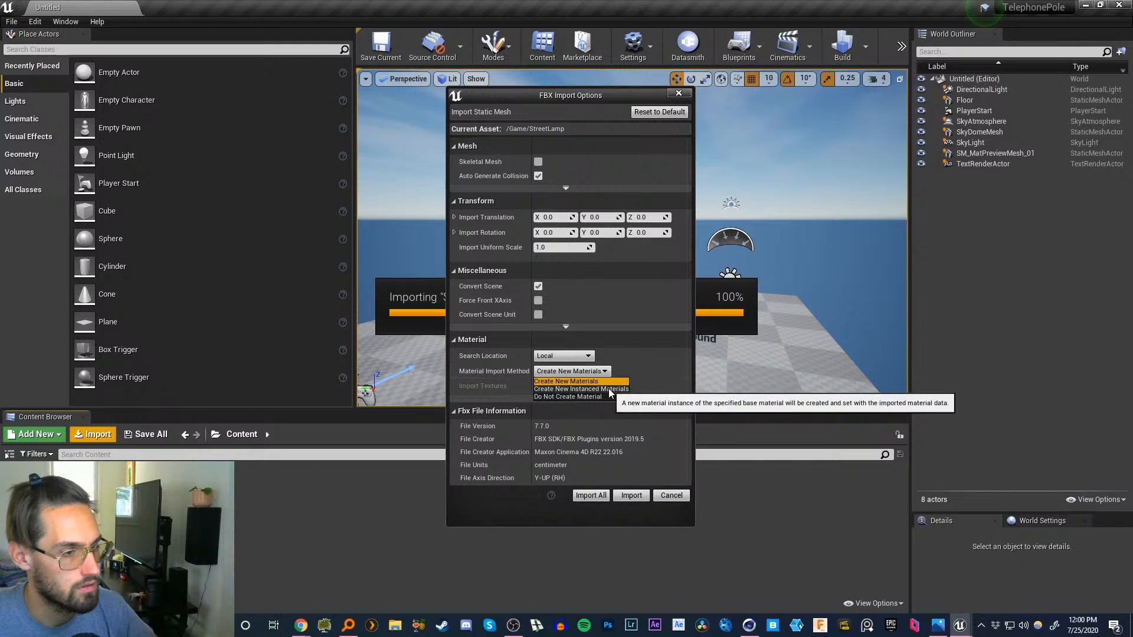
click(612, 389)
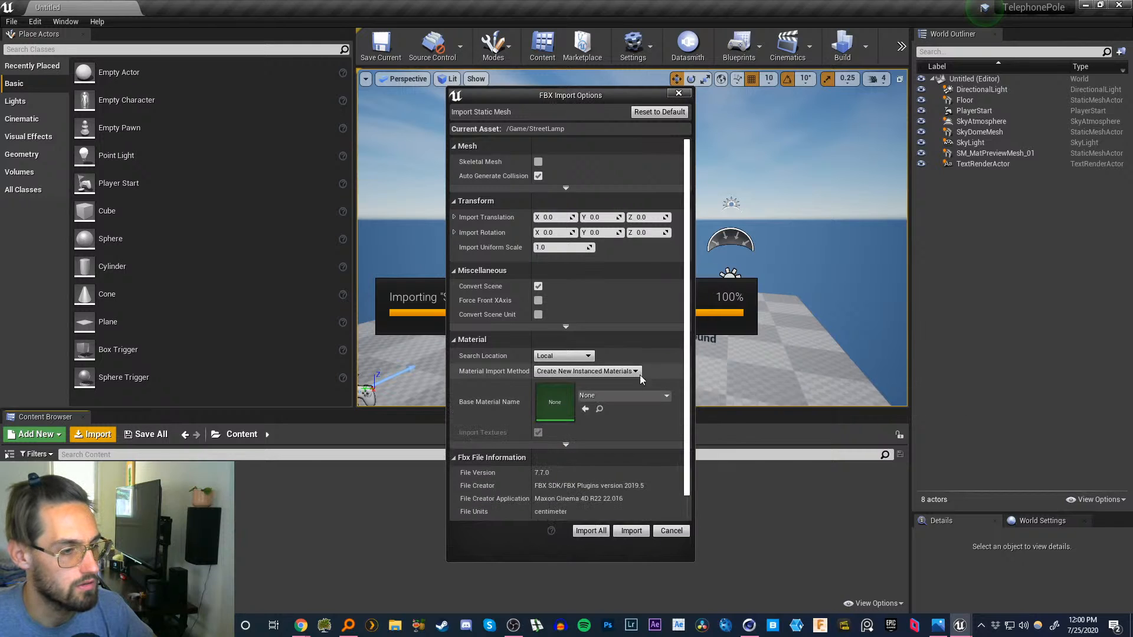
scroll(687, 393, down, 1)
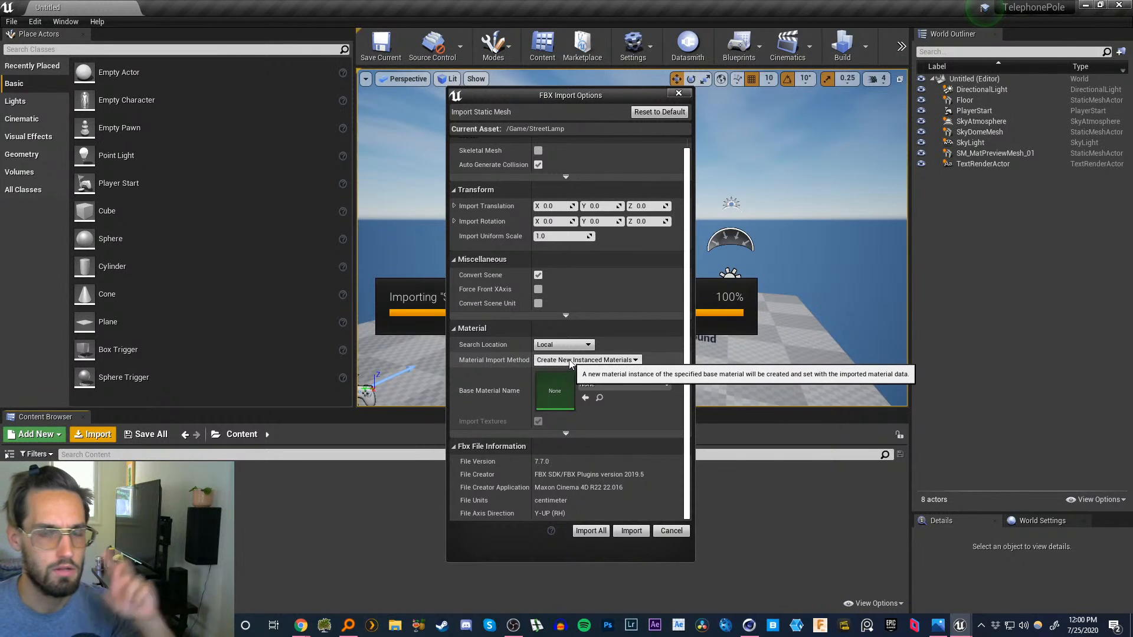
click(591, 531)
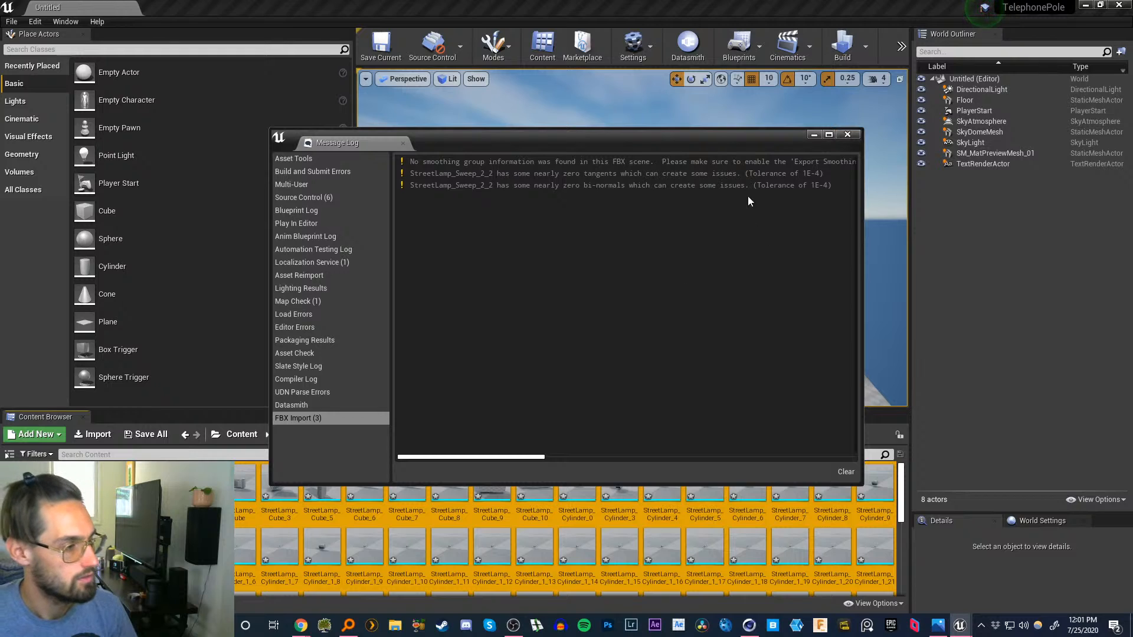
click(847, 135)
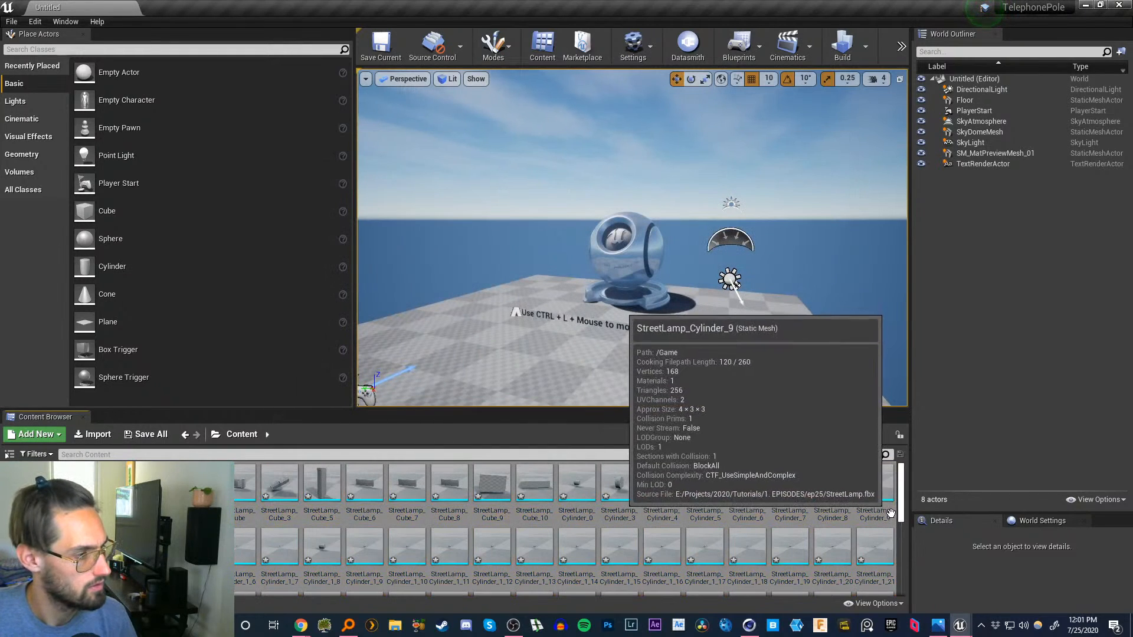
- Select all imported StreetLamp meshes in the Content folder and place them together on the level's floor
key(ctrl+a)
drag(901, 498, 903, 574)
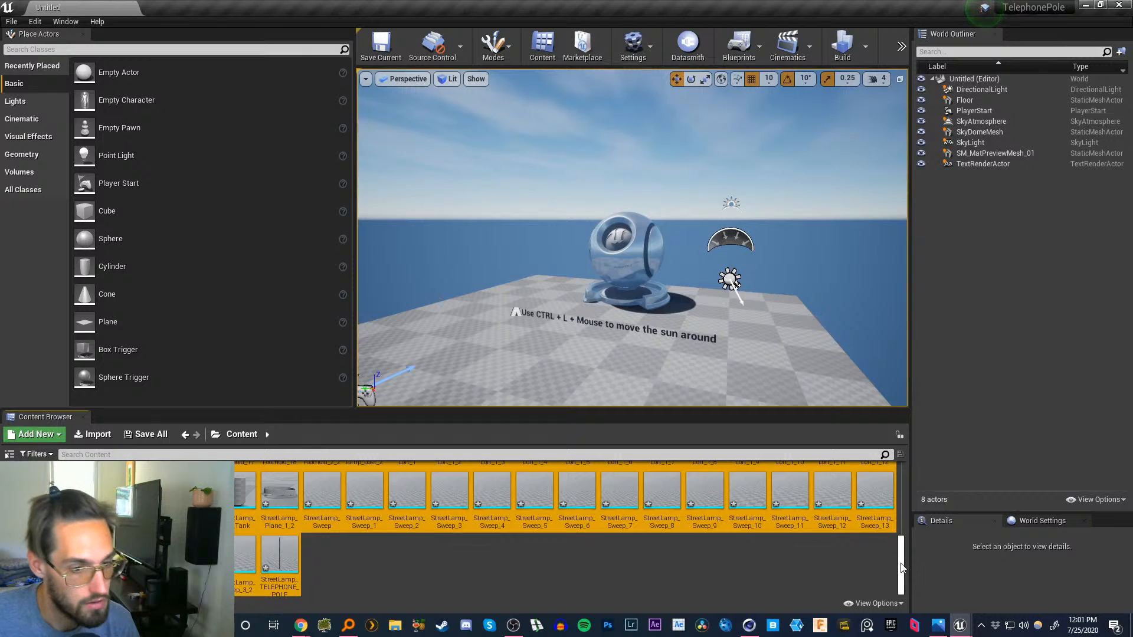
drag(901, 566, 909, 477)
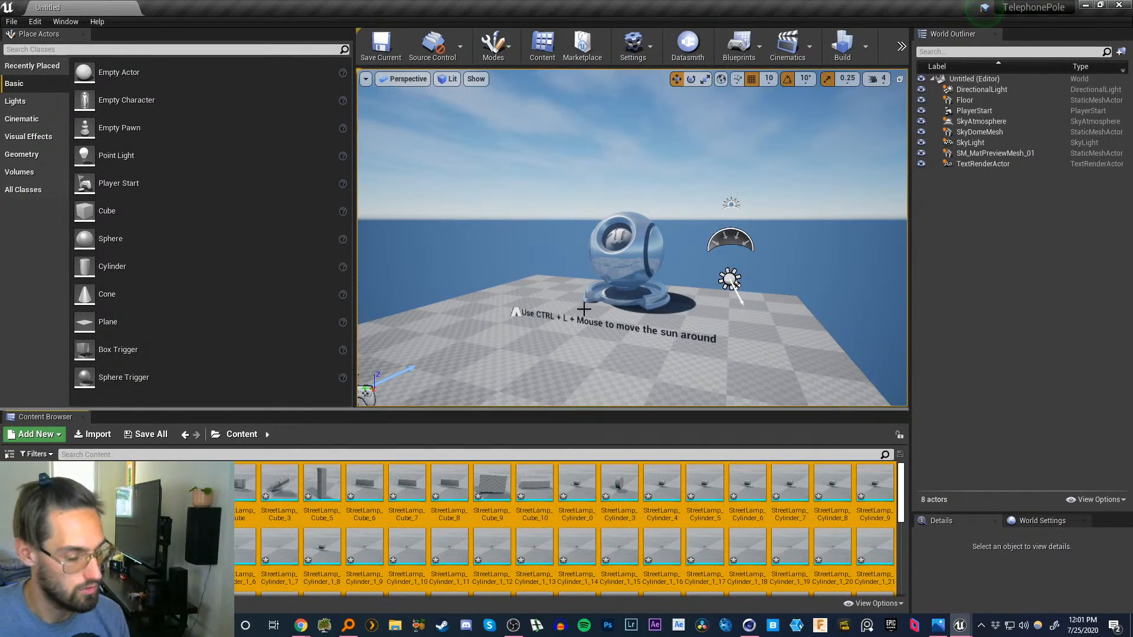
key(s)
mouse_move(628, 355)
right_down()
mouse_move(627, 392)
mouse_move(627, 366)
right_up()
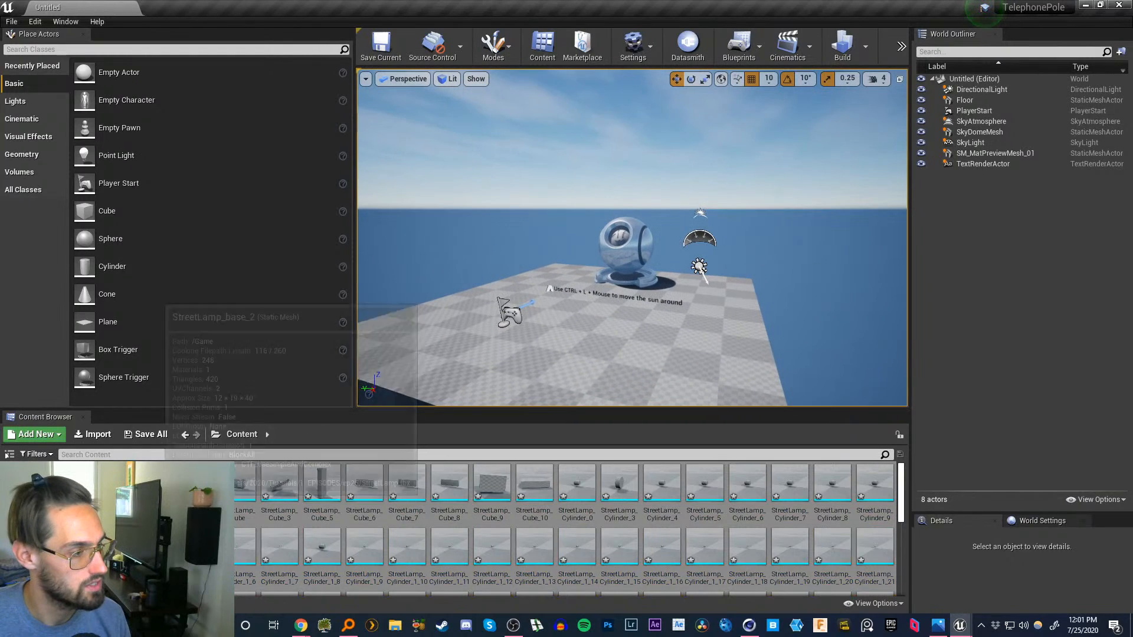
scroll(901, 496, down, 5)
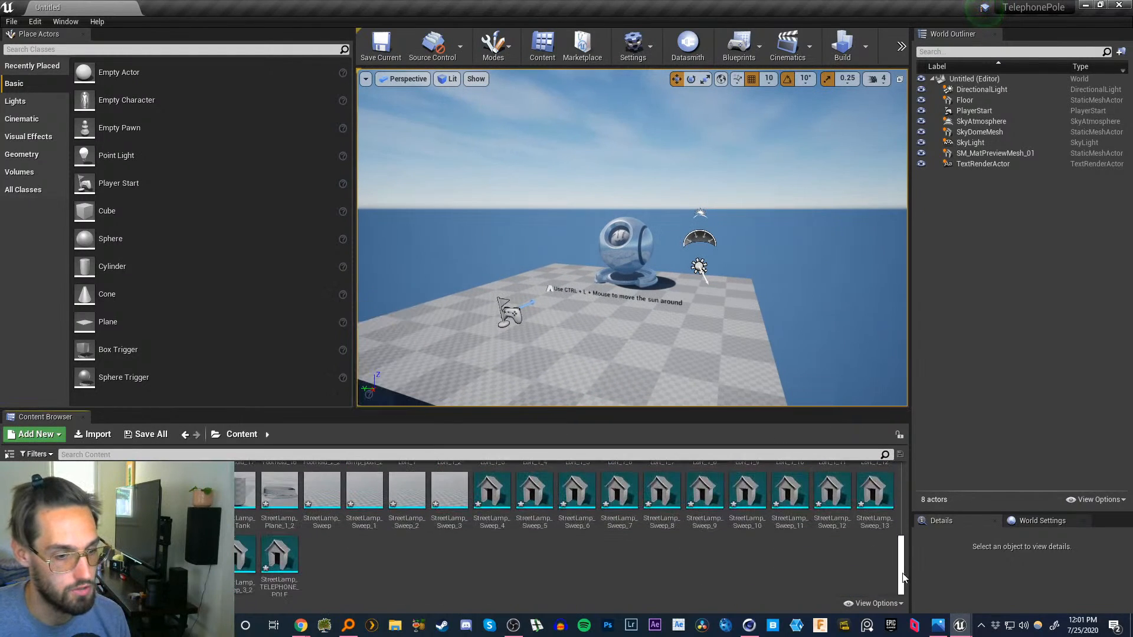
shift+click(280, 558)
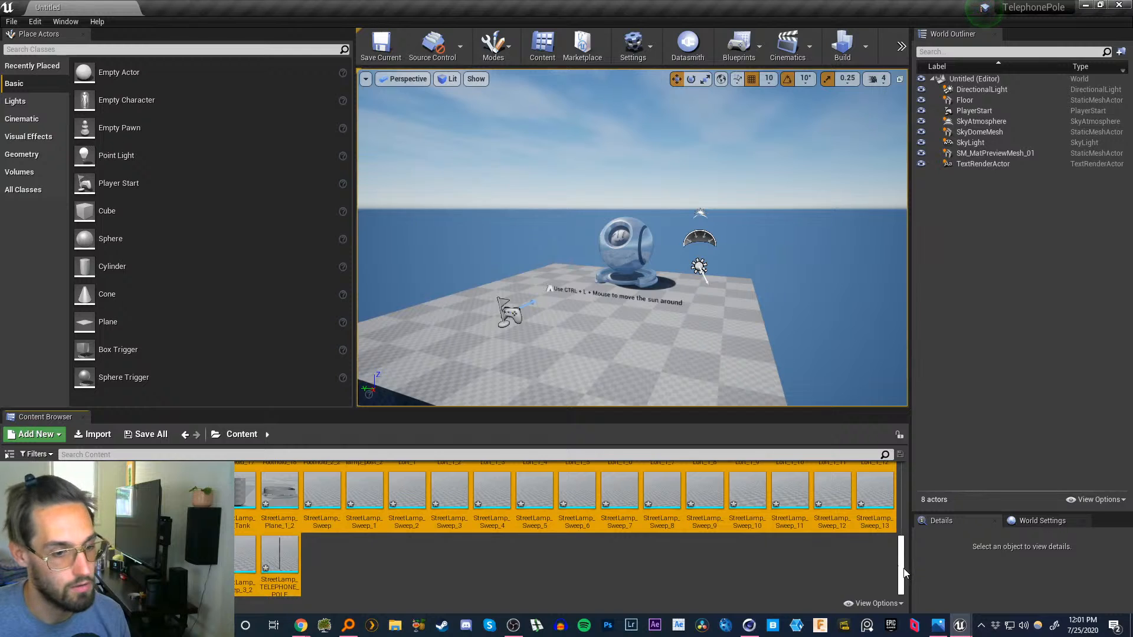
drag(904, 573, 917, 460)
drag(244, 485, 524, 331)
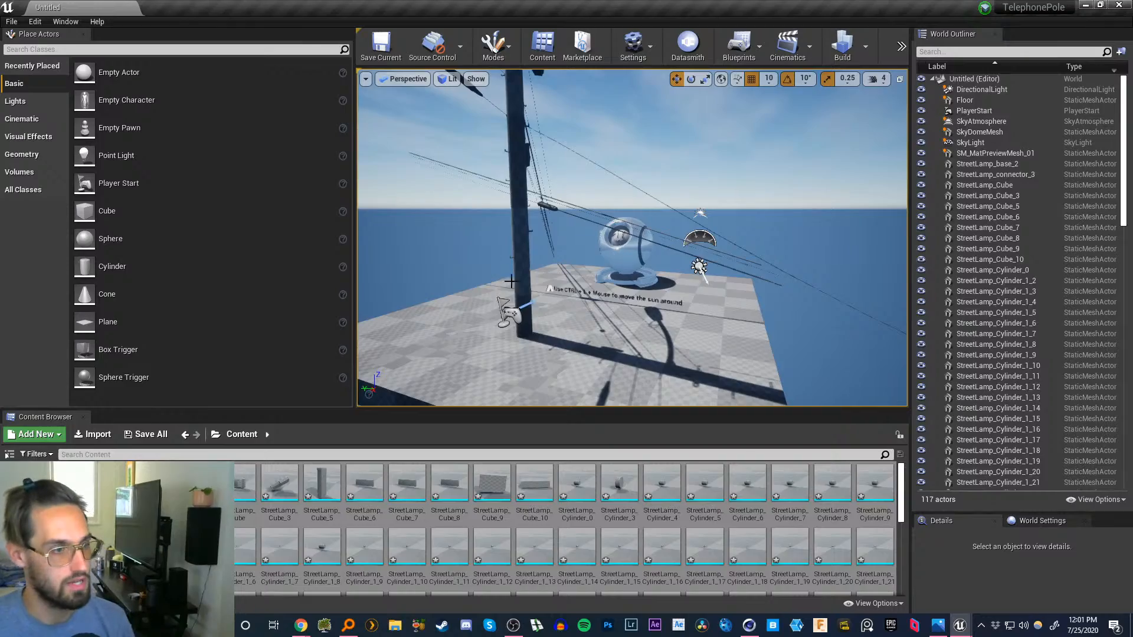
right_drag(556, 295, 387, 266)
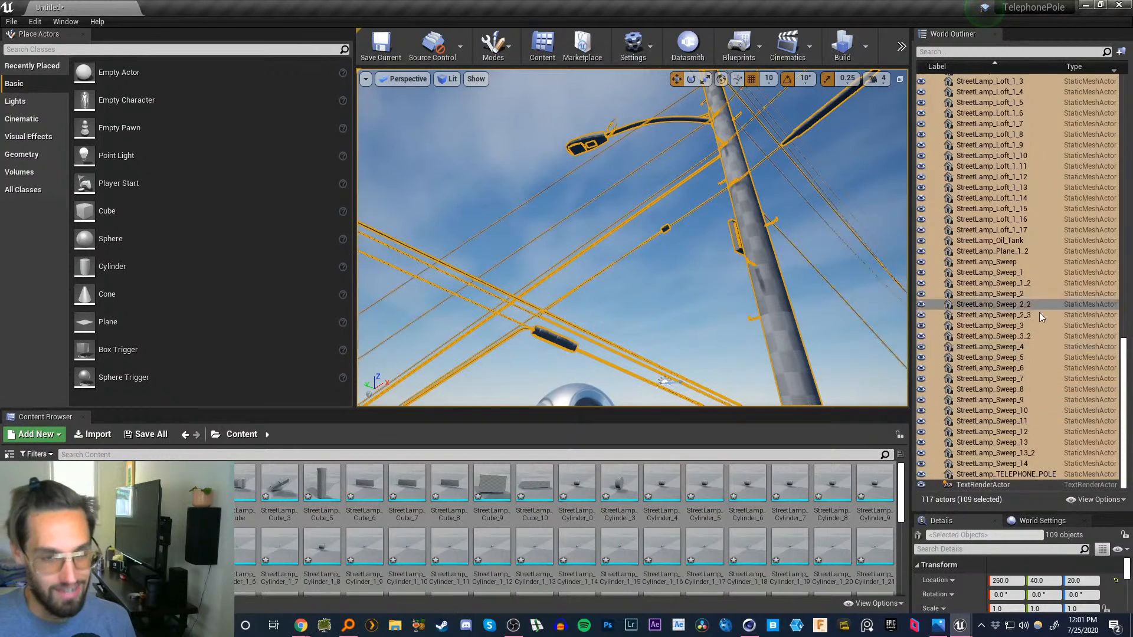
- Try to group all the selected StreetLamp actors in the World Outliner
scroll(1003, 248, up, 15)
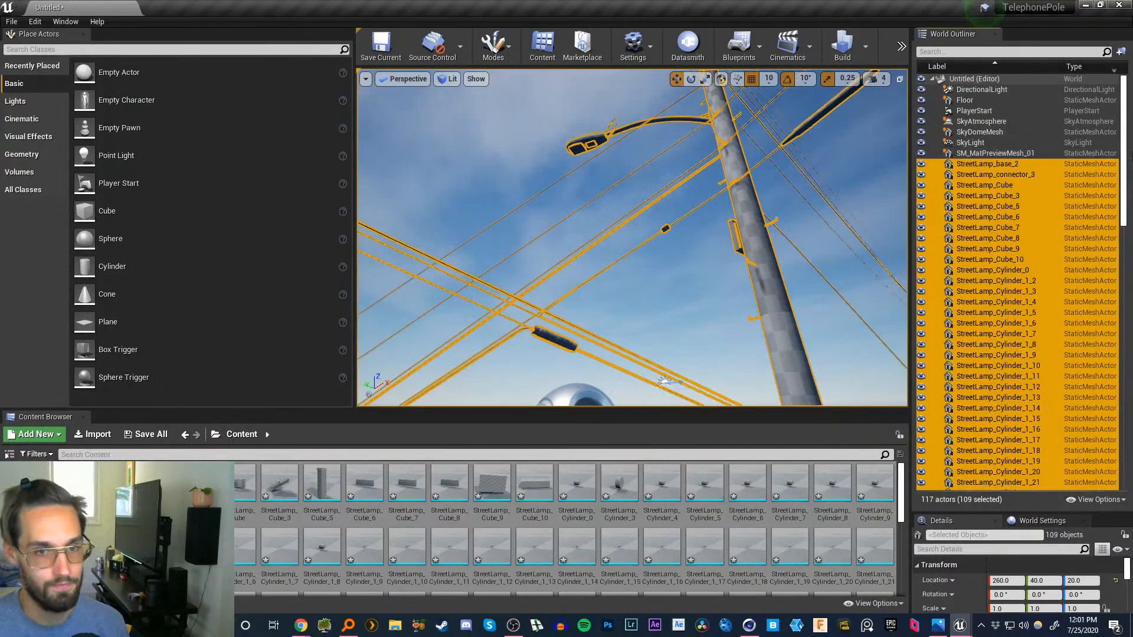
mouse_move(1124, 154)
mouse_down()
mouse_move(1117, 434)
mouse_move(1128, 148)
mouse_up()
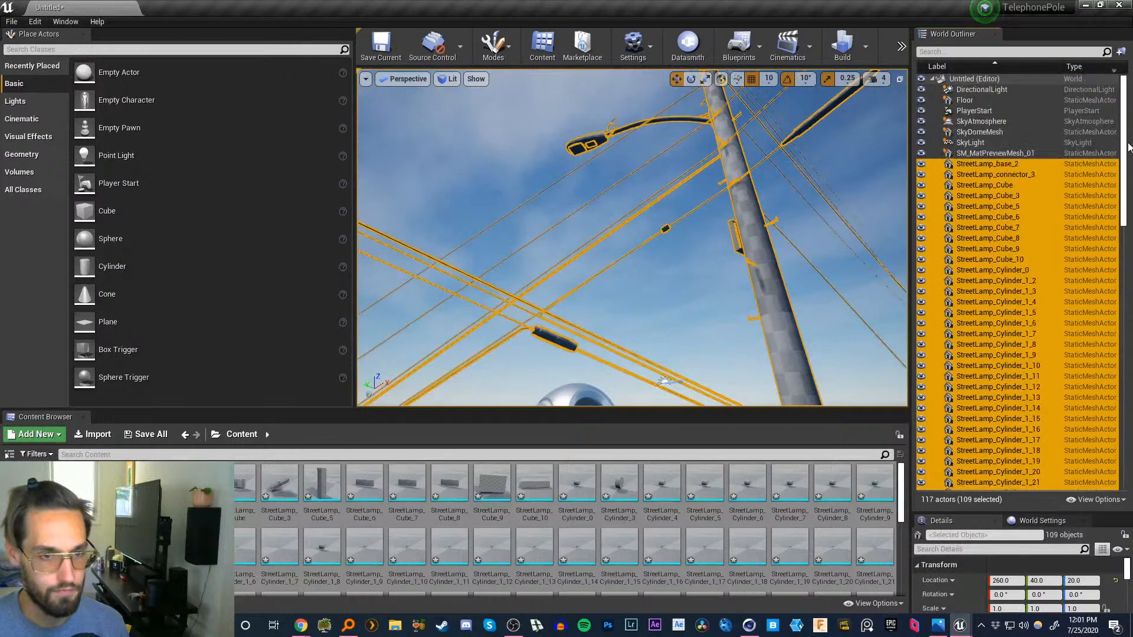
right_click(986, 238)
mouse_move(1018, 535)
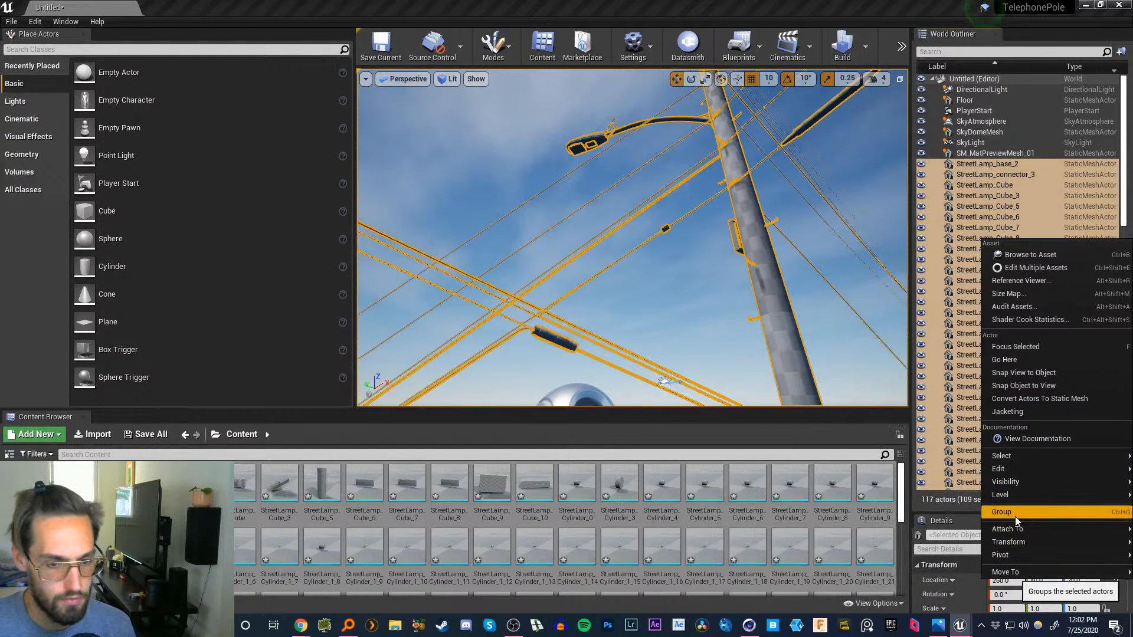
click(1016, 515)
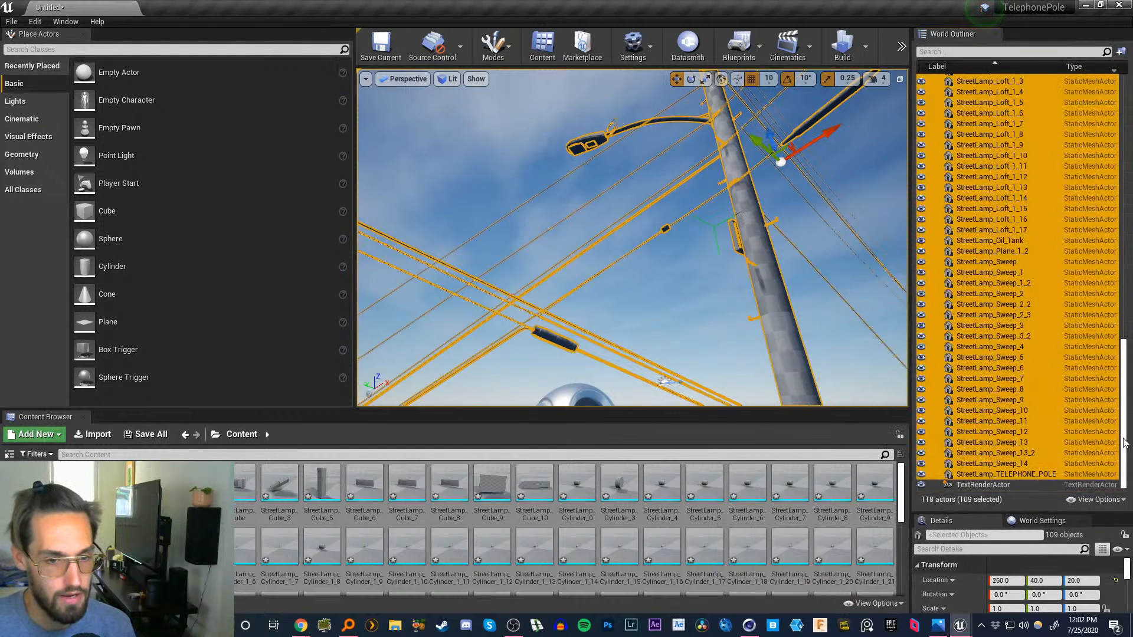
drag(1124, 442, 1124, 190)
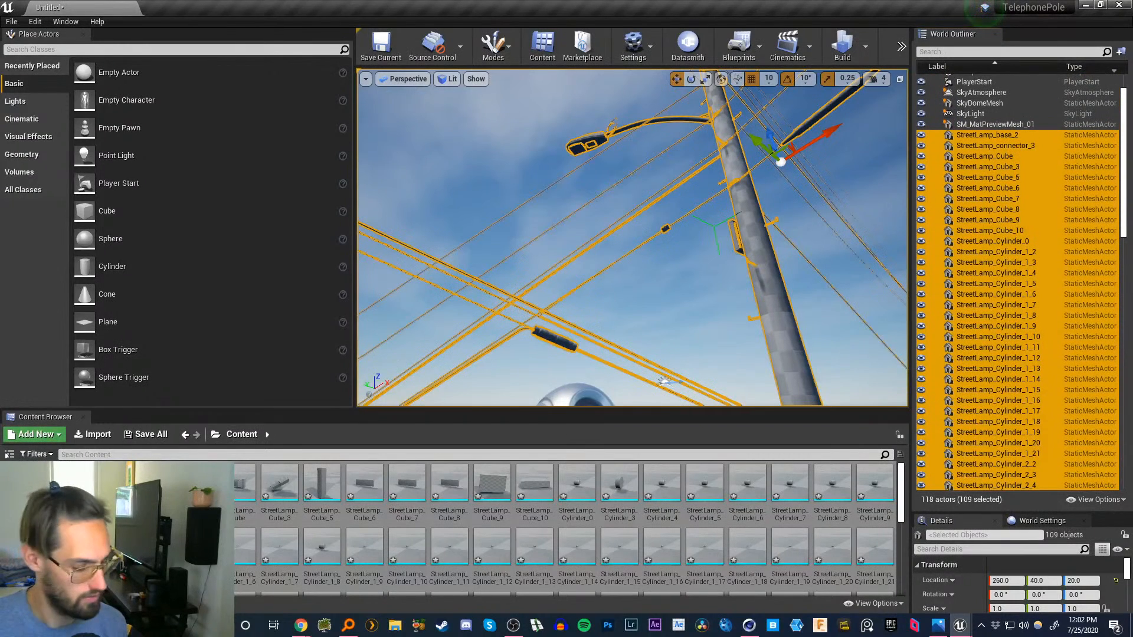
right_click(1000, 292)
mouse_move(886, 571)
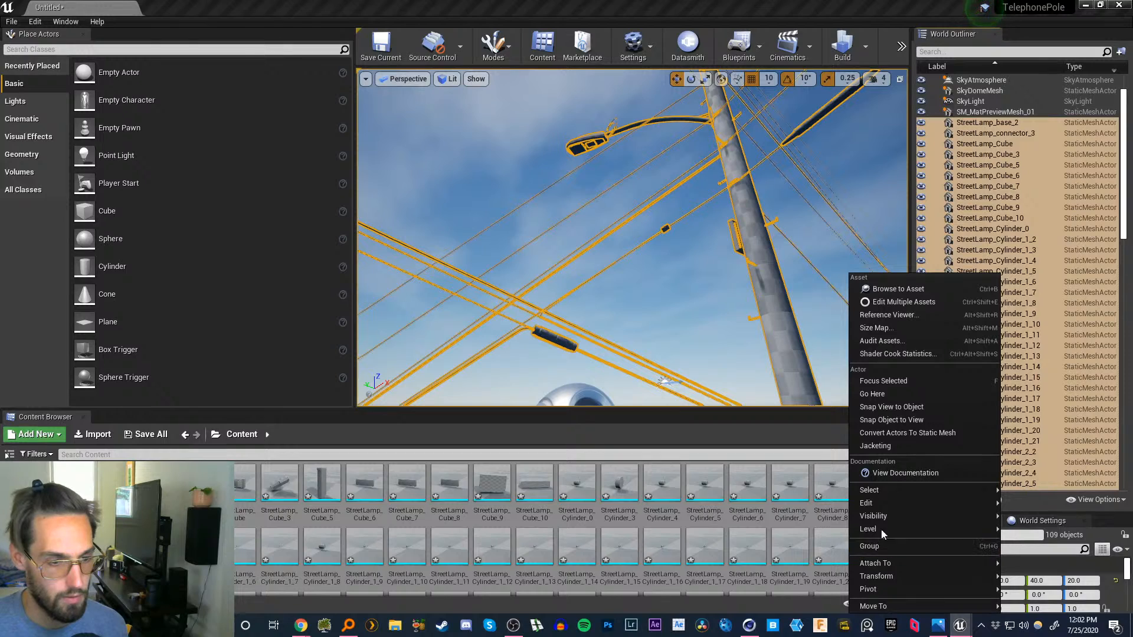
mouse_move(877, 503)
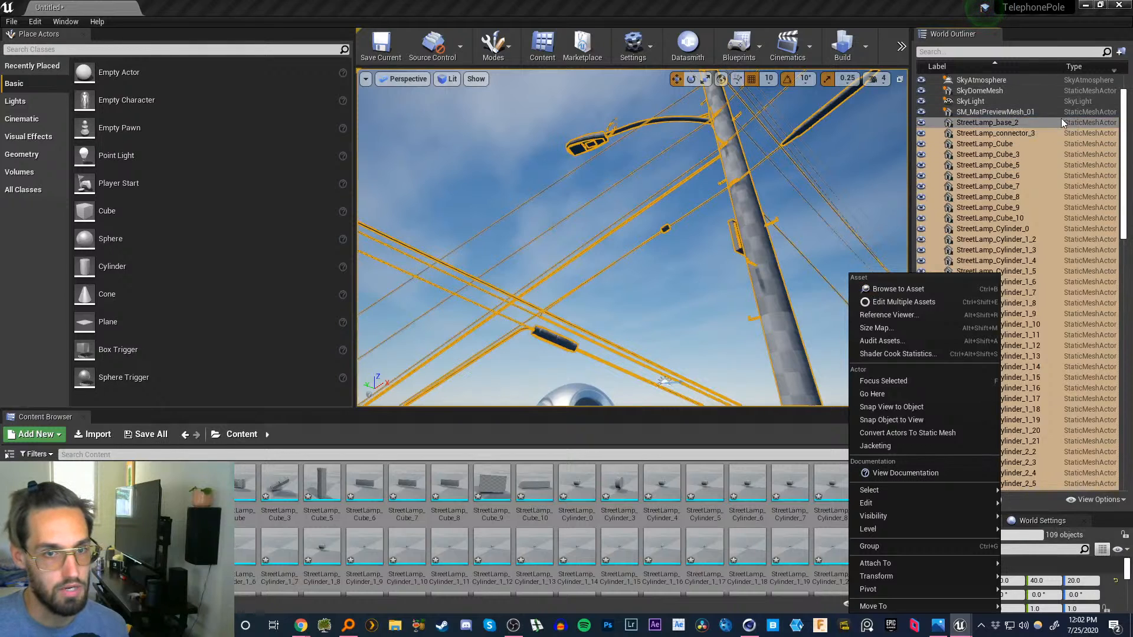
click(1039, 500)
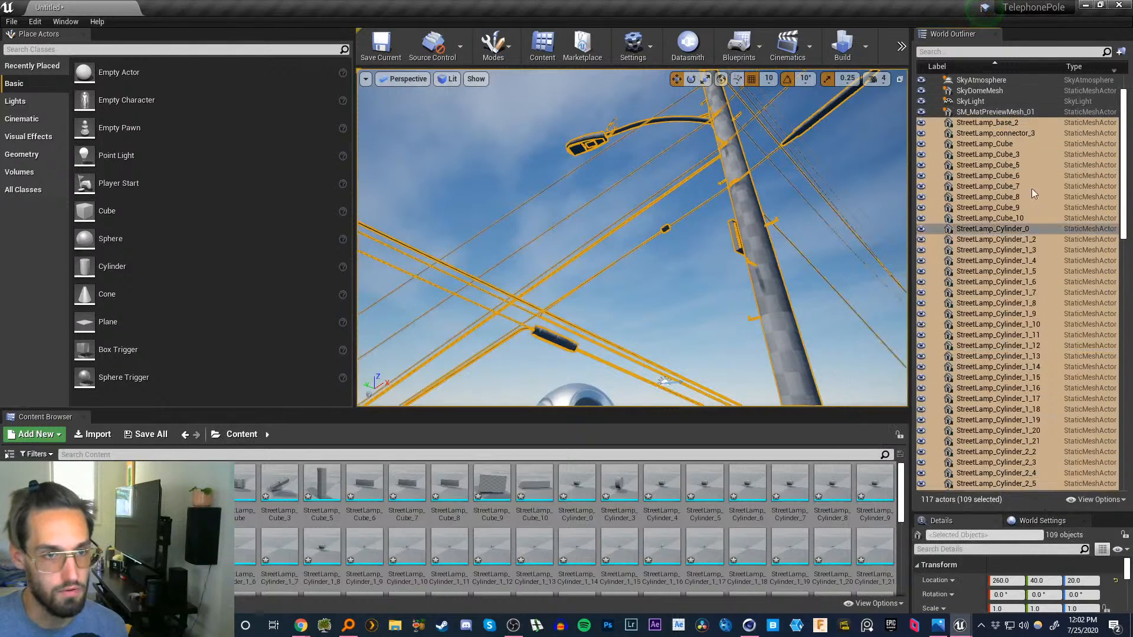
- Create a new folder in the World Outliner while SkyDomeMesh is selected, and expand the level's actor list
right_click(977, 105)
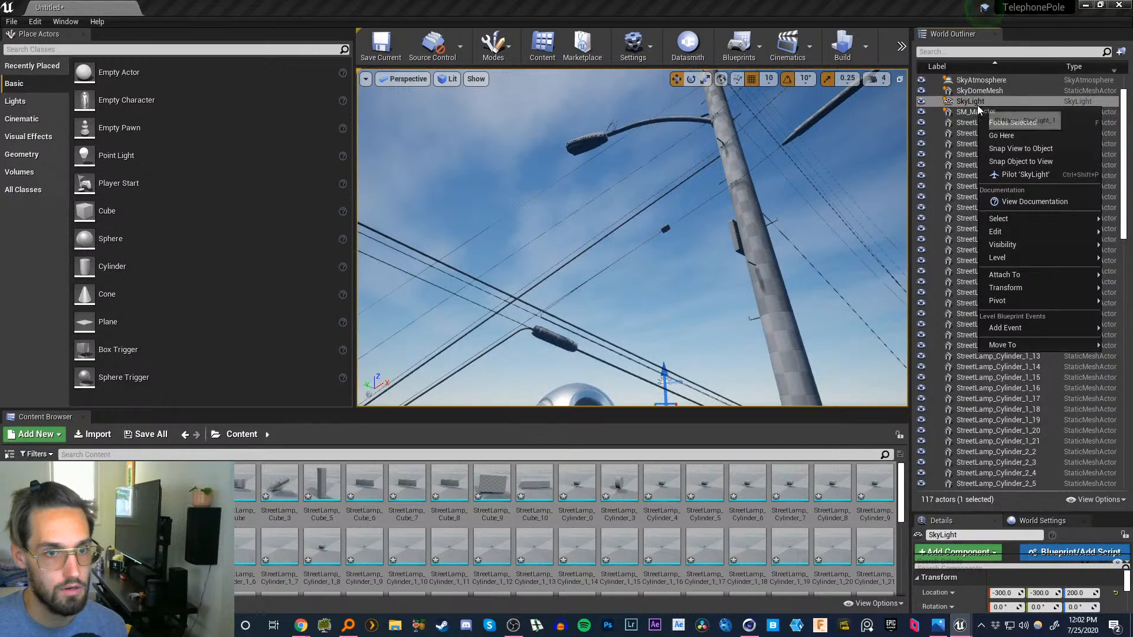
right_click(933, 94)
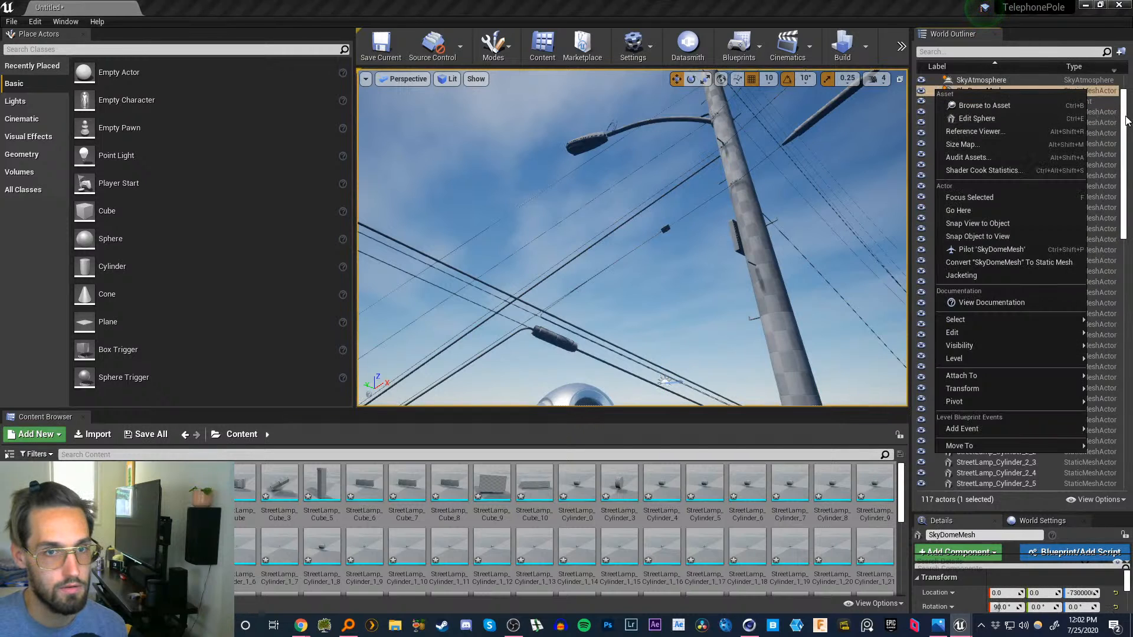
drag(1125, 116, 1058, 61)
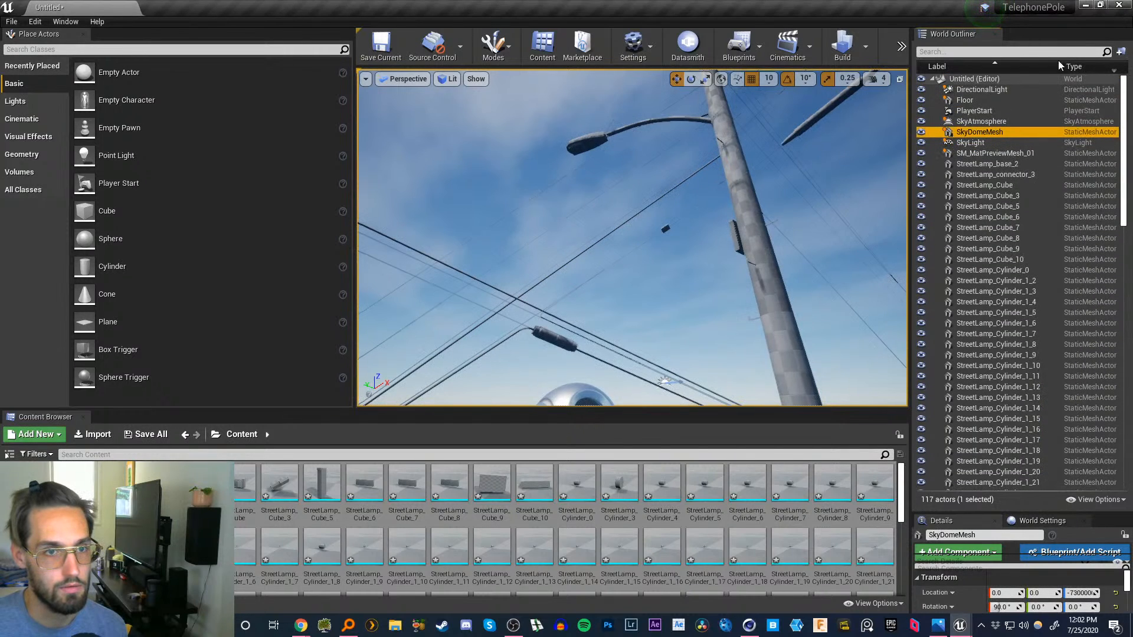
click(932, 79)
right_click(982, 138)
click(1032, 144)
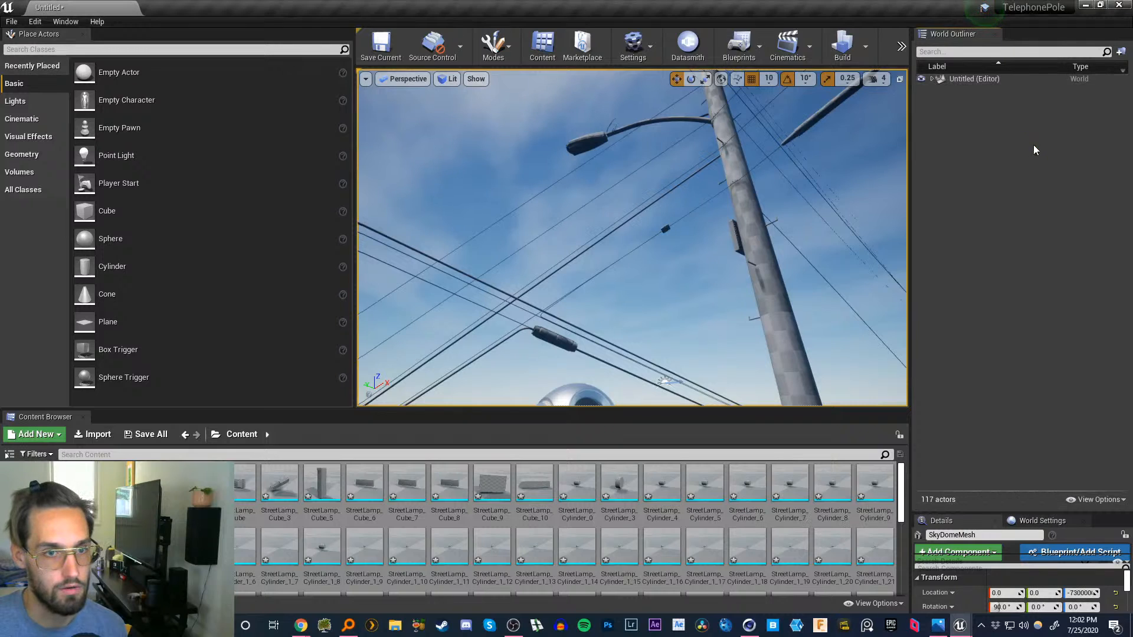
click(932, 80)
click(969, 90)
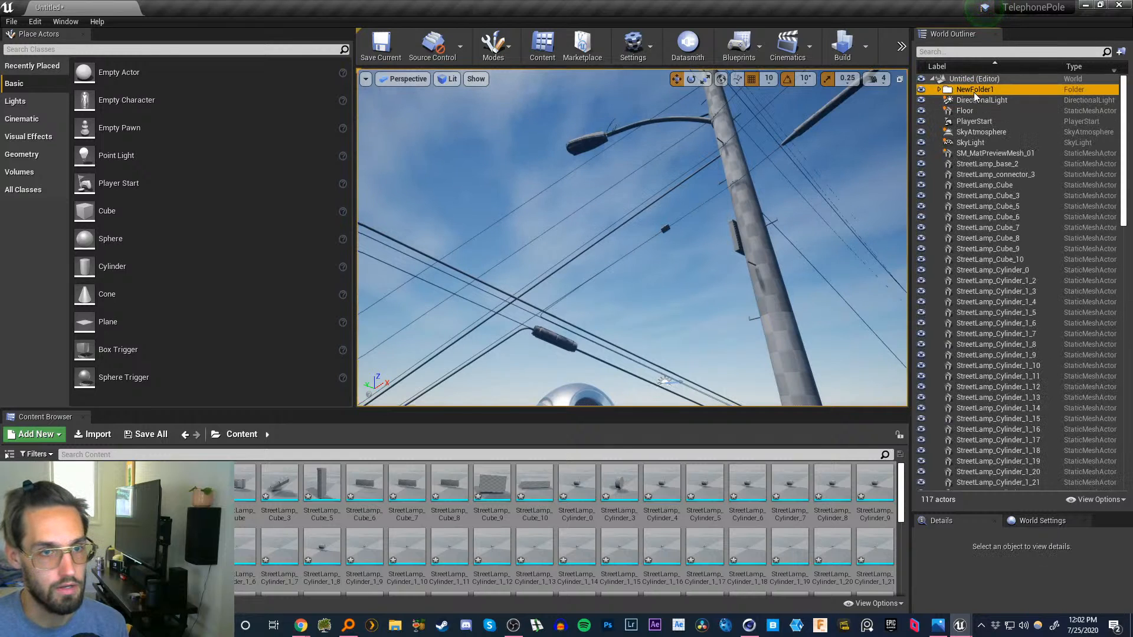
- Rename the new folder in the World Outliner to streetlamp geo
click(974, 91)
right_click(975, 89)
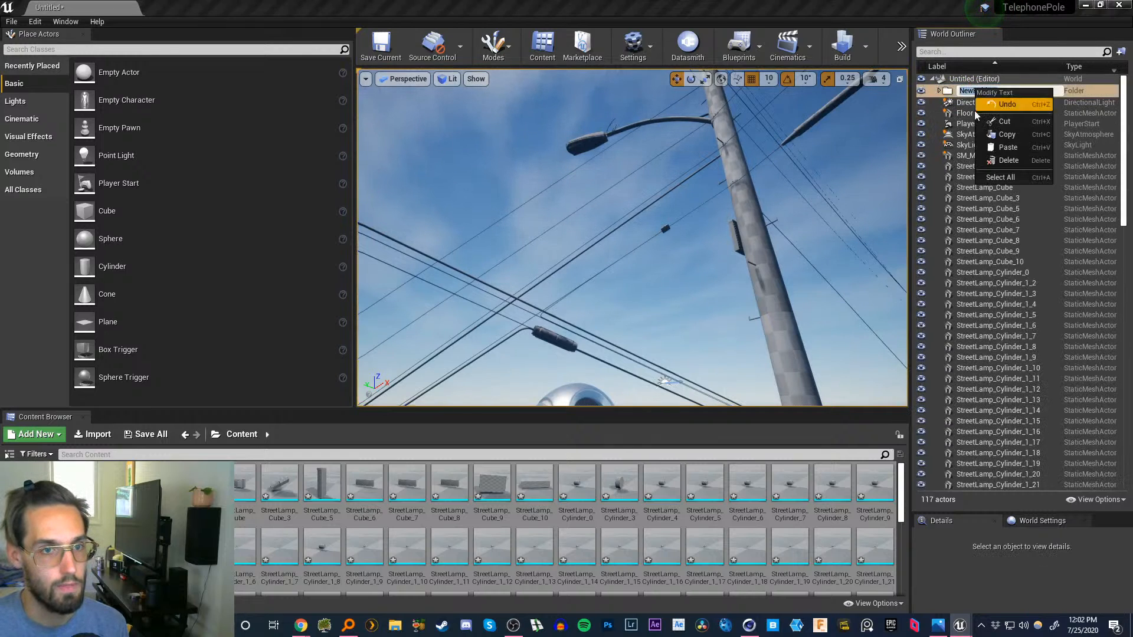
click(962, 92)
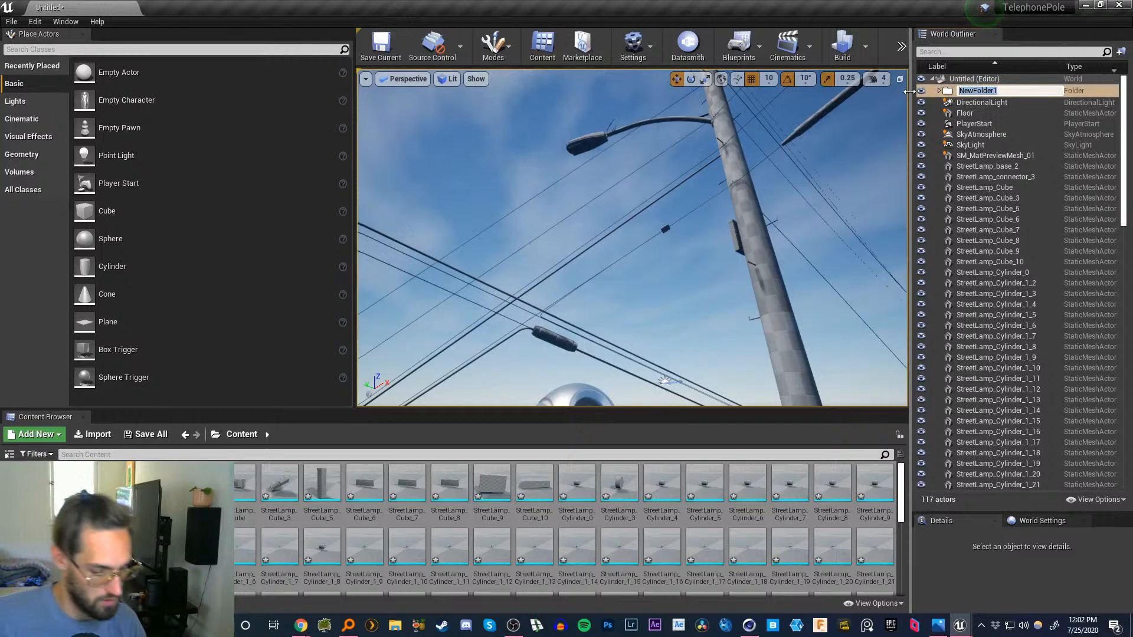
text(lig)
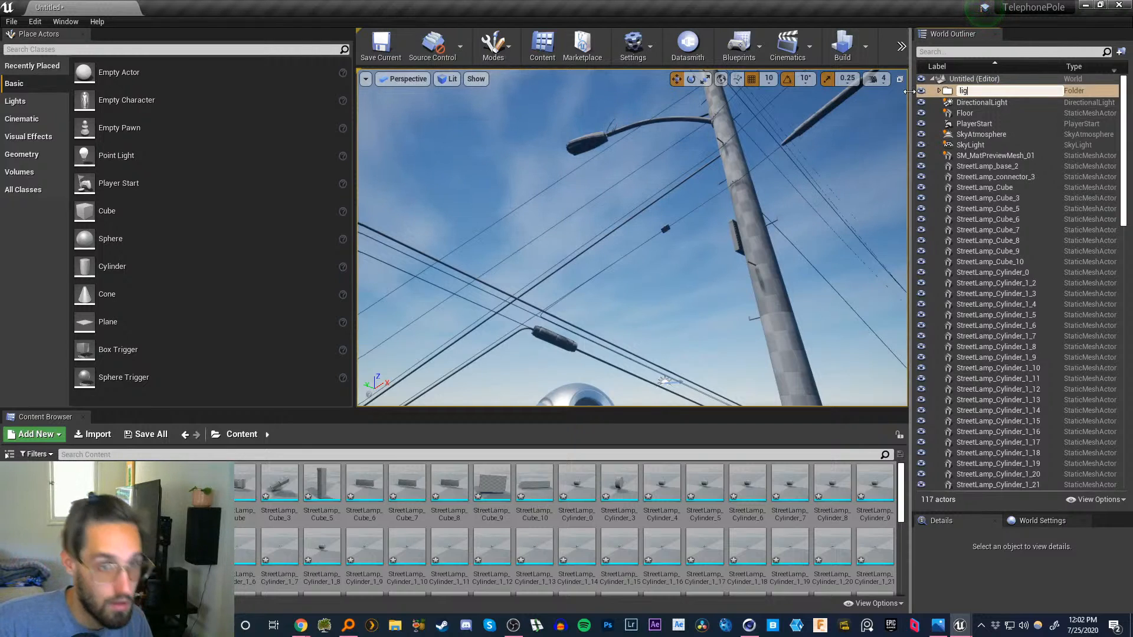
key(BackSpace)
key(BackSpace)
text(amp)
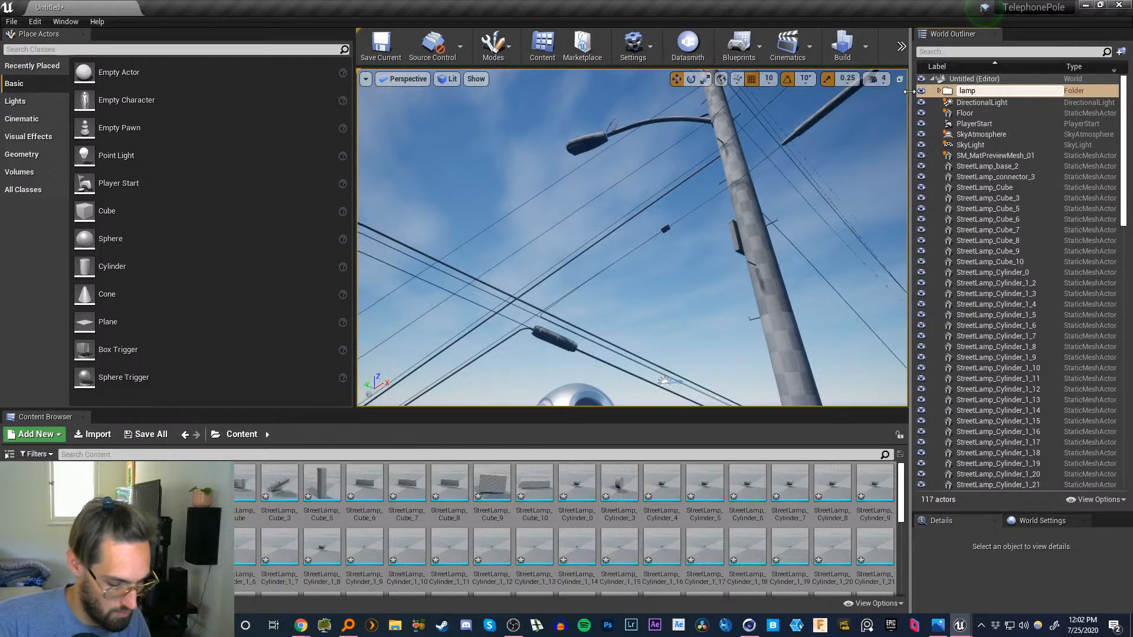
text(post)
key(BackSpace)
key(BackSpace)
key(BackSpace)
key(BackSpace)
key(BackSpace)
key(BackSpace)
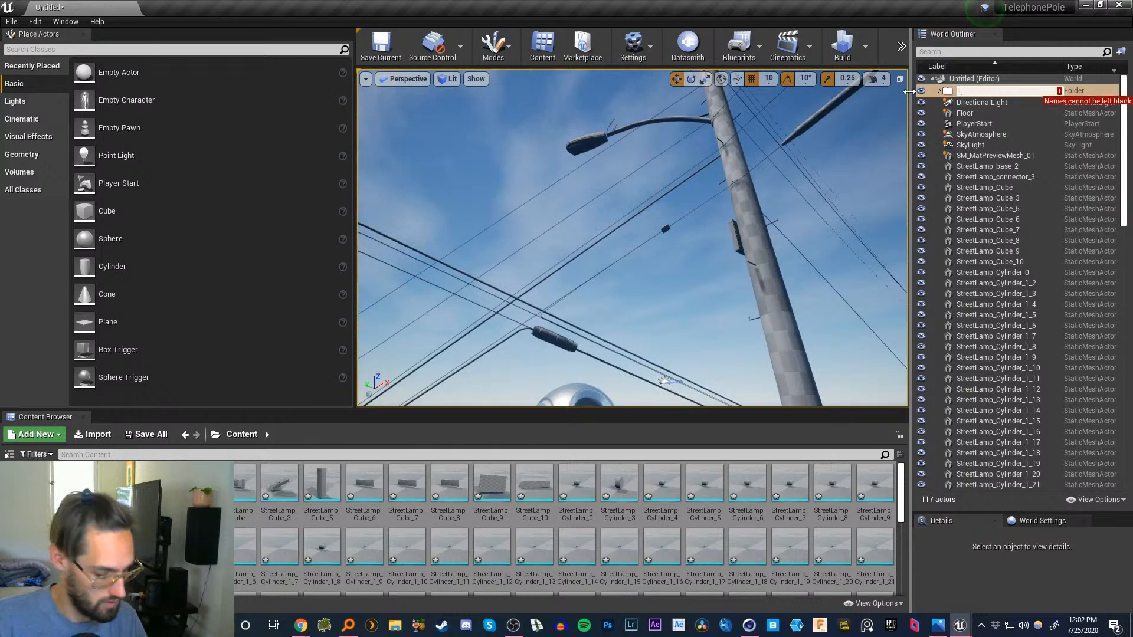
text(streetlamp)
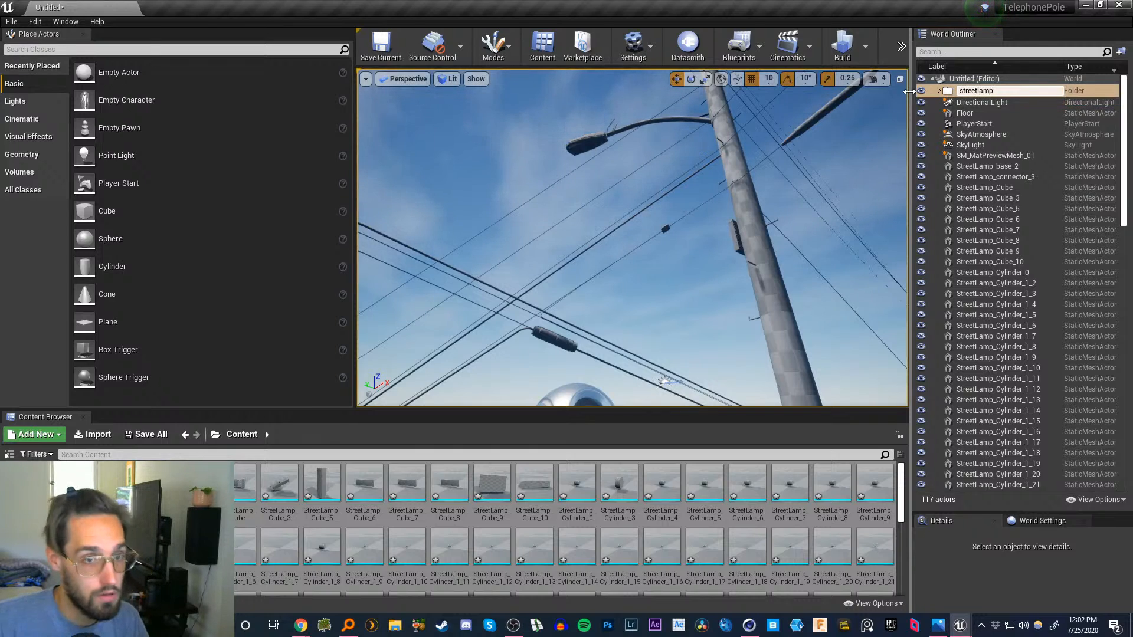
text( geo)
key(Return)
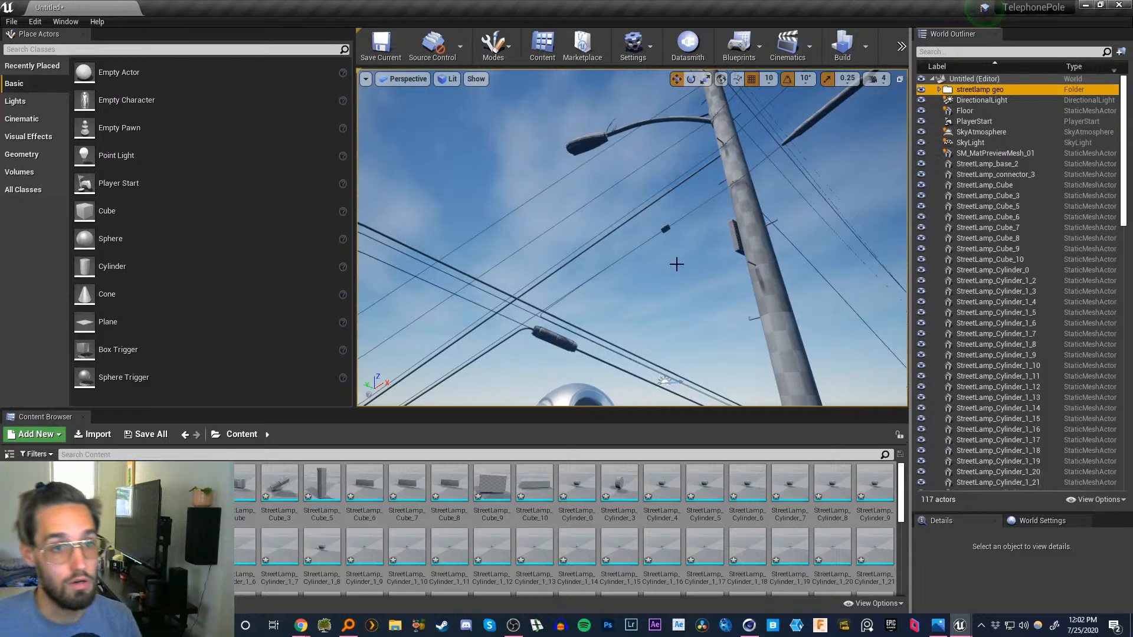
- Select all StreetLamp actors in the World Outliner, from StreetLamp_base_2 to the last one, and move them into the streetlamp geo folder
click(994, 154)
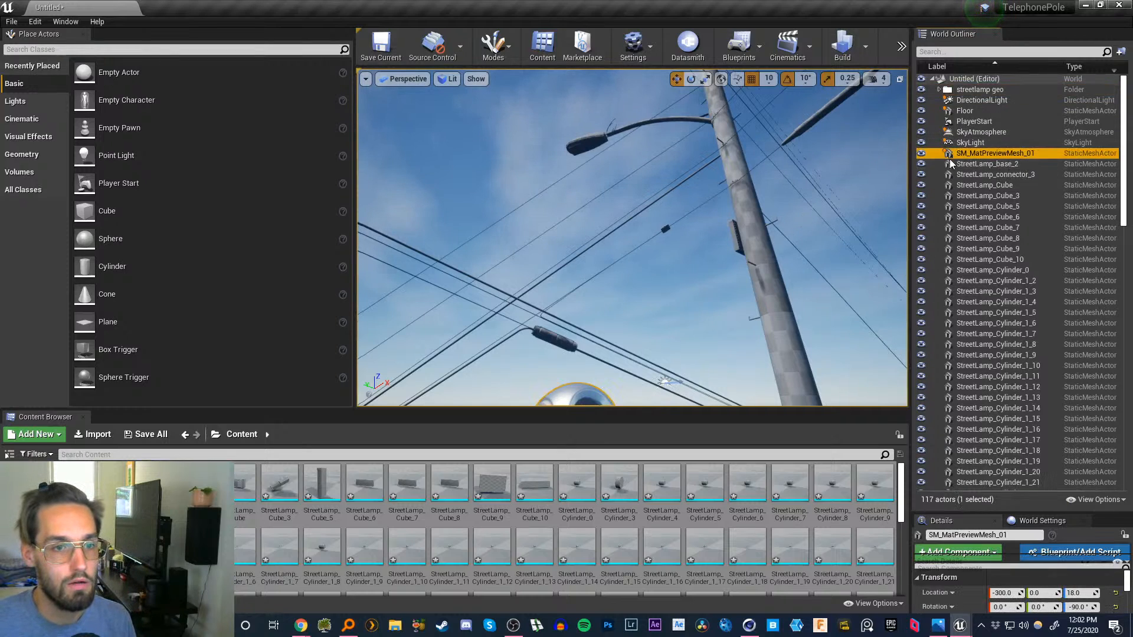
click(980, 164)
scroll(980, 236, down, 20)
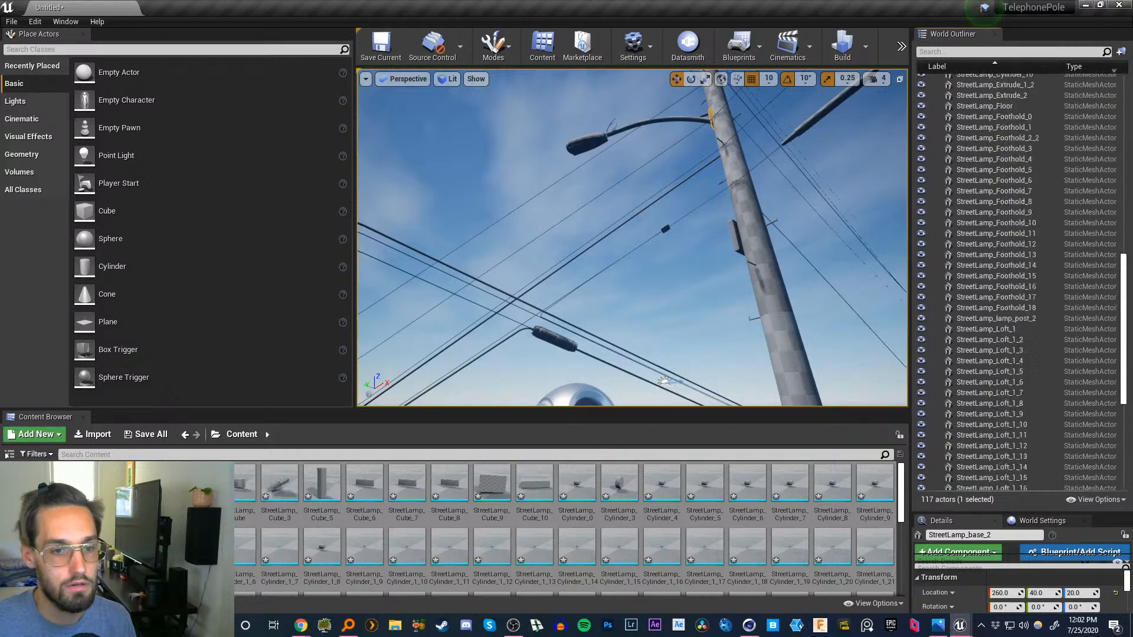
shift+click(1029, 474)
scroll(1088, 236, up, 20)
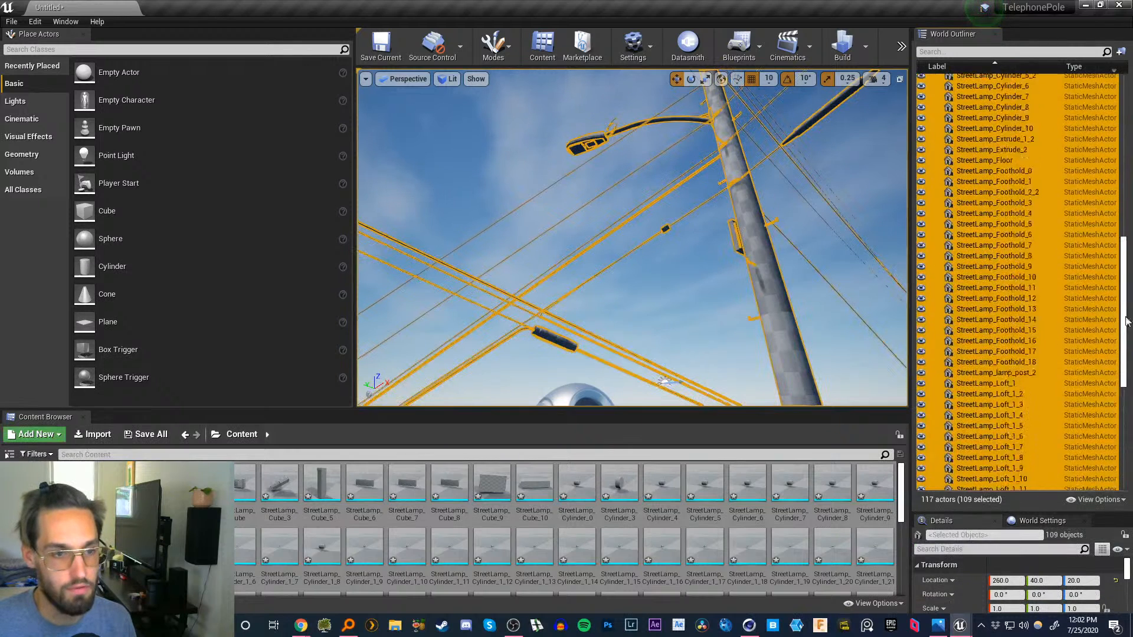
drag(989, 164, 977, 88)
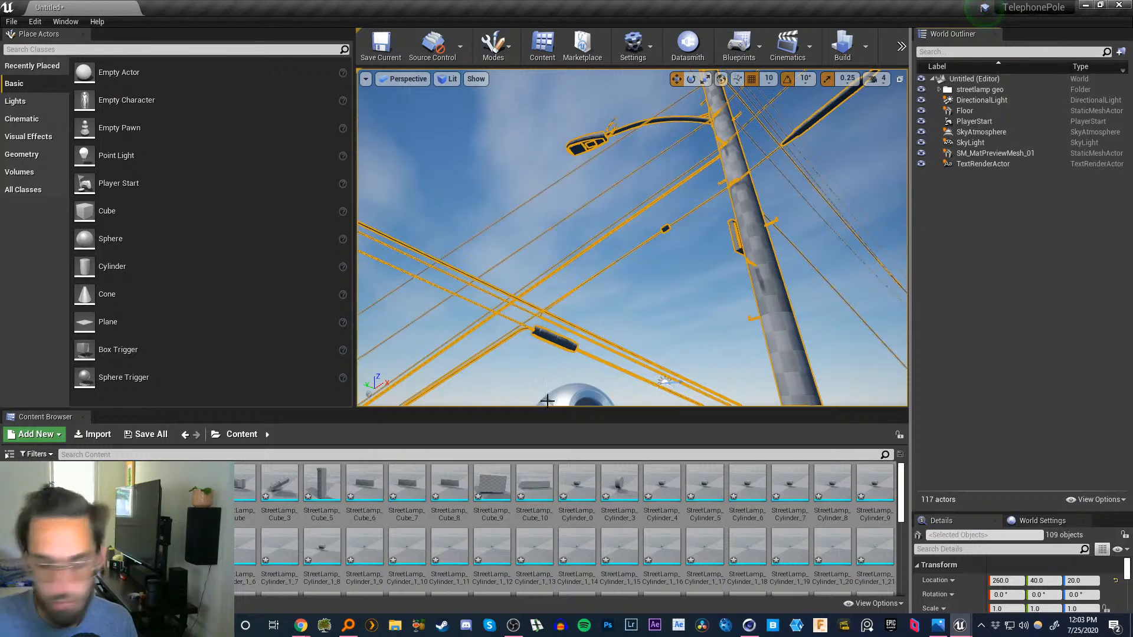
- Switch to Cinema 4D and preview the street lamp scene in the Octane Live Viewer with the resolution unlocked and the Volume object disabled
click(749, 626)
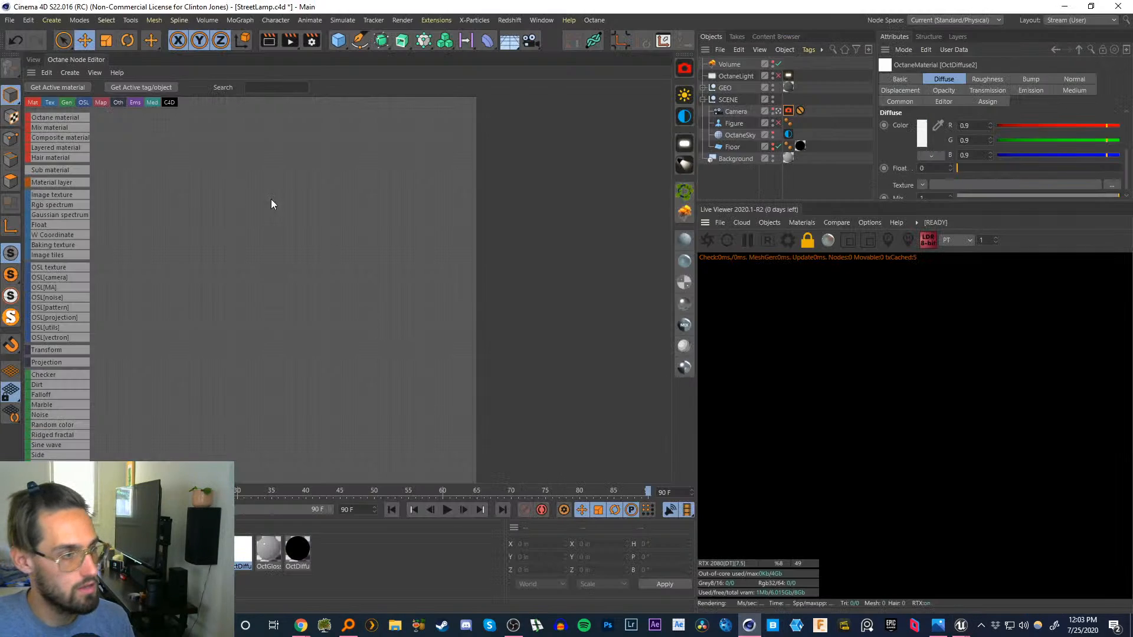
click(37, 60)
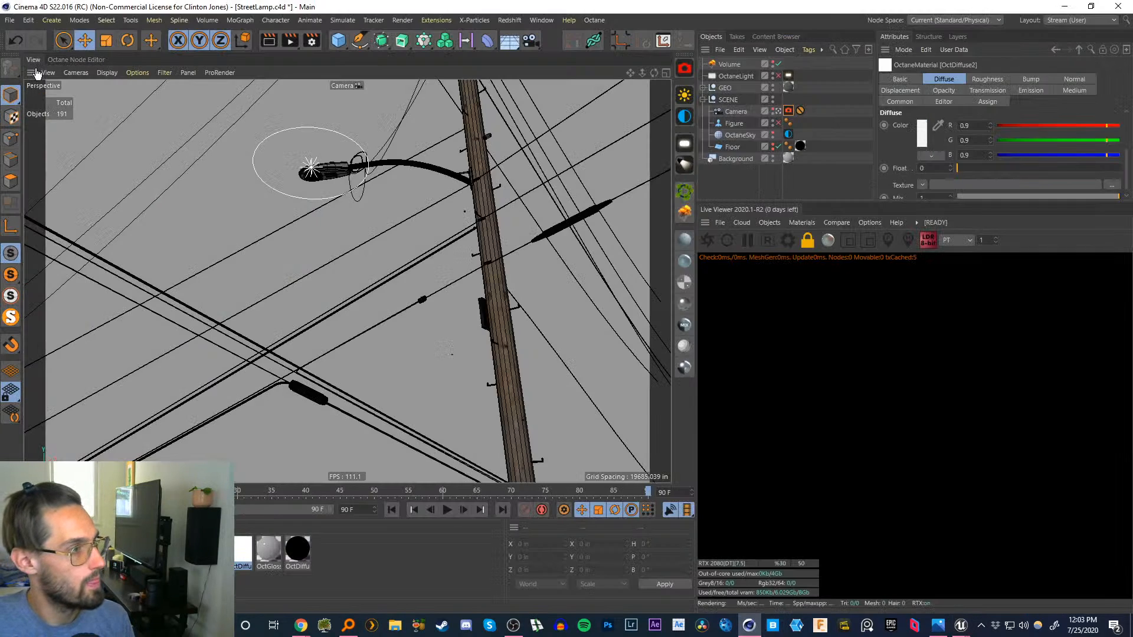
click(703, 242)
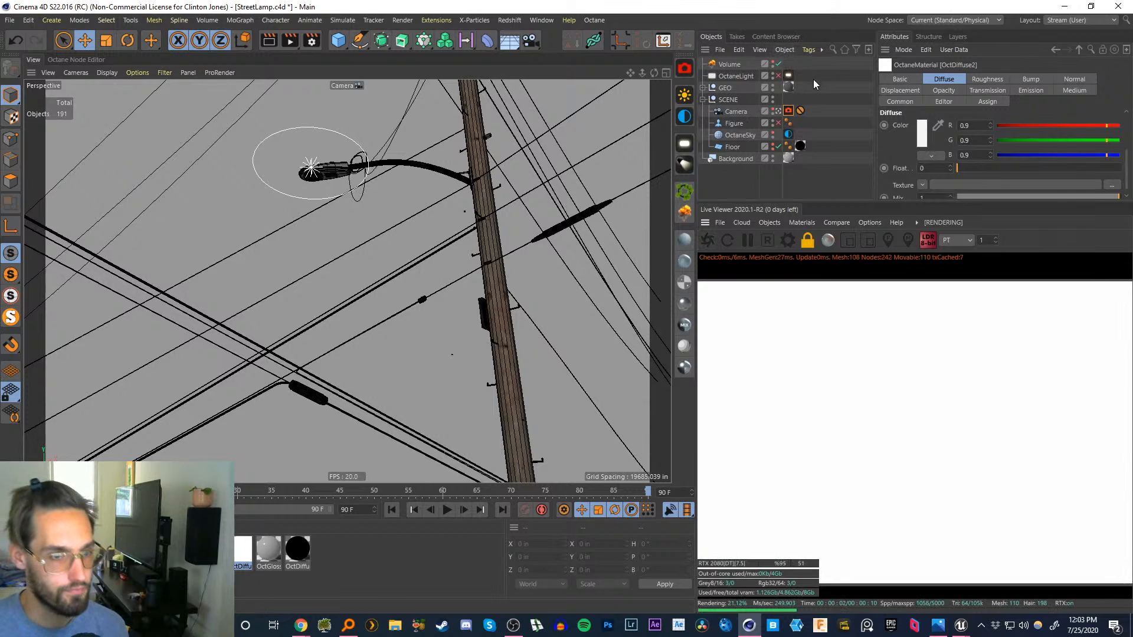
click(809, 244)
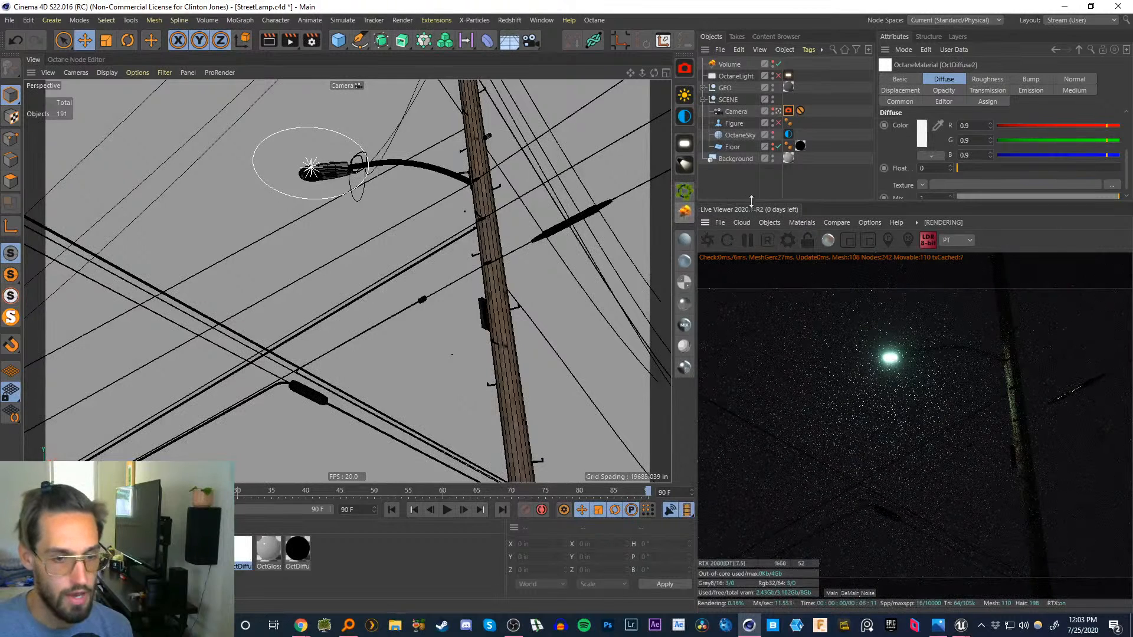
click(778, 64)
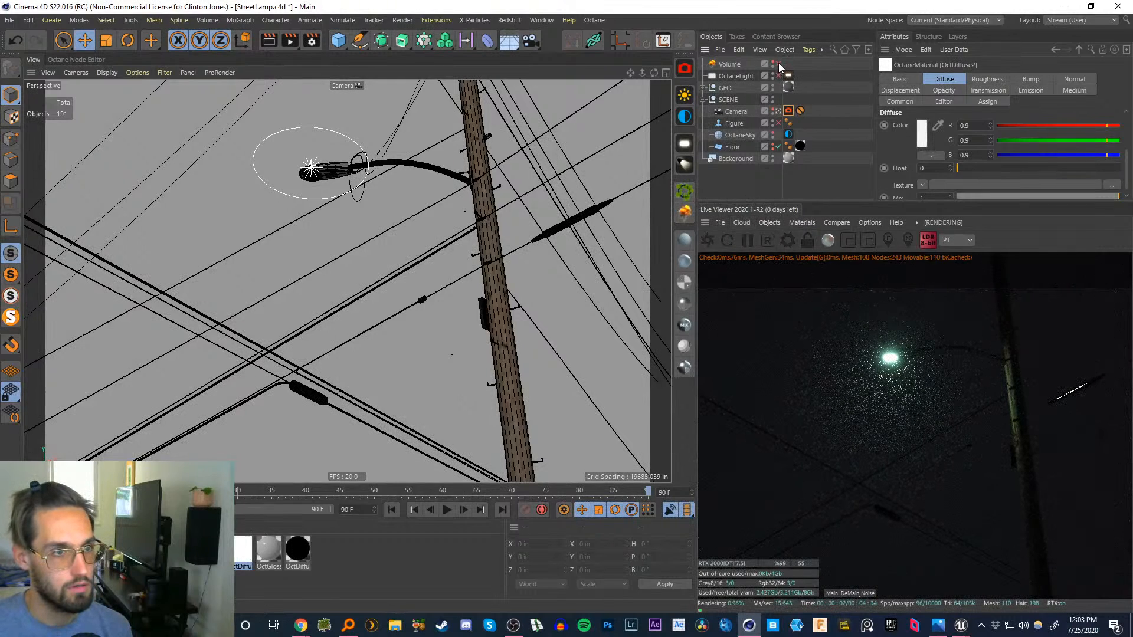
- Start an FBX export of the scene with materials set to Phong / Lambert and cameras included
click(10, 20)
mouse_move(131, 257)
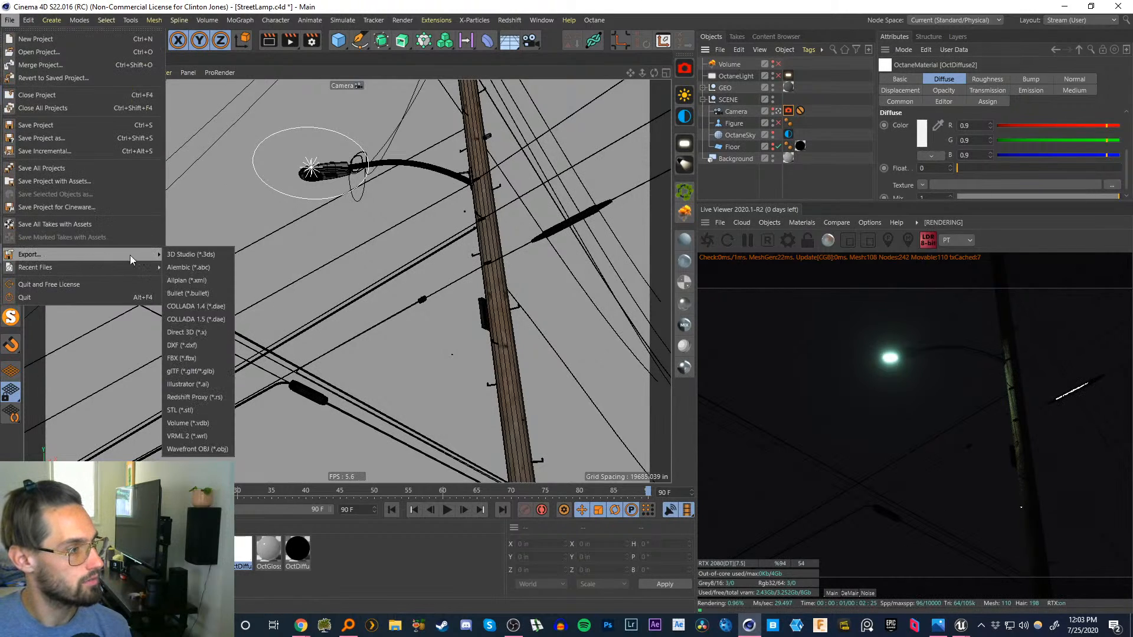
click(189, 358)
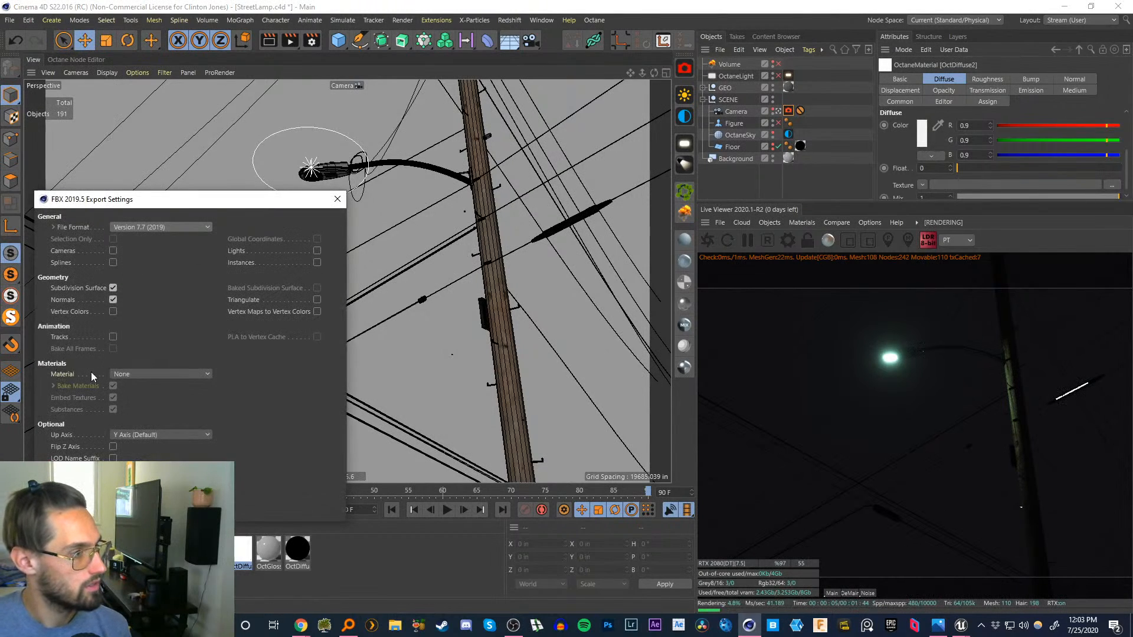
drag(169, 205, 374, 143)
click(353, 312)
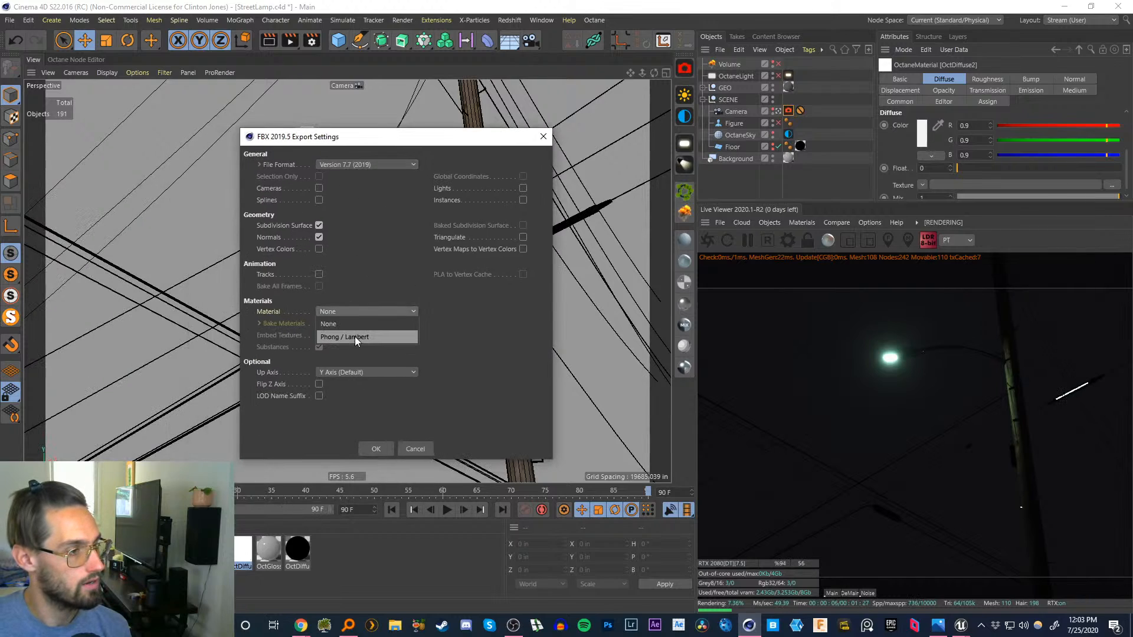
click(351, 334)
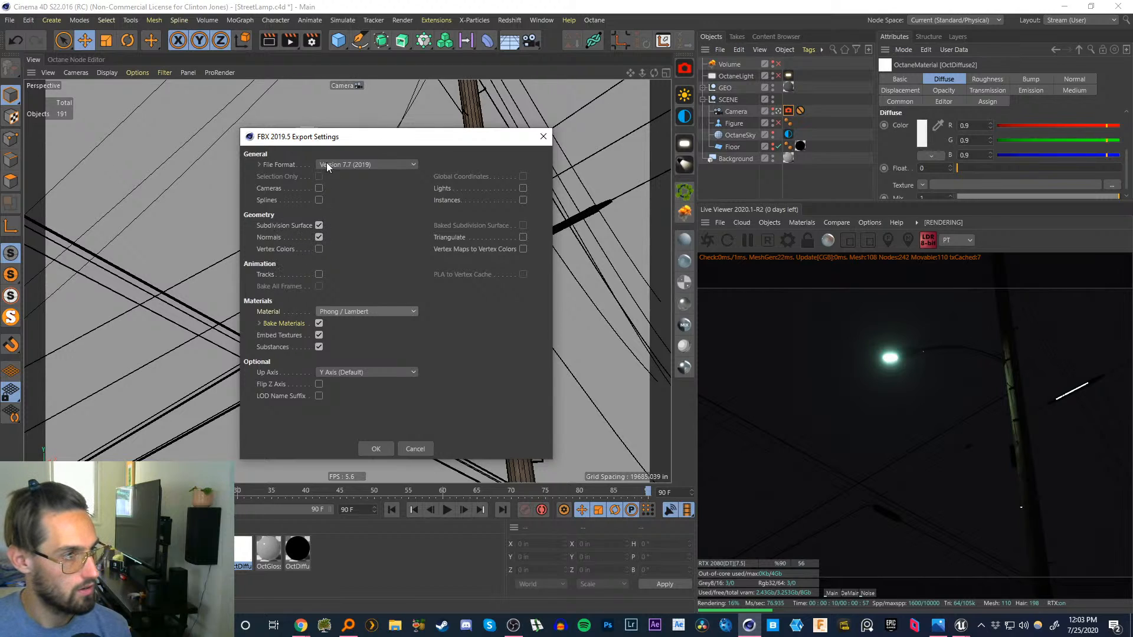
click(319, 189)
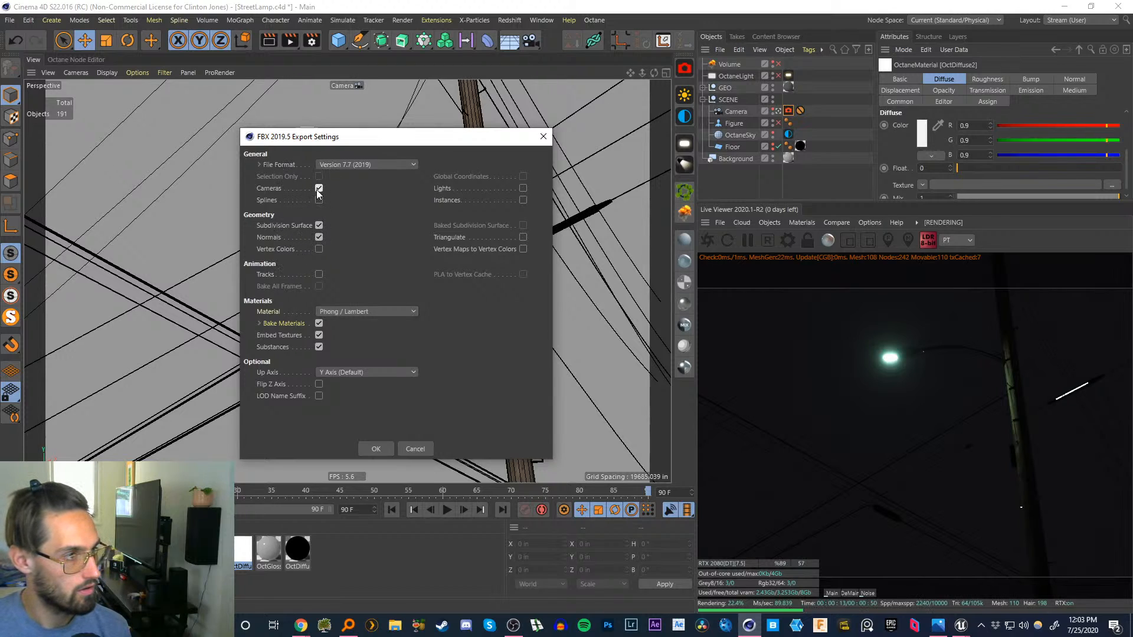
click(377, 450)
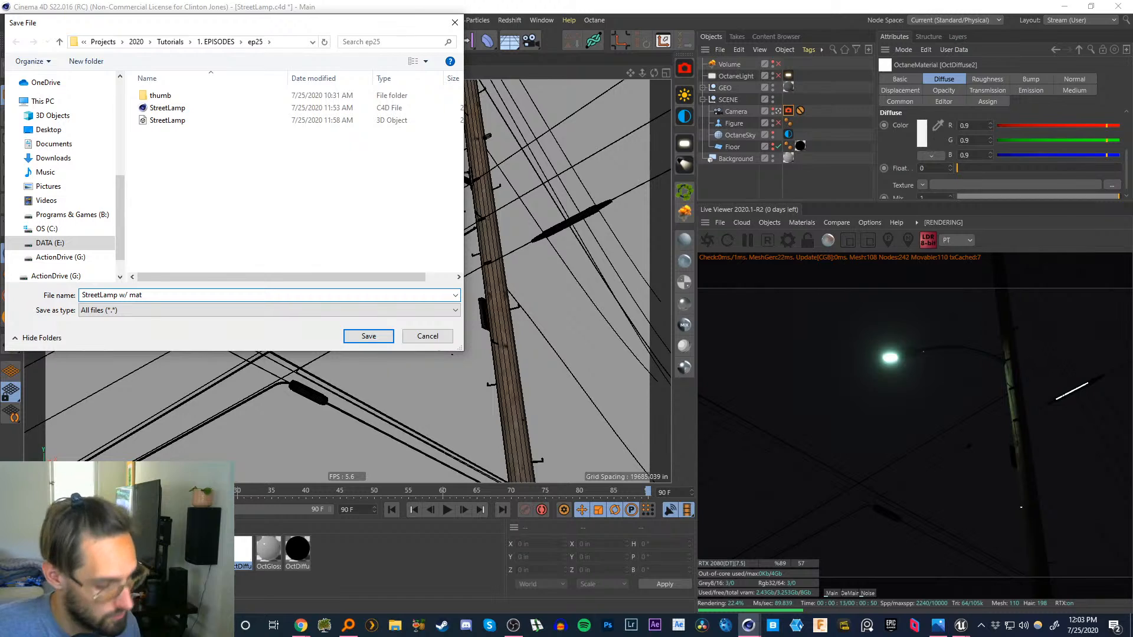
- Save the FBX export in the ep25 folder under a valid variant of the name StreetLamp w/ materials
text(w/ materials)
key(Return)
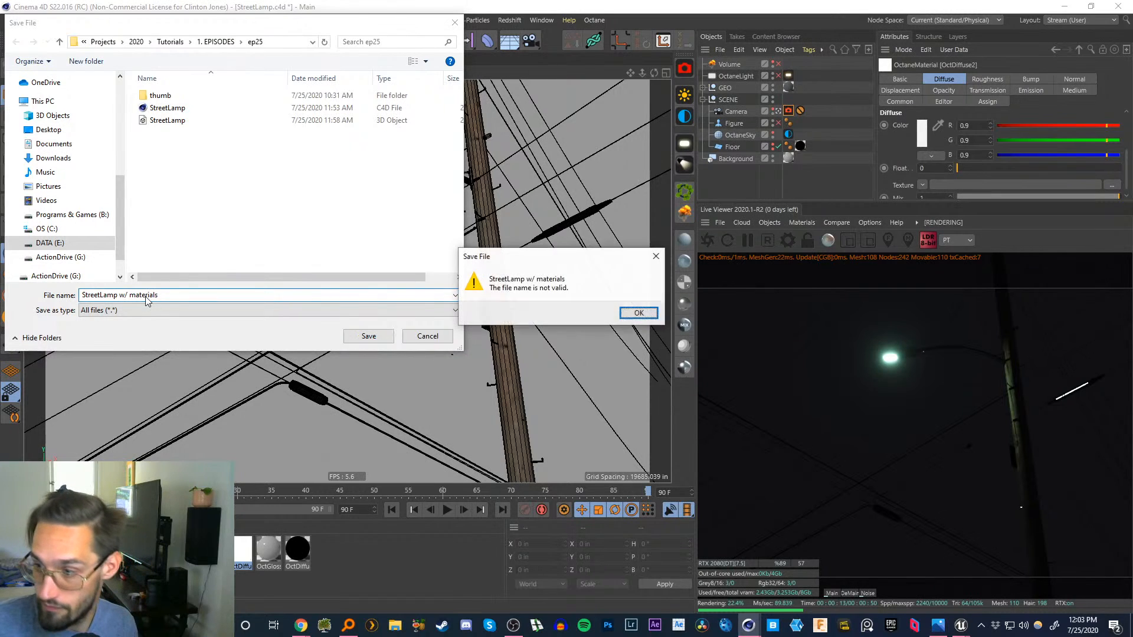
click(629, 316)
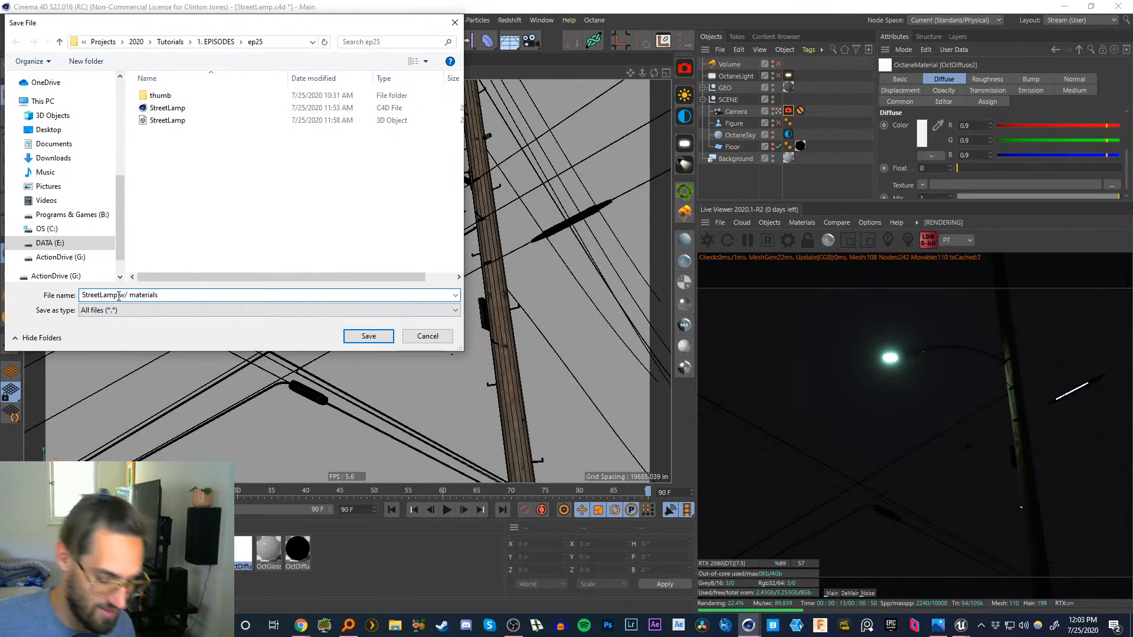
key(Return)
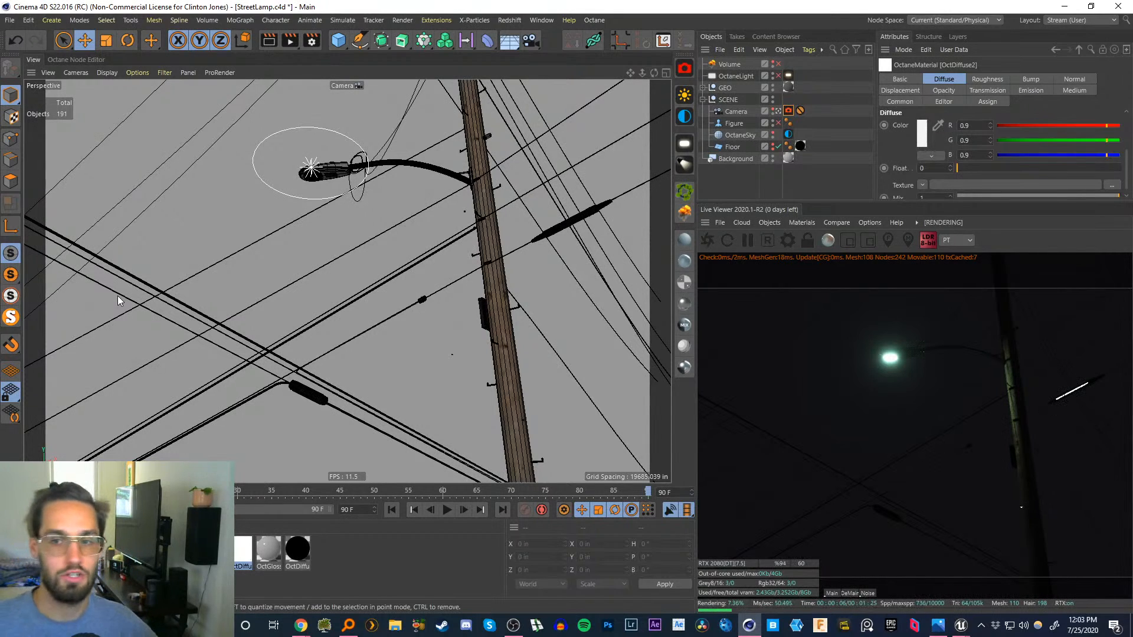
- Switch back to Unreal Editor and force delete all StreetLamp meshes in the Content folder
key(alt+Tab)
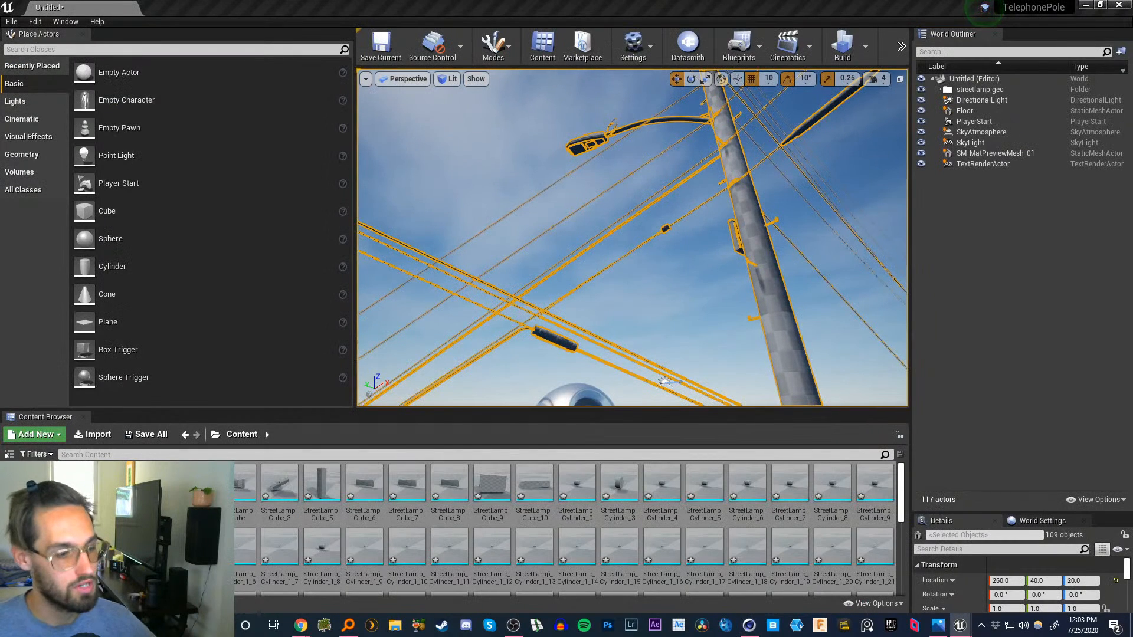
key(ctrl+a)
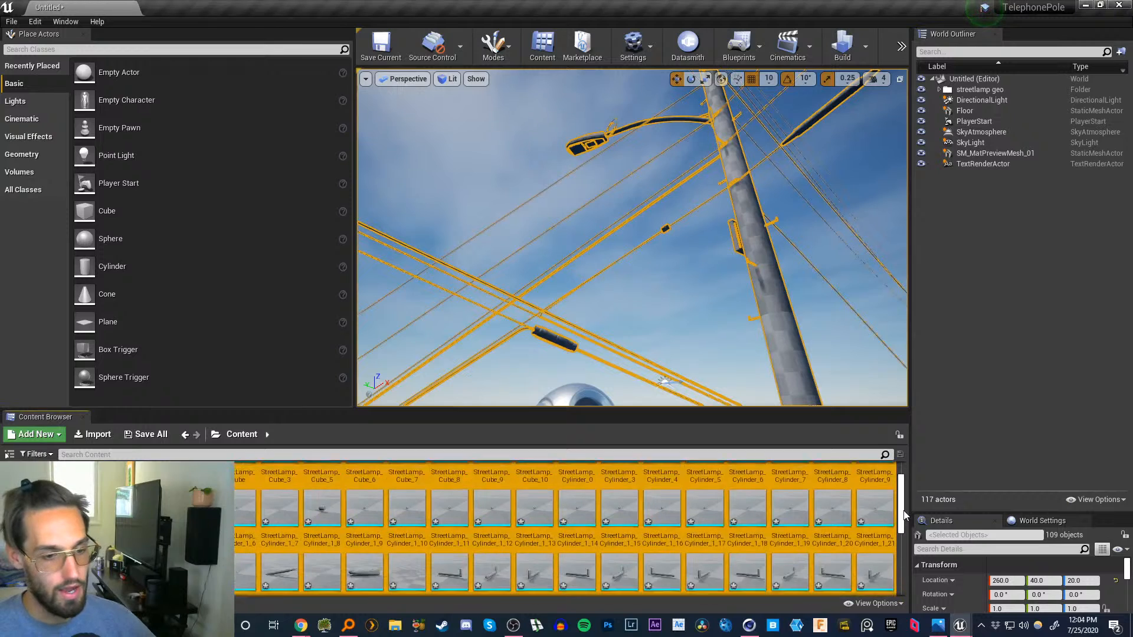
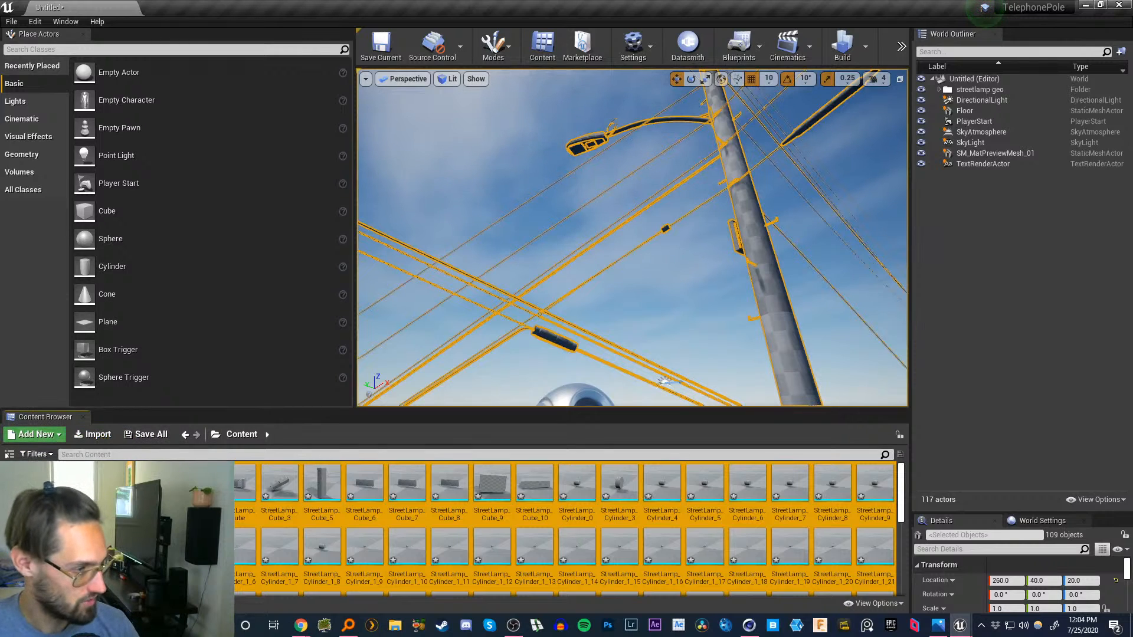
click(161, 491)
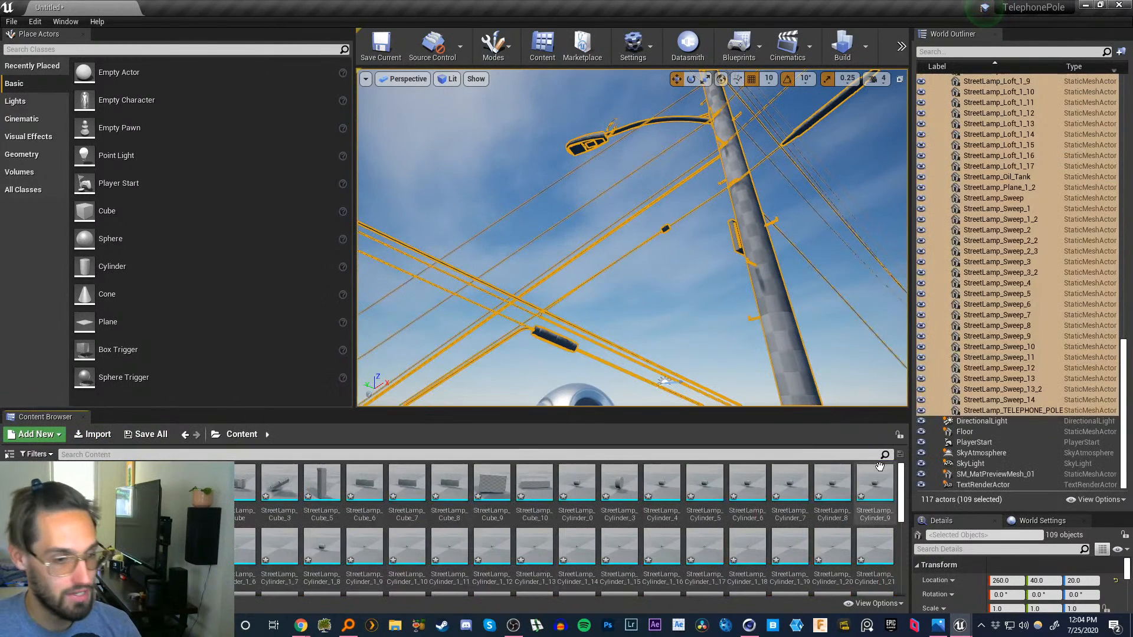
drag(902, 508, 895, 580)
shift+click(285, 554)
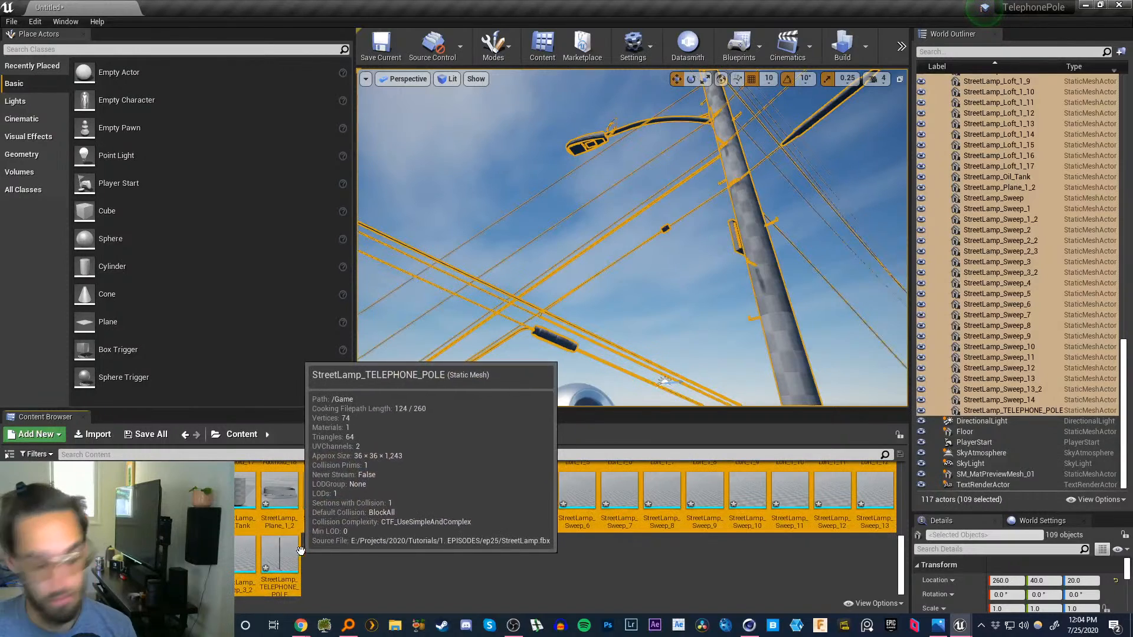
key(Delete)
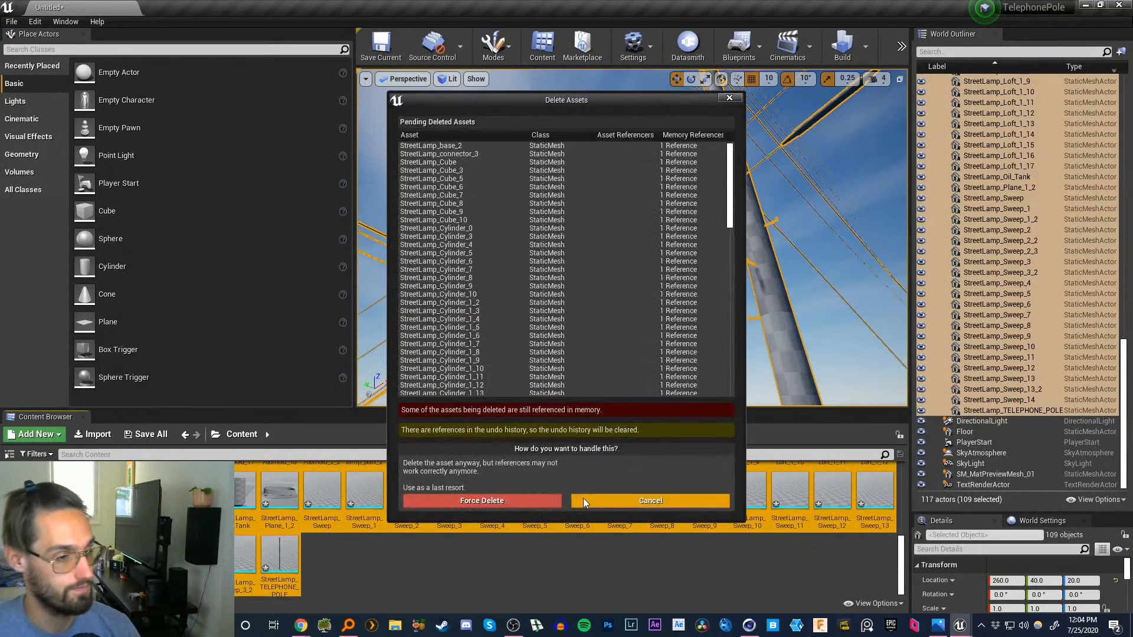
click(482, 501)
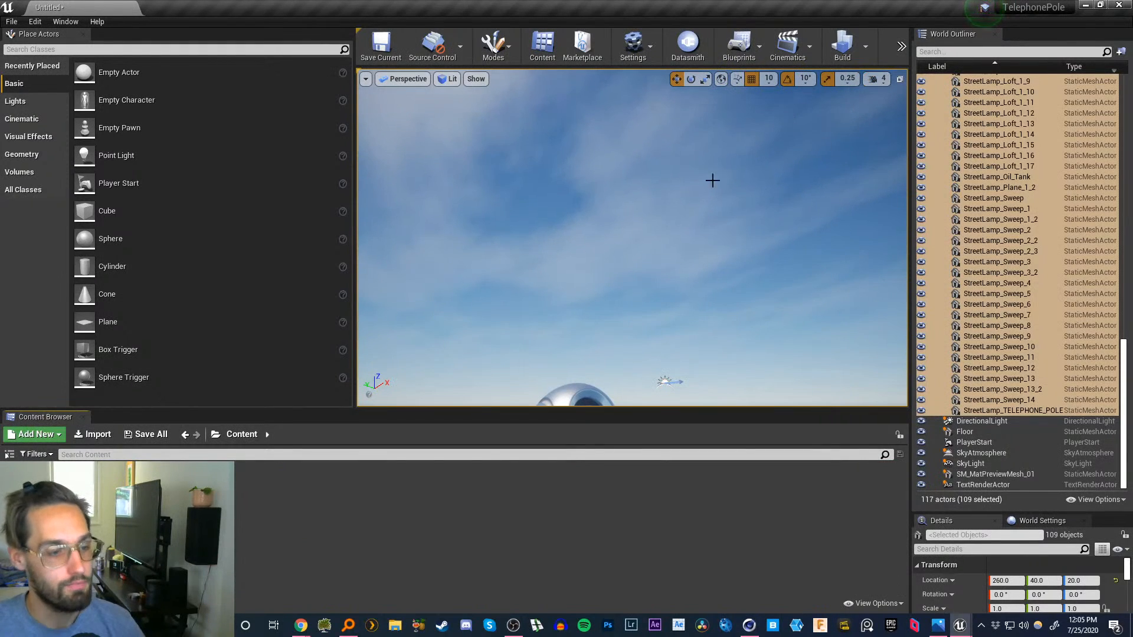
- Examine the emptied level from a viewpoint that shows the floor, the material preview ball and the light actors
right_drag(610, 344, 429, 422)
key(s)
key(w)
key(d)
key(d)
key(d)
key(w)
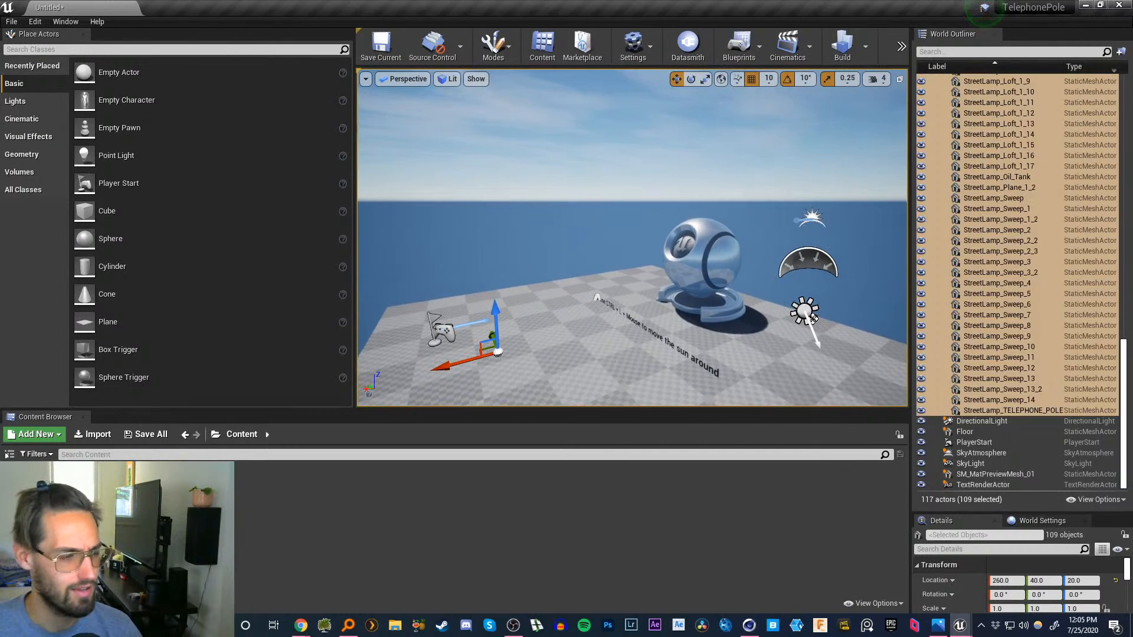
right_drag(632, 238, 638, 239)
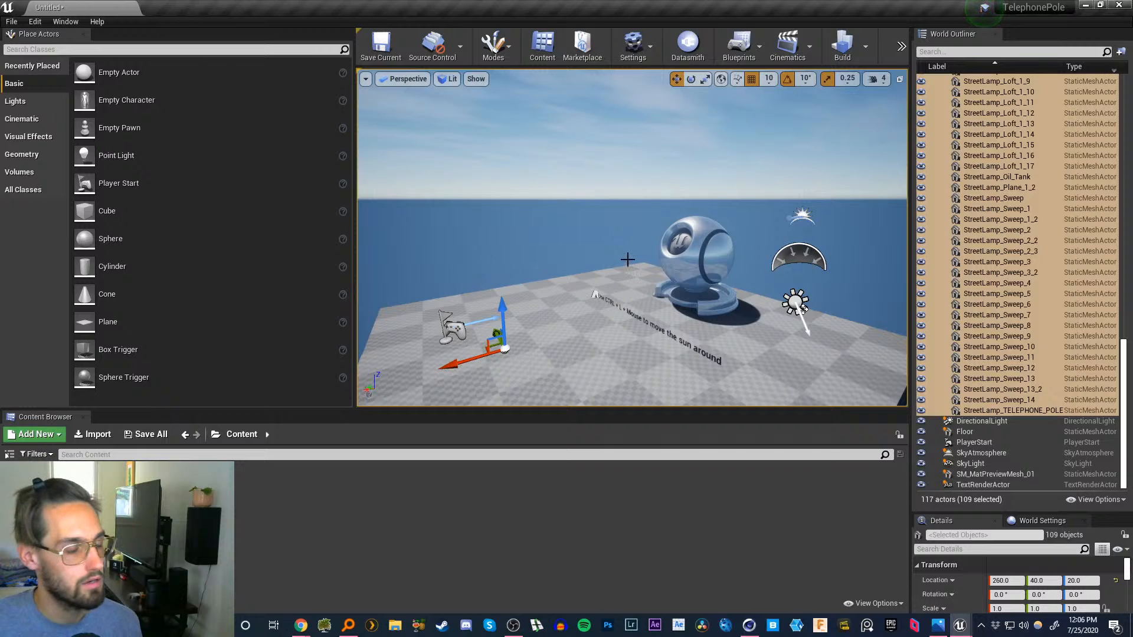
mouse_move(558, 327)
right_down()
mouse_move(569, 336)
mouse_move(563, 322)
mouse_move(539, 324)
right_up()
key(a)
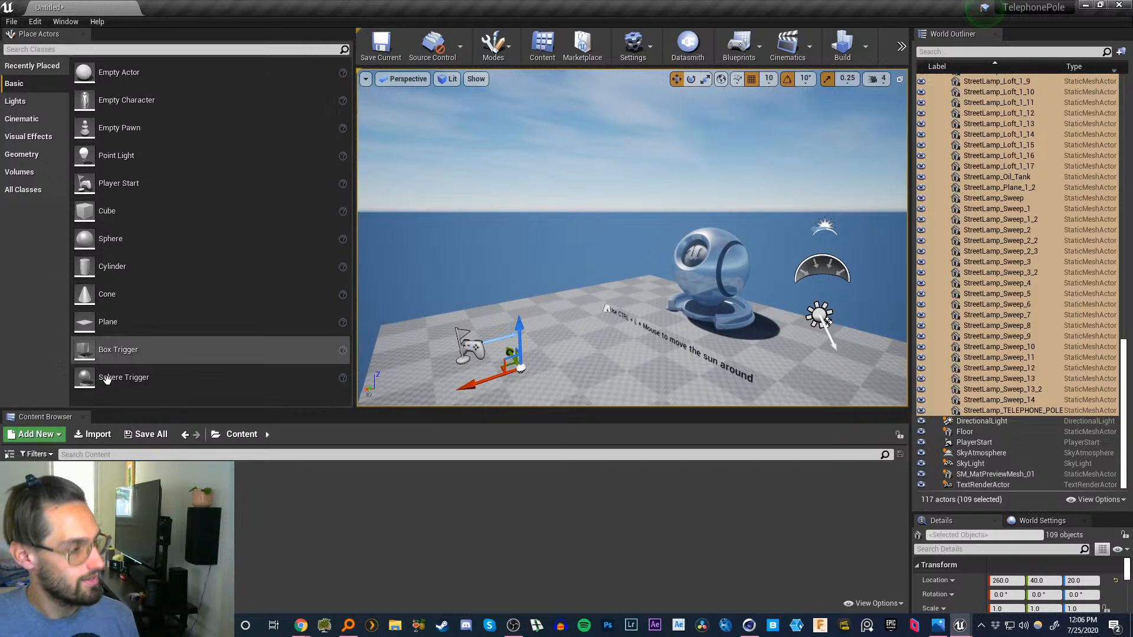
- Try to delete every actor in the streetlamp geo folder, including SkyDomeMesh, and undo the deletion
click(1003, 410)
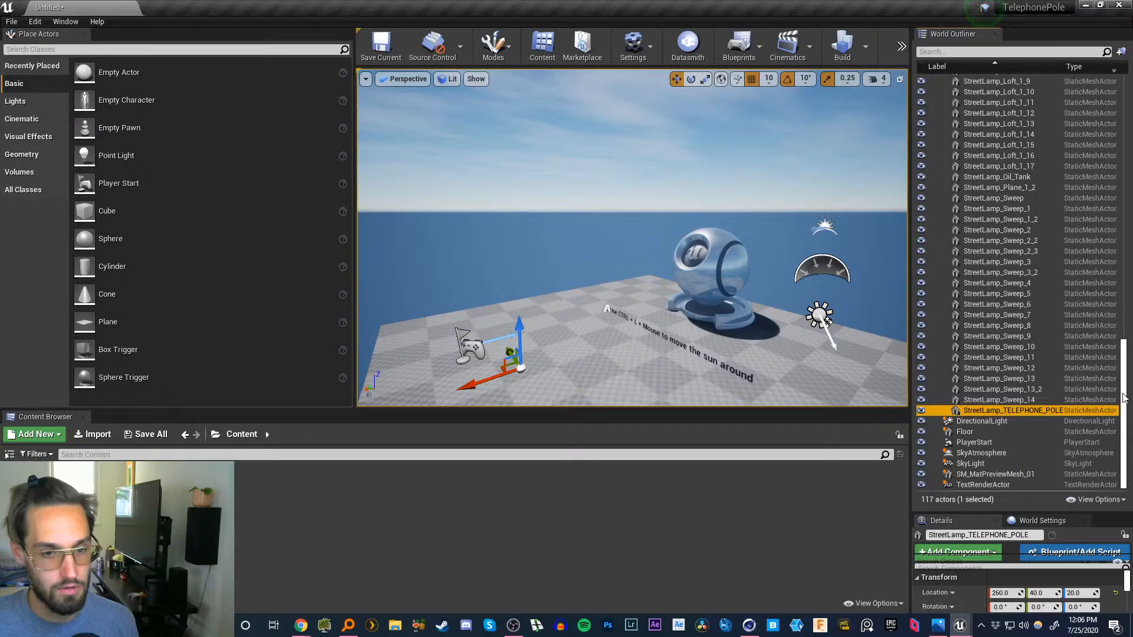
drag(1126, 399, 1126, 137)
shift+click(983, 100)
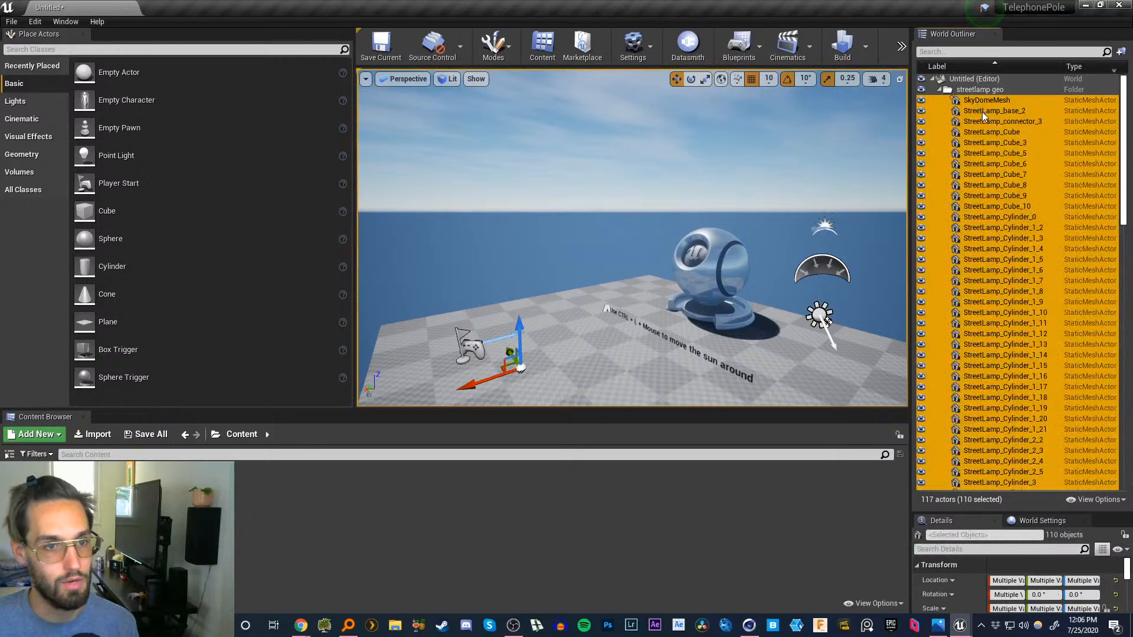
key(Delete)
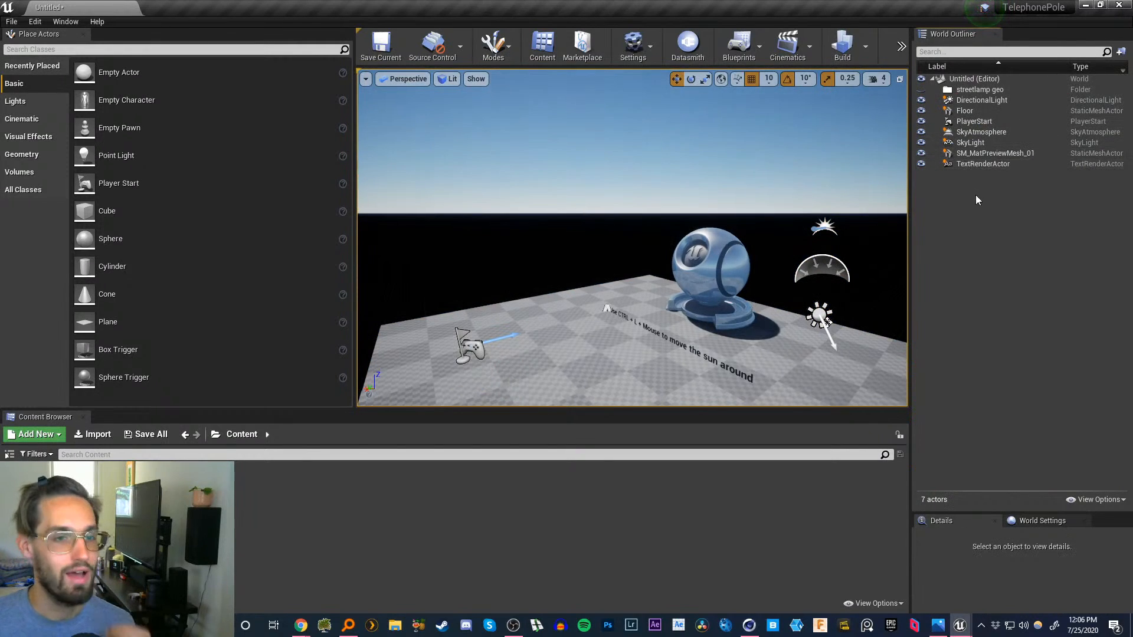
key(ctrl+z)
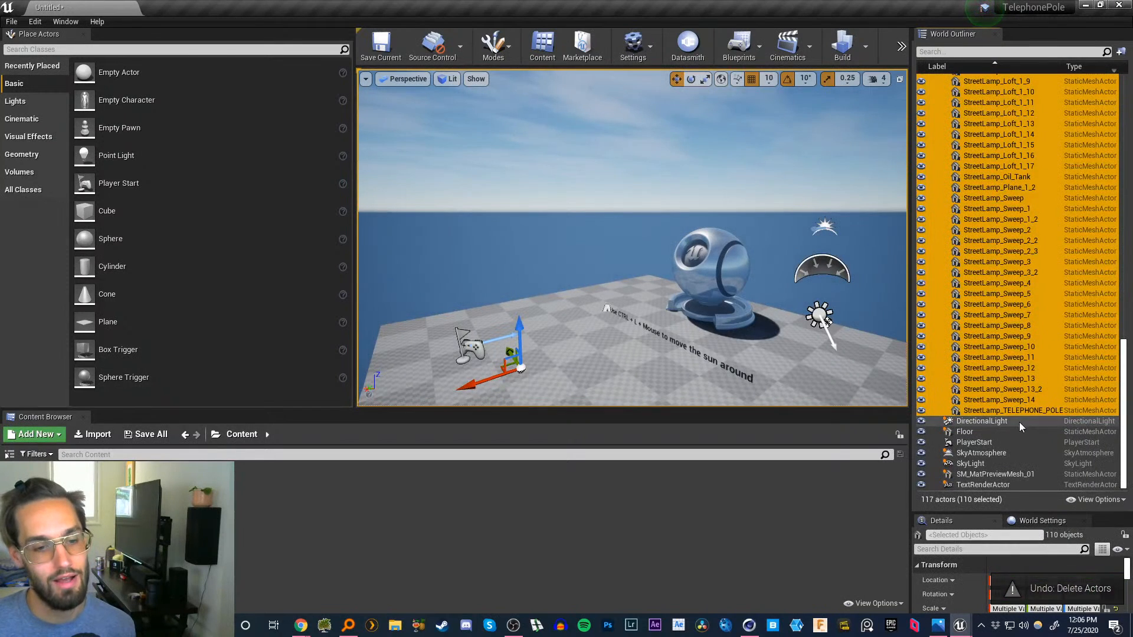
- Delete only the streetlamp geo folder from the level hierarchy, keeping its actors
drag(1124, 423, 1124, 154)
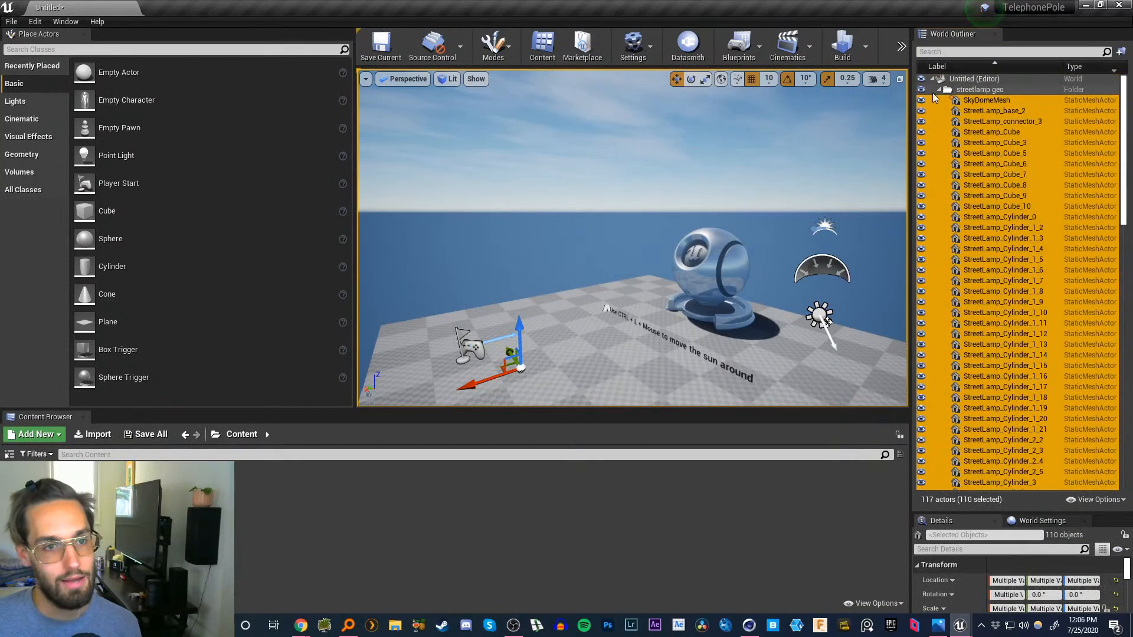
click(939, 89)
click(968, 90)
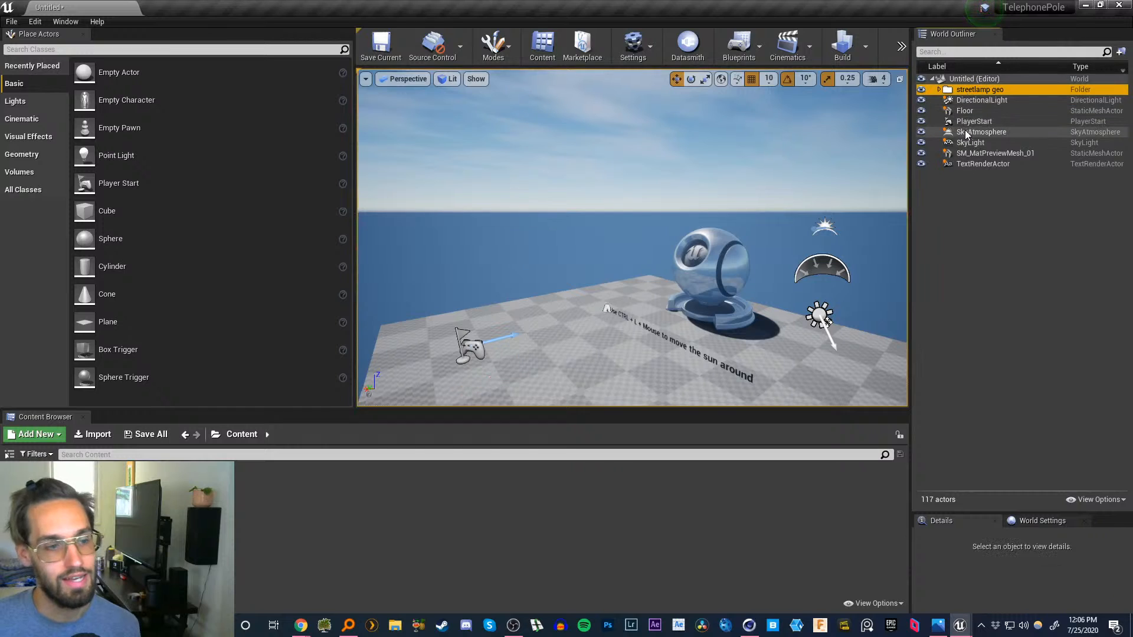
key(Delete)
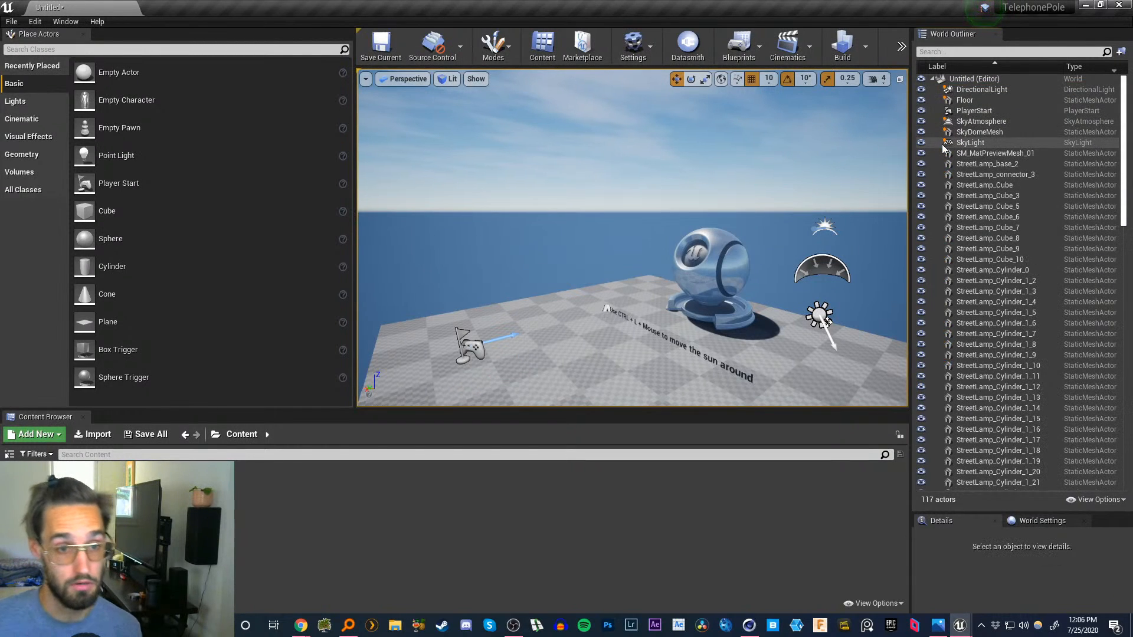
click(942, 144)
key(ctrl+z)
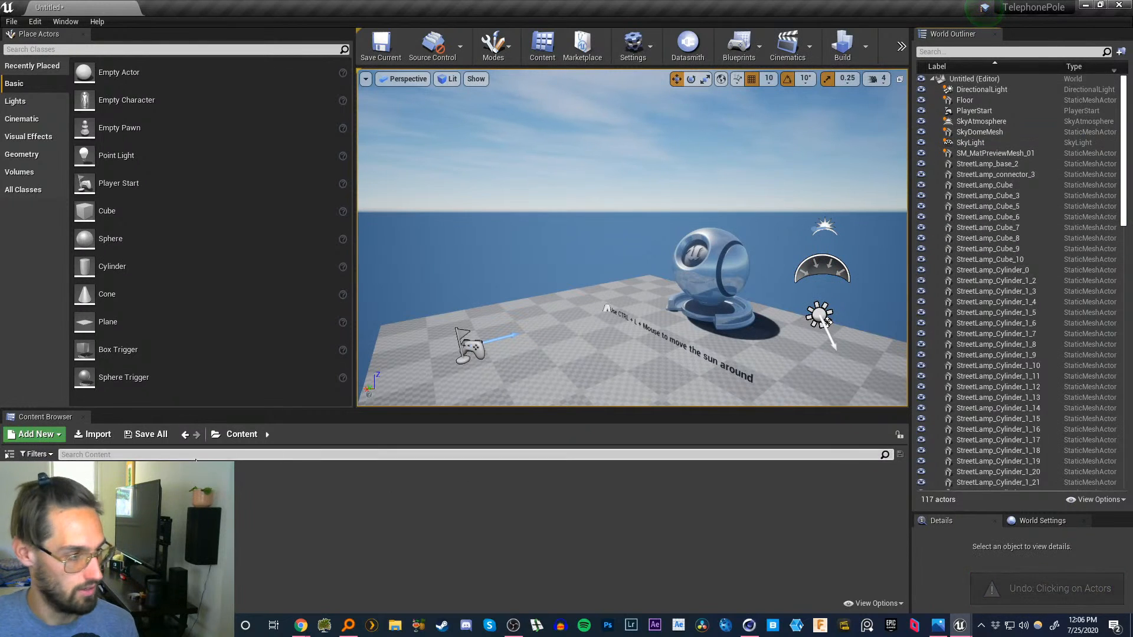
- Start importing StreetLamp w materials from the ep25 folder with the material import method set to Create New Instanced Materials
click(93, 435)
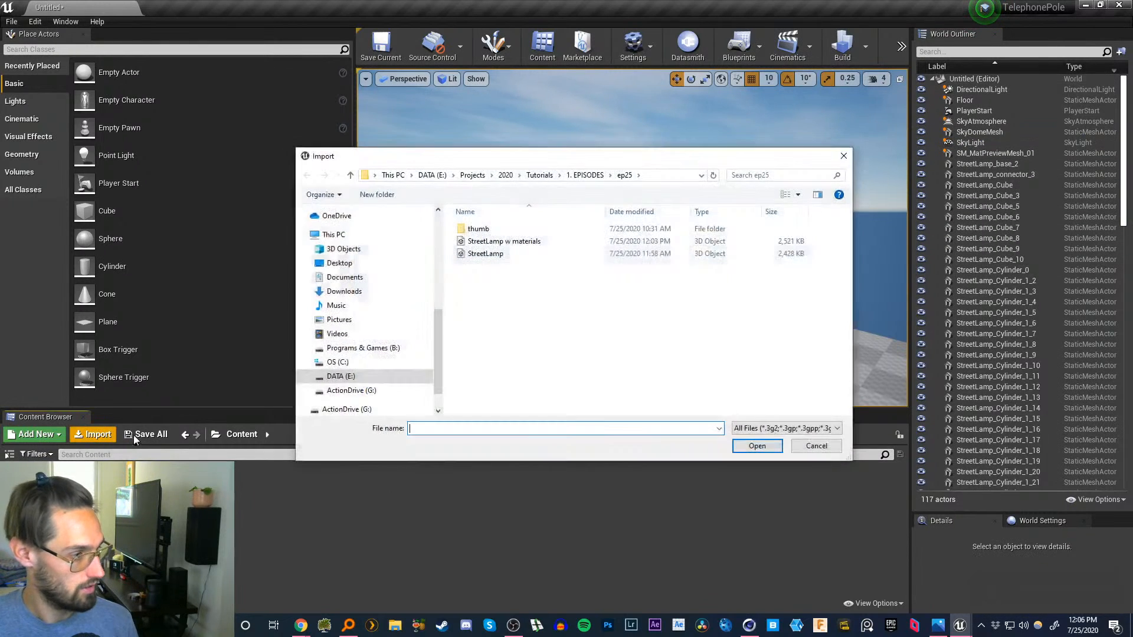
double_click(511, 242)
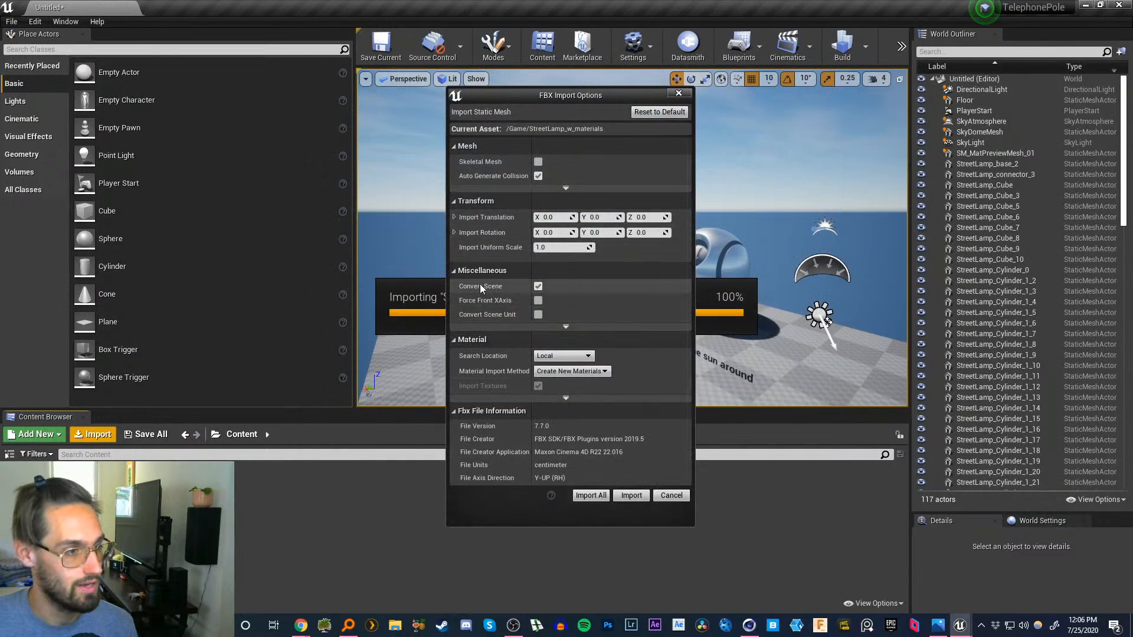
click(565, 356)
click(576, 366)
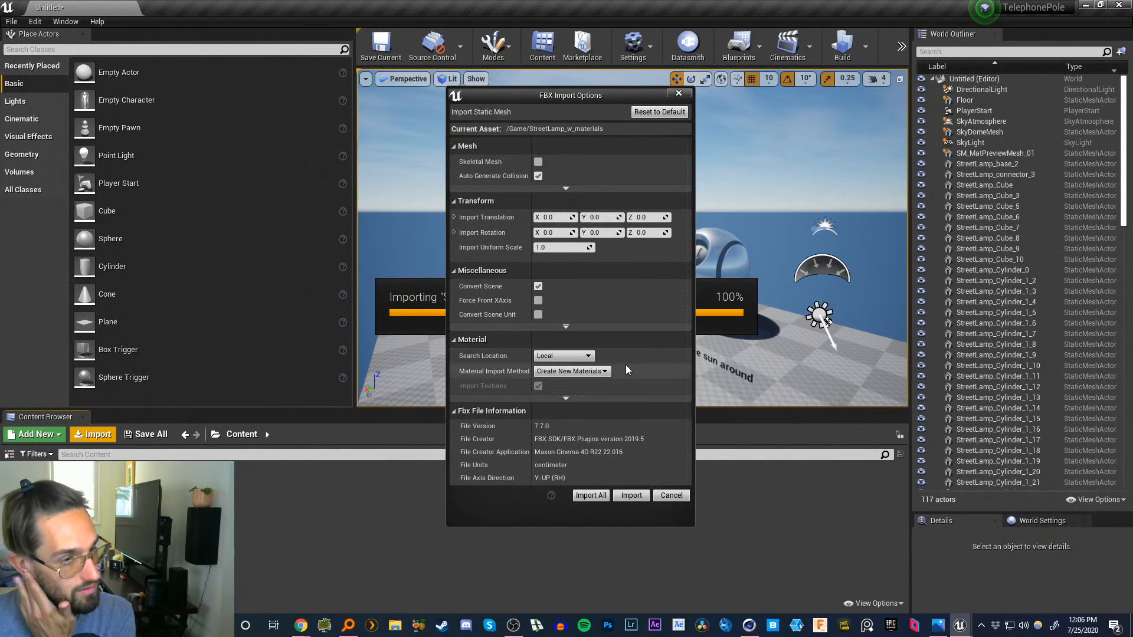
click(594, 371)
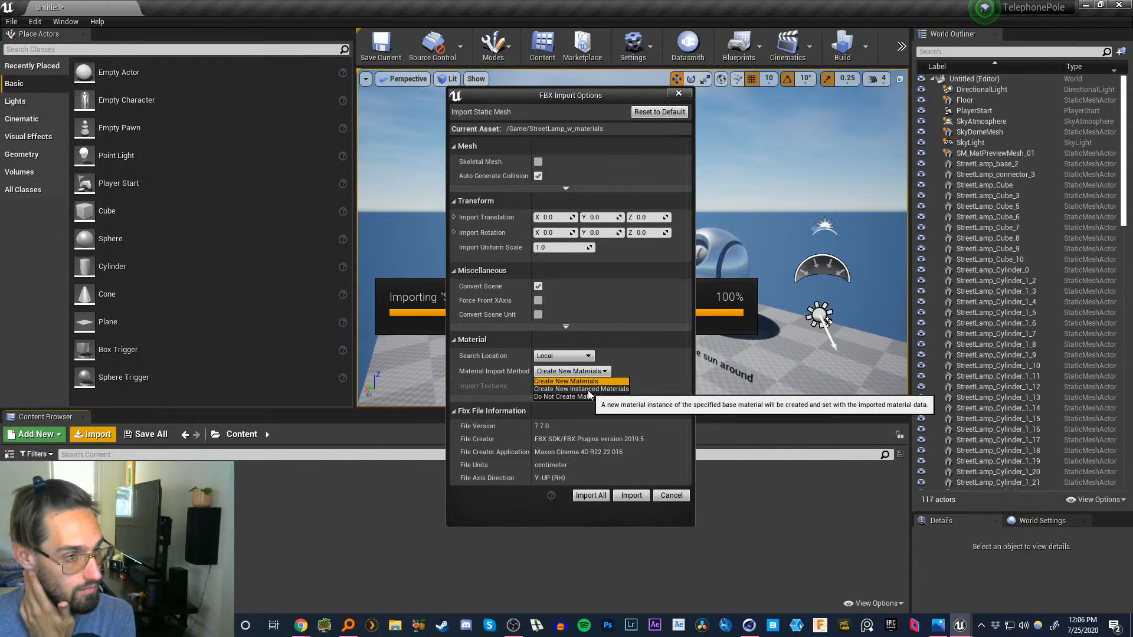
click(587, 389)
- Import all meshes and materials of the FBX with the chosen options and dismiss the import log
scroll(685, 415, down, 1)
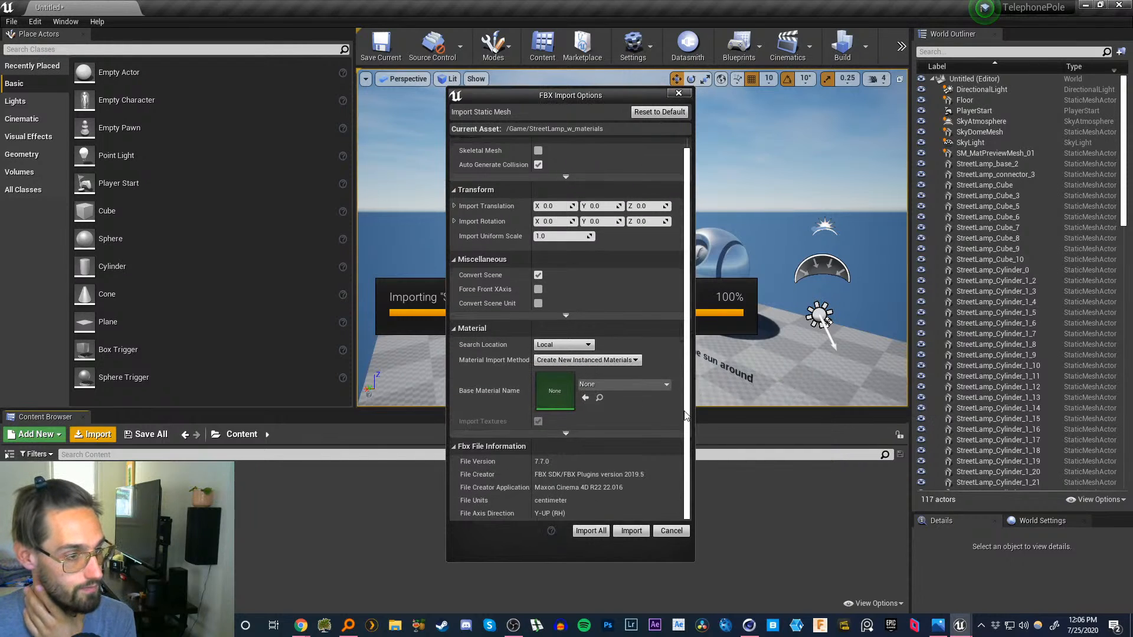
scroll(689, 324, up, 1)
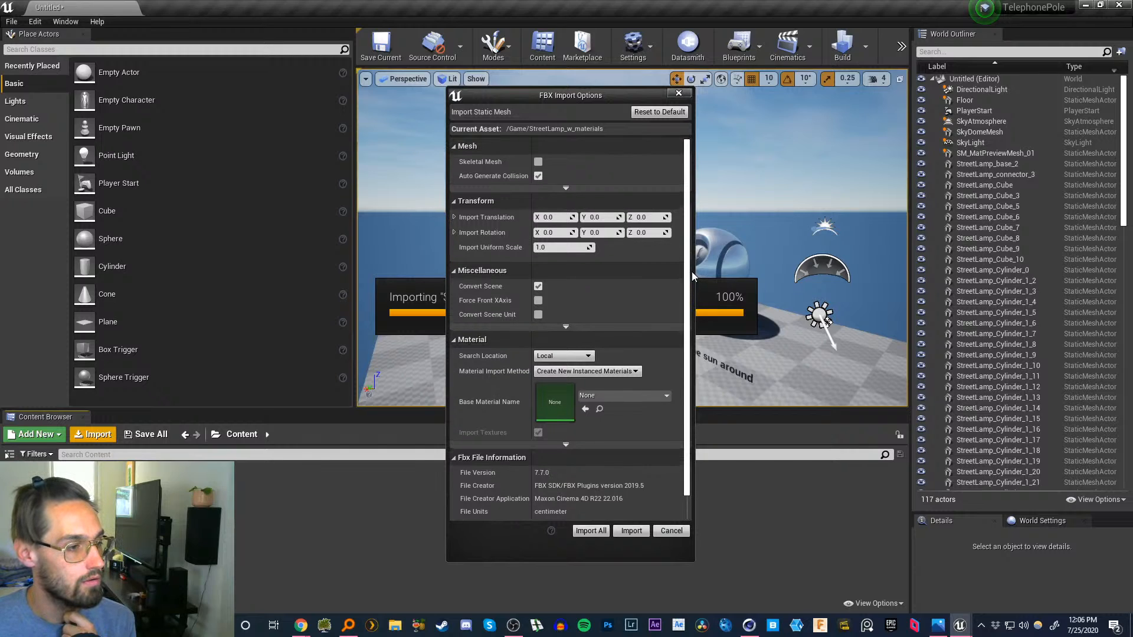
scroll(637, 407, down, 1)
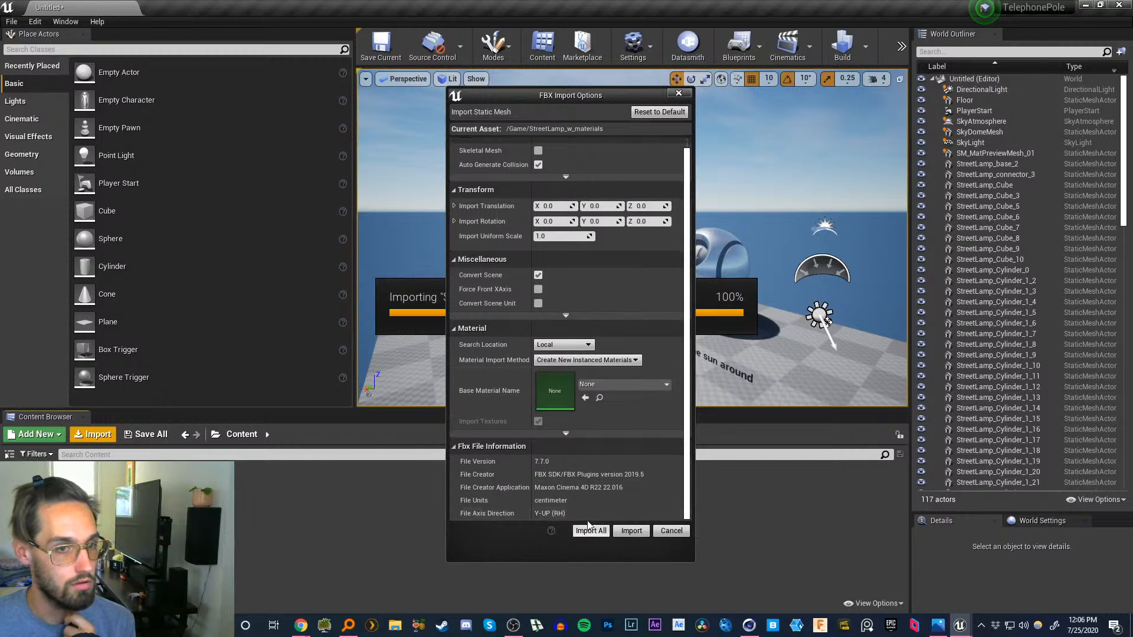
click(590, 531)
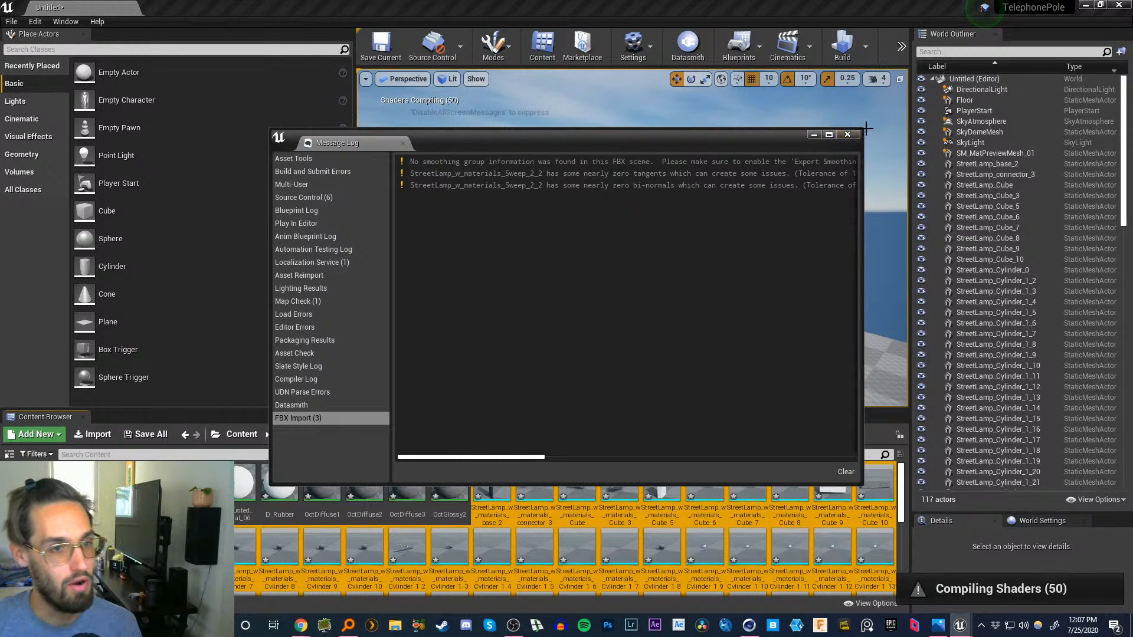
click(847, 136)
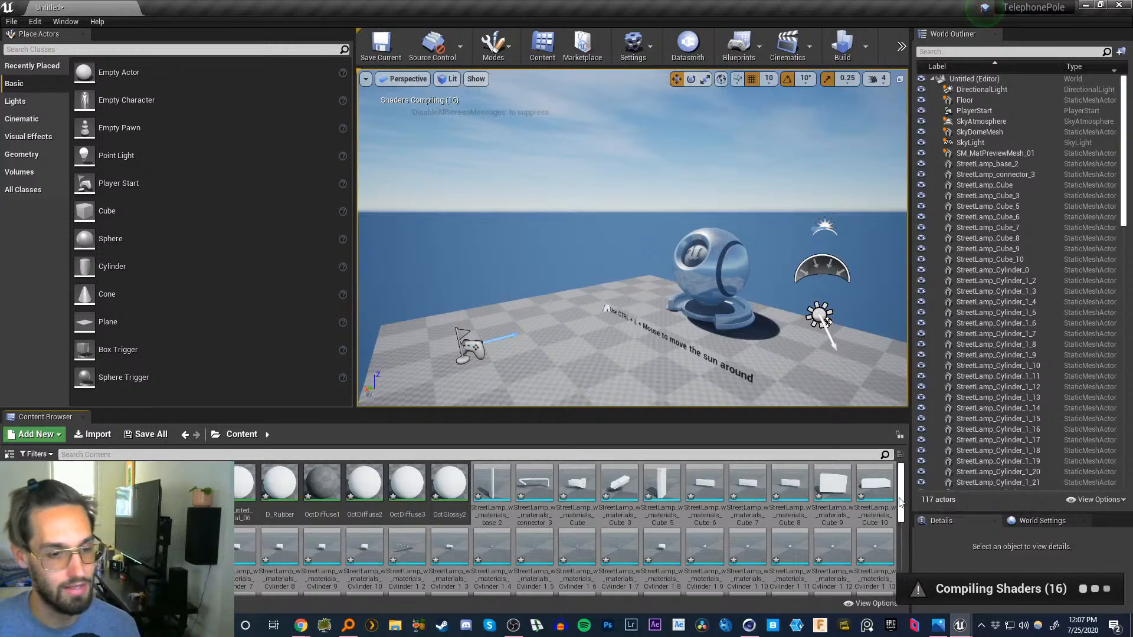
- Delete all old StreetLamp actors from StreetLamp_base_2 through StreetLamp_TELEPHONE_POLE from the level, keeping SkyDomeMesh
drag(902, 500, 891, 473)
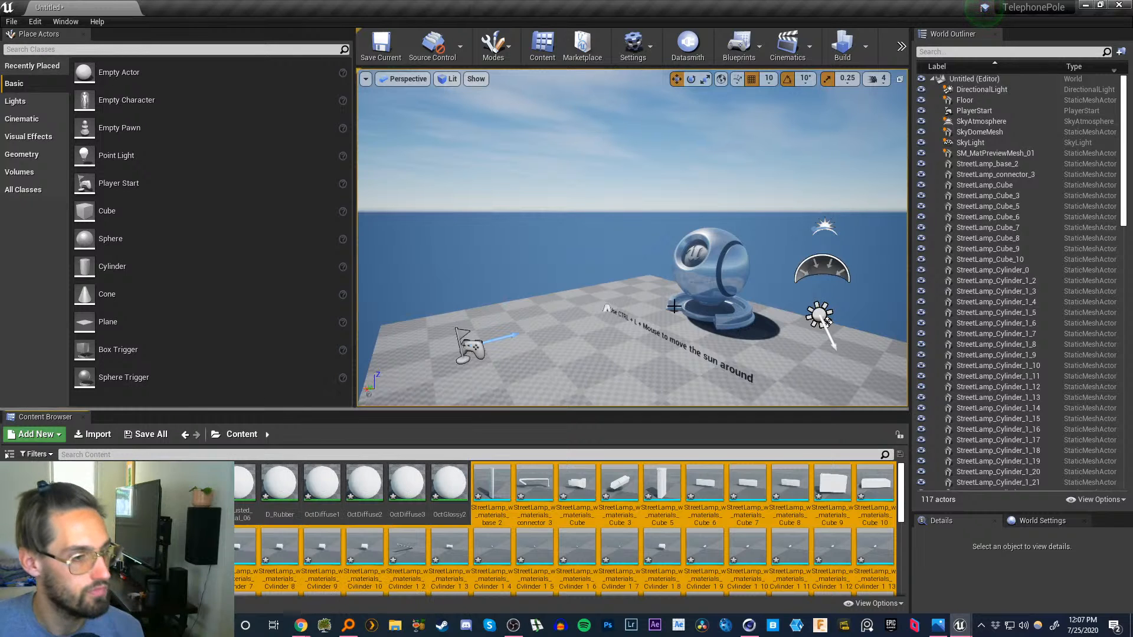
scroll(645, 355, down, 5)
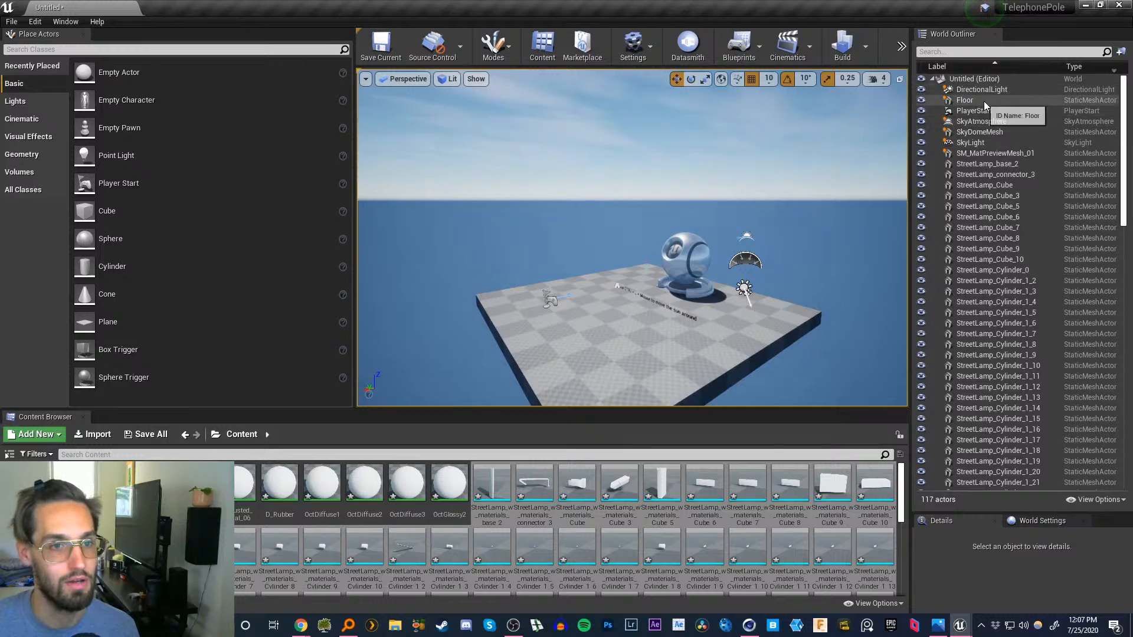
click(983, 153)
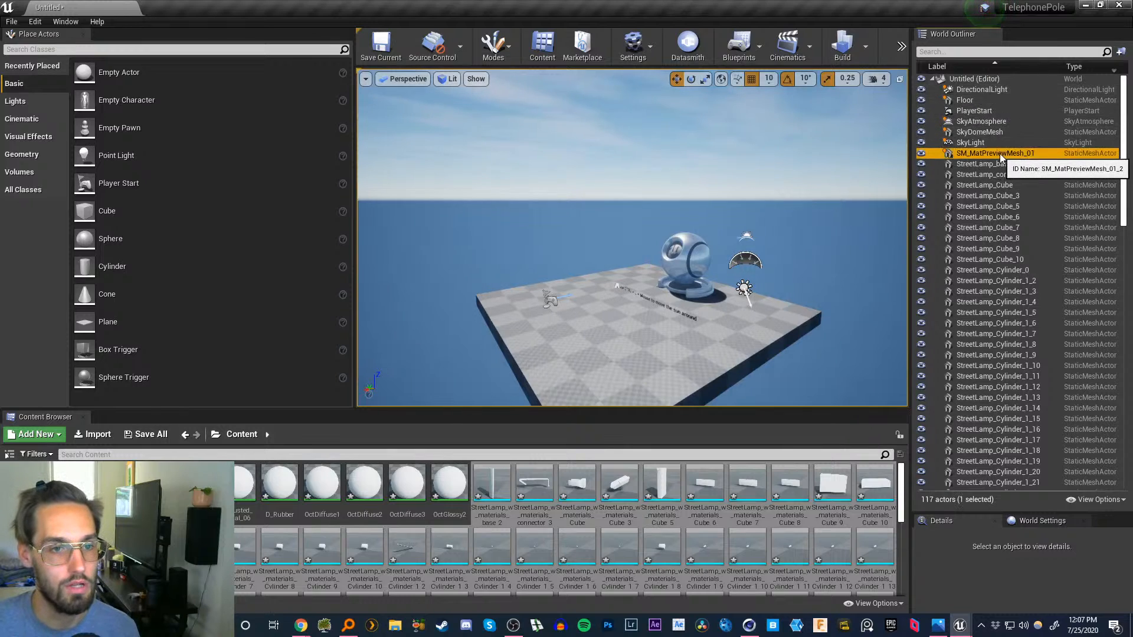
click(979, 168)
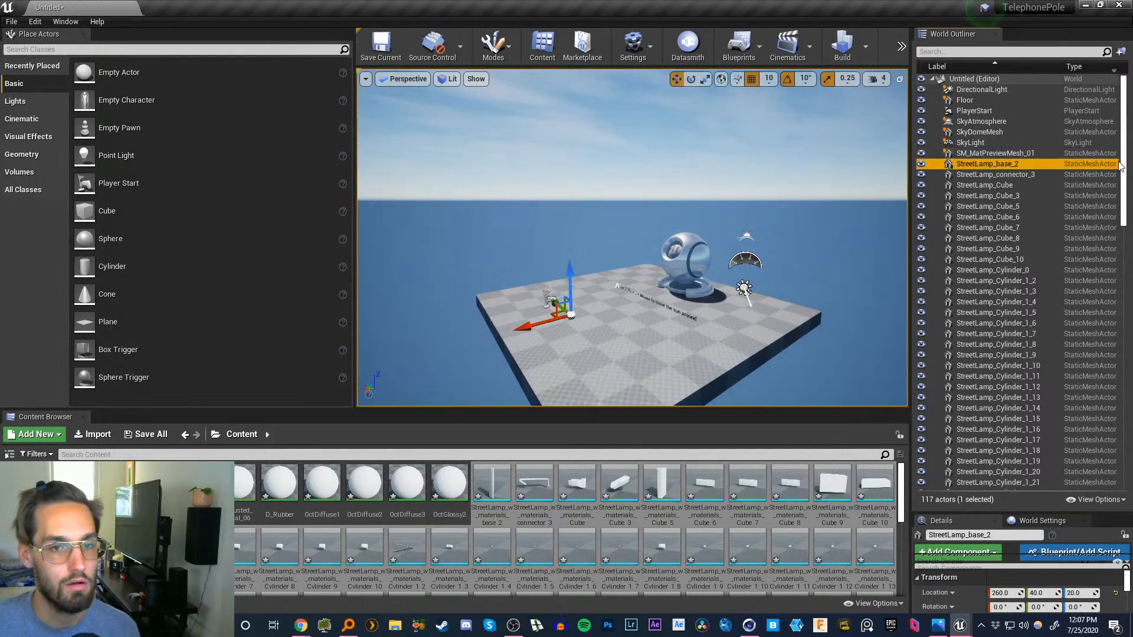
scroll(1127, 172, down, 1)
drag(1127, 171, 1128, 467)
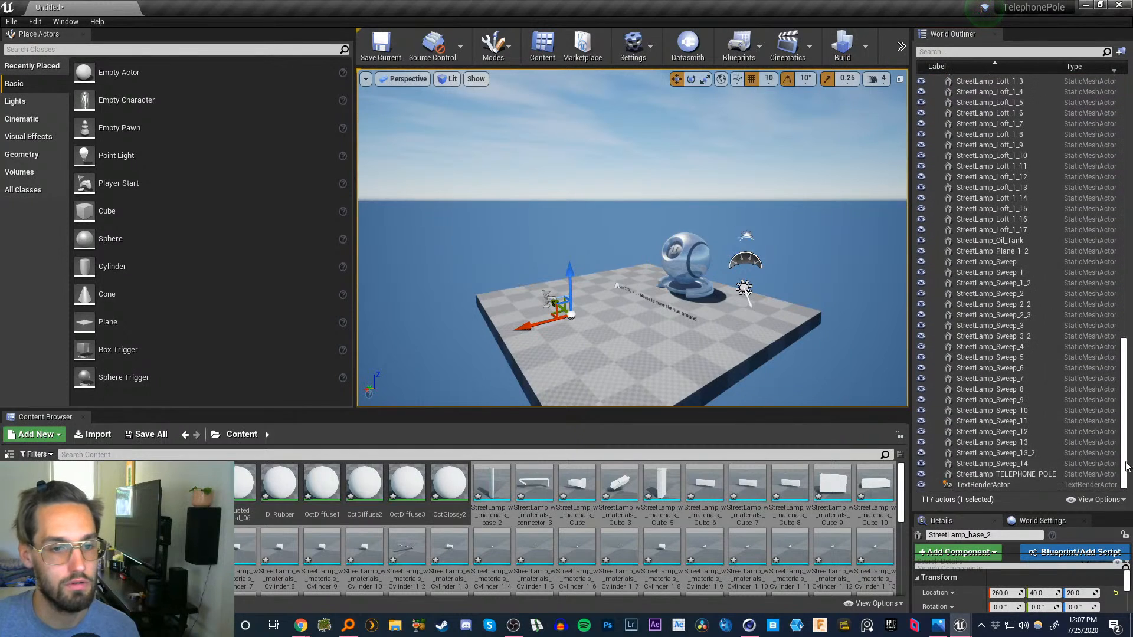
shift+click(994, 476)
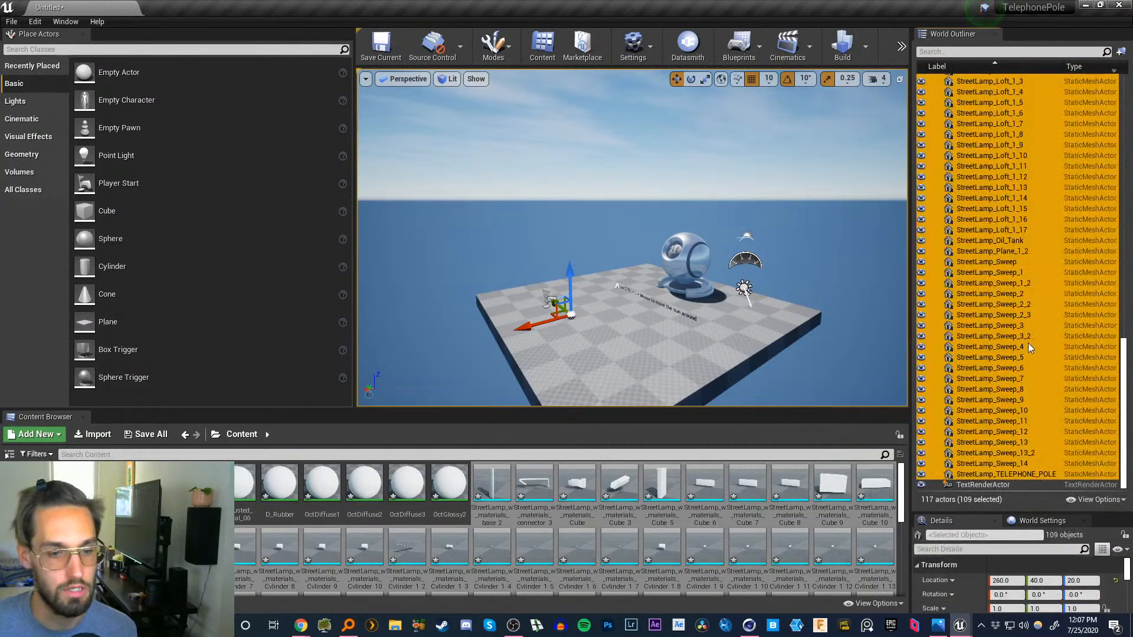
key(Delete)
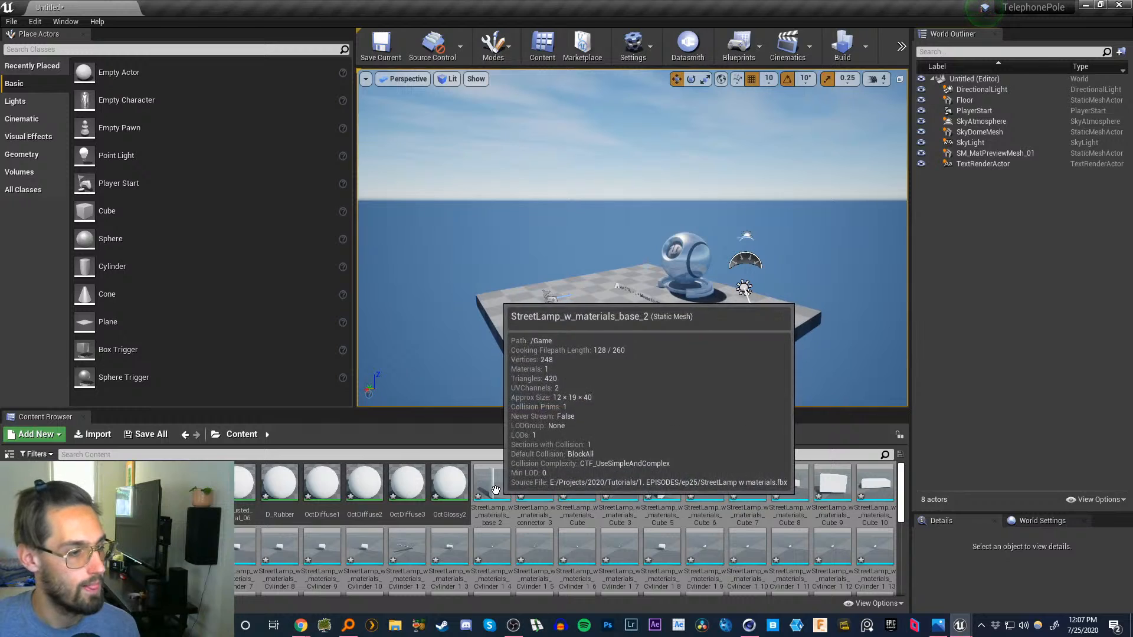
- Place all imported StreetLamp_w_materials meshes together on the level's floor at about X 120, Y 100, Z 20
drag(521, 477, 597, 303)
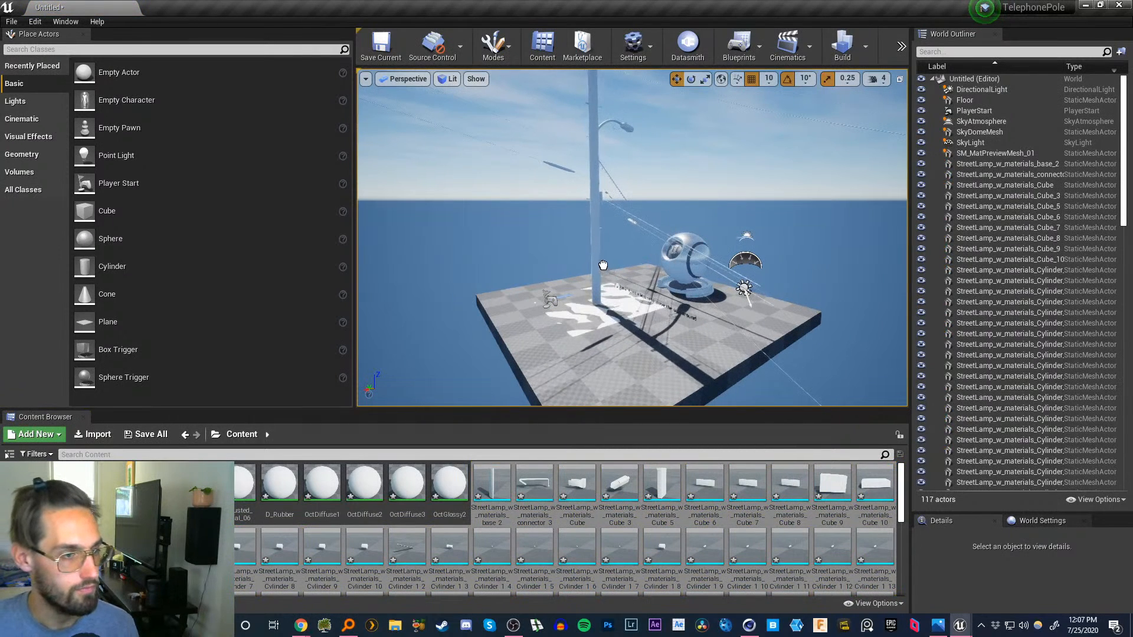
drag(602, 288, 601, 290)
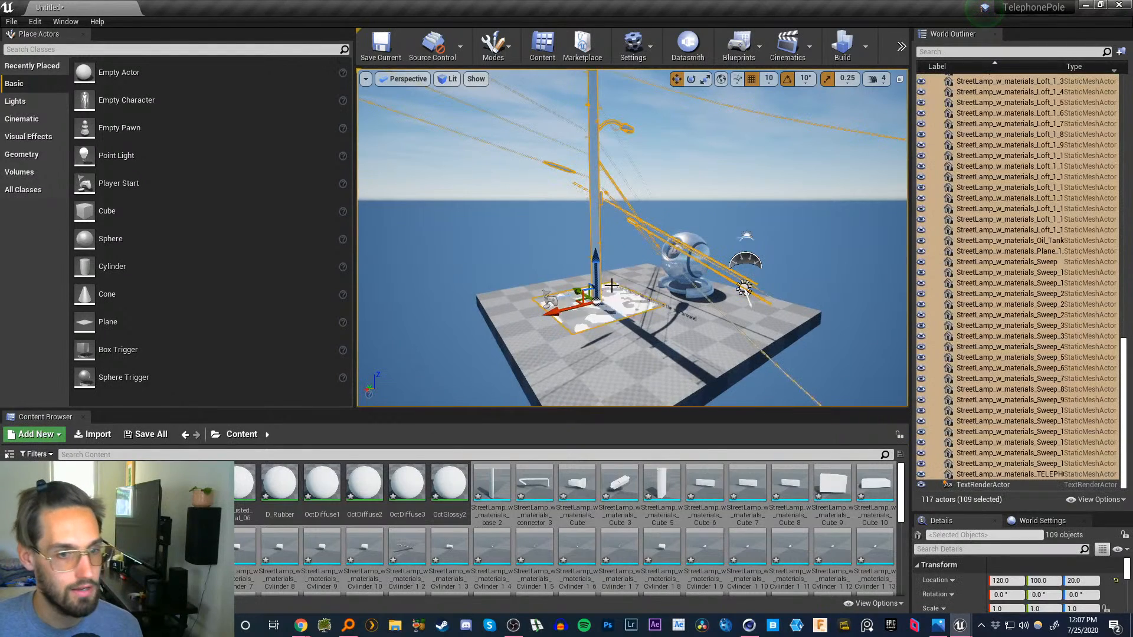
right_drag(572, 273, 554, 319)
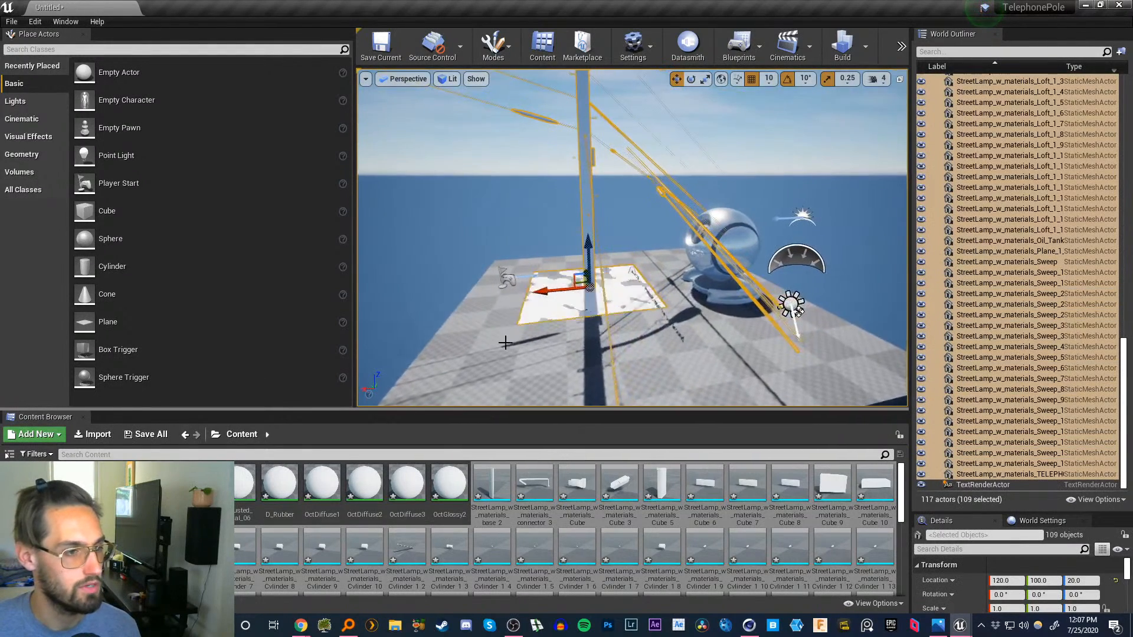
- Move the level's original Floor actor aside and delete it, keeping the imported StreetLamp floor plane
click(554, 318)
click(542, 321)
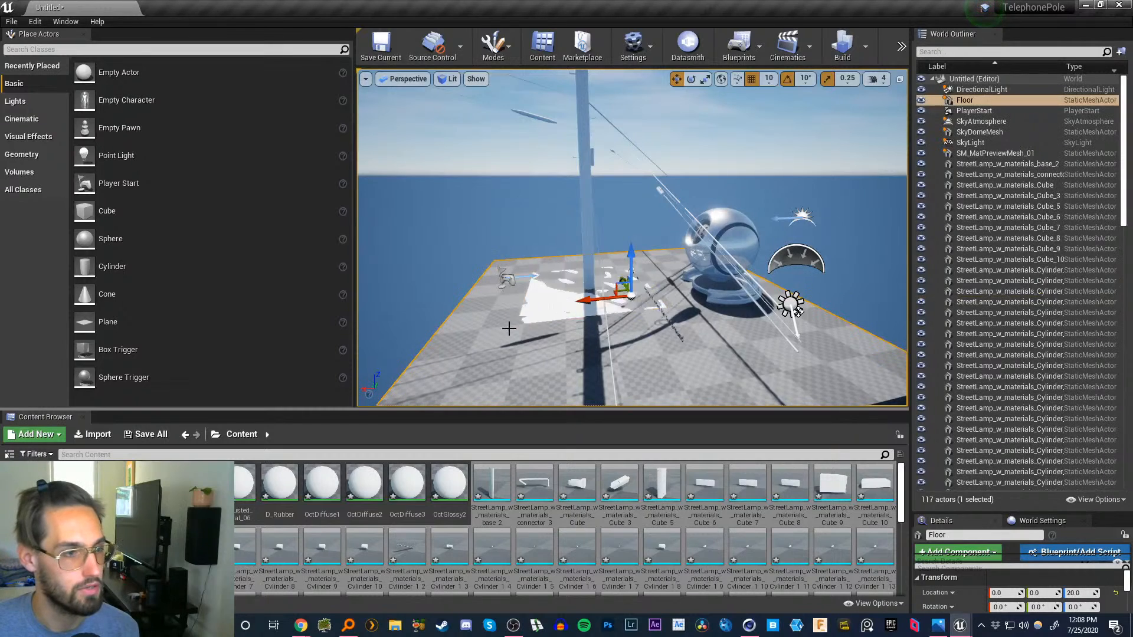
drag(598, 303, 885, 248)
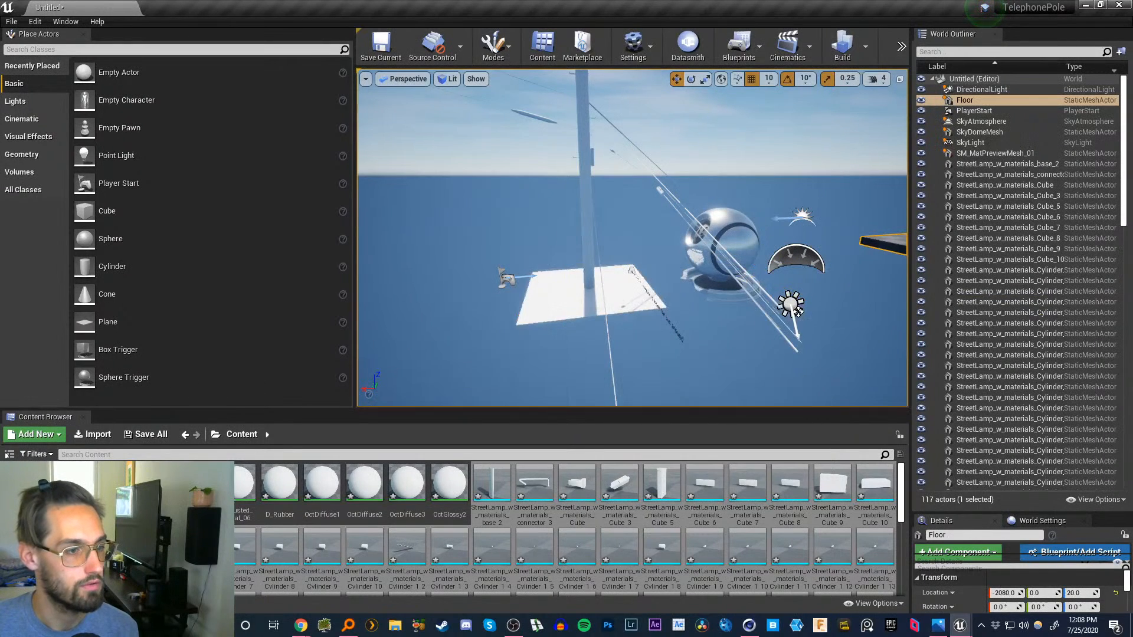
click(539, 310)
key(Delete)
click(882, 257)
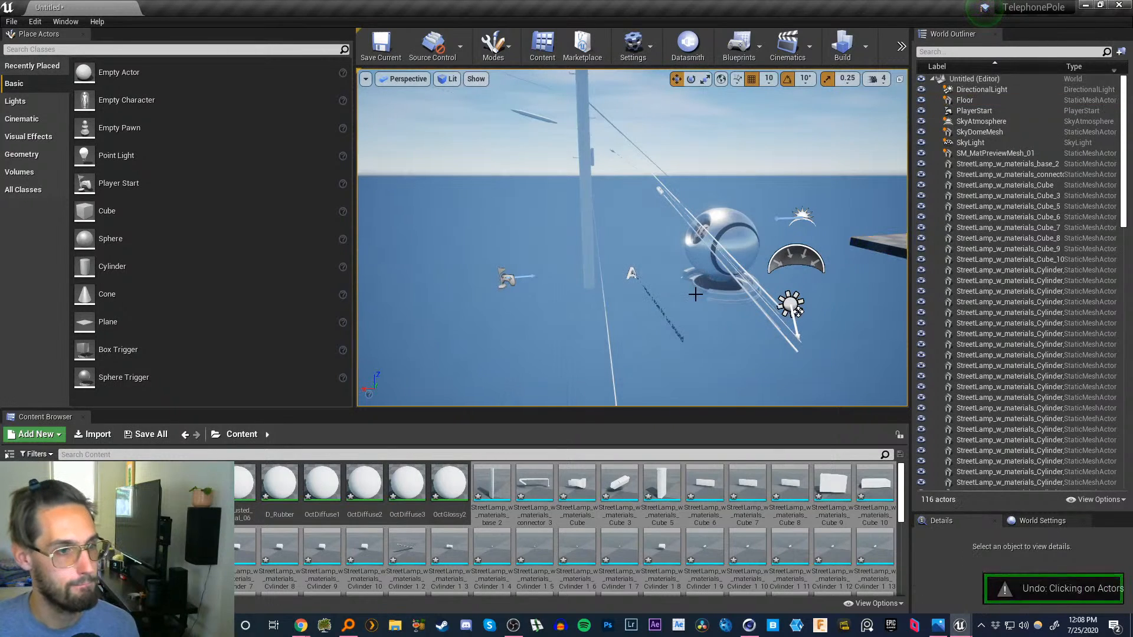
key(ctrl+z)
drag(761, 244, 880, 234)
key(Delete)
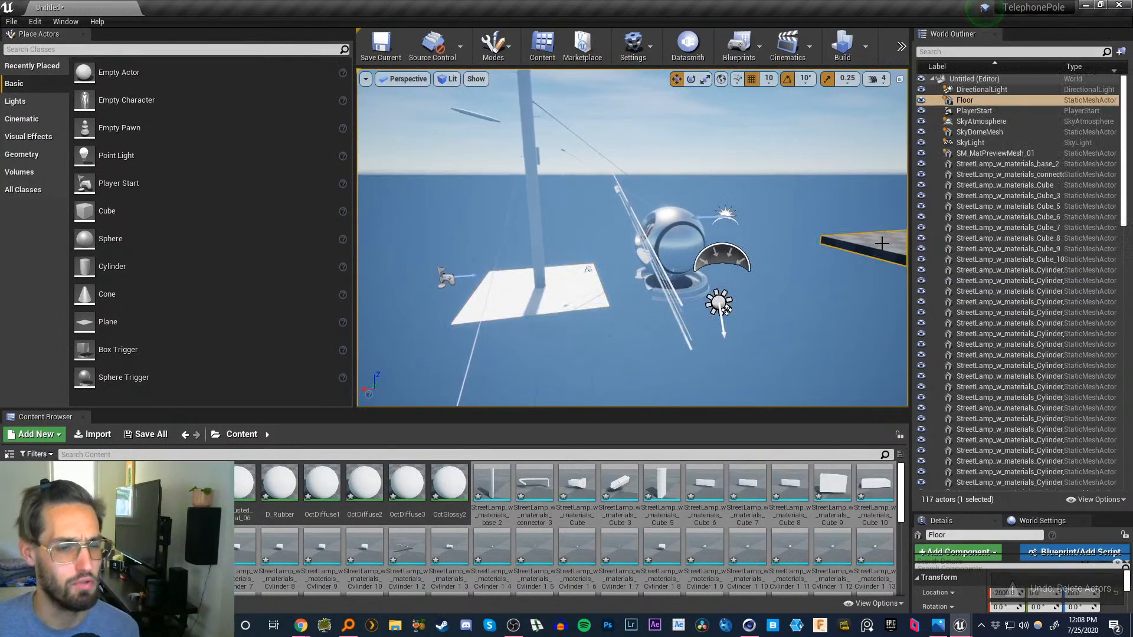
- Scale the imported StreetLamp_w_materials_Floor plane and view the lamp and wires against the sky from below
click(600, 289)
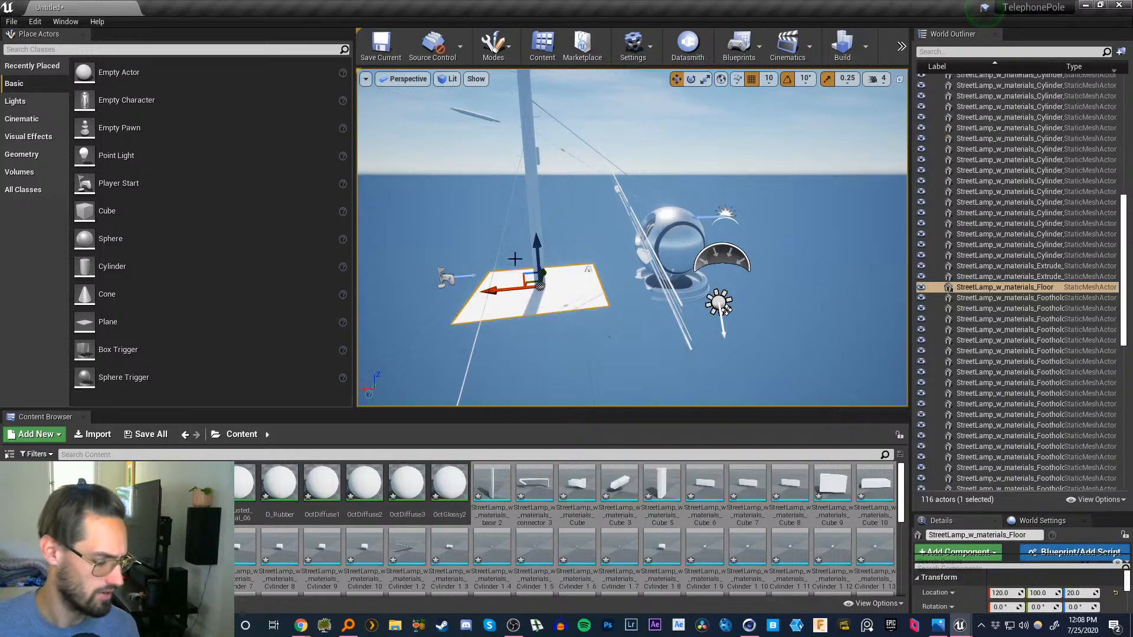
drag(540, 286, 554, 185)
right_drag(632, 238, 362, 283)
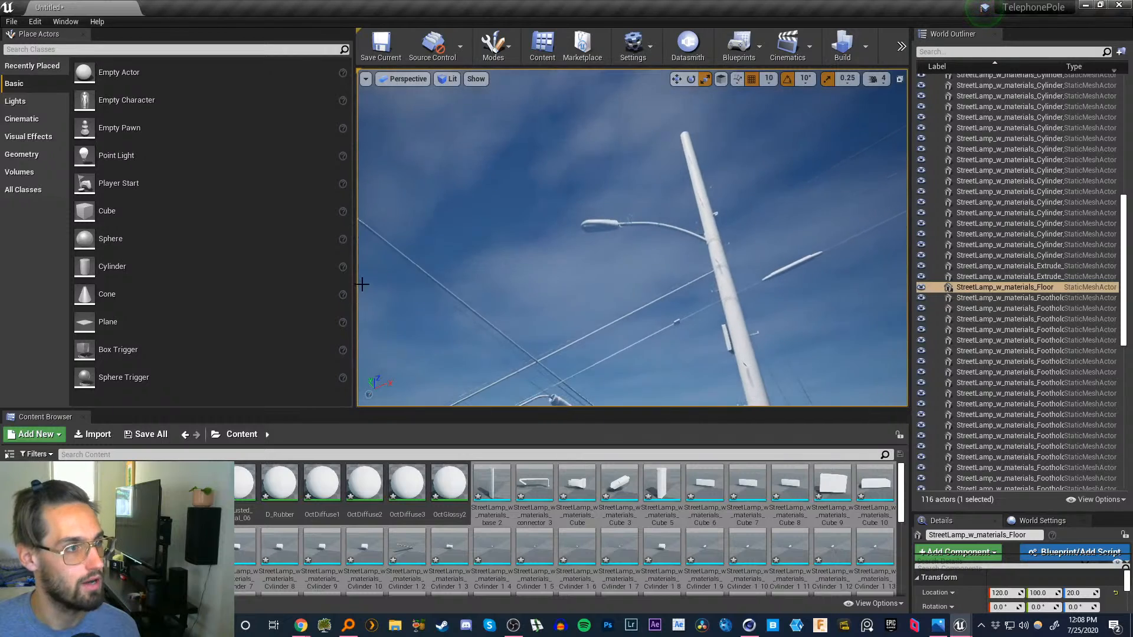
- Turn off Game Settings exposure for the viewport and adjust the EV100 value manually
click(366, 79)
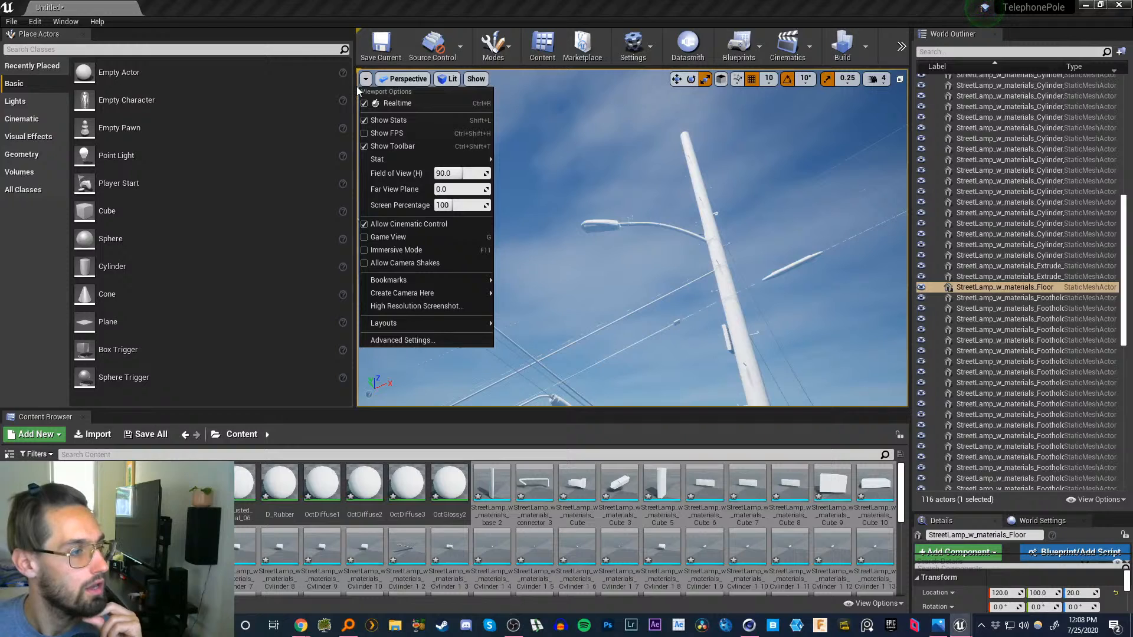
click(450, 79)
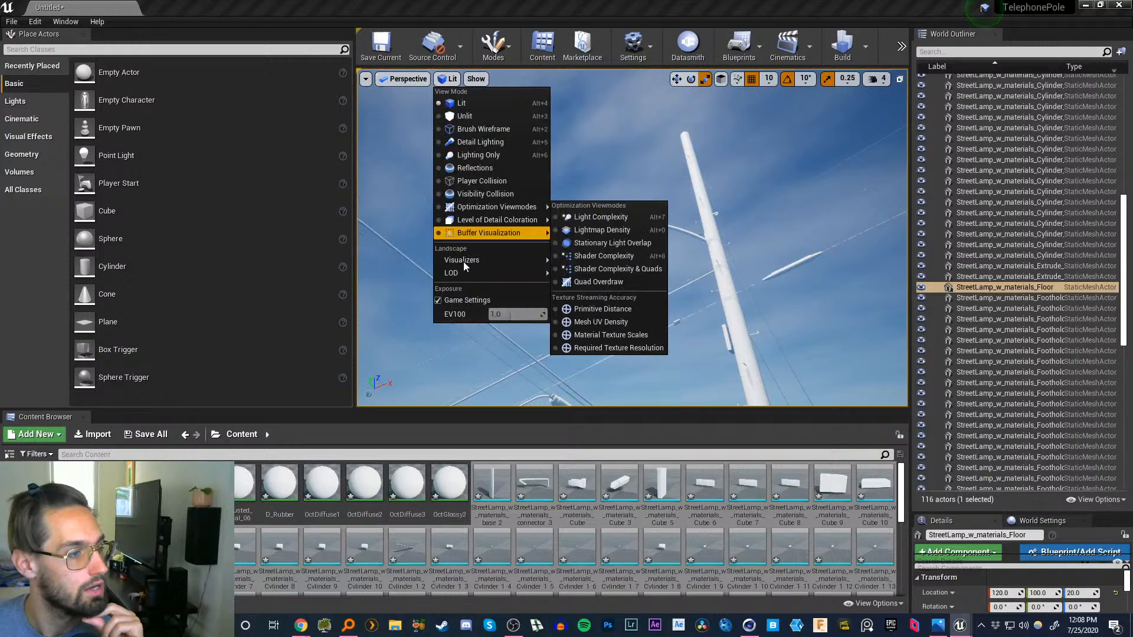
click(439, 300)
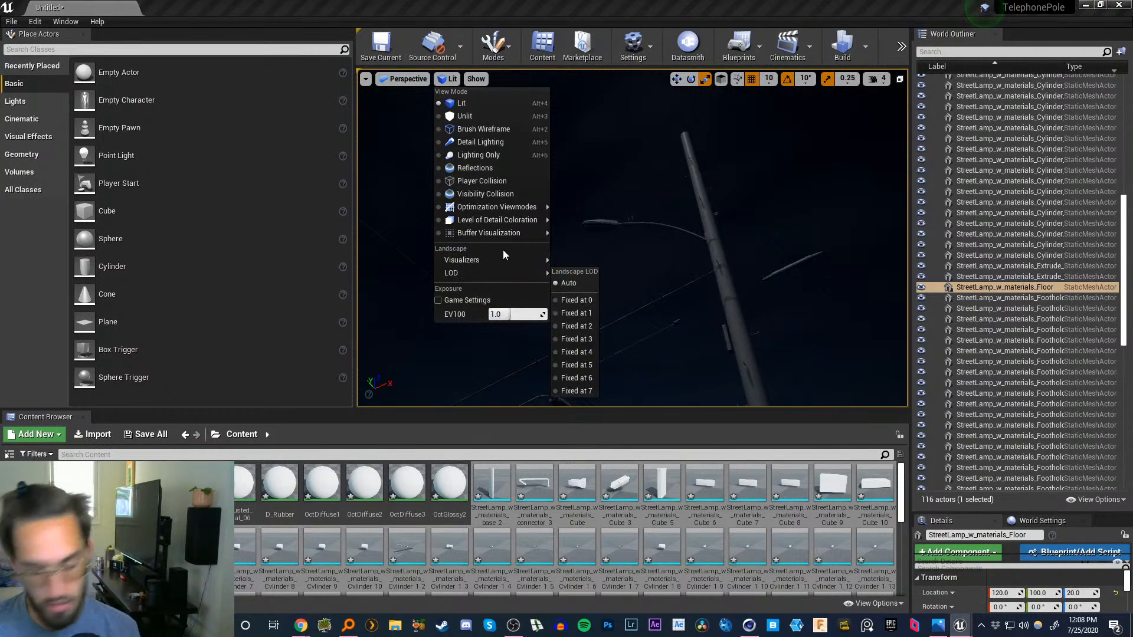
click(507, 315)
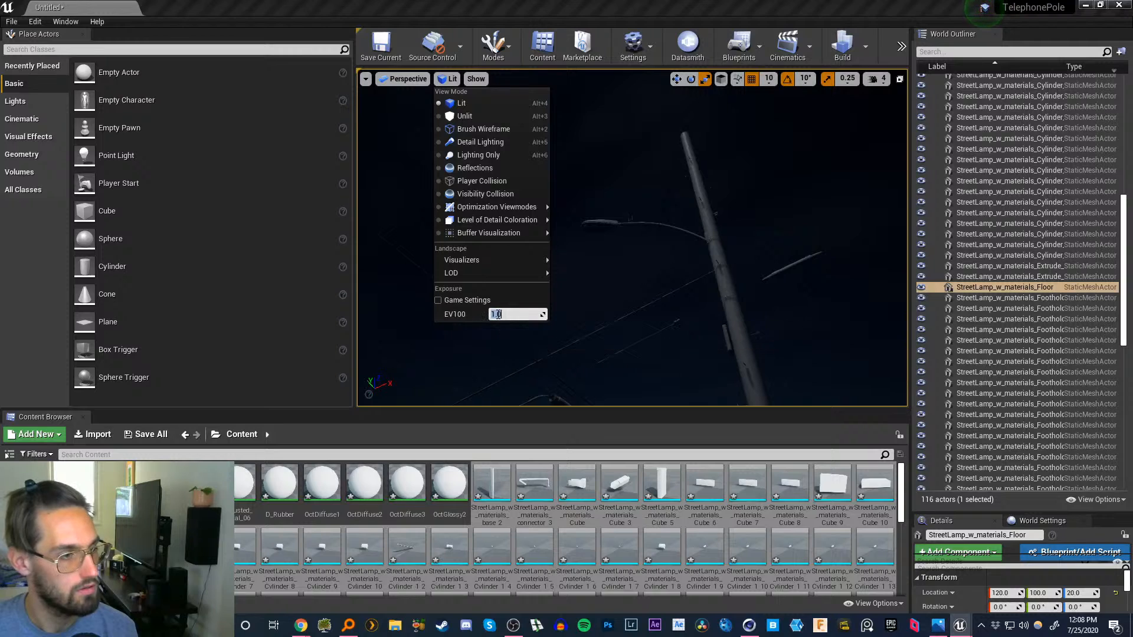
mouse_move(539, 314)
mouse_down()
mouse_move(482, 314)
mouse_move(543, 321)
mouse_up()
- Fly around the pole and wires to examine the imported street lamp from close range and above the floor
right_drag(737, 346, 696, 411)
key(w)
key(a)
key(w)
key(s)
key(w)
key(w)
key(s)
key(a)
key(d)
key(a)
key(d)
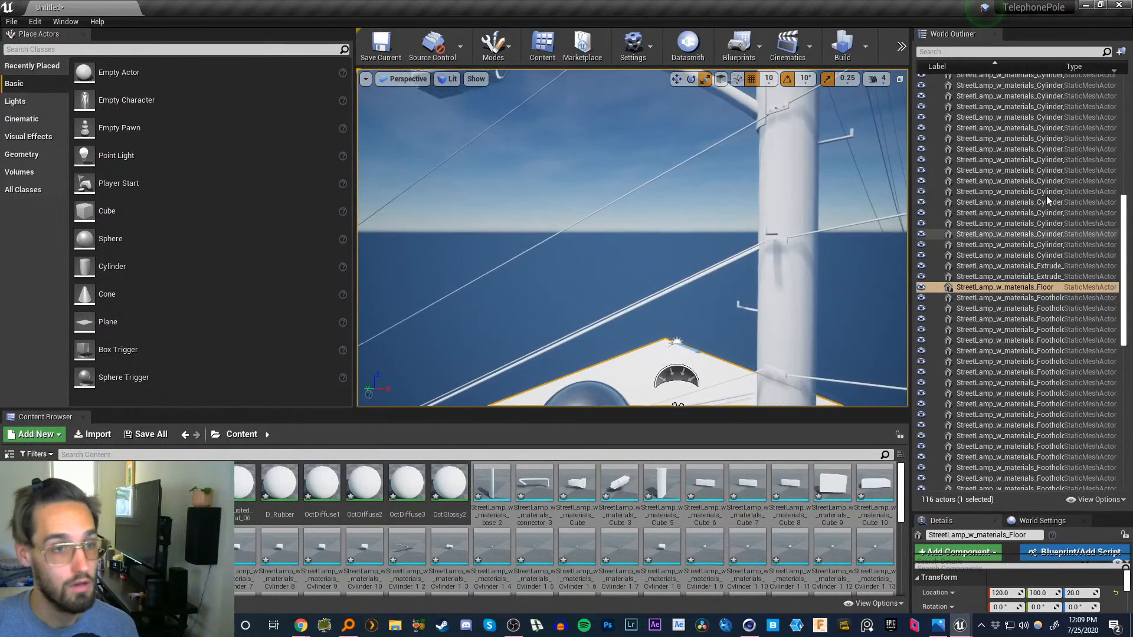
- Lower the viewport camera speed to 2 and fly past the pole and preview sphere to a view of the lamp from below
click(879, 79)
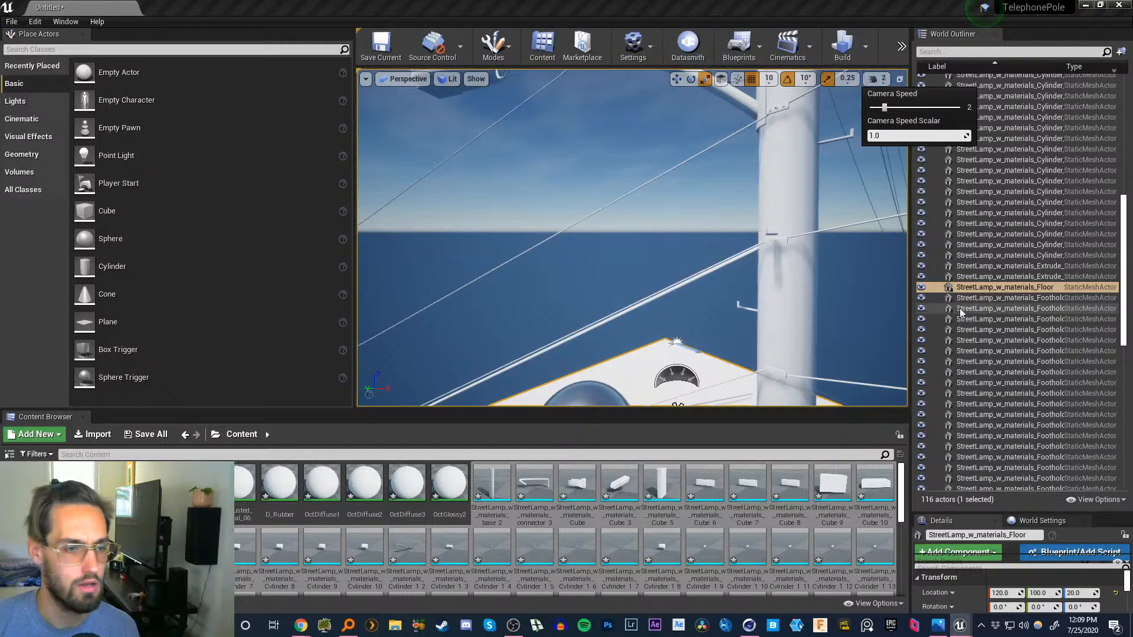
right_drag(775, 302, 863, 247)
key(w)
key(w)
key(s)
key(w)
key(s)
key(w)
key(s)
key(w)
key(s)
key(w)
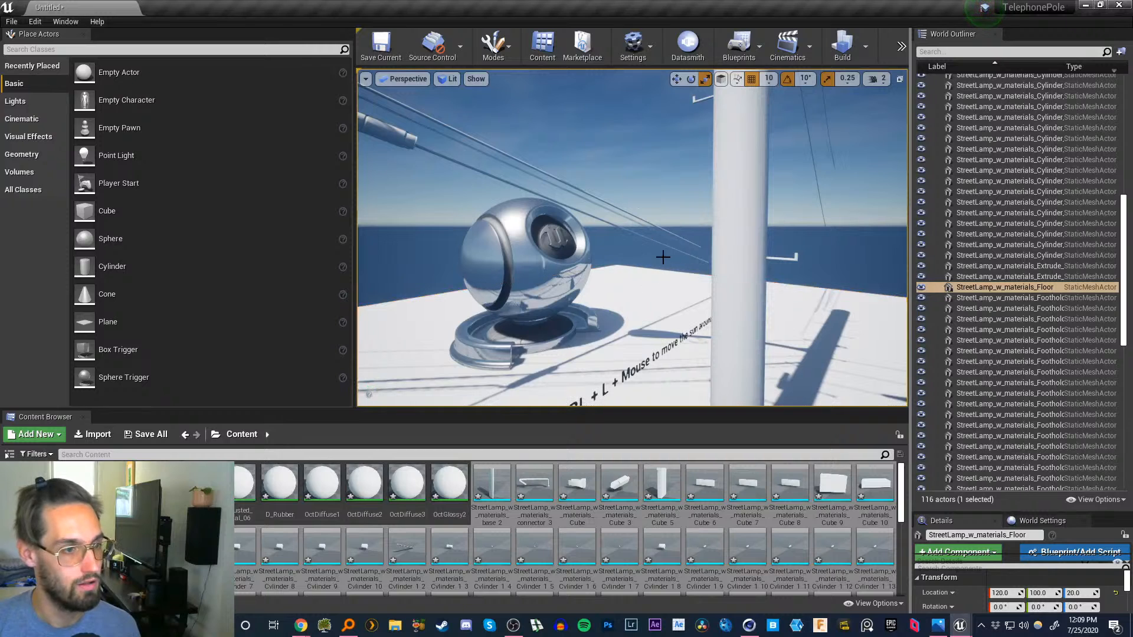
right_drag(663, 257, 705, 210)
key(w)
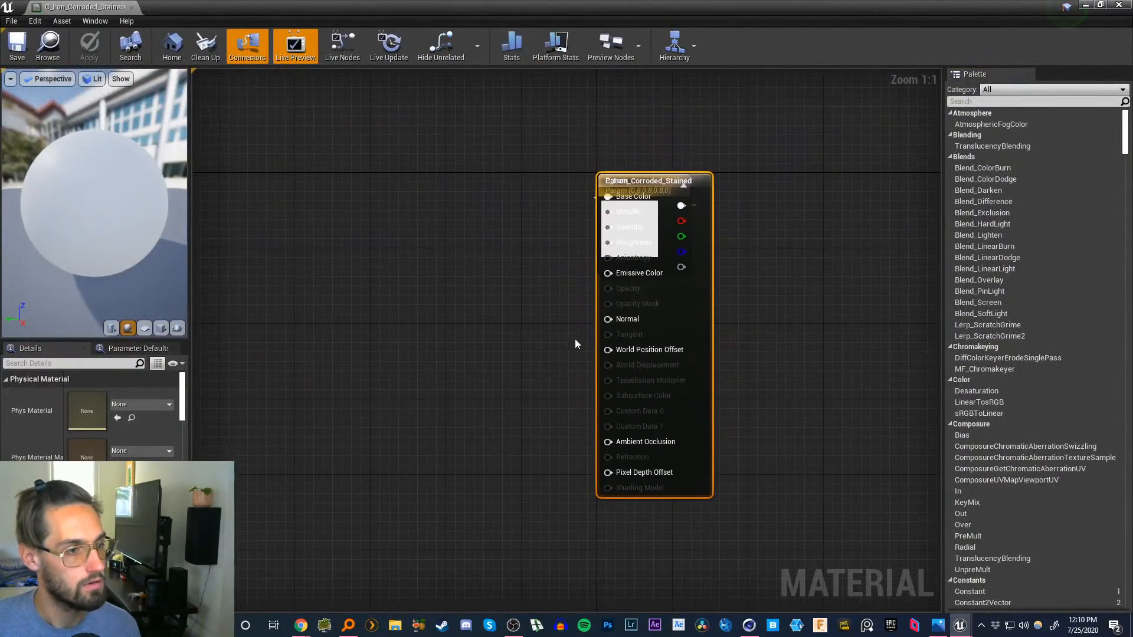
- Examine the node graphs of the imported C_Iron_Corroded_Stained and C_Rusted_Metal_06 materials, closing each material afterwards
scroll(575, 344, down, 1)
scroll(538, 324, down, 4)
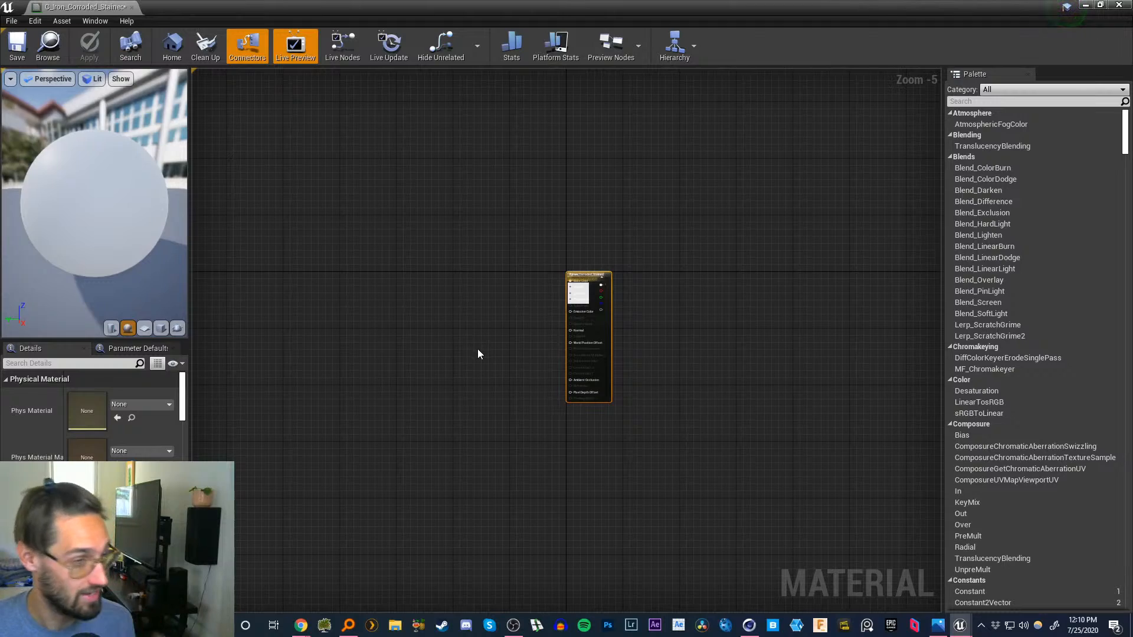
click(1119, 7)
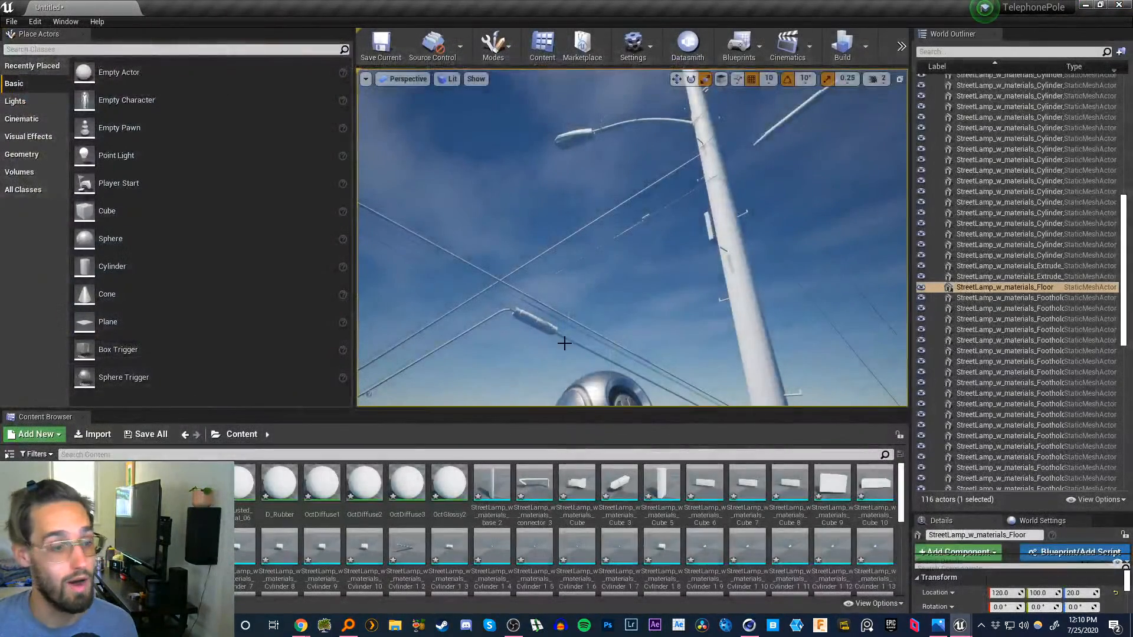
double_click(243, 483)
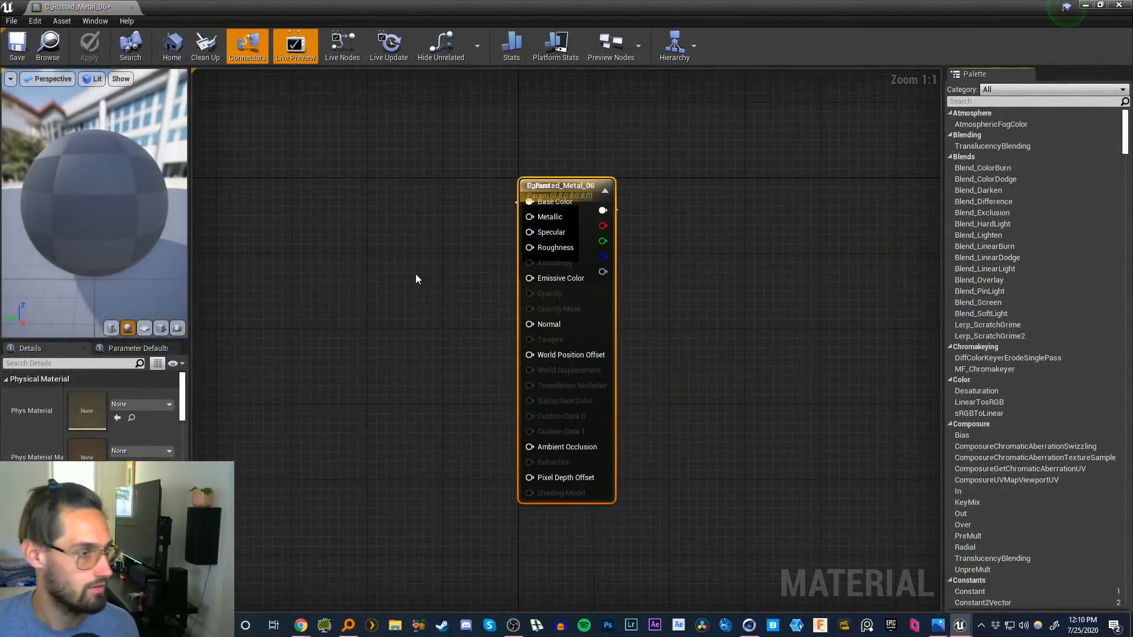
scroll(461, 309, down, 4)
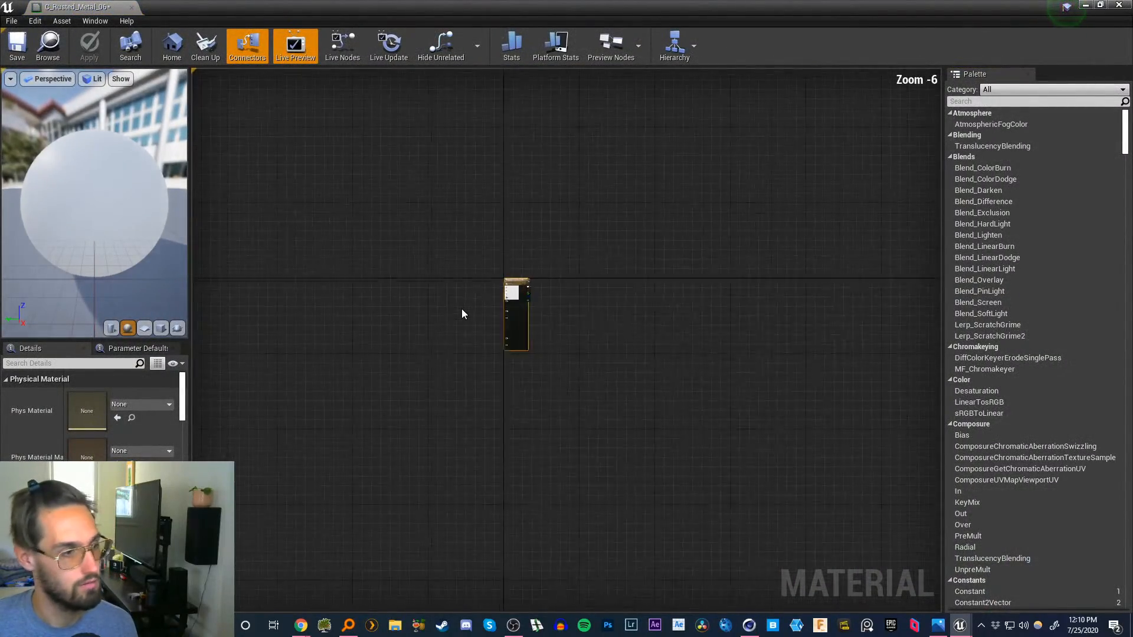
scroll(462, 309, up, 2)
scroll(462, 310, down, 2)
click(1117, 5)
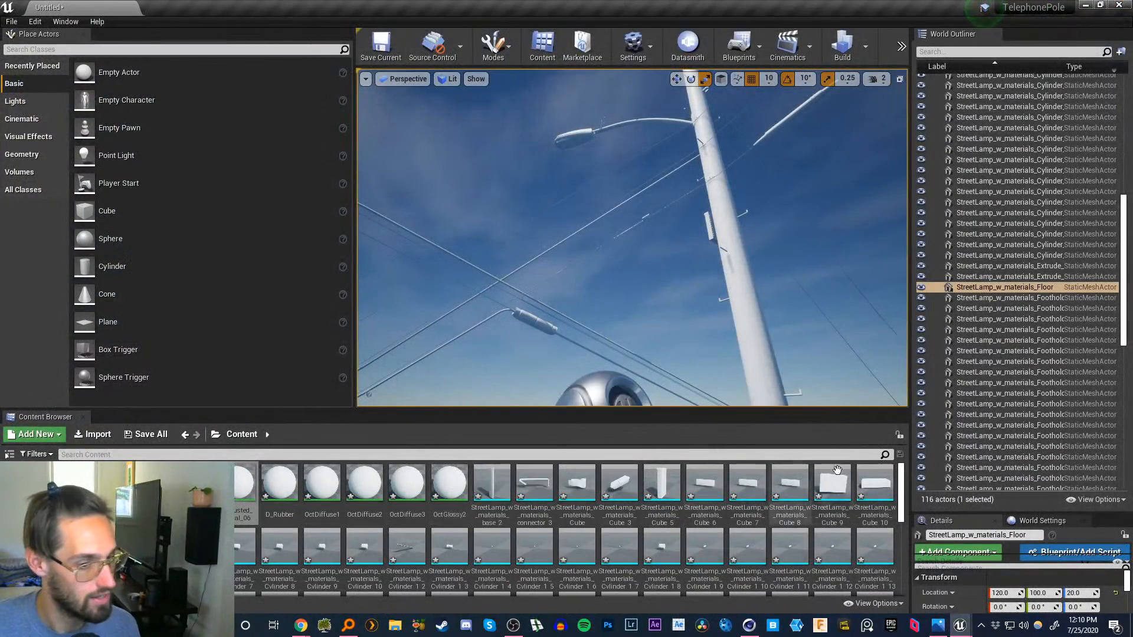
- Browse the imported assets down to the Wooden_Panel_2x2 material, open it for inspection and close it again
drag(901, 494, 912, 572)
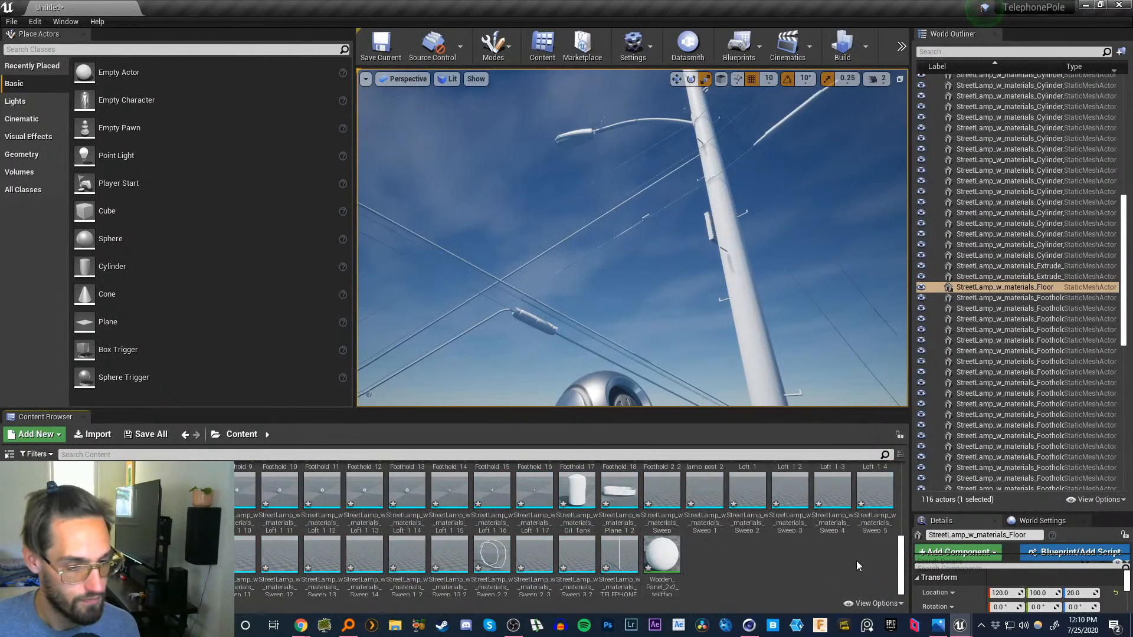
drag(901, 572, 909, 497)
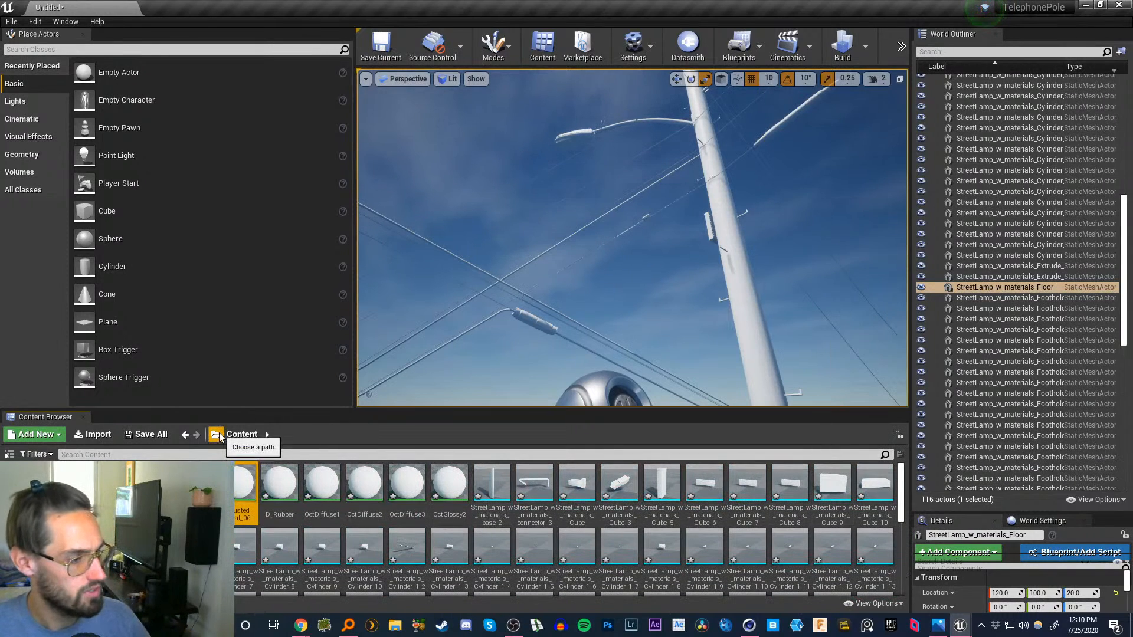
drag(902, 499, 905, 572)
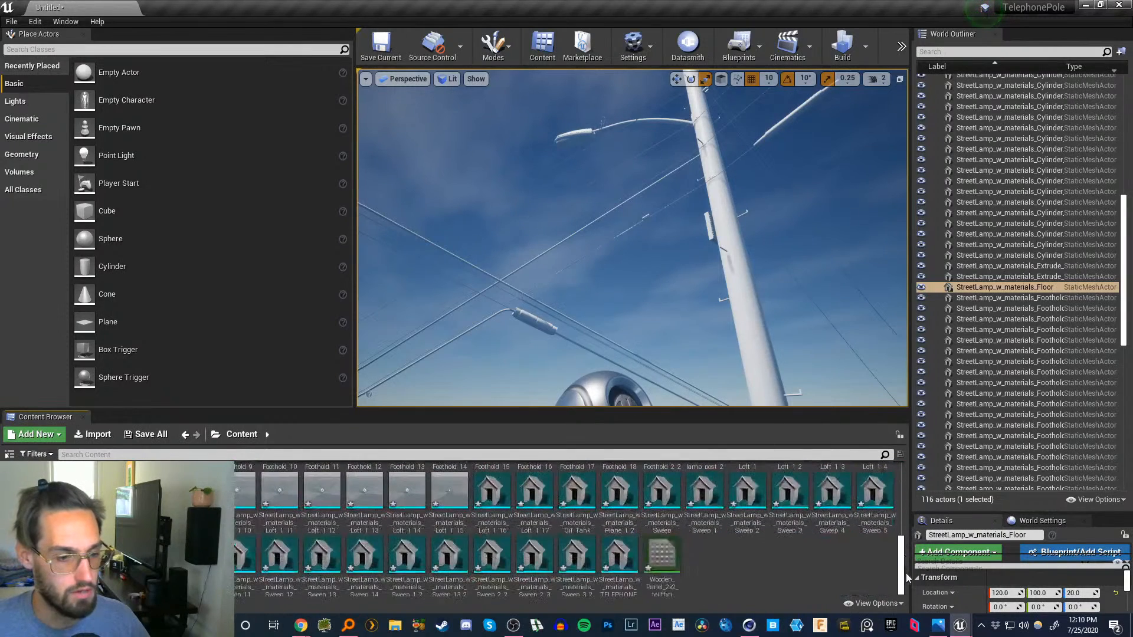
click(662, 556)
double_click(664, 556)
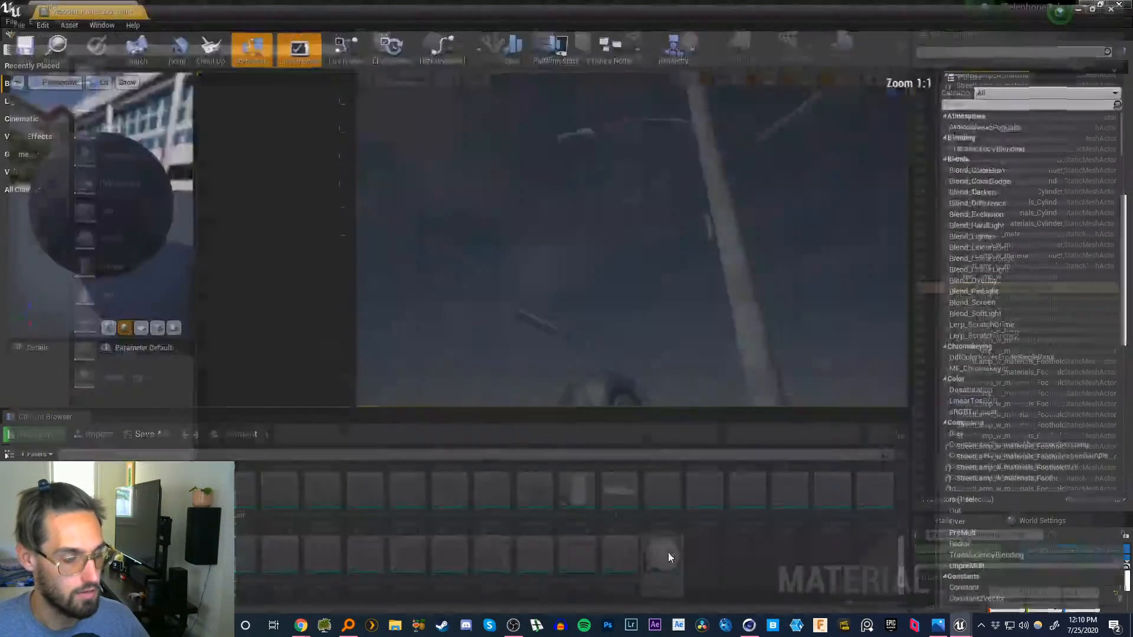
click(1119, 5)
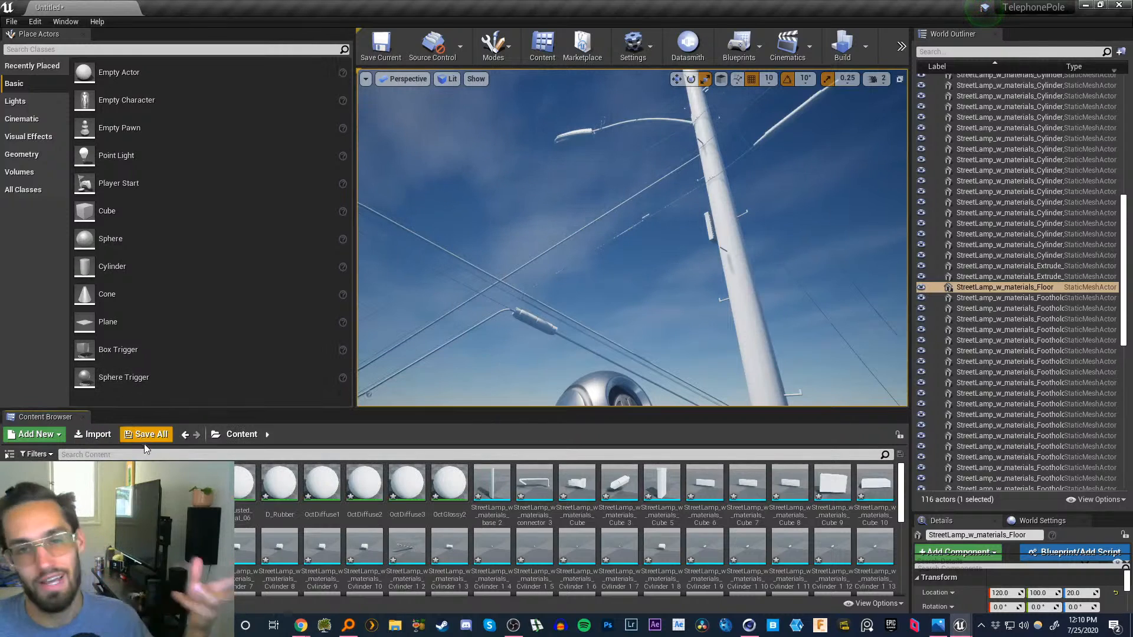
- Reopen the C_Rusted_Metal_06 material, examine its graph and the list of available nodes, and close it without edits
double_click(237, 485)
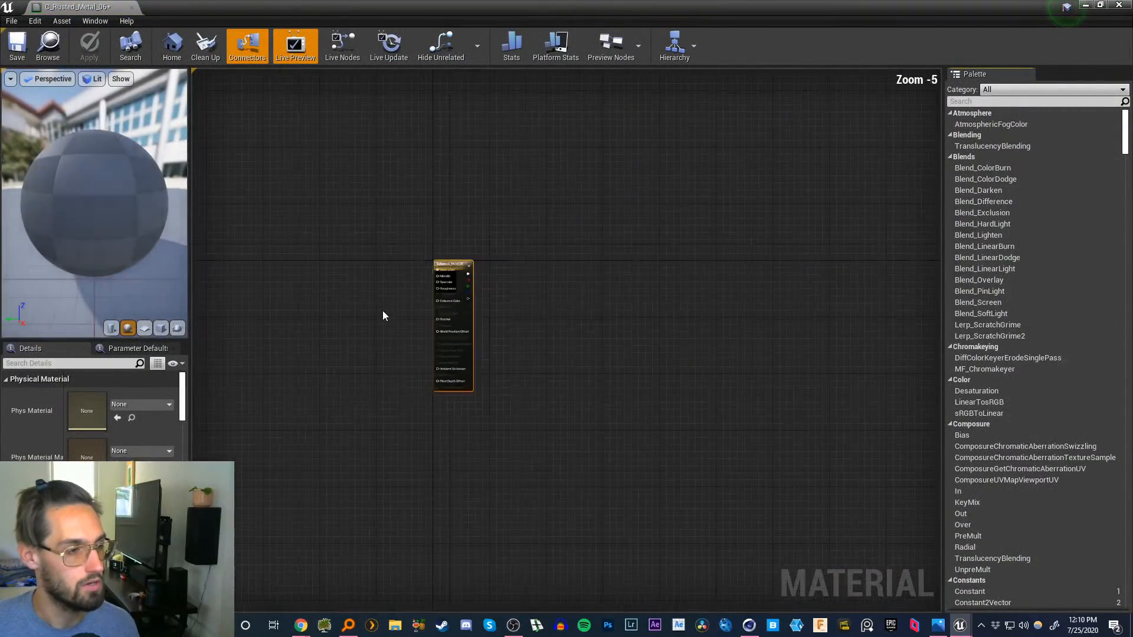
scroll(383, 312, down, 1)
right_drag(347, 306, 487, 318)
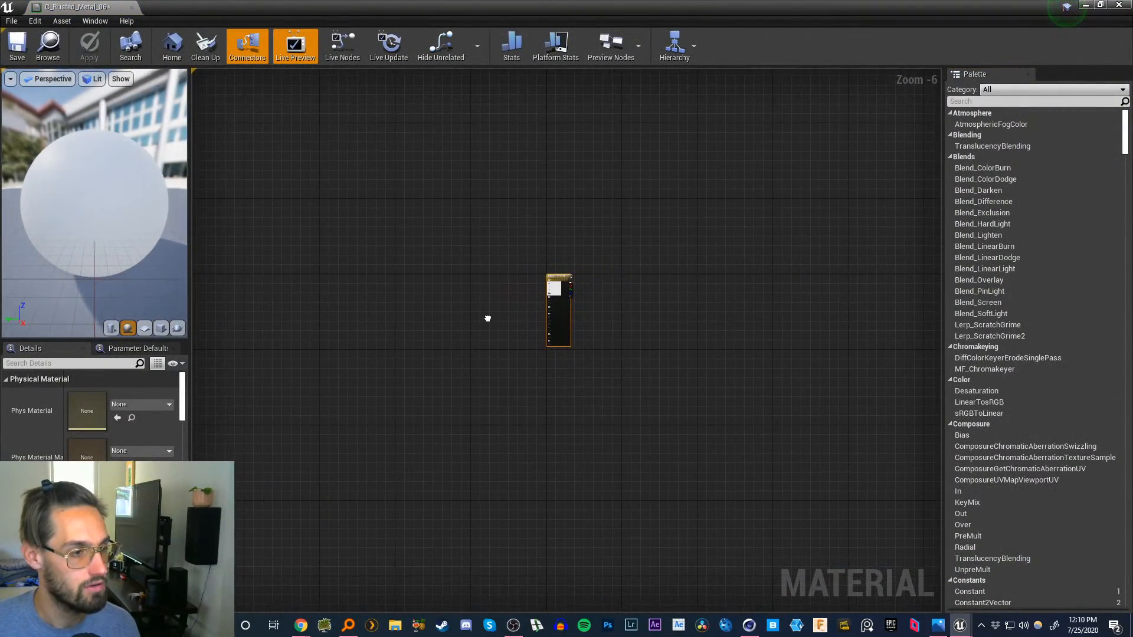
scroll(462, 319, down, 2)
scroll(462, 318, up, 5)
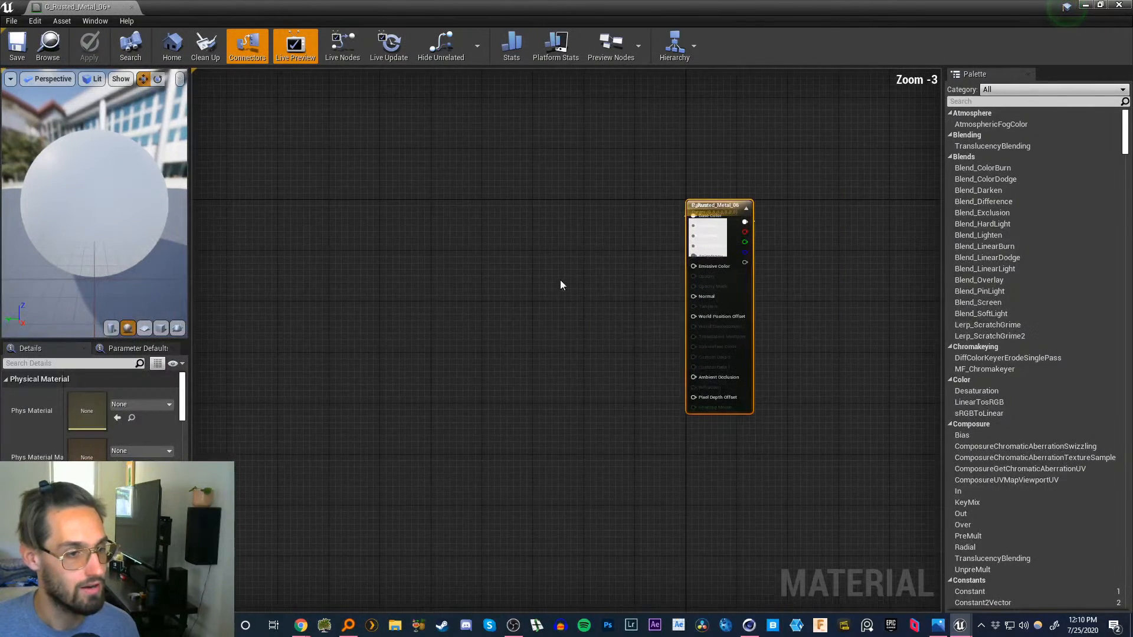
right_click(643, 228)
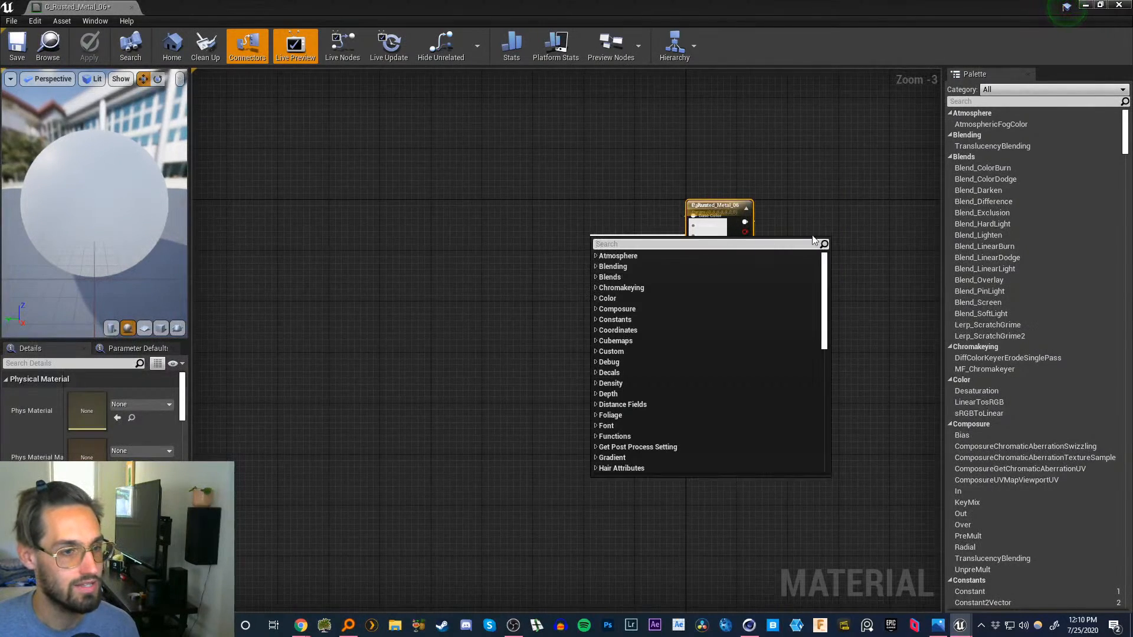
click(845, 220)
click(1119, 5)
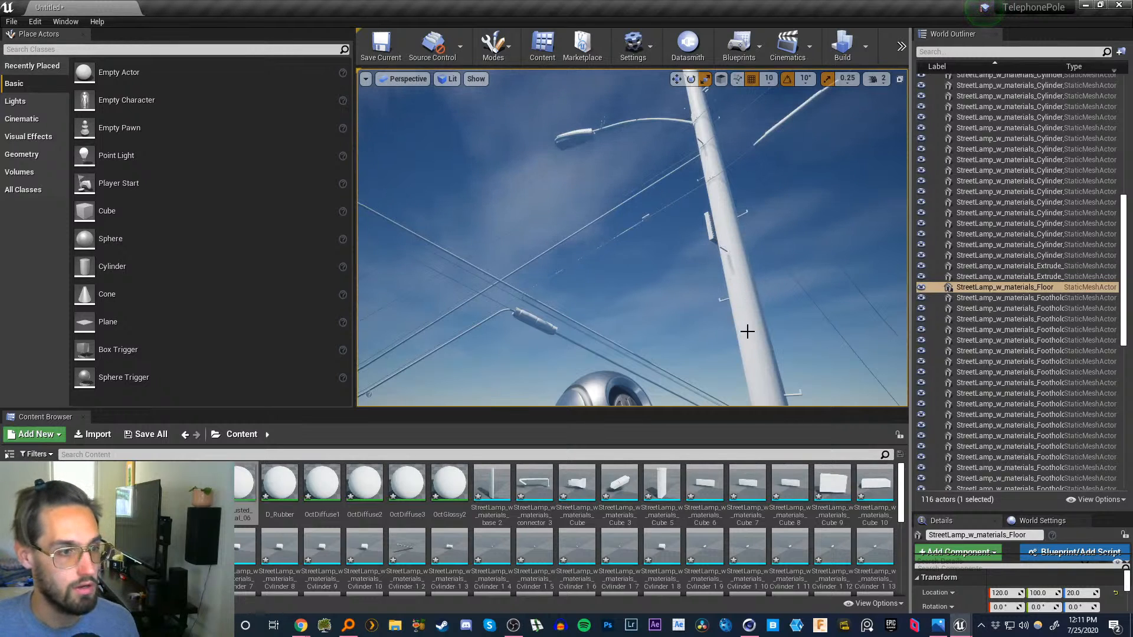
- Delete the StreetLamp_w_materials_Cube_10 box covering the underside of the lamp head
right_drag(747, 331, 739, 310)
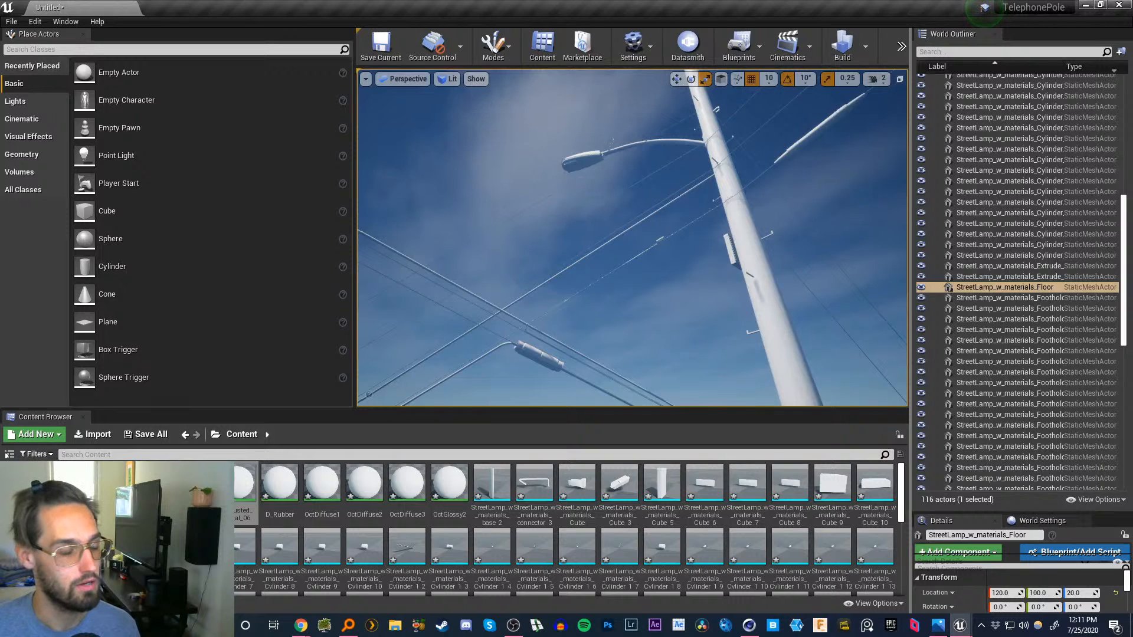
right_drag(739, 309, 725, 288)
click(674, 258)
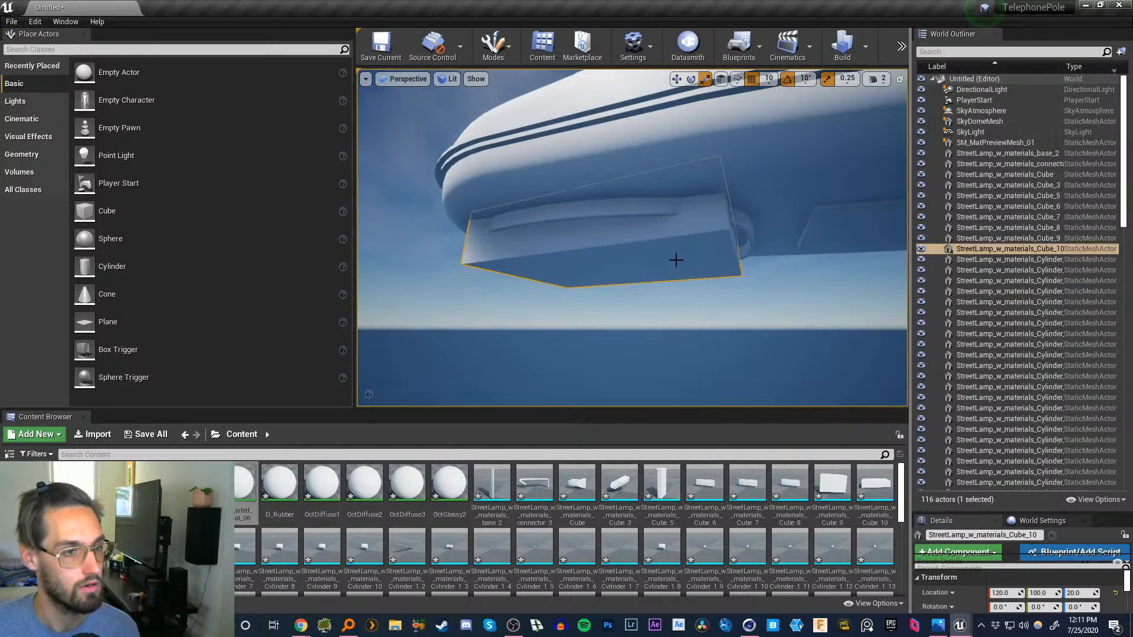
key(Delete)
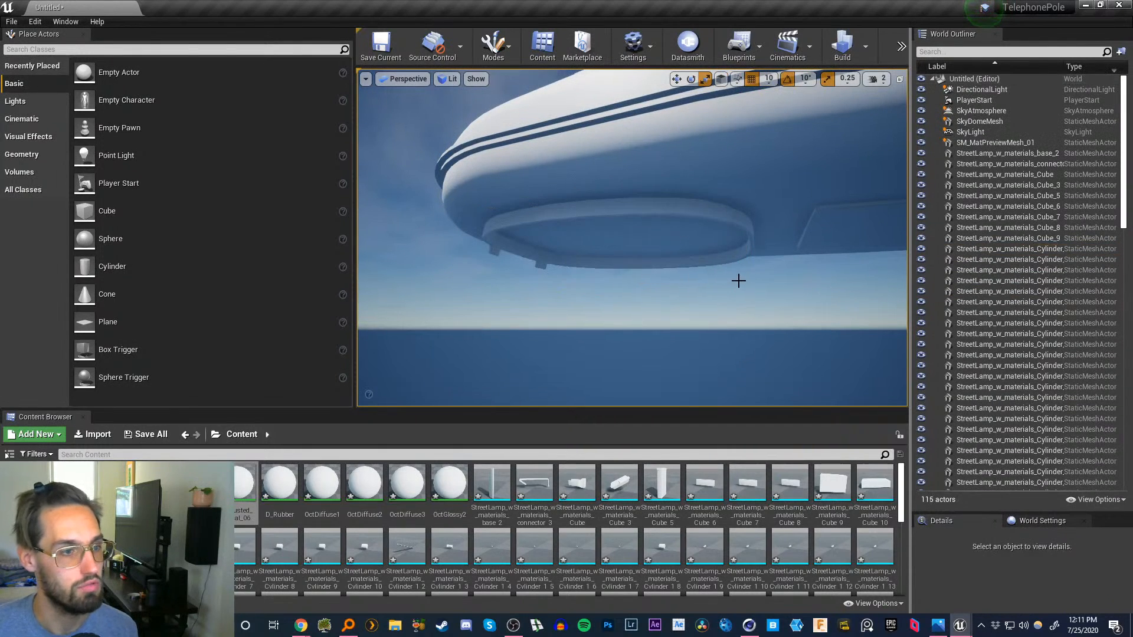
- Inspect the lamp head, arm and pole from several angles, ending below them, and look through the imported assets
right_drag(664, 261, 815, 337)
key(w)
key(s)
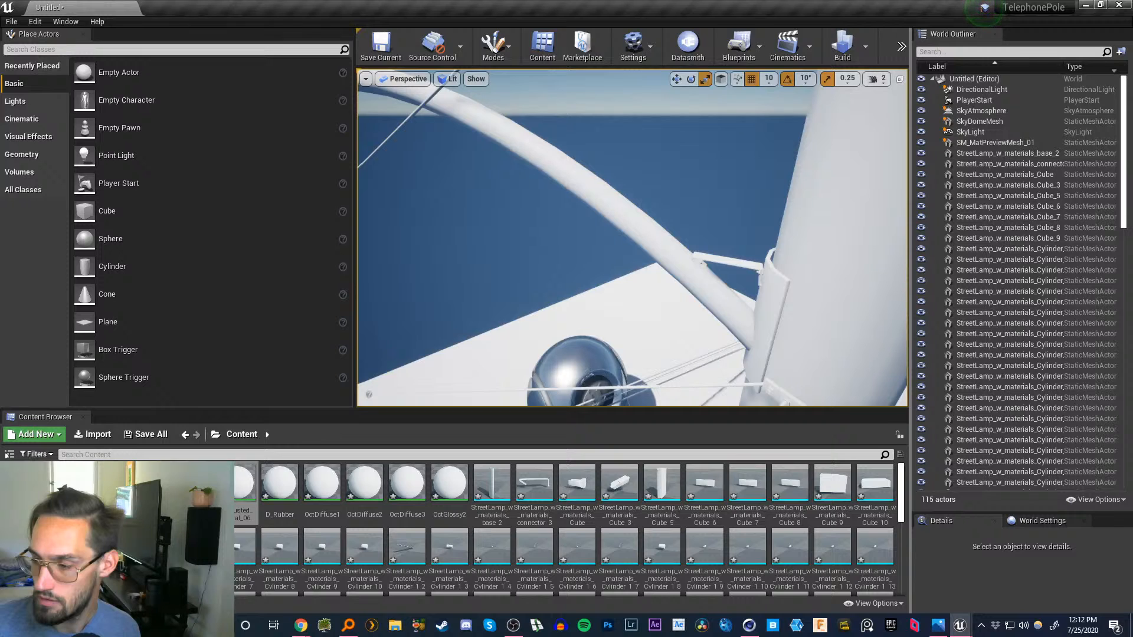
key(w)
right_drag(631, 237, 495, 143)
key(w)
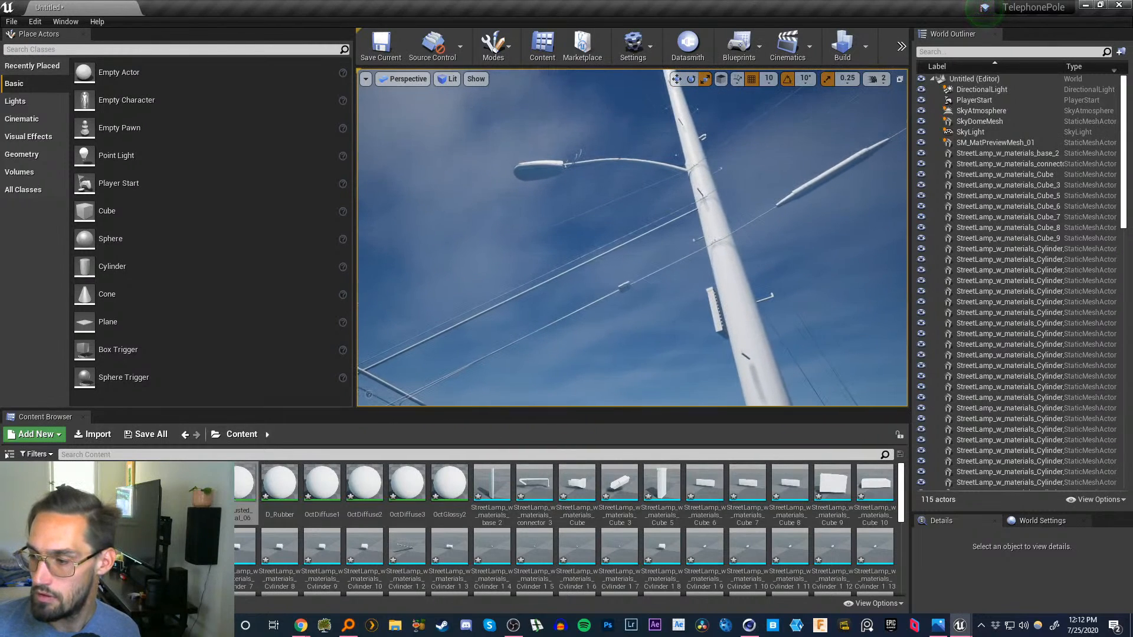
right_drag(495, 143, 488, 186)
right_drag(696, 290, 696, 273)
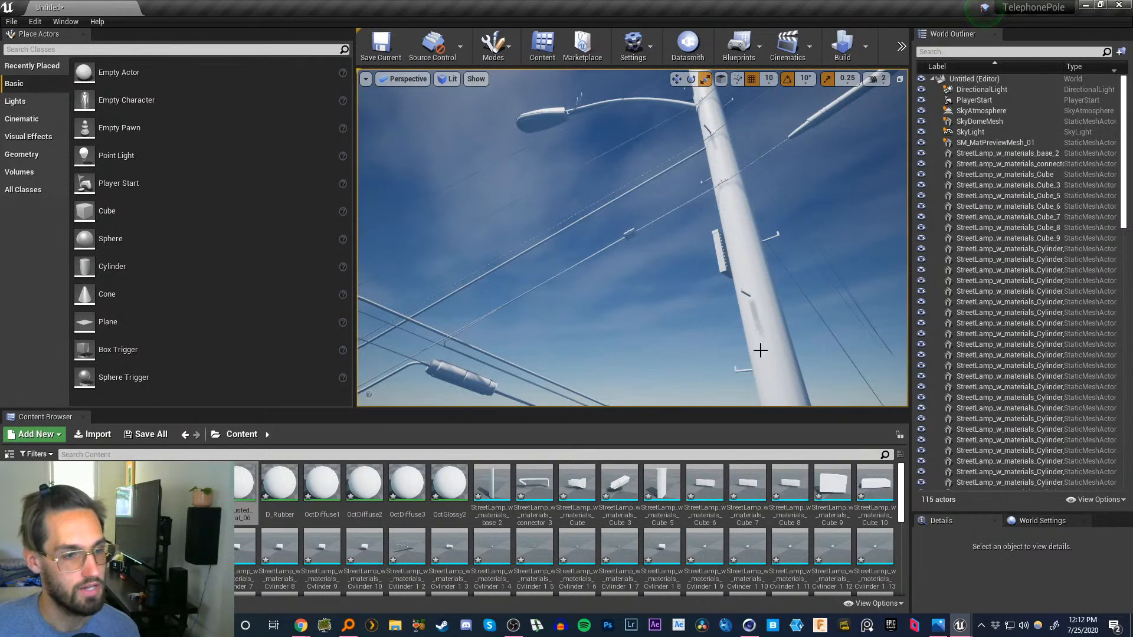
right_drag(761, 350, 781, 329)
key(s)
key(w)
key(q)
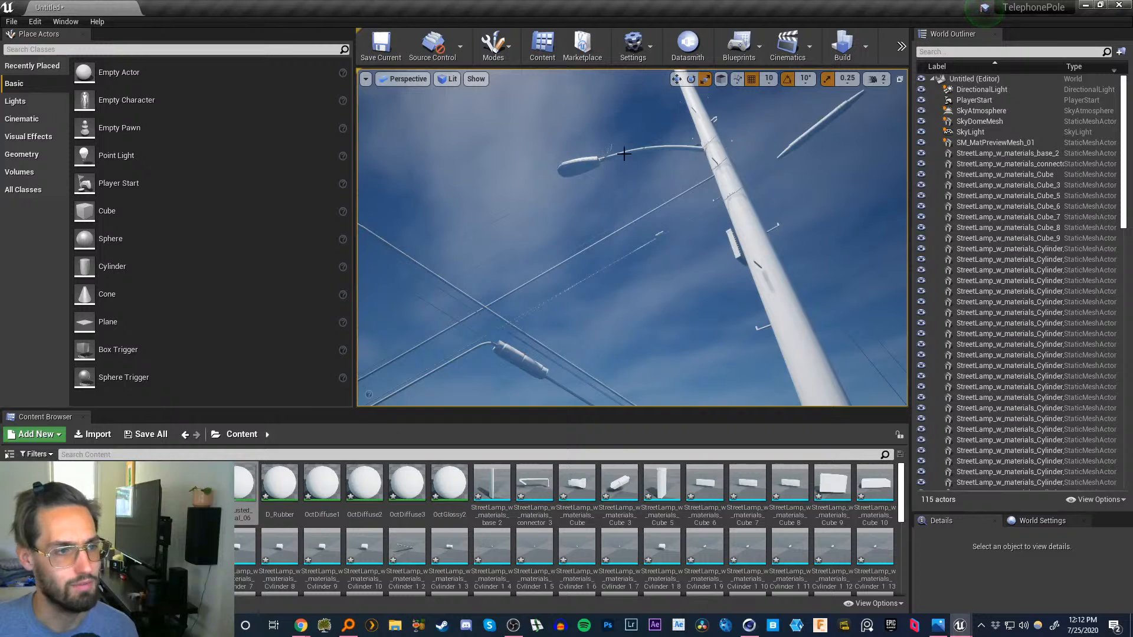
right_drag(719, 293, 720, 293)
right_drag(766, 345, 806, 323)
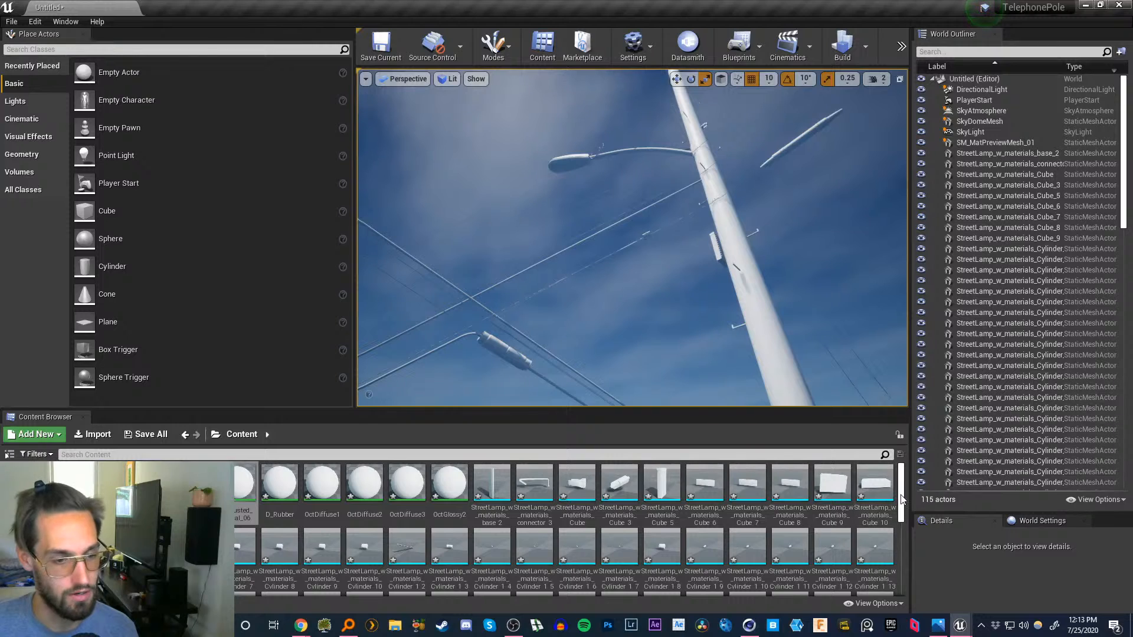
mouse_move(901, 493)
mouse_down()
mouse_move(903, 543)
mouse_move(906, 476)
mouse_up()
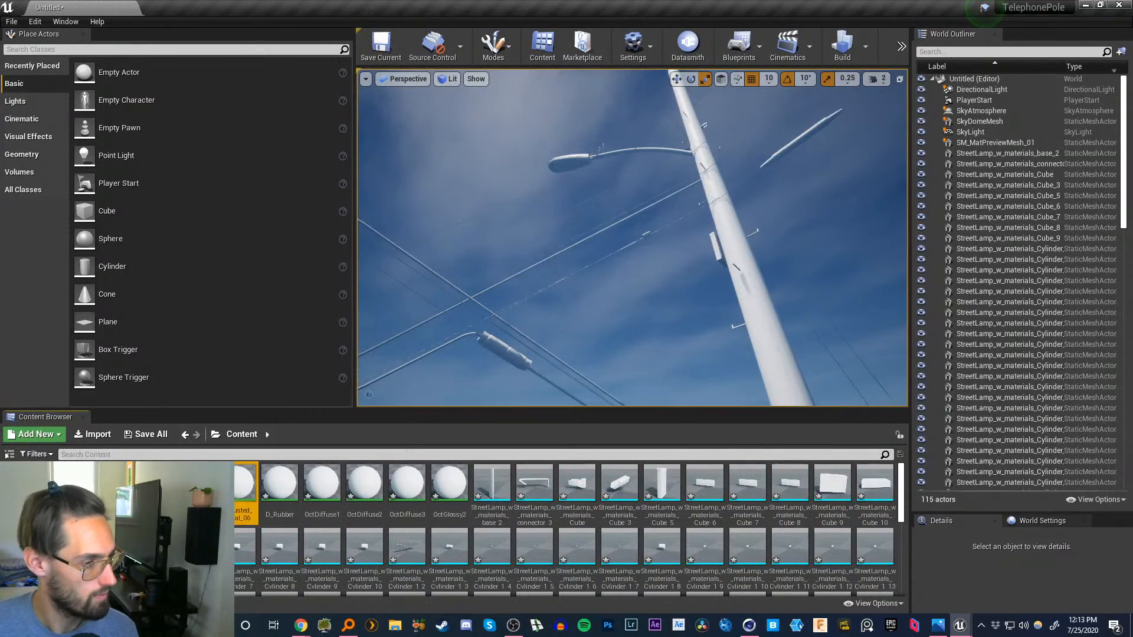
drag(903, 496, 902, 577)
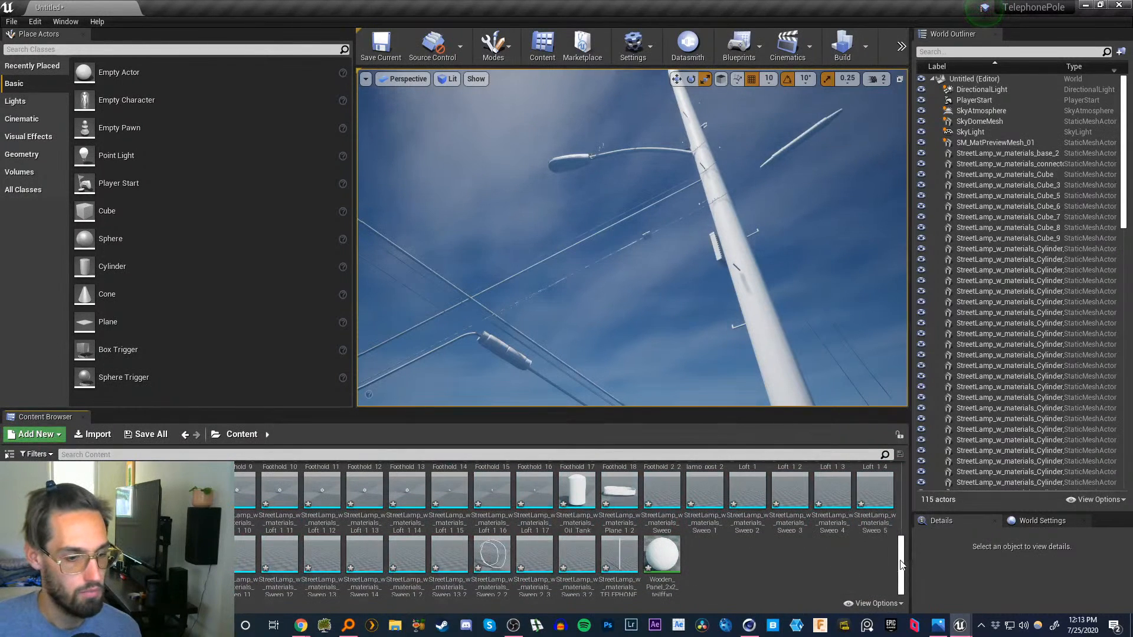
- Switch to Cinema 4D and enable the Volume object in the StreetLamp scene
click(748, 628)
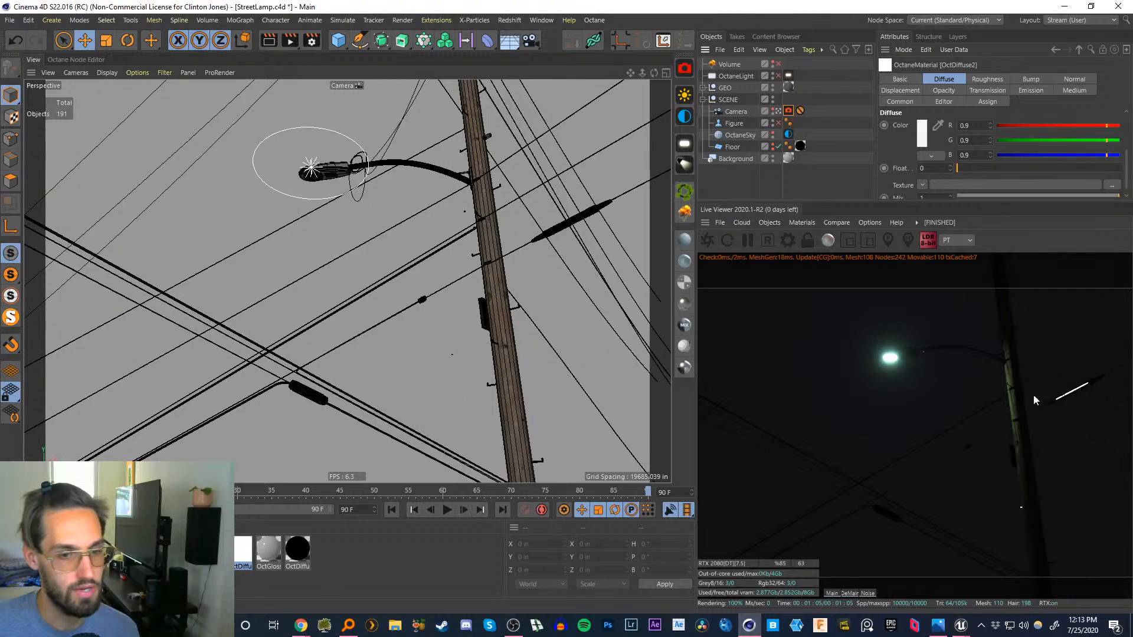
click(777, 63)
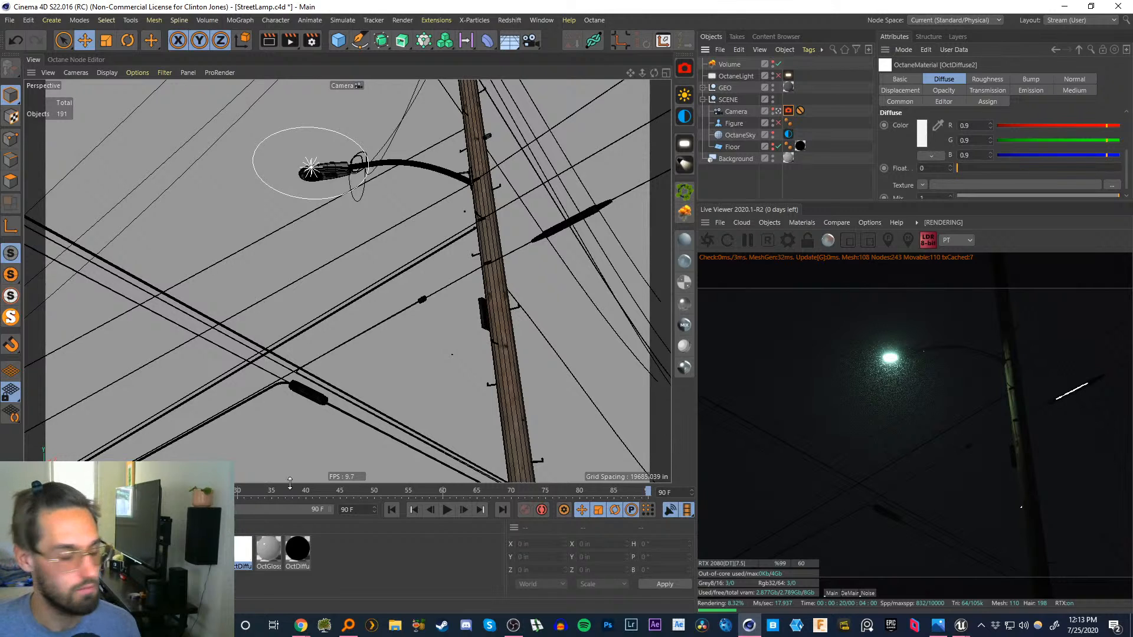
- Inspect the Wooden_Panel_2x2_teilffxg material's node graph and locate its displacement image texture in the file explorer
click(210, 549)
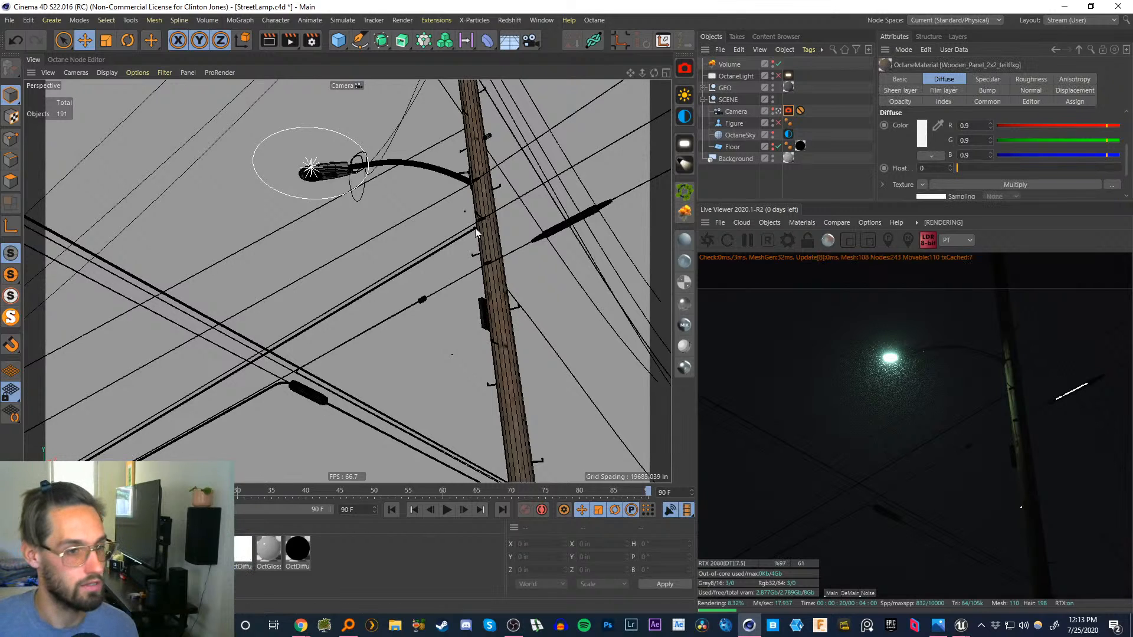
click(208, 239)
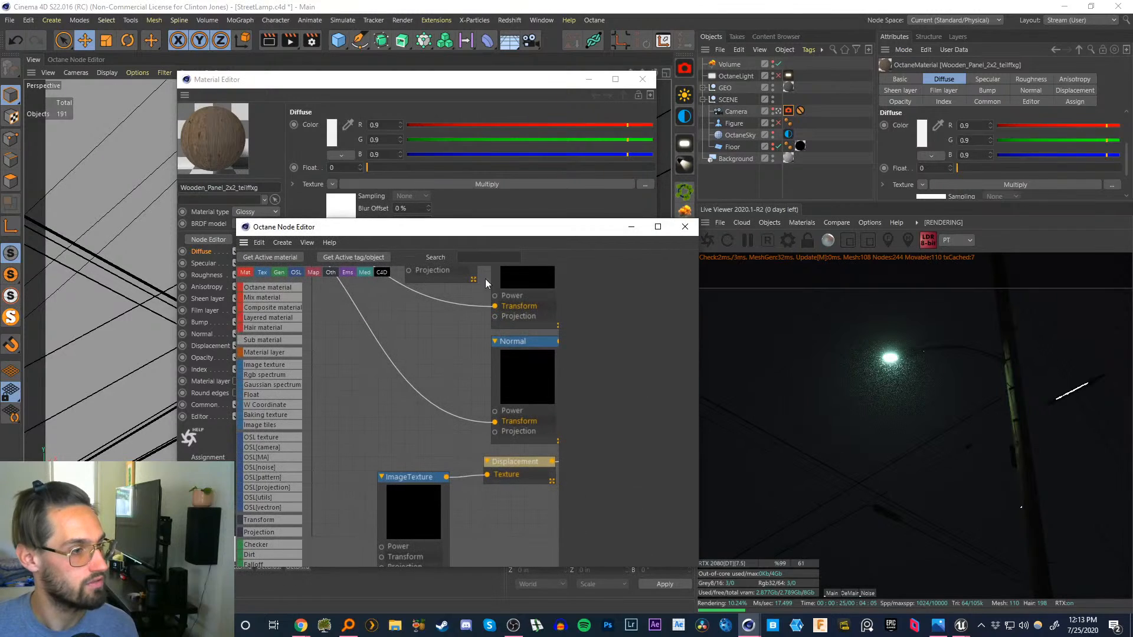
right_click(412, 511)
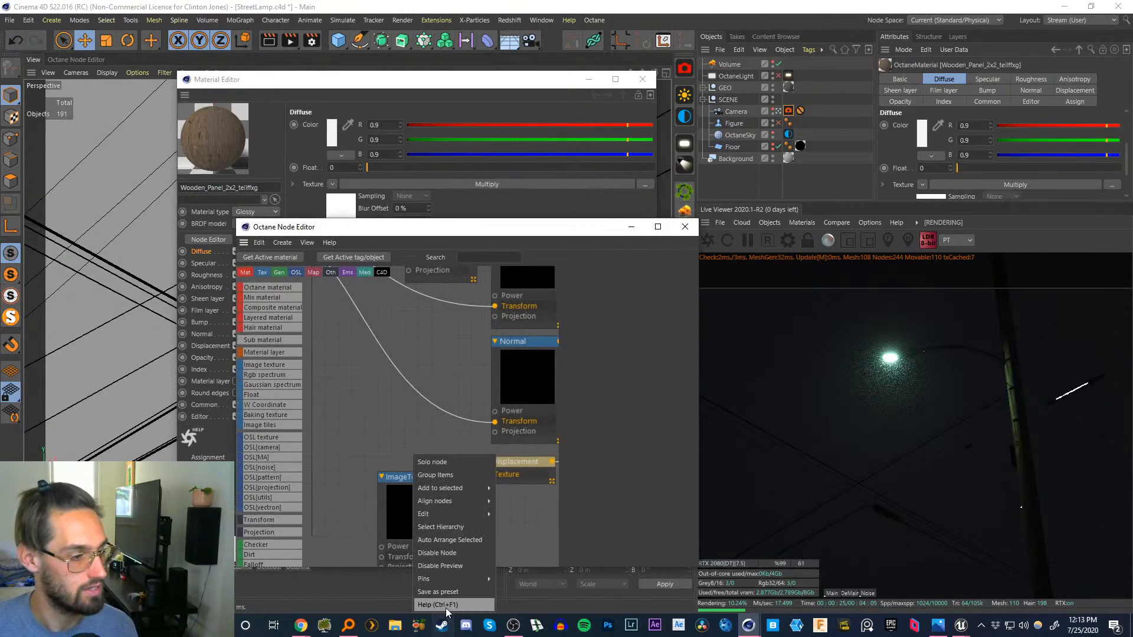
click(399, 505)
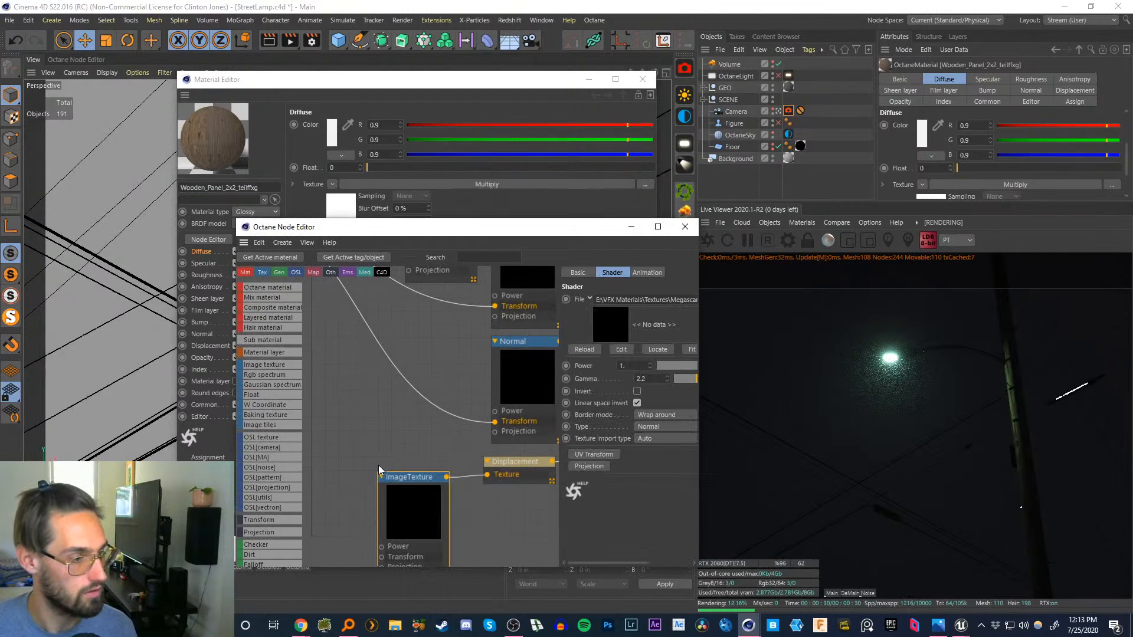
click(655, 349)
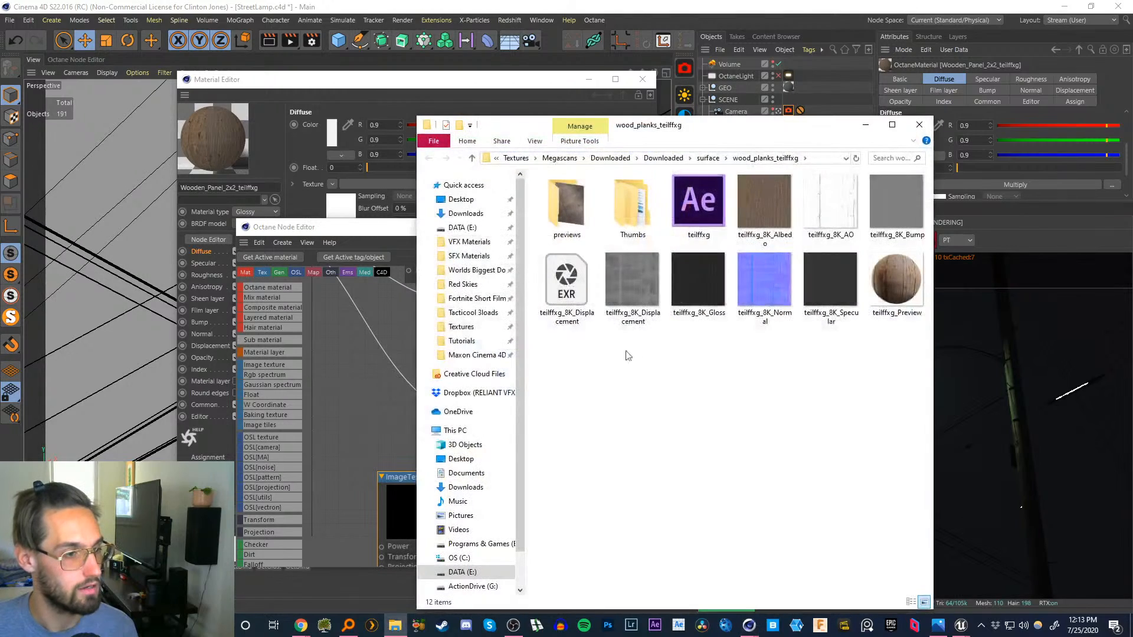
- Switch back to the TelephonePole project in Unreal and look through the imported assets in the Content folder
click(1064, 7)
drag(802, 187, 823, 262)
click(779, 267)
shift+click(837, 348)
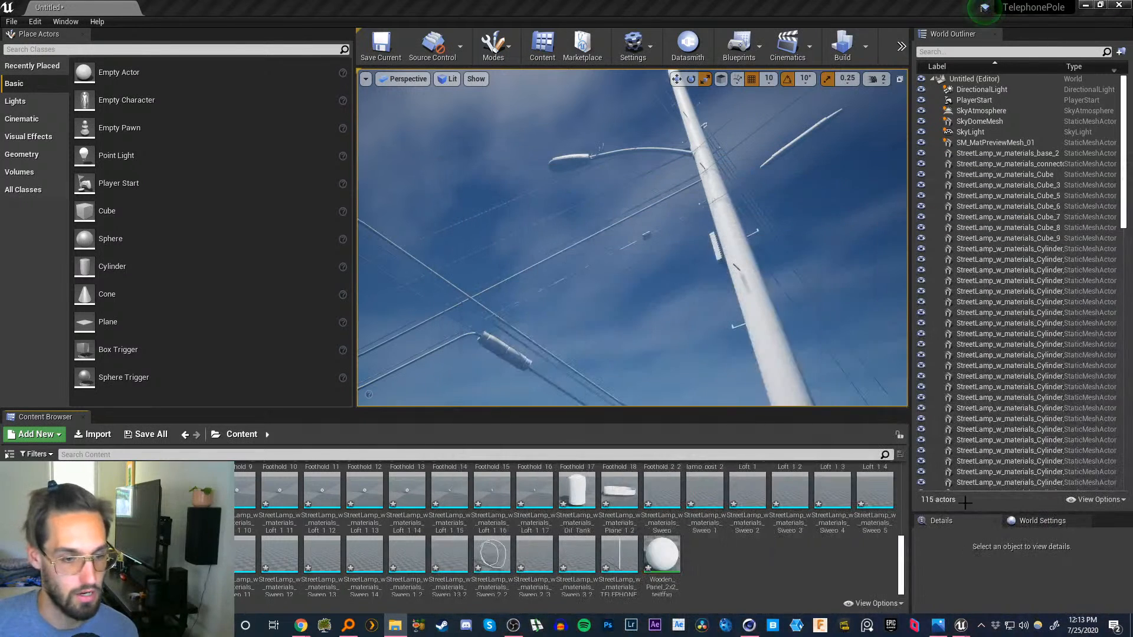
drag(902, 561, 905, 489)
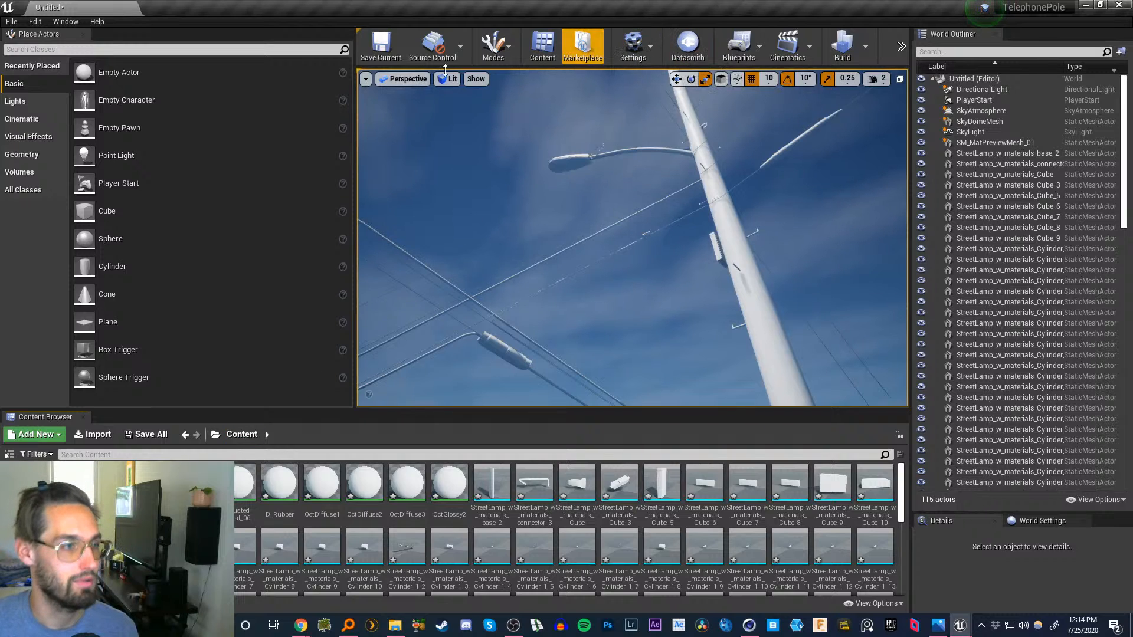
- Search the installed and built-in Unreal plugins for "bridge"
click(653, 46)
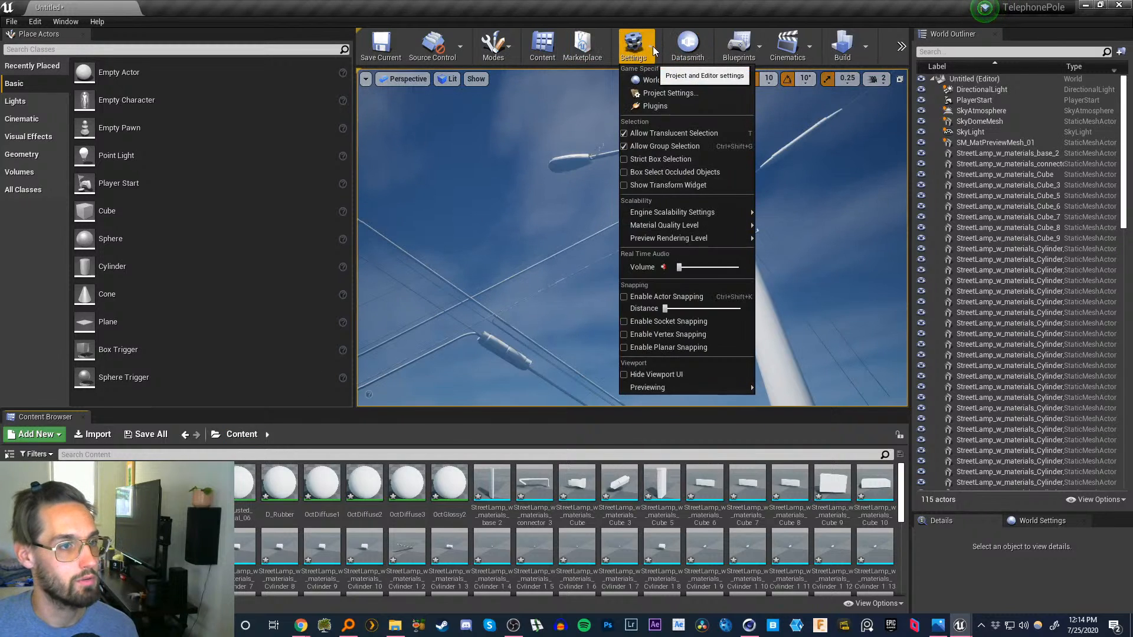
click(656, 105)
click(48, 118)
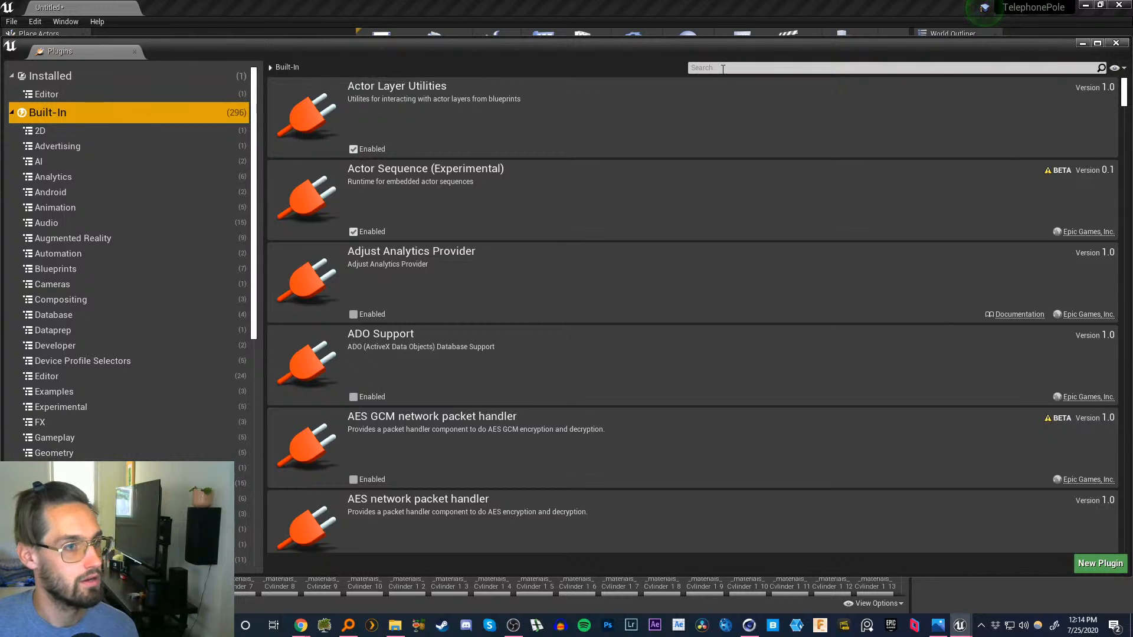
click(65, 77)
click(710, 68)
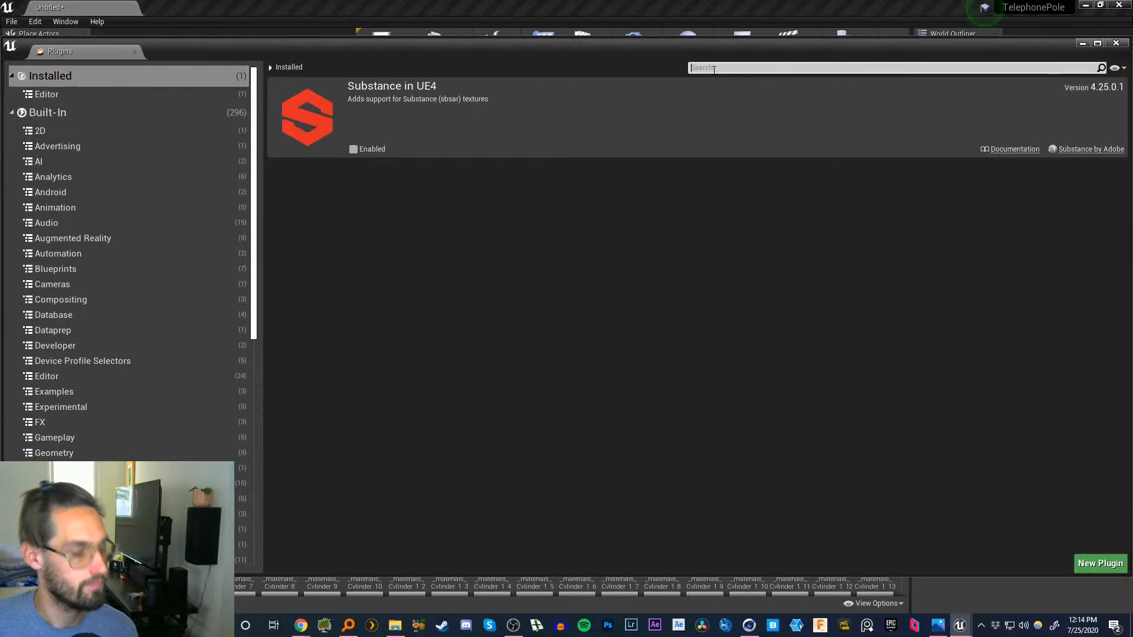
text(bridge)
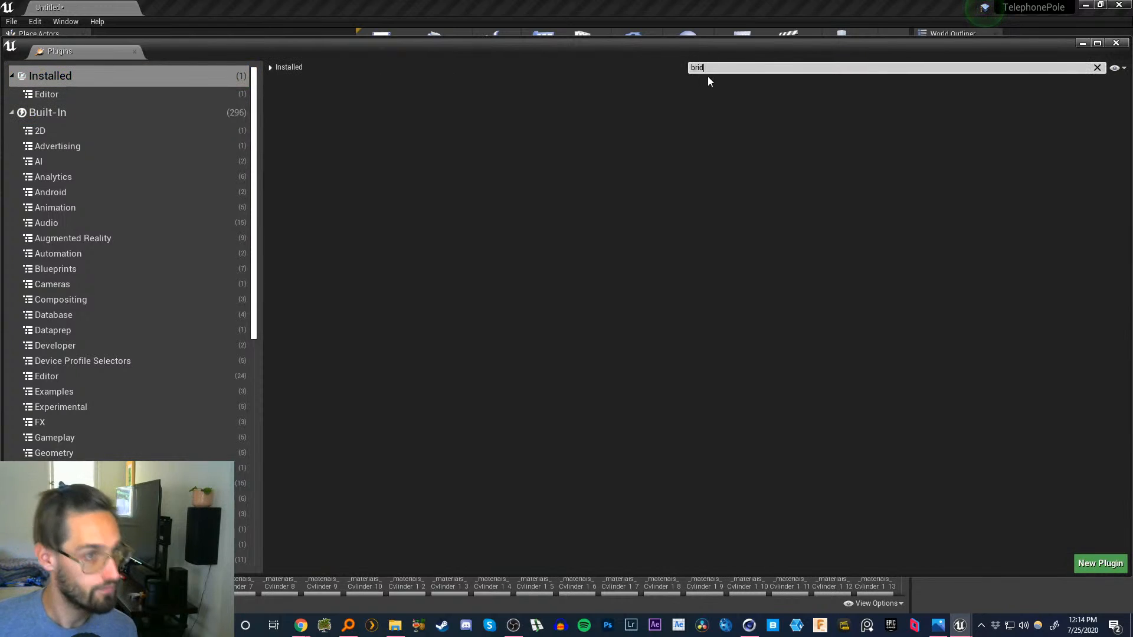
click(65, 115)
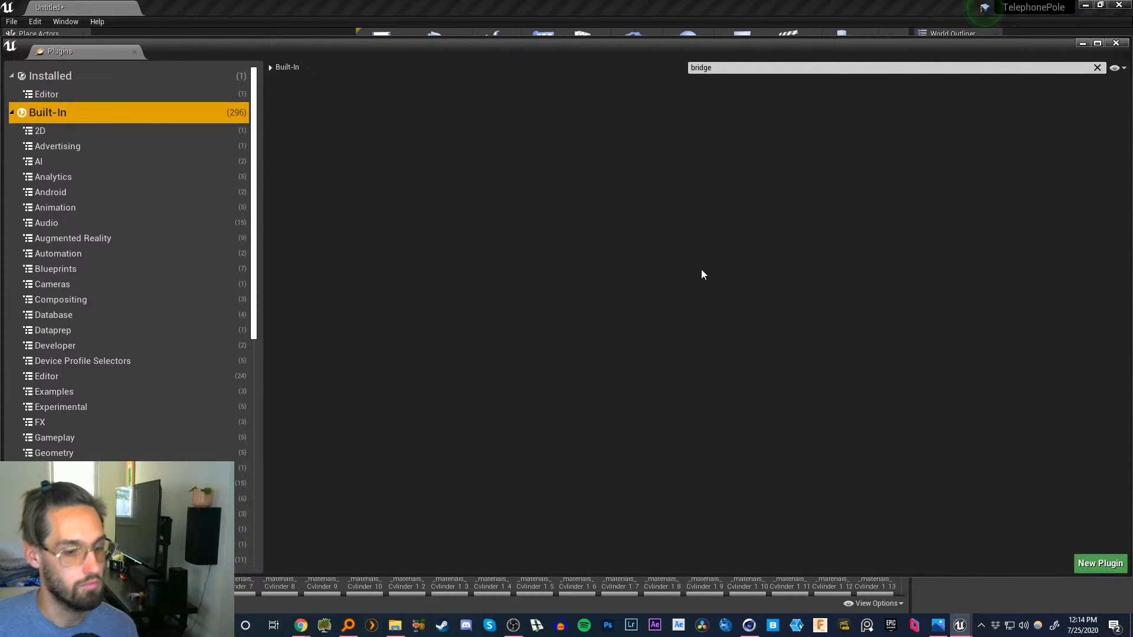
- Launch Quixel Bridge, postpone its update, maximize the window and browse the home page for new surfaces
click(748, 627)
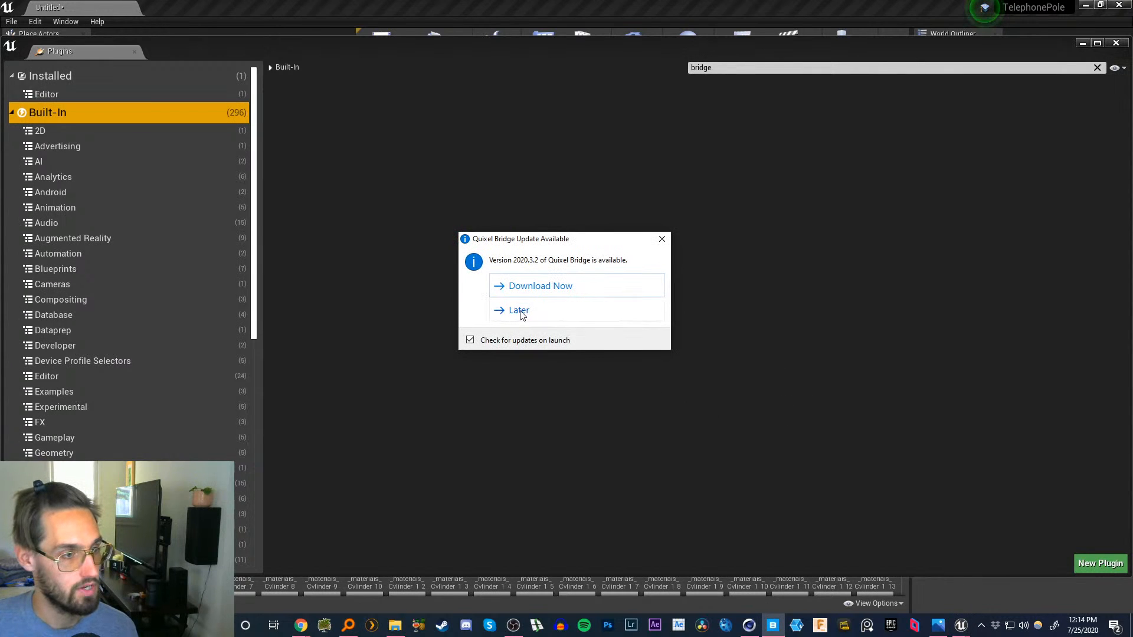
click(519, 311)
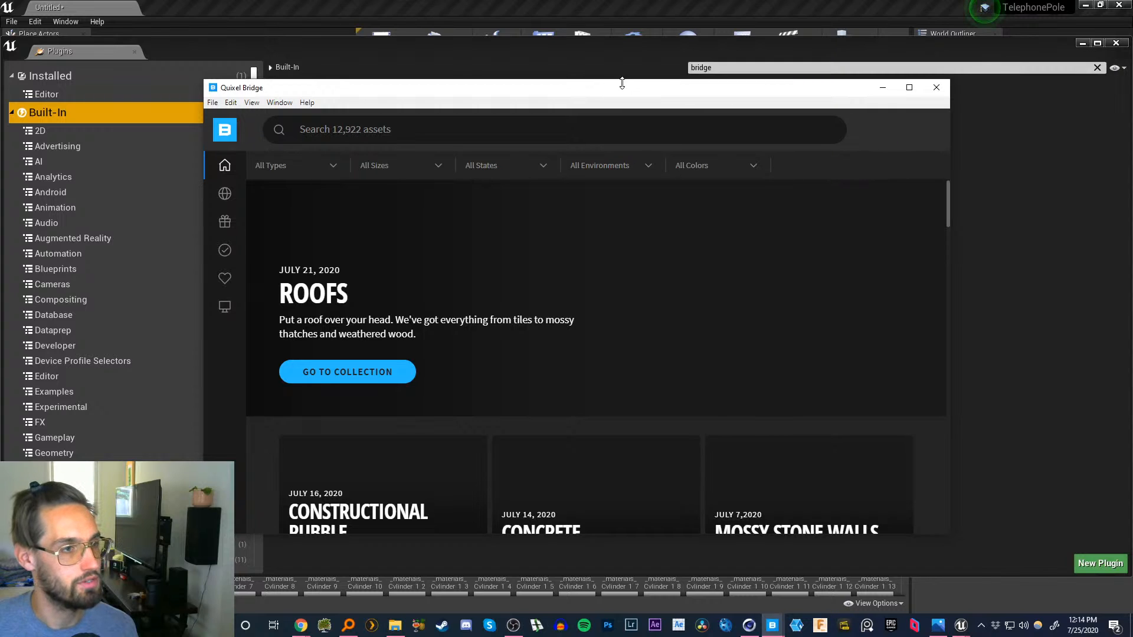
drag(620, 86, 647, 9)
double_click(648, 8)
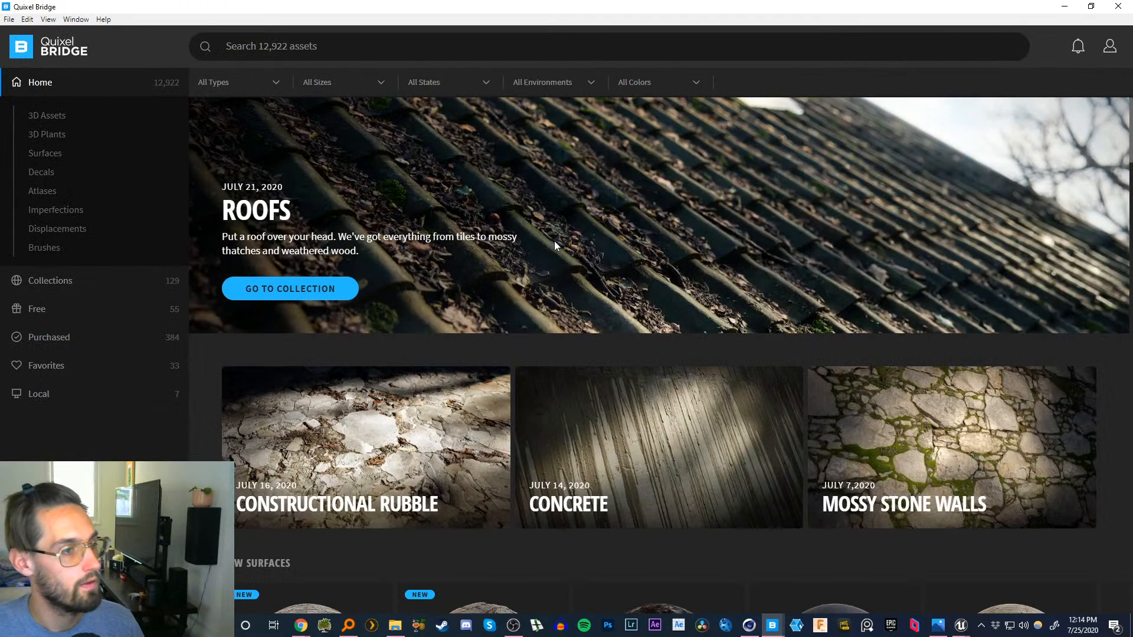
scroll(550, 361, down, 2)
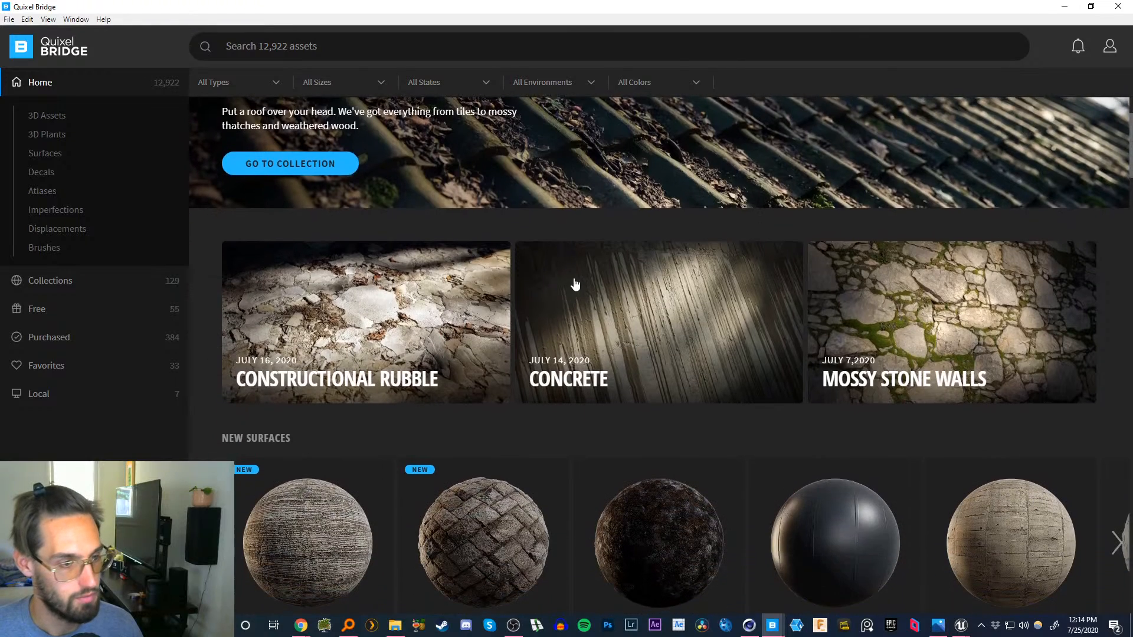
scroll(529, 431, up, 3)
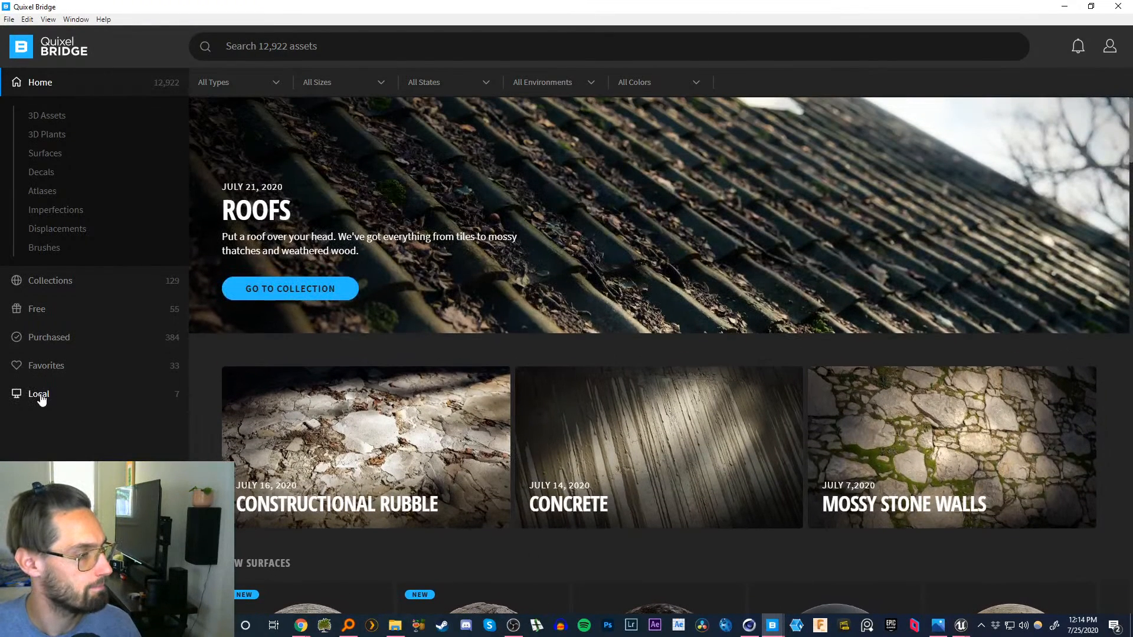
scroll(505, 267, down, 6)
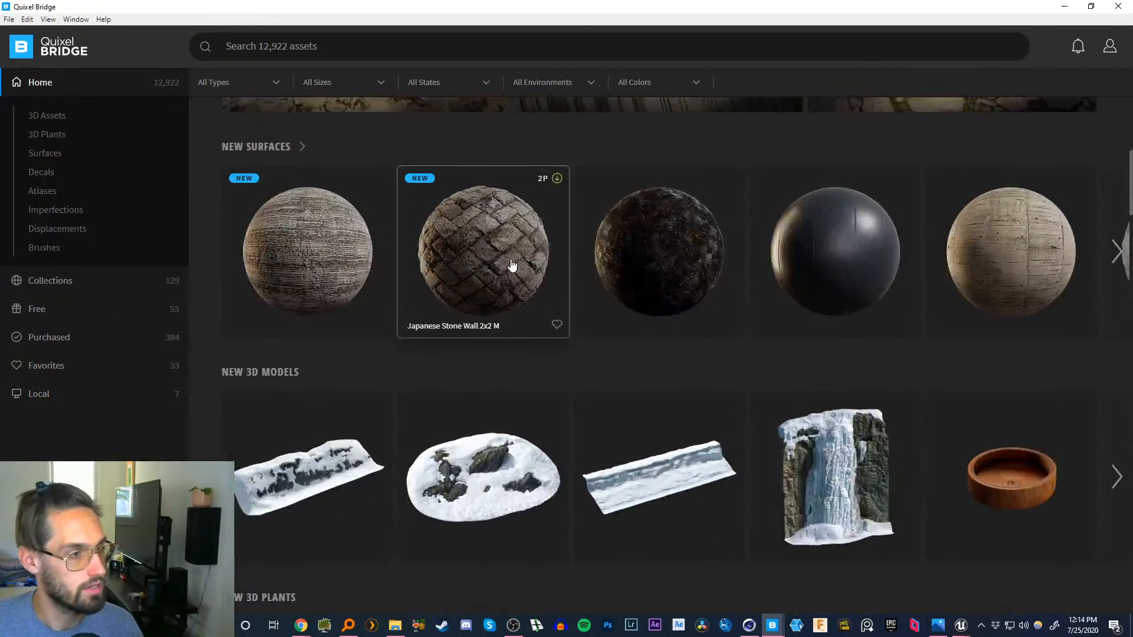
- Show the Japanese Stone Wall 2x2 M surface's details and examine its download settings
click(565, 311)
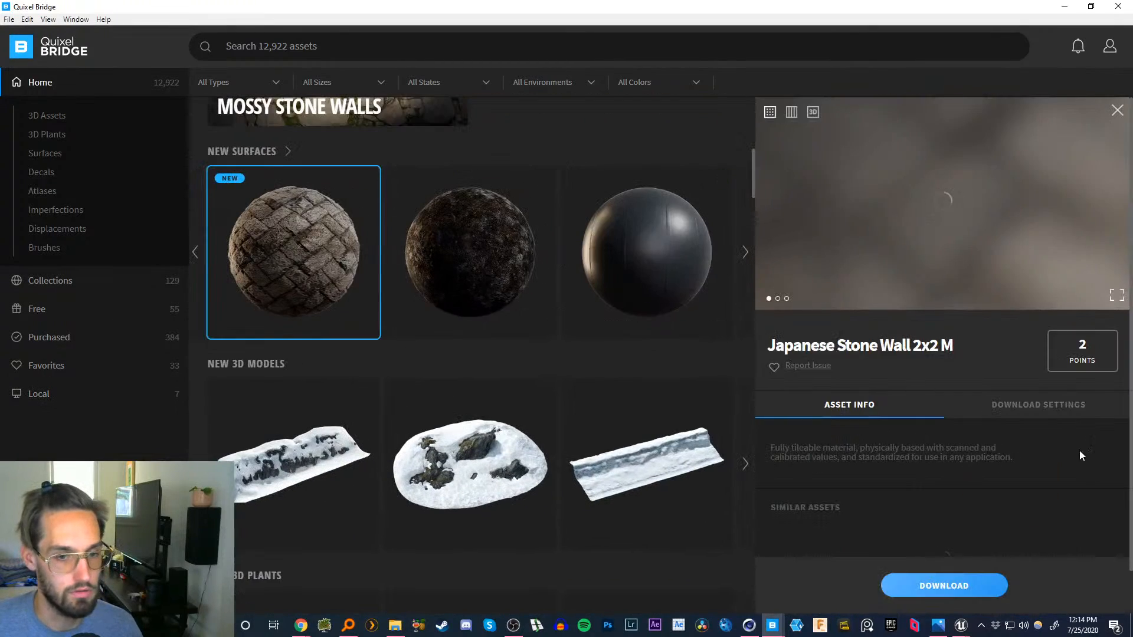
scroll(1047, 471, down, 1)
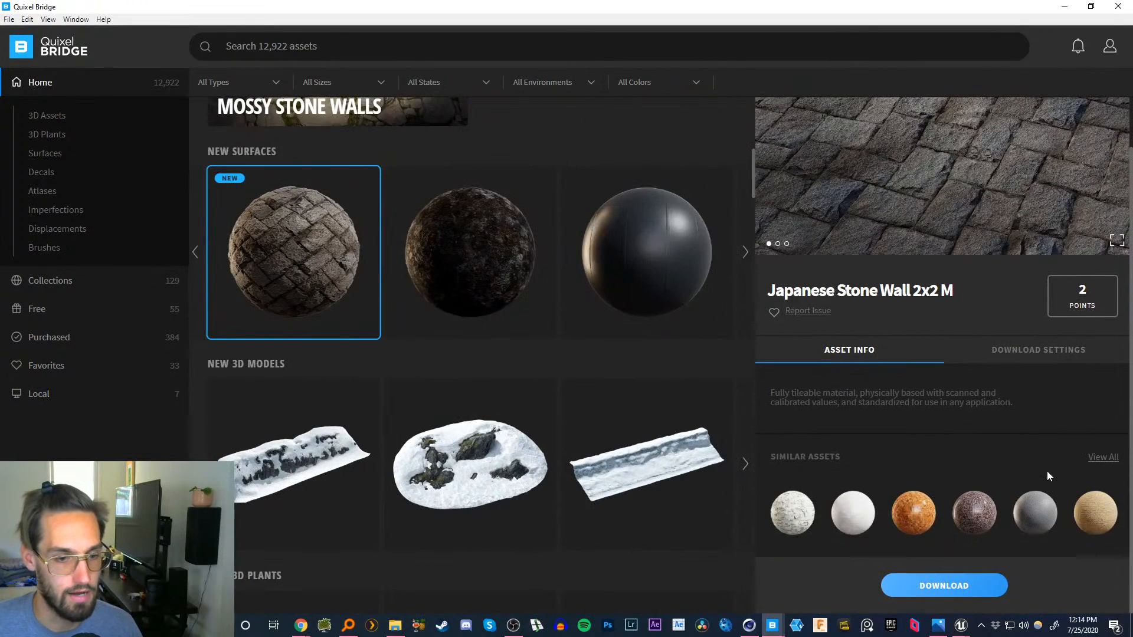
click(1015, 351)
scroll(967, 470, down, 3)
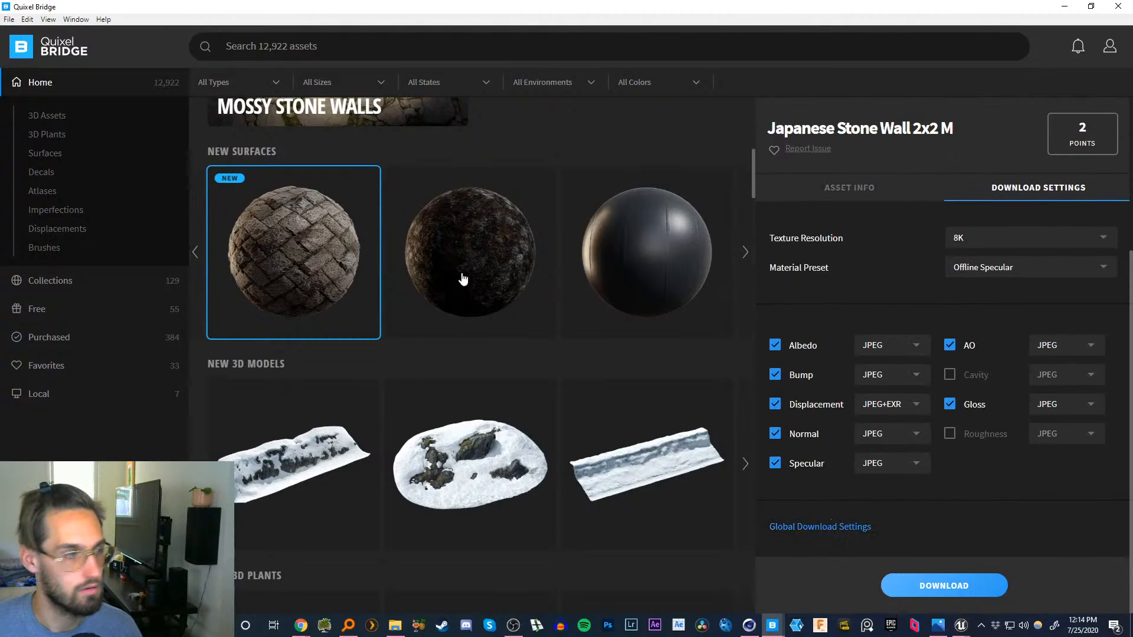
- Select the Japanese Stone Lantern among the local Megascans and set its export target to Unreal Engine
click(39, 394)
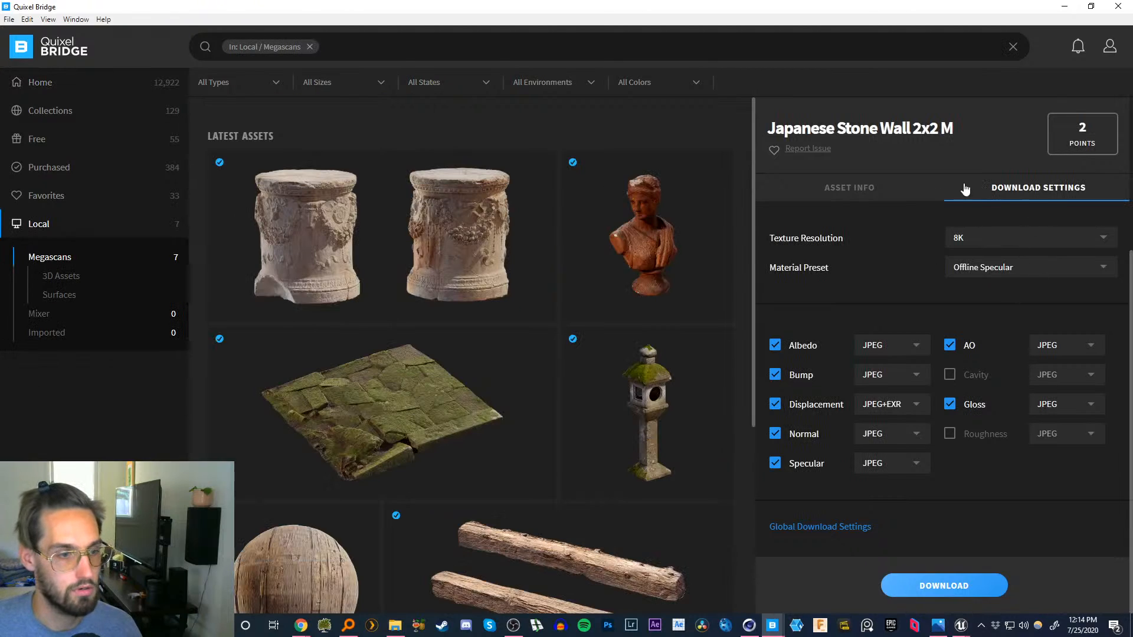
click(654, 401)
click(1044, 406)
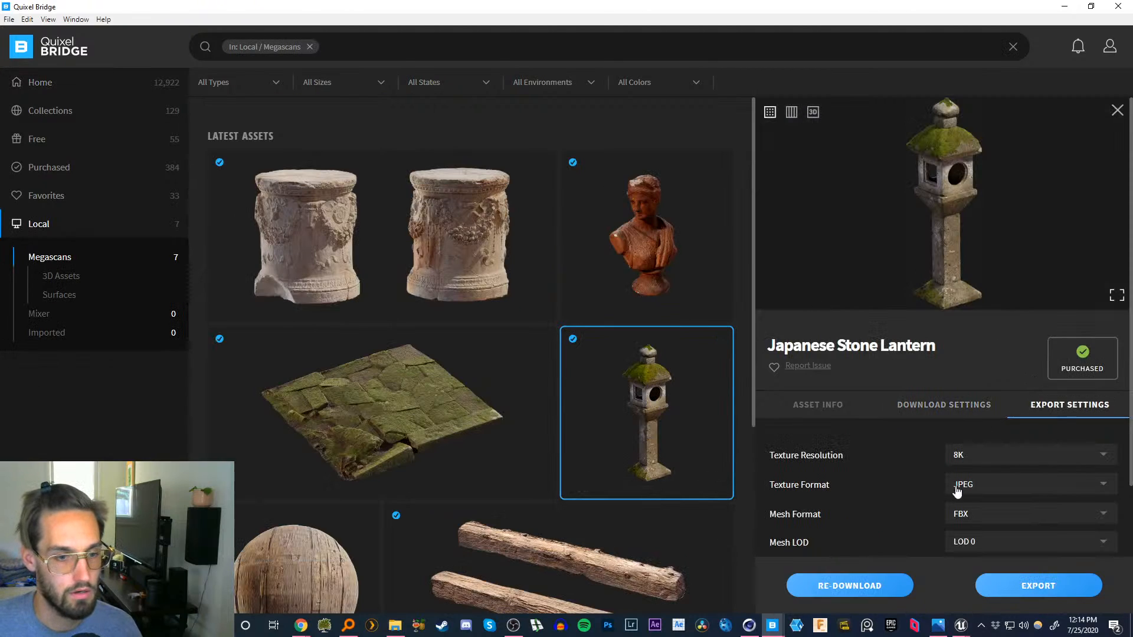
scroll(956, 491, down, 3)
click(1020, 438)
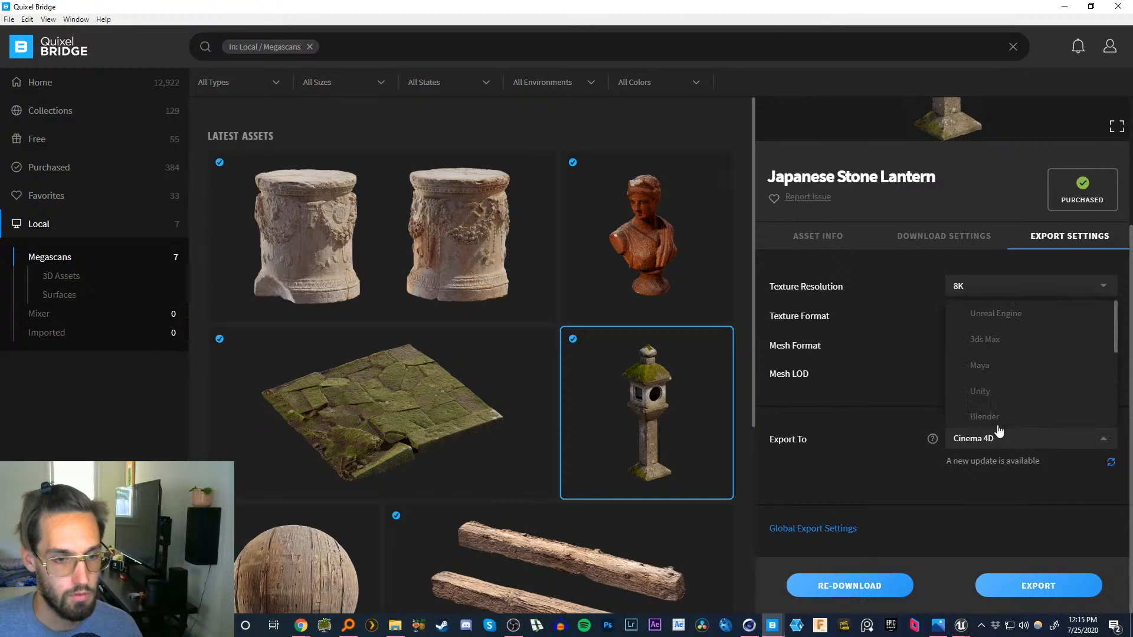
click(1000, 313)
- Review the lantern's Unreal engine version, installation folder and project location settings, and close Quixel Bridge and the plugin browser
scroll(891, 469, down, 2)
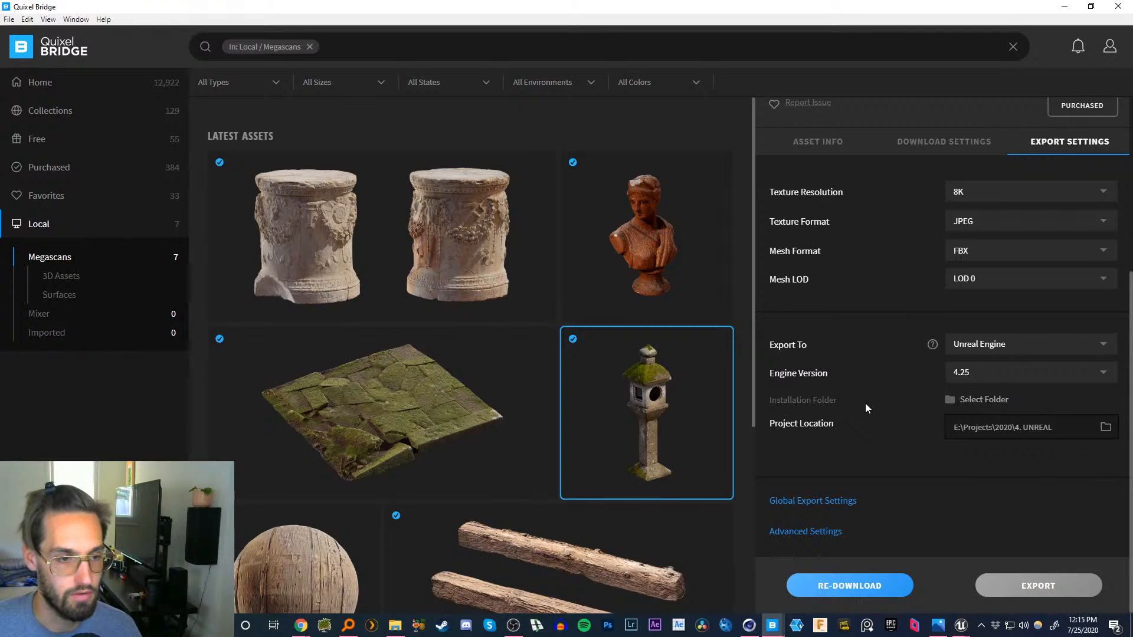
click(982, 405)
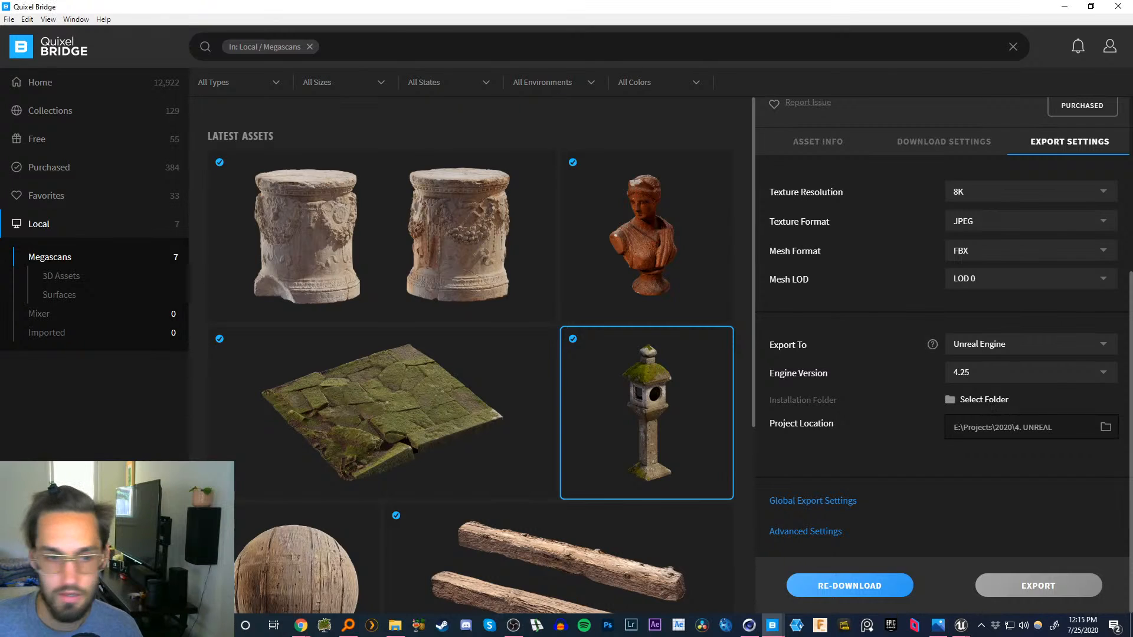
scroll(893, 252, up, 4)
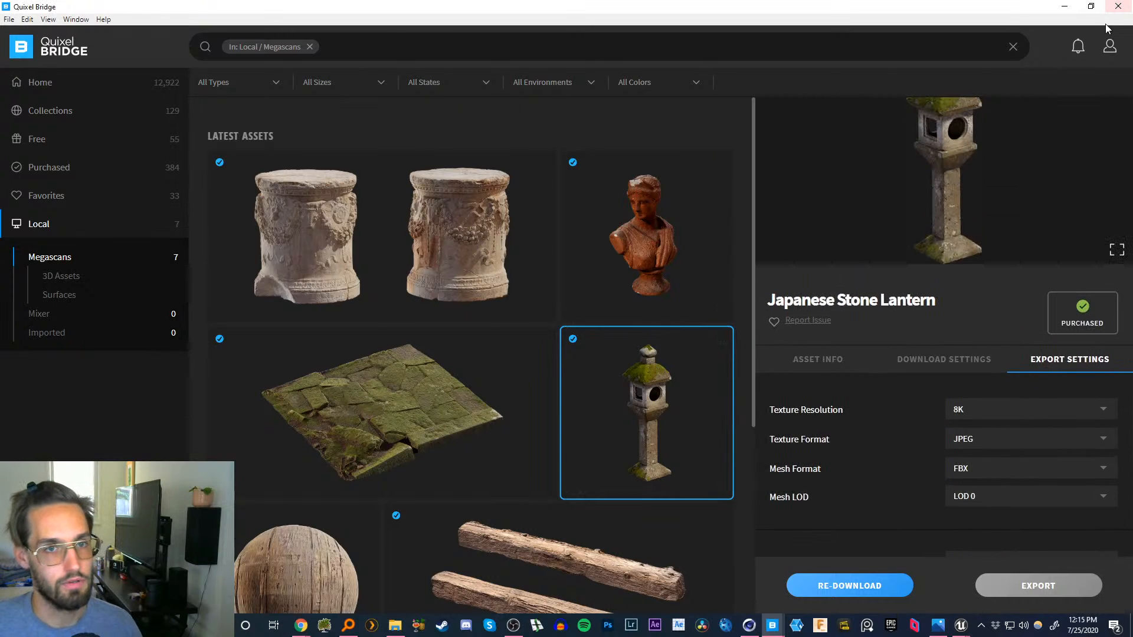
click(1118, 7)
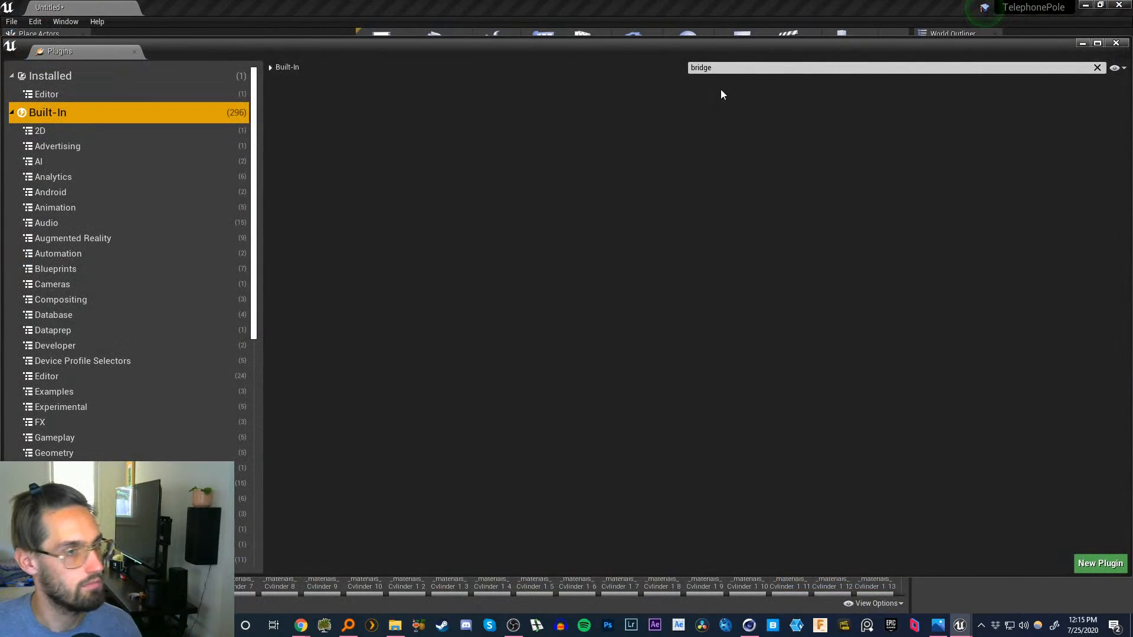
click(1116, 43)
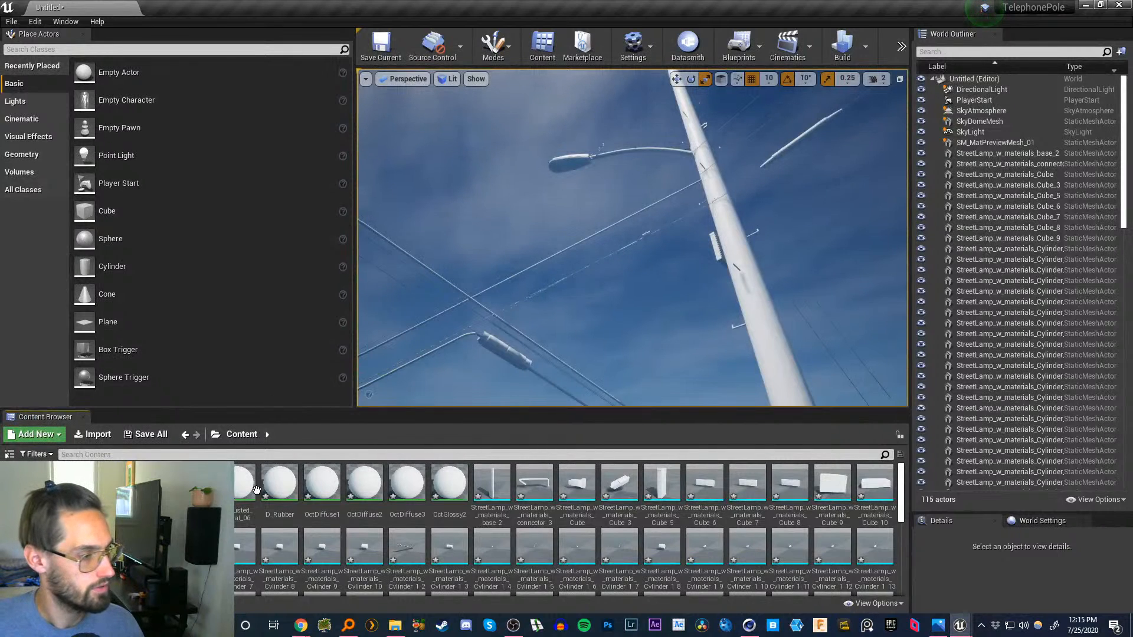
- Force-delete the imported materials from C_Iron_Corroded_Stained through OctGlossy2 in the Content folder
shift+click(448, 489)
key(Delete)
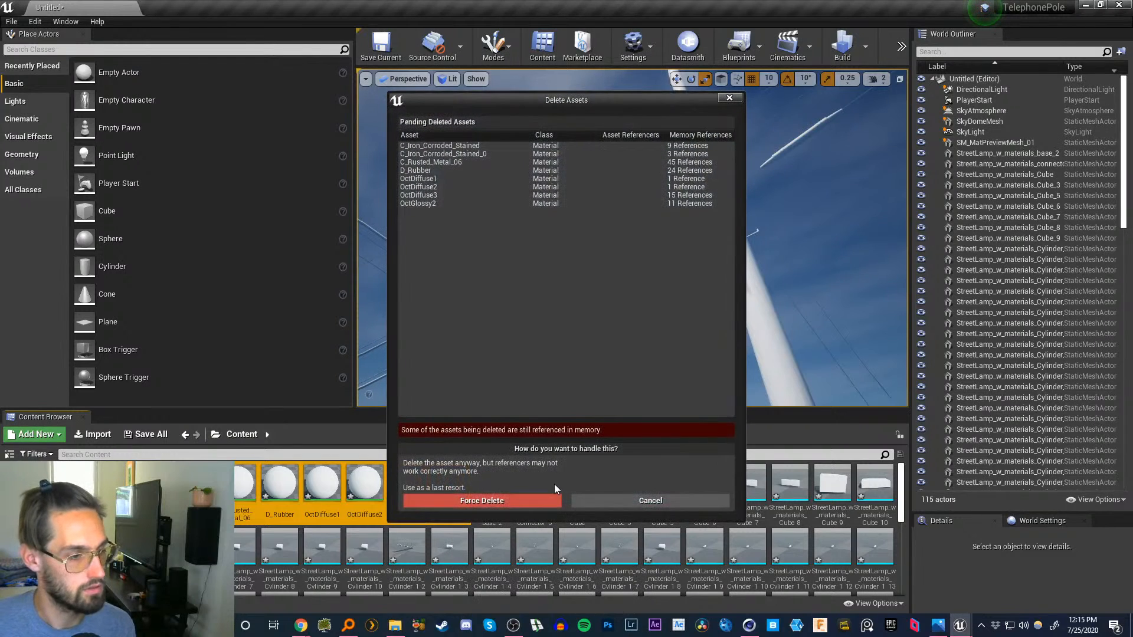
click(505, 500)
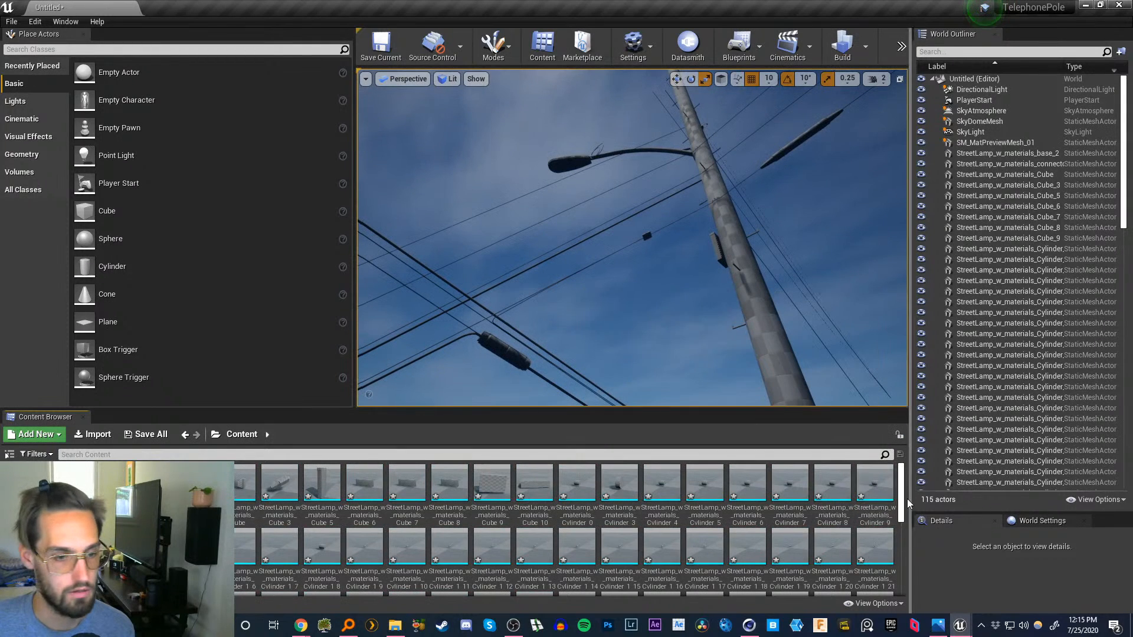
- Delete the Wooden_Panel_2x2_teilffxg material and look through the remaining StreetLamp mesh assets
scroll(589, 552, down, 10)
click(322, 555)
key(Delete)
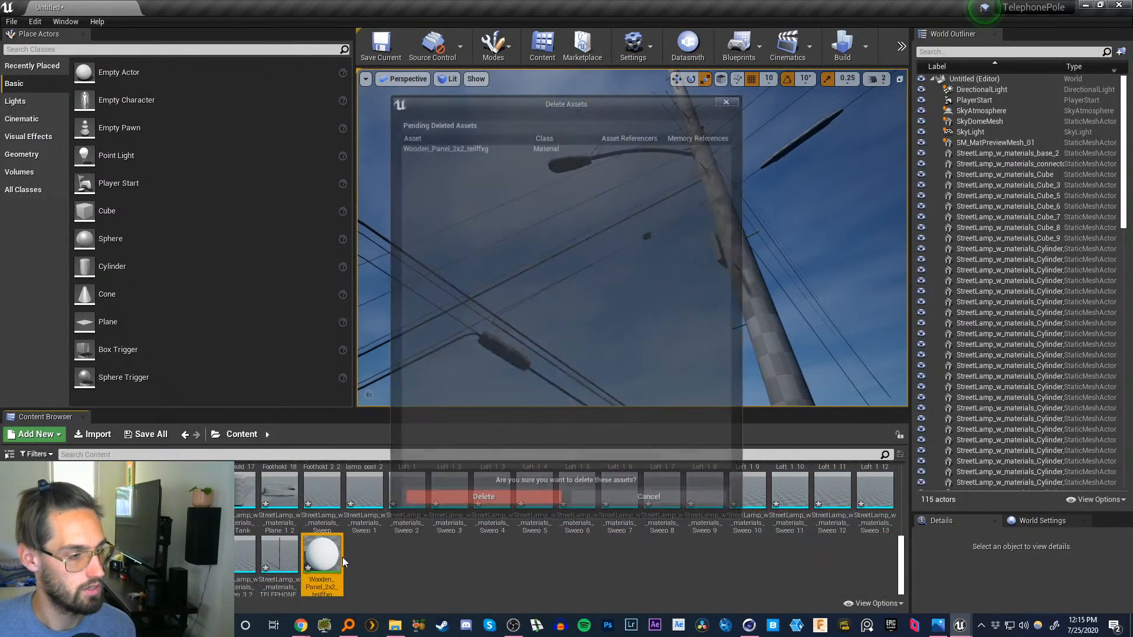
click(485, 501)
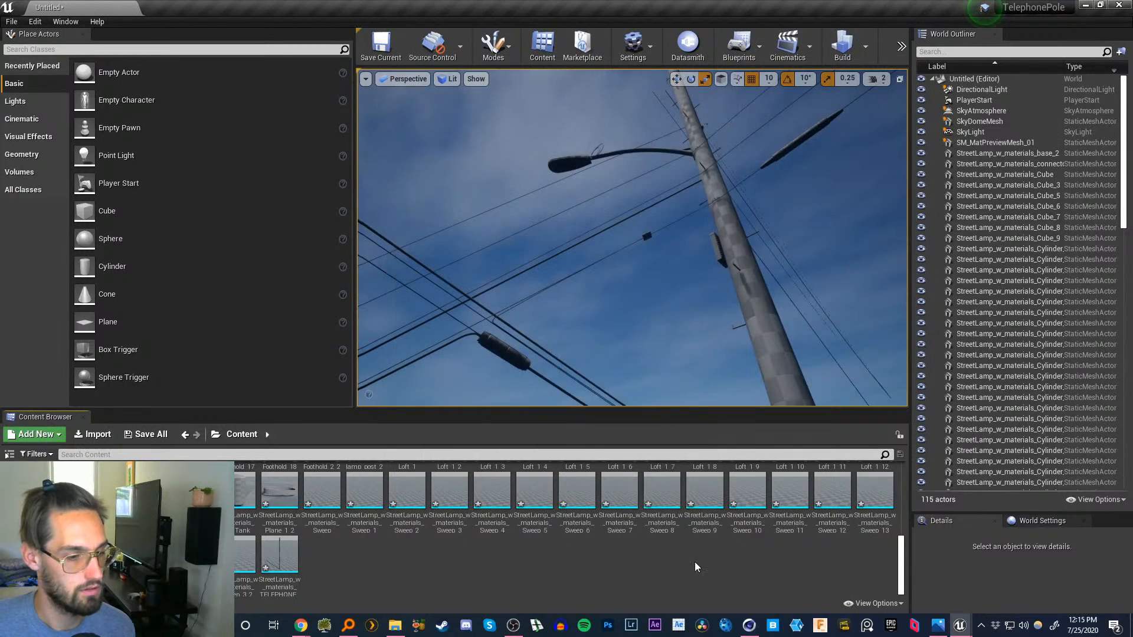
drag(901, 576, 901, 499)
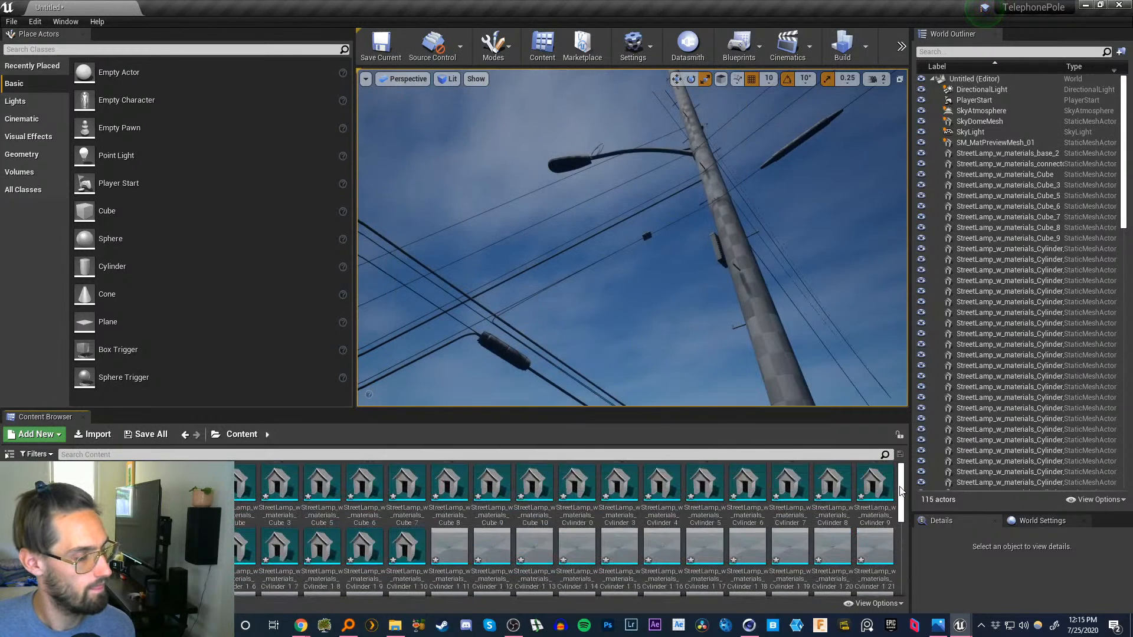
drag(900, 494, 901, 564)
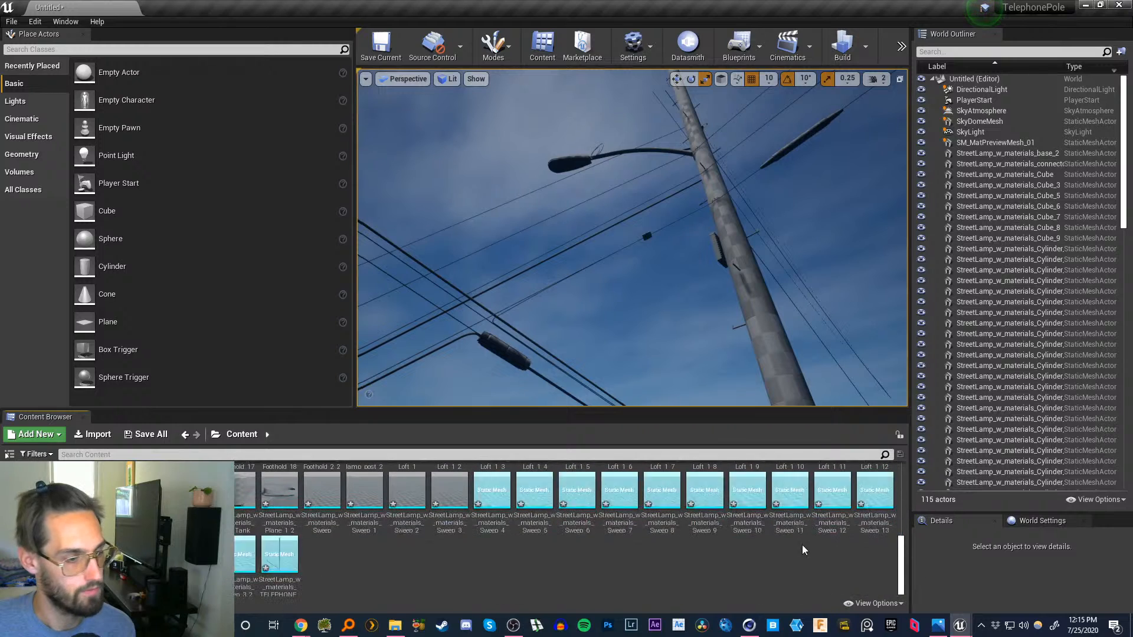
- Create a new material named wood in the Content folder, open its node graph, and return to the level
right_click(416, 571)
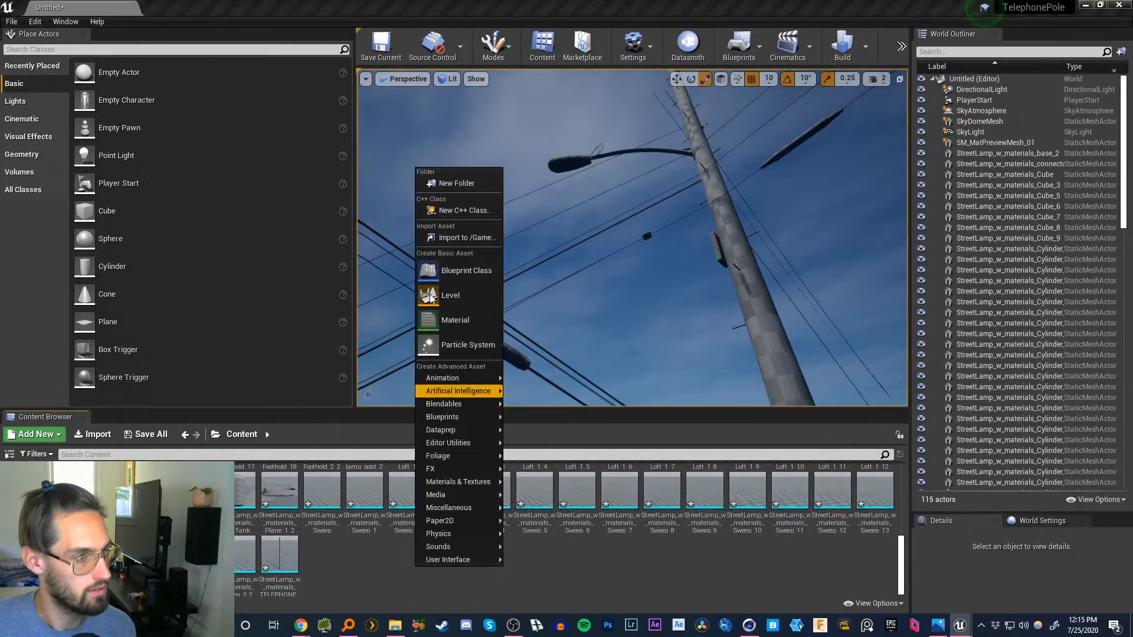
click(474, 320)
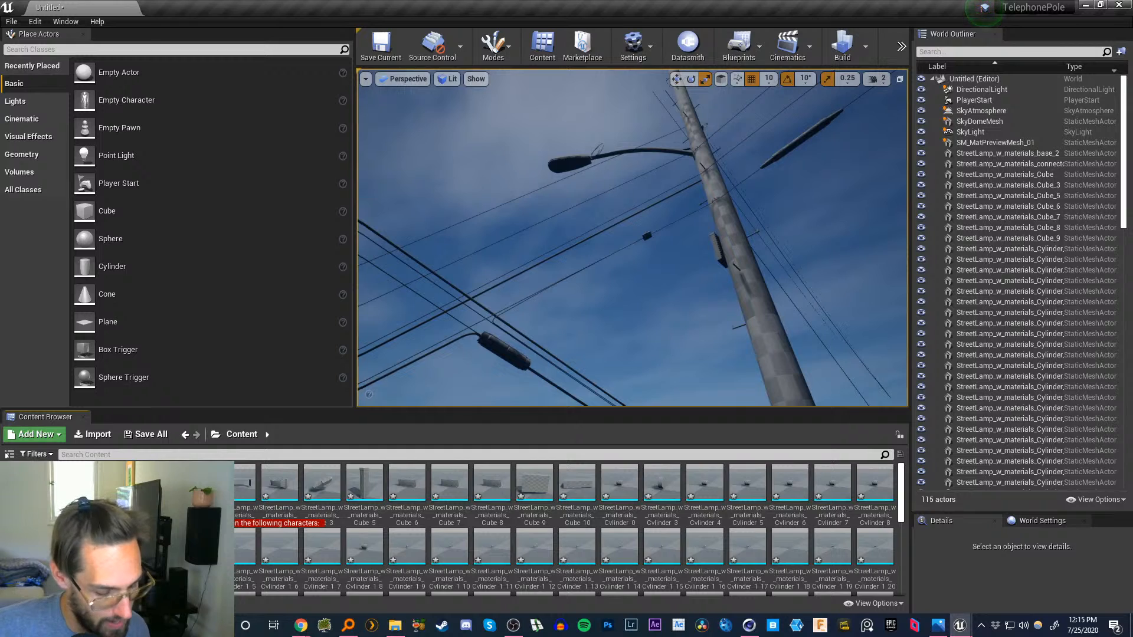
key(BackSpace)
key(BackSpace)
key(BackSpace)
key(BackSpace)
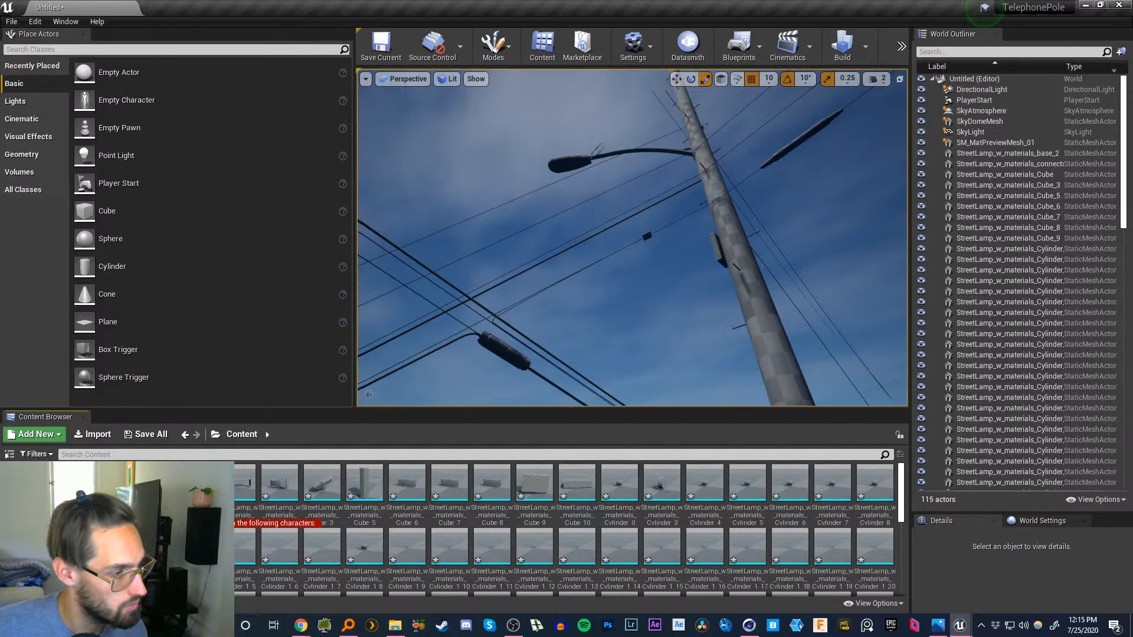
key(Return)
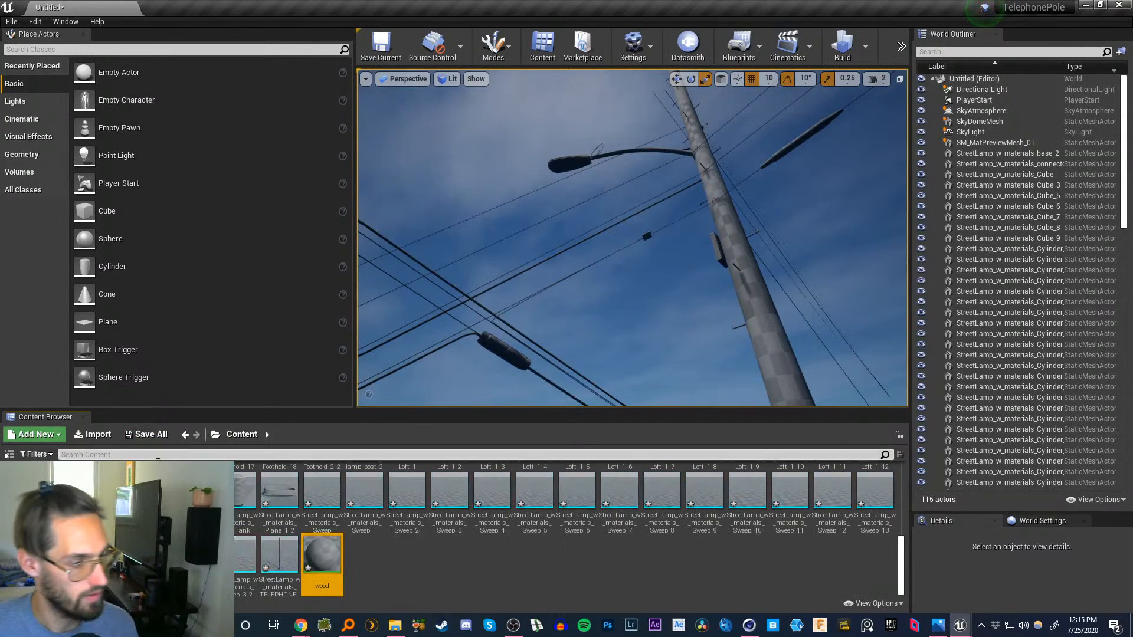
double_click(324, 560)
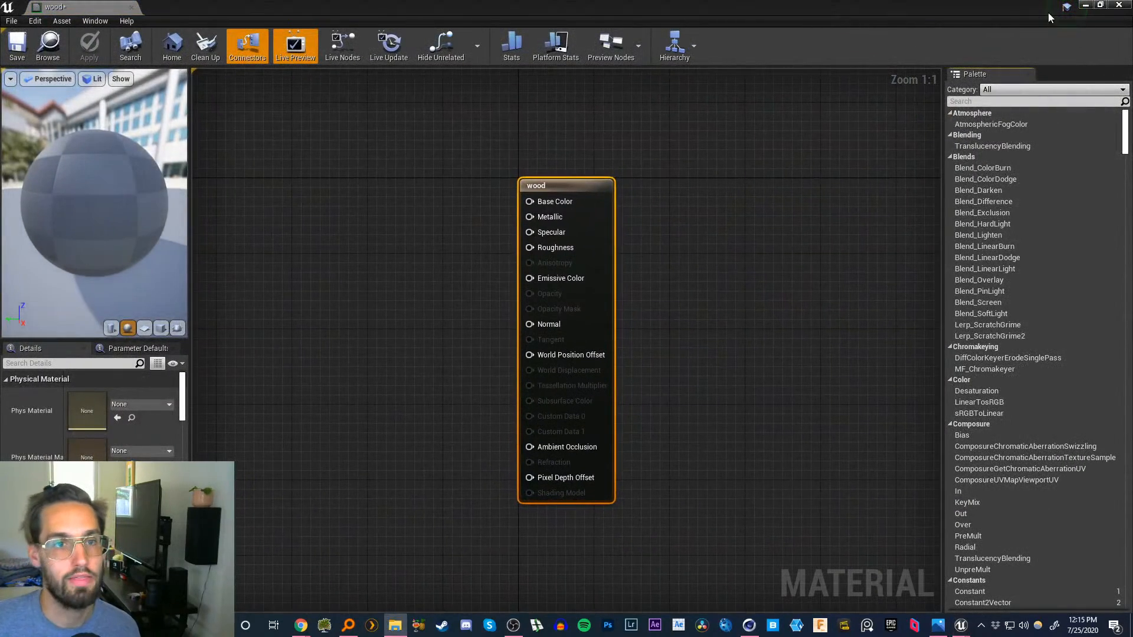
click(1084, 4)
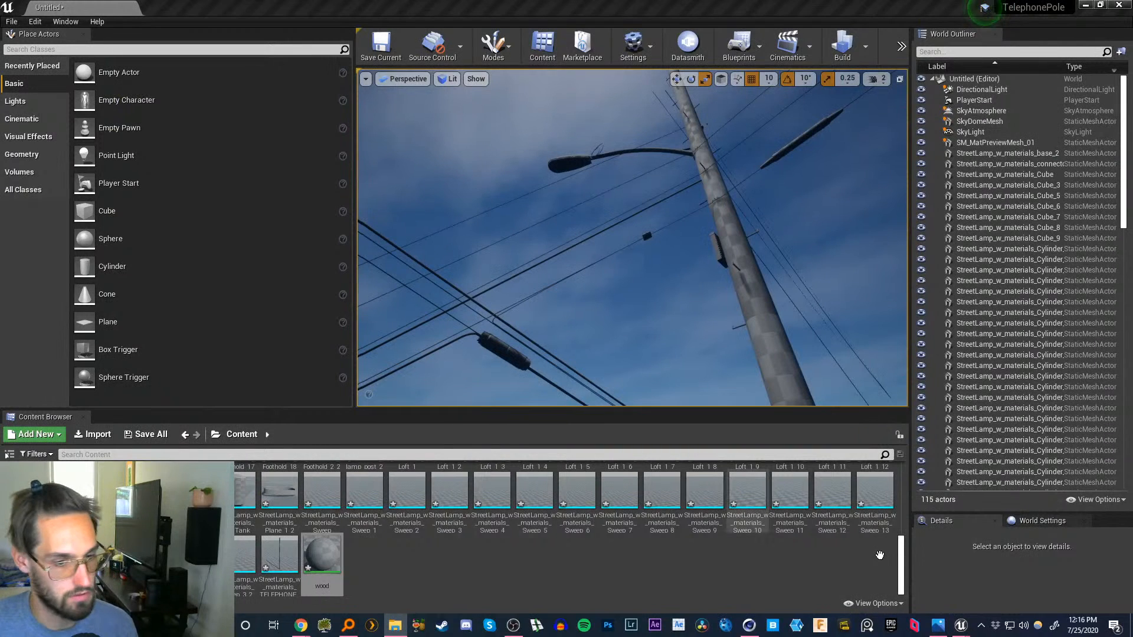
- Add a new folder to the Content directory alongside the wood material
drag(902, 567, 901, 496)
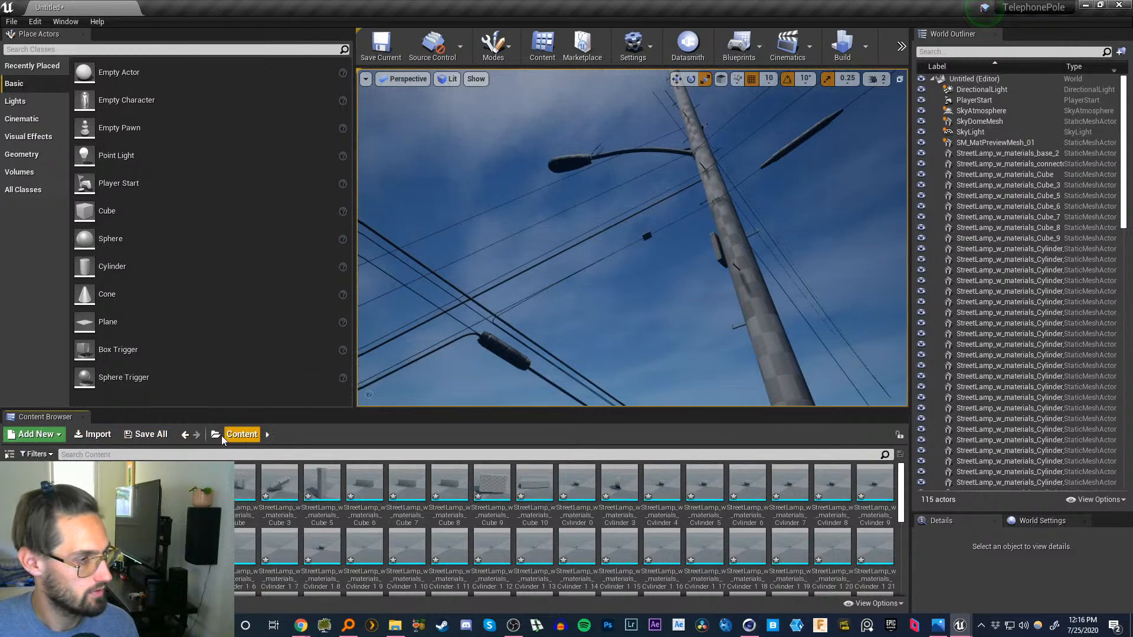
drag(901, 496, 902, 569)
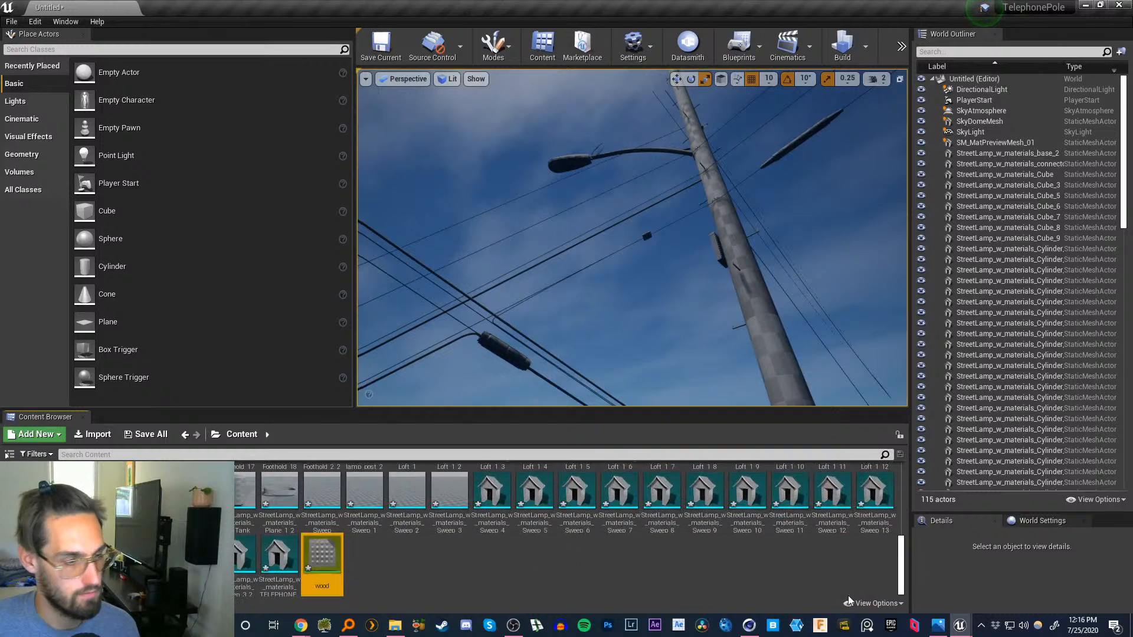
right_click(404, 571)
click(445, 181)
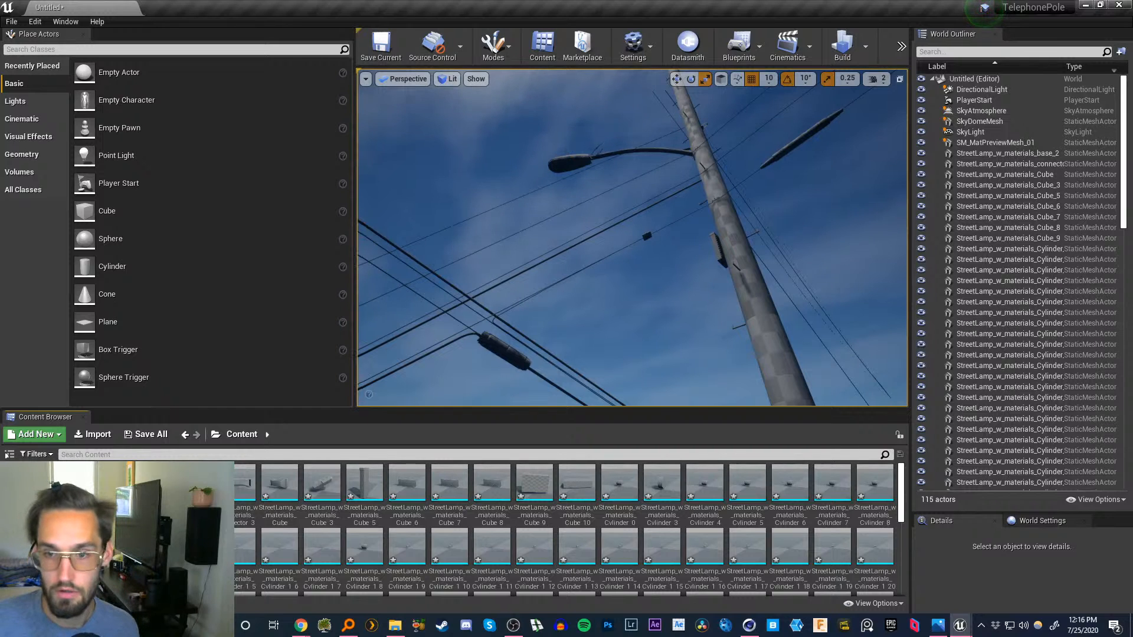
- Import the teilffxg_8K Albedo, AO, Bump, Displacement JPG, Gloss, Normal and Specular maps from wood_planks_teilffxg into the project content
drag(1132, 118, 785, 118)
drag(620, 347, 820, 273)
ctrl+click(761, 215)
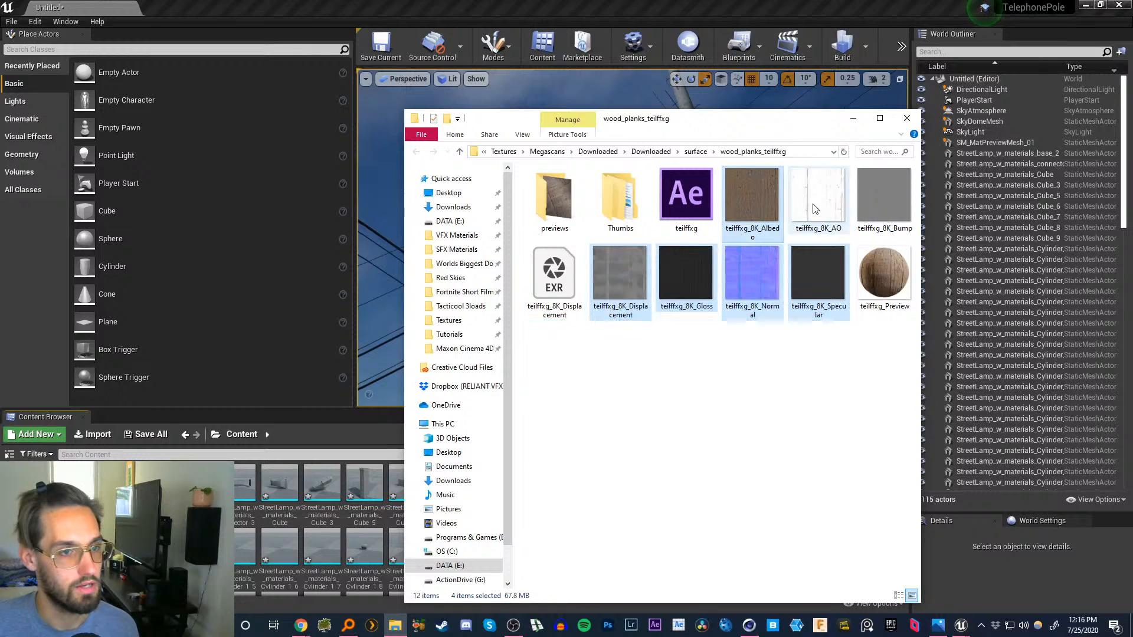
ctrl+click(816, 202)
ctrl+click(885, 207)
drag(624, 283, 241, 472)
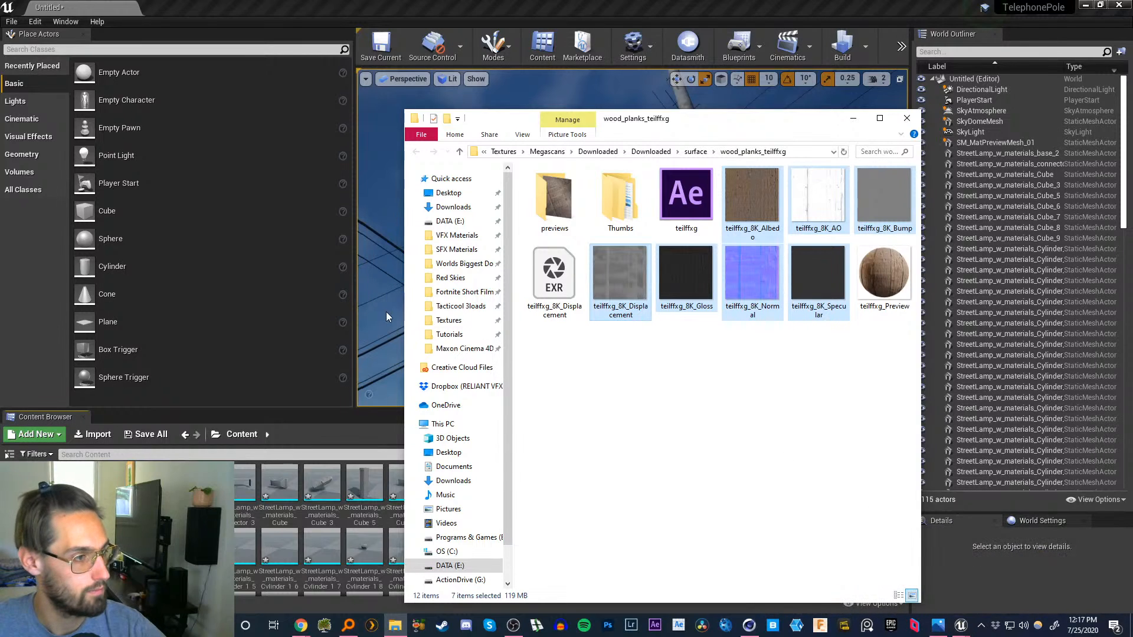
- Create a new material named wood in the textures folder, beside the imported texture maps
click(853, 121)
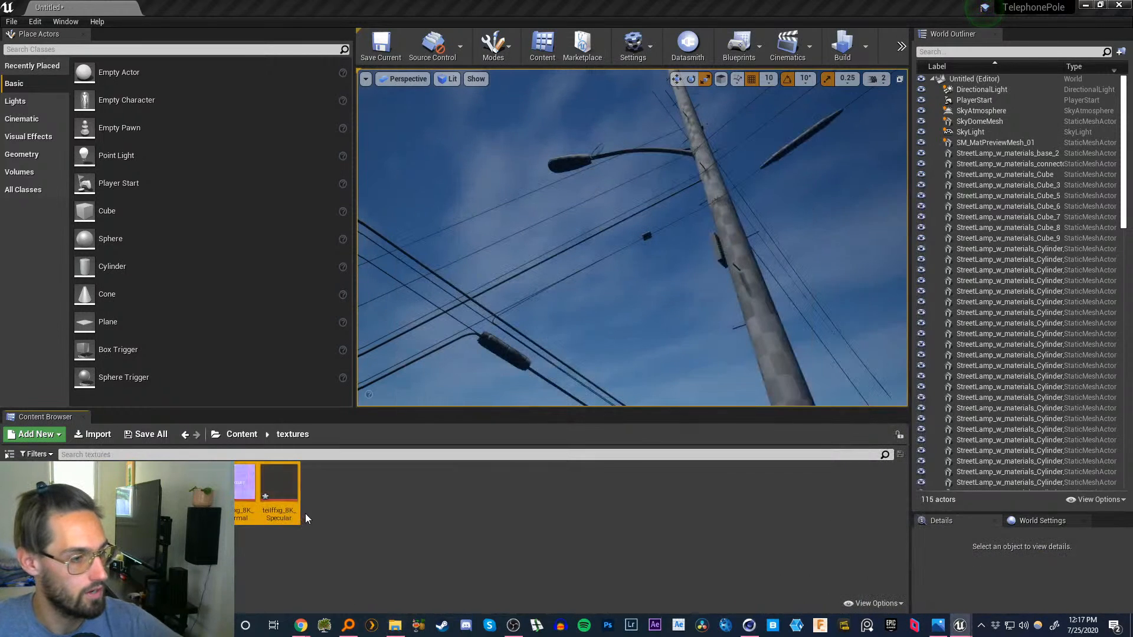
click(299, 555)
right_click(366, 501)
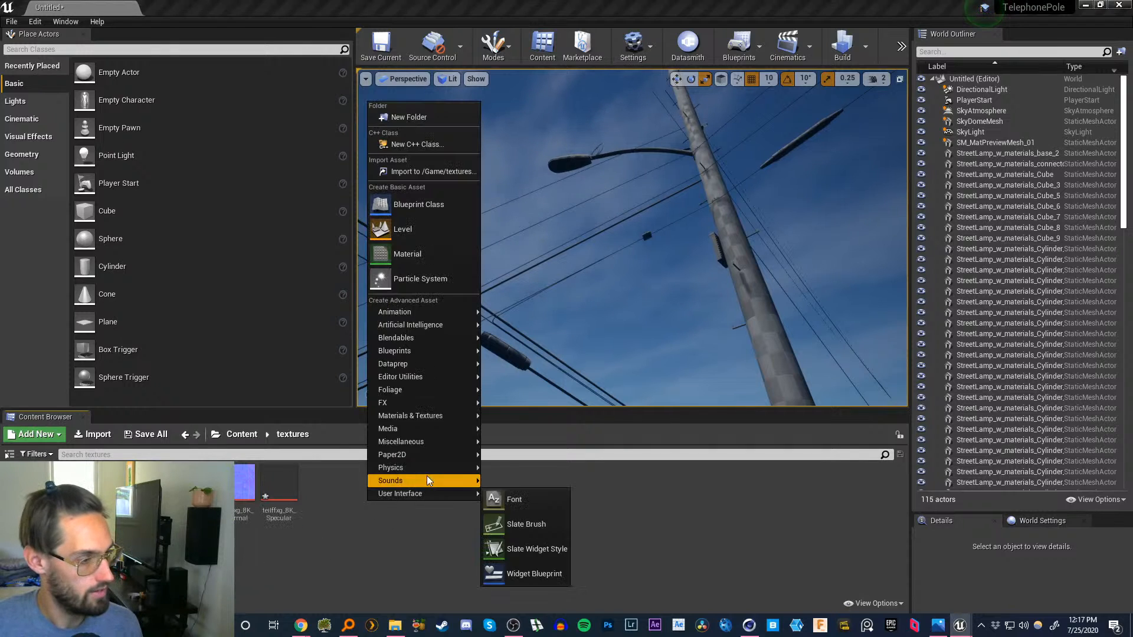
click(408, 257)
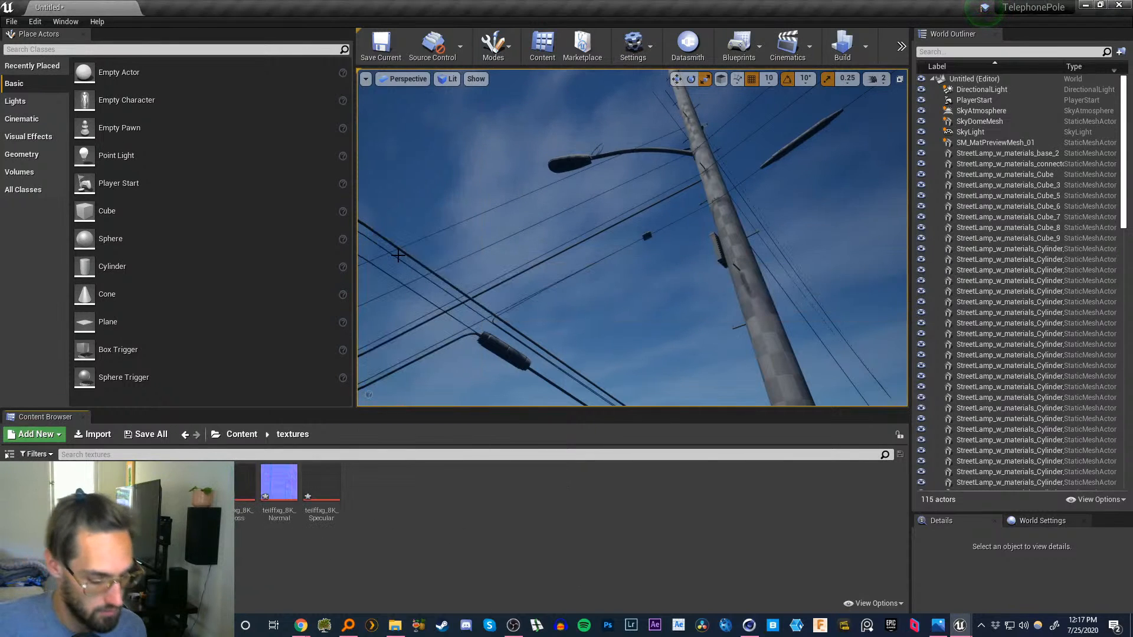
text(wood)
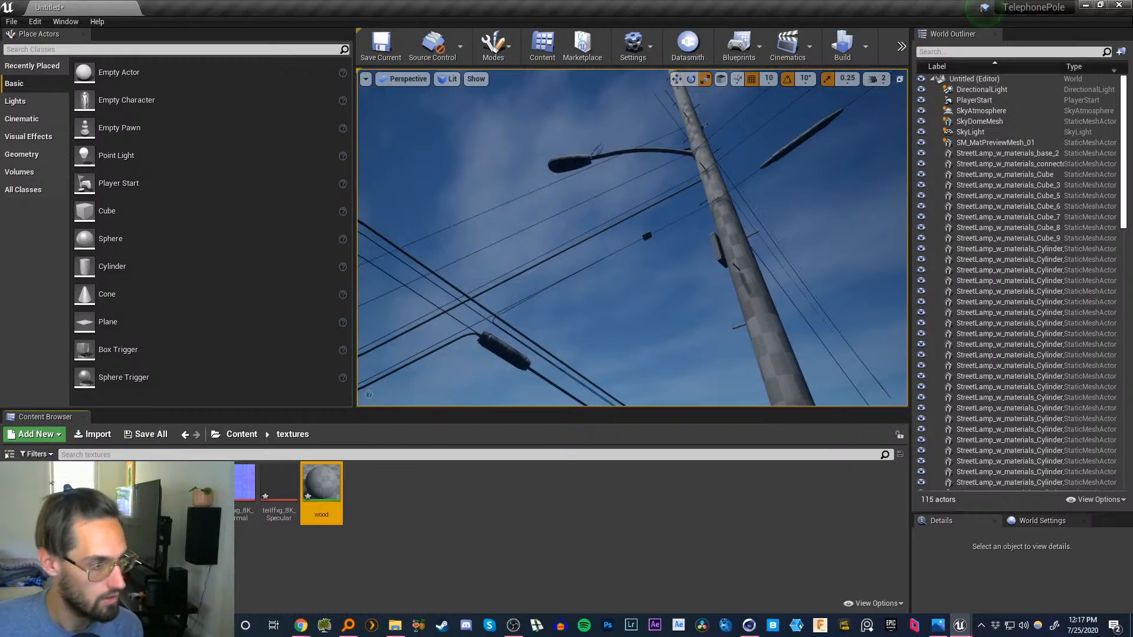
- Open the wood material for editing and add the five imported wood texture maps to its graph as texture samples
double_click(321, 487)
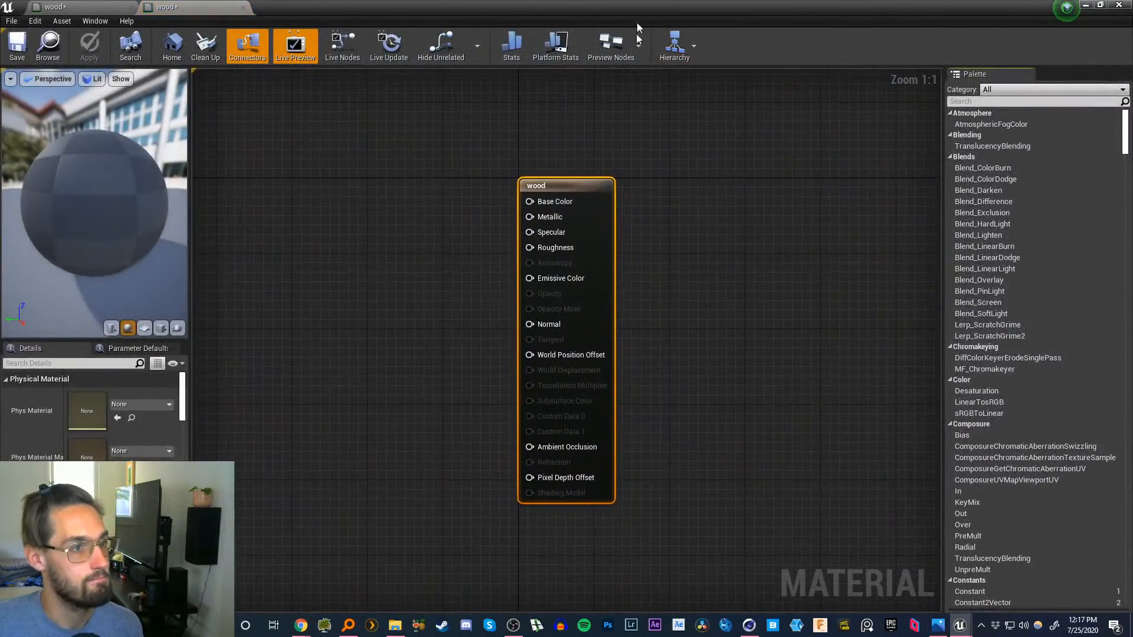
drag(637, 27, 1088, 106)
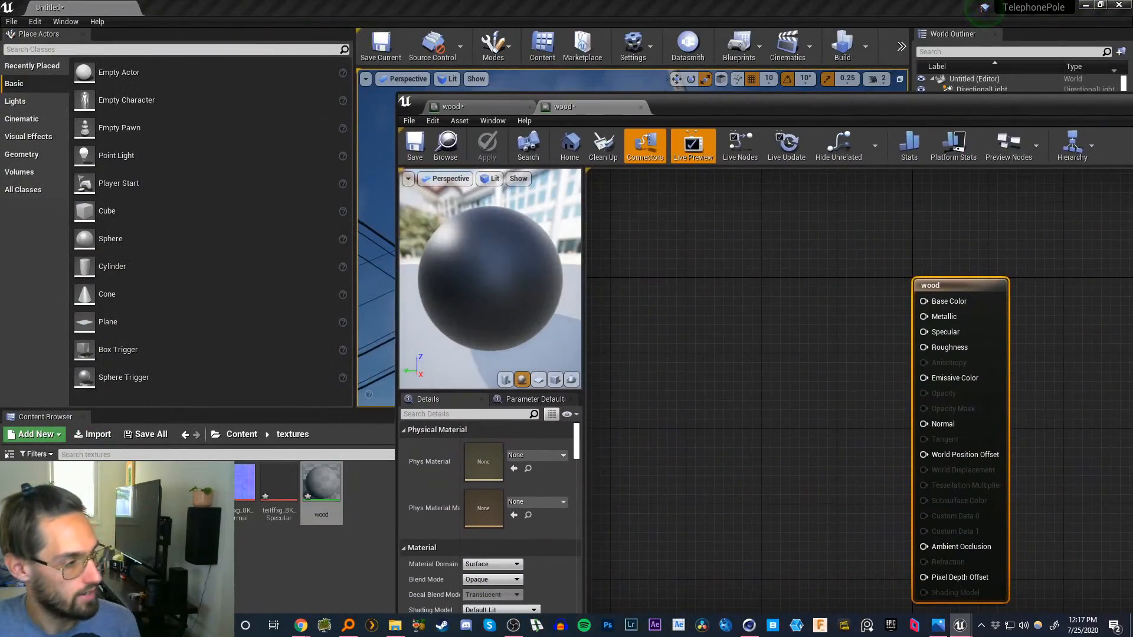
click(89, 460)
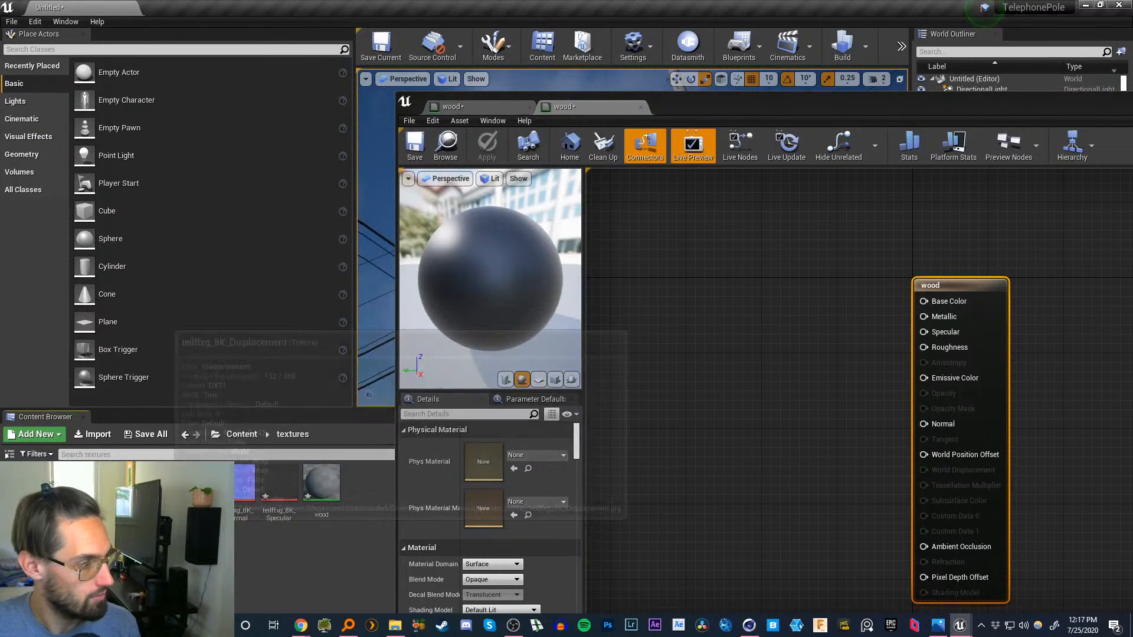
click(277, 512)
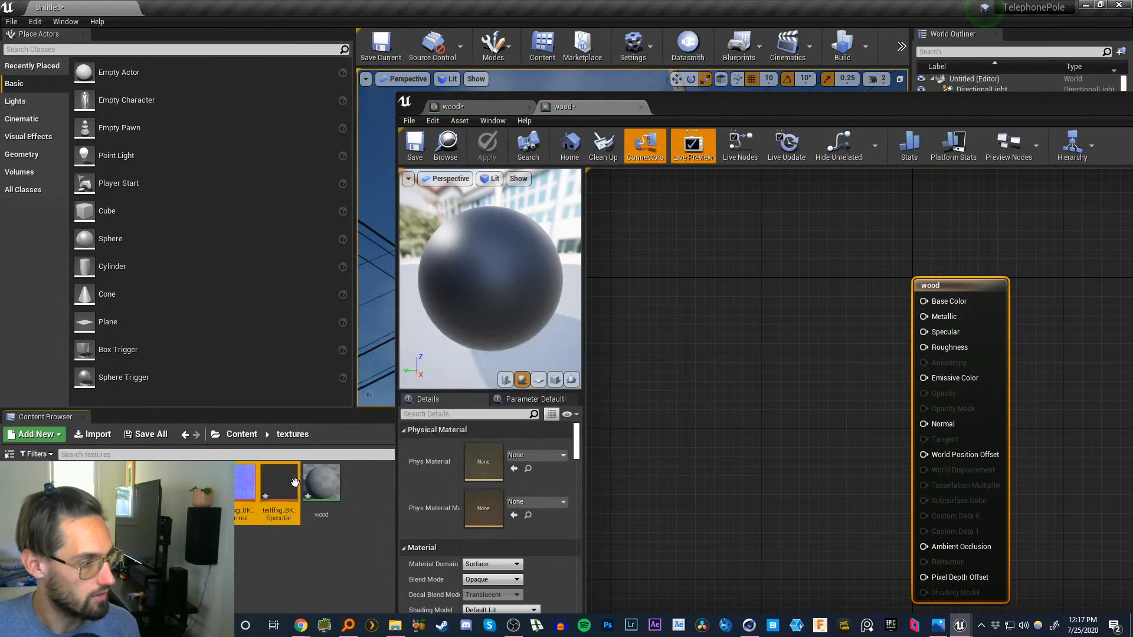
drag(294, 483, 741, 317)
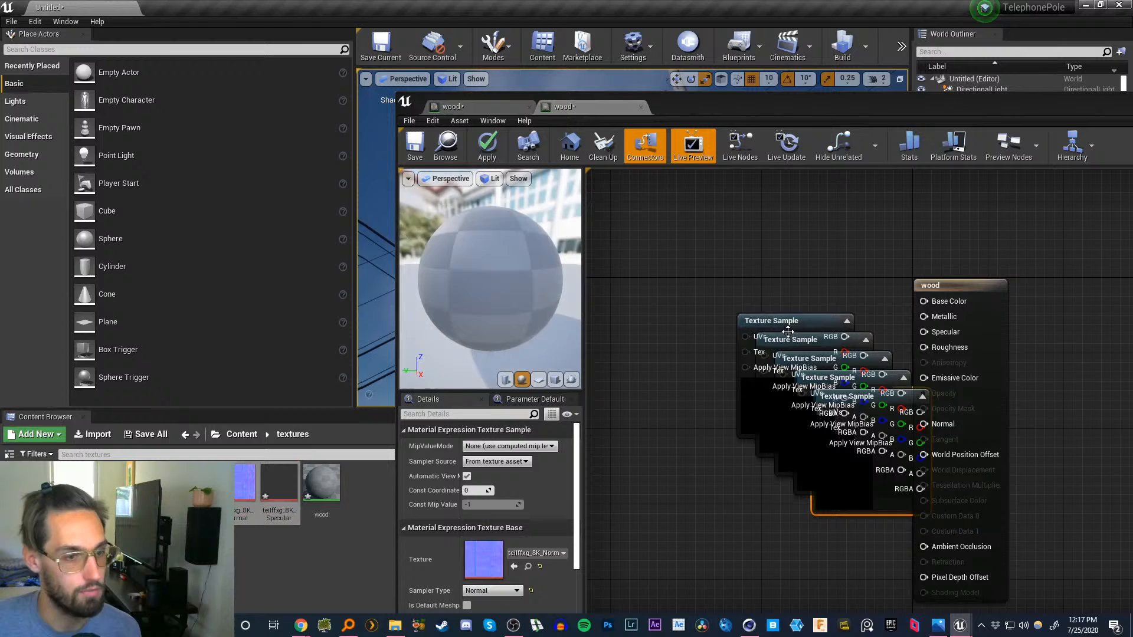
double_click(868, 118)
- Spread the stacked texture samples apart and move the wood result node away from them so every map is accessible
drag(579, 192, 730, 192)
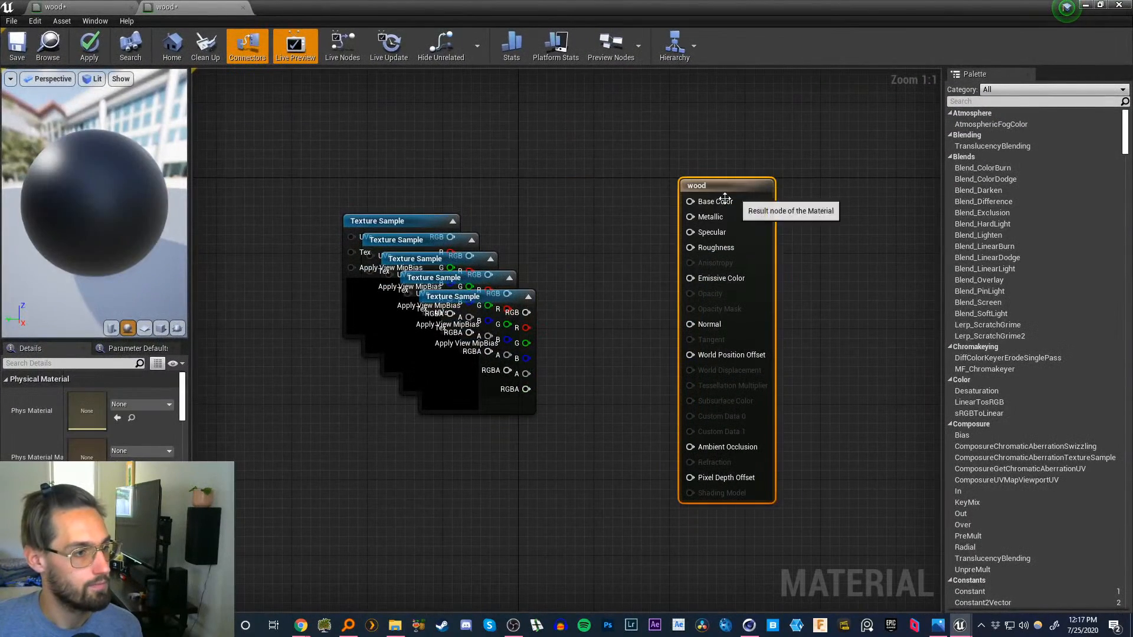
drag(390, 220, 405, 149)
drag(383, 240, 235, 262)
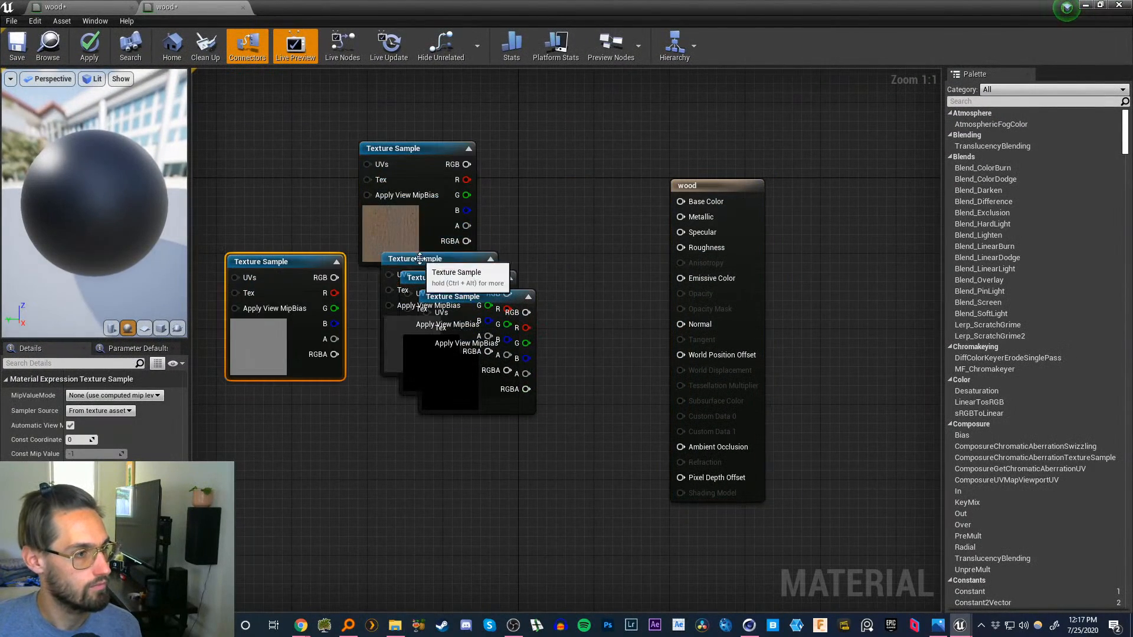
drag(425, 258, 312, 460)
drag(439, 278, 570, 167)
drag(466, 299, 491, 452)
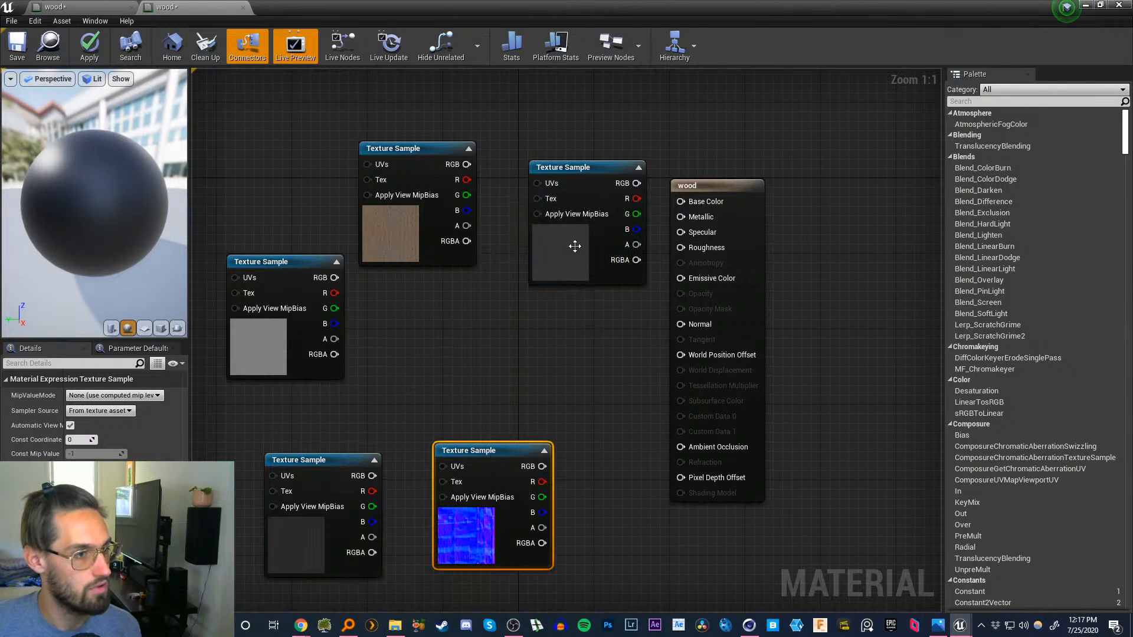
drag(572, 167, 496, 290)
drag(712, 189, 787, 199)
drag(519, 293, 482, 302)
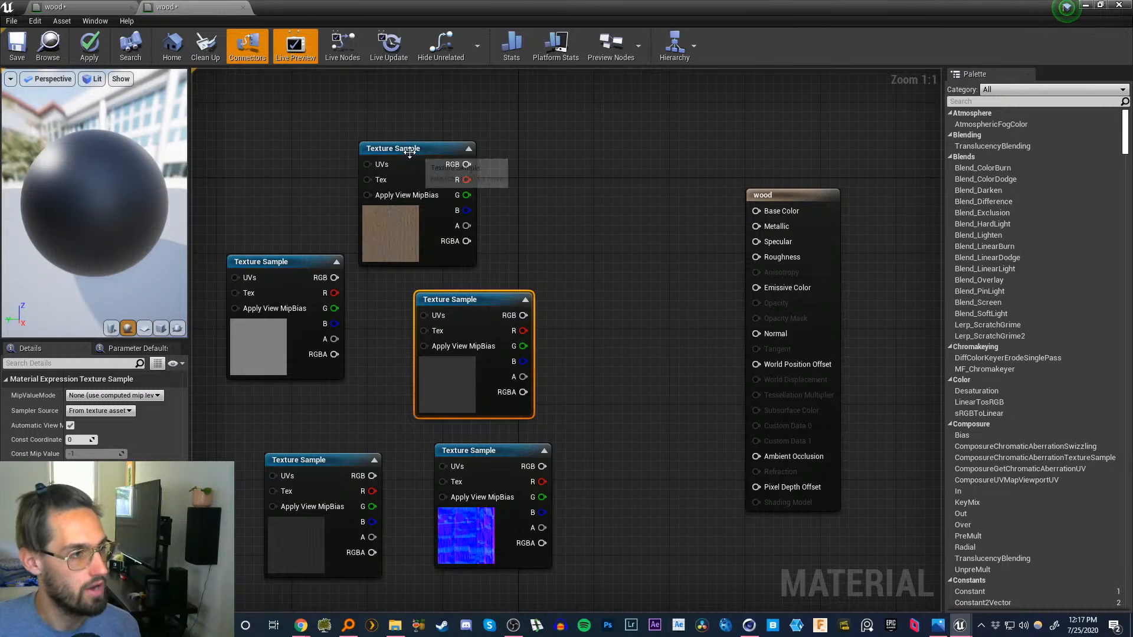
- Connect the brown albedo texture's RGB output to Base Color and widen the material preview
drag(413, 148, 758, 211)
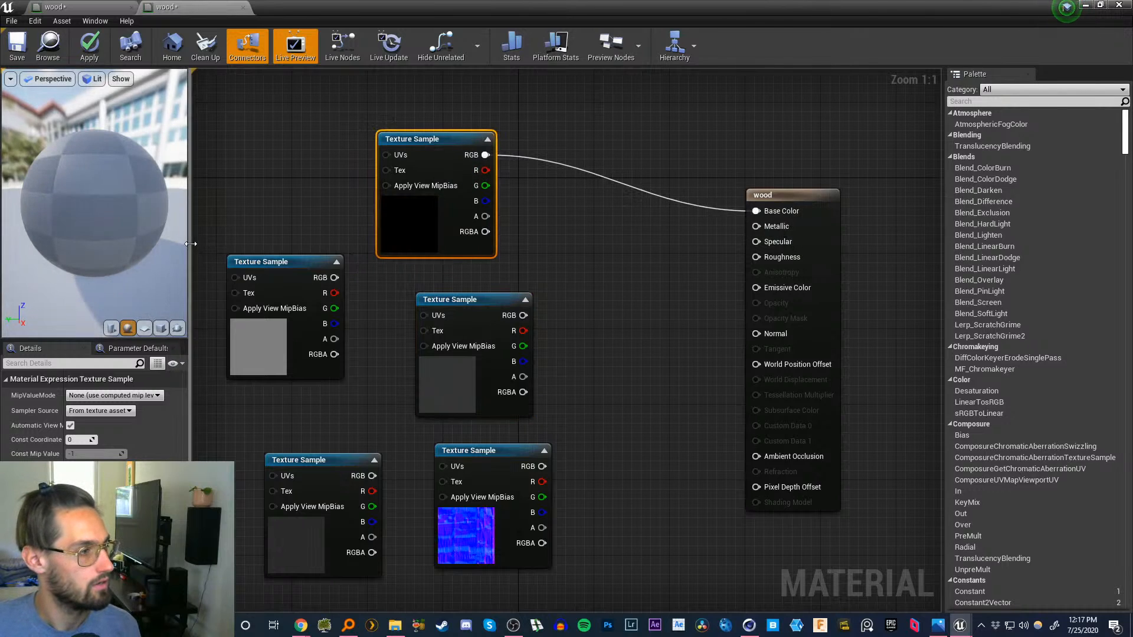
drag(191, 243, 349, 243)
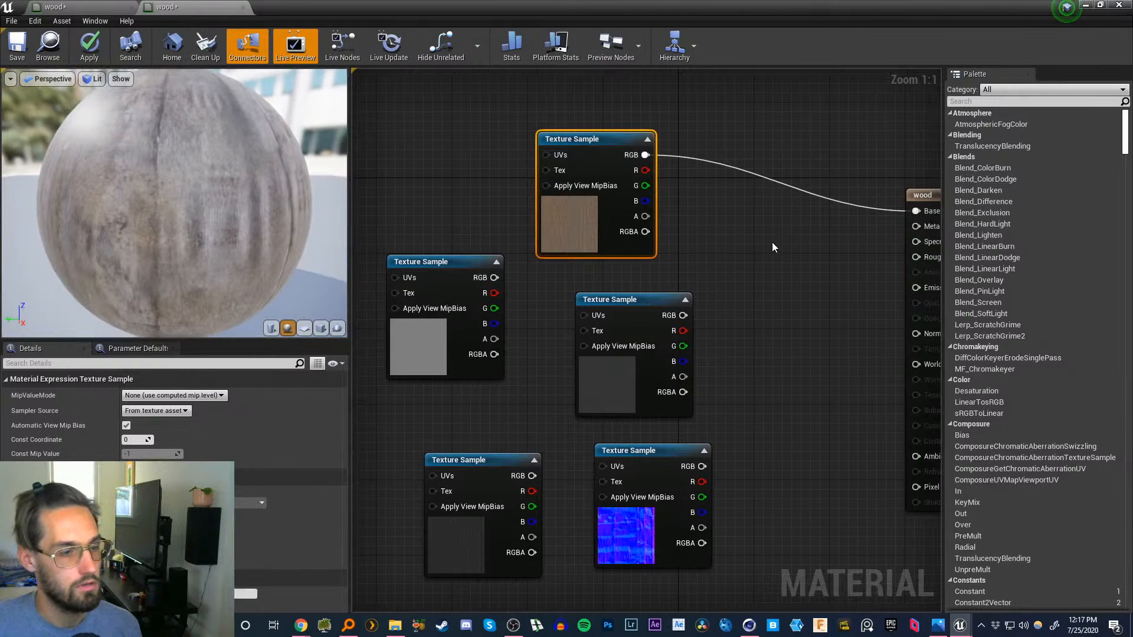
- Reposition the light grey and dark texture samples side by side below the albedo texture
scroll(747, 273, down, 5)
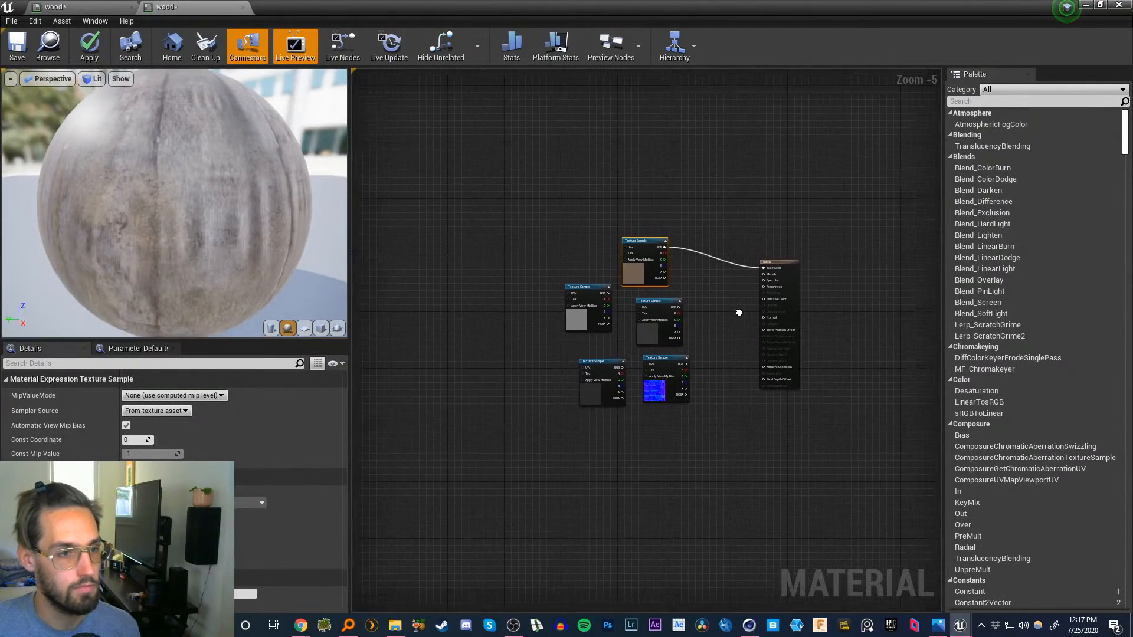
scroll(679, 327, up, 1)
scroll(679, 327, up, 1)
drag(664, 298, 534, 372)
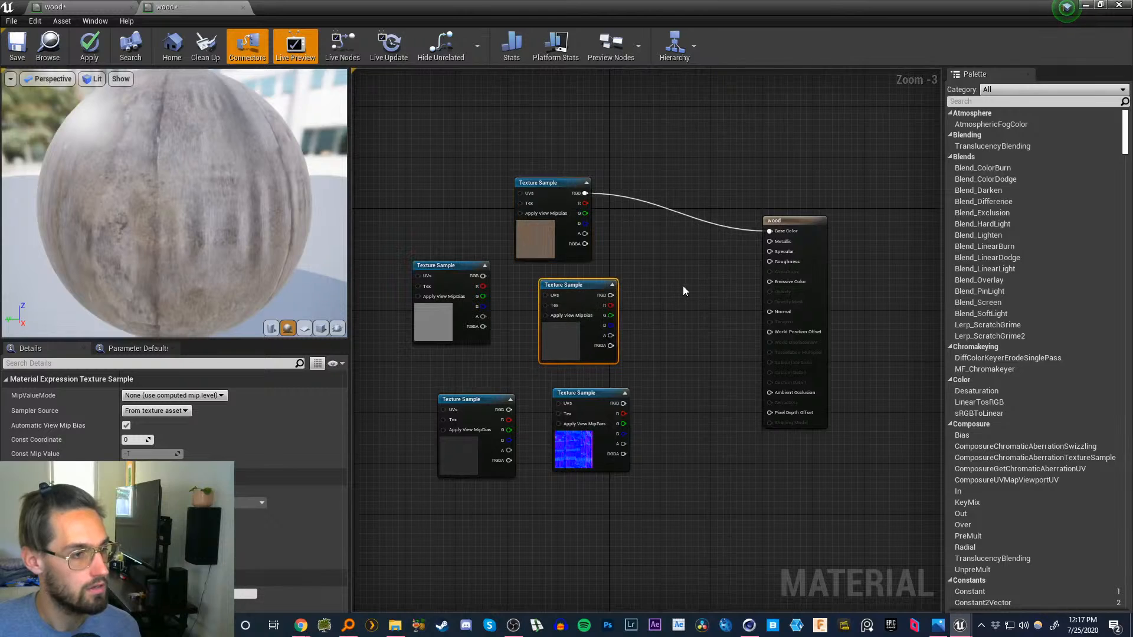
scroll(682, 286, up, 2)
drag(386, 265, 427, 290)
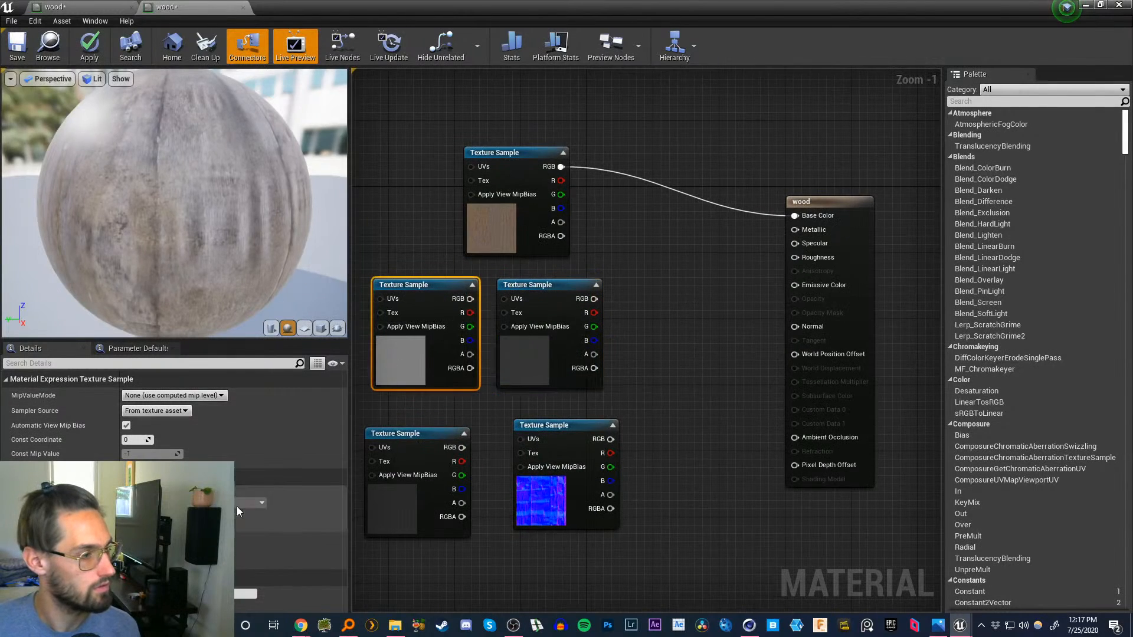
- Connect the blue normal map's RGB output to the material's Normal input
drag(470, 299, 795, 498)
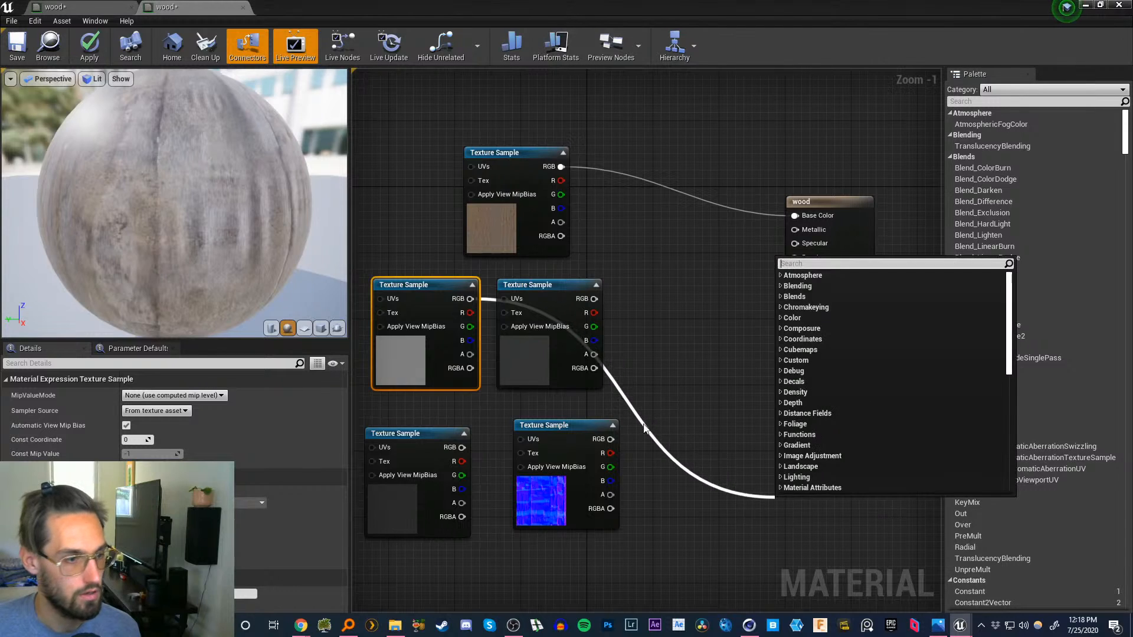
click(731, 300)
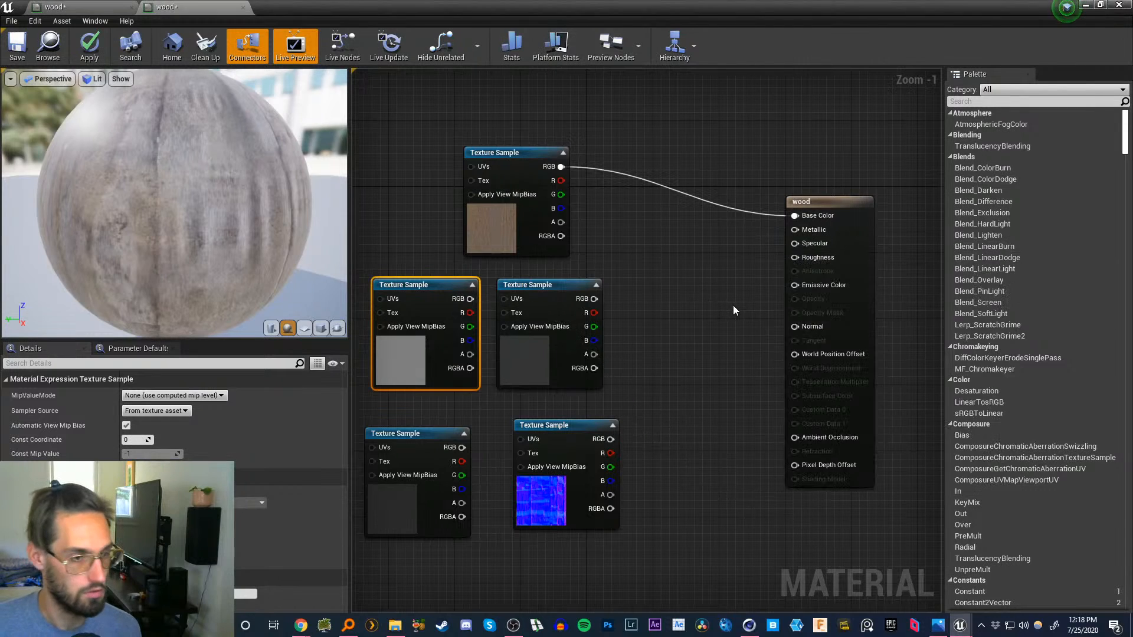
drag(616, 441, 795, 326)
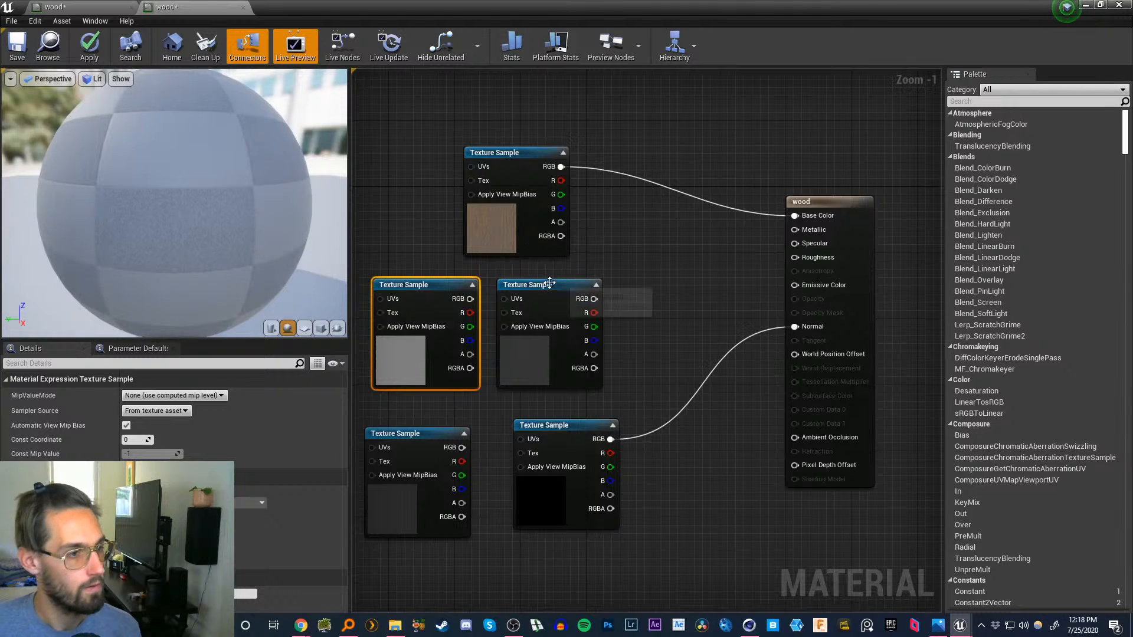
- Connect the specular texture's RGB output to Specular and the gloss texture's RGB output to Roughness
click(553, 284)
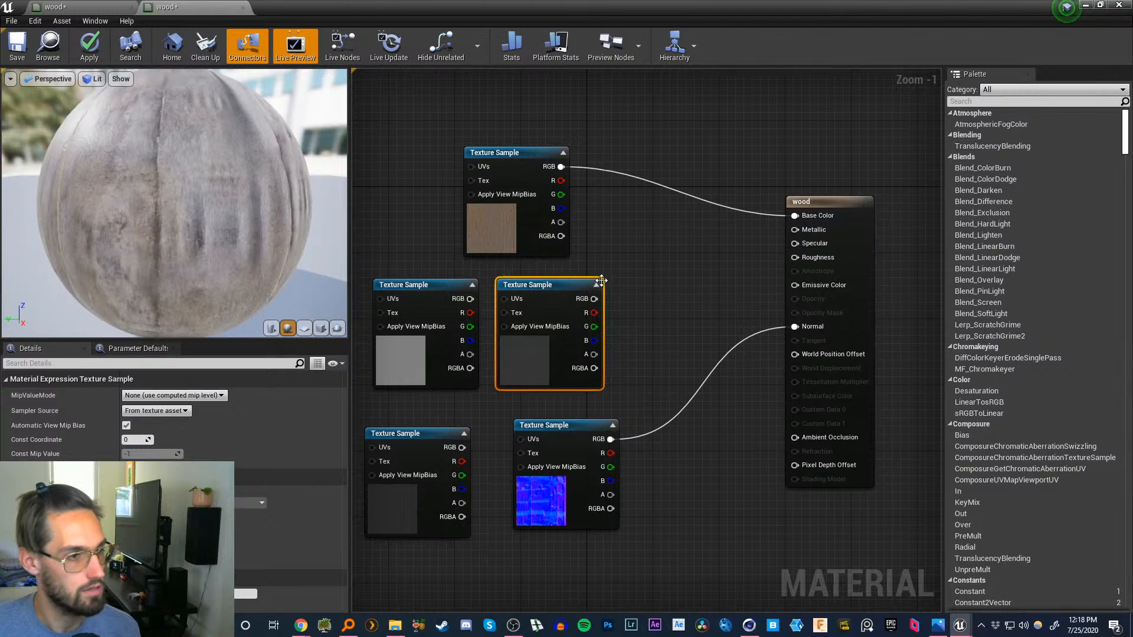
drag(595, 299, 795, 244)
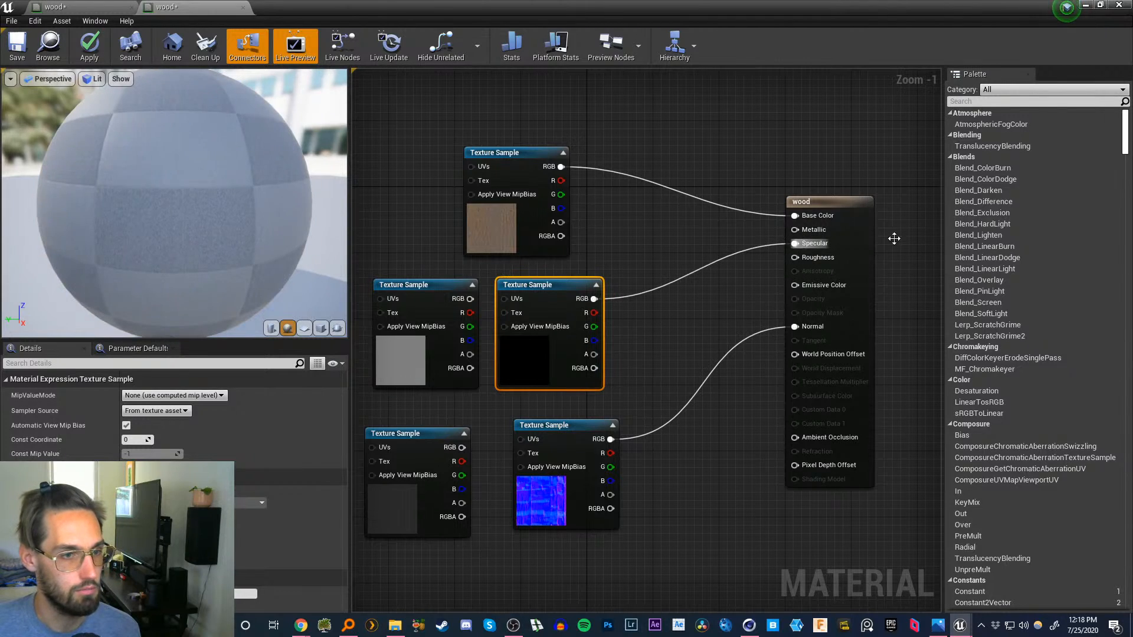
click(434, 304)
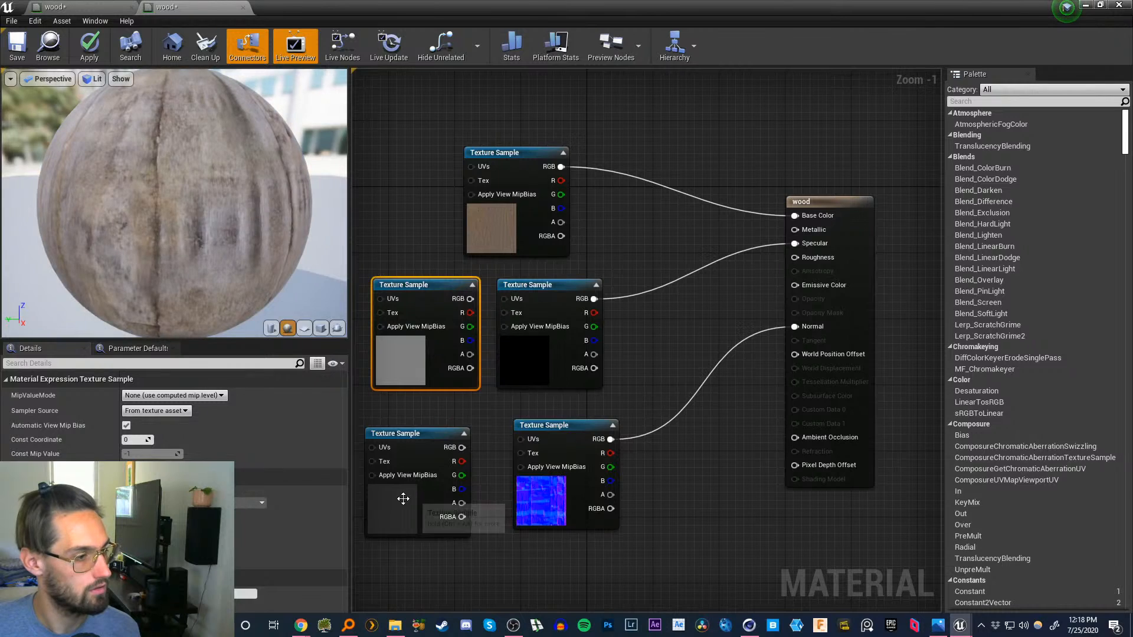
click(399, 496)
drag(462, 447, 799, 259)
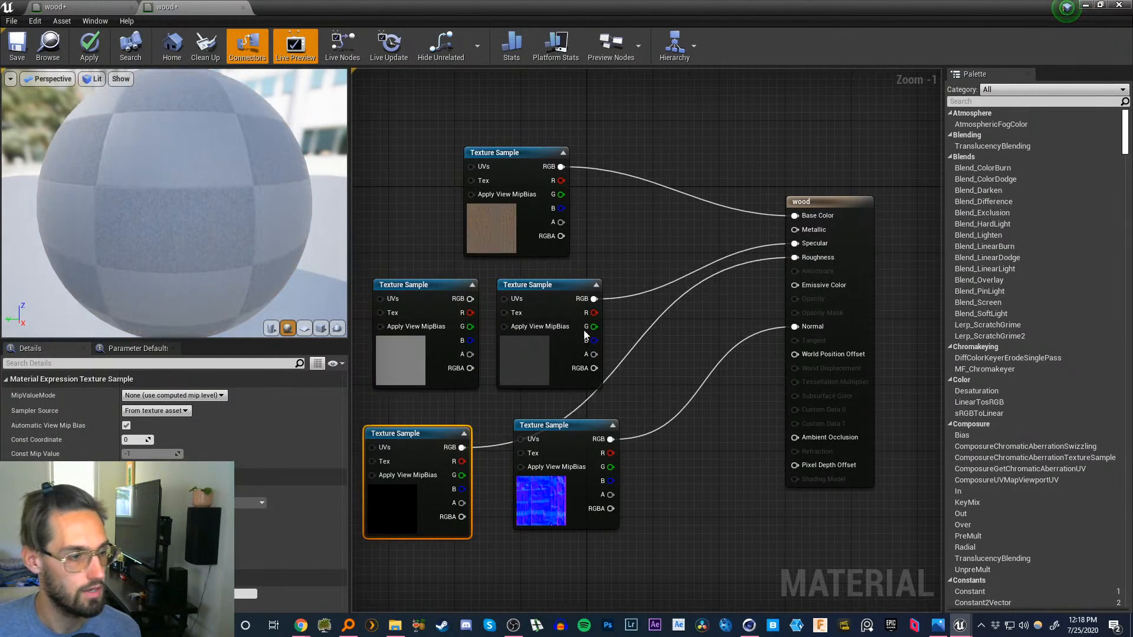
- Delete the unconnected light grey texture sample and tidy the four remaining samples into a neat layout
drag(417, 433, 427, 426)
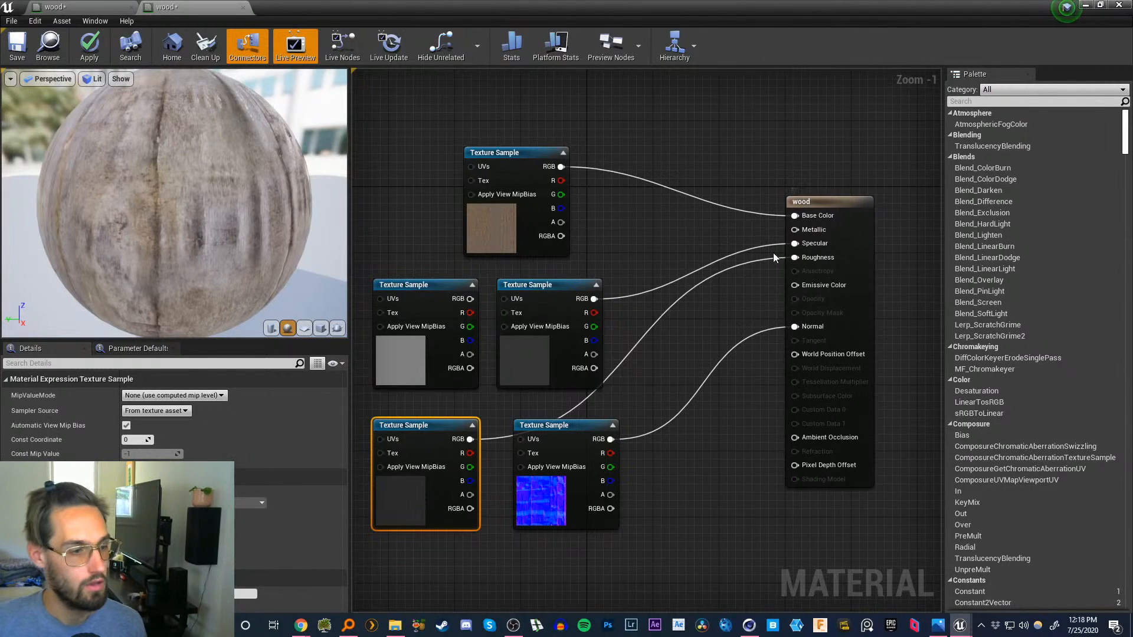
click(427, 290)
key(Delete)
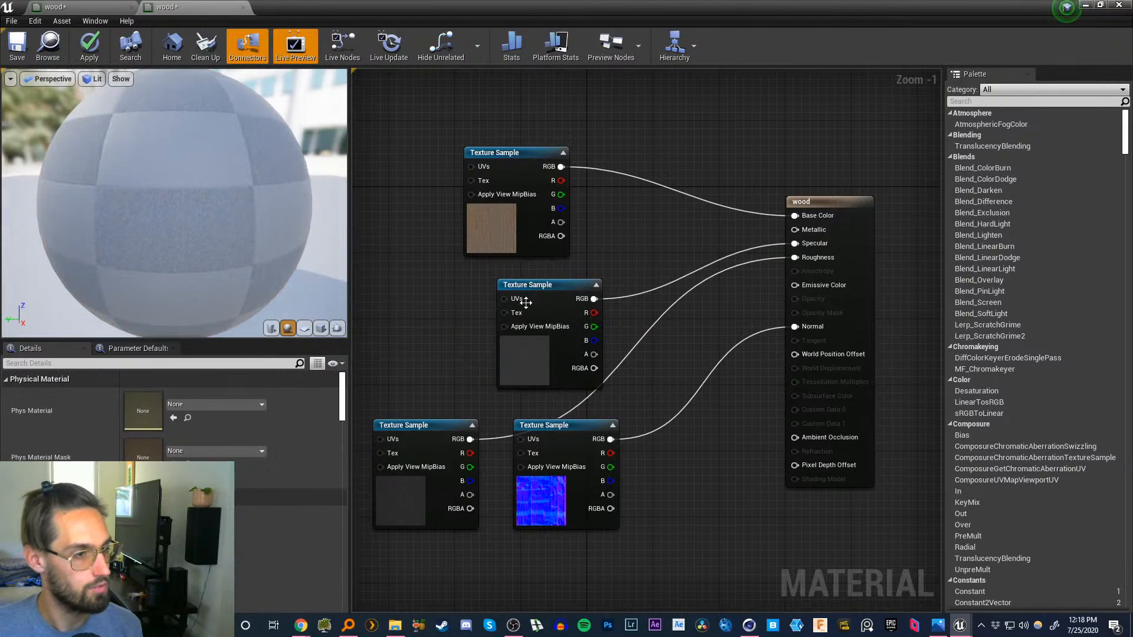
drag(542, 288, 425, 288)
drag(516, 154, 425, 162)
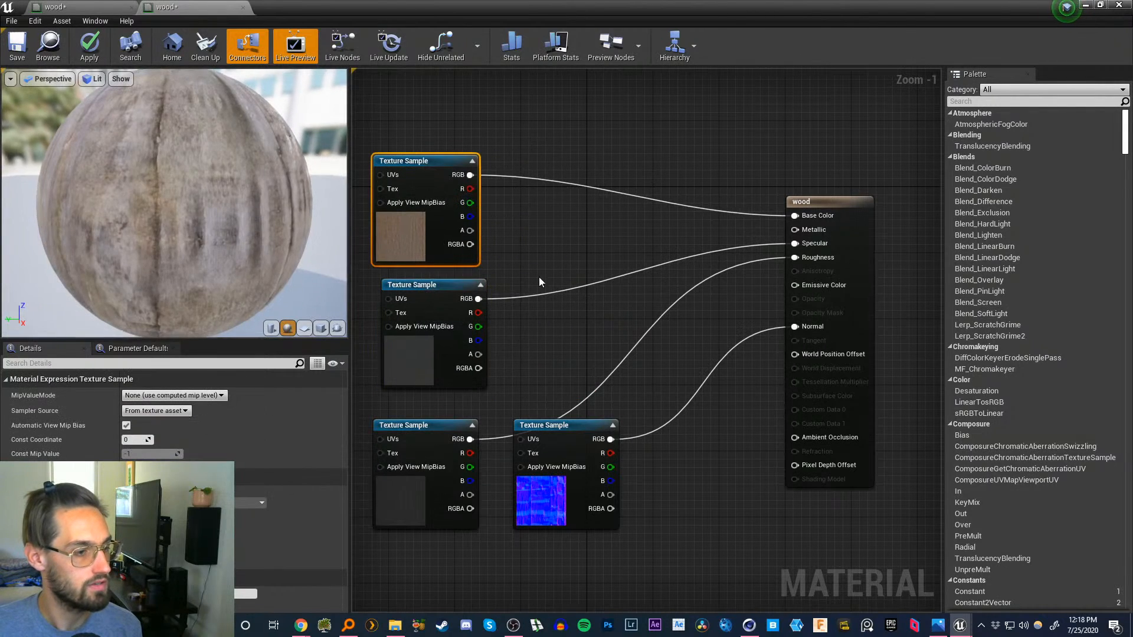
mouse_move(565, 424)
mouse_down()
mouse_move(519, 534)
mouse_move(587, 414)
mouse_move(572, 425)
mouse_up()
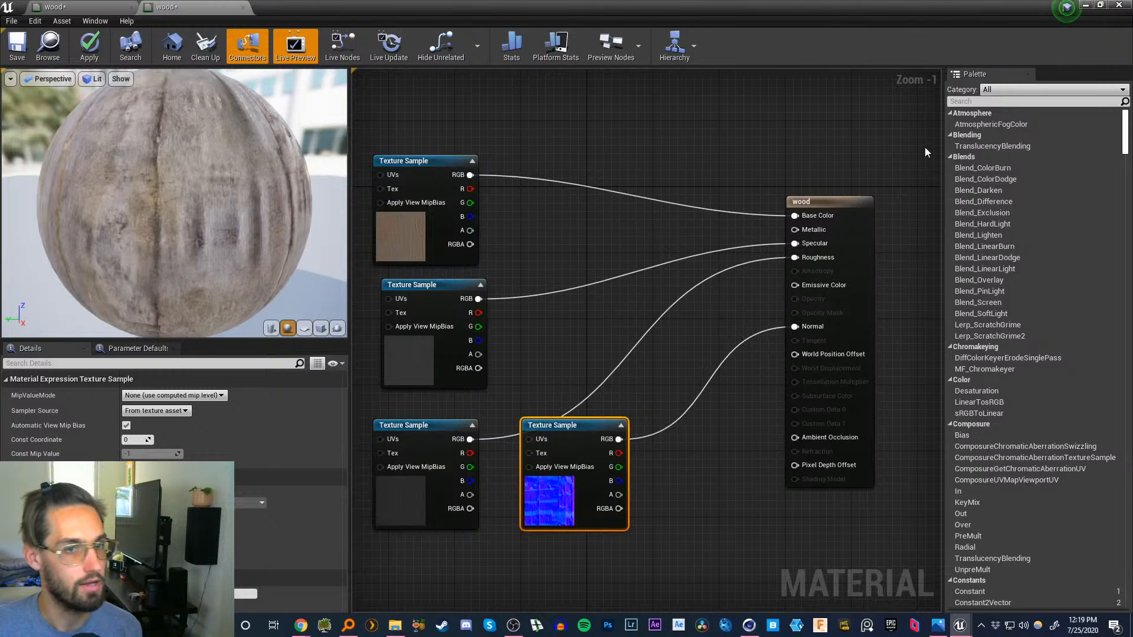
- Save the wood material and close its editor
click(18, 47)
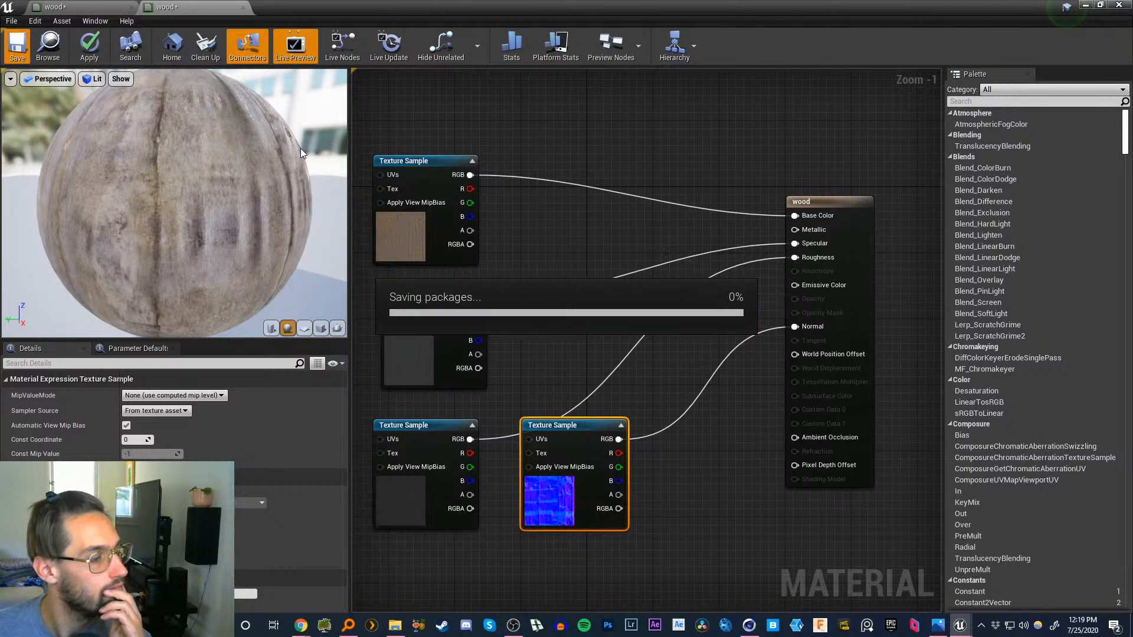
click(1116, 6)
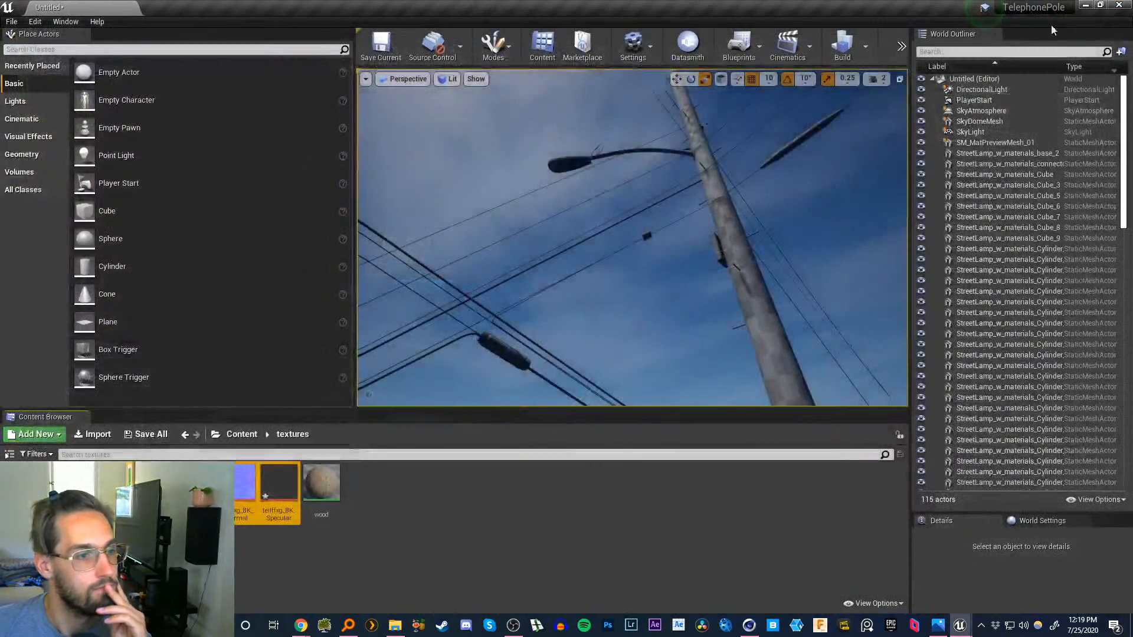
- Create a material instance of the wood material, keep the name wood_Inst, and open it for editing
right_click(326, 484)
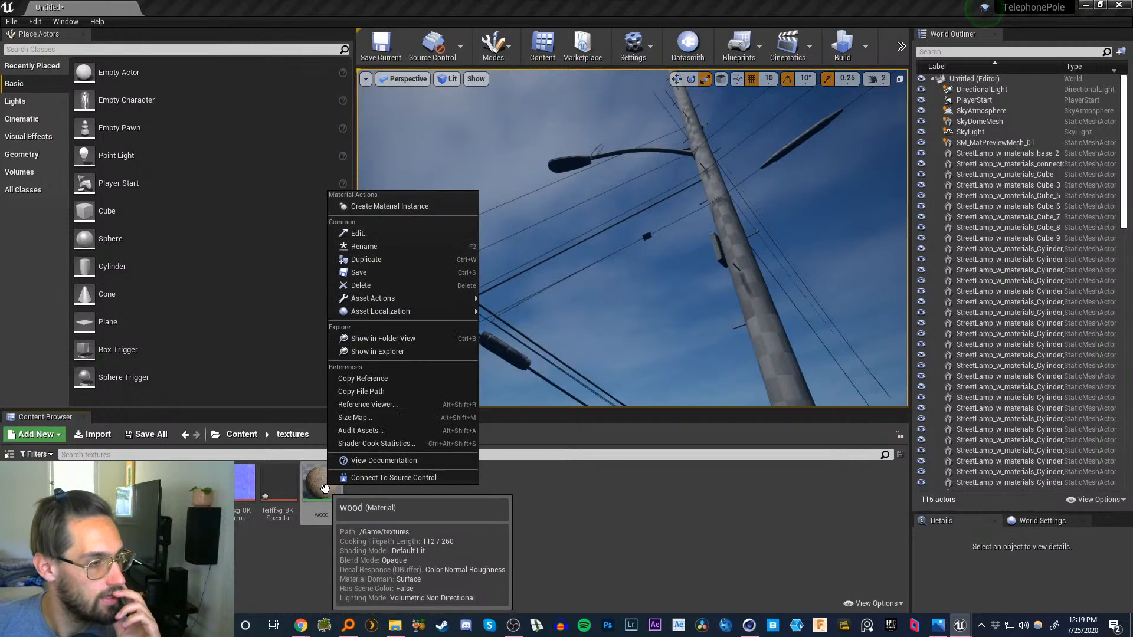
click(400, 207)
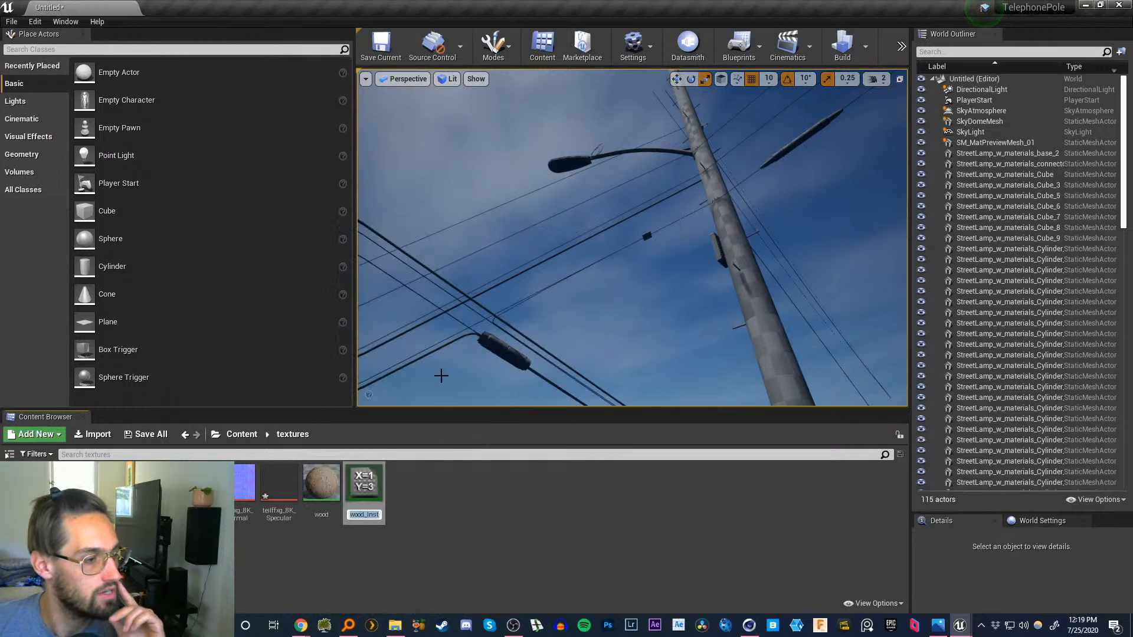
key(Return)
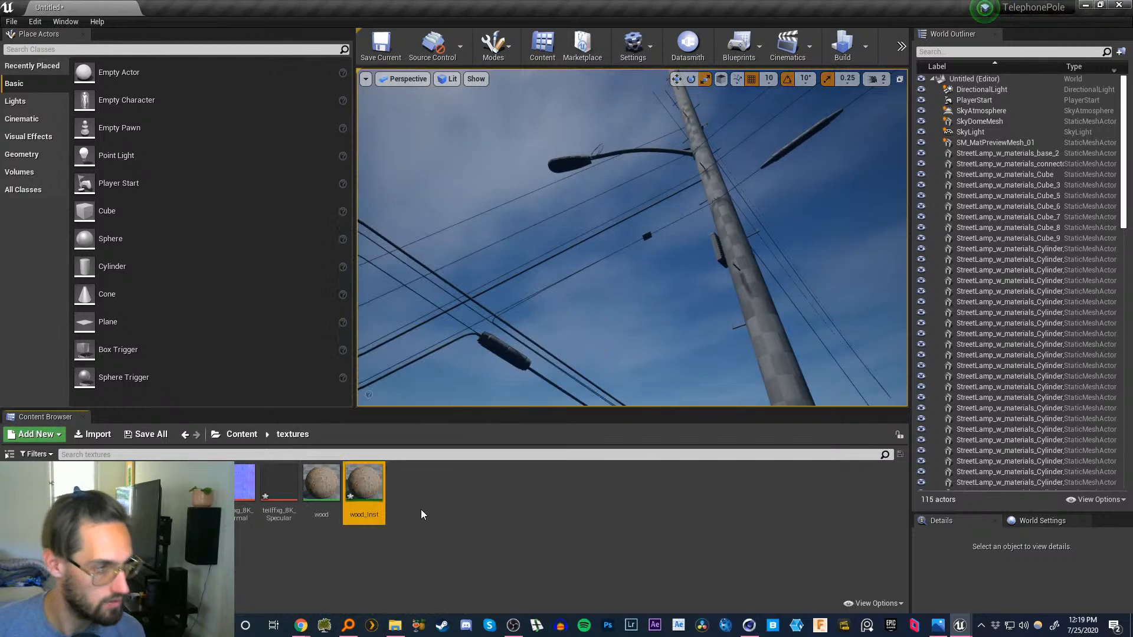
double_click(364, 483)
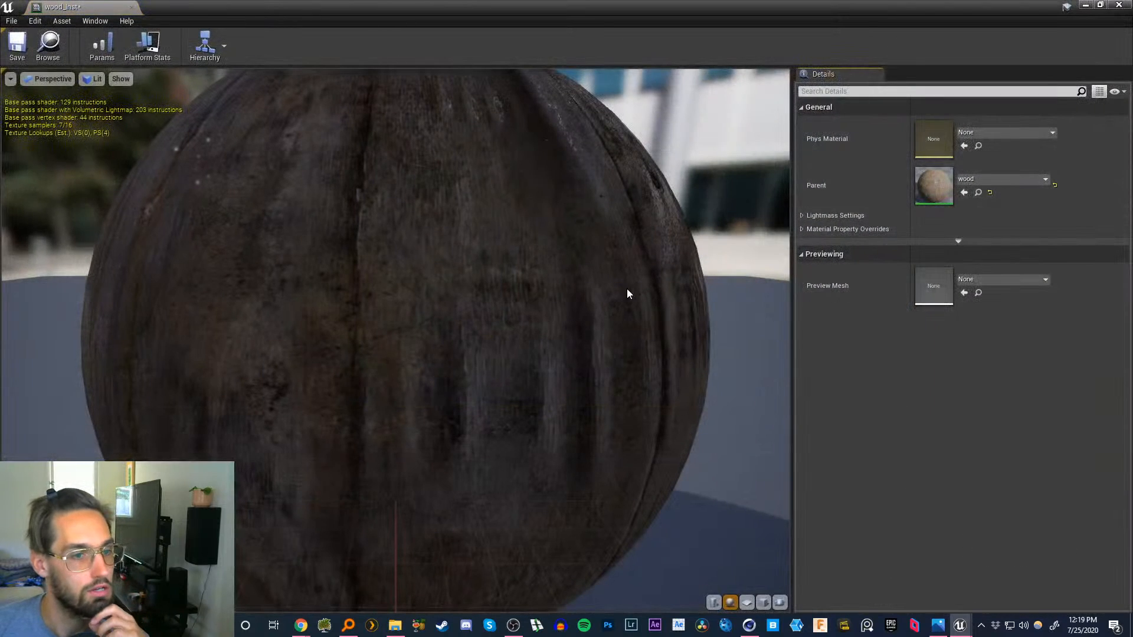
- Close the wood_Inst editor and apply wood_Inst to the wooden telephone pole in the level
scroll(430, 342, down, 5)
scroll(429, 342, up, 7)
scroll(430, 341, down, 3)
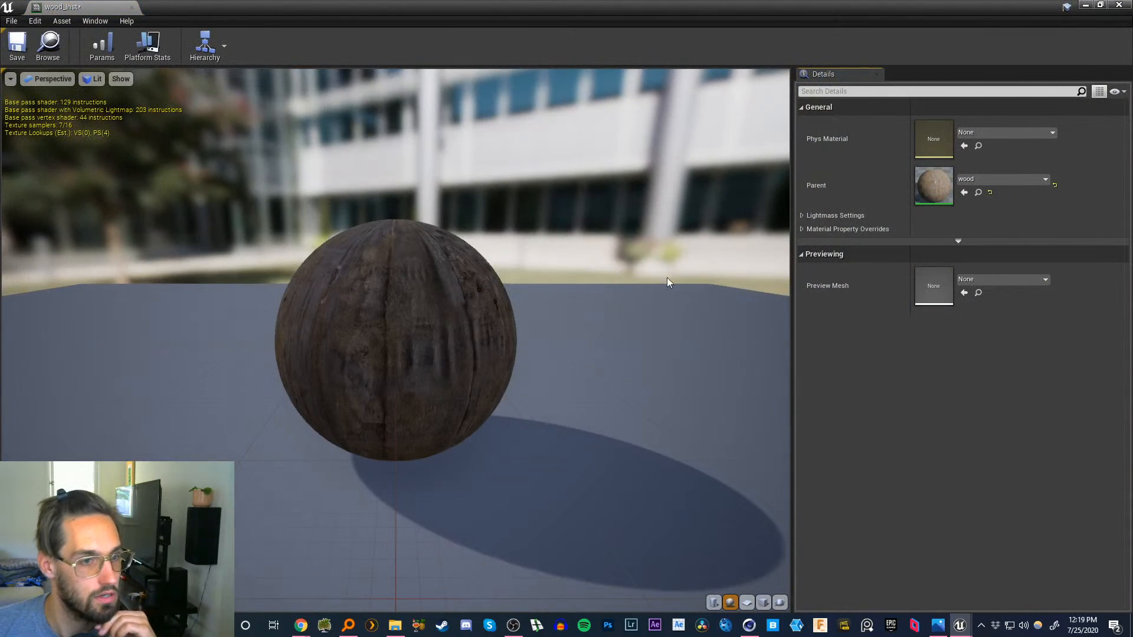
click(1118, 5)
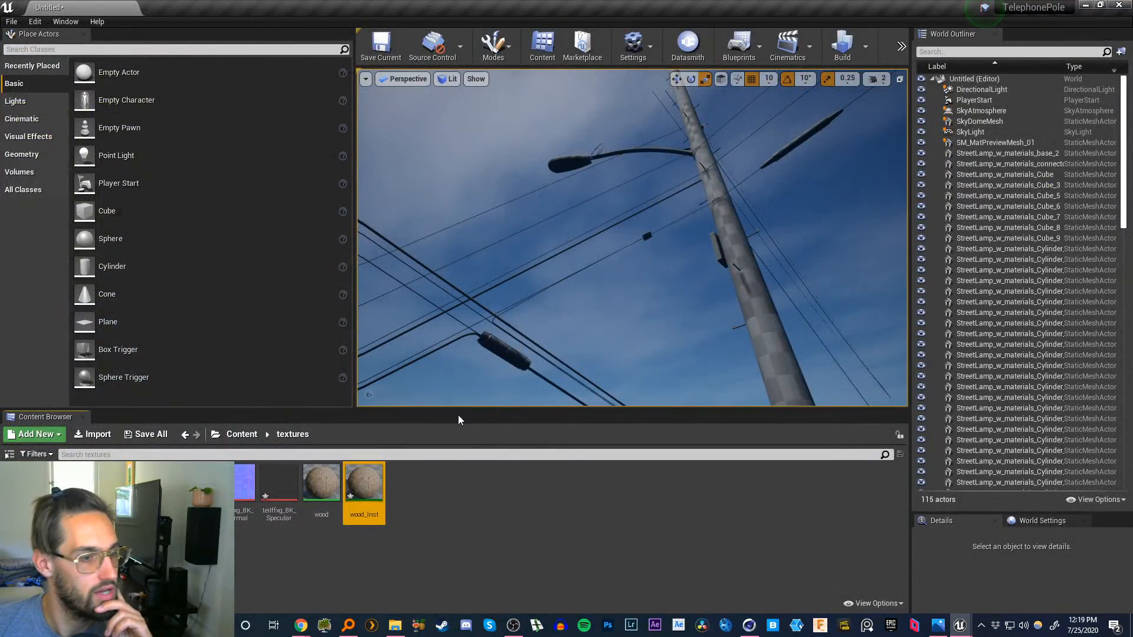
drag(364, 483, 772, 339)
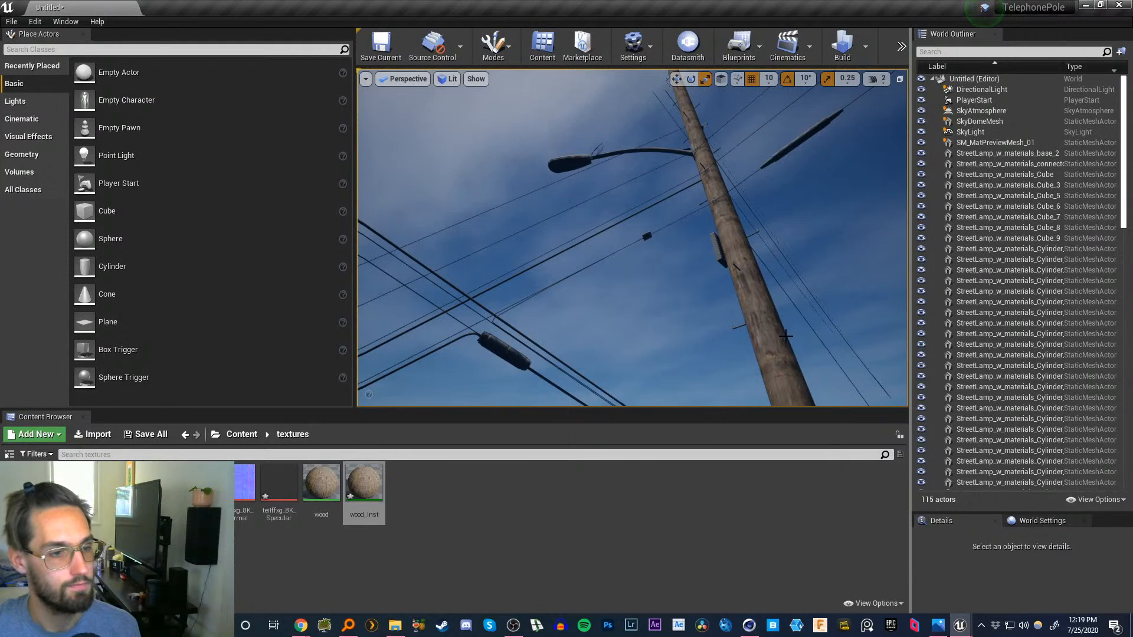
right_drag(762, 315, 762, 375)
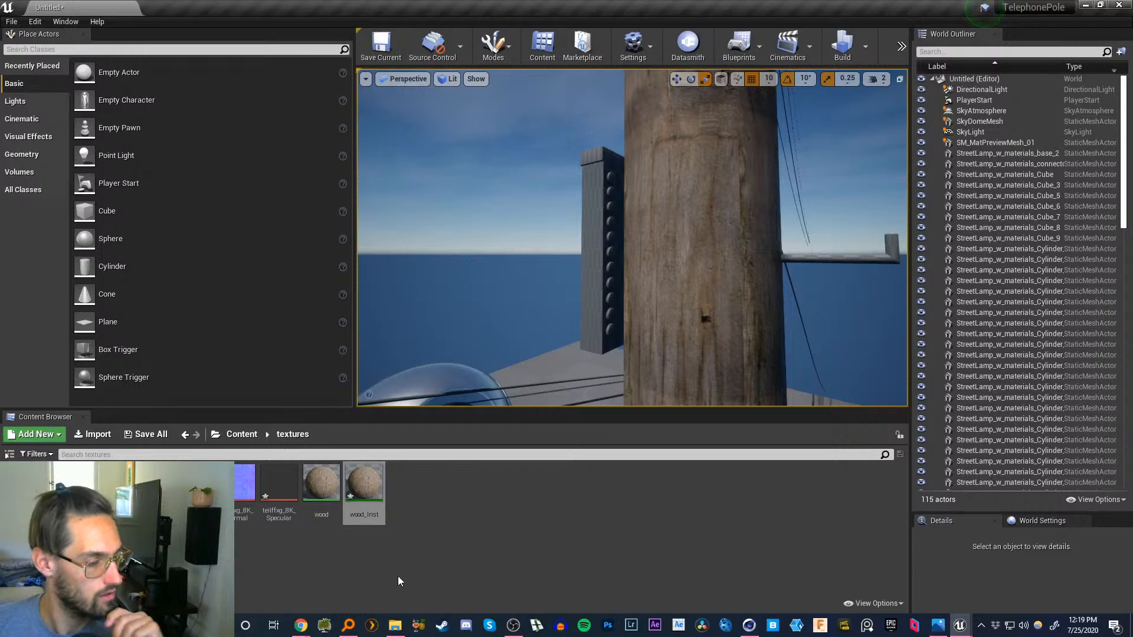
- Switch to Cinema 4D and close the editor of the wooden panel material
click(395, 627)
click(749, 626)
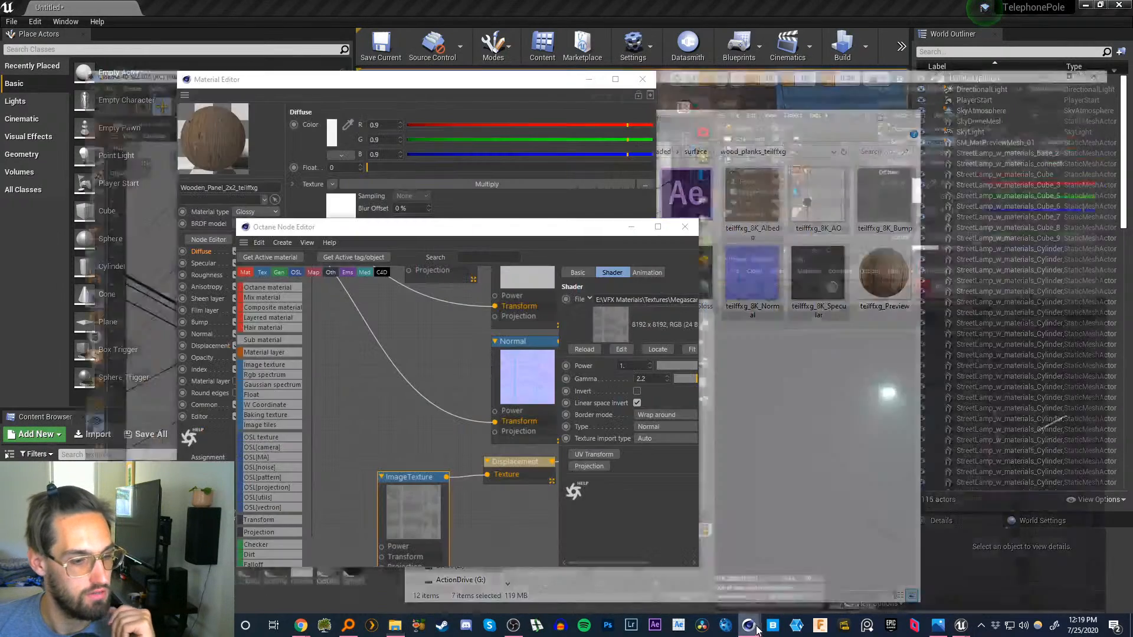
click(644, 80)
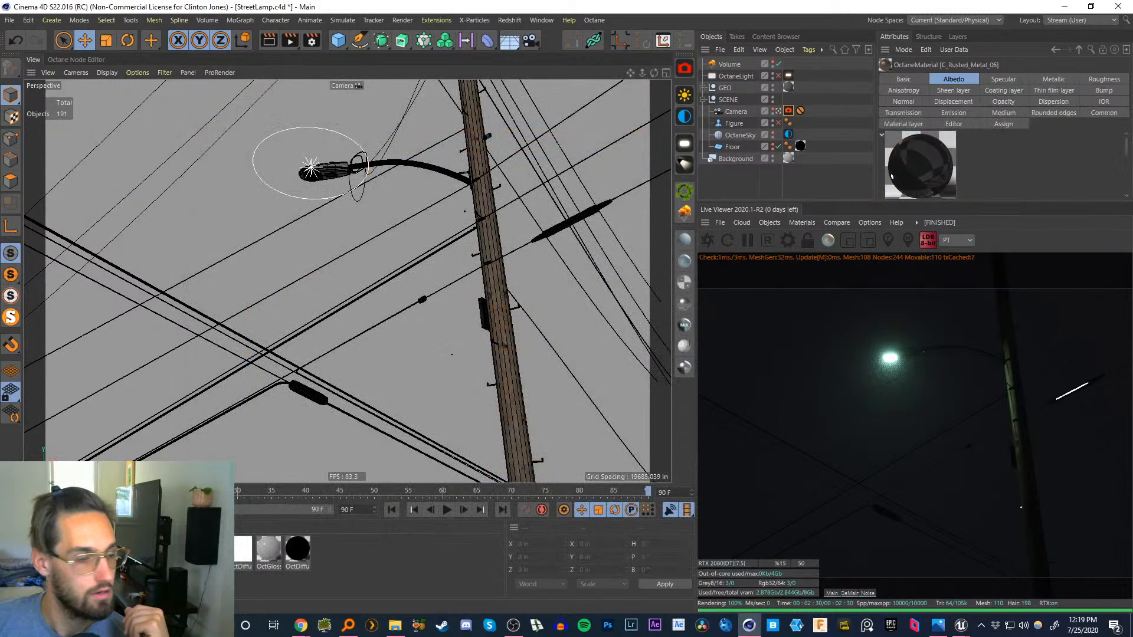
- Open the node graph of the C_Rusted_Metal_06 material, check its albedo texture's file, and close the graph
double_click(211, 549)
click(208, 239)
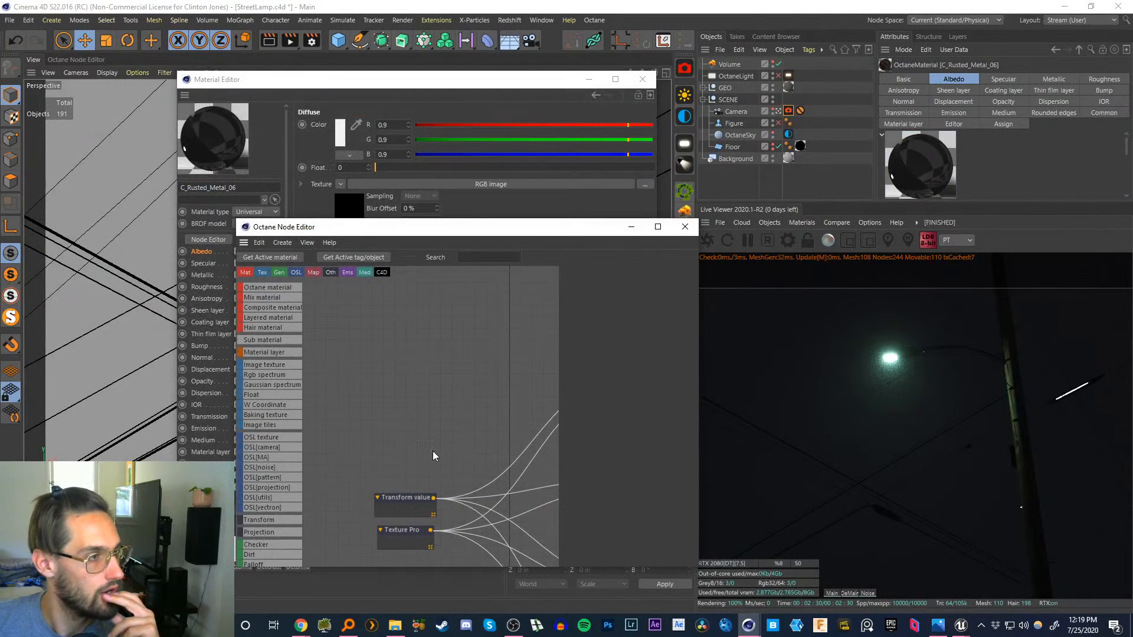
click(427, 343)
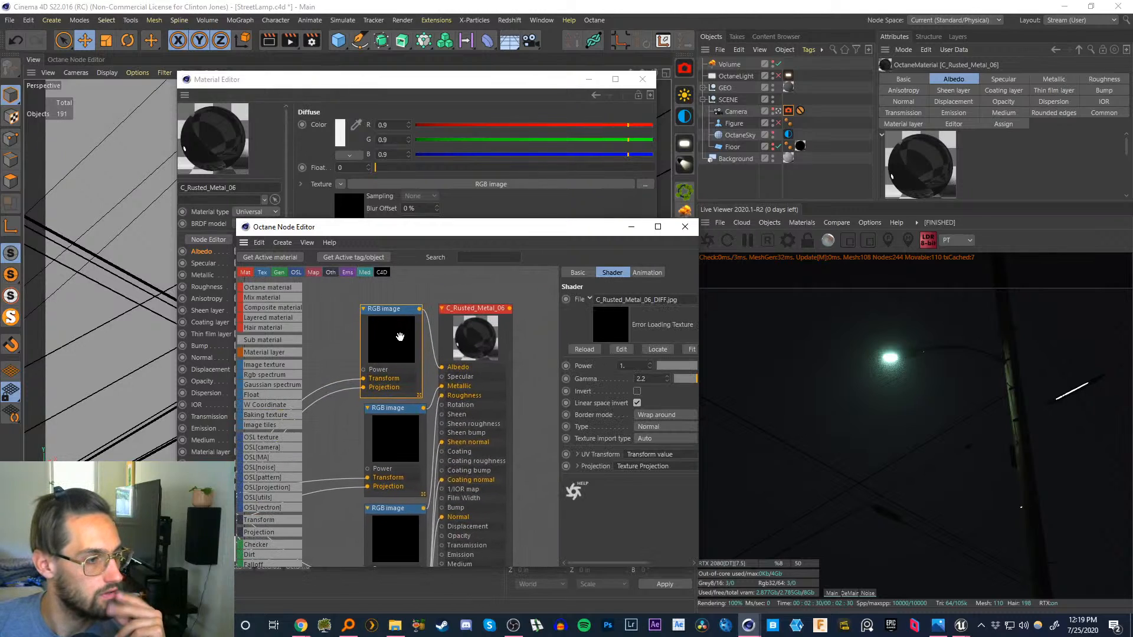
drag(400, 337, 404, 334)
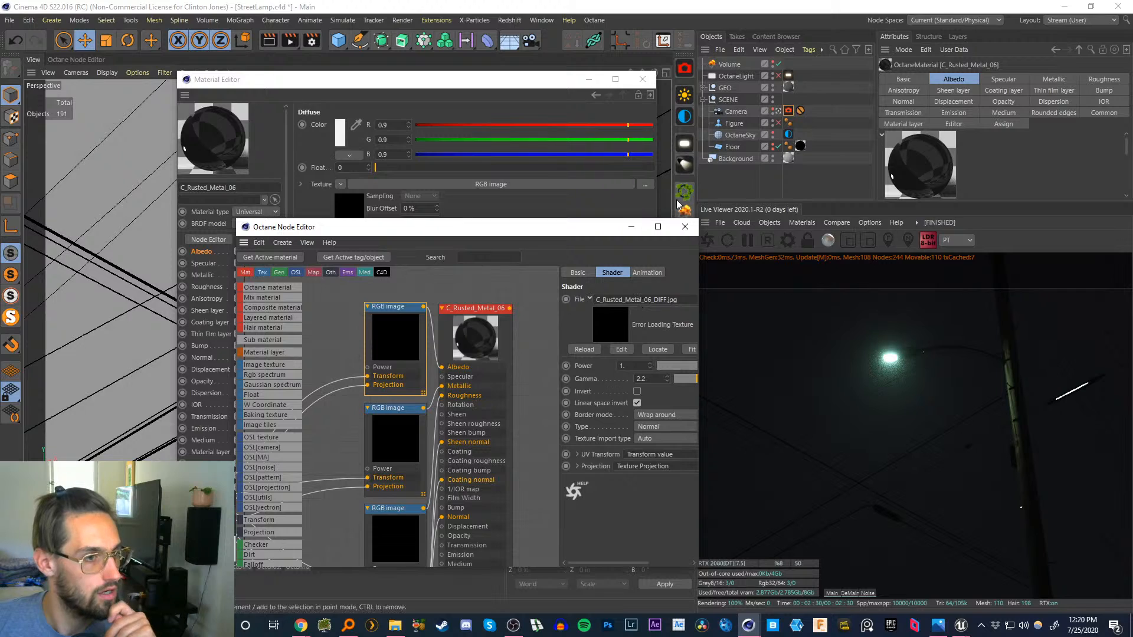
click(685, 227)
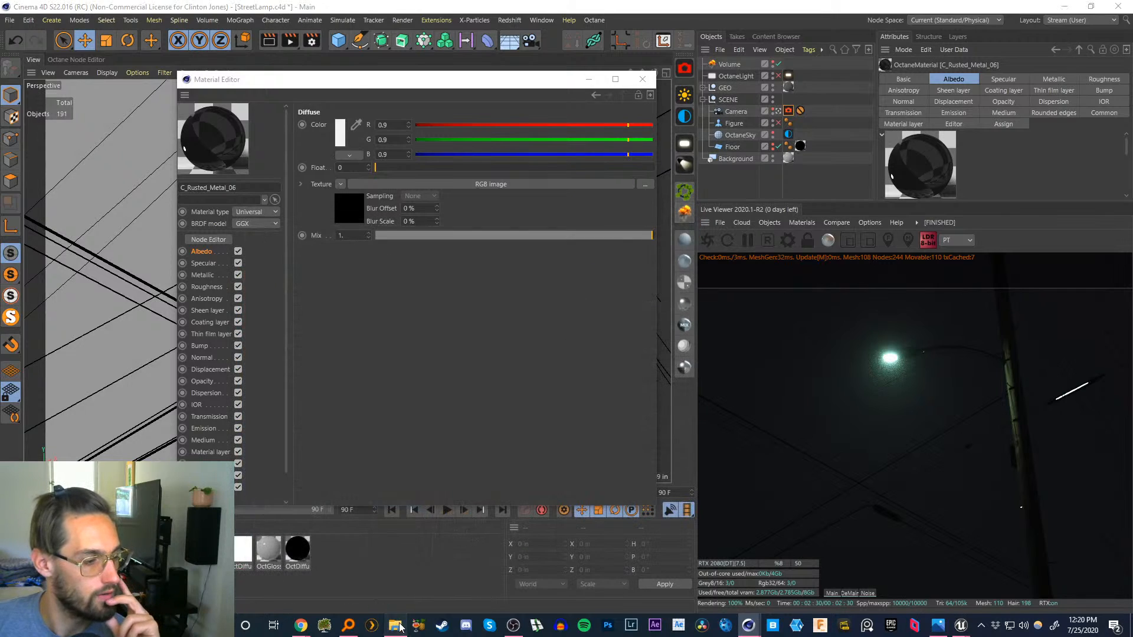
- Search the Tutorials project folders in File Explorer, down to the c4d folder of Custom HDRI, for the street lamp project
click(394, 625)
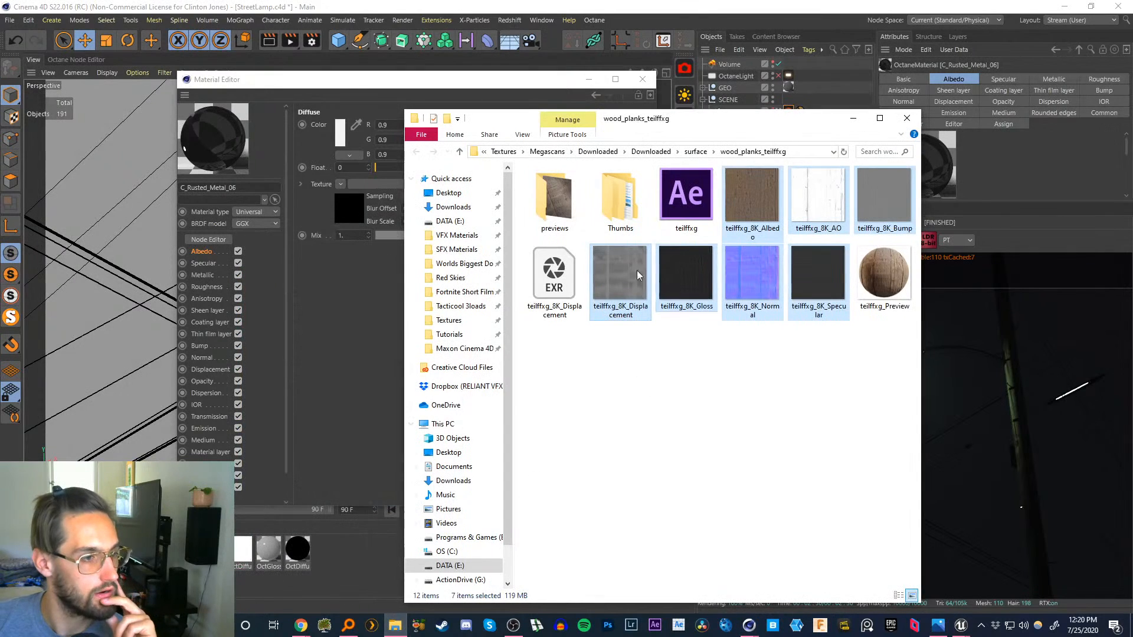
click(455, 339)
double_click(558, 188)
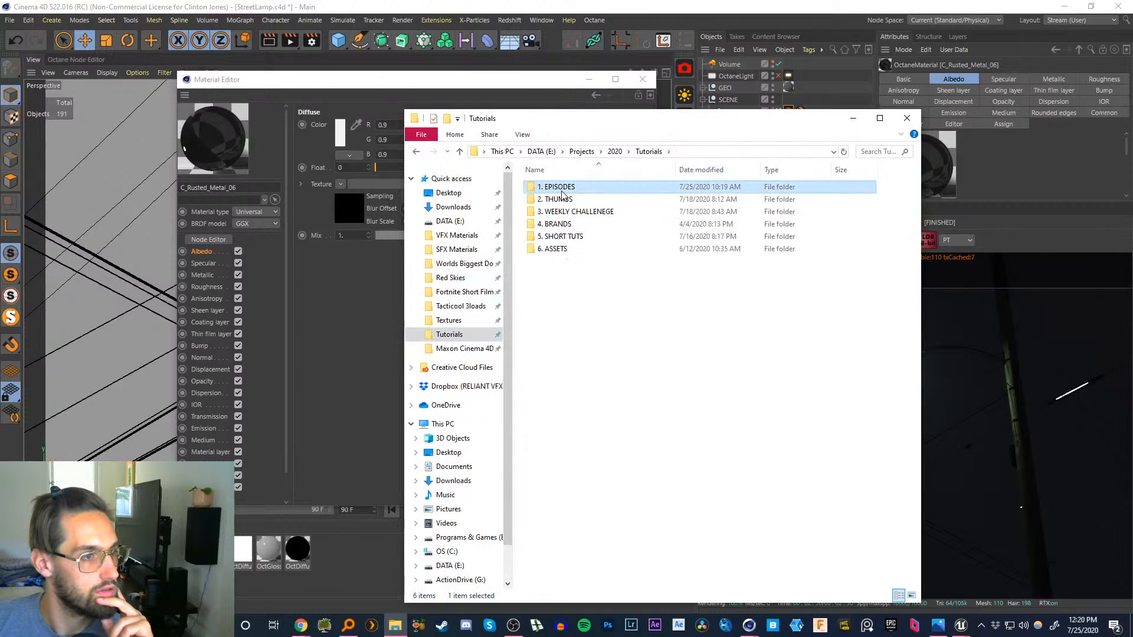
click(416, 151)
double_click(560, 236)
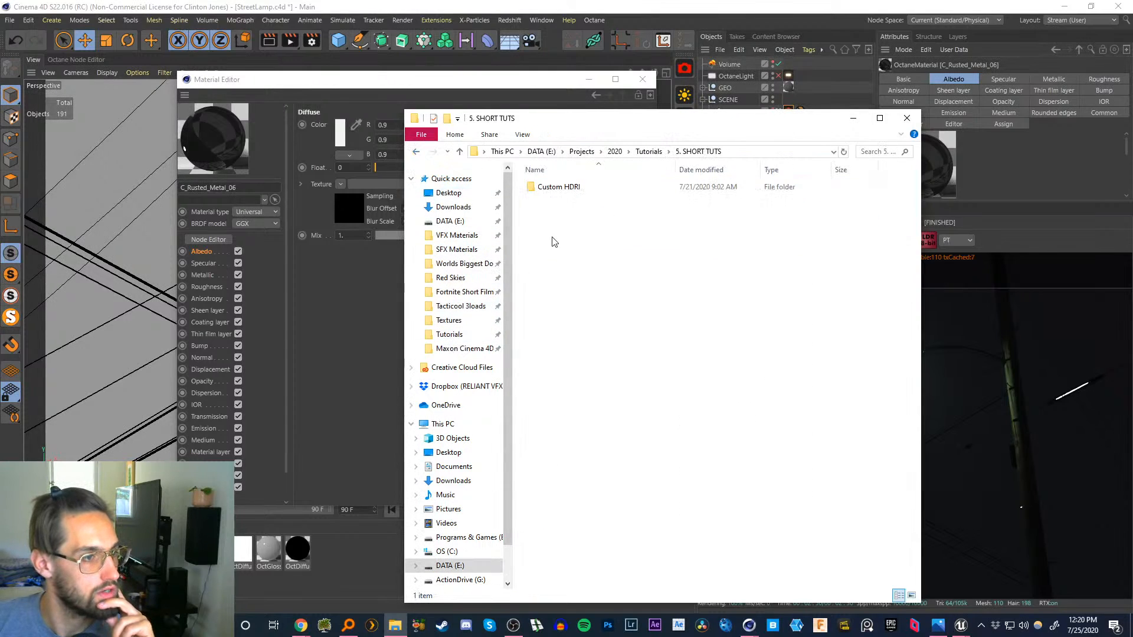
double_click(551, 187)
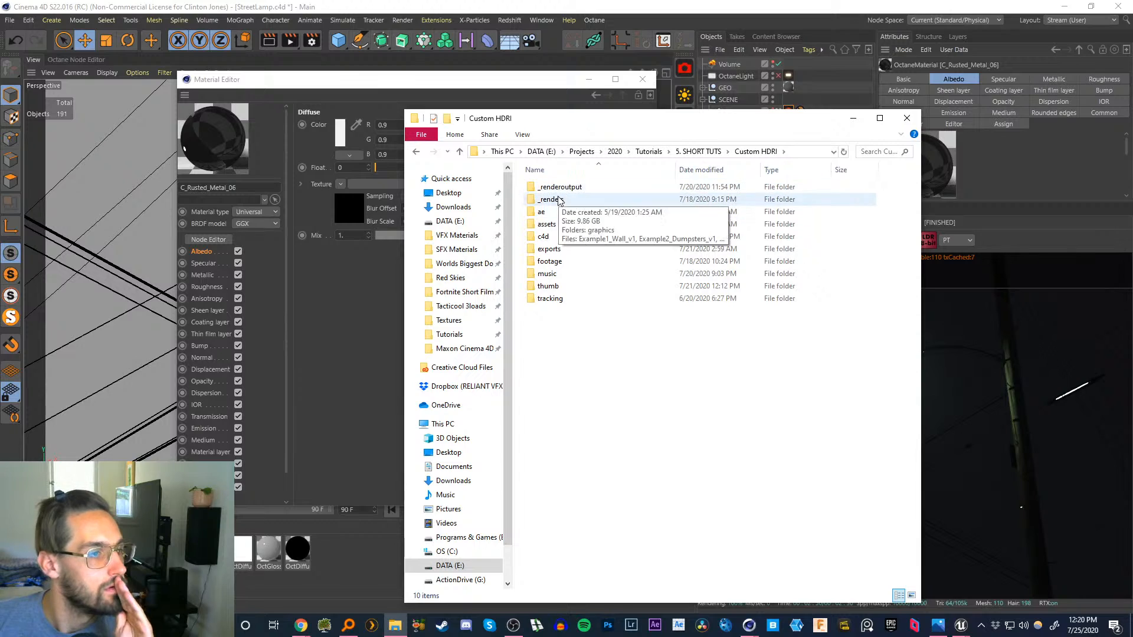
click(548, 238)
double_click(543, 237)
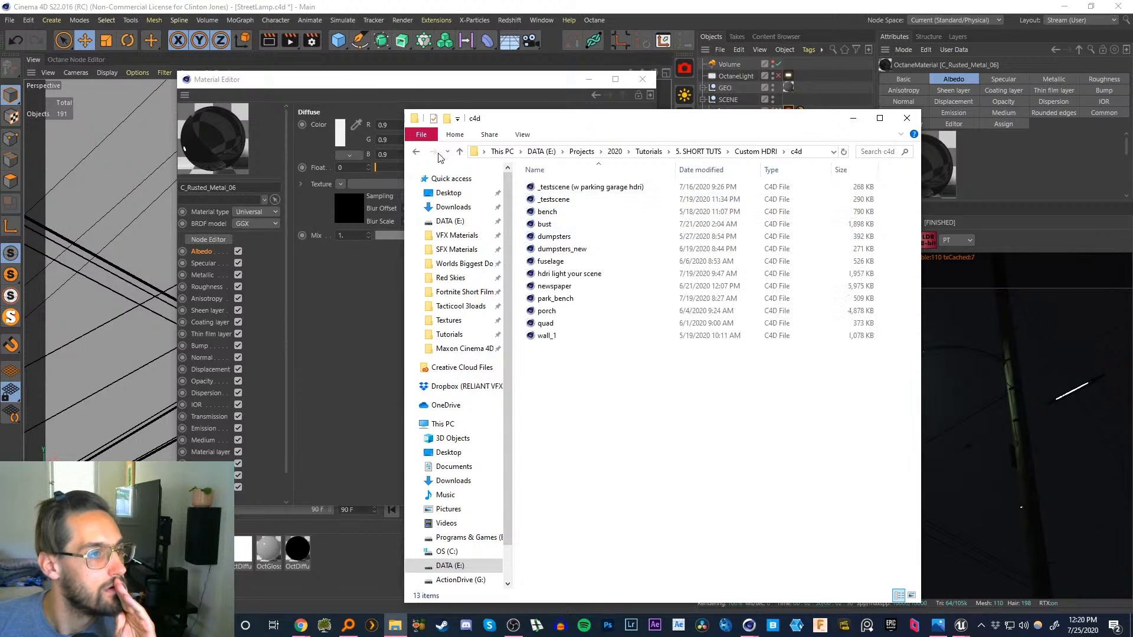
click(417, 153)
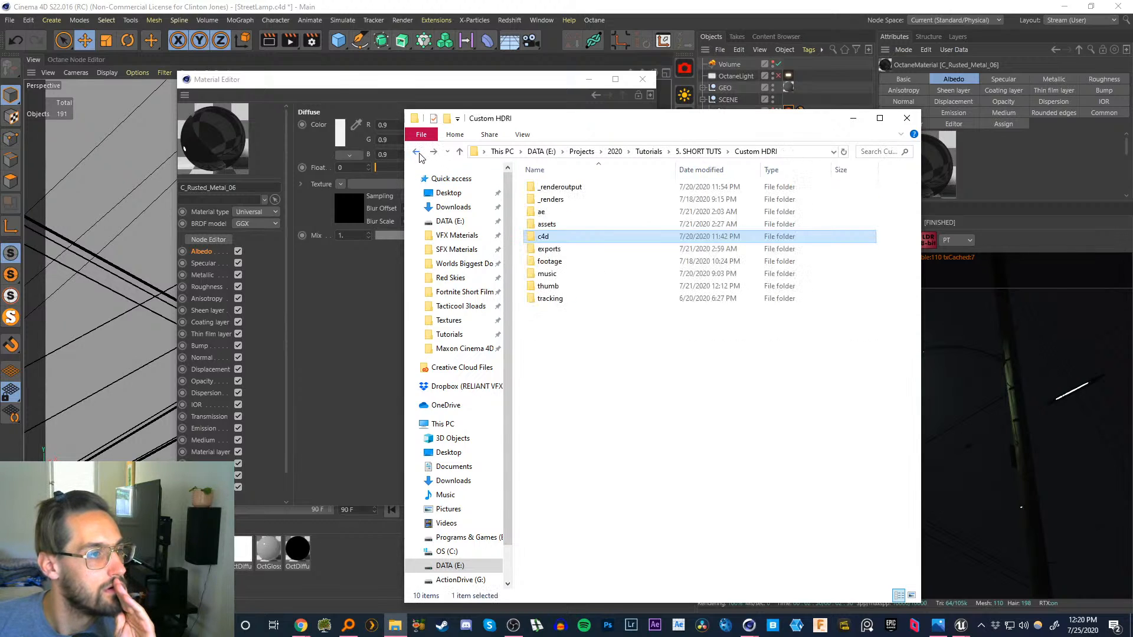
- Open the street lamp's texture folder at VFX Materials\3D Models\_personal\New folder\tex\assets and move its window out of the way
click(441, 221)
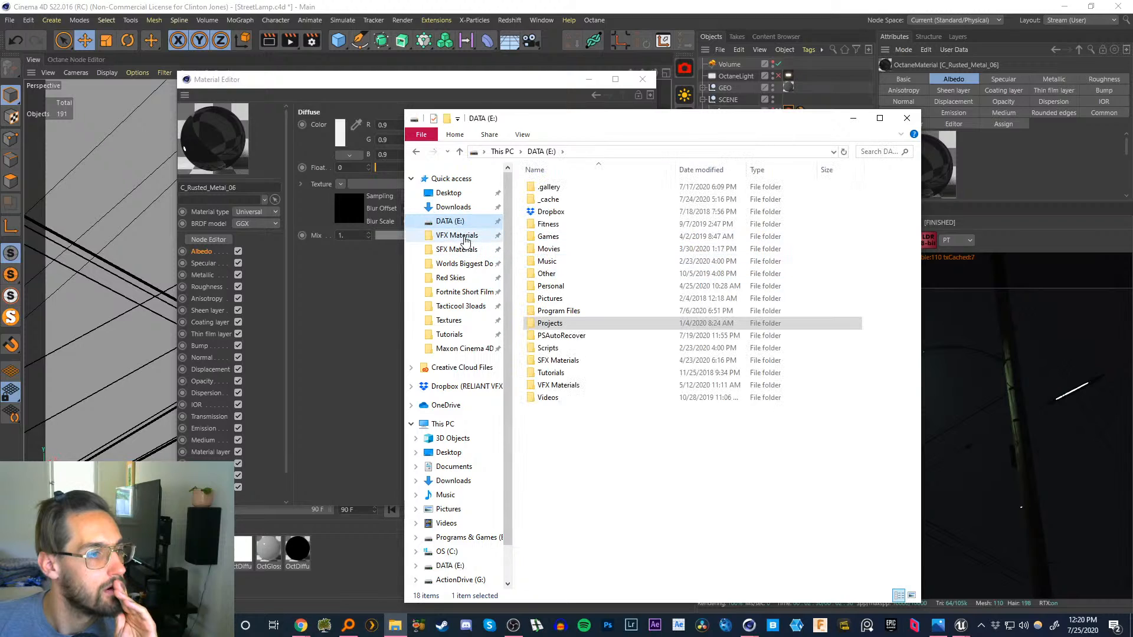
click(462, 236)
double_click(549, 242)
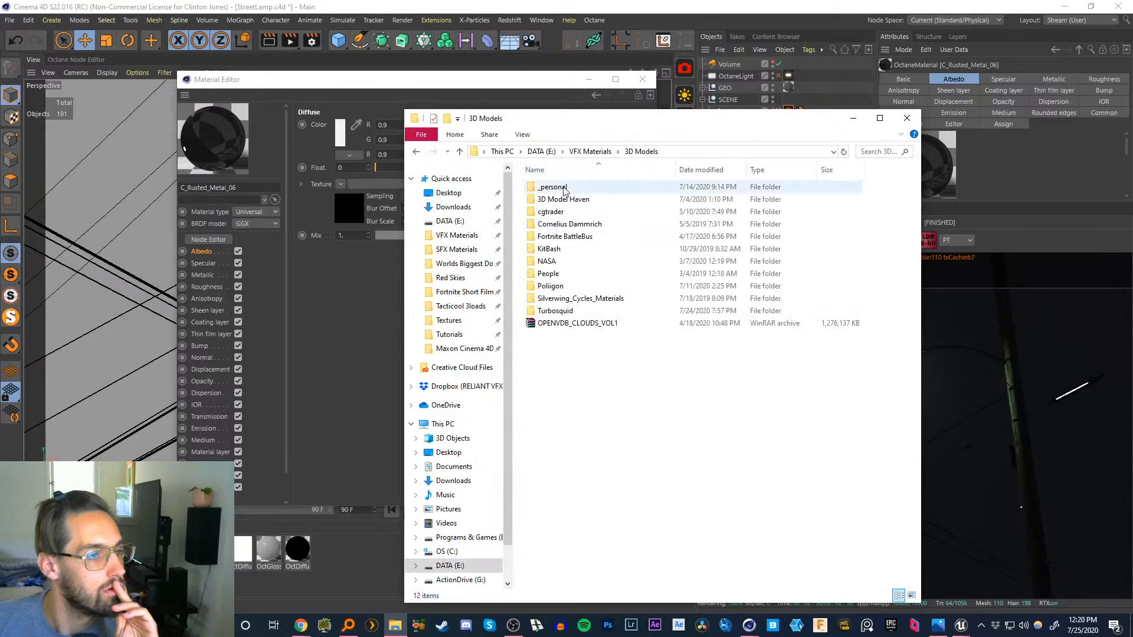
double_click(552, 187)
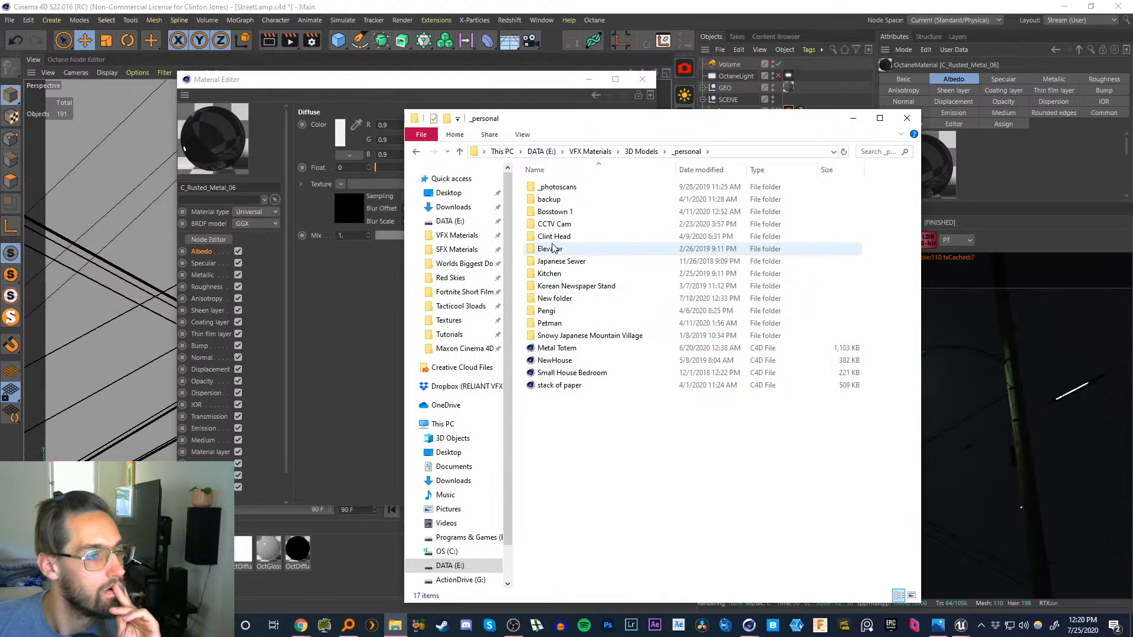
double_click(558, 199)
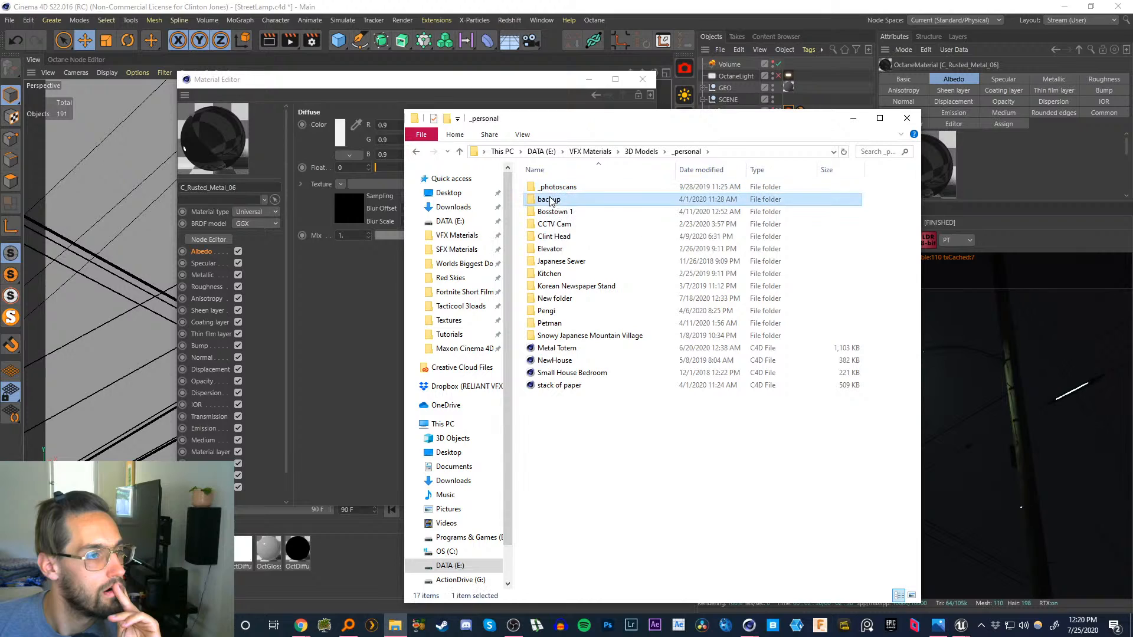
key(alt+Left)
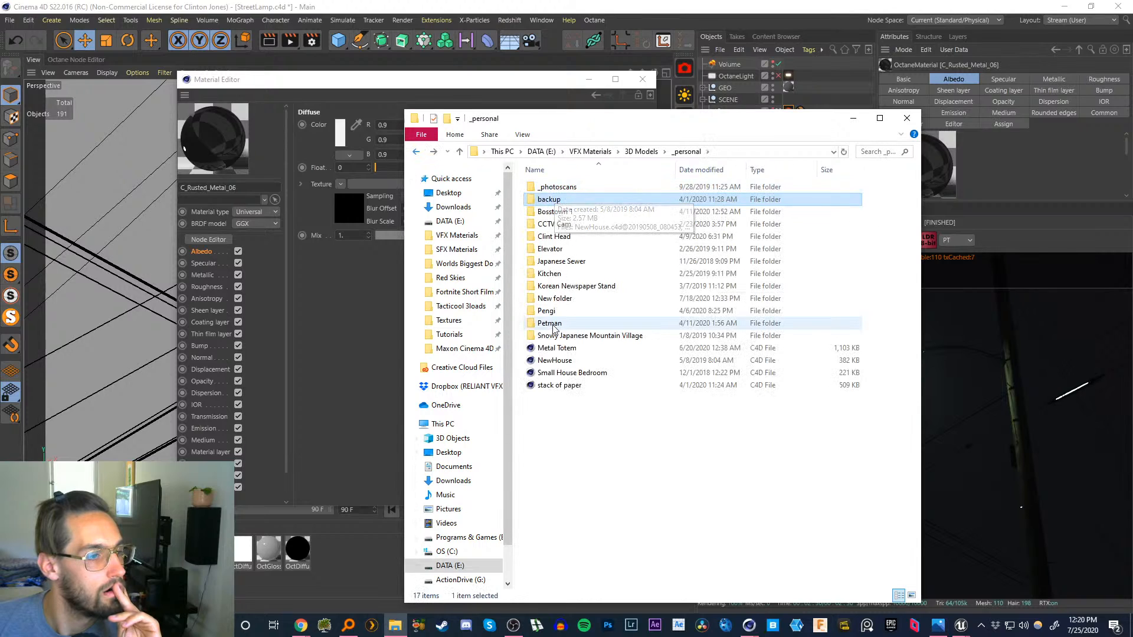
double_click(563, 298)
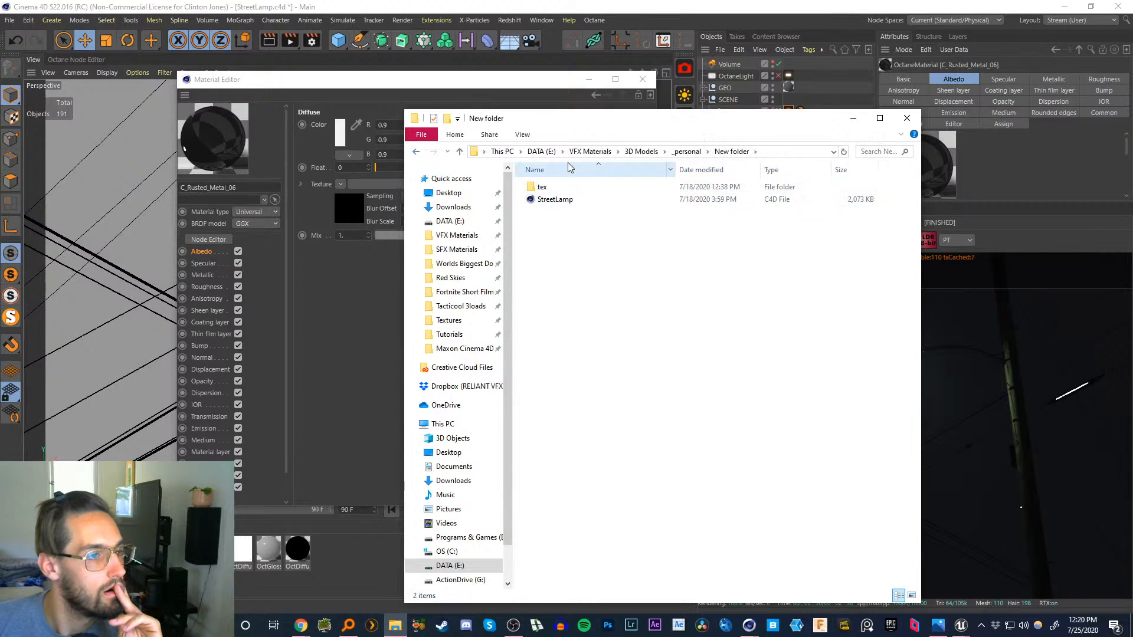
double_click(540, 188)
double_click(547, 187)
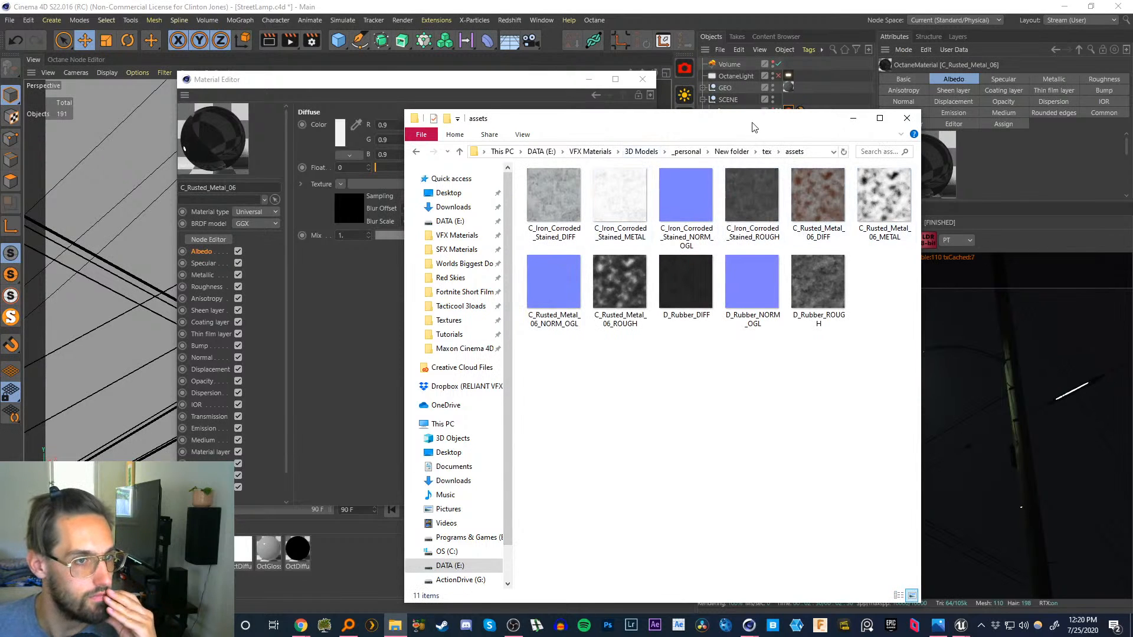
drag(751, 122, 1132, 118)
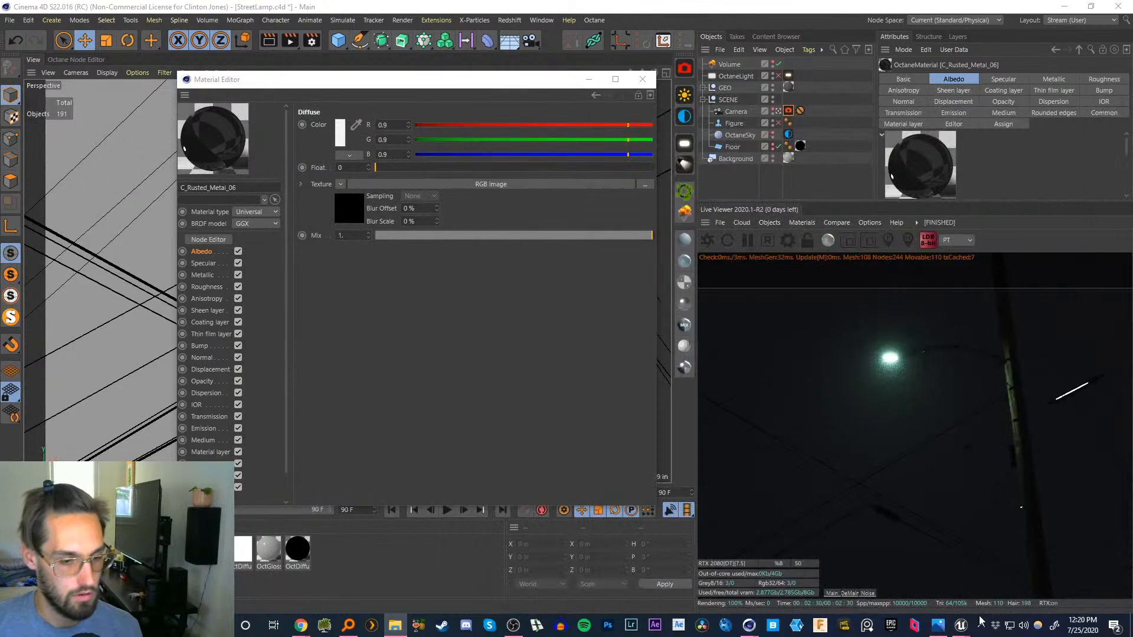
- Switch to Unreal Editor and rename the textures folder in Content as wood
click(960, 624)
click(903, 572)
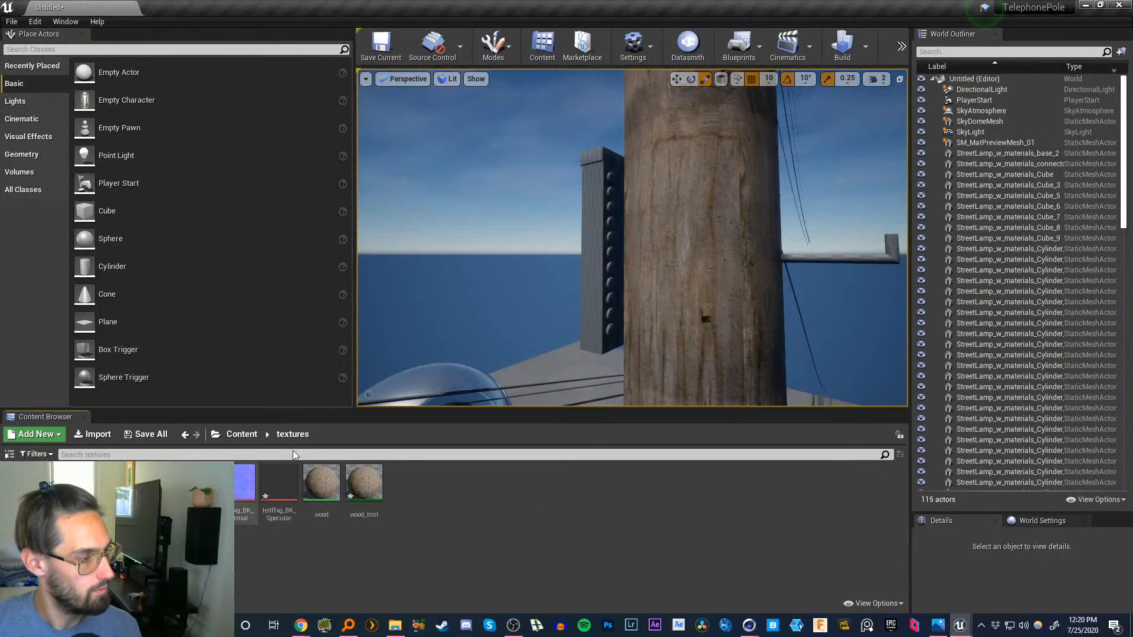
click(242, 435)
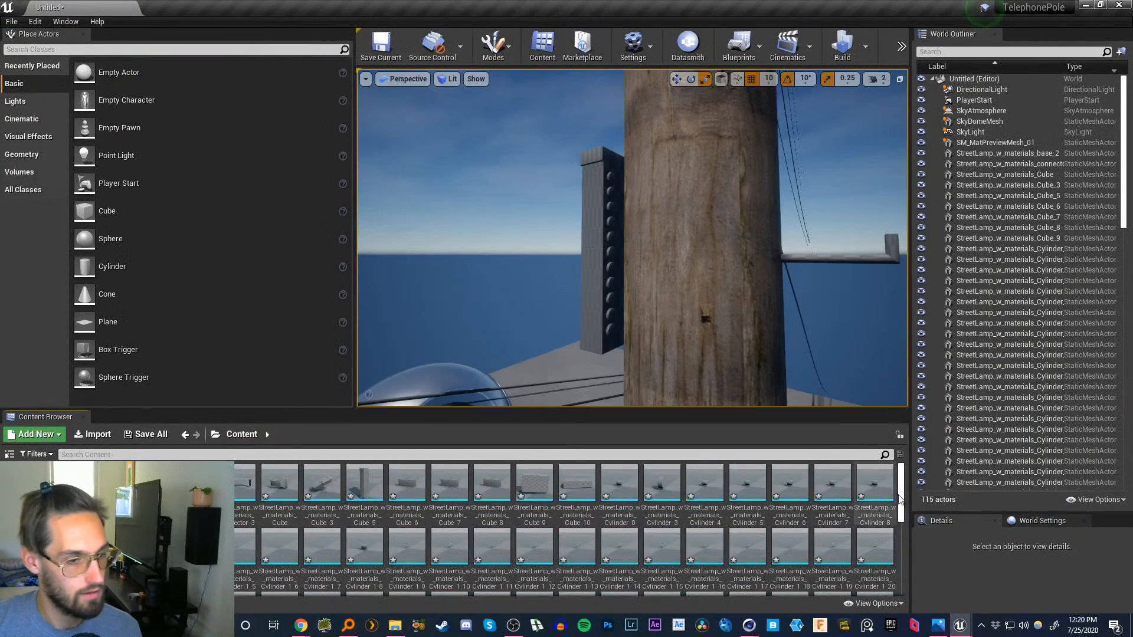
double_click(109, 484)
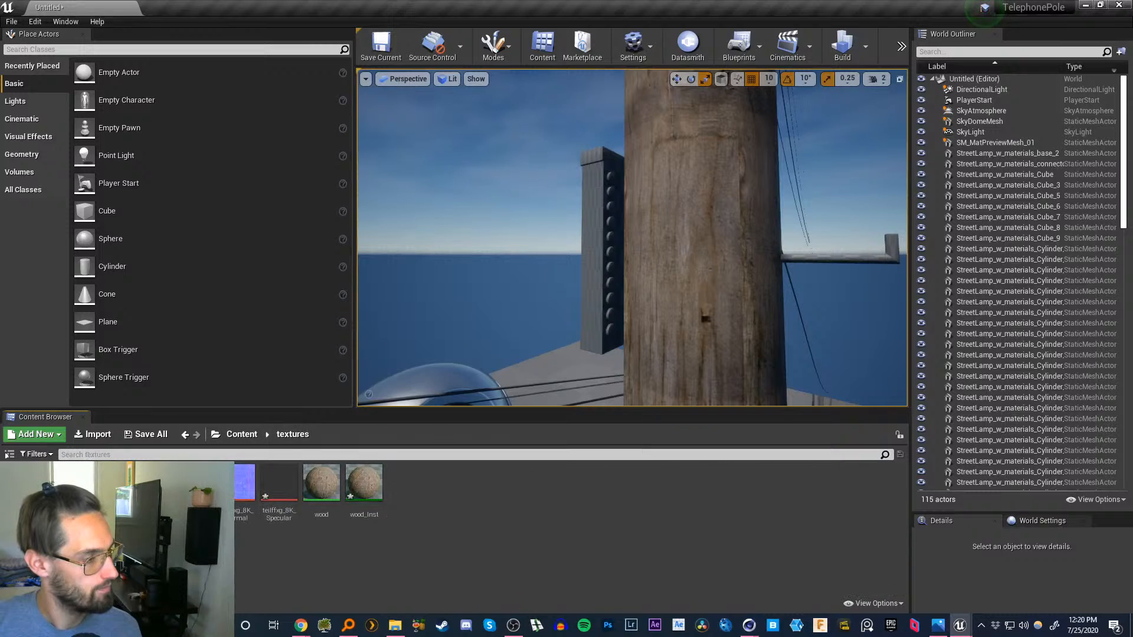
click(238, 434)
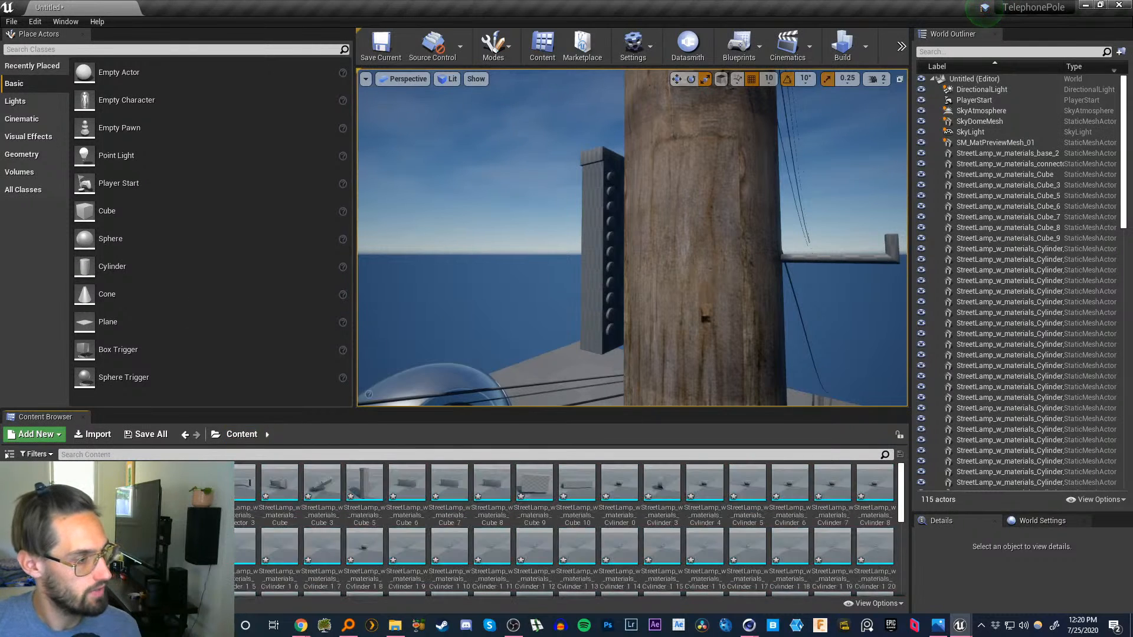
right_click(239, 434)
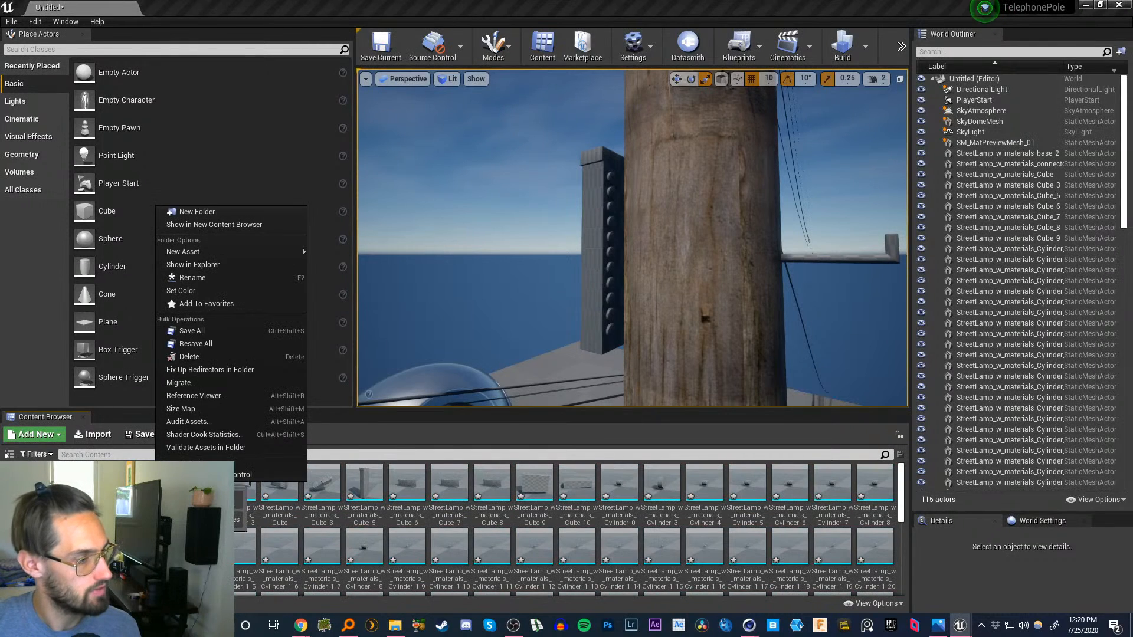
click(196, 279)
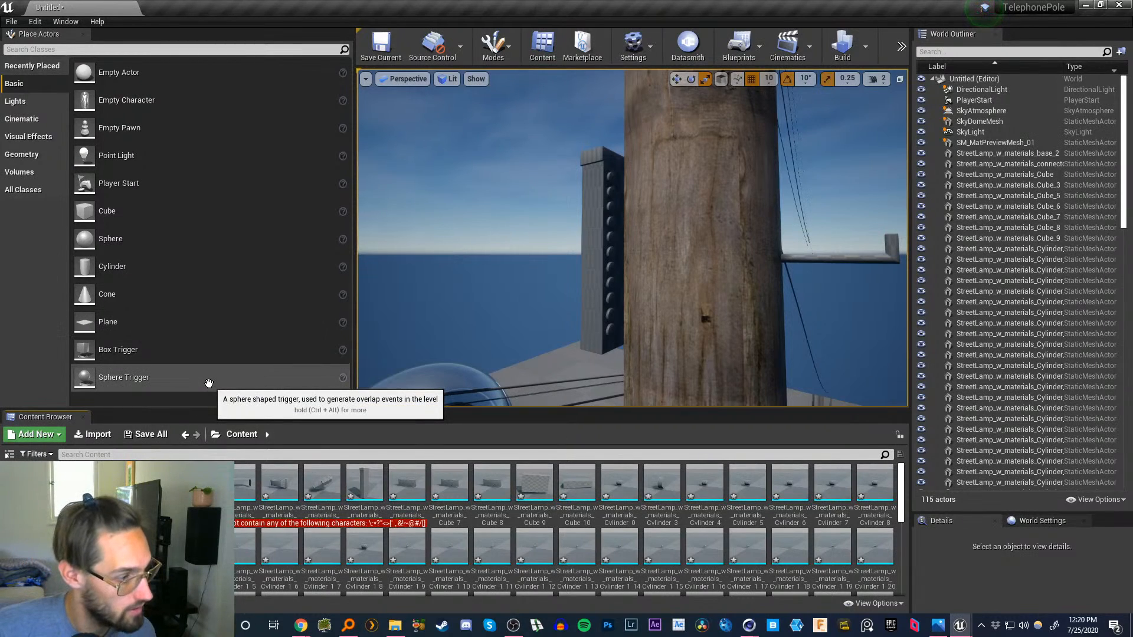
key(BackSpace)
key(BackSpace)
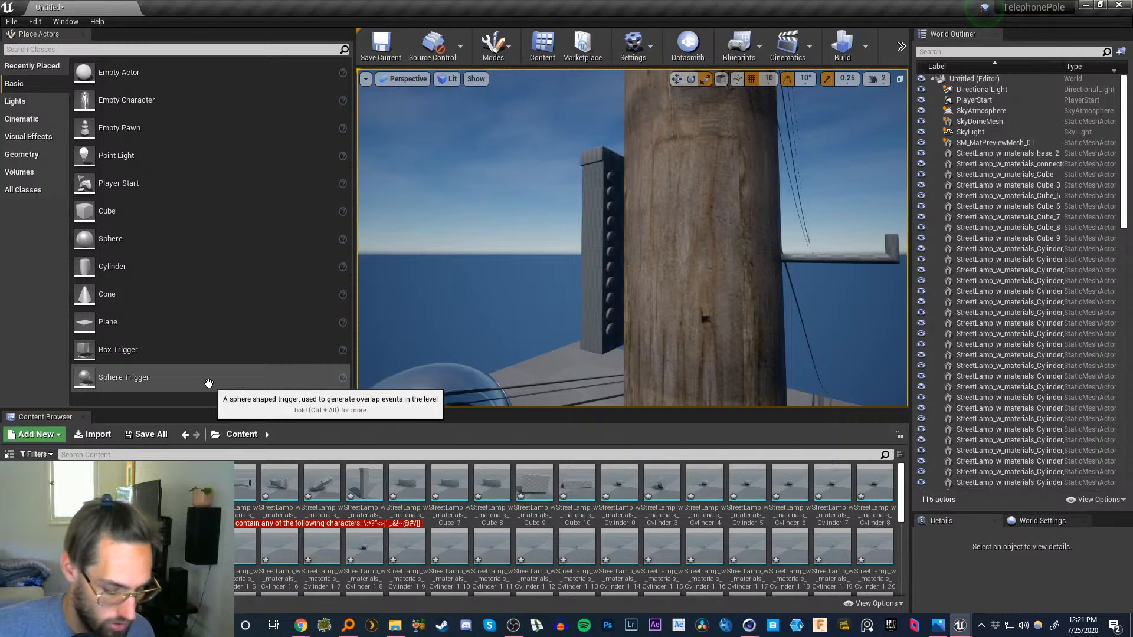
key(Return)
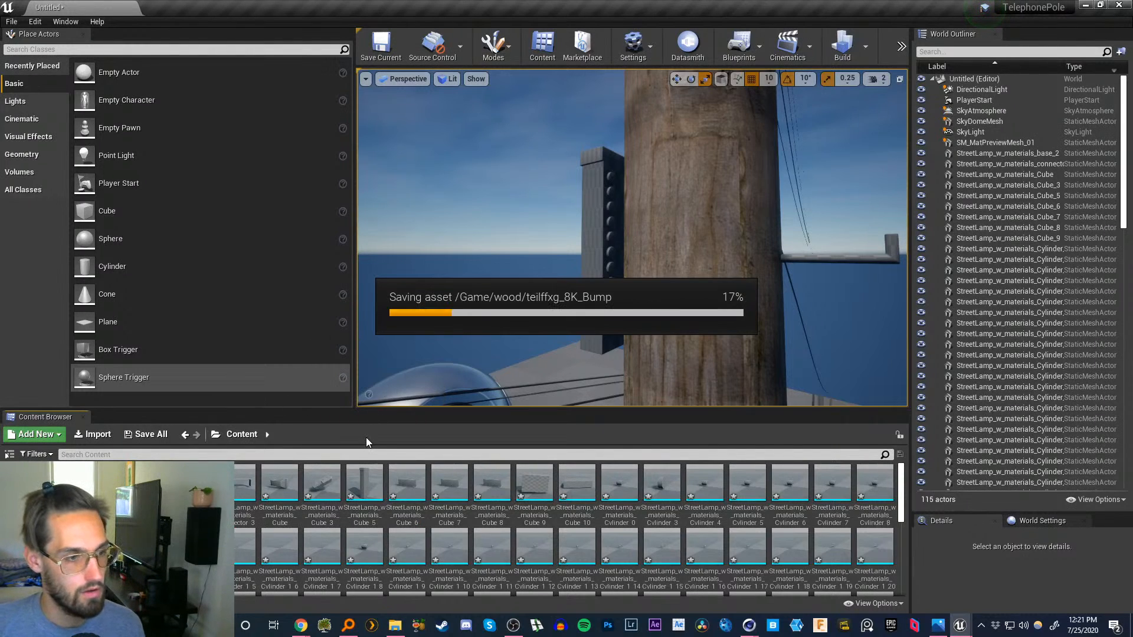
drag(1132, 164, 1099, 156)
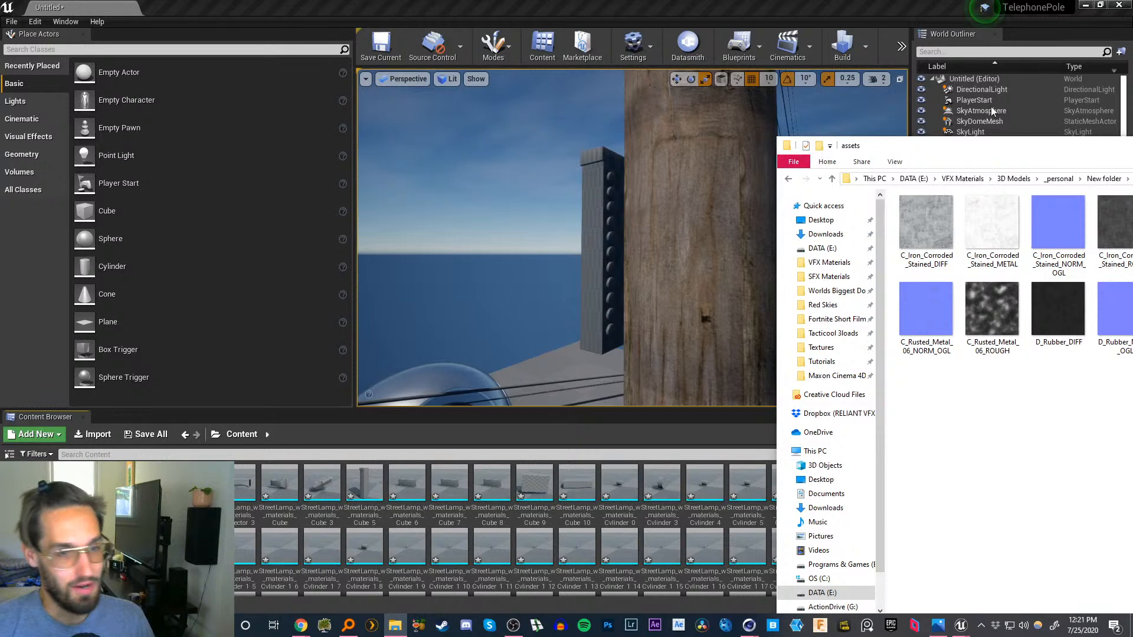
drag(997, 153, 1132, 130)
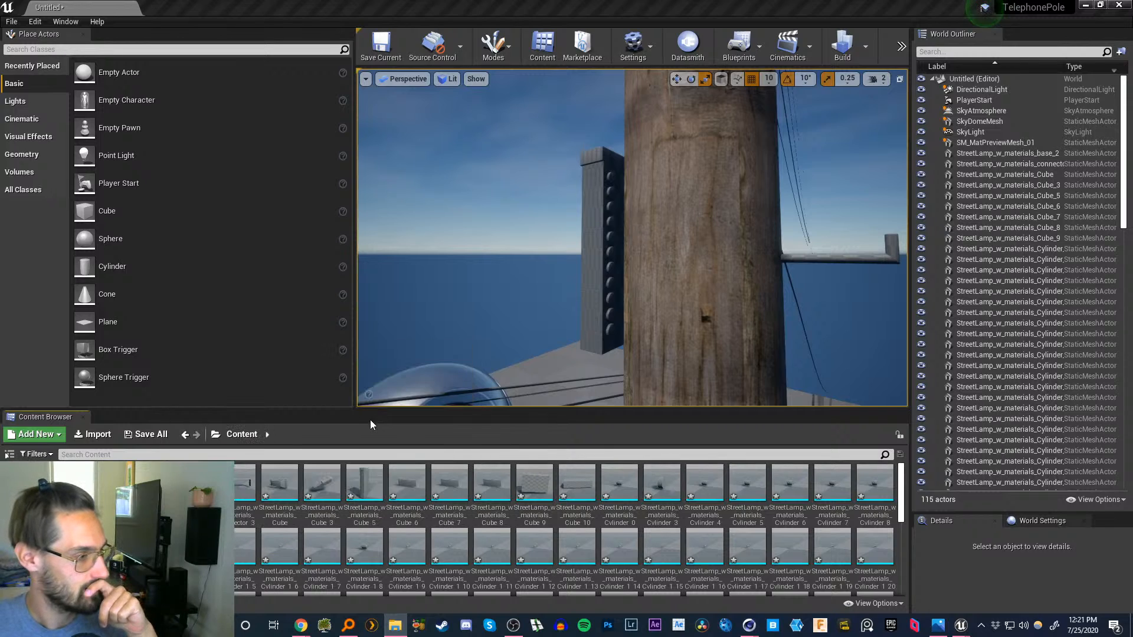
click(216, 435)
click(200, 349)
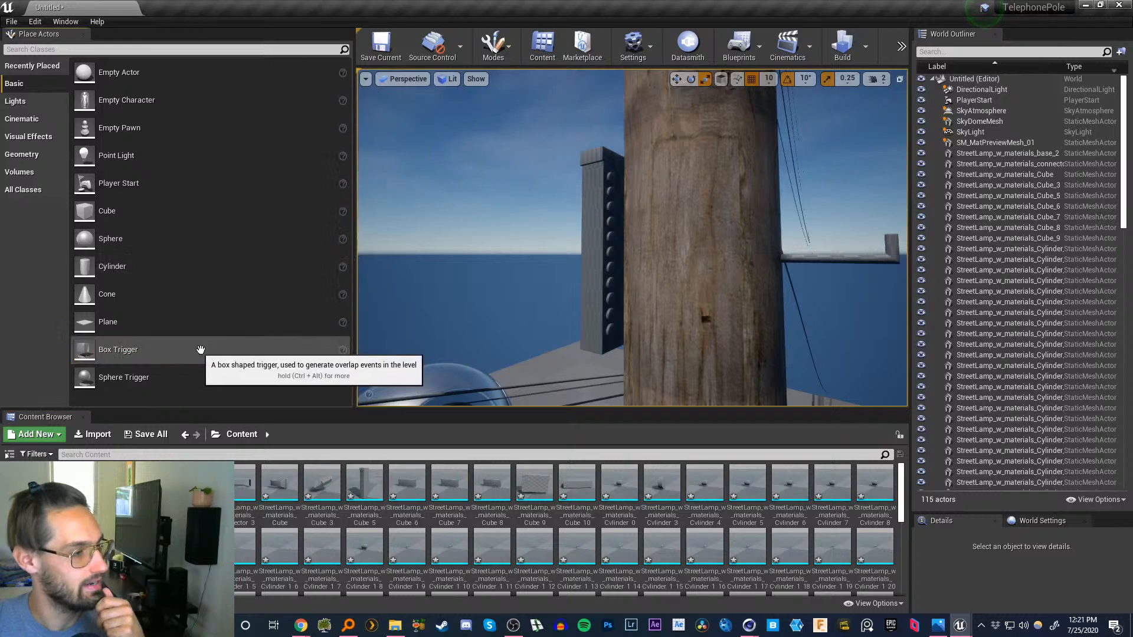
- Create a new folder named metal in Content and open it
mouse_move(900, 497)
mouse_down()
mouse_move(902, 592)
mouse_move(901, 496)
mouse_up()
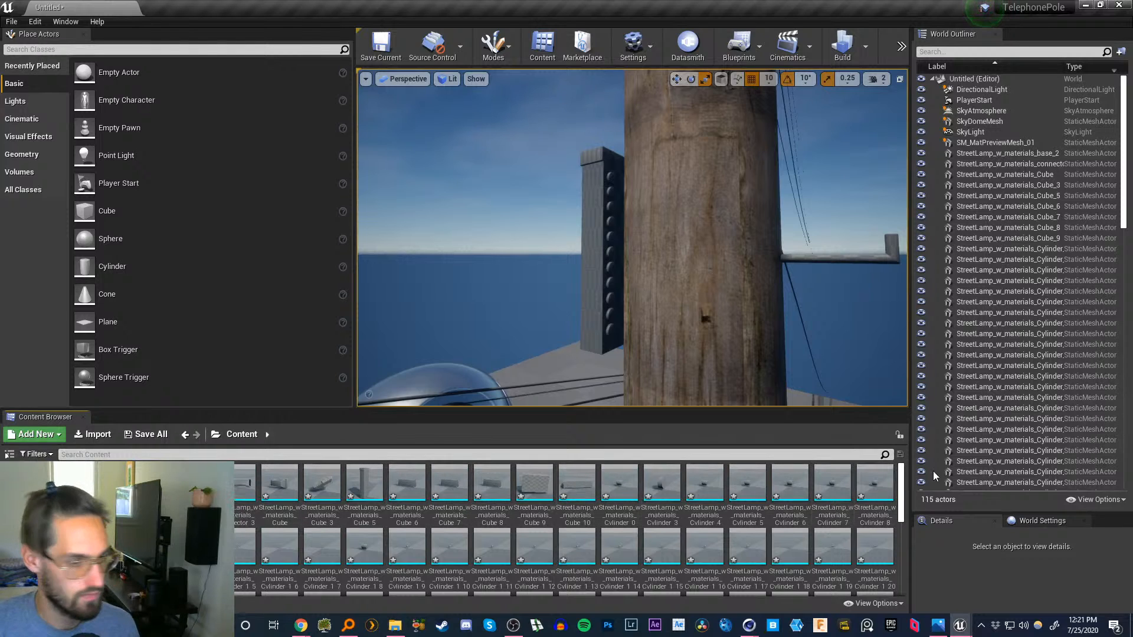
drag(902, 497, 901, 568)
right_click(685, 580)
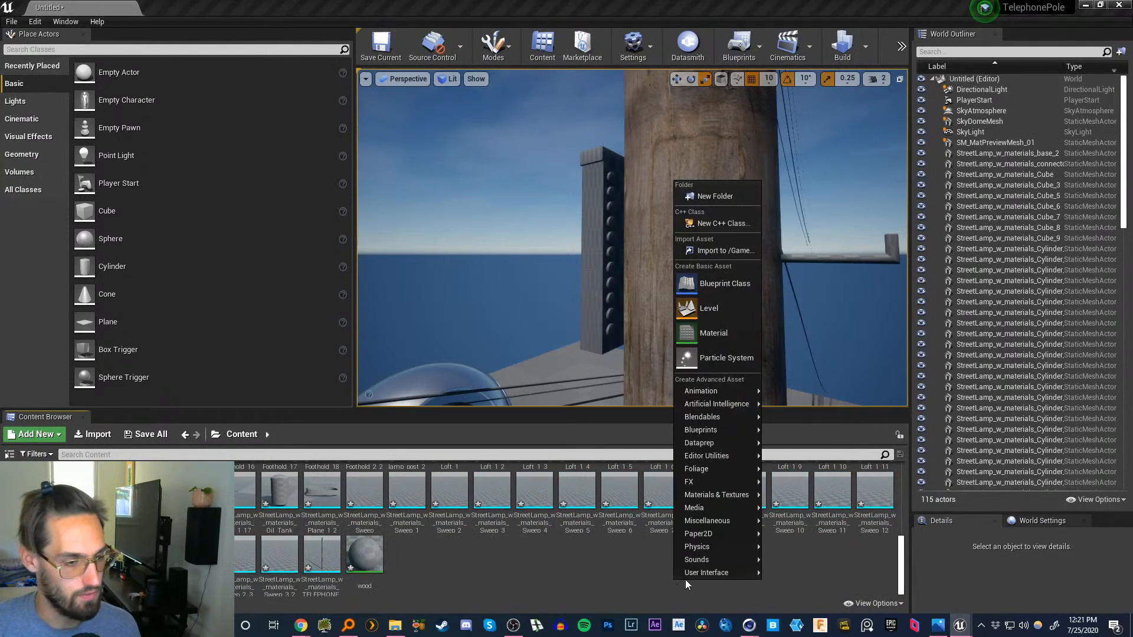
click(715, 195)
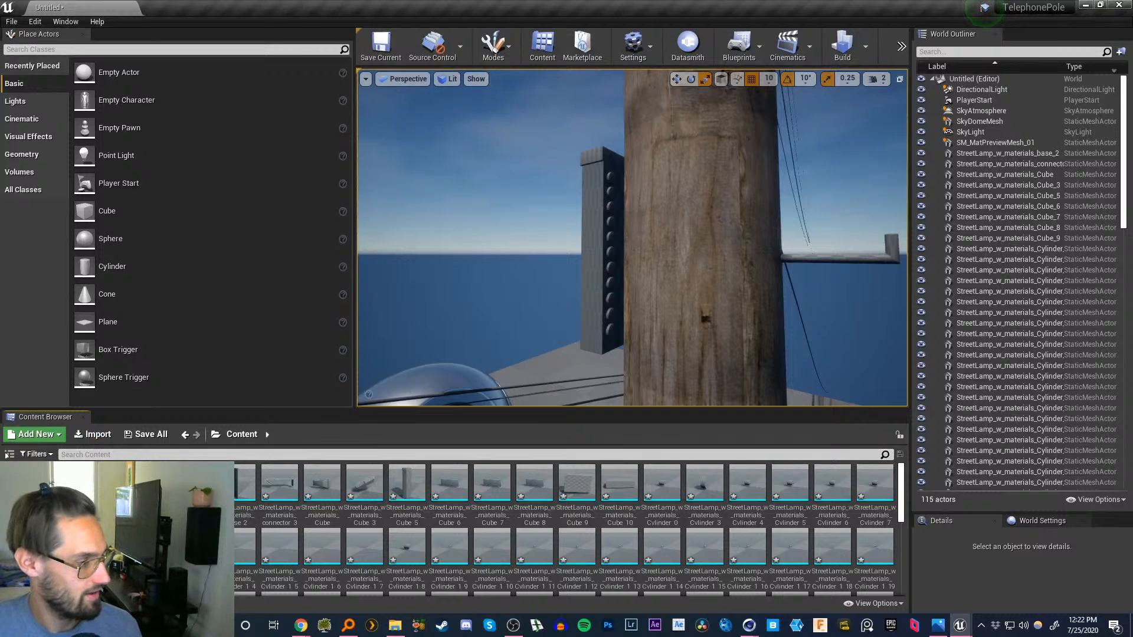
key(Return)
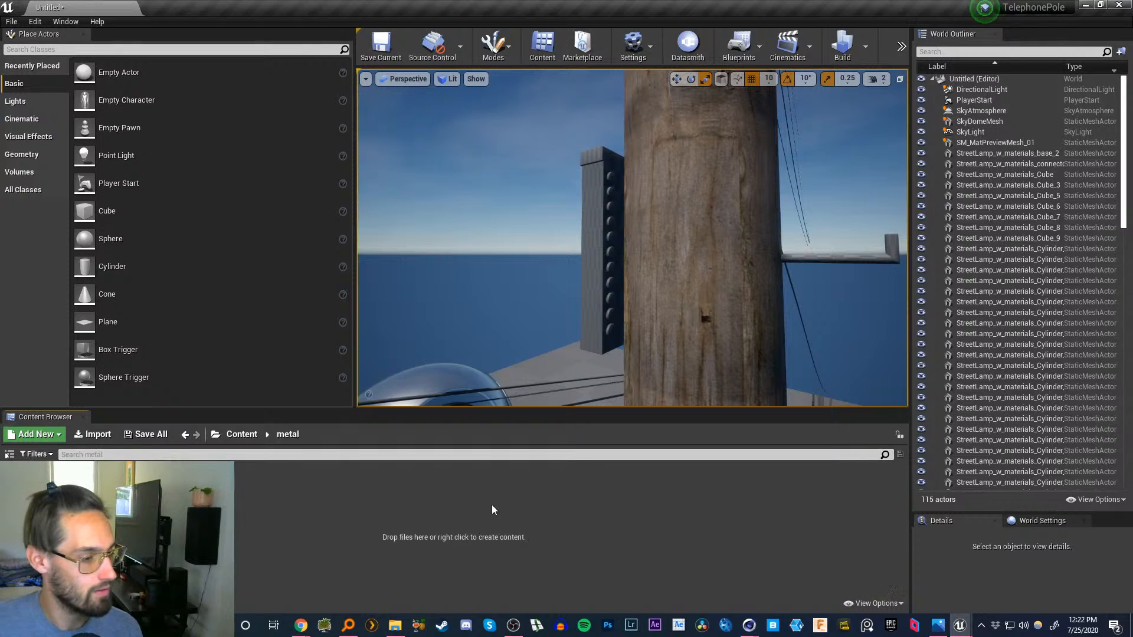
- Switch to the File Explorer window with the street lamp's assets textures
click(395, 625)
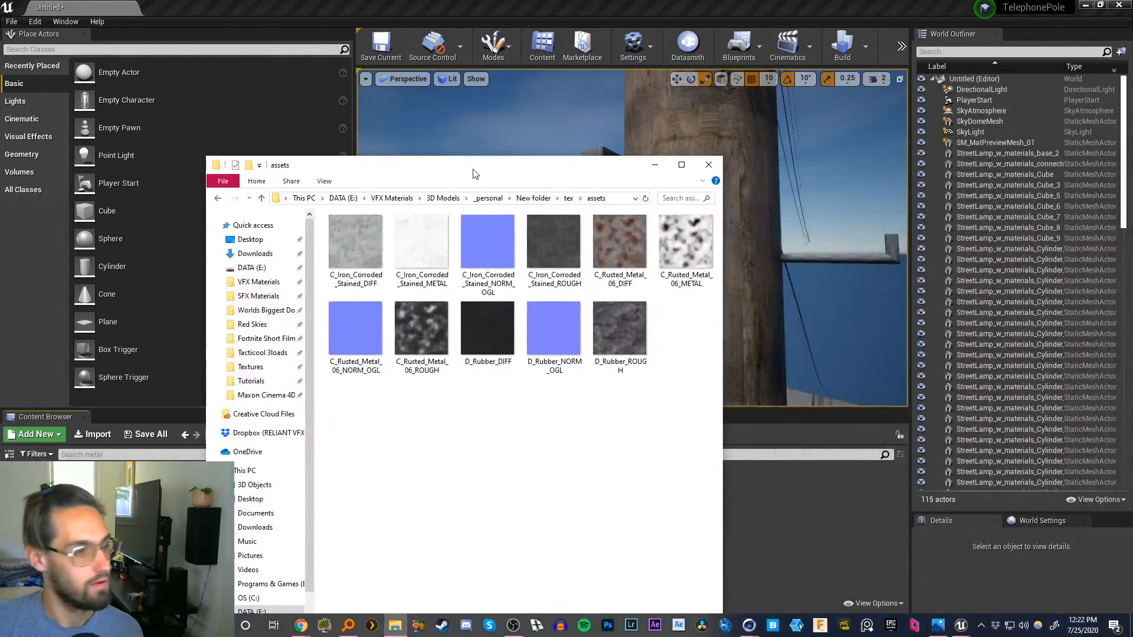
click(353, 255)
ctrl+click(417, 255)
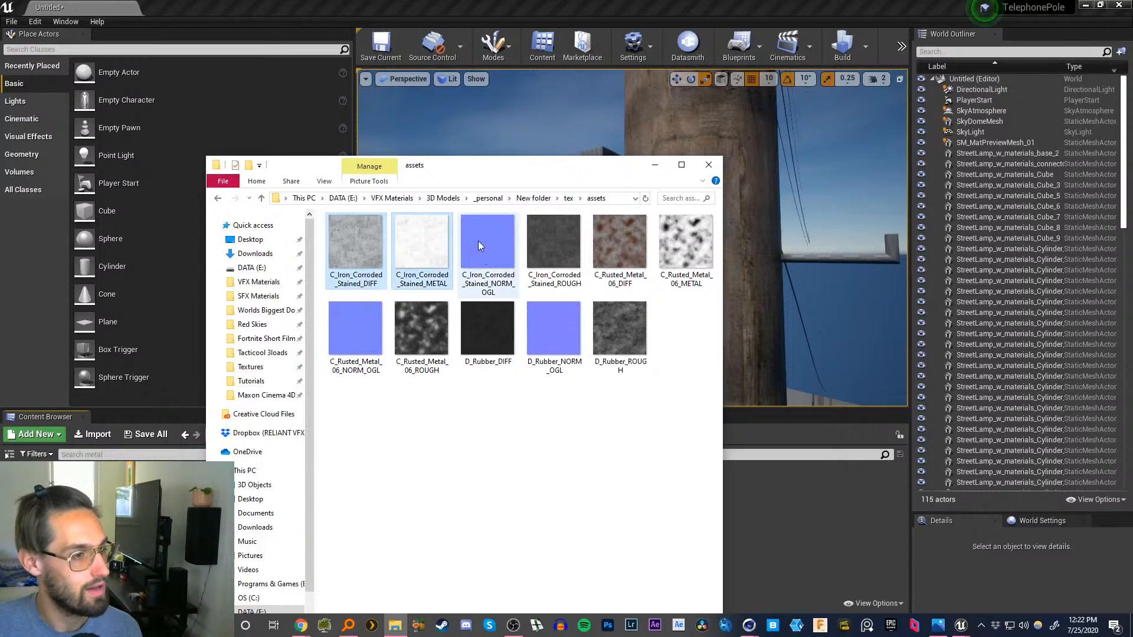
ctrl+click(478, 241)
ctrl+click(548, 266)
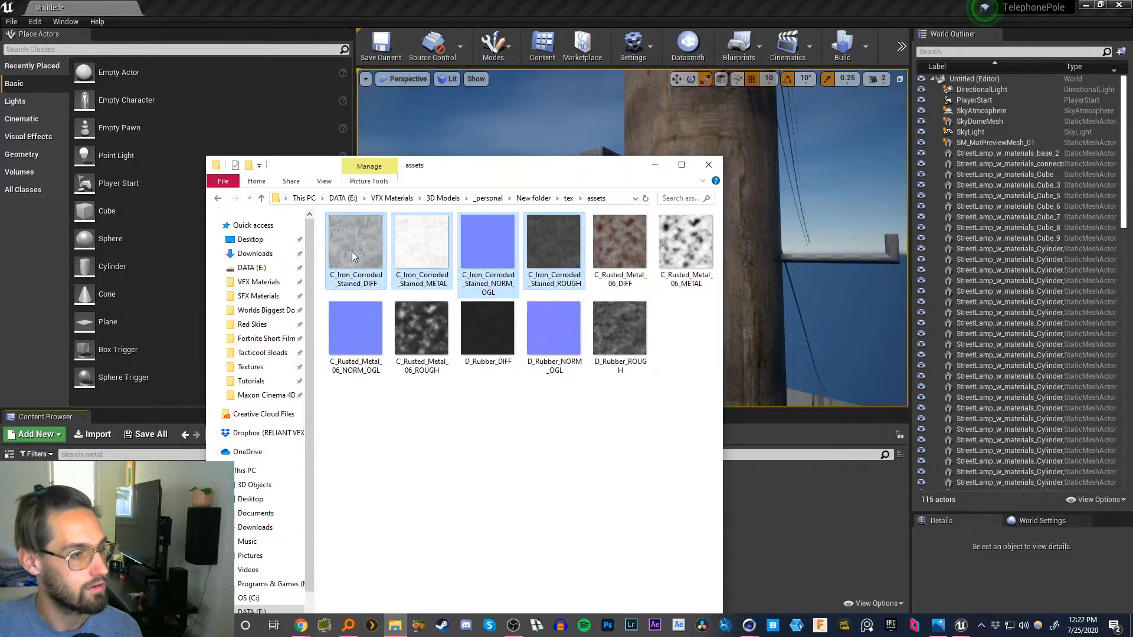
click(582, 401)
- Import the DIFF, METAL, NORM_OGL and ROUGH textures of C_Rusted_Metal_06 into the metal folder and minimize File Explorer
click(618, 283)
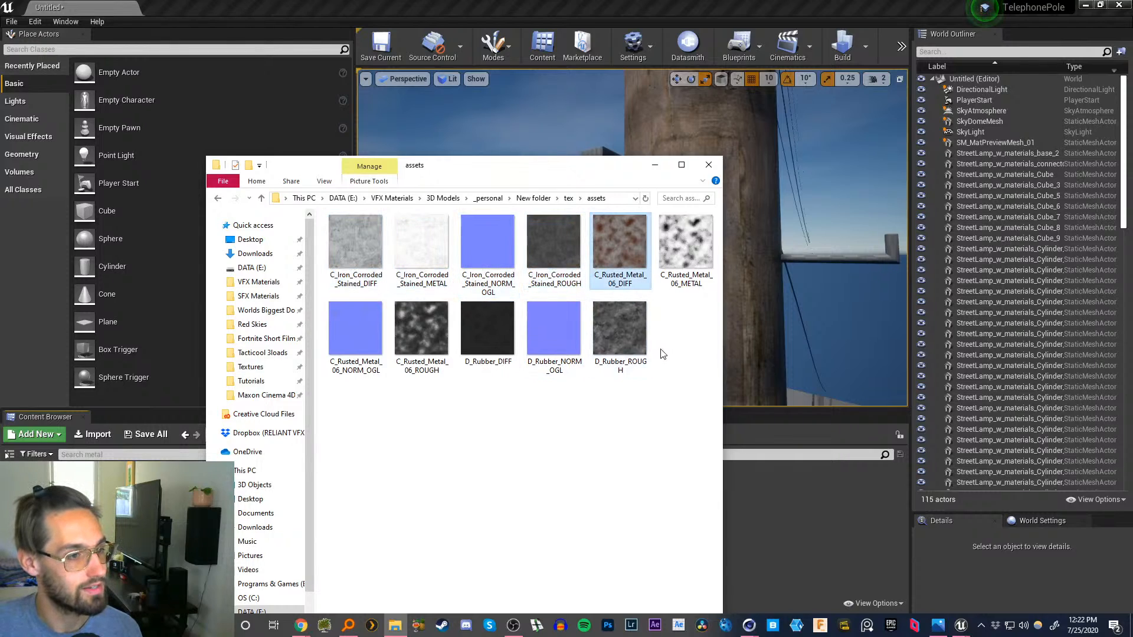
ctrl+click(673, 251)
ctrl+click(356, 323)
ctrl+click(418, 332)
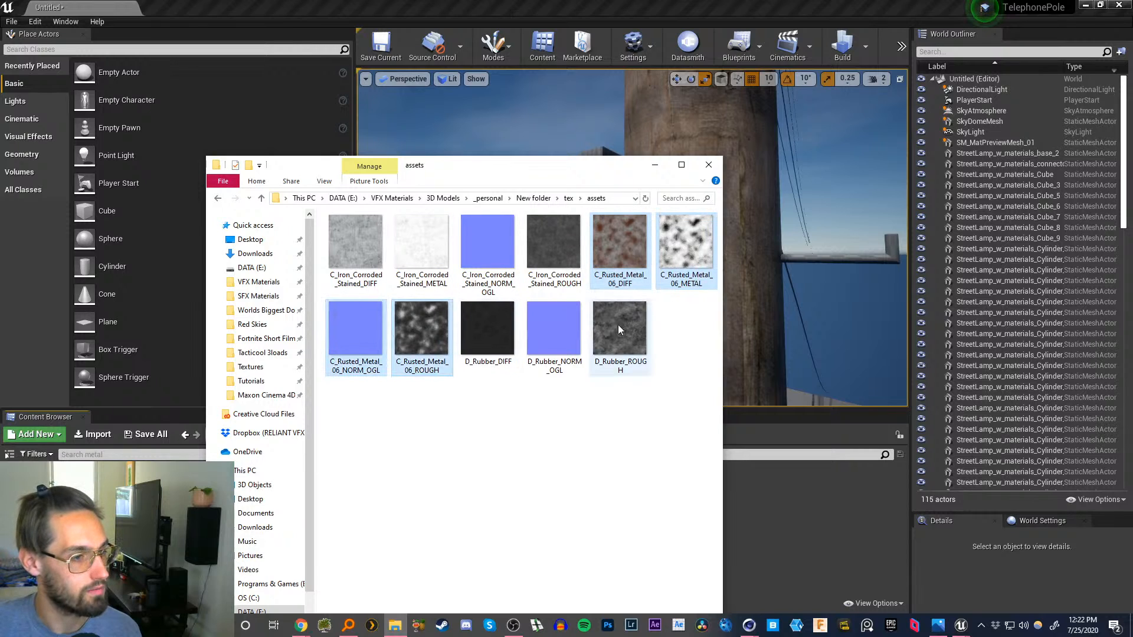
drag(523, 165, 804, 135)
drag(681, 306, 333, 497)
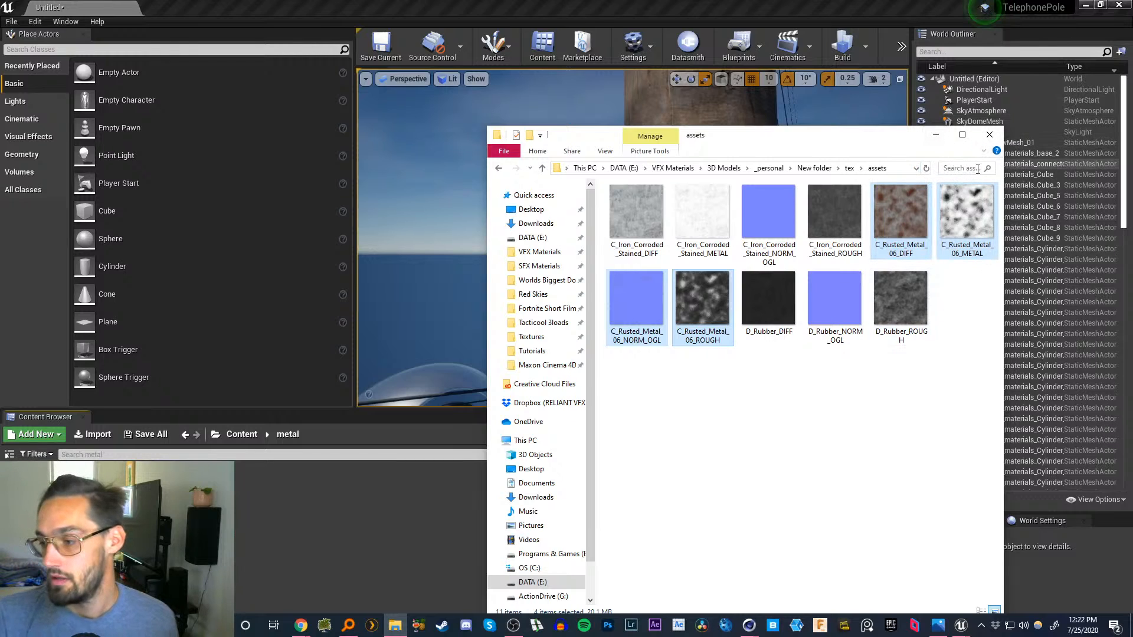
click(936, 135)
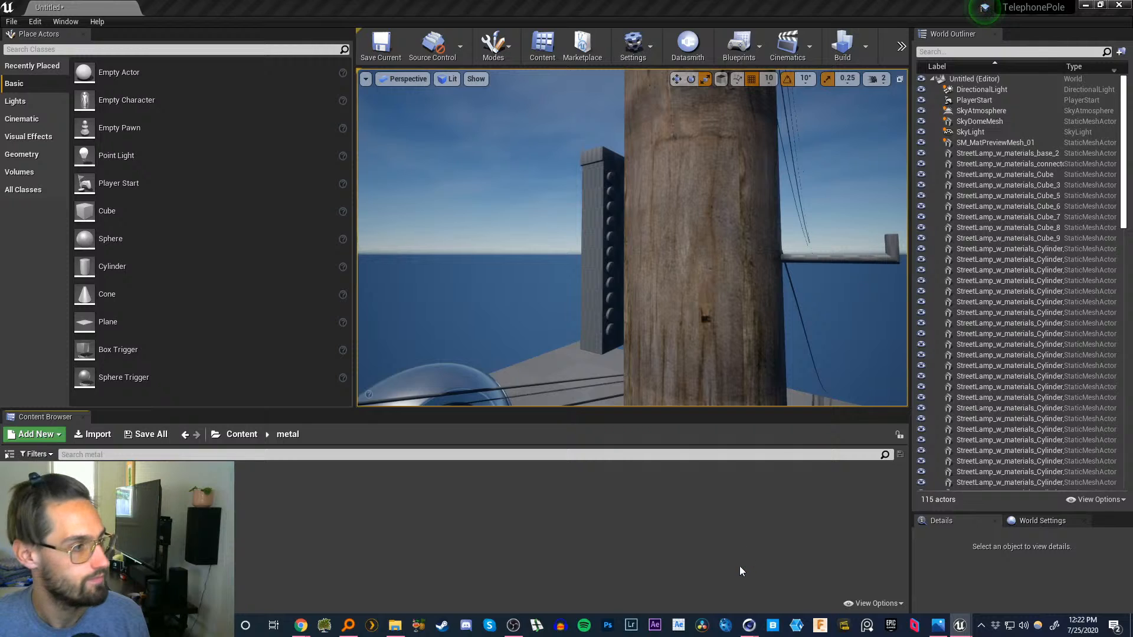
- Switch to Quixel Bridge, clear its update notices to view the home page, and minimize it again
click(521, 310)
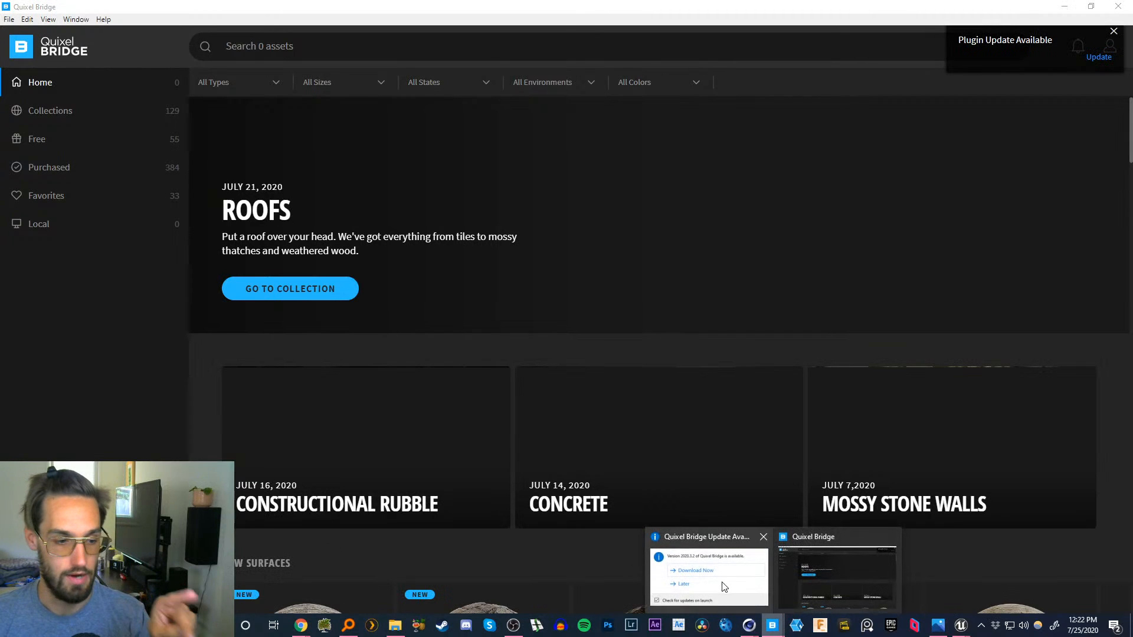
click(705, 570)
click(532, 294)
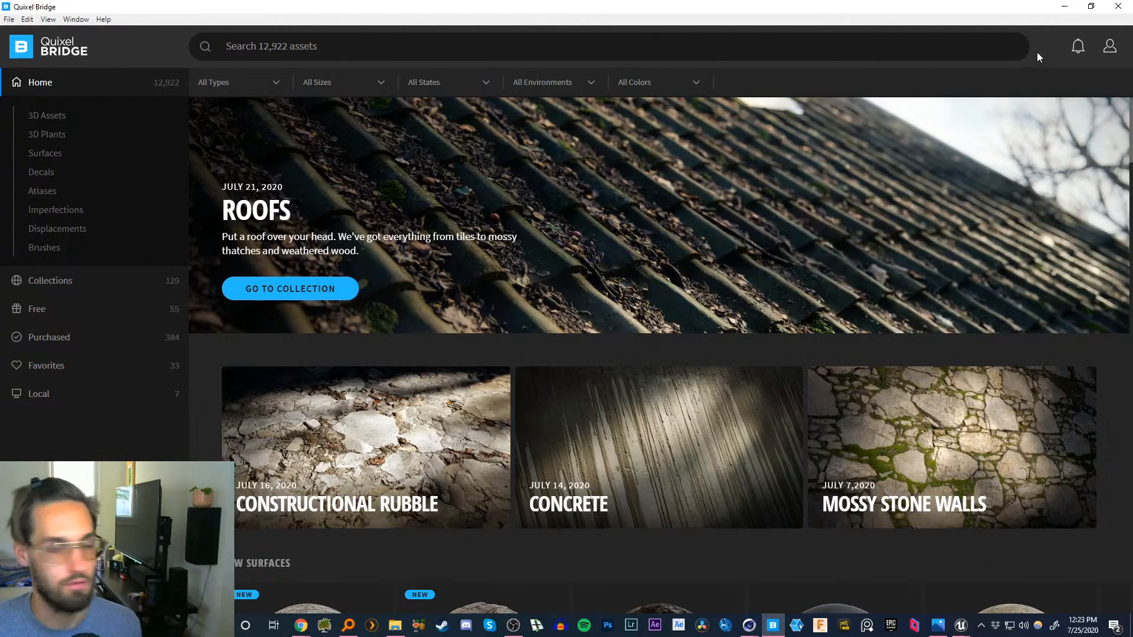
click(1065, 6)
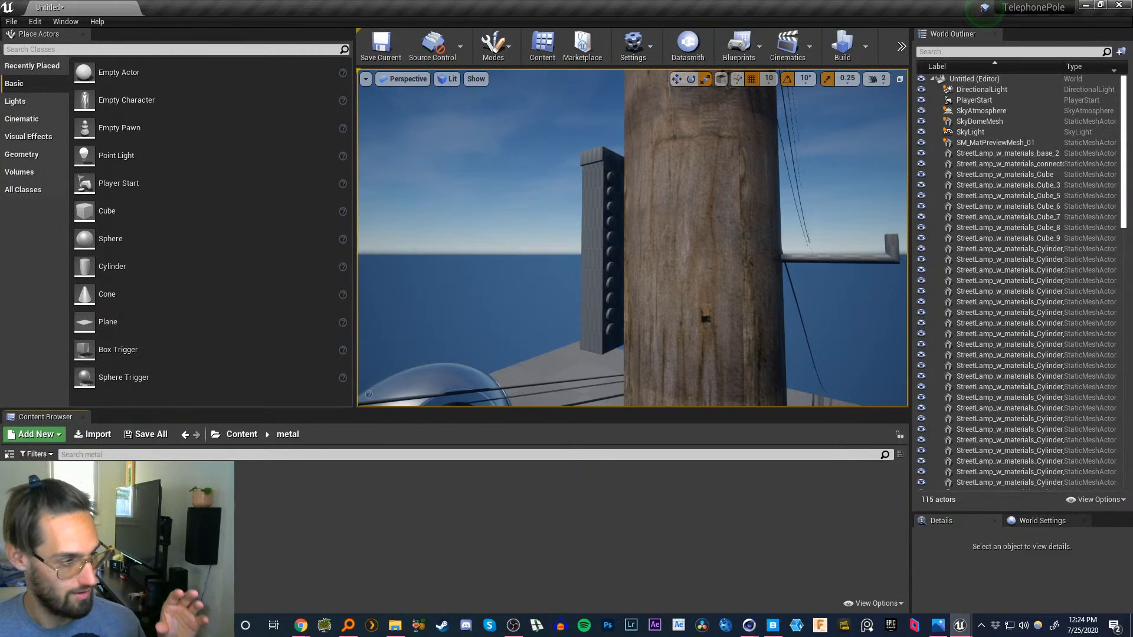
- Create a material named rustedmetal in the metal folder and open its node graph
right_click(221, 485)
click(263, 101)
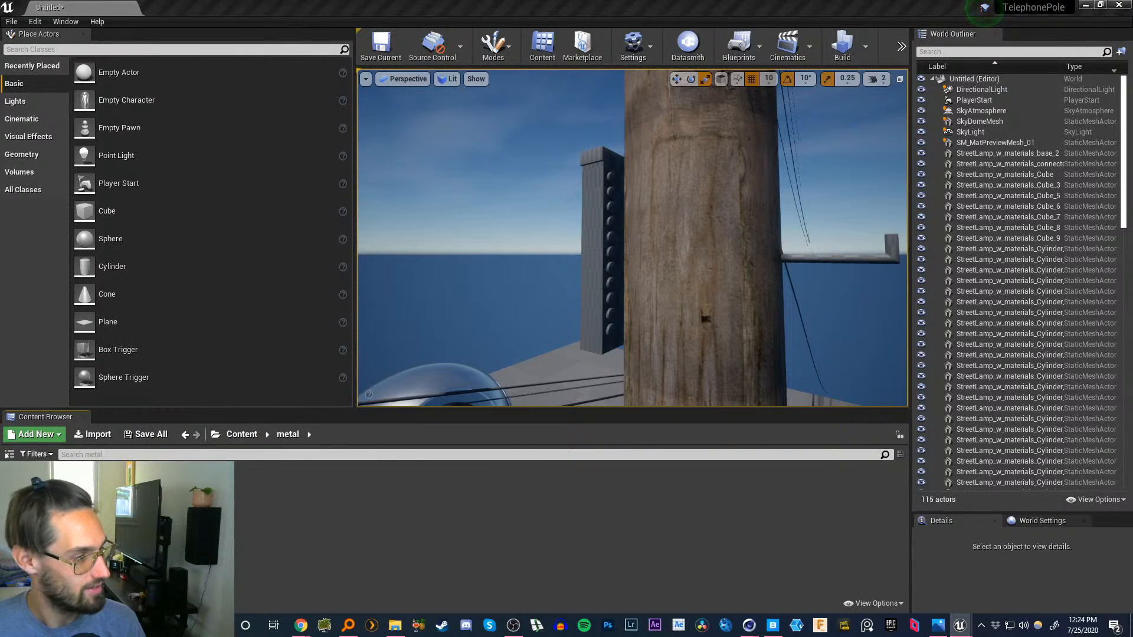
right_click(217, 494)
click(264, 248)
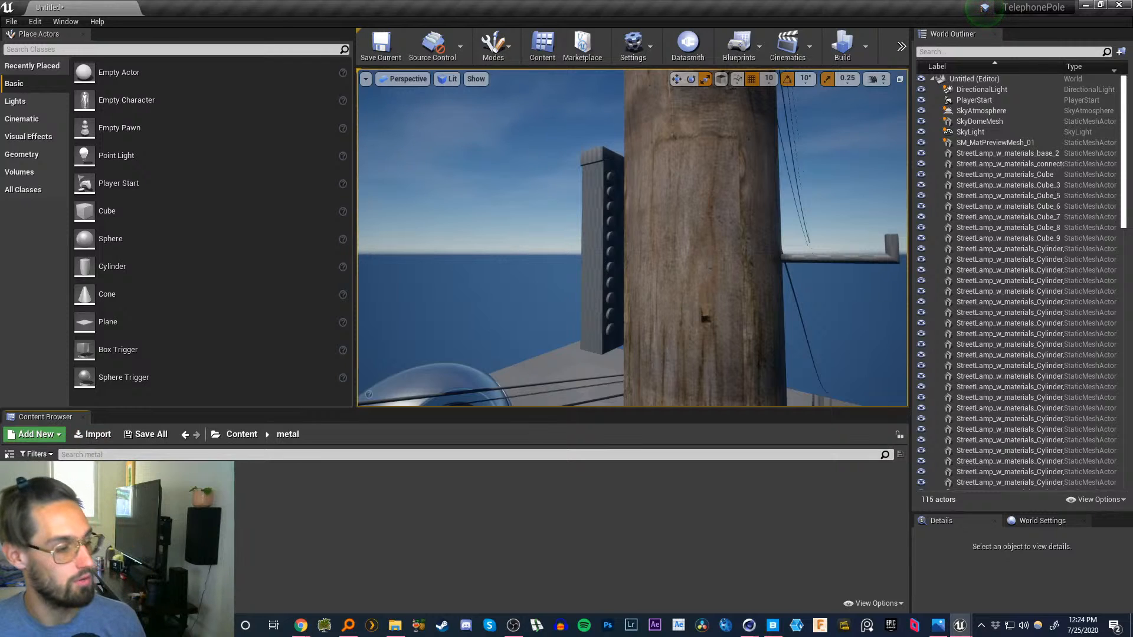
double_click(38, 502)
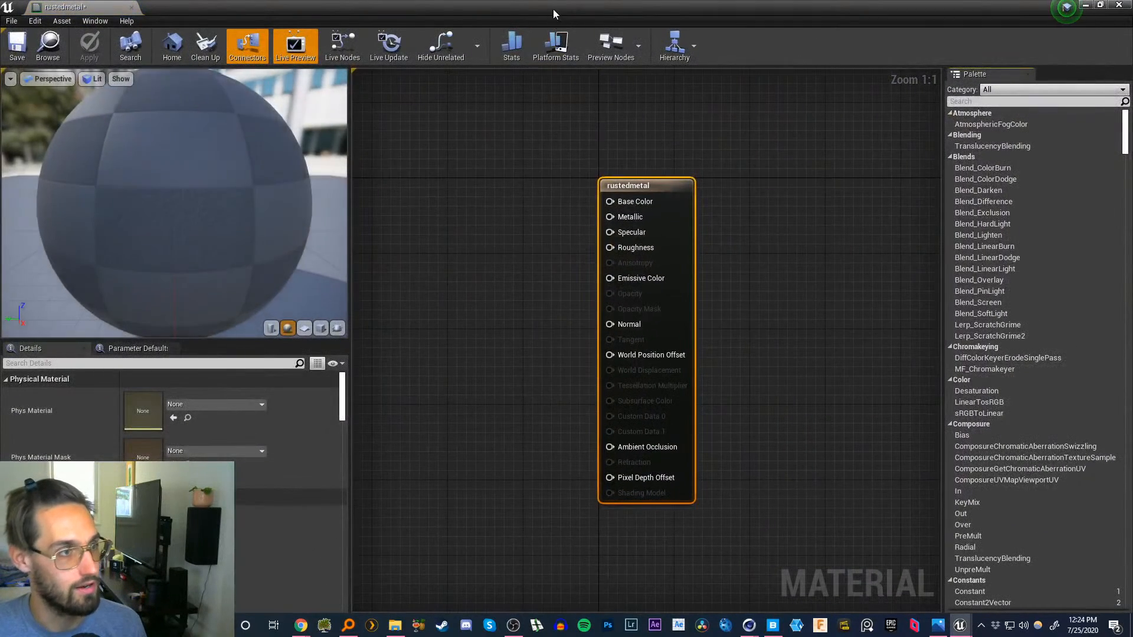
- Add the four C_Rusted_Metal_06 textures from the metal folder to the rustedmetal graph as texture samples
double_click(554, 9)
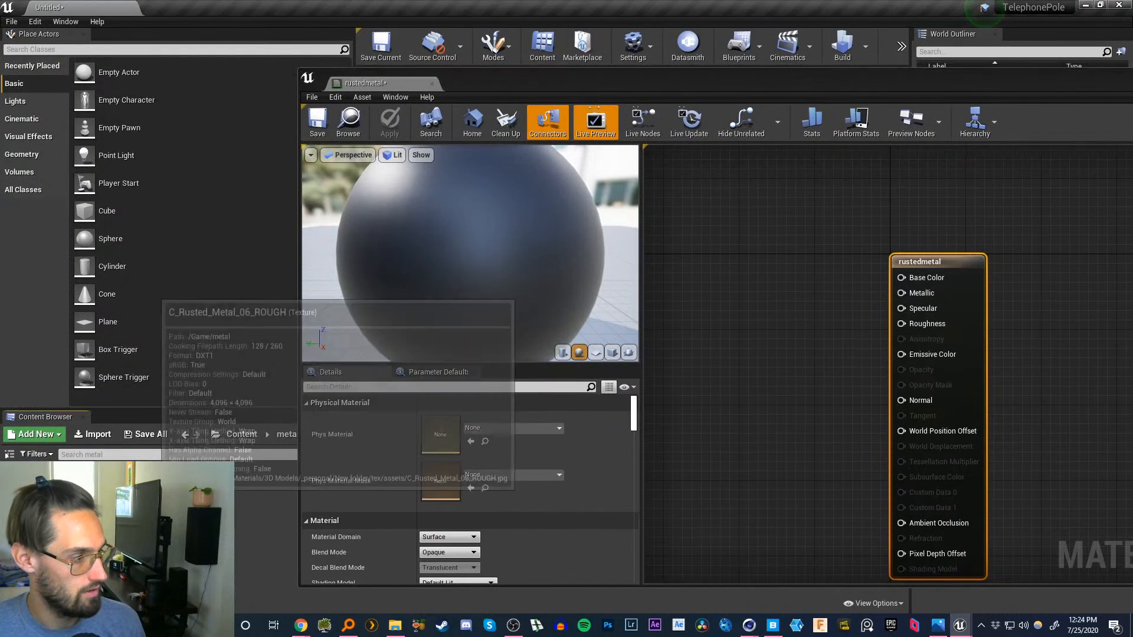
drag(155, 497, 705, 262)
drag(672, 76, 532, 86)
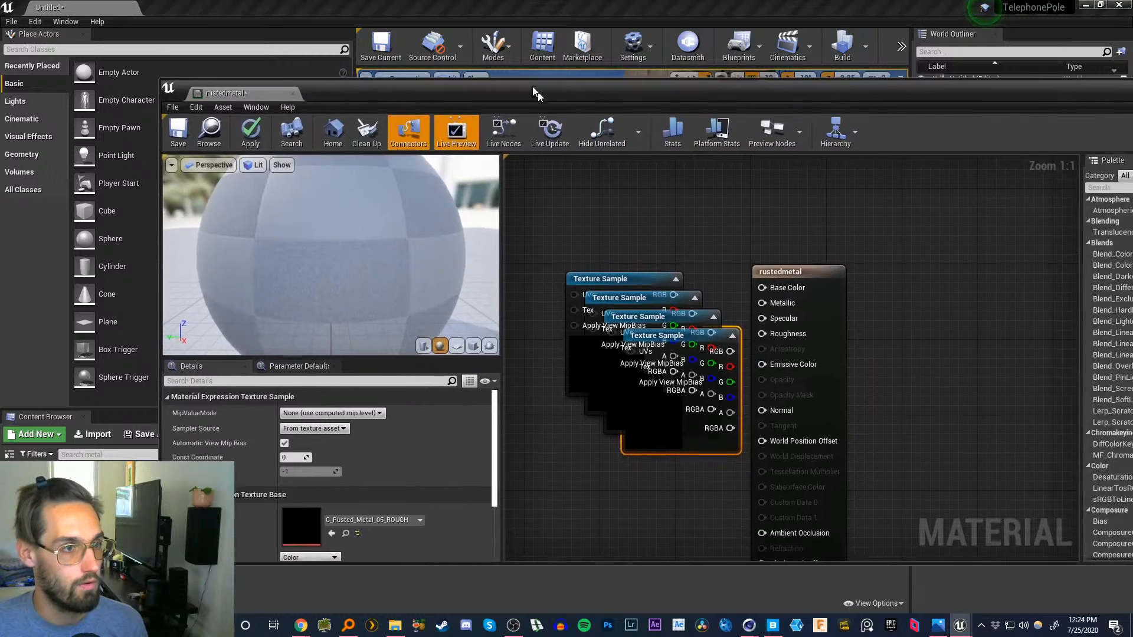
double_click(533, 86)
- Spread out the four overlapping texture samples and move the rustedmetal result node away from them
drag(651, 190, 760, 189)
drag(506, 248, 619, 123)
drag(472, 211, 409, 141)
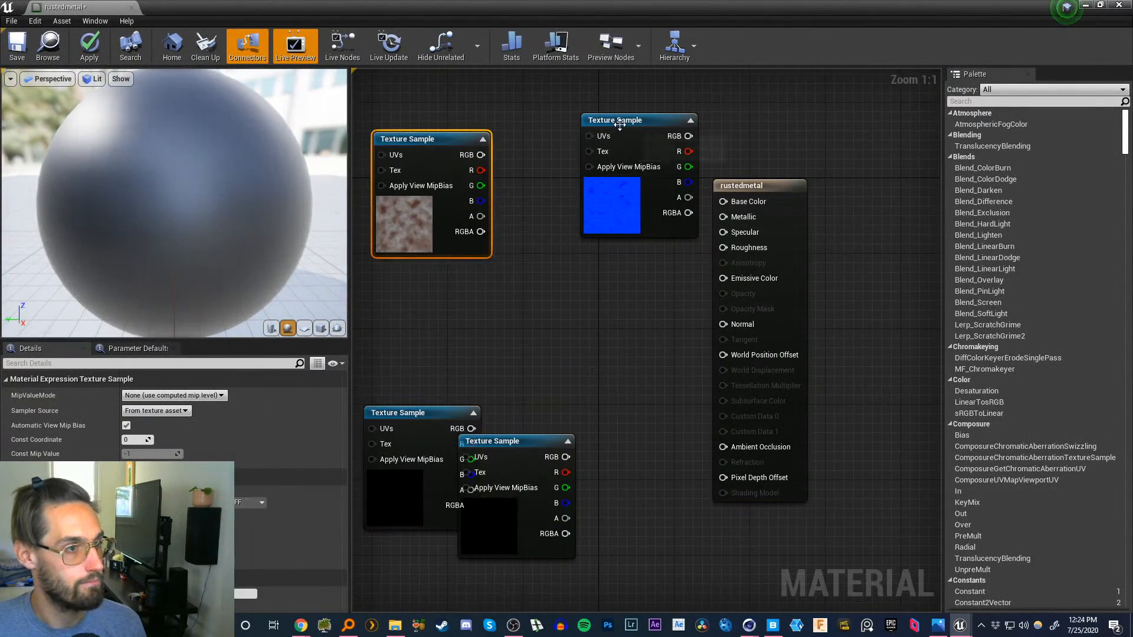
drag(620, 124, 553, 181)
drag(532, 441, 597, 441)
drag(437, 412, 410, 412)
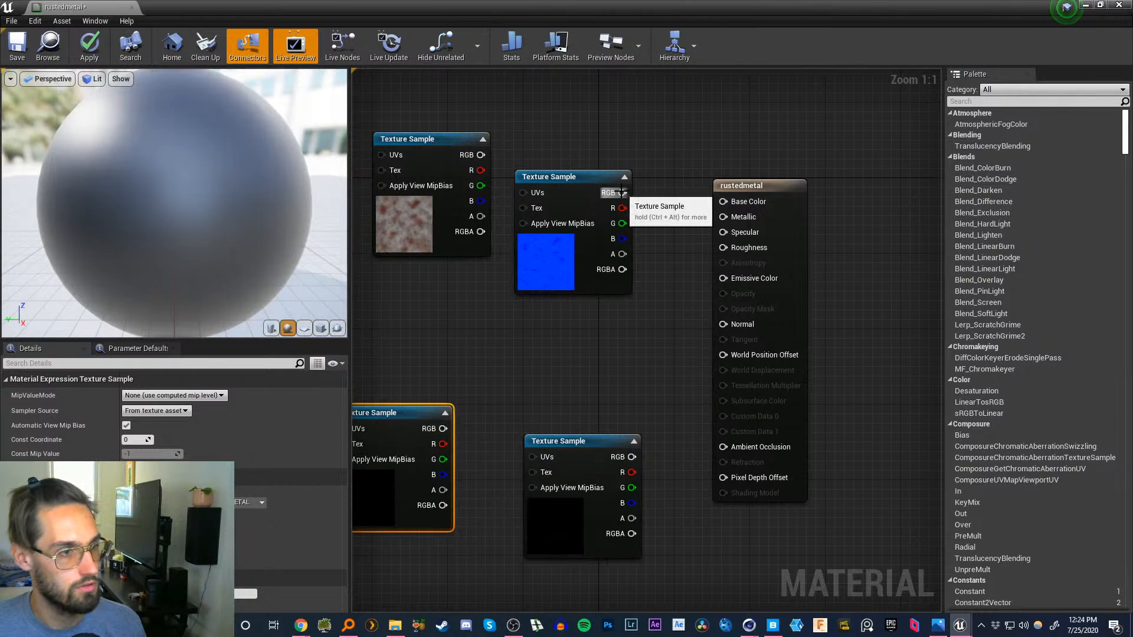
- Connect the RGB outputs of the normal, diffuse and metal textures to Normal, Base Color and Metallic
drag(623, 193, 723, 324)
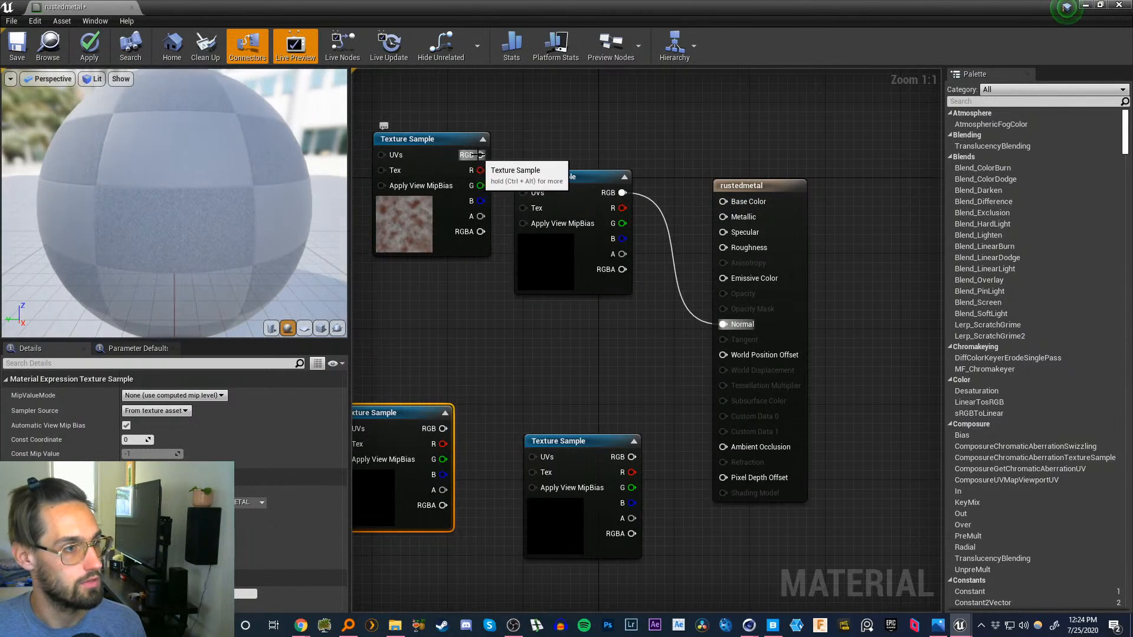
drag(481, 155, 723, 201)
drag(402, 413, 457, 356)
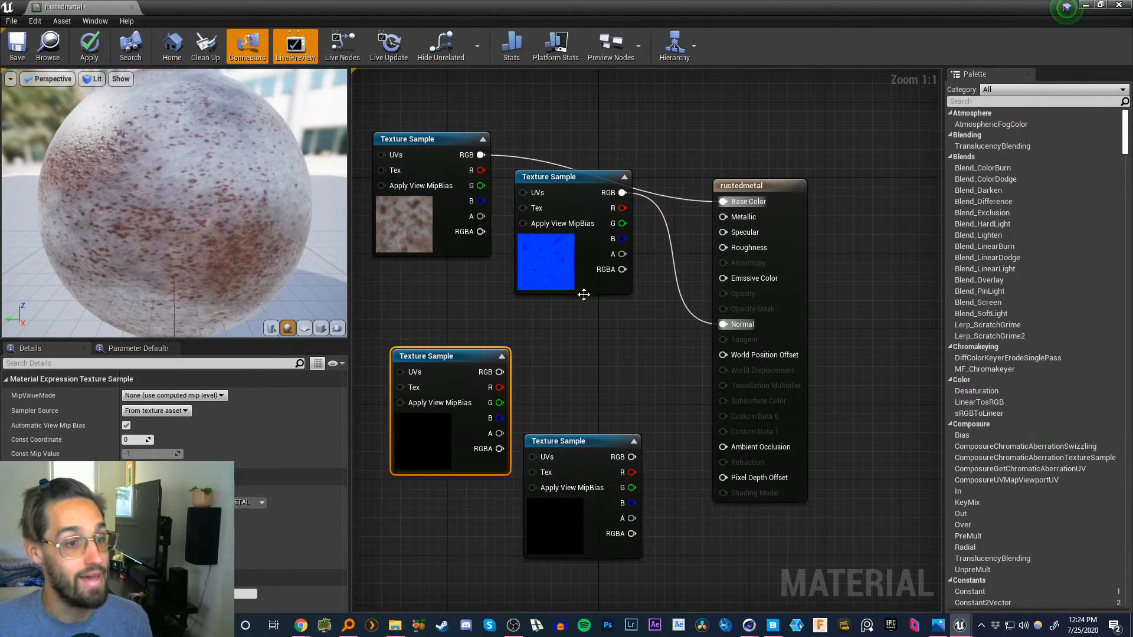
drag(499, 372, 723, 216)
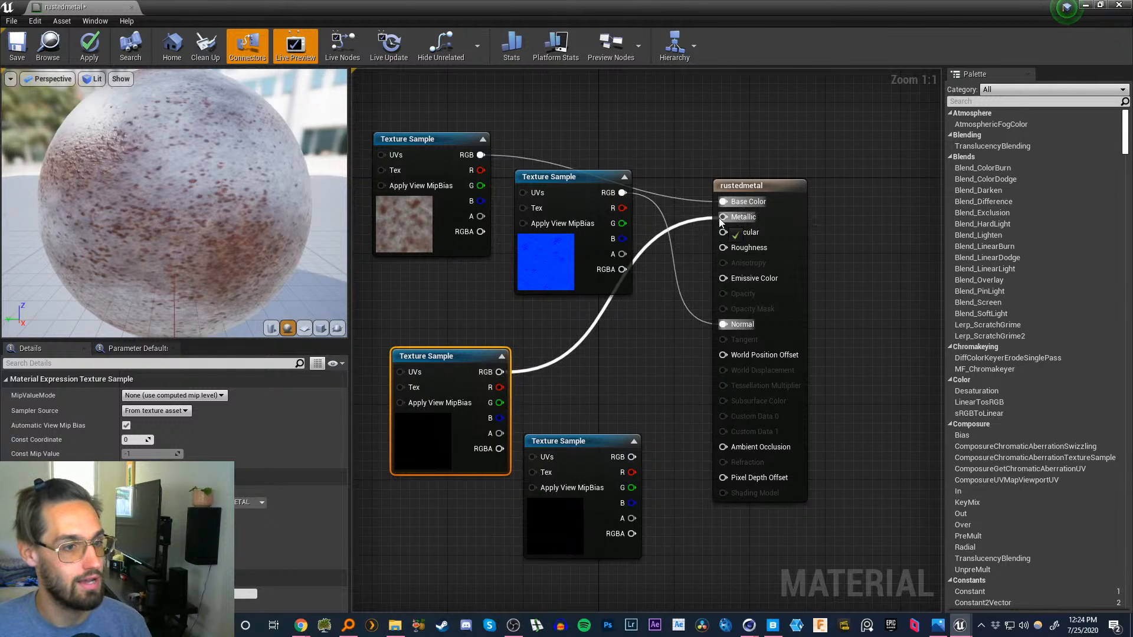
- Connect the roughness texture's RGB output to Roughness, move its node clear of the others, and inspect the preview sphere
drag(578, 446, 587, 445)
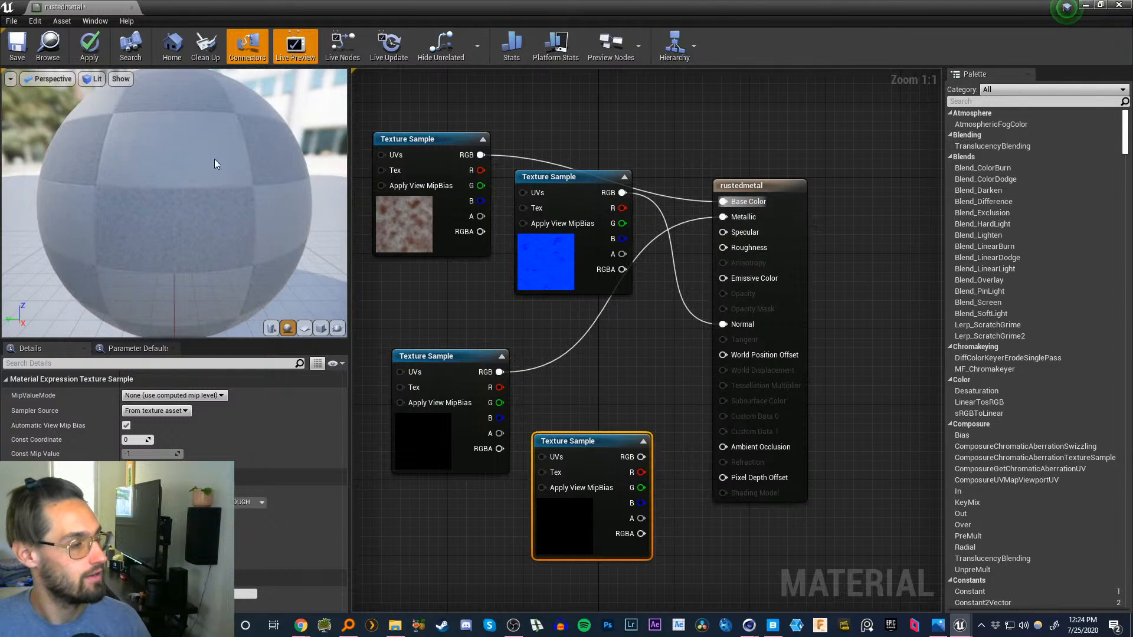
drag(236, 212, 112, 201)
drag(604, 436, 722, 248)
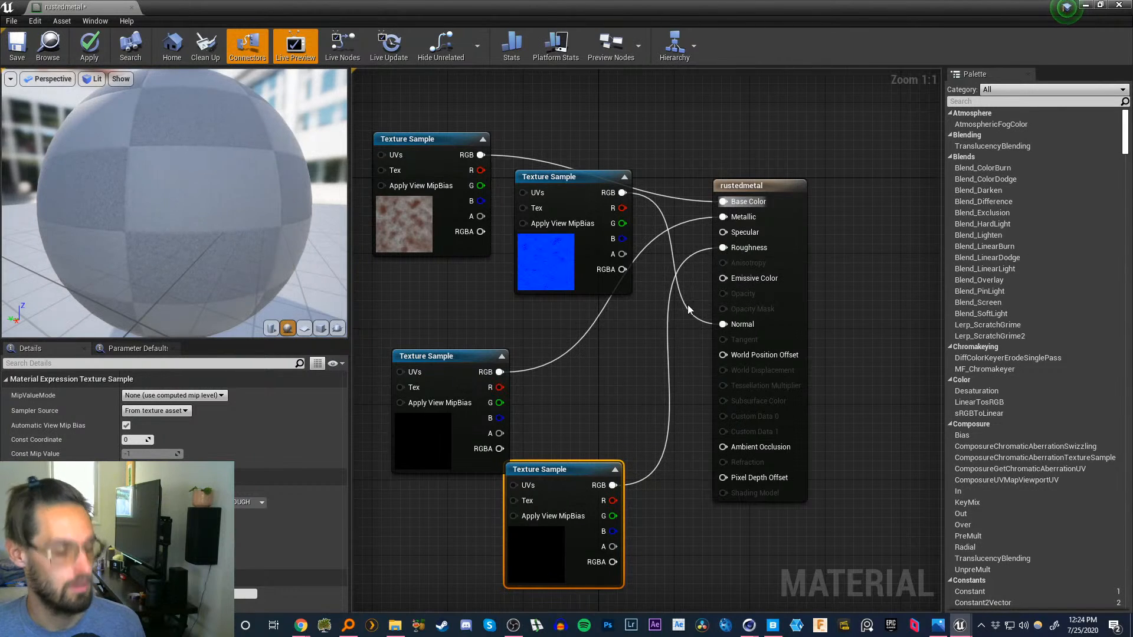
mouse_move(565, 464)
mouse_down()
mouse_move(514, 489)
mouse_move(553, 483)
mouse_up()
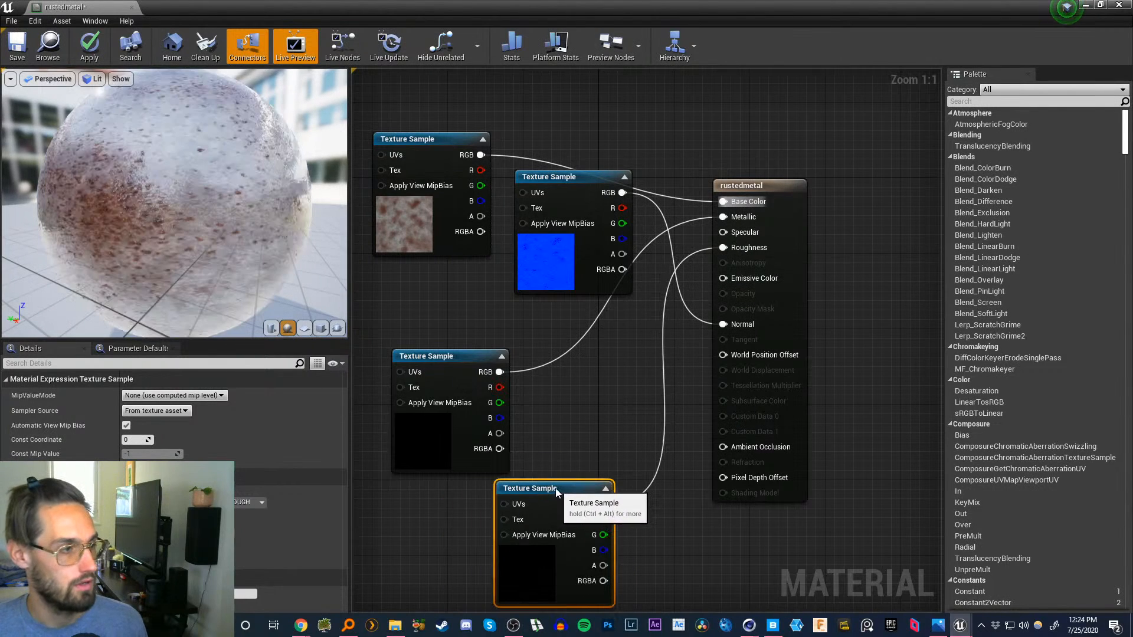
drag(197, 235, 98, 205)
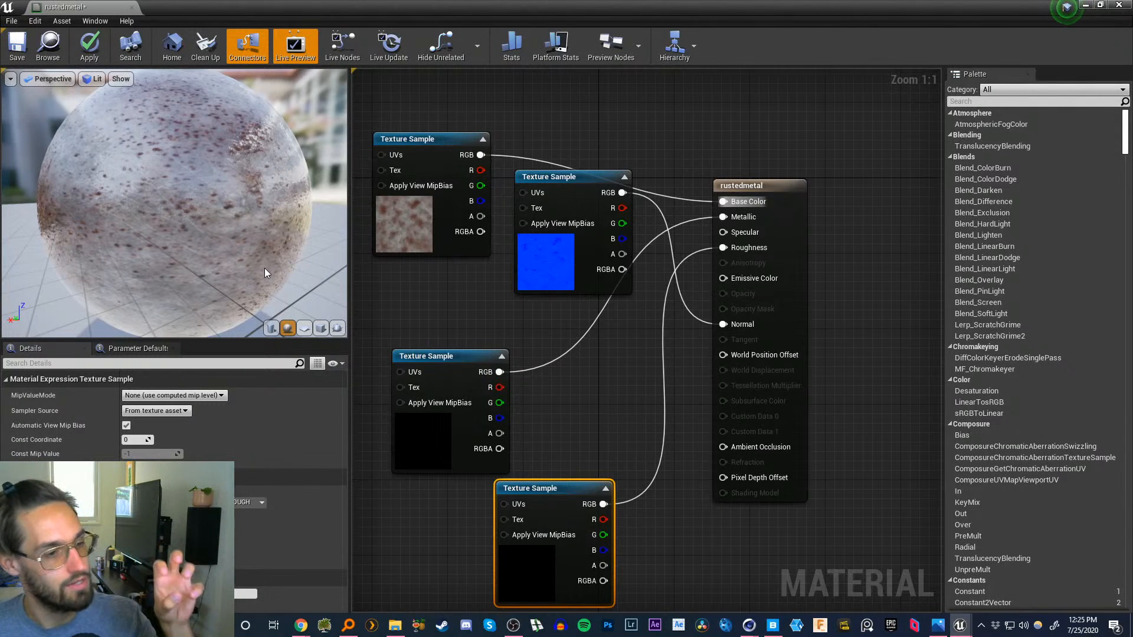
- Save the rustedmetal material and minimize its editor
click(1118, 6)
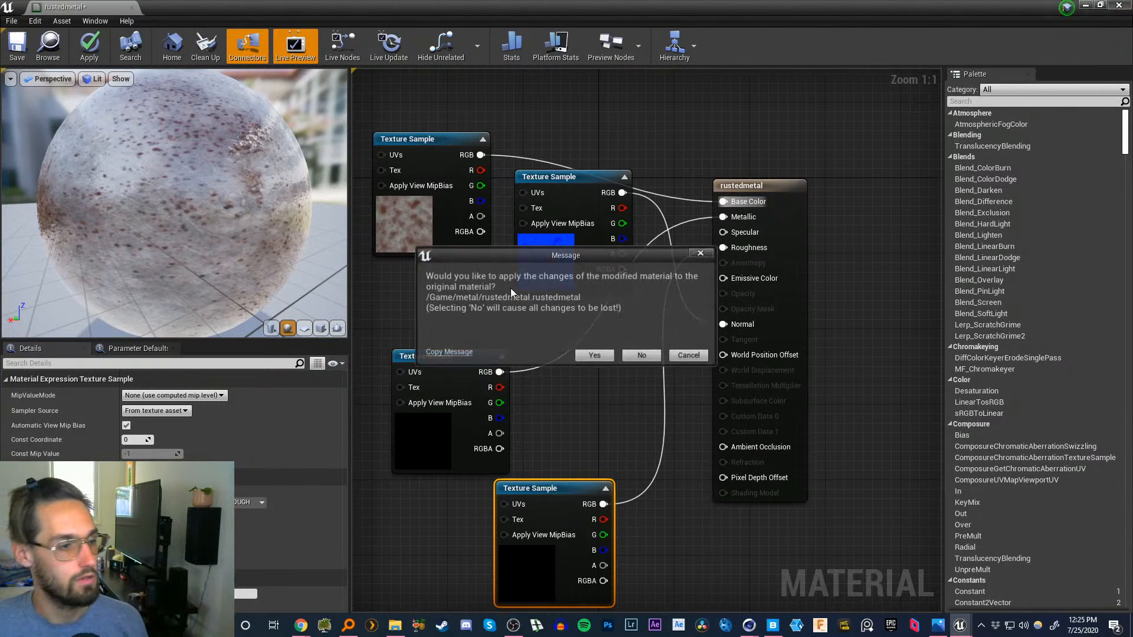
click(702, 254)
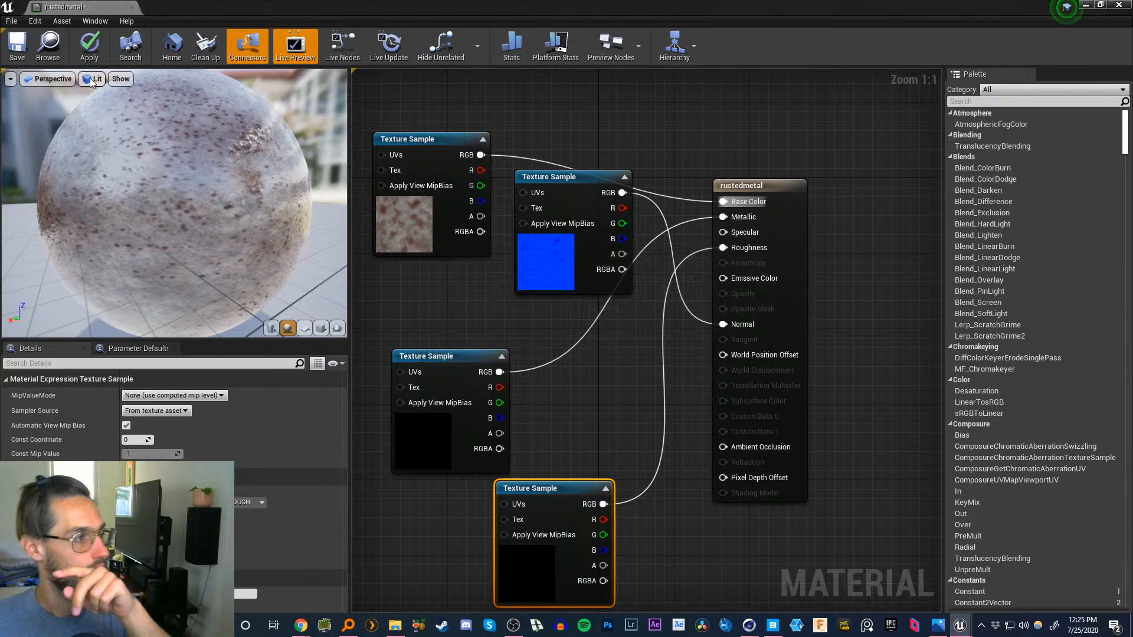
click(17, 46)
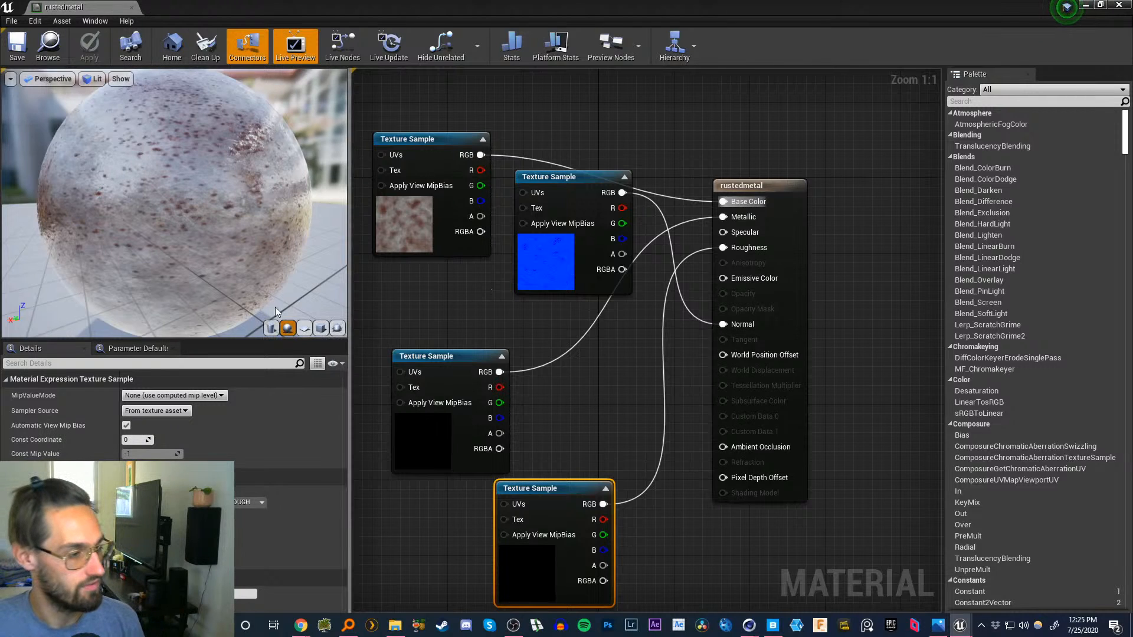
click(1086, 6)
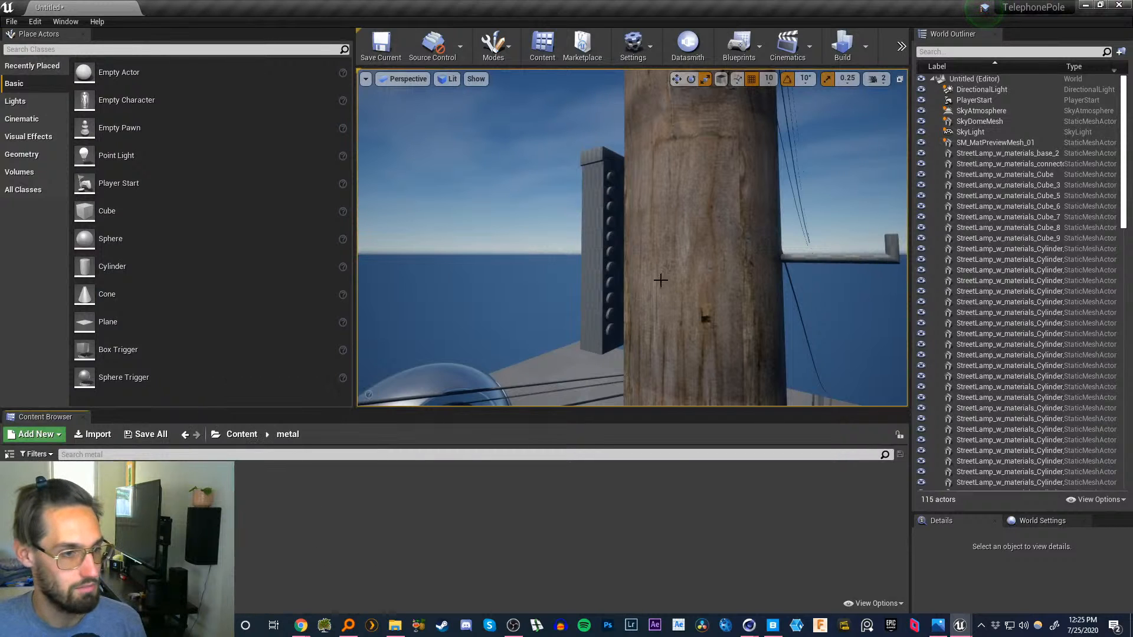
- Create a material instance from the rustedmetal material and apply it to a foothold on the pole
key(s)
right_drag(661, 281, 640, 293)
key(d)
key(w)
right_click(204, 486)
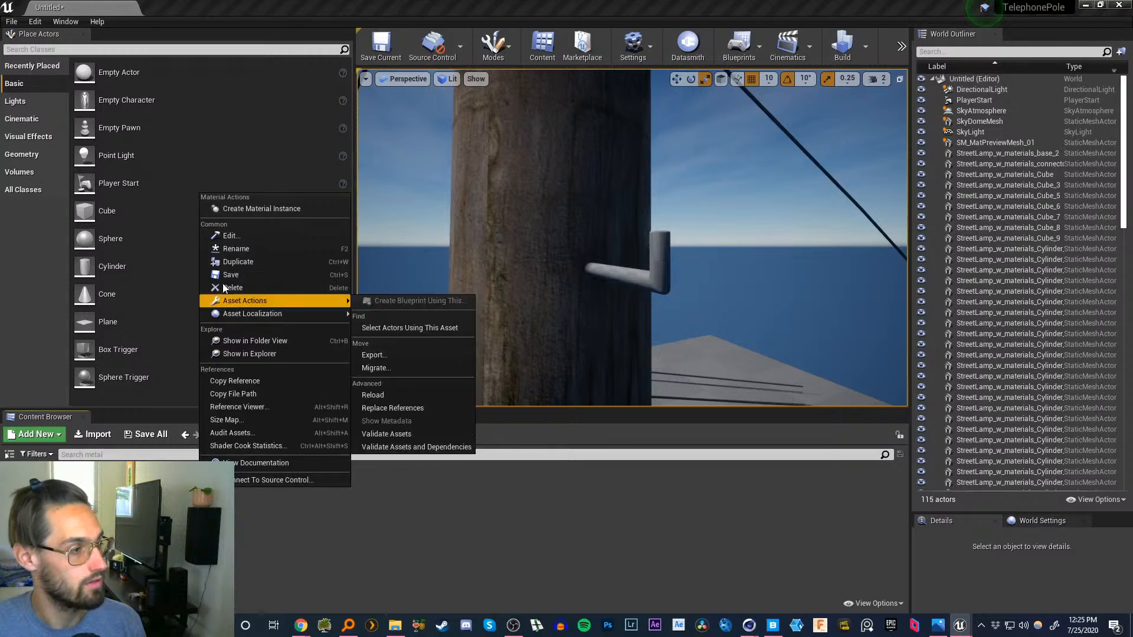
click(243, 209)
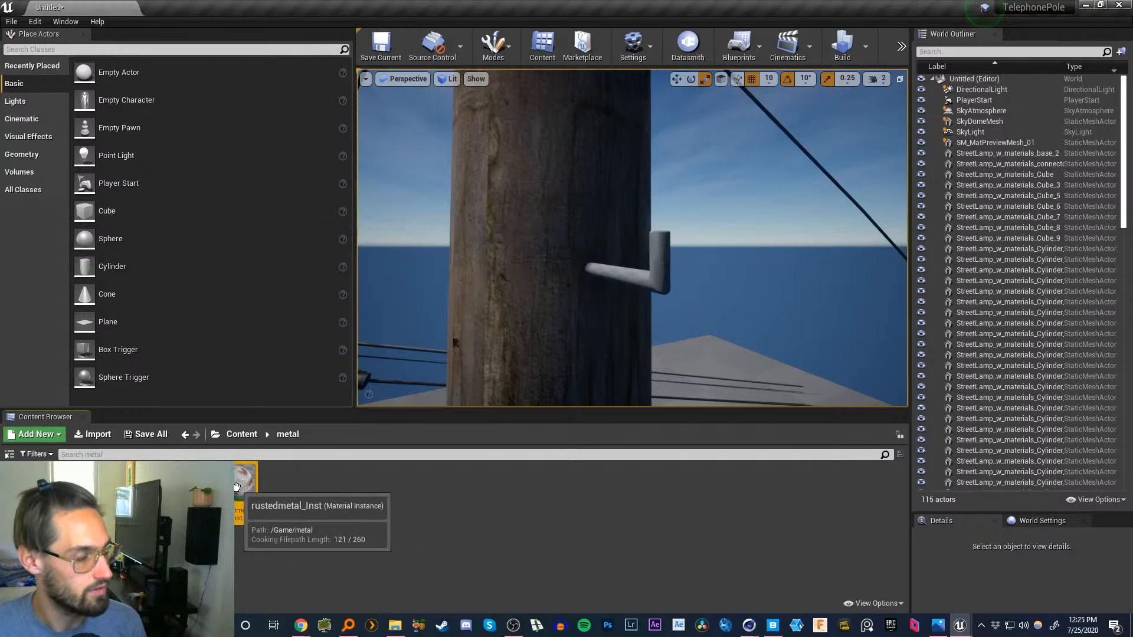
drag(251, 490, 634, 284)
- Apply the rustedmetal_Inst material to two more footholds around the pole
right_drag(634, 284, 622, 320)
key(w)
key(d)
key(a)
key(s)
key(w)
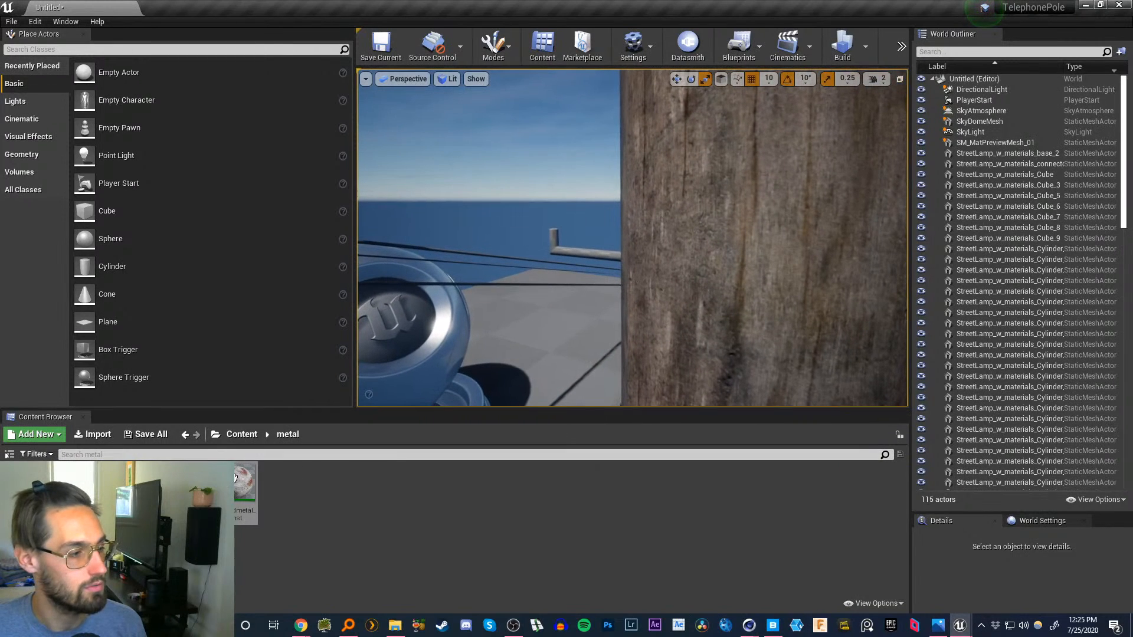
drag(235, 478, 570, 252)
key(s)
right_drag(776, 321, 702, 402)
key(d)
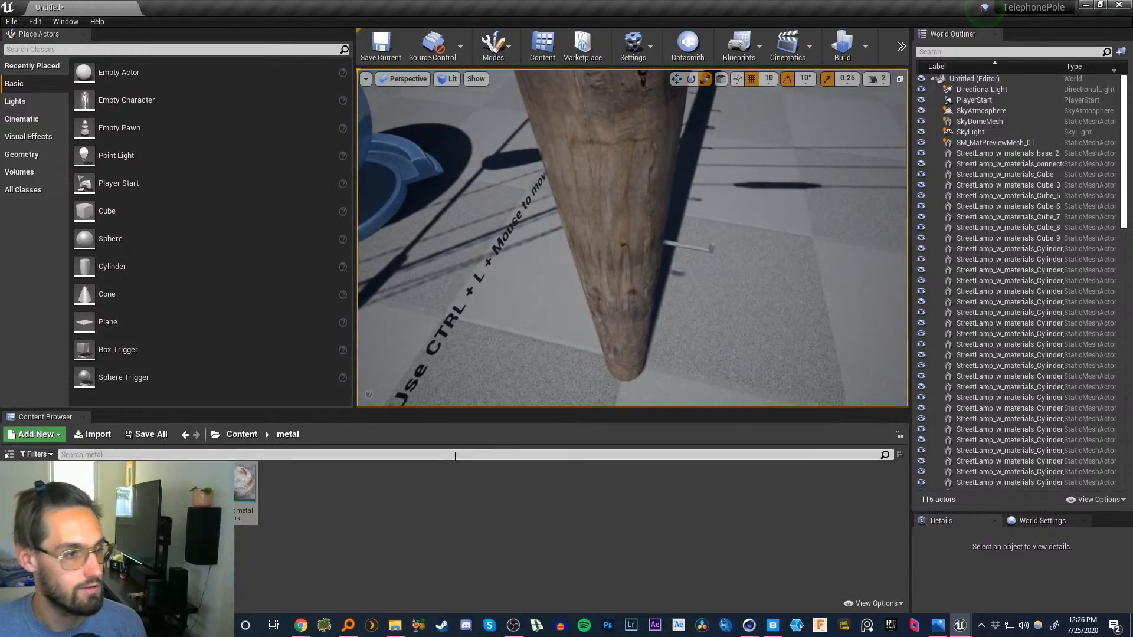
drag(245, 484, 678, 244)
- Try to build a multi-selection of the pole's footholds by picking them one at a time in the scene
right_drag(677, 244, 679, 247)
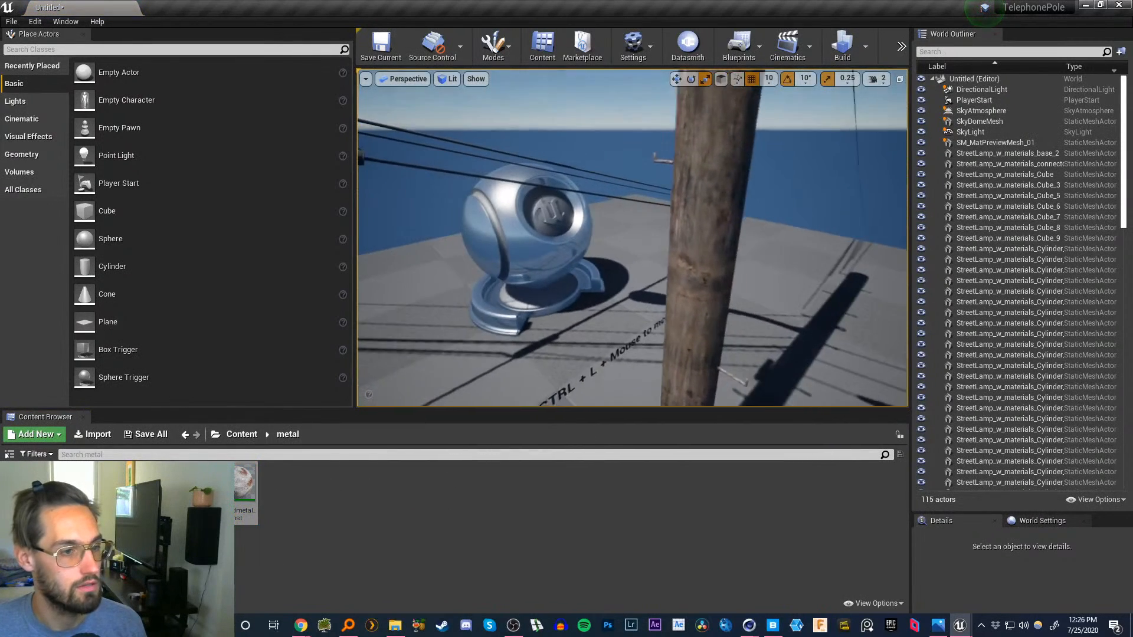
right_drag(679, 248, 676, 236)
key(d)
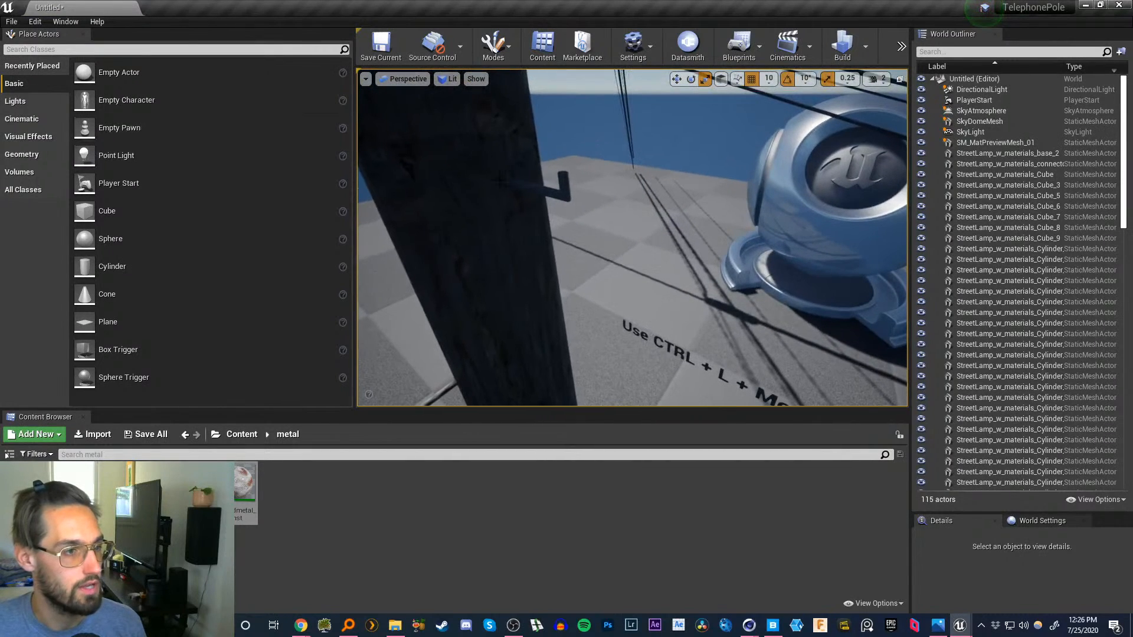
click(559, 190)
right_drag(559, 190, 557, 142)
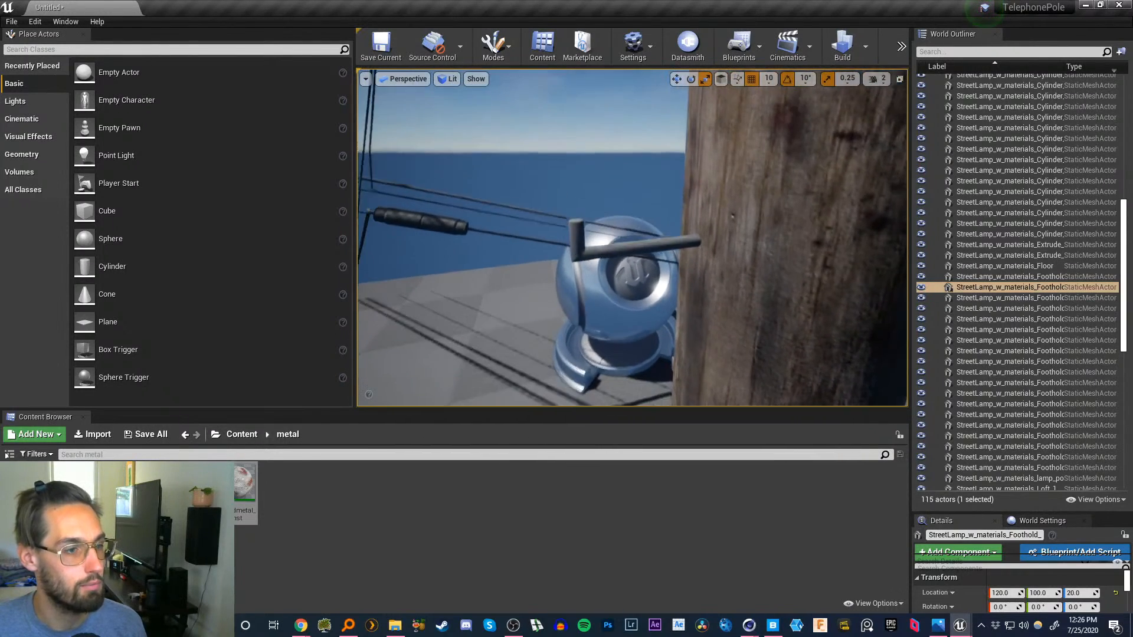
ctrl+click(599, 253)
right_drag(599, 254, 744, 177)
ctrl+click(599, 258)
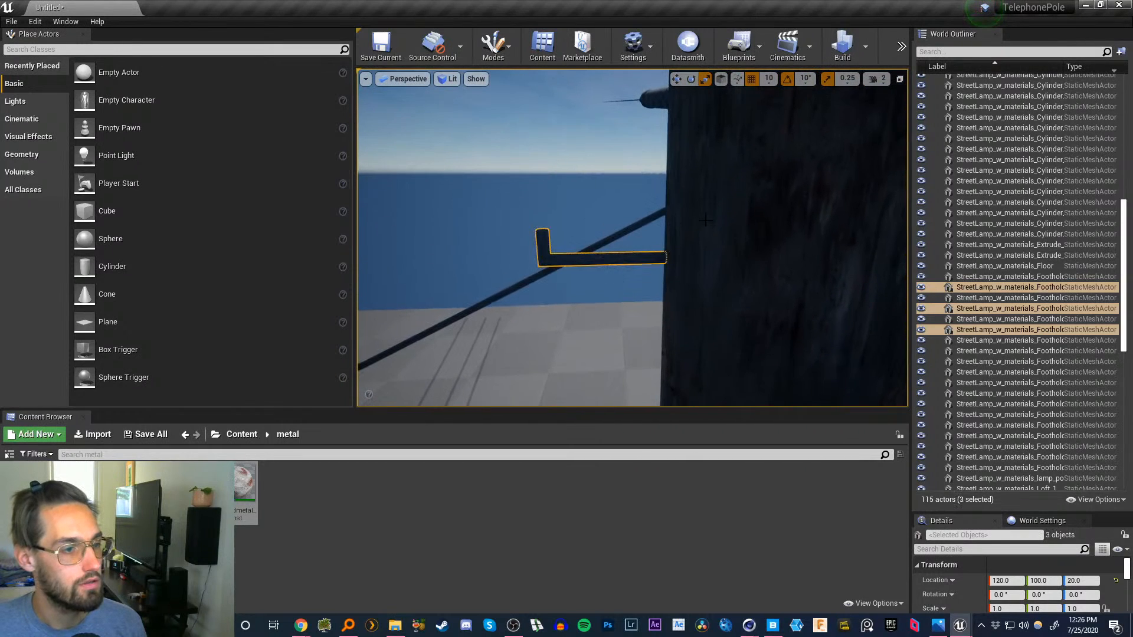
right_drag(599, 258, 664, 231)
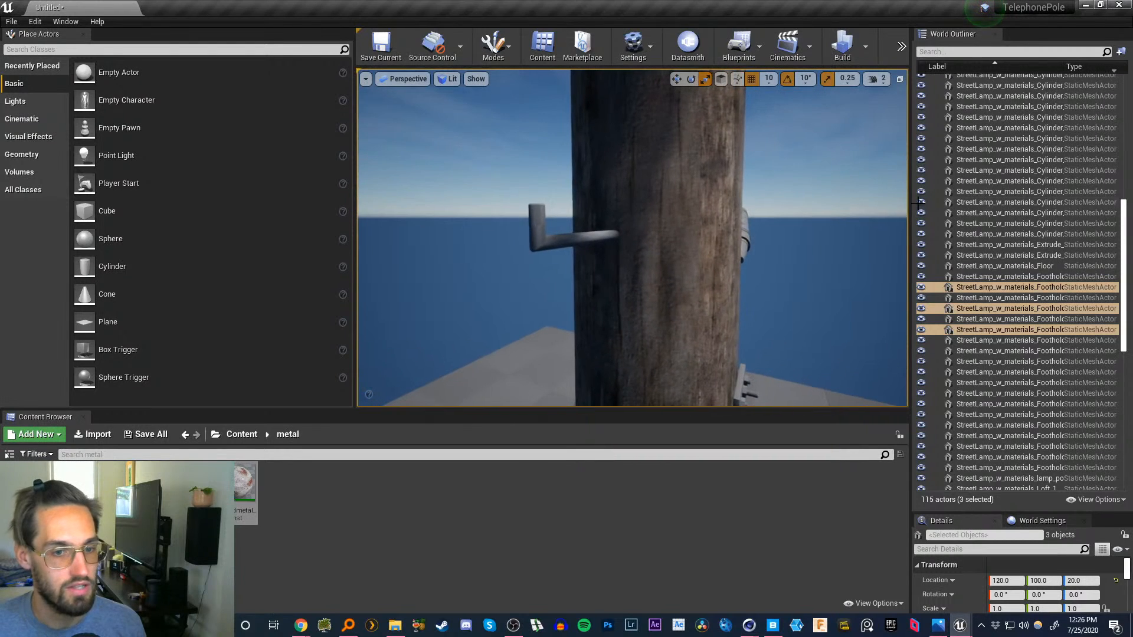
- Select the whole range of Foothold actors in the World Outliner and apply rustedmetal_Inst to a foothold
click(1059, 468)
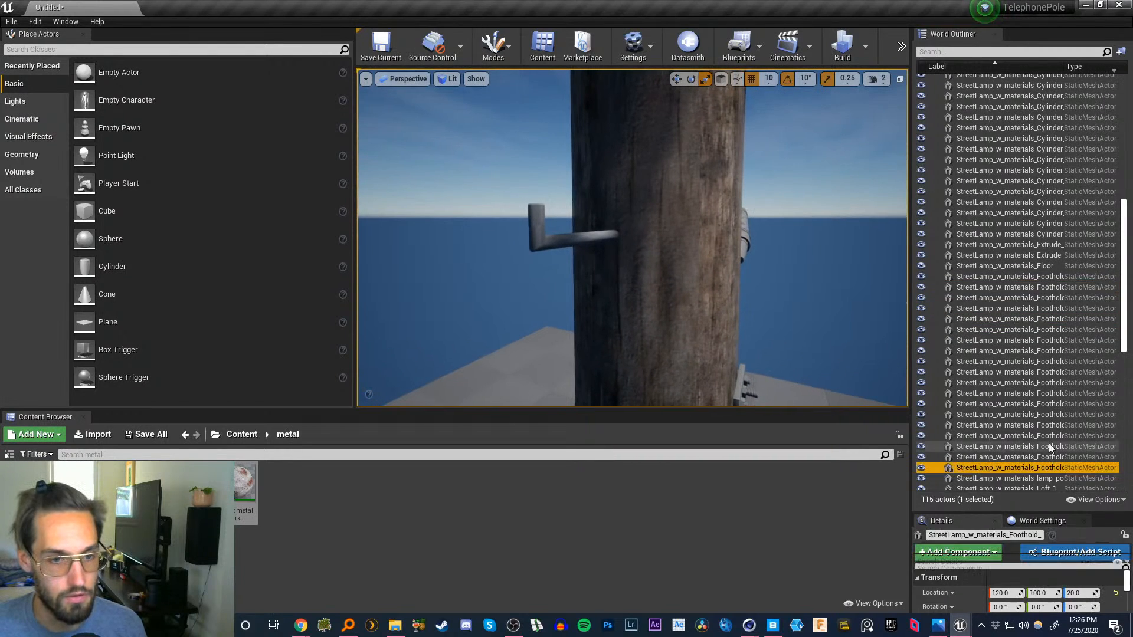
shift+click(1040, 288)
shift+click(1056, 275)
mouse_move(1125, 287)
mouse_down()
mouse_move(1124, 400)
mouse_move(1121, 305)
mouse_up()
right_drag(854, 252, 826, 254)
drag(245, 493, 627, 254)
right_drag(701, 291, 726, 200)
right_drag(661, 272, 601, 335)
key(w)
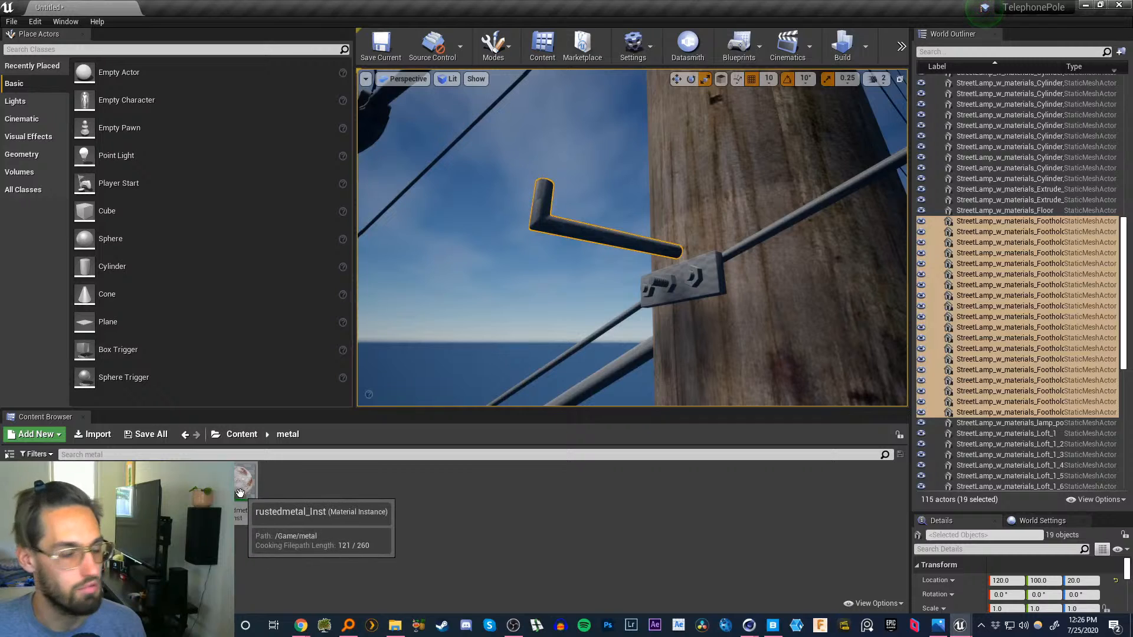
mouse_move(245, 485)
mouse_down()
mouse_move(620, 375)
mouse_move(1000, 306)
mouse_move(413, 479)
mouse_move(264, 491)
mouse_up()
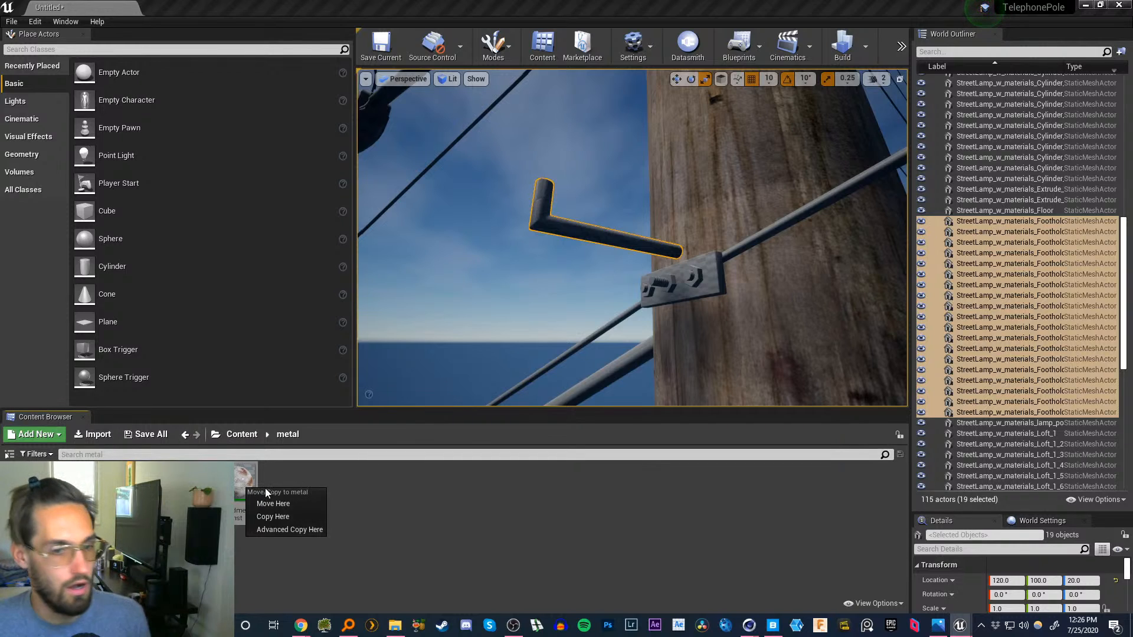
key(Escape)
right_click(245, 483)
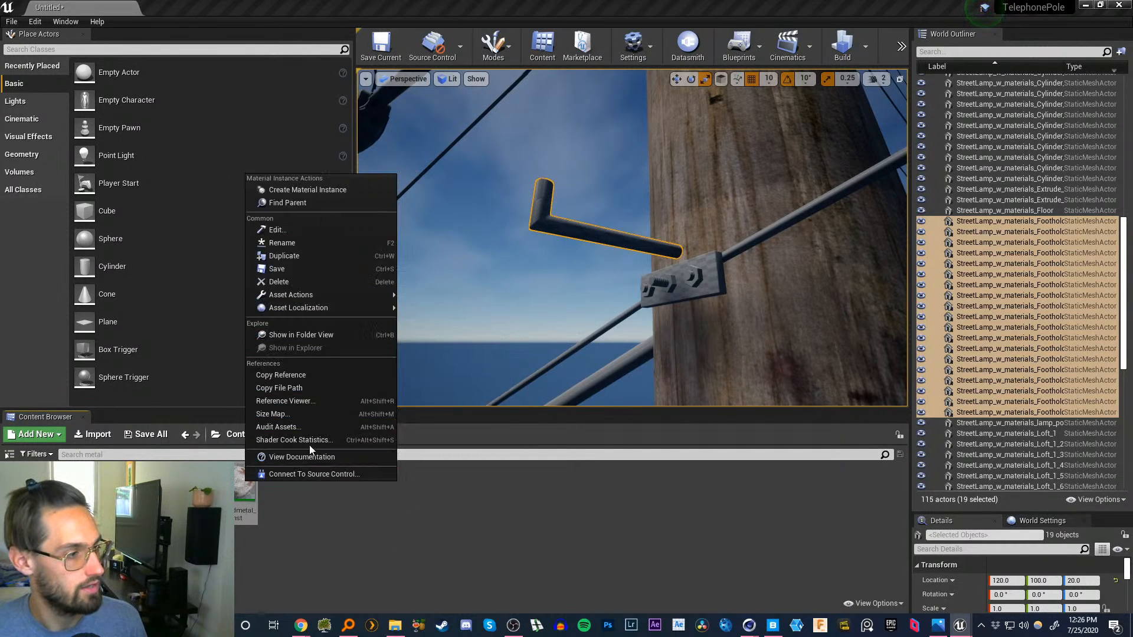
mouse_move(290, 299)
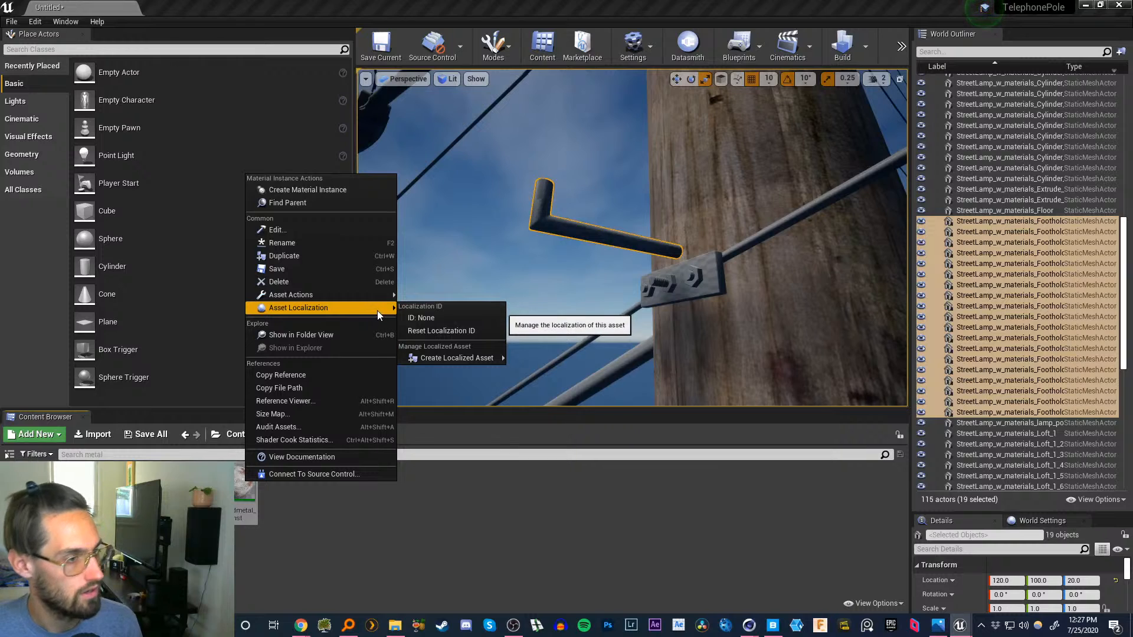
right_drag(750, 326, 756, 367)
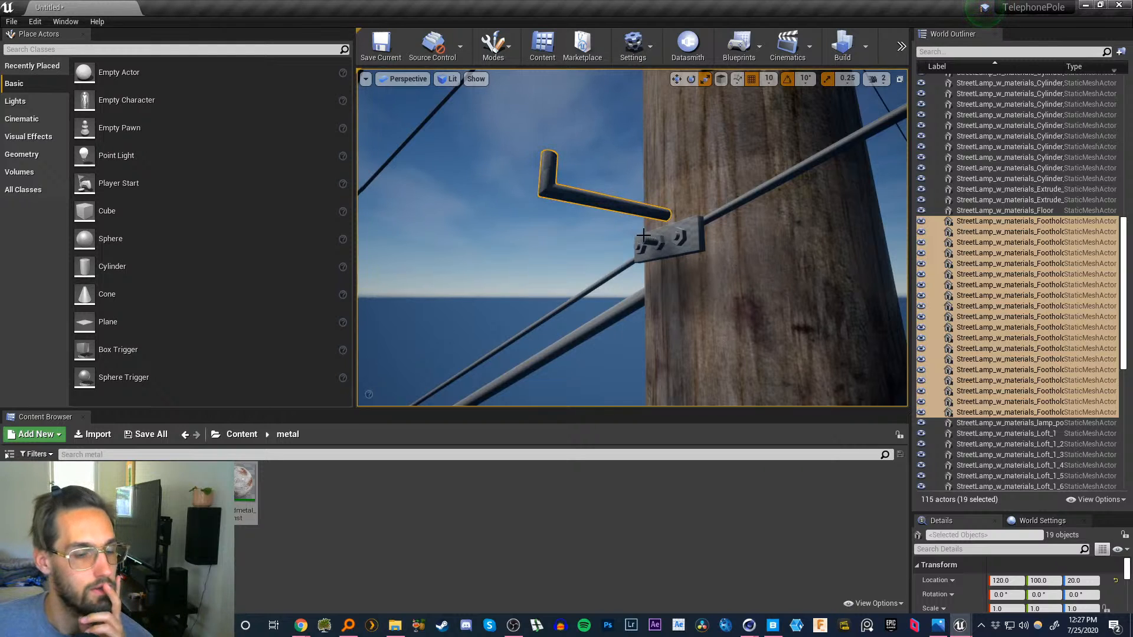
right_click(1024, 309)
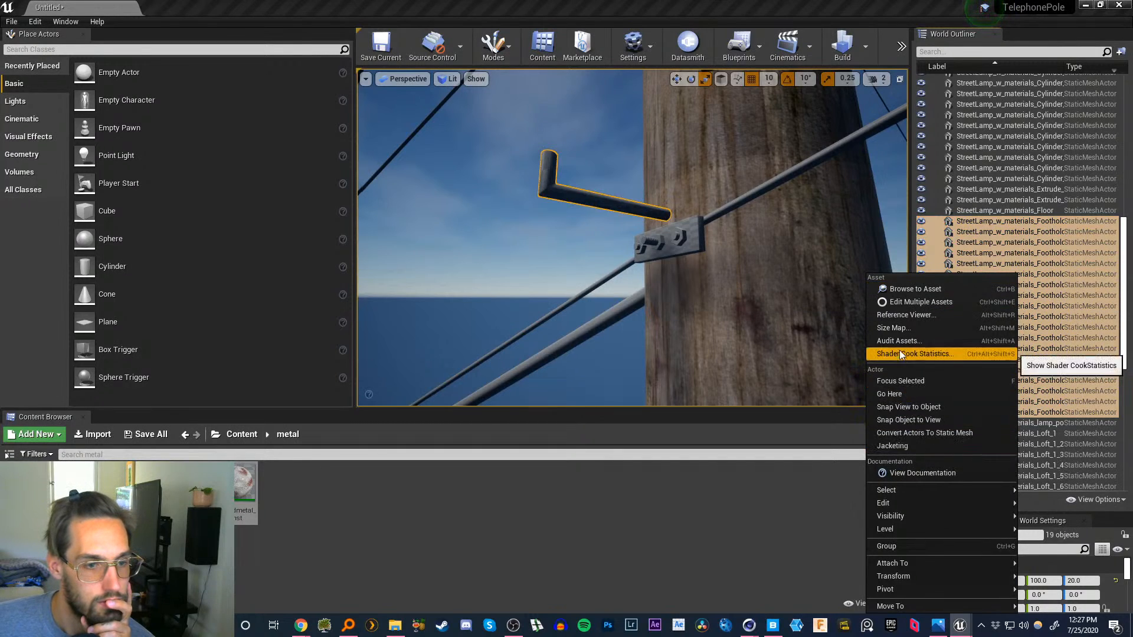
mouse_move(910, 491)
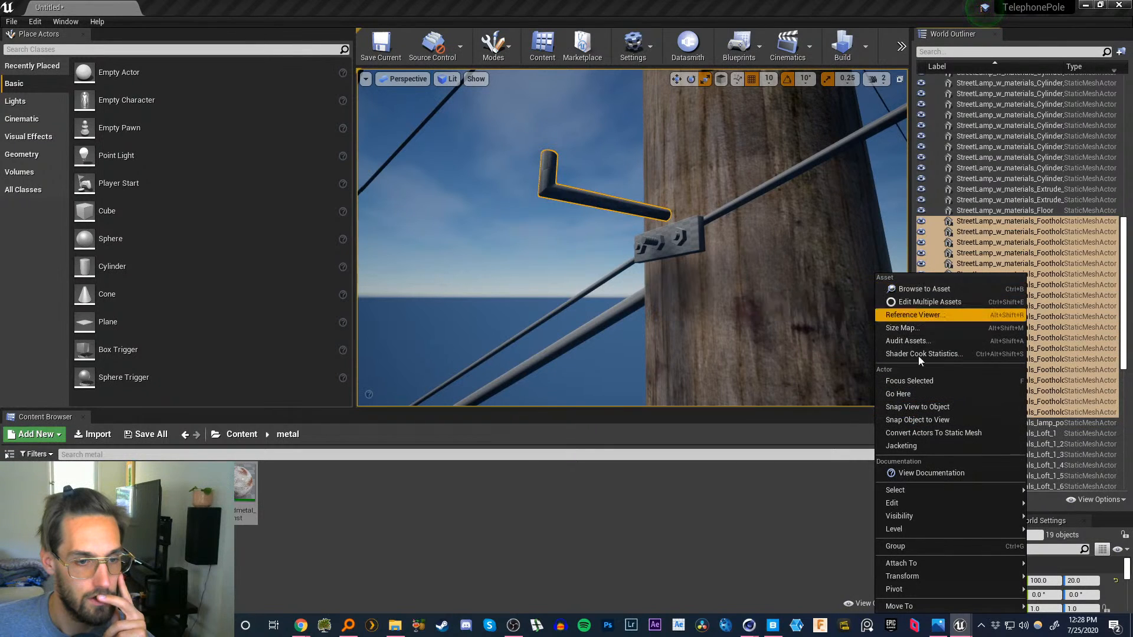
click(914, 434)
click(676, 440)
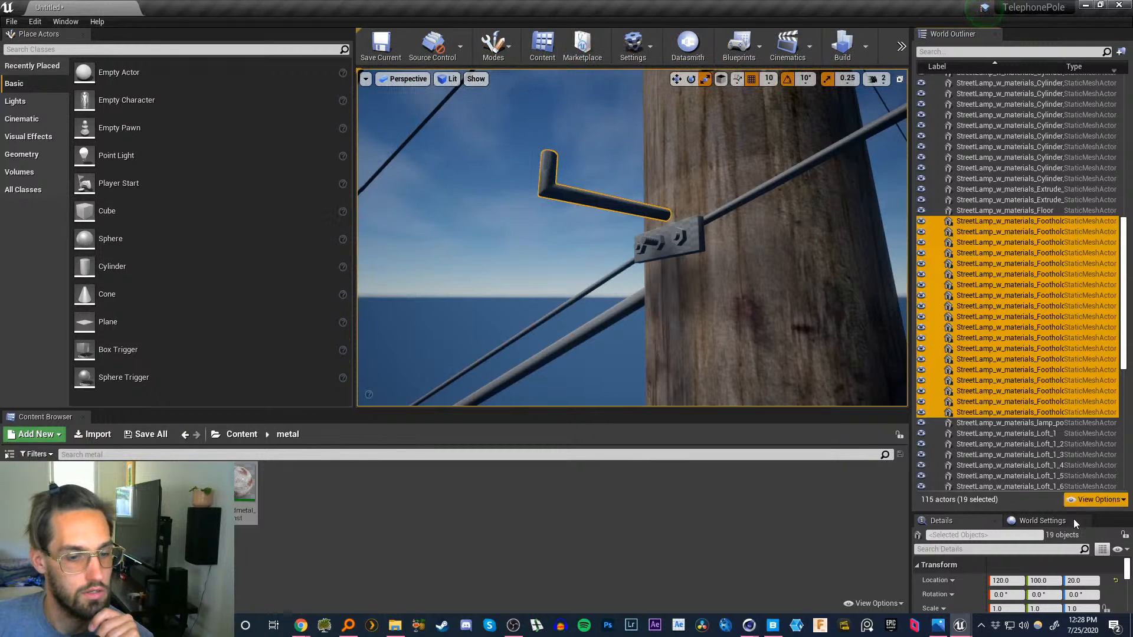
- Try to assign rustedmetal_Inst to all selected footholds through their Static Mesh property in the details
drag(1042, 512, 1047, 230)
drag(248, 490, 1007, 402)
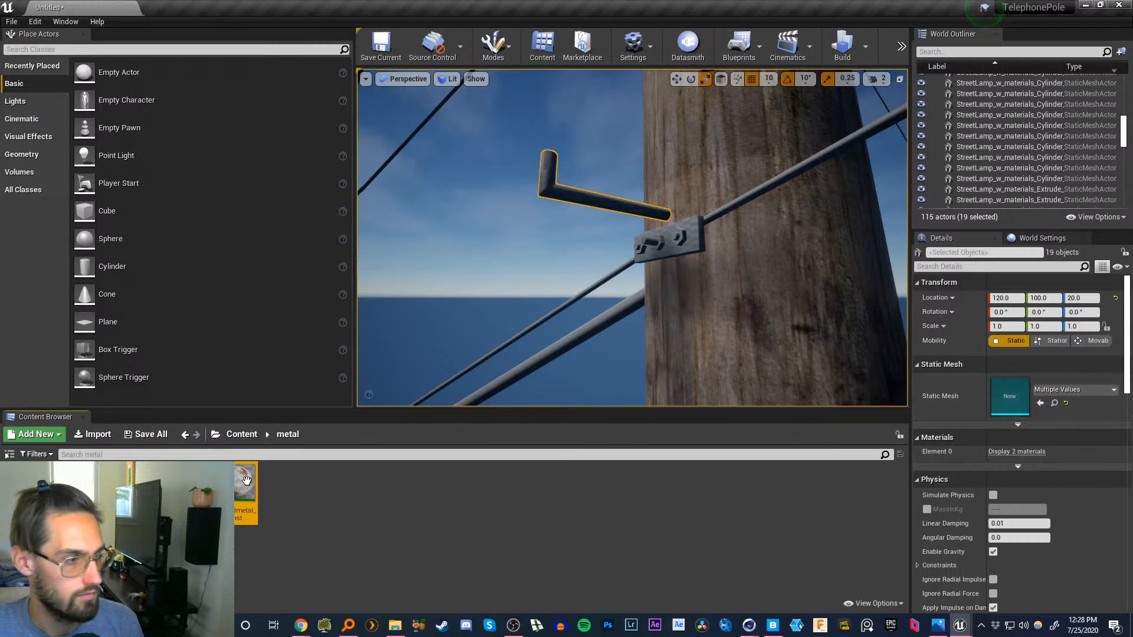
drag(245, 491, 1013, 396)
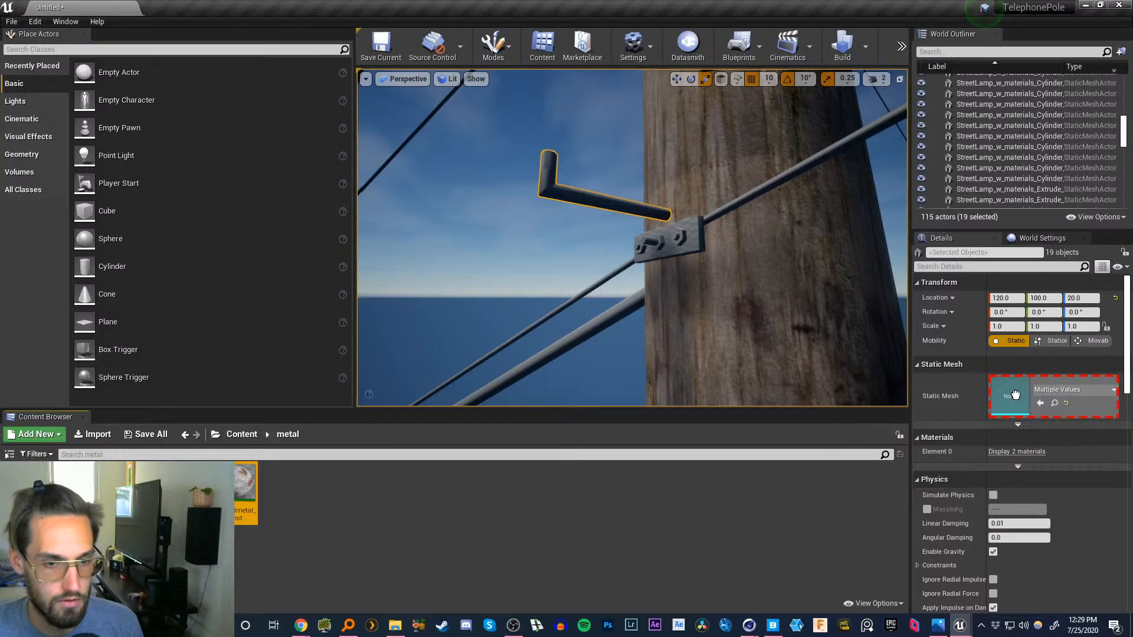
mouse_move(246, 491)
mouse_down()
mouse_move(1011, 400)
mouse_move(346, 481)
mouse_move(239, 508)
mouse_move(252, 476)
mouse_up()
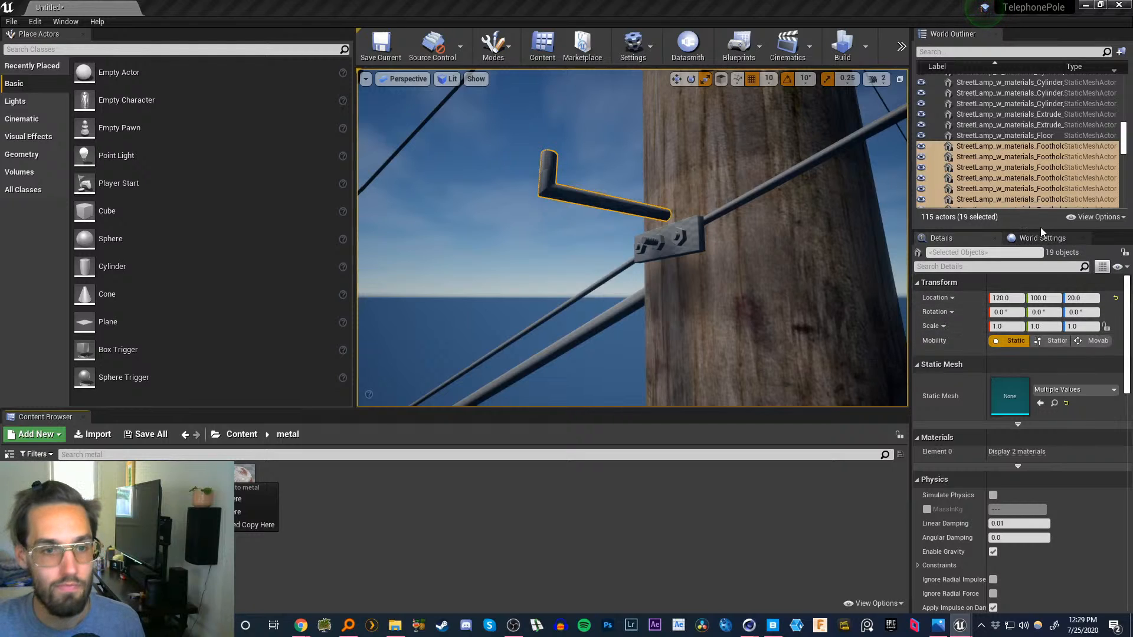
- Convert the selected Foothold actors to one static mesh named StaticMesh in the Meshes folder
drag(1040, 230, 1030, 434)
right_click(1022, 235)
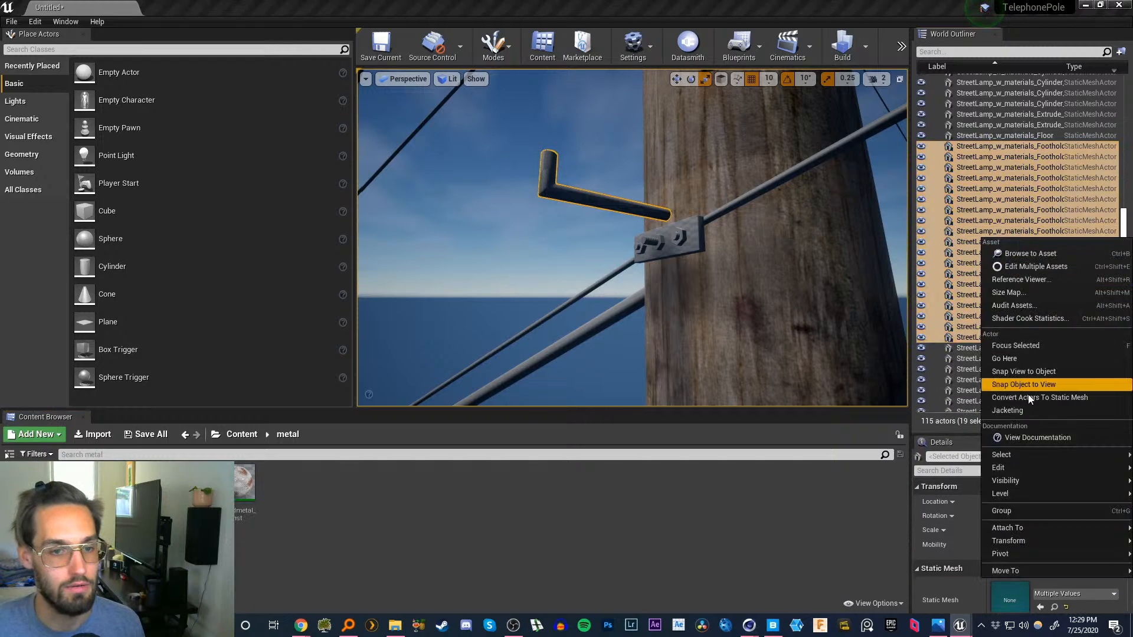
click(1030, 399)
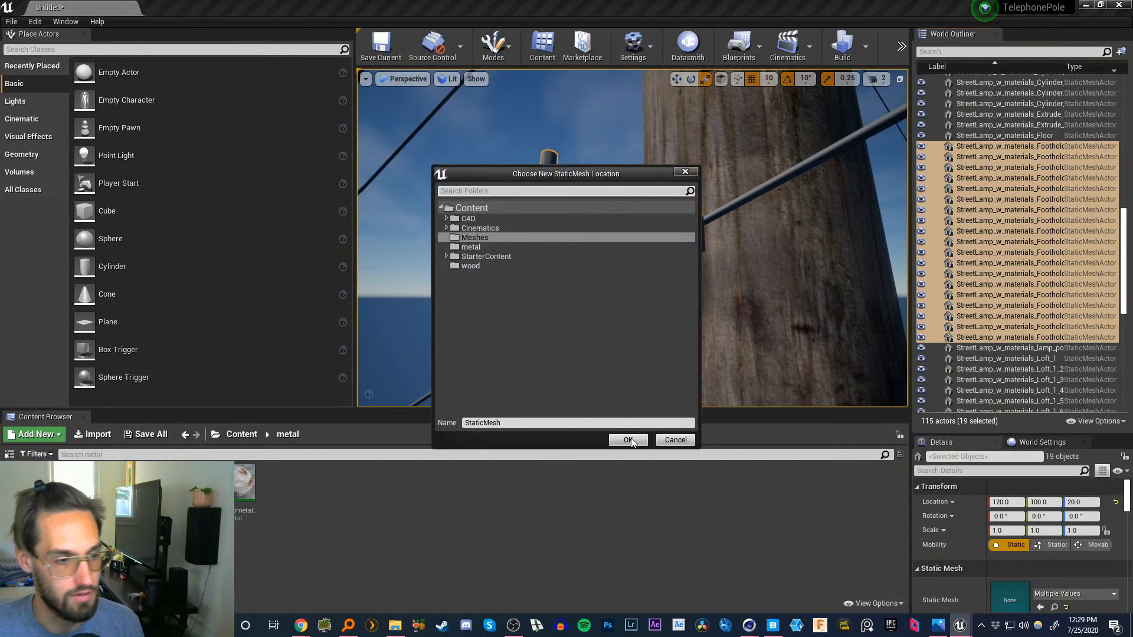
click(635, 440)
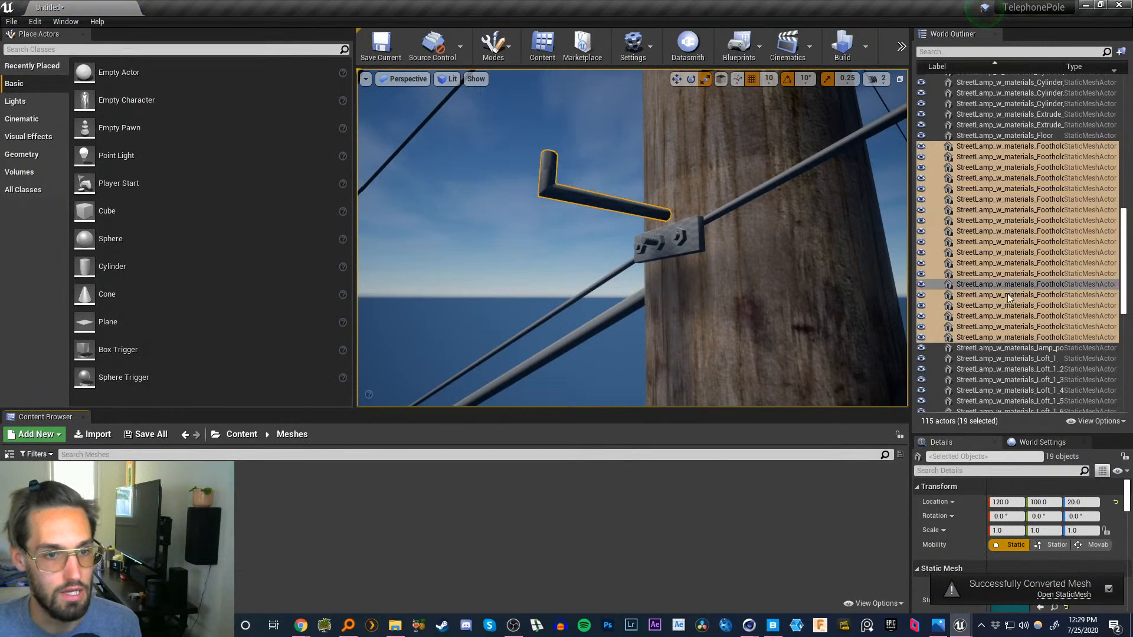
- Delete all the original Foothold actors from the level
click(1004, 337)
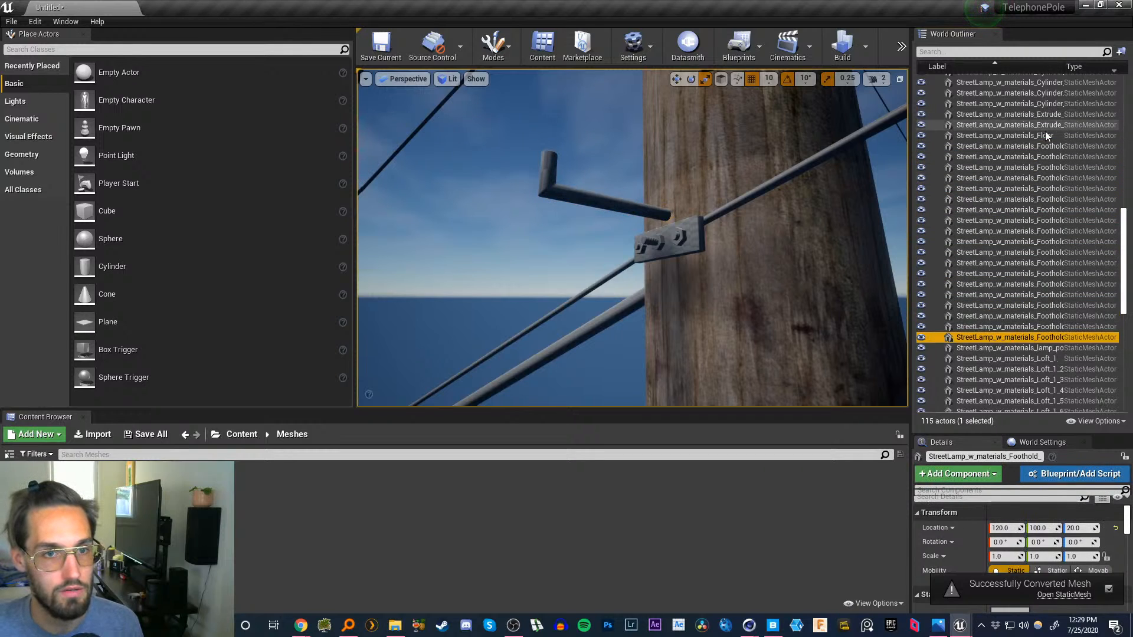
shift+click(1044, 150)
key(Delete)
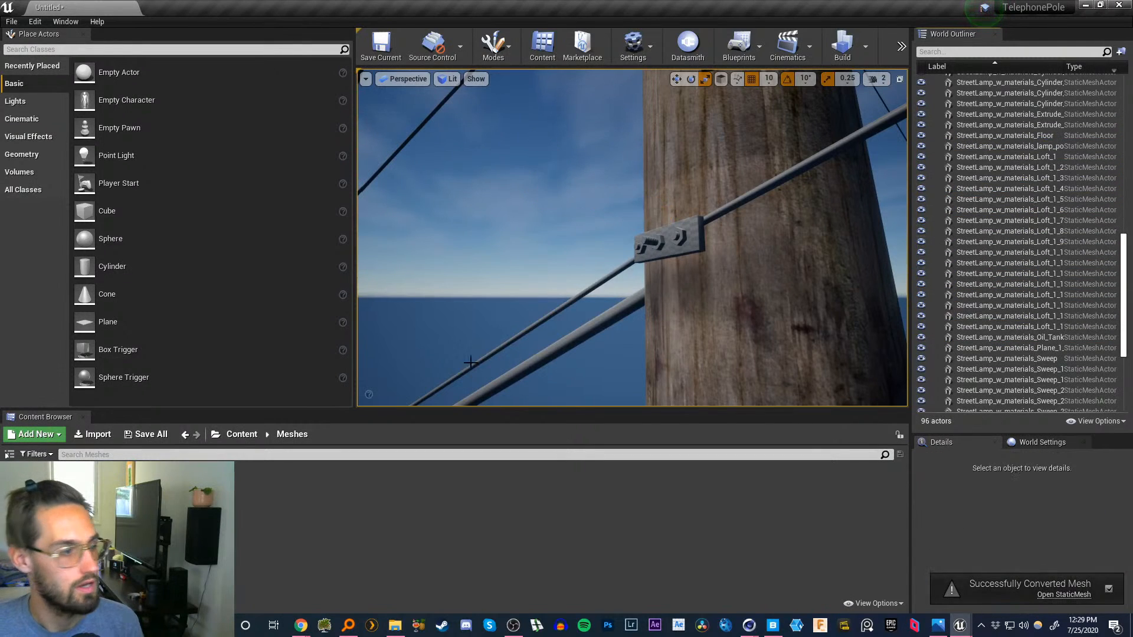
- Try placing the combined foothold mesh partway up the pole, check its alignment, and delete it
key(s)
click(765, 313)
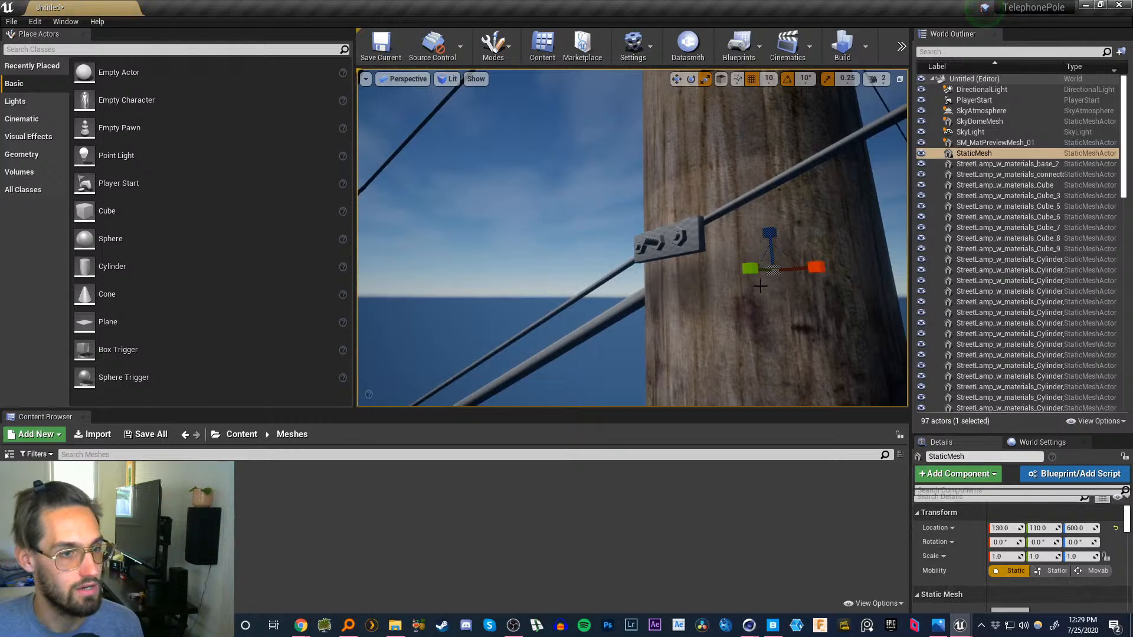
right_drag(765, 313, 752, 373)
key(s)
right_drag(632, 237, 536, 183)
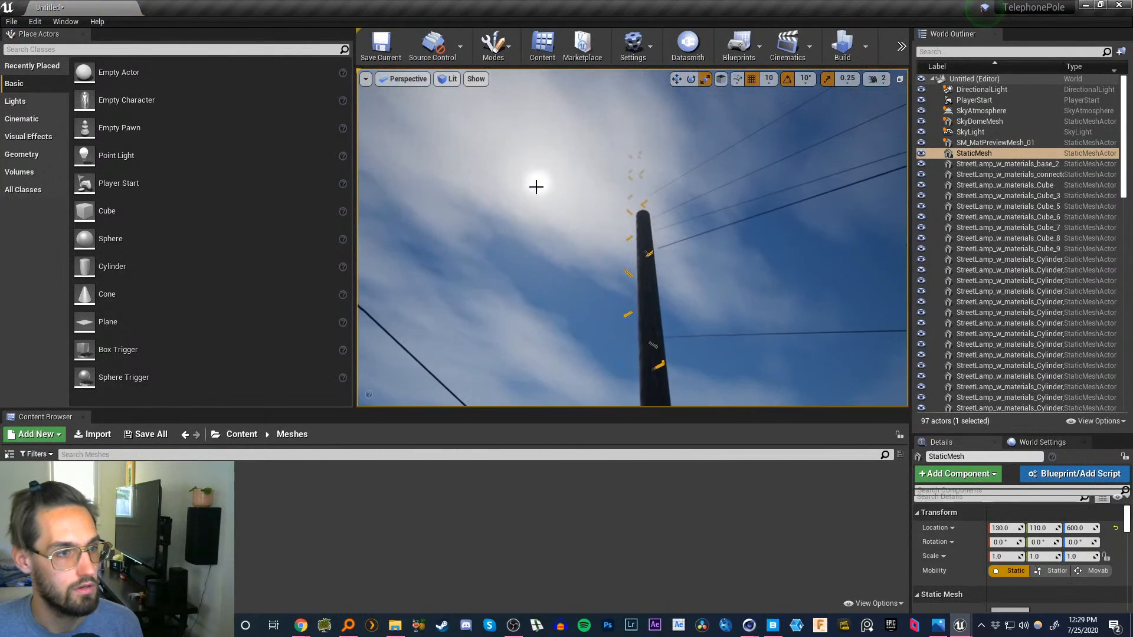
key(Delete)
- Place the combined foothold mesh at the pole's base and set its location to 0, 0, 0
right_drag(662, 320, 665, 401)
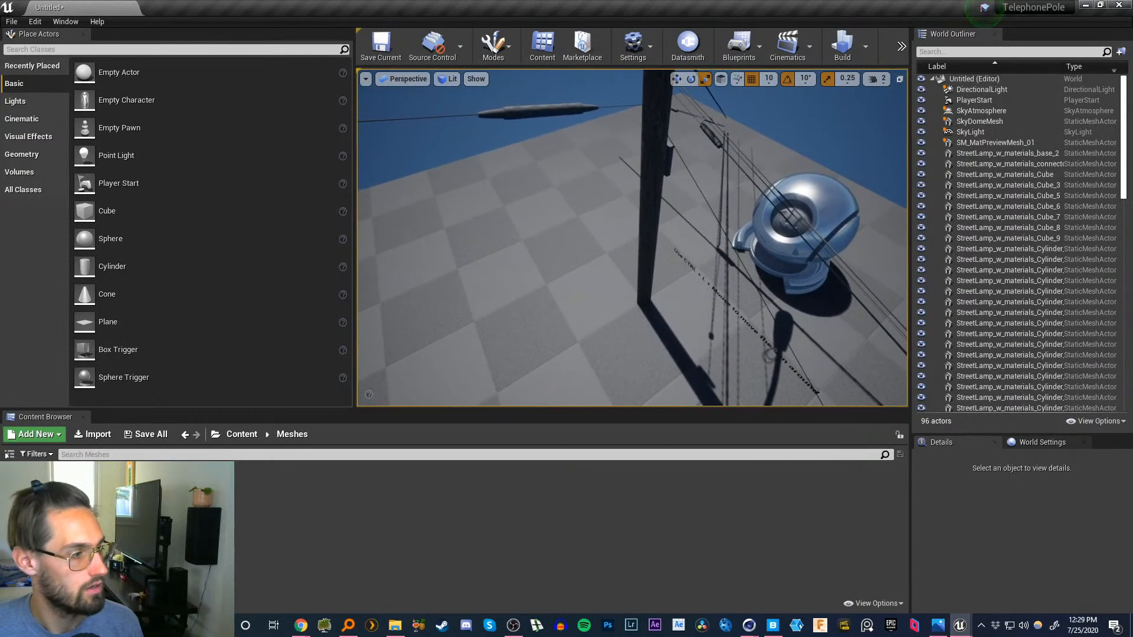
drag(35, 495, 643, 303)
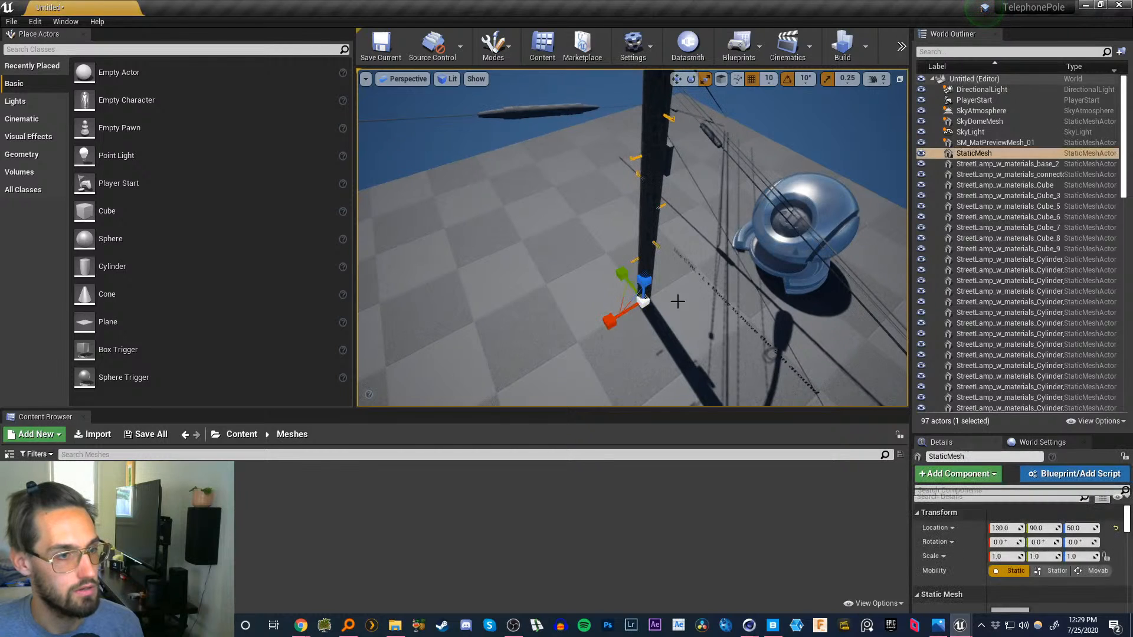
click(1004, 528)
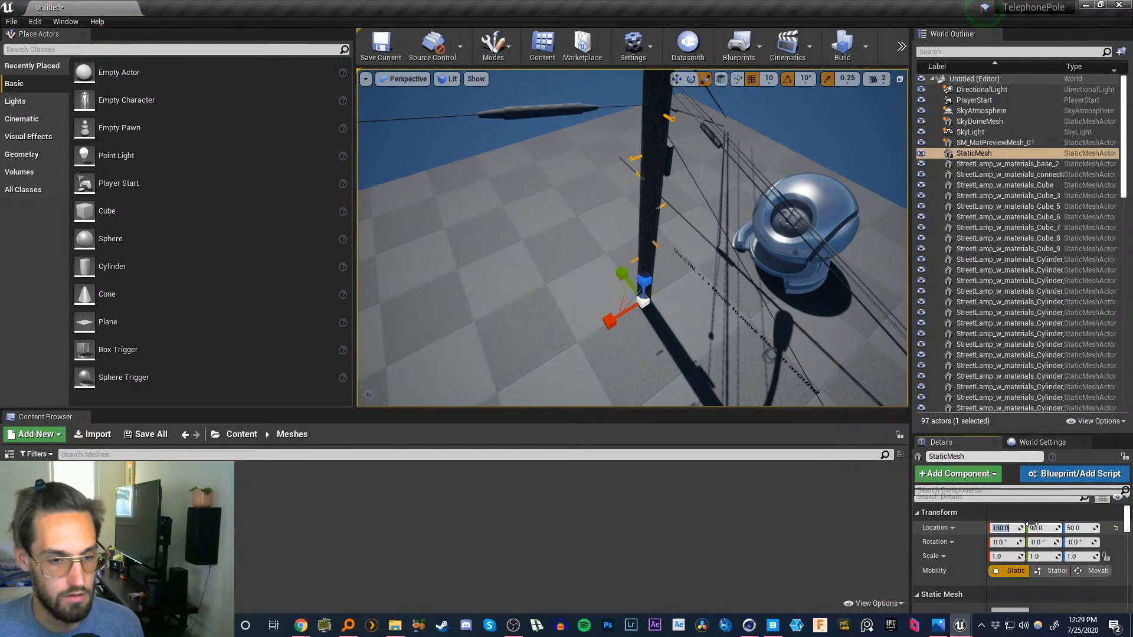
text(0)
key(Return)
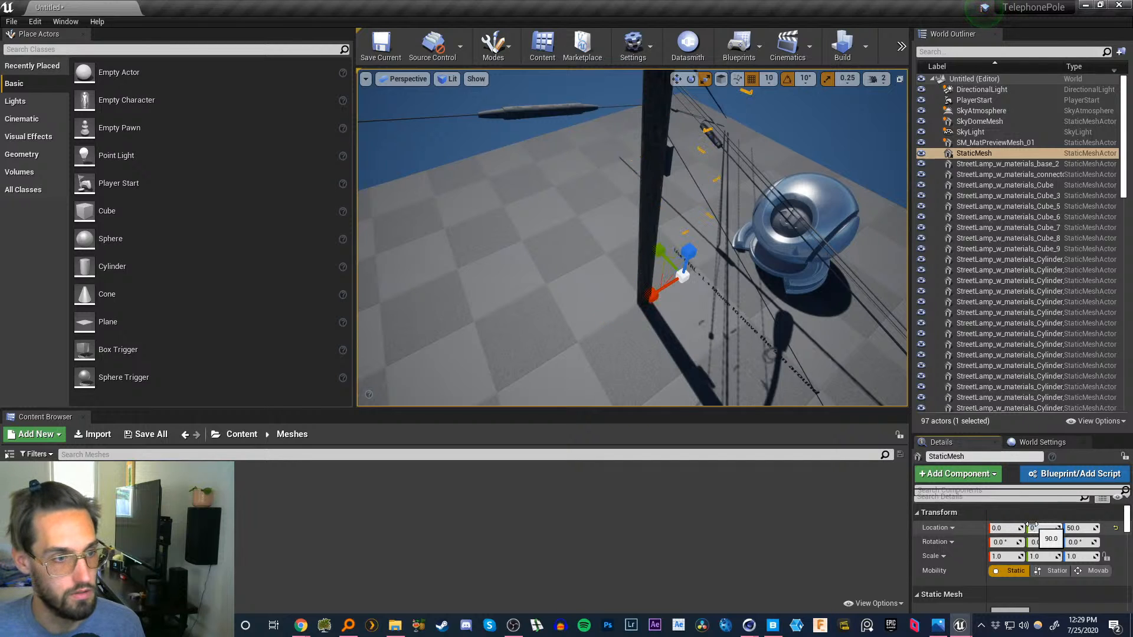
key(Tab)
text(0)
key(Return)
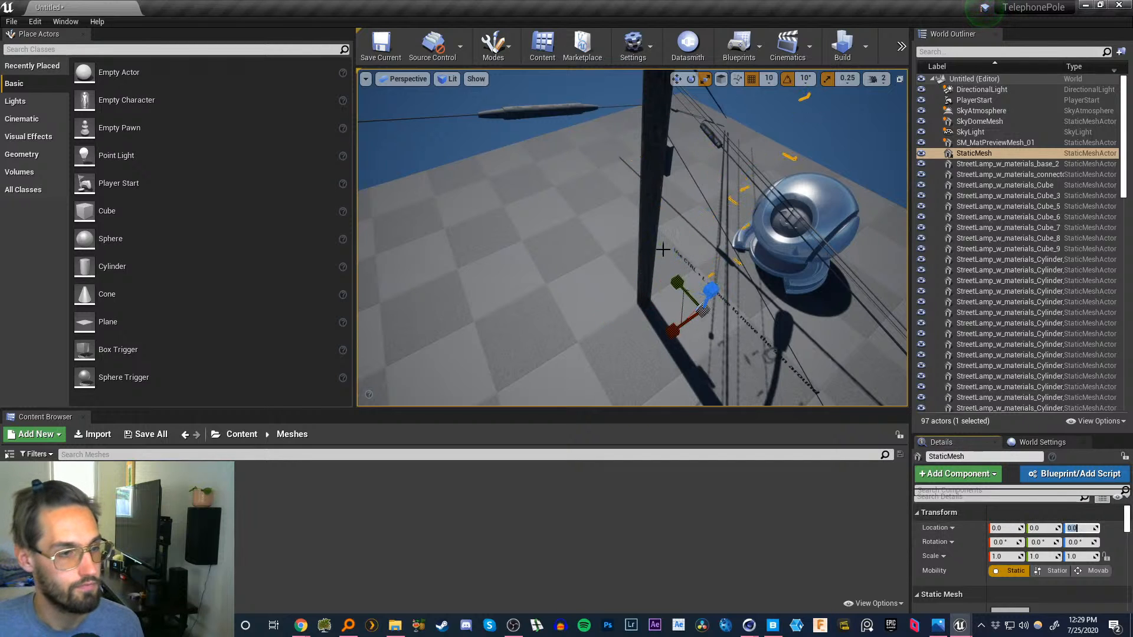
- Move the combined foothold mesh across the ground onto the pole's base, at X 110 and Y 110
right_drag(663, 249, 765, 295)
key(w)
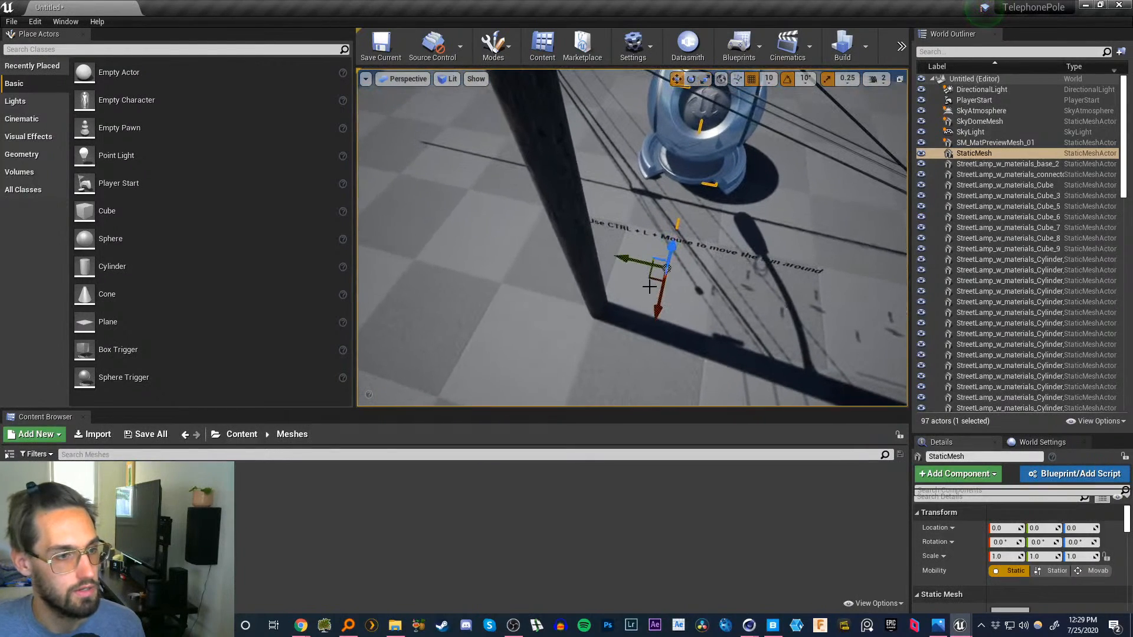
drag(666, 267, 580, 316)
right_drag(592, 297, 843, 296)
key(a)
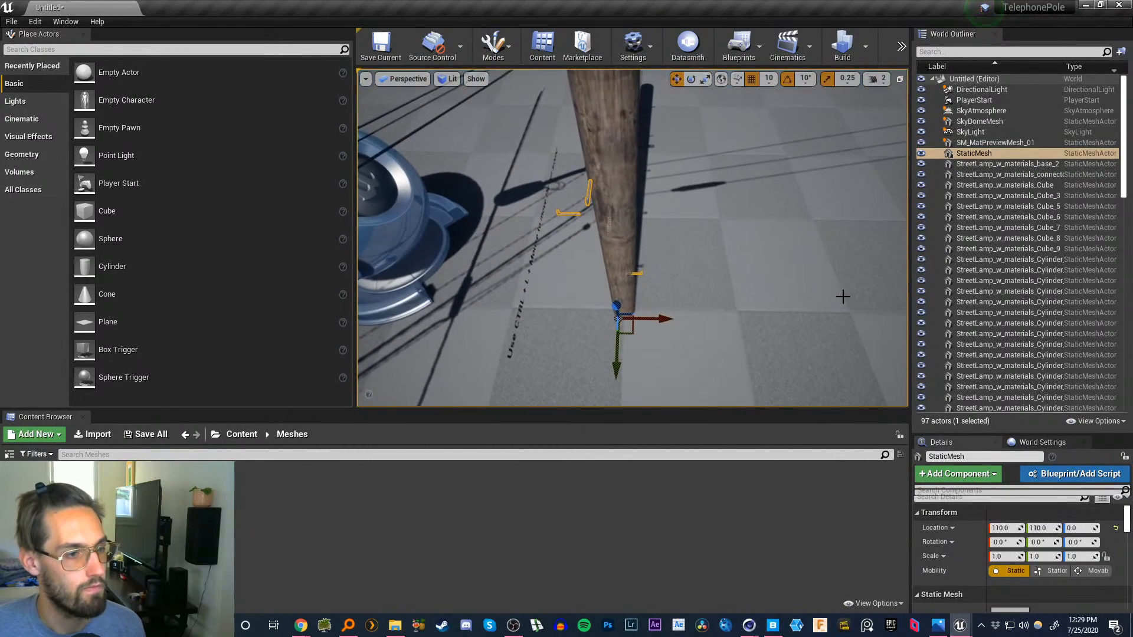
- Shift the combined foothold mesh to X 120 and Y 100 so it lines up with the pole
drag(659, 318, 667, 326)
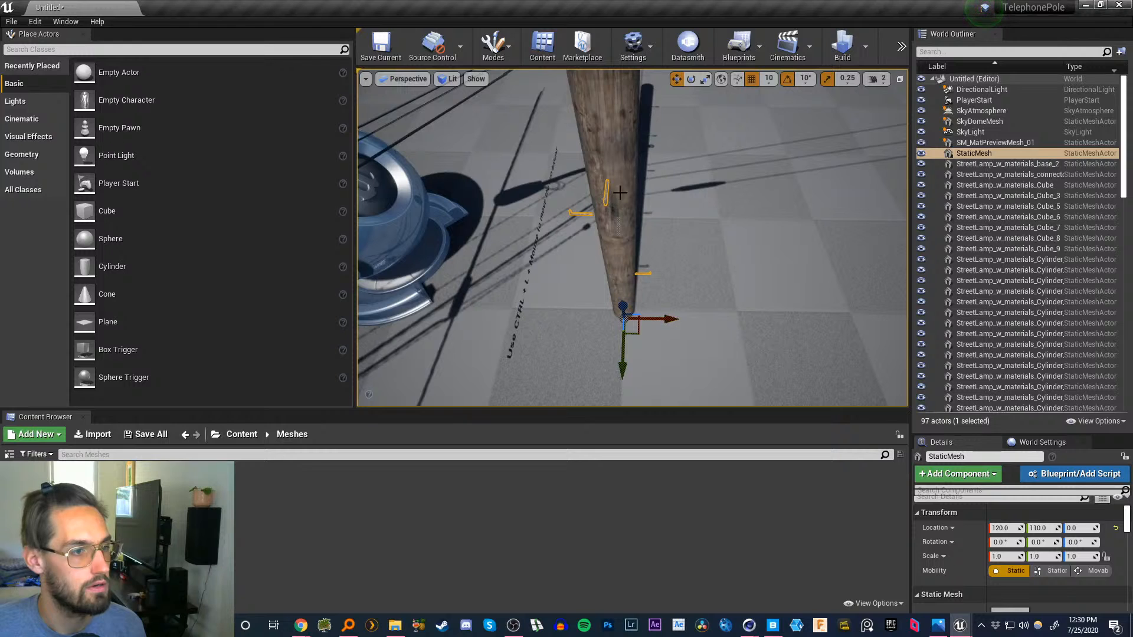
alt+drag(619, 193, 441, 180)
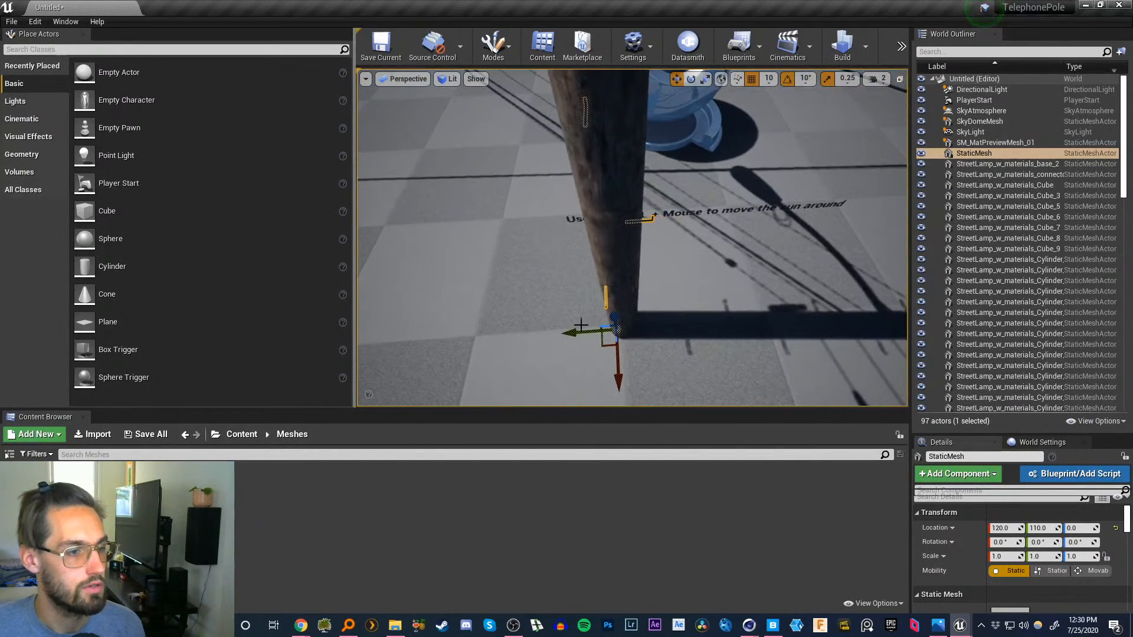
drag(574, 334, 720, 230)
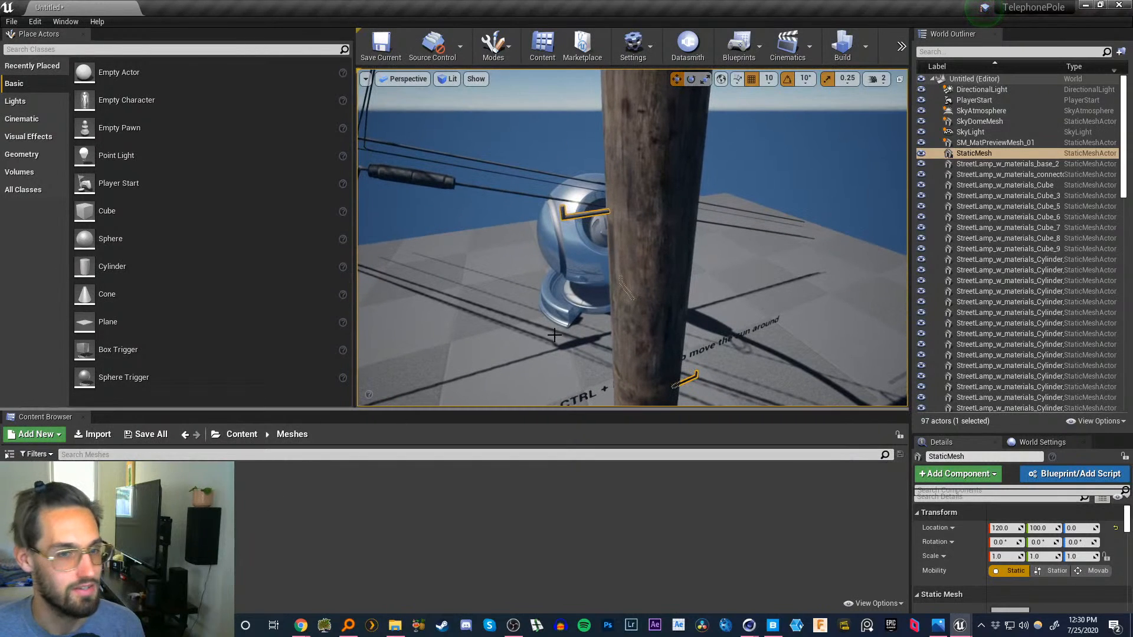
- Apply the rustedmetal_Inst material from the metal folder to a foothold near the pole's base
click(239, 435)
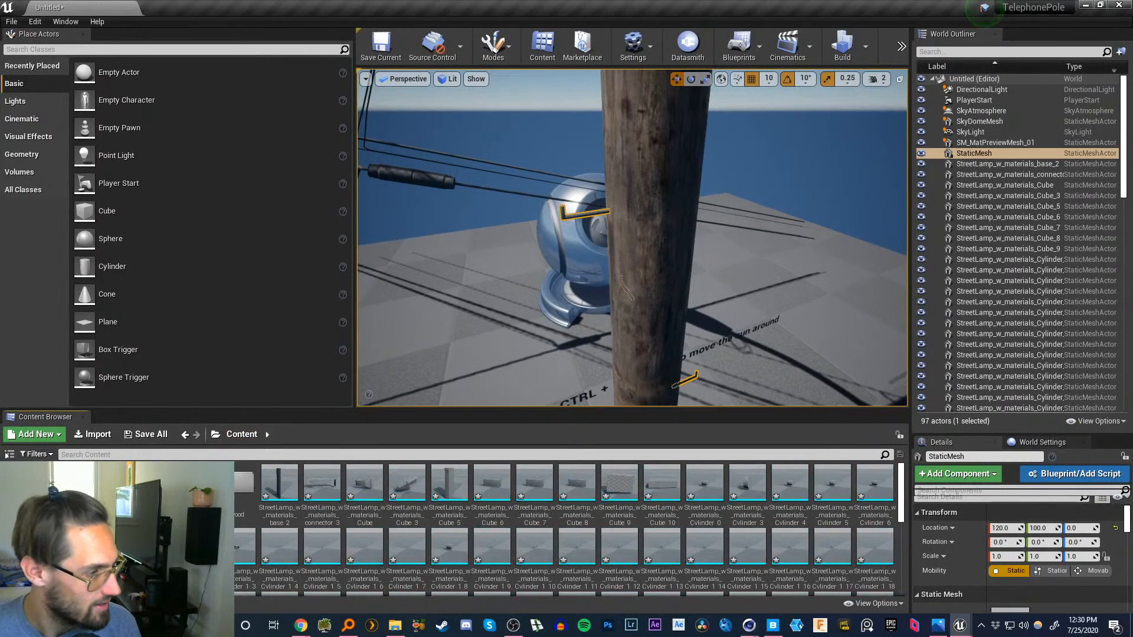
double_click(241, 523)
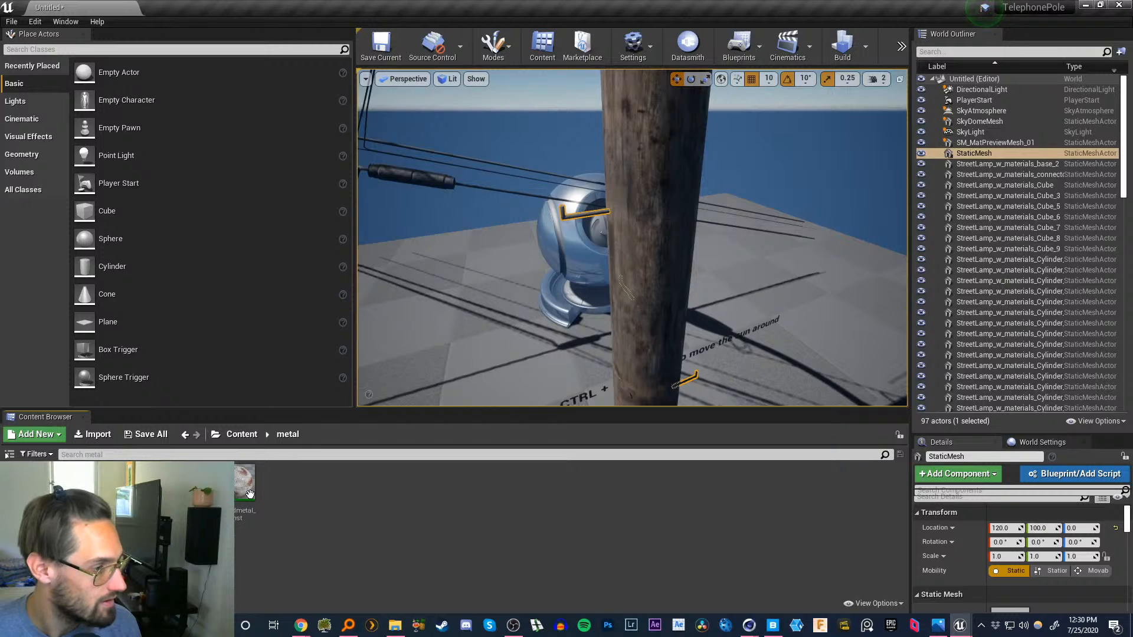
drag(250, 493, 606, 214)
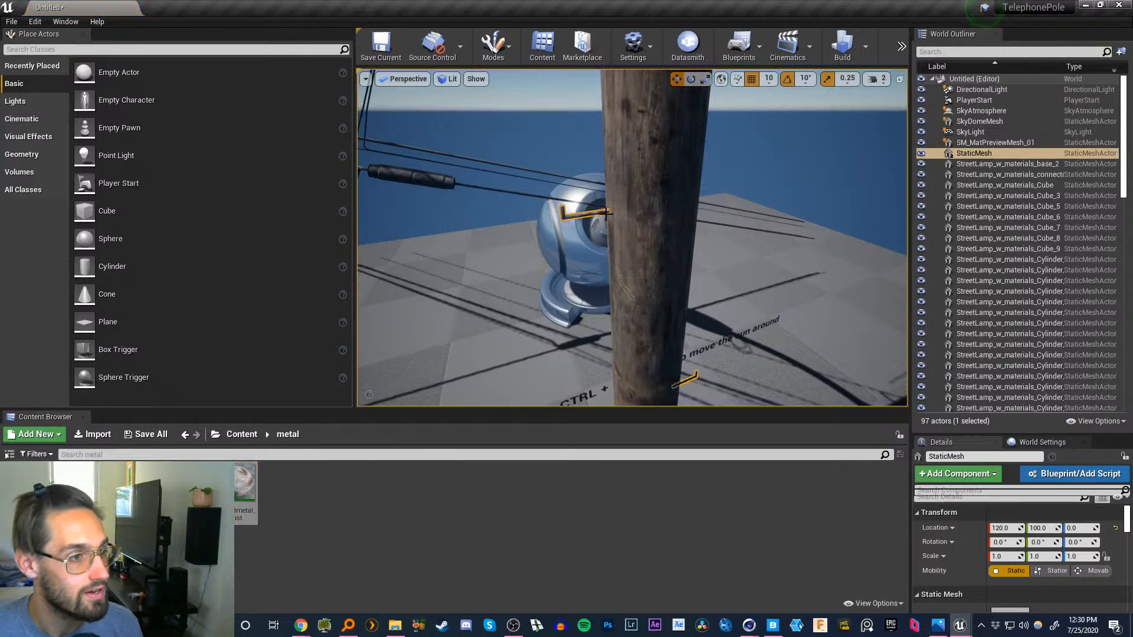
key(f)
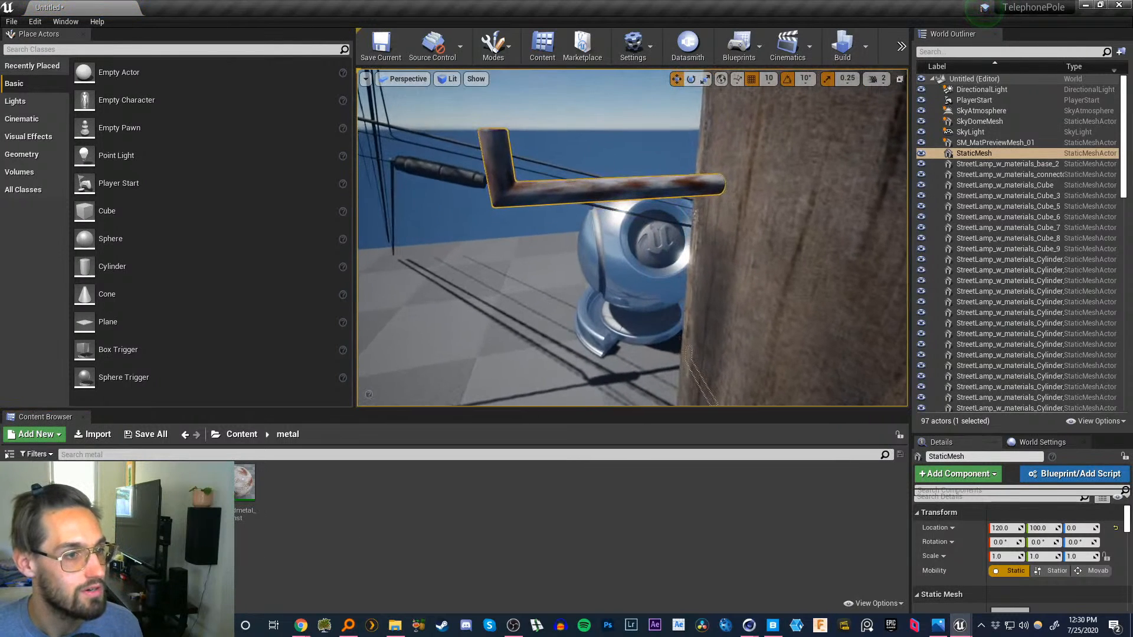
- Apply rustedmetal_Inst to the next untextured foothold on the shaded side of the pole
right_drag(631, 237, 672, 236)
key(w)
key(a)
key(w)
key(s)
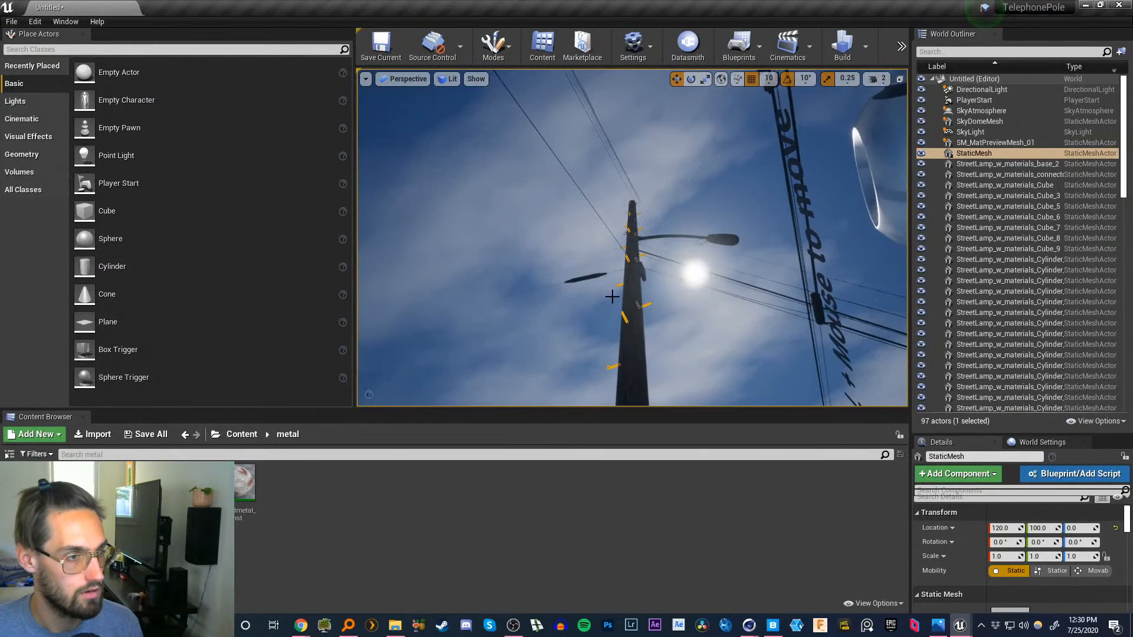
right_drag(632, 238, 656, 278)
key(w)
key(w)
key(w)
key(w)
key(w)
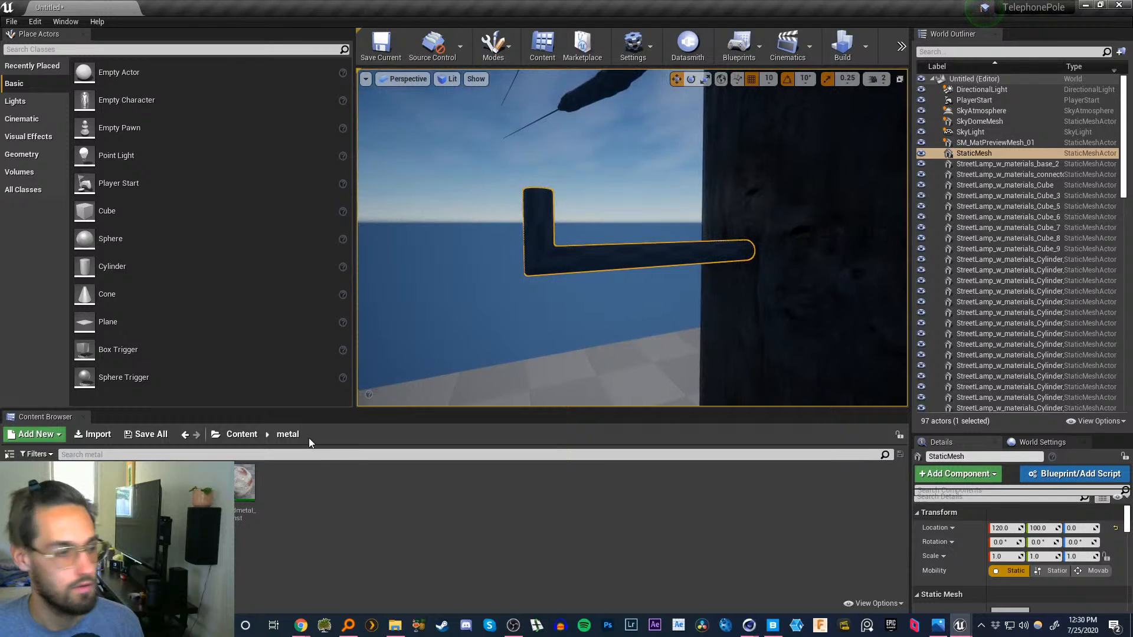
drag(238, 490, 587, 255)
- Work up the pole and apply rustedmetal_Inst to four more footholds on alternating sides
right_drag(649, 252, 732, 6)
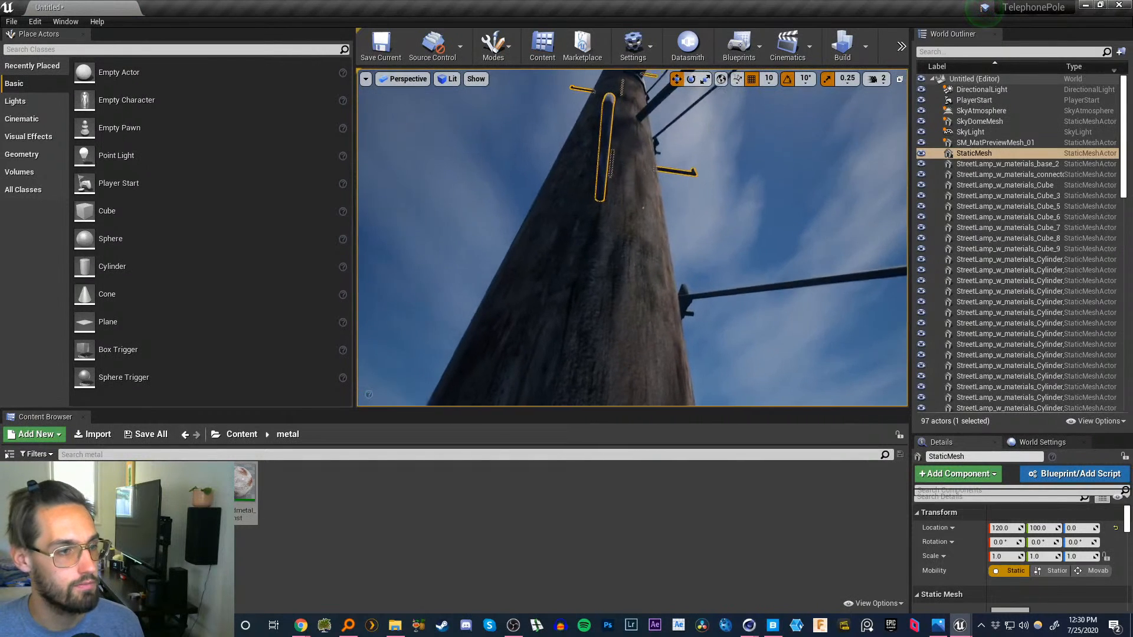
right_drag(643, 208, 709, 348)
drag(244, 484, 704, 277)
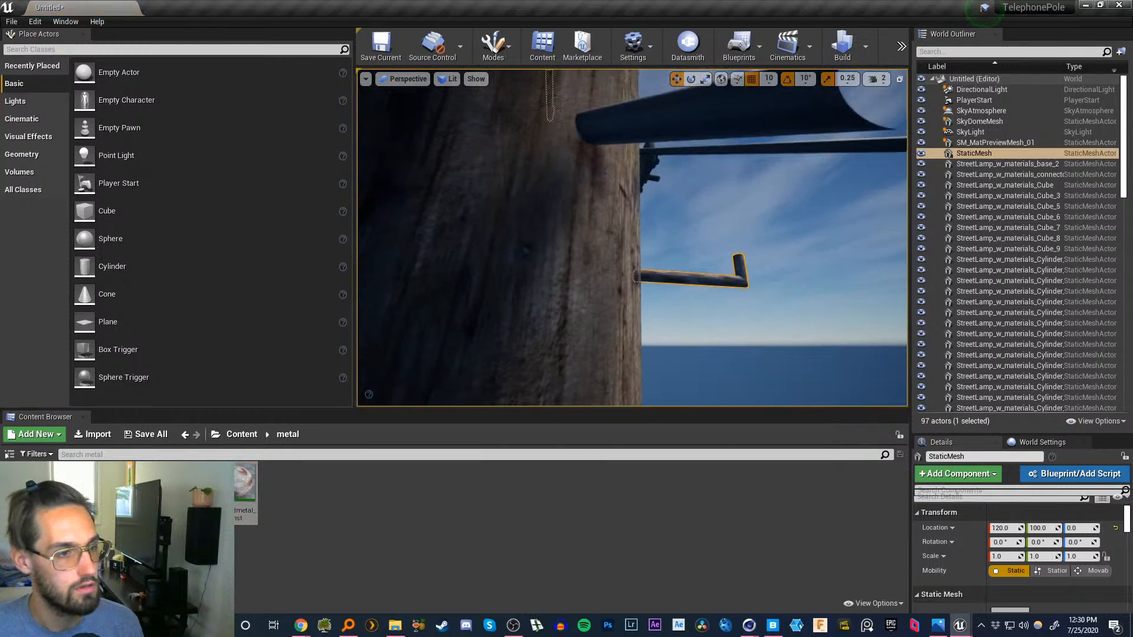
mouse_move(703, 277)
right_down()
mouse_move(694, 174)
mouse_move(700, 295)
right_up()
right_drag(524, 312, 525, 366)
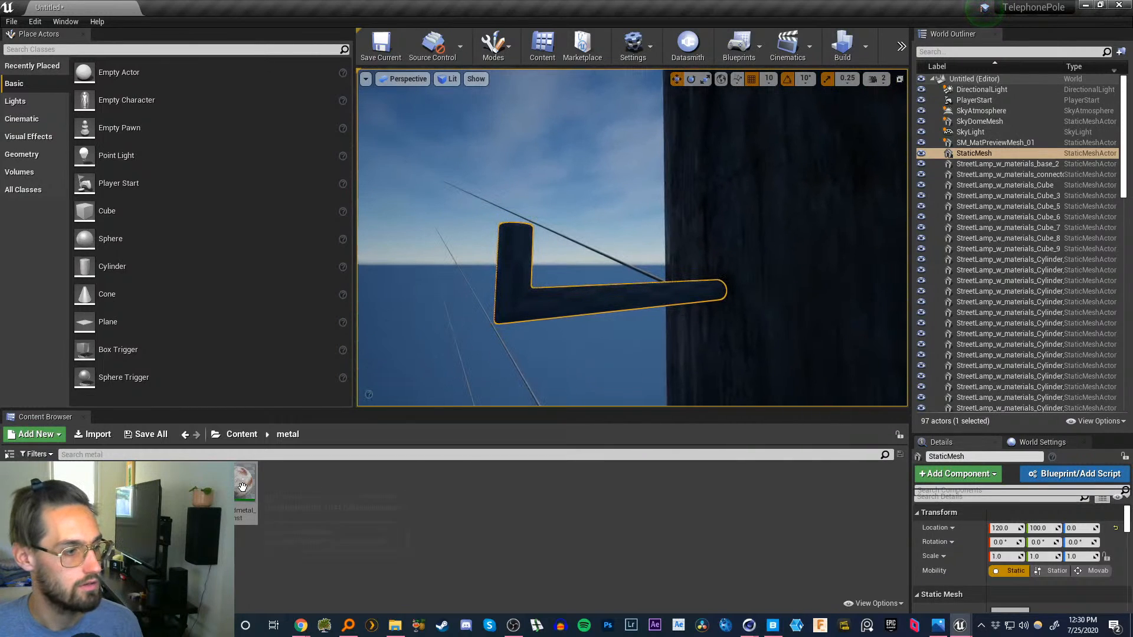
drag(242, 488, 564, 304)
mouse_move(563, 304)
right_down()
mouse_move(563, 224)
mouse_move(561, 299)
right_up()
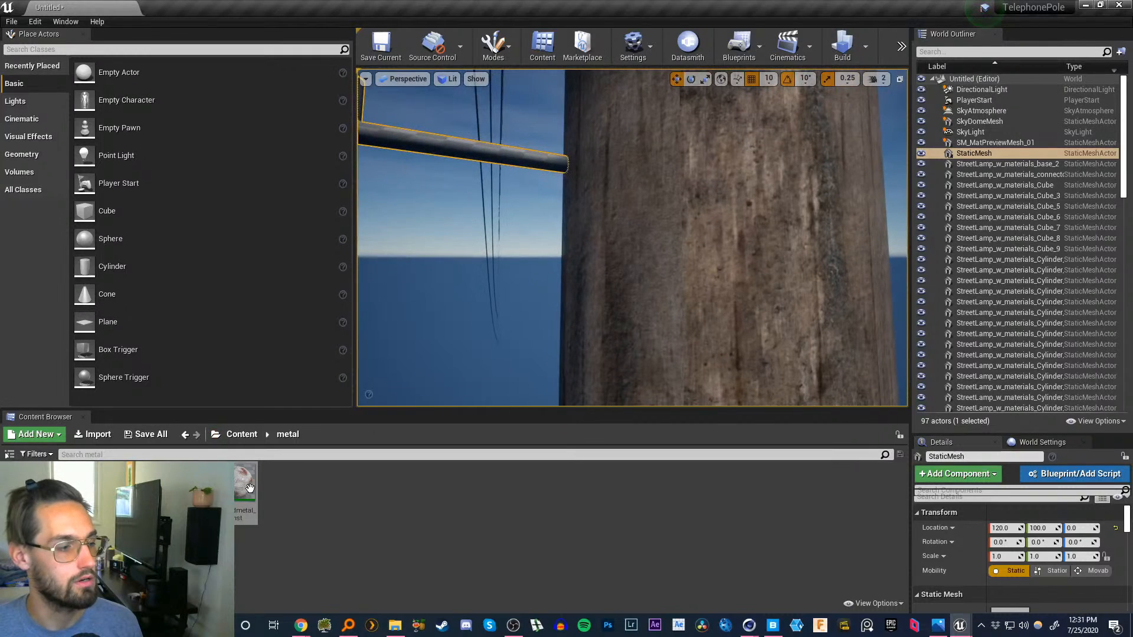
drag(520, 158, 520, 157)
mouse_move(519, 157)
right_down()
mouse_move(520, 101)
mouse_move(519, 157)
right_up()
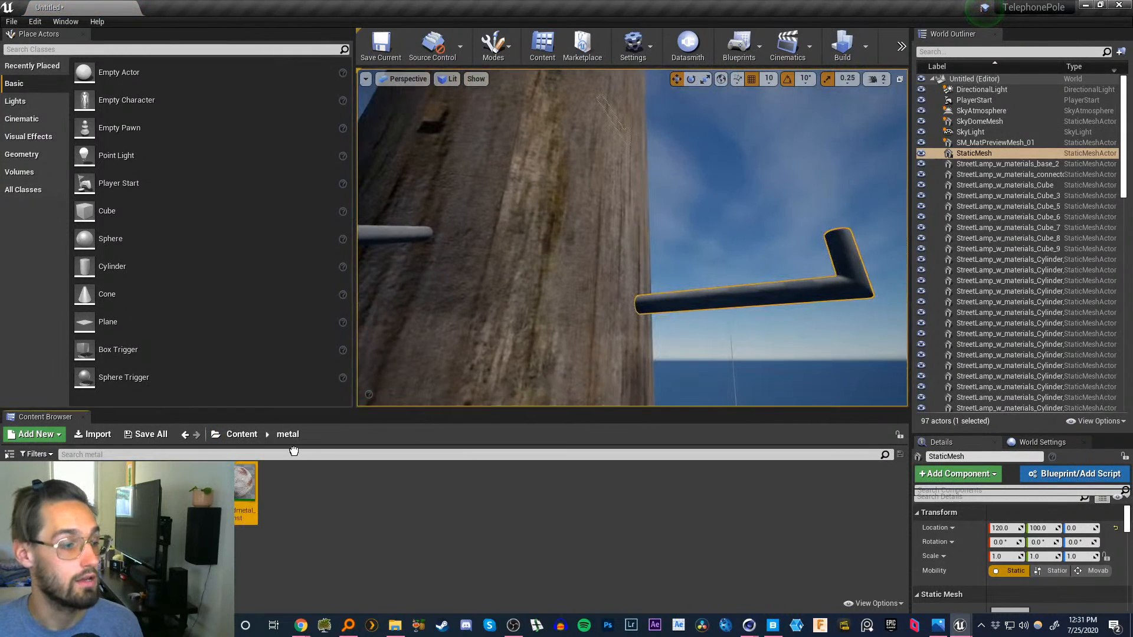
drag(697, 303, 697, 302)
- Apply rustedmetal_Inst to the five remaining untextured footholds on the upper part of the pole
right_drag(697, 303, 697, 278)
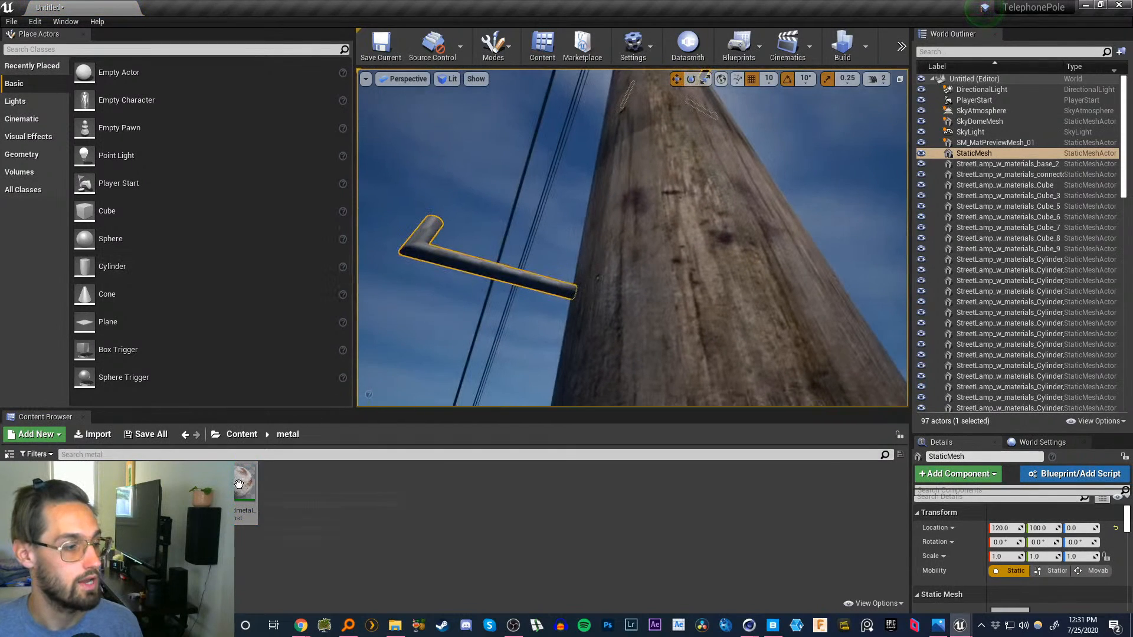
drag(245, 490, 482, 274)
right_drag(554, 273, 608, 247)
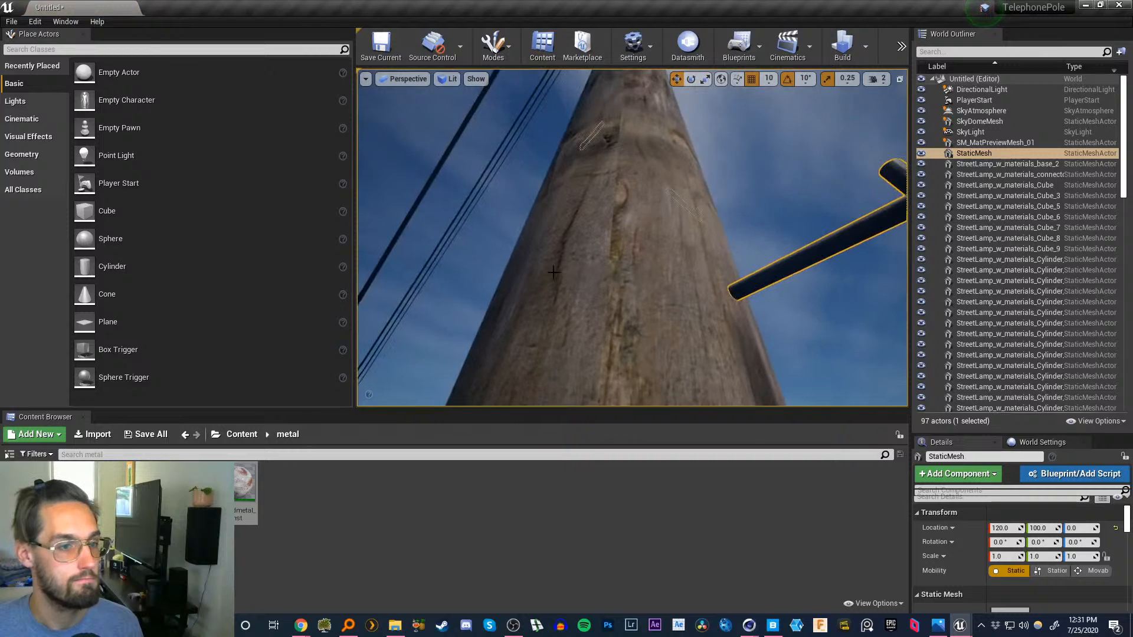
drag(243, 481, 812, 248)
right_drag(764, 243, 738, 278)
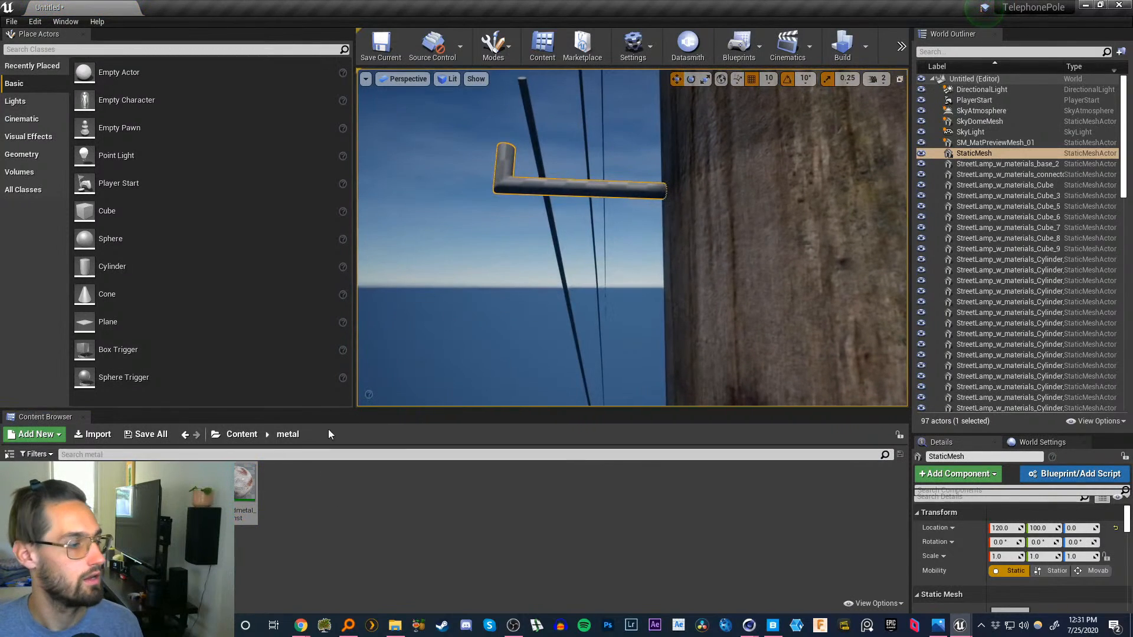
drag(245, 481, 590, 186)
right_drag(590, 186, 584, 210)
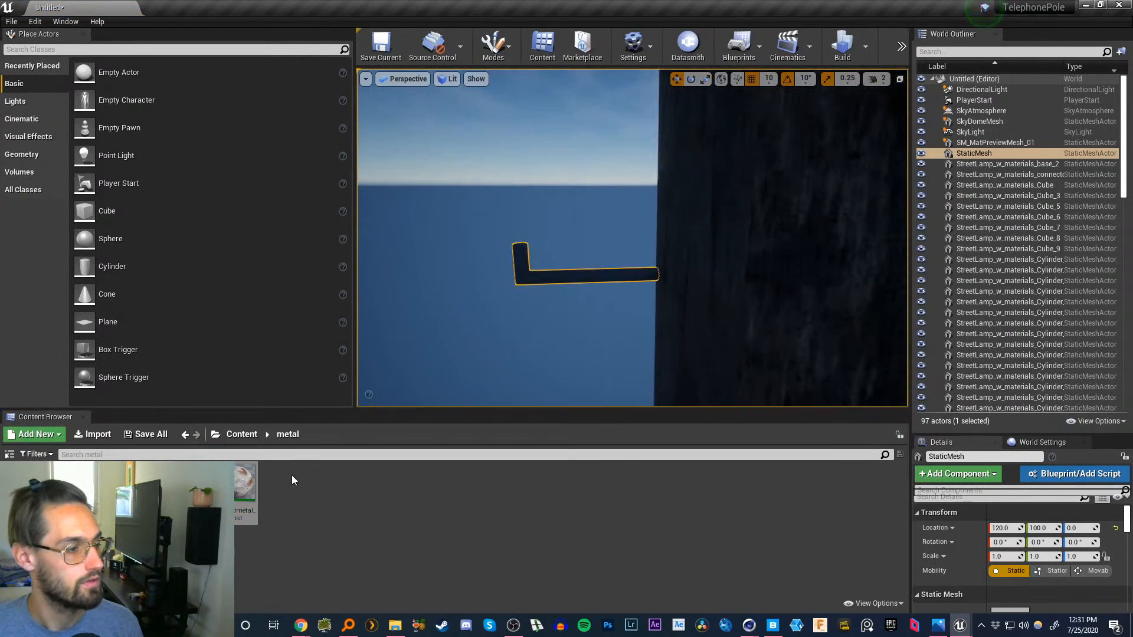
drag(246, 487, 602, 274)
right_drag(602, 275, 614, 248)
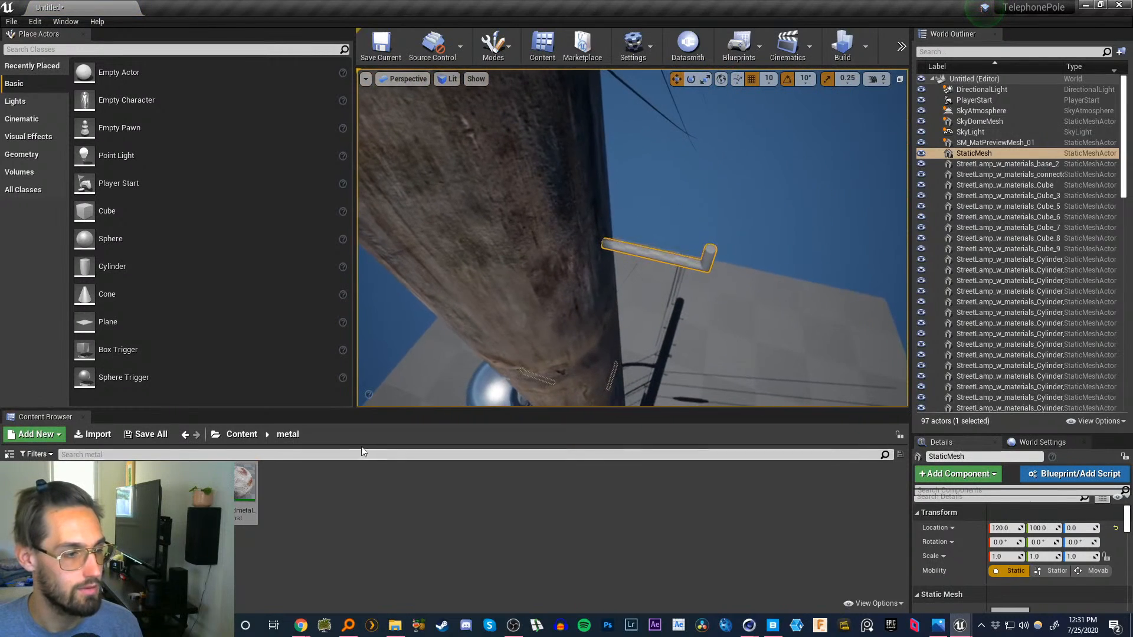
drag(246, 487, 666, 263)
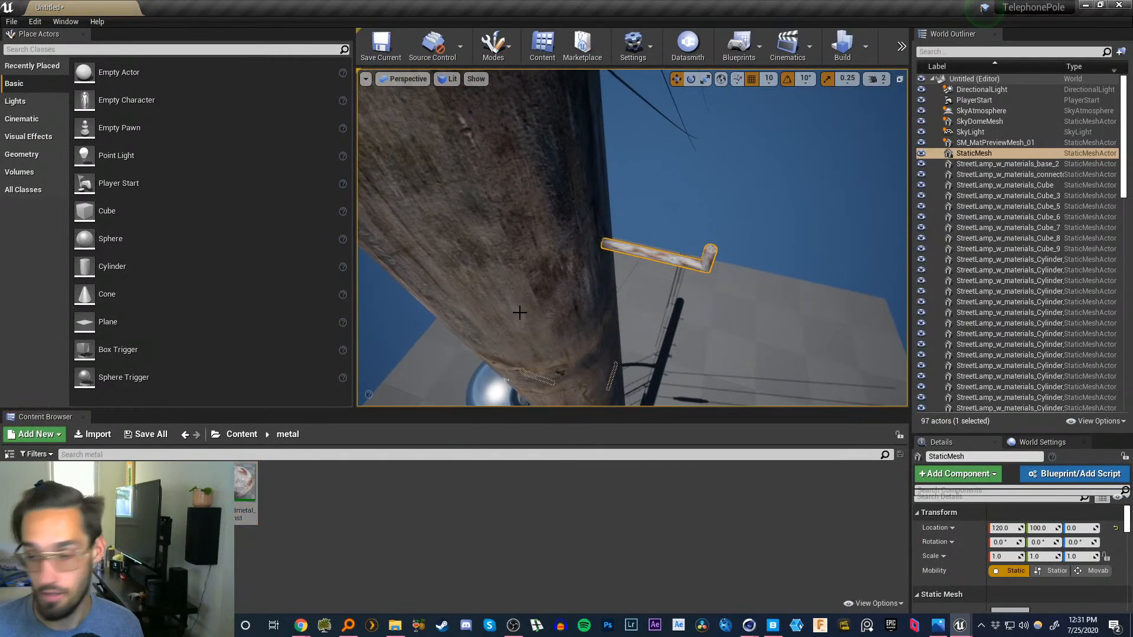
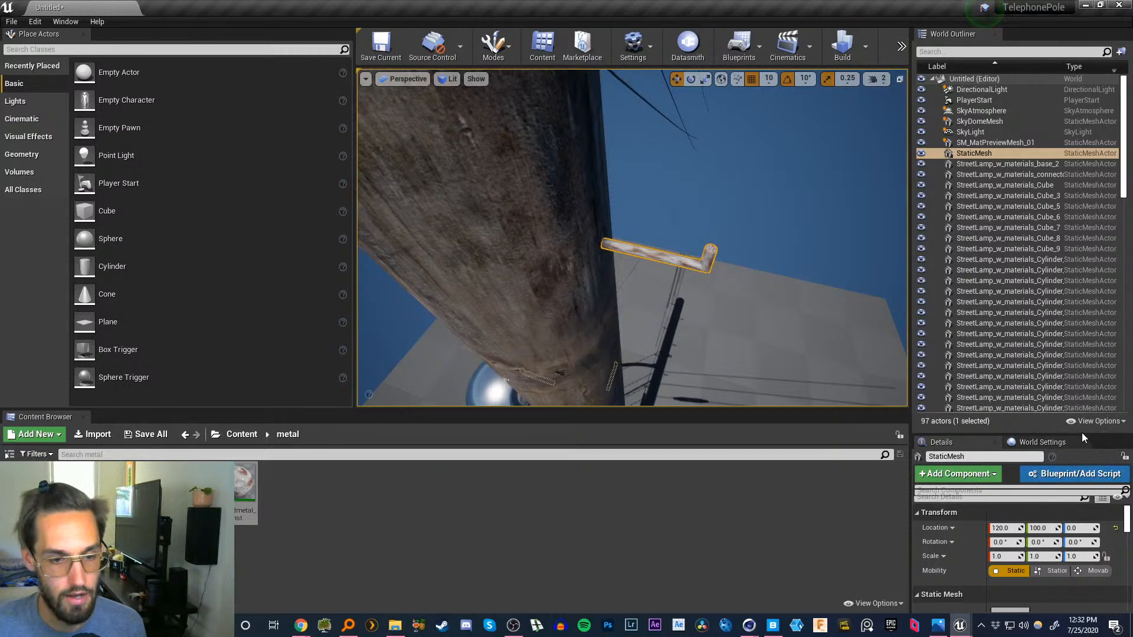
- Assign rustedmetal_Inst to the foothold mesh's remaining empty material elements, including Elements 1 and 8
drag(1084, 434, 1066, 145)
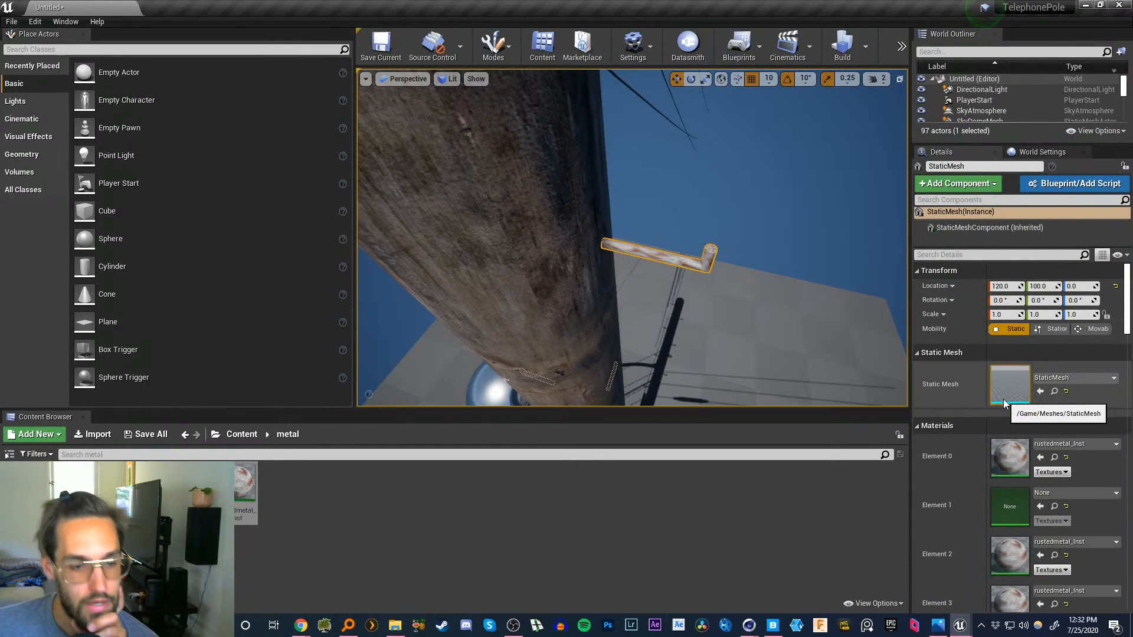
drag(1127, 309, 1130, 380)
drag(245, 489, 1010, 502)
drag(246, 483, 1010, 454)
scroll(1009, 454, up, 5)
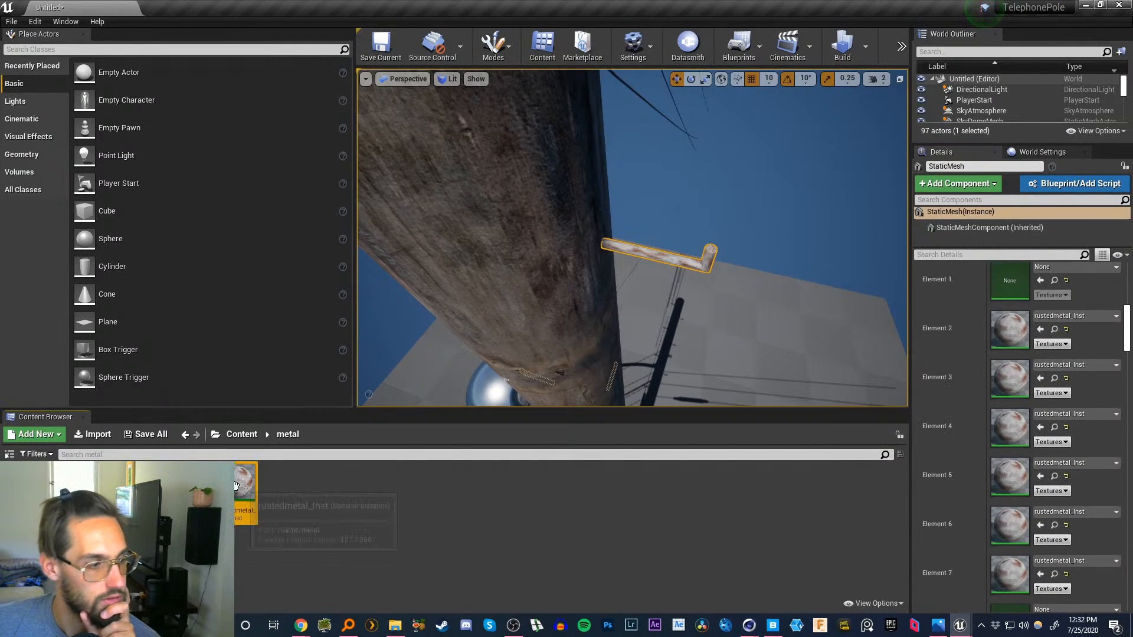
drag(246, 489, 1014, 282)
scroll(1125, 336, down, 4)
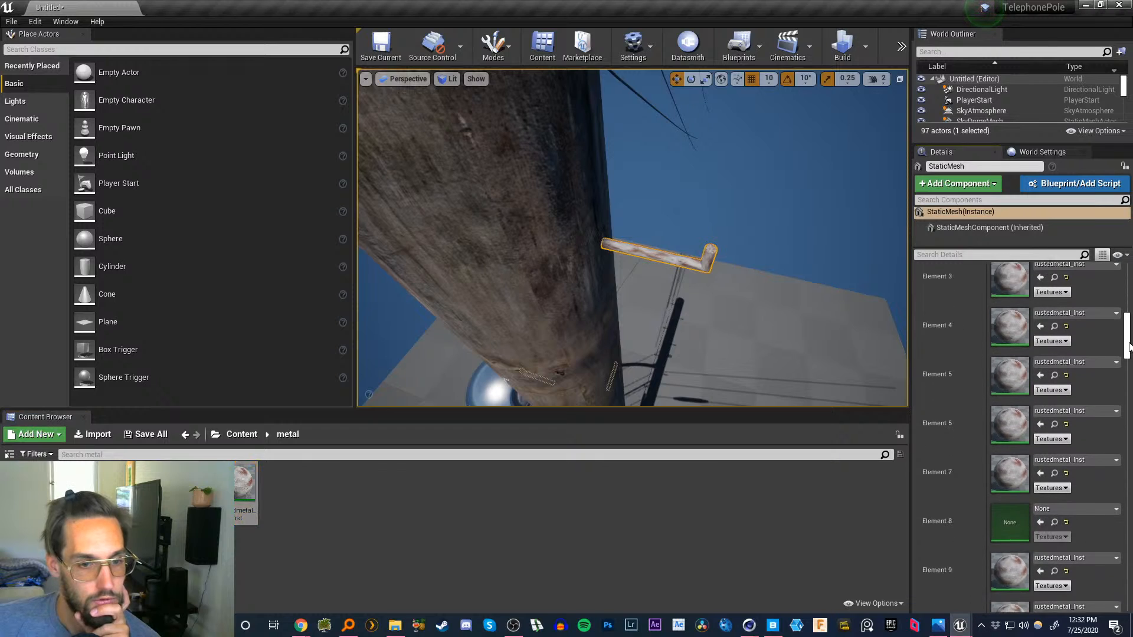
drag(246, 488, 1004, 488)
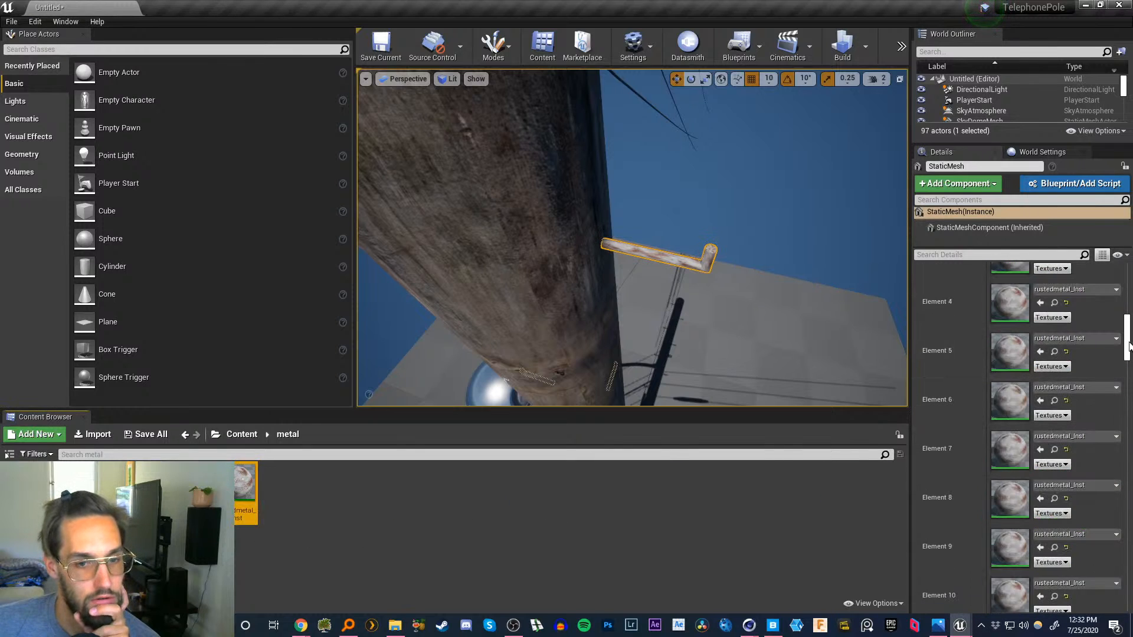
mouse_move(1129, 343)
mouse_down()
mouse_move(1130, 381)
mouse_move(1130, 289)
mouse_move(1130, 334)
mouse_up()
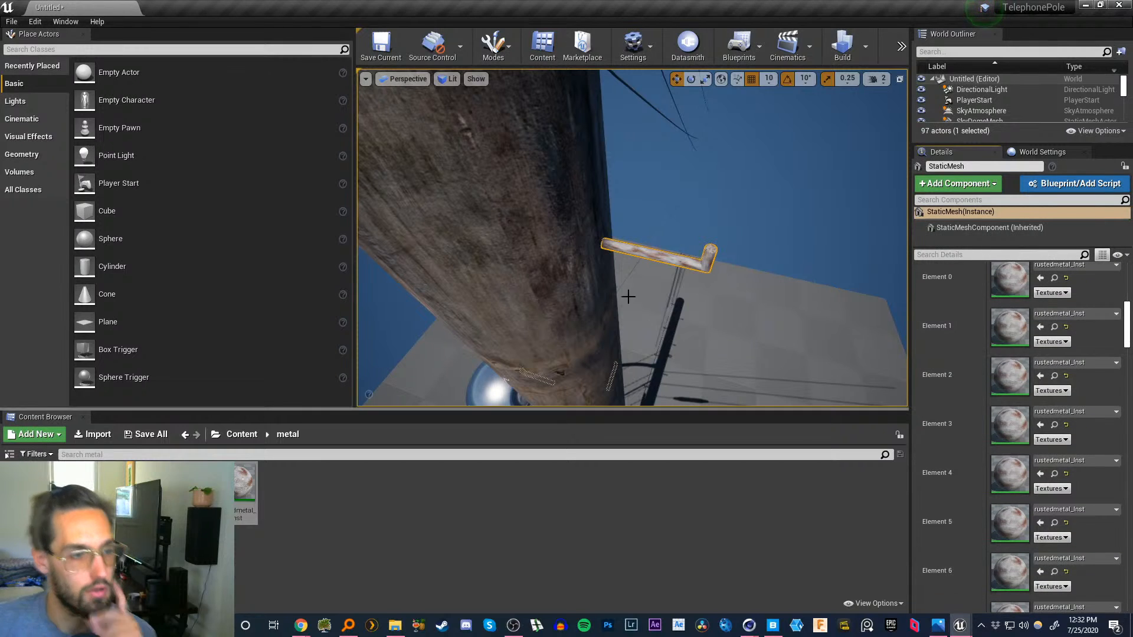
- Try rustedmetal_Inst on the box mounted beside the pole, inspect it from several sides, and undo it
click(722, 240)
right_drag(723, 241, 717, 313)
key(s)
key(w)
right_drag(395, 271, 394, 330)
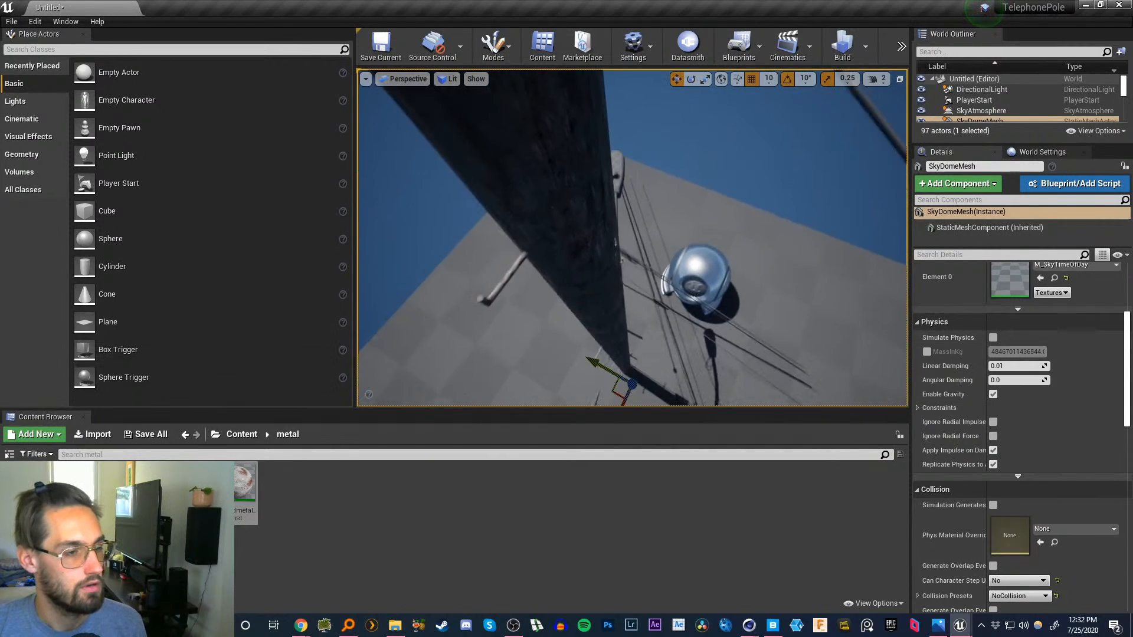
alt+drag(395, 330, 667, 242)
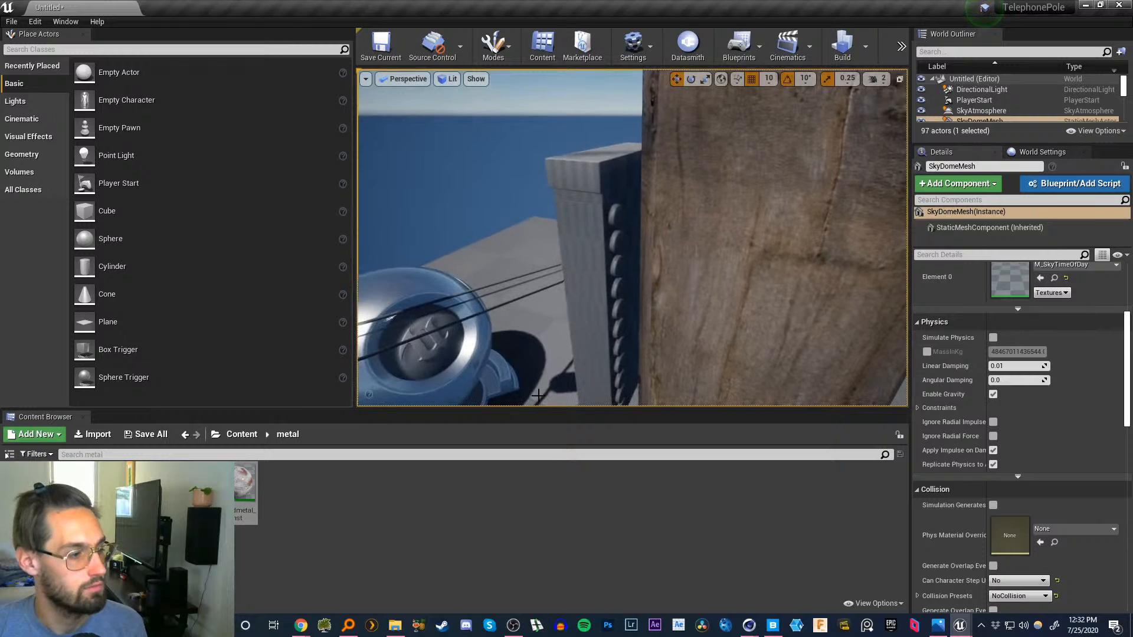
drag(240, 481, 625, 142)
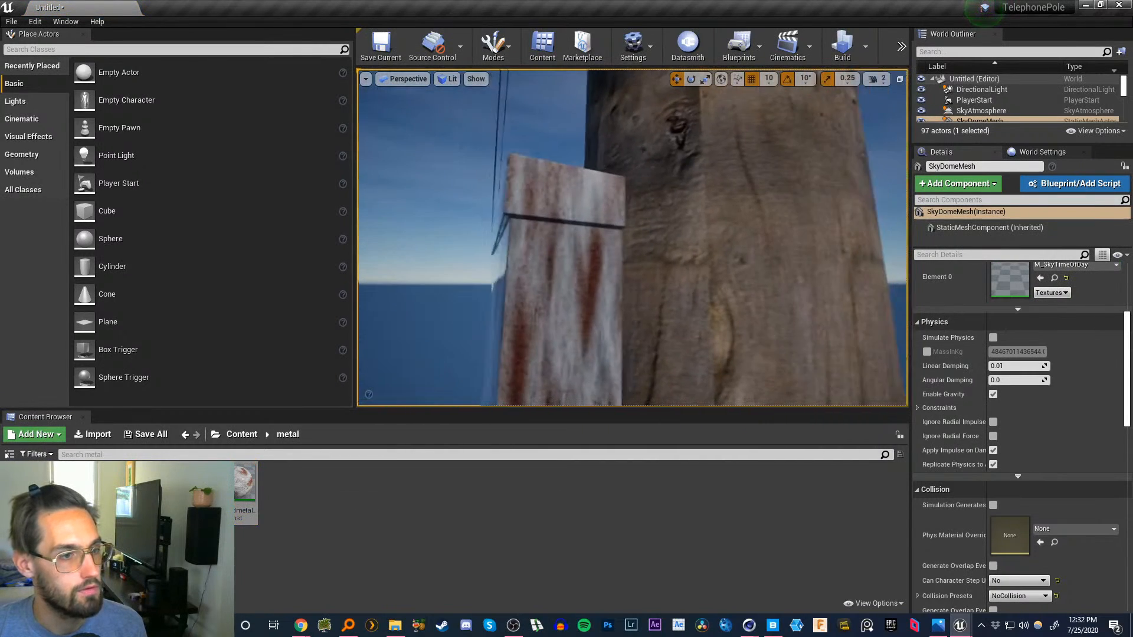
right_drag(625, 177, 643, 295)
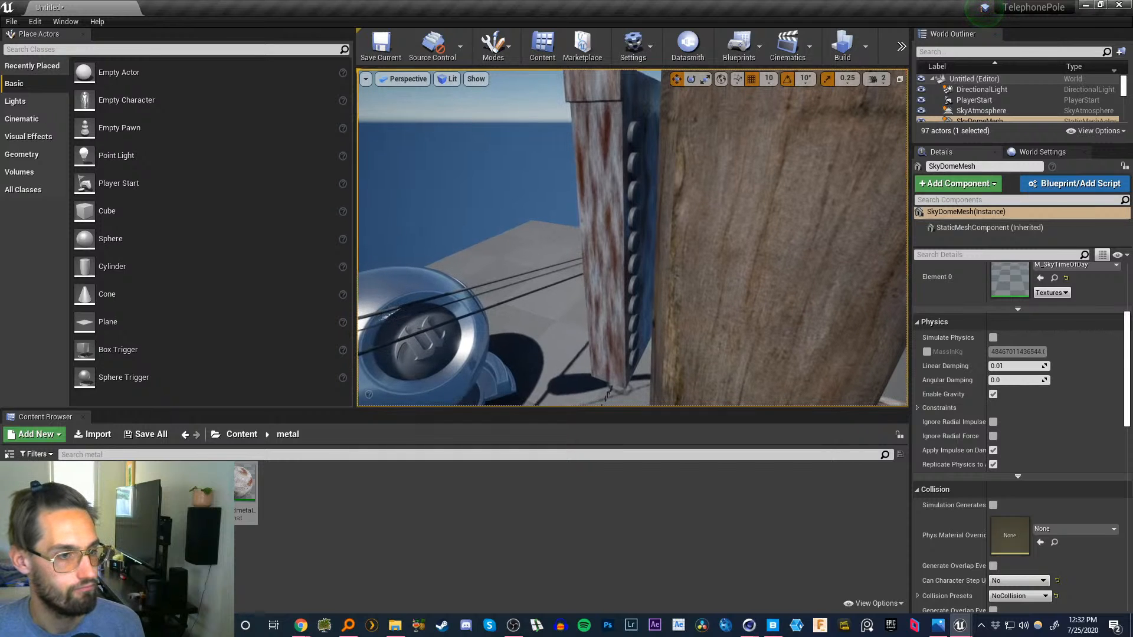
right_drag(646, 295, 811, 212)
key(ctrl+z)
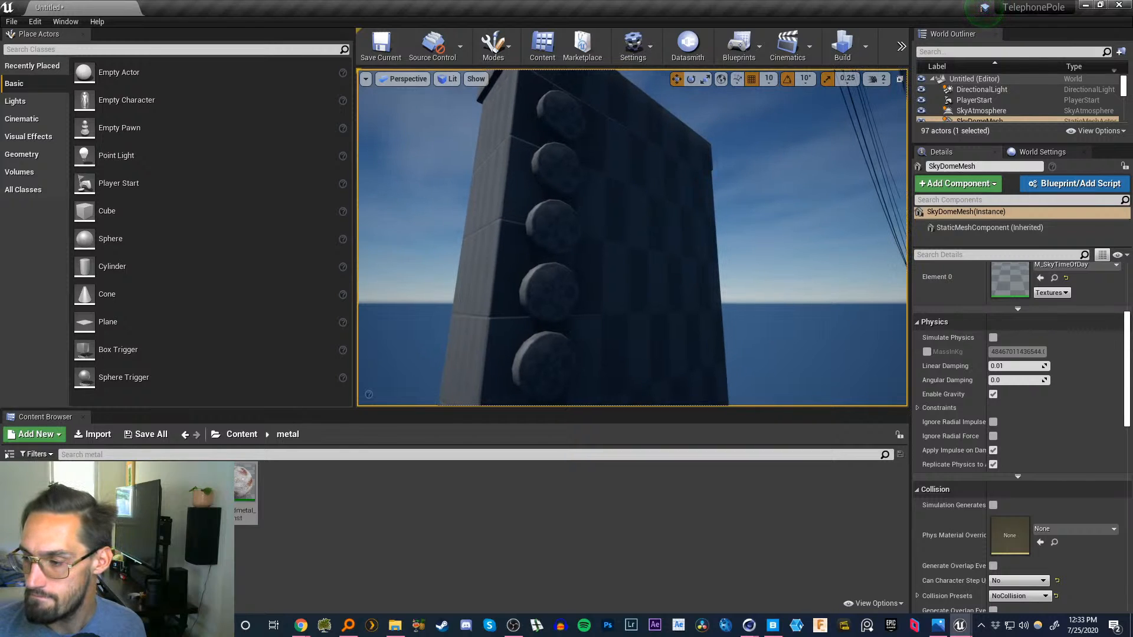
- Return to the Content folder and look over the iron texture files in the assets folder in File Explorer
right_drag(811, 213, 409, 399)
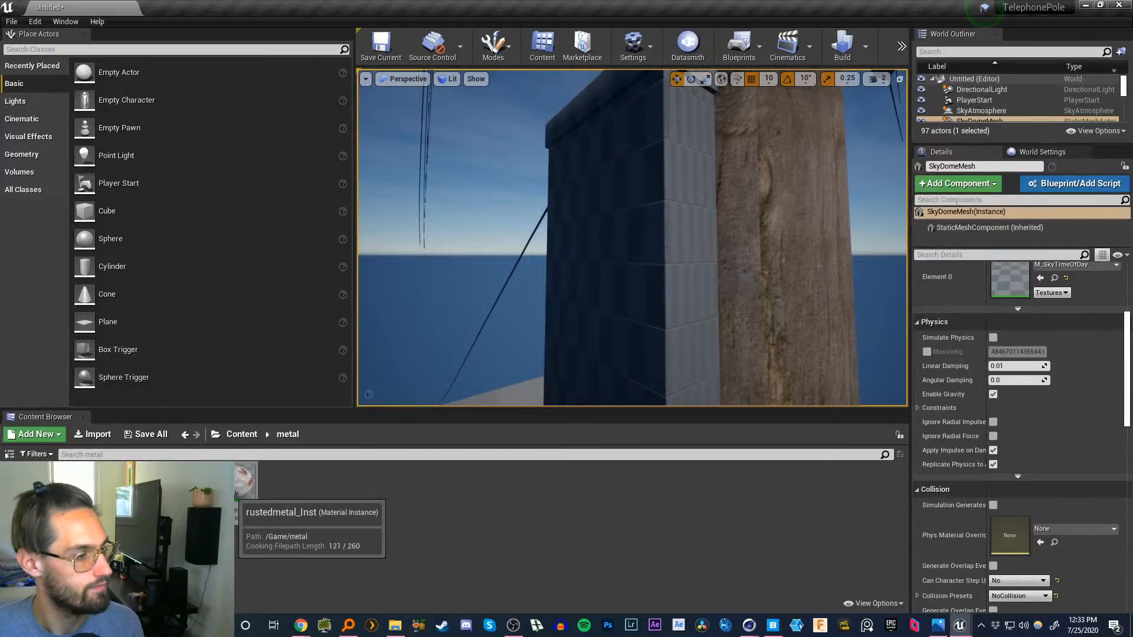
click(242, 435)
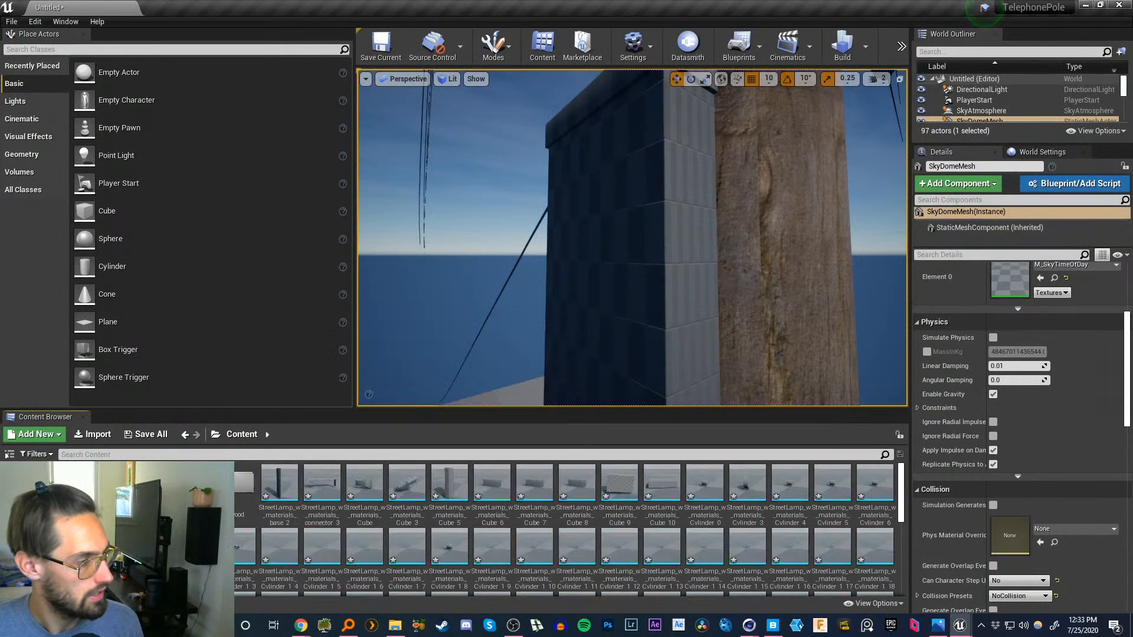
click(398, 624)
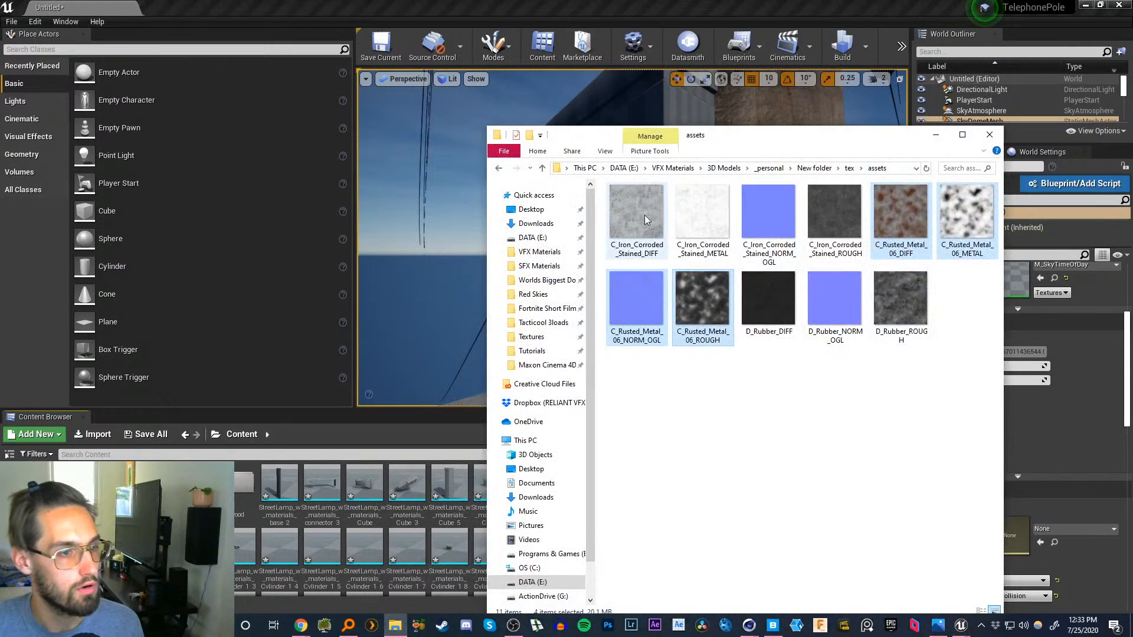
drag(882, 142, 873, 184)
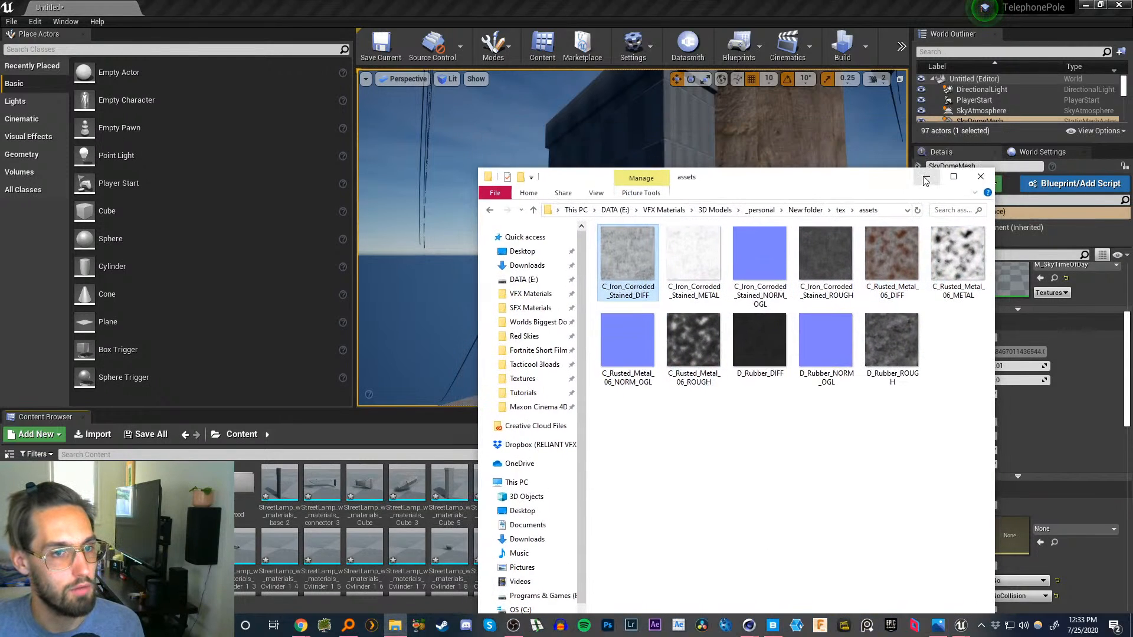
click(927, 177)
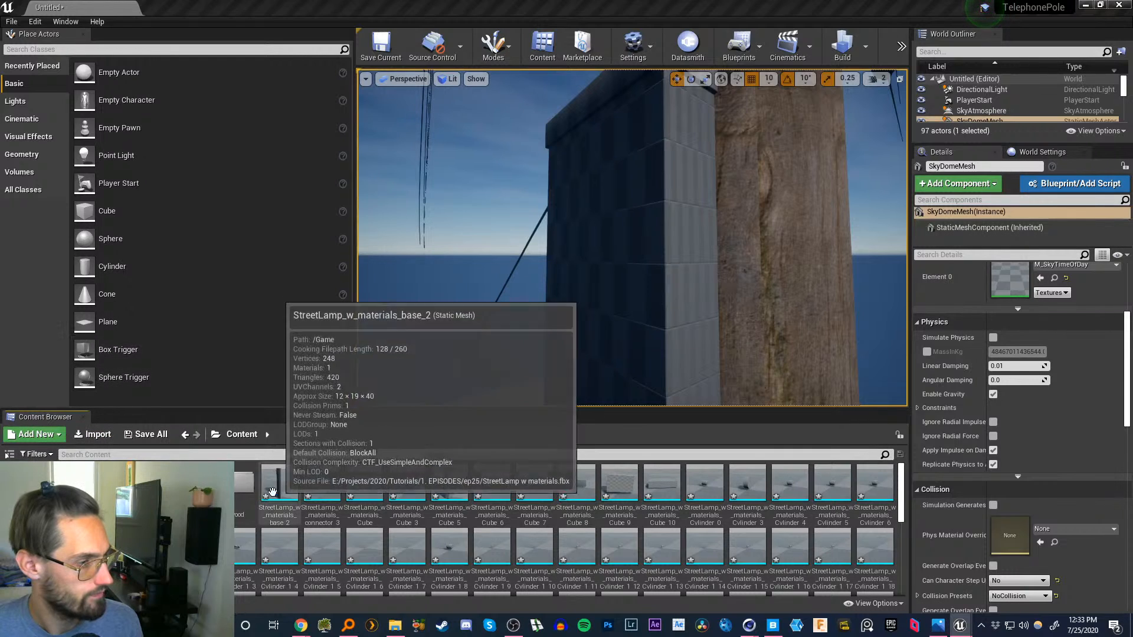
right_click(260, 517)
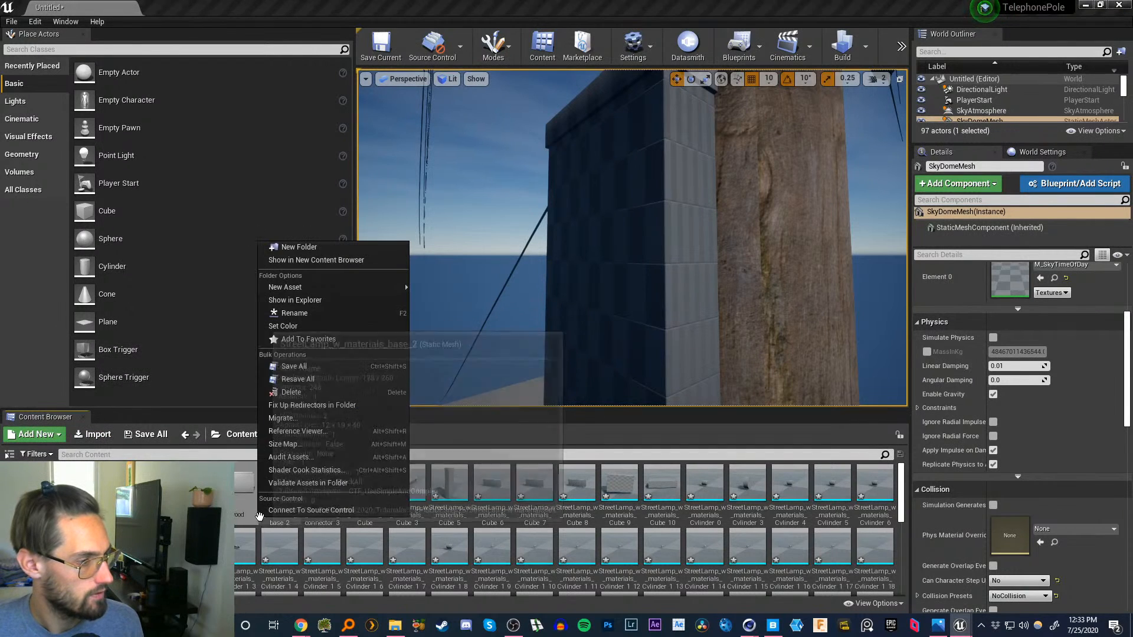
click(300, 250)
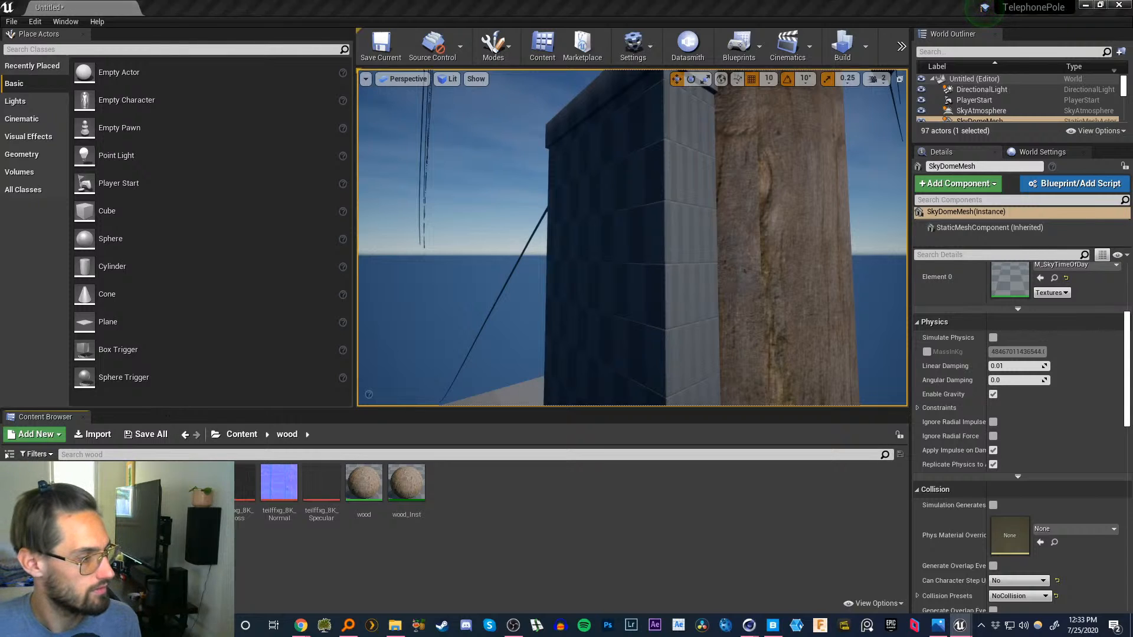
click(243, 434)
- Create a Materials folder in the Content folder and move the existing material folders, including wood, into it
scroll(590, 519, down, 2)
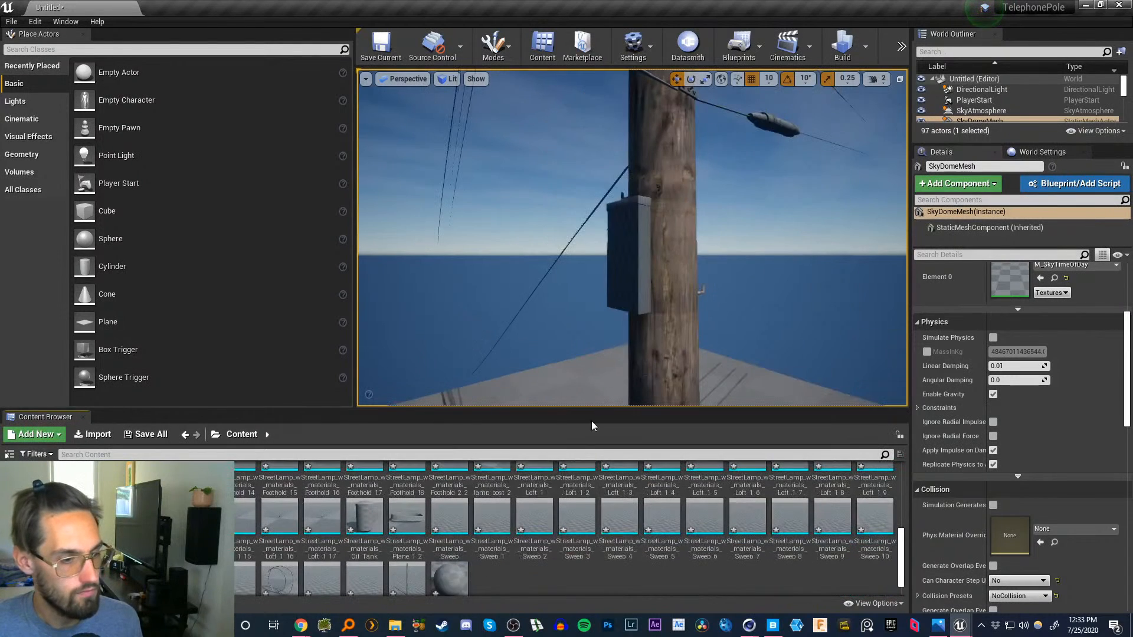
right_click(534, 586)
click(575, 196)
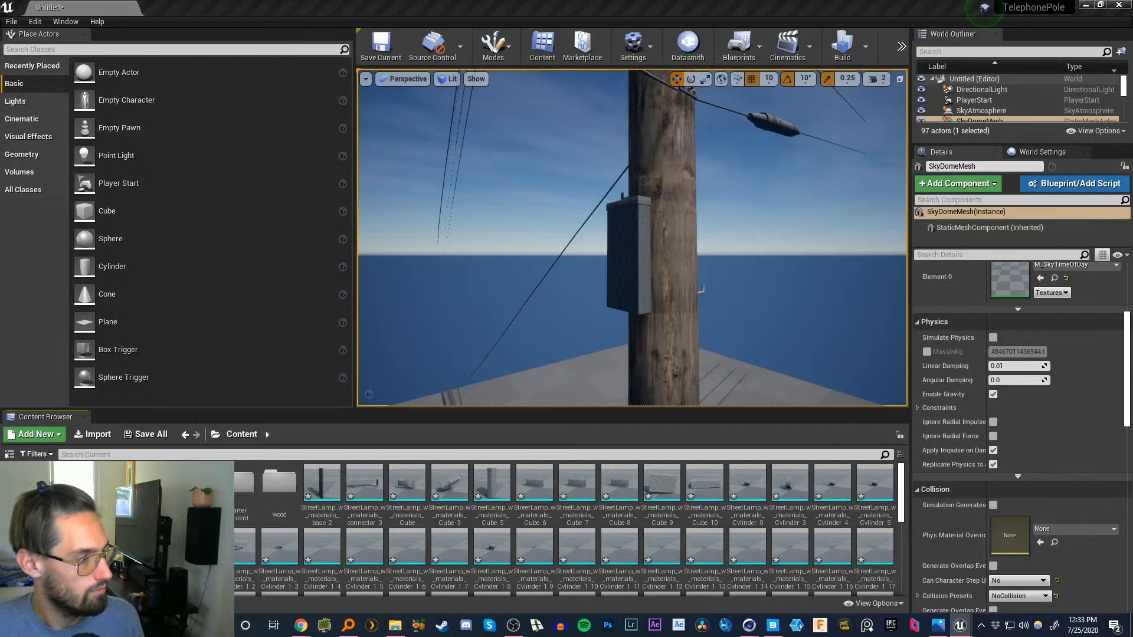
click(279, 484)
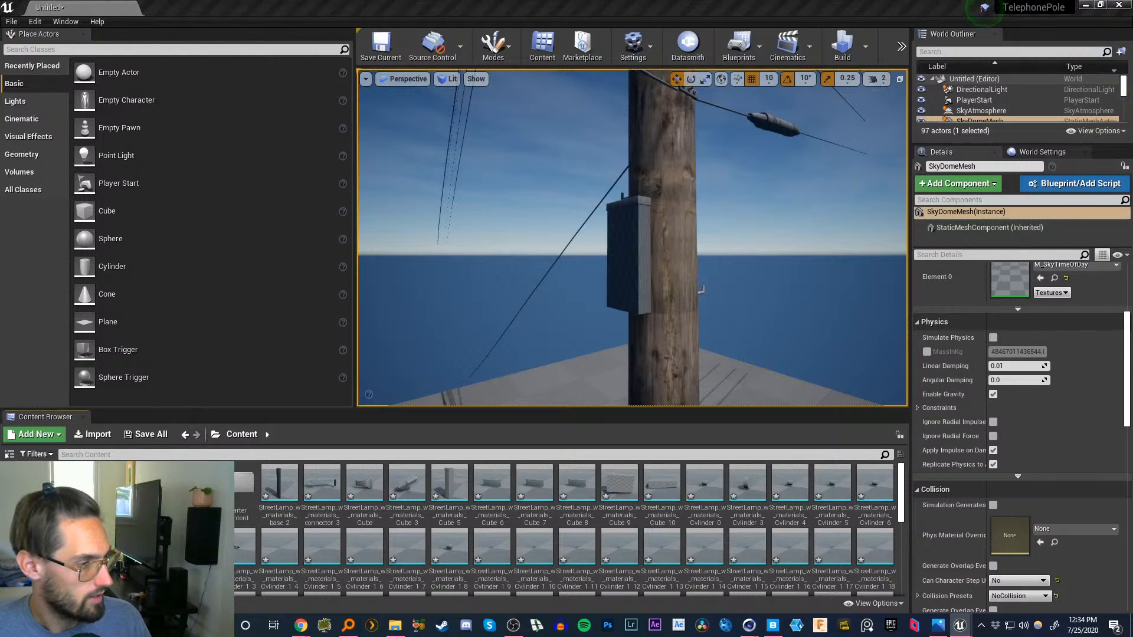
key(ctrl+shift+s)
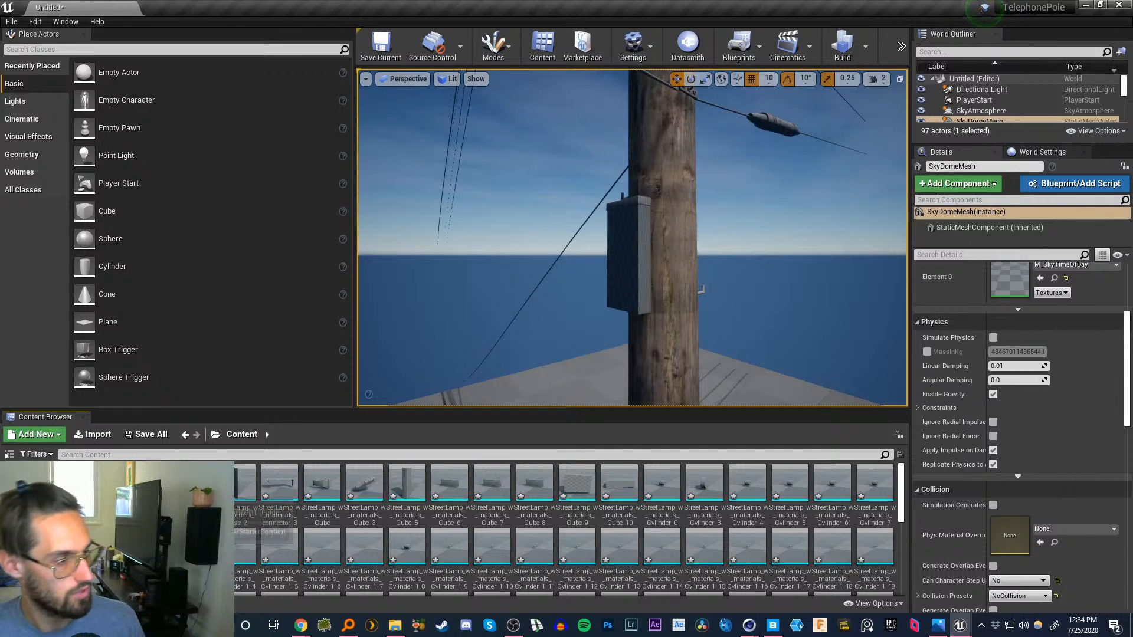
- Move in close to the box mounted beside the pole and inspect its front and side
mouse_move(646, 255)
right_down()
mouse_move(590, 255)
mouse_move(614, 252)
mouse_move(614, 289)
mouse_move(623, 283)
right_up()
key(w)
key(d)
key(a)
key(w)
key(s)
key(s)
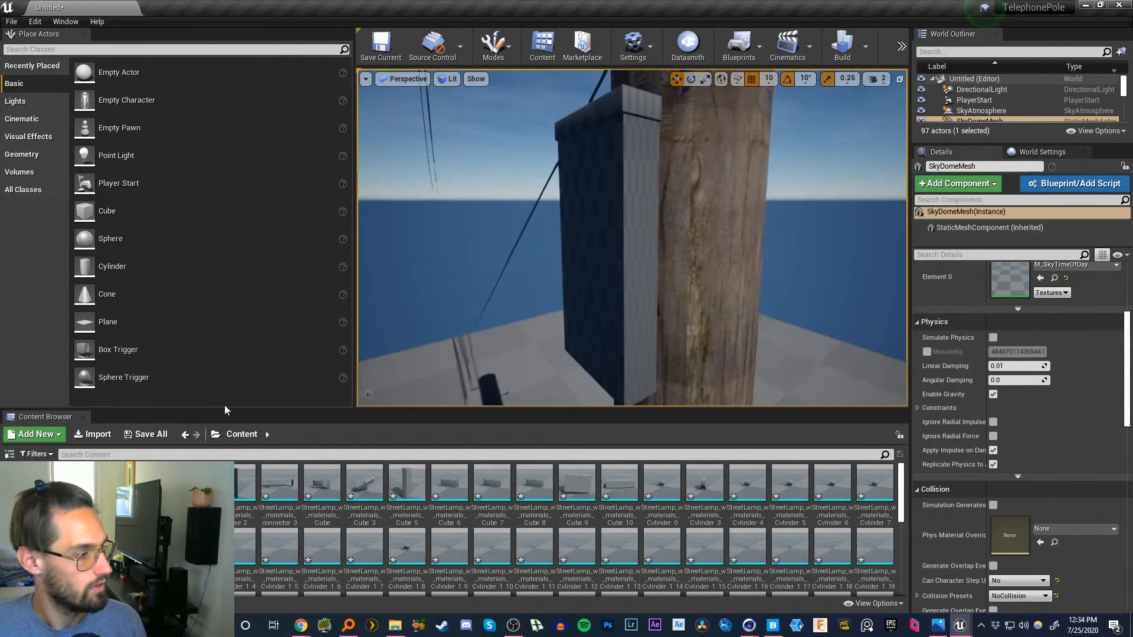
- Create two subfolders named rubber and iron inside the Materials folder
right_click(186, 500)
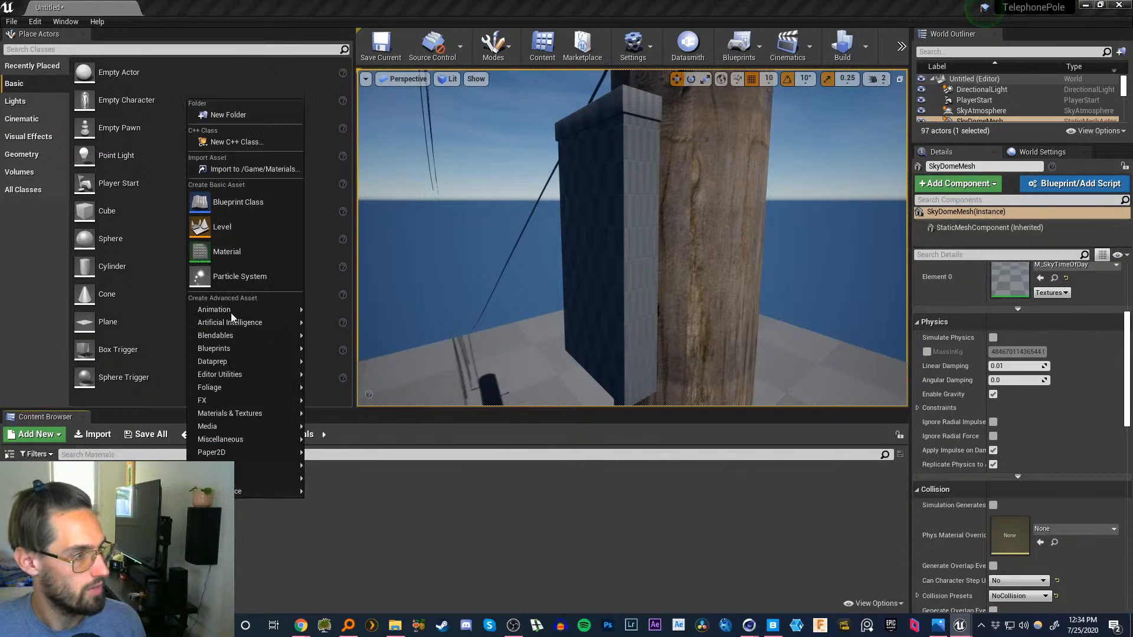
click(236, 120)
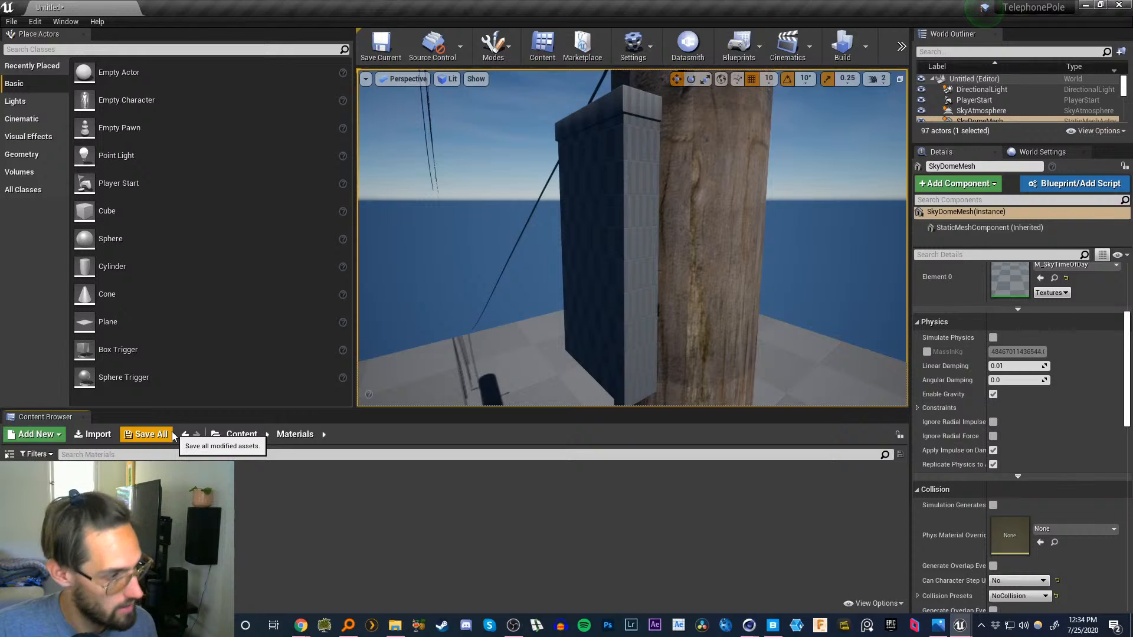
right_click(210, 496)
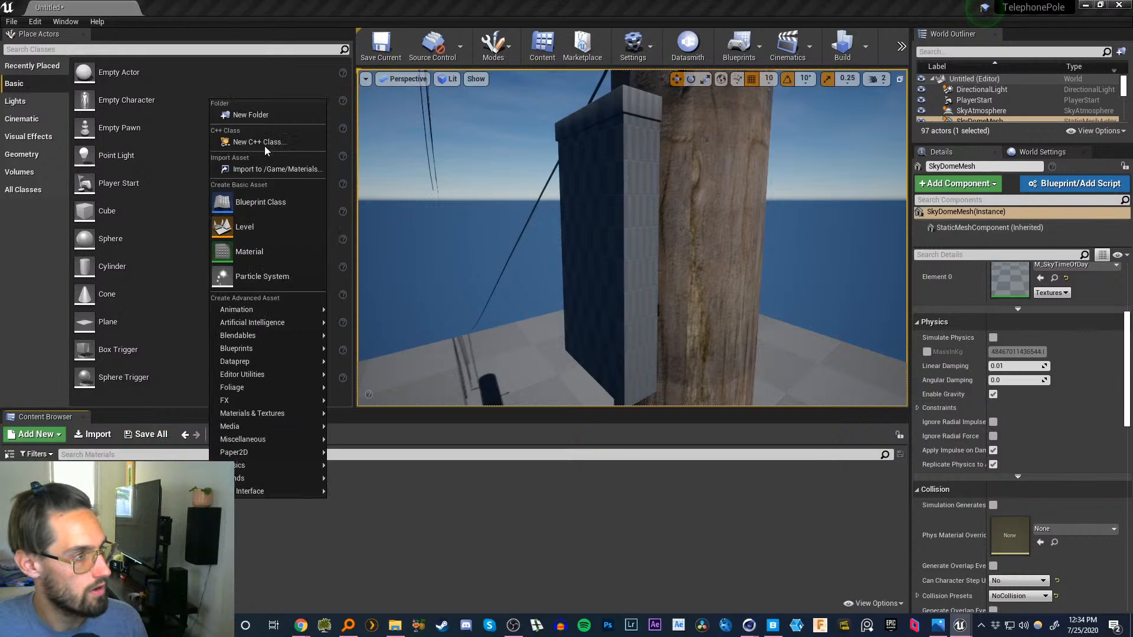
click(257, 117)
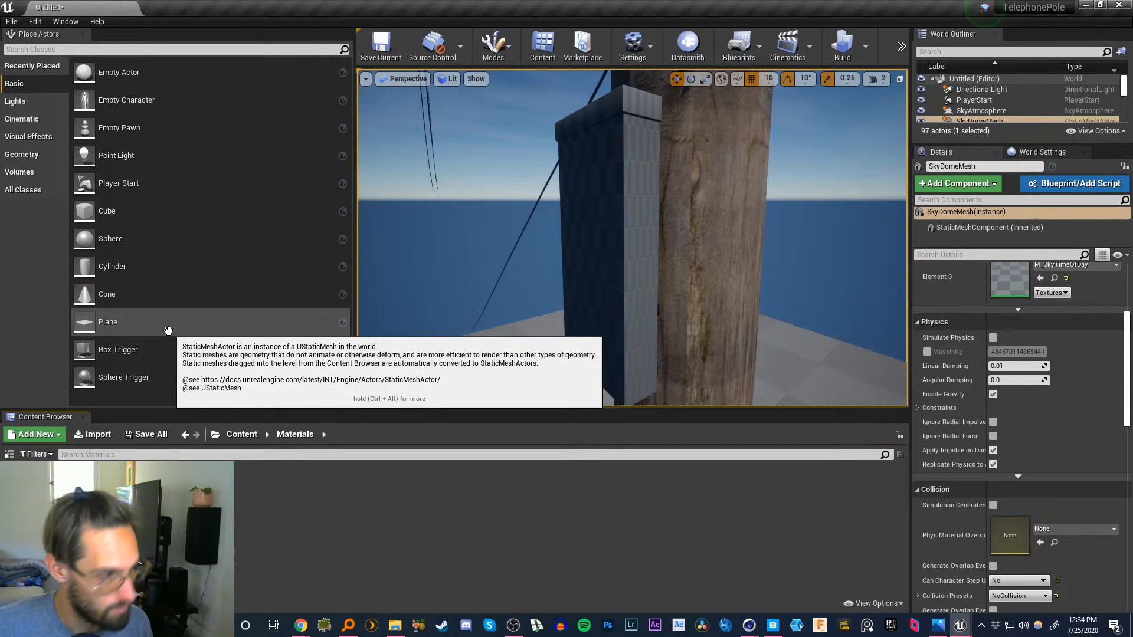
- Import the four C_Iron_Corroded_Stained textures (DIFF, METAL, NORM_OGL, ROUGH) from File Explorer into the Materials/iron folder
double_click(41, 499)
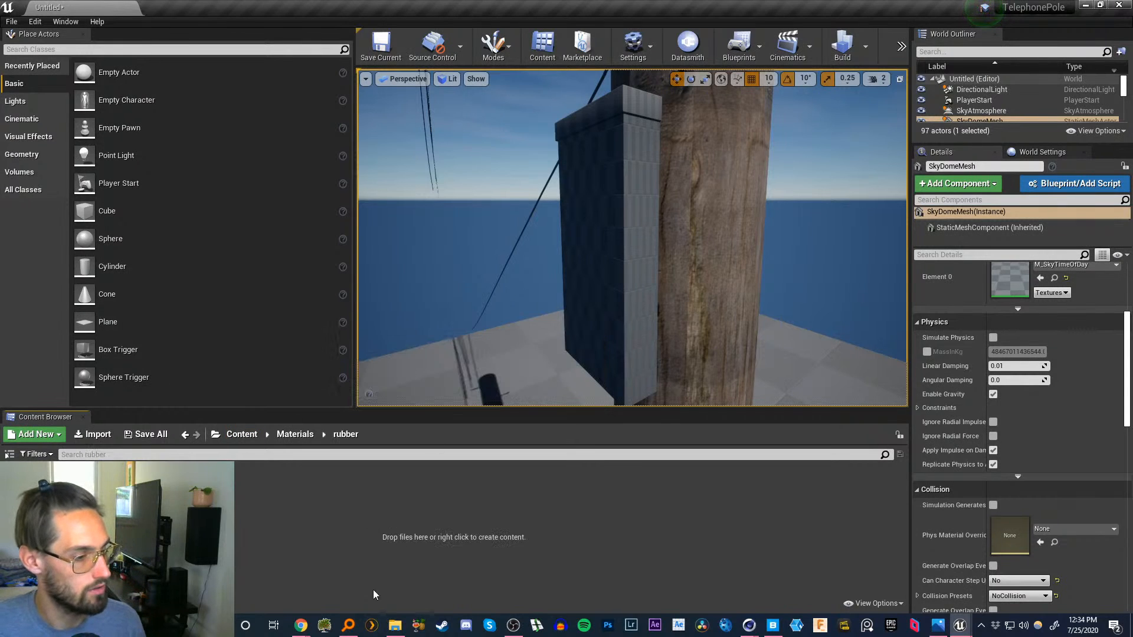
click(295, 435)
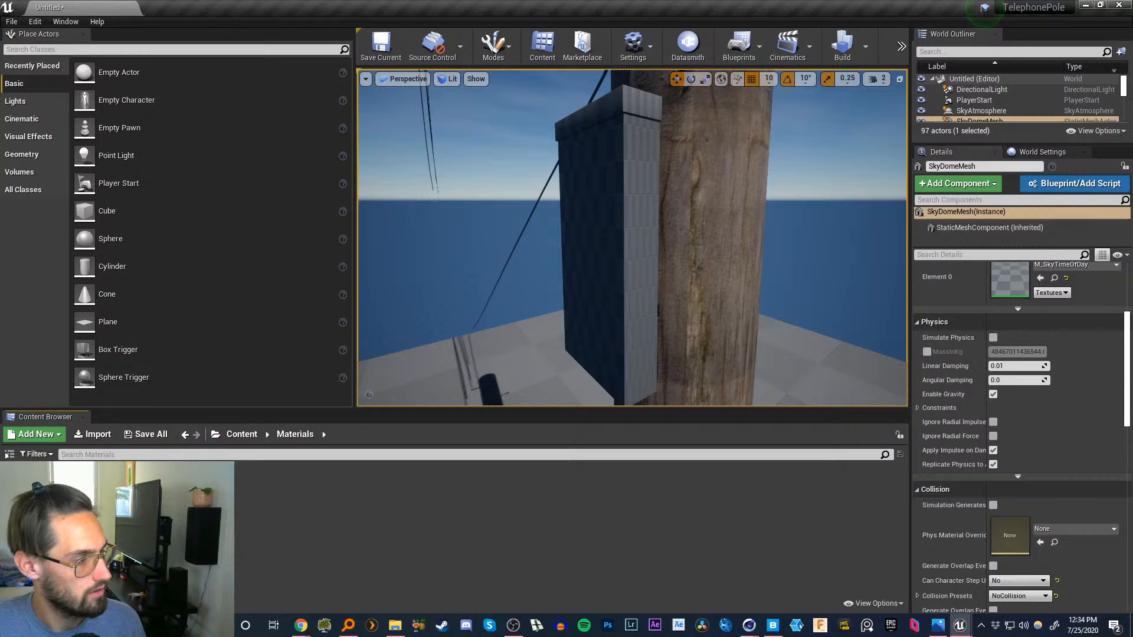
double_click(35, 499)
click(395, 625)
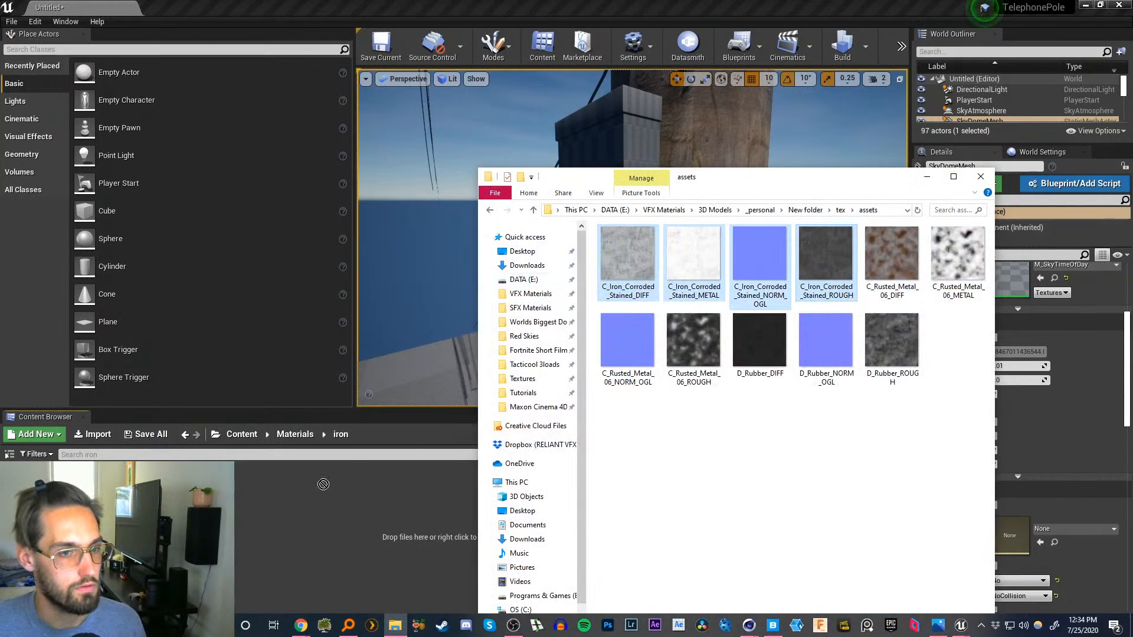
drag(323, 484, 306, 509)
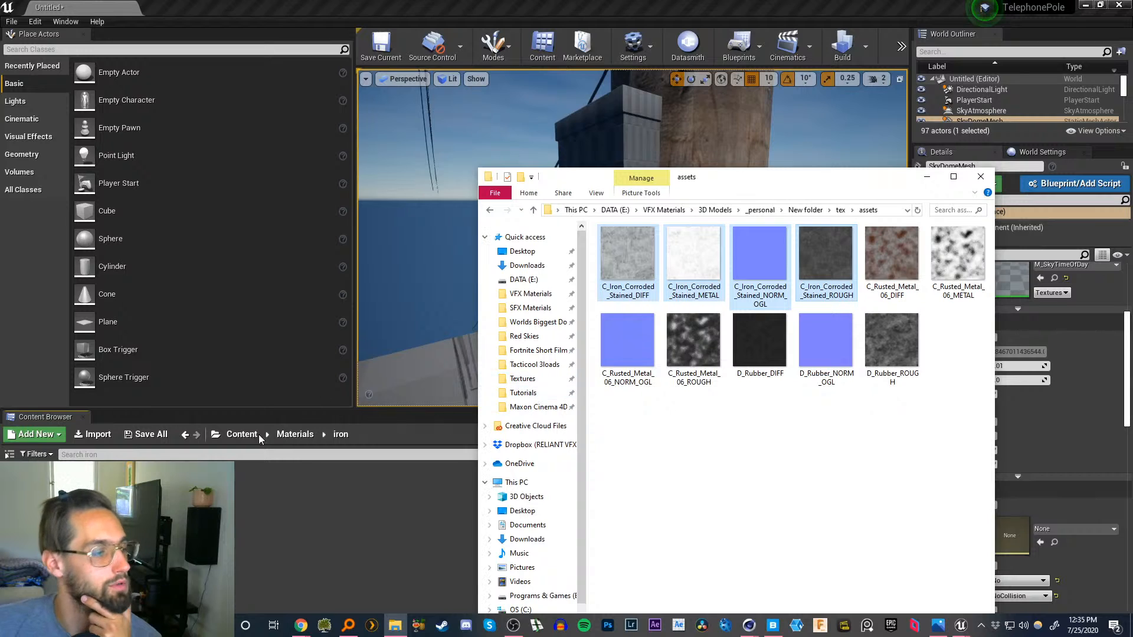
- Import D_Rubber_DIFF, D_Rubber_NORM_OGL and D_Rubber_ROUGH from the assets folder in File Explorer into the Materials/rubber folder
click(179, 437)
click(183, 437)
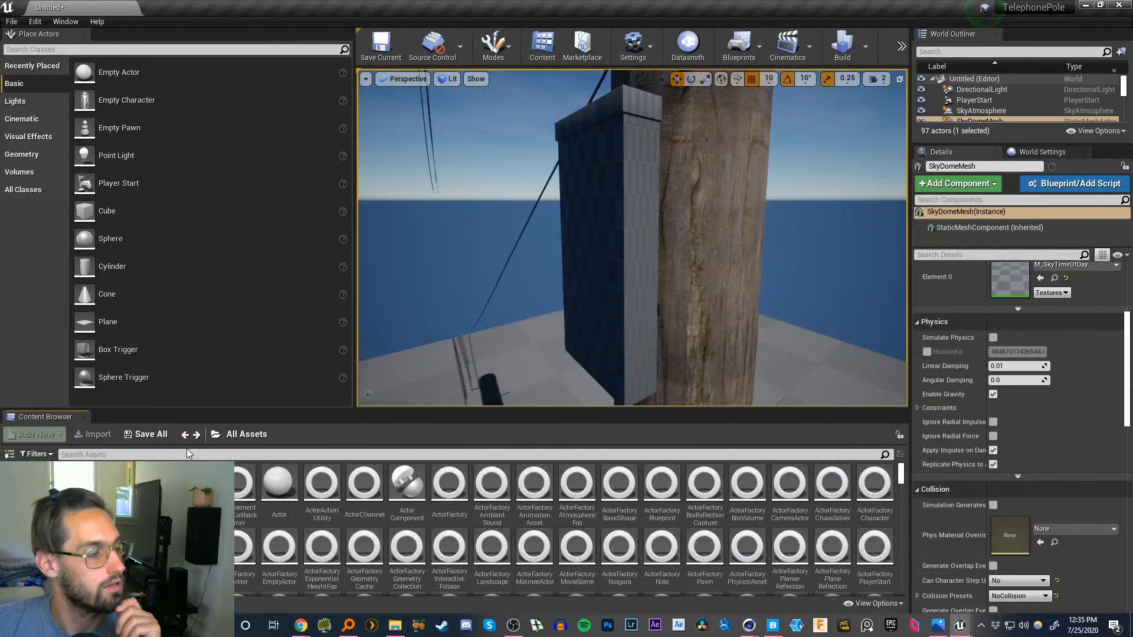
click(216, 436)
click(239, 155)
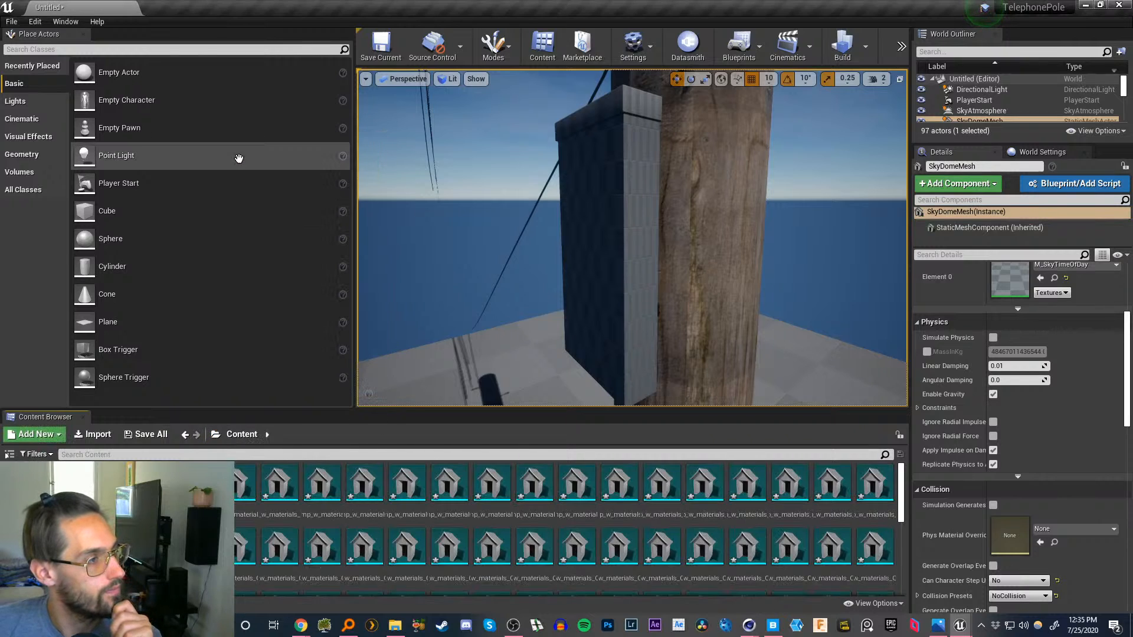
double_click(152, 489)
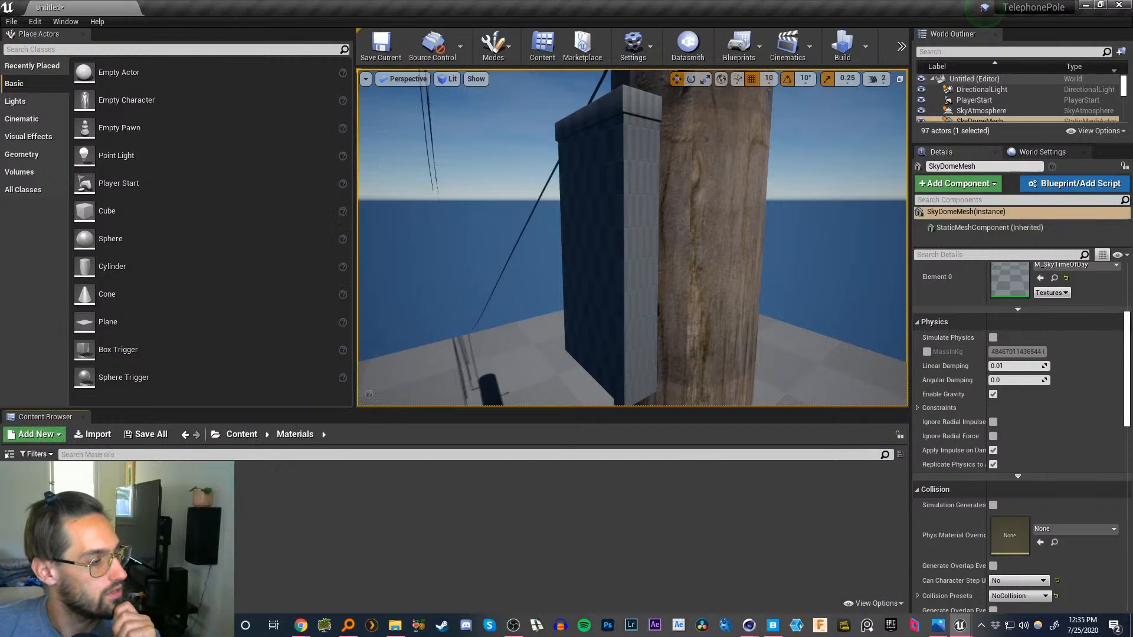
click(395, 626)
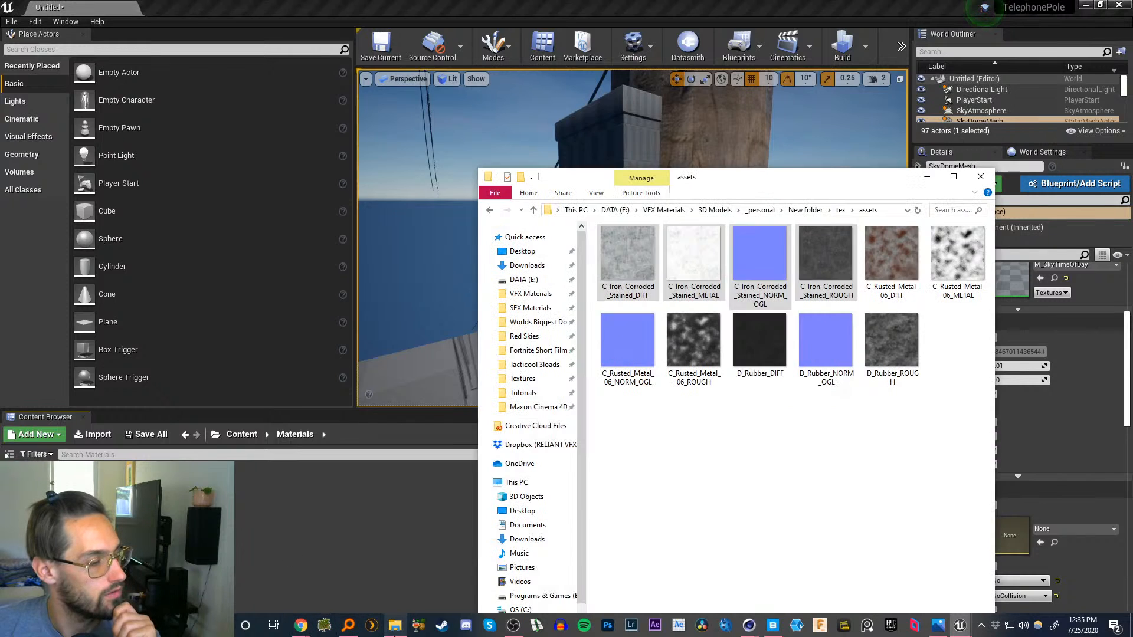
key(BackSpace)
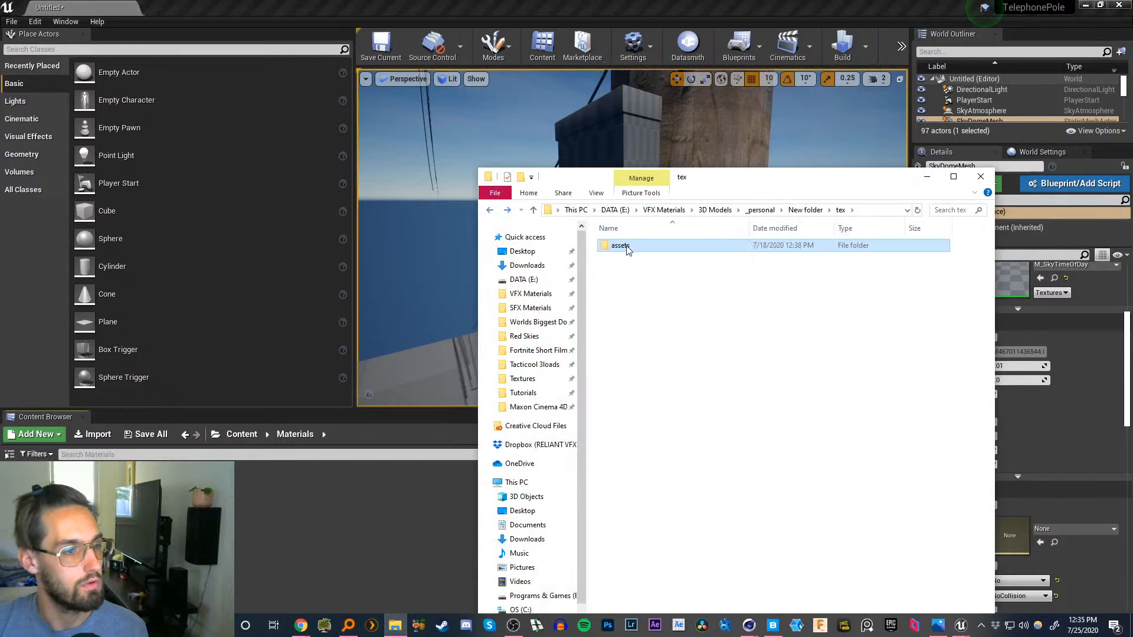
double_click(621, 246)
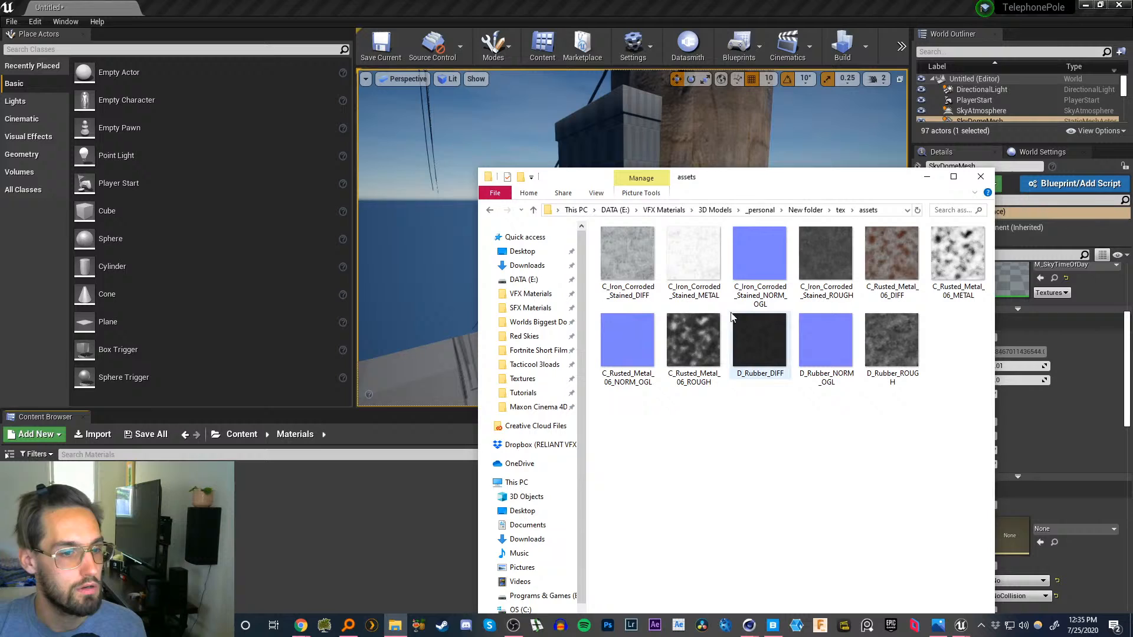
click(757, 351)
shift+click(881, 345)
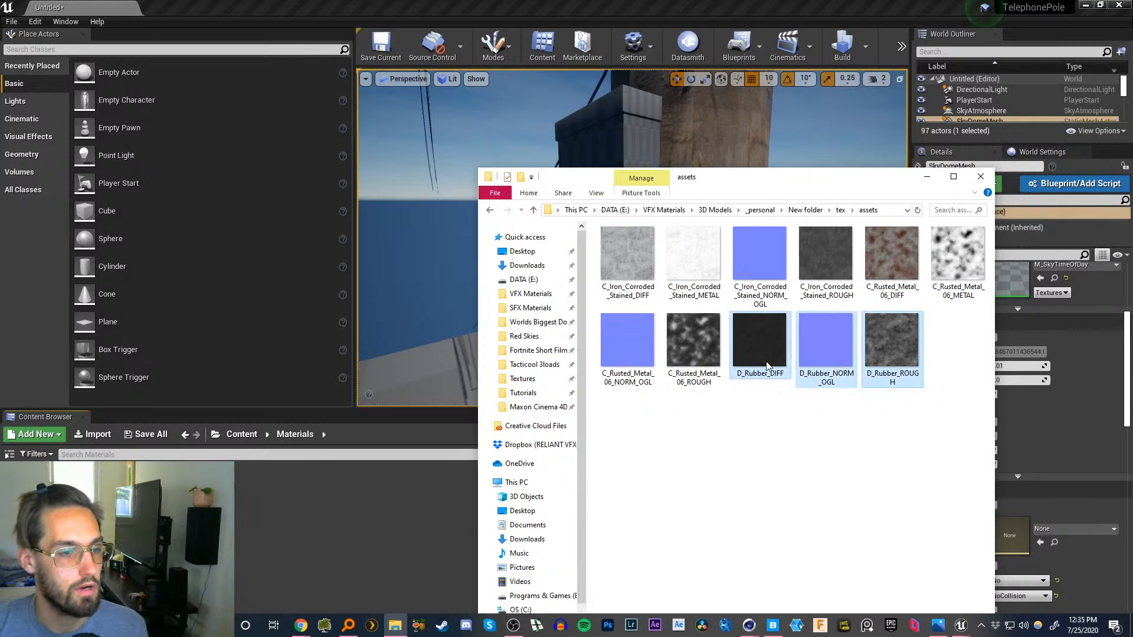
drag(881, 346, 350, 479)
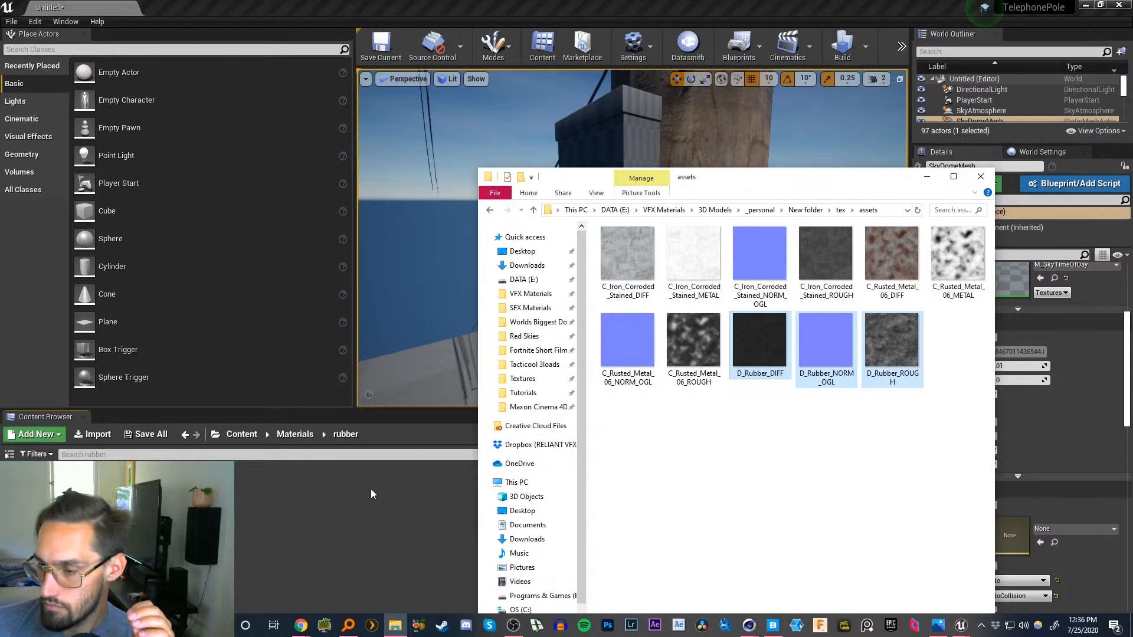
click(929, 177)
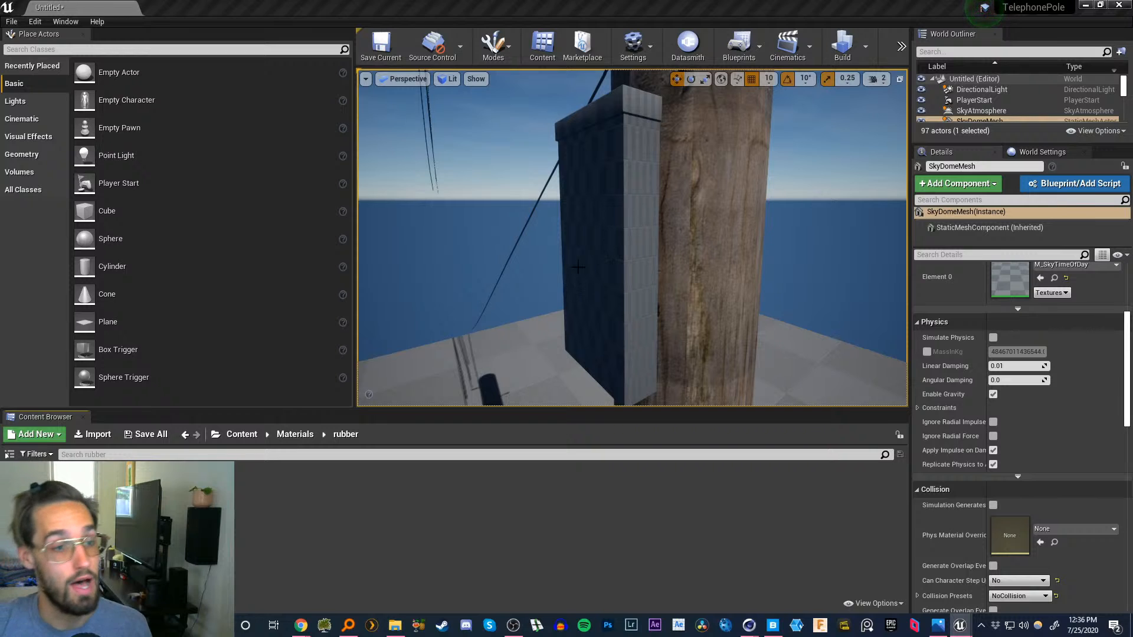
- Create a material named rubber in the rubber folder and open it beside the content assets for editing
right_drag(625, 259, 693, 248)
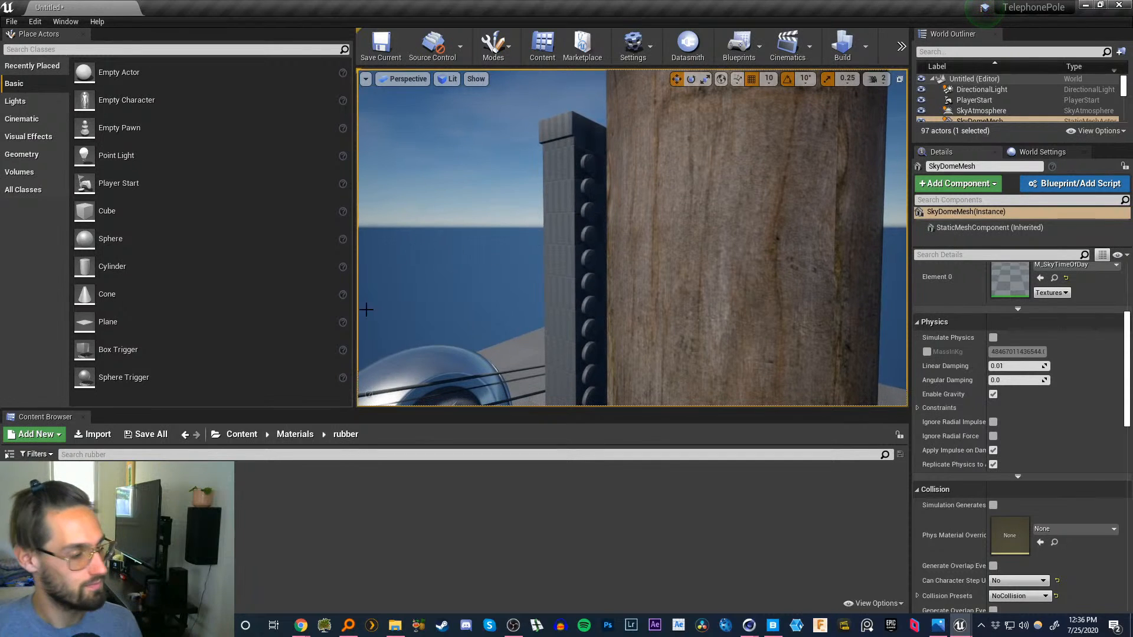
right_click(239, 530)
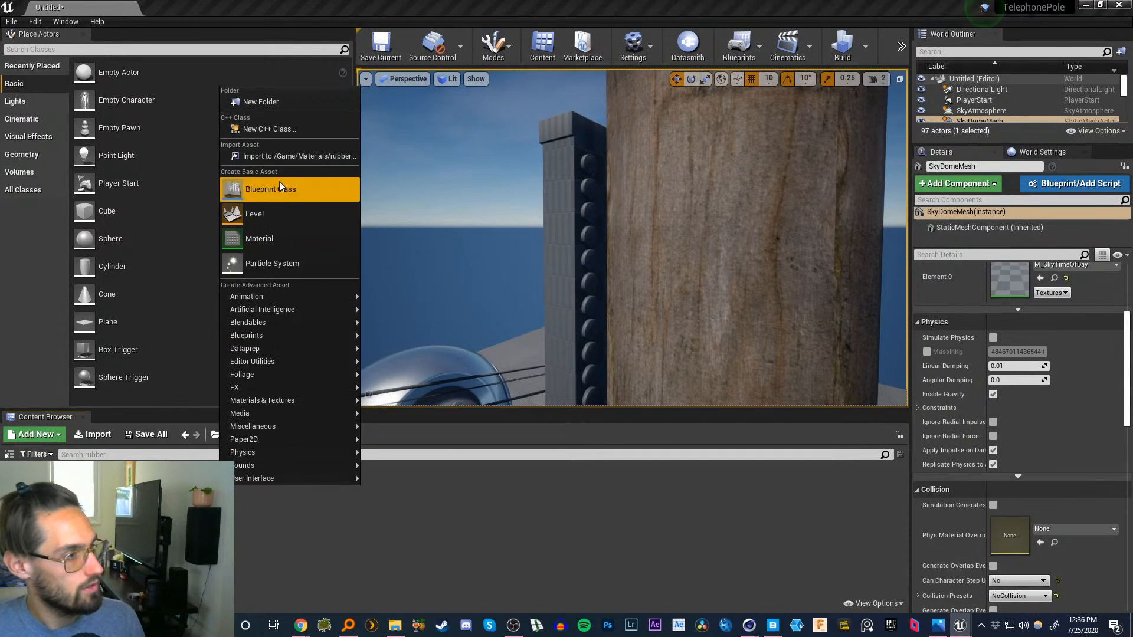
click(268, 238)
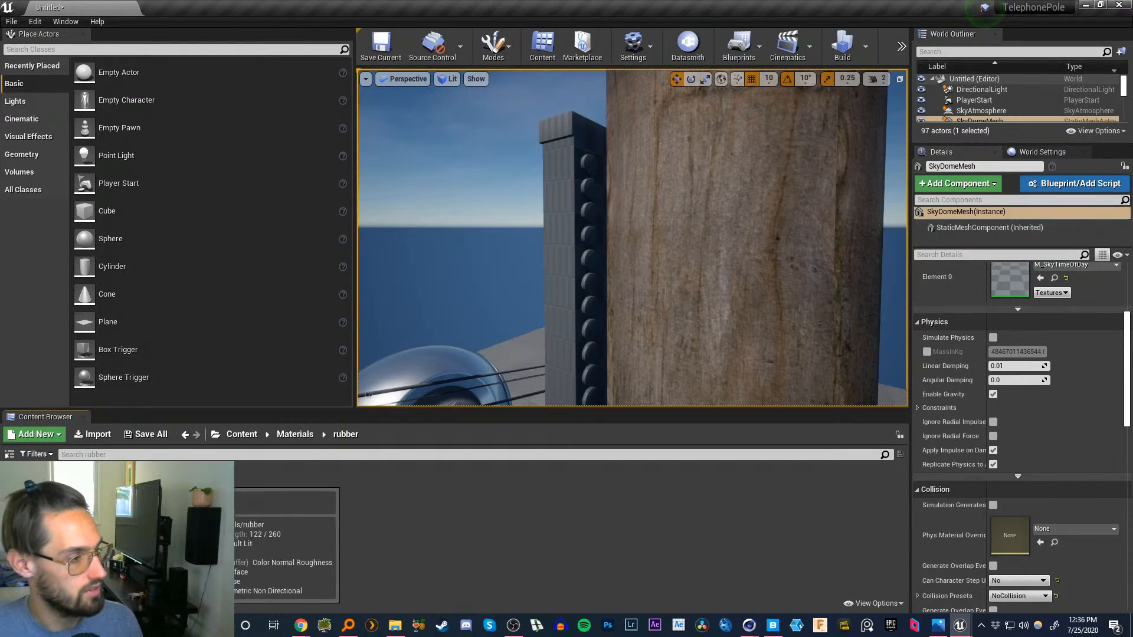
double_click(35, 496)
drag(520, 23, 715, 73)
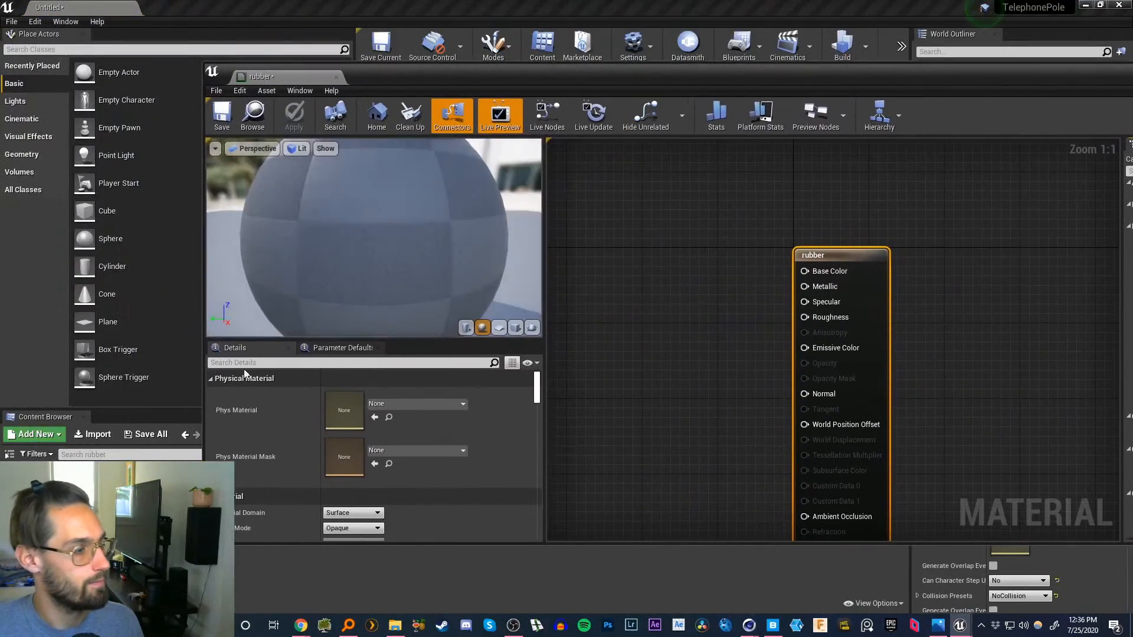
- Add the three D_Rubber textures to the rubber material graph and space their nodes apart vertically
click(29, 502)
shift+click(106, 502)
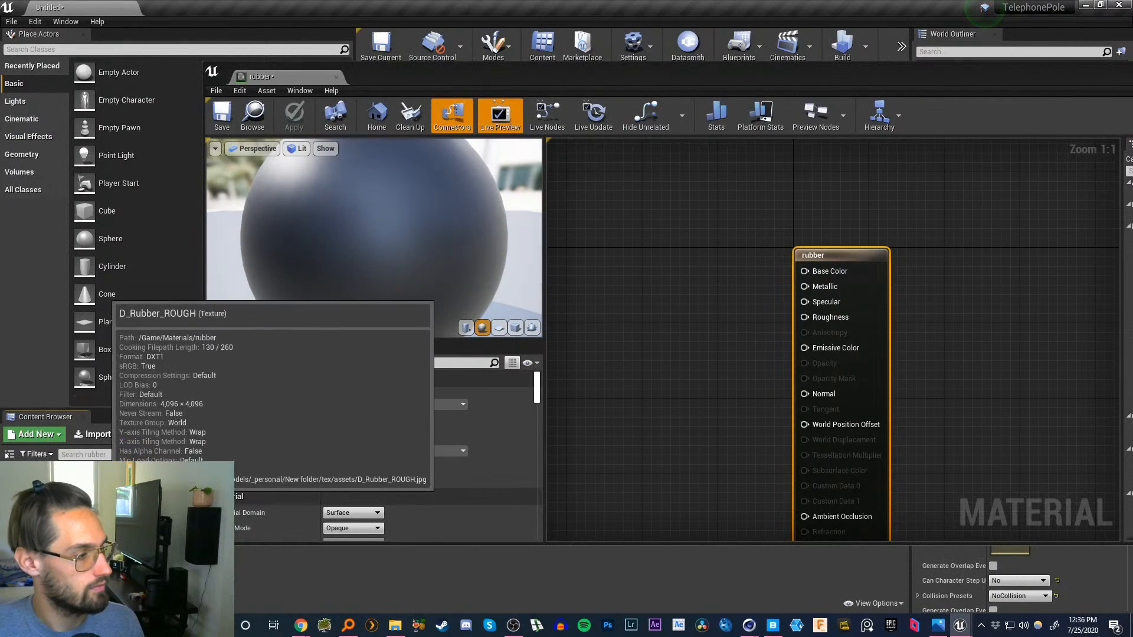
drag(106, 501, 658, 189)
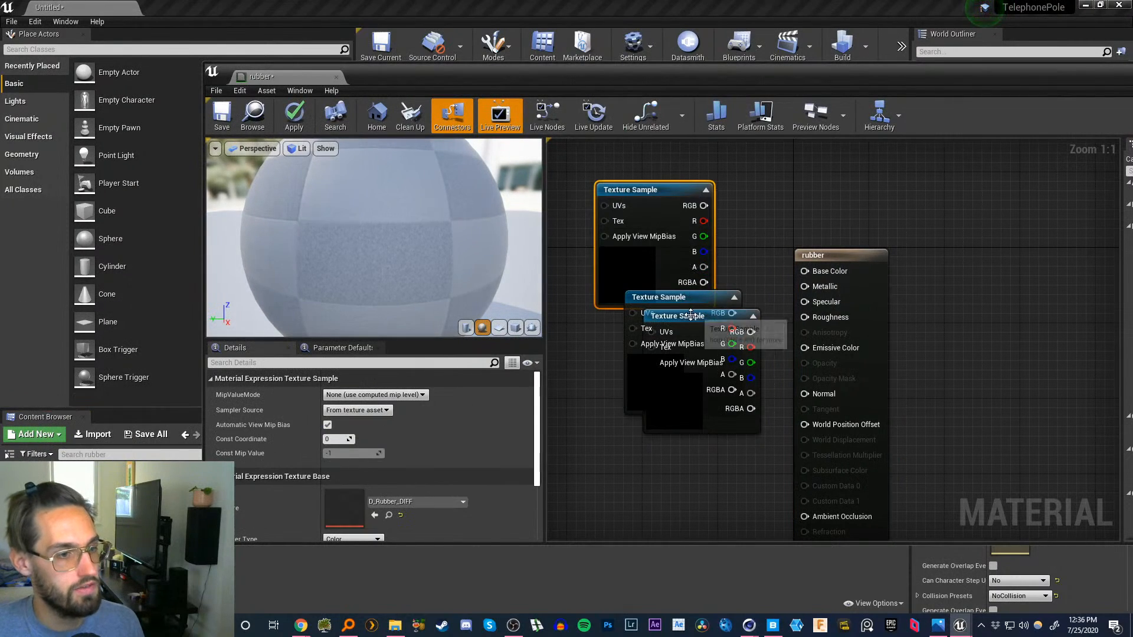
drag(679, 316, 624, 482)
drag(655, 297, 607, 369)
- Connect the rubber diffuse texture to Base Color and the normal texture to Normal, and reposition the material output node
drag(651, 190, 804, 271)
drag(636, 371, 805, 394)
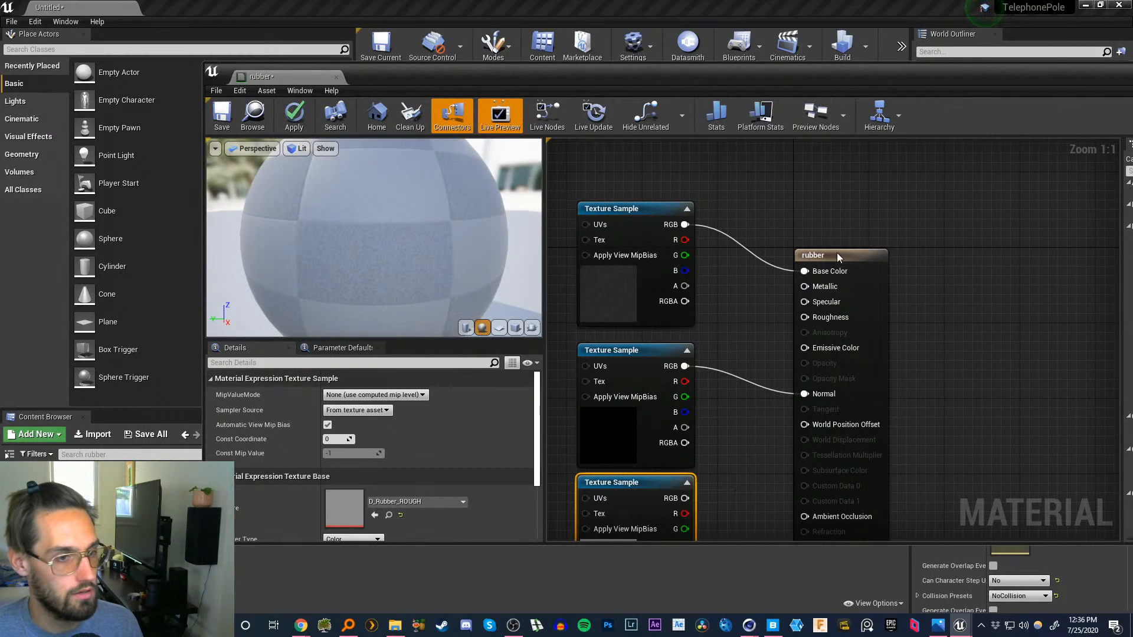
drag(844, 255, 852, 190)
scroll(747, 412, down, 1)
scroll(747, 406, down, 3)
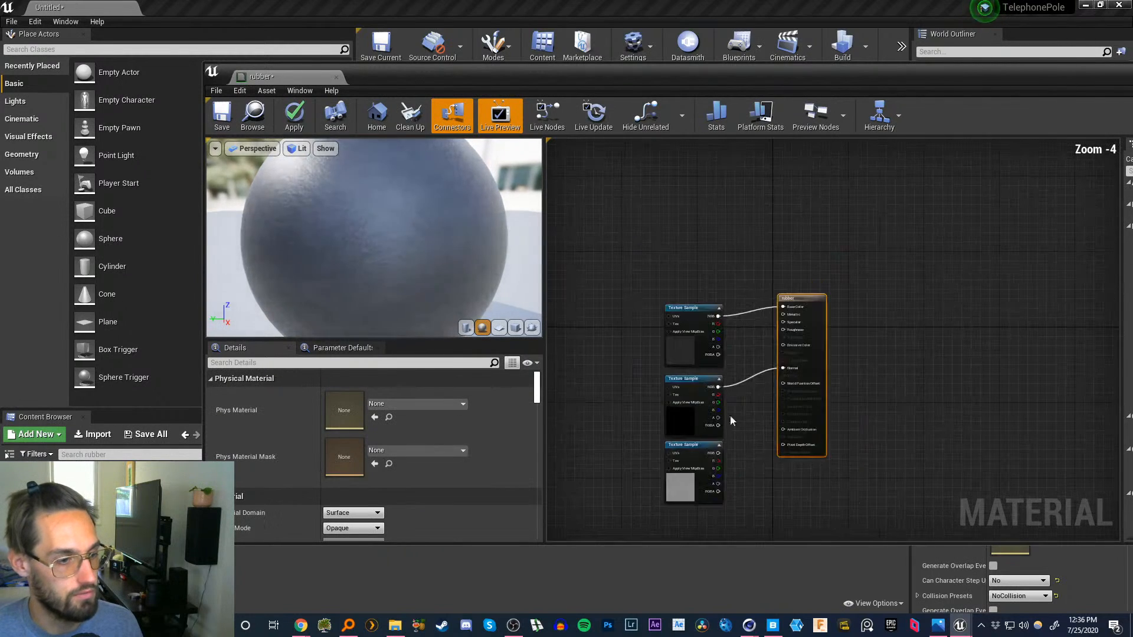
- Connect the D_Rubber_ROUGH texture's RGB output to Roughness and save the rubber material
click(691, 450)
scroll(748, 440, down, 1)
scroll(749, 441, up, 4)
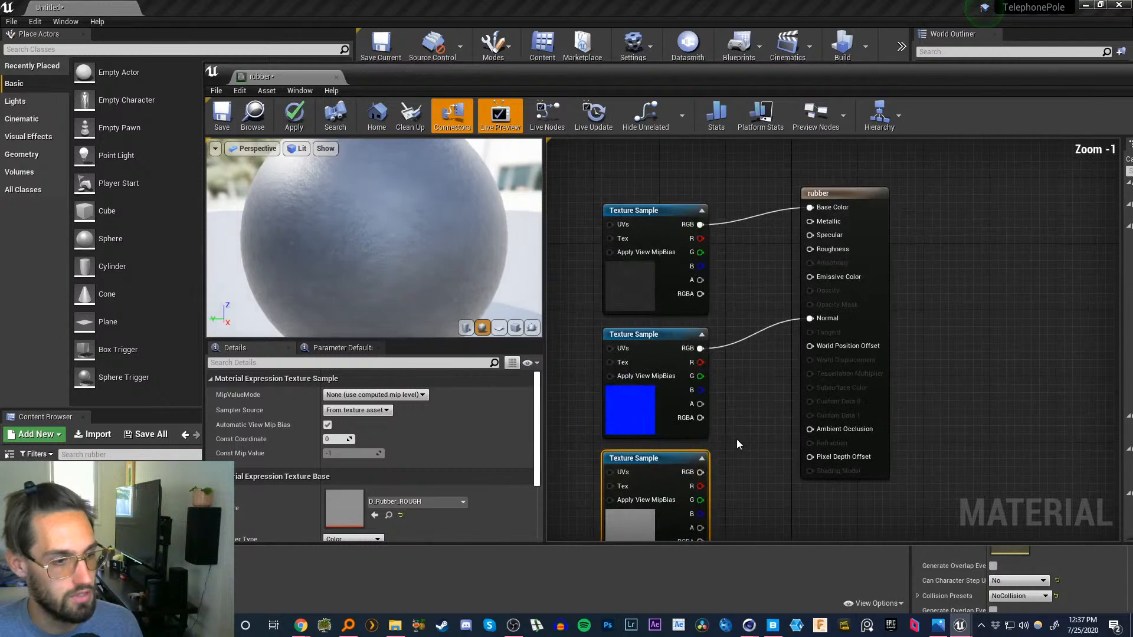
drag(701, 464, 812, 251)
key(ctrl+s)
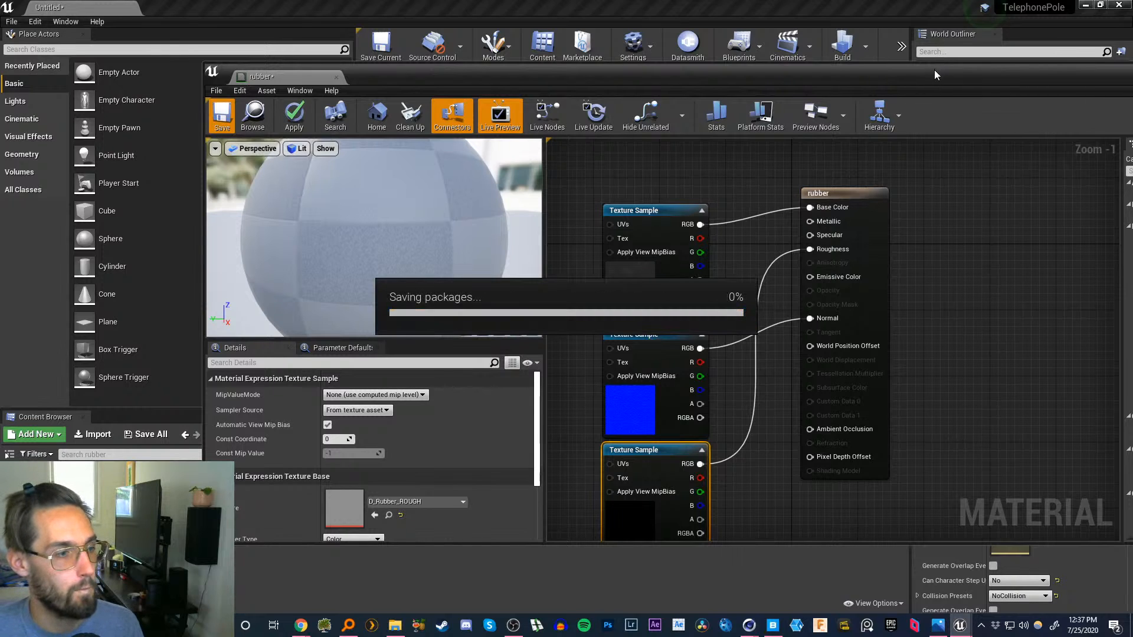
- Leave the rubber material editor and look over the wires and fittings around the pole
click(1042, 95)
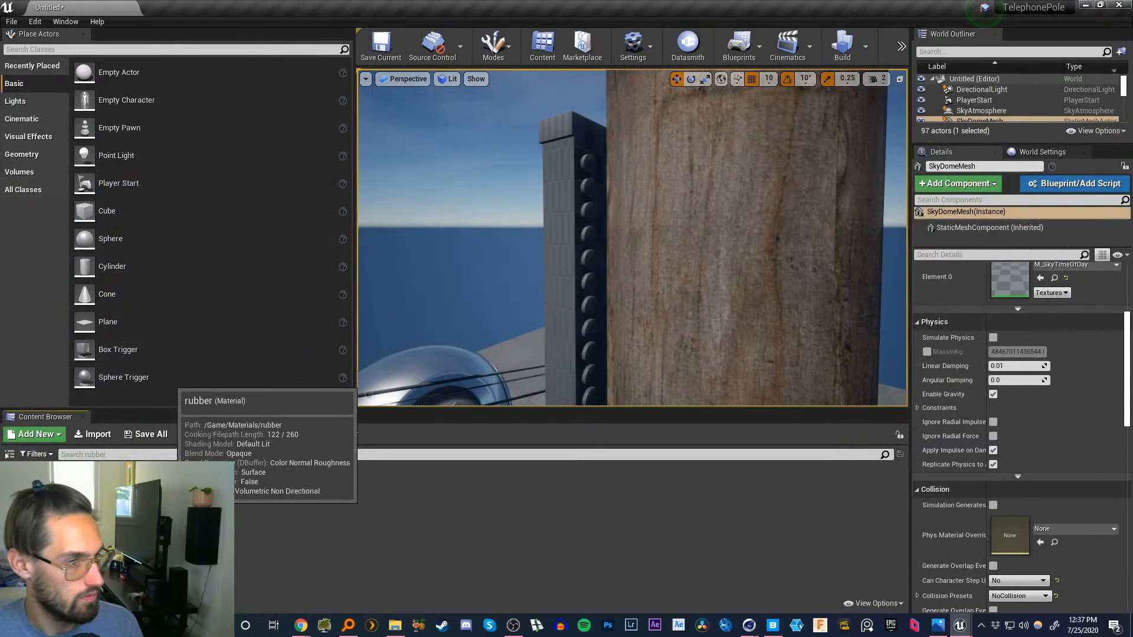
key(s)
right_drag(539, 369, 443, 401)
key(s)
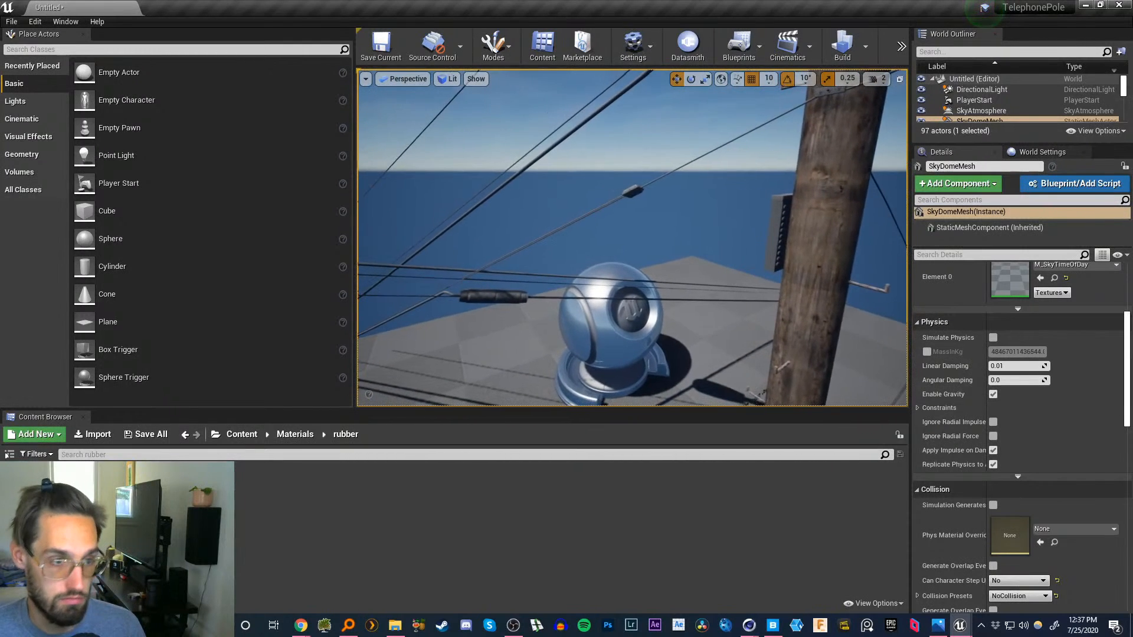
key(s)
right_drag(632, 238, 679, 304)
key(w)
key(w)
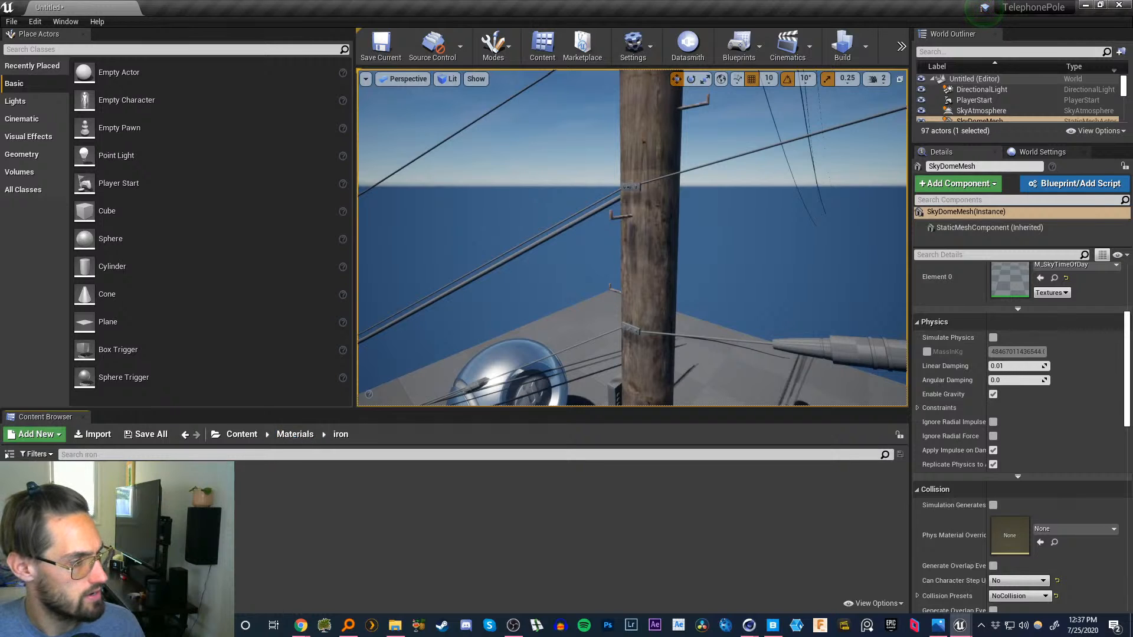
- Create a material named iron in the iron folder and open it beside the content assets for editing
right_click(263, 494)
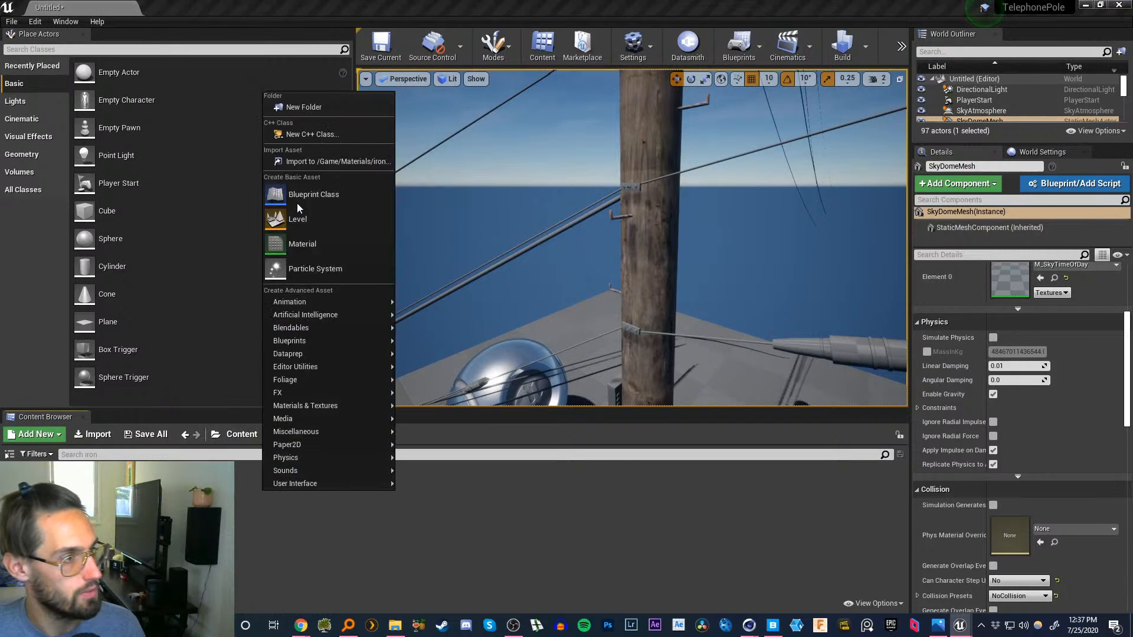
click(310, 246)
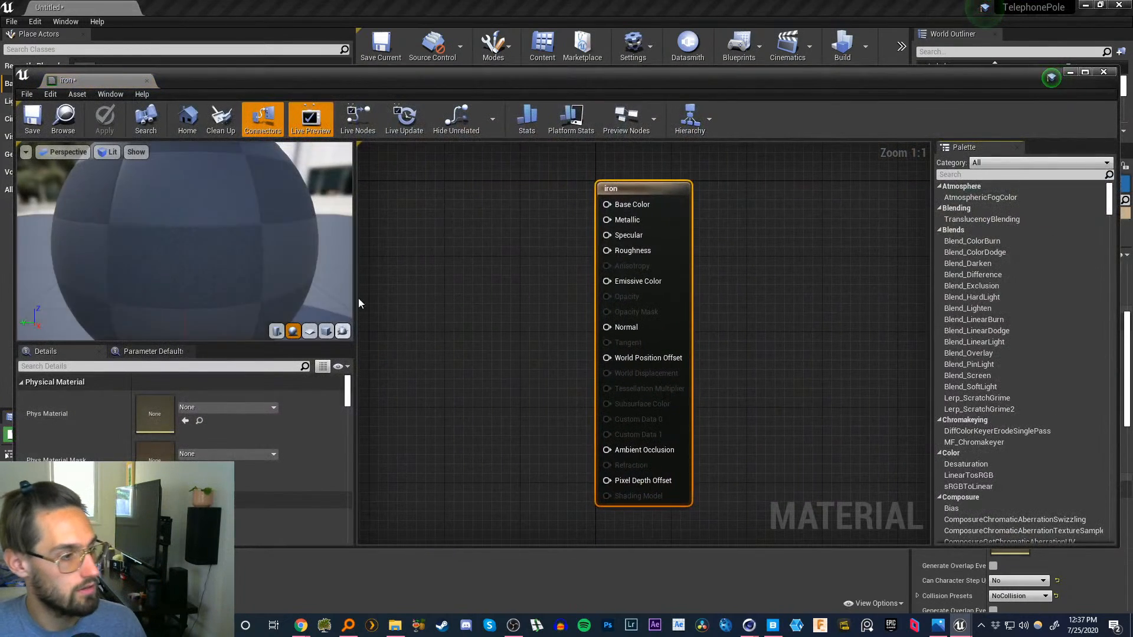
drag(459, 80, 685, 57)
- Add the four C_Iron_Corroded_Stained textures to the iron material graph and spread their nodes apart from each other and the output node
click(144, 495)
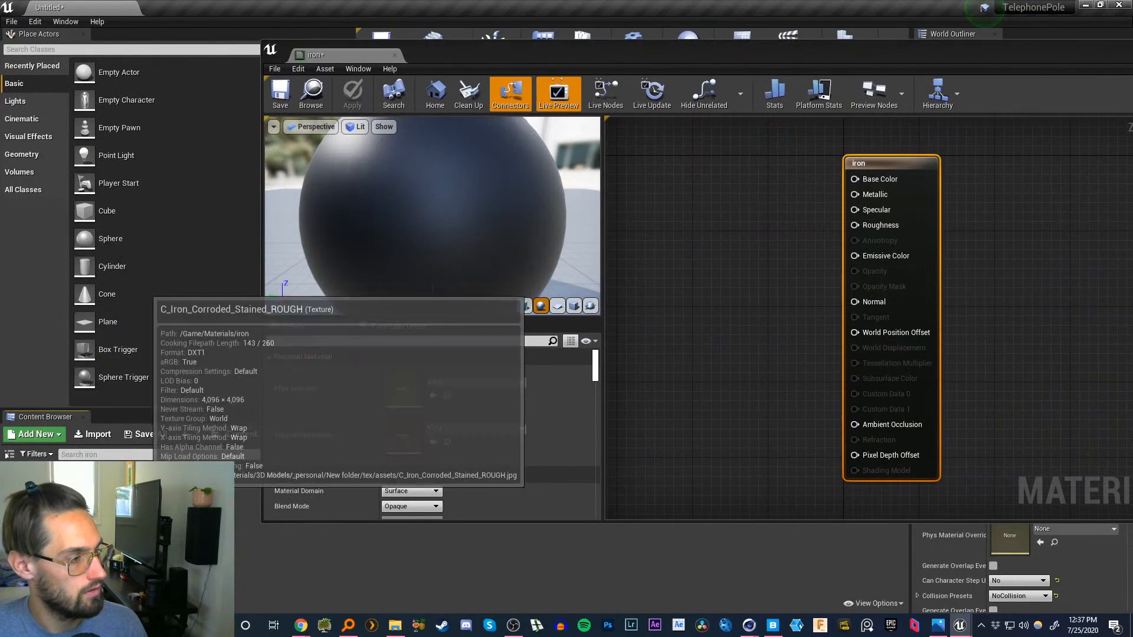
drag(145, 495, 662, 202)
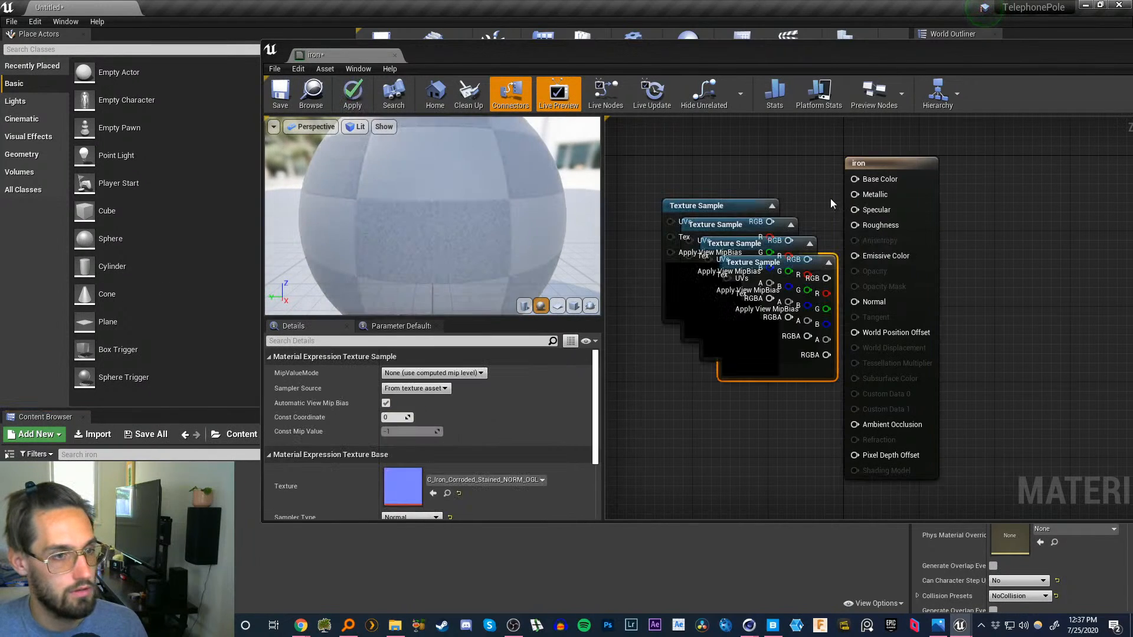
drag(890, 167, 967, 176)
drag(761, 262, 755, 400)
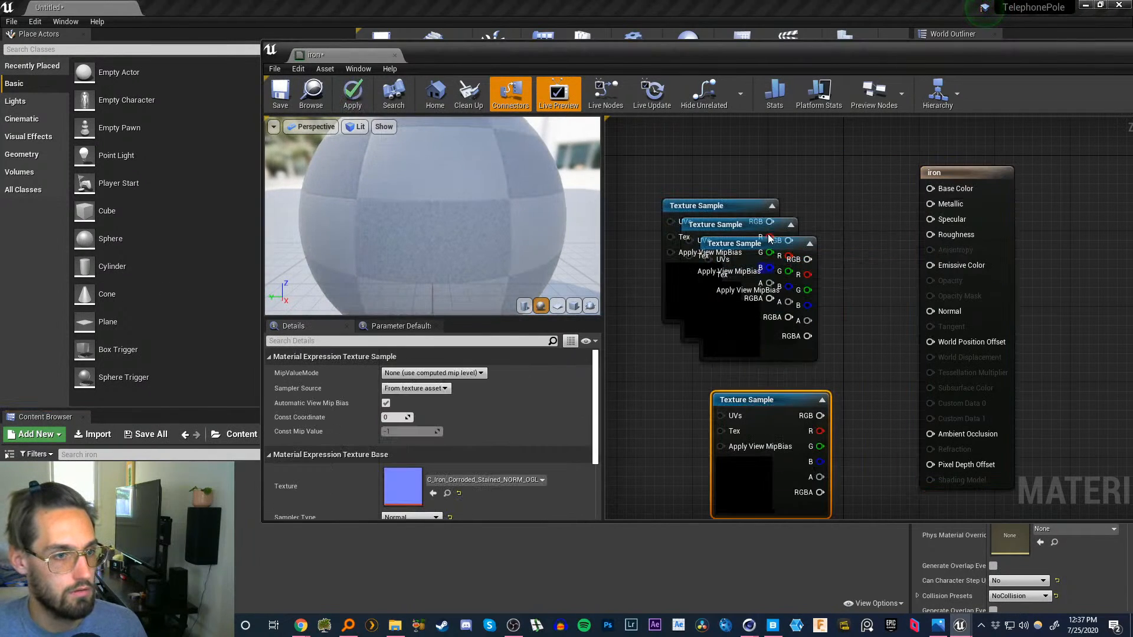
drag(738, 243, 674, 324)
drag(750, 225, 858, 221)
drag(713, 206, 687, 122)
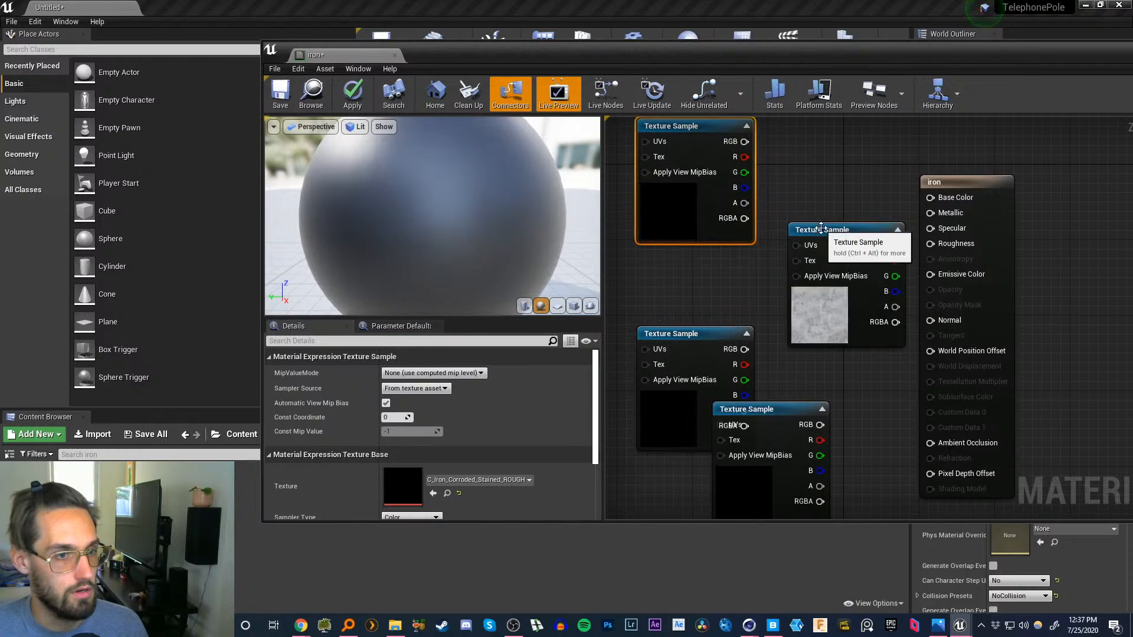
drag(820, 227, 800, 189)
drag(773, 407, 820, 426)
drag(738, 349, 709, 321)
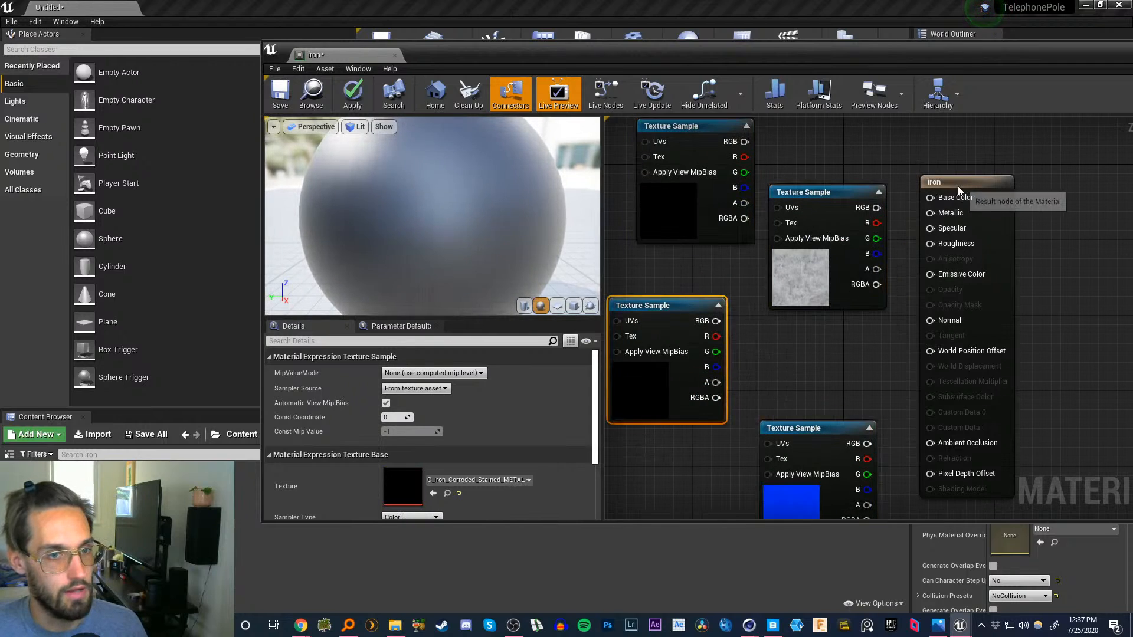
drag(956, 182, 965, 163)
- Connect the C_Iron_Corroded_Stained ROUGH texture's RGB output to Roughness and the DIFF texture's to Base Color
drag(697, 127, 940, 230)
drag(811, 200, 802, 277)
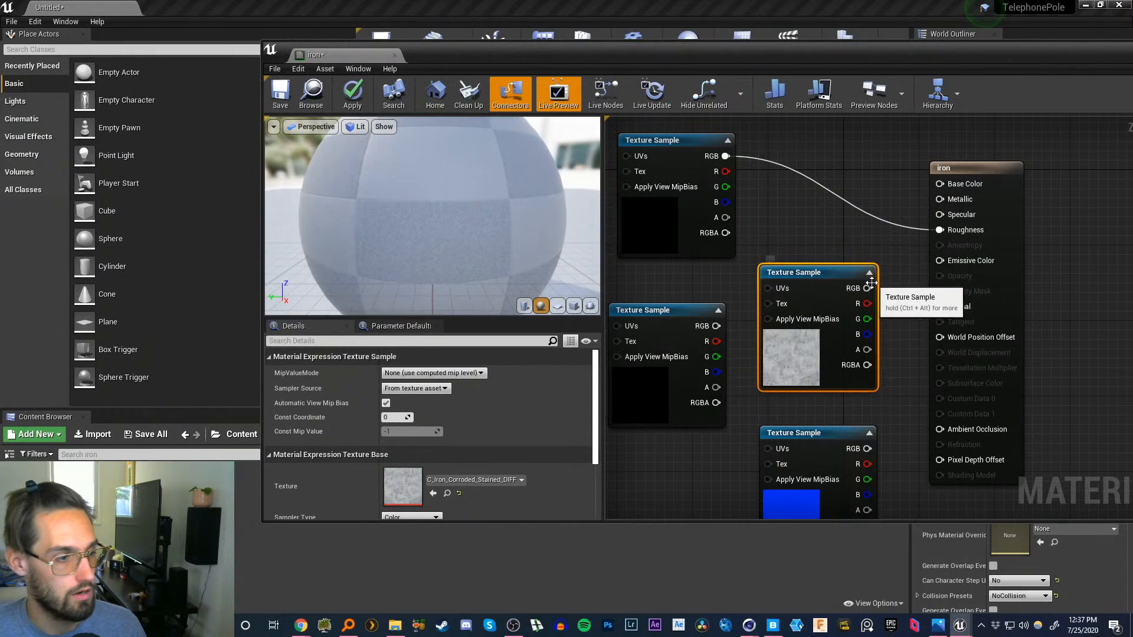
drag(867, 288, 940, 184)
drag(827, 266, 826, 229)
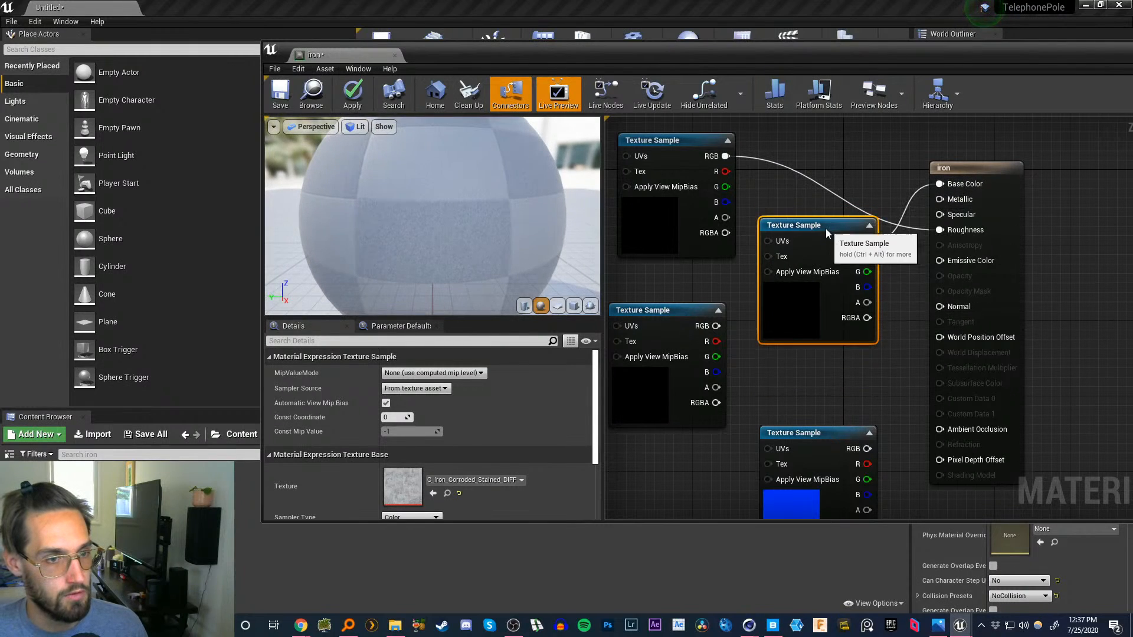
- Connect the iron METAL texture to Metallic and the NORM texture to Normal, and save the iron material
drag(646, 324, 656, 305)
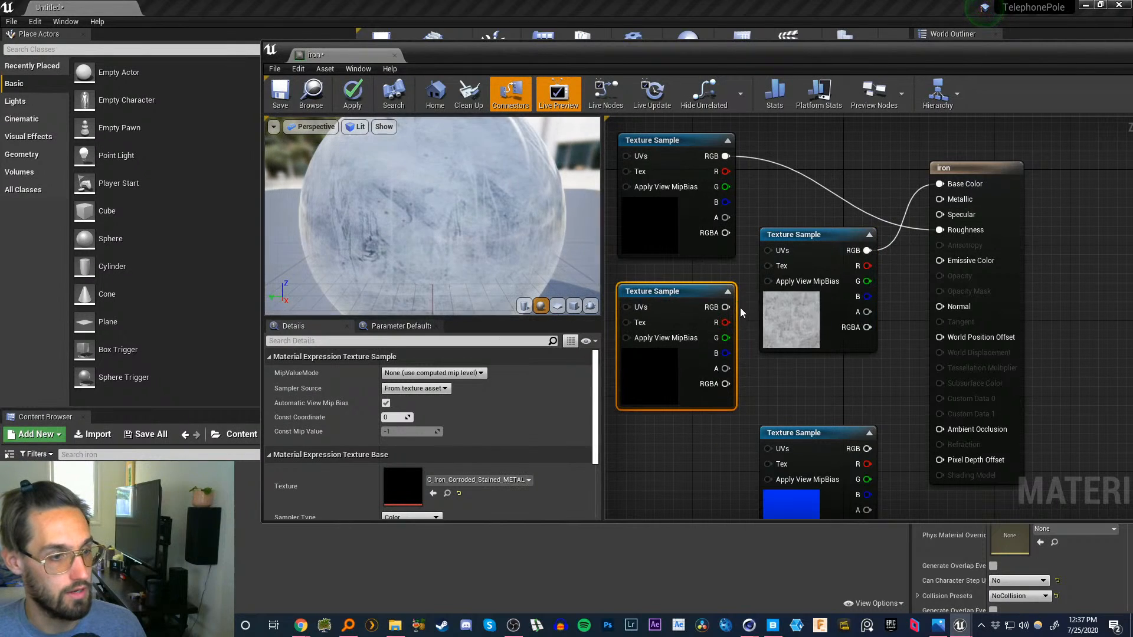
drag(726, 307, 940, 199)
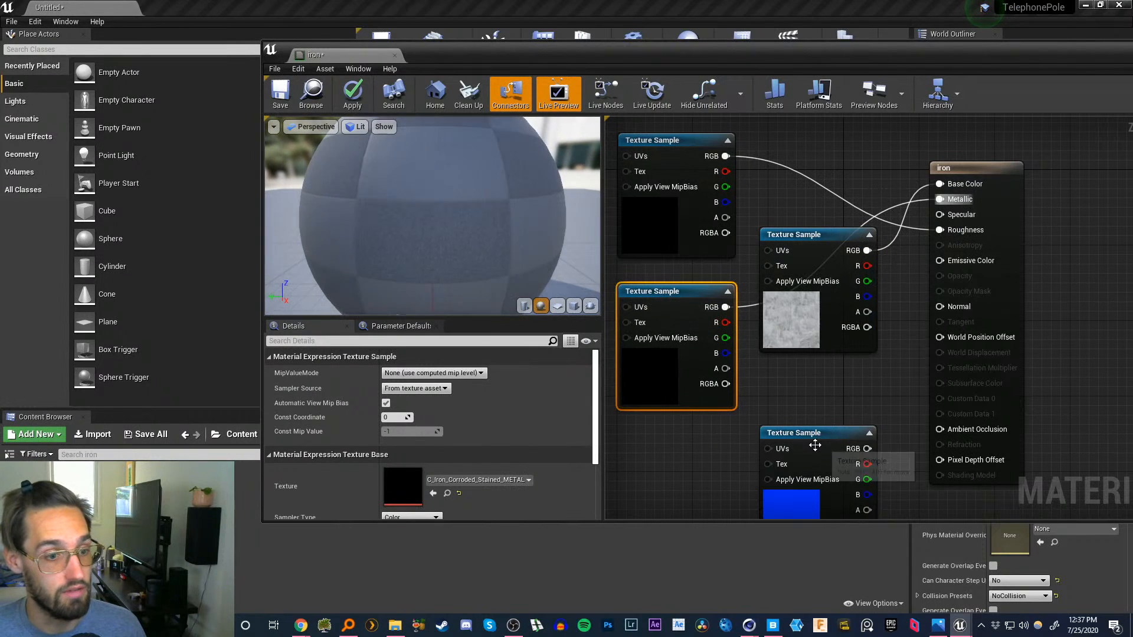
drag(831, 433, 940, 306)
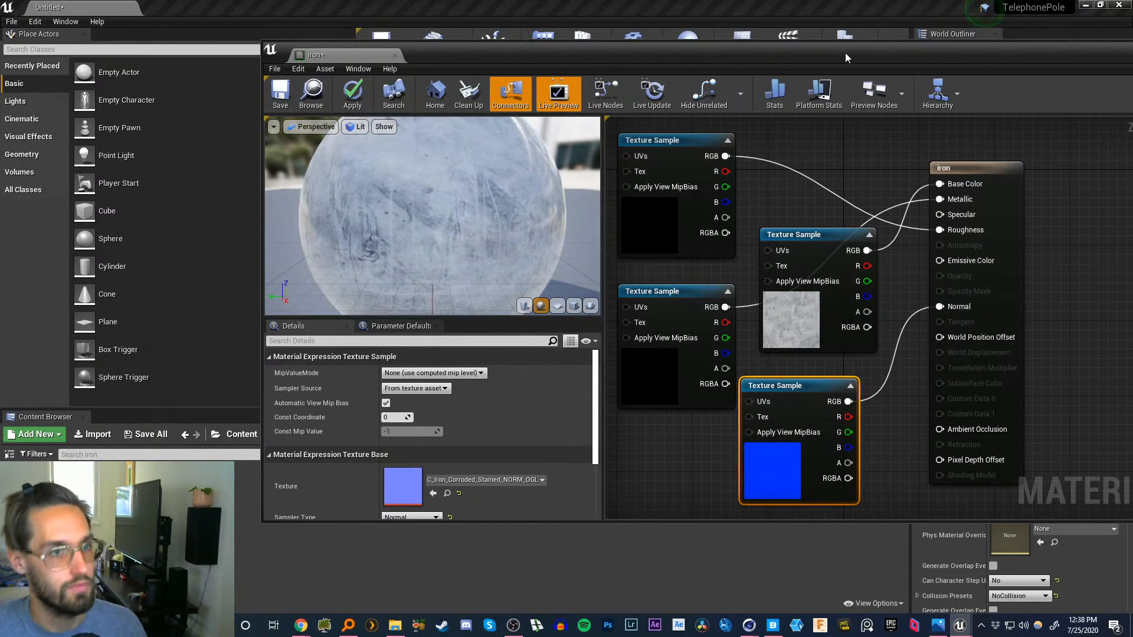
drag(845, 52, 772, 87)
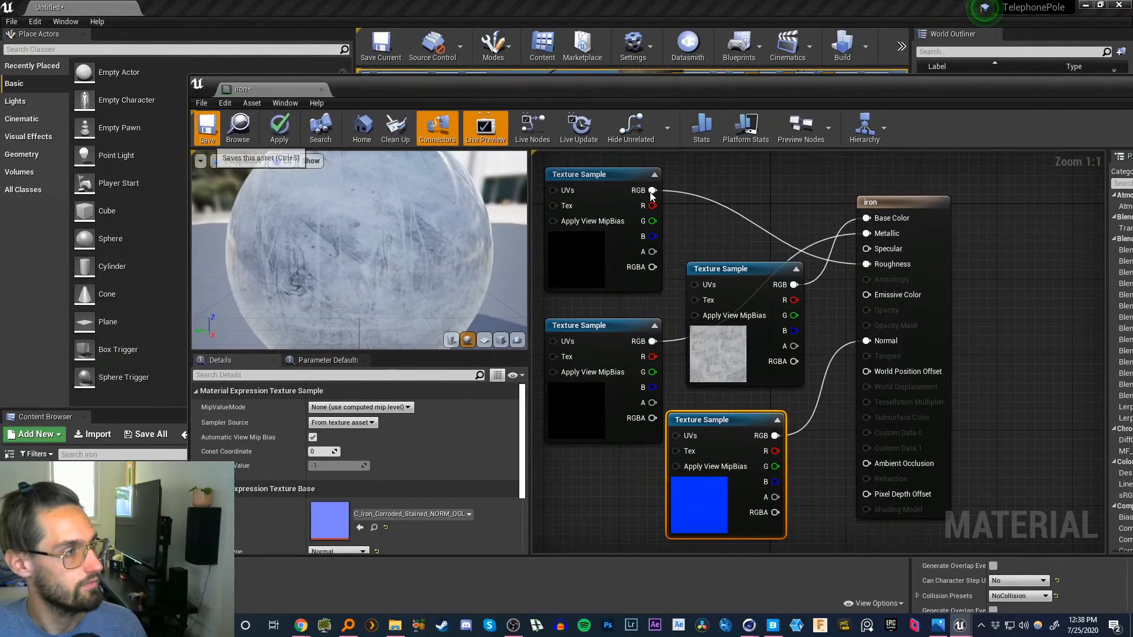
key(ctrl+s)
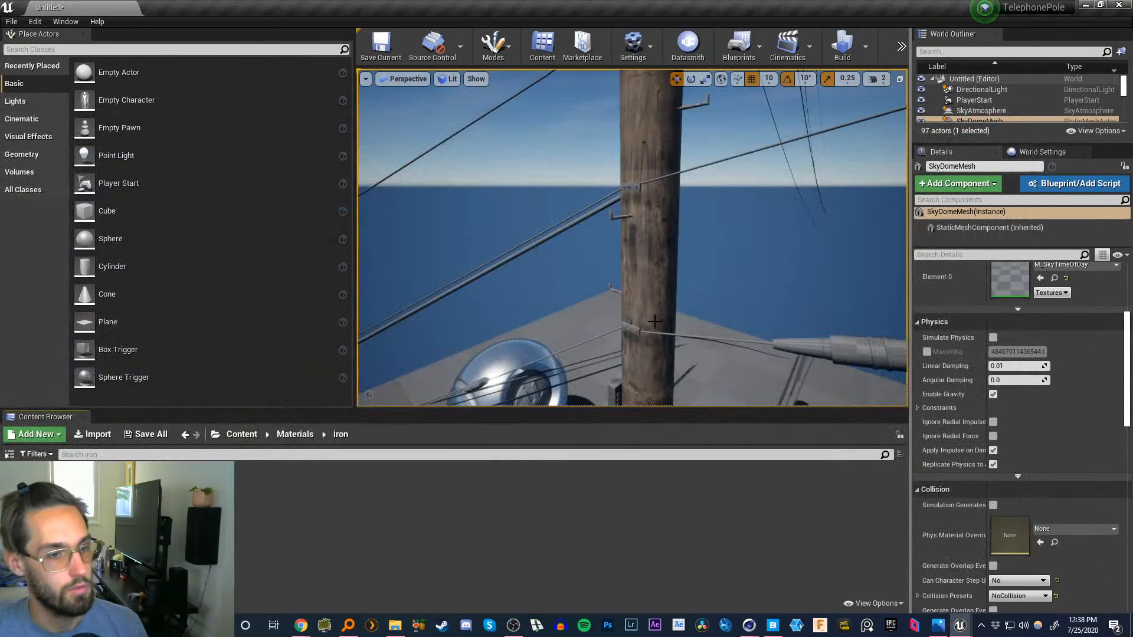
- Apply the iron material to the small bolted plate that anchors the cables to the wooden pole
mouse_move(654, 321)
right_down()
mouse_move(773, 337)
mouse_move(778, 385)
mouse_move(649, 383)
mouse_move(726, 360)
mouse_move(644, 330)
mouse_move(680, 339)
mouse_move(665, 331)
right_up()
key(w)
key(d)
key(a)
key(w)
key(a)
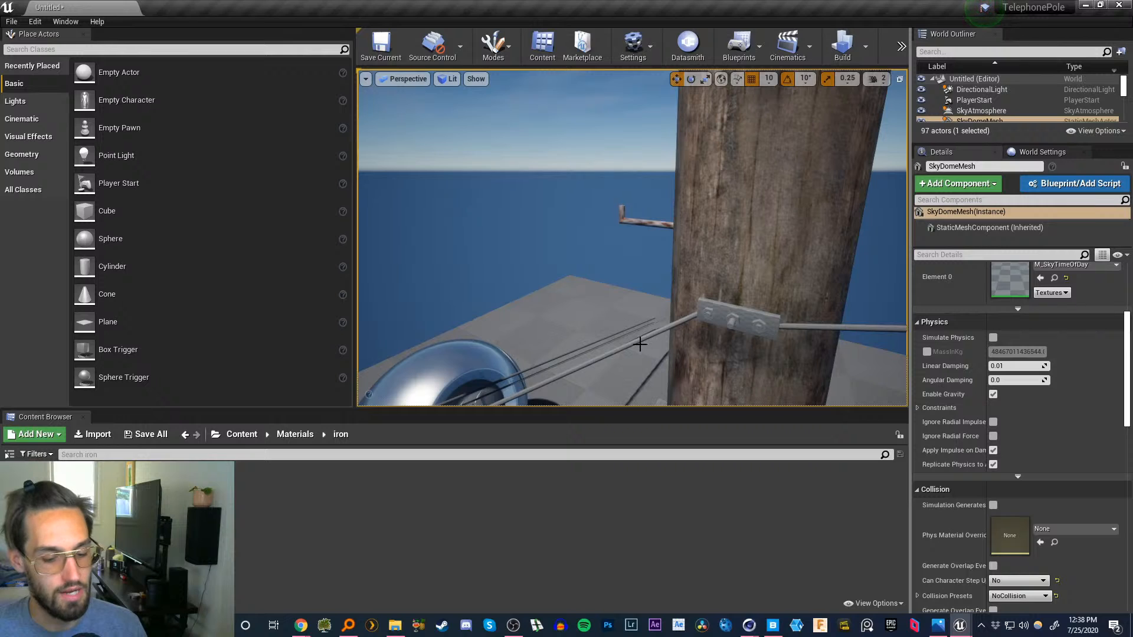
right_drag(728, 315, 737, 294)
key(s)
key(w)
drag(190, 481, 742, 295)
- Try the corroded iron surface on the street lamp's curved arm and undo it
key(s)
right_drag(742, 295, 738, 218)
key(w)
key(s)
key(w)
key(w)
key(w)
key(s)
drag(35, 496, 632, 266)
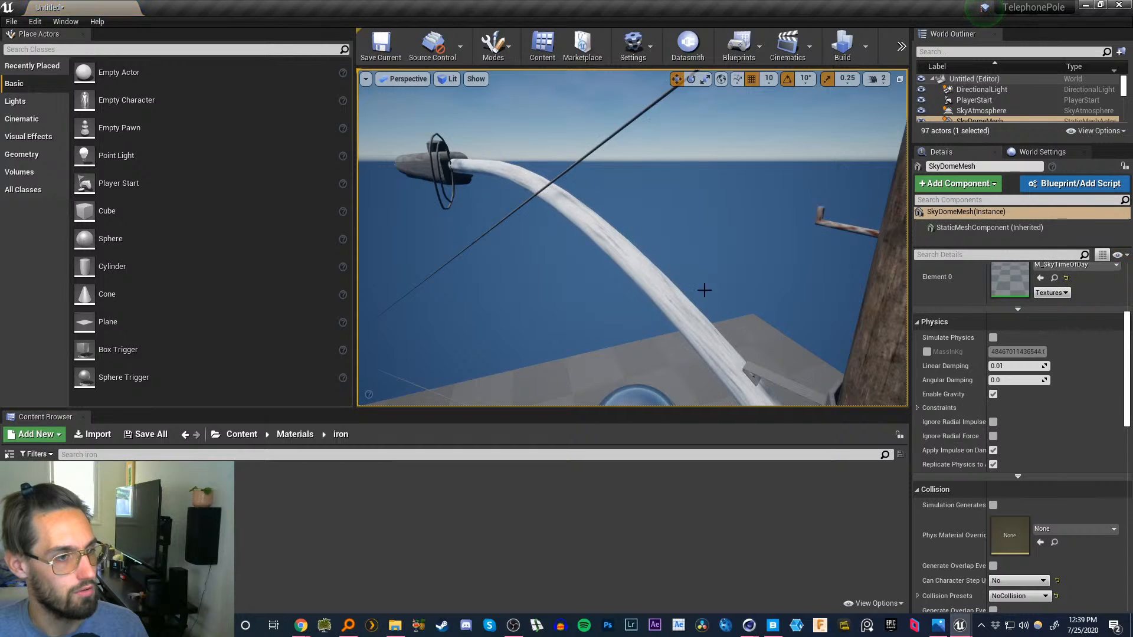
mouse_move(636, 314)
right_down()
mouse_move(652, 417)
mouse_move(636, 314)
right_up()
key(ctrl+z)
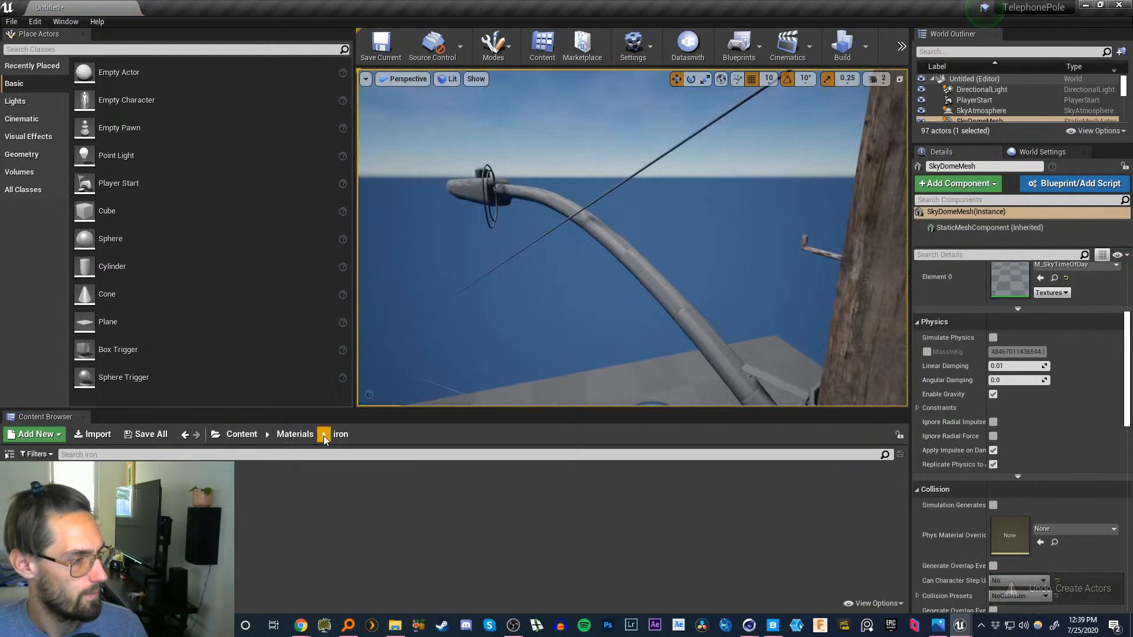
- Apply rustedmetal_Inst from the metal folder to the street lamp's arm, its curved mounting plate and the brace strut
click(295, 434)
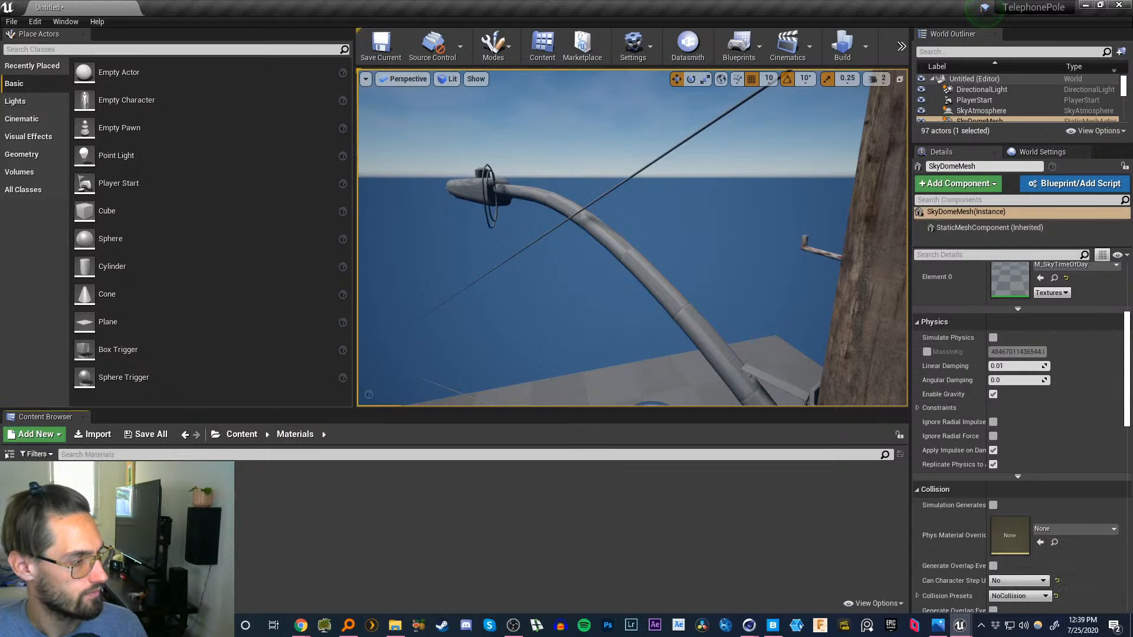
drag(245, 490, 679, 307)
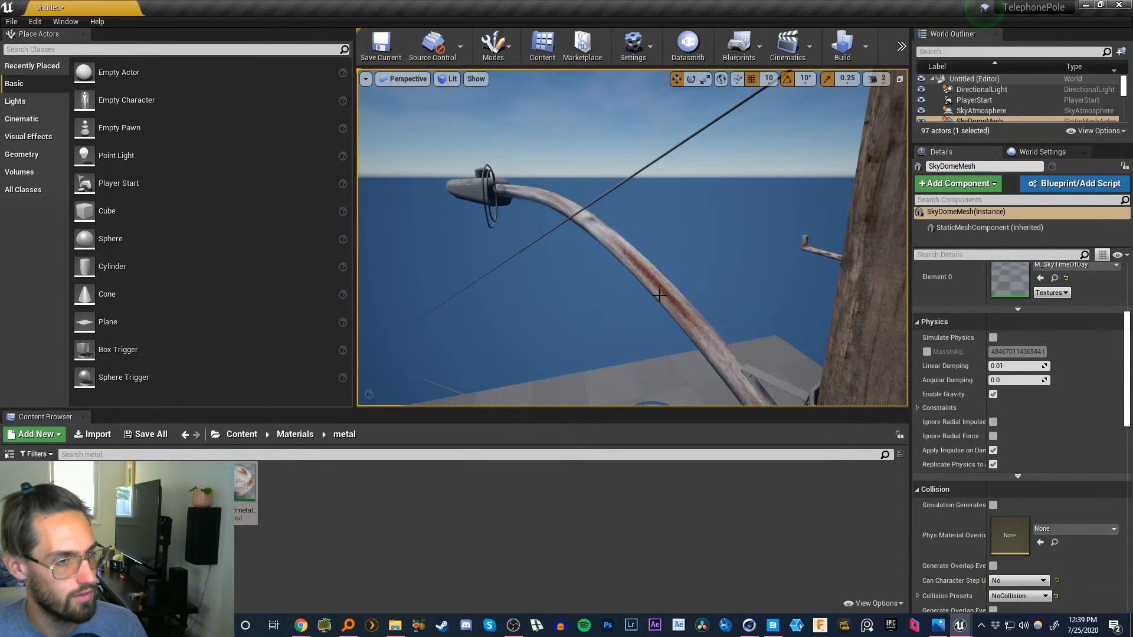
right_drag(679, 306, 720, 360)
key(w)
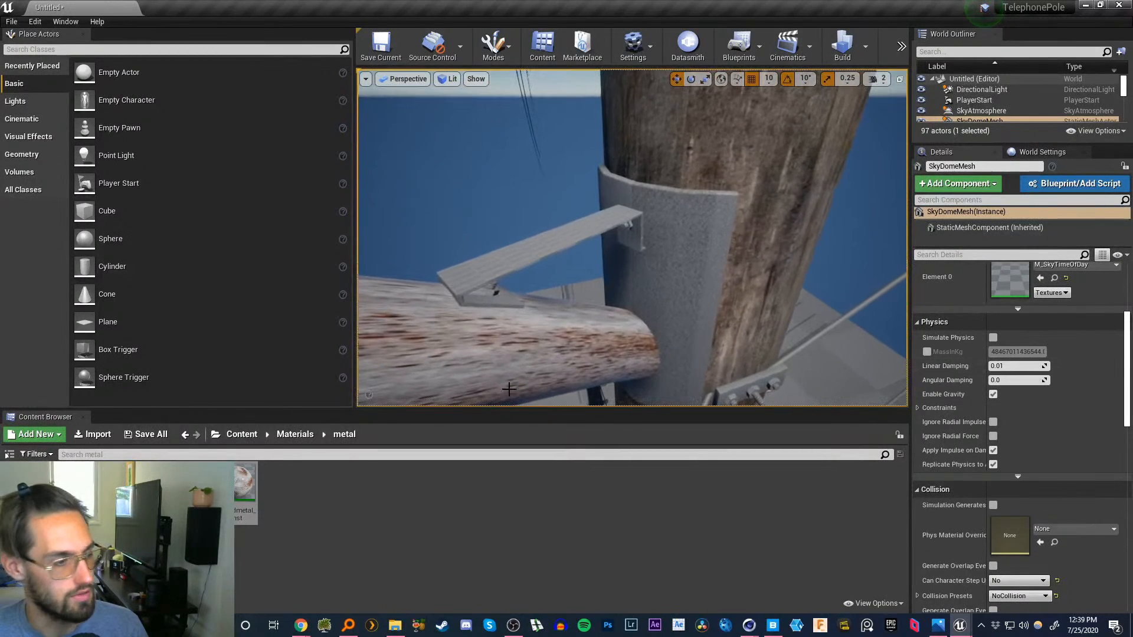
drag(245, 487, 650, 301)
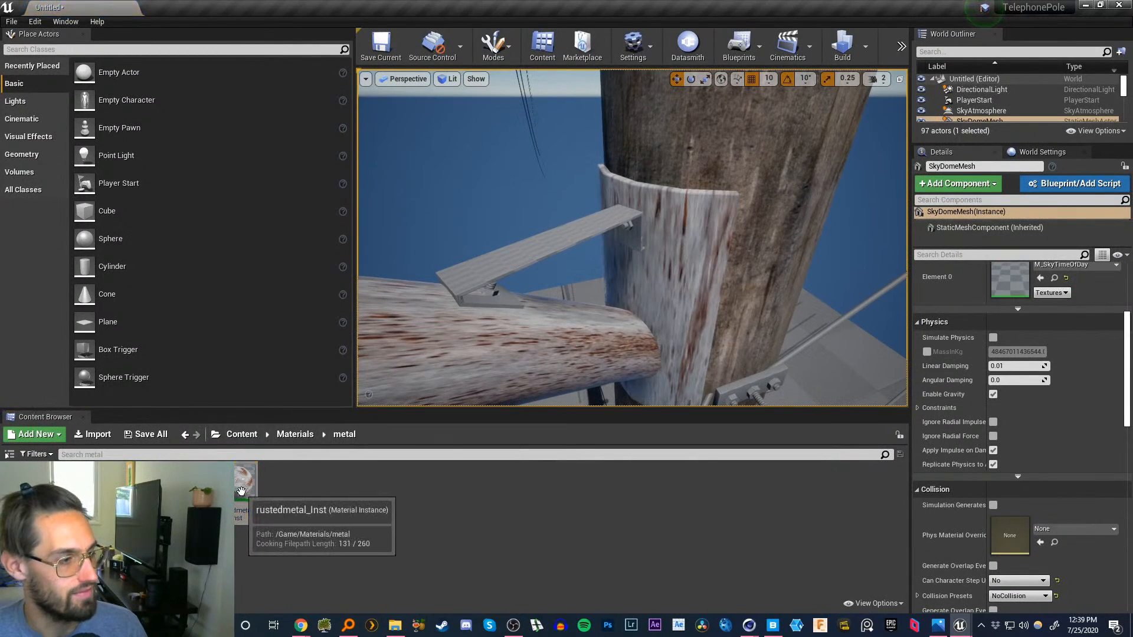
drag(245, 490, 540, 273)
key(s)
right_drag(540, 273, 499, 234)
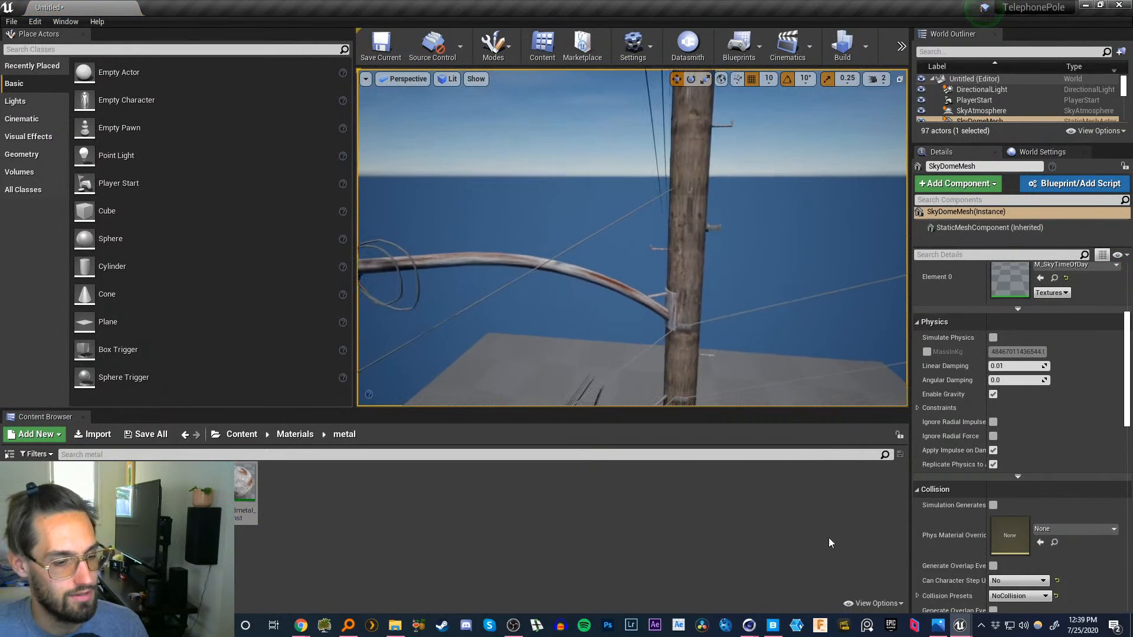
- Switch to the StreetLamp scene in Cinema 4D, close the Material Editor and collapse the SCENE group
click(748, 627)
click(708, 578)
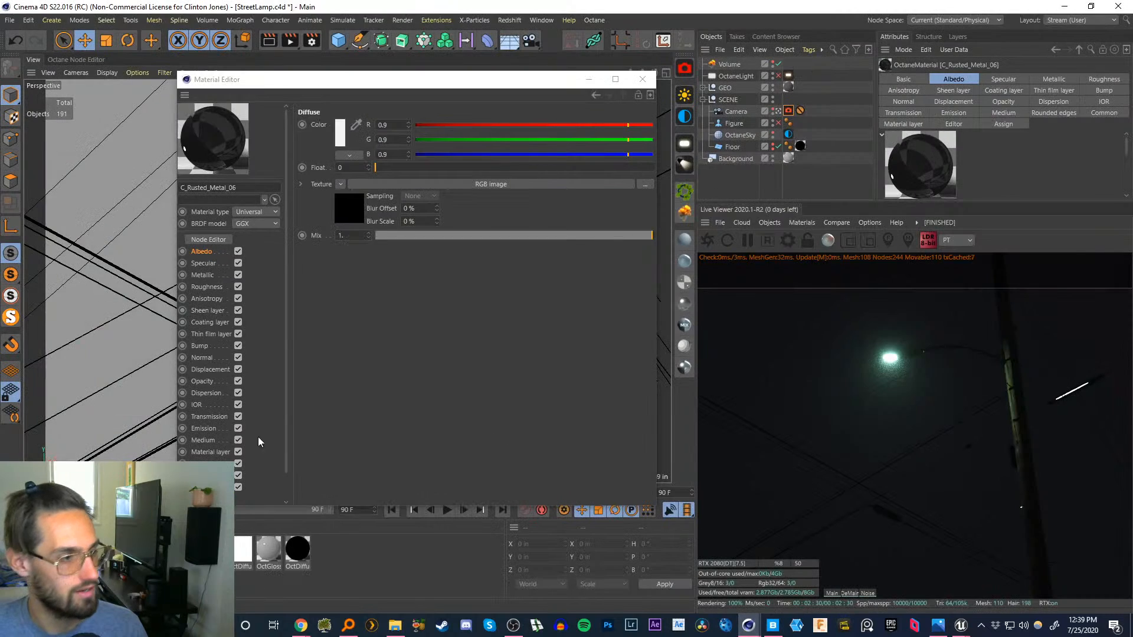
click(643, 79)
click(703, 99)
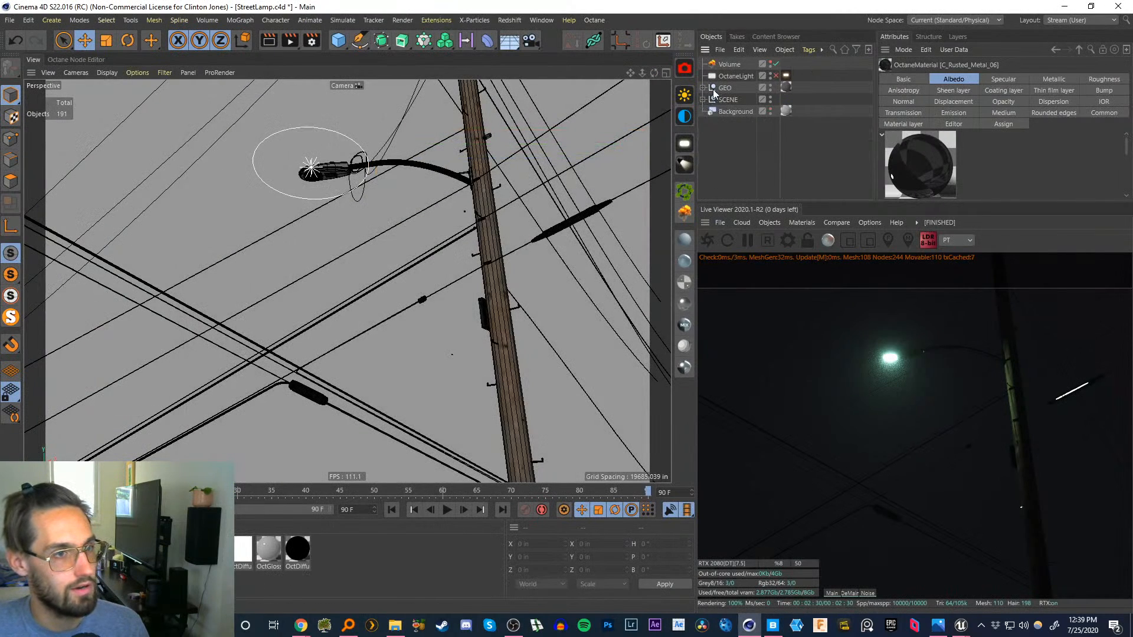
- Expand the GEO group and disable the Volume object
click(725, 88)
click(703, 87)
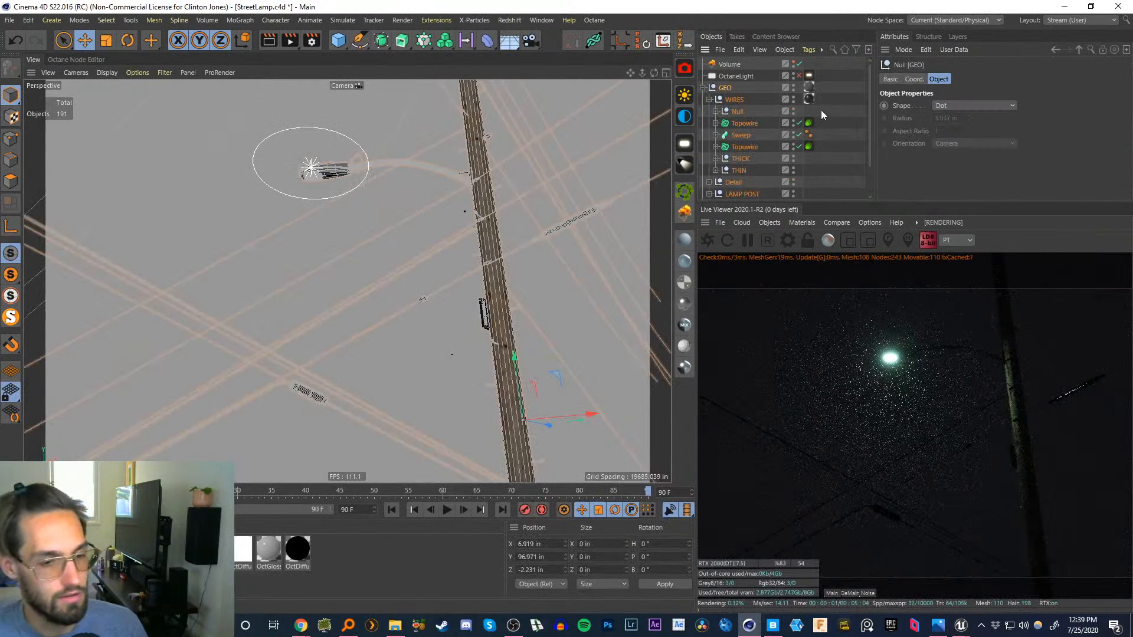
click(799, 64)
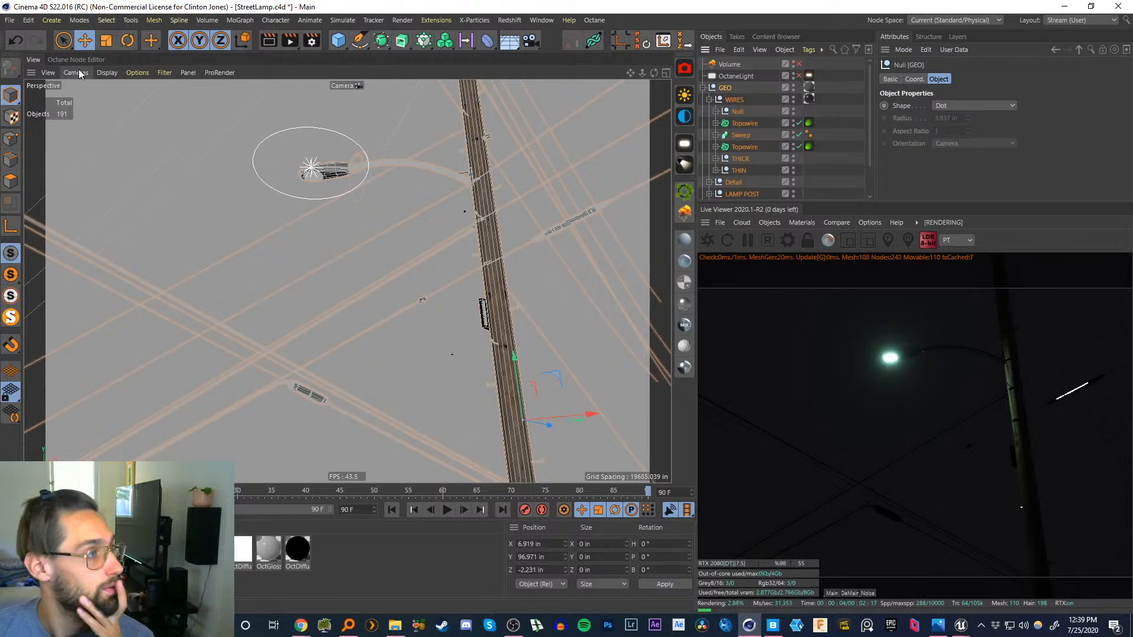
- Change the layout to BP - UV Edit, check the sweeps in the THIN wires group and collapse GEO
click(1062, 22)
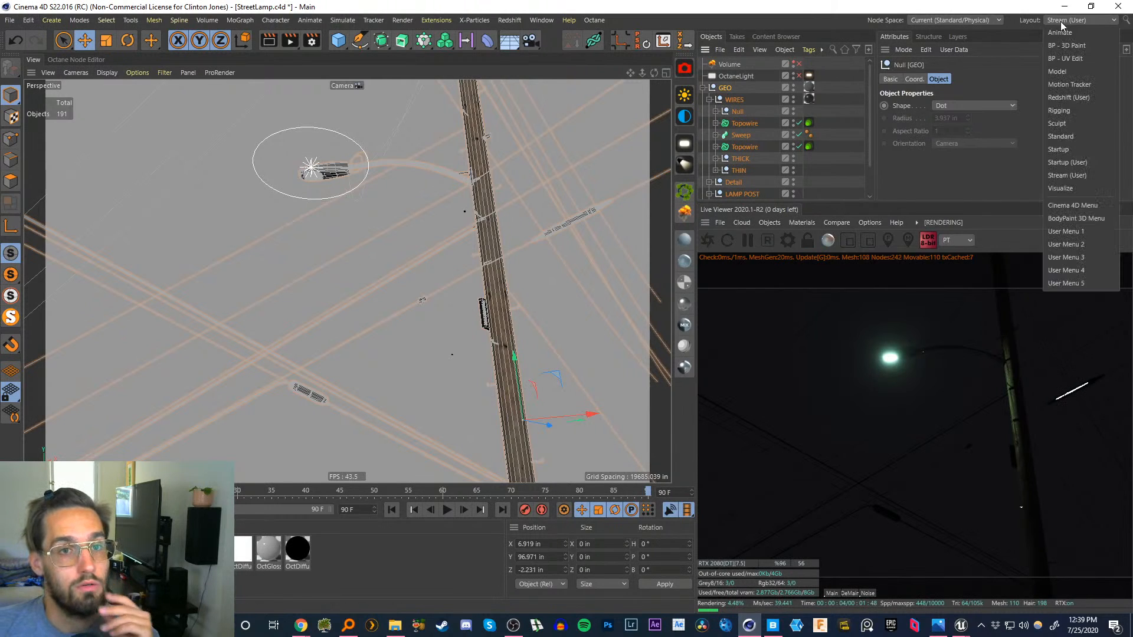
click(1063, 59)
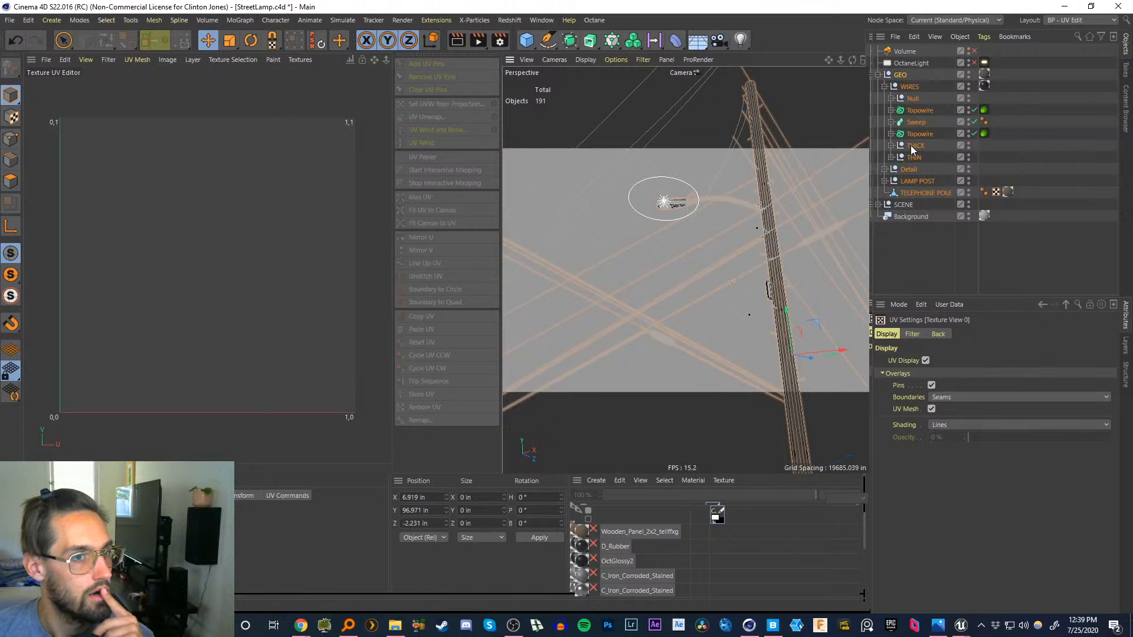
click(892, 157)
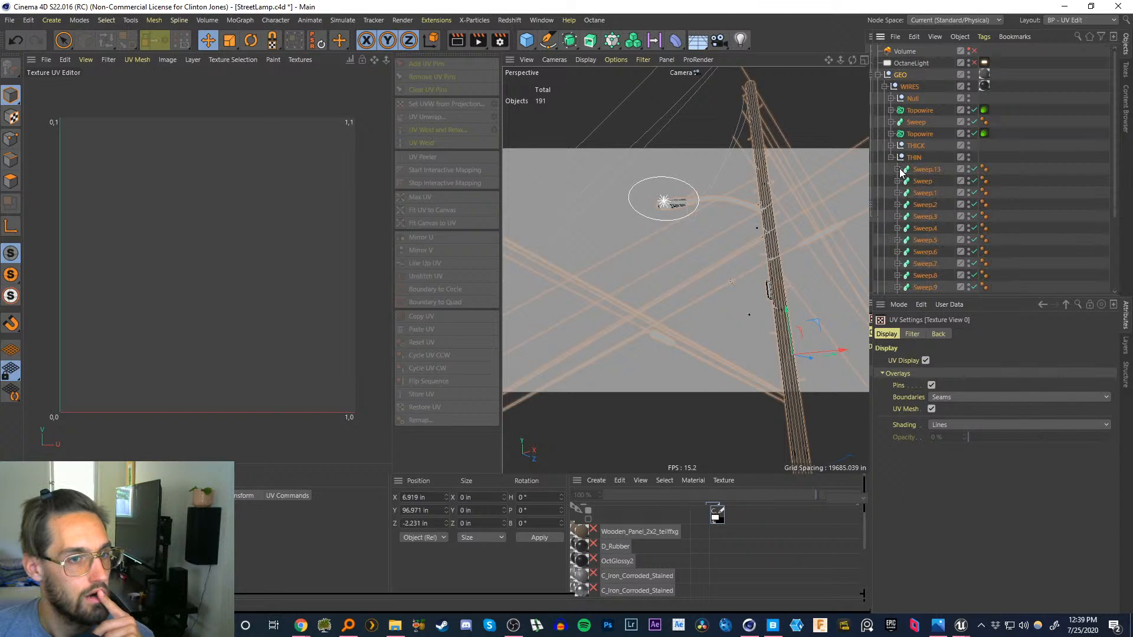
click(891, 157)
click(878, 75)
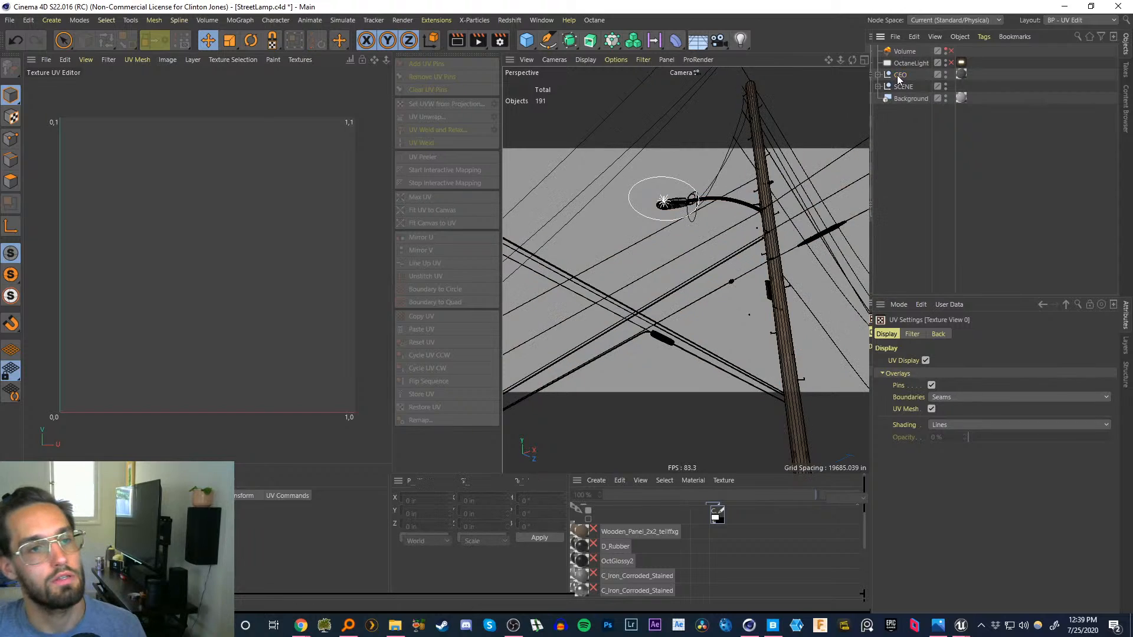
- Duplicate the GEO group in the object hierarchy
double_click(901, 75)
key(Return)
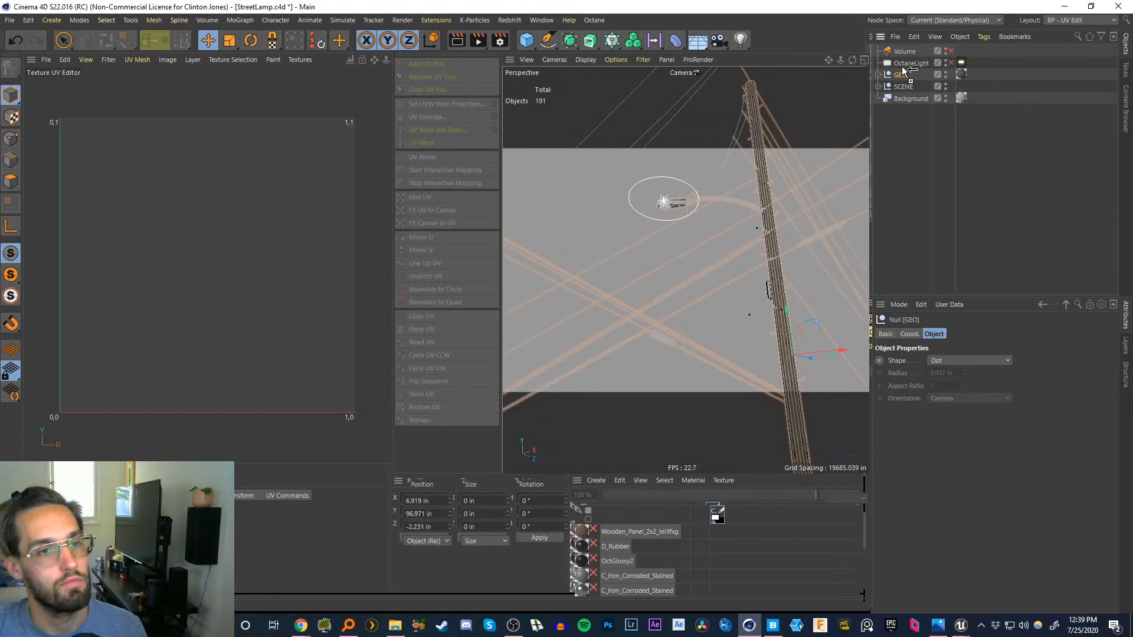
ctrl+drag(906, 71, 903, 73)
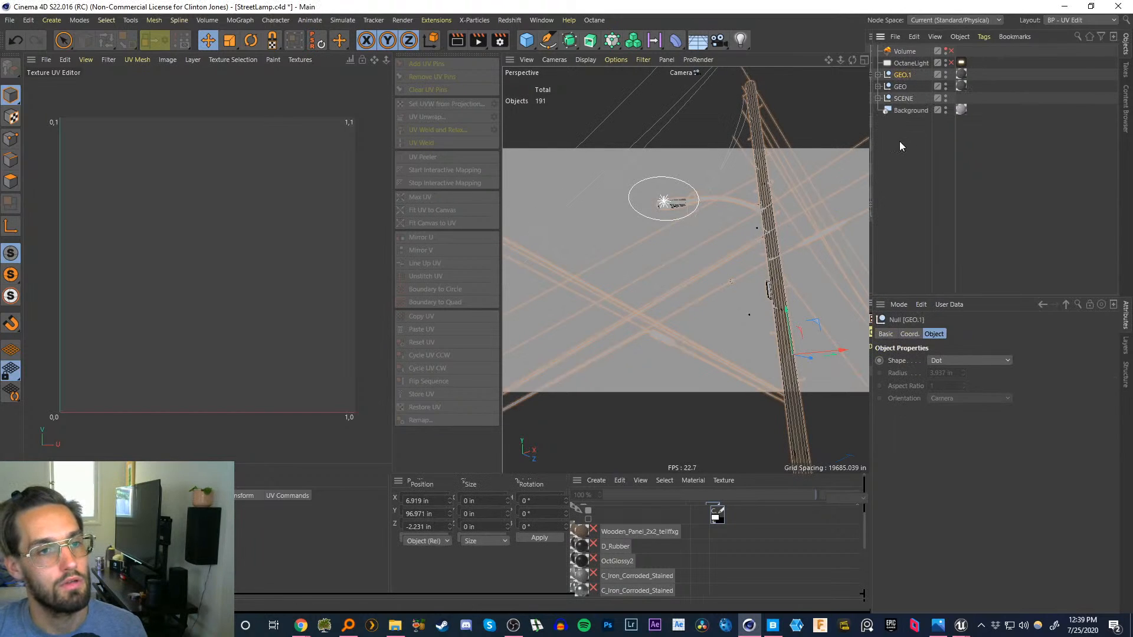
- Select everything inside the duplicated GEO.1 group down to TELEPHONE POLE and merge it with Connect Objects + Delete
click(879, 75)
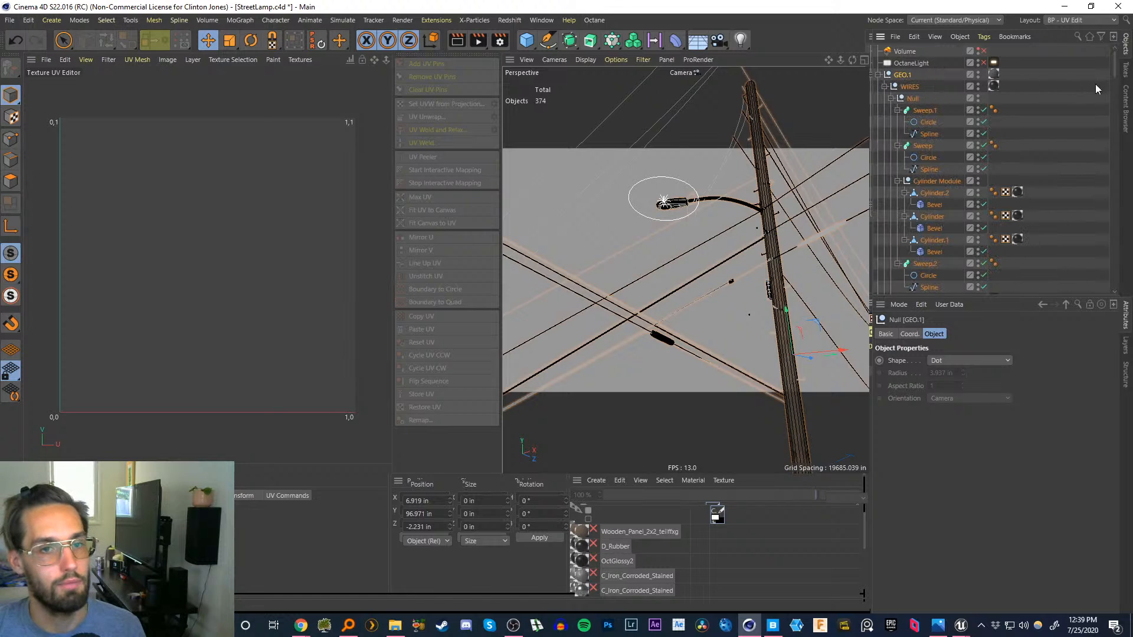
drag(1114, 73, 1074, 293)
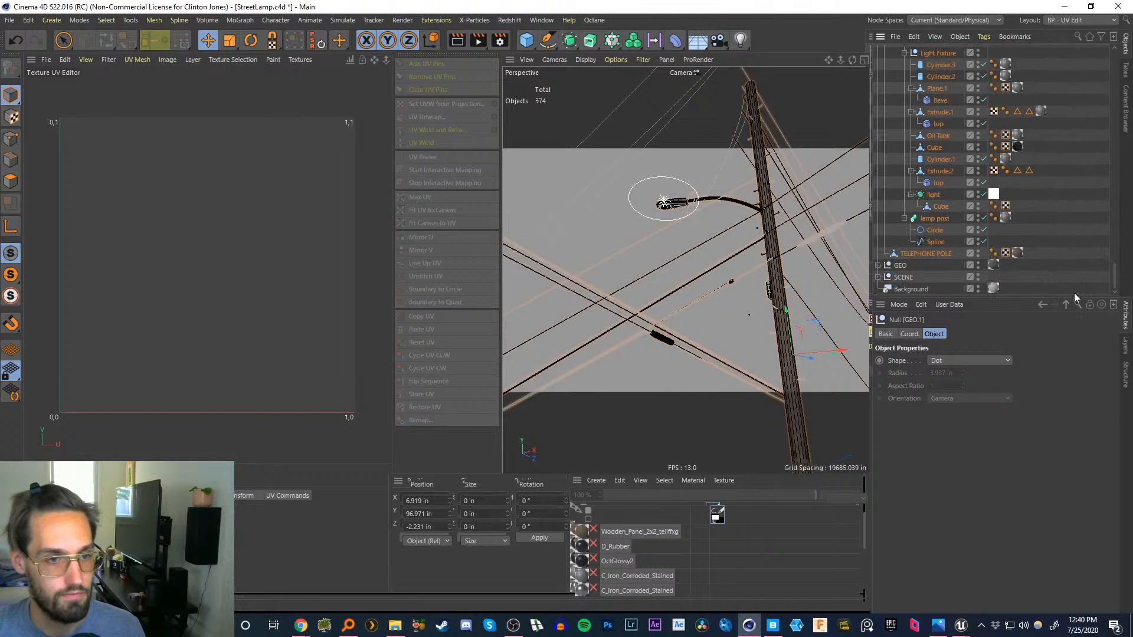
shift+click(936, 255)
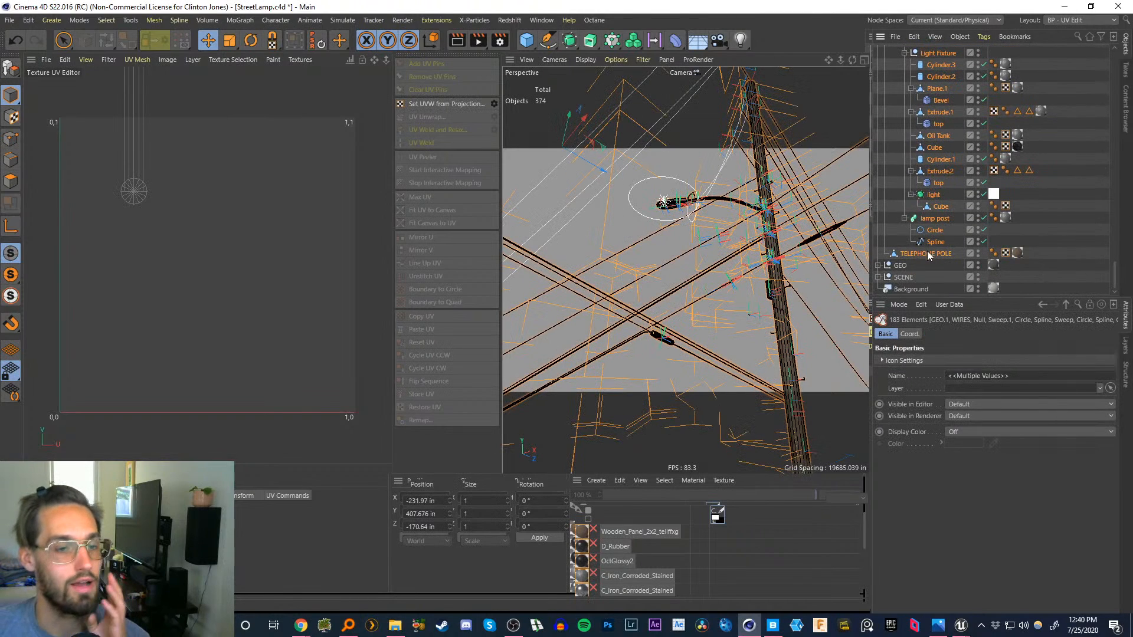
right_click(929, 254)
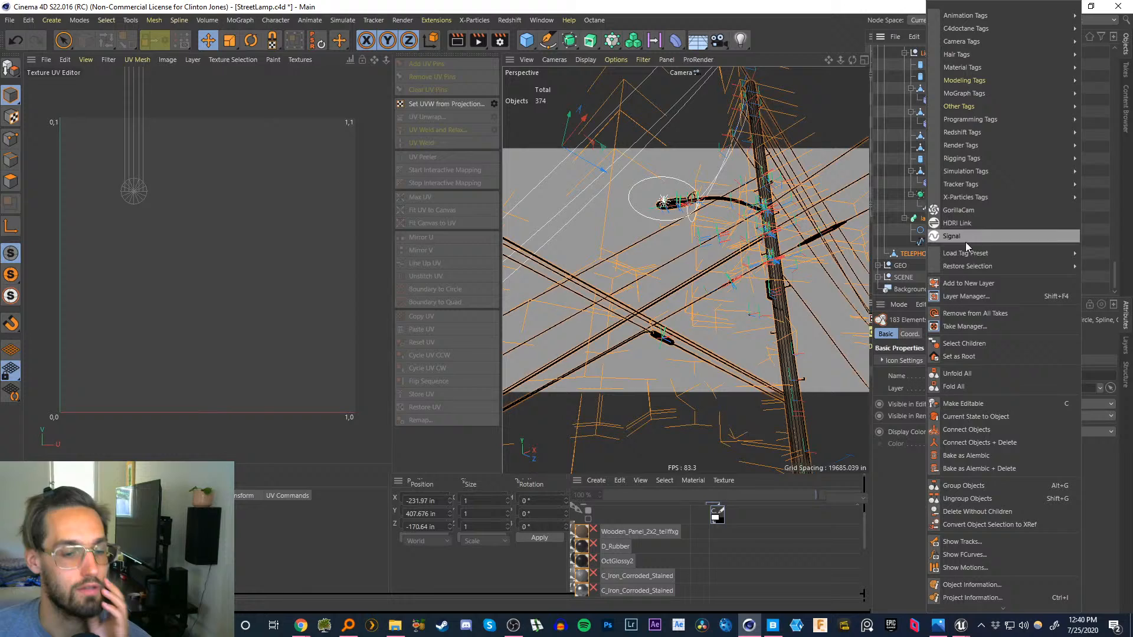
click(984, 444)
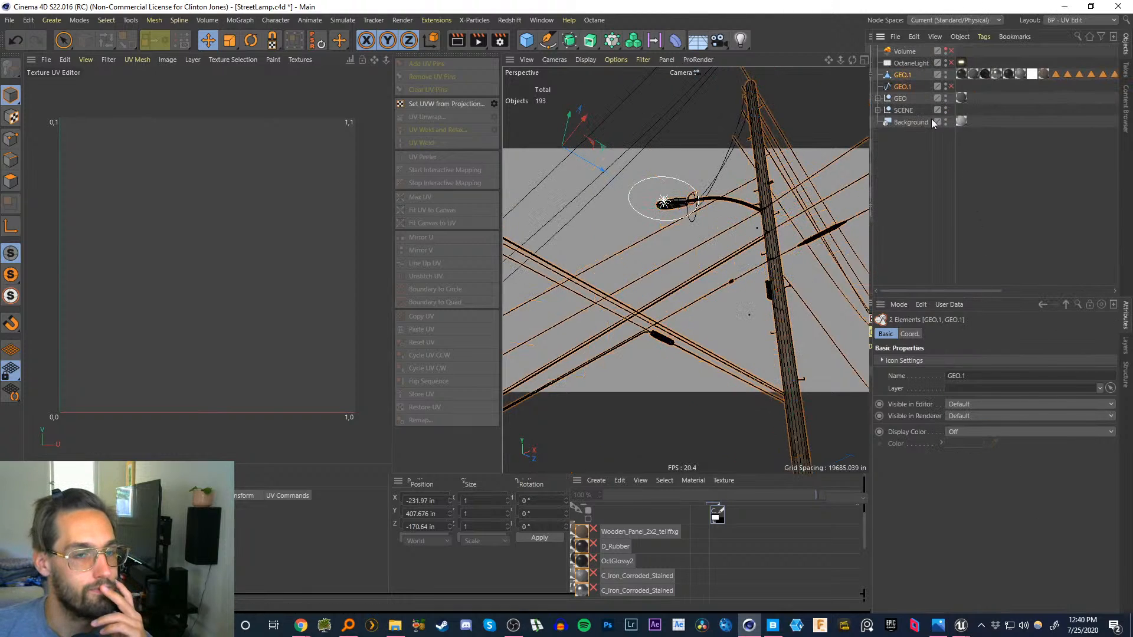
- Generate new UVs for the merged GEO.1 mesh with Set UVW from Projection, using the Automatic Packed UVs type
click(915, 133)
click(903, 75)
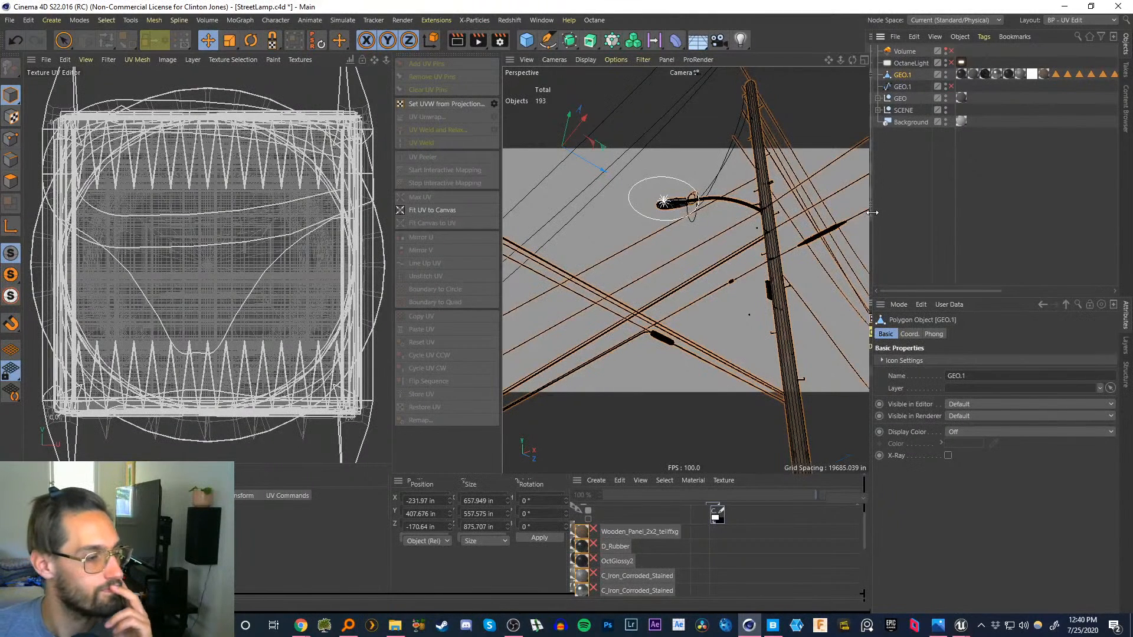
click(495, 104)
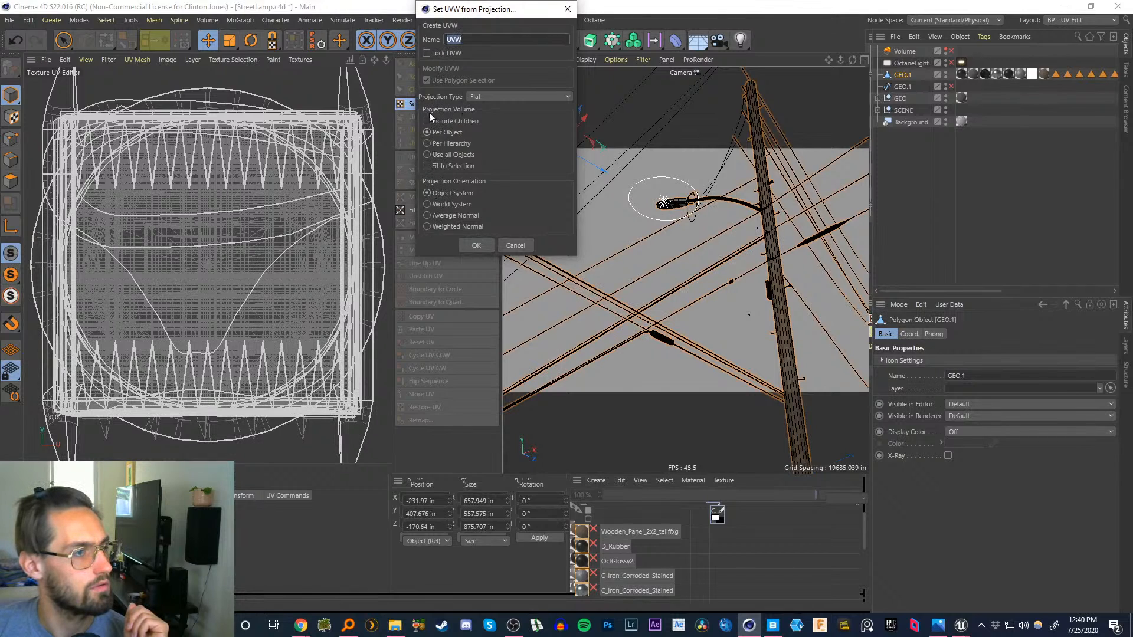
click(480, 96)
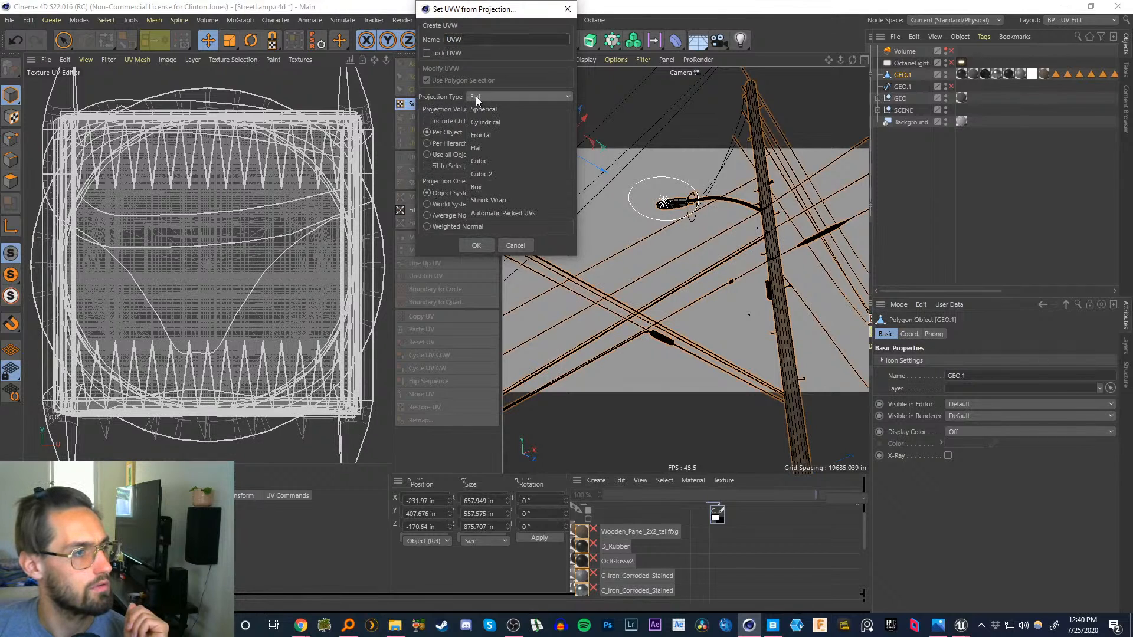
click(494, 215)
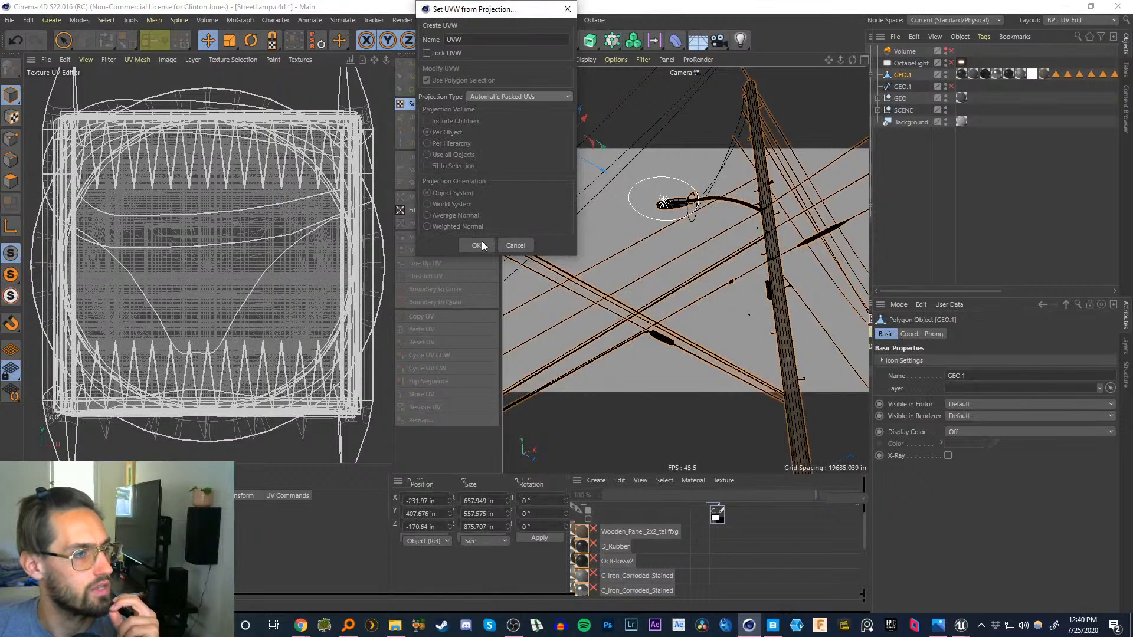
click(482, 245)
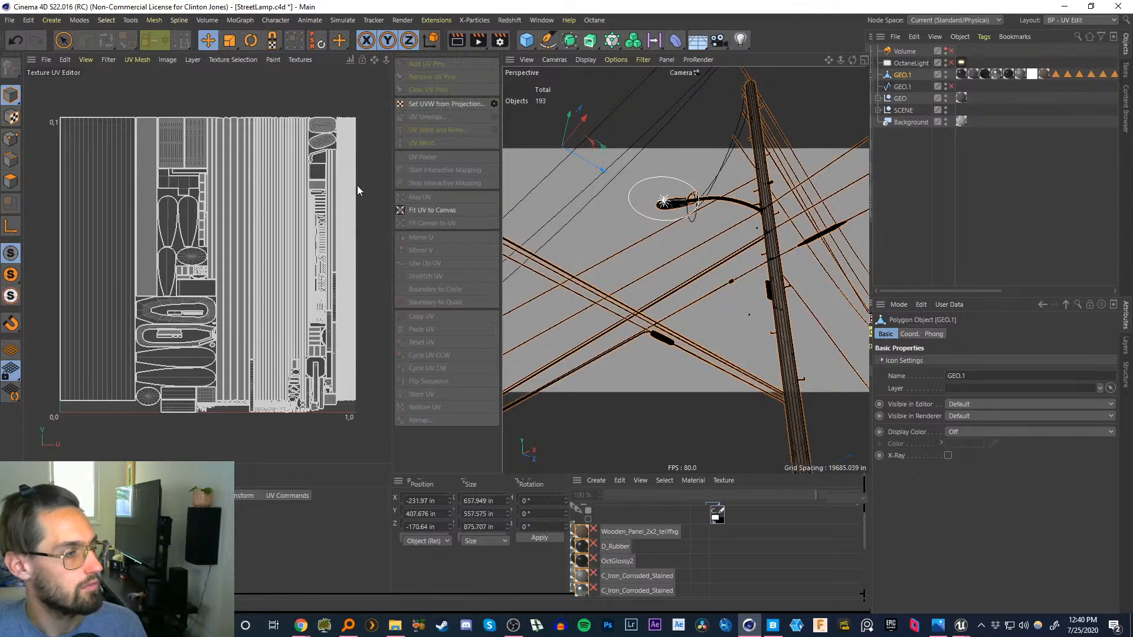
click(494, 104)
click(513, 246)
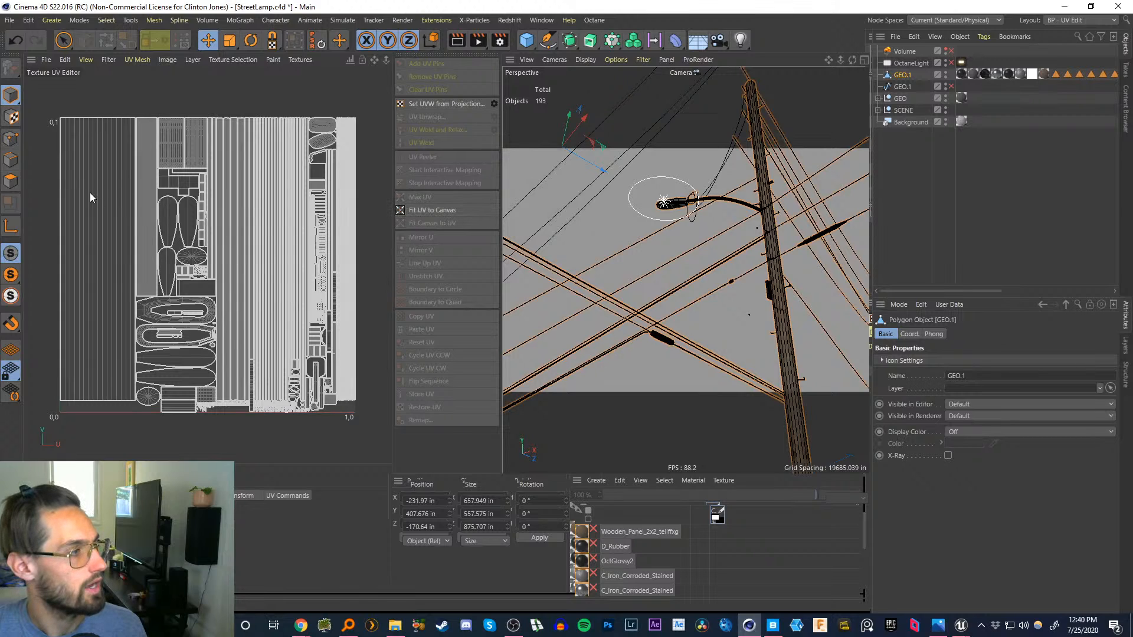
click(894, 165)
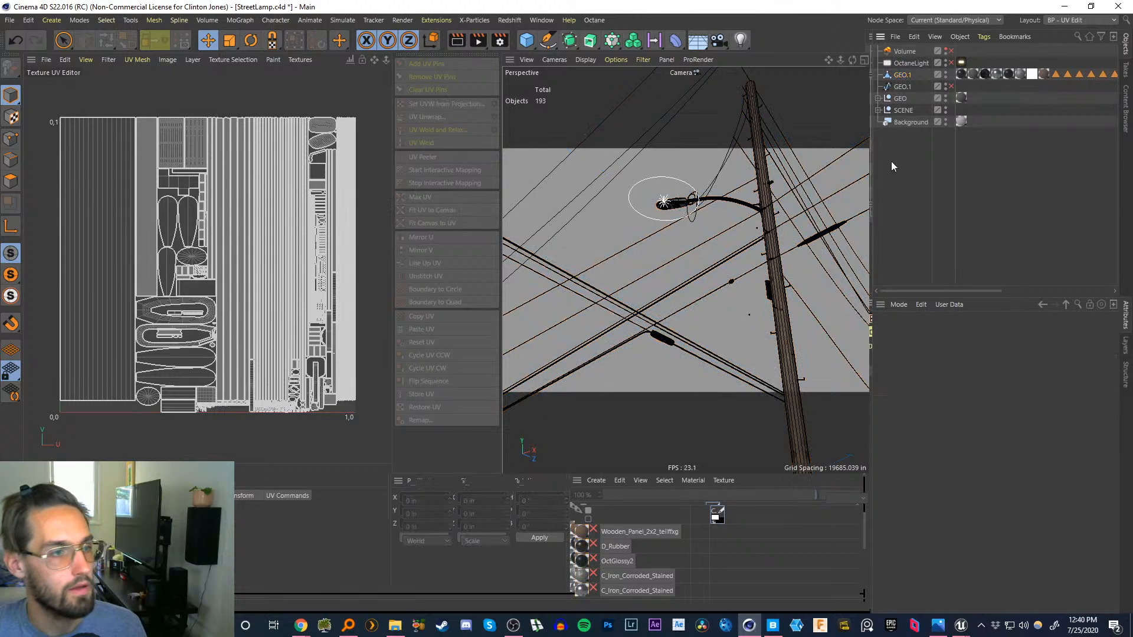
- Switch to the Startup layout and load the Checkerboard surface shader as the Mat material's color texture
click(1080, 24)
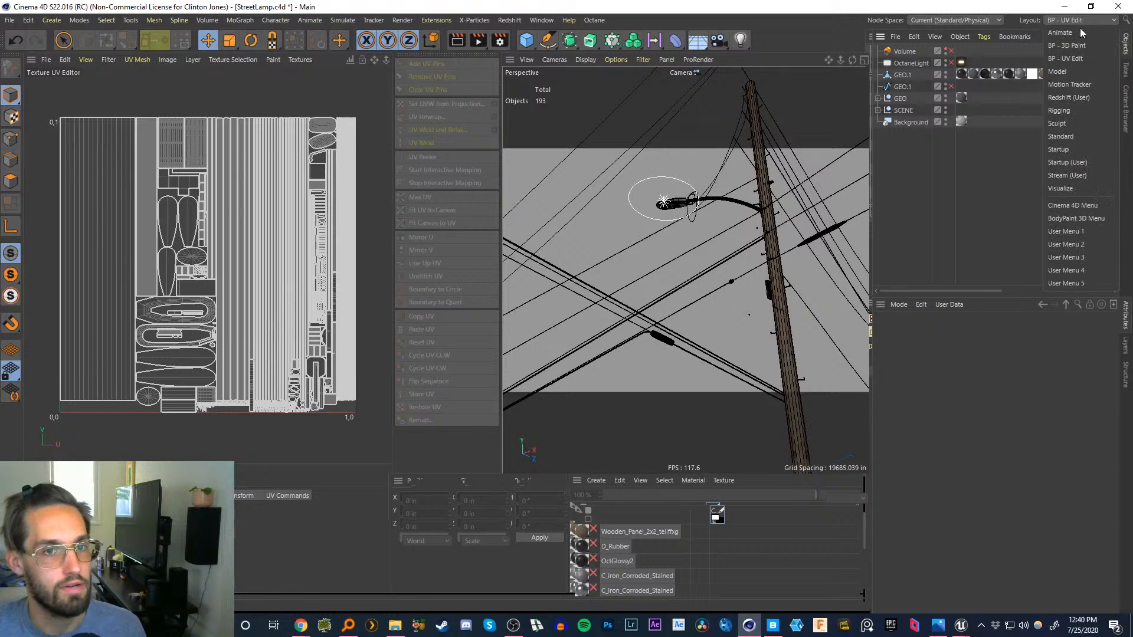
click(1069, 155)
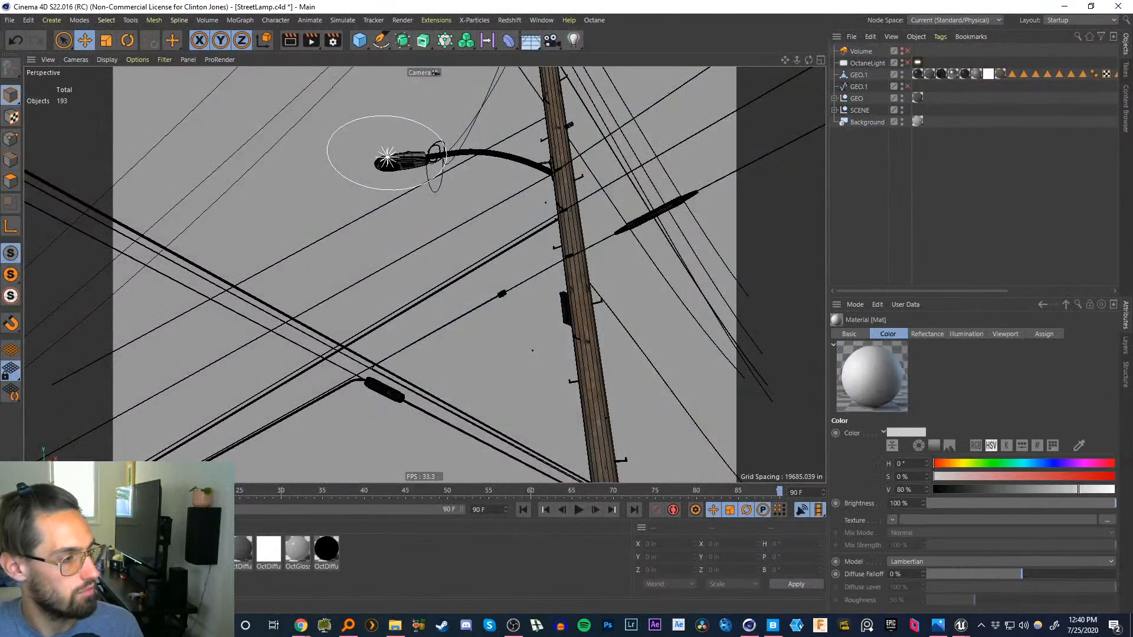
click(893, 519)
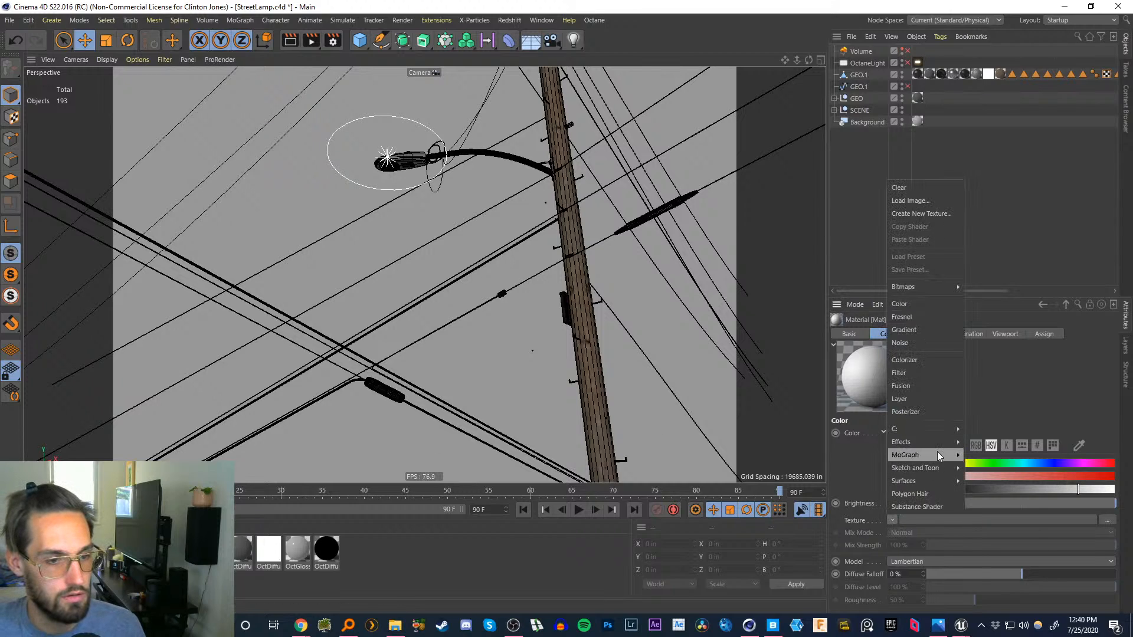
mouse_move(934, 444)
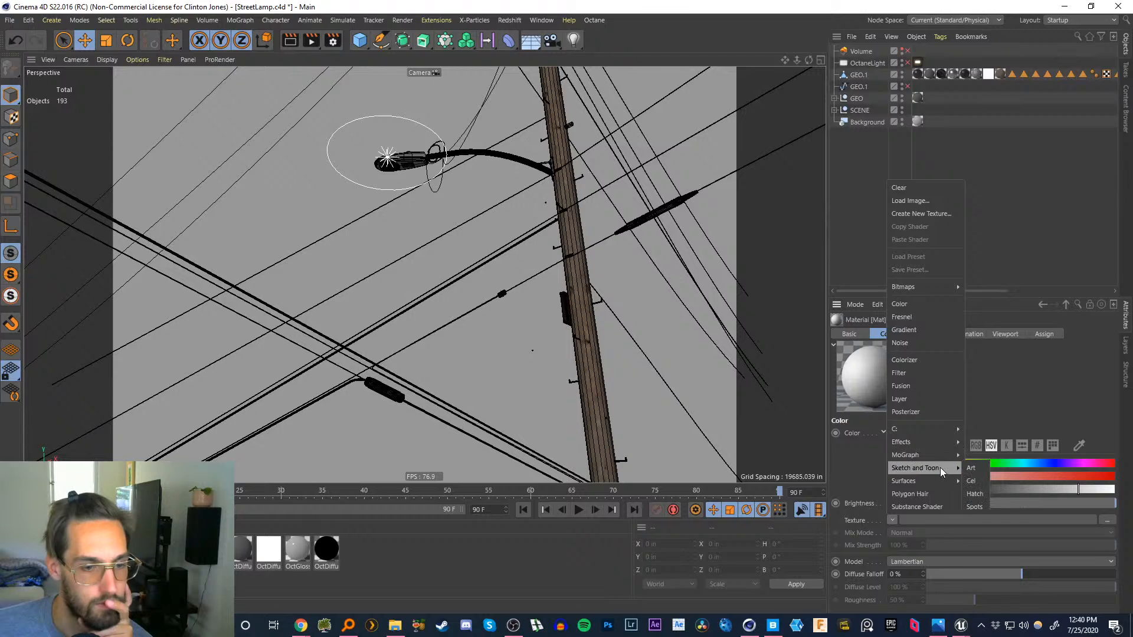
mouse_move(942, 484)
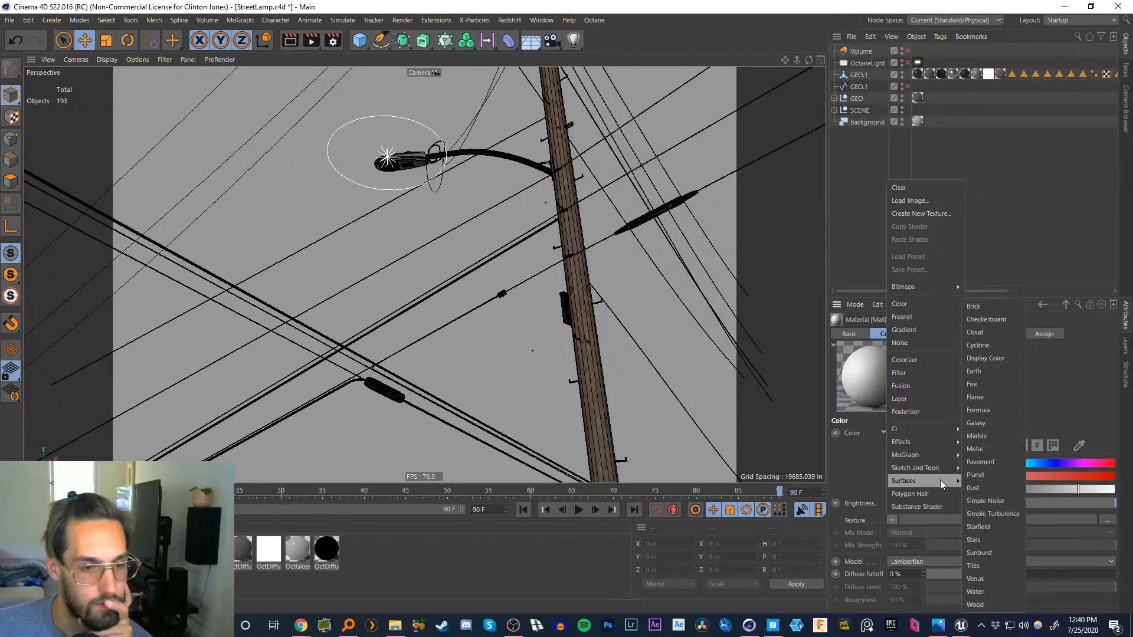
click(986, 319)
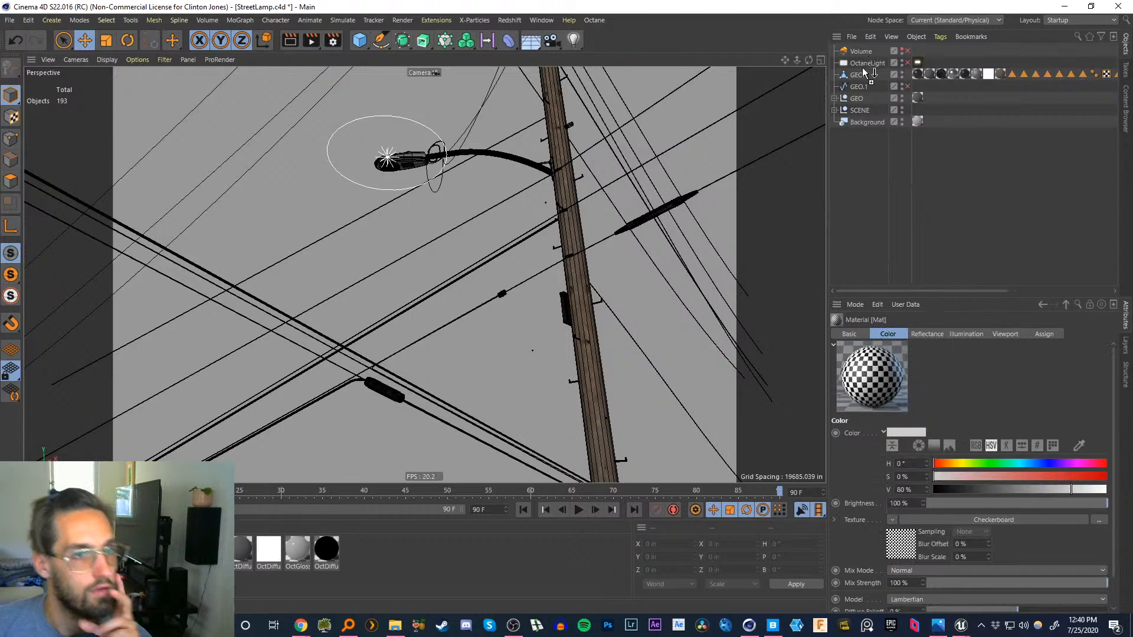
- Apply the checkerboard material to the merged GEO.1 mesh and hide the original GEO group in the viewport
drag(864, 72, 864, 73)
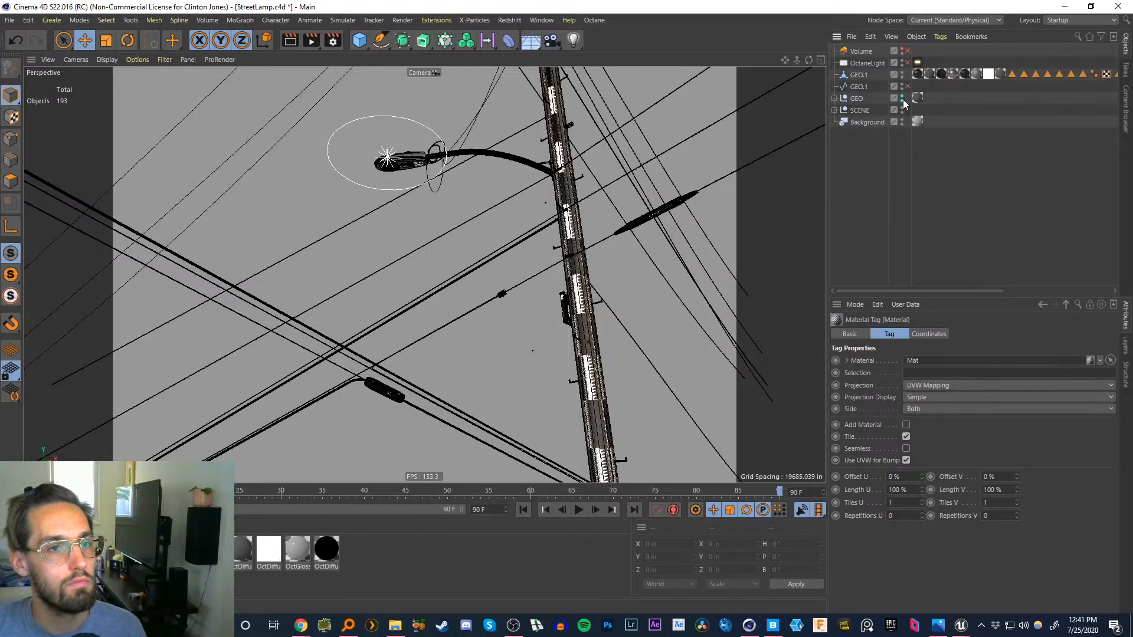
click(901, 97)
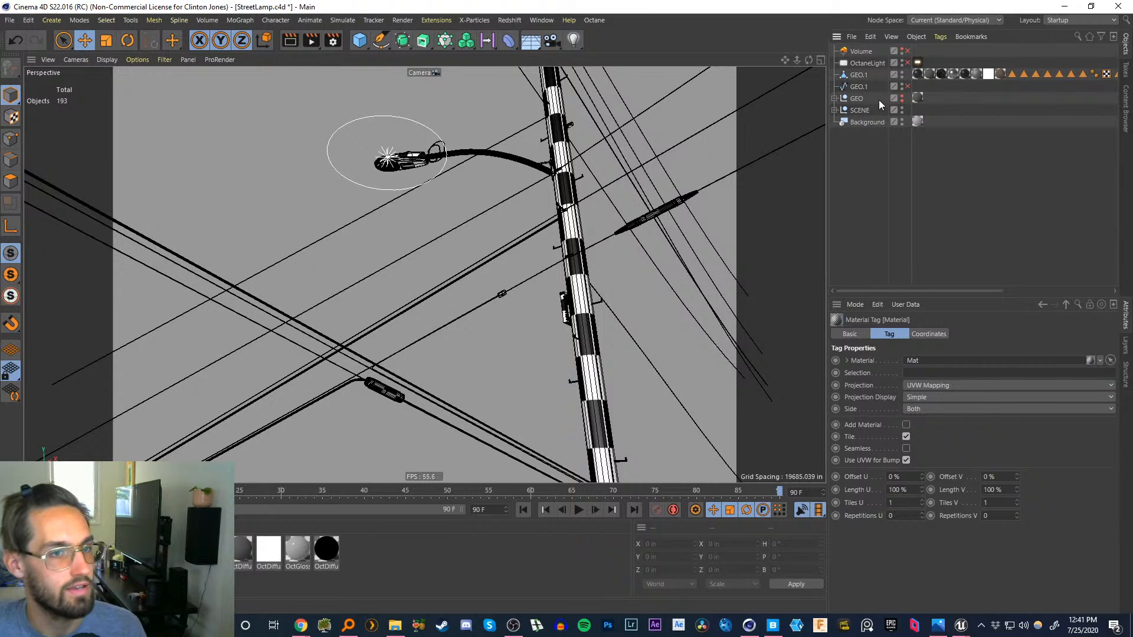
double_click(37, 550)
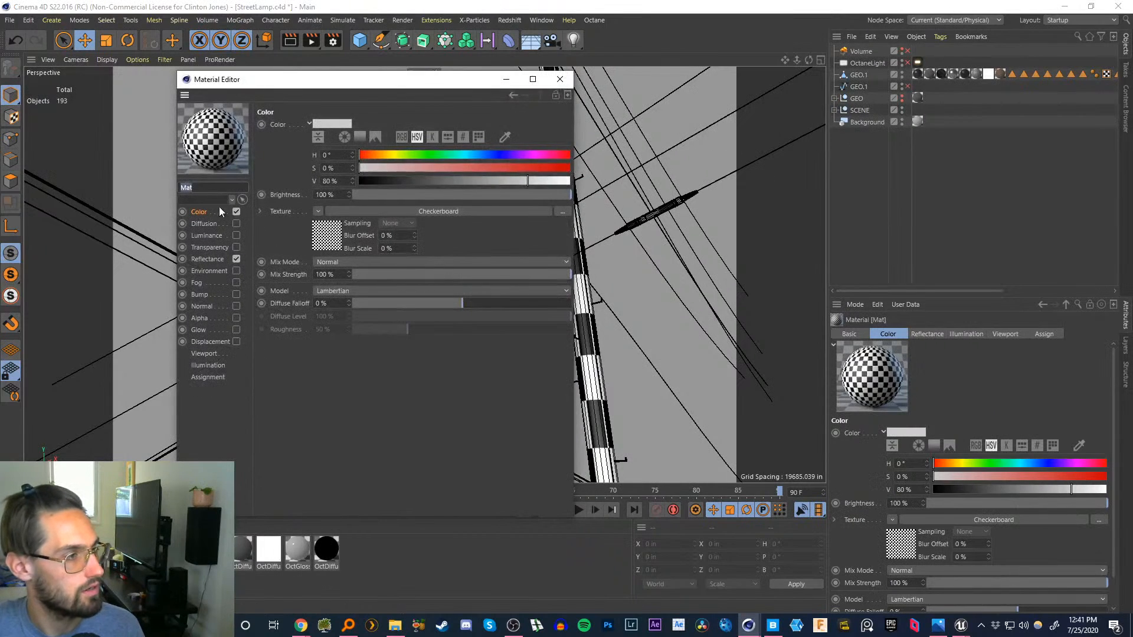
click(560, 79)
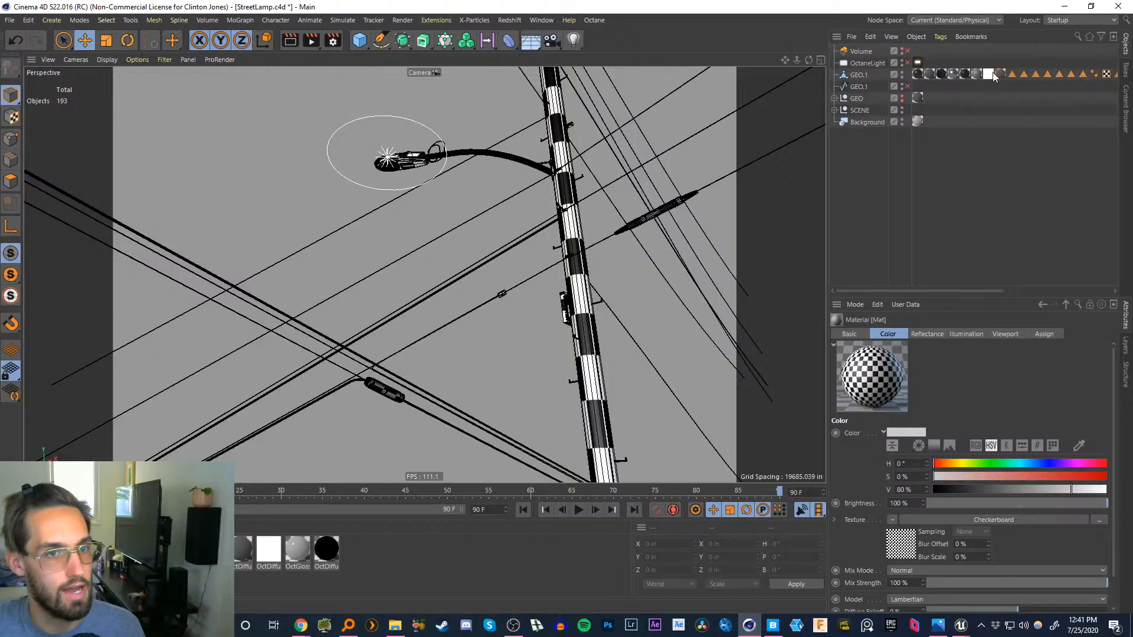
- Delete the old material tags and all selection tags from the merged GEO.1 mesh, keeping its Phong, UVW and checkerboard tags
click(875, 76)
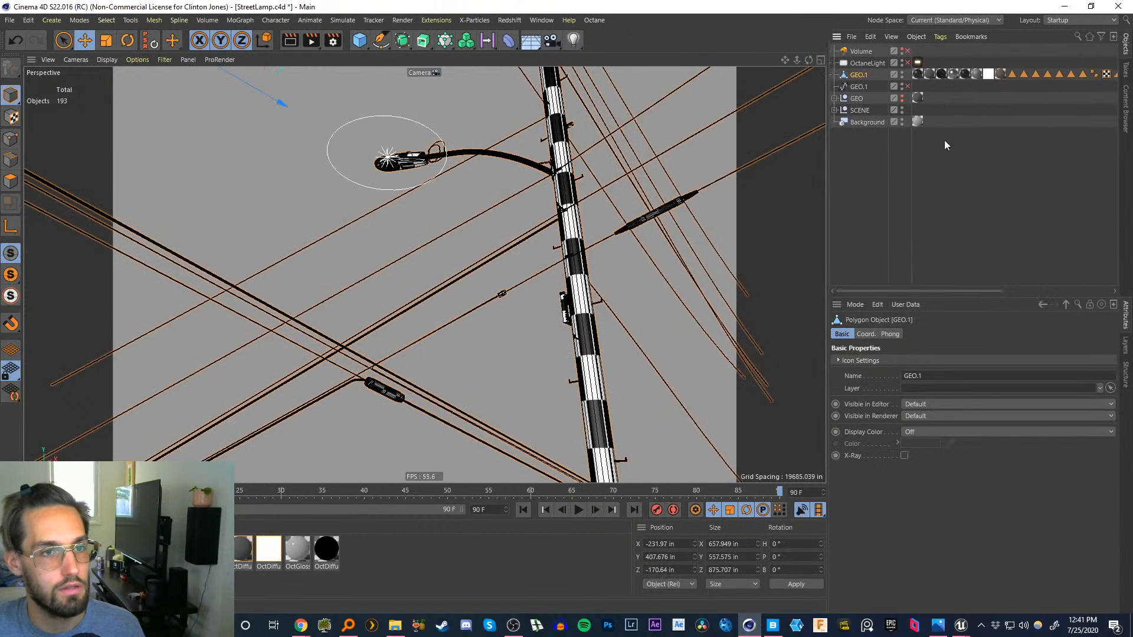
click(919, 78)
drag(923, 291, 1117, 292)
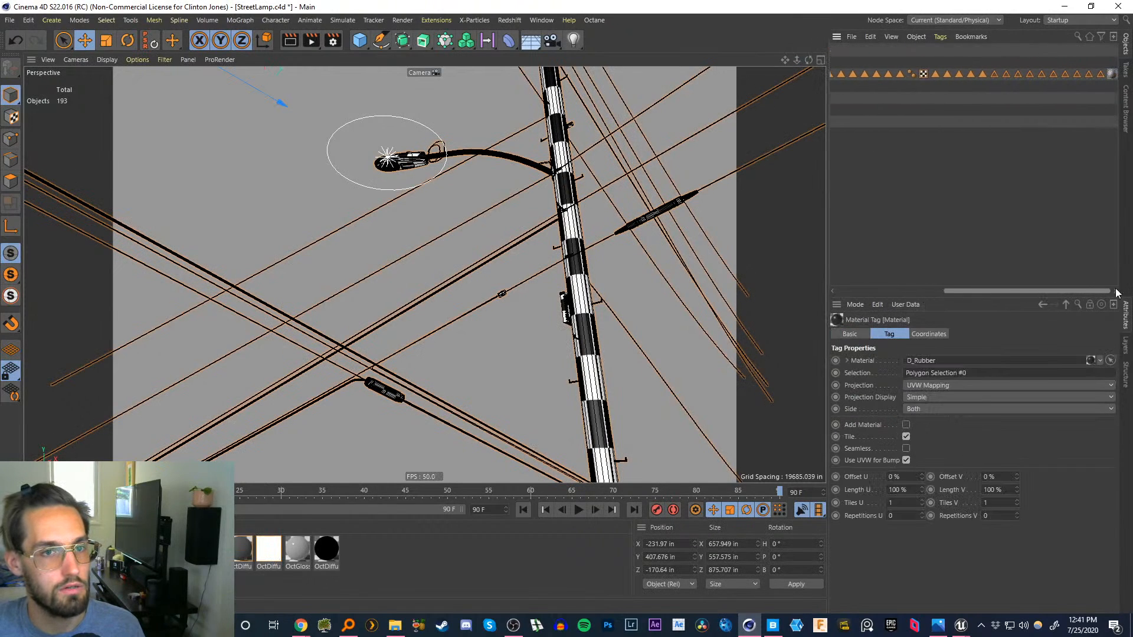
shift+click(899, 76)
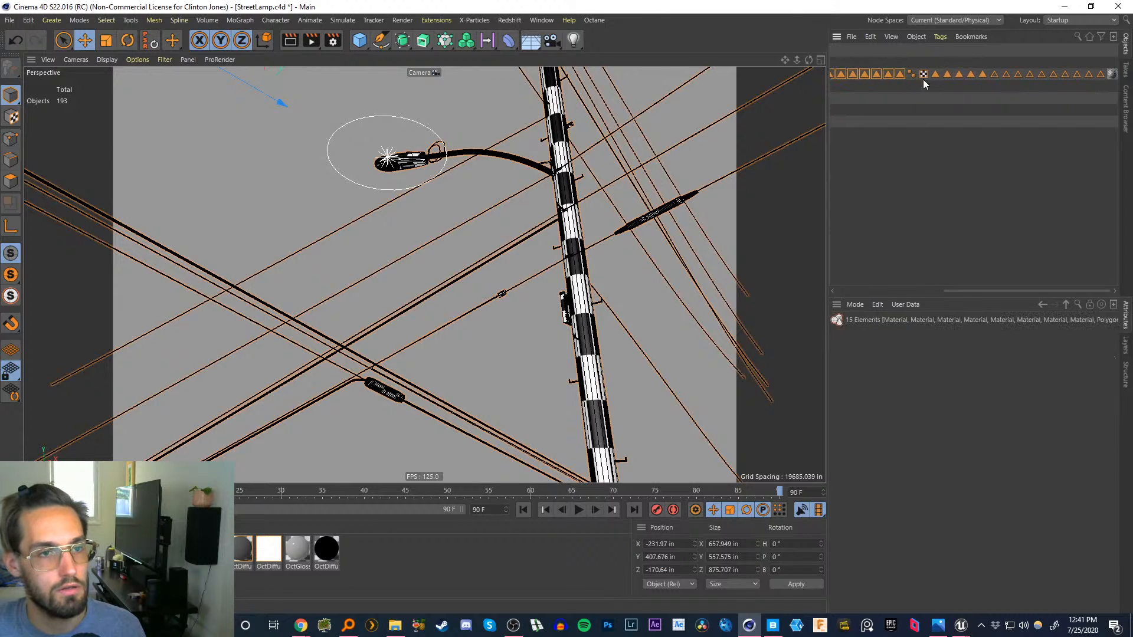
key(Delete)
click(934, 74)
shift+click(1099, 74)
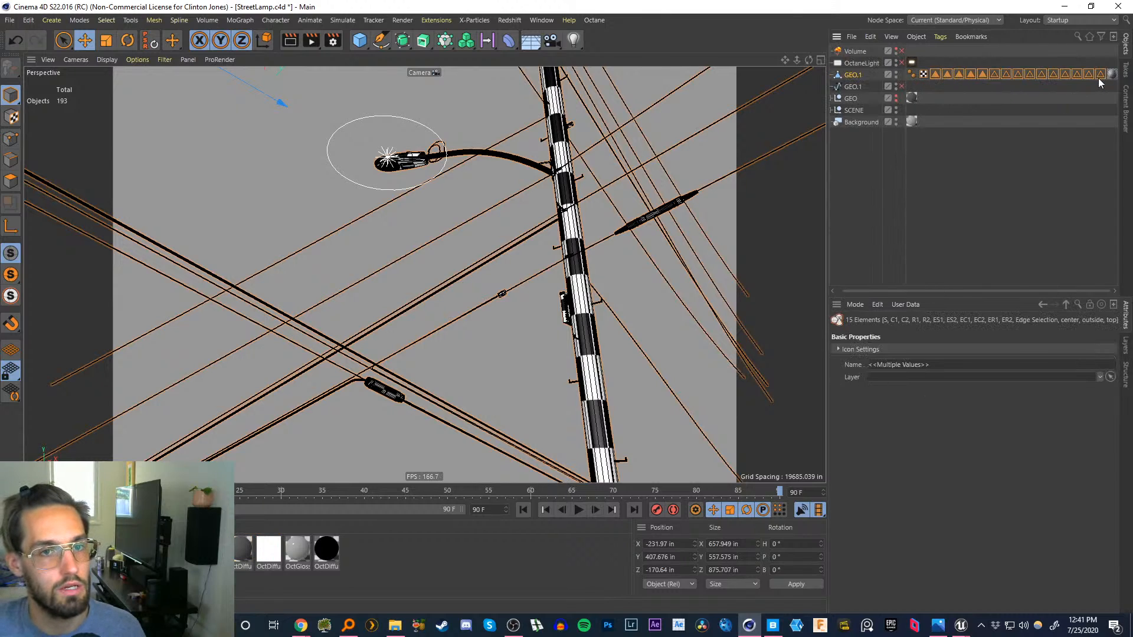
key(Delete)
- Set the checkerboard material tag on GEO.1 to 3 tiles in both U and V
click(942, 76)
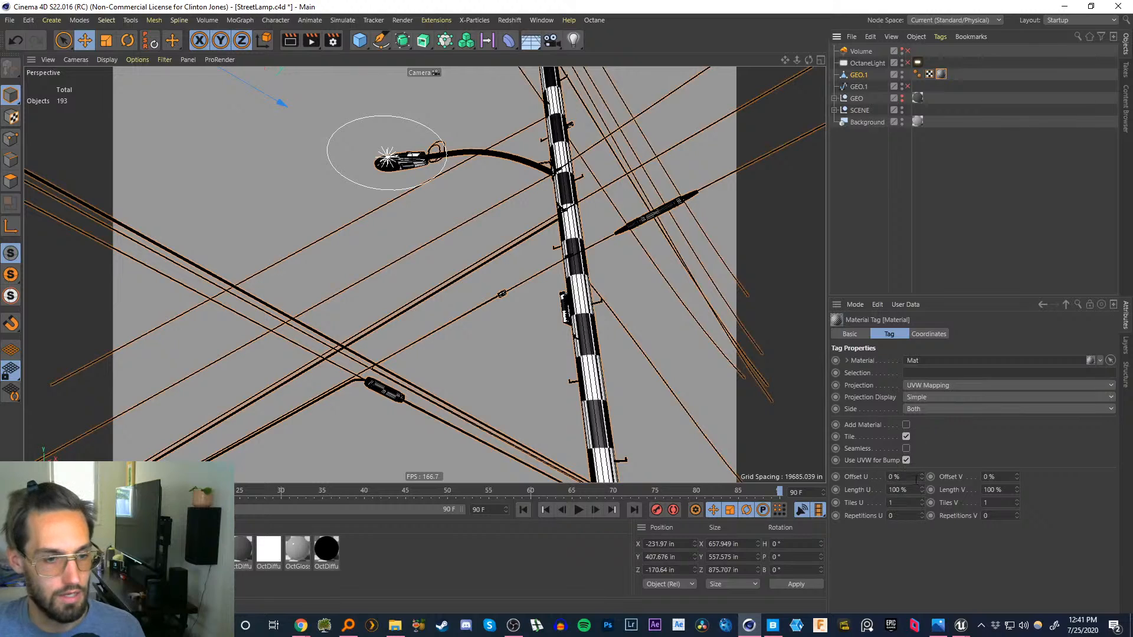
text(3)
key(Tab)
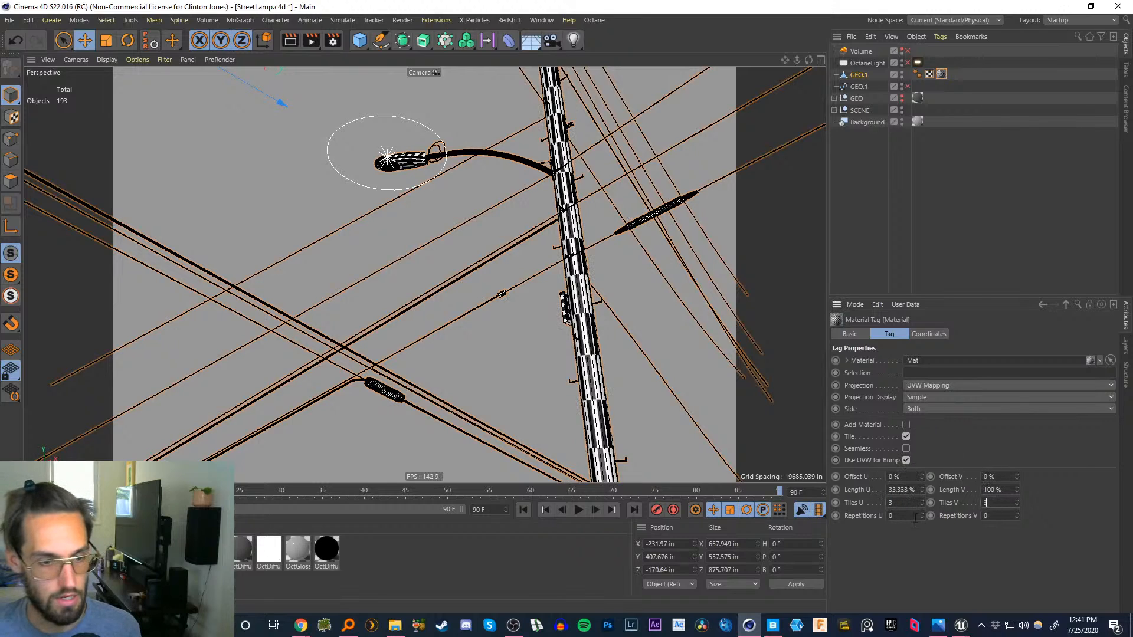
text(3)
key(Return)
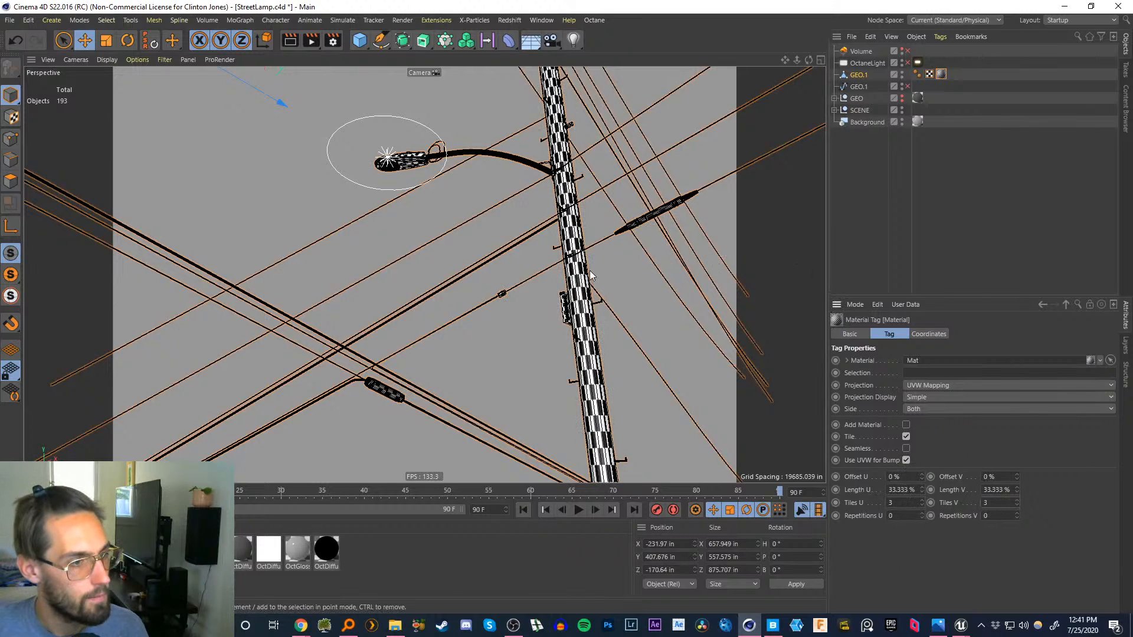
click(890, 165)
- Expand the GEO and SCENE groups, leave the scene camera, and examine the checker pattern on the pole, lamp arm and light fixture
click(835, 99)
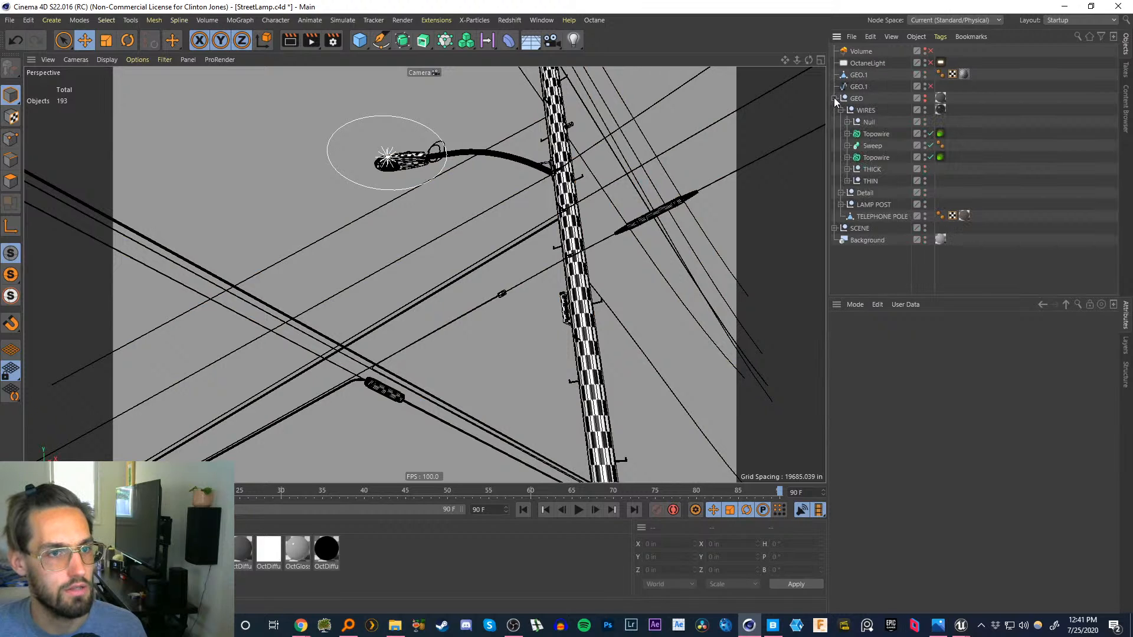
click(834, 228)
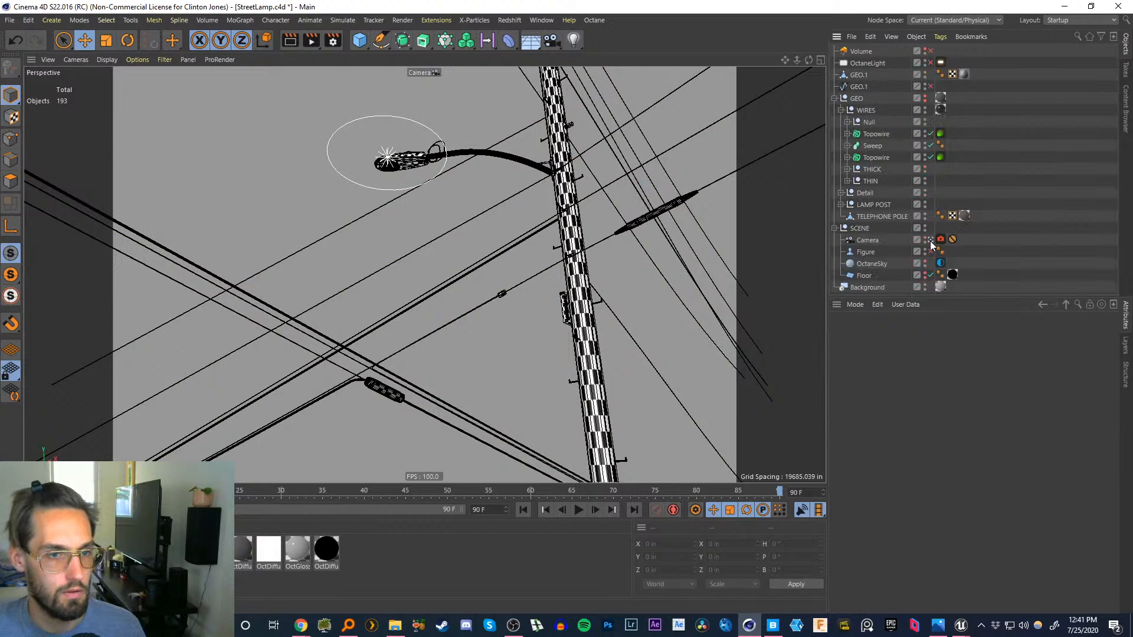
click(930, 240)
click(521, 283)
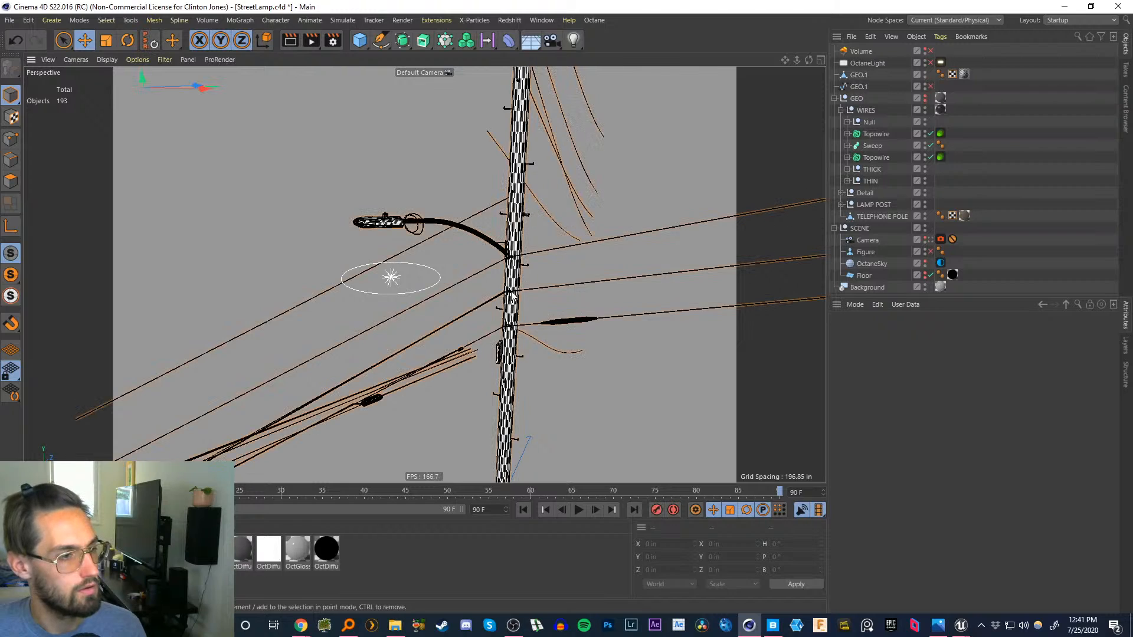
right_click(522, 284)
click(838, 329)
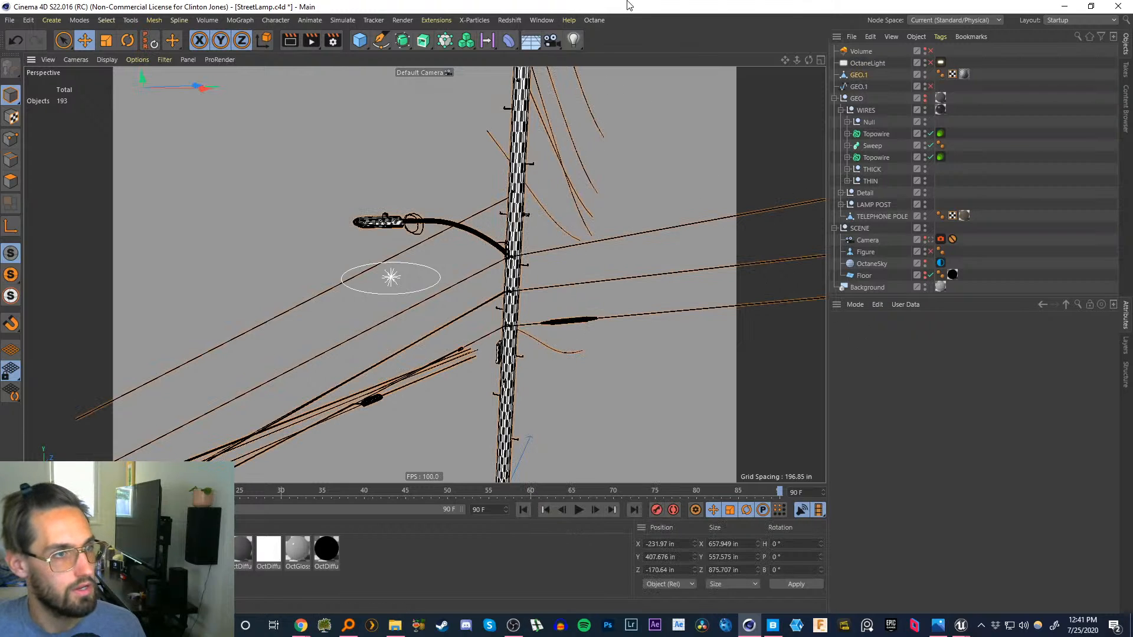
alt+right_drag(511, 277, 548, 200)
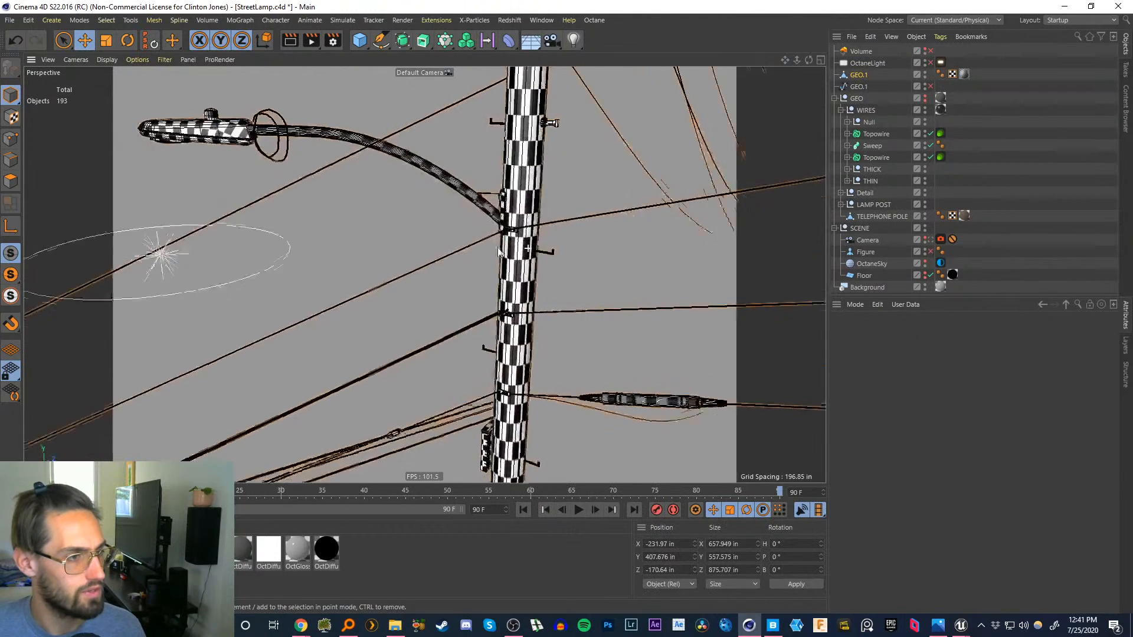
alt+middle_drag(415, 230, 449, 305)
alt+right_drag(273, 219, 313, 140)
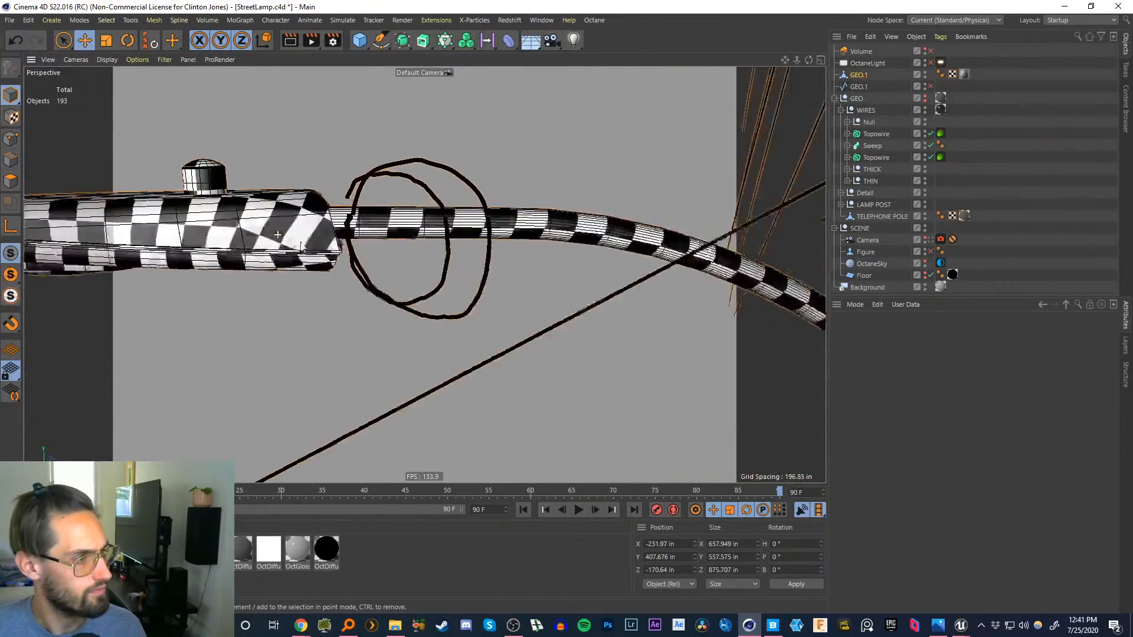
- Inspect the checker pattern around the arm's bracket and along the pole, and view the whole lamp with its wires
alt+drag(413, 247, 592, 347)
alt+middle_drag(592, 347, 490, 325)
alt+right_drag(490, 322, 581, 206)
alt+middle_drag(581, 206, 501, 287)
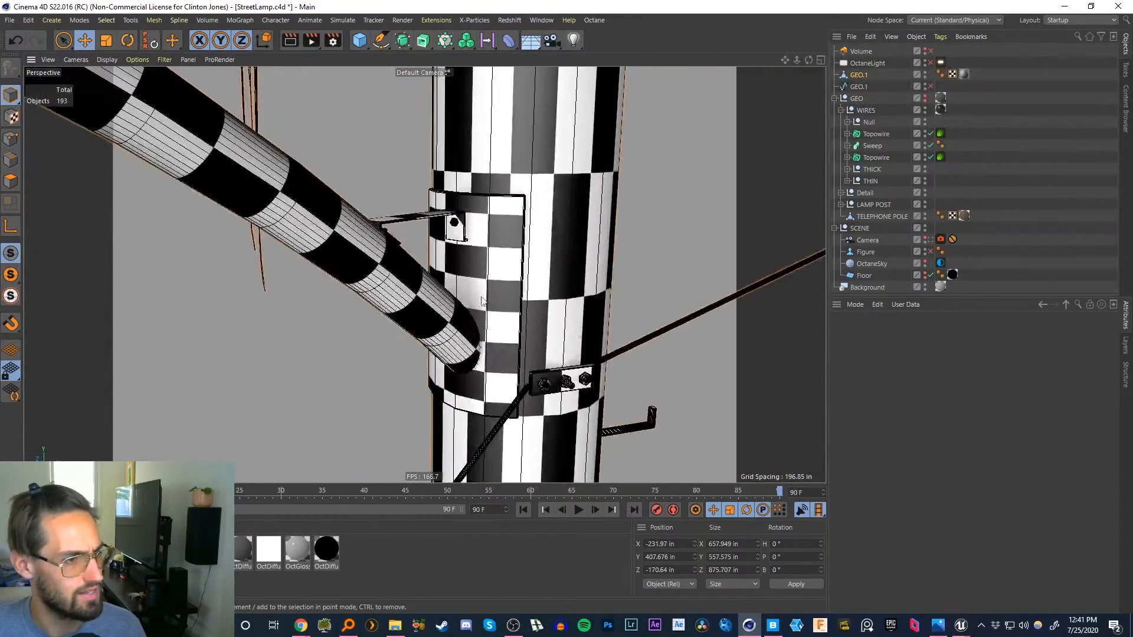
alt+drag(501, 287, 413, 328)
alt+middle_drag(413, 328, 360, 172)
alt+drag(496, 242, 537, 230)
alt+middle_drag(541, 289, 554, 24)
mouse_move(409, 320)
alt+right_down()
mouse_move(441, 254)
mouse_move(414, 306)
alt+right_up()
alt+drag(414, 306, 449, 277)
alt+right_drag(449, 277, 481, 422)
alt+drag(485, 282, 495, 268)
alt+right_drag(496, 268, 508, 193)
alt+middle_drag(425, 273, 484, 310)
alt+right_drag(437, 353, 430, 316)
alt+drag(430, 316, 514, 300)
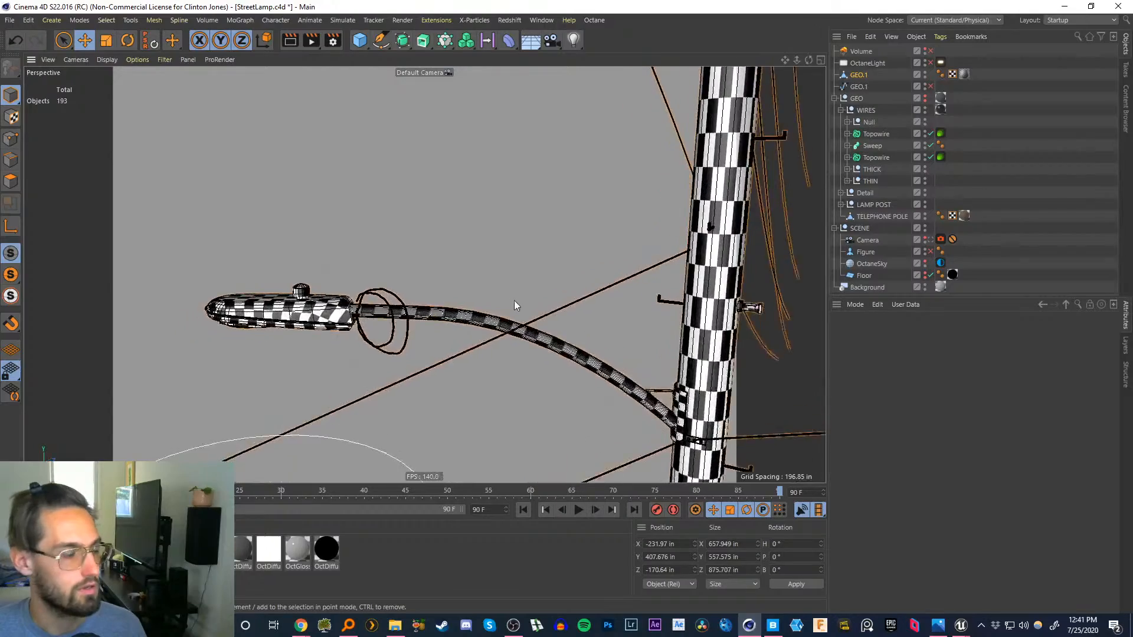
alt+right_drag(515, 300, 537, 360)
alt+middle_drag(537, 360, 544, 319)
alt+right_drag(544, 318, 484, 267)
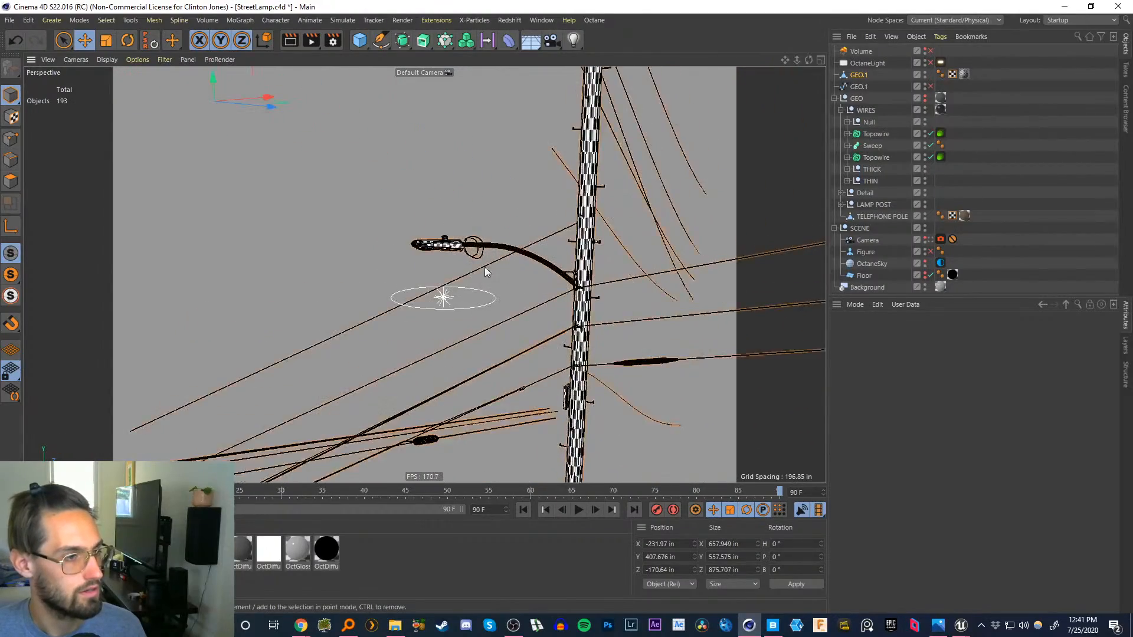
- Delete the OctaneLight below the lamp head from the scene
alt+drag(484, 267, 450, 319)
click(452, 323)
key(Delete)
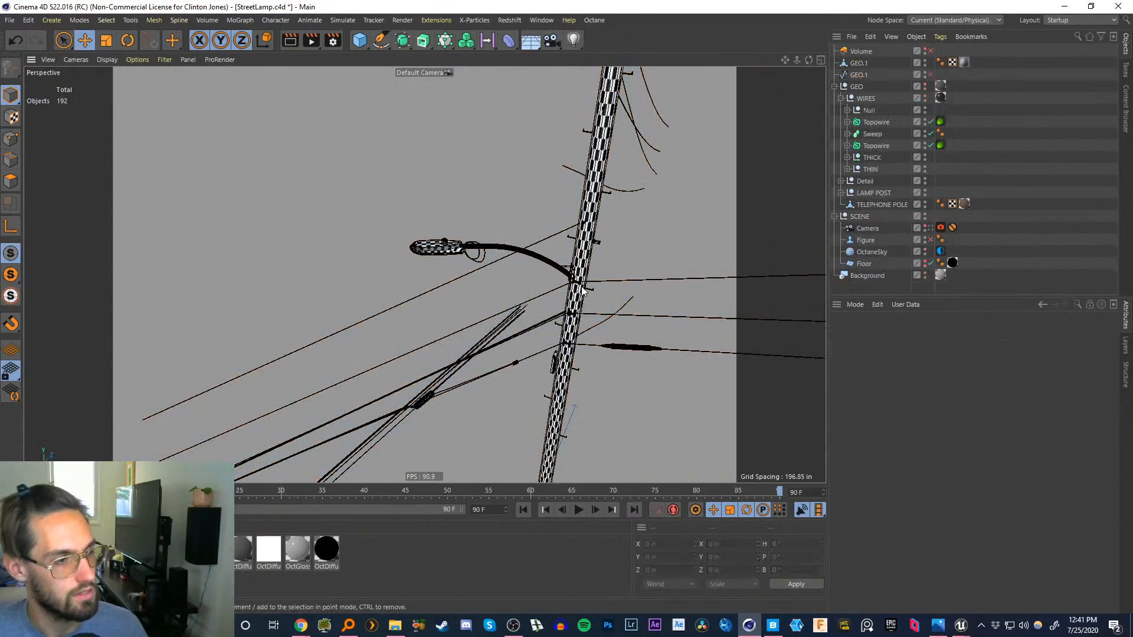
alt+middle_drag(568, 310, 515, 147)
alt+right_drag(515, 147, 514, 232)
alt+drag(513, 233, 468, 171)
alt+middle_drag(468, 172, 499, 298)
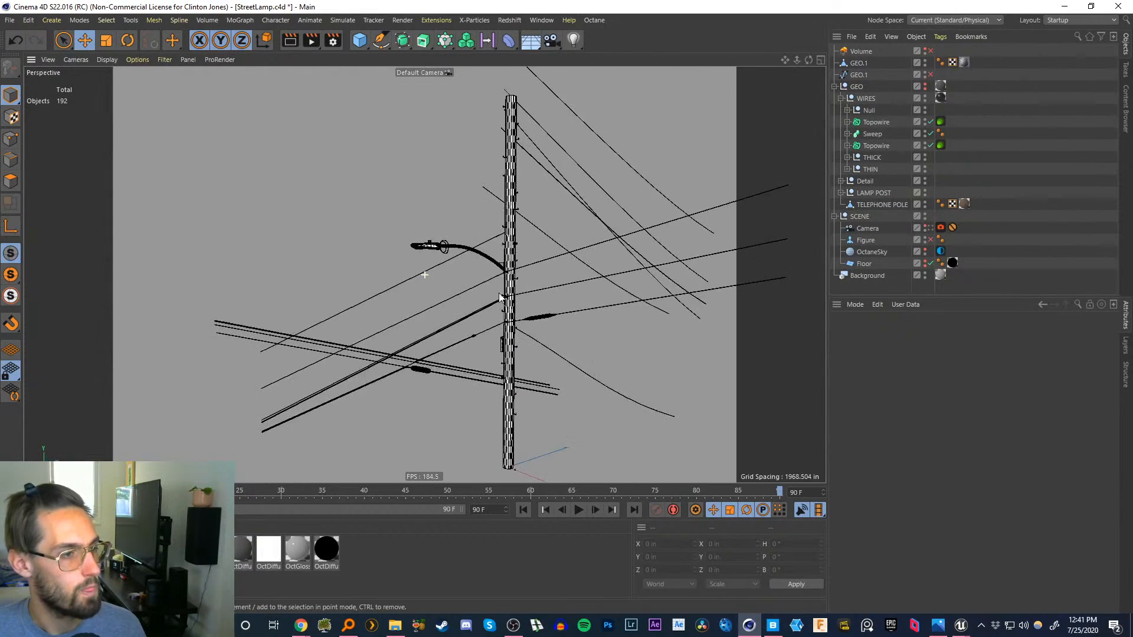
mouse_move(499, 298)
alt+mouse_down()
mouse_move(543, 266)
mouse_move(489, 282)
mouse_move(511, 308)
alt+mouse_up()
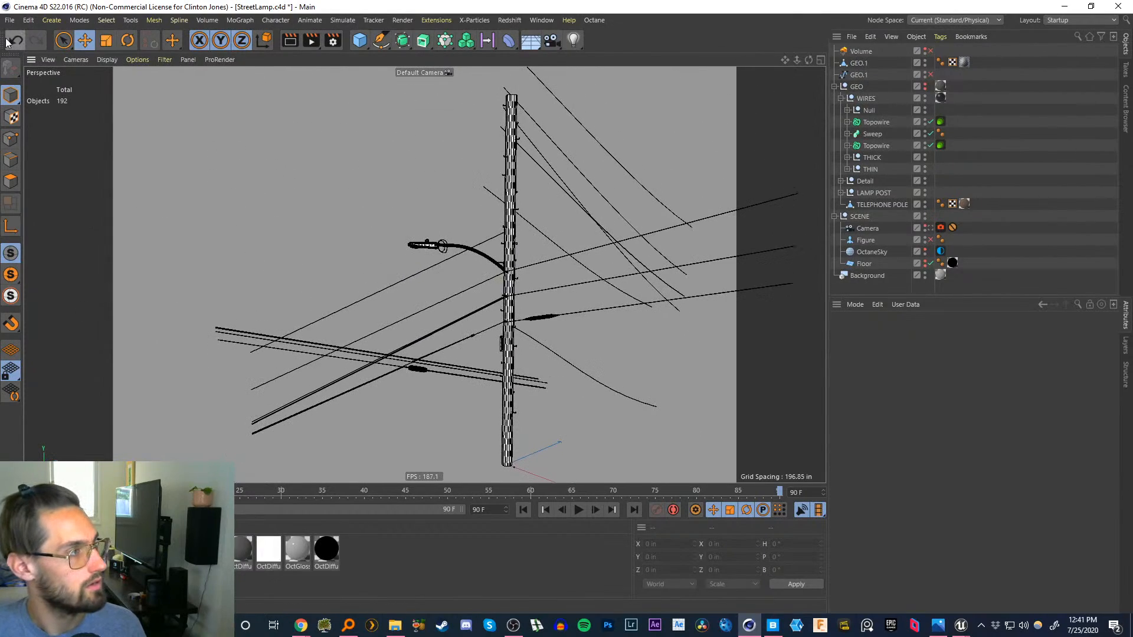
click(10, 20)
mouse_move(104, 254)
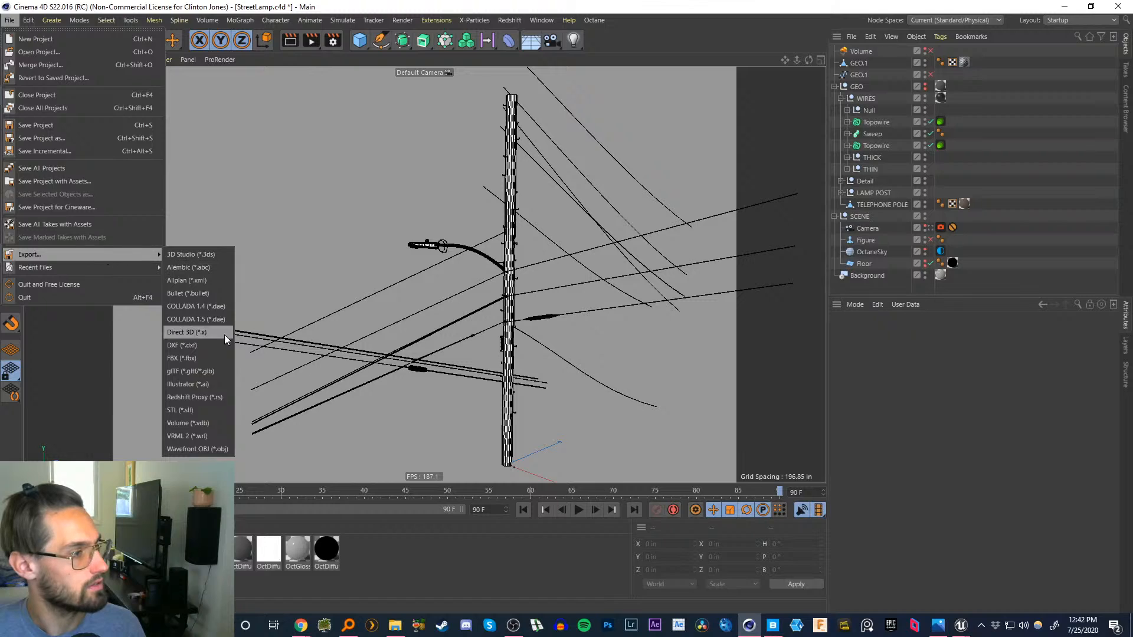
click(187, 358)
drag(190, 199, 206, 155)
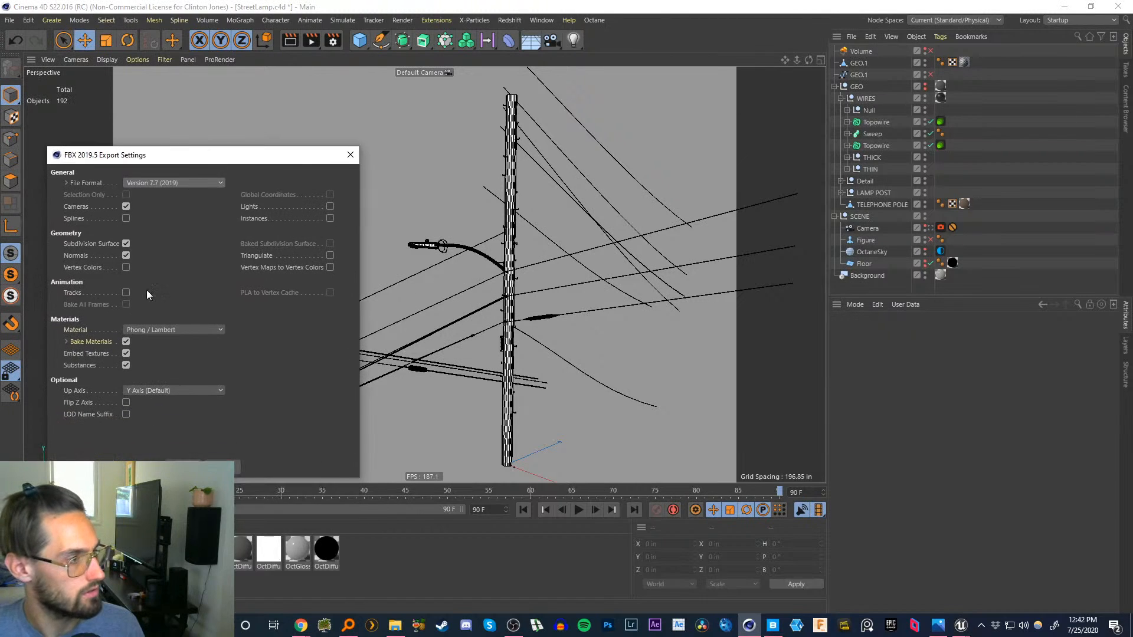
click(171, 329)
click(166, 338)
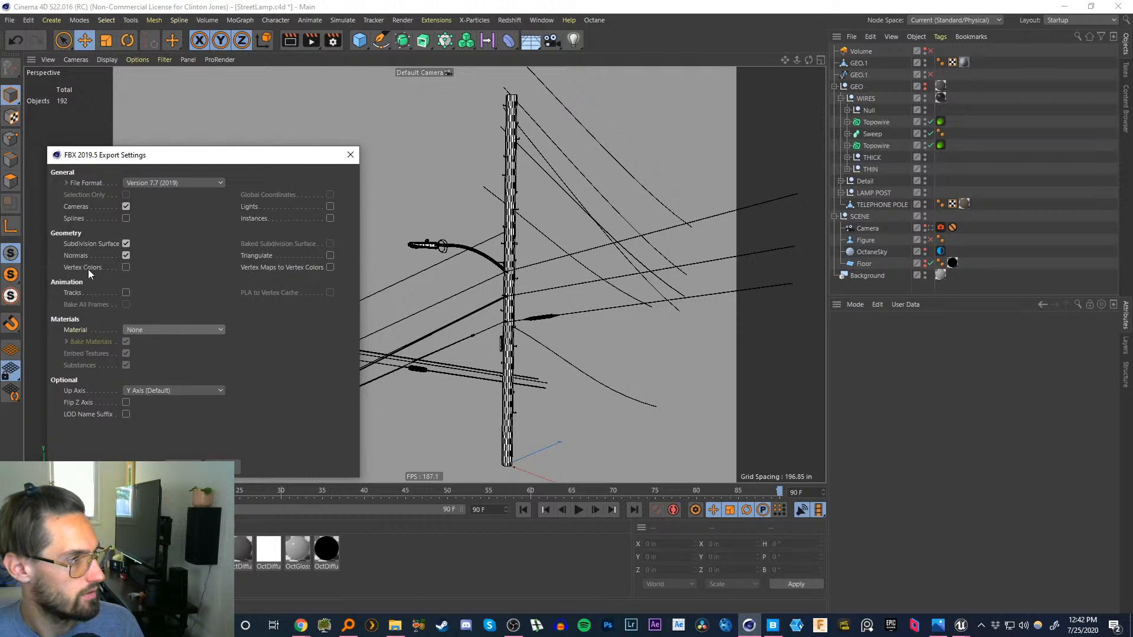
click(125, 244)
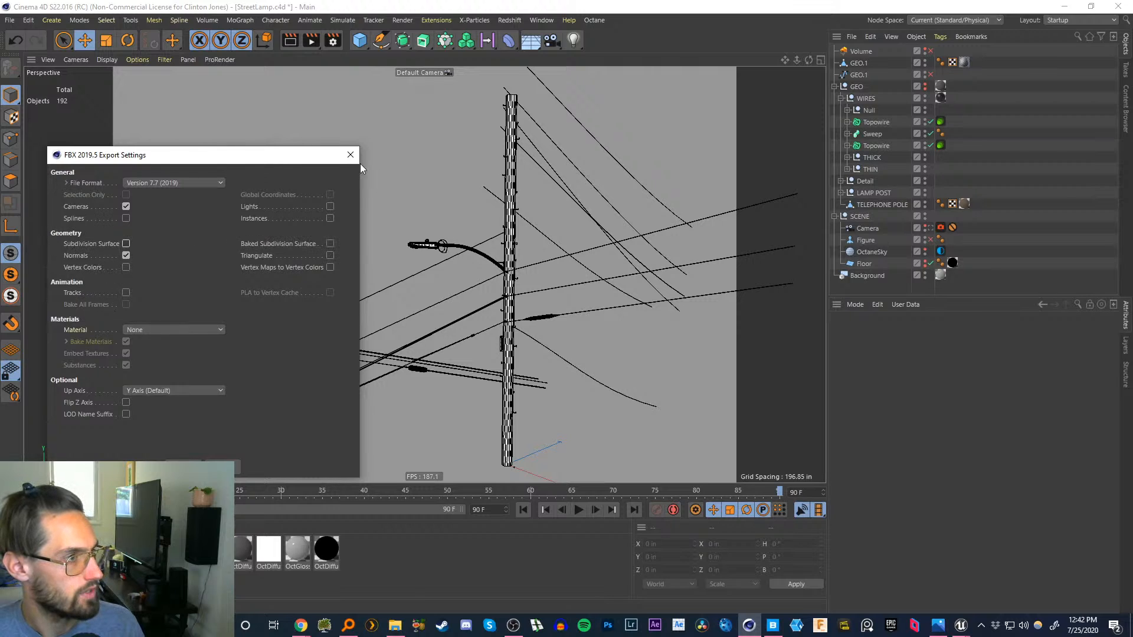
key(Return)
- Collapse the GEO and SCENE groups and save the project under the new name bak
click(835, 87)
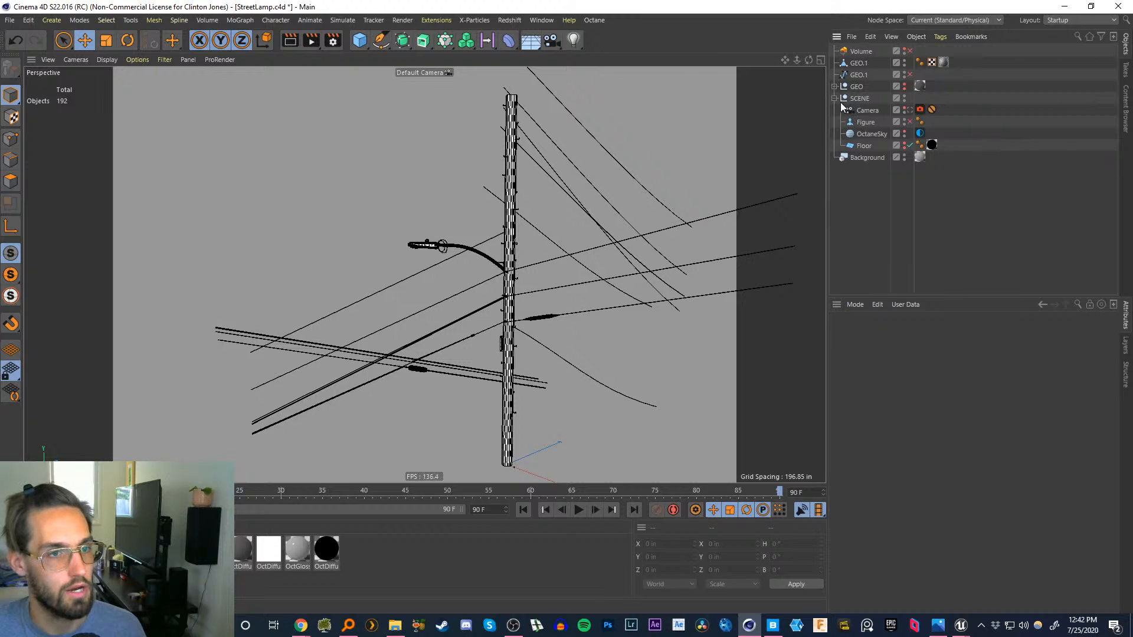
click(834, 98)
click(860, 98)
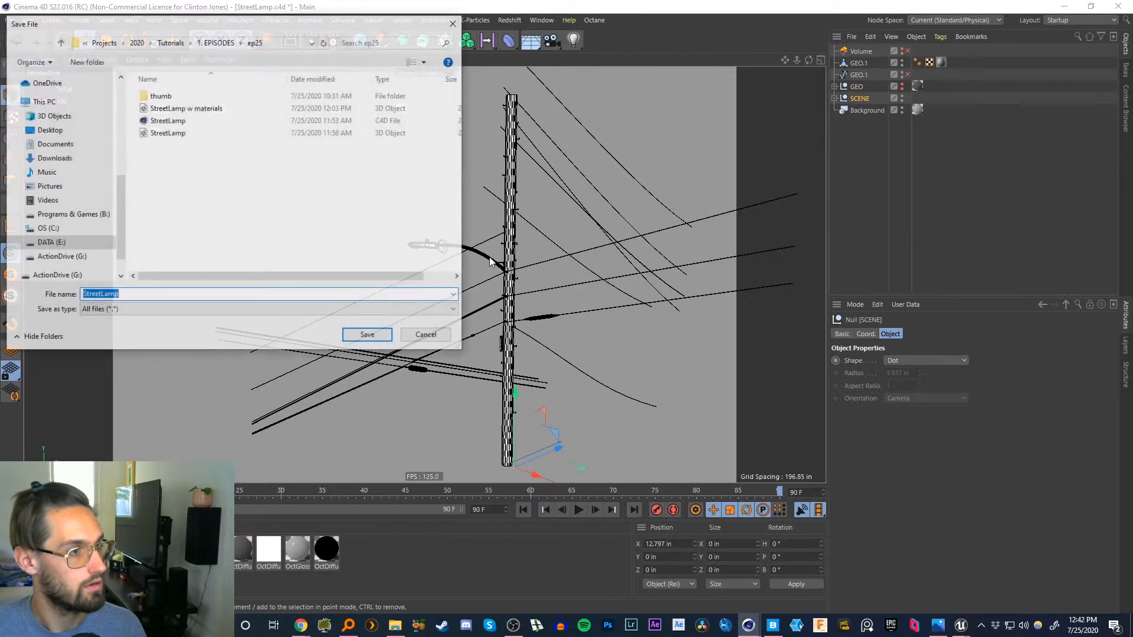
text(bak)
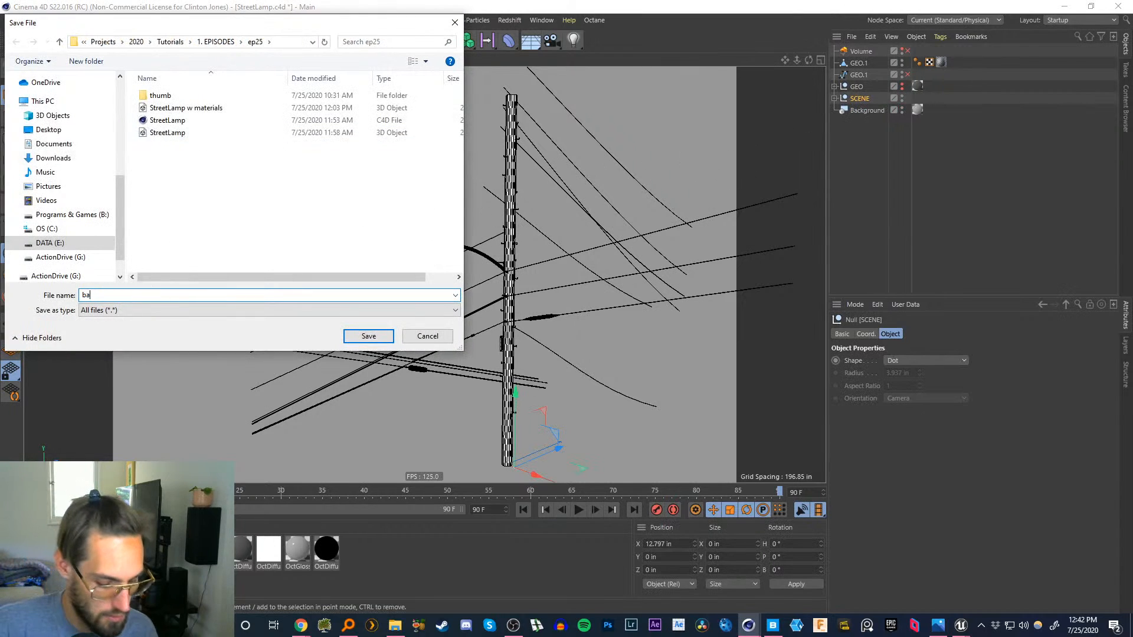
key(Return)
- Delete the GEO.1 spline, GEO, SCENE, Background and Volume objects, leaving only the GEO.1 polygon mesh selected
click(860, 74)
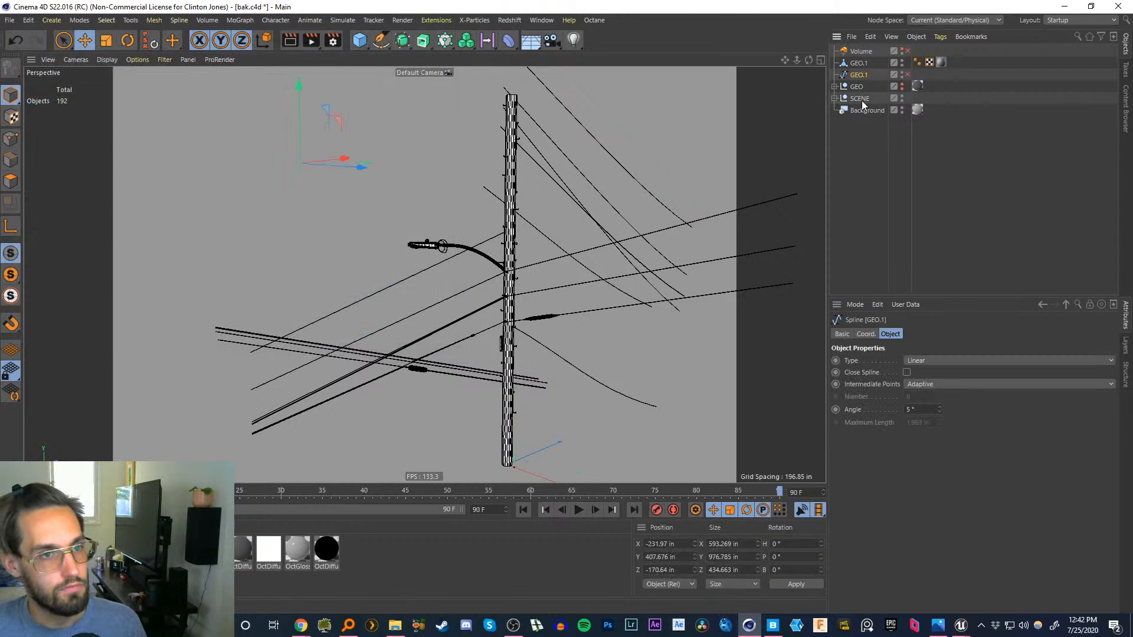
shift+click(863, 110)
key(Delete)
click(861, 51)
key(Delete)
click(859, 52)
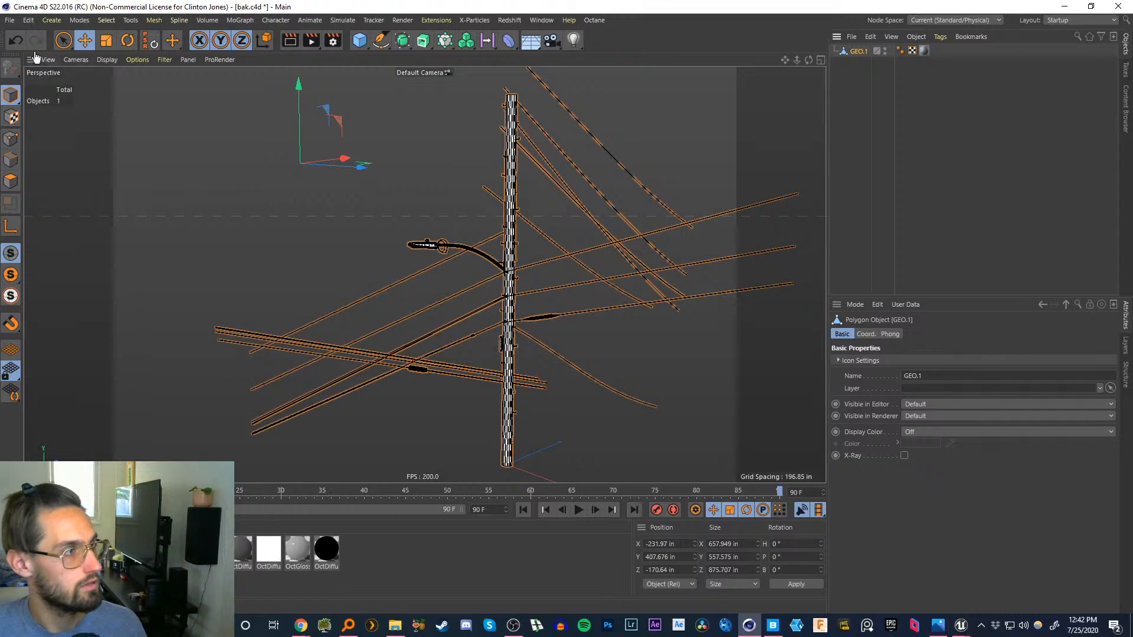
- Export the GEO.1 mesh as an FBX file named unwrapped, without materials
click(9, 20)
mouse_move(103, 255)
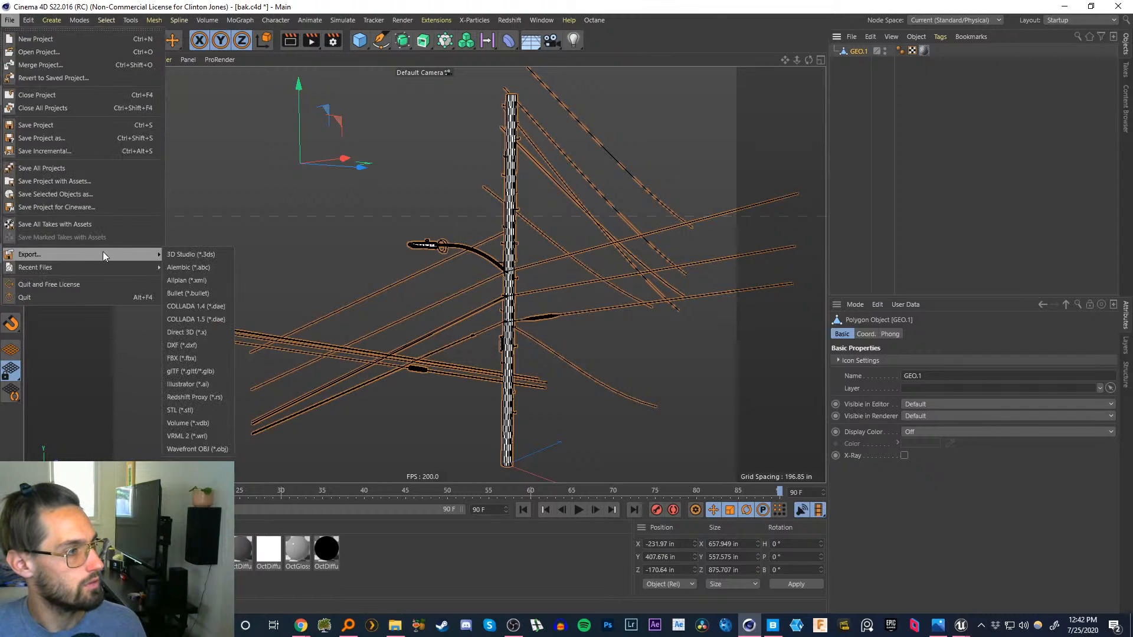
click(182, 359)
click(154, 378)
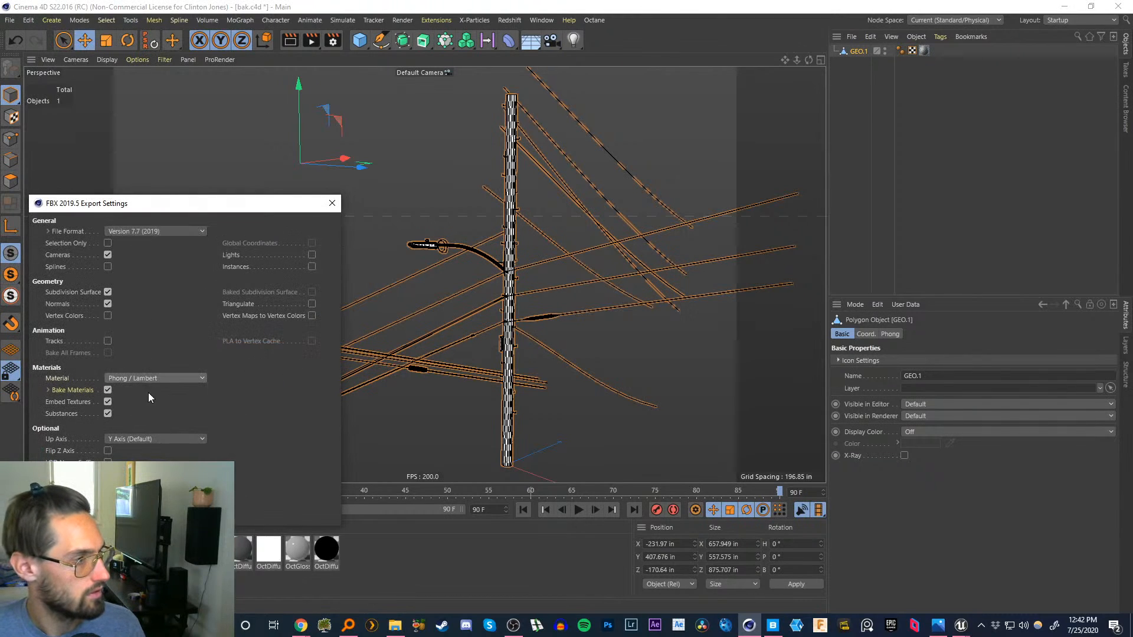
click(150, 382)
click(154, 513)
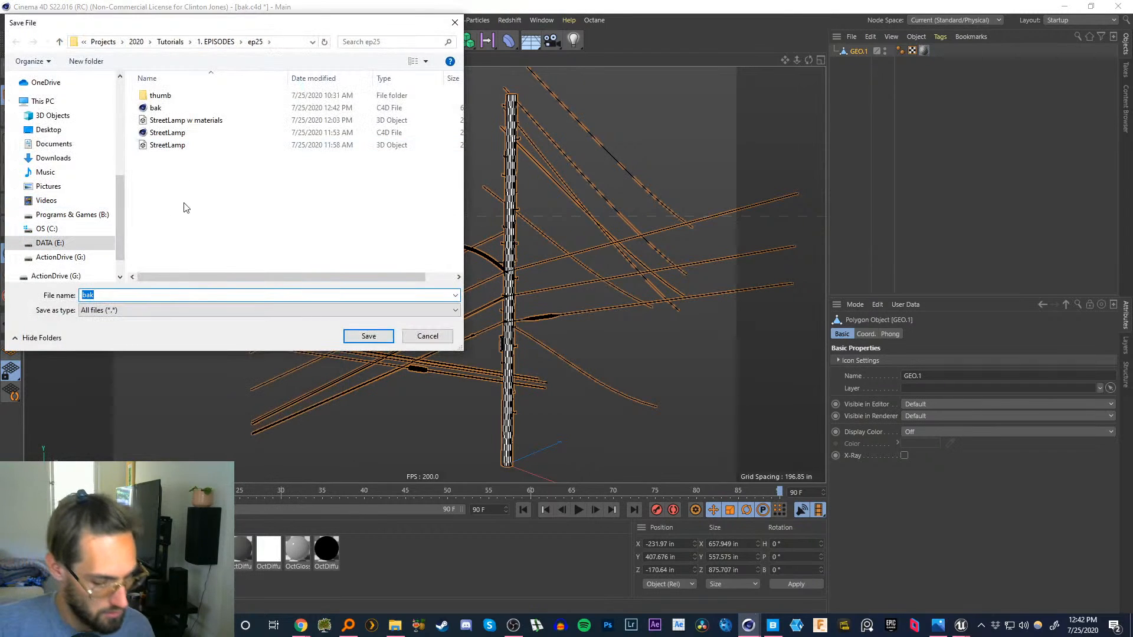
text(unwrappe)
key(Return)
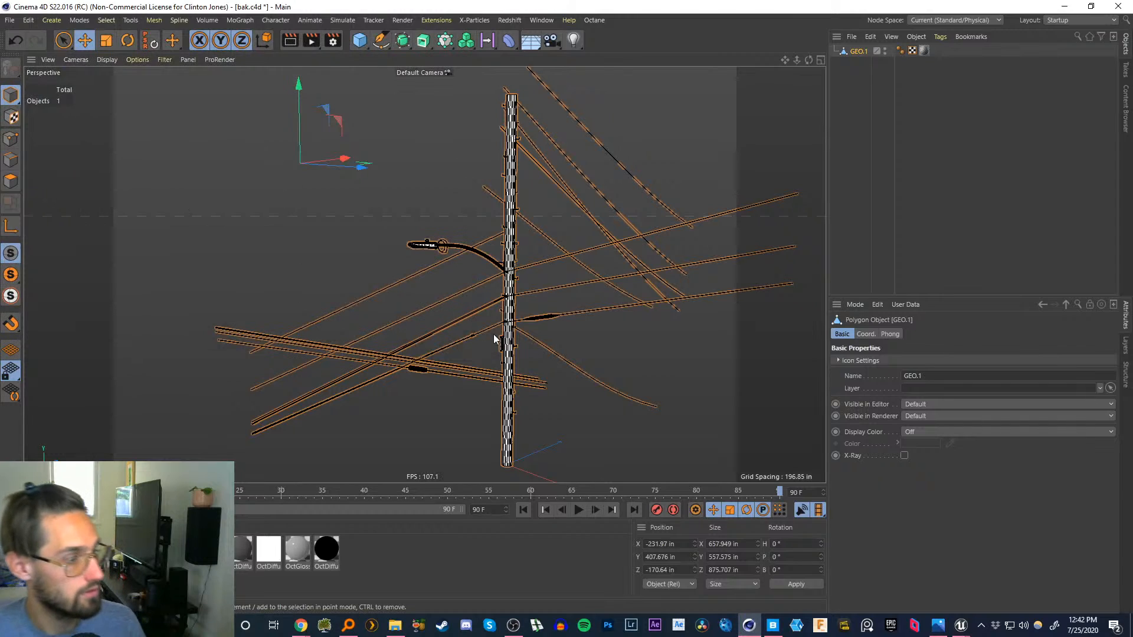
- Switch to the TelephonePole project in Unreal Editor and choose the unwrapped FBX for import into the Materials/metal folder
mouse_move(968, 628)
click(900, 588)
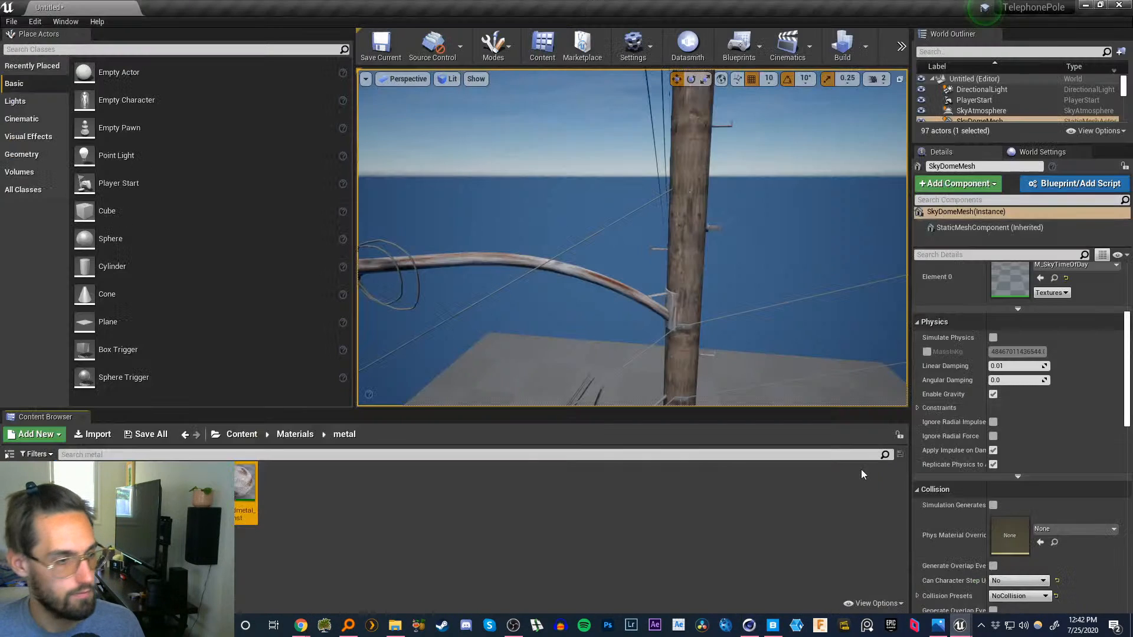
right_drag(687, 256, 668, 366)
key(s)
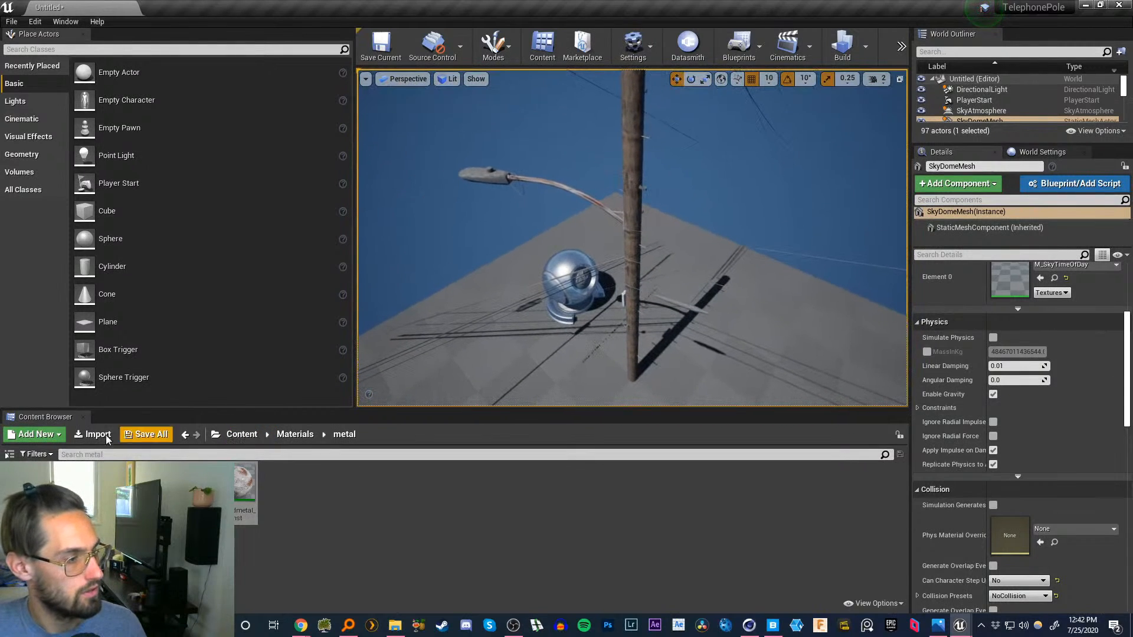
click(93, 435)
double_click(483, 266)
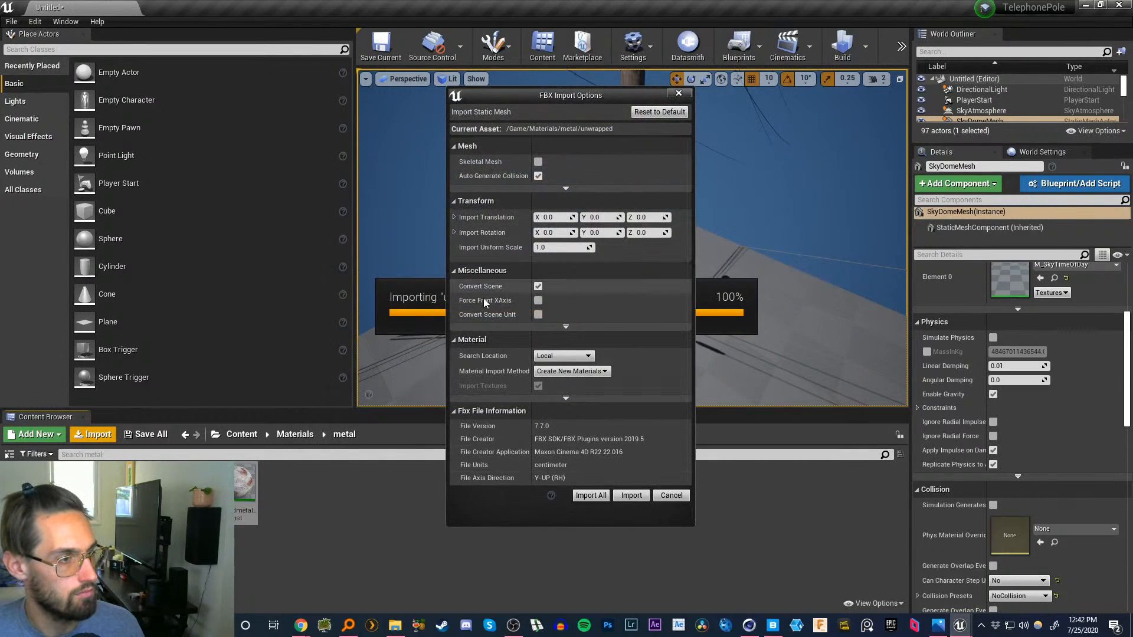
- Import the unwrapped mesh with Local material search and Create New Materials, and dismiss the message log
click(564, 356)
click(658, 361)
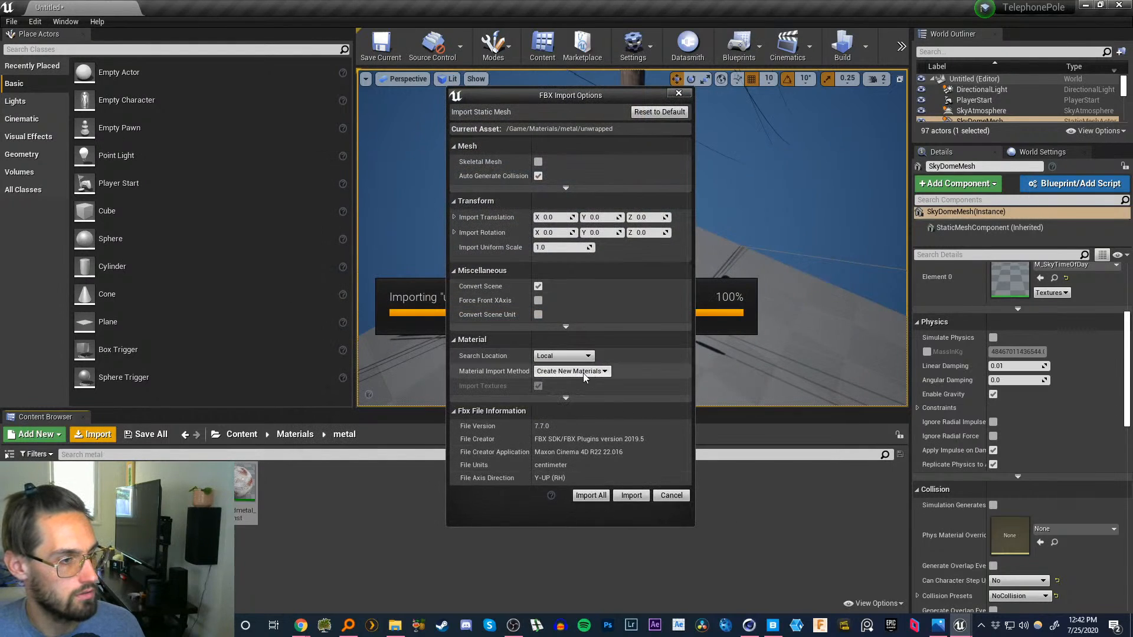
click(587, 373)
click(588, 369)
click(589, 357)
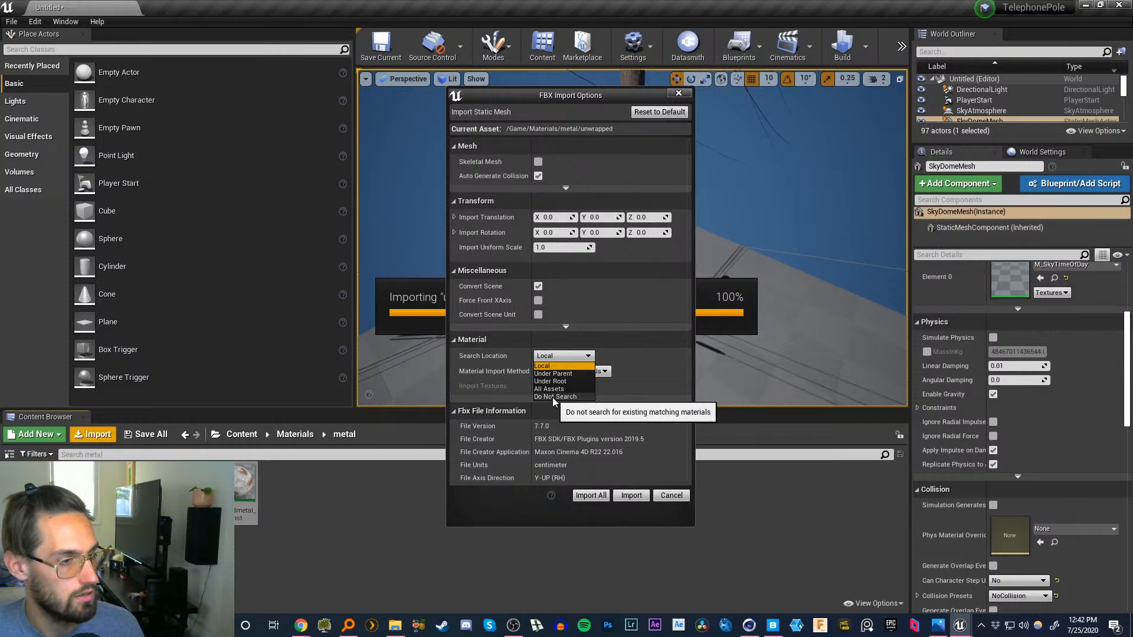
click(597, 381)
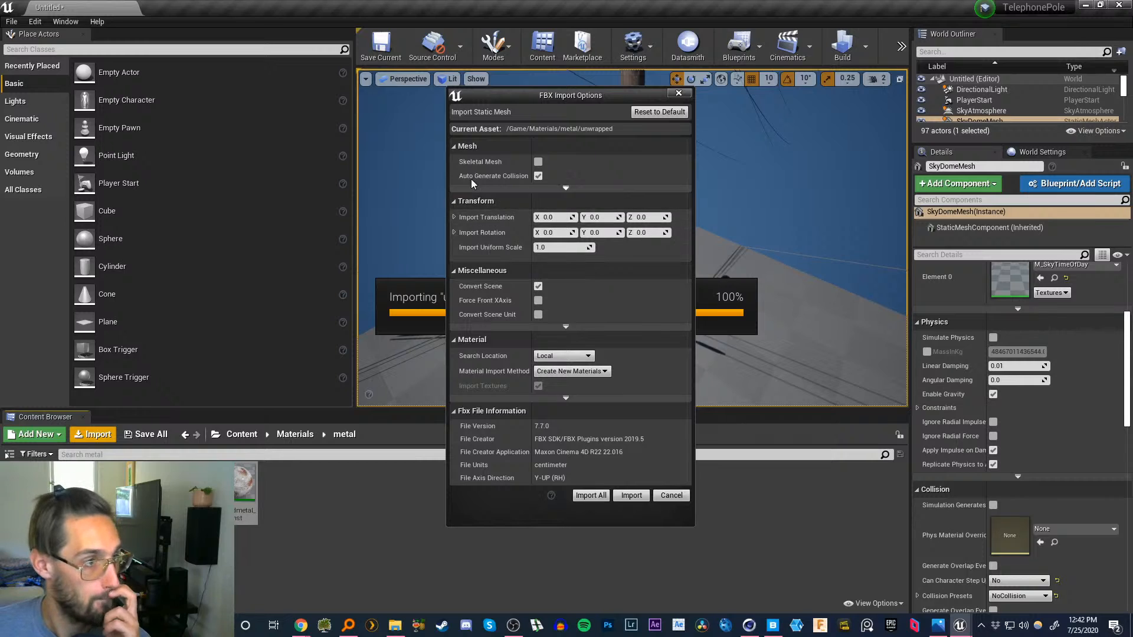
click(586, 501)
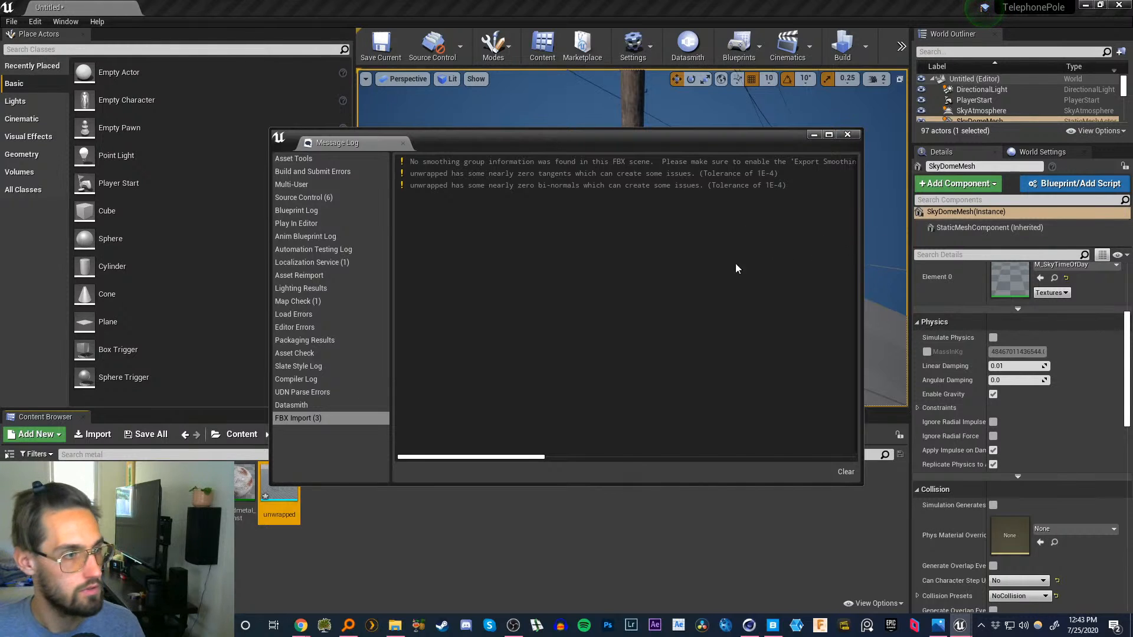
click(847, 134)
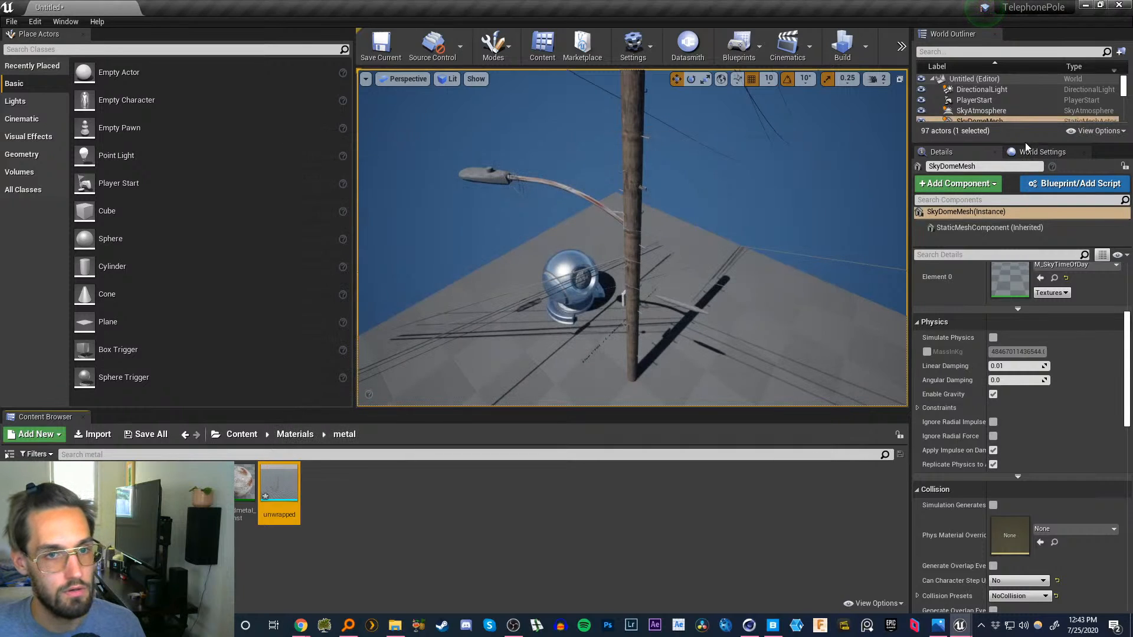
- Enlarge the World Outliner area and place the unwrapped mesh in the level near the existing street lamp
drag(1025, 143, 1025, 319)
drag(289, 490, 807, 352)
- Apply the rustedmetal_Inst material to the placed unwrapped mesh
right_drag(807, 352, 882, 239)
key(w)
key(w)
key(s)
key(w)
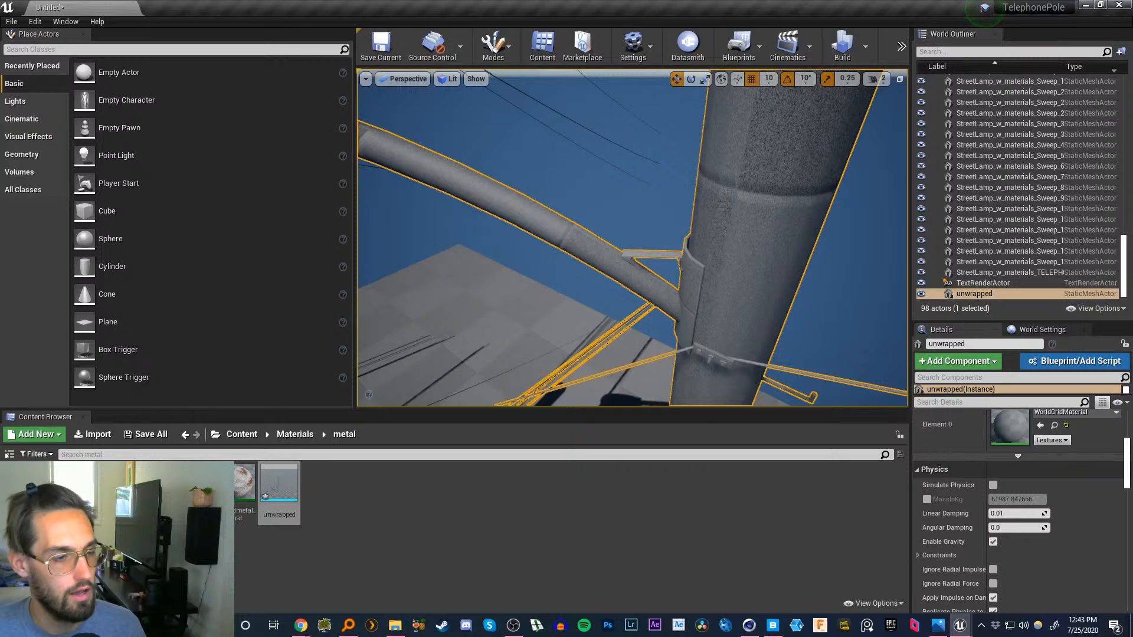
key(w)
right_drag(882, 239, 865, 224)
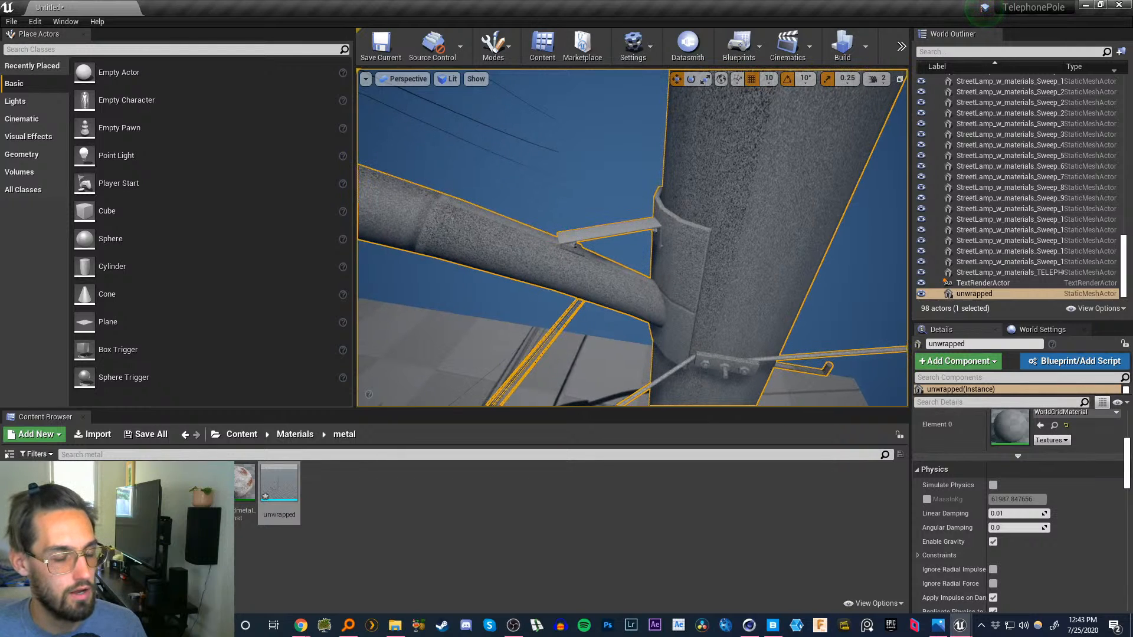
right_drag(864, 224, 821, 284)
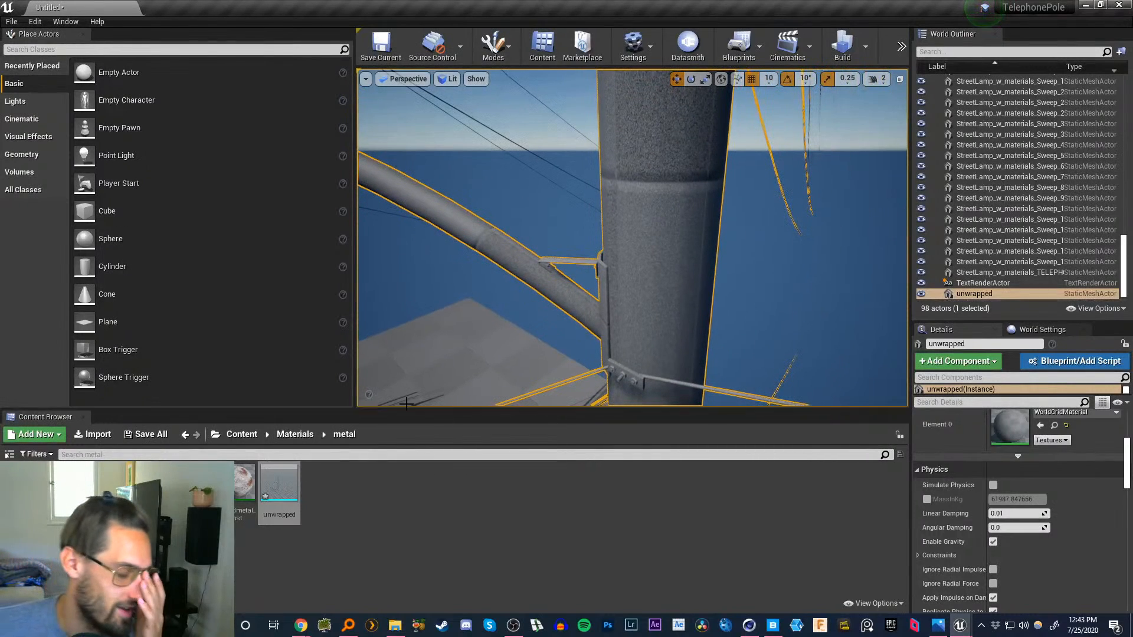
drag(245, 485, 641, 283)
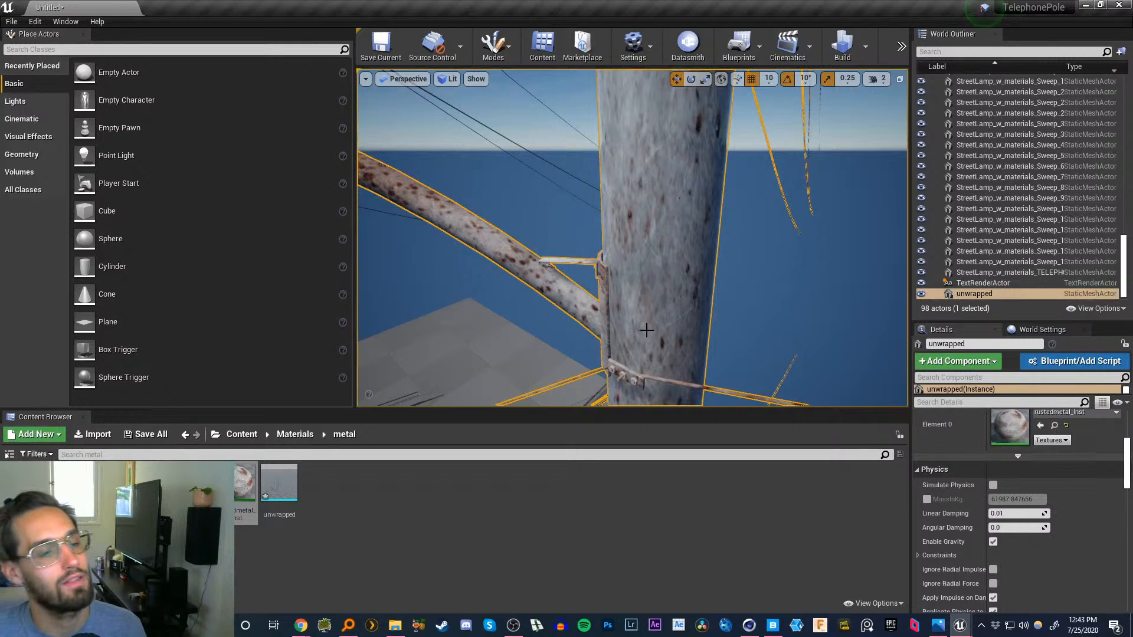
- Compare the unwrapped lamp with the original multi-material street lamp, and delete the unwrapped mesh from the level
right_drag(646, 331, 573, 344)
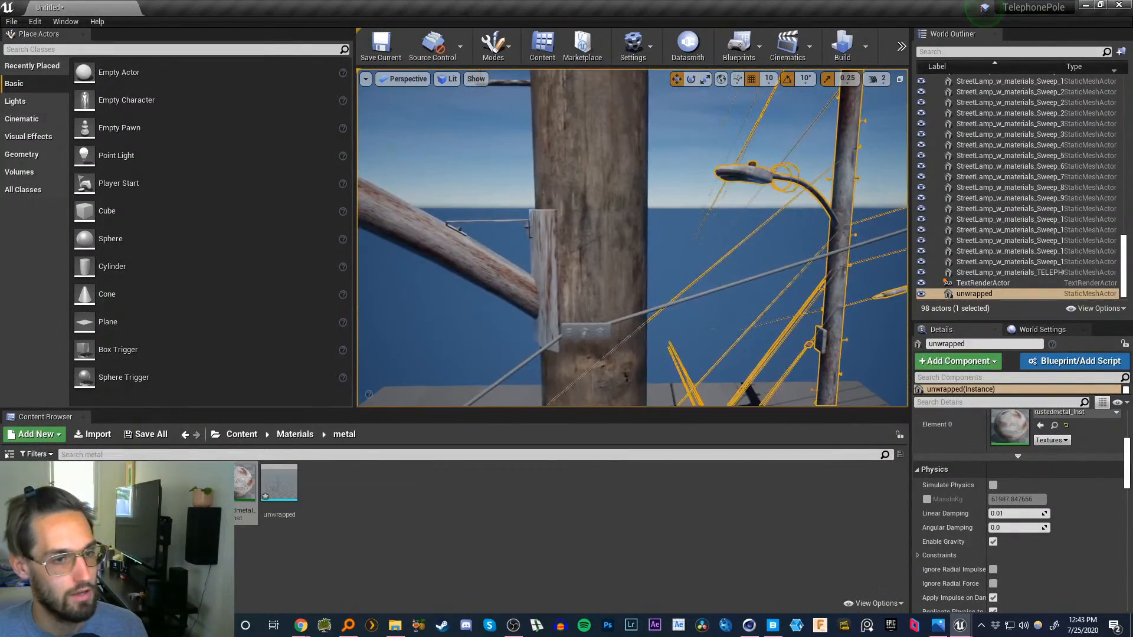
right_drag(631, 237, 502, 330)
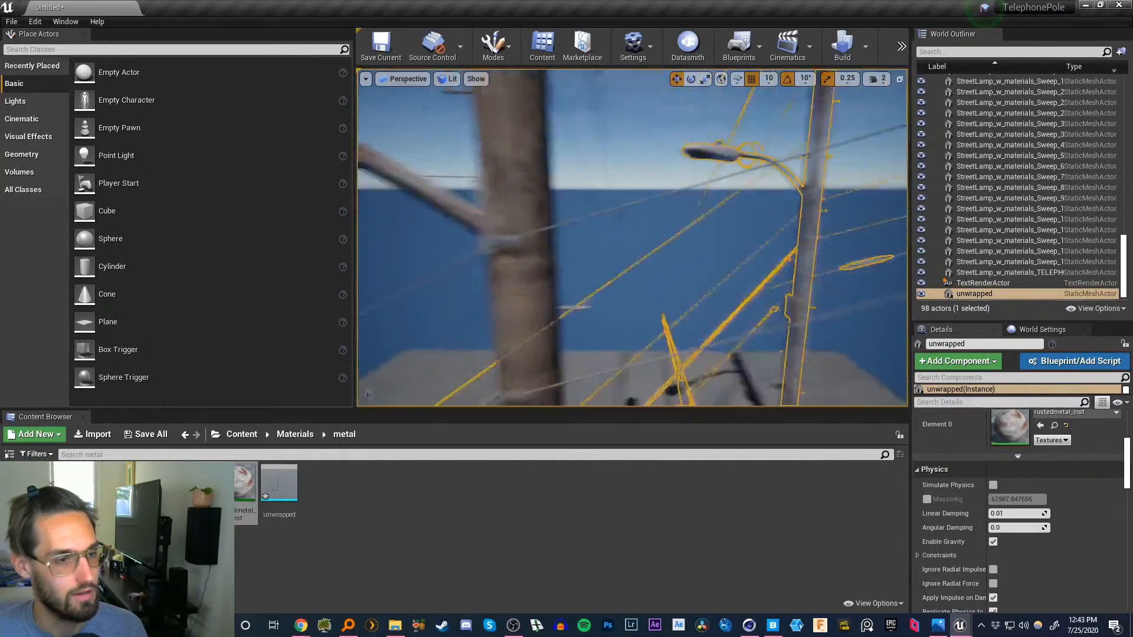
right_drag(632, 238, 609, 145)
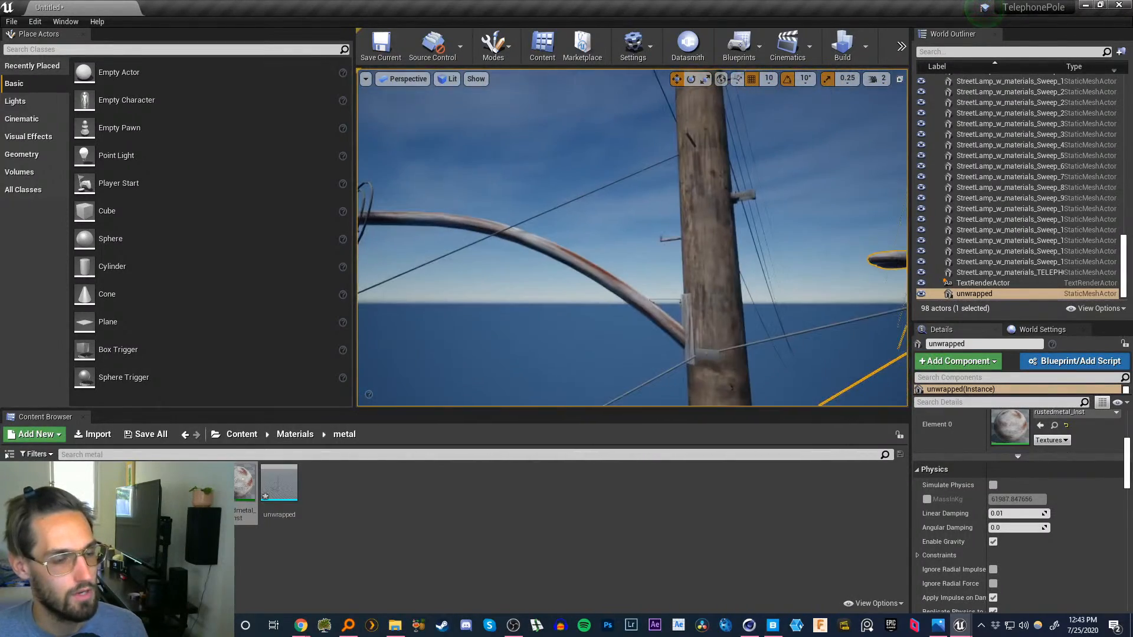
right_drag(631, 237, 749, 396)
right_drag(711, 293, 903, 198)
key(w)
key(w)
key(Delete)
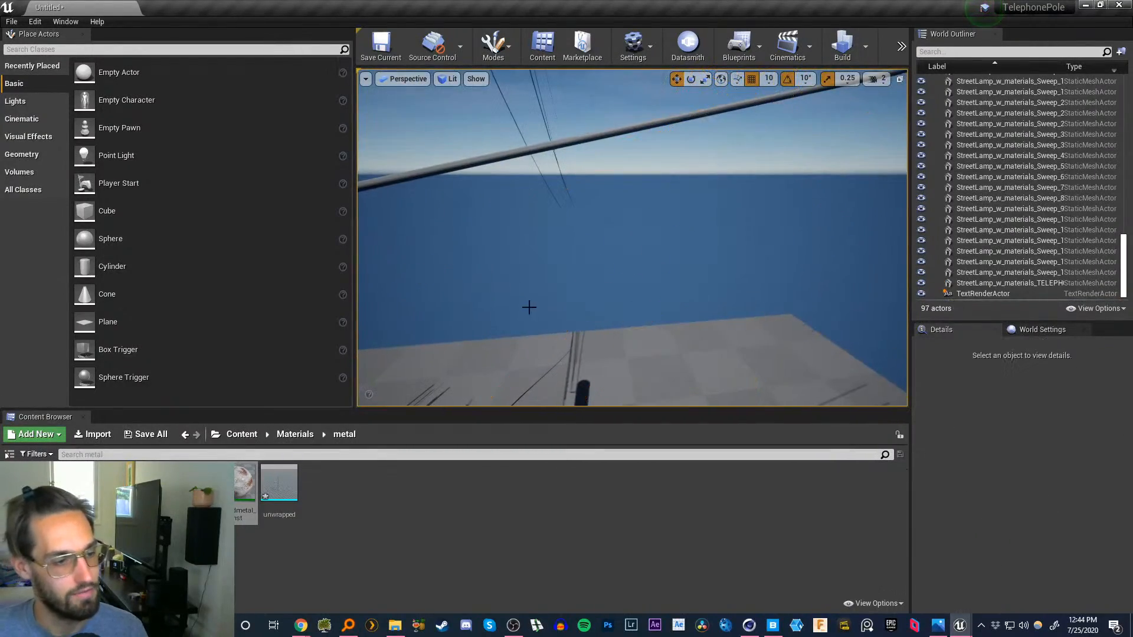
- Open the rubber folder inside Materials and bring the lamp pole's cables into view
key(w)
right_drag(529, 307, 549, 351)
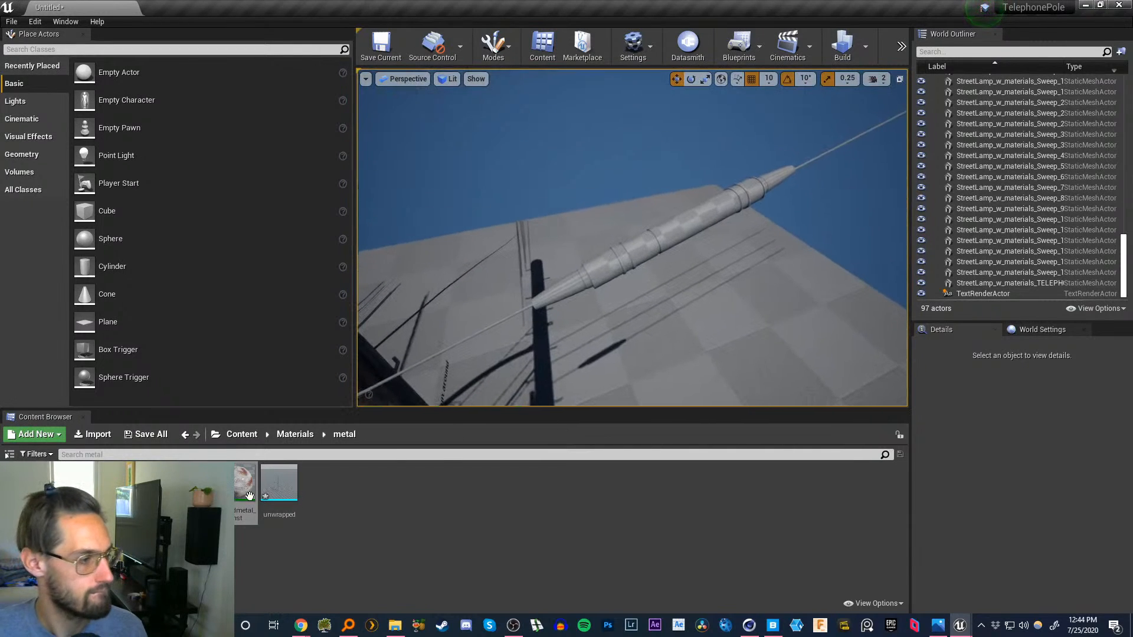
click(299, 436)
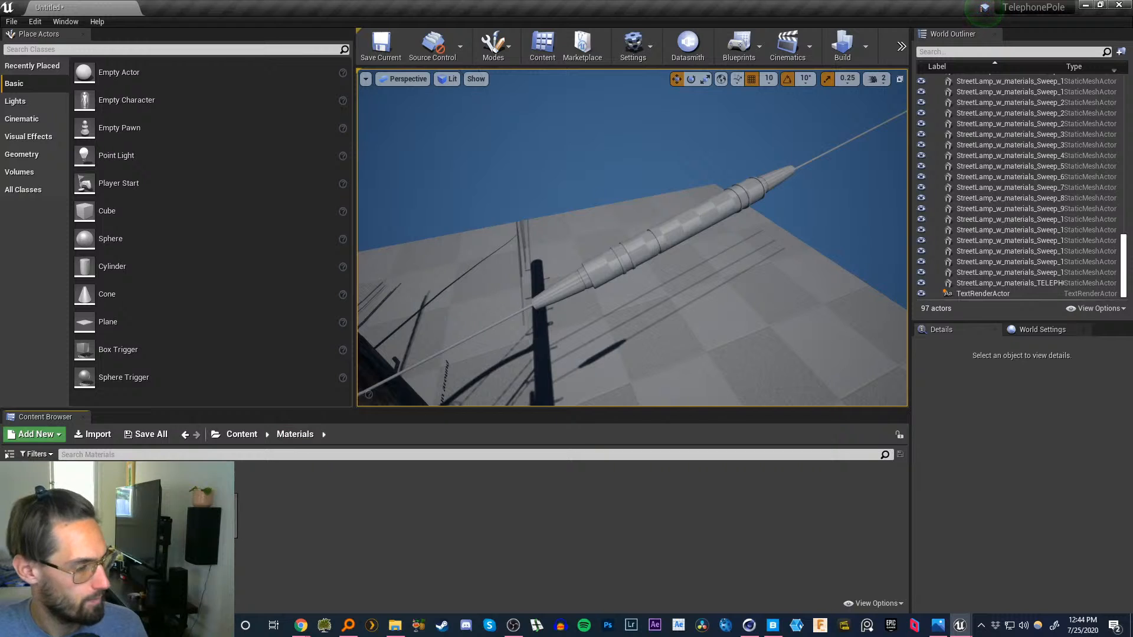
right_drag(485, 262, 496, 397)
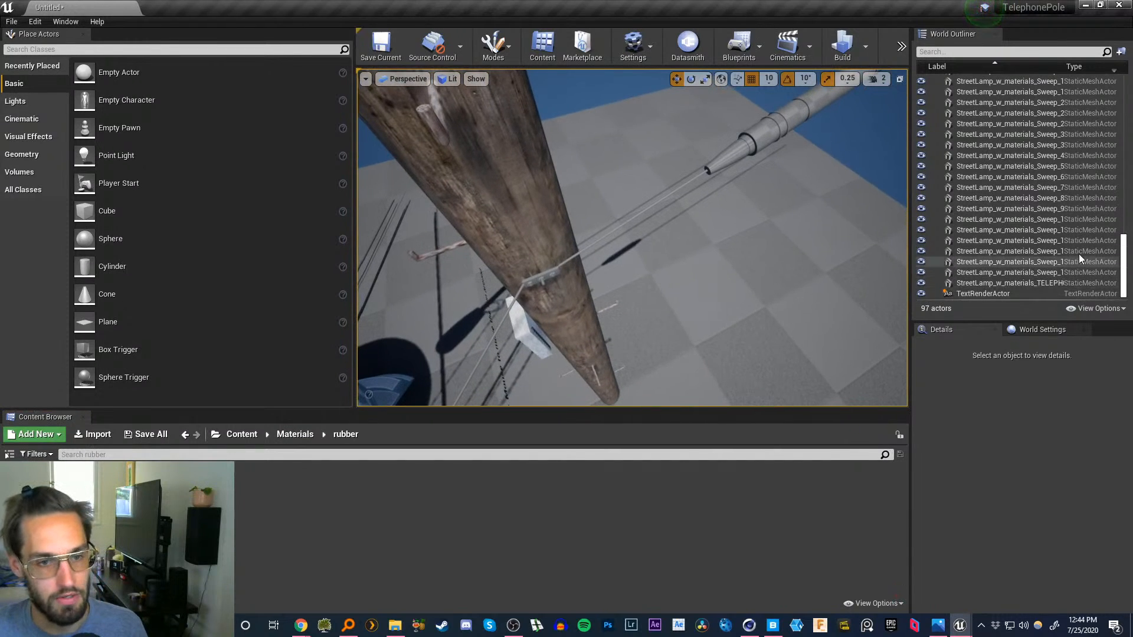
- Assign the rubber material to all the cable actors from StreetLamp_w_materials_Sweep through StreetLamp_w_materials_Sweep_14
drag(1062, 66, 1089, 67)
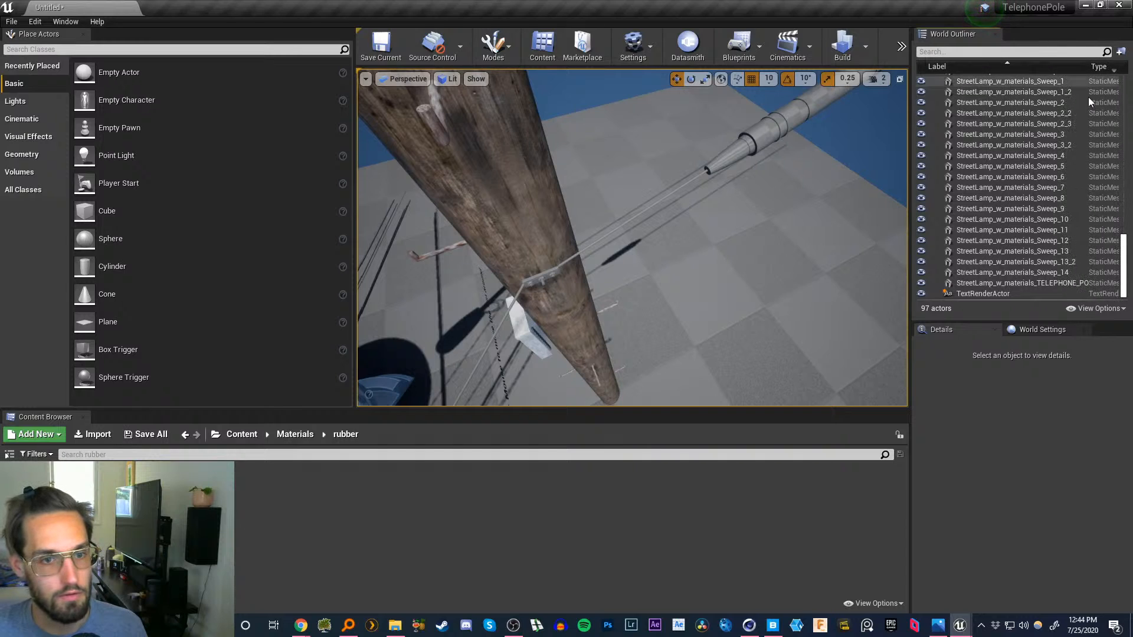
click(1012, 272)
scroll(1128, 255, up, 3)
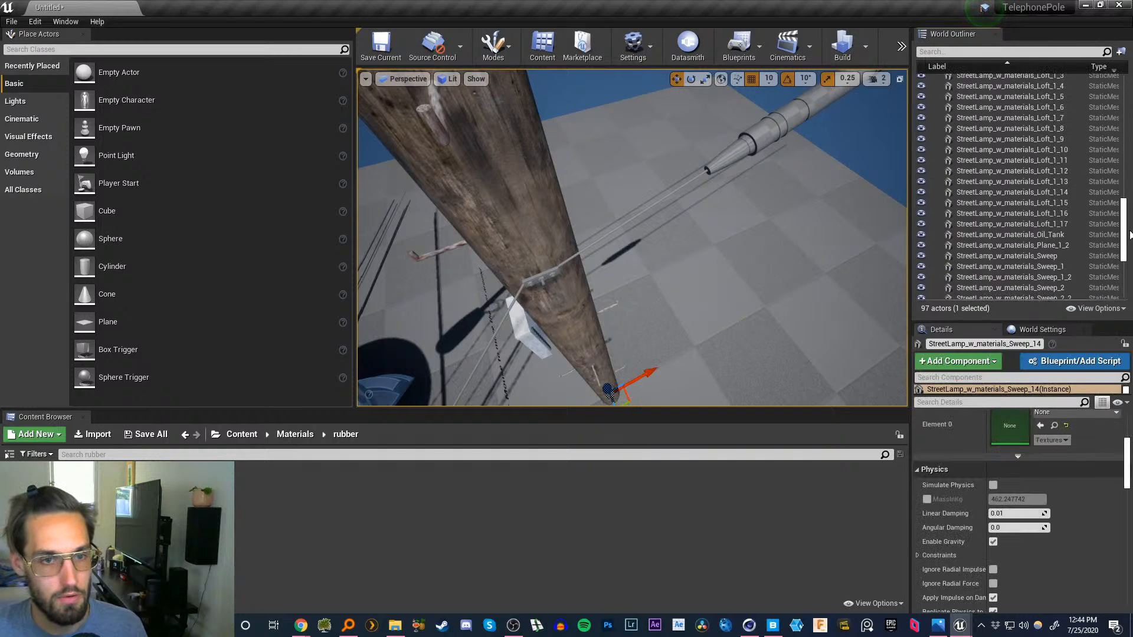
shift+click(1047, 256)
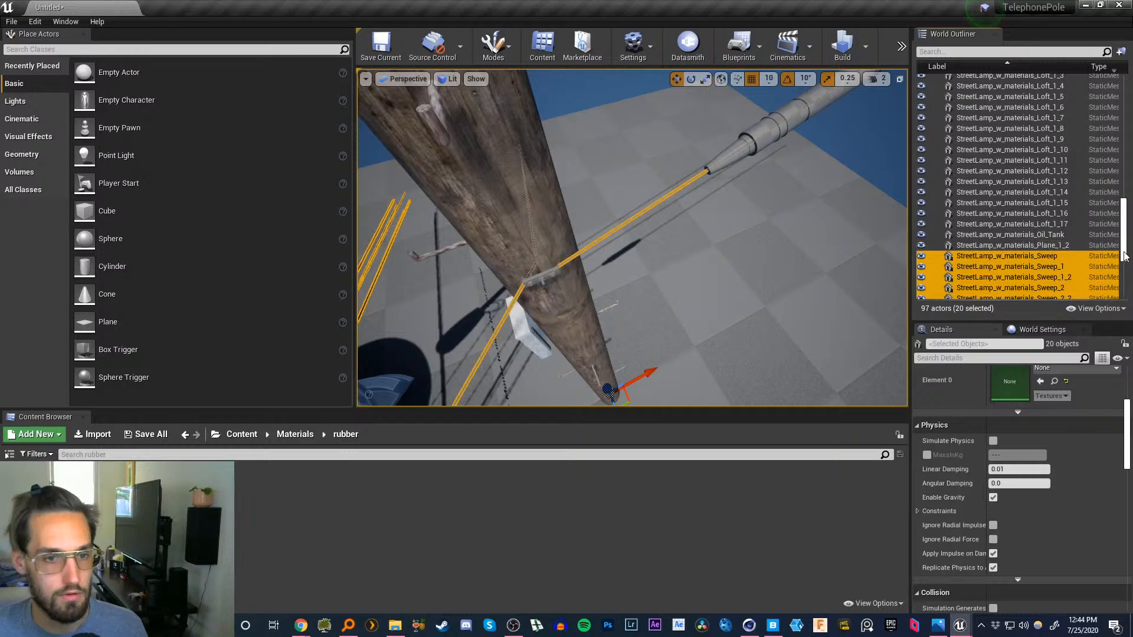
drag(1124, 236, 1125, 247)
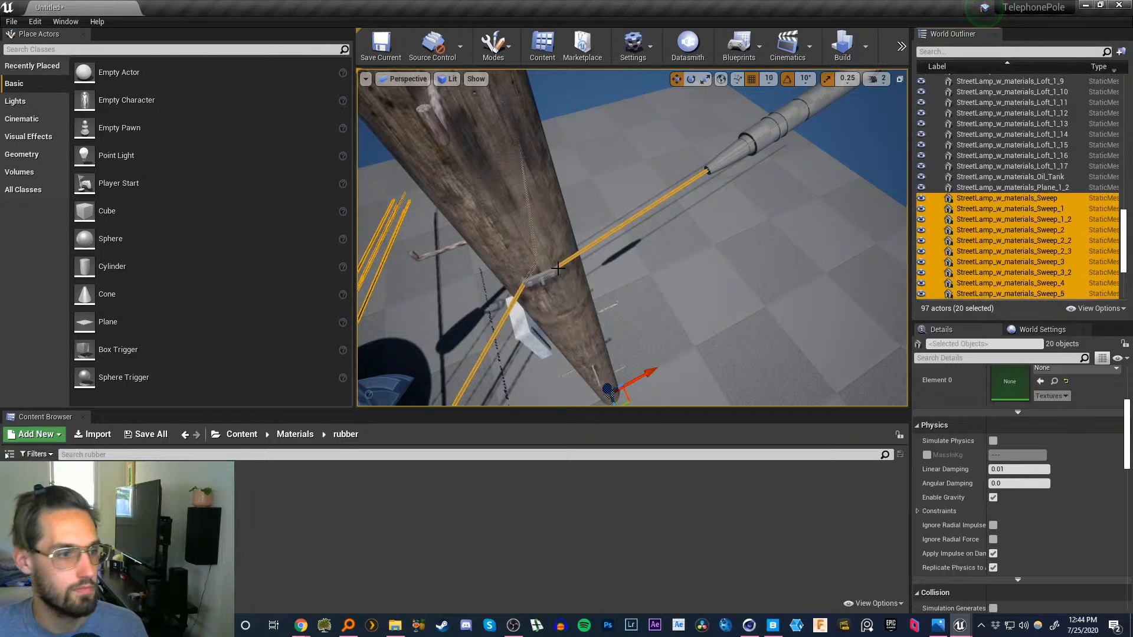
key(s)
right_drag(559, 267, 420, 227)
key(w)
key(s)
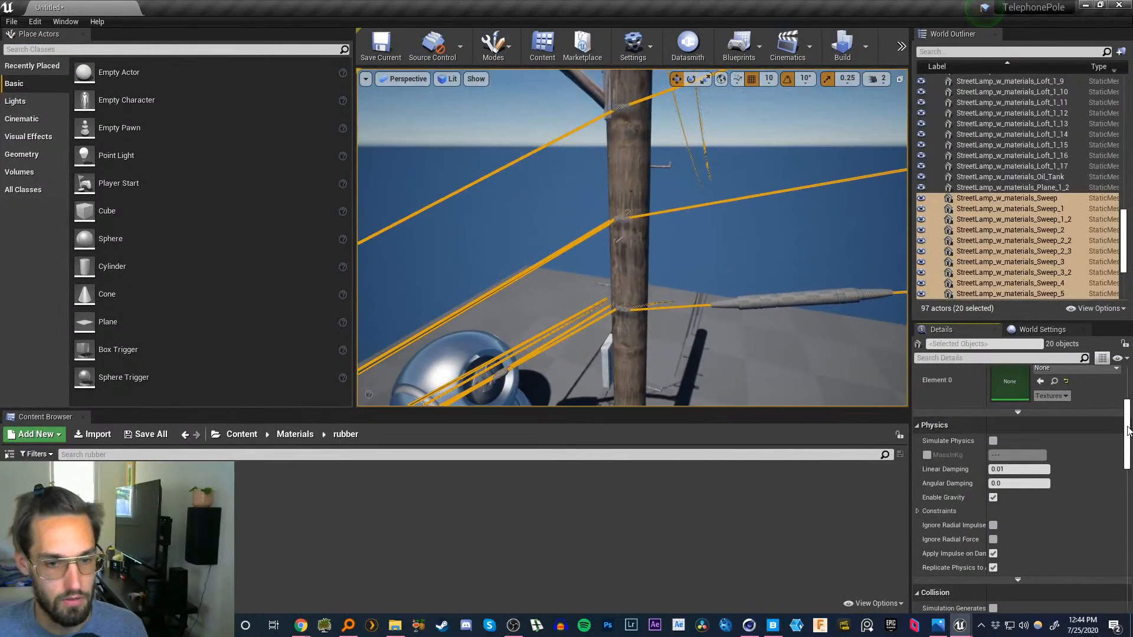
mouse_move(1127, 430)
mouse_down()
mouse_move(1128, 463)
mouse_move(1127, 384)
mouse_move(1128, 412)
mouse_up()
drag(42, 496, 985, 495)
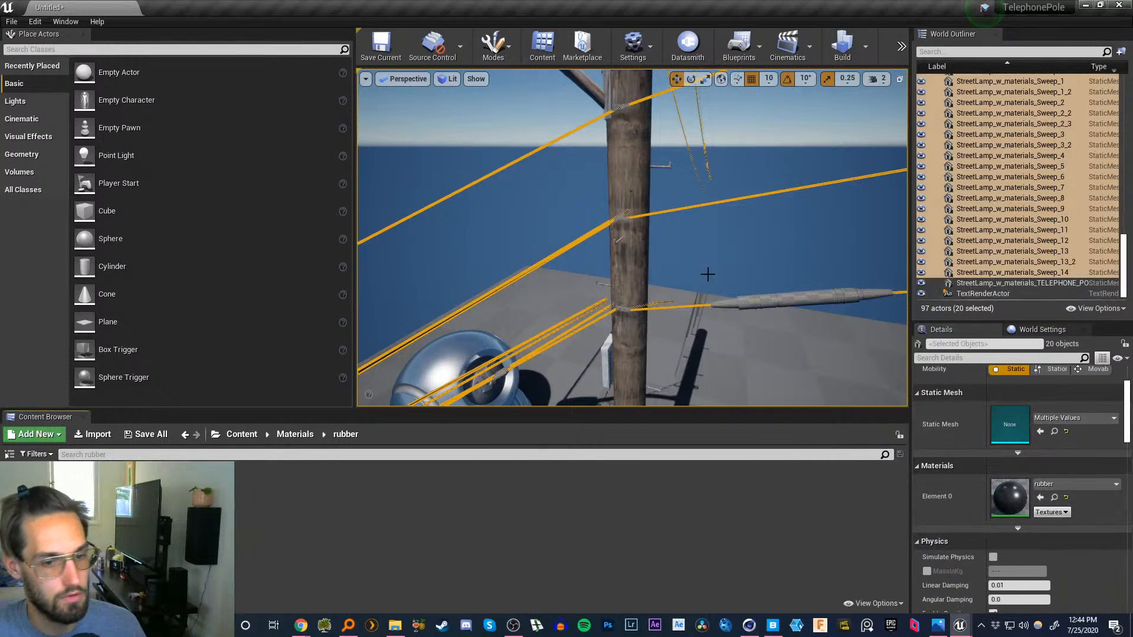
- Assign the rubber material to the two cylinder parts of the thick cable sleeve near the preview sphere
right_drag(668, 310, 668, 346)
click(726, 374)
right_drag(726, 374, 708, 251)
click(754, 175)
key(w)
ctrl+click(590, 242)
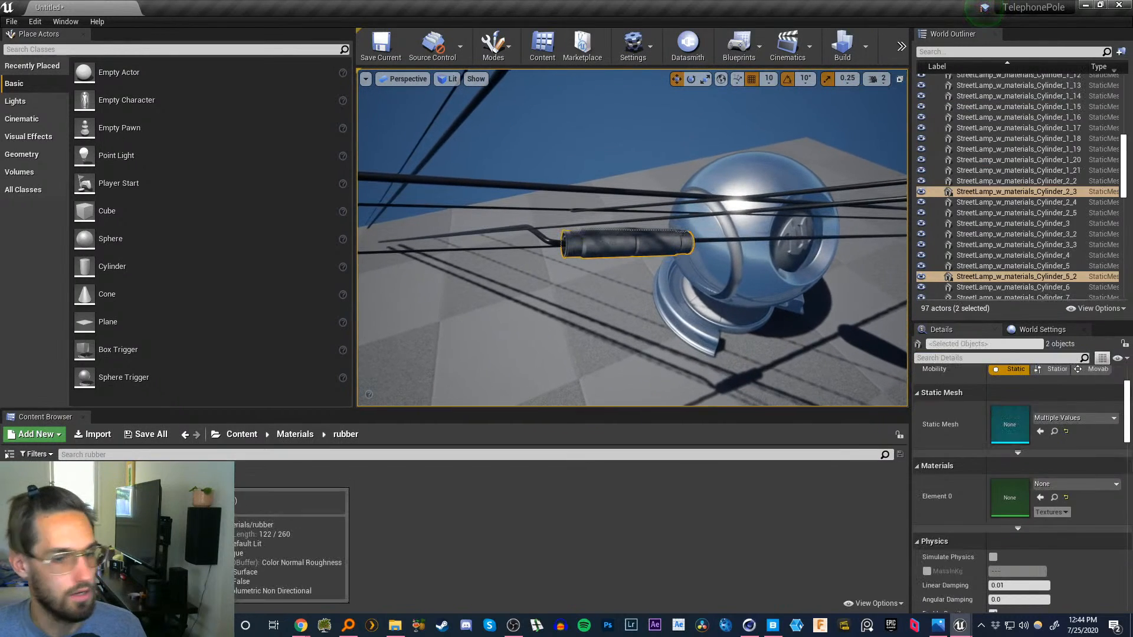
drag(166, 490, 1004, 495)
- Set the viewport camera speed to 4 and inspect the pole up to its cable brackets
right_drag(738, 248, 812, 206)
key(w)
key(s)
key(w)
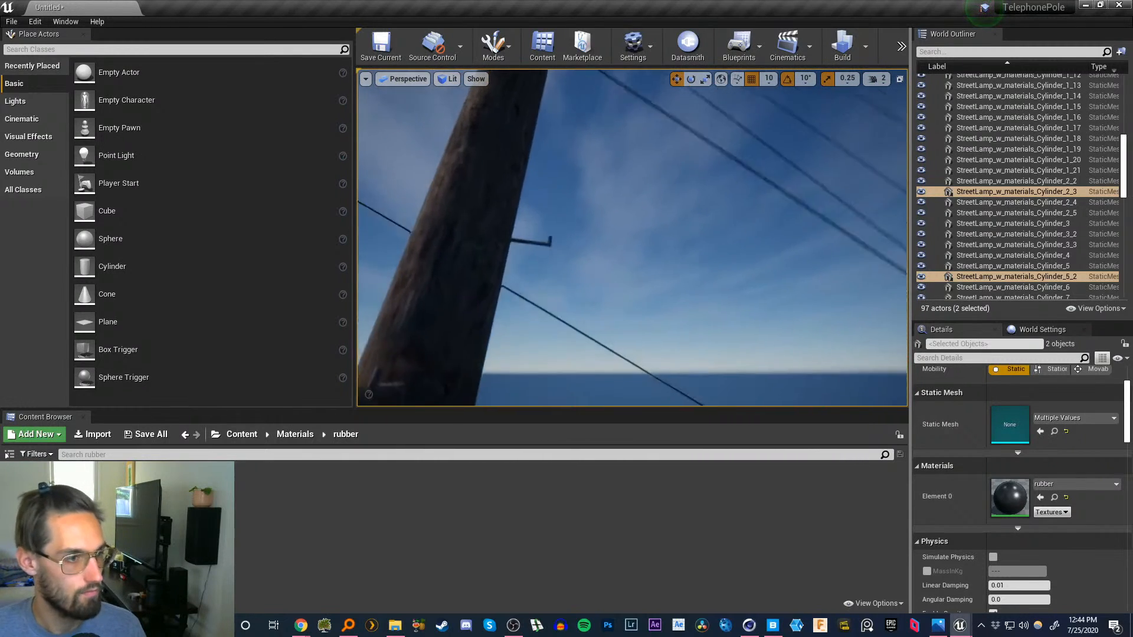
click(884, 80)
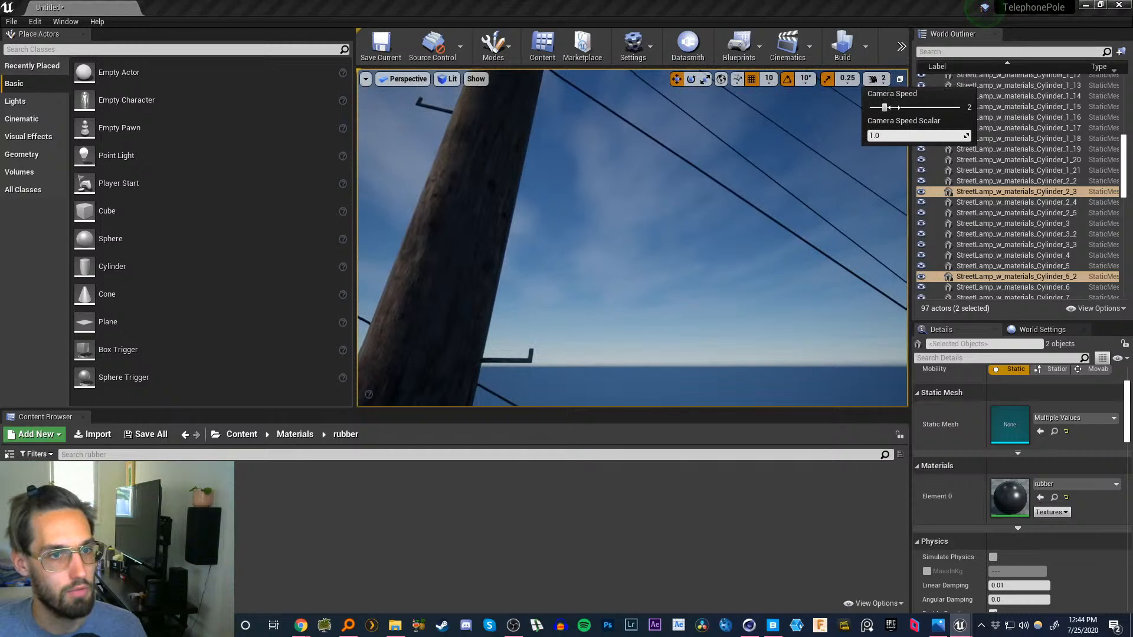
right_drag(710, 236, 713, 278)
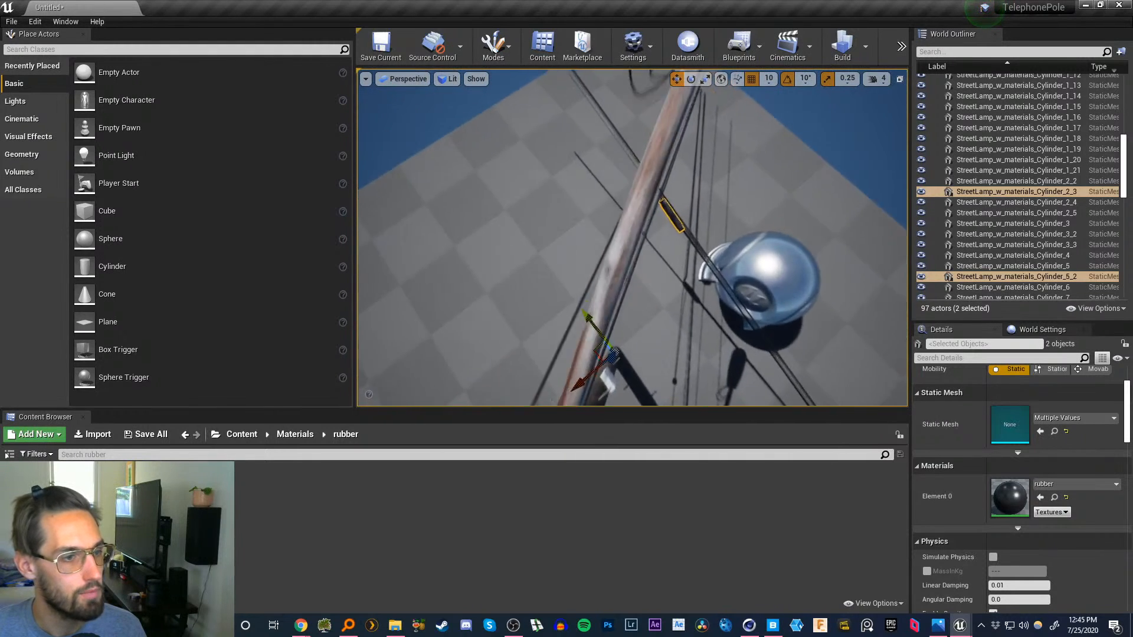
right_drag(713, 277, 644, 253)
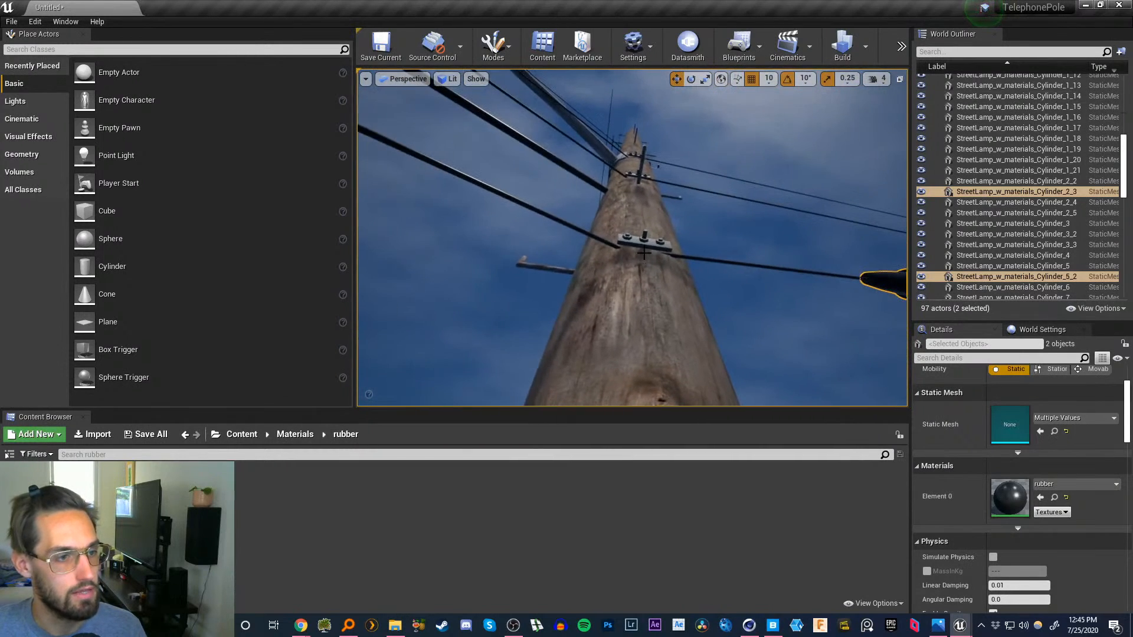
- Assign rustedmetal_Inst to both material entries of the bracket actors StreetLamp_w_materials_Cube through Cube_9
click(650, 243)
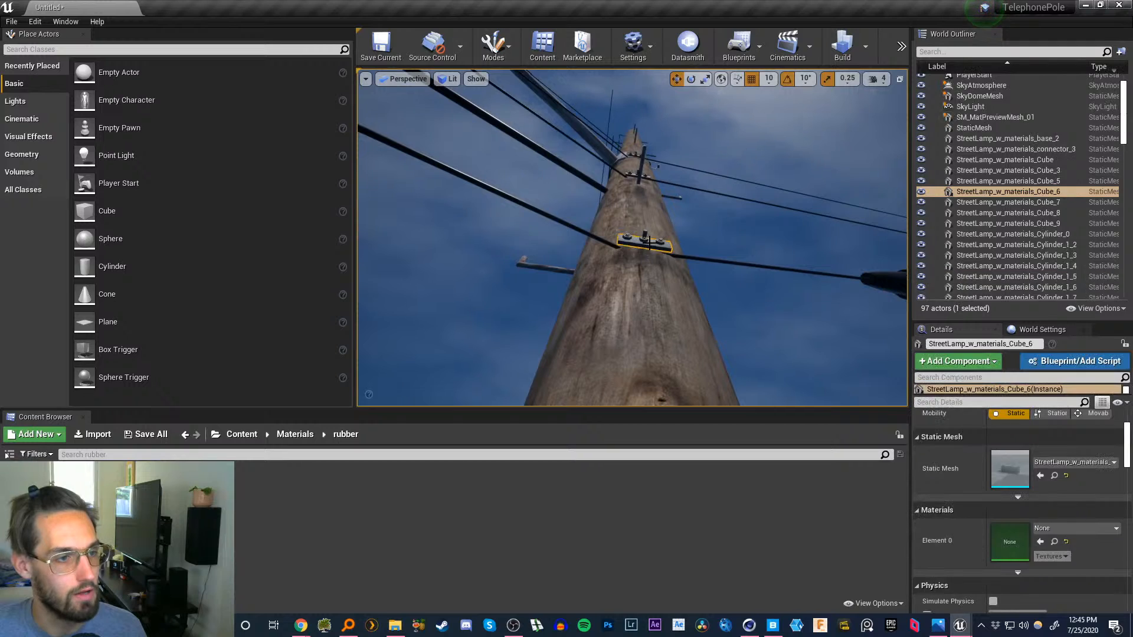
click(1051, 224)
shift+click(1051, 162)
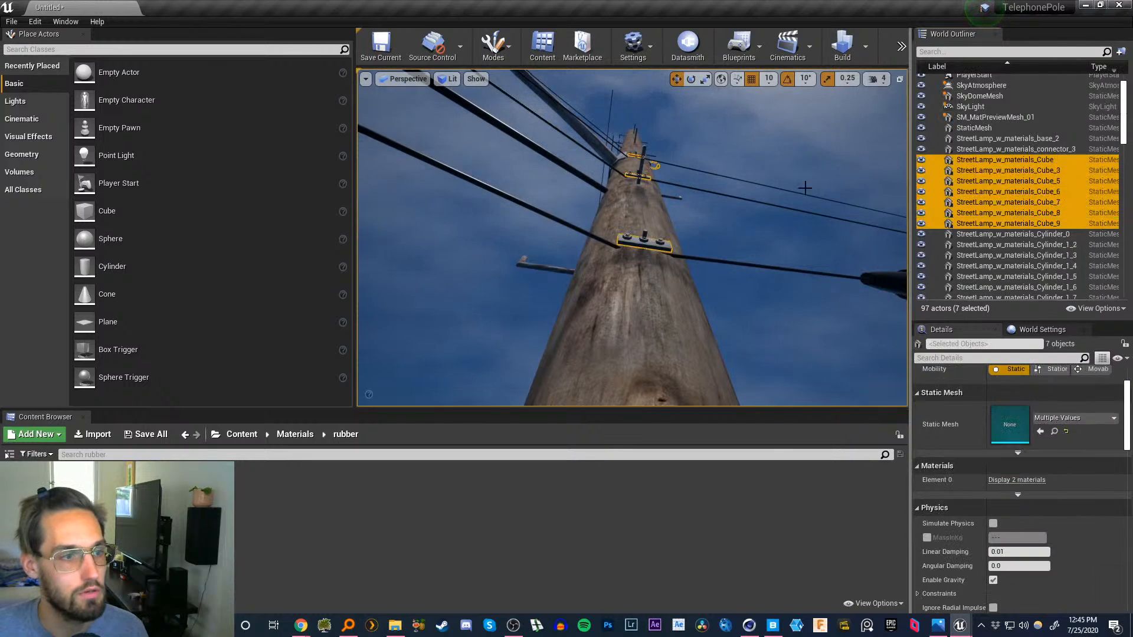
click(292, 437)
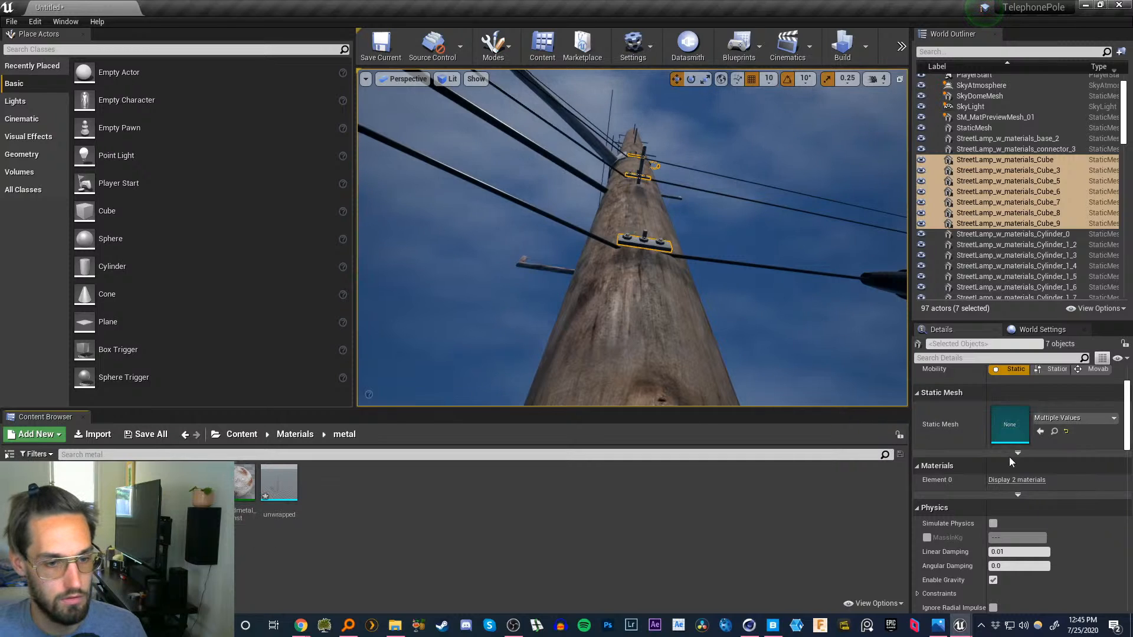
click(1018, 495)
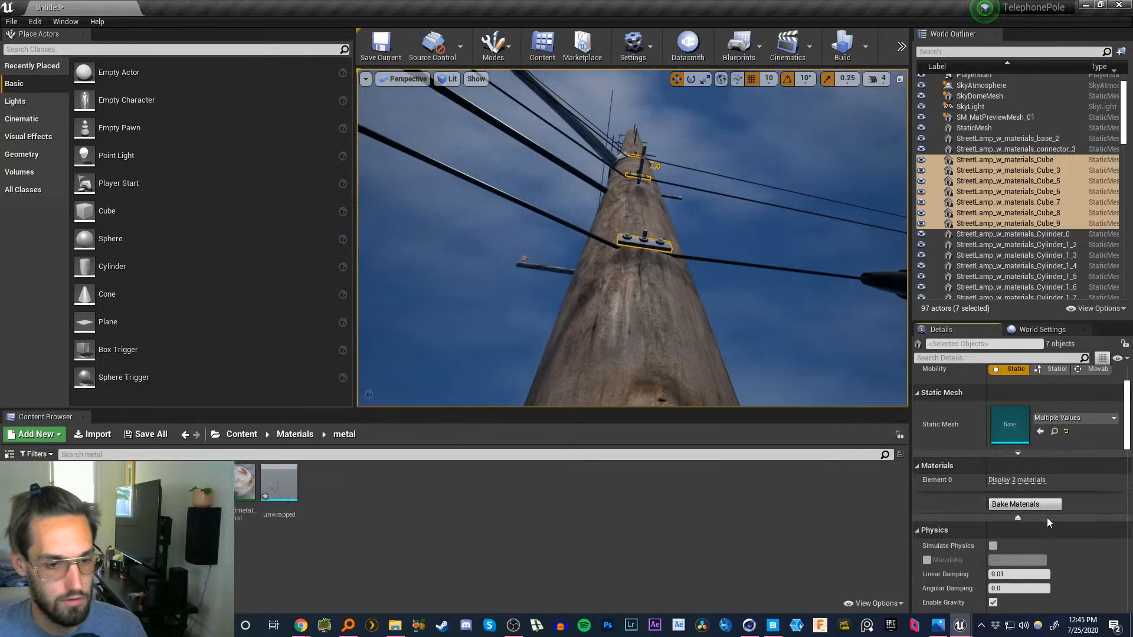
click(1009, 481)
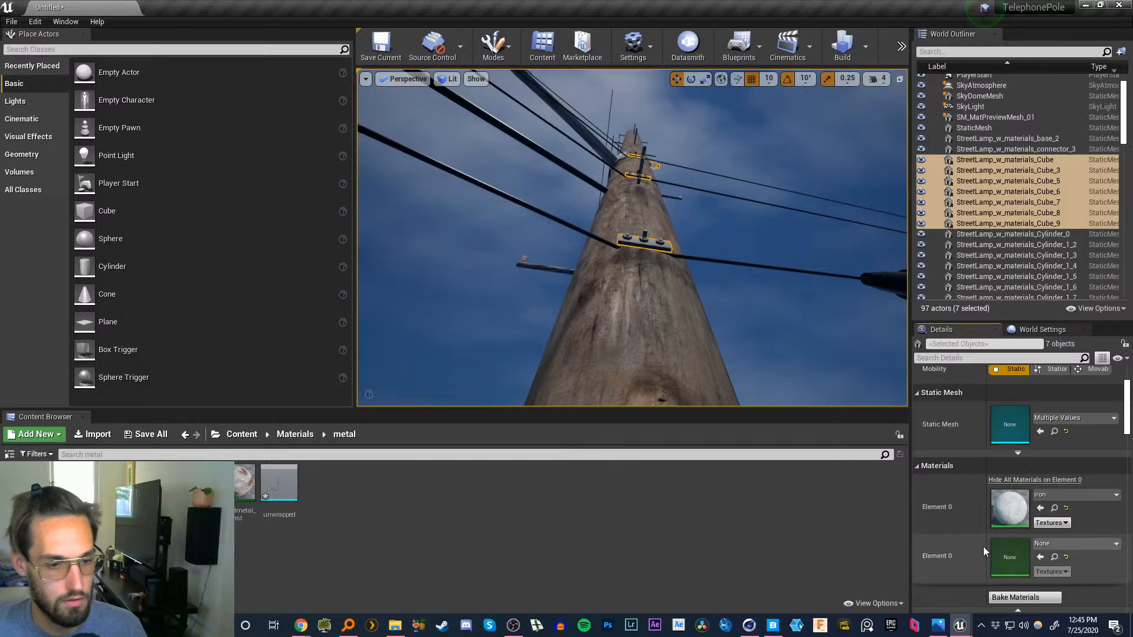
drag(245, 485, 1021, 506)
drag(235, 484, 1002, 557)
right_drag(656, 239, 667, 231)
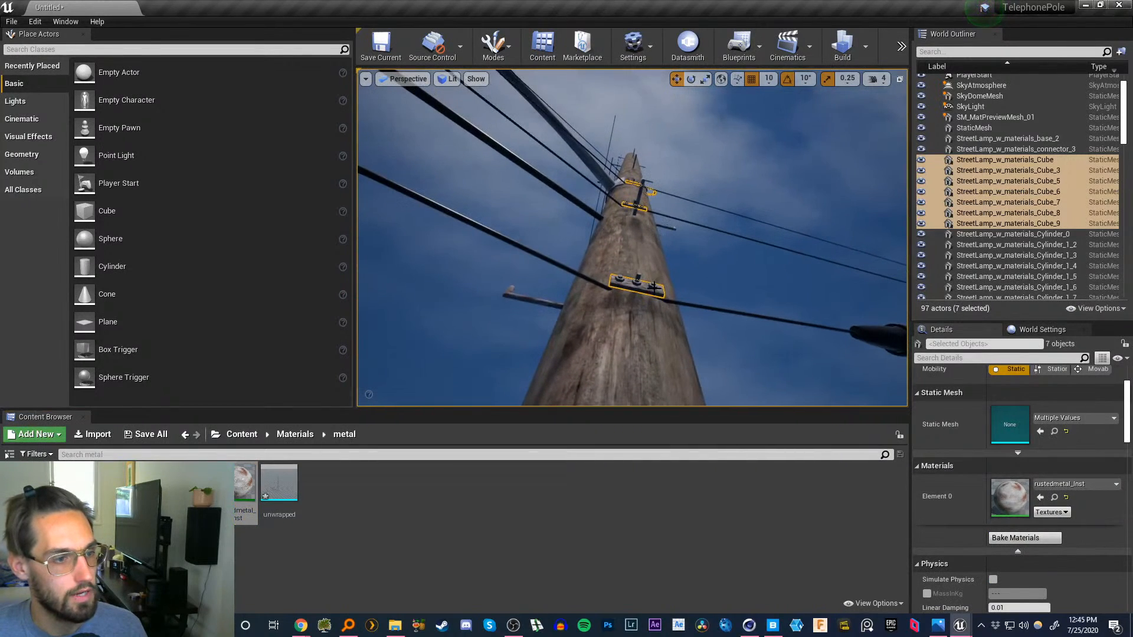
- Assign rustedmetal_Inst to the bolt actors from StreetLamp_w_materials_Loft_1 through Loft_1_17
click(653, 287)
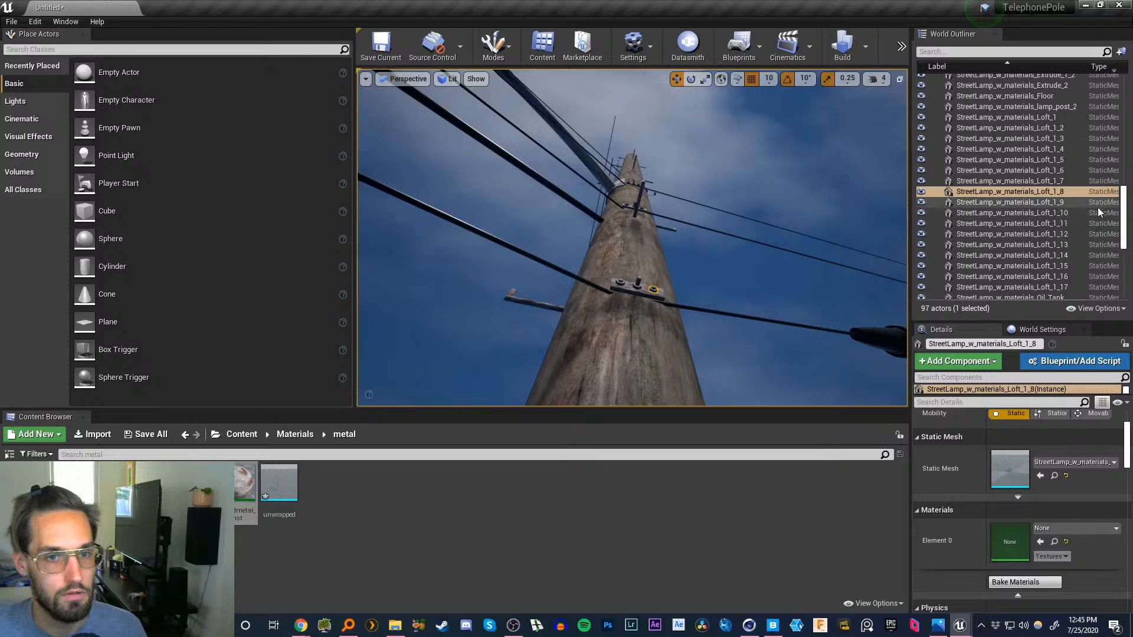
drag(1124, 217, 1113, 197)
click(1050, 232)
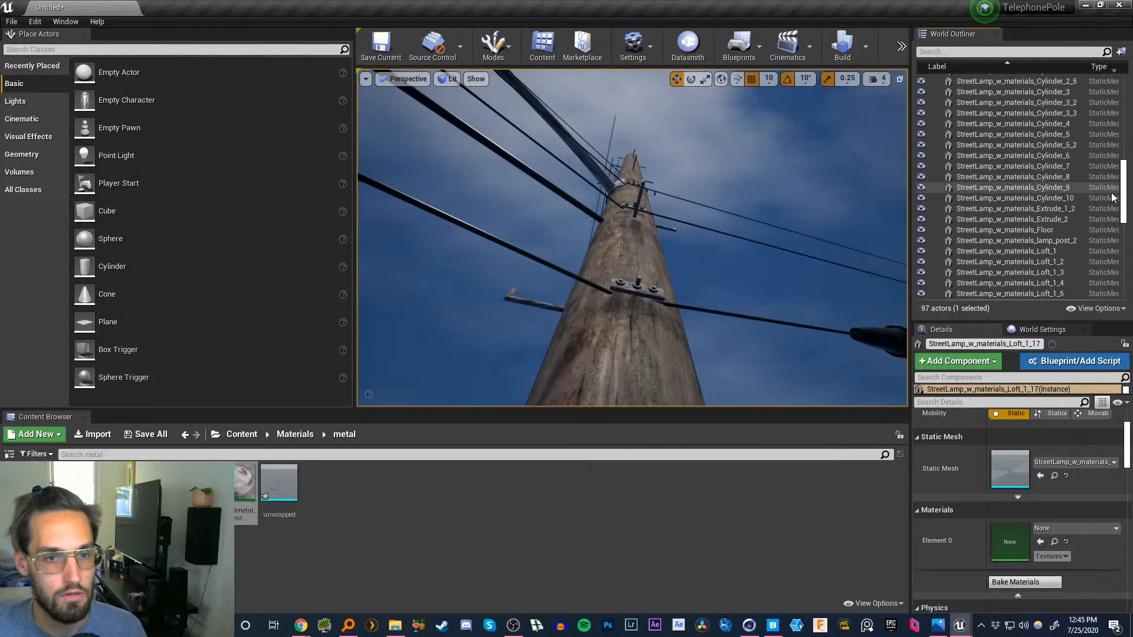
shift+click(1048, 251)
drag(239, 487, 1010, 498)
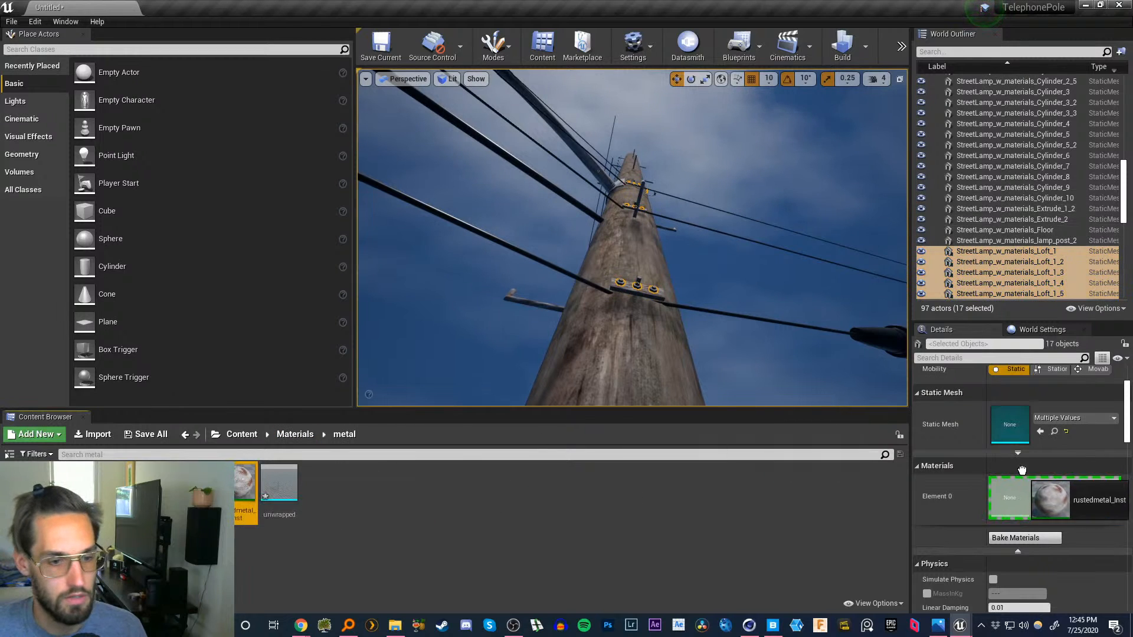
- Delete the material preview sphere and the floor instruction text from the level
right_drag(638, 323, 621, 399)
key(s)
key(s)
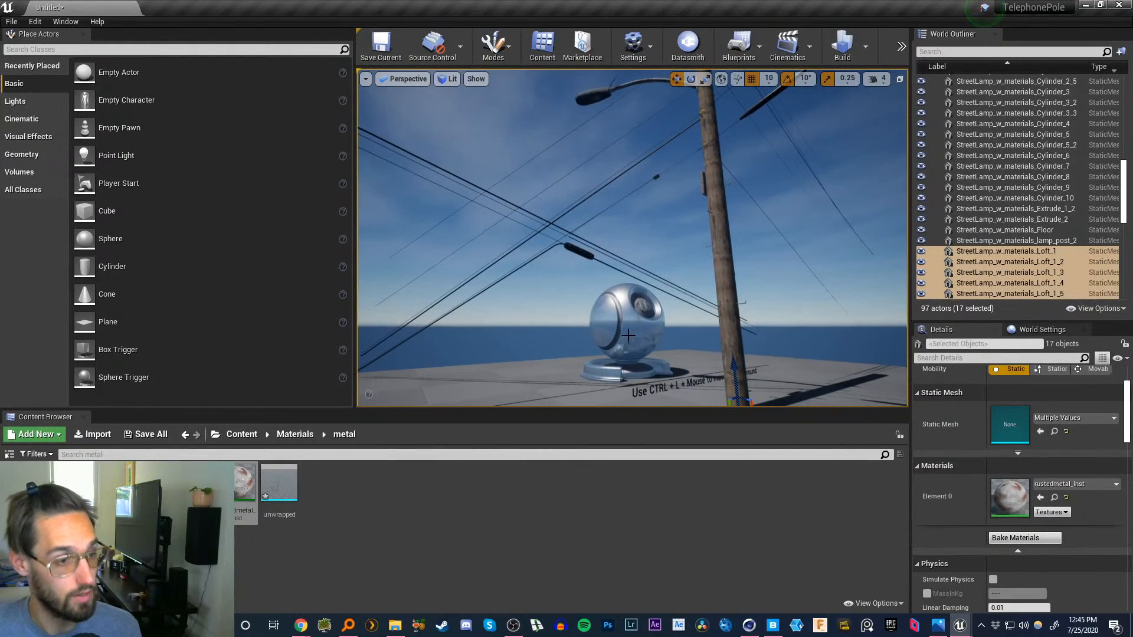
click(628, 335)
key(Delete)
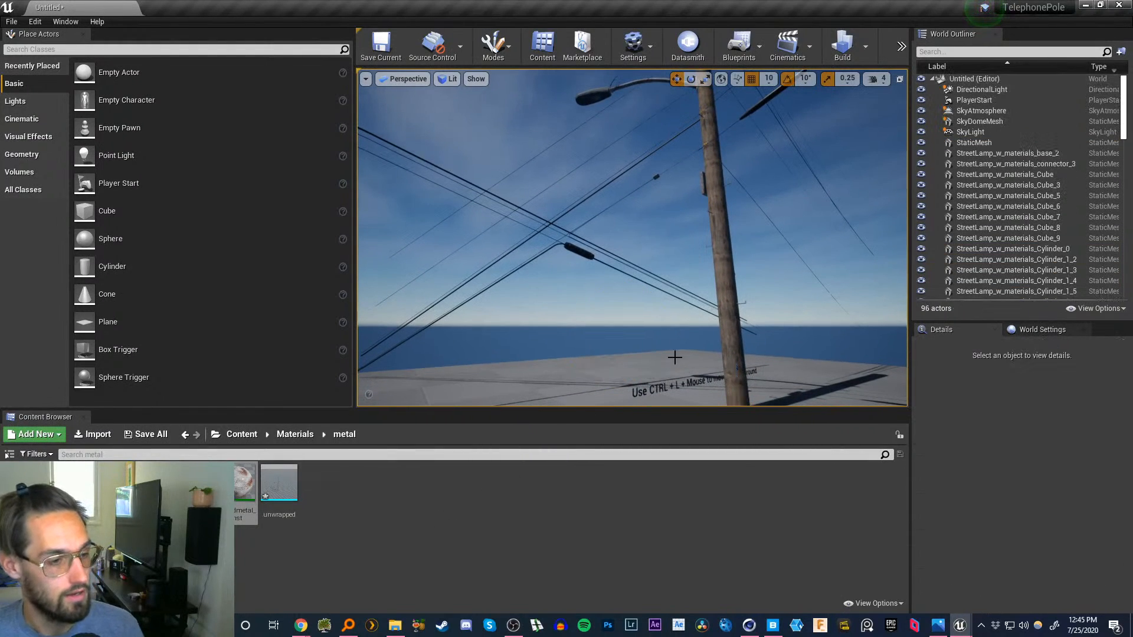
click(658, 385)
key(Delete)
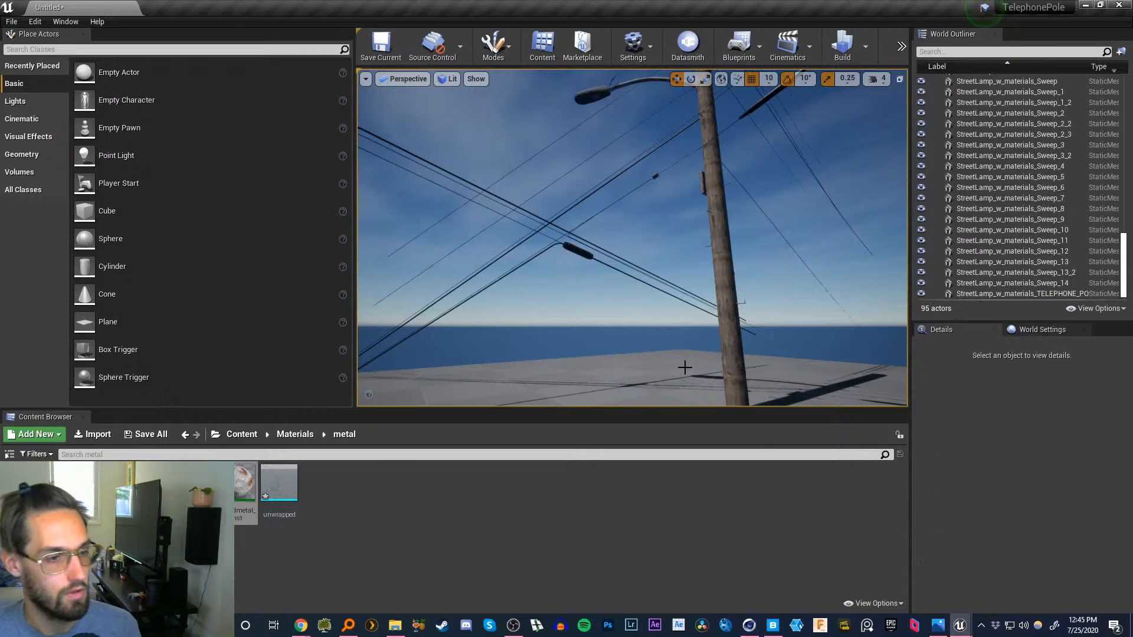
- Set the viewport camera speed to 2 and frame the street lamp and its cables against the sky
right_drag(688, 273, 687, 230)
click(879, 78)
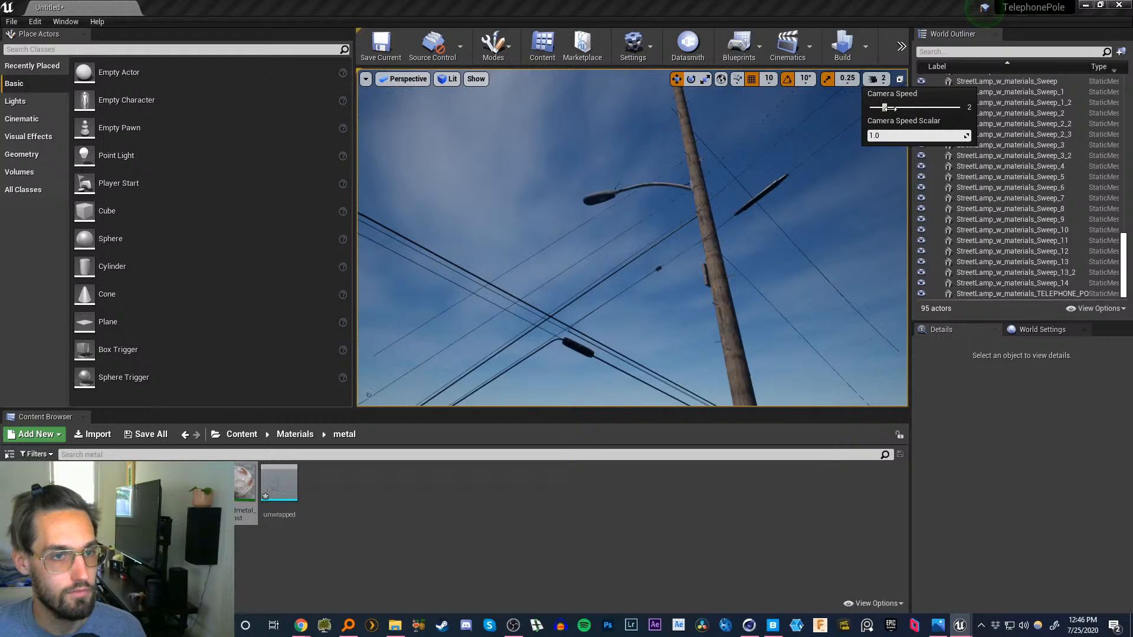
mouse_move(732, 312)
right_down()
mouse_move(734, 360)
mouse_move(733, 307)
right_up()
key(w)
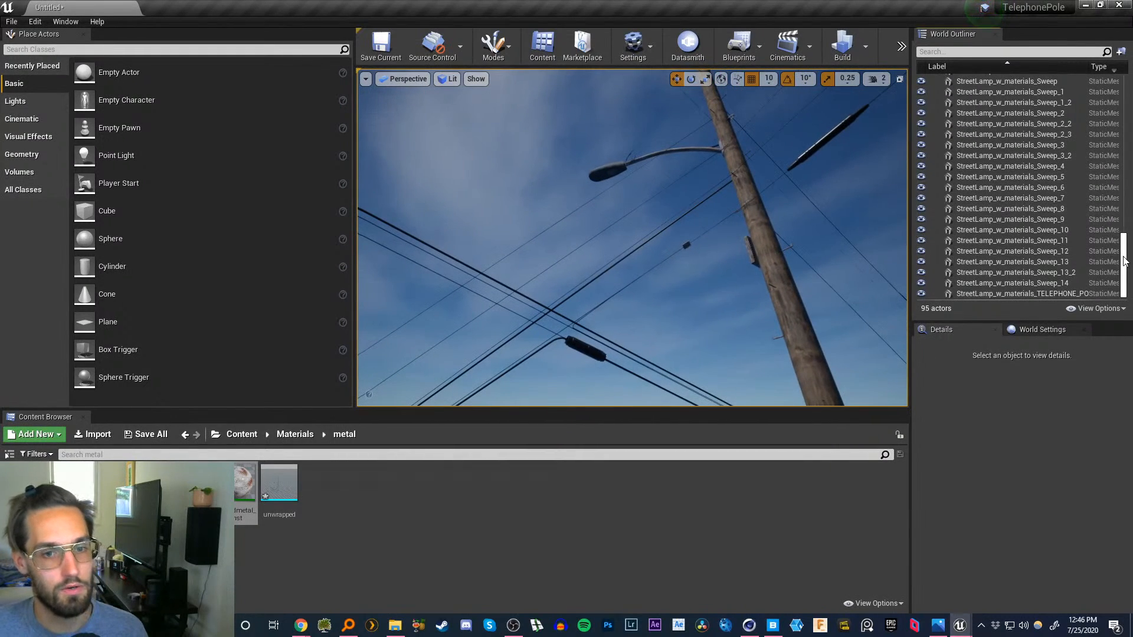
- Select the DirectionalLight actor and rotate it until the sun drops below the horizon and the scene turns dark
drag(1125, 262, 1098, 41)
click(933, 79)
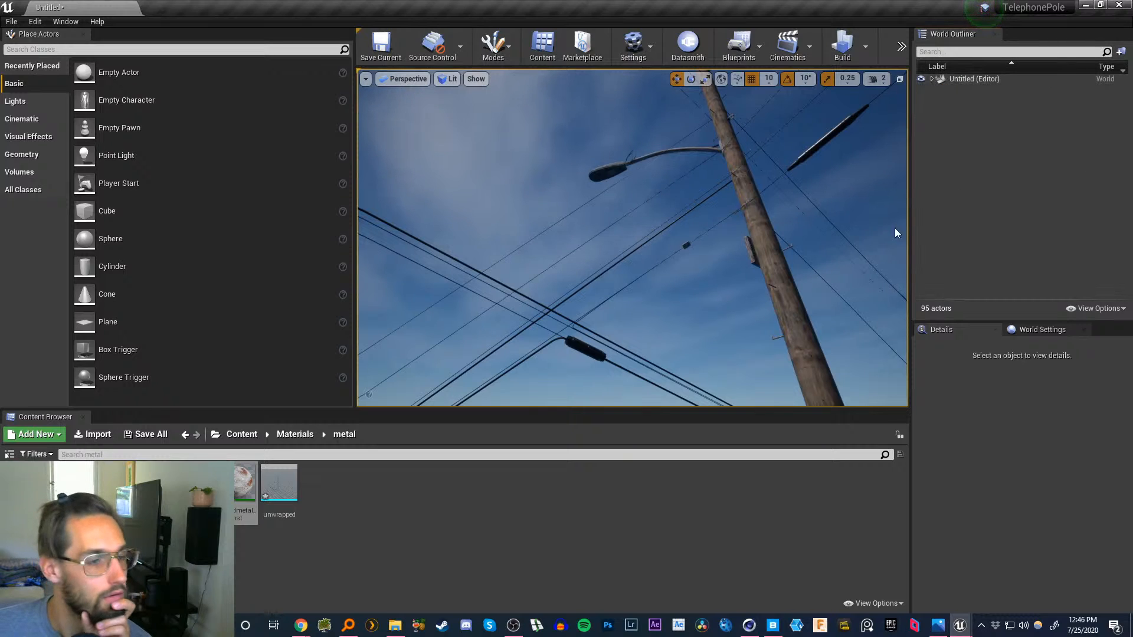
click(932, 79)
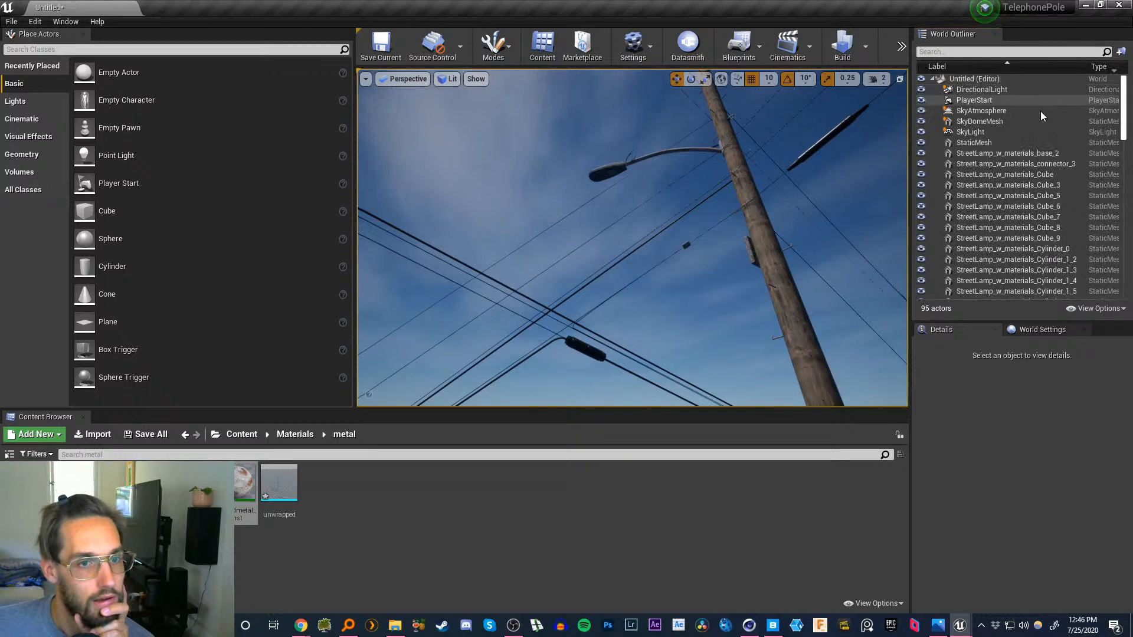
click(971, 134)
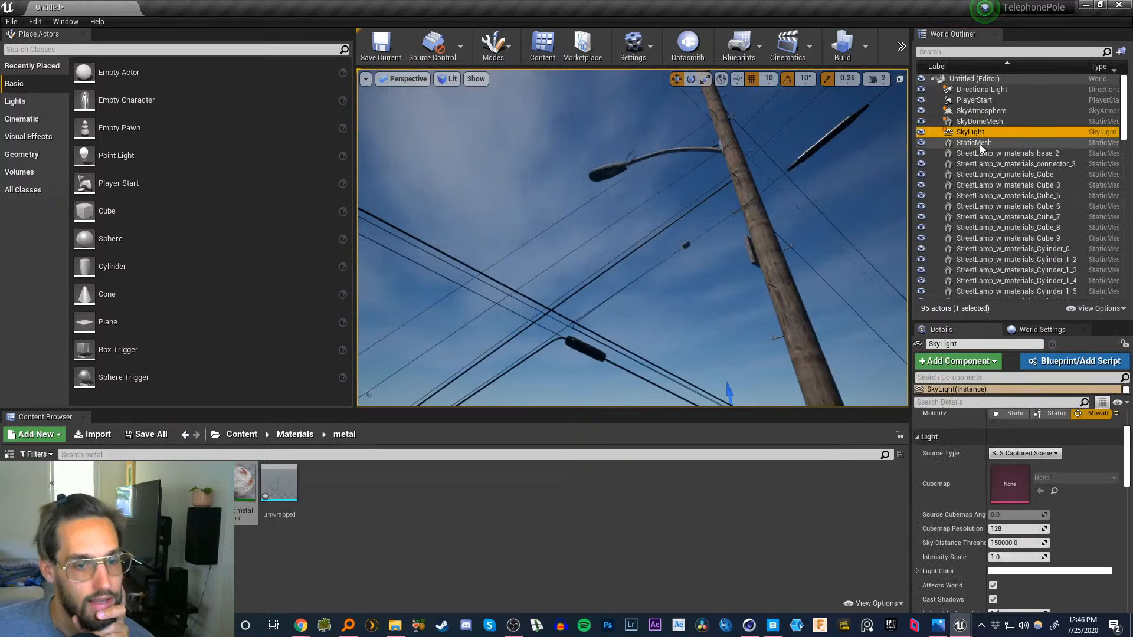
click(971, 111)
double_click(973, 90)
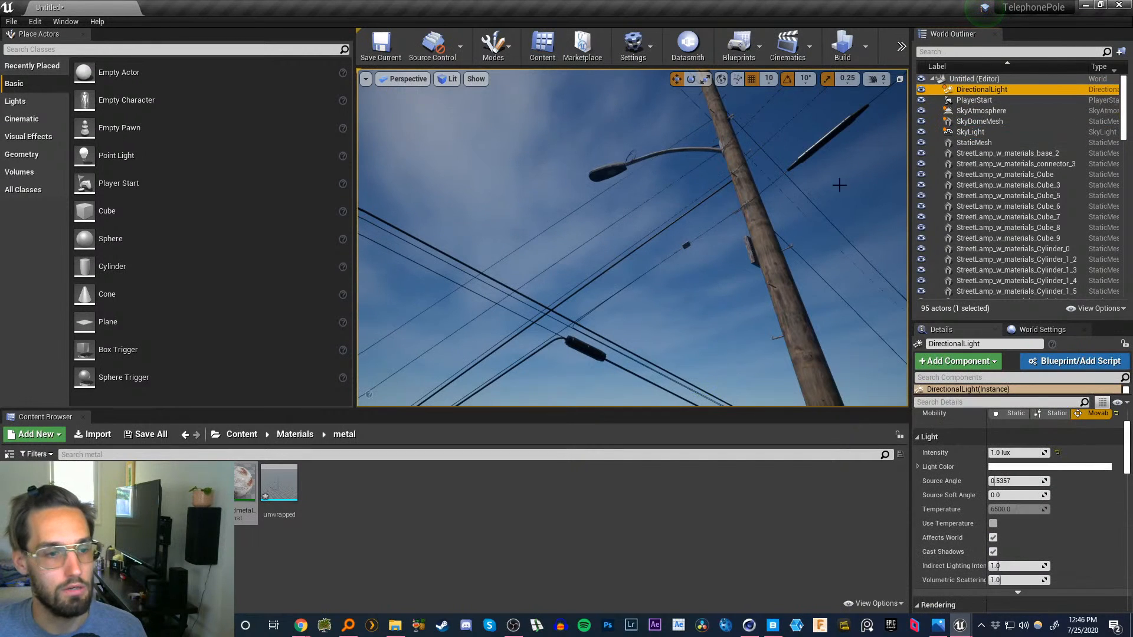
key(e)
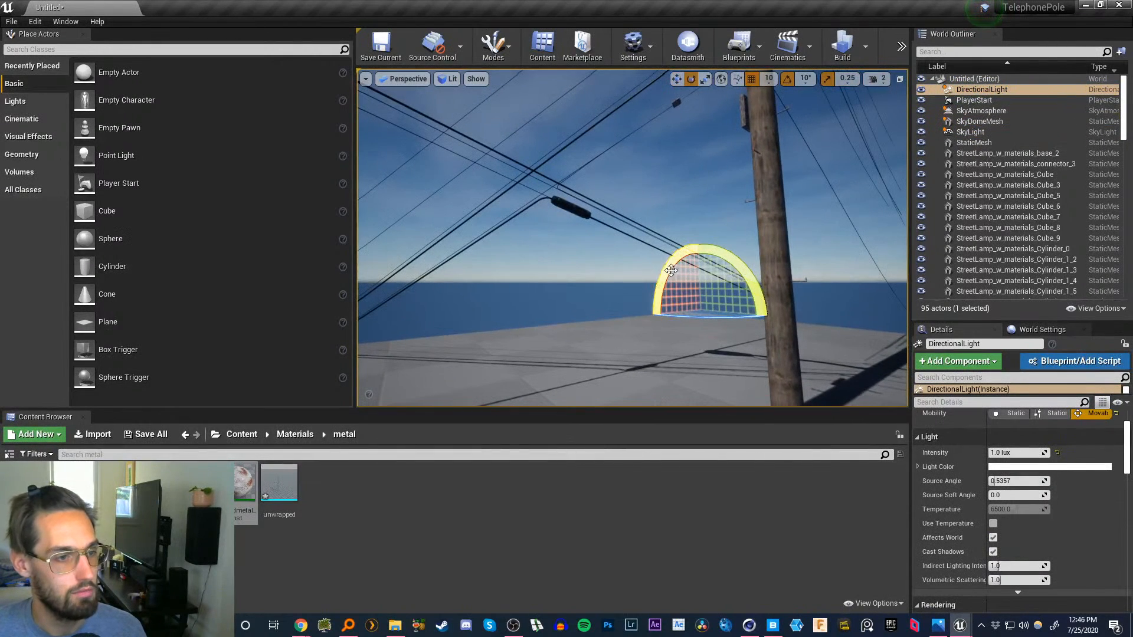
drag(671, 271, 673, 319)
right_drag(740, 258, 740, 225)
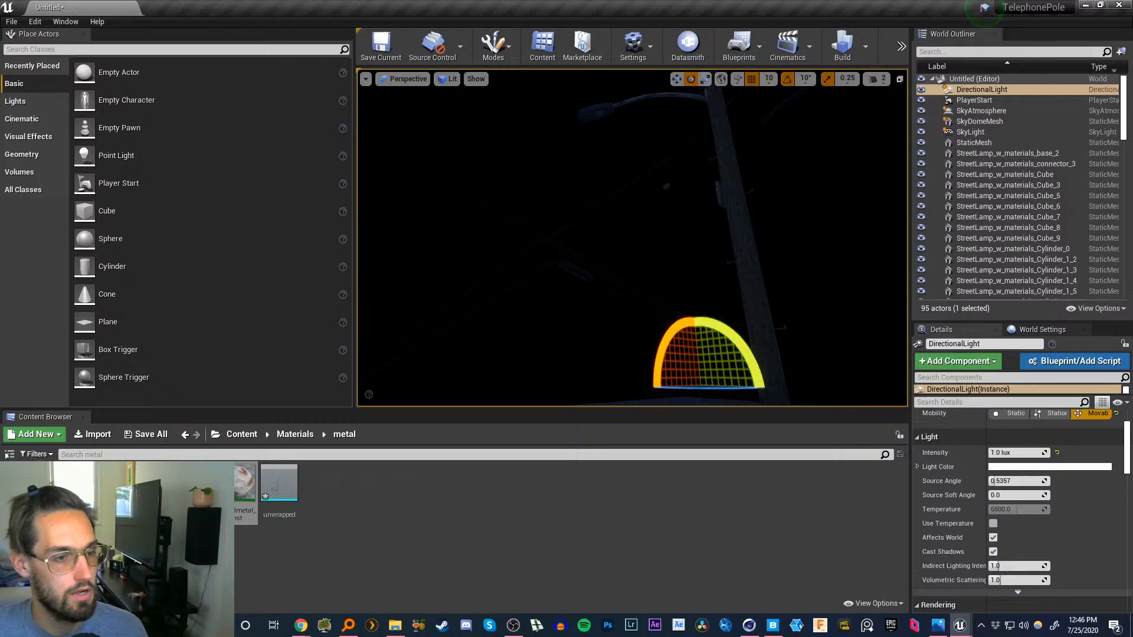
mouse_move(740, 224)
right_down()
mouse_move(738, 295)
mouse_move(738, 236)
right_up()
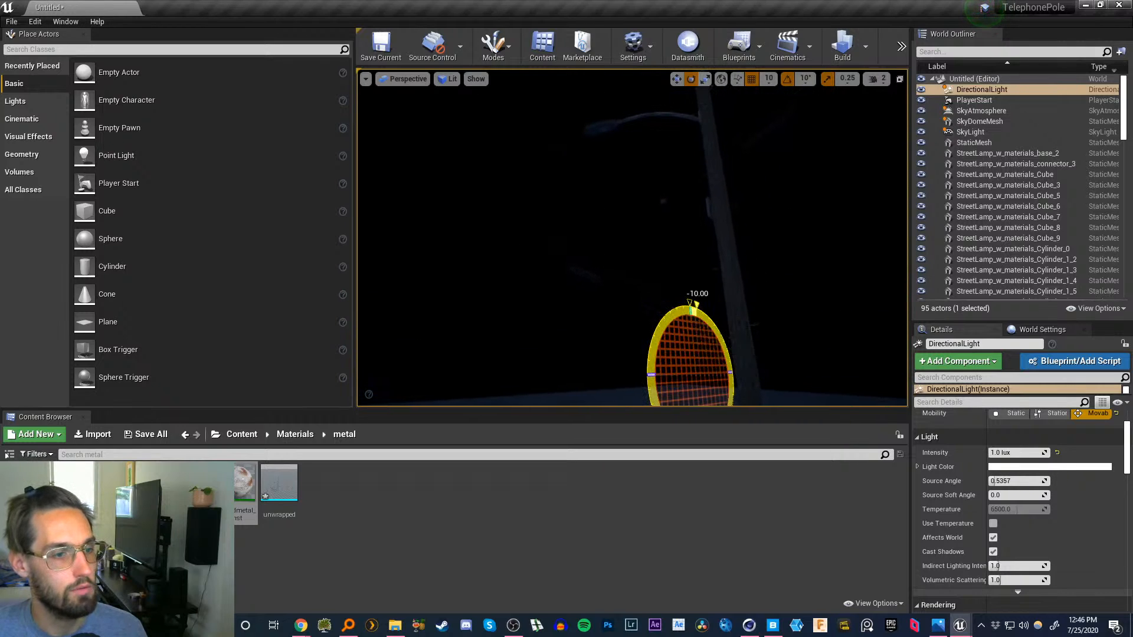
- Rotate the directional light on its other axes to give the street lamp a dim orange sunset sky
drag(716, 319, 675, 300)
mouse_move(675, 300)
right_down()
mouse_move(676, 236)
mouse_move(690, 235)
mouse_move(672, 289)
right_up()
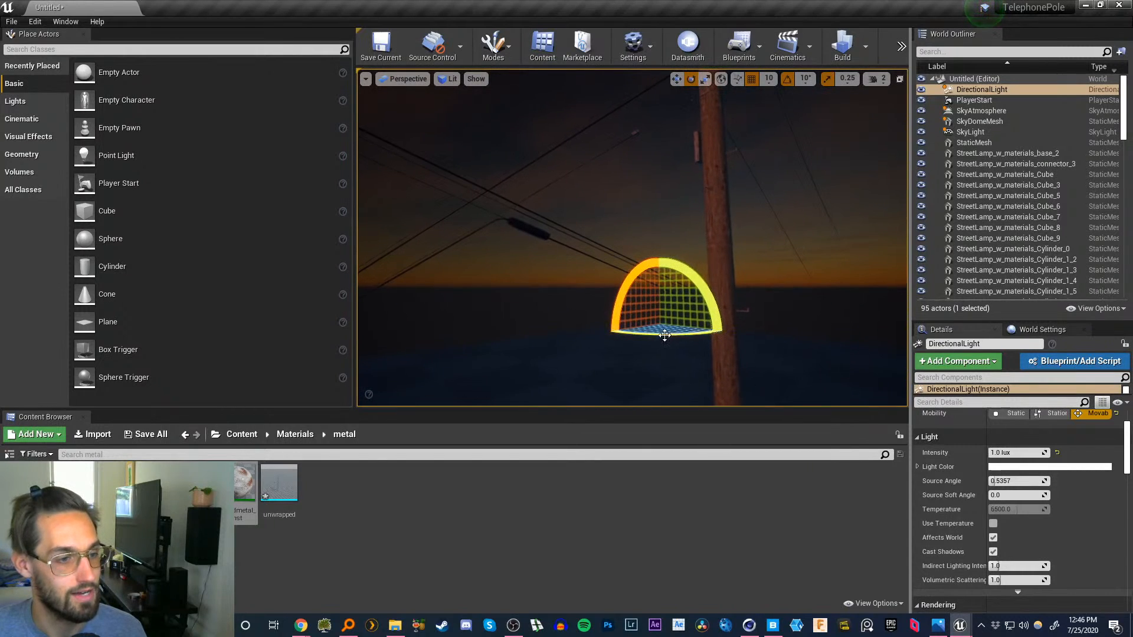
drag(666, 333, 593, 333)
right_drag(733, 241, 721, 186)
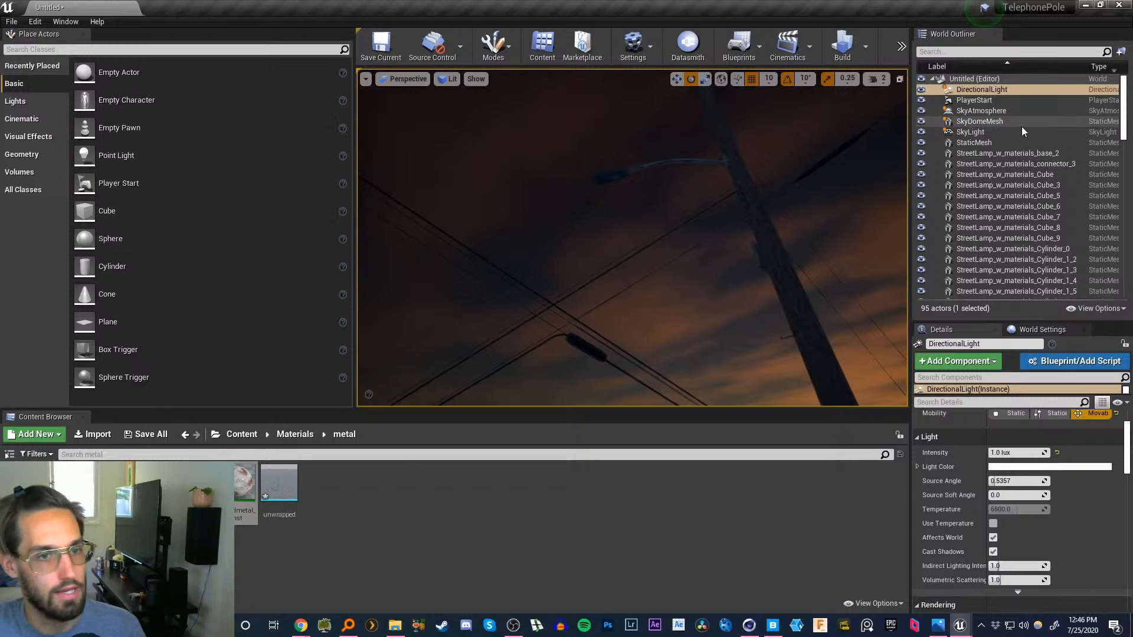
- Place a Cine Camera Actor in the level near the telephone pole
click(932, 80)
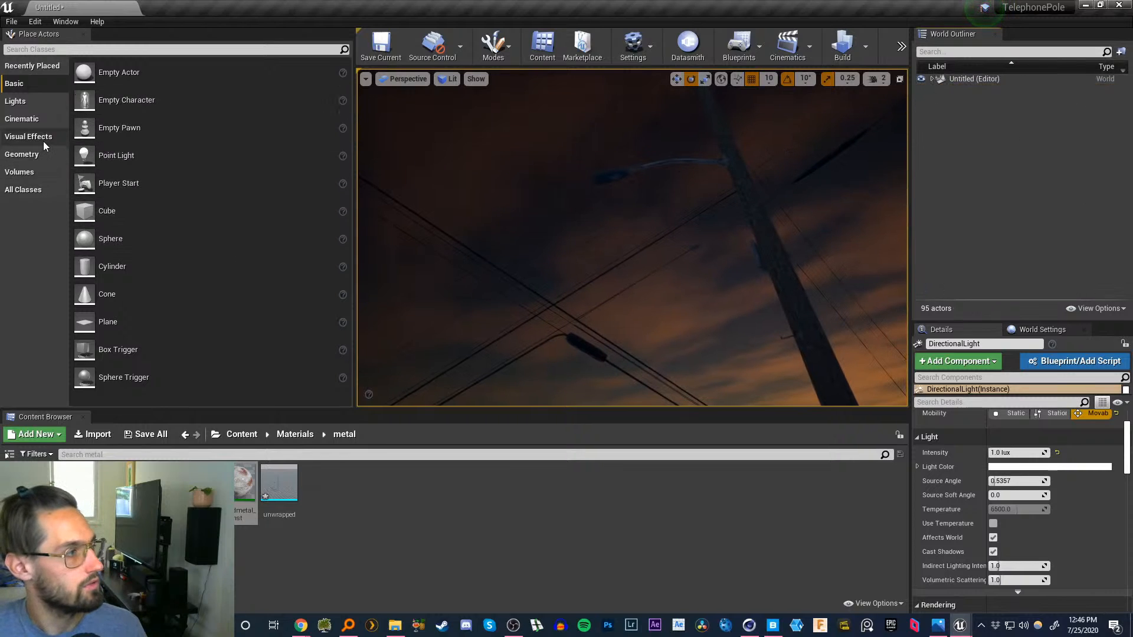
click(33, 119)
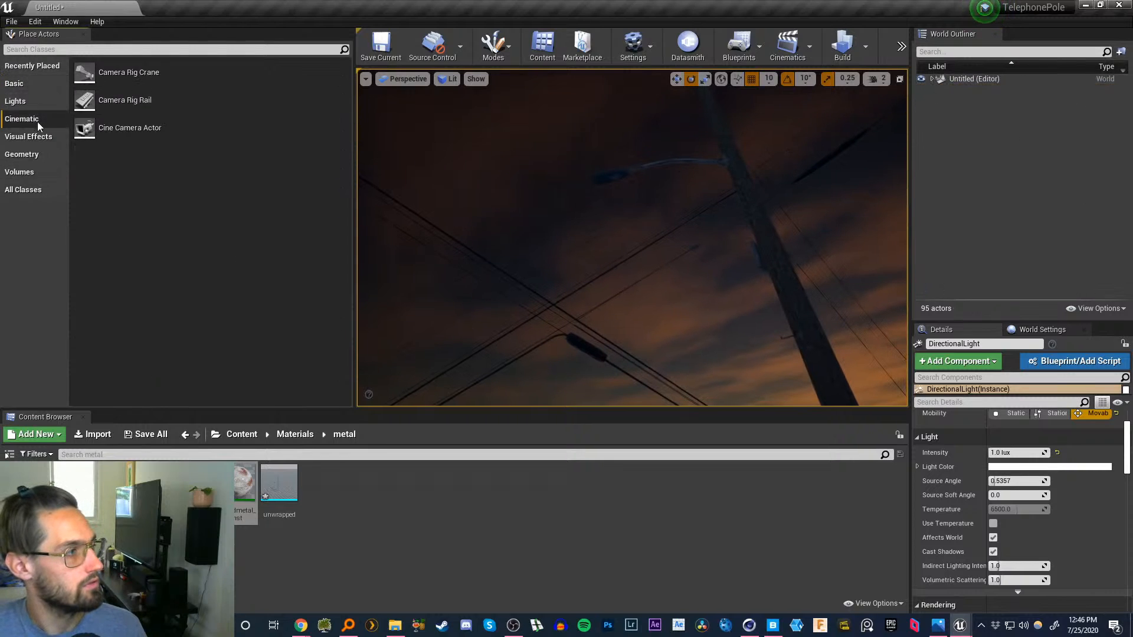
click(128, 127)
drag(128, 127, 694, 333)
- Pilot the StreetLamp_w_materials_TELEPHONE_POLE actor and fly it through the scene
right_click(790, 328)
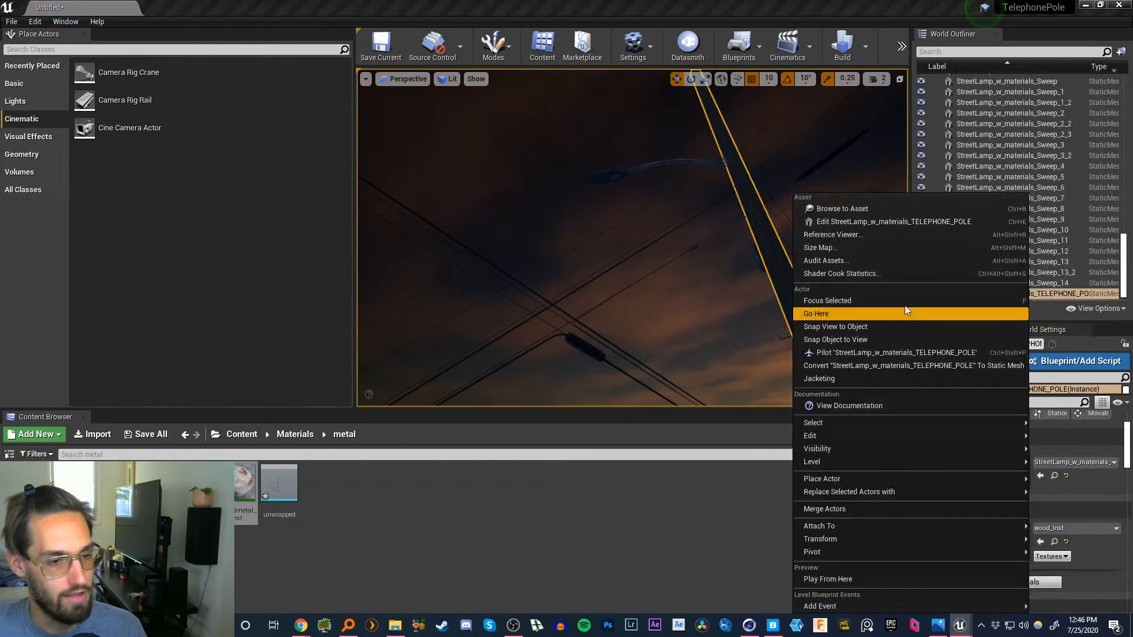
click(846, 353)
right_drag(632, 238, 472, 204)
- Undo the Cine Camera placement and the last directional light rotation
key(ctrl+z)
key(ctrl+z)
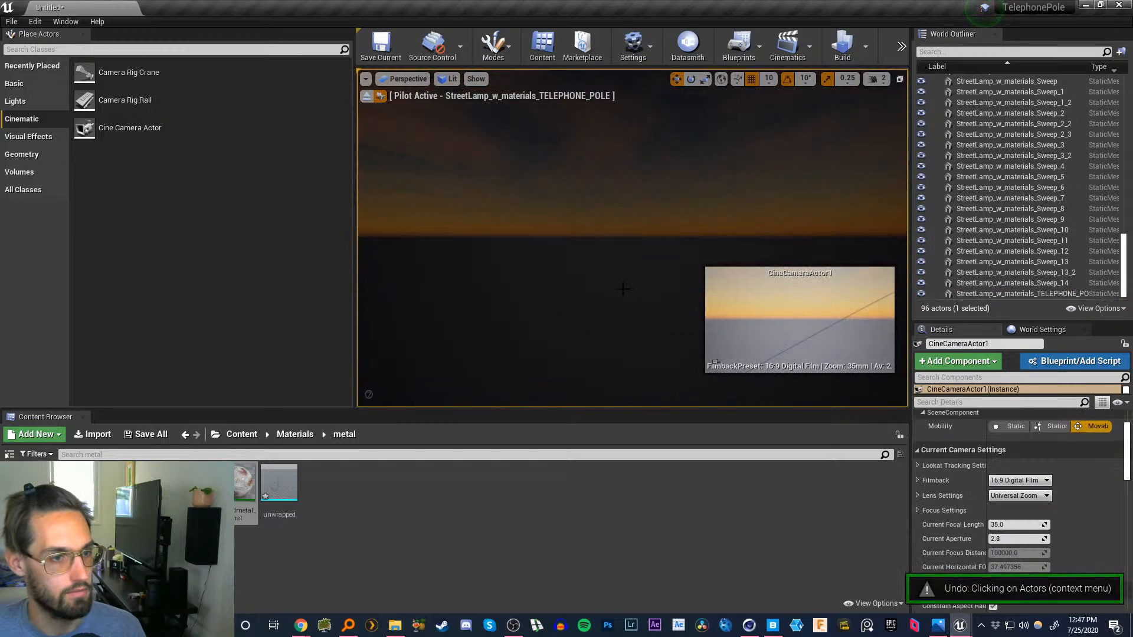
key(ctrl+z)
right_drag(660, 289, 743, 254)
right_drag(631, 238, 450, 229)
key(ctrl+z)
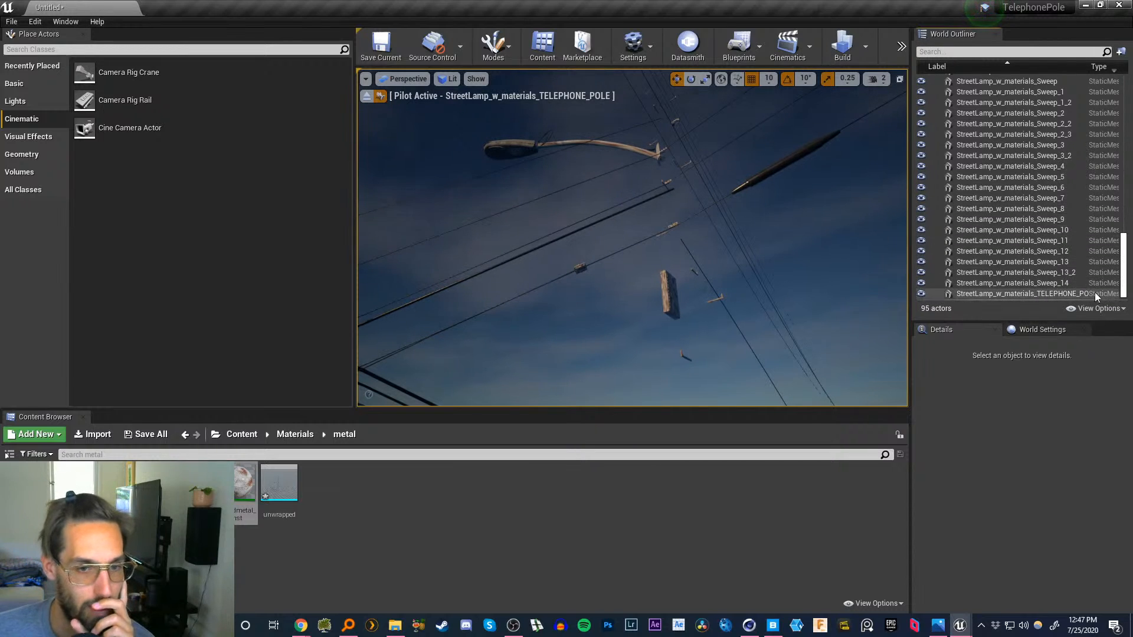
- Widen the actor label column and stop piloting StreetLamp_w_materials_TELEPHONE_POLE
drag(1087, 66, 1106, 68)
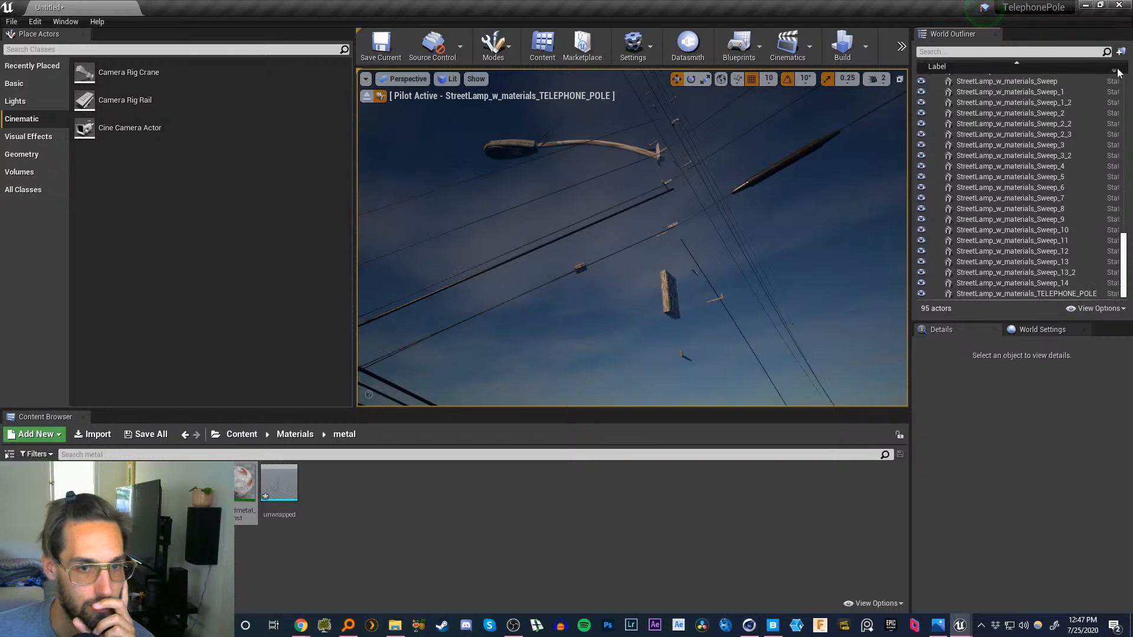
right_click(1032, 295)
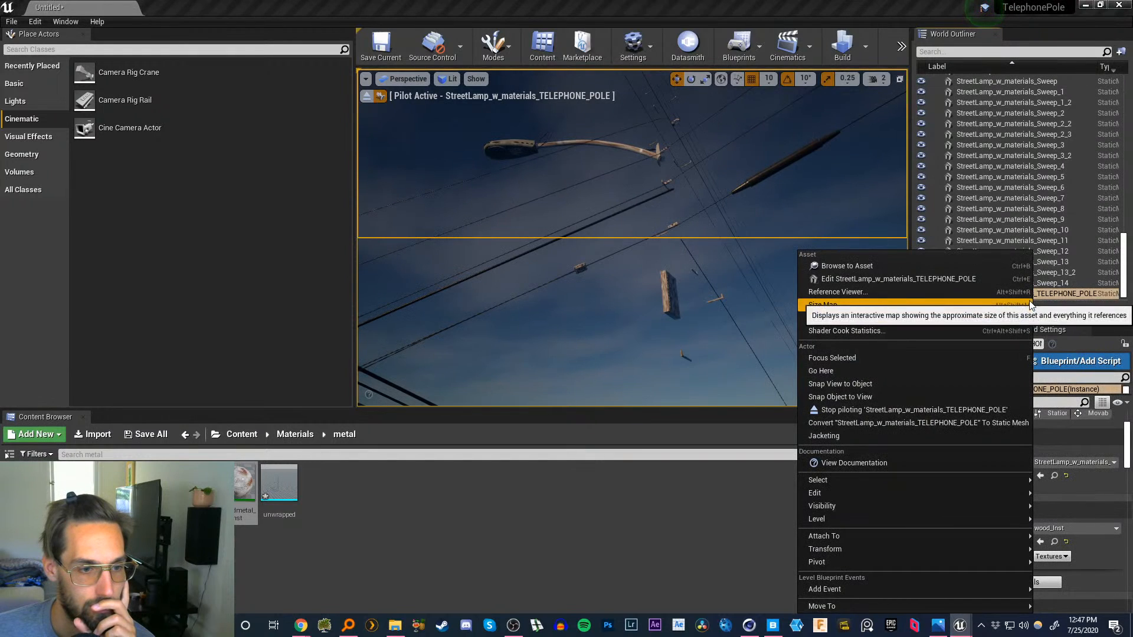
click(911, 413)
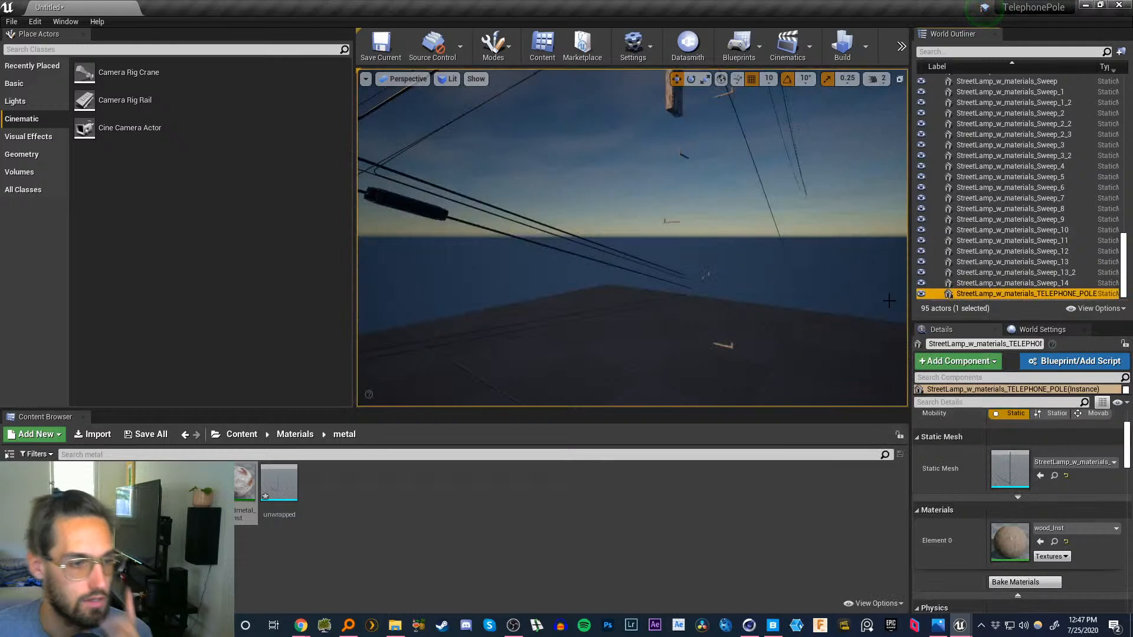
- Reset the displaced telephone pole's location to 0, 0, 0
right_drag(640, 306, 643, 189)
mouse_move(632, 237)
right_down()
mouse_move(632, 331)
mouse_move(649, 230)
right_up()
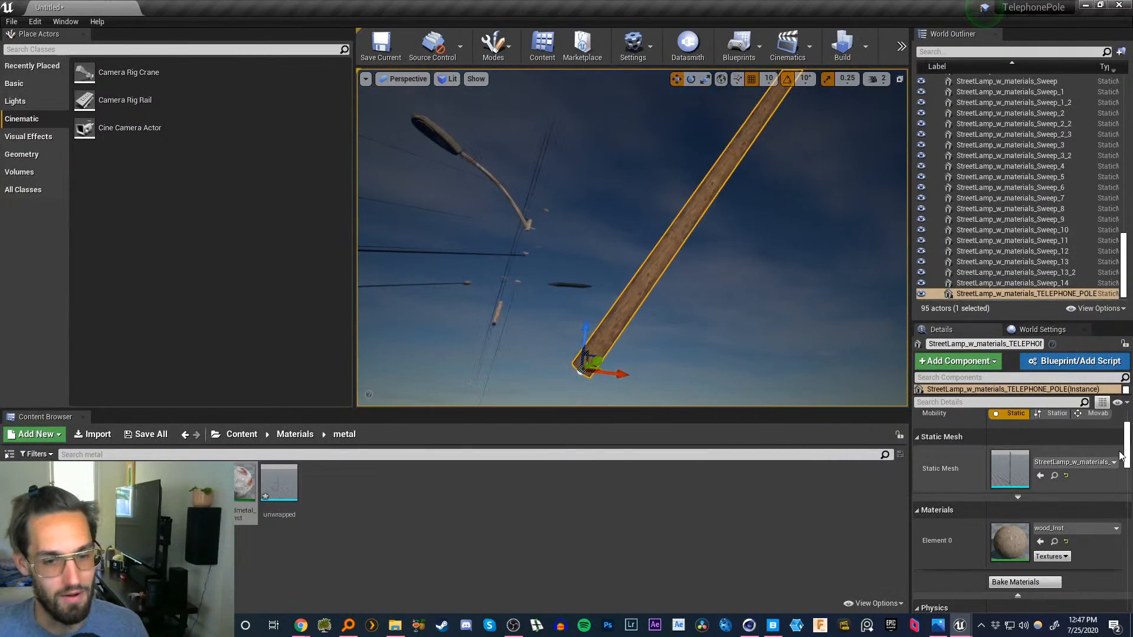
drag(1126, 449, 1131, 408)
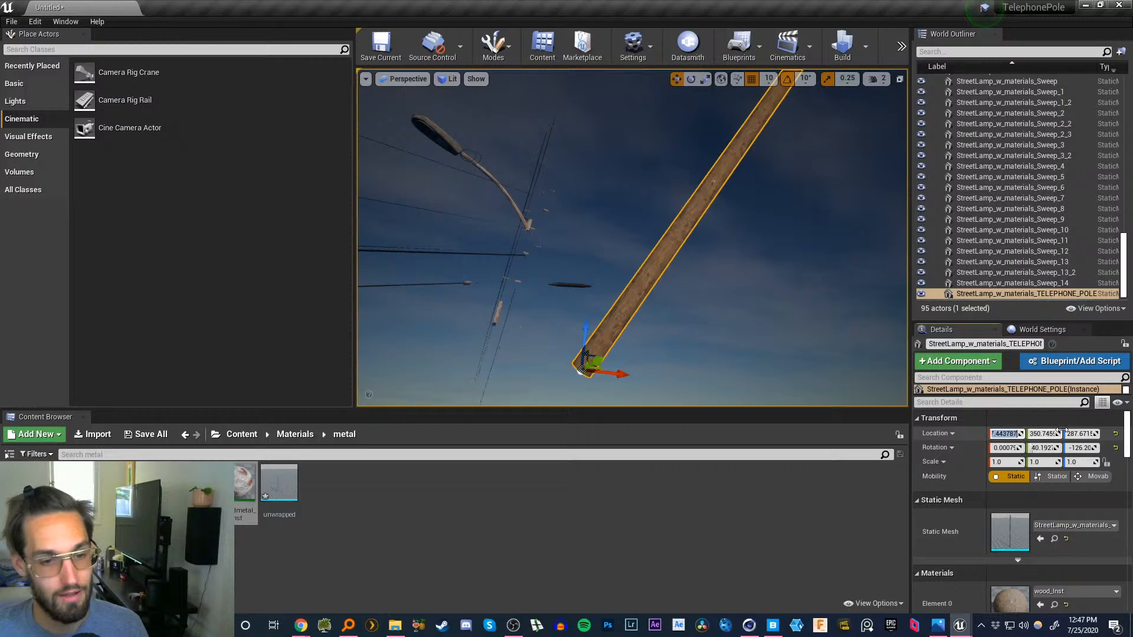
text(0)
key(Tab)
key(Tab)
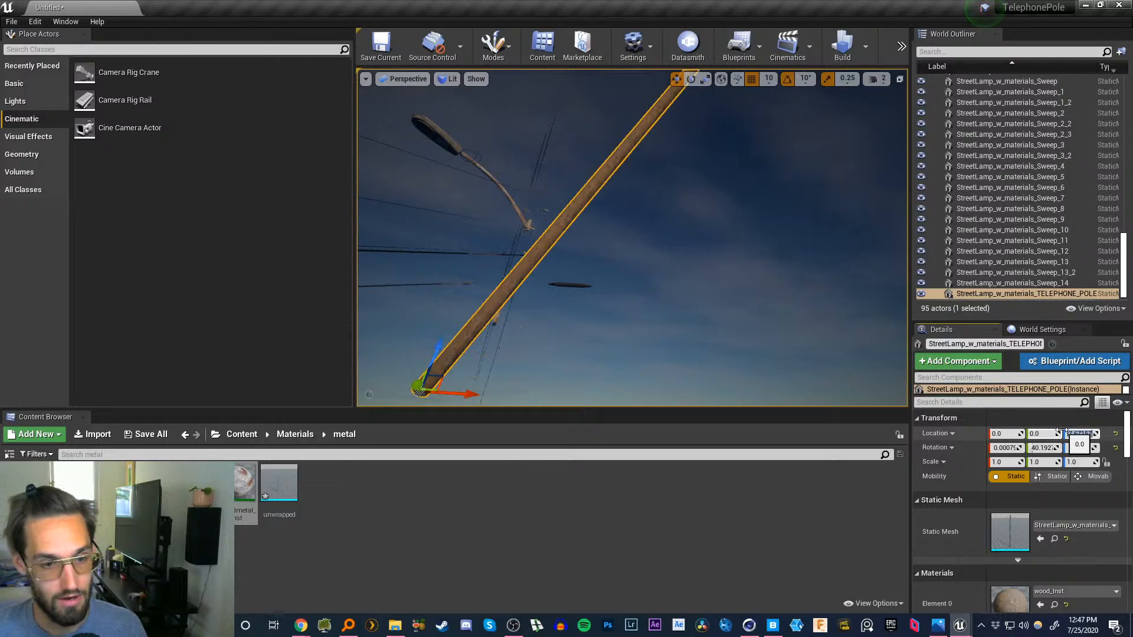
text(0)
key(Return)
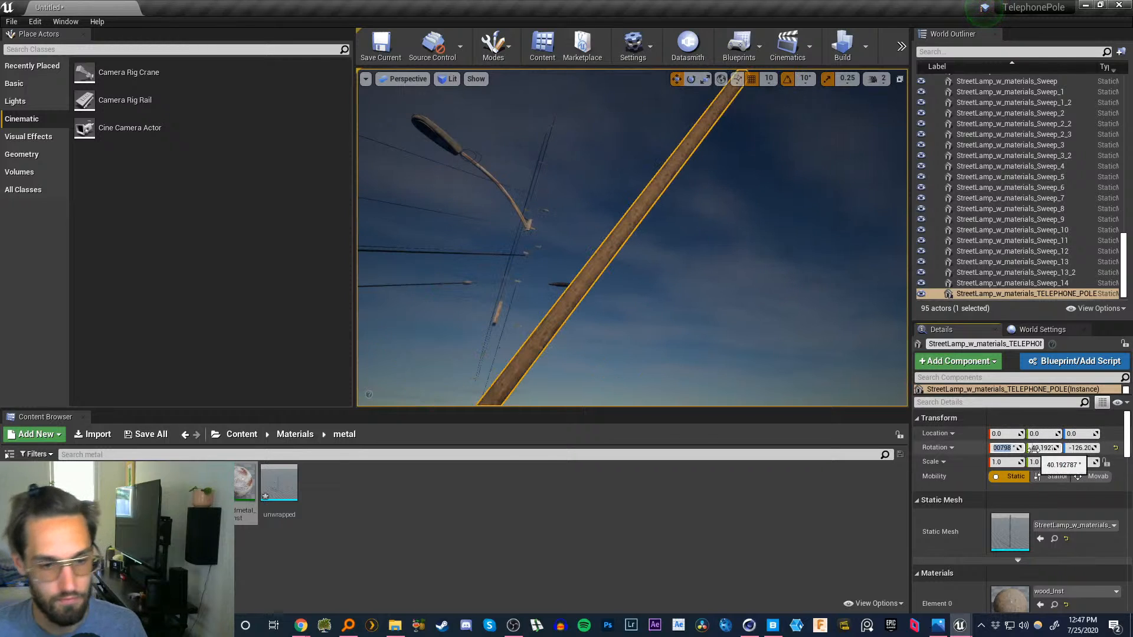
- Reset the telephone pole's rotation to 0 on all axes so it stands upright
key(Tab)
text(0)
key(Tab)
text(0)
key(Return)
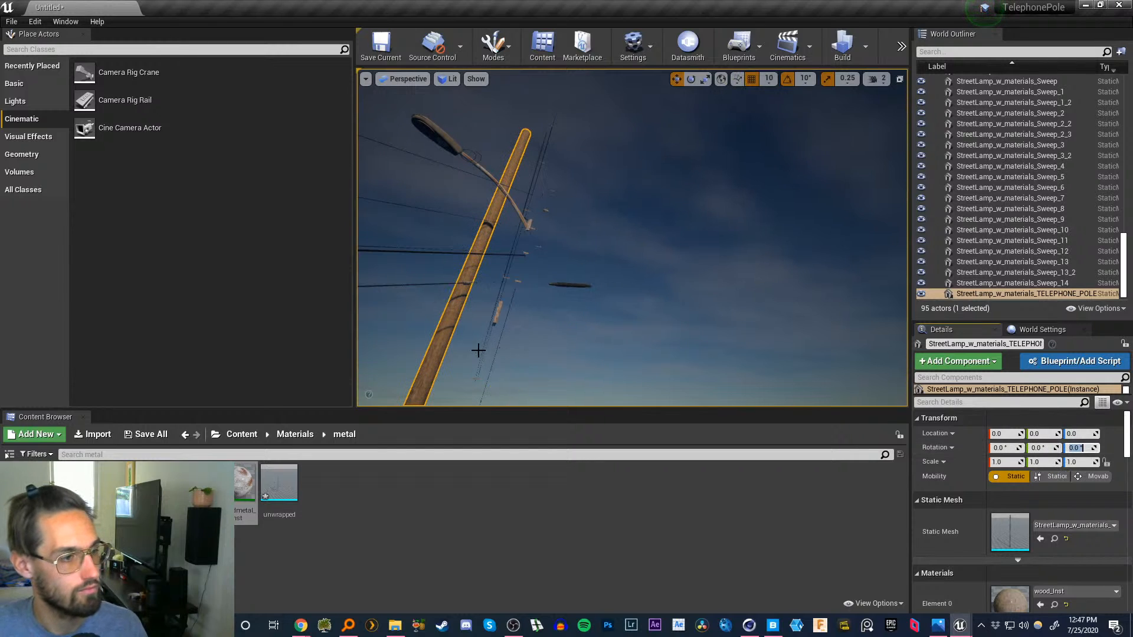
- Move the telephone pole to X 120, Y 100, Z 100 to line it up with the lamp arm and bolts
right_drag(478, 350, 379, 529)
drag(530, 389, 665, 383)
right_drag(665, 382, 726, 295)
key(w)
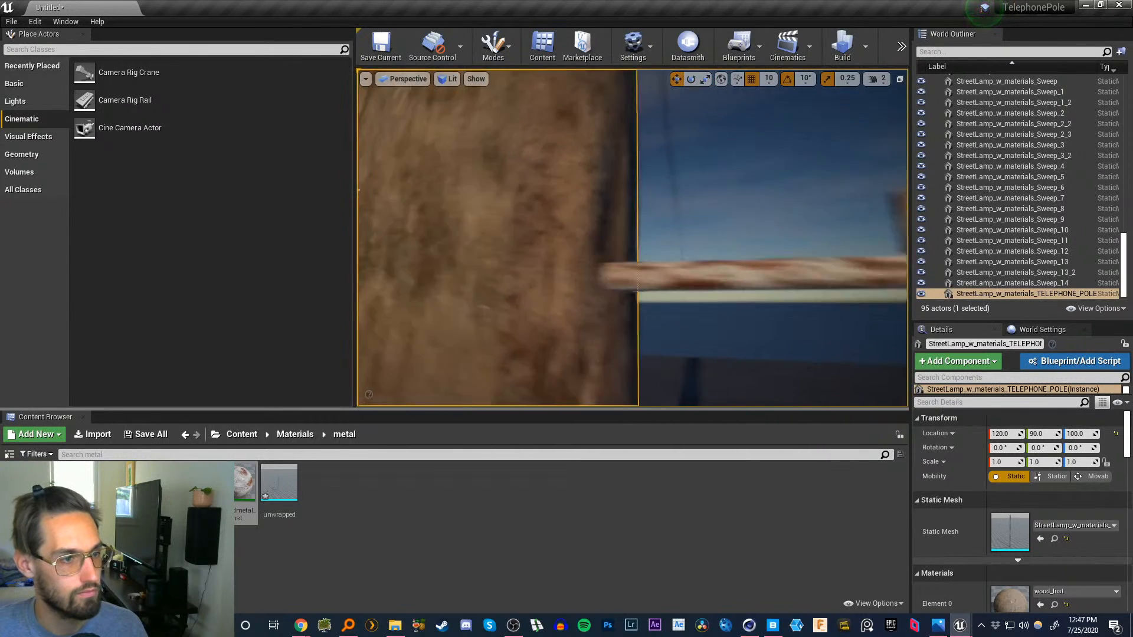
key(s)
right_drag(633, 238, 467, 311)
key(q)
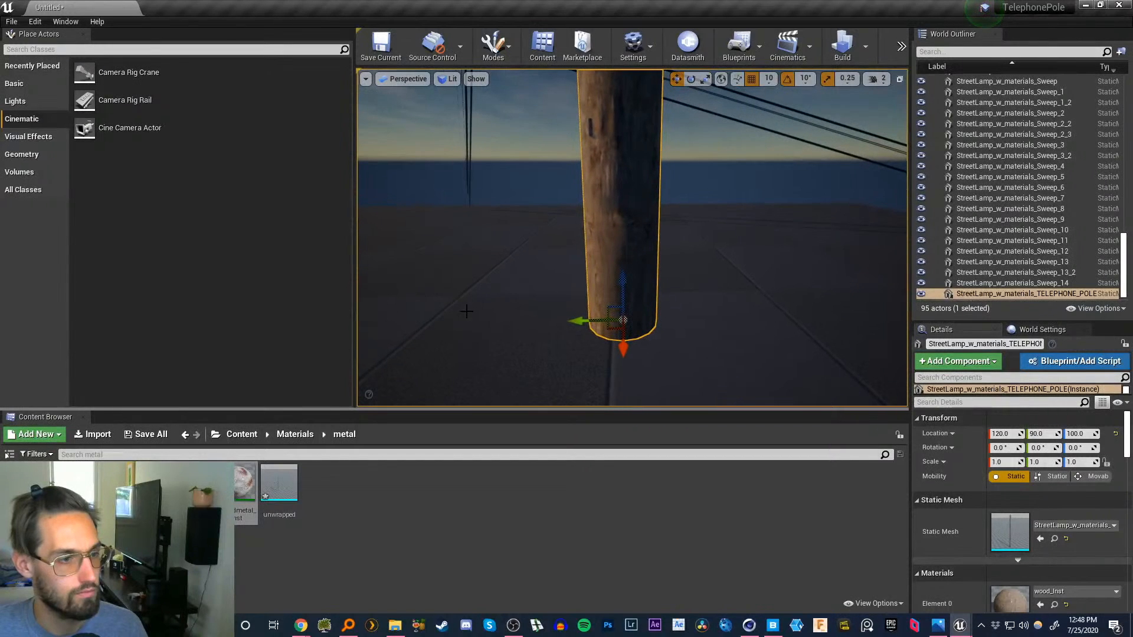
drag(582, 322, 569, 323)
- Lower the telephone pole to Z 10 and frame the lamp against the sky
key(w)
key(e)
right_drag(587, 228, 602, 118)
key(s)
right_drag(639, 208, 639, 283)
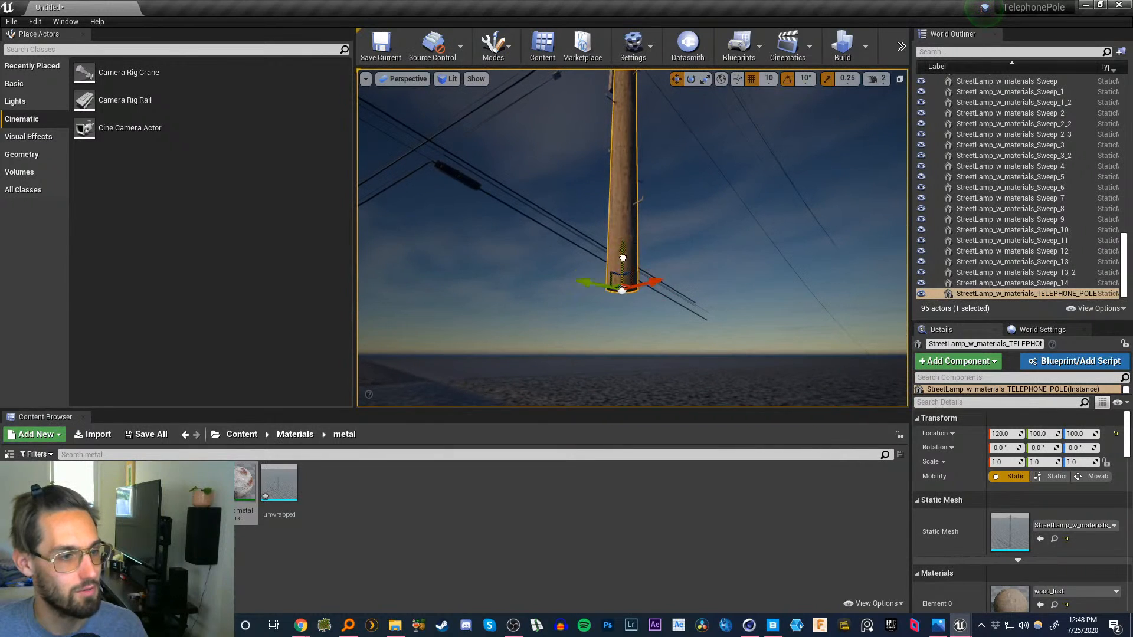
drag(623, 258, 623, 336)
right_drag(626, 254, 652, 175)
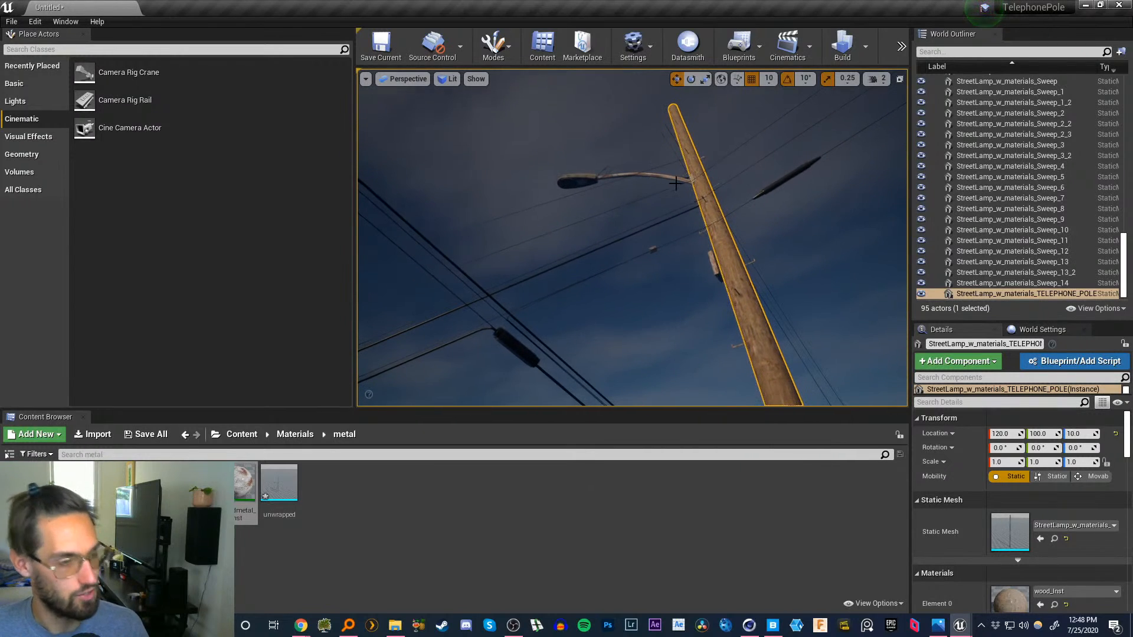
- Save the untitled level in the Content folder, entering a name that starts with "streetla"
click(13, 23)
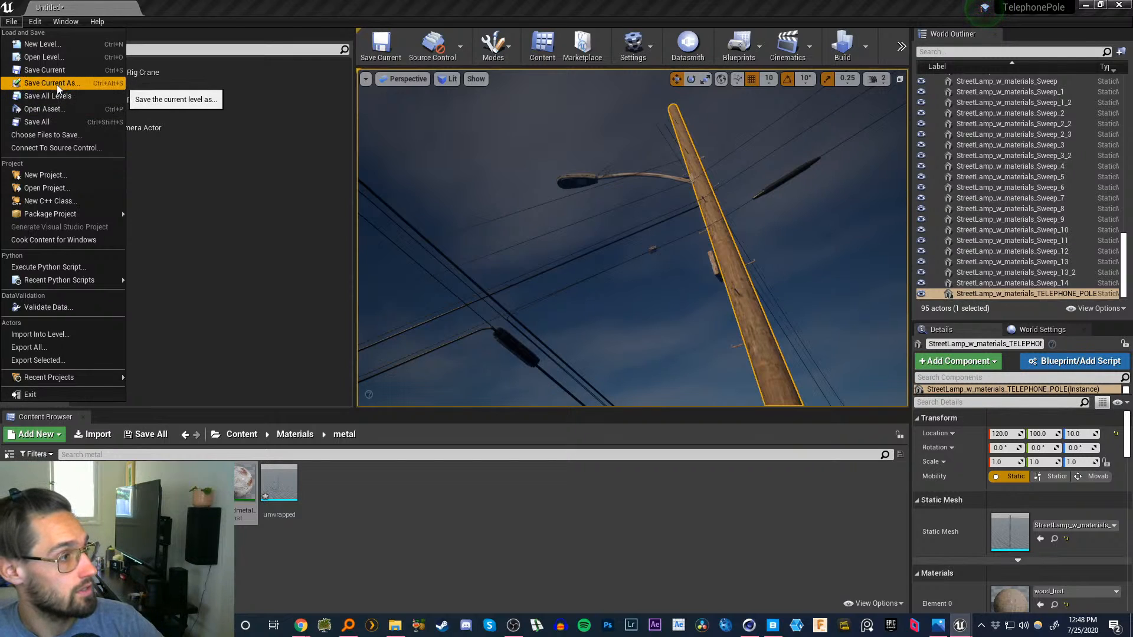
click(204, 24)
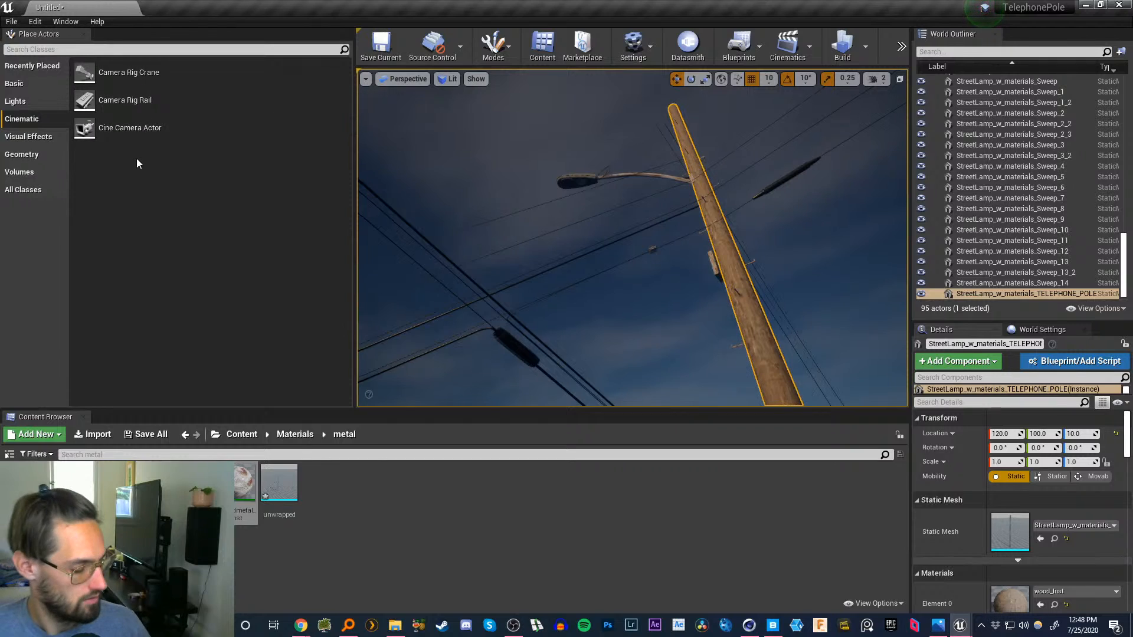
click(11, 22)
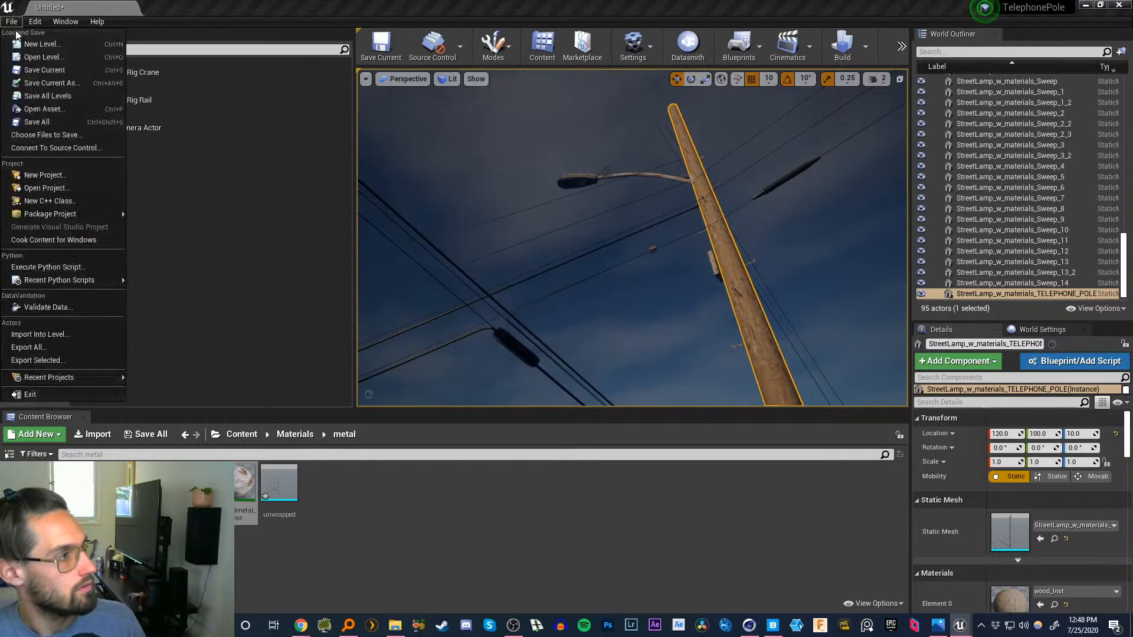
click(56, 97)
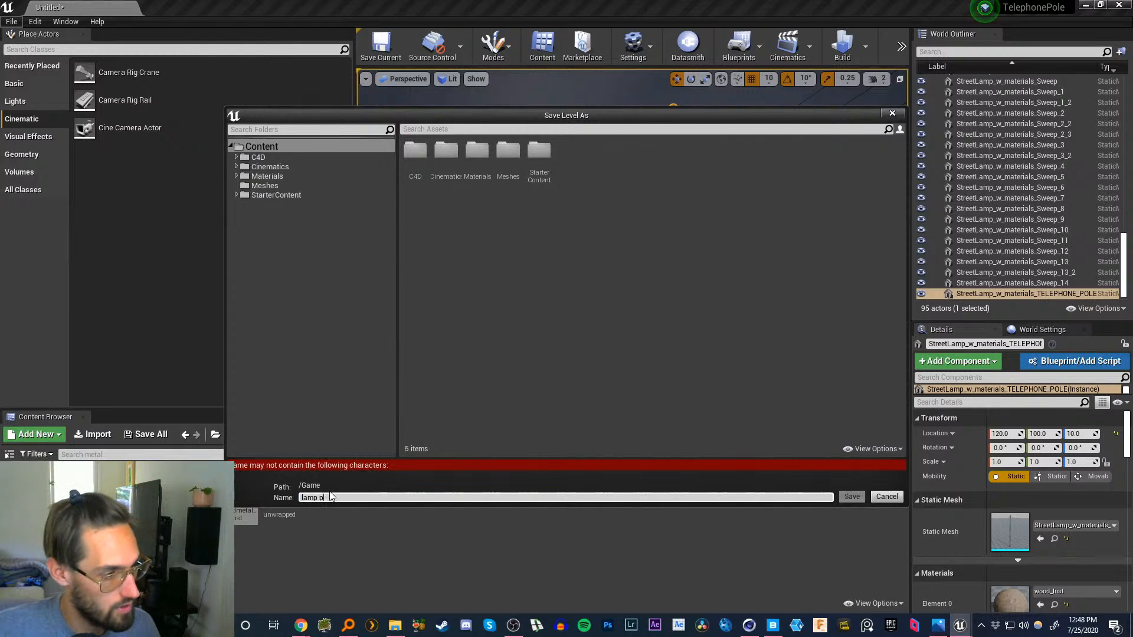
text(streetla)
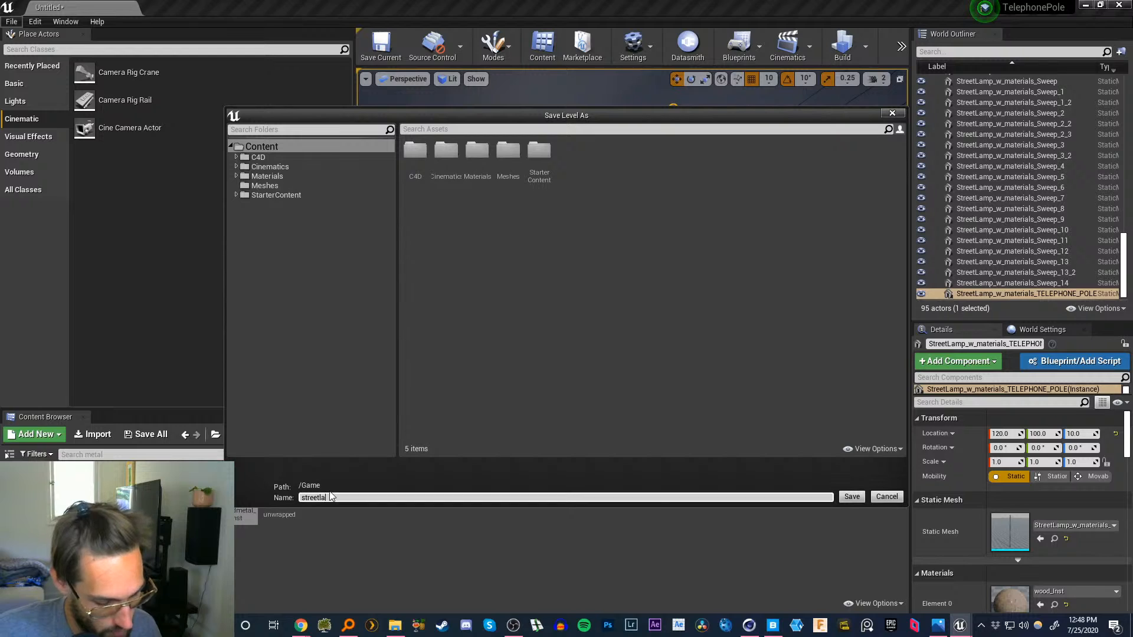
- Name the level streetlamp and save it in the Content folder
text(mp)
key(Return)
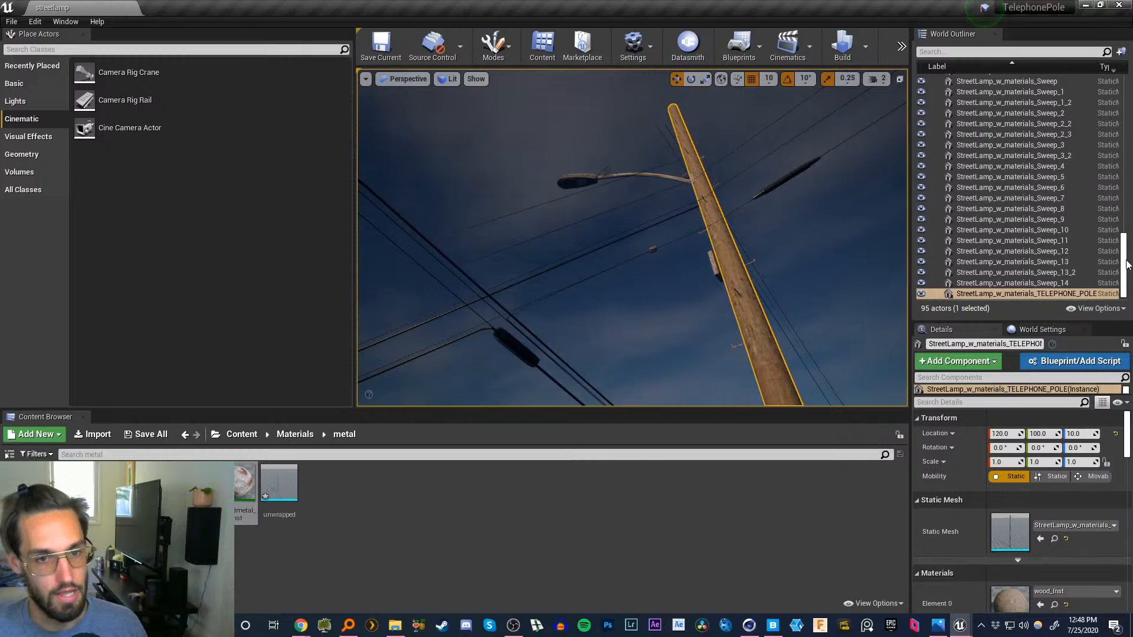
- Rotate the directional light until the sun sits low on the horizon beside the pole for a sunset sky
drag(1126, 273, 1124, 114)
click(933, 79)
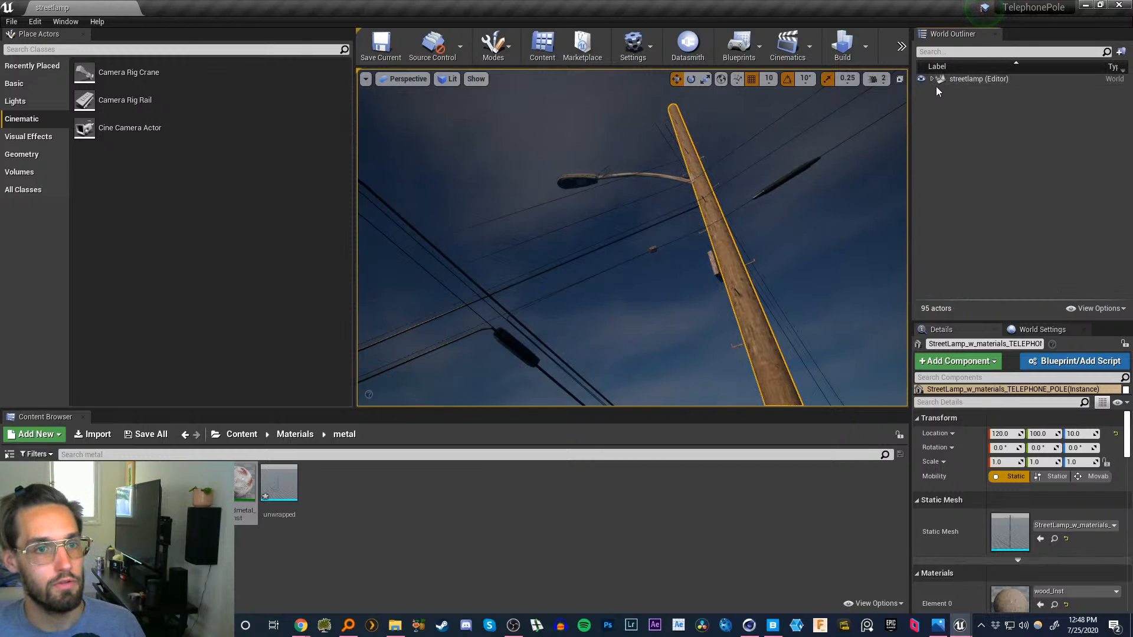
click(932, 79)
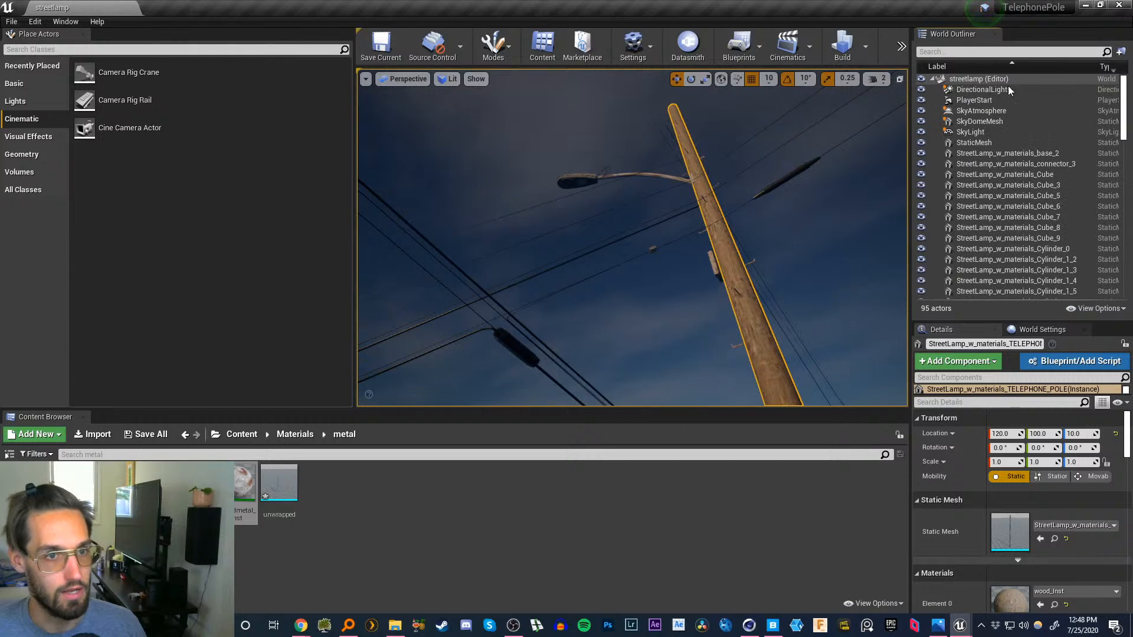
click(982, 90)
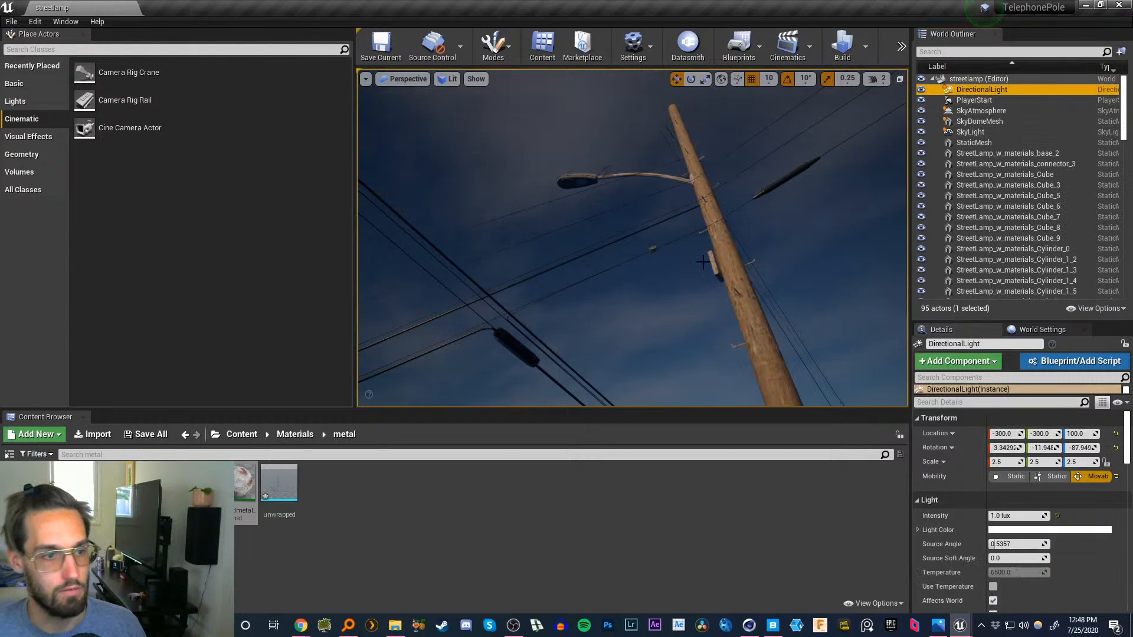
right_drag(701, 337, 633, 358)
key(e)
mouse_move(633, 359)
mouse_down()
mouse_move(648, 344)
mouse_move(661, 354)
mouse_move(651, 350)
mouse_up()
right_drag(655, 354, 685, 341)
drag(676, 295, 600, 298)
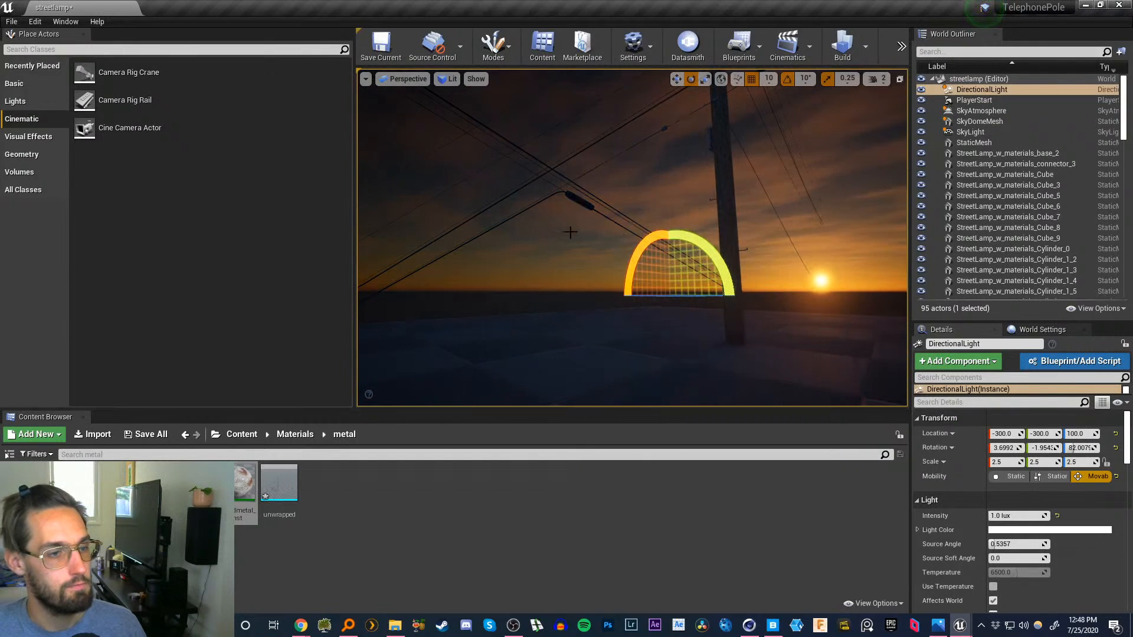
right_drag(571, 233, 567, 158)
key(w)
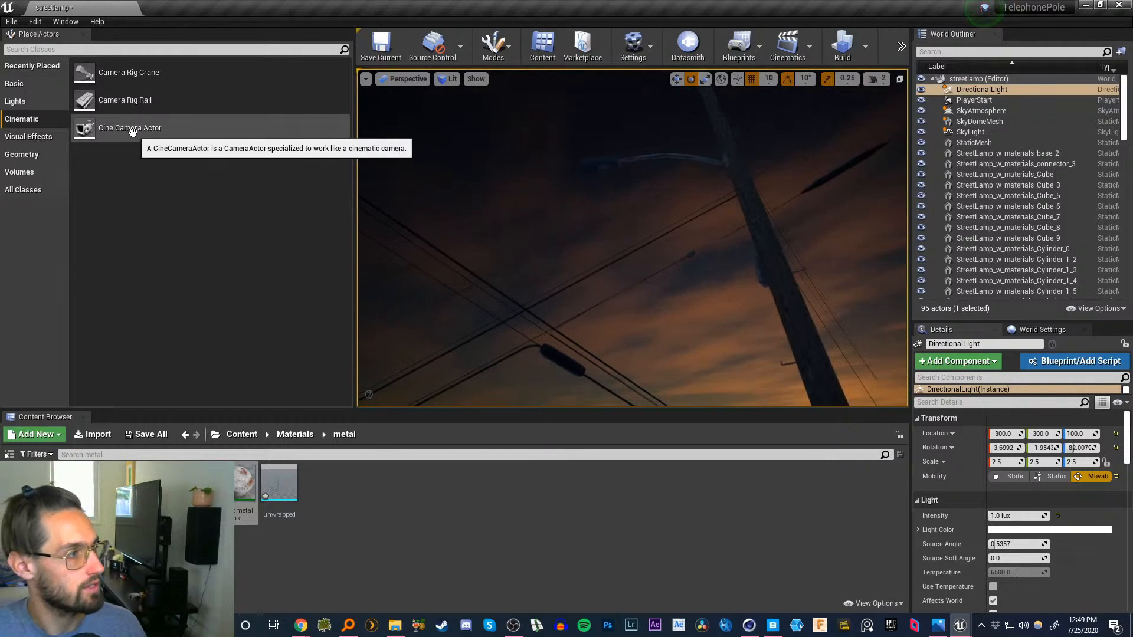
- Place a new cine camera actor in the scene and start piloting it
drag(130, 127, 673, 309)
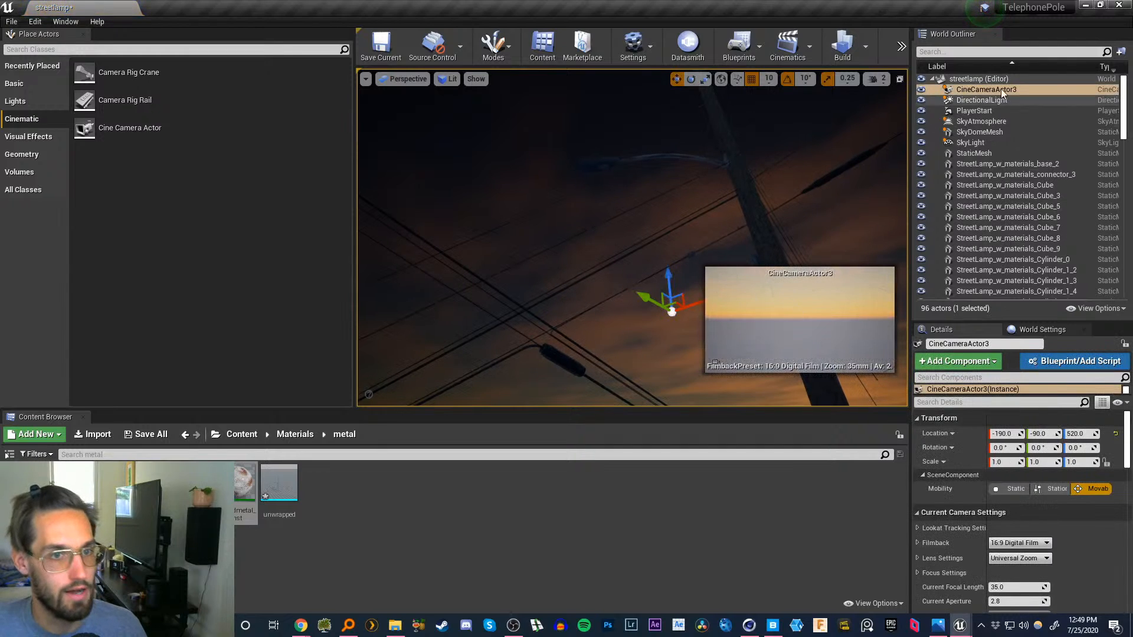
right_click(967, 90)
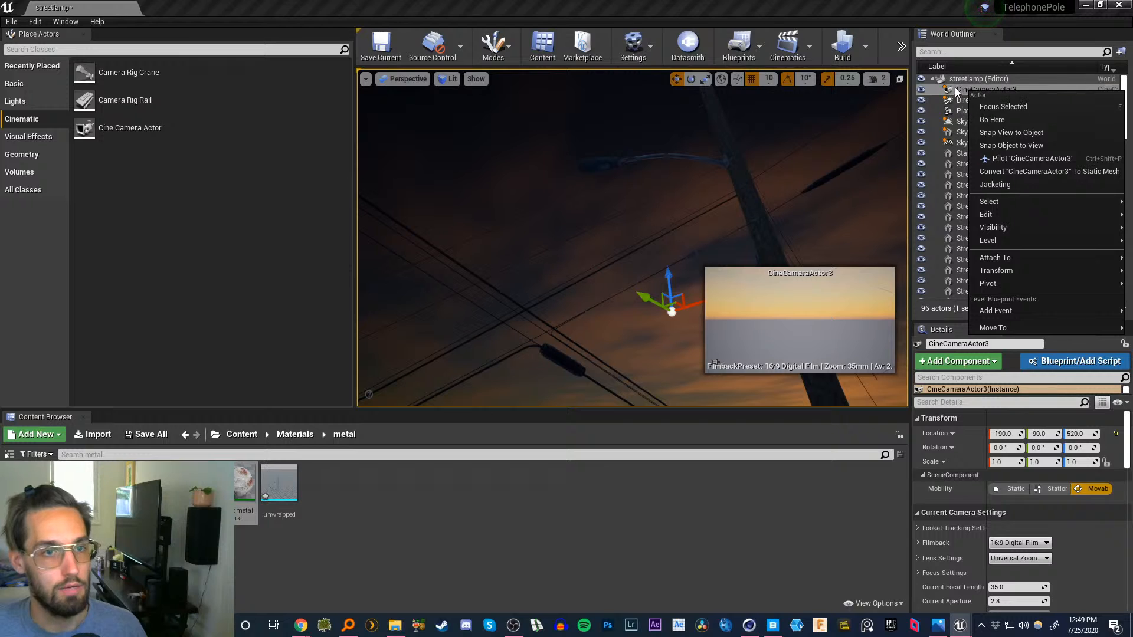
click(1011, 158)
- Set the piloted cine camera's current focal length to 24
right_drag(705, 241, 738, 199)
click(1004, 587)
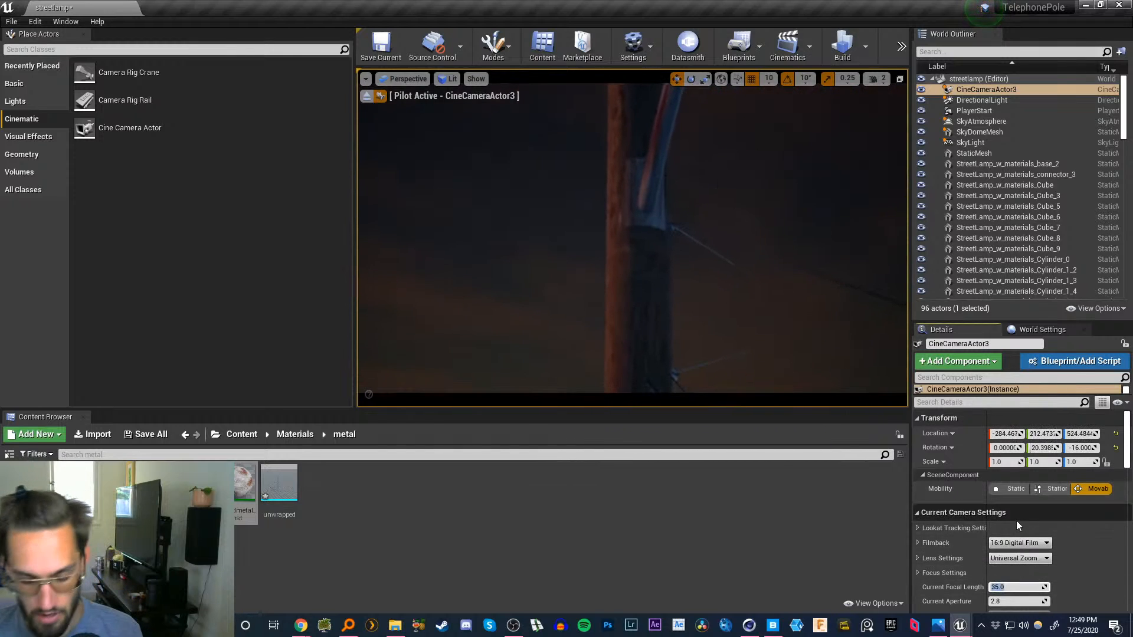
text(24)
key(Return)
- Frame the street lamp, pole and crossing wires from below with the piloted camera, and stop piloting it
right_drag(746, 287, 645, 175)
key(q)
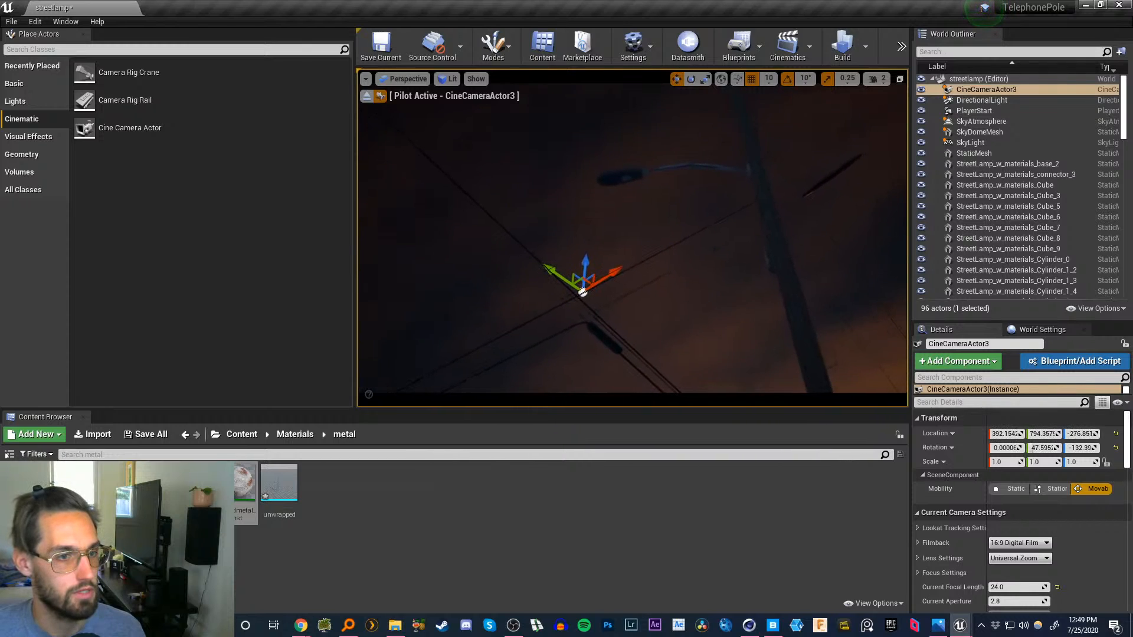
mouse_move(645, 175)
right_down()
mouse_move(628, 171)
mouse_move(638, 185)
right_up()
key(w)
key(w)
key(s)
key(e)
key(s)
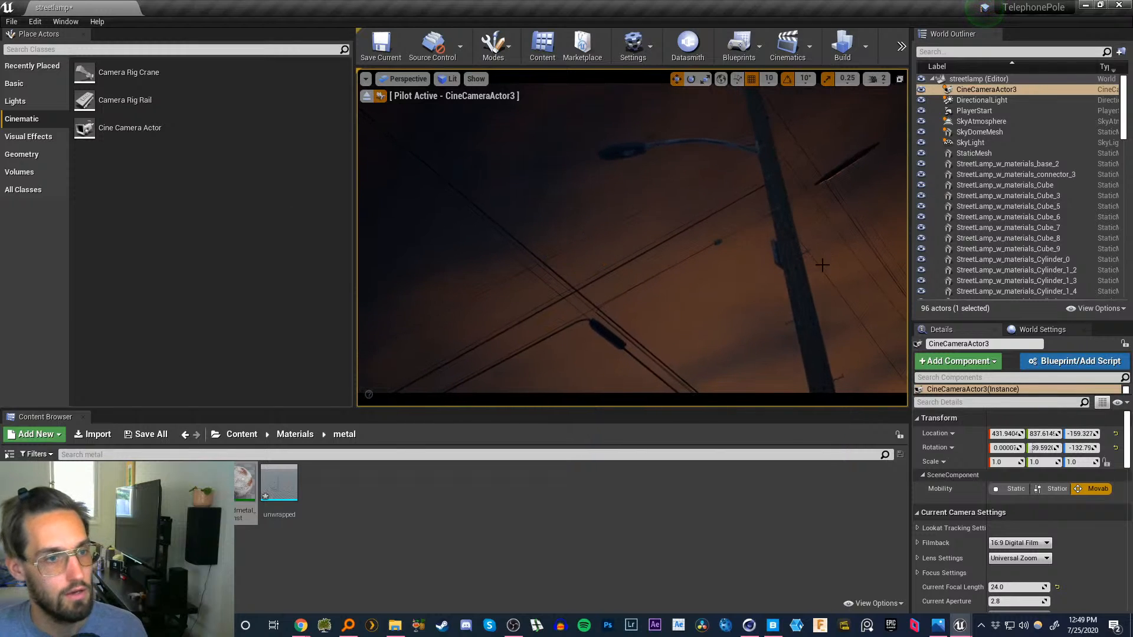
right_click(973, 90)
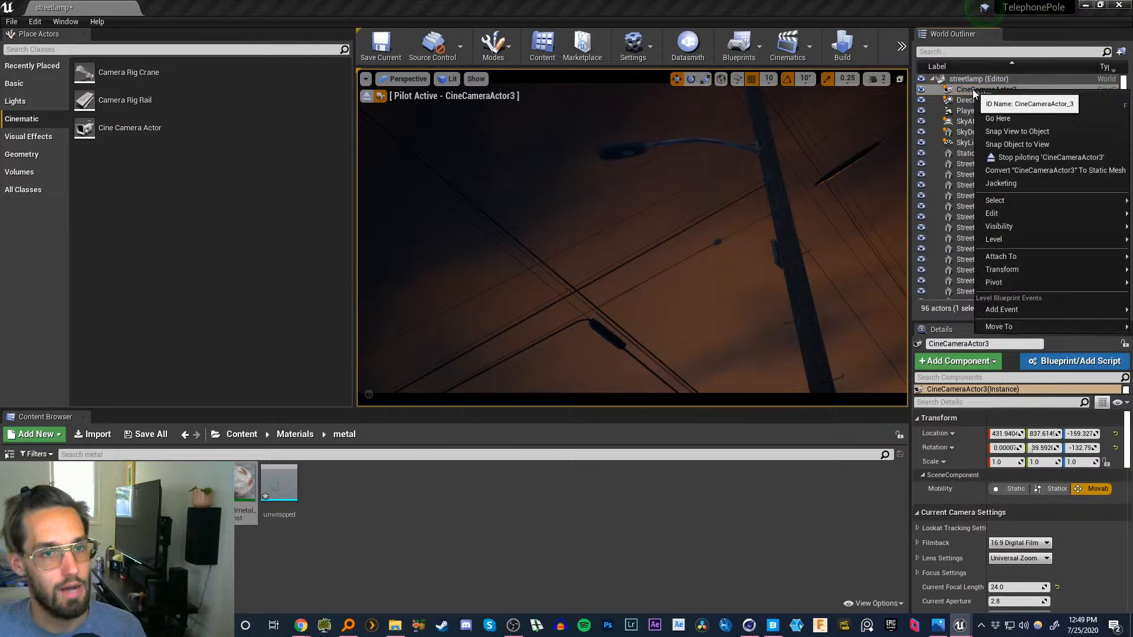
click(1010, 157)
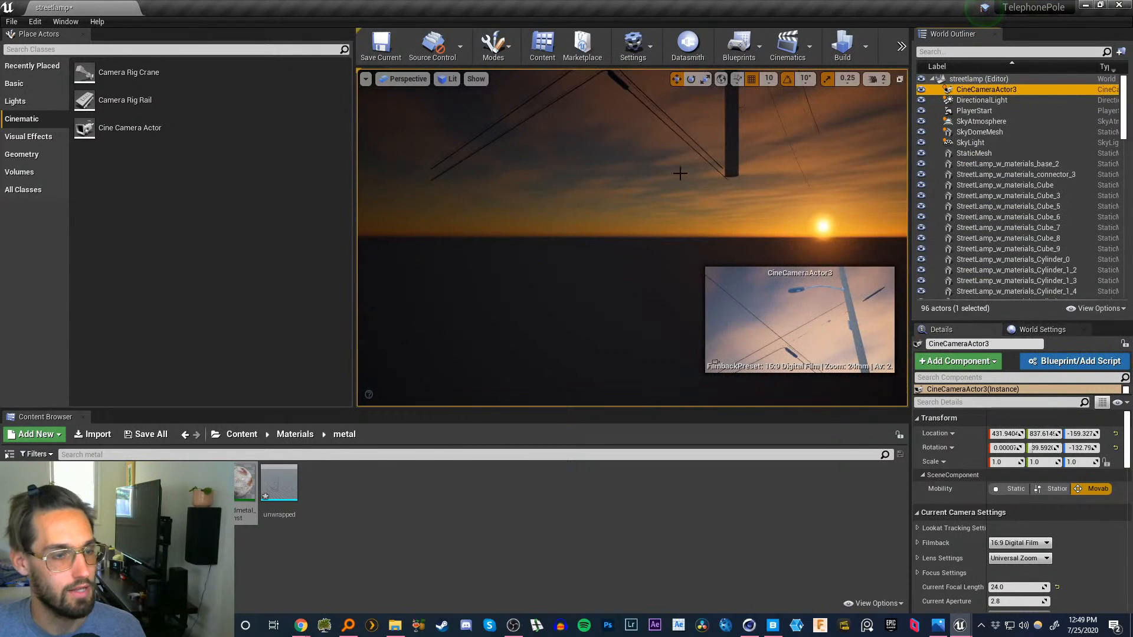
- Raise the viewport camera speed to 4 and place a spot light just below the street lamp's head
right_drag(680, 174, 712, 5)
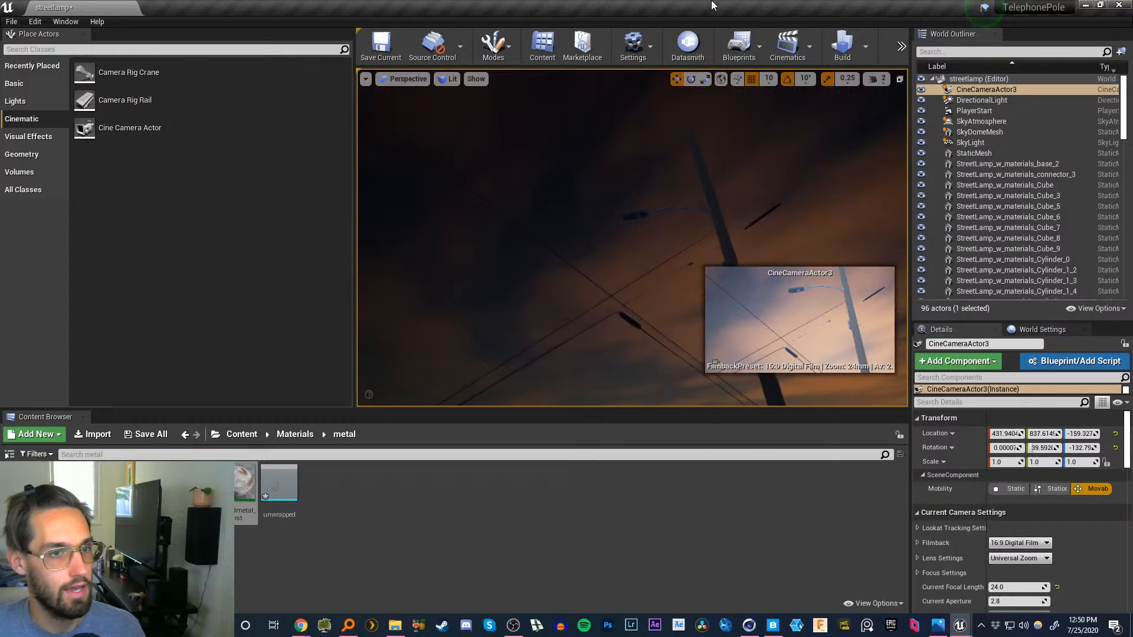
click(878, 79)
drag(899, 107, 916, 107)
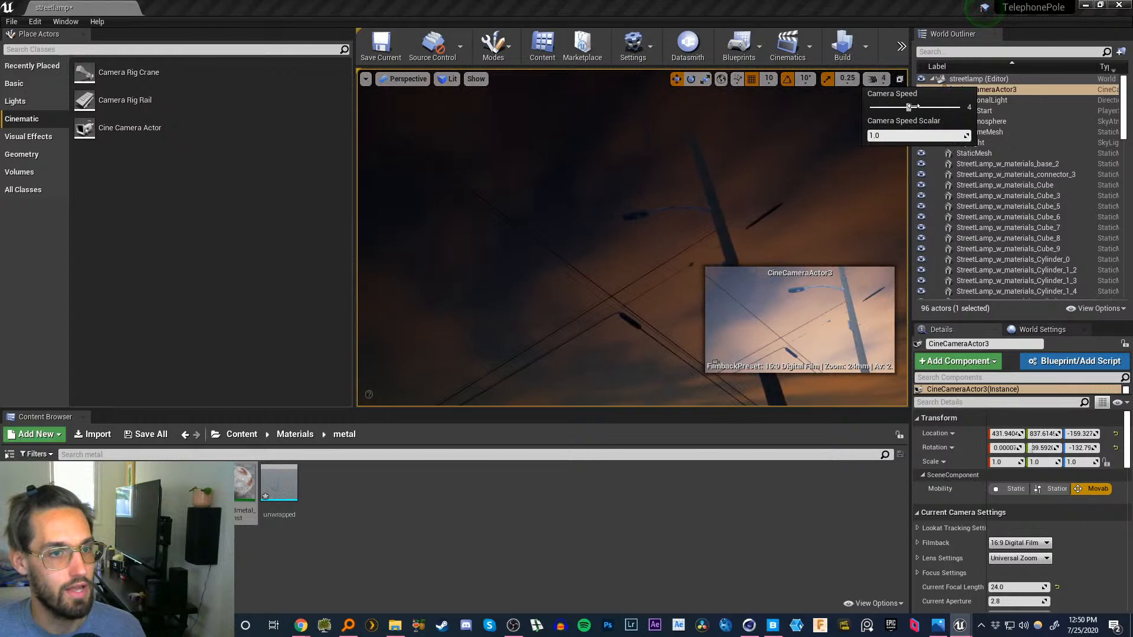
key(w)
right_drag(696, 204, 701, 260)
right_drag(620, 247, 619, 217)
key(s)
click(16, 105)
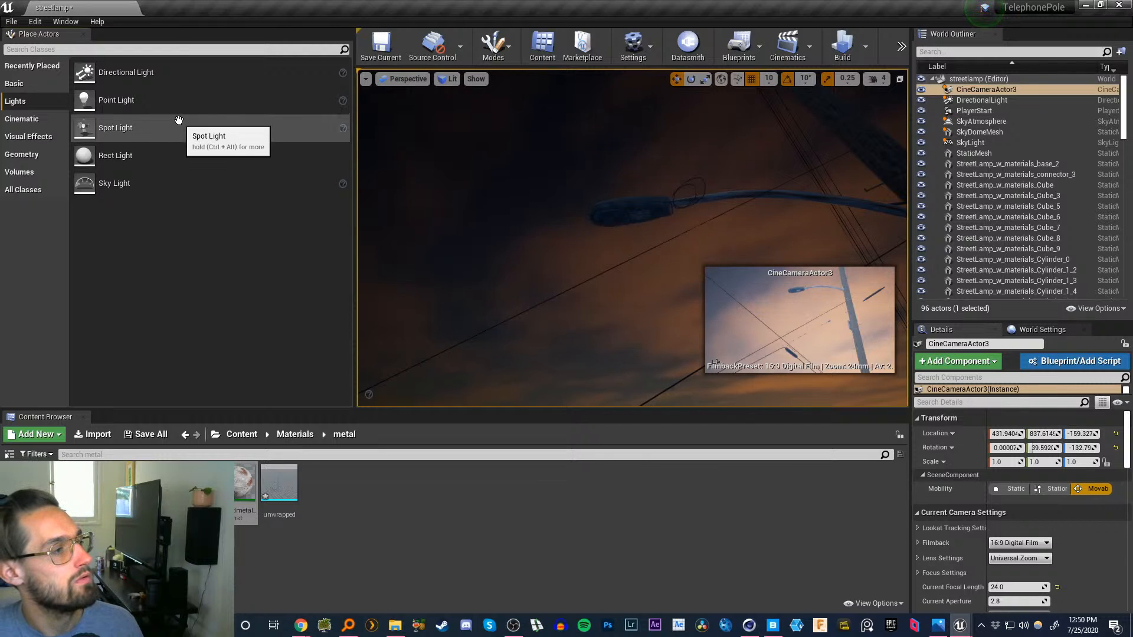
drag(165, 127, 607, 216)
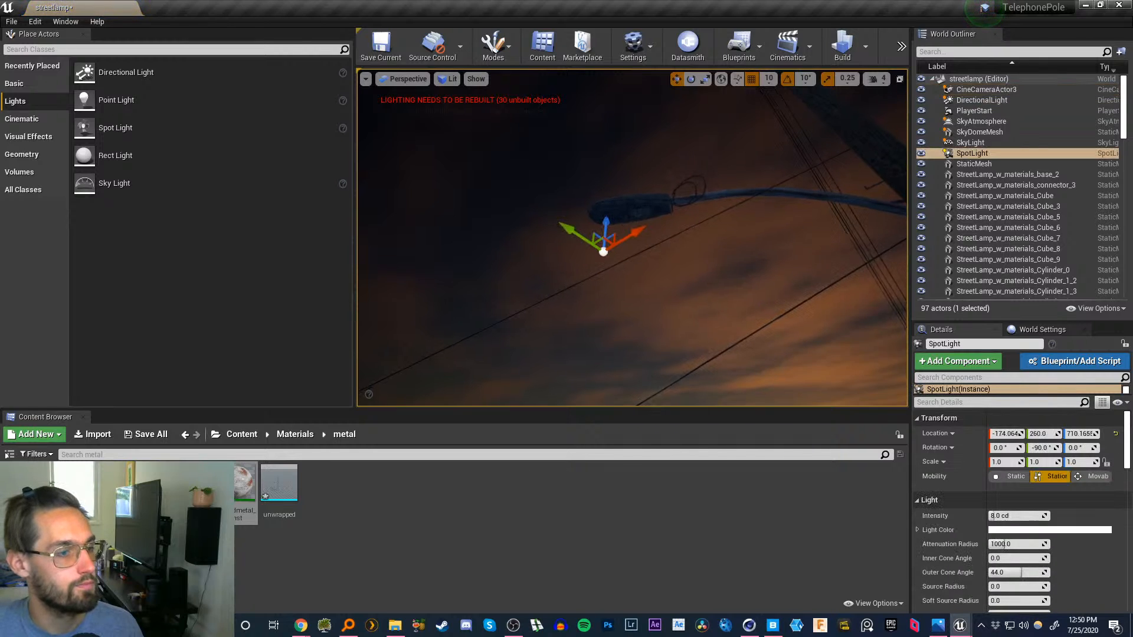
- Move the spot light up against the underside of the lamp head, at about -174, 260, 740
right_drag(609, 227, 538, 319)
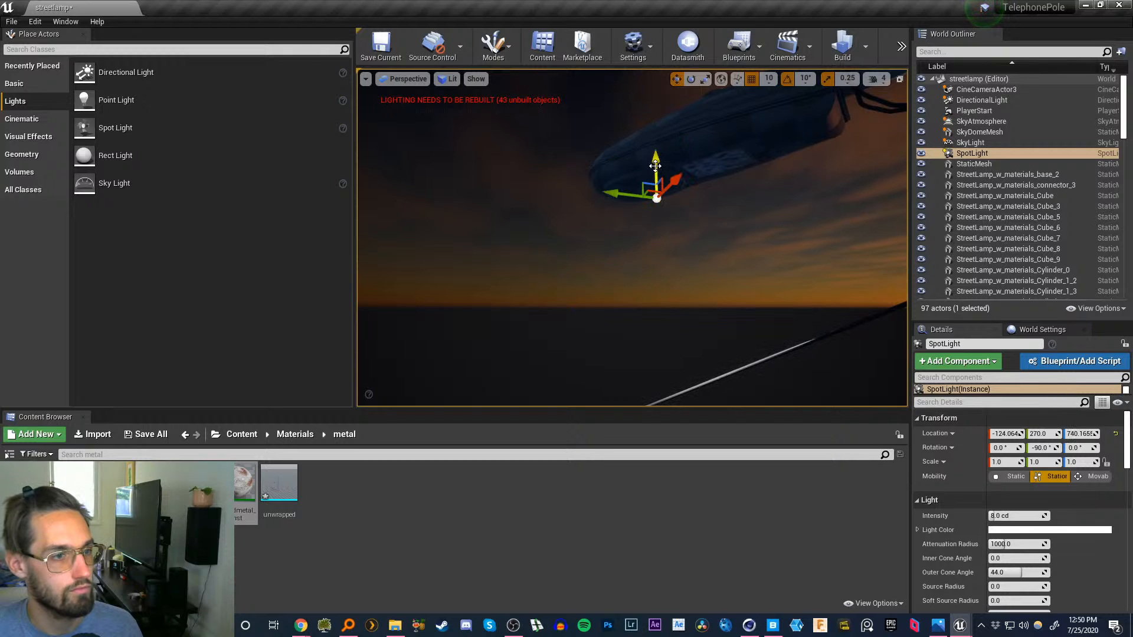
right_drag(655, 166, 850, 195)
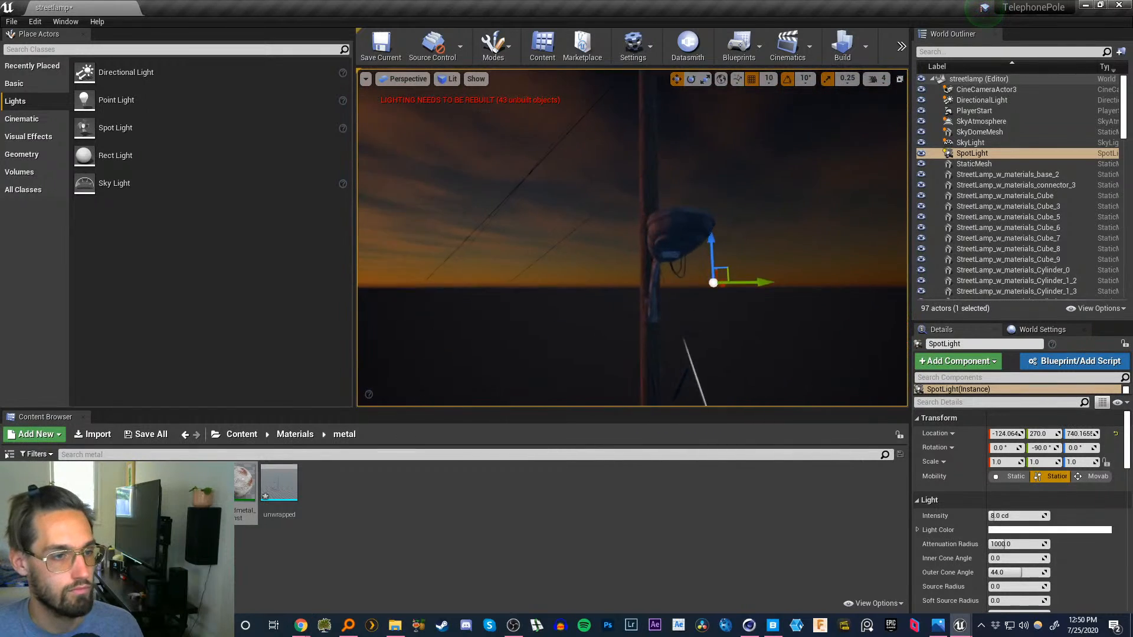
right_drag(632, 238, 613, 330)
right_drag(631, 238, 631, 172)
key(f)
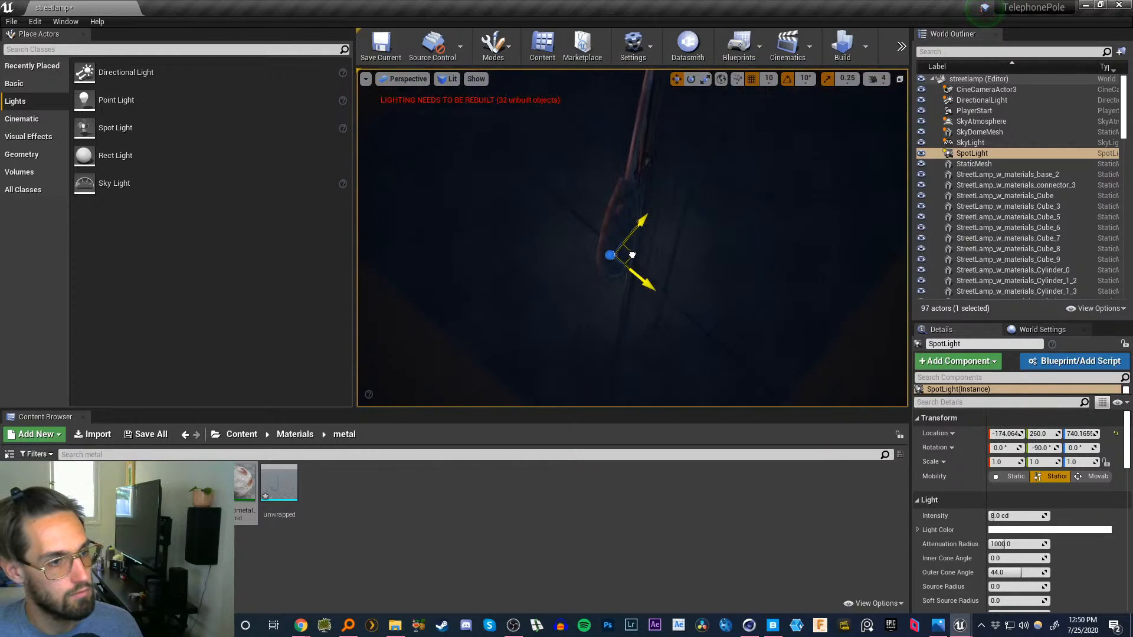
right_drag(638, 229, 649, 201)
mouse_move(635, 347)
right_down()
mouse_move(635, 365)
mouse_move(635, 307)
mouse_move(635, 331)
right_up()
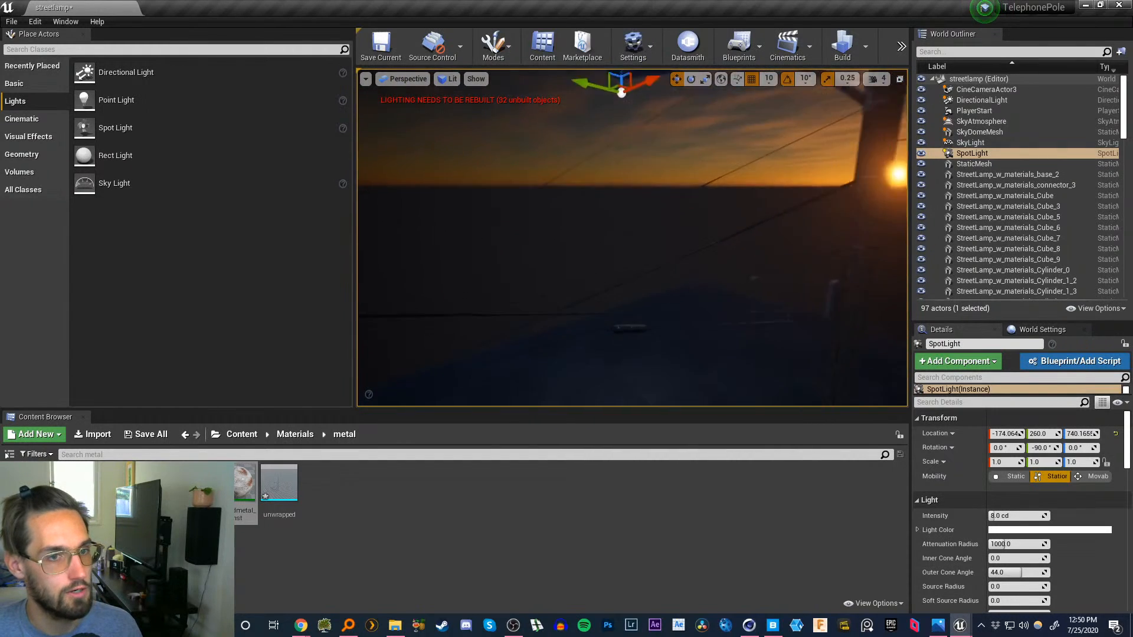
- Select the cine camera and pilot it again to view the scene through its framing
click(987, 89)
mouse_move(716, 362)
right_down()
mouse_move(719, 342)
mouse_move(716, 362)
right_up()
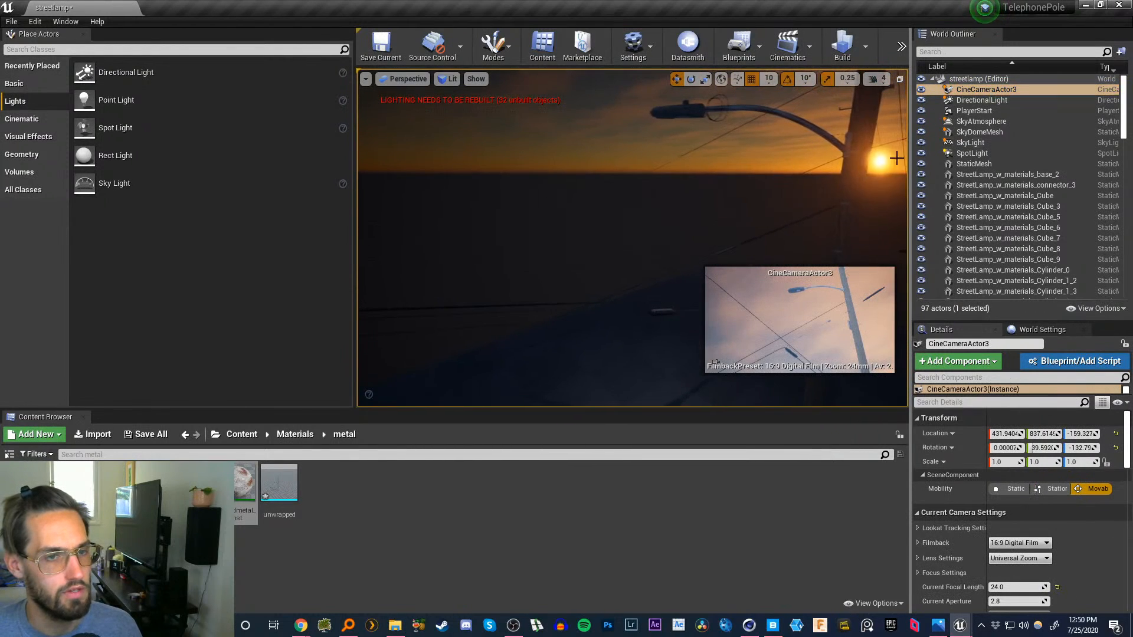
right_click(971, 93)
click(1008, 154)
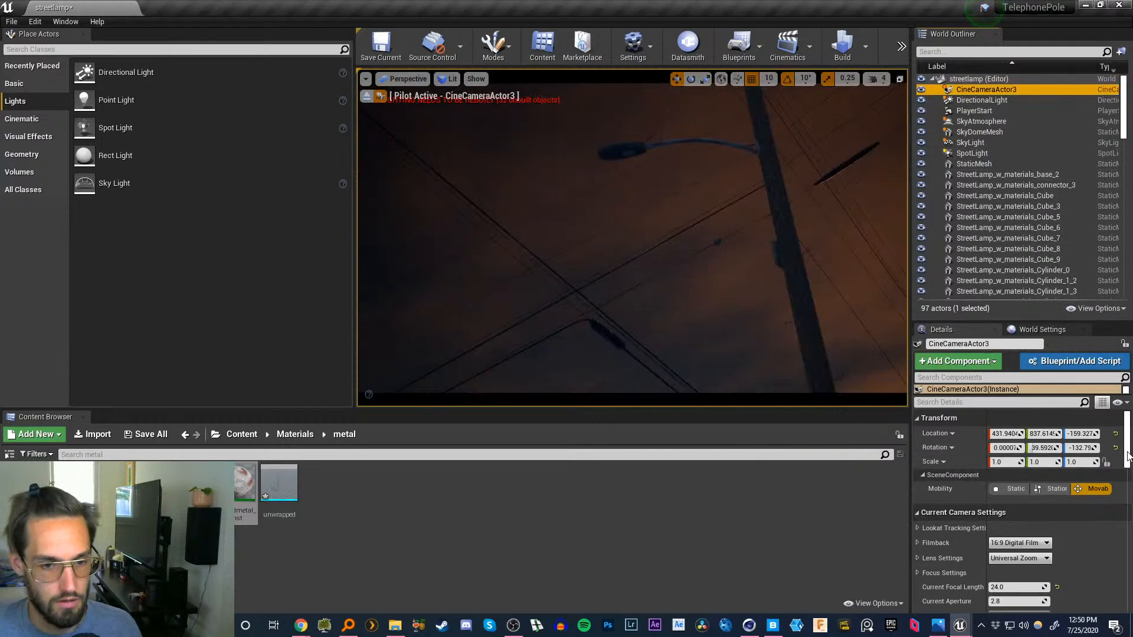
- Add a post process volume to the scene and make its extent infinite (unbound)
mouse_move(1128, 456)
mouse_down()
mouse_move(1127, 520)
mouse_move(1128, 450)
mouse_up()
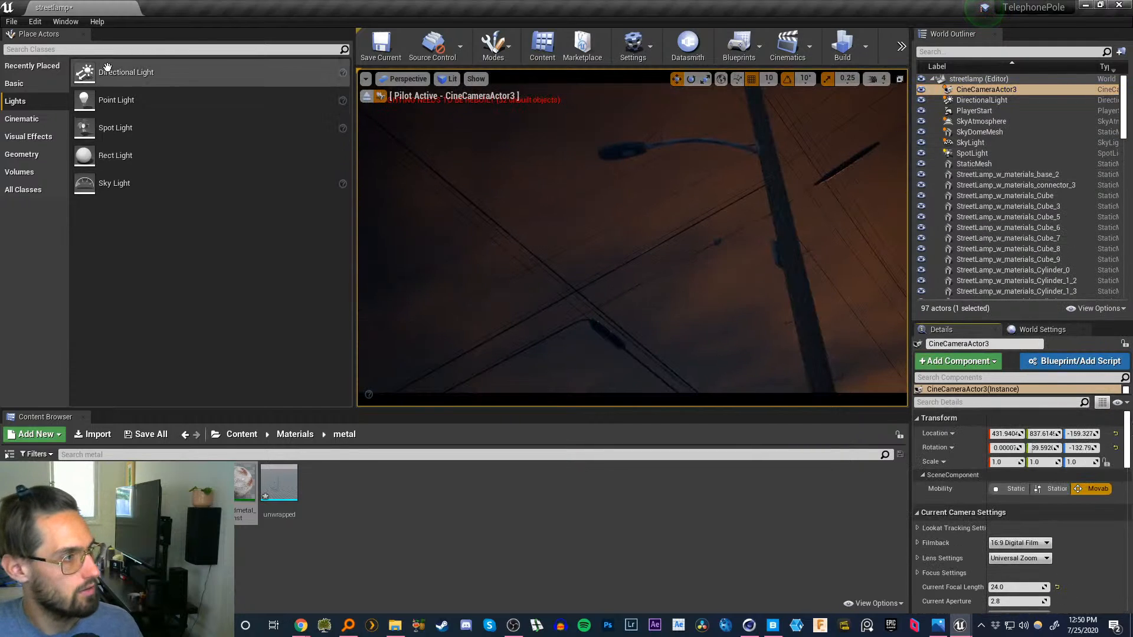
click(81, 55)
text(post)
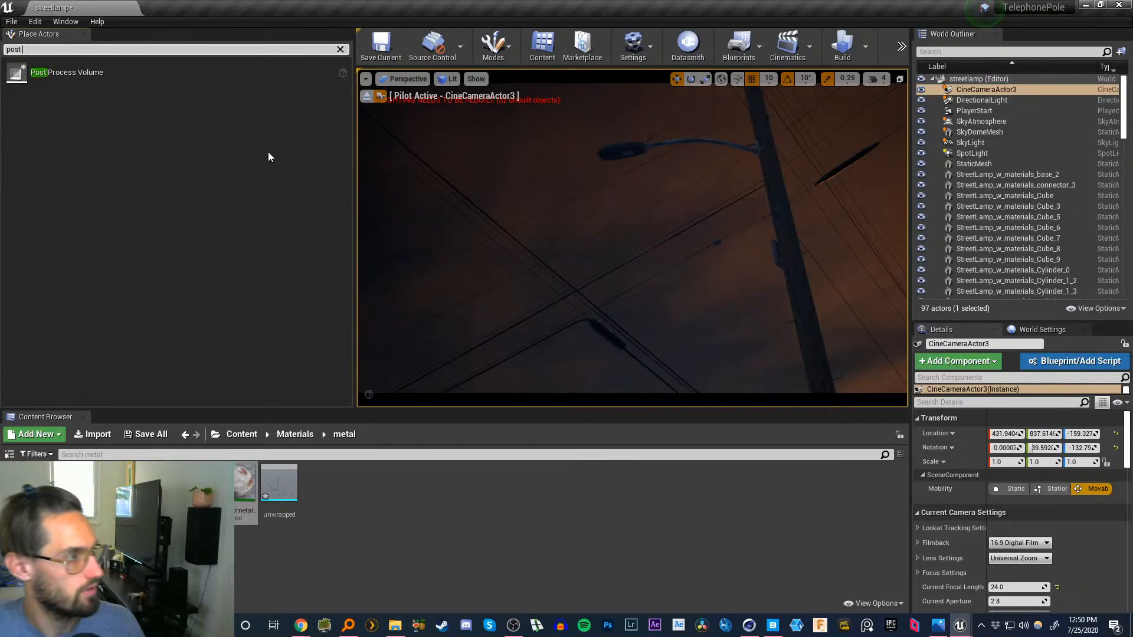
drag(67, 72, 628, 195)
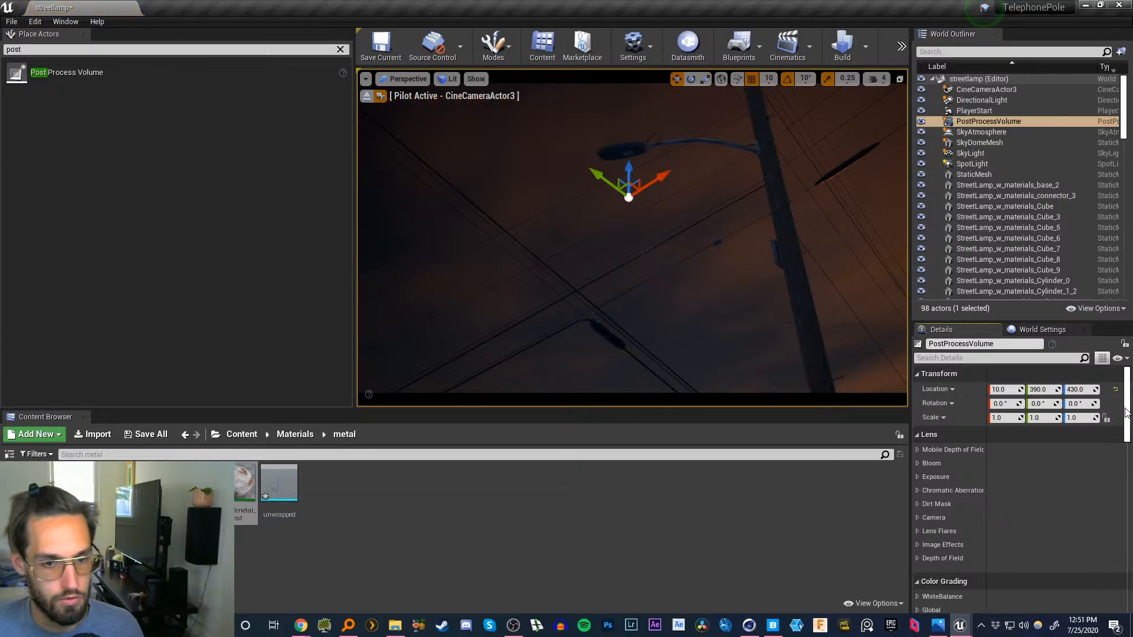
scroll(1107, 472, down, 15)
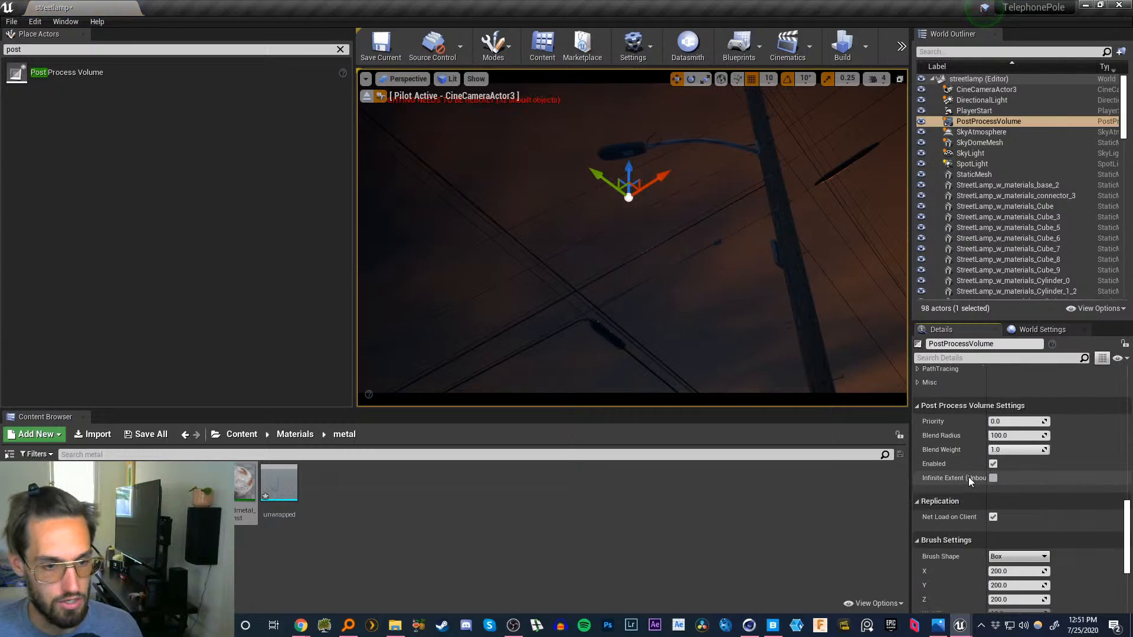
drag(1128, 519, 1129, 384)
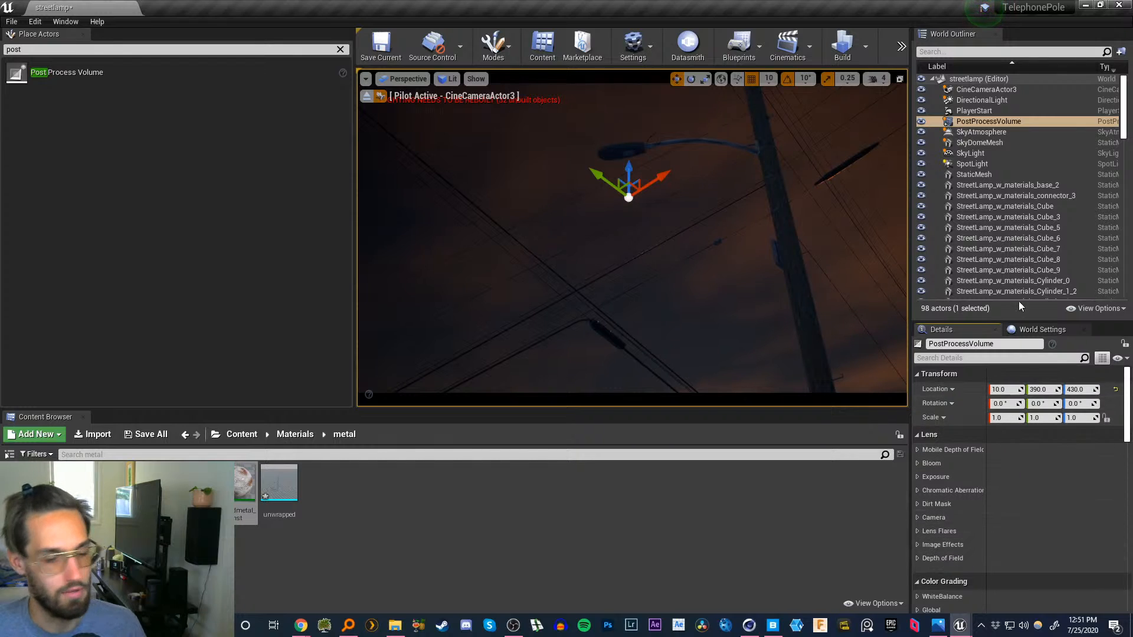
- Expand the post process volume's exposure settings and make the viewport exposure use the game settings
click(918, 478)
scroll(1027, 402, down, 3)
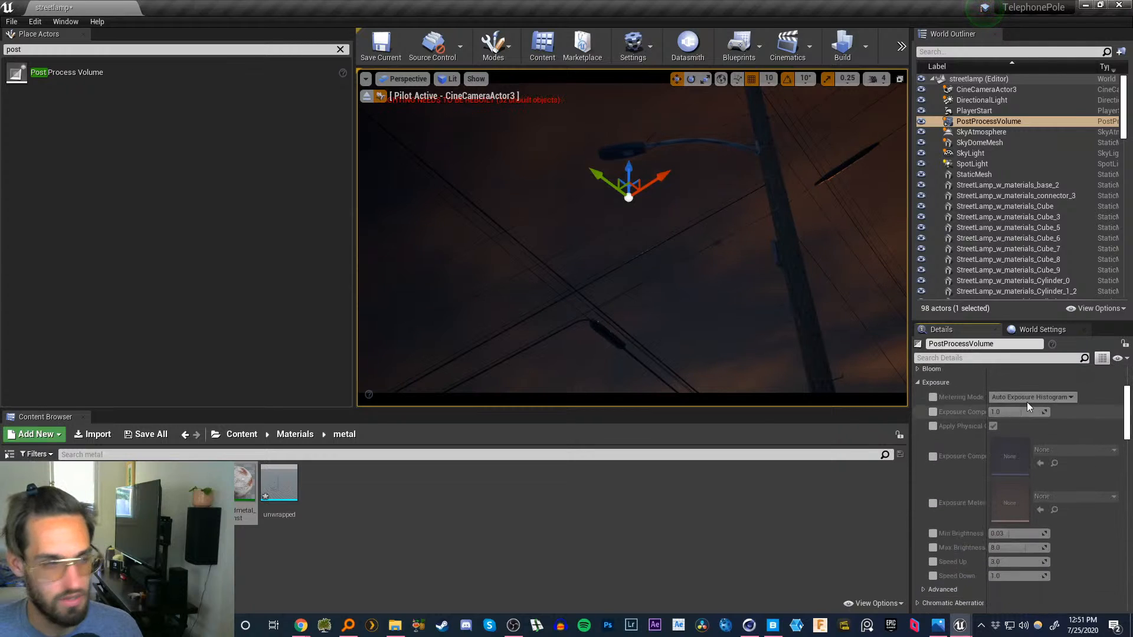
click(449, 78)
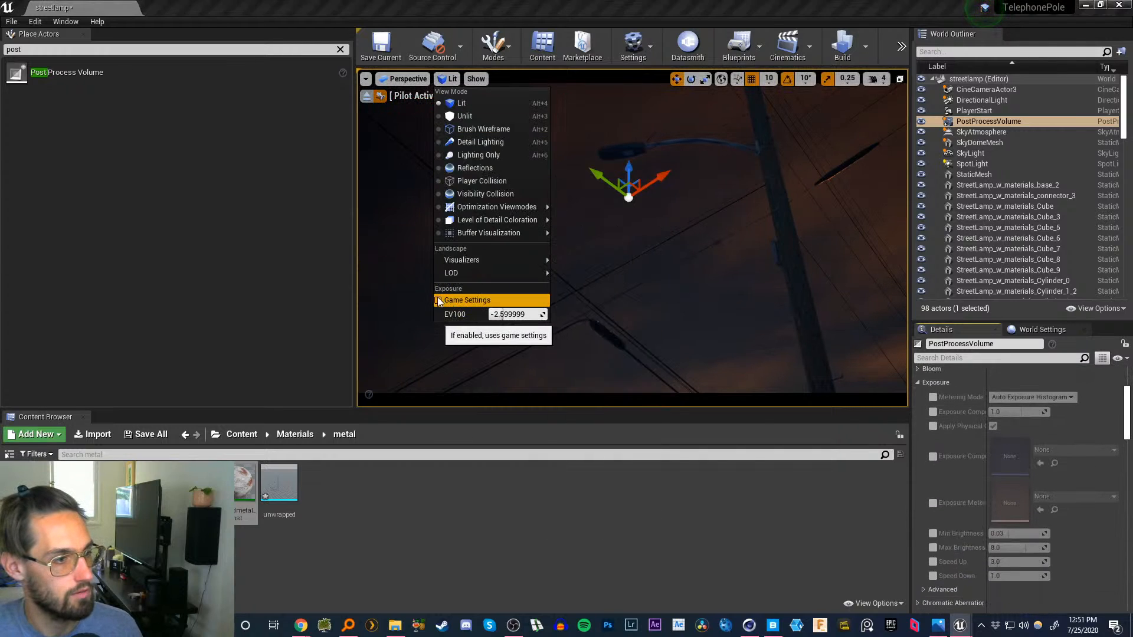
click(1063, 543)
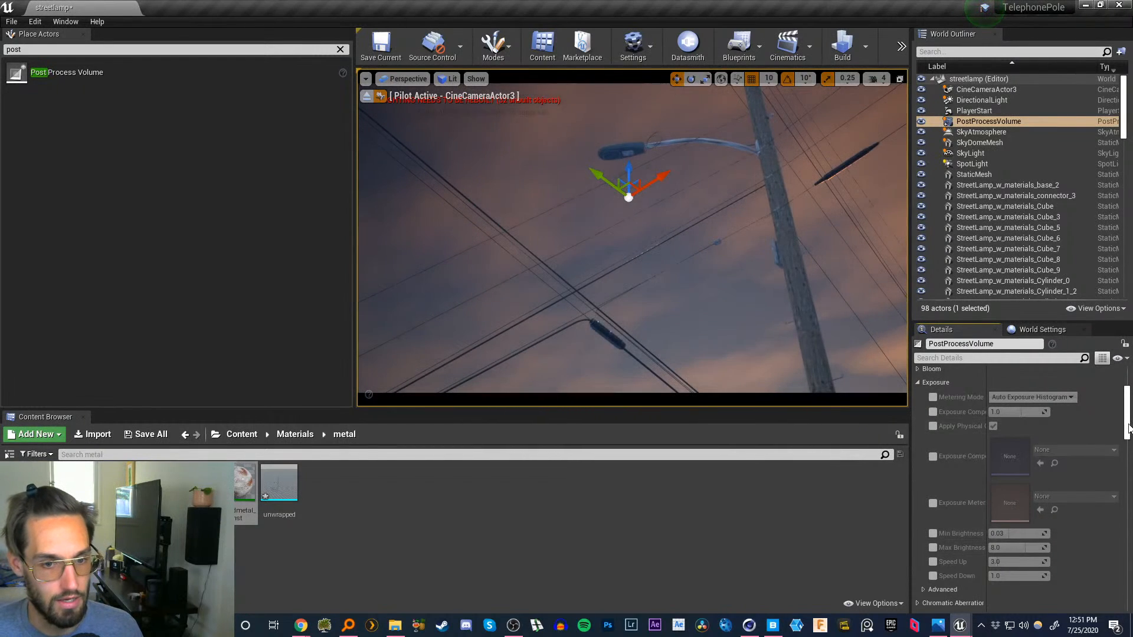
- Enable the volume's minimum and maximum exposure brightness overrides and set both to 1
mouse_move(1128, 428)
mouse_down()
mouse_move(1129, 443)
mouse_move(1128, 433)
mouse_up()
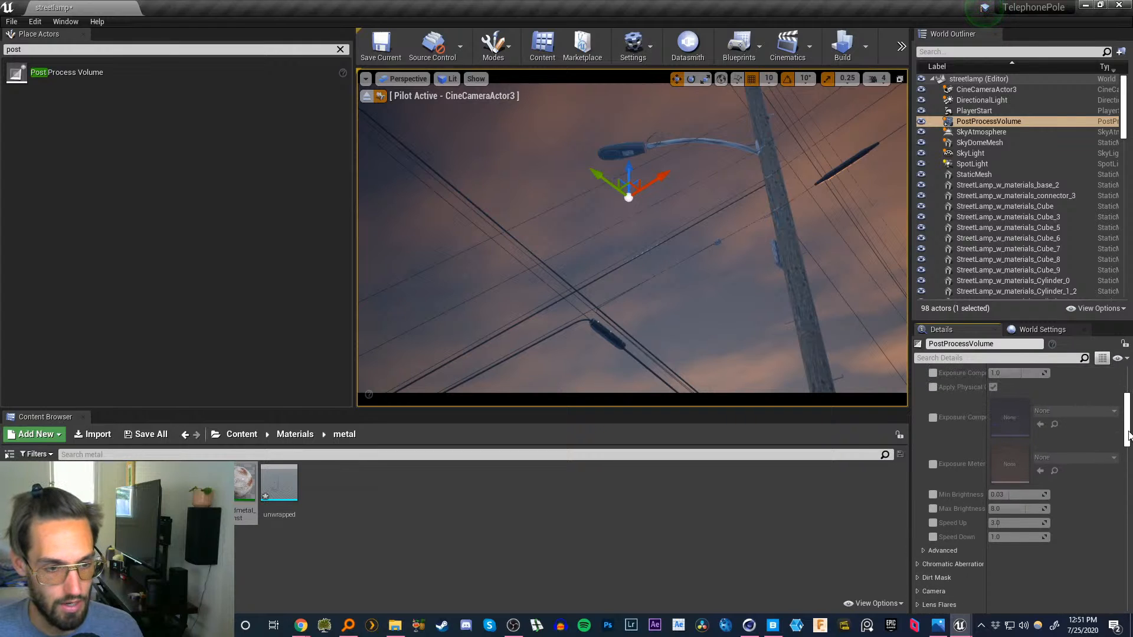
click(933, 495)
click(933, 508)
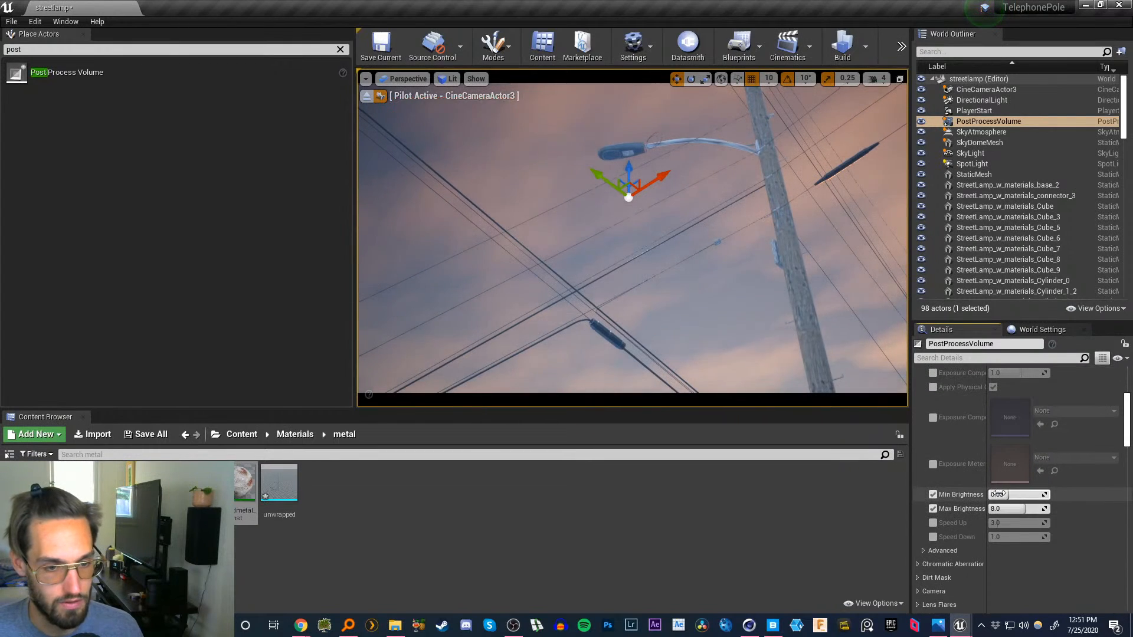
text(1)
click(990, 509)
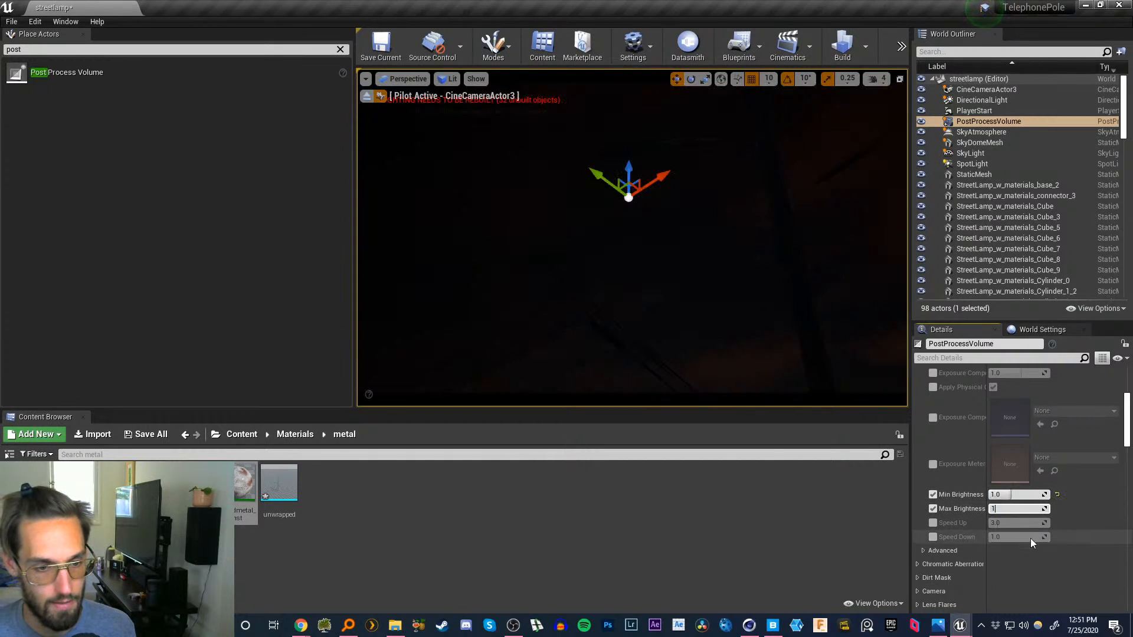
text(1)
key(Return)
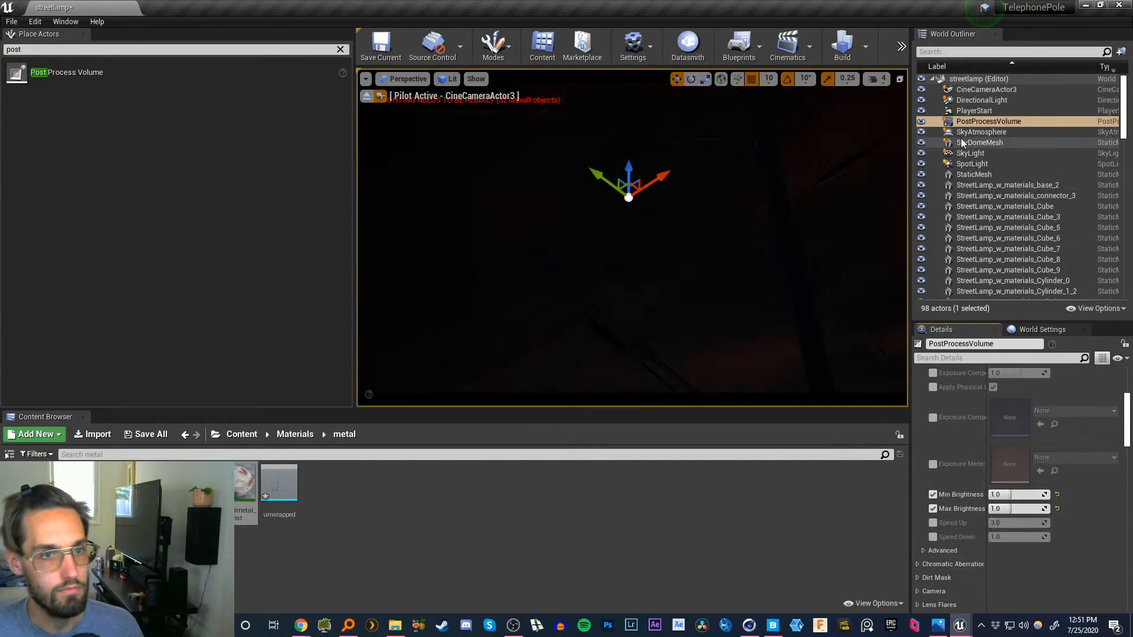
- Select the cine camera and stop piloting it to view the lamp scene freely
click(1123, 126)
mouse_move(1122, 109)
mouse_down()
mouse_move(1123, 210)
mouse_move(1120, 89)
mouse_up()
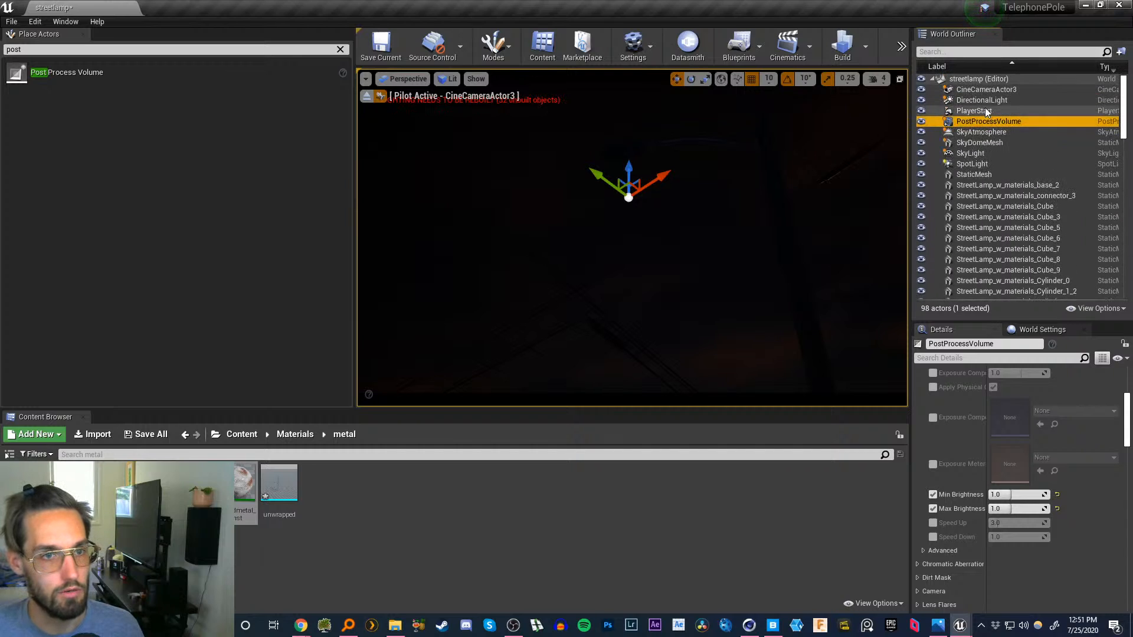
click(985, 89)
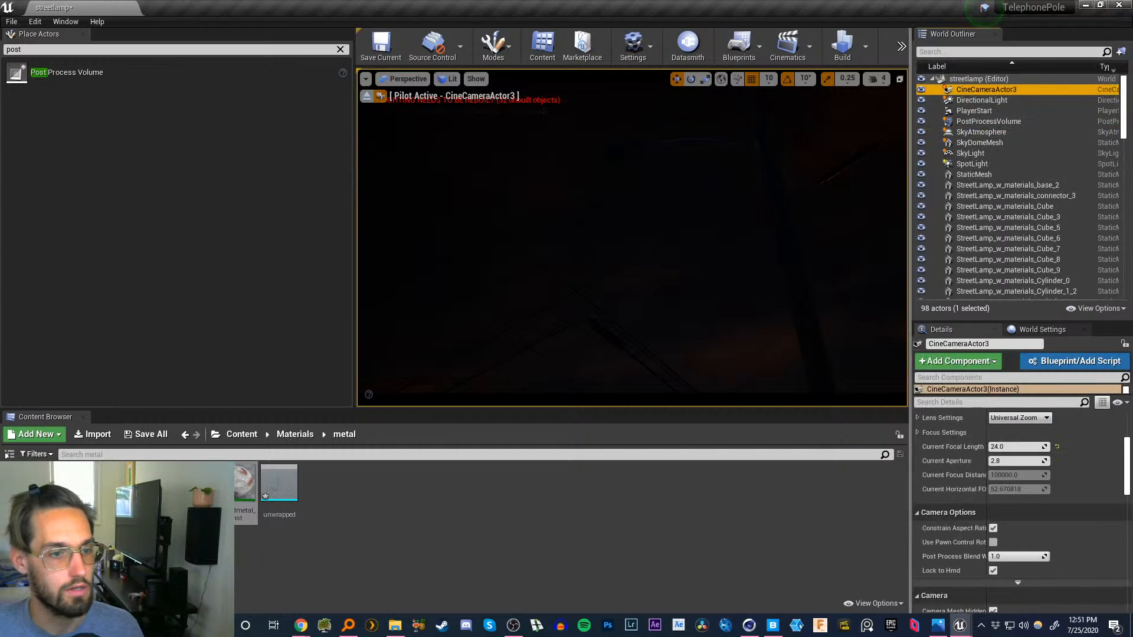
right_click(992, 90)
click(1005, 161)
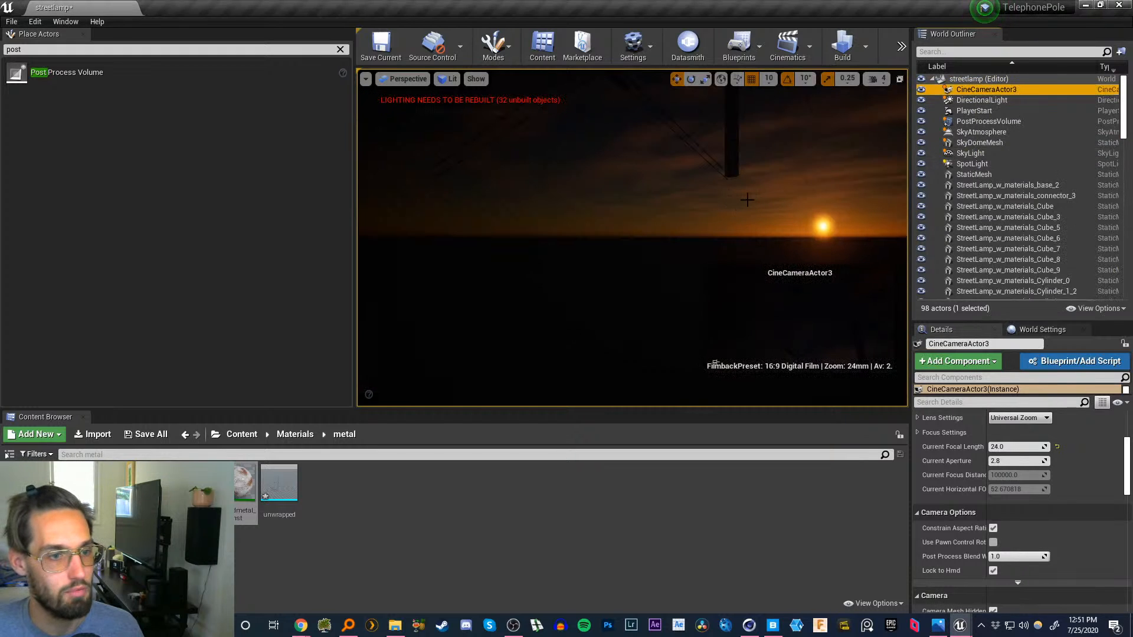
right_drag(746, 197, 690, 212)
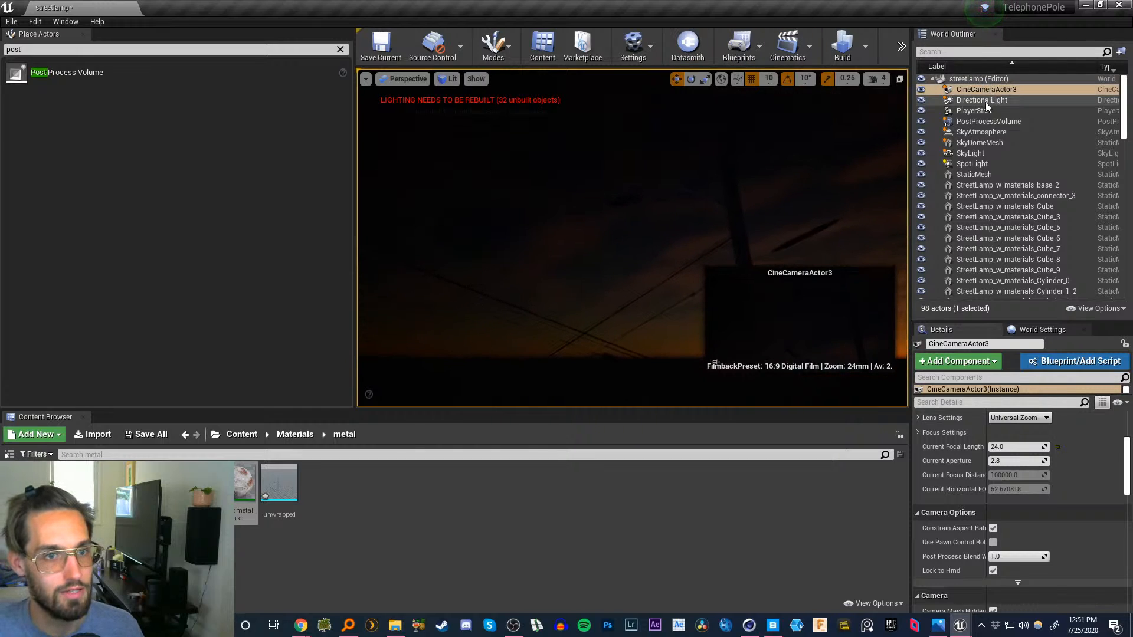
- Select the spot light and raise its intensity to about 106 cd
click(972, 166)
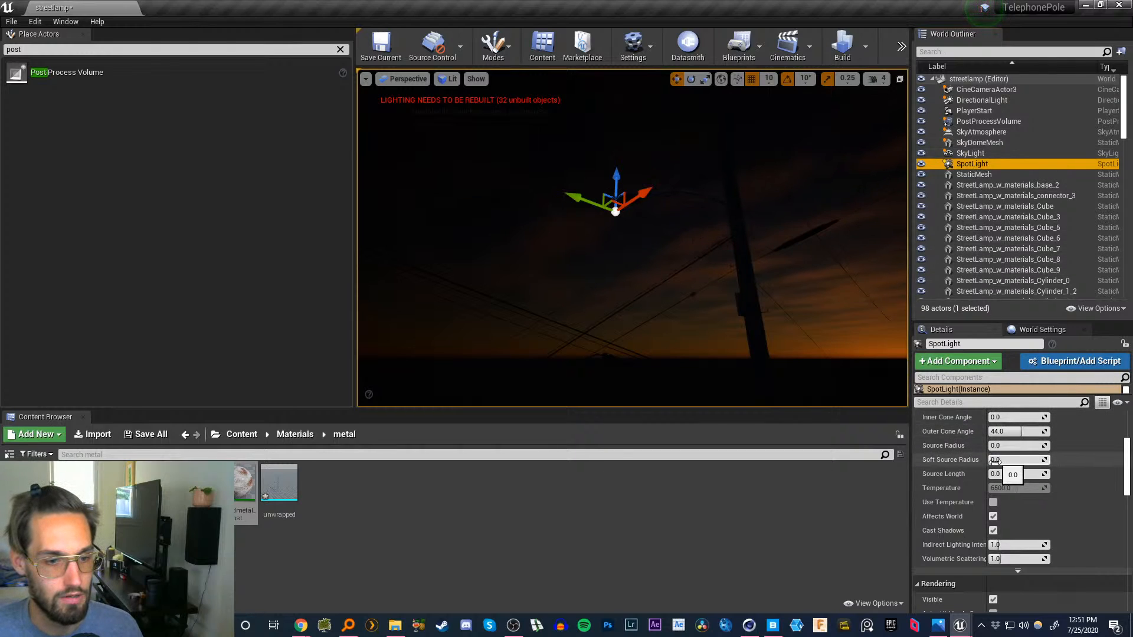
mouse_move(1127, 470)
mouse_down()
mouse_move(1126, 445)
mouse_move(1127, 463)
mouse_up()
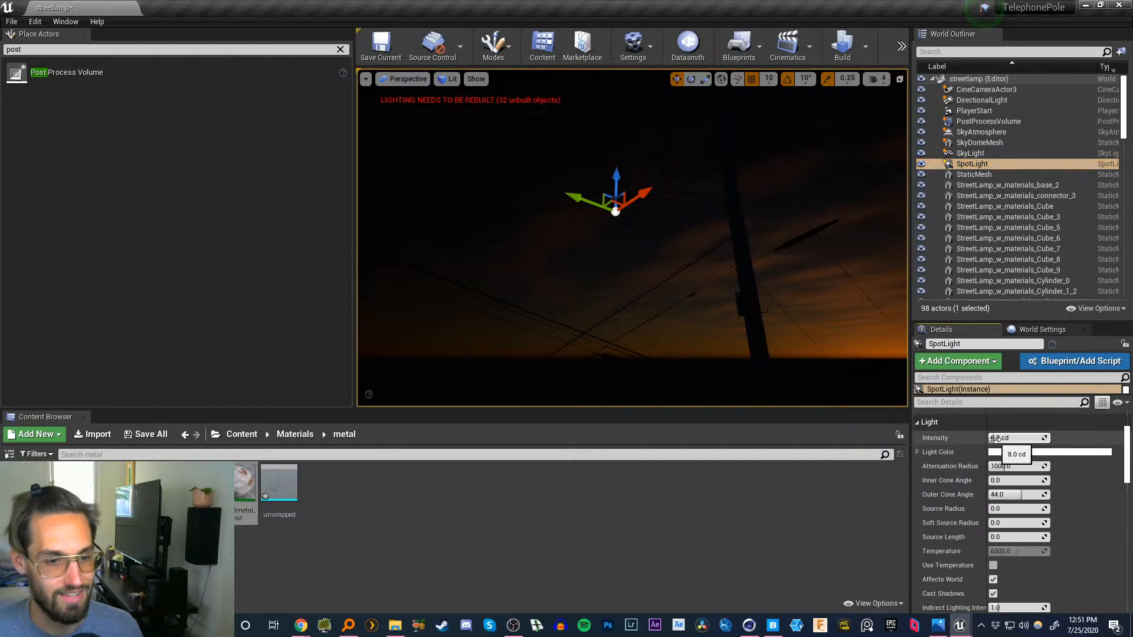
drag(1007, 438, 1030, 438)
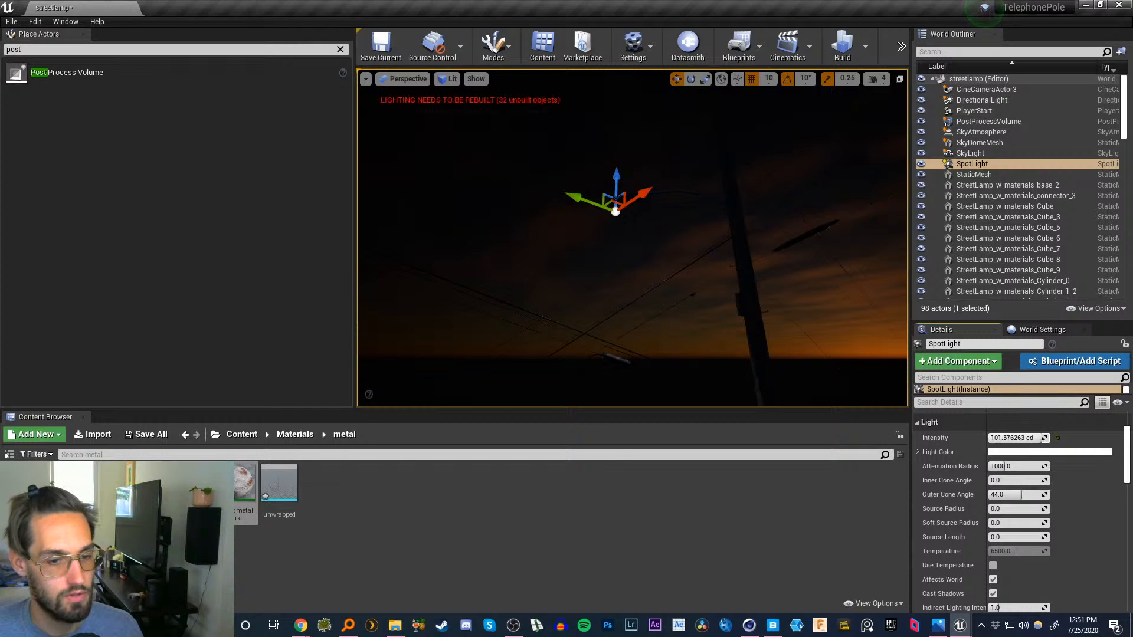
- Tint the spot light's colour to a barely warm white, with hue about 45 and saturation about 0.03
click(1005, 452)
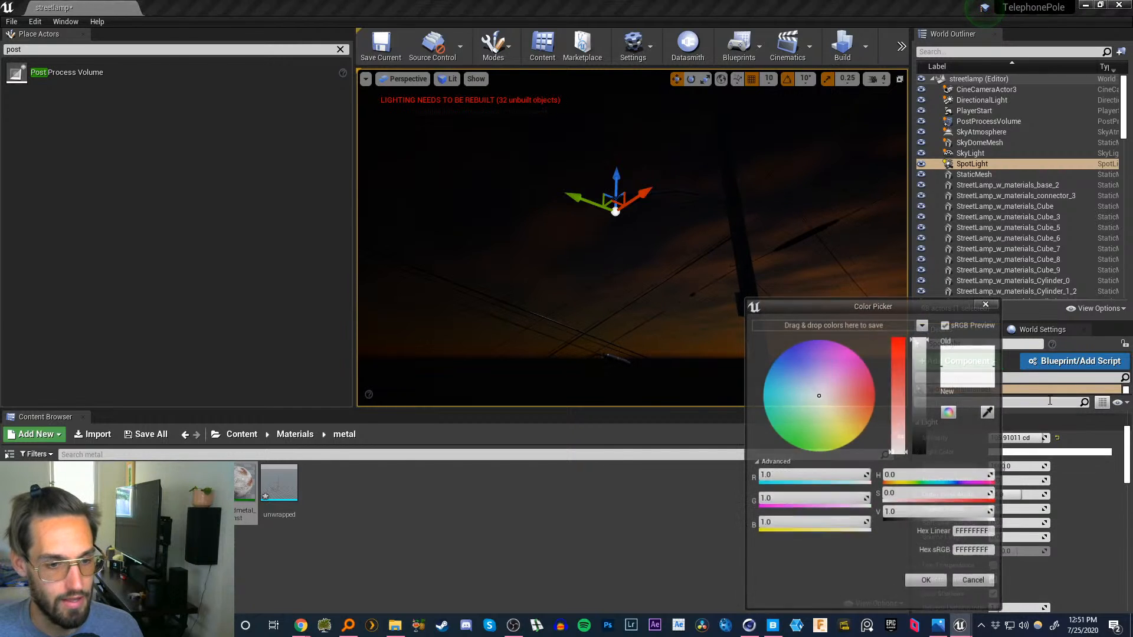
drag(820, 400, 816, 401)
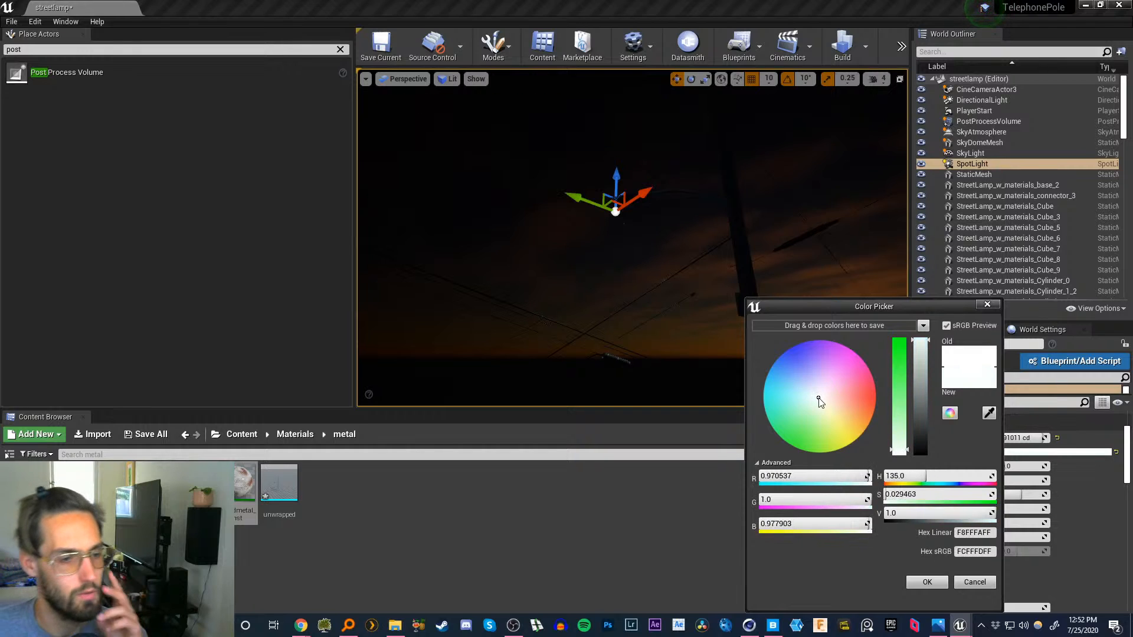
drag(818, 400, 821, 401)
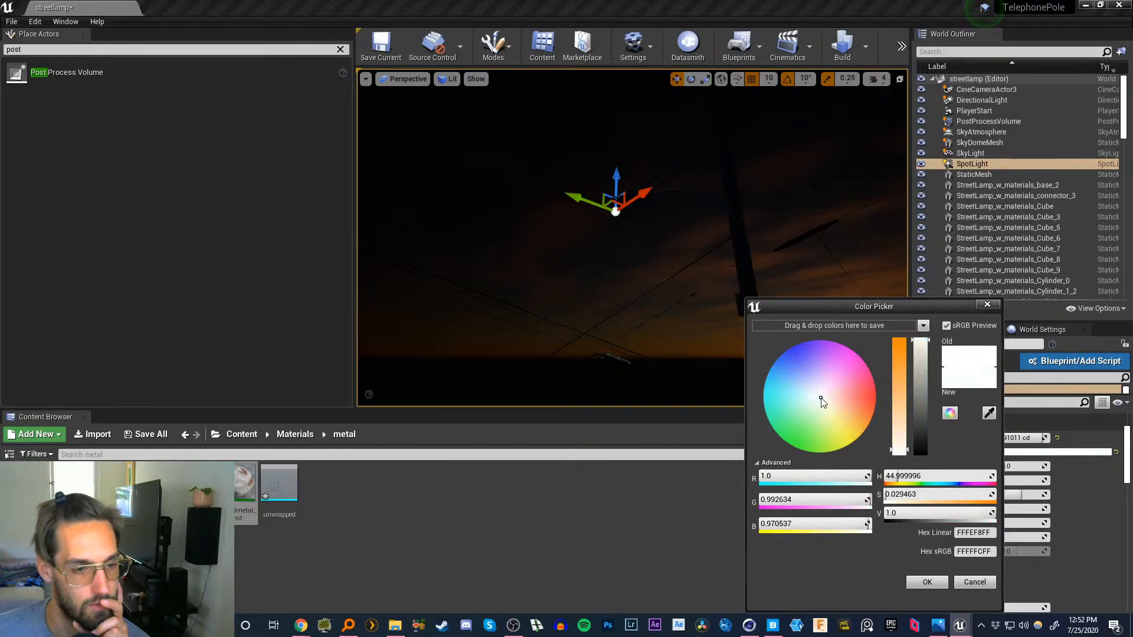
click(937, 582)
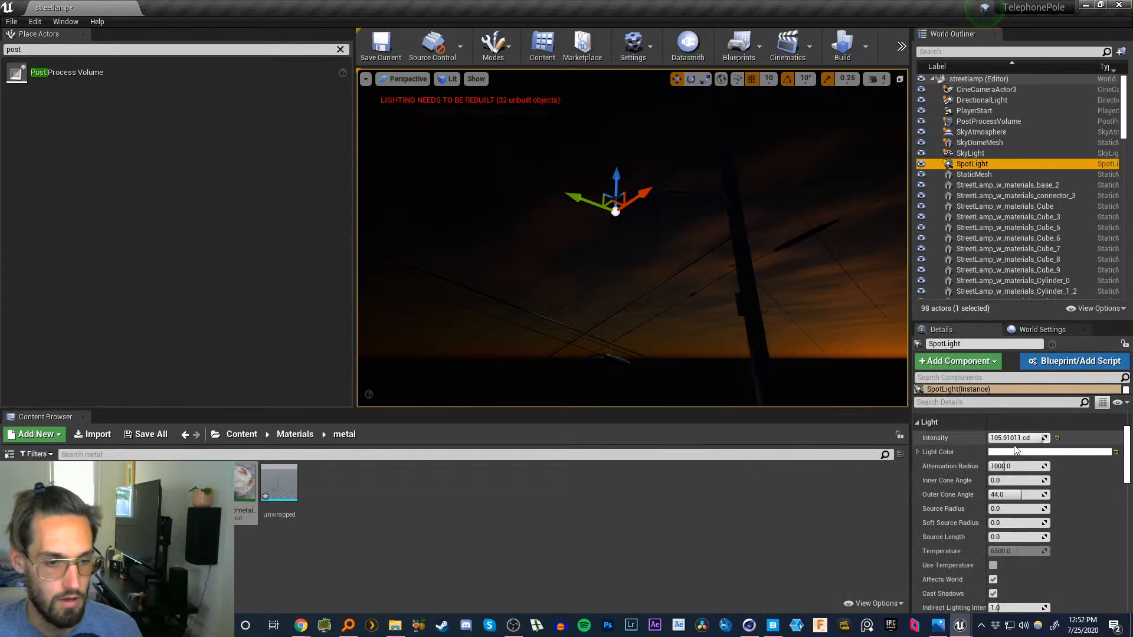
- Set the spot light's attenuation radius to about 1327, inner cone angle to about 11.5 and outer cone angle to about 71
right_drag(629, 323, 608, 401)
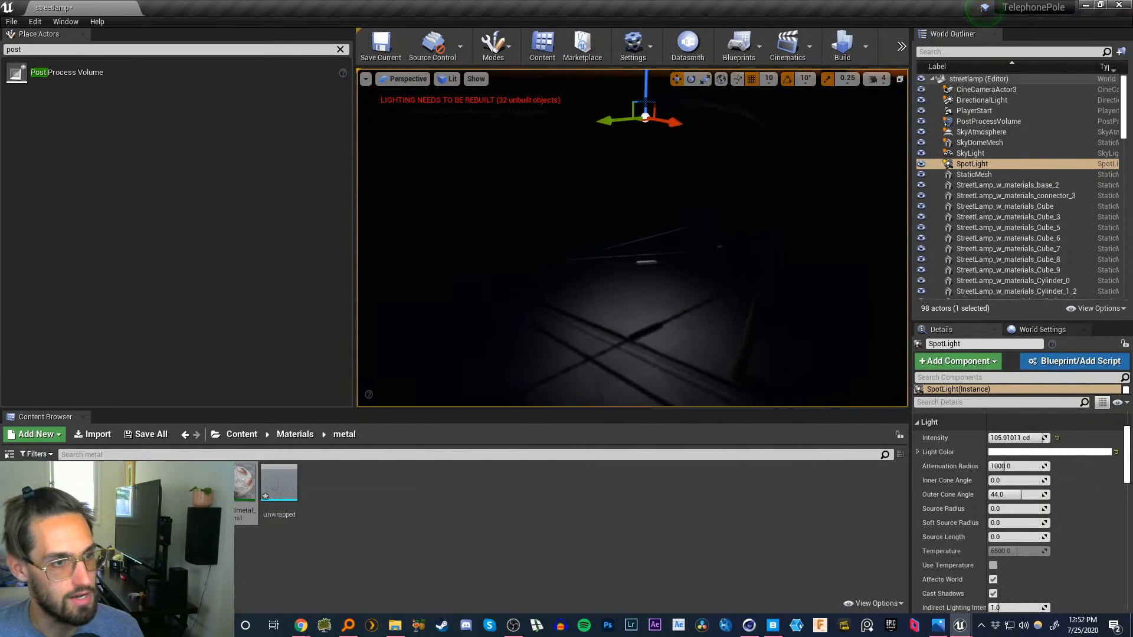
mouse_move(999, 467)
mouse_down()
mouse_move(1028, 467)
mouse_move(998, 466)
mouse_move(1030, 480)
mouse_move(1008, 481)
mouse_up()
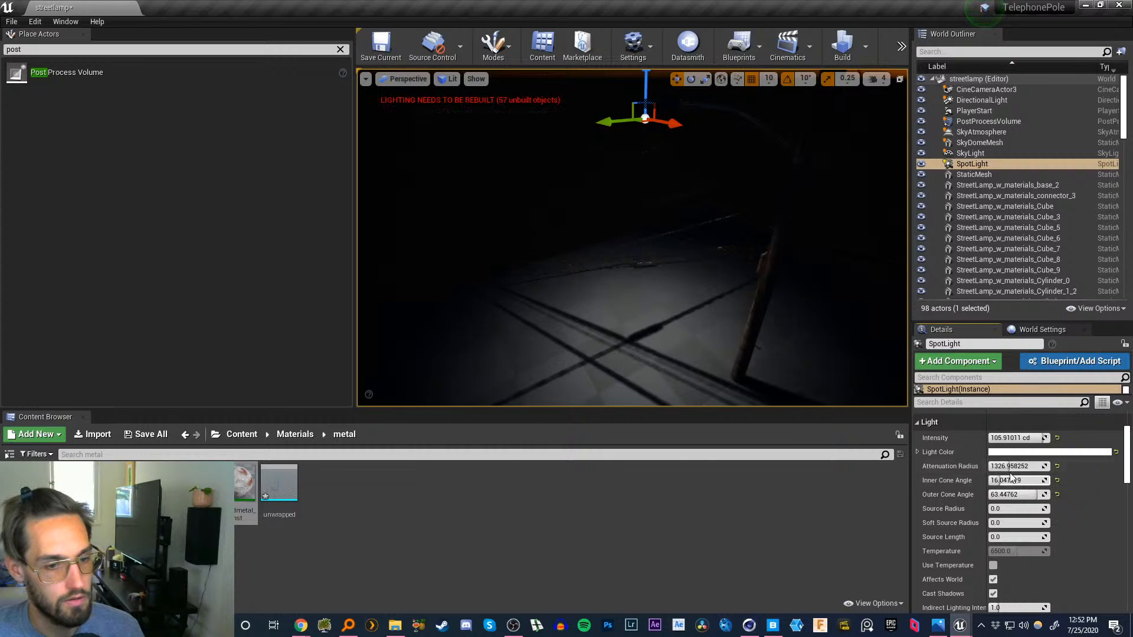
drag(997, 494, 1029, 494)
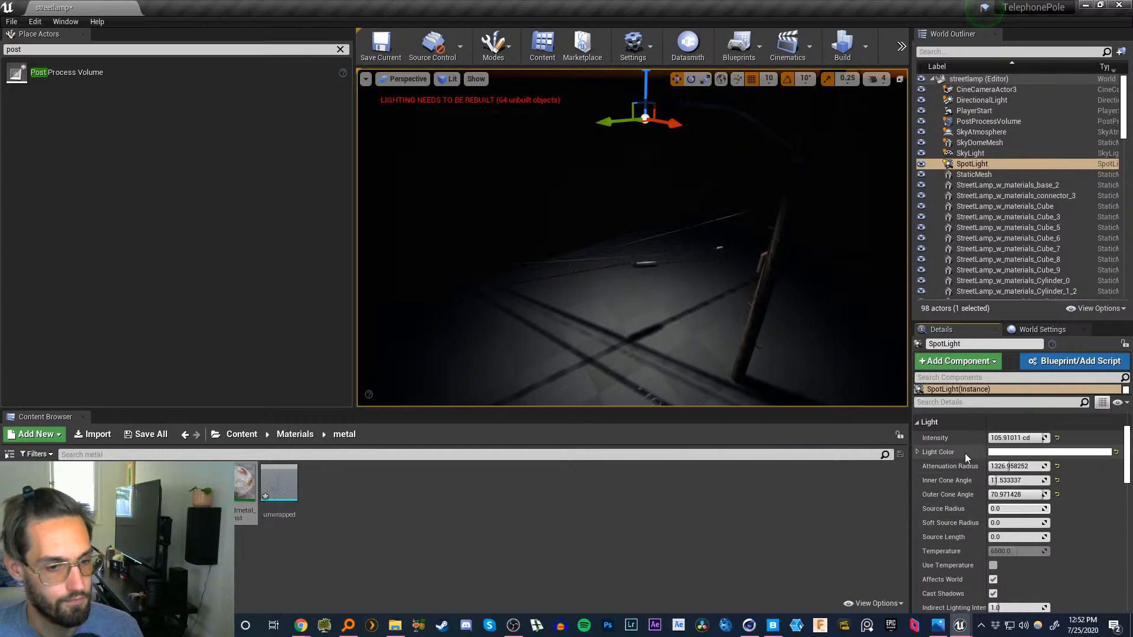
- Change the spot light's colour to a pale warm yellow, with hue about 41 and saturation about 0.22
click(994, 566)
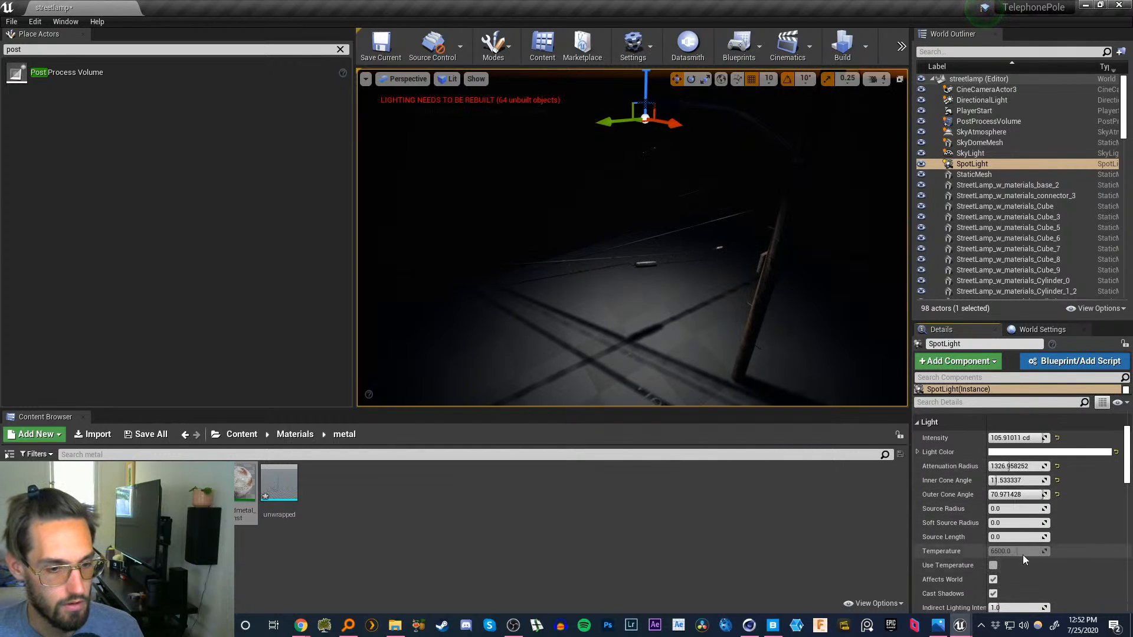
click(1037, 452)
mouse_move(847, 397)
mouse_down()
mouse_move(881, 416)
mouse_move(849, 407)
mouse_move(850, 418)
mouse_move(854, 401)
mouse_move(839, 400)
mouse_move(862, 411)
mouse_up()
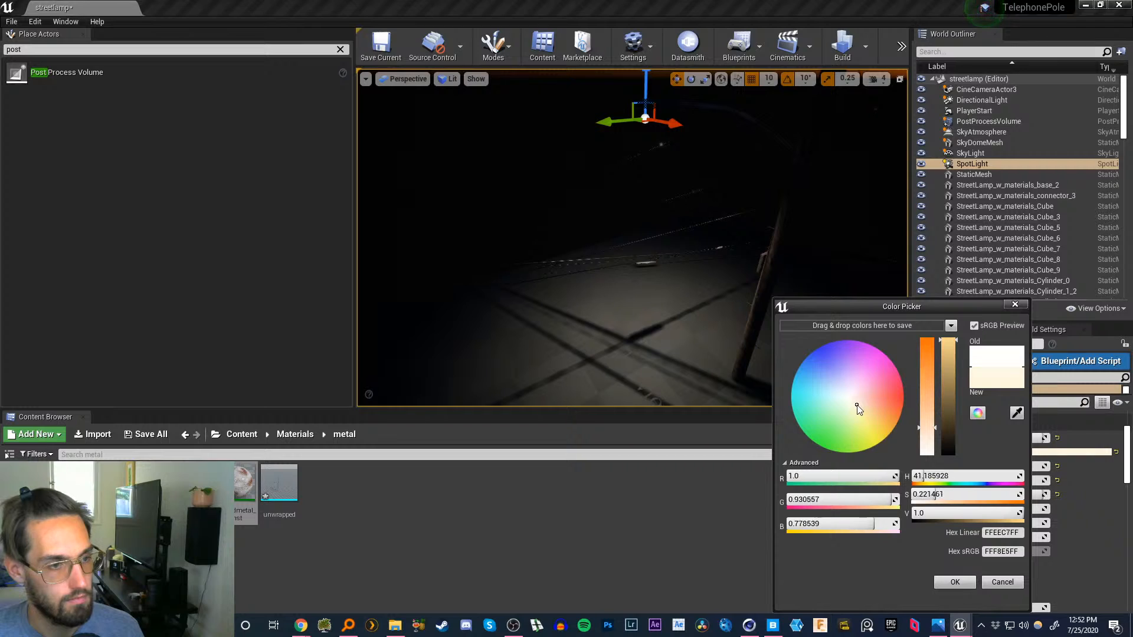
click(955, 581)
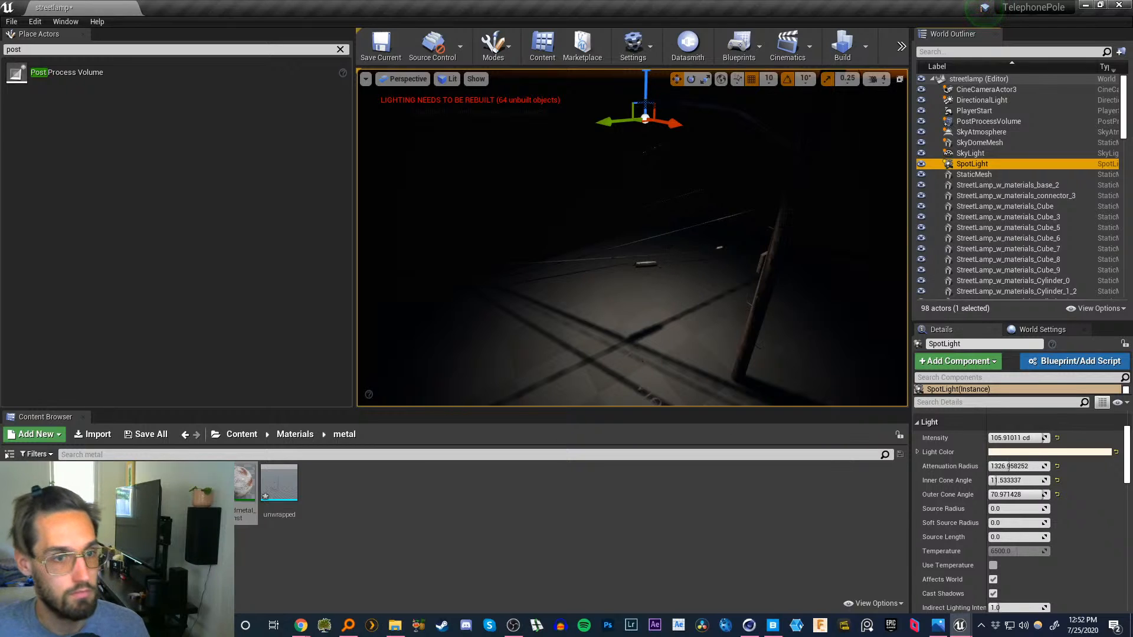
- Place a point light at the street lamp's head and select it
right_click(821, 195)
click(860, 21)
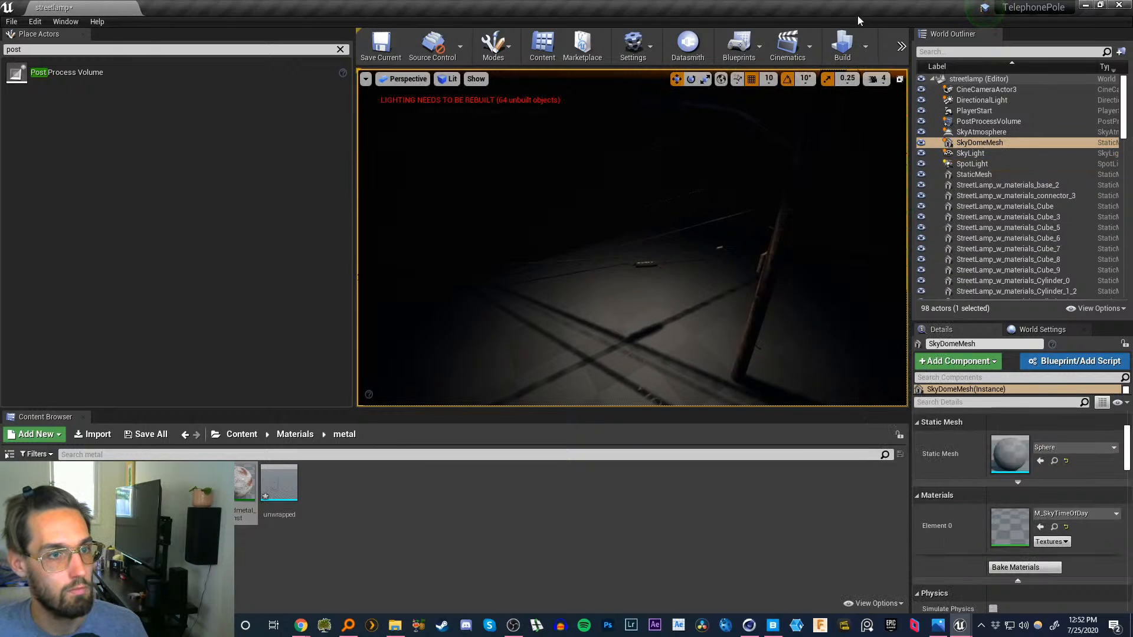
key(w)
right_drag(632, 237, 670, 248)
key(d)
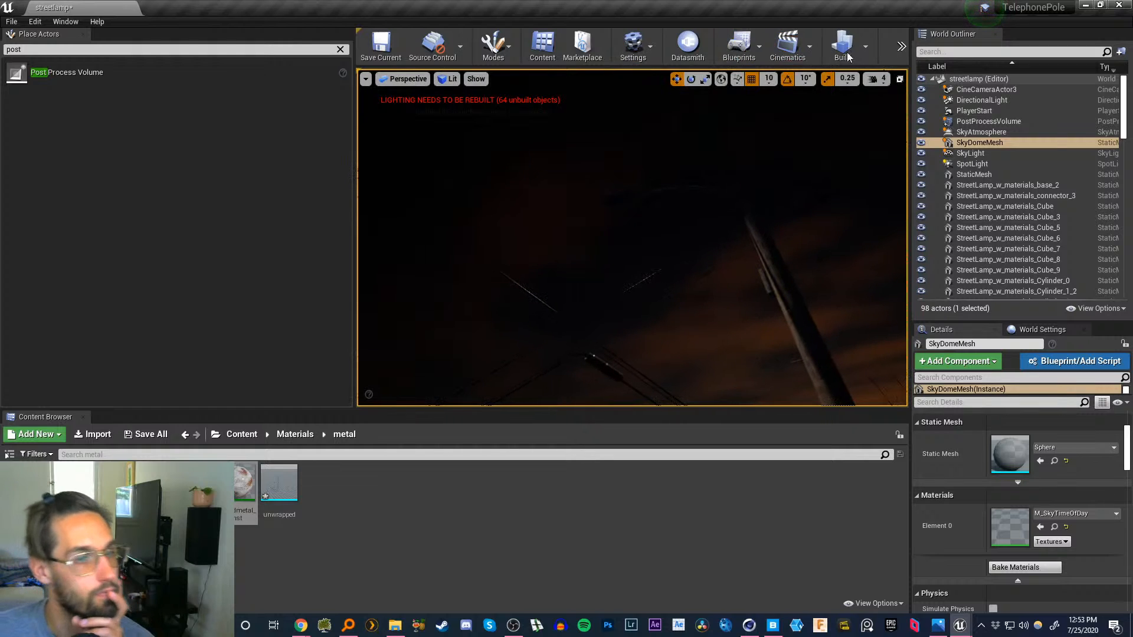
click(340, 49)
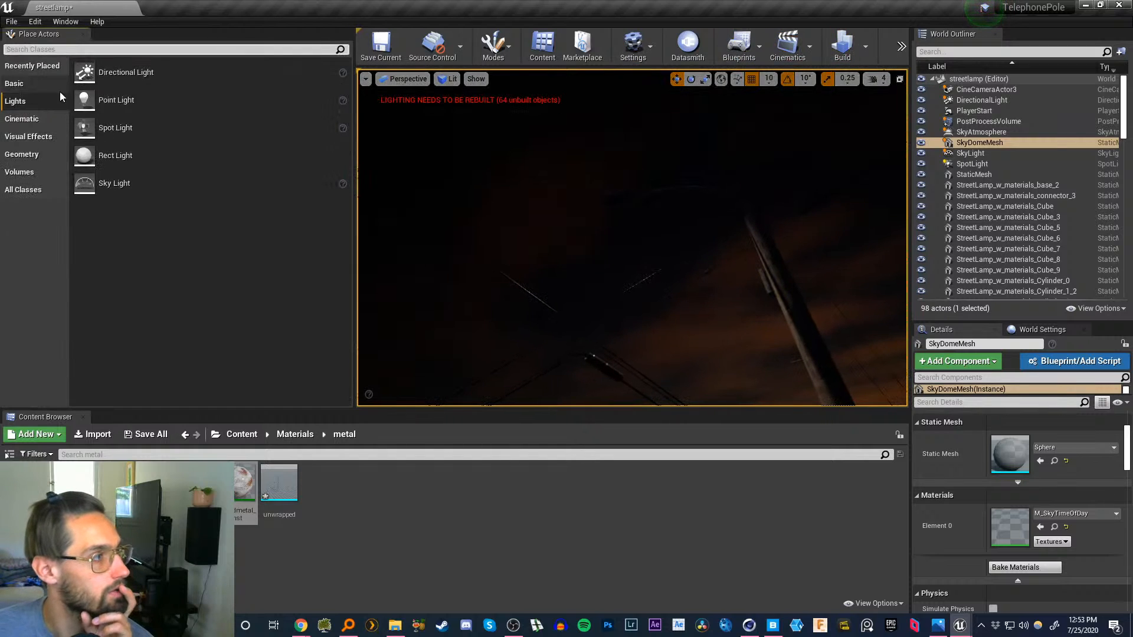
drag(144, 101, 658, 208)
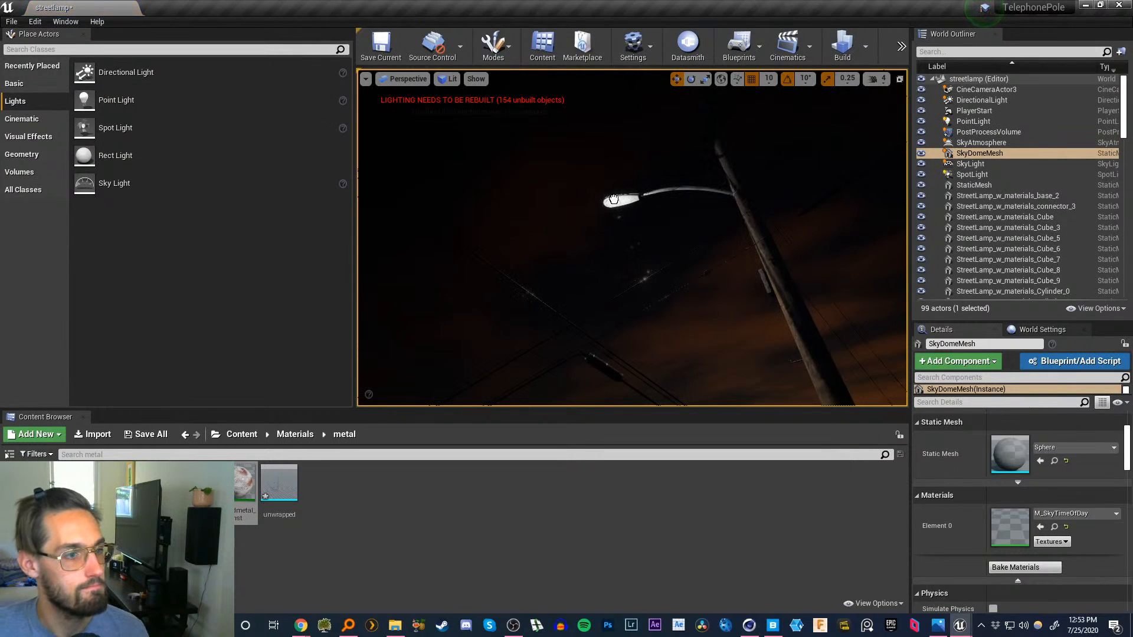
click(614, 199)
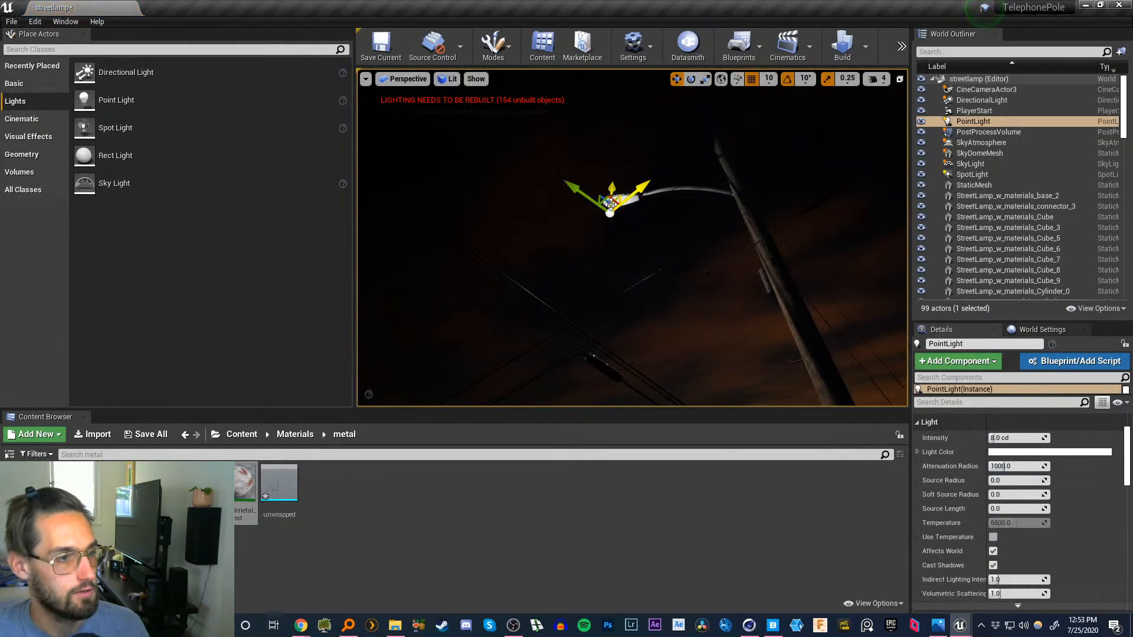
- Raise the point light vertically to sit at the underside of the lamp head
right_drag(611, 204, 659, 287)
key(w)
key(s)
drag(649, 291, 655, 192)
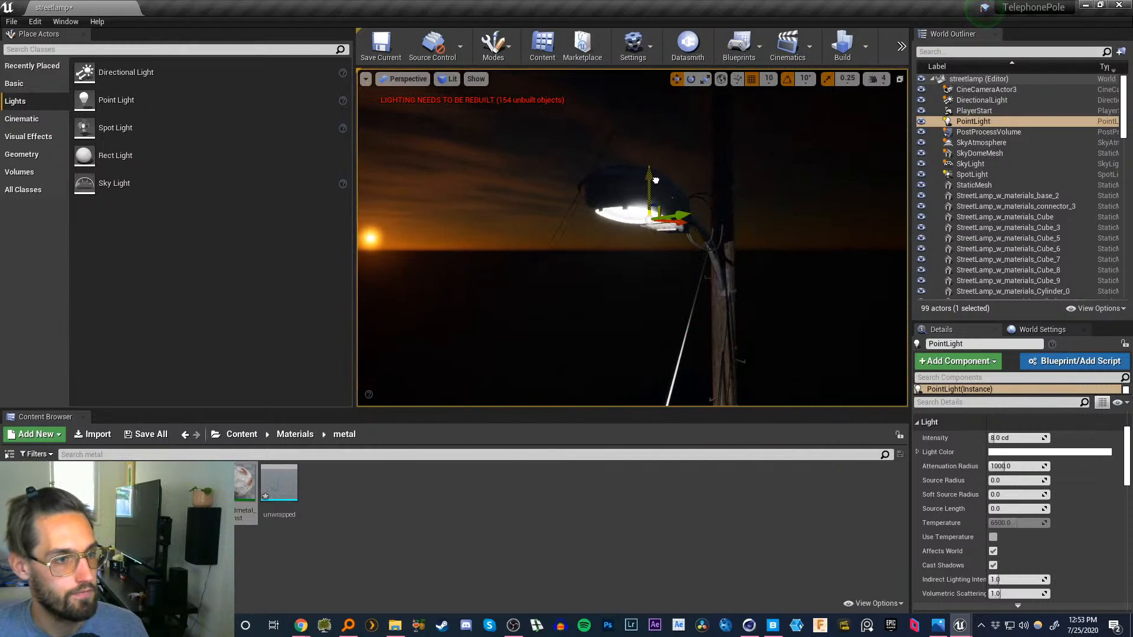
- Turn off movement grid snapping and nudge the point light horizontally to centre it in the lamp head
key(w)
right_drag(614, 214, 711, 259)
key(s)
key(w)
key(a)
key(d)
key(a)
key(e)
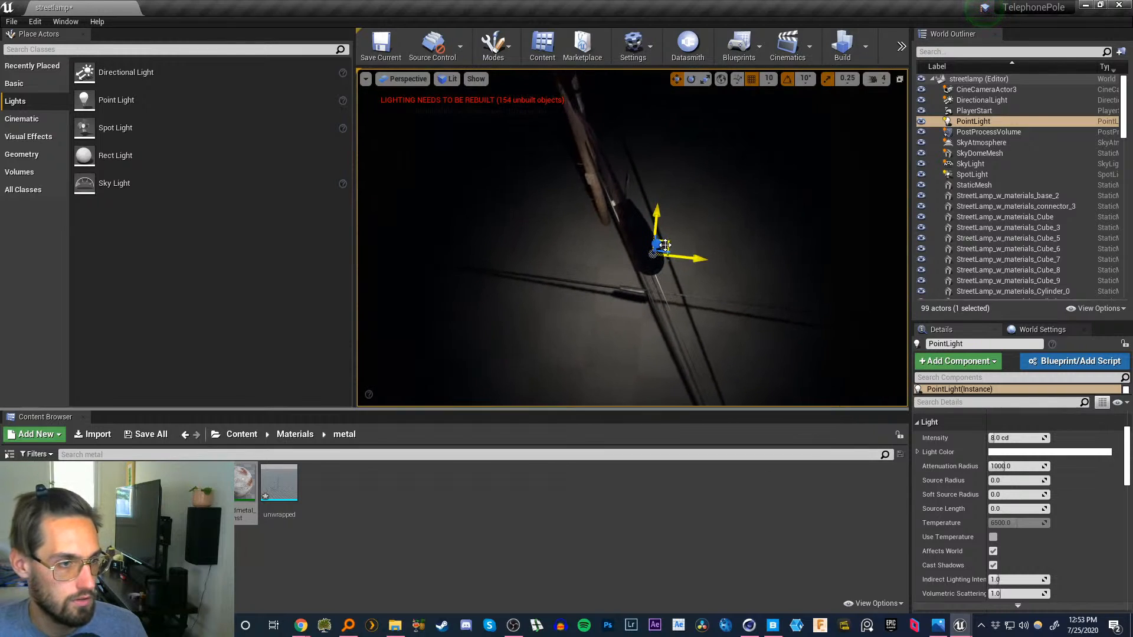
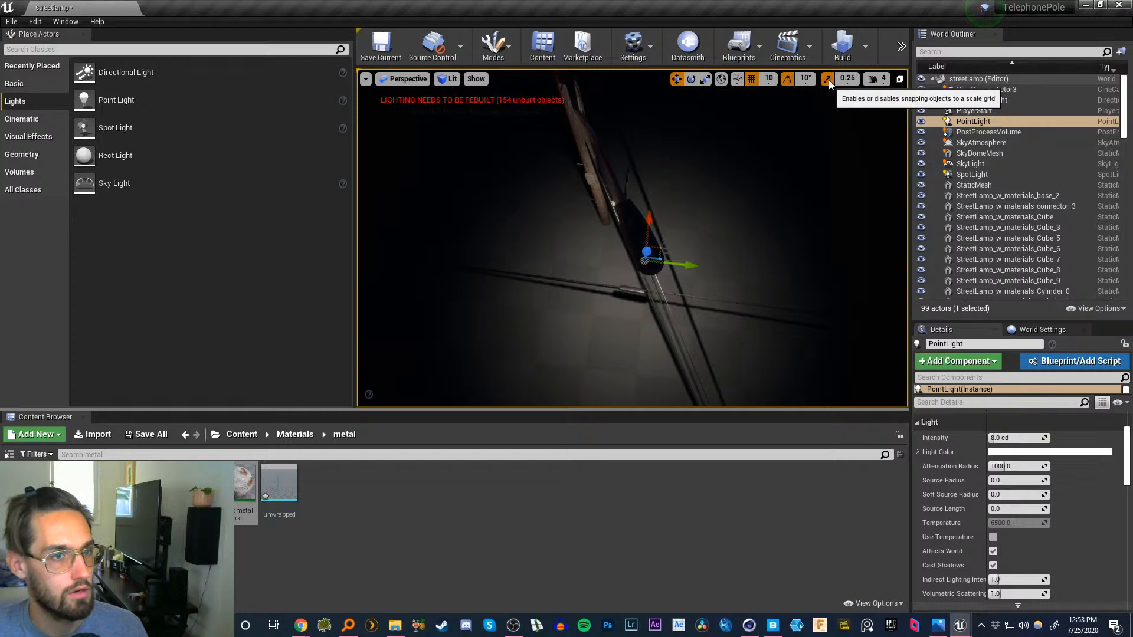
click(751, 80)
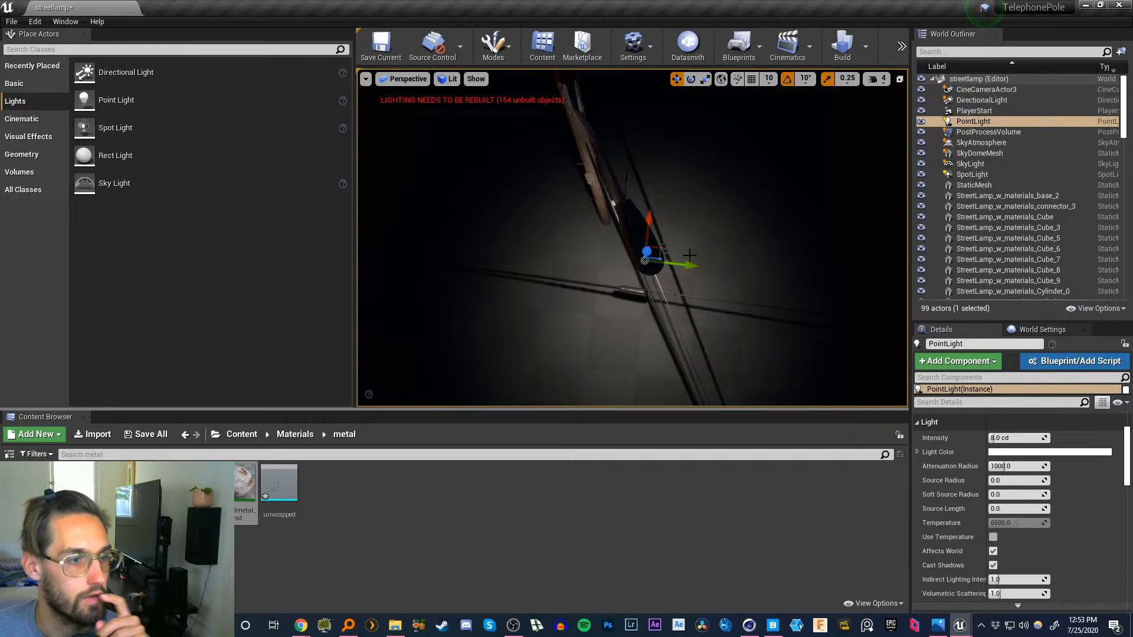
drag(658, 248, 663, 246)
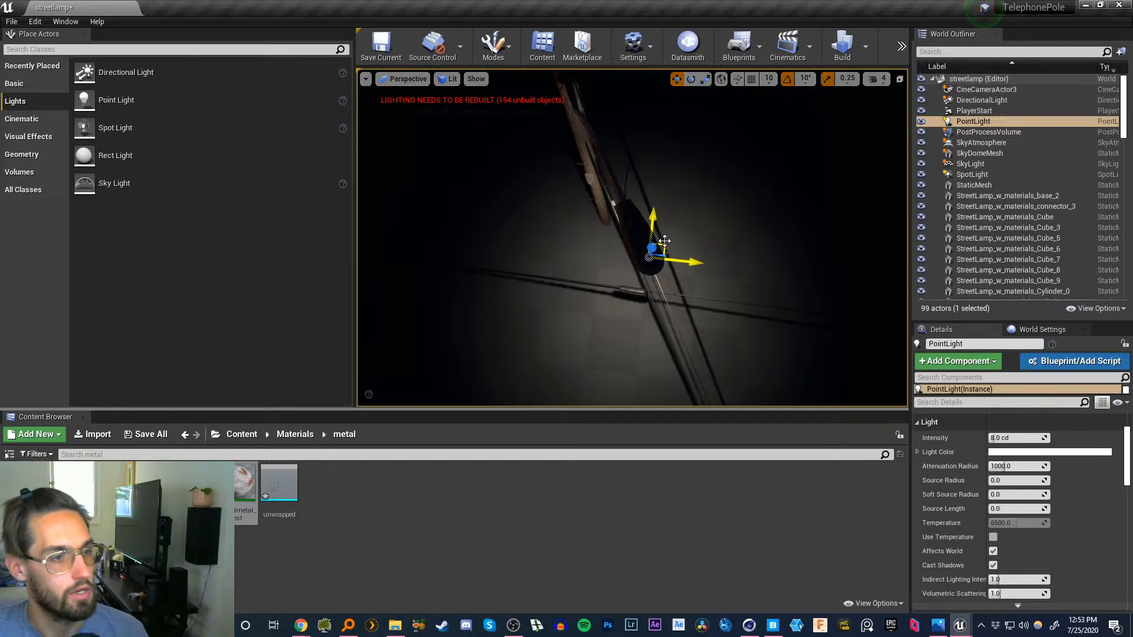
right_drag(658, 278, 720, 132)
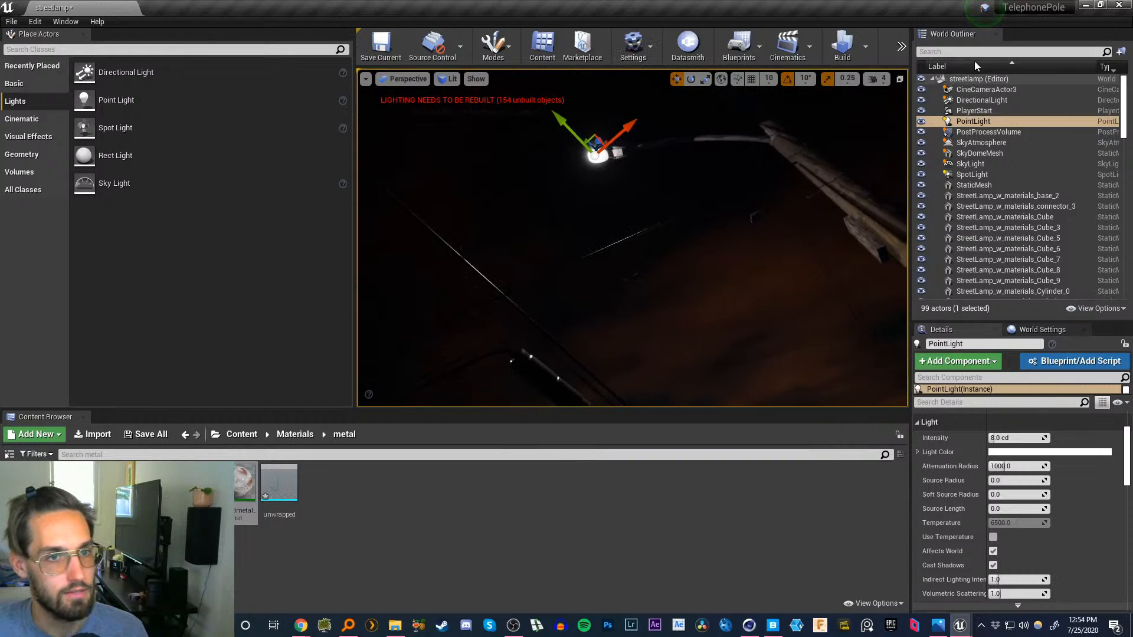
- Select the cine camera and pilot it to check the lit lamp through its framing
click(967, 91)
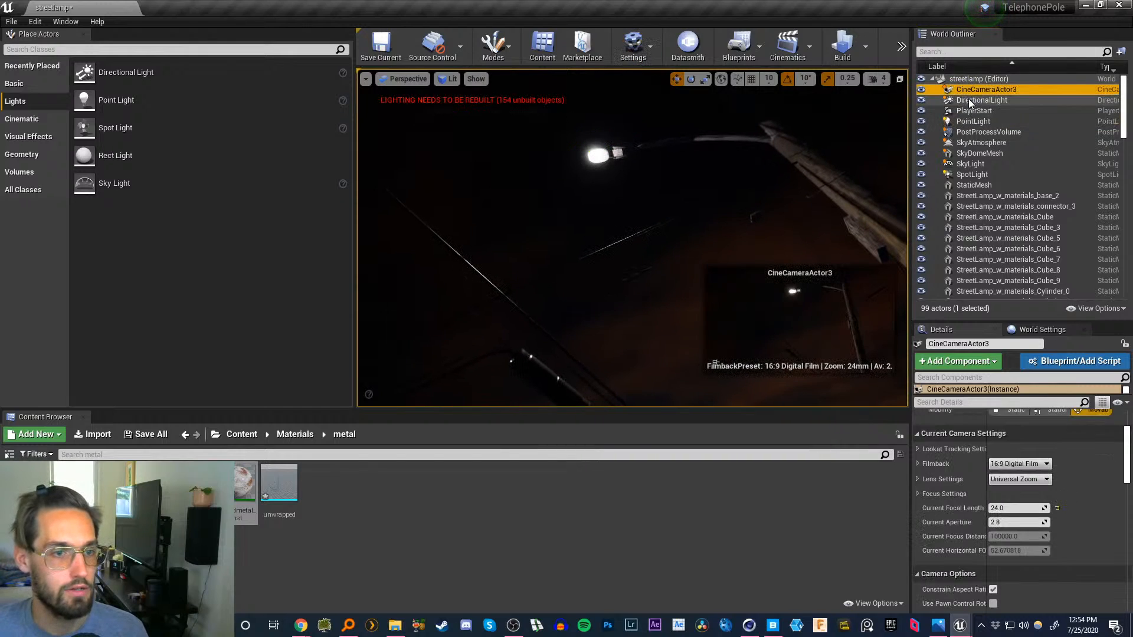
right_click(976, 91)
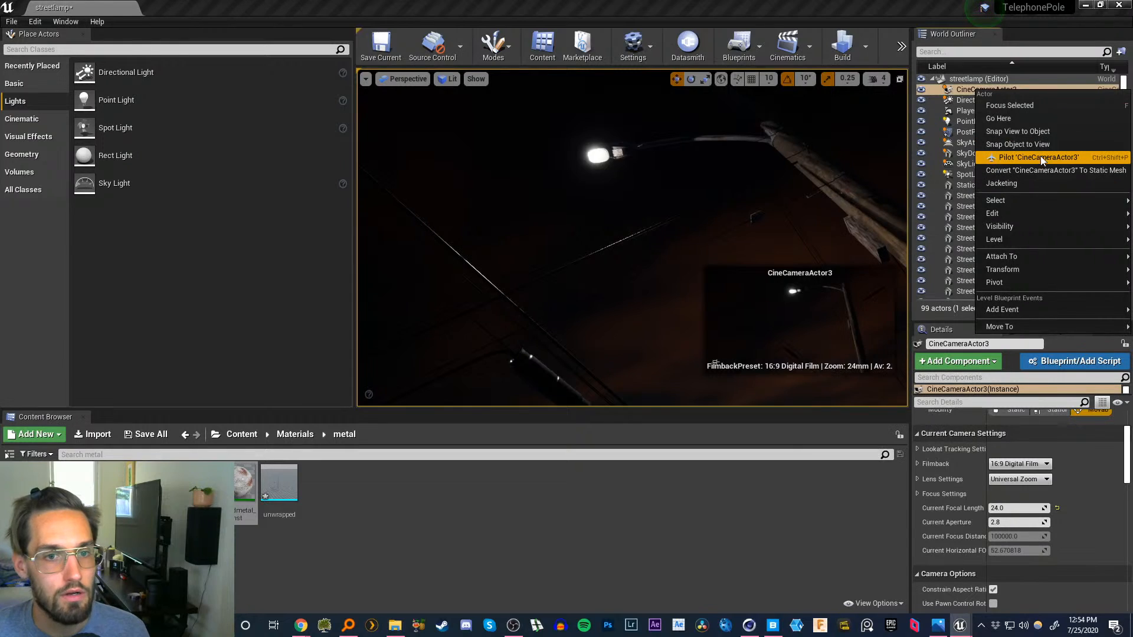
click(936, 52)
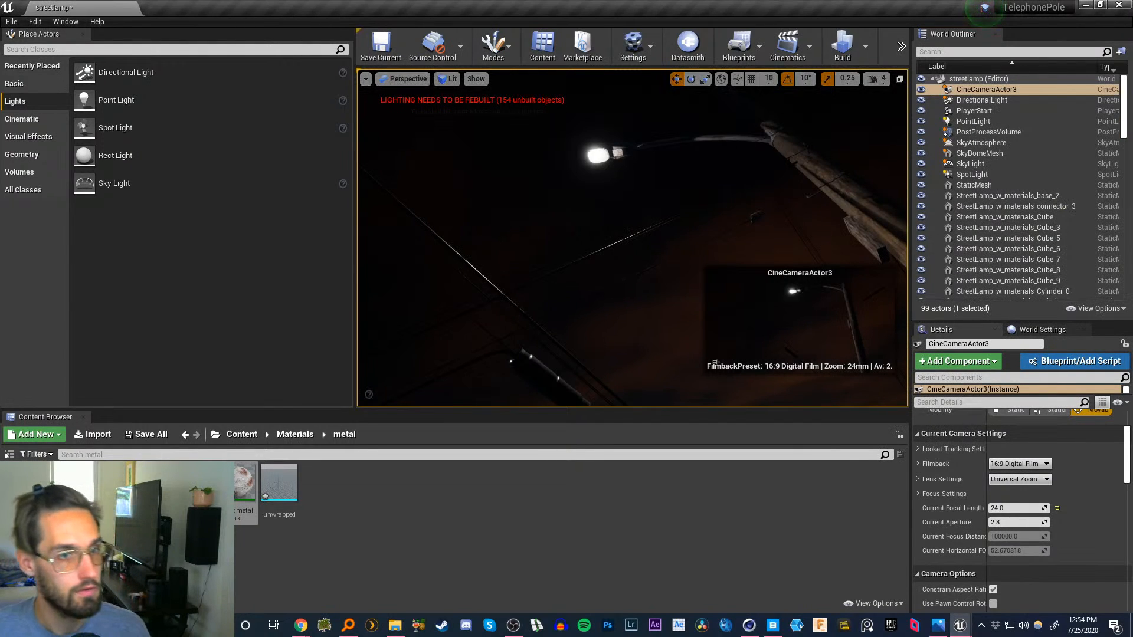
key(s)
right_drag(632, 236, 641, 272)
key(ctrl+shift+p)
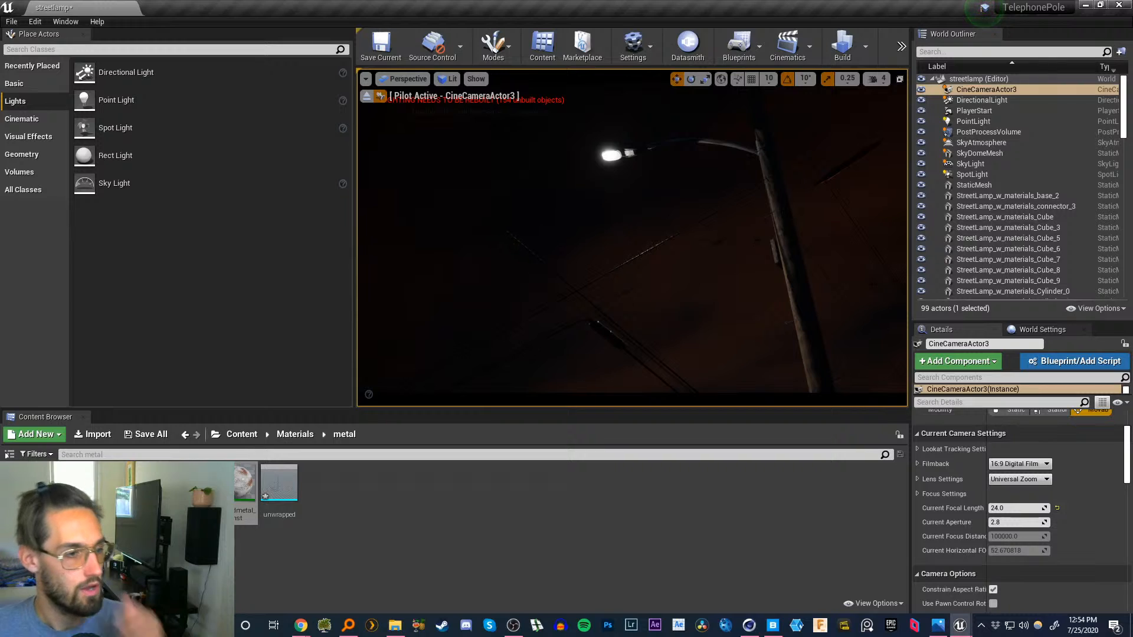
- Select the spot light and save all levels
click(984, 101)
click(972, 175)
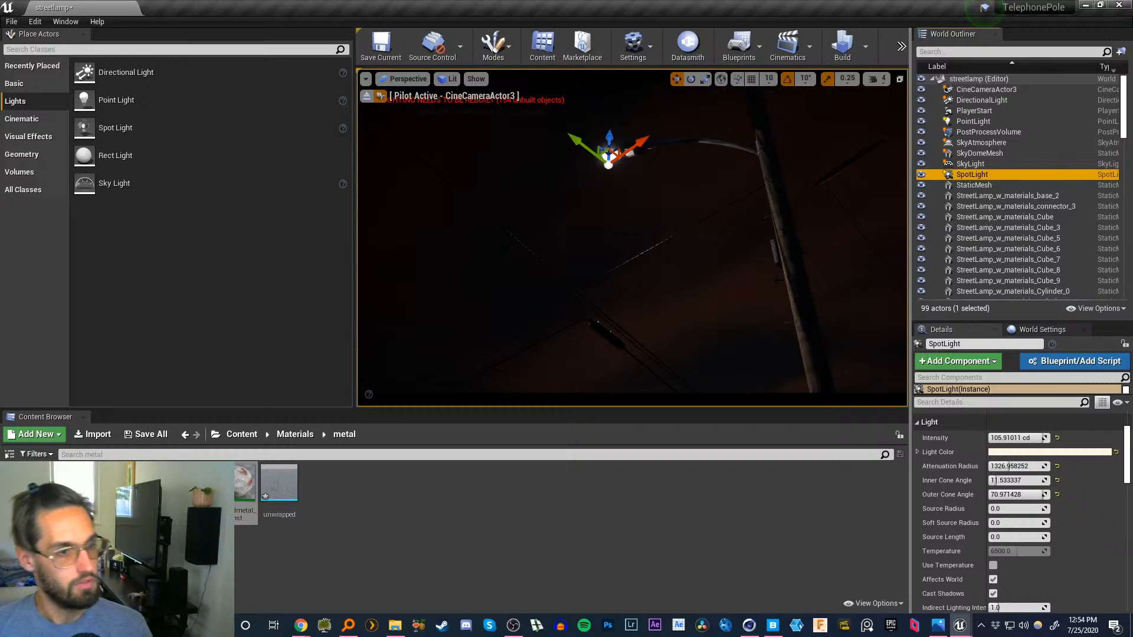
click(12, 21)
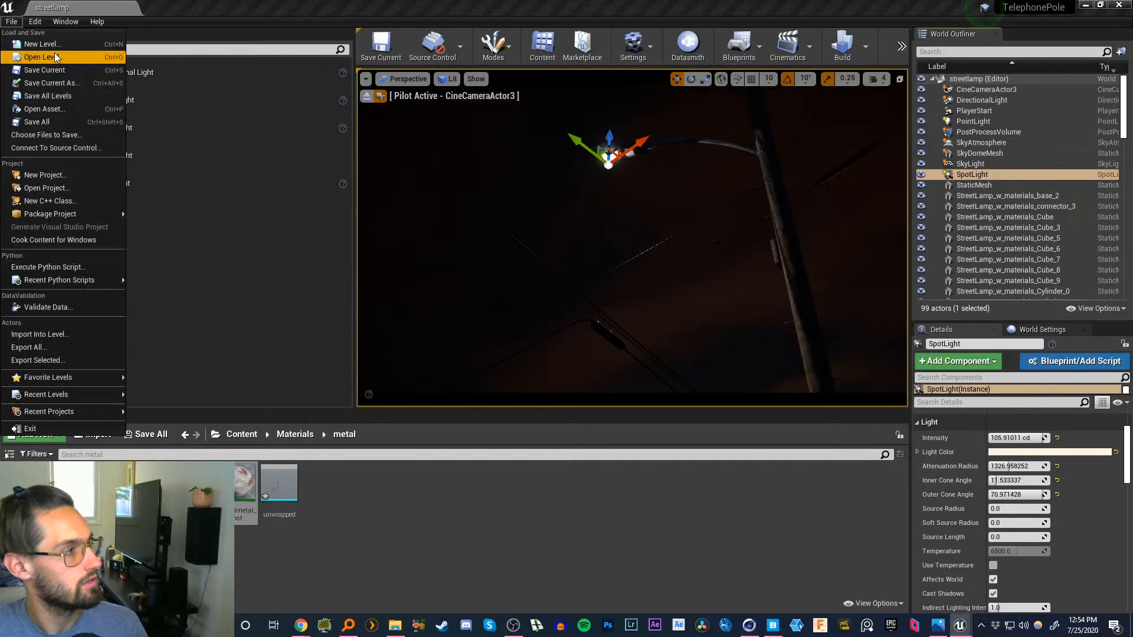
click(58, 94)
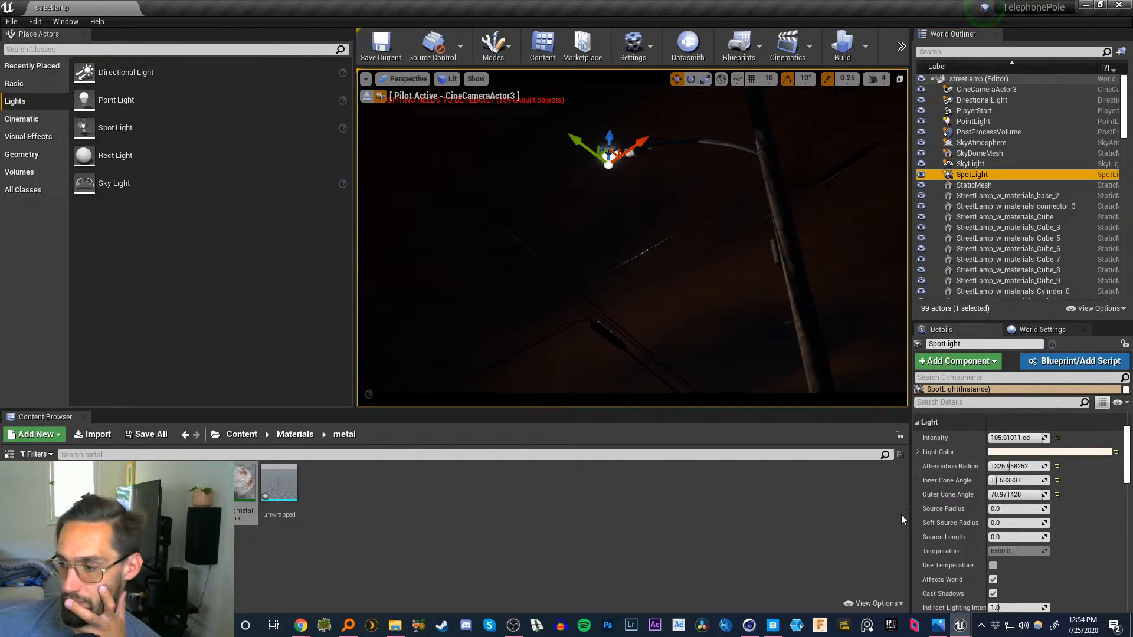
- Widen the viewport, add an Exponential Height Fog actor to the scene and lower its fog density to about 0.0076
click(696, 284)
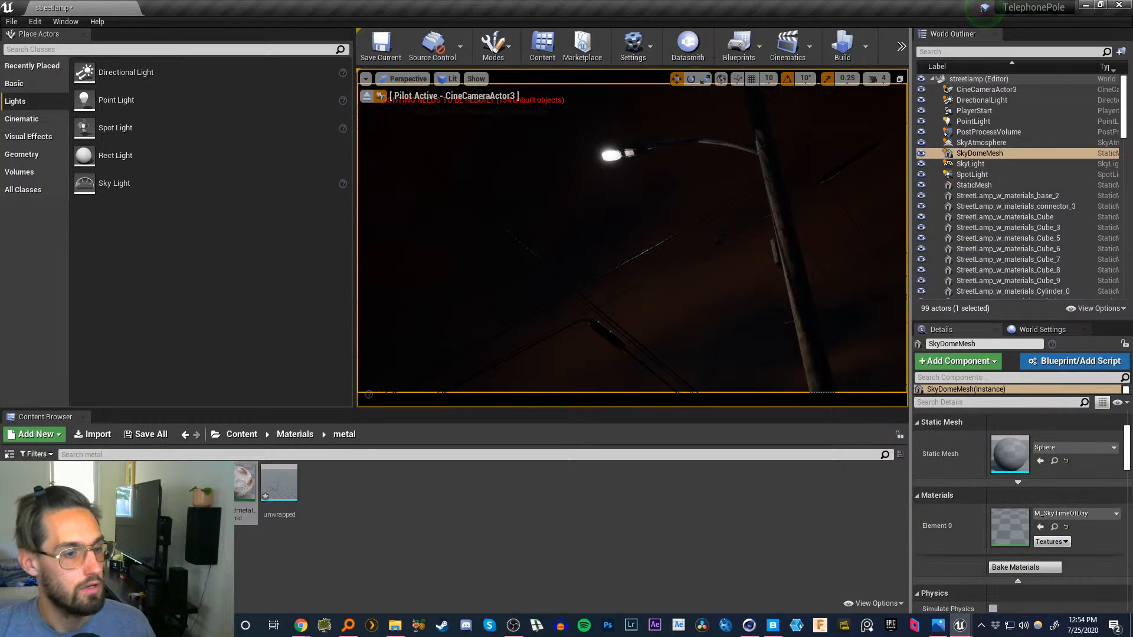
drag(354, 333, 228, 334)
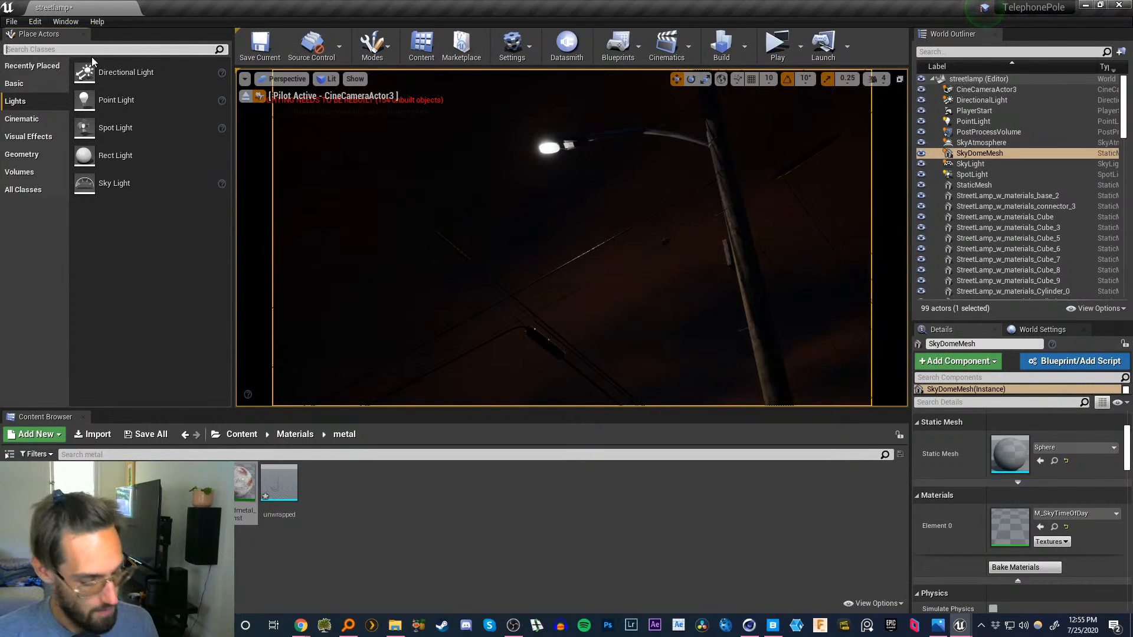
text(fog)
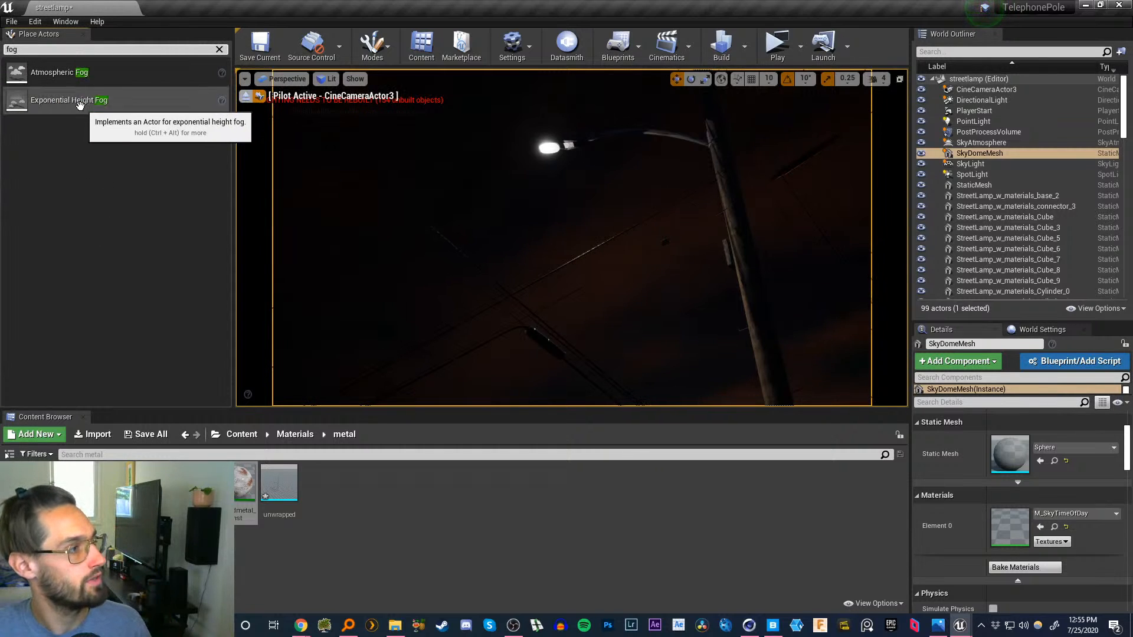
drag(65, 100, 589, 215)
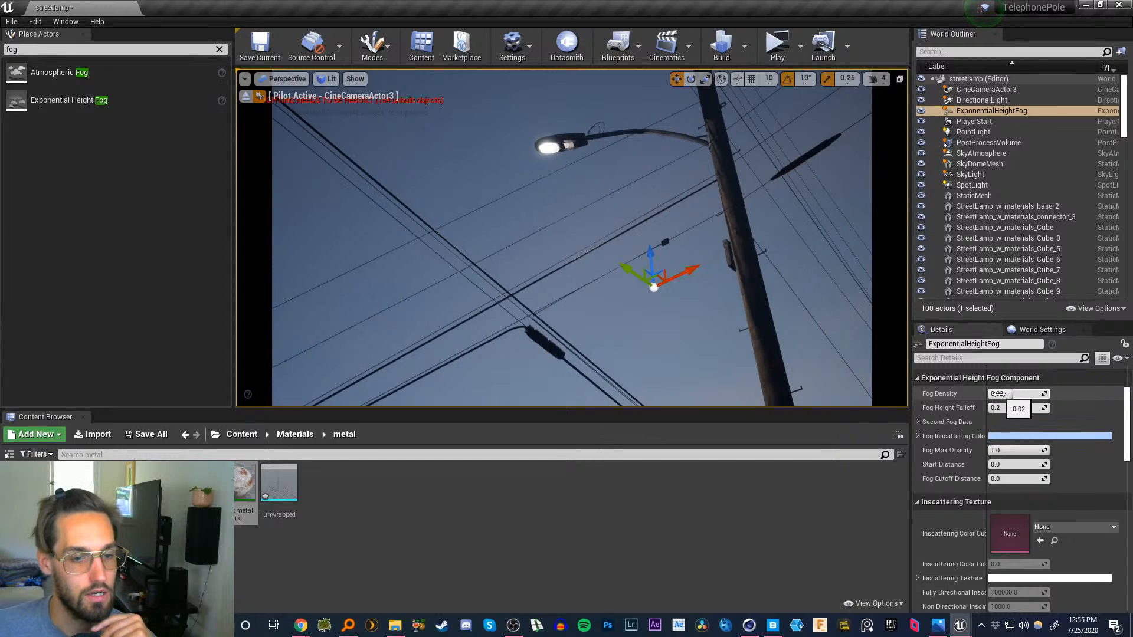
mouse_move(998, 394)
mouse_down()
mouse_move(968, 394)
mouse_move(1044, 394)
mouse_move(993, 394)
mouse_up()
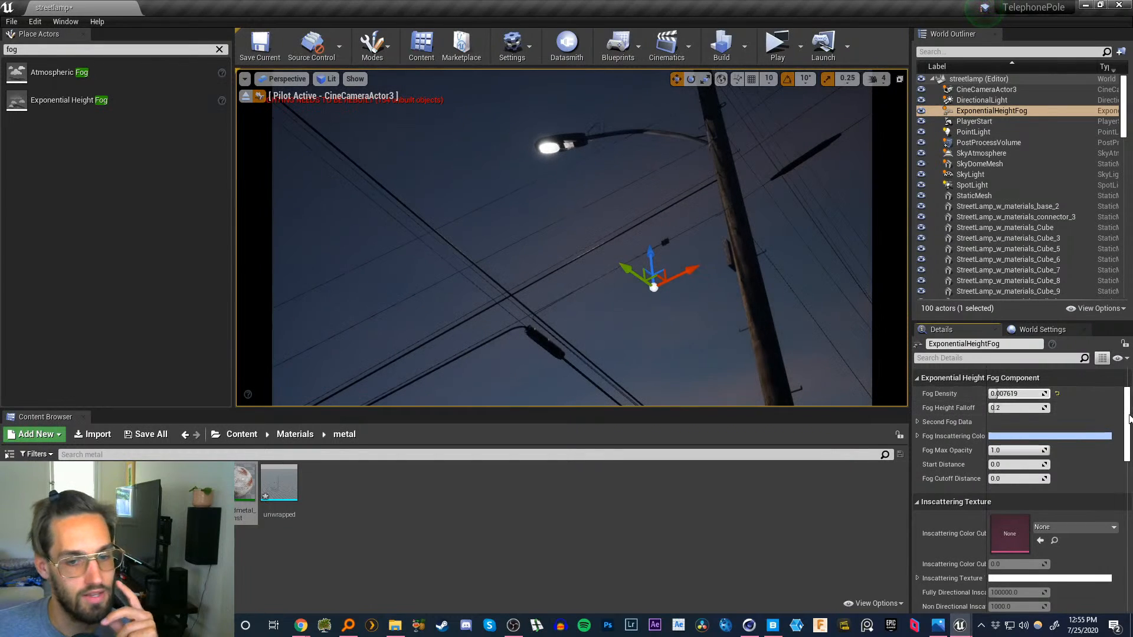
- Enable Volumetric Fog on the height fog and set its scattering distribution to 2.0
drag(1128, 421, 1129, 489)
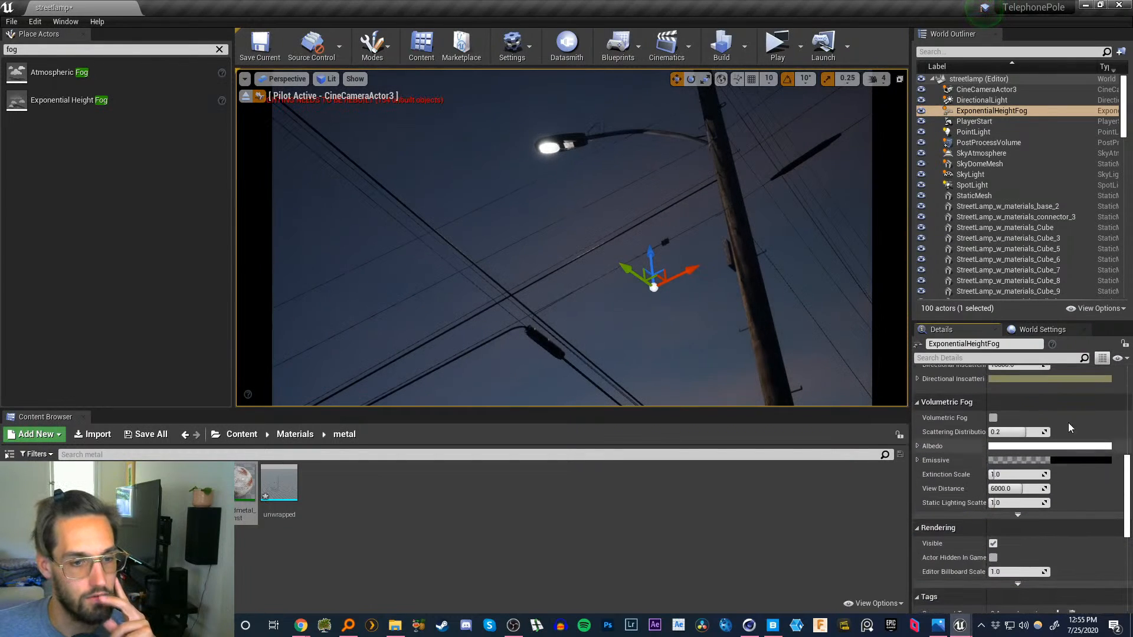
click(994, 548)
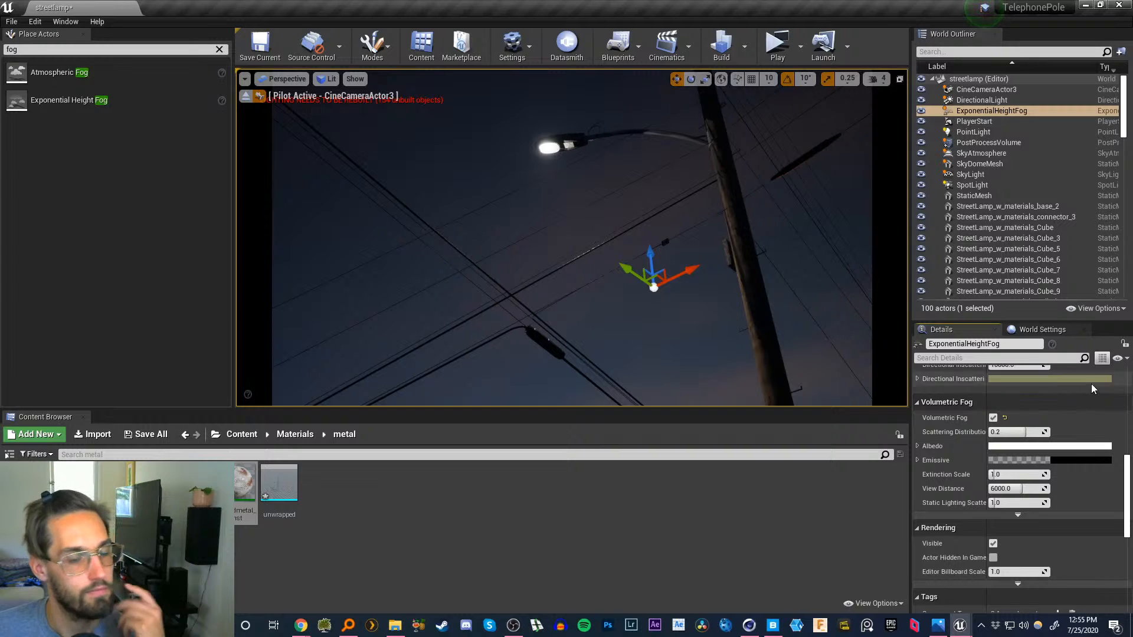
click(1000, 432)
text(2)
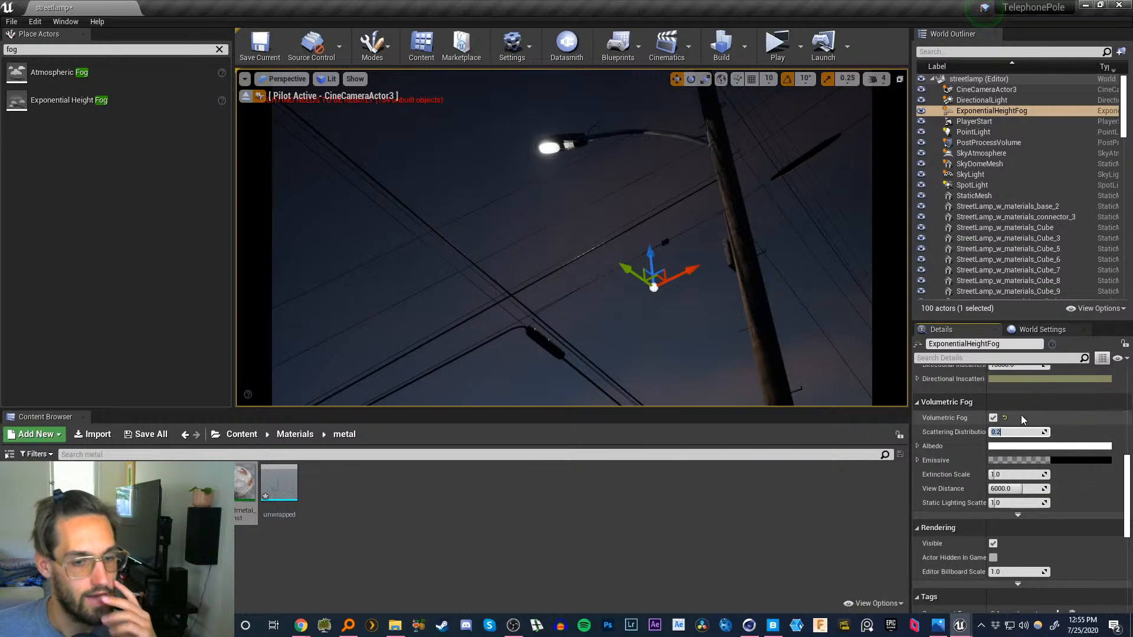
key(Return)
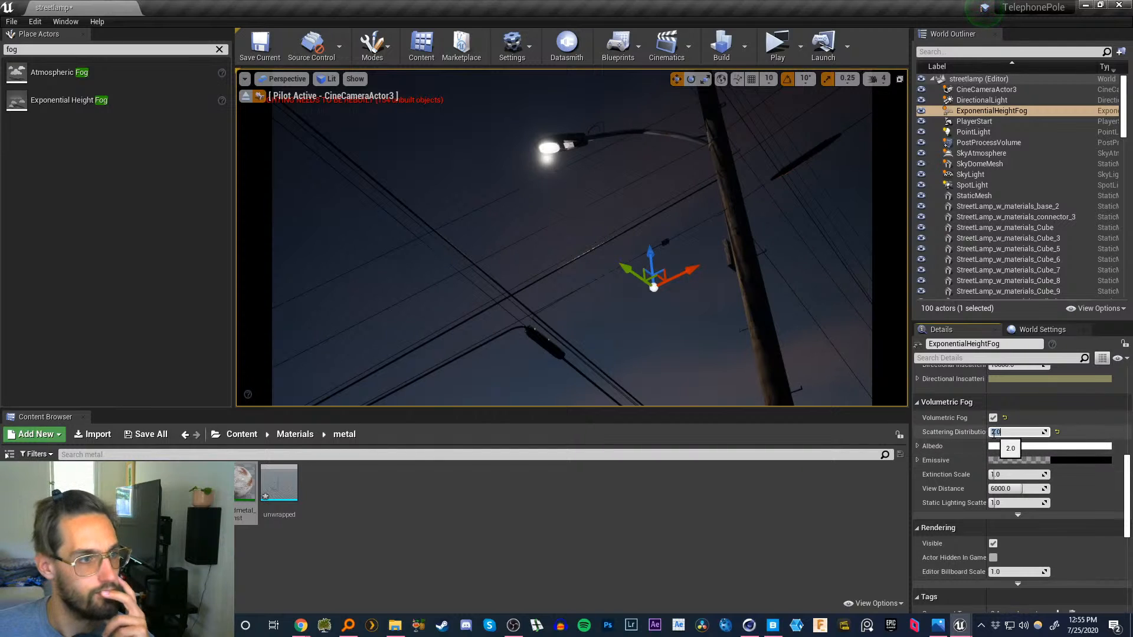
- Set the height fog's density to 2.0
drag(1124, 486, 1125, 398)
click(1006, 443)
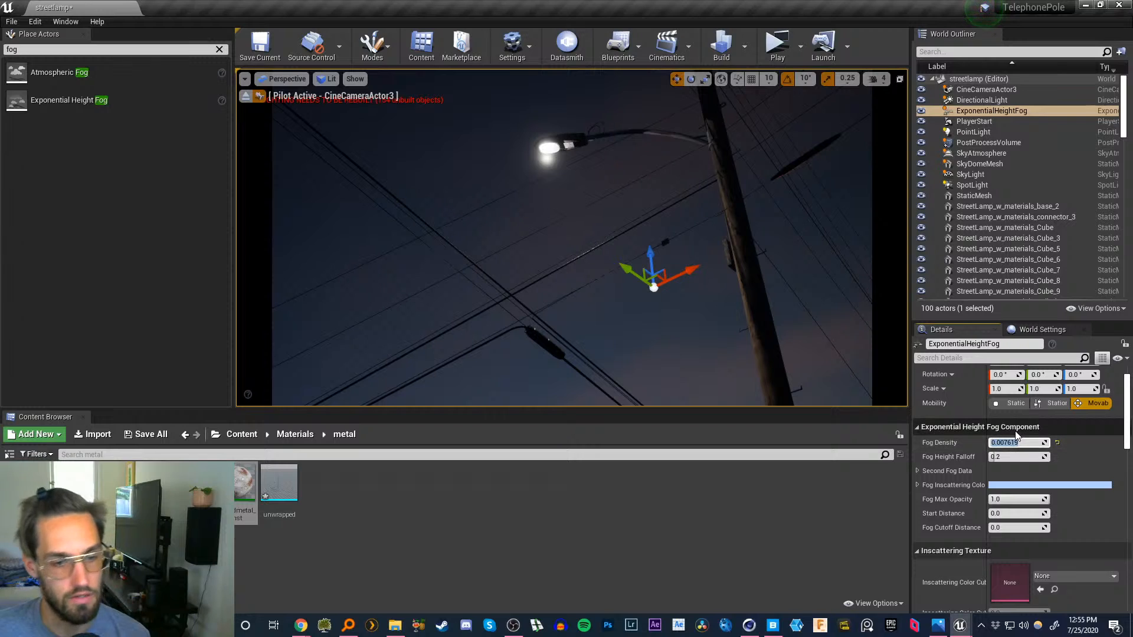
text(2)
key(Return)
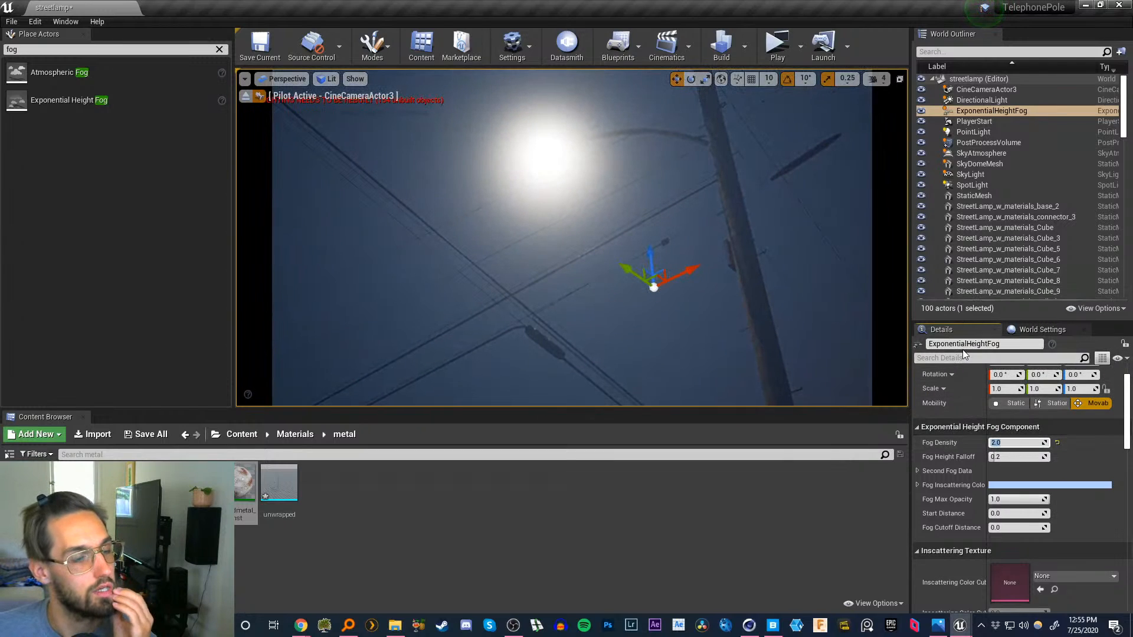
- Change the fog inscattering color to a slightly darkened pale green, hex sRGB A5E0C1FF
click(1028, 484)
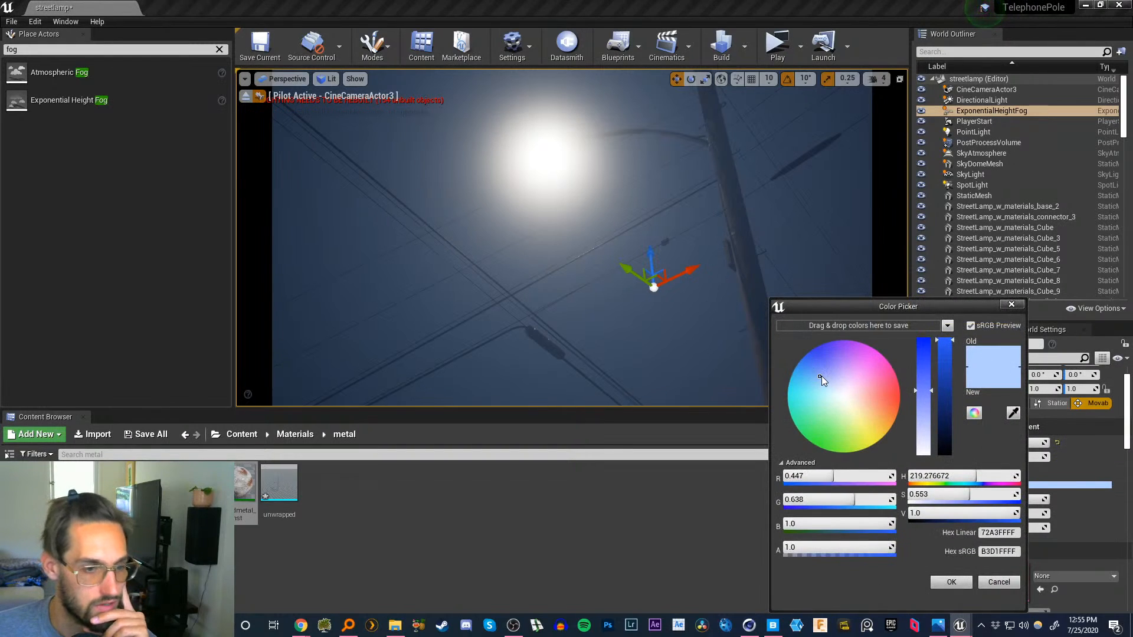
drag(822, 378, 823, 407)
drag(944, 342, 944, 368)
click(970, 582)
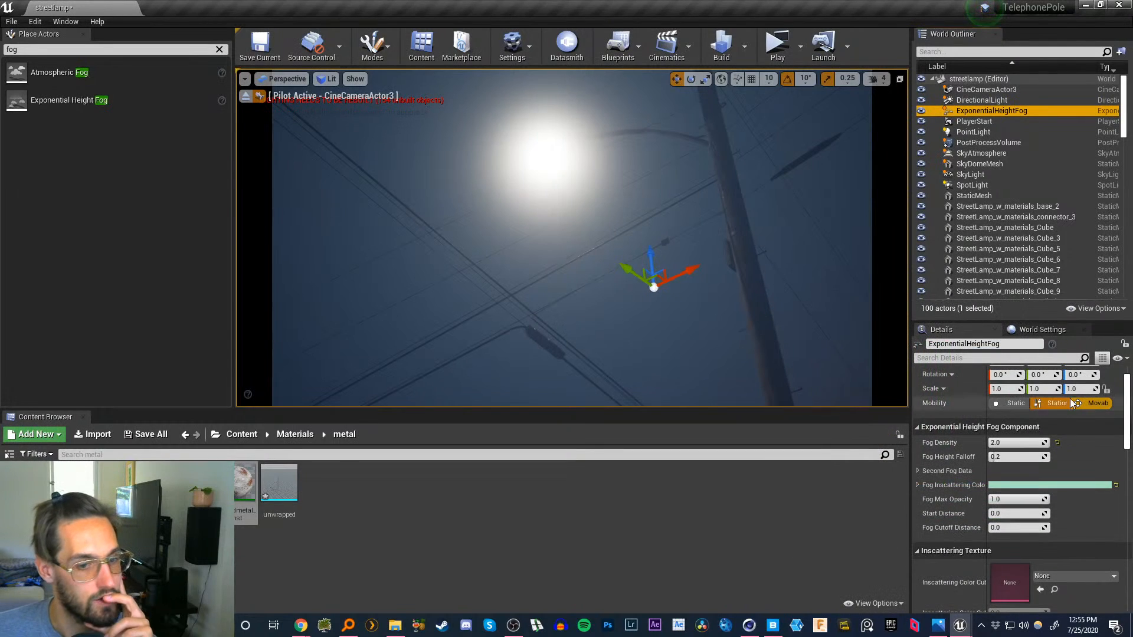
- Try a Fog Max Opacity of about 0.048 on the height fog and return it to 1.0
drag(994, 500, 938, 500)
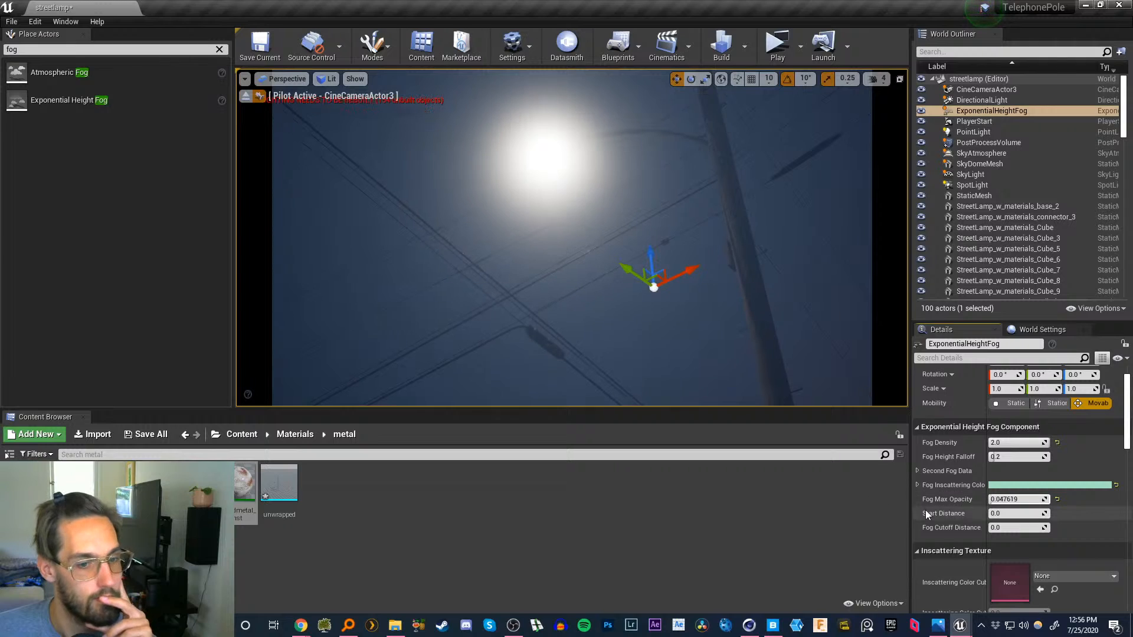
click(1004, 500)
text(1)
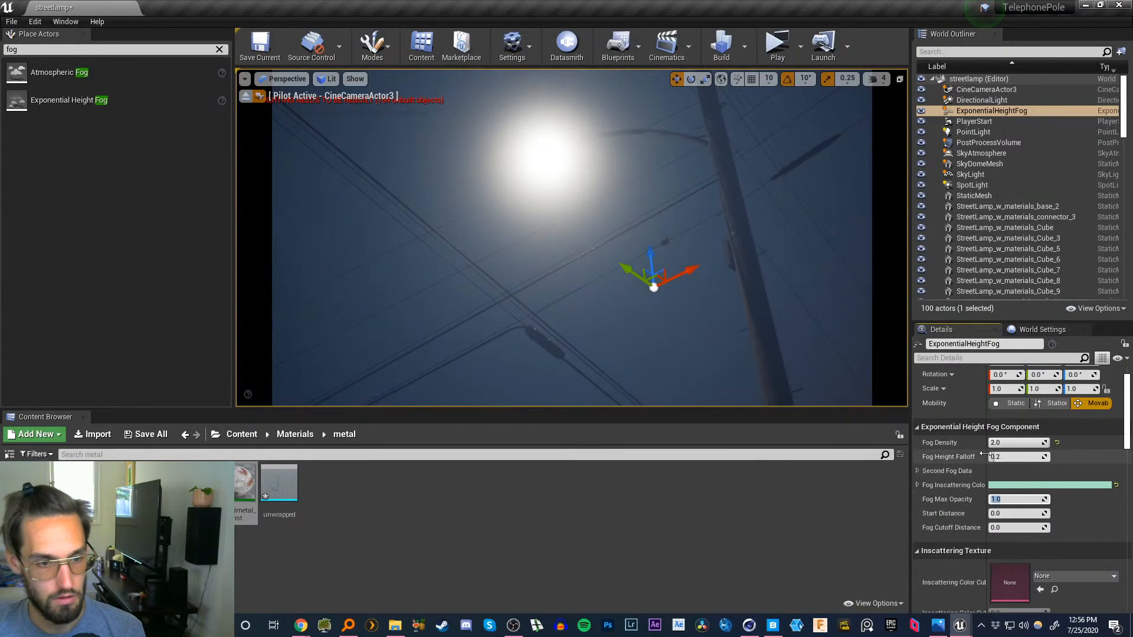
- Try fog densities of 0.05 and about 0.046, and set the height fog's density to 1.0
drag(1009, 443, 1000, 442)
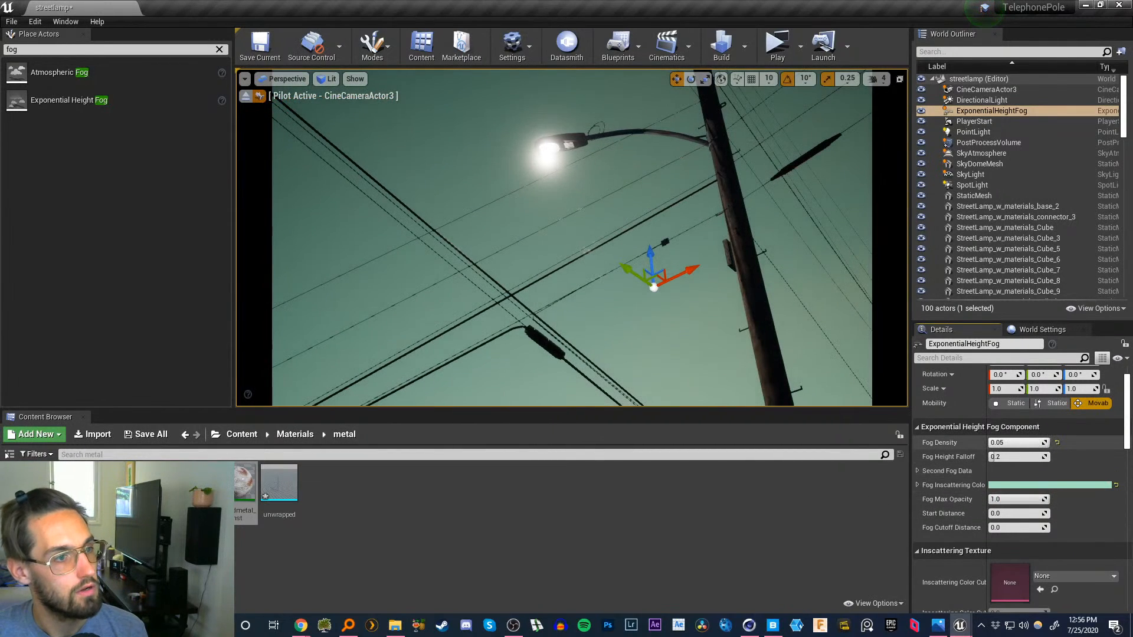
drag(1006, 442, 1003, 442)
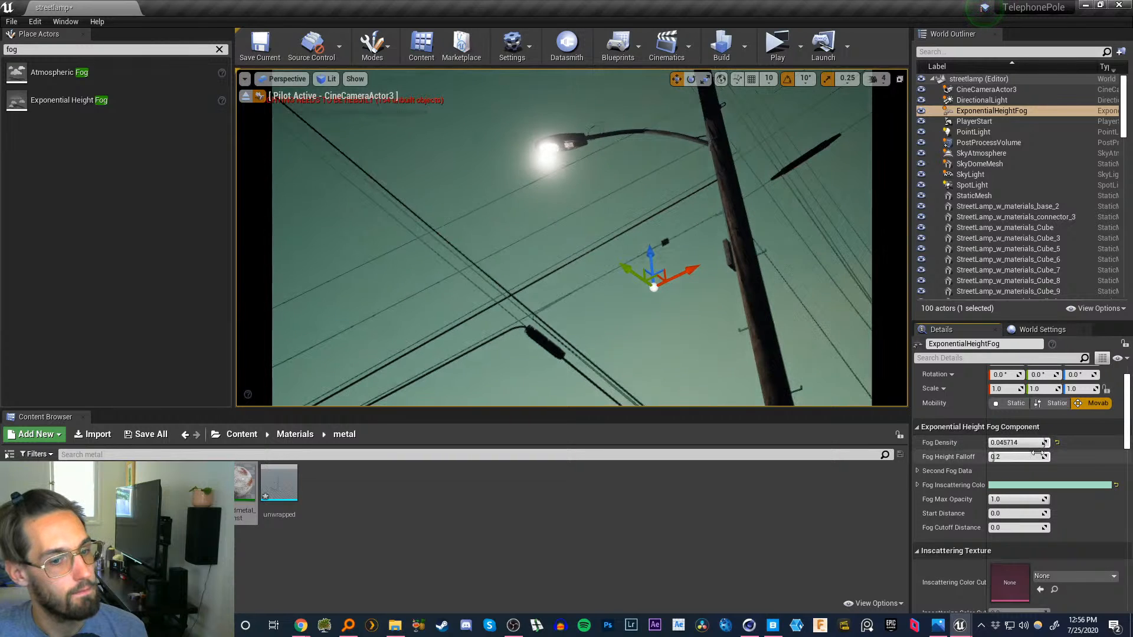
click(1003, 444)
text(1)
key(Return)
- Set the volumetric fog's scattering distribution to 1.5
scroll(1127, 495, down, 10)
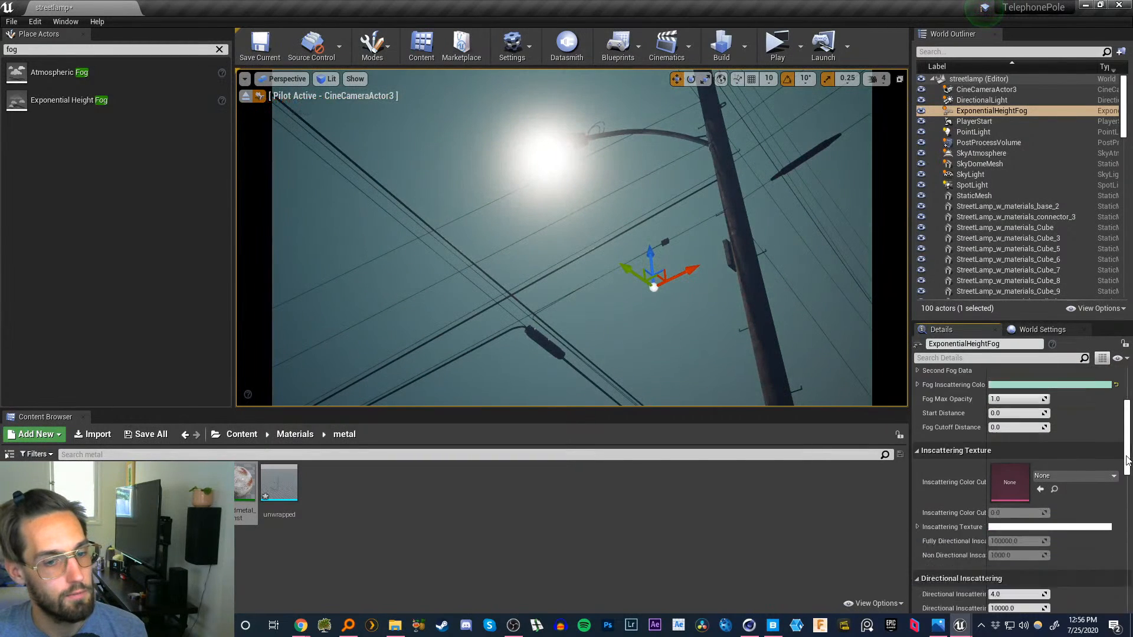
drag(1127, 497, 1127, 503)
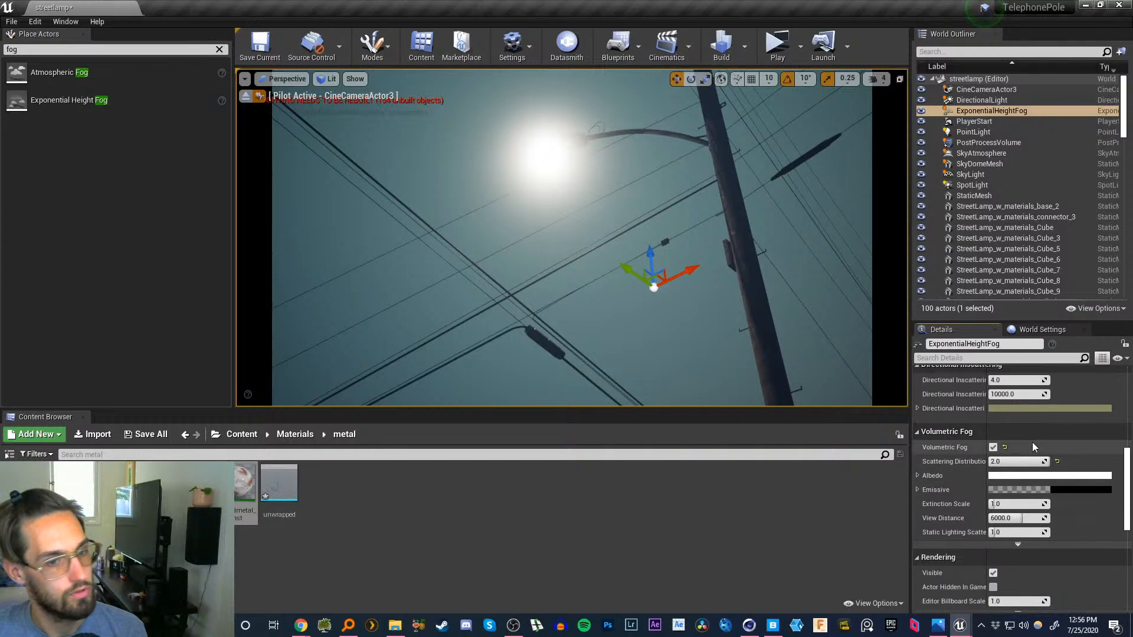
click(996, 462)
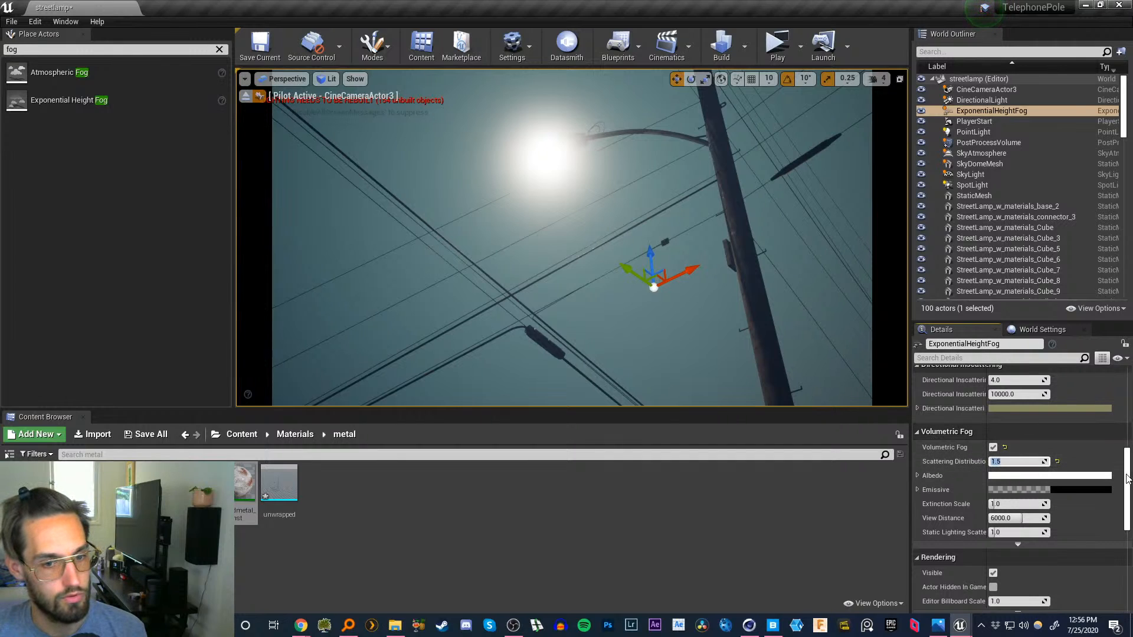
- Reduce the height fog's density to 0.5
drag(1128, 478, 1129, 409)
click(1001, 423)
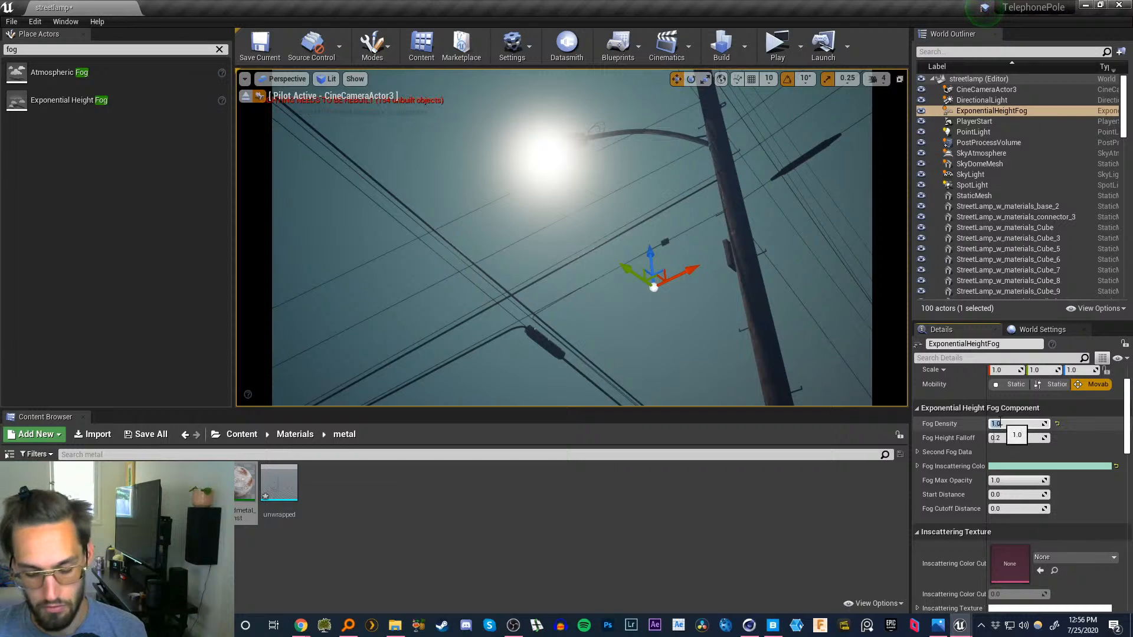
text(0.5)
key(Return)
- Change the fog inscattering color to a pale grey-blue, hex sRGB C2D4E0FF
click(1027, 465)
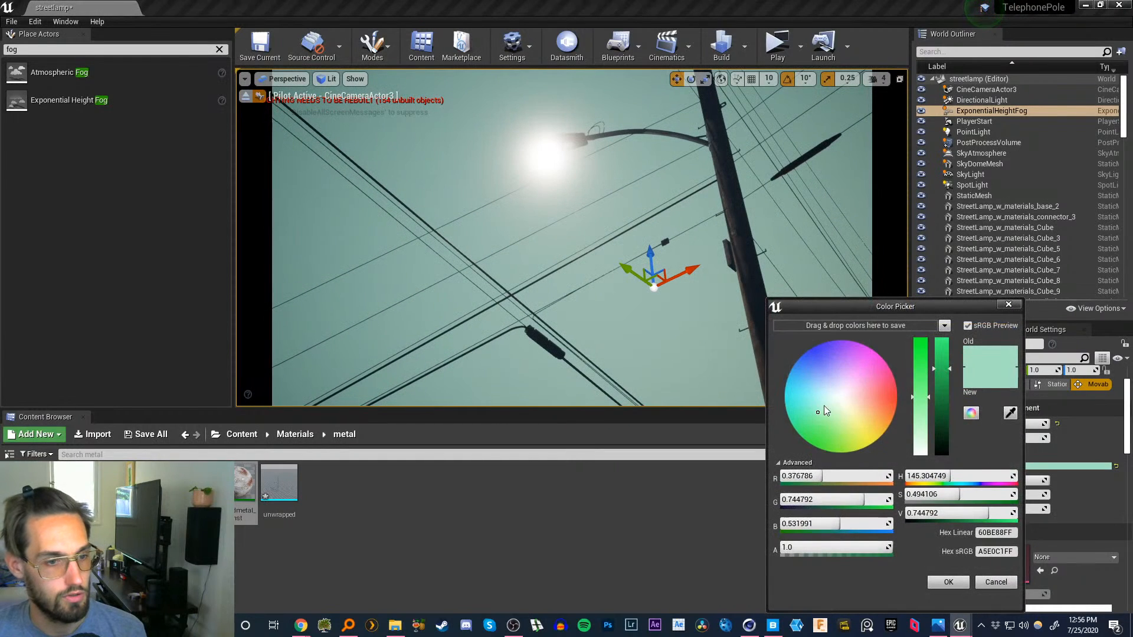
drag(820, 412, 827, 388)
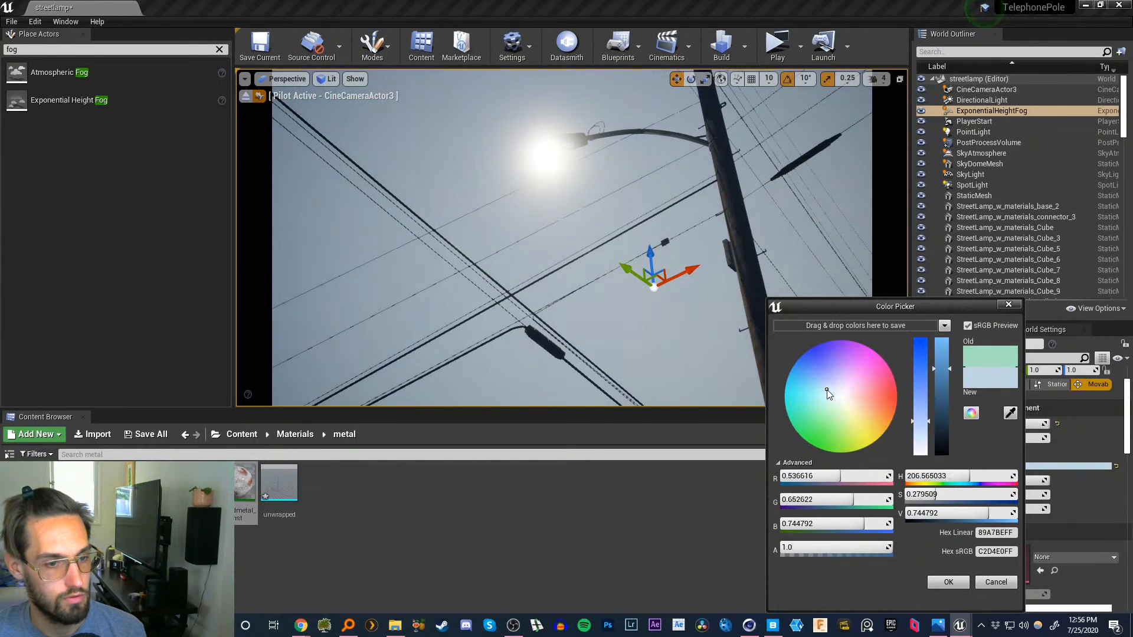
click(944, 583)
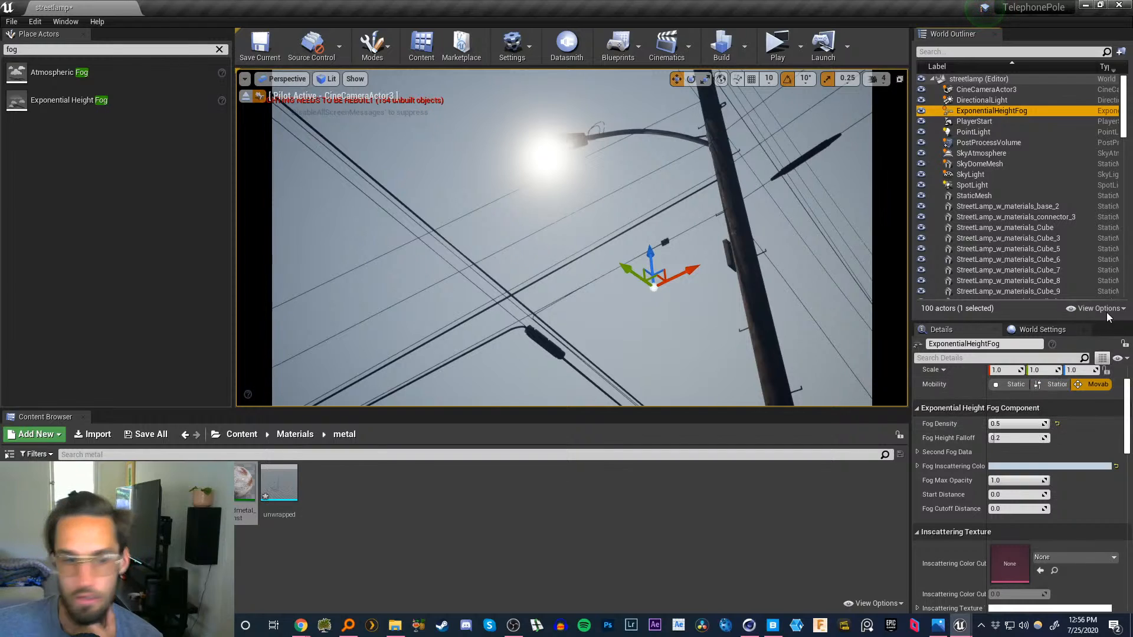
- Select the cine camera and stop piloting it to return to the free perspective view
click(972, 91)
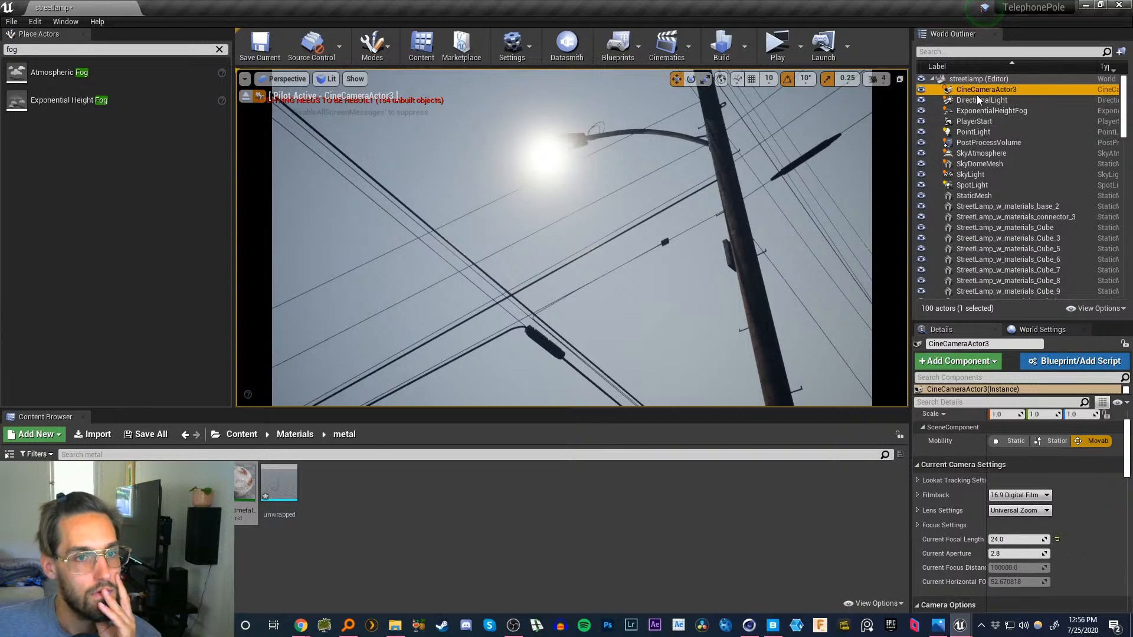
click(977, 101)
click(975, 111)
click(977, 101)
click(980, 90)
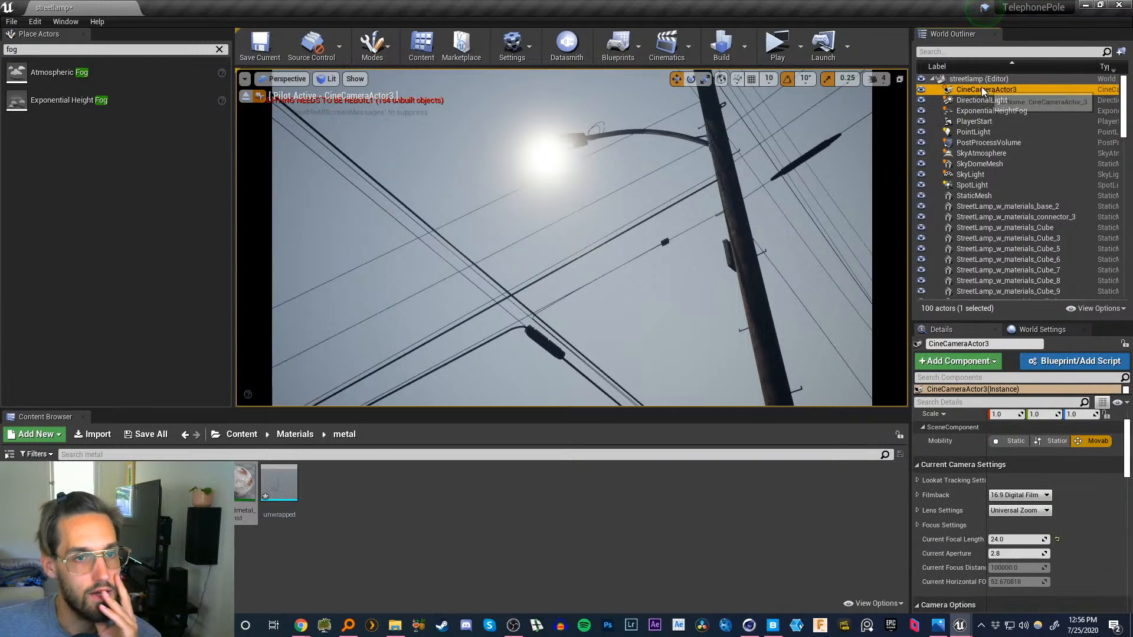
right_click(974, 94)
click(1012, 163)
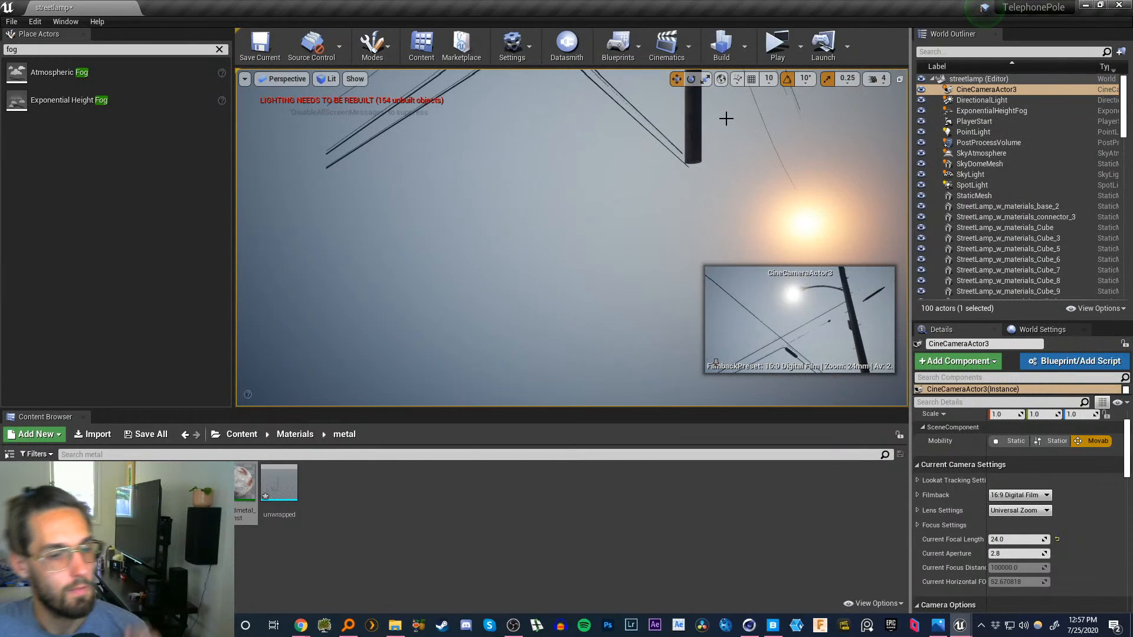
- Inspect the foggy street lamp from several angles, select the spot light in the lamp head and hide the editor icons
right_drag(706, 143, 631, 169)
right_drag(571, 237, 582, 337)
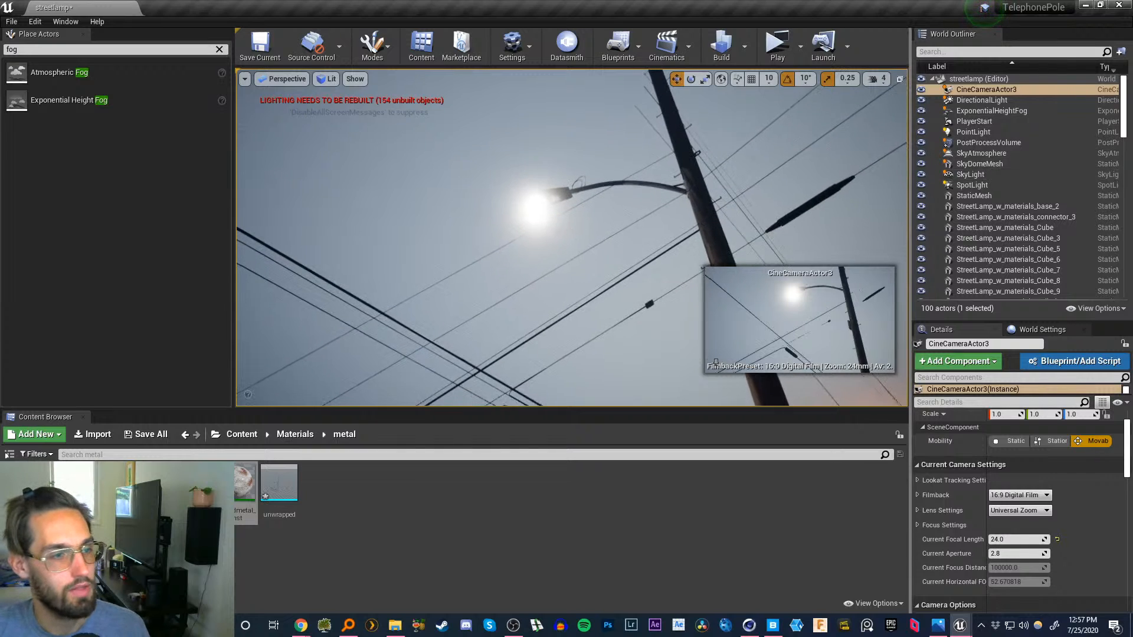
right_drag(716, 362, 716, 362)
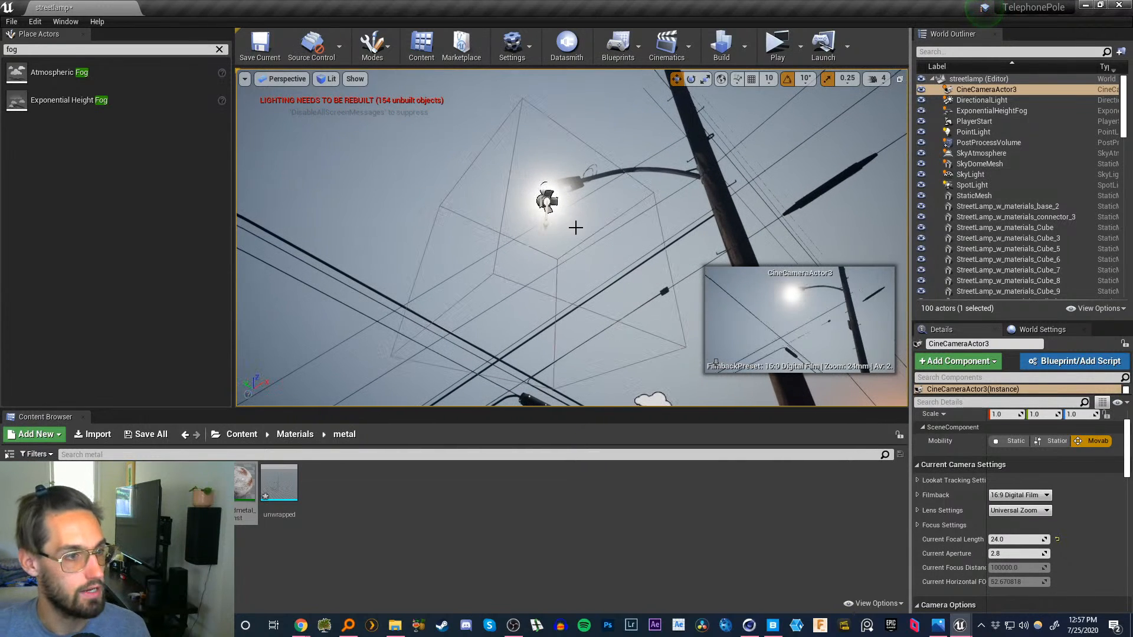
right_drag(575, 227, 577, 255)
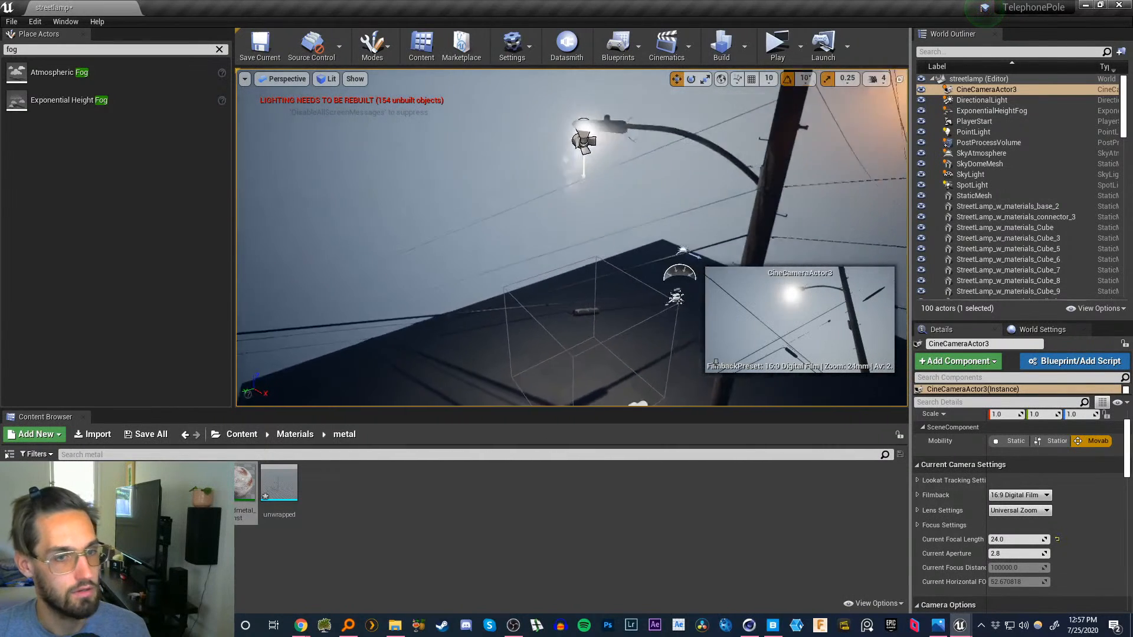
right_drag(861, 220, 861, 220)
right_drag(579, 267, 607, 172)
click(571, 173)
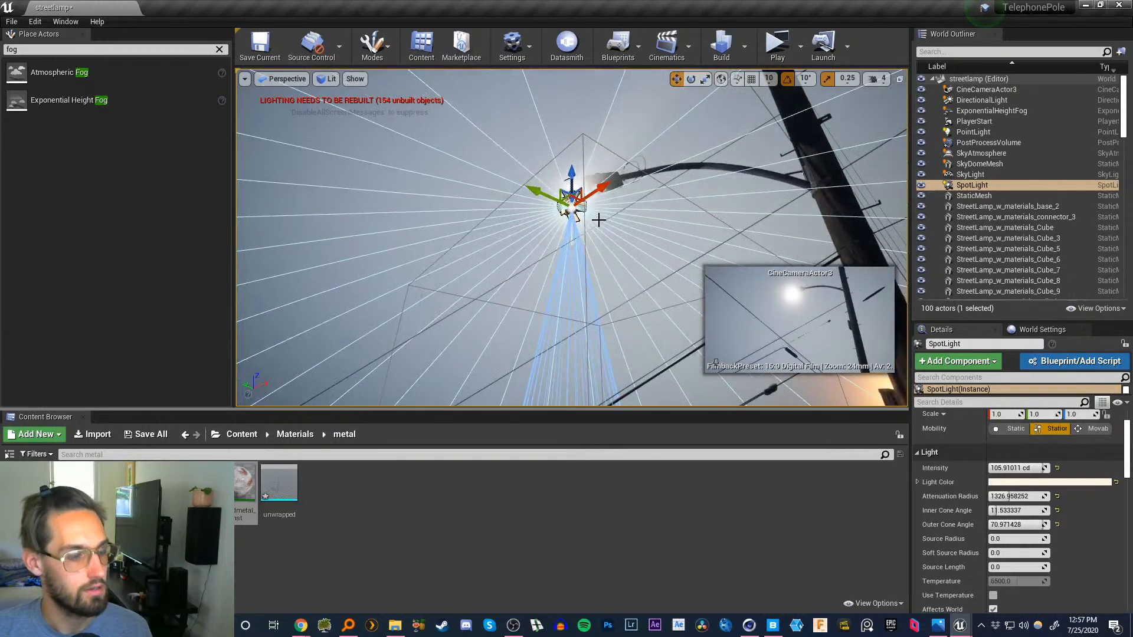
key(g)
right_drag(588, 232, 588, 231)
- Toggle the directional light's visibility to compare its effect on the fog, leaving the light hidden
mouse_move(1124, 98)
mouse_down()
mouse_move(1124, 113)
mouse_move(1115, 83)
mouse_up()
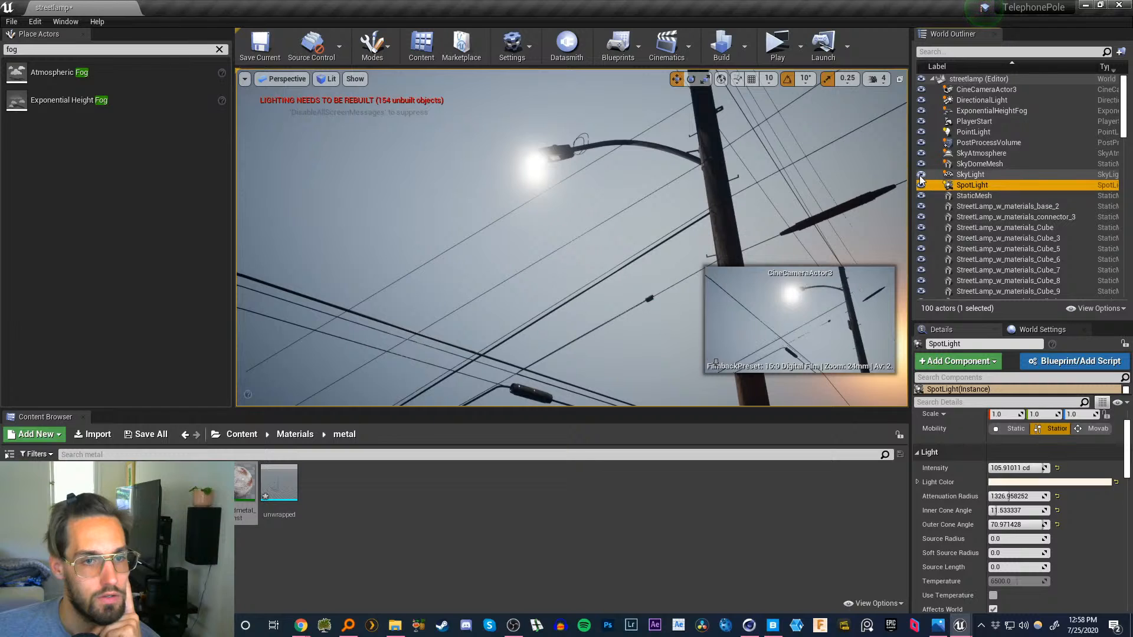
click(921, 101)
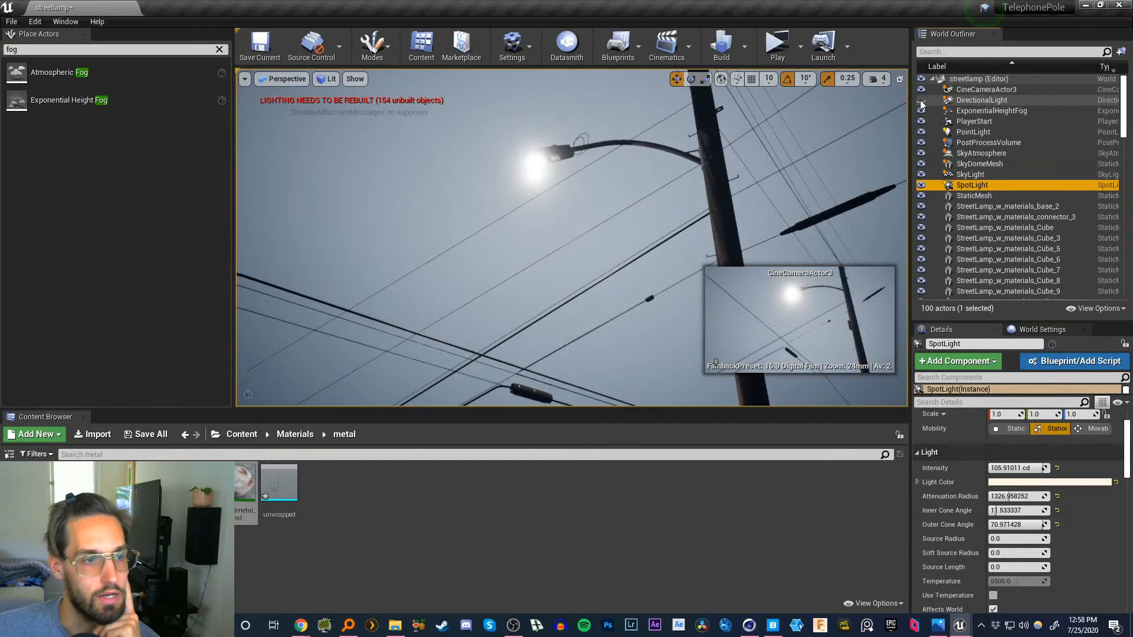
click(921, 101)
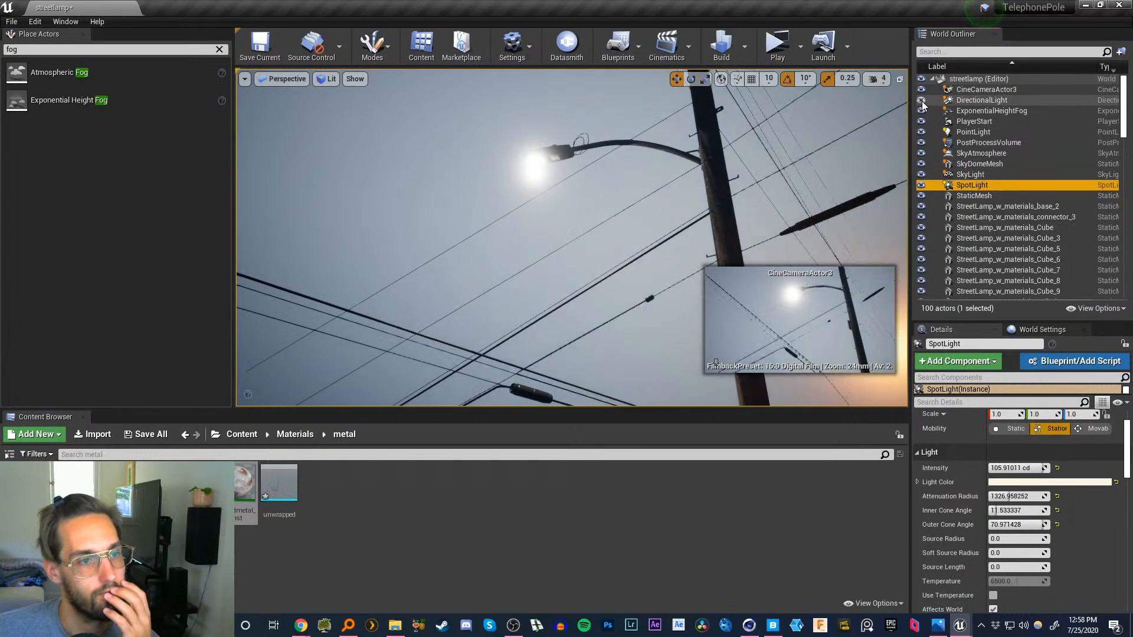
click(921, 101)
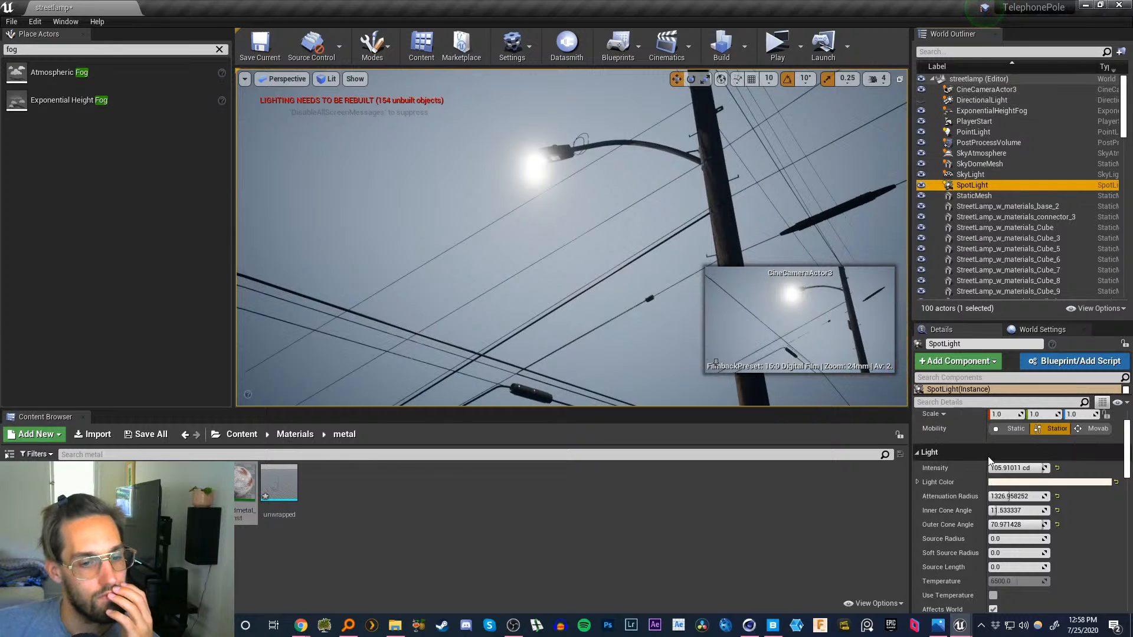
- Select the exponential height fog and toggle its visibility off and on to compare its effect on the scene
click(977, 91)
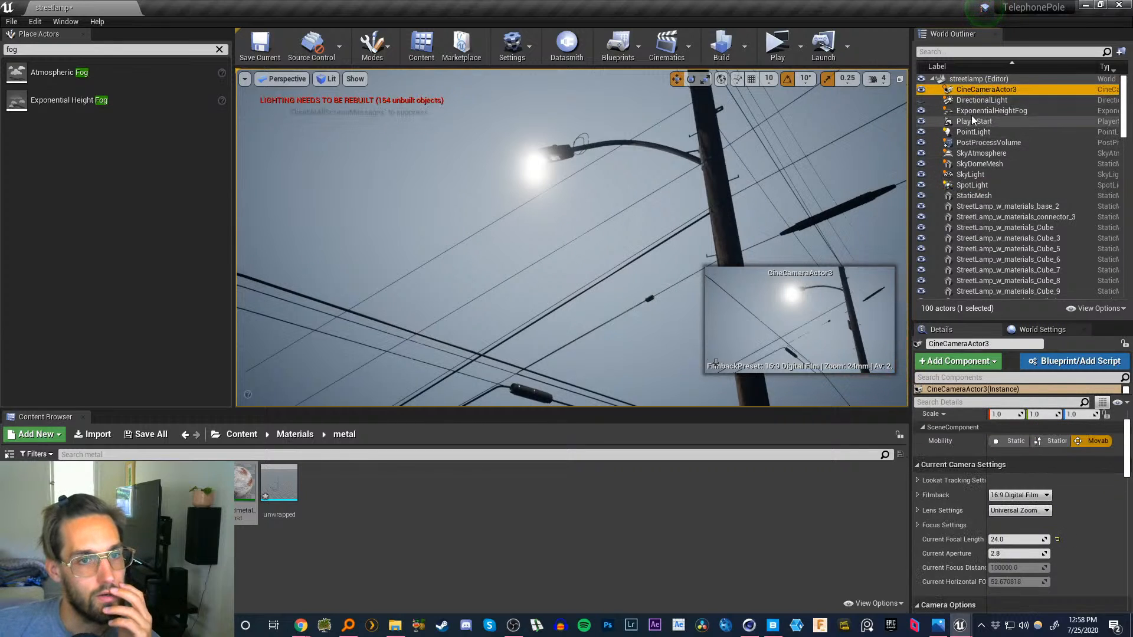
click(972, 102)
click(966, 112)
click(922, 111)
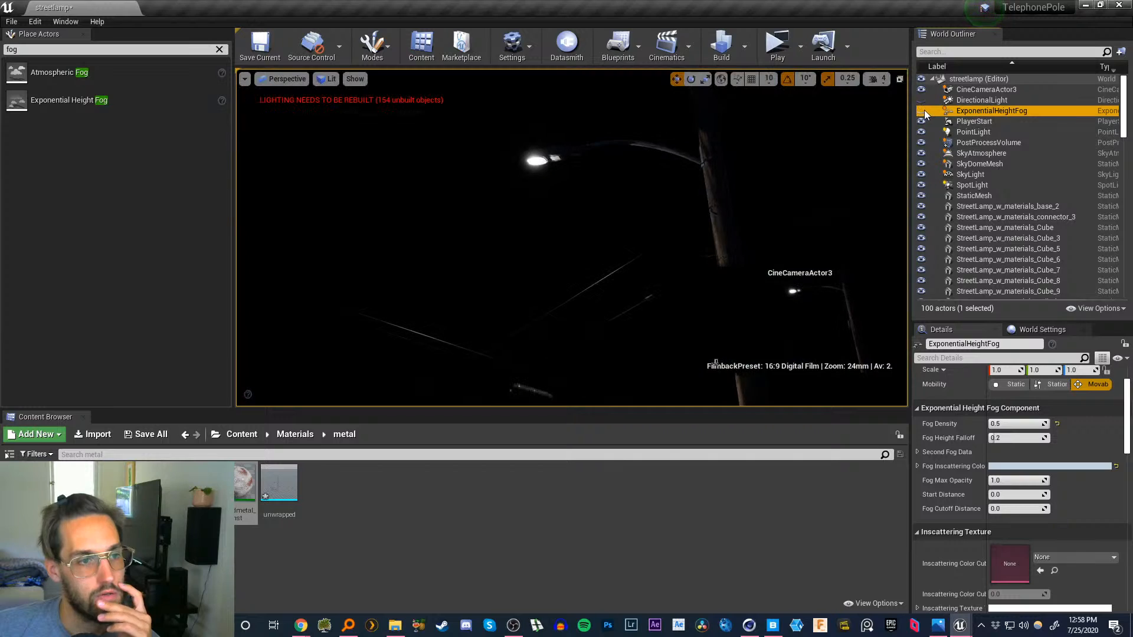
click(922, 111)
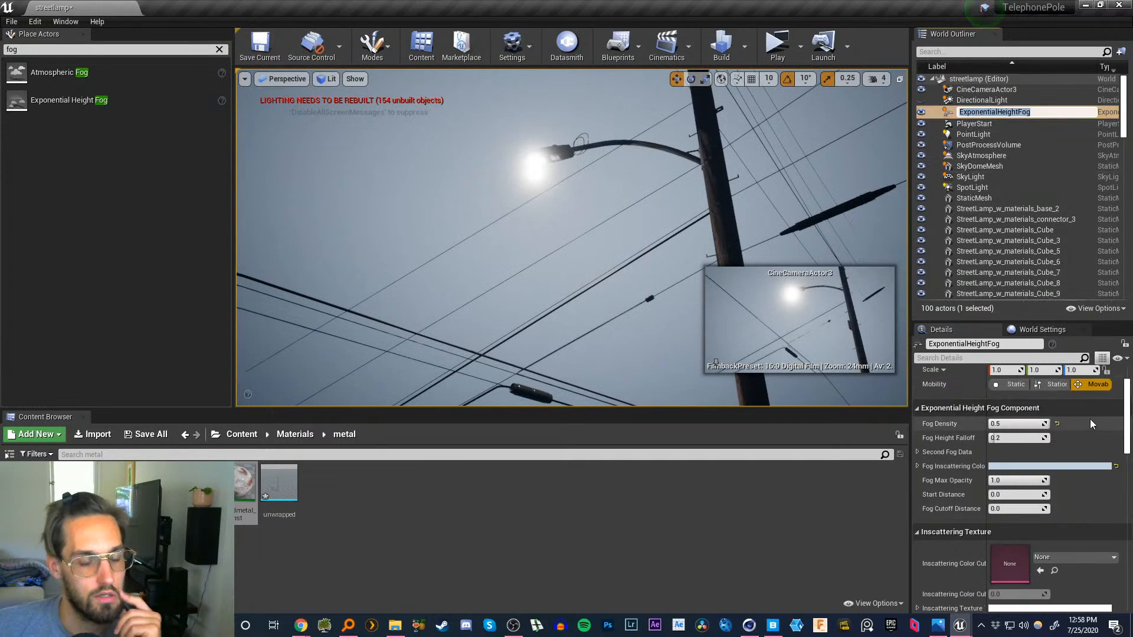
- Try fog densities of 0, 0.1 and 0.05 on the exponential height fog
scroll(1127, 423, down, 1)
mouse_move(1127, 424)
mouse_down()
mouse_move(1128, 409)
mouse_move(1127, 420)
mouse_up()
click(995, 436)
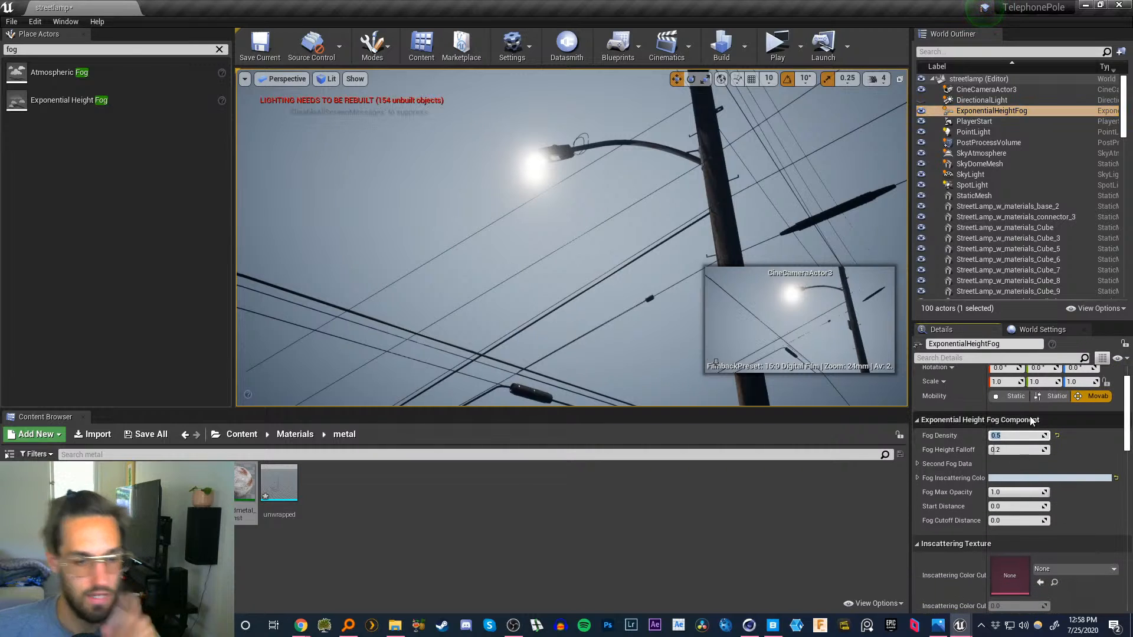
text(0)
key(Return)
text(.1)
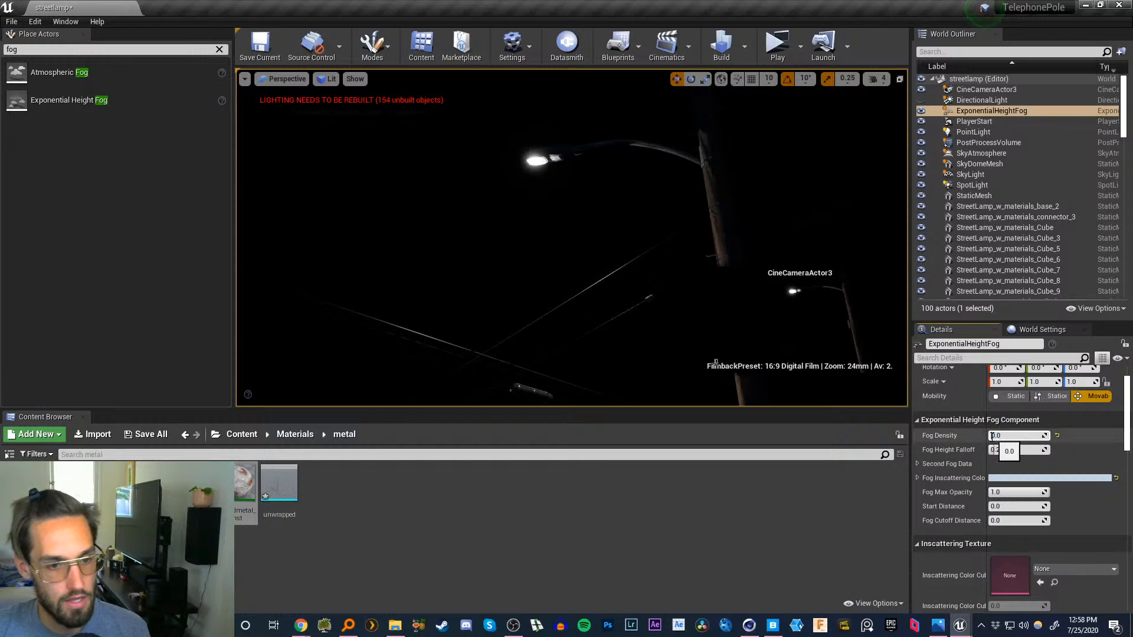
key(Return)
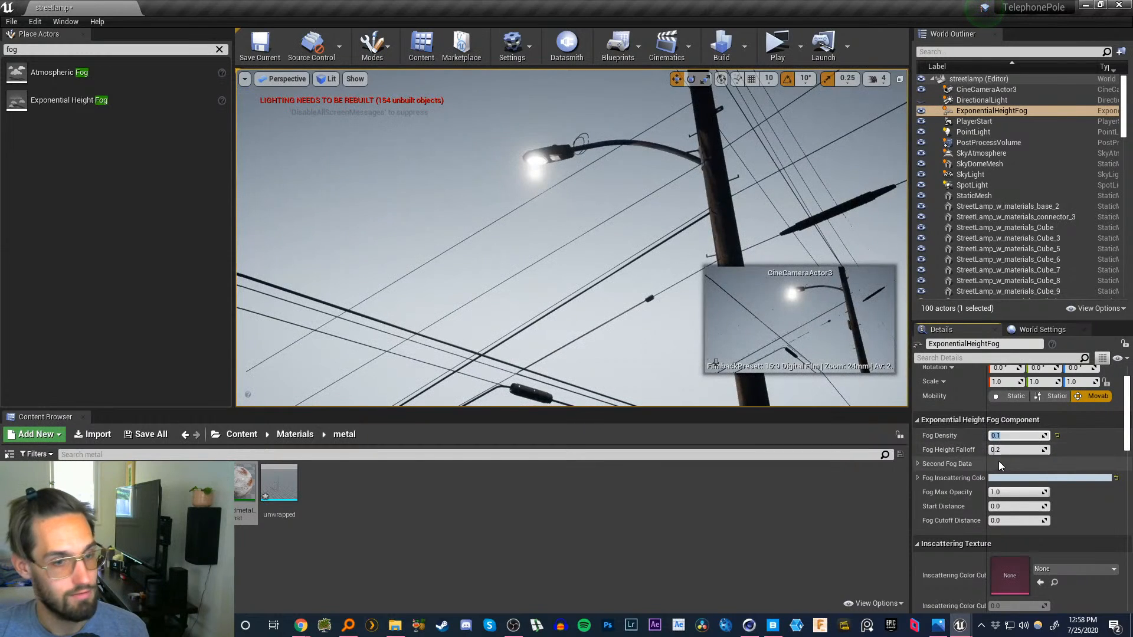
text(.05)
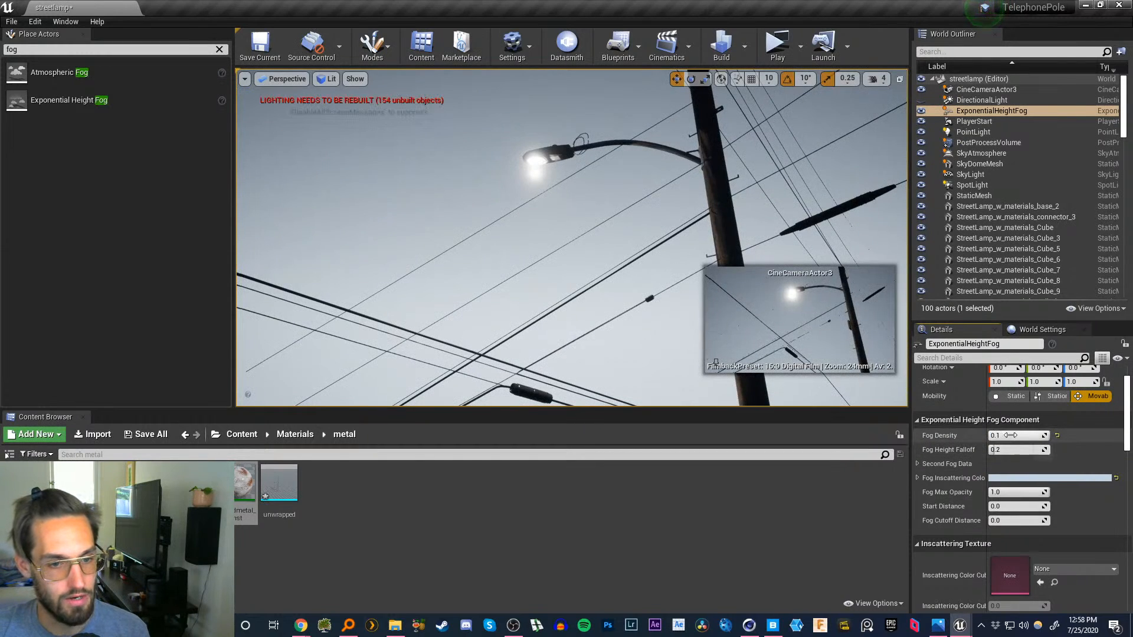
key(Return)
- Try heavier fog densities of 1 and 2 on the exponential height fog
click(998, 435)
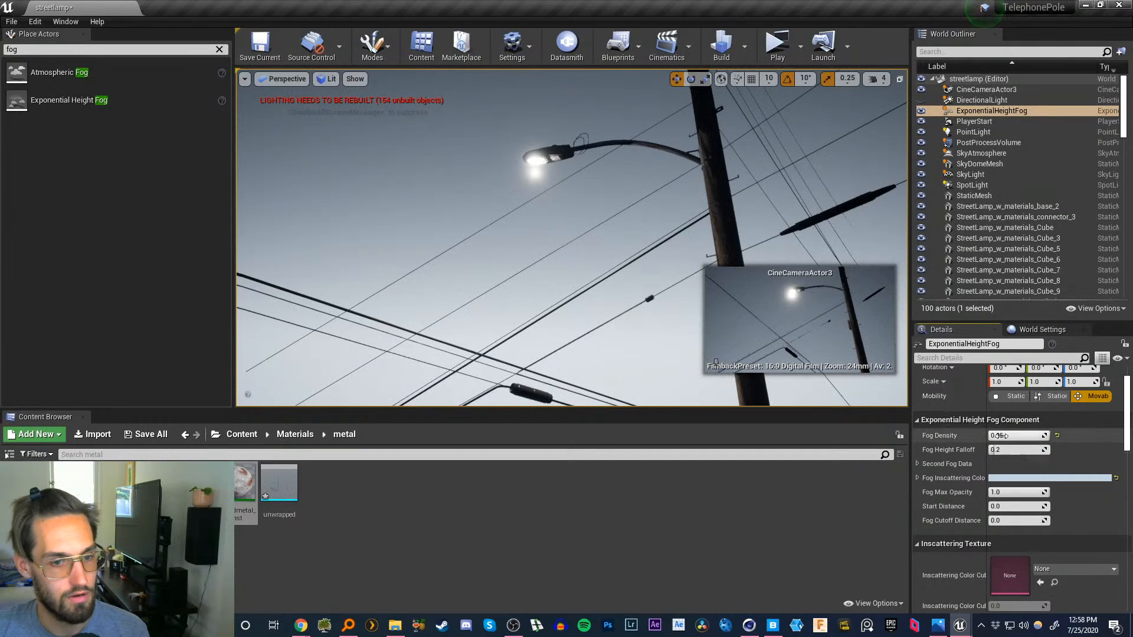
text(1)
key(Return)
text(2)
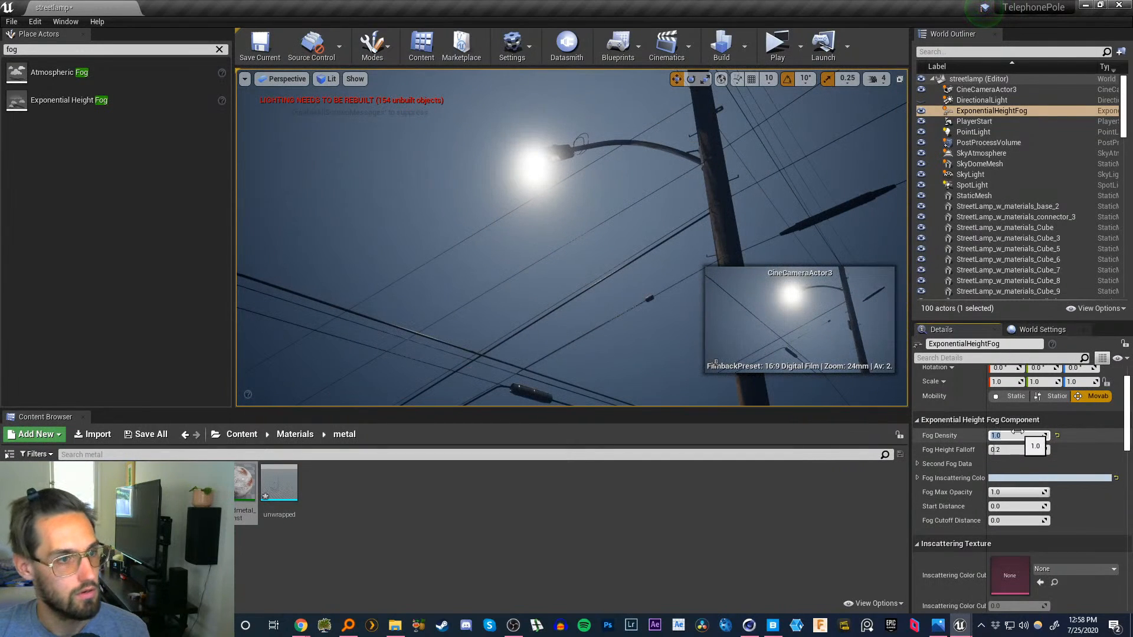
key(Return)
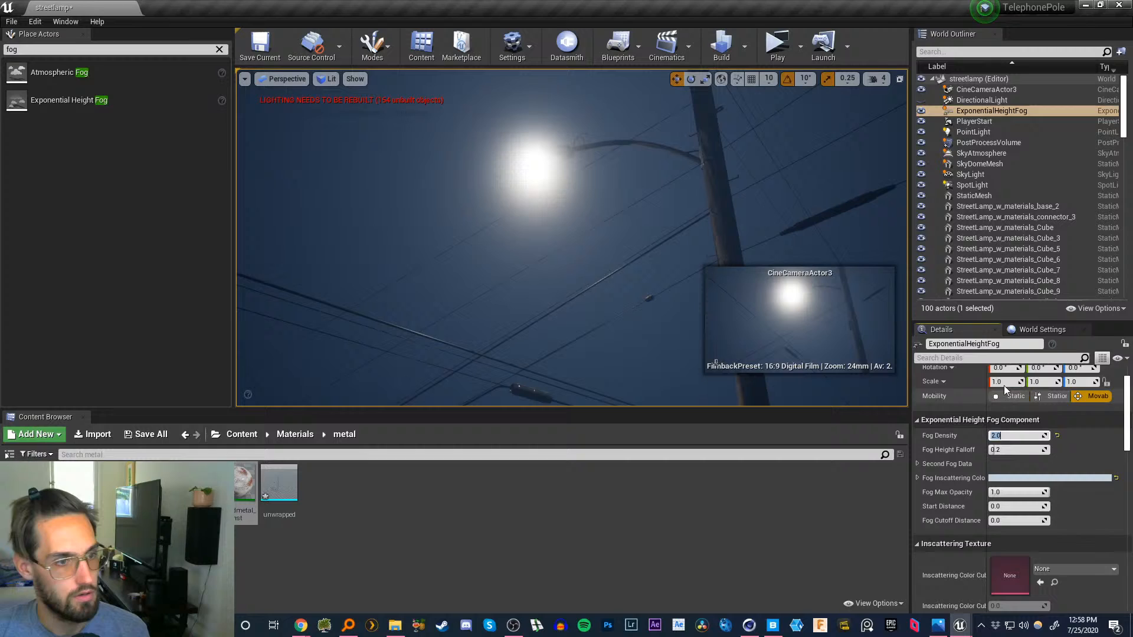
- Try volumetric fog scattering distribution values of 2, 0.5 and 0.1
drag(1126, 422, 1125, 505)
click(996, 449)
text(2)
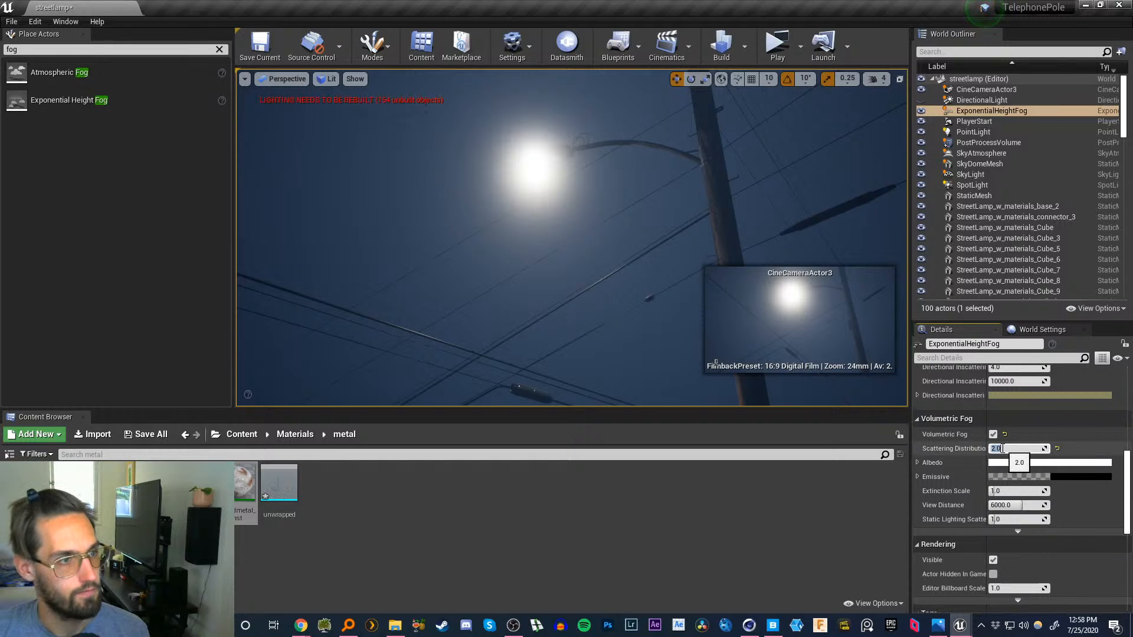
key(Return)
text(0.5)
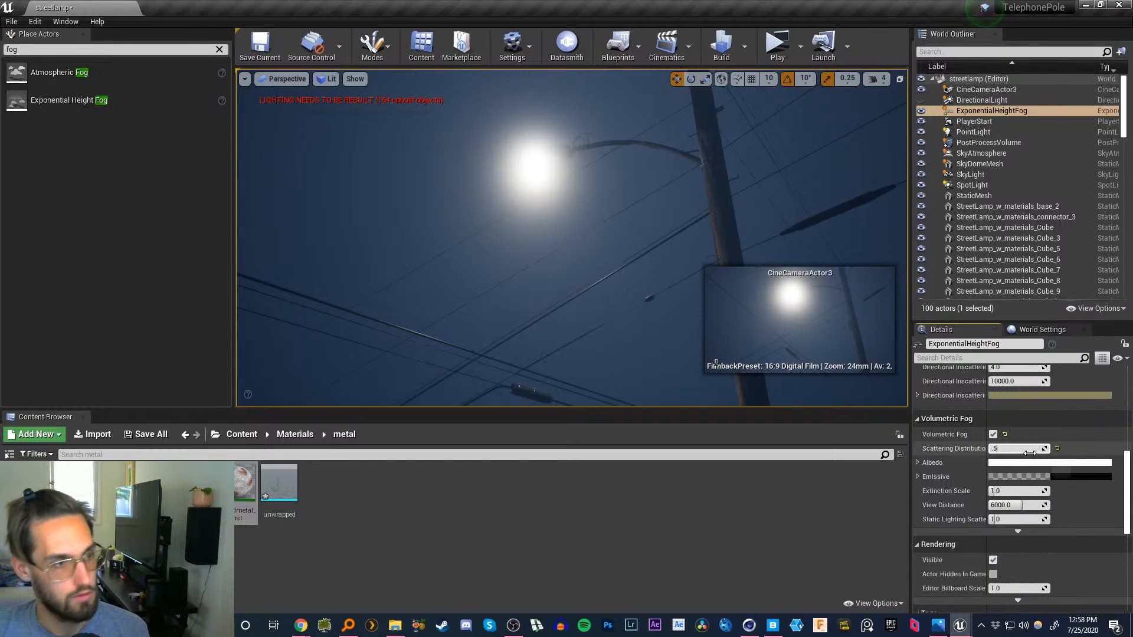
key(Return)
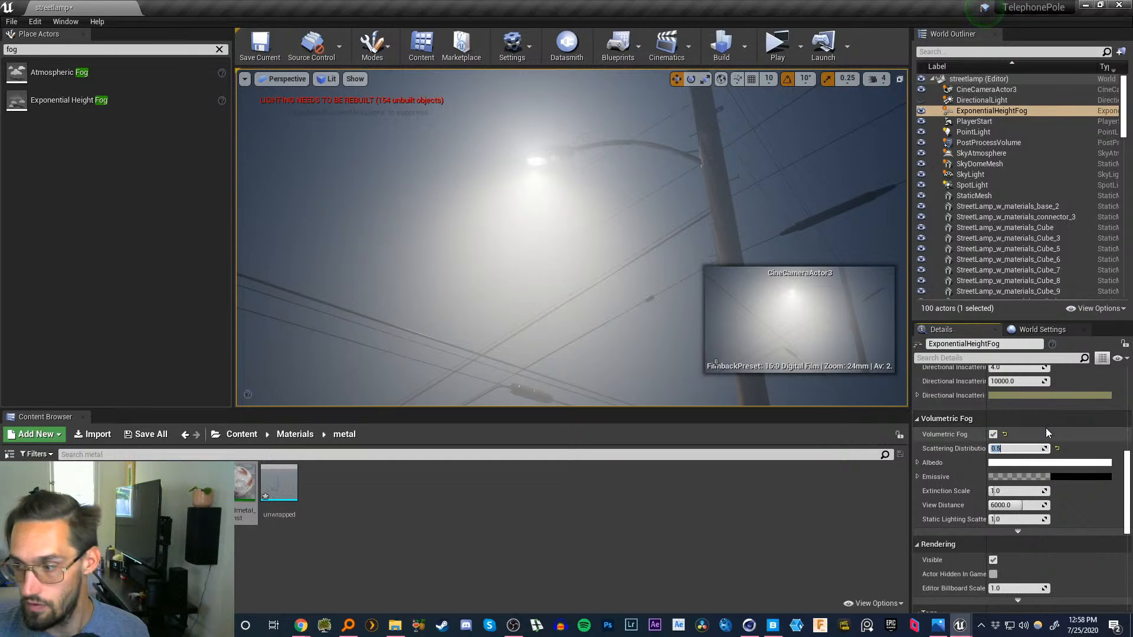
text(0.1)
key(Return)
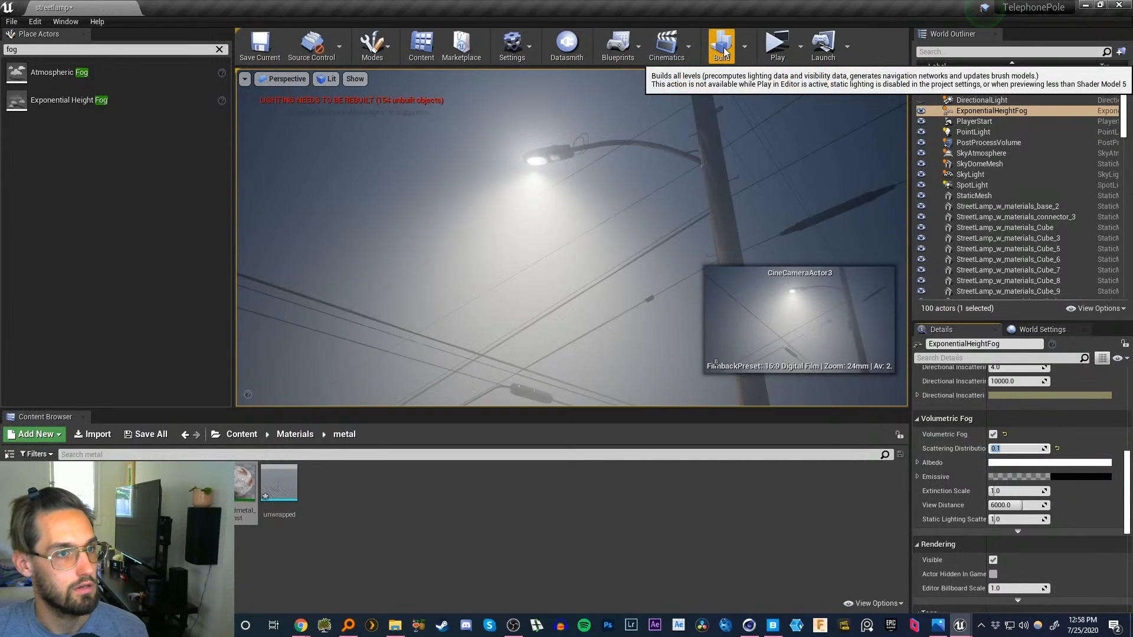
- Set the lighting quality to Production, build the level and dismiss the message logs
click(745, 46)
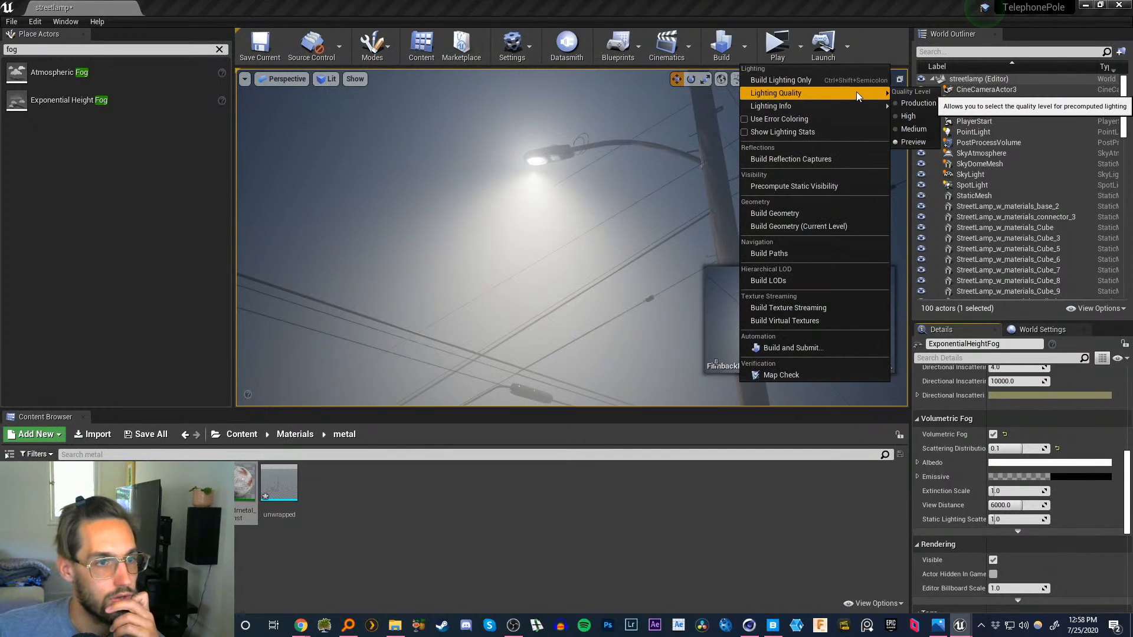
click(897, 102)
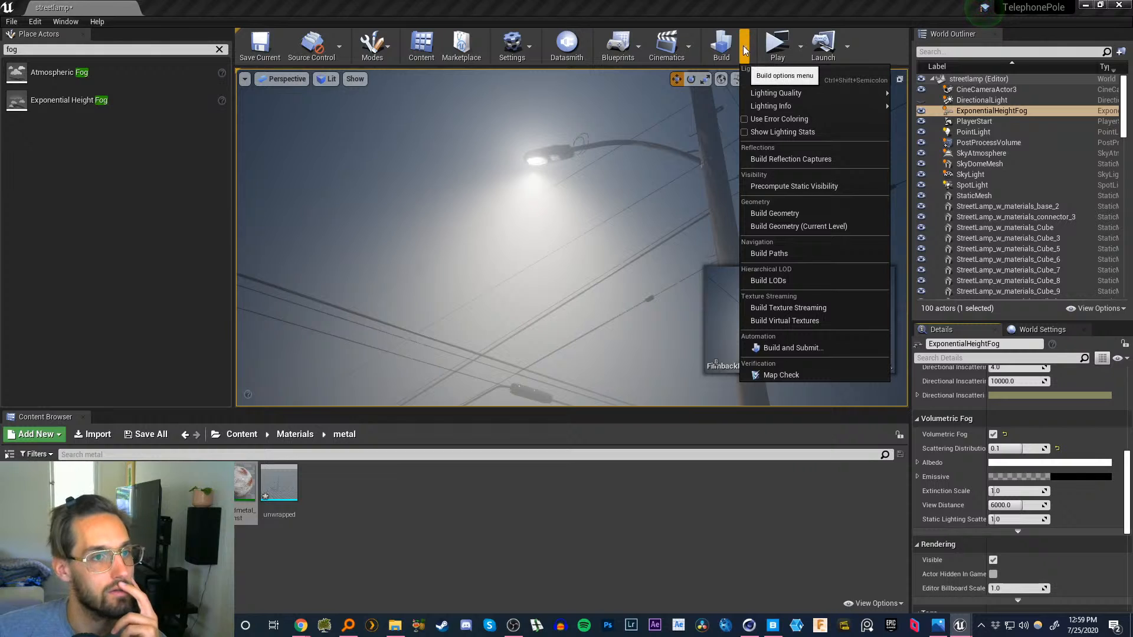
click(723, 50)
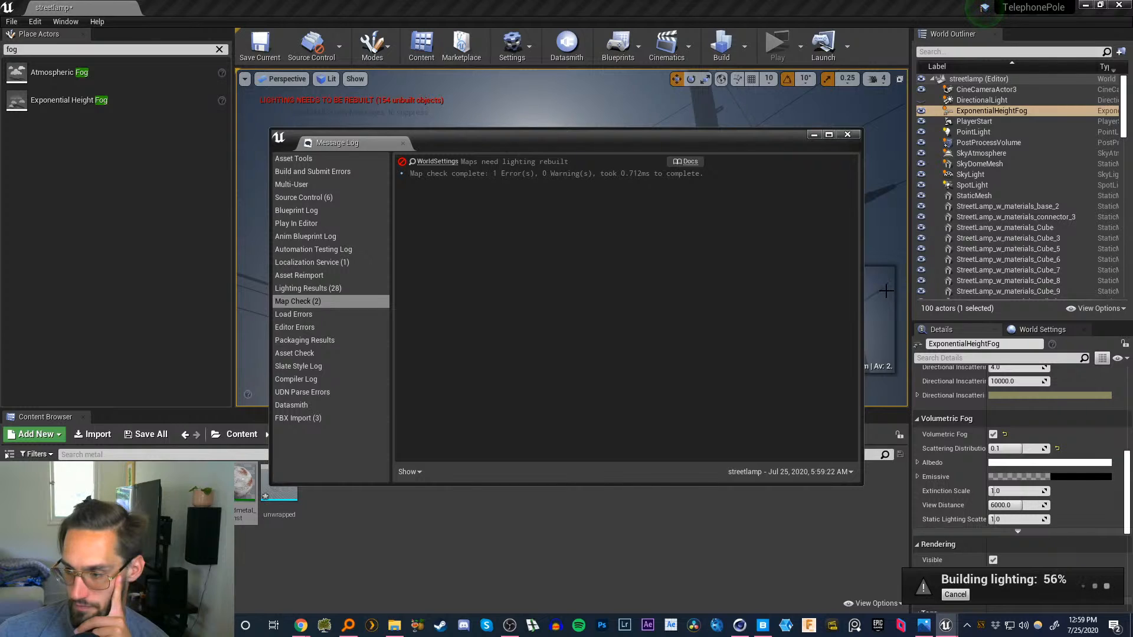
click(848, 135)
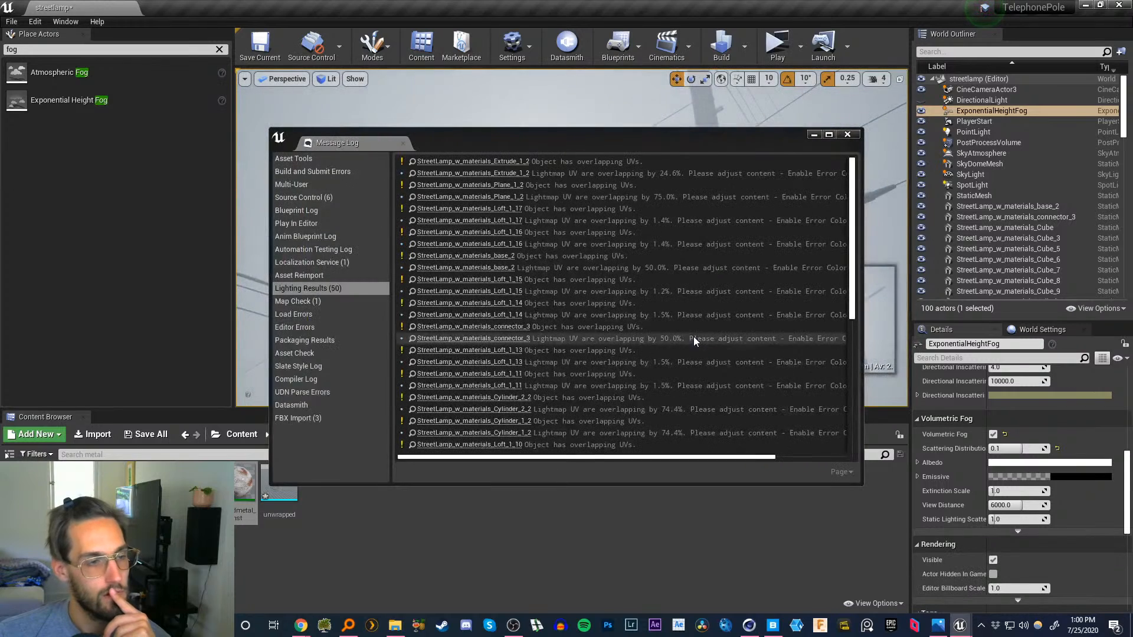
click(848, 136)
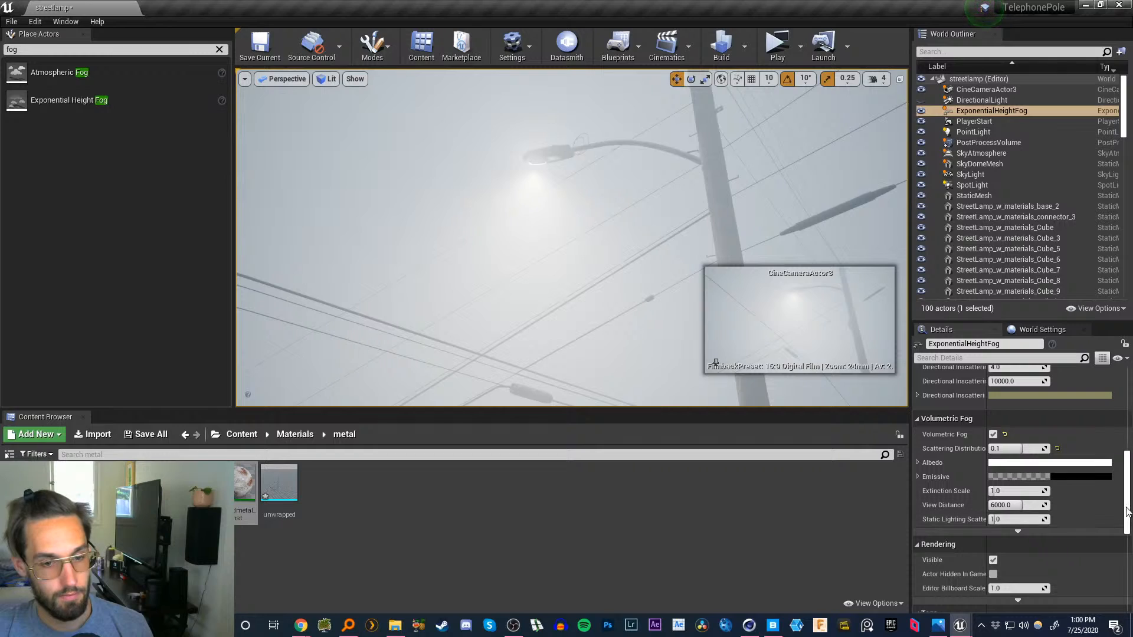
- Set the height fog's density to 0.5 and its volumetric scattering distribution to 1.0
drag(1129, 511, 1131, 421)
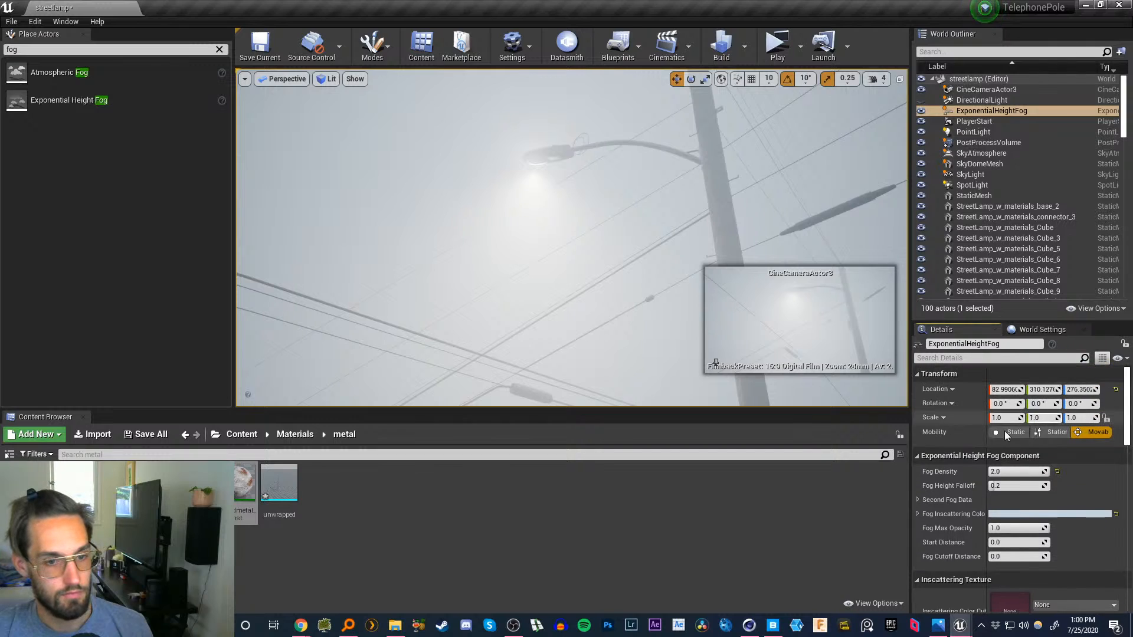
click(995, 471)
text(.5)
key(Return)
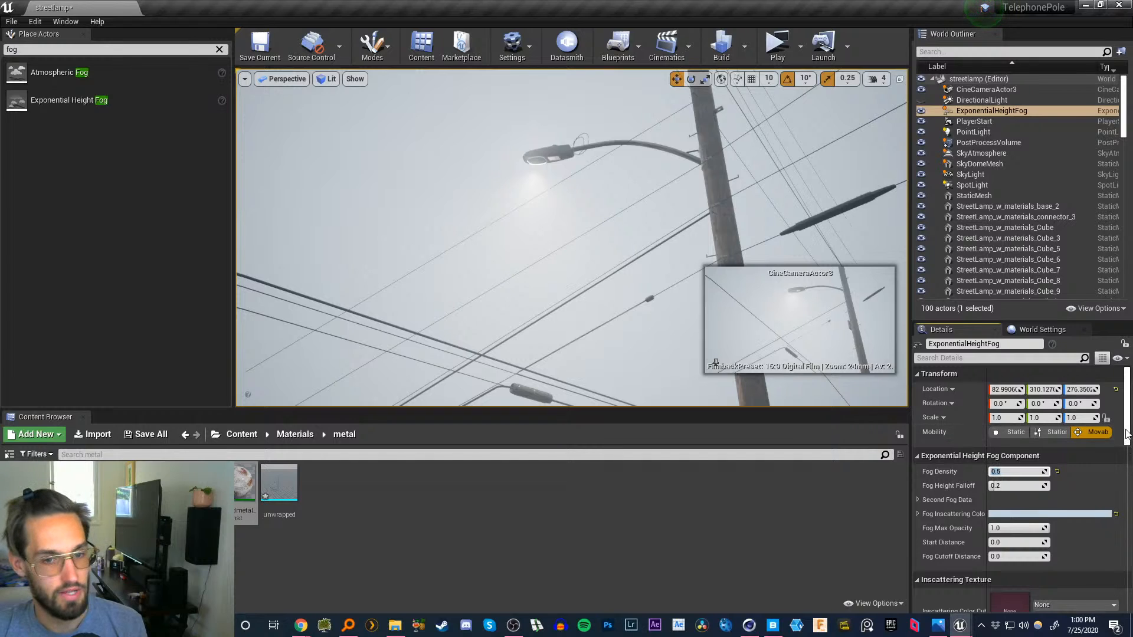
drag(1126, 434, 1126, 523)
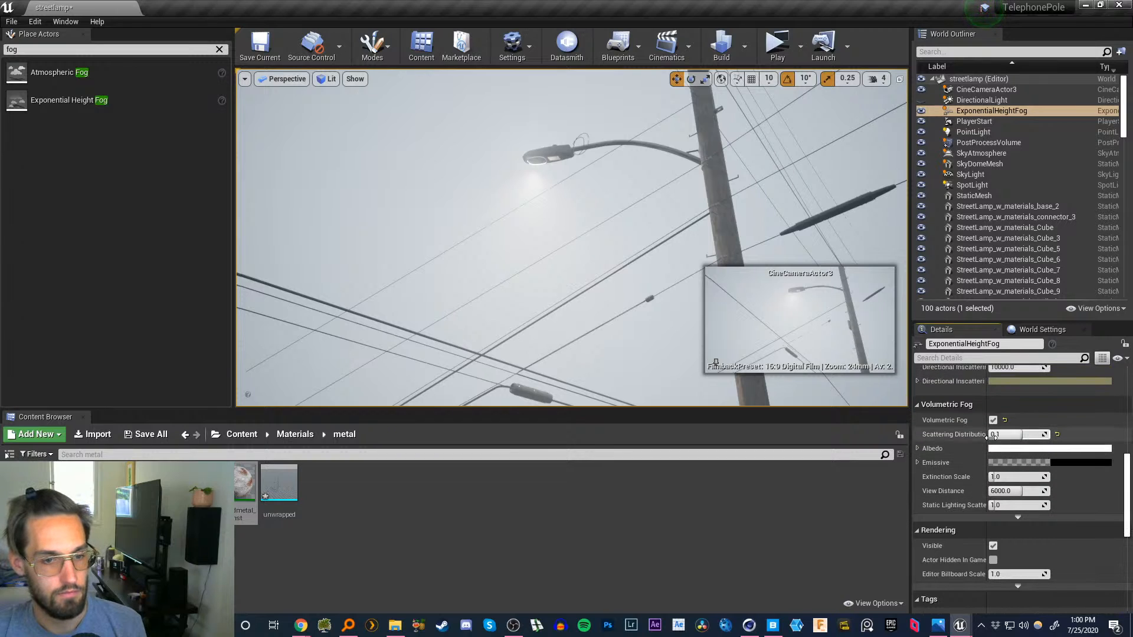
text(2)
key(Return)
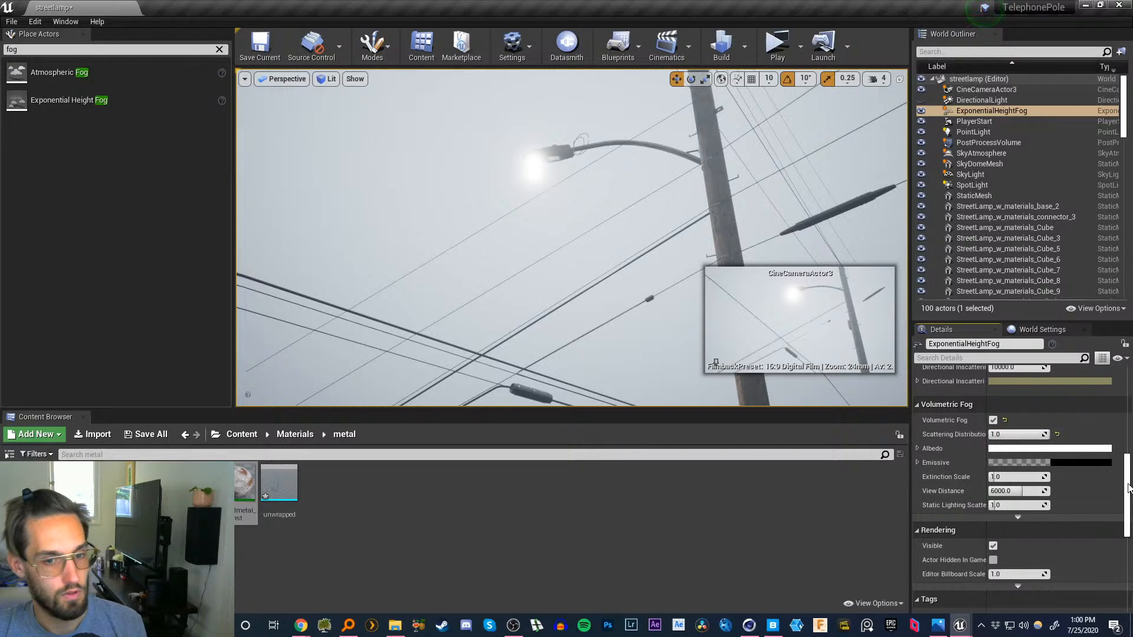
drag(1128, 488, 1127, 527)
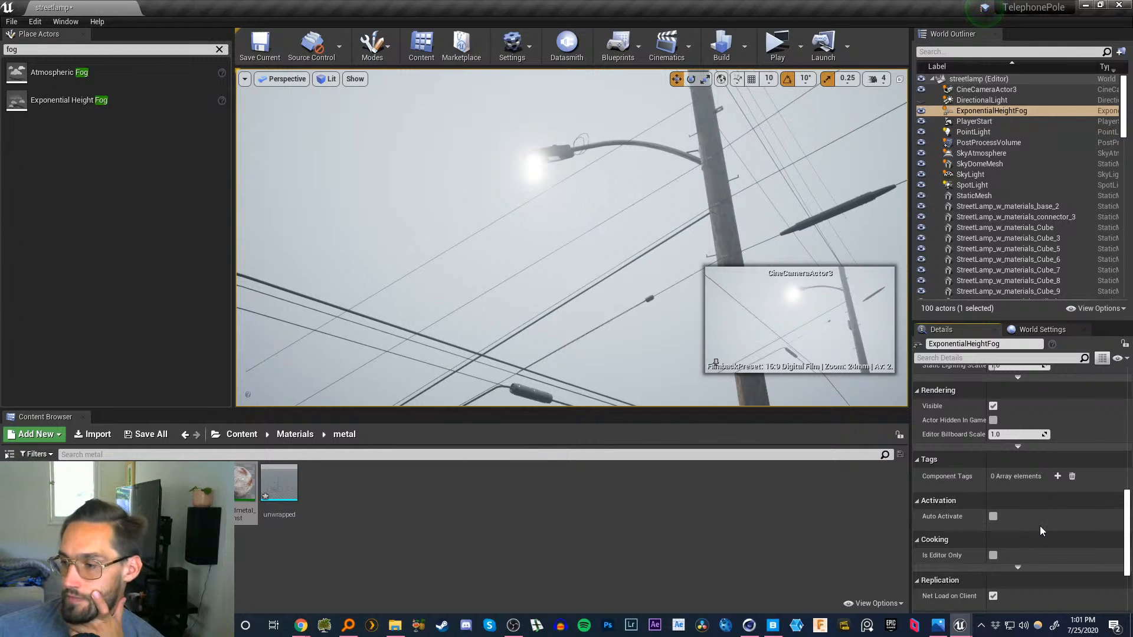
- Select every static mesh actor in the outliner, from StaticMesh through the telephone pole
click(1004, 208)
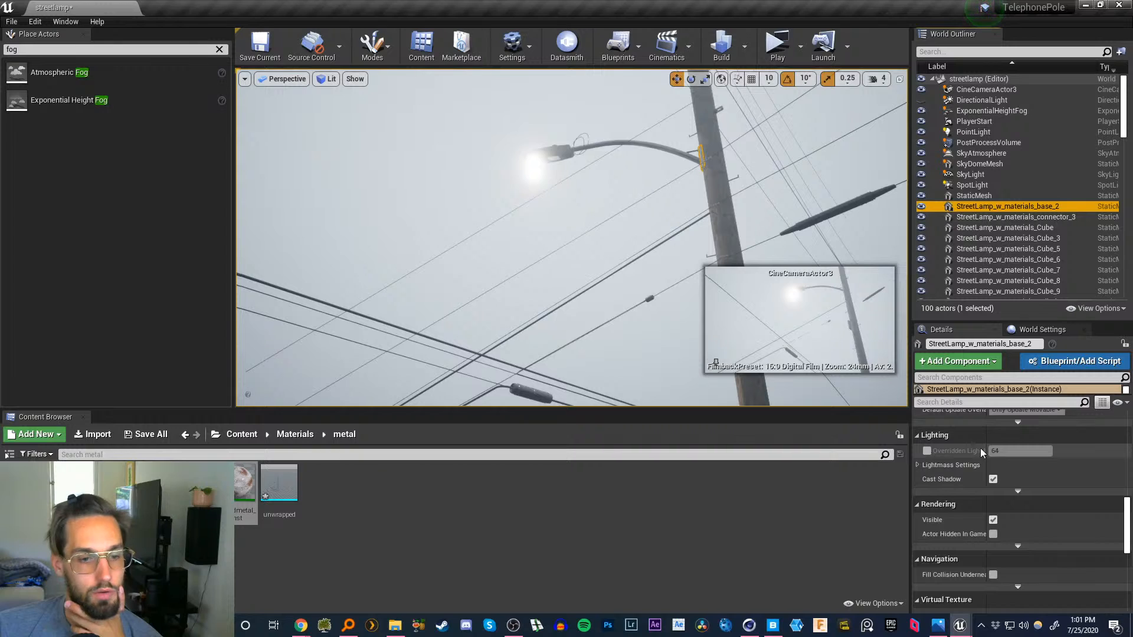
mouse_move(1125, 133)
mouse_down()
mouse_move(1113, 301)
mouse_move(1115, 138)
mouse_up()
click(974, 168)
click(969, 177)
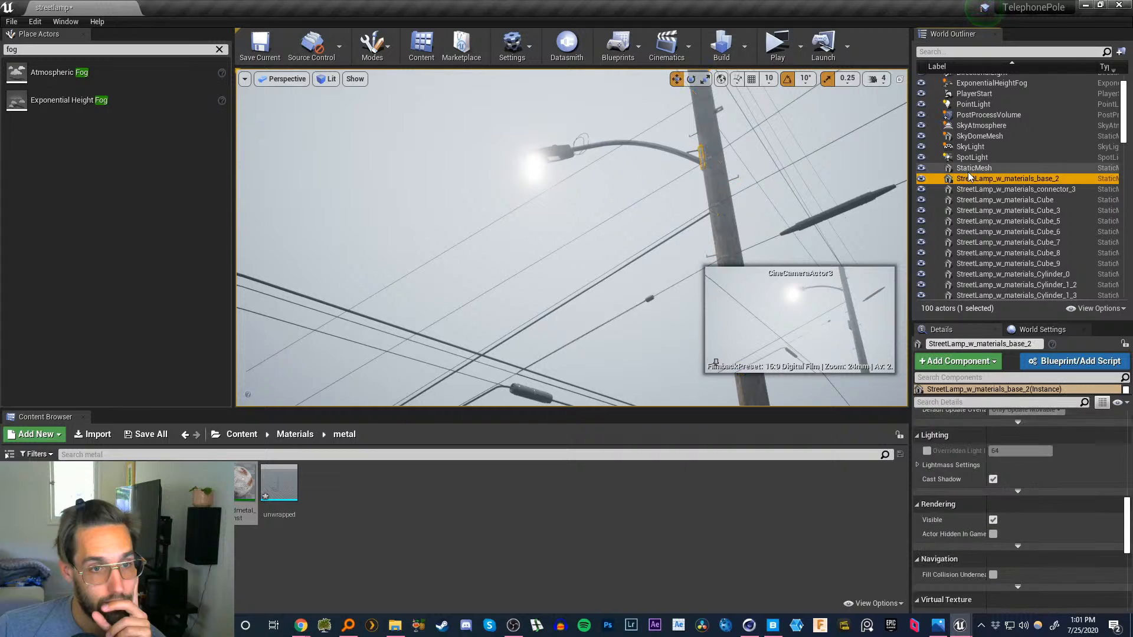
click(970, 168)
drag(1123, 139, 1120, 296)
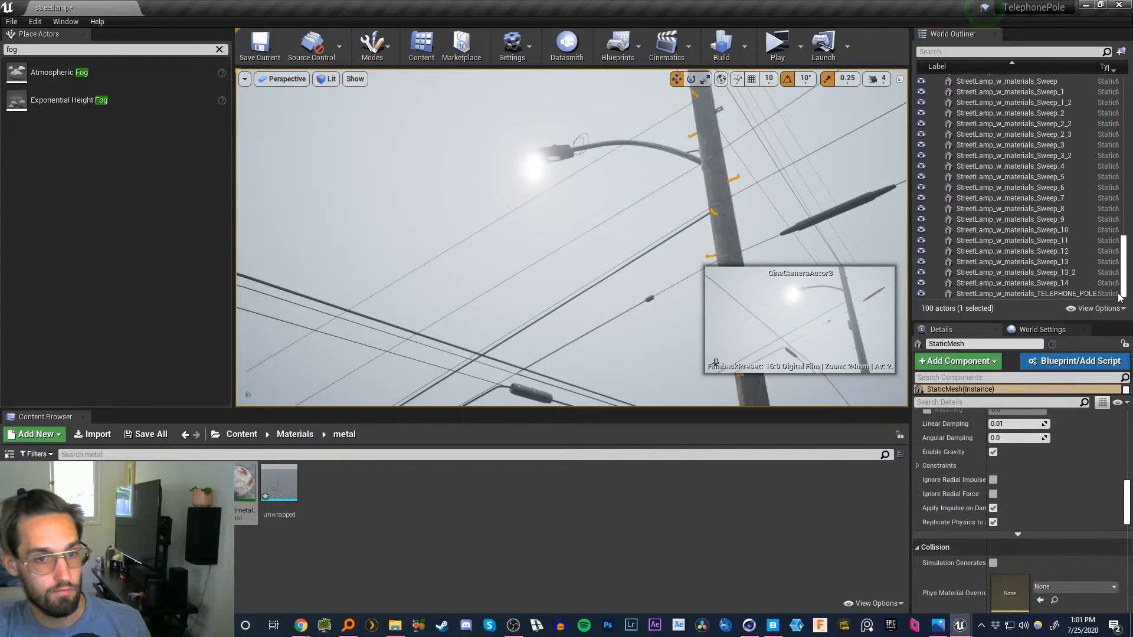
shift+click(1028, 294)
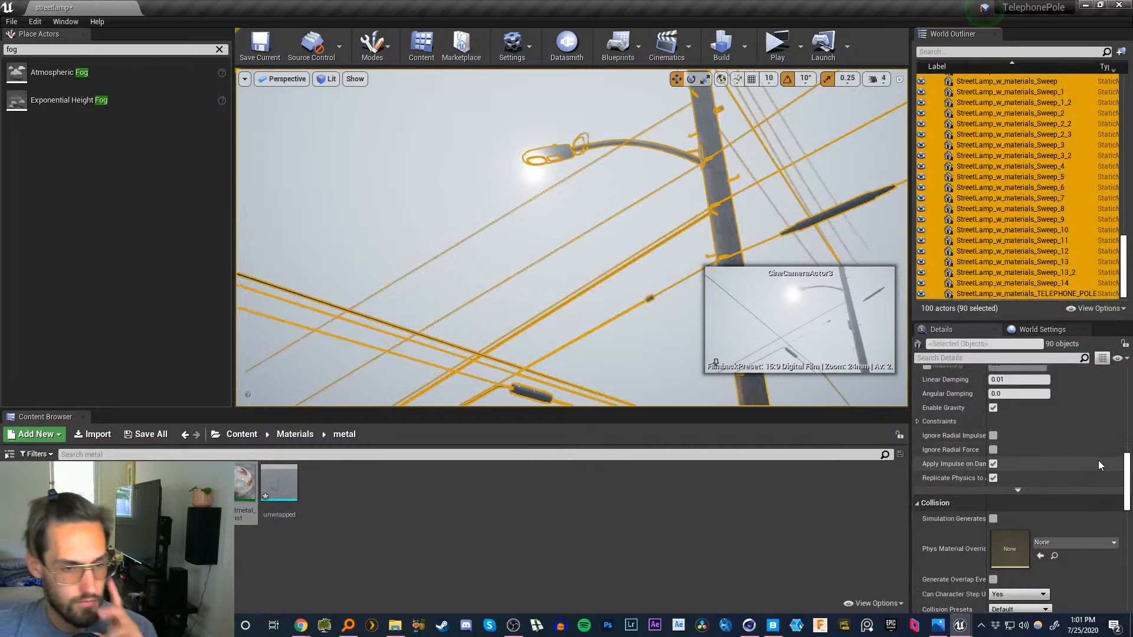
- Examine the lighting, Lightmass and transform settings of the selected meshes, then select only the StreetLamp_w_materials_Sweep_10 wire
drag(1129, 481, 1123, 528)
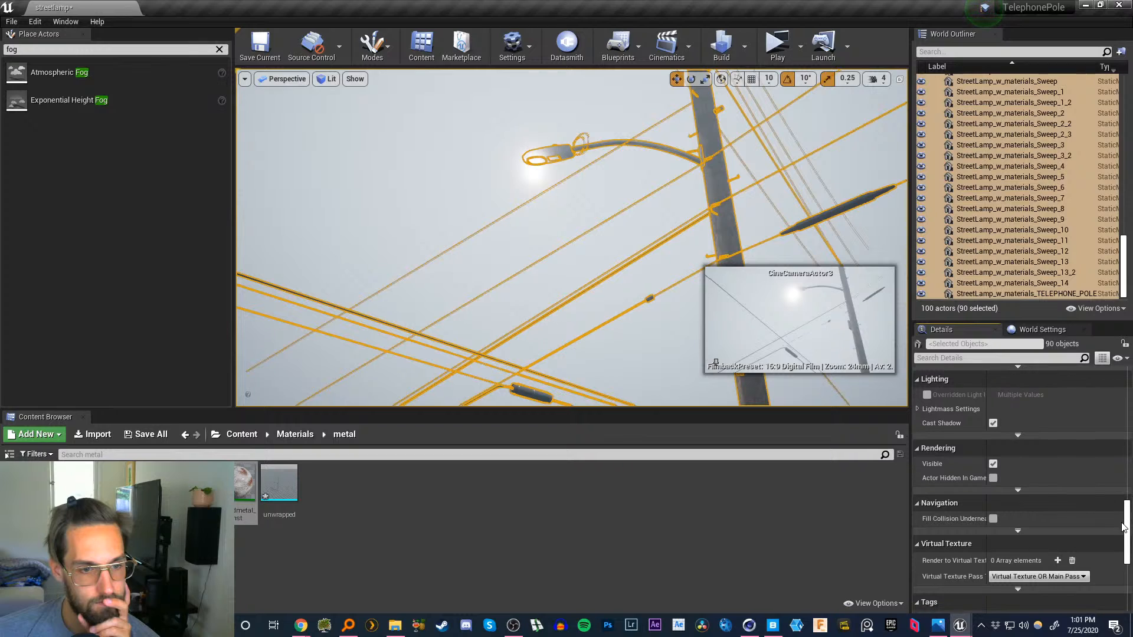
click(917, 407)
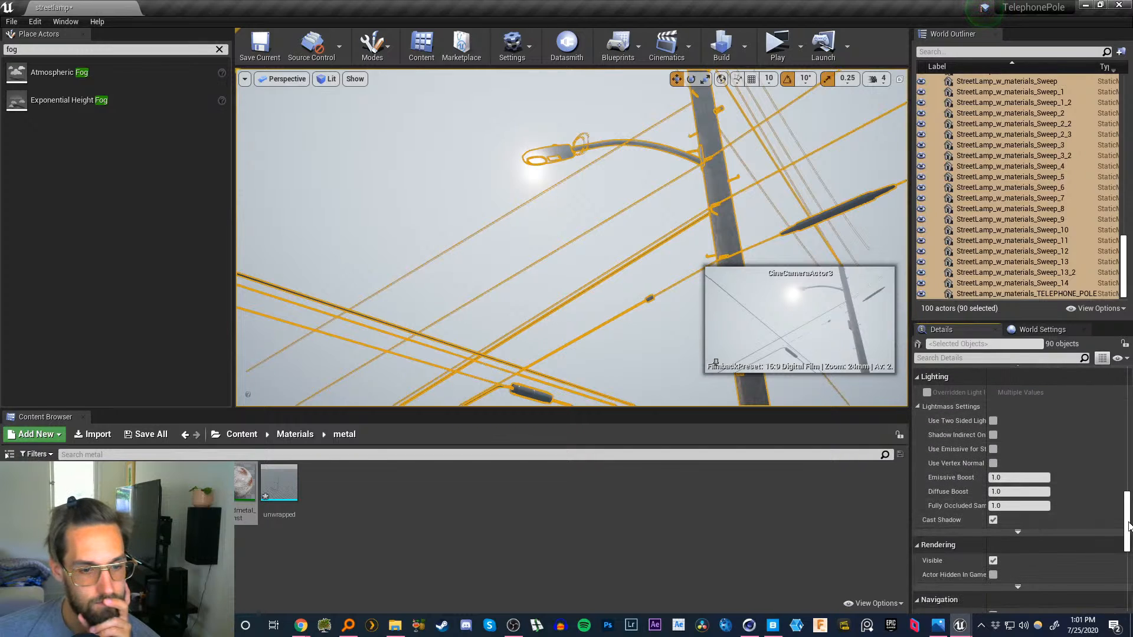
drag(1129, 527, 1110, 361)
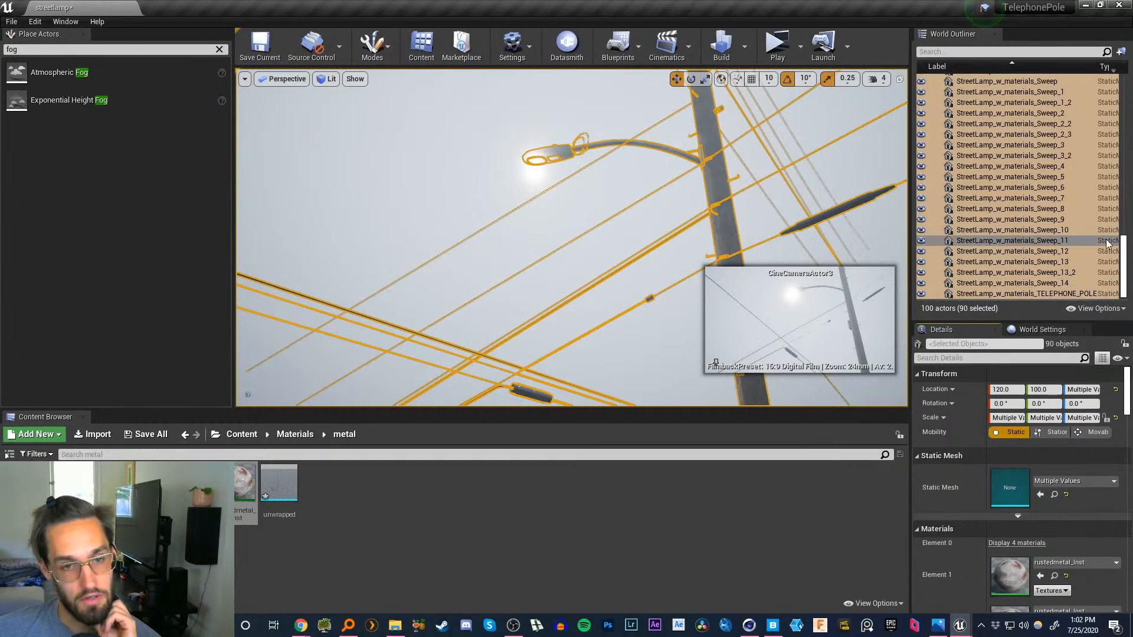
click(1086, 229)
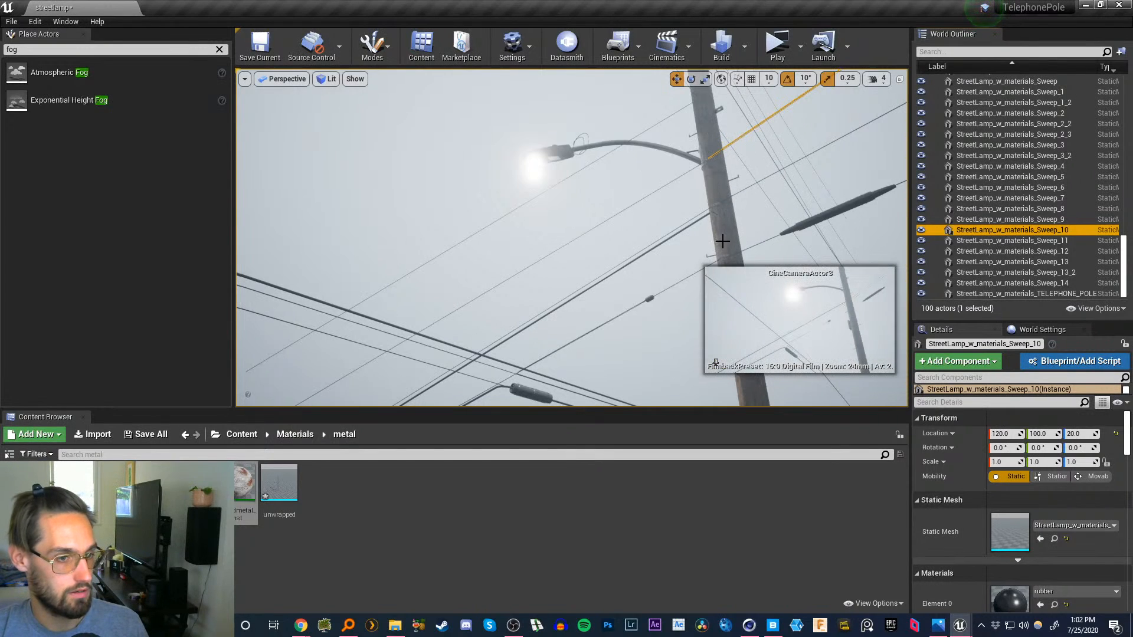
- Turn off game-settings exposure in the viewport, set EV100 to 1.7, and undo the last actor selection
mouse_move(731, 251)
right_down()
mouse_move(731, 324)
mouse_move(728, 222)
mouse_move(728, 231)
right_up()
click(327, 81)
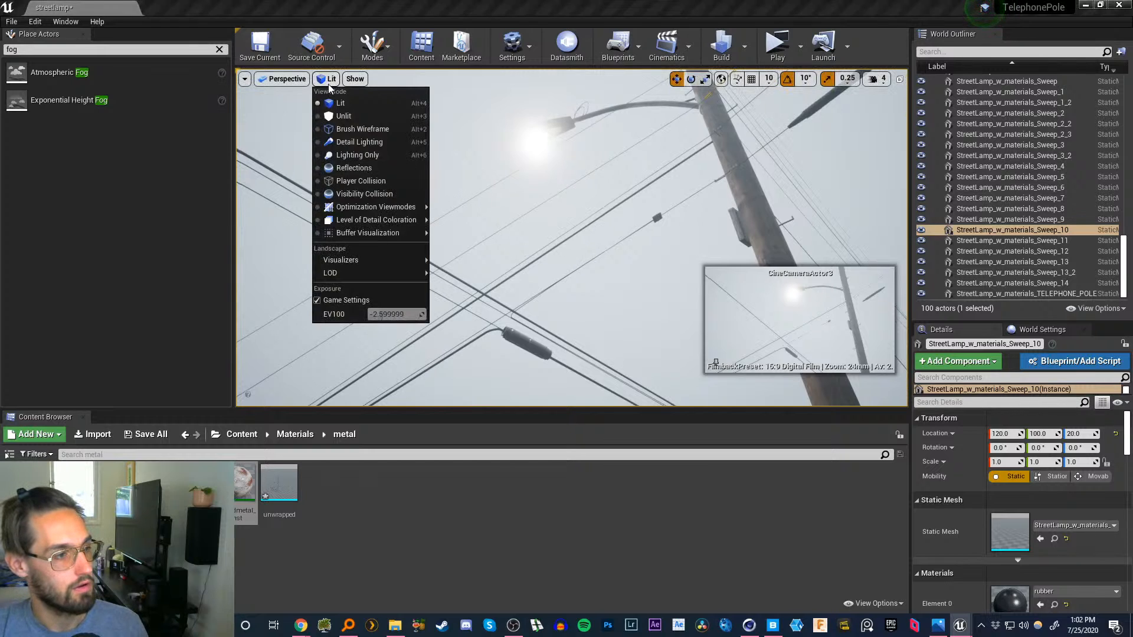
click(317, 300)
drag(384, 314, 389, 314)
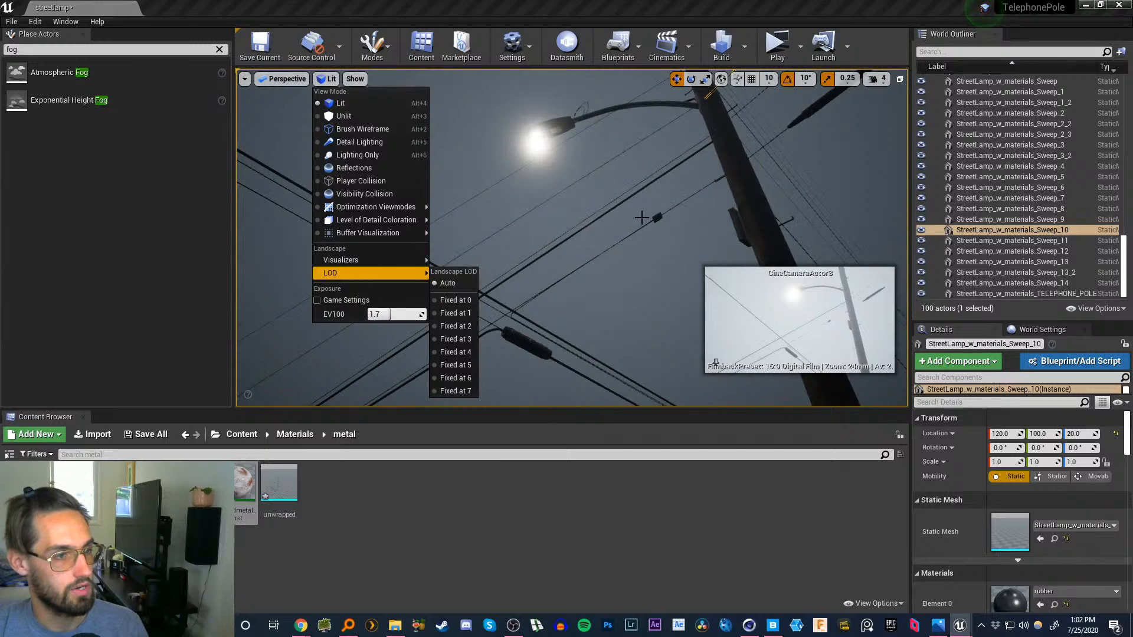
key(ctrl+z)
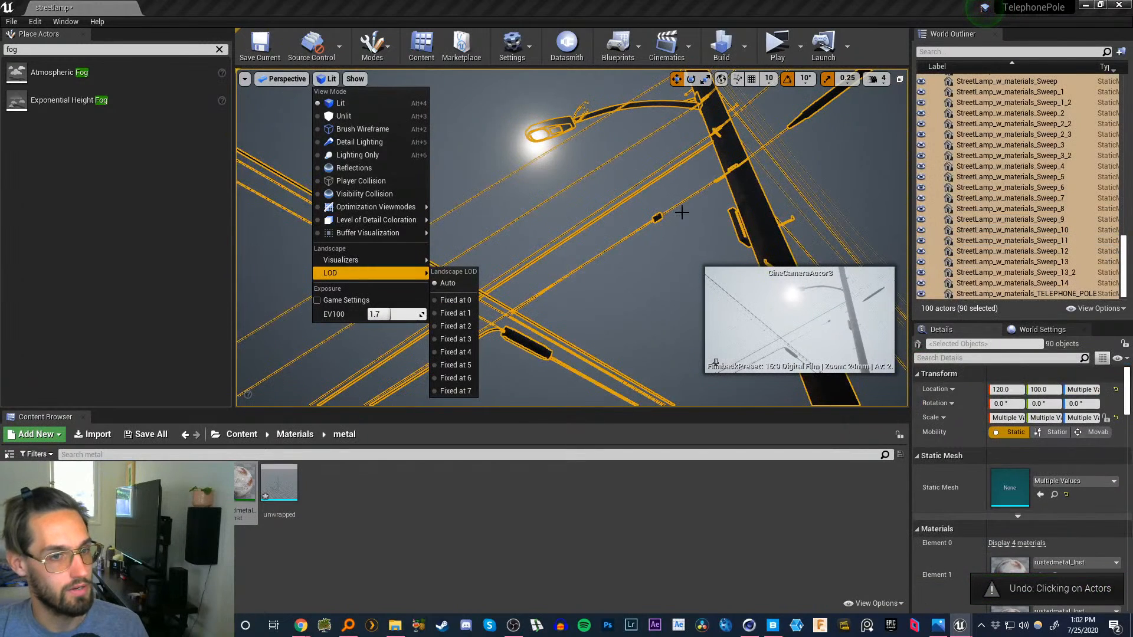
- Turn game-settings exposure back on in the viewport, then select the PostProcessVolume and look through its properties
click(327, 301)
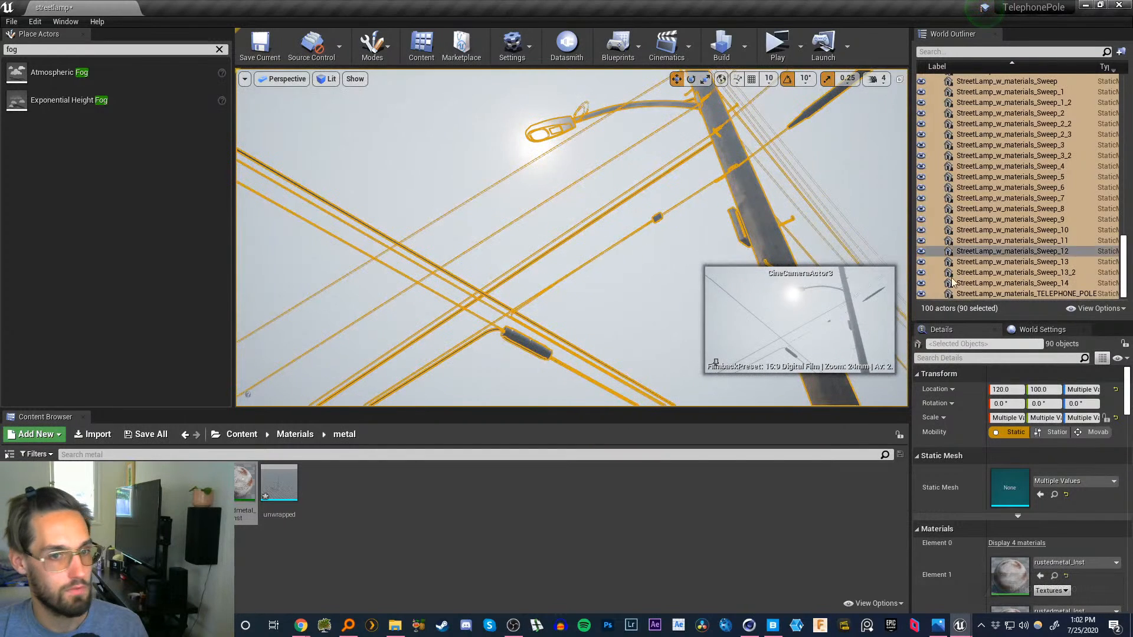
scroll(1021, 182, up, 15)
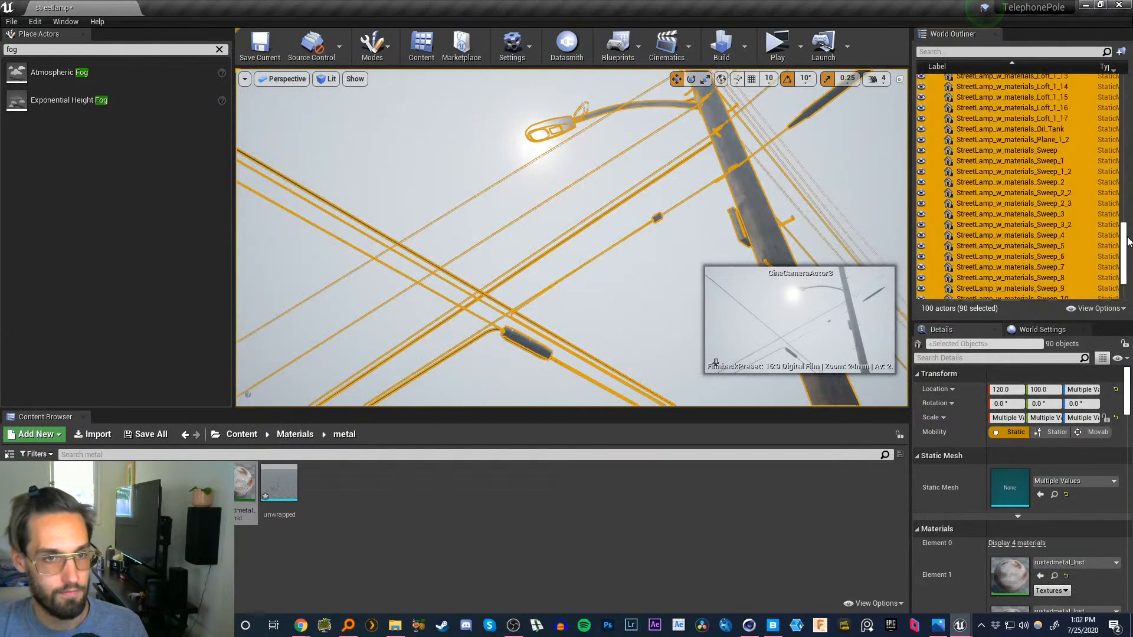
click(1021, 184)
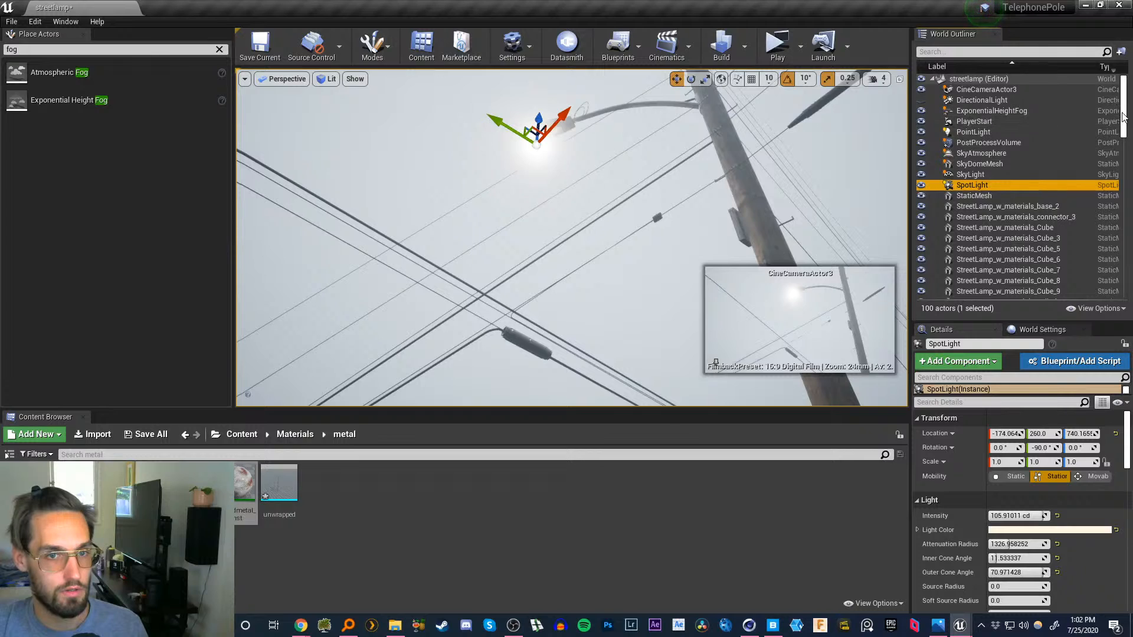
click(993, 143)
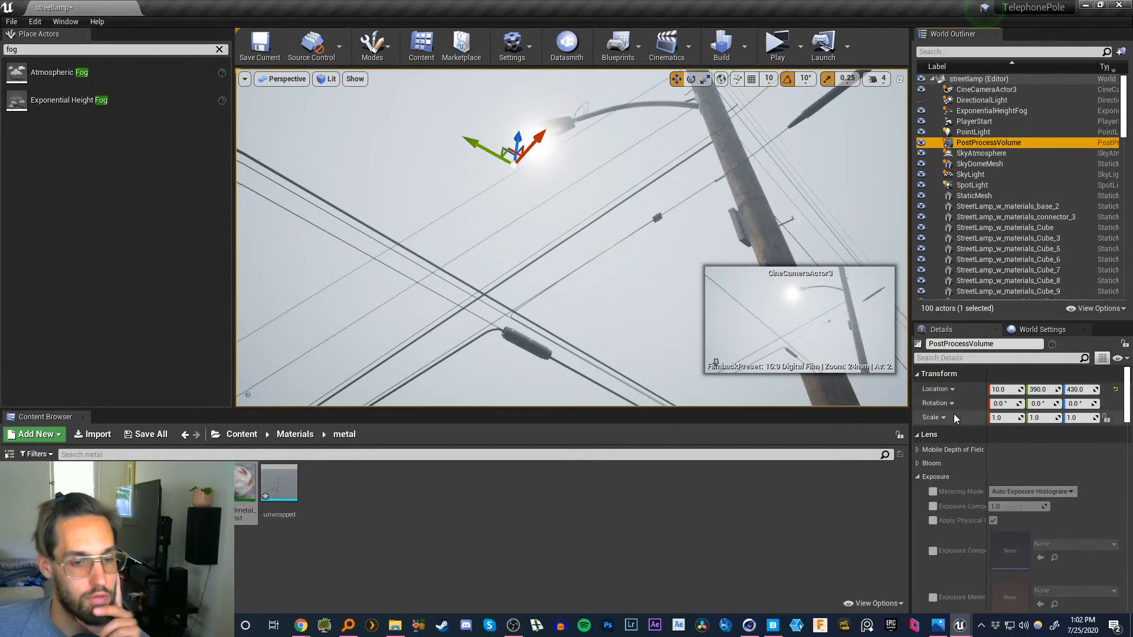
drag(1128, 406, 1128, 461)
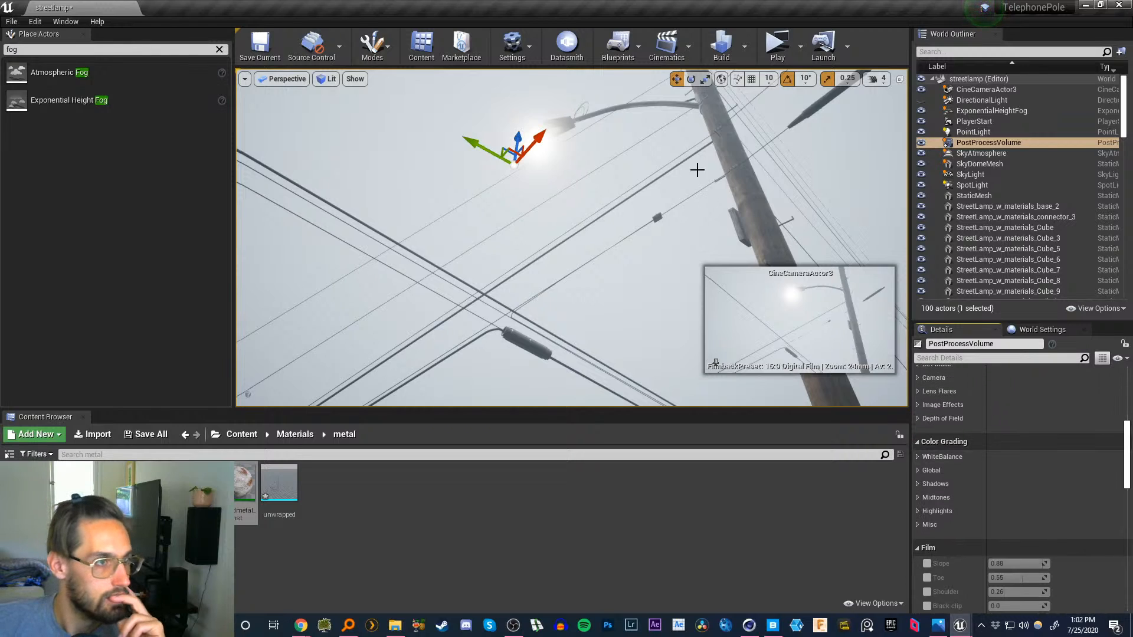
- Open the project settings and examine the engine's Rendering options from Mobile through Mobile Shader Permutation Reduction
click(529, 48)
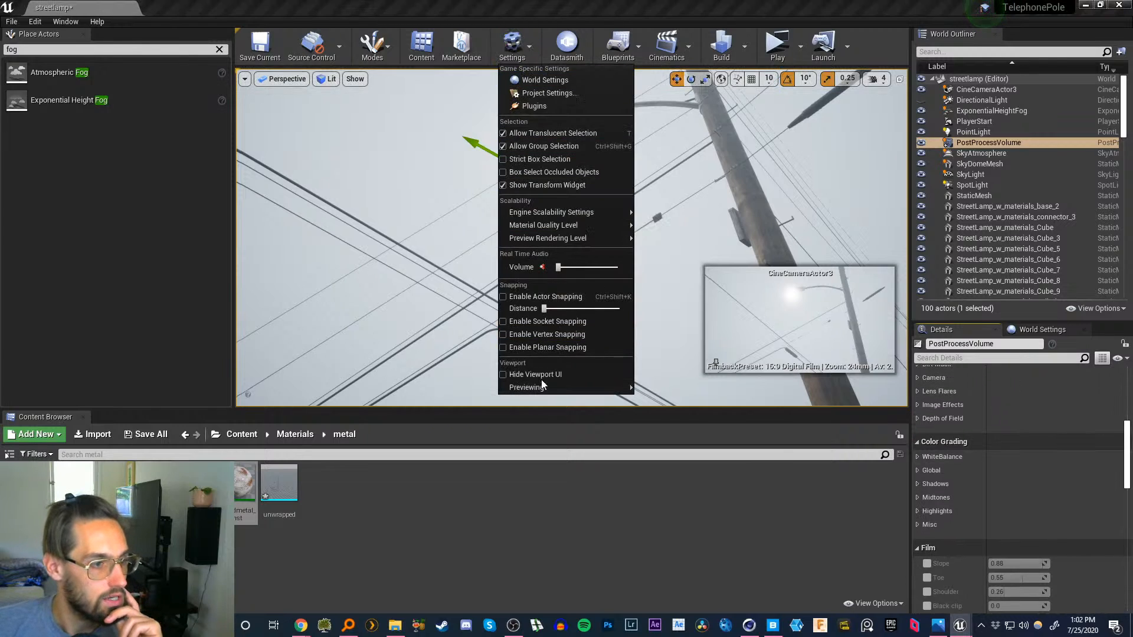
click(543, 94)
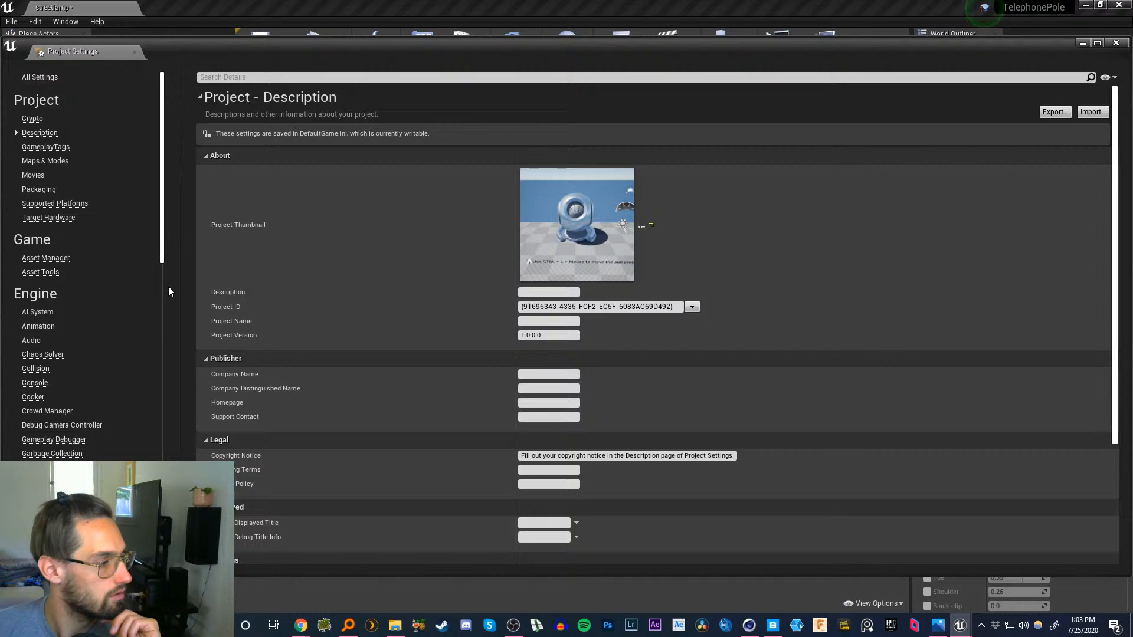
drag(163, 254, 165, 298)
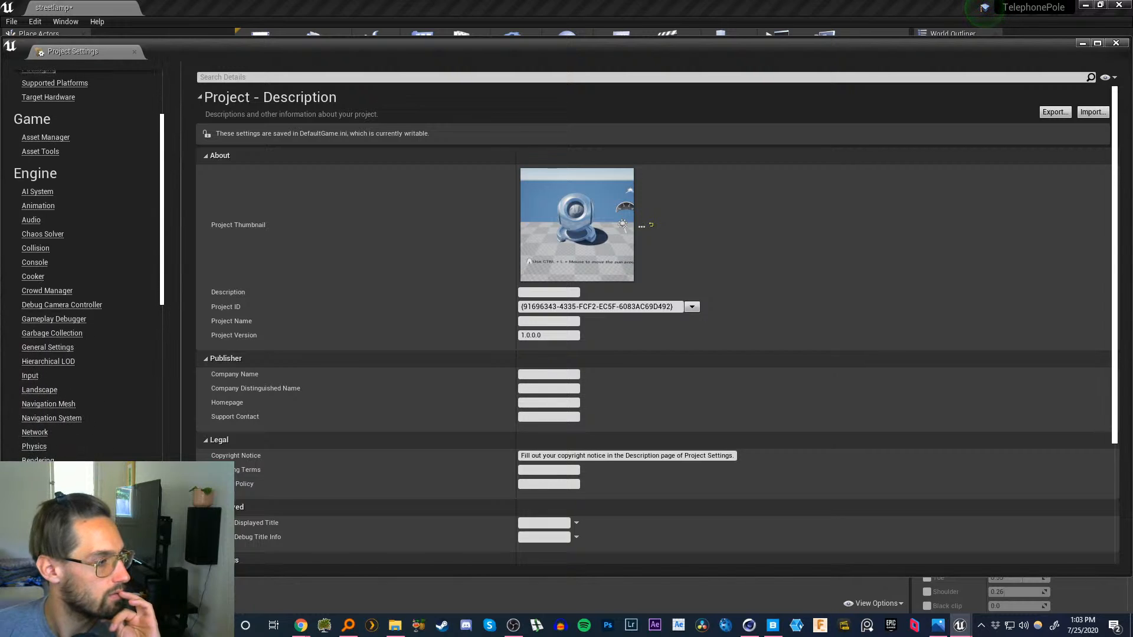
click(42, 460)
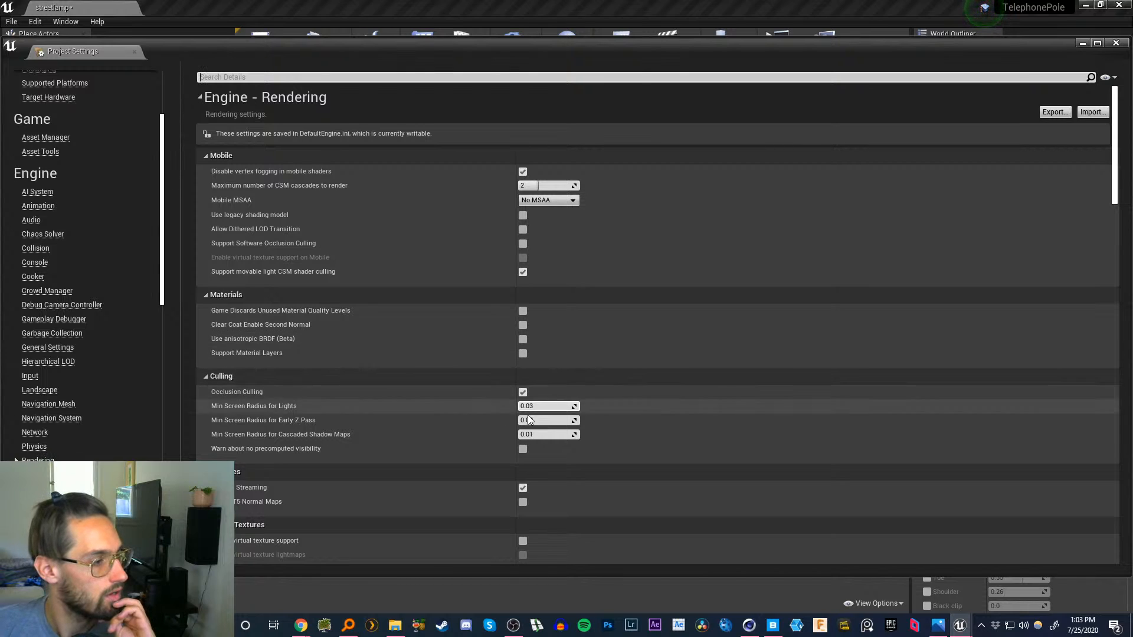
scroll(413, 472, down, 6)
scroll(410, 447, down, 5)
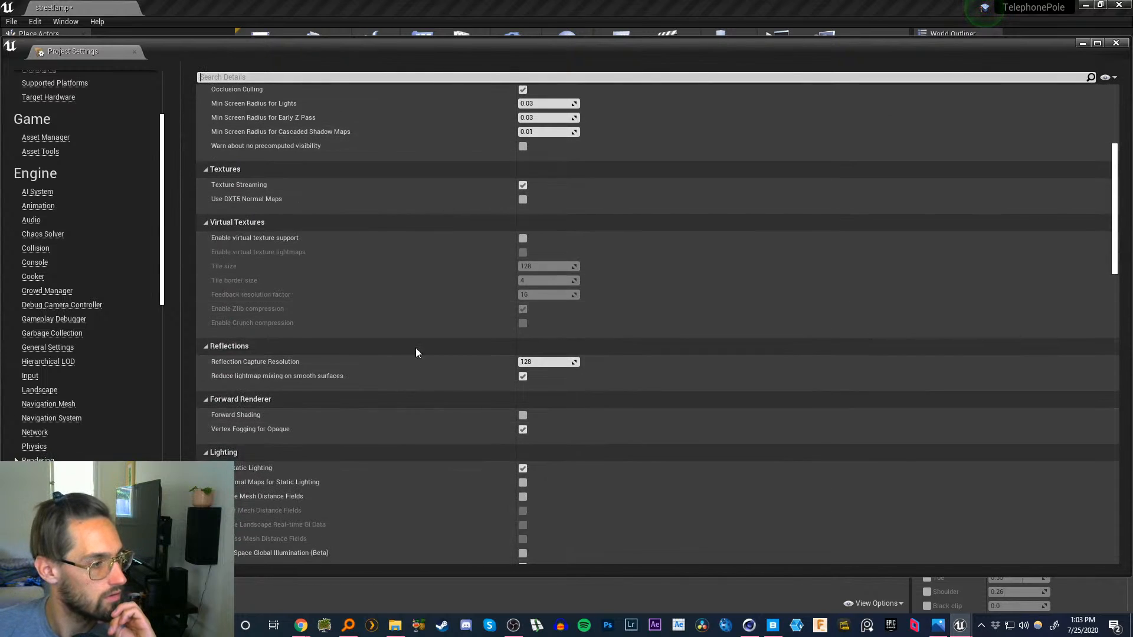
scroll(413, 395, down, 2)
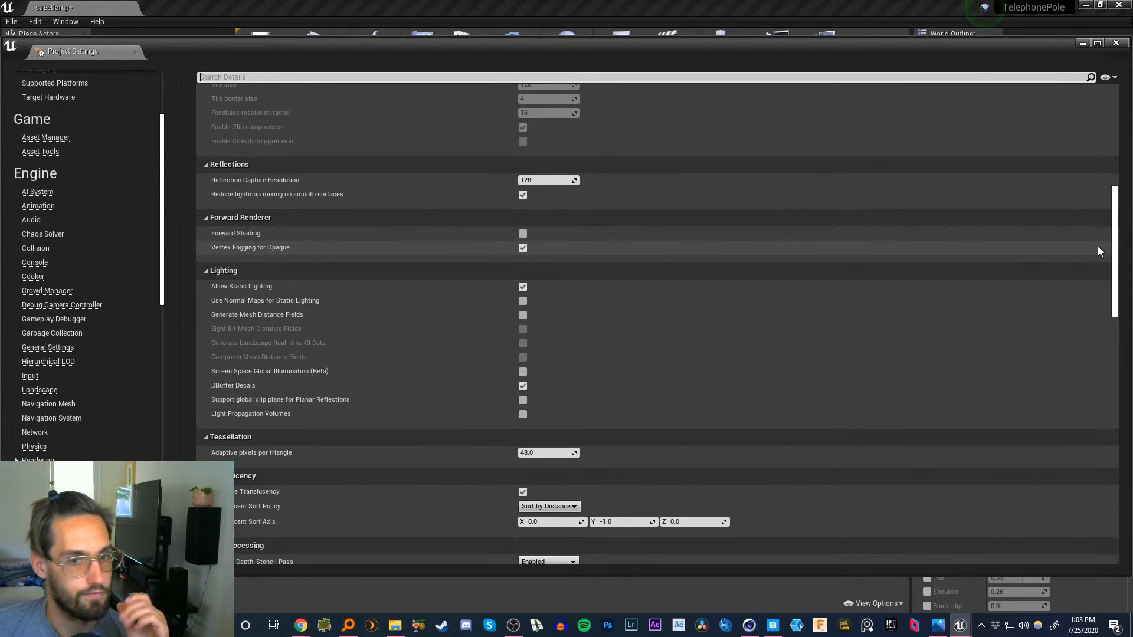
drag(1114, 261, 1115, 265)
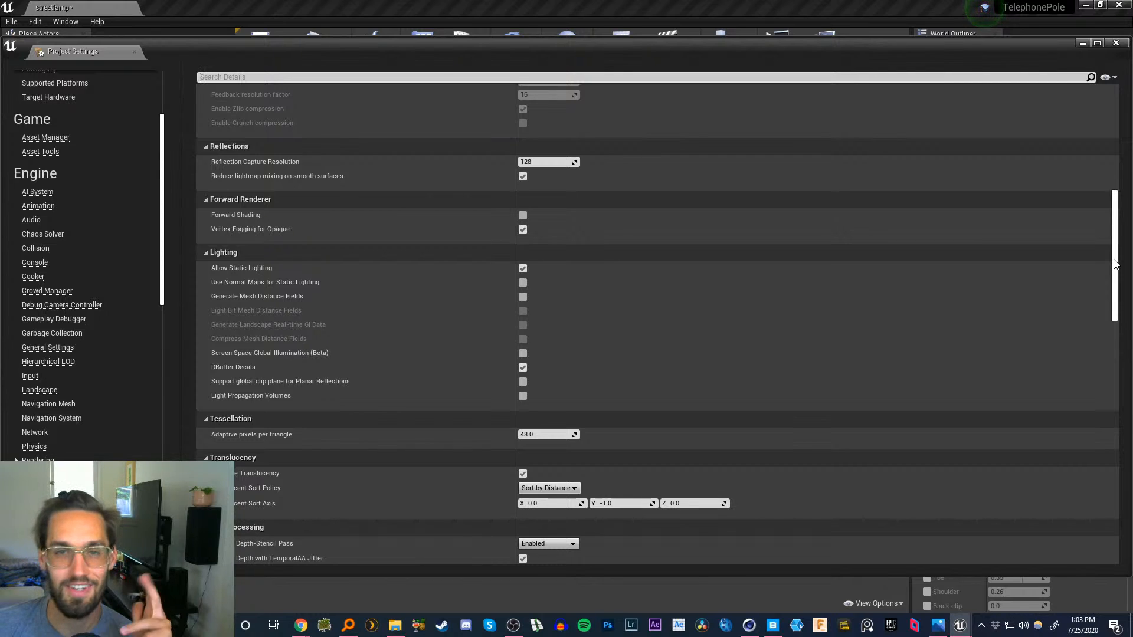
drag(1115, 260, 1114, 258)
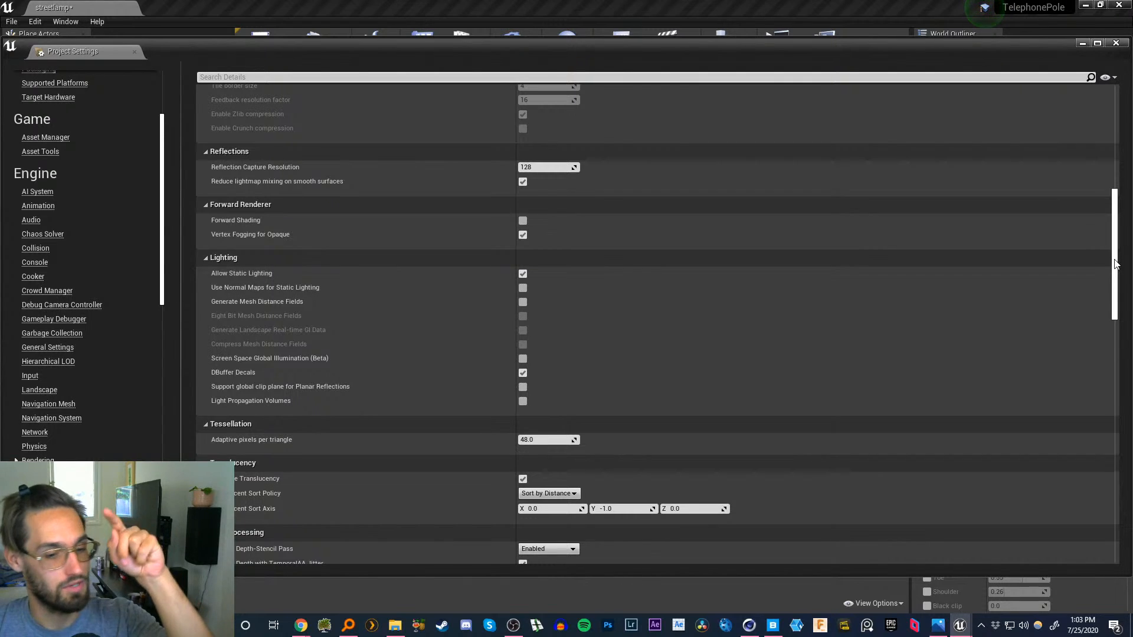
drag(1114, 259, 1114, 259)
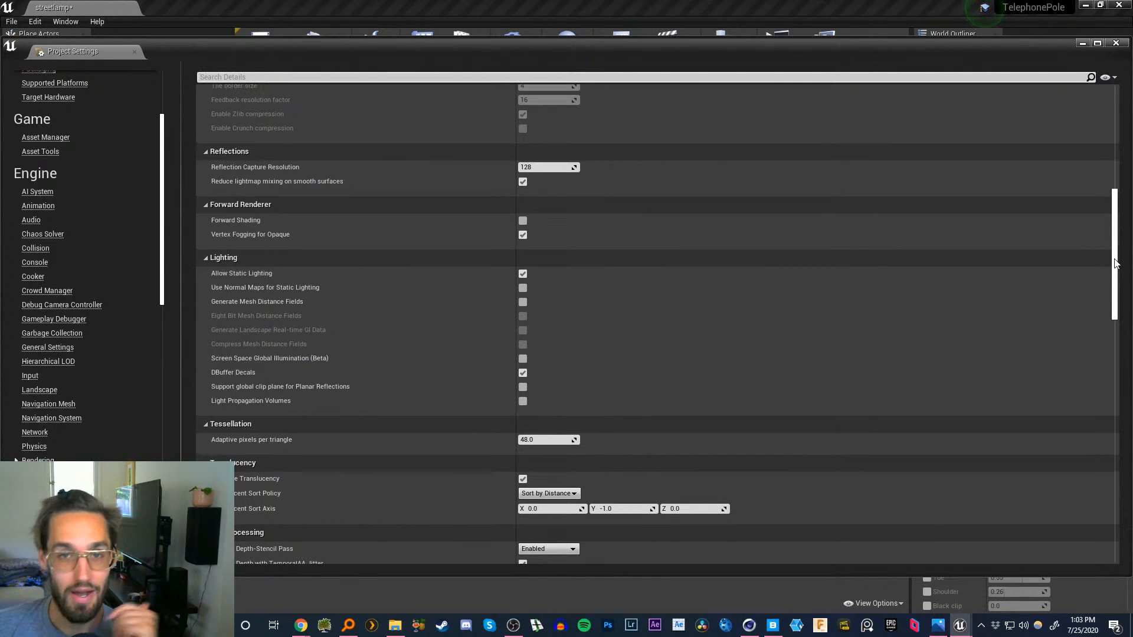
drag(1115, 263, 1095, 505)
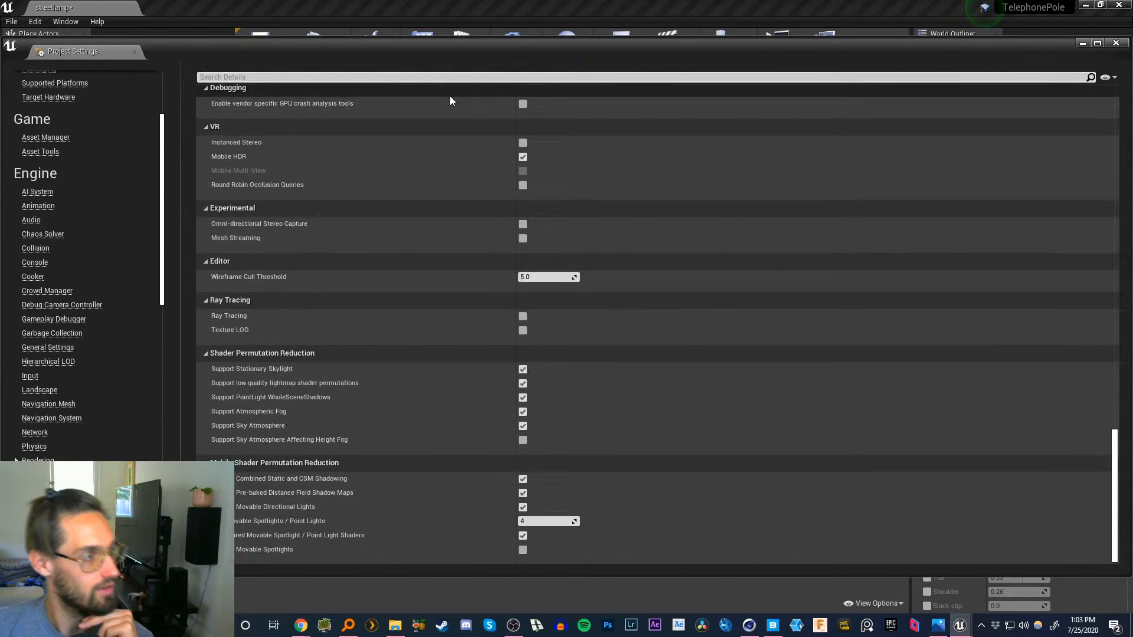
- Search the project settings for "ray", check the engine's Physics page, and repeat the search
click(409, 78)
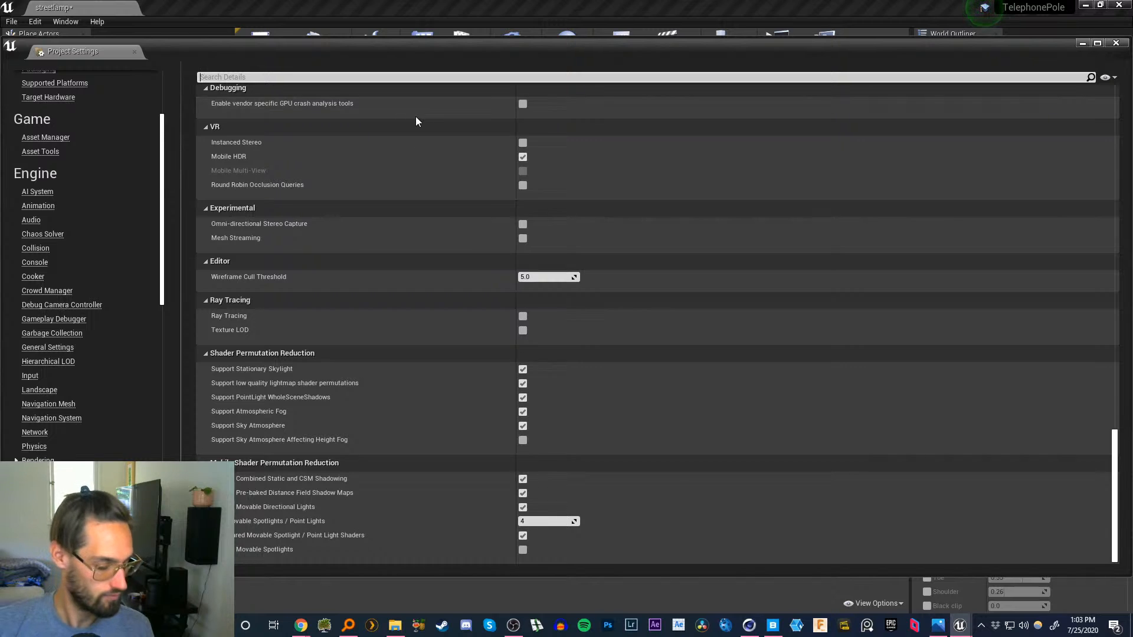
text(ray)
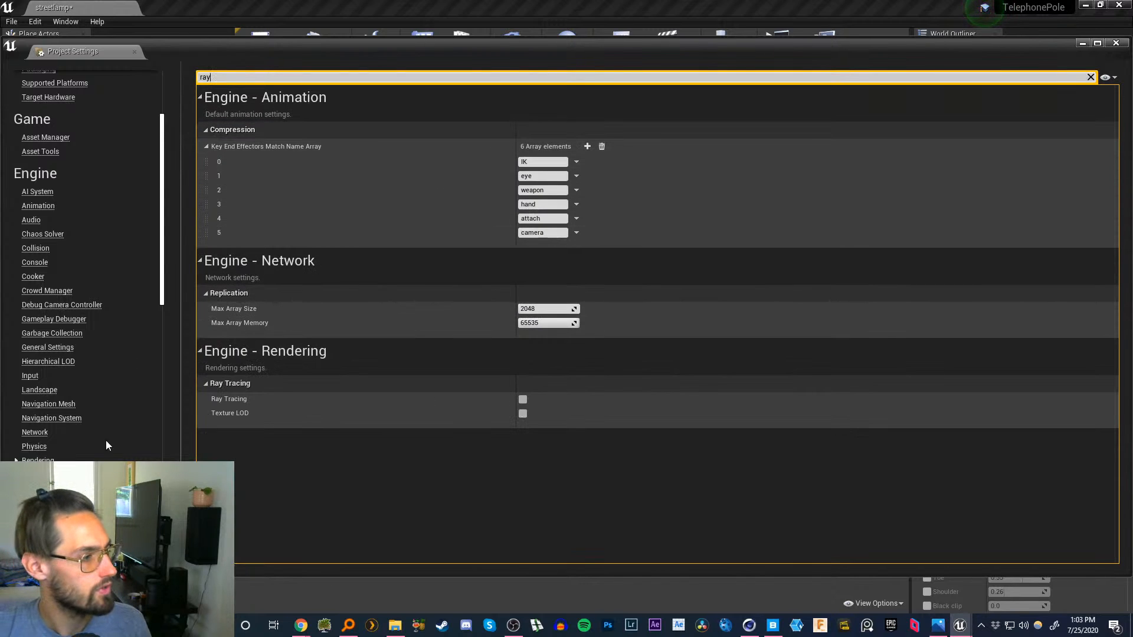
click(34, 447)
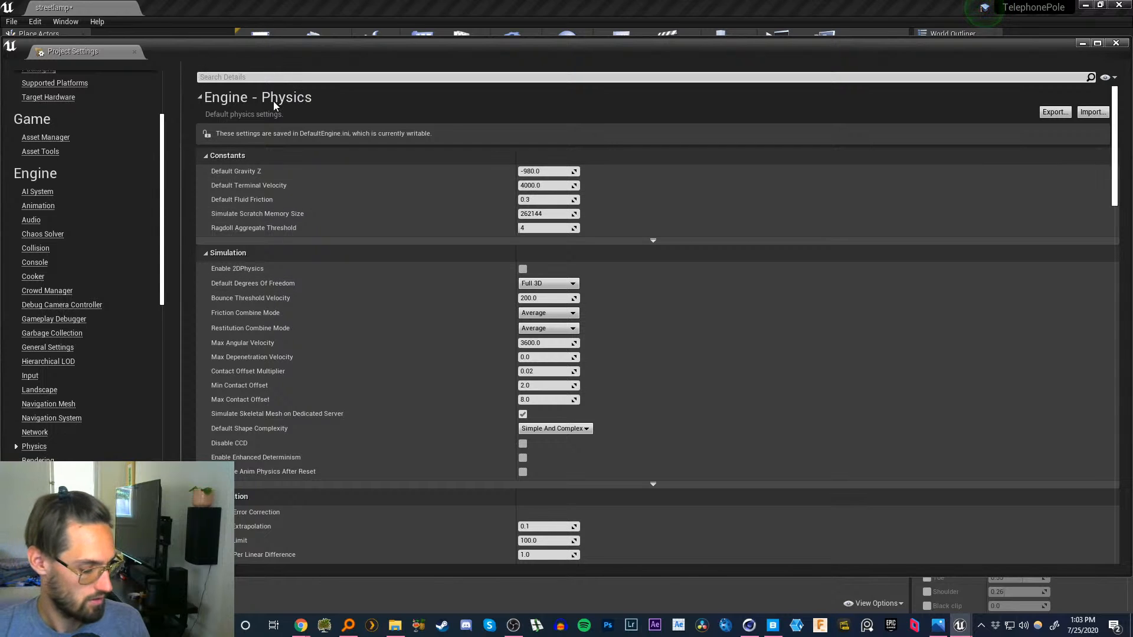
text(ray)
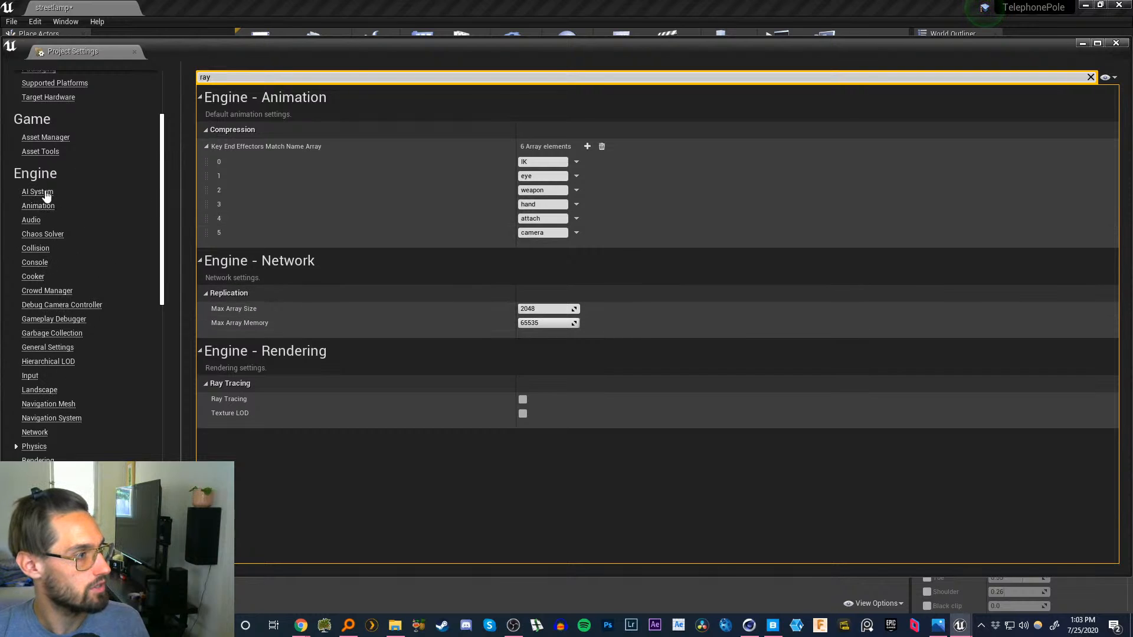
- Go back to the engine's Rendering settings and review the lighting, postprocessing, default and optimization options
click(37, 459)
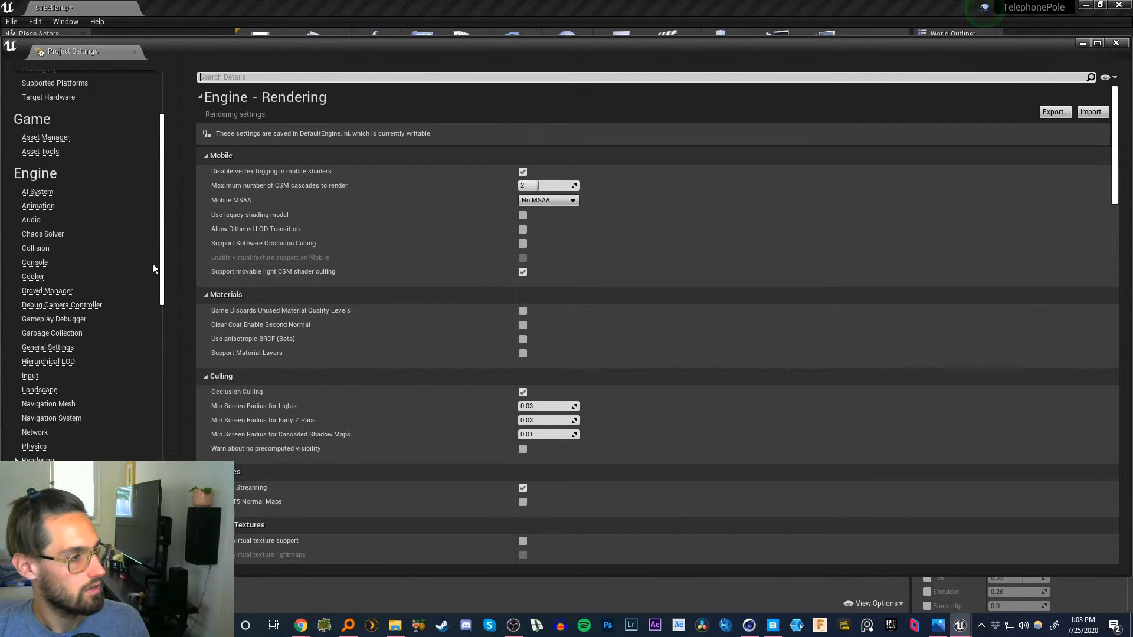
drag(160, 266, 157, 531)
drag(161, 484, 161, 186)
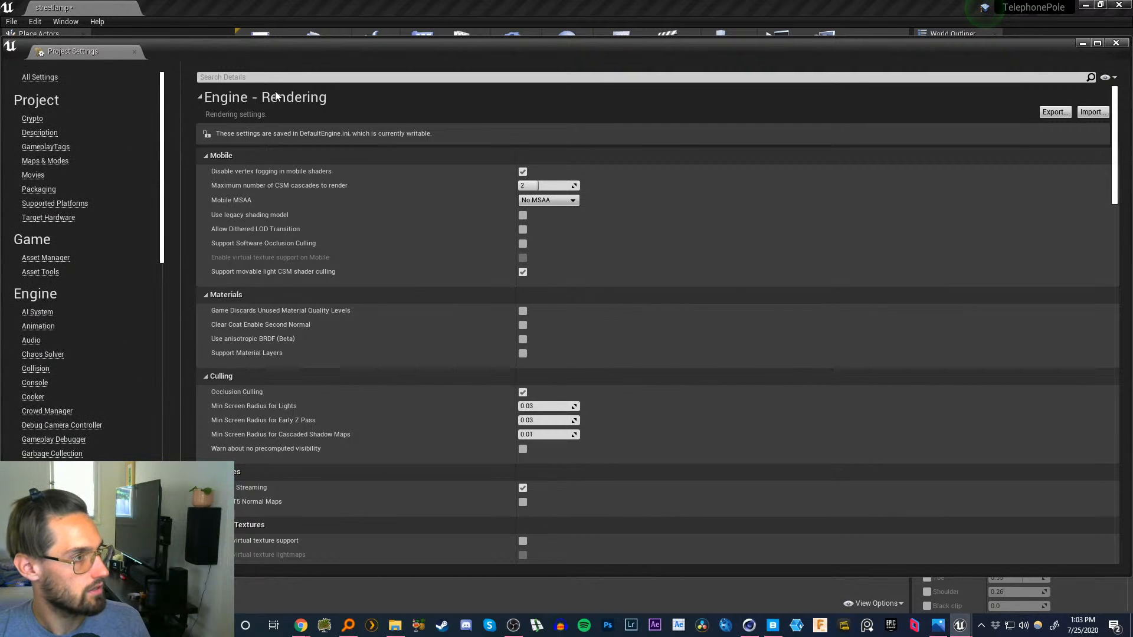
scroll(417, 308, down, 2)
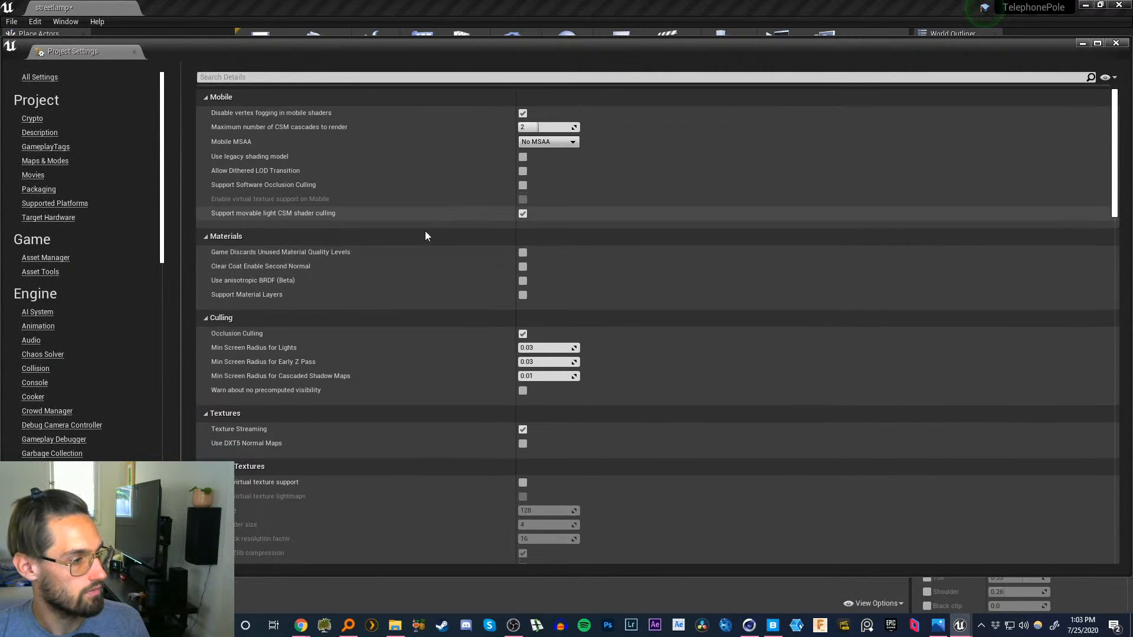
scroll(425, 237, down, 9)
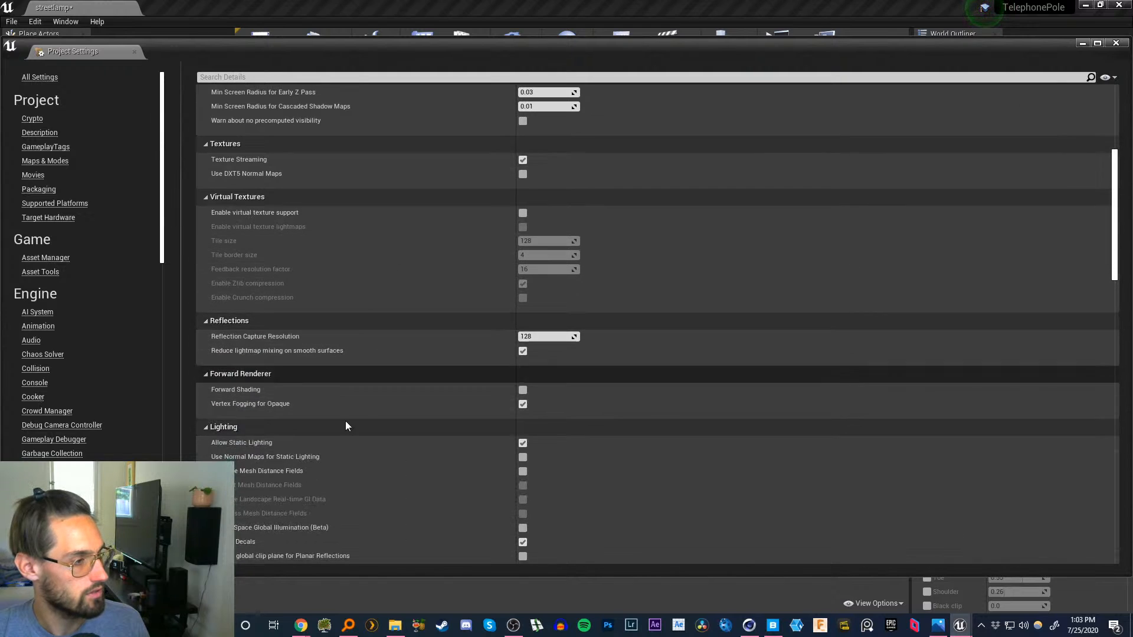
scroll(346, 426, down, 3)
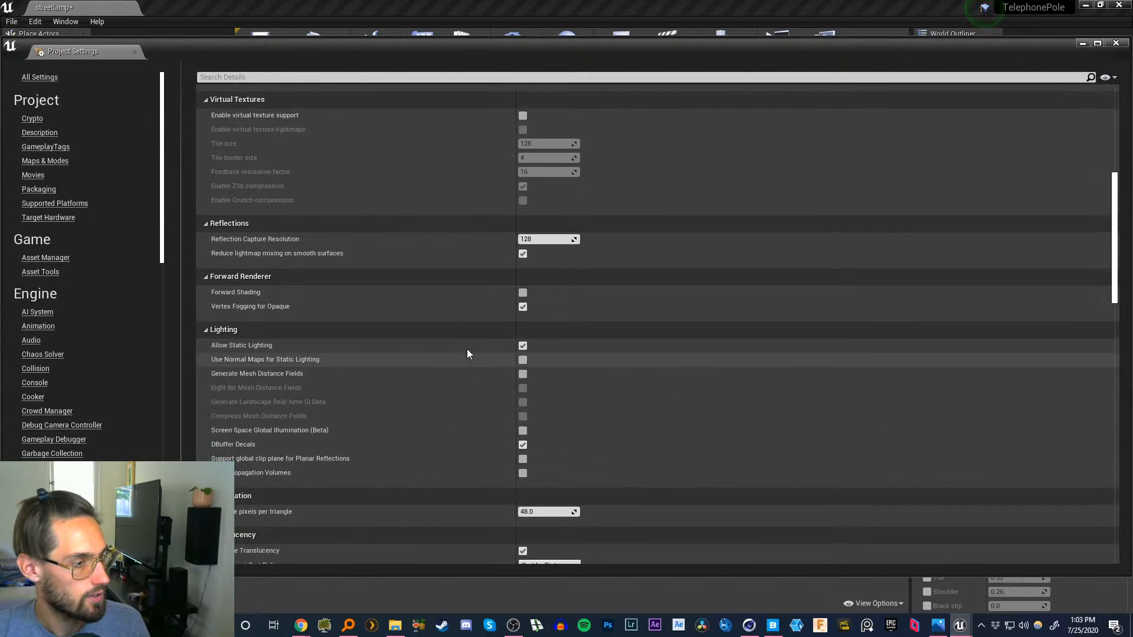
scroll(353, 467, down, 6)
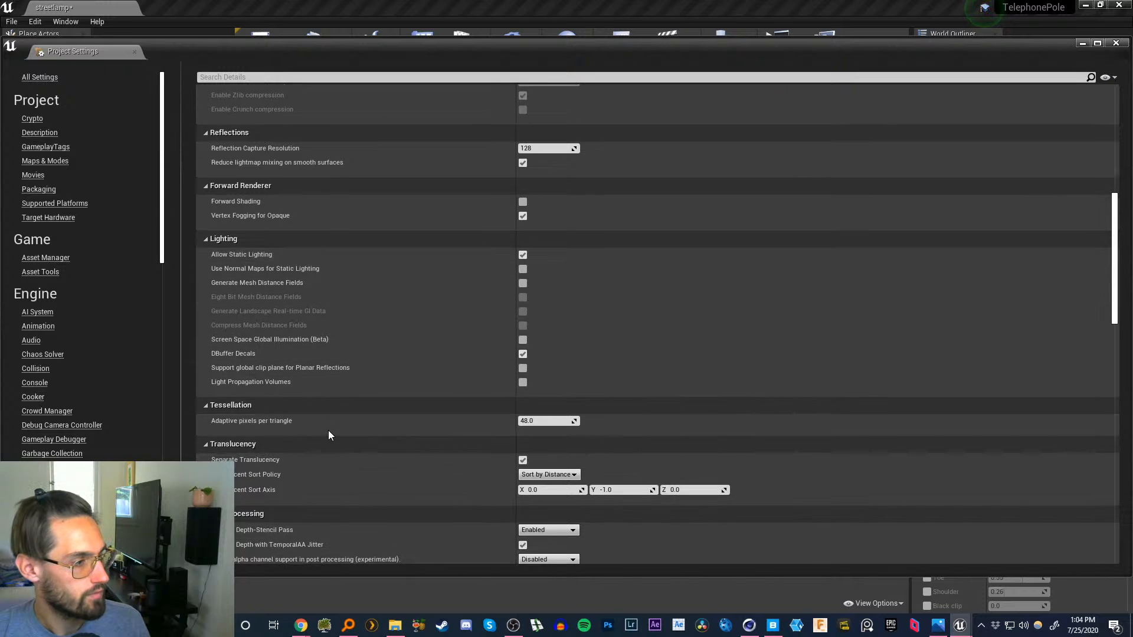
scroll(326, 434, down, 8)
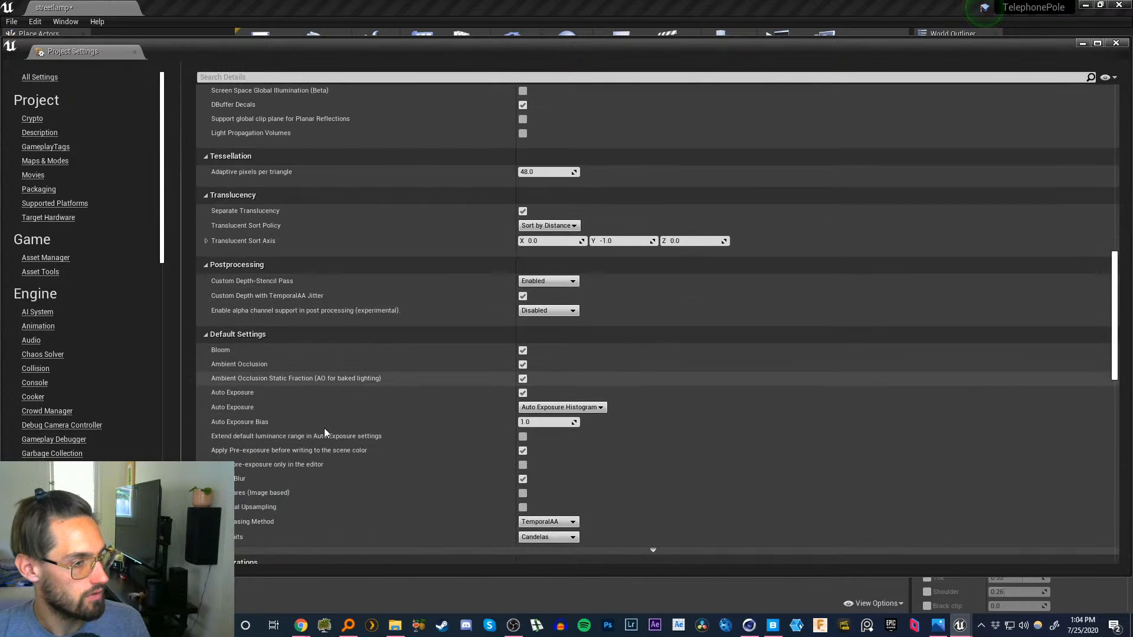
scroll(368, 242, down, 8)
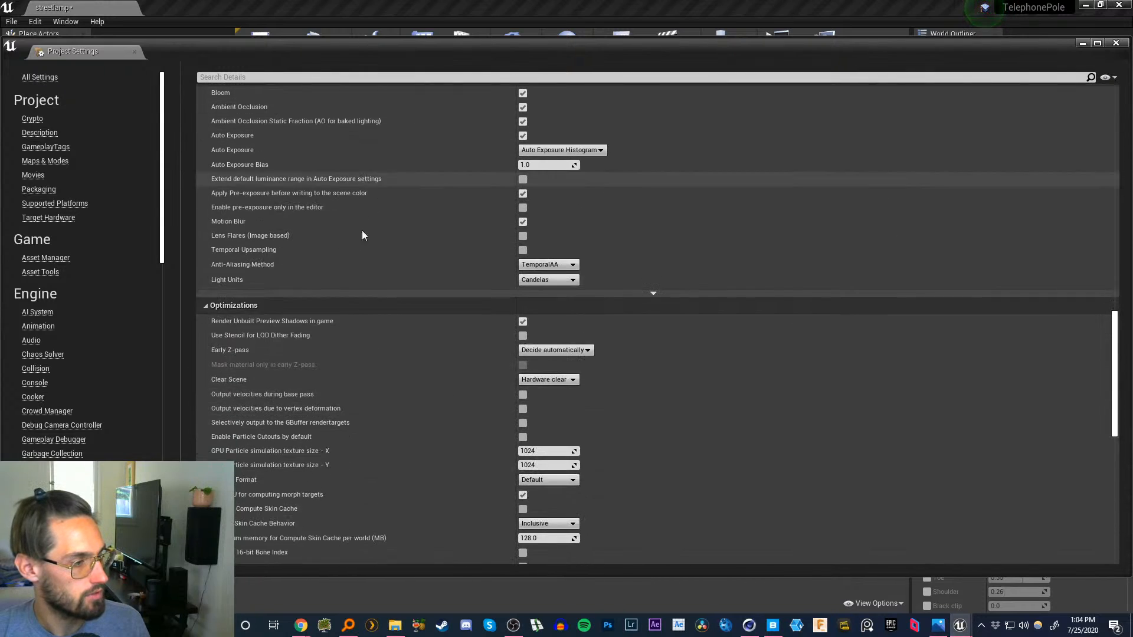
scroll(349, 395, down, 3)
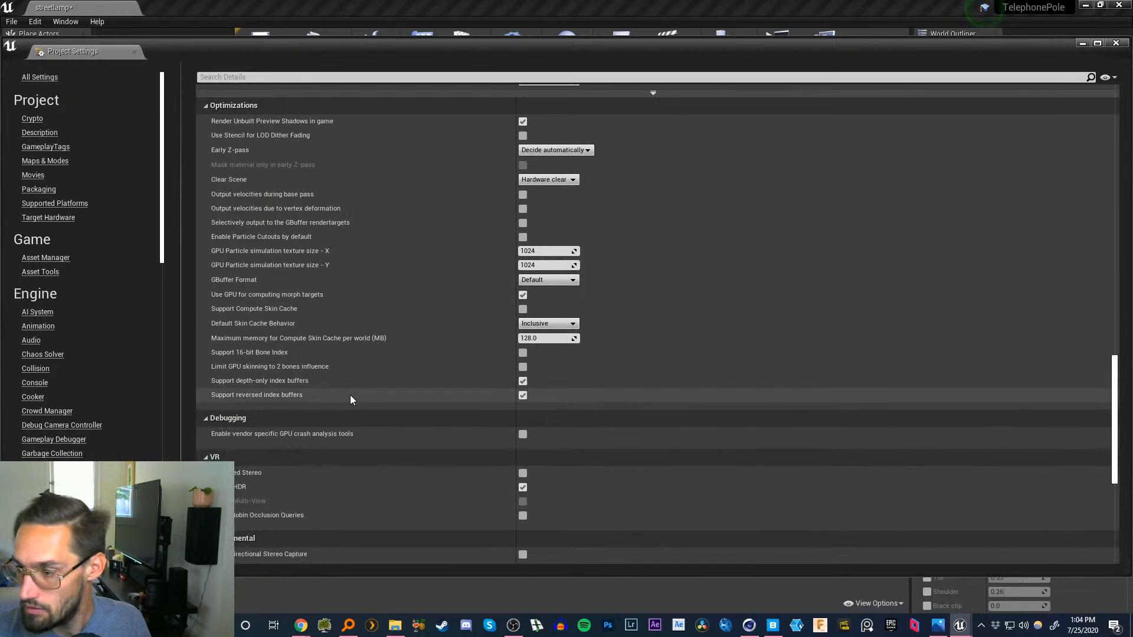
scroll(350, 396, up, 1)
scroll(350, 396, down, 1)
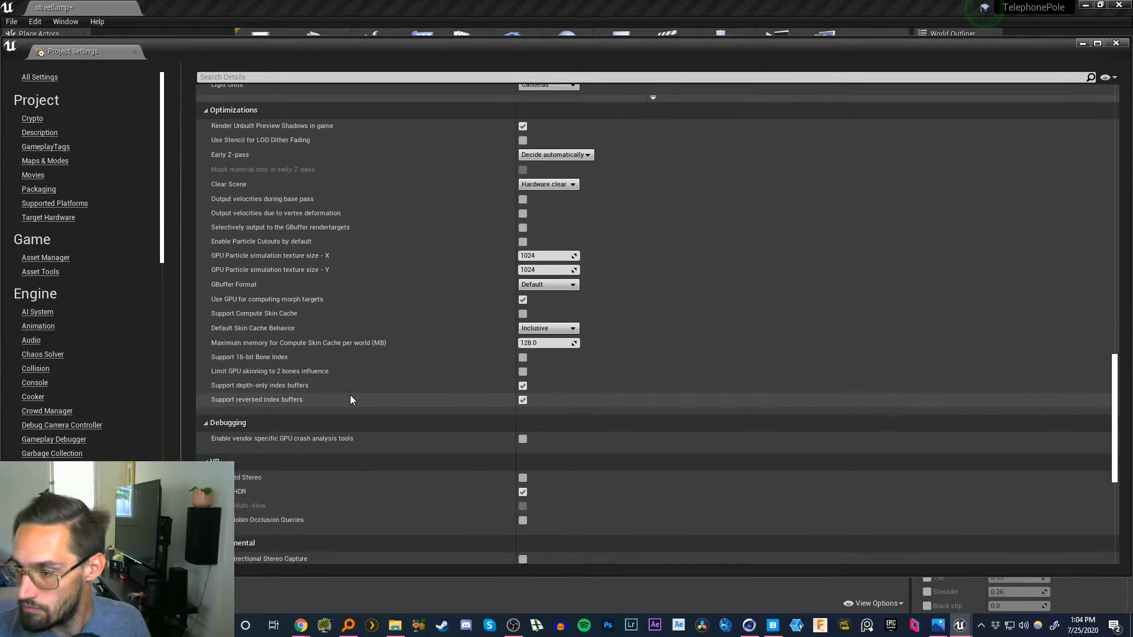
scroll(350, 396, up, 1)
scroll(349, 395, up, 1)
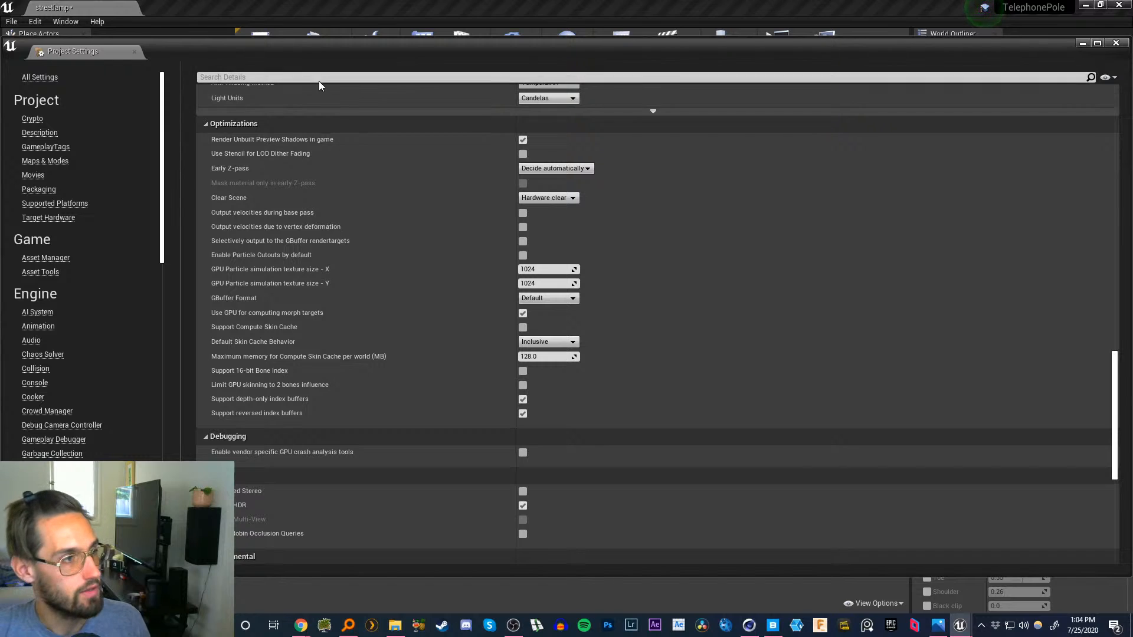
- Search the project settings for "ray" and enable Ray Tracing, agreeing to enable the skin cache automatically
click(280, 81)
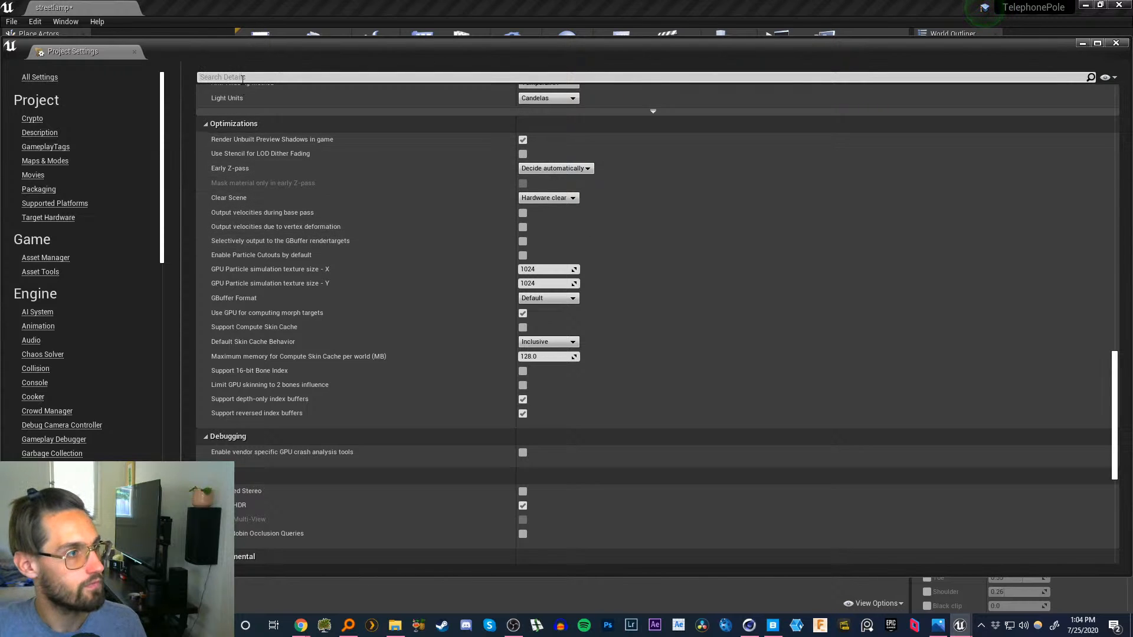
text(ray)
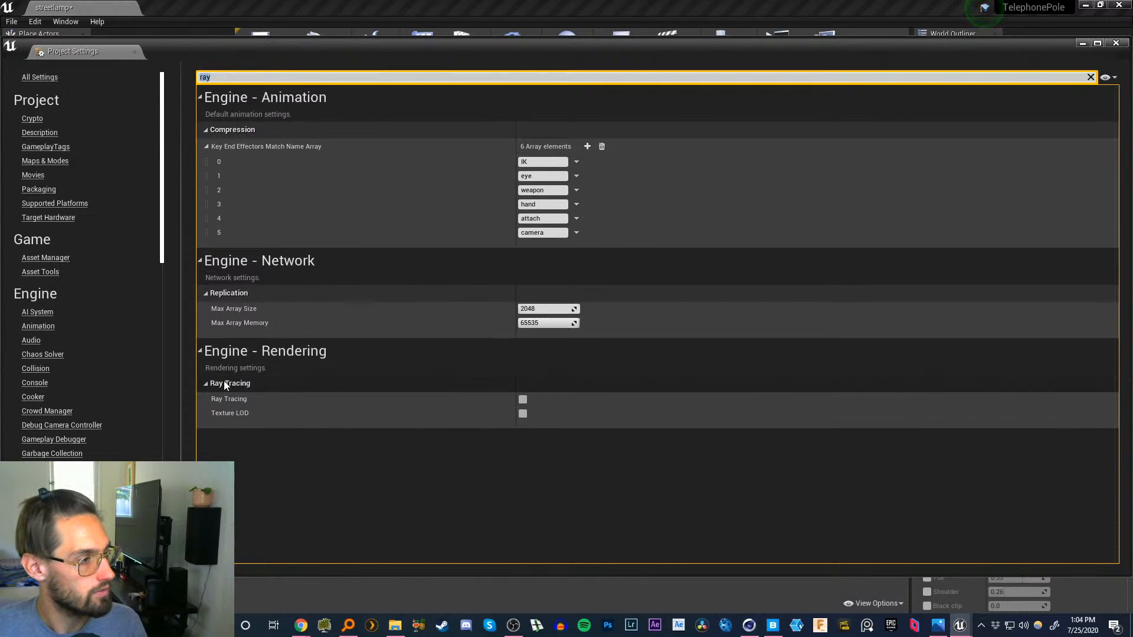
click(523, 400)
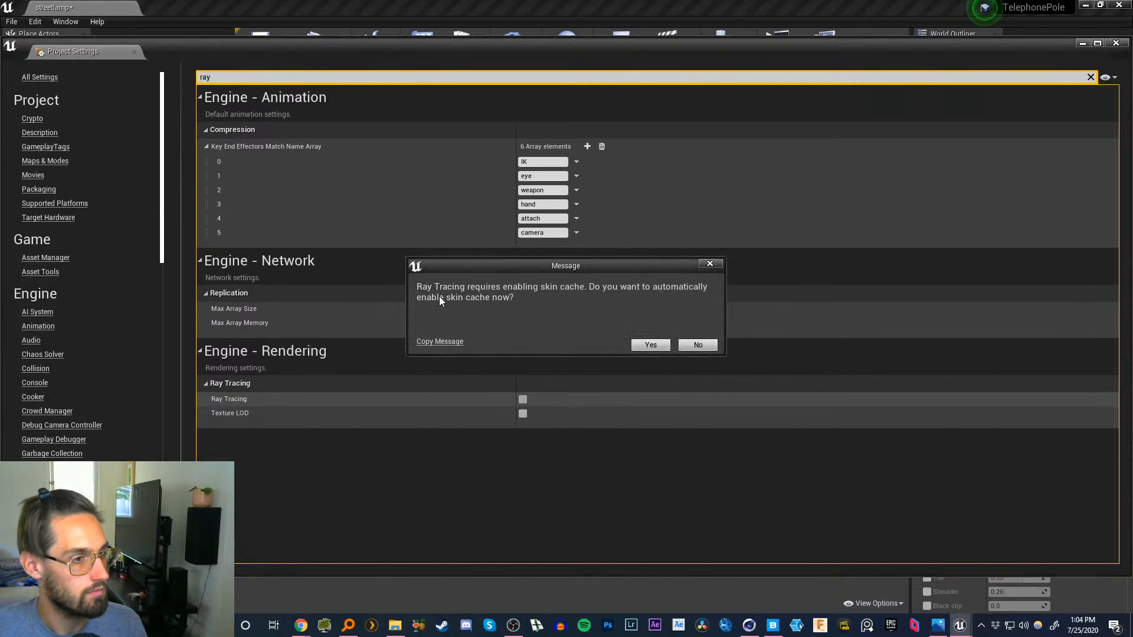
click(649, 345)
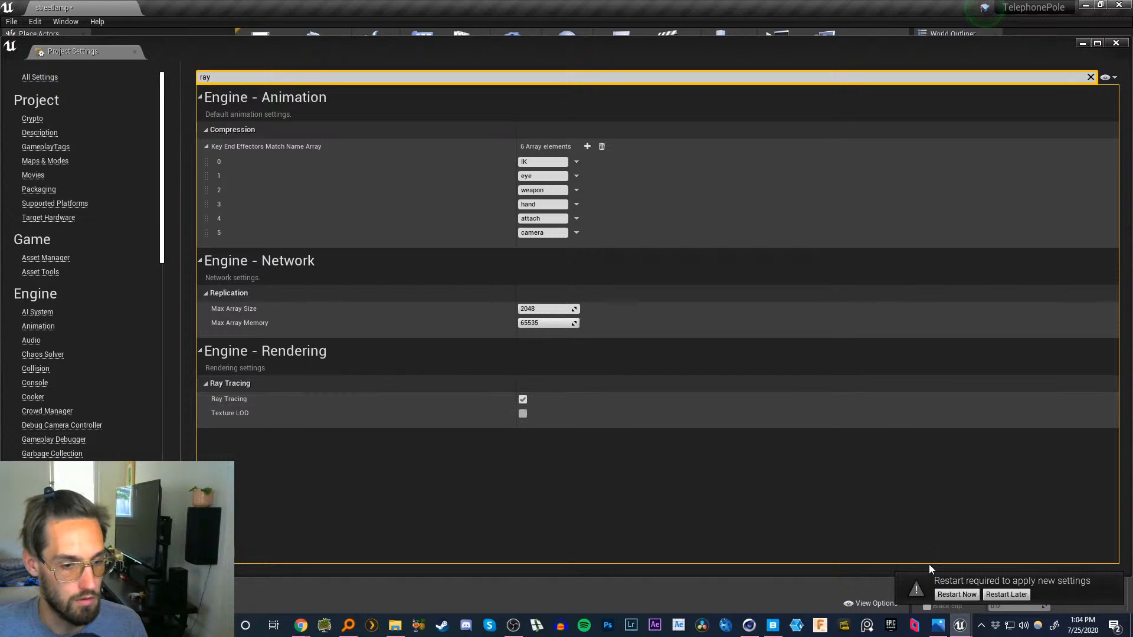
click(285, 78)
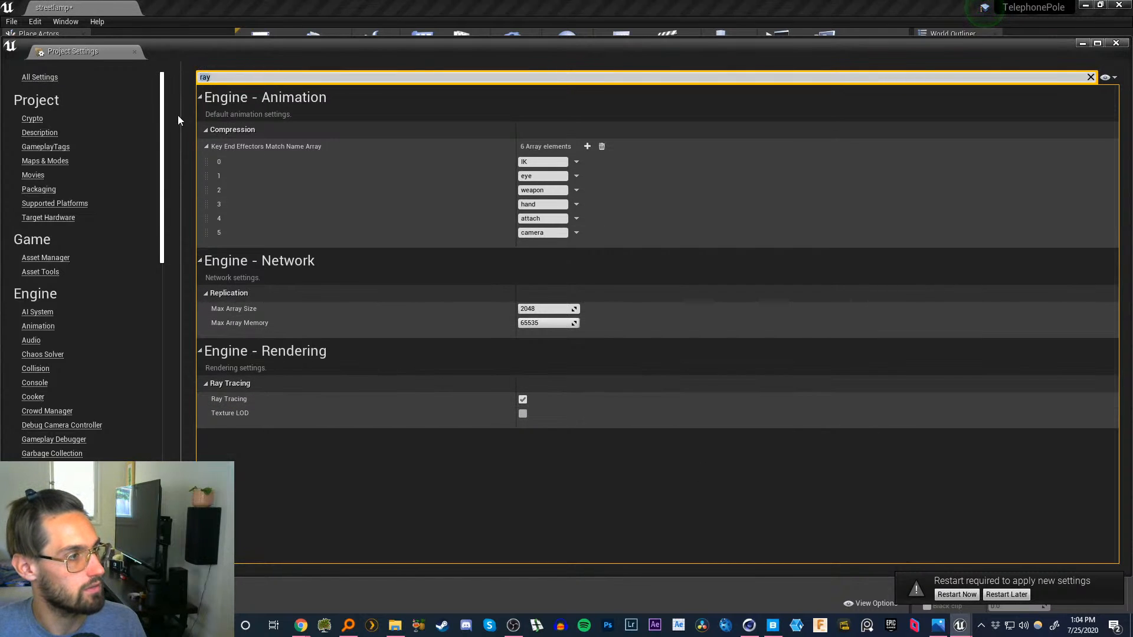
- Search the project settings for "direct", look through the matching options, and clear the search
text(direct)
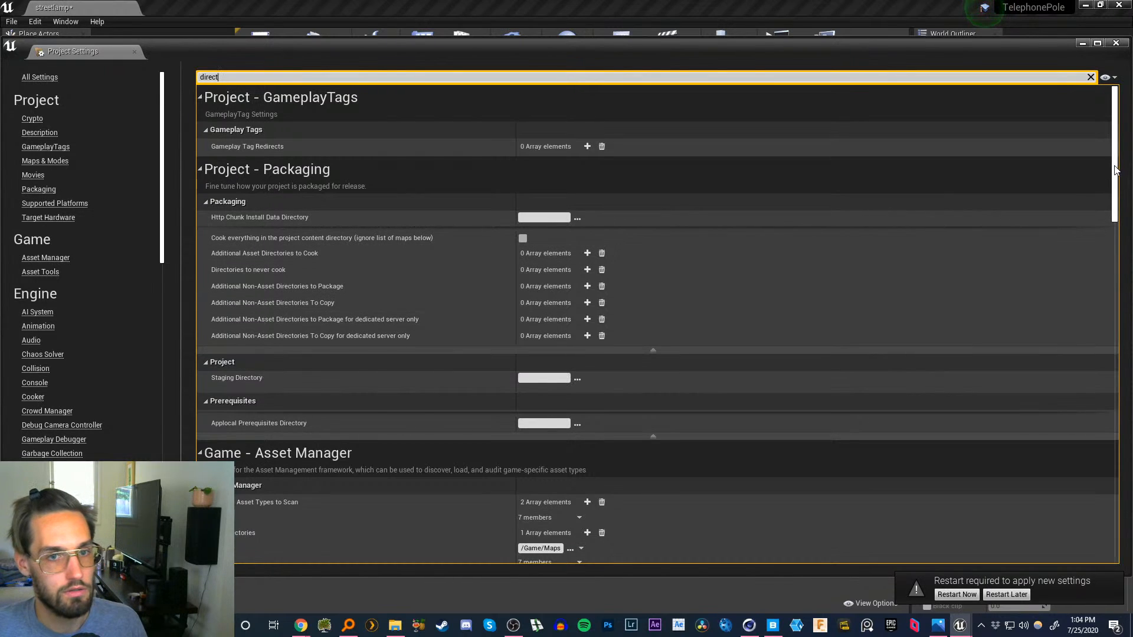
drag(1115, 170, 1120, 279)
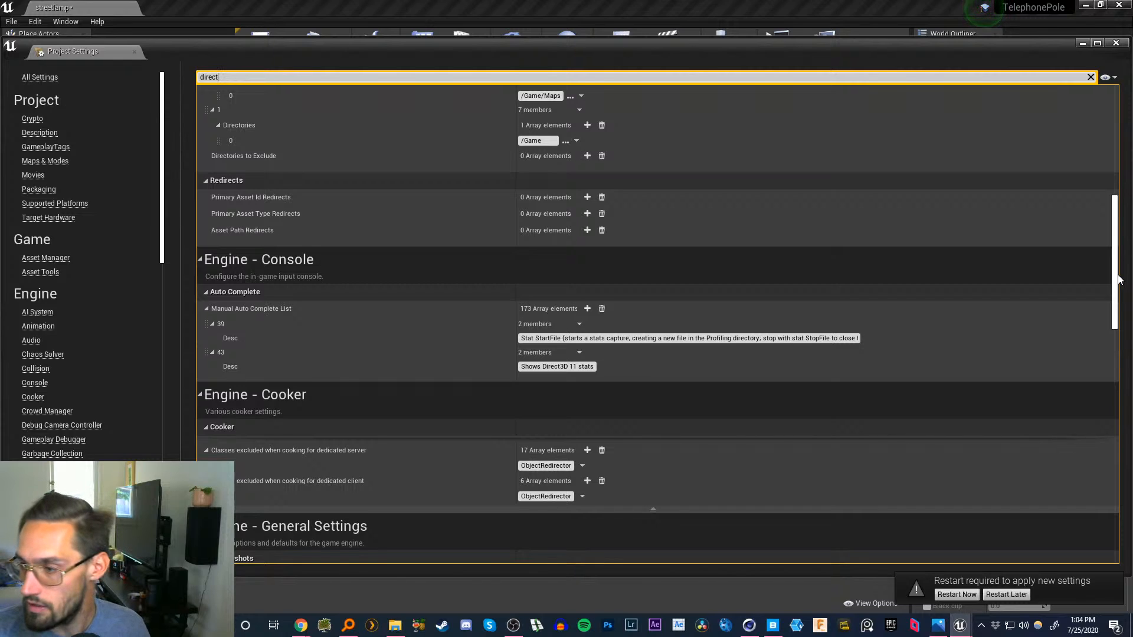
drag(1118, 276, 1119, 275)
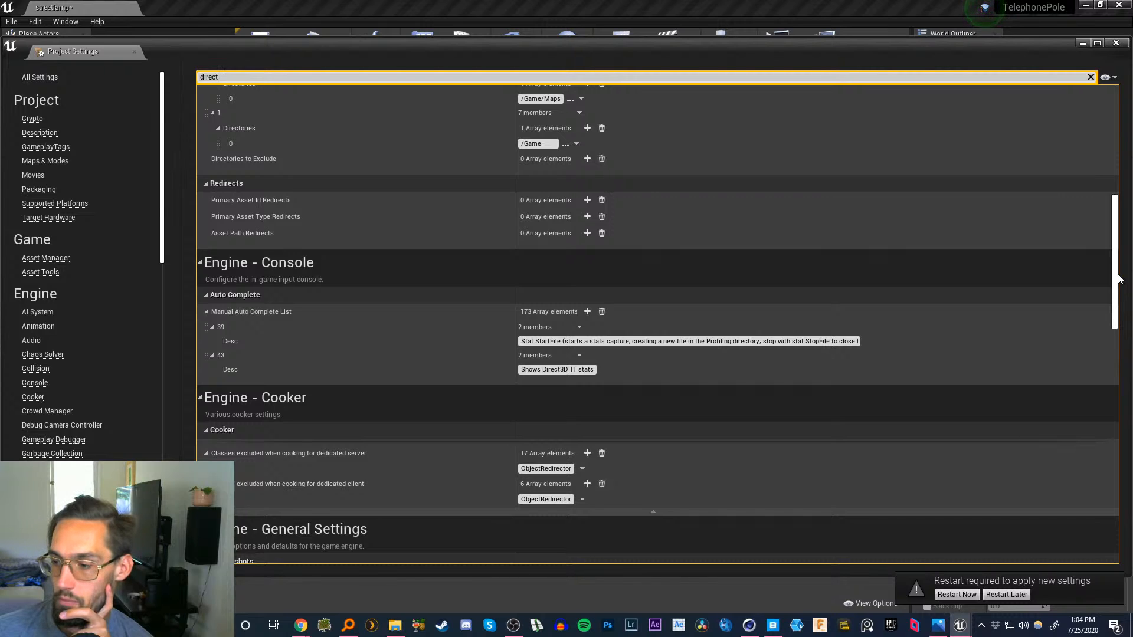
drag(1119, 277, 894, 139)
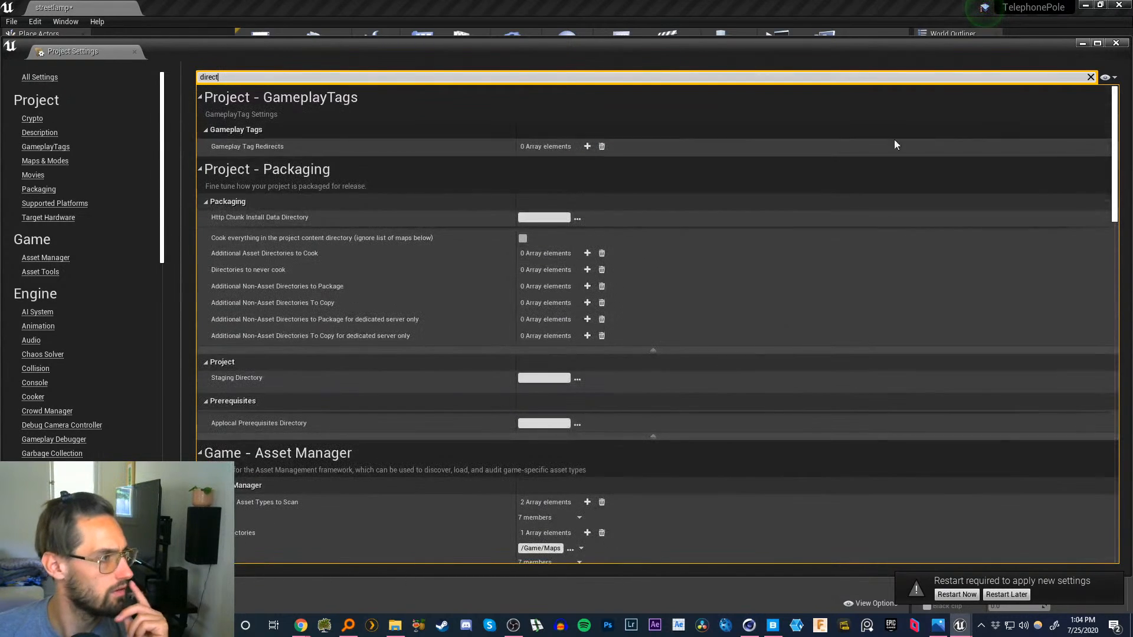
click(1090, 78)
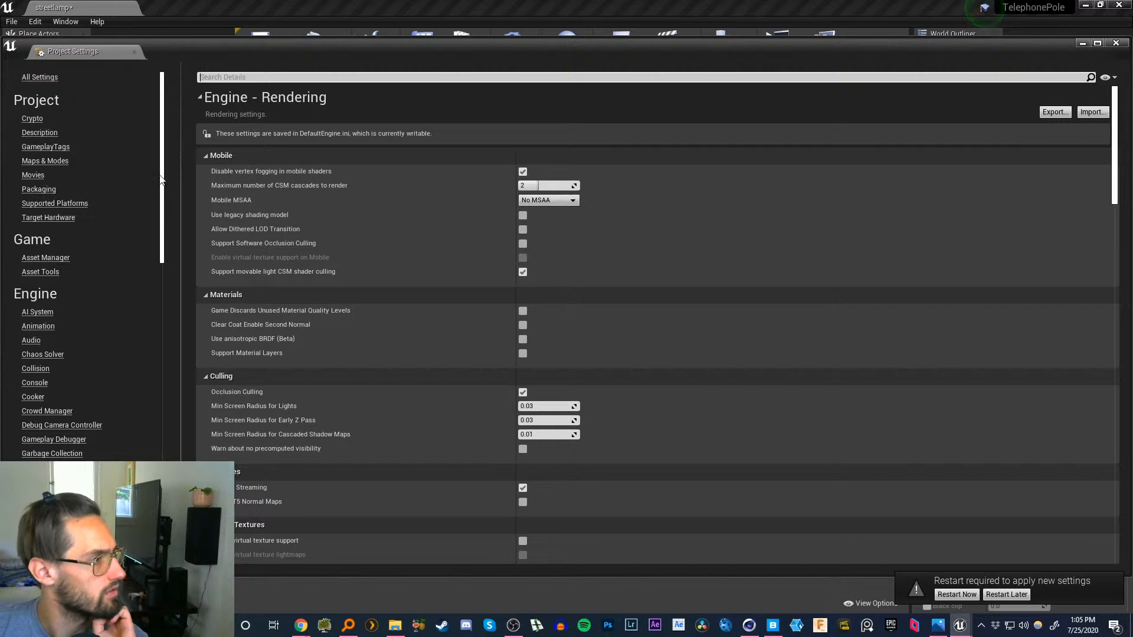
- Show all project settings and search them for "directx" to find which platform section holds the DirectX options
drag(162, 180, 91, 86)
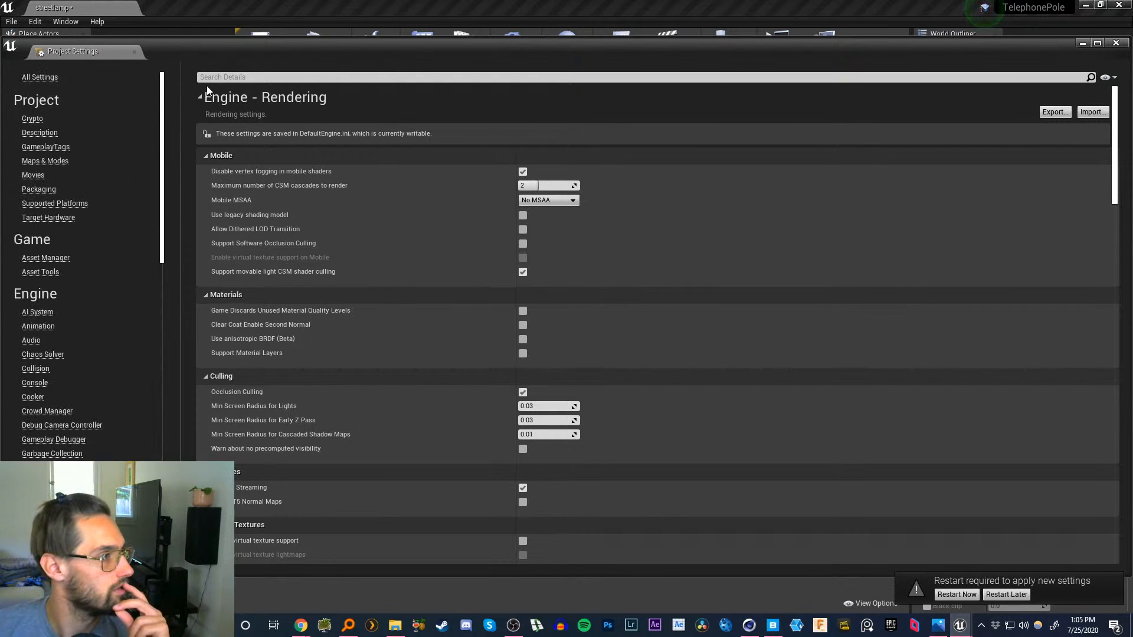
click(49, 78)
click(260, 77)
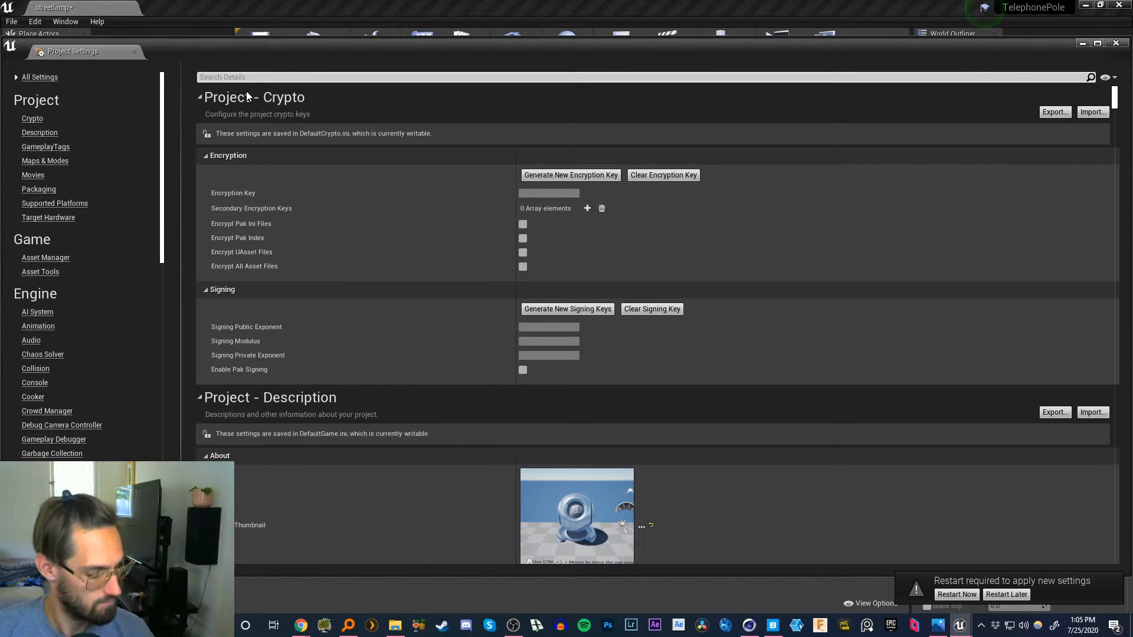
text(directx)
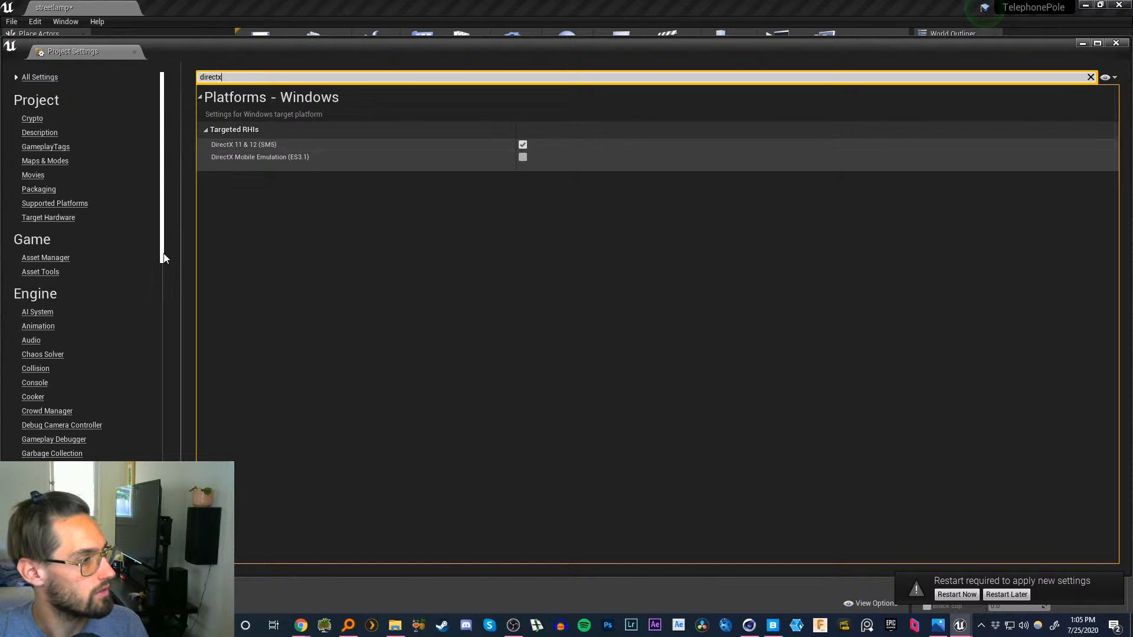
mouse_move(161, 256)
mouse_down()
mouse_move(165, 319)
mouse_move(165, 253)
mouse_up()
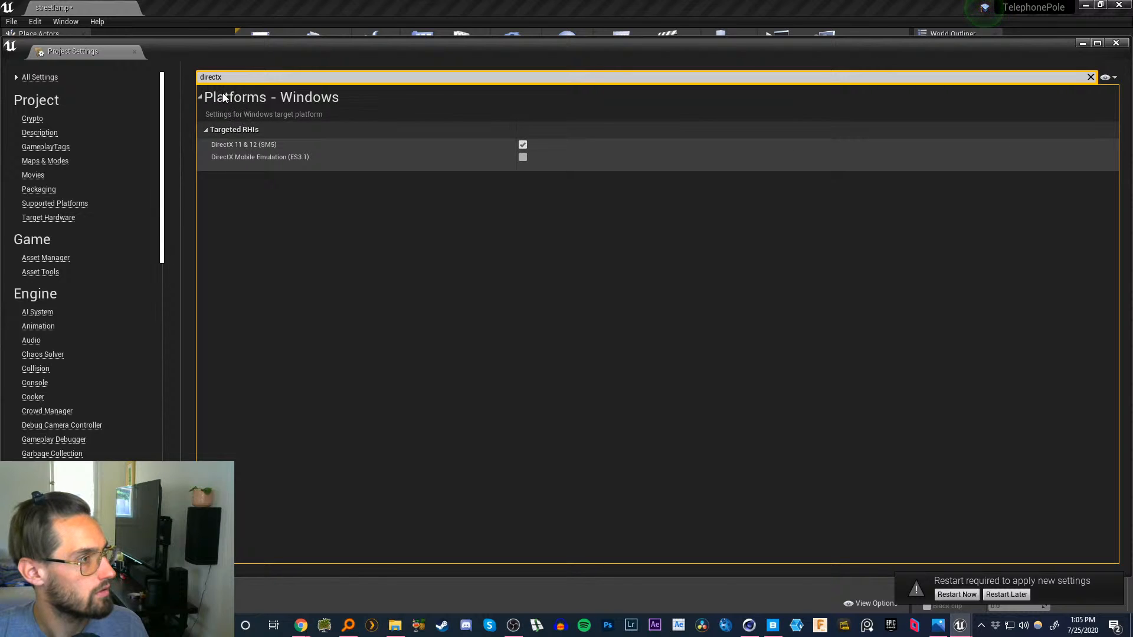
- Open the Windows platform settings and set the Default RHI to DirectX 12
drag(164, 214, 167, 418)
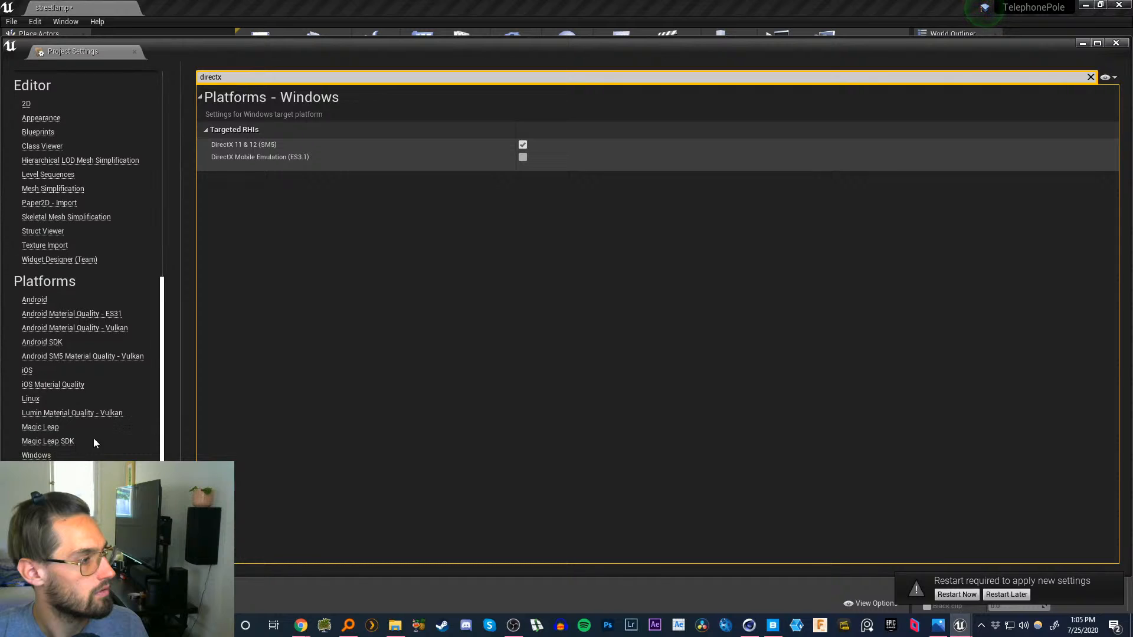
click(37, 455)
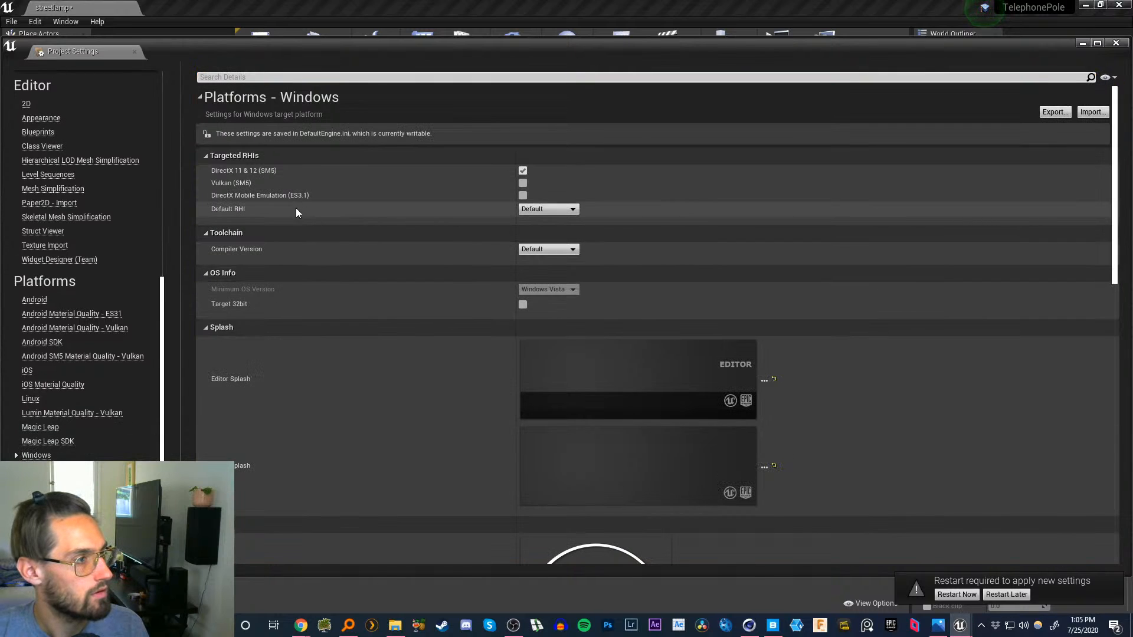
click(537, 209)
click(564, 229)
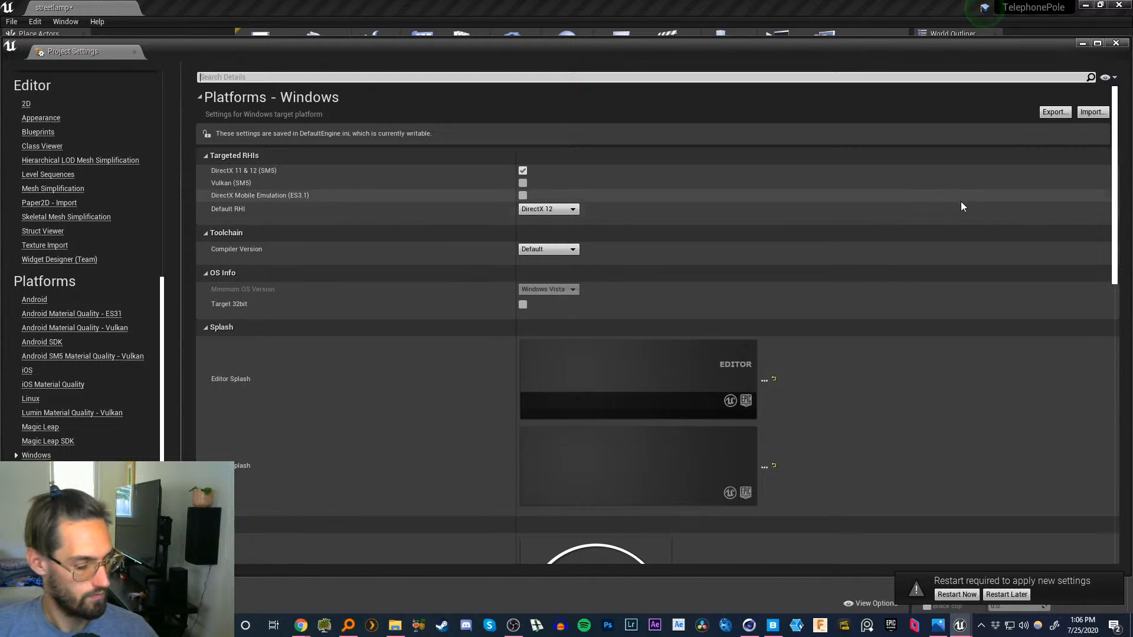
- Save all levels and restart the editor to apply the new settings, saving all the listed content
click(11, 21)
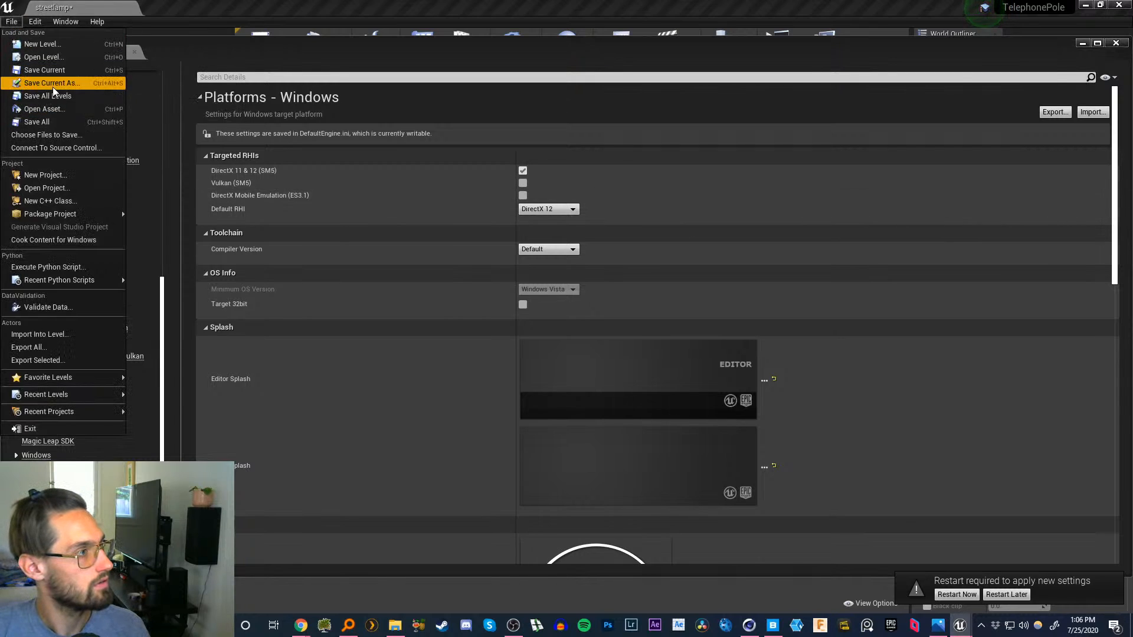
click(60, 98)
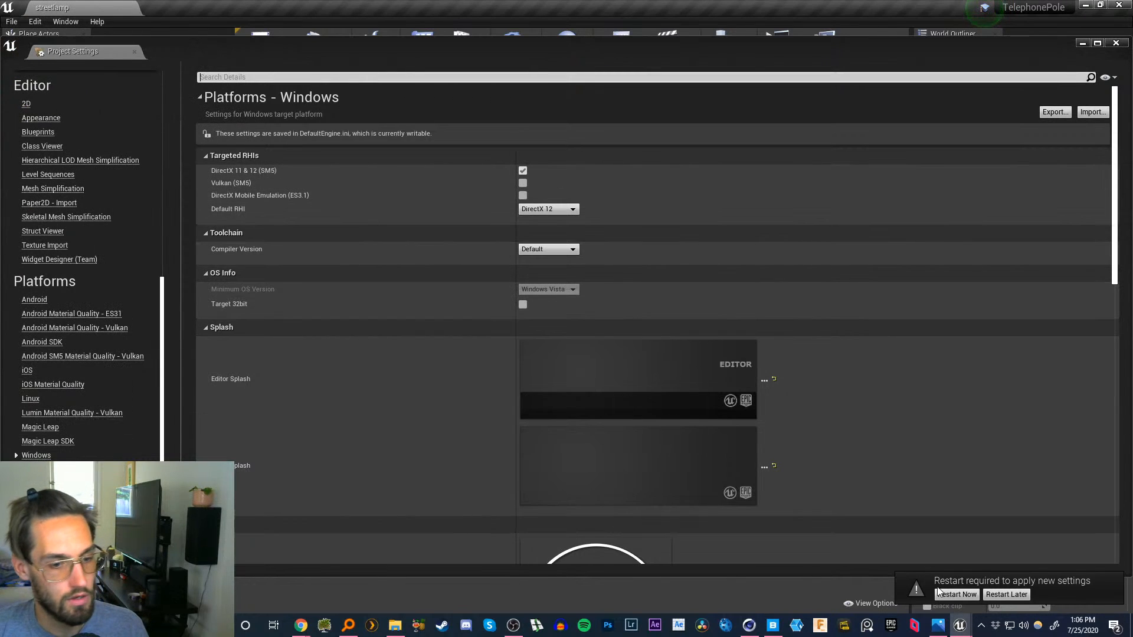
click(957, 594)
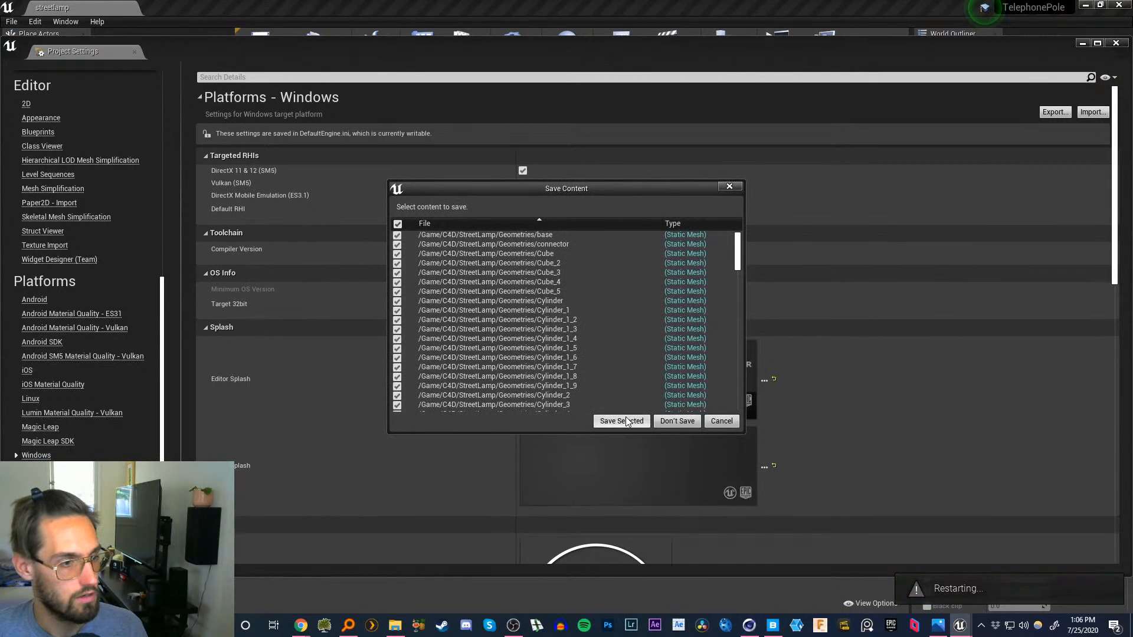
click(635, 419)
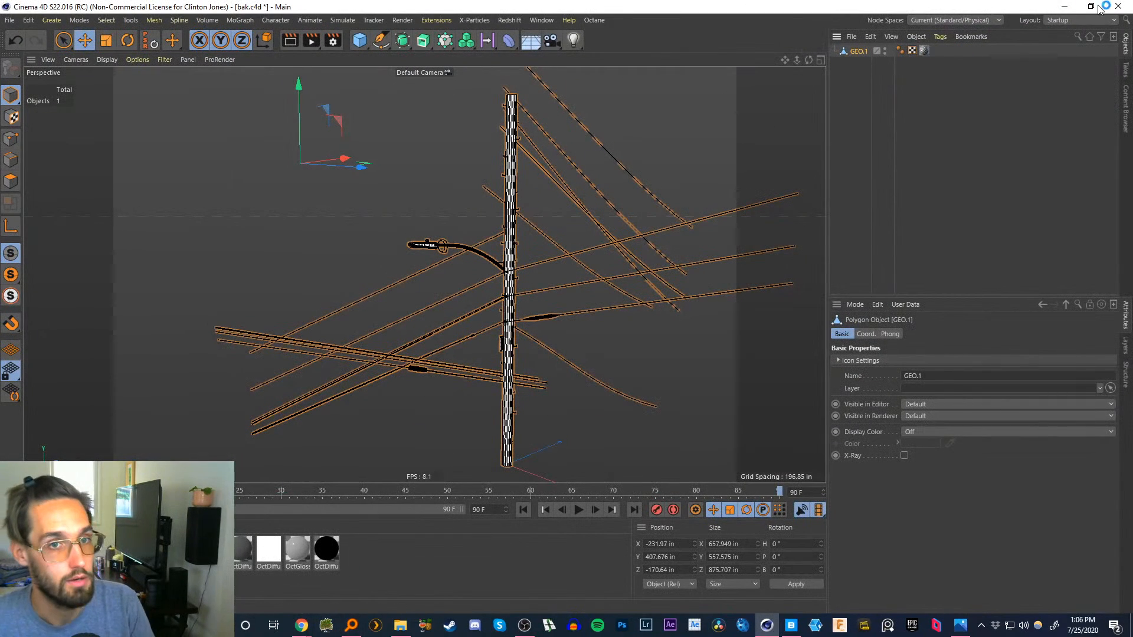
- Close the Cinema 4D scene bak.c4d and the final_v1_jpeg_00000.jpg reference image in Photos
click(1116, 6)
click(590, 354)
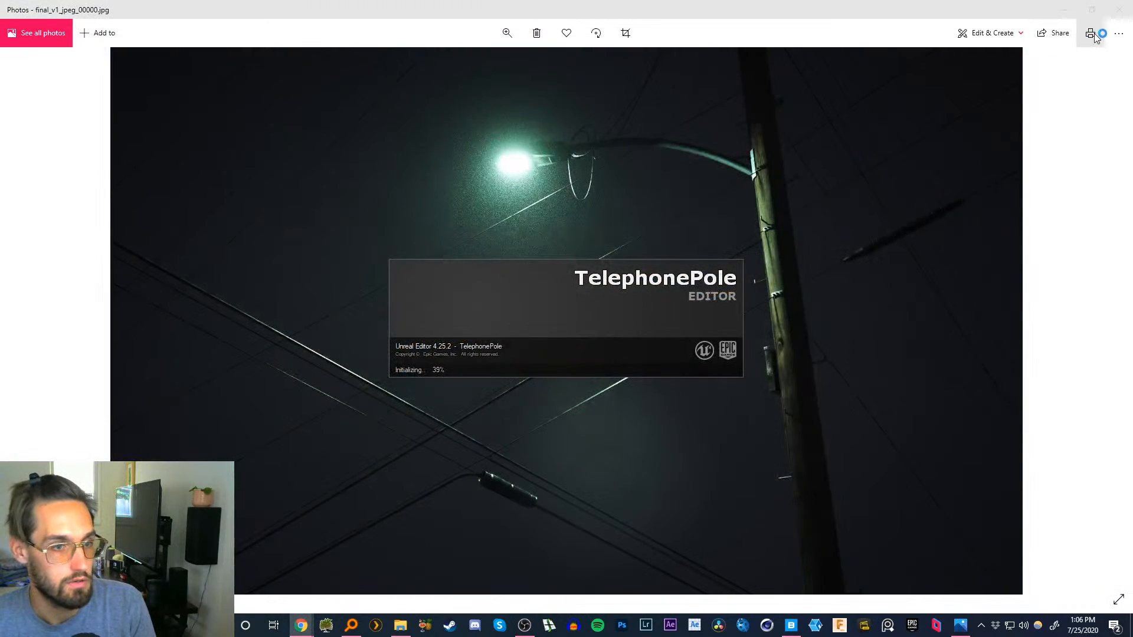
click(1120, 9)
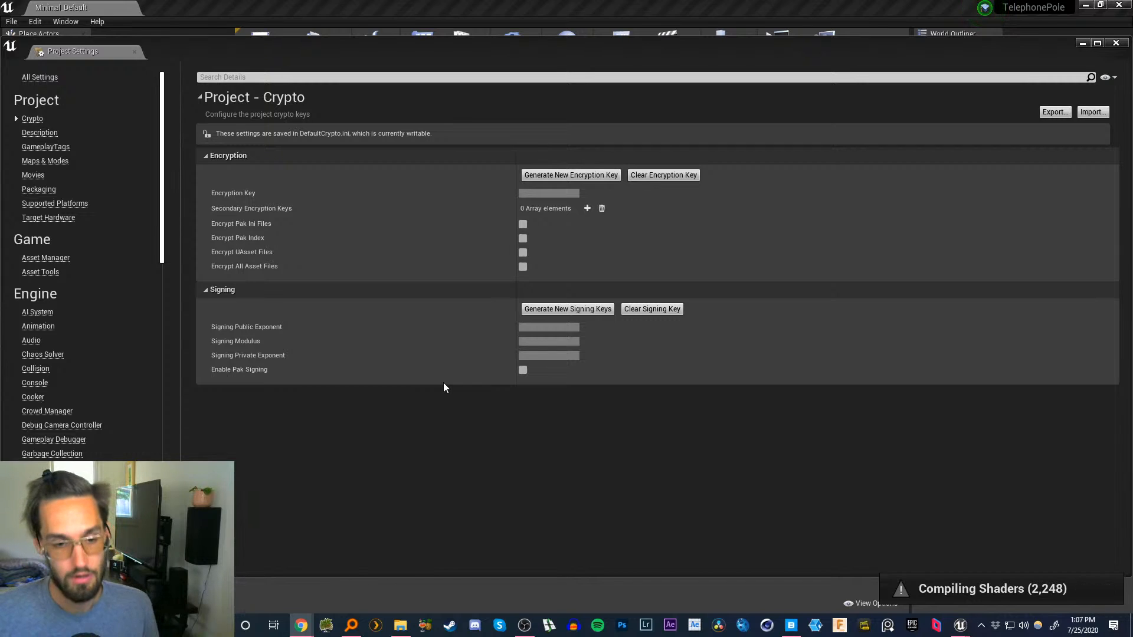
- Minimize the project settings and editor windows, switch to Discord, and view the Lego astronaut image in the submissions channel enlarged
click(1082, 44)
click(1086, 4)
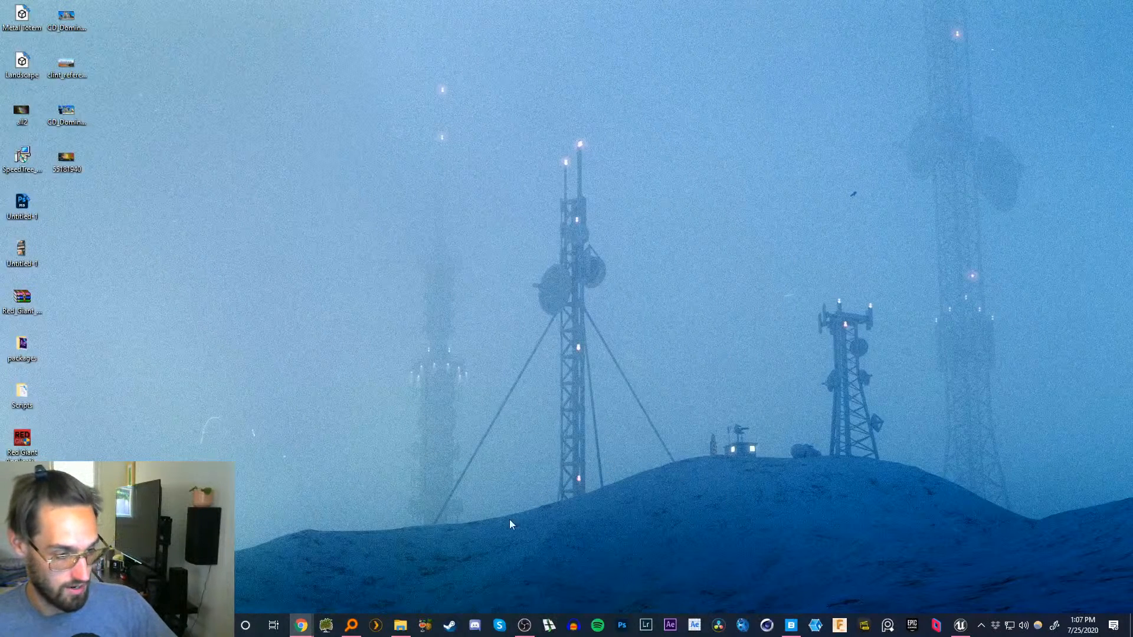
click(474, 625)
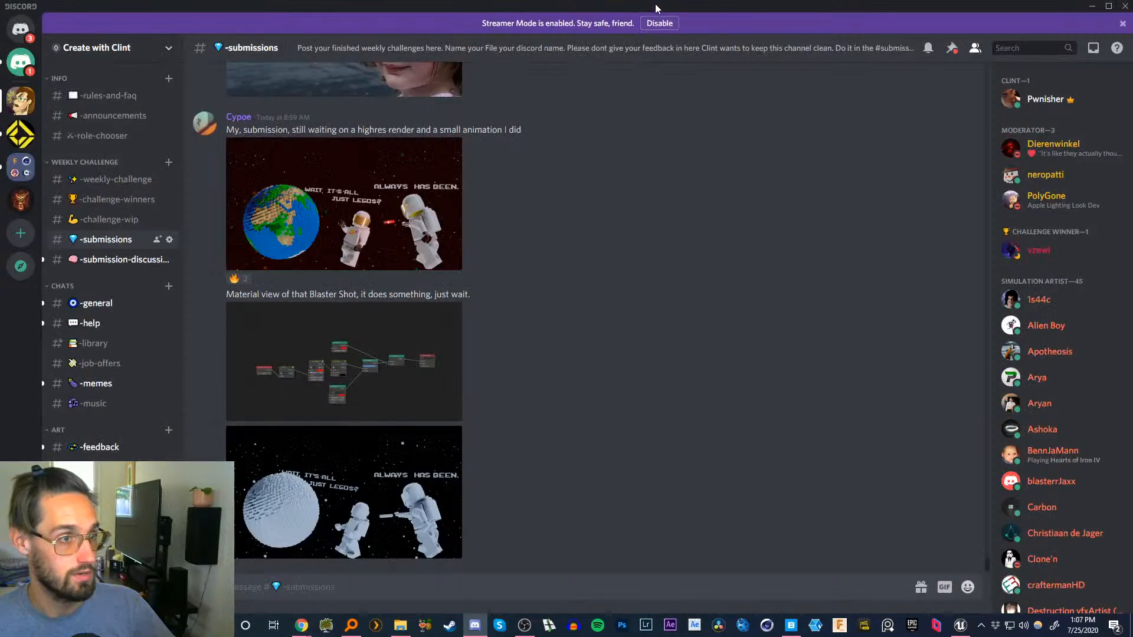
drag(655, 8, 708, 0)
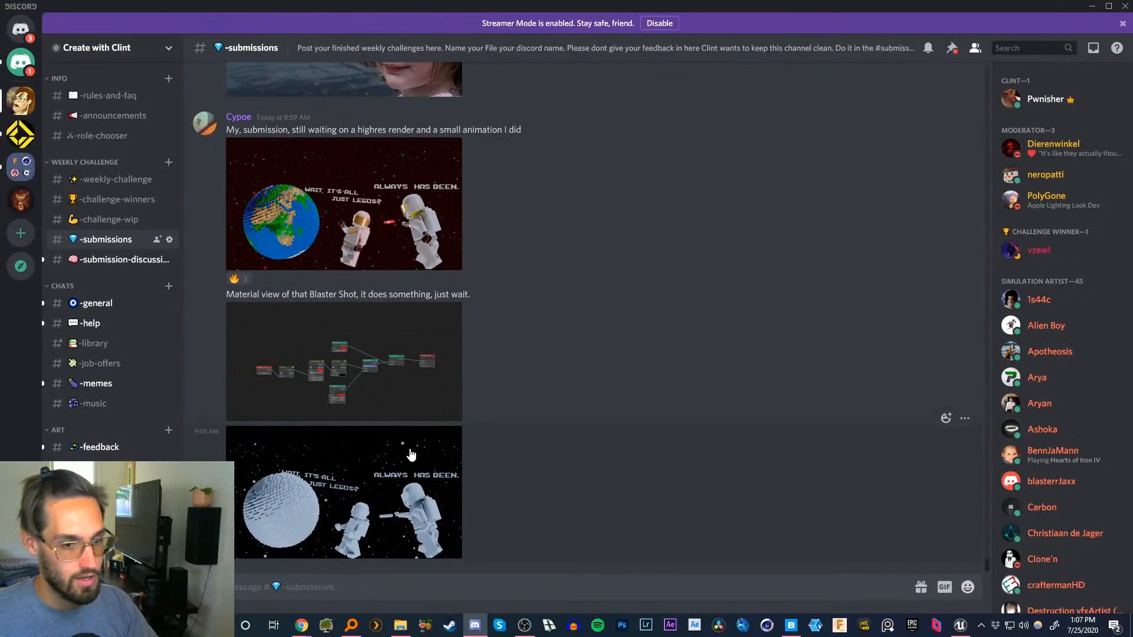
click(403, 220)
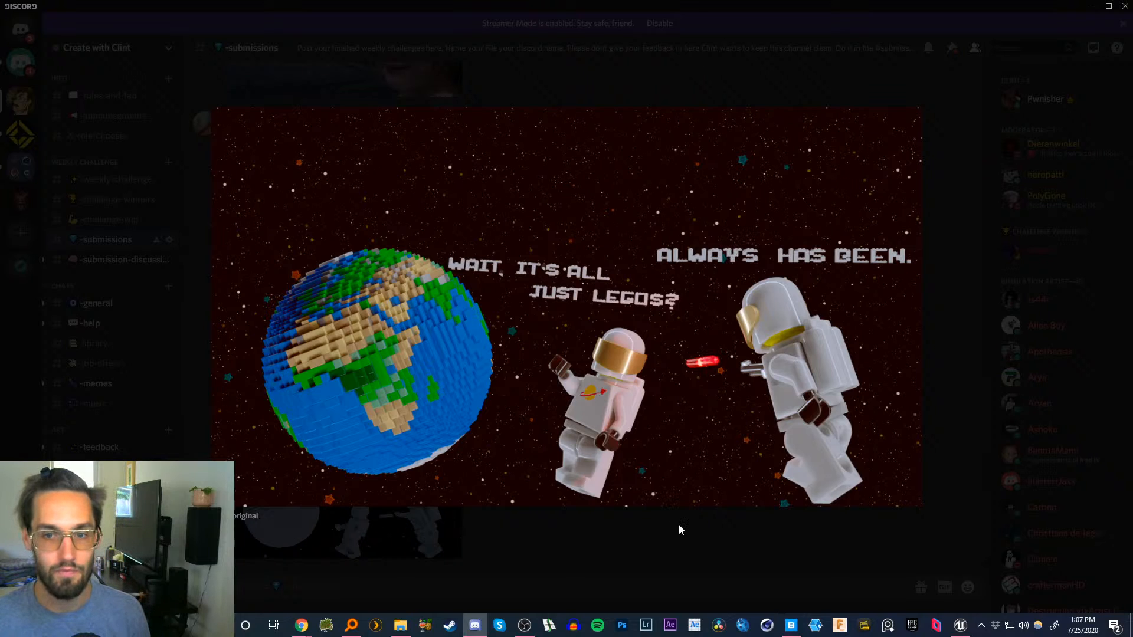
click(650, 550)
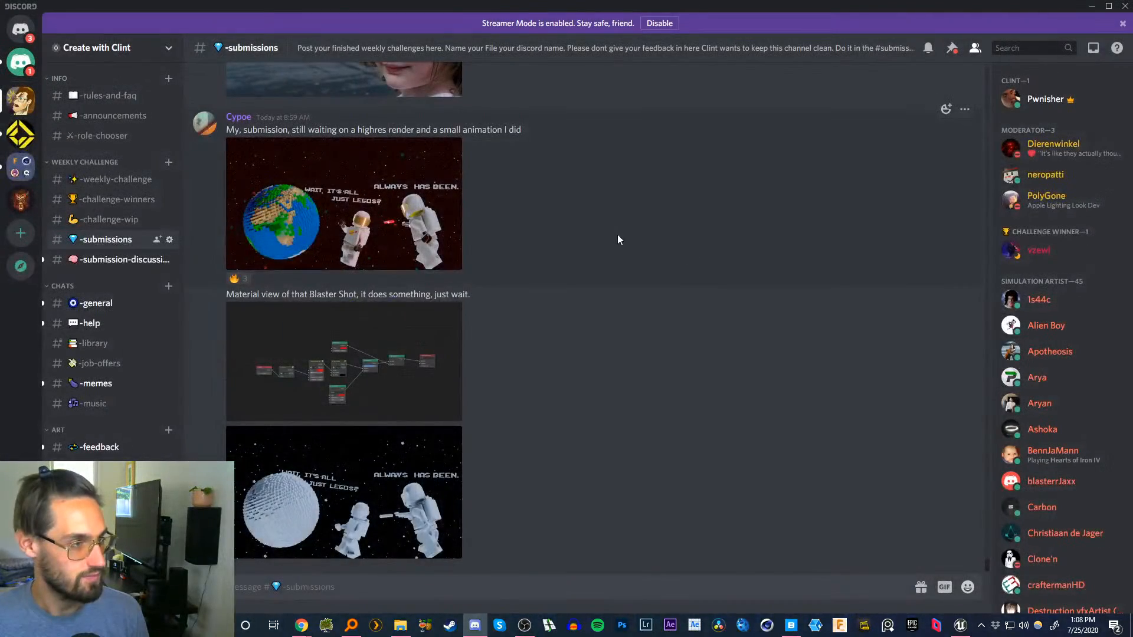
- Browse back through the submissions channel and examine the enlarged Lego burning house meme render
scroll(617, 235, up, 5)
scroll(565, 226, up, 2)
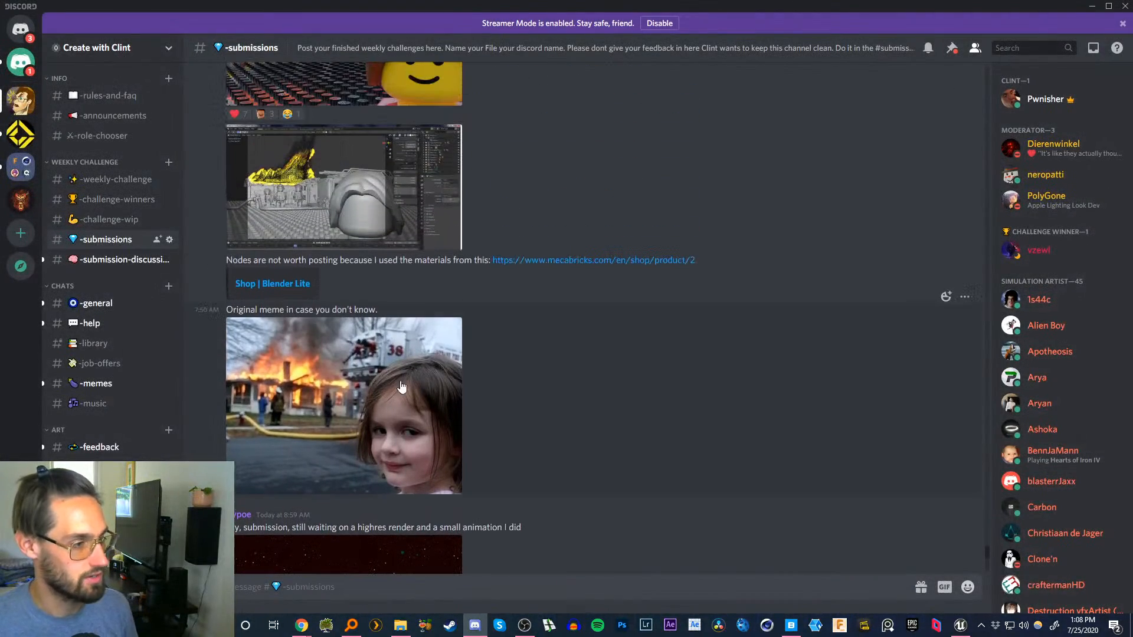
scroll(413, 195, up, 3)
click(405, 216)
click(660, 491)
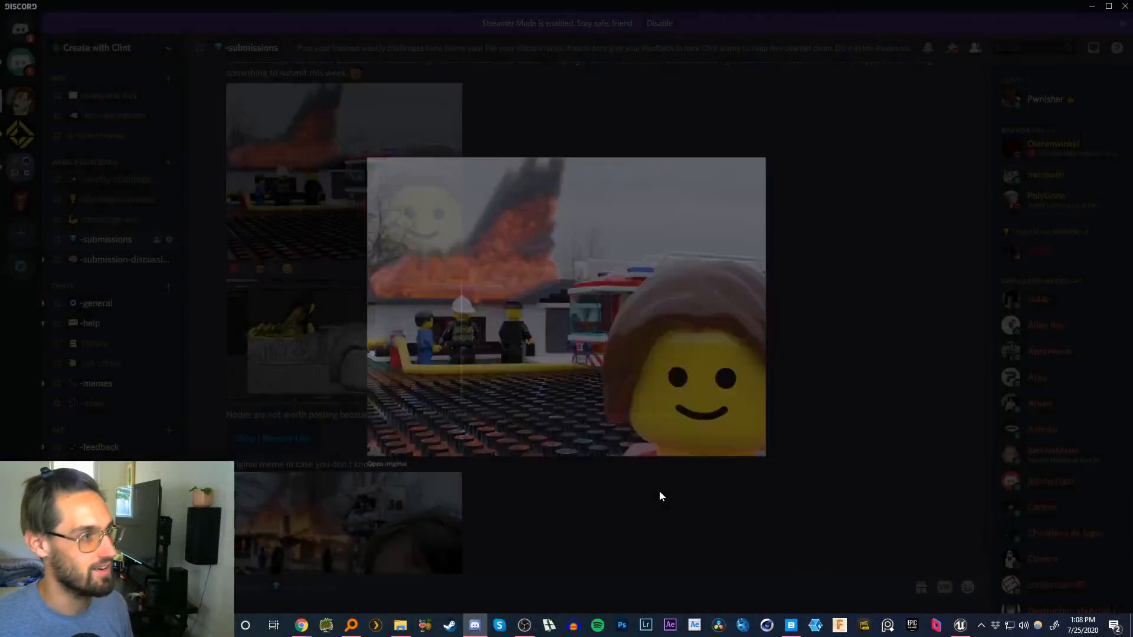
scroll(561, 455, down, 8)
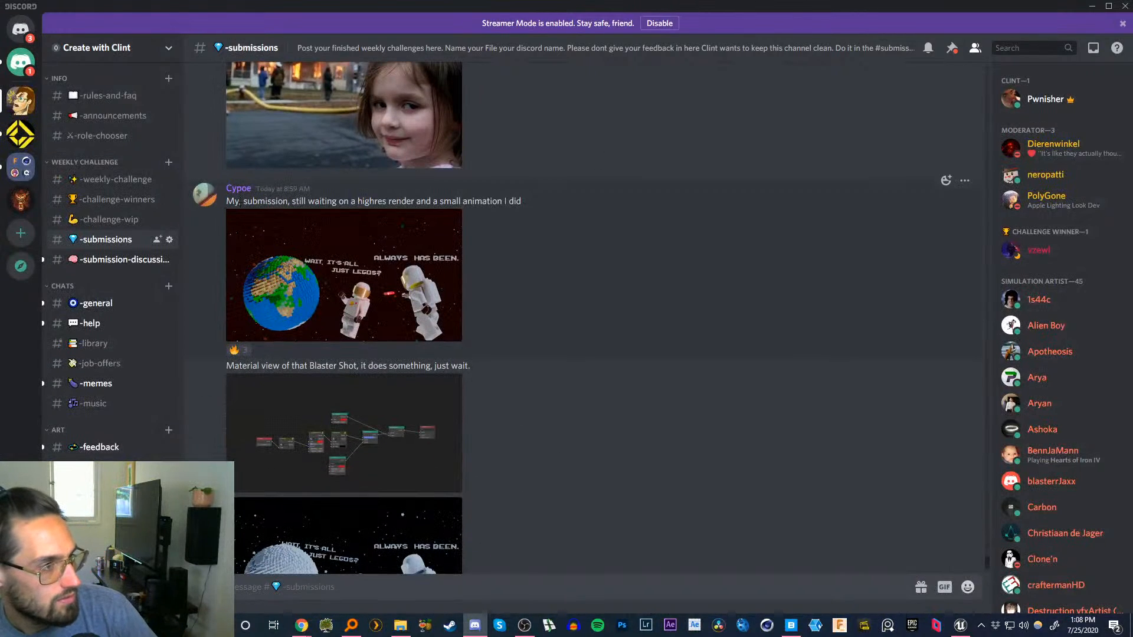
scroll(333, 208, up, 12)
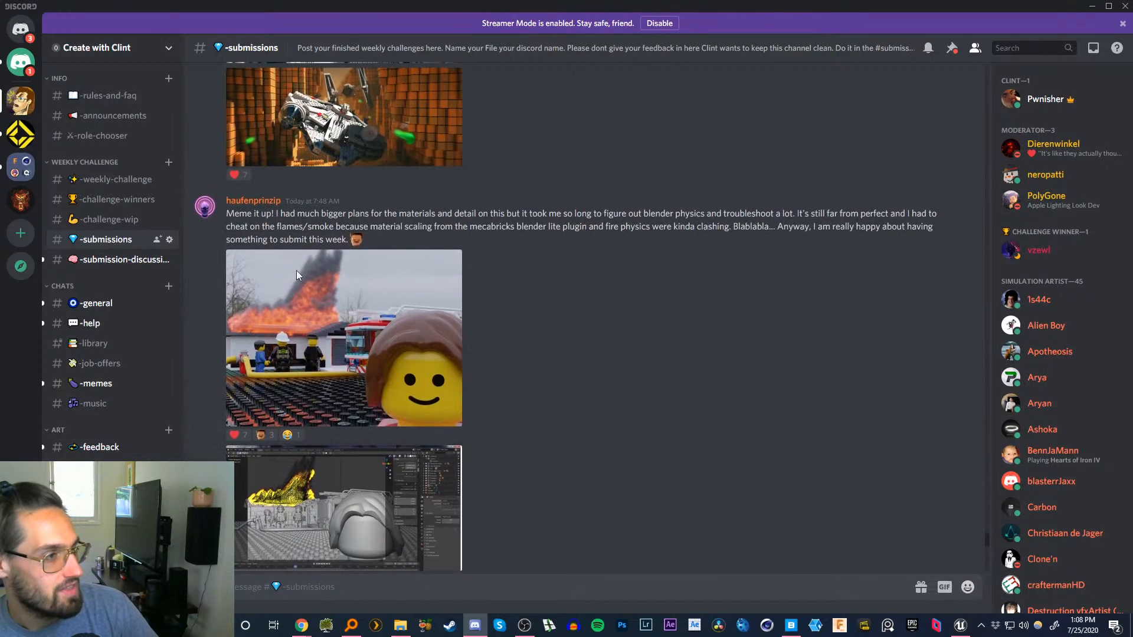
click(382, 329)
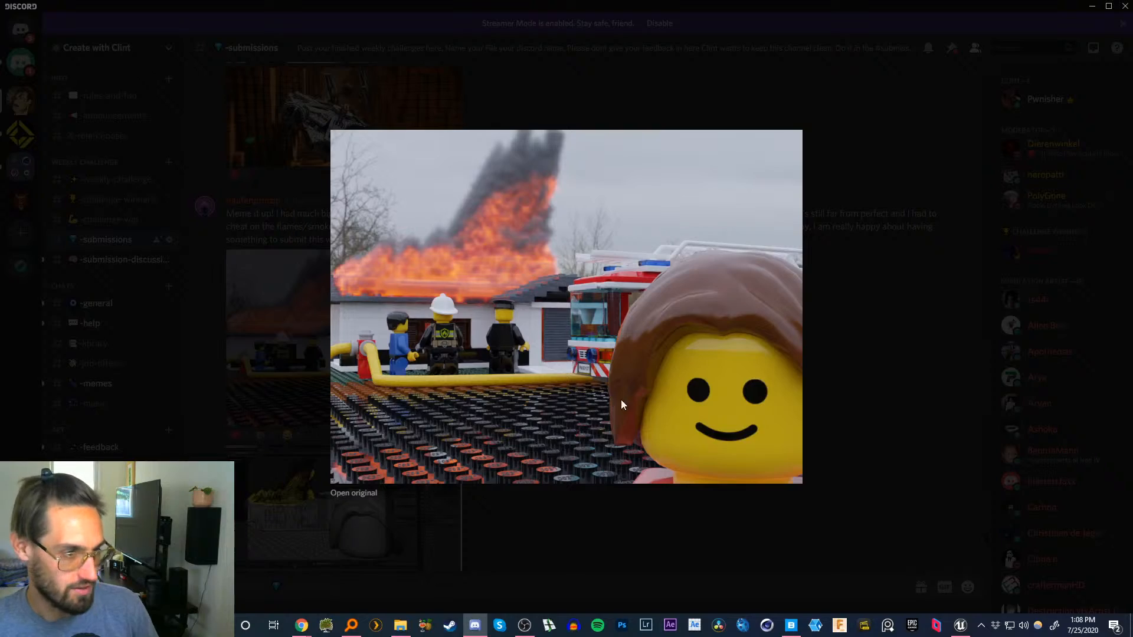
click(553, 533)
- View the earlier Lego spaceship, steam train and orange desert renders enlarged, and continue to the Blade Runner 2049 submission
scroll(502, 278, up, 5)
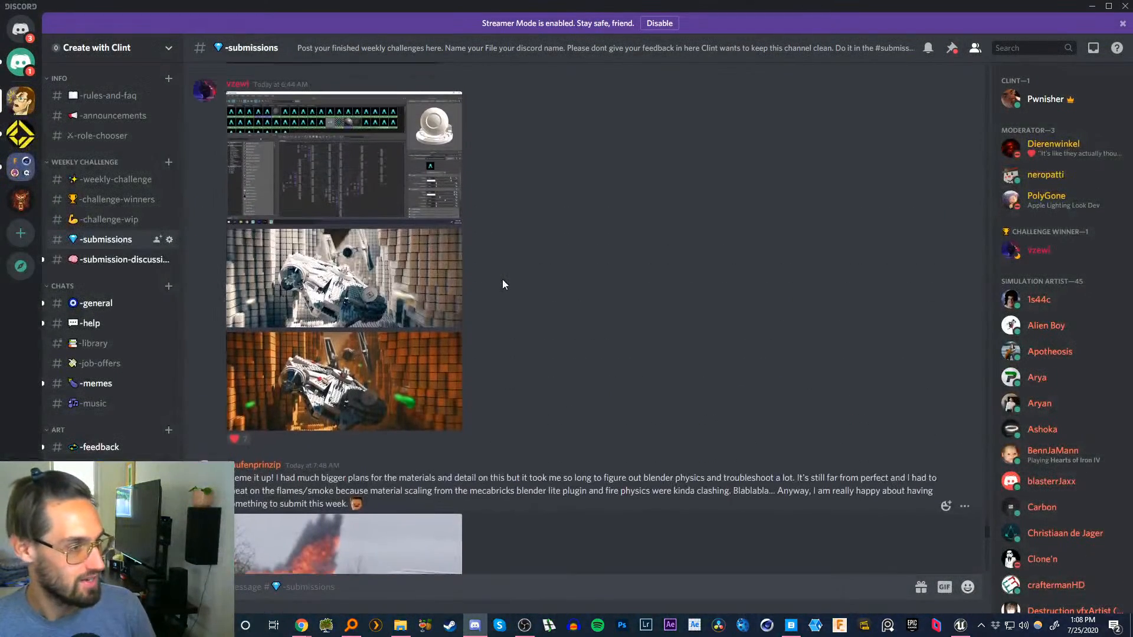
click(440, 391)
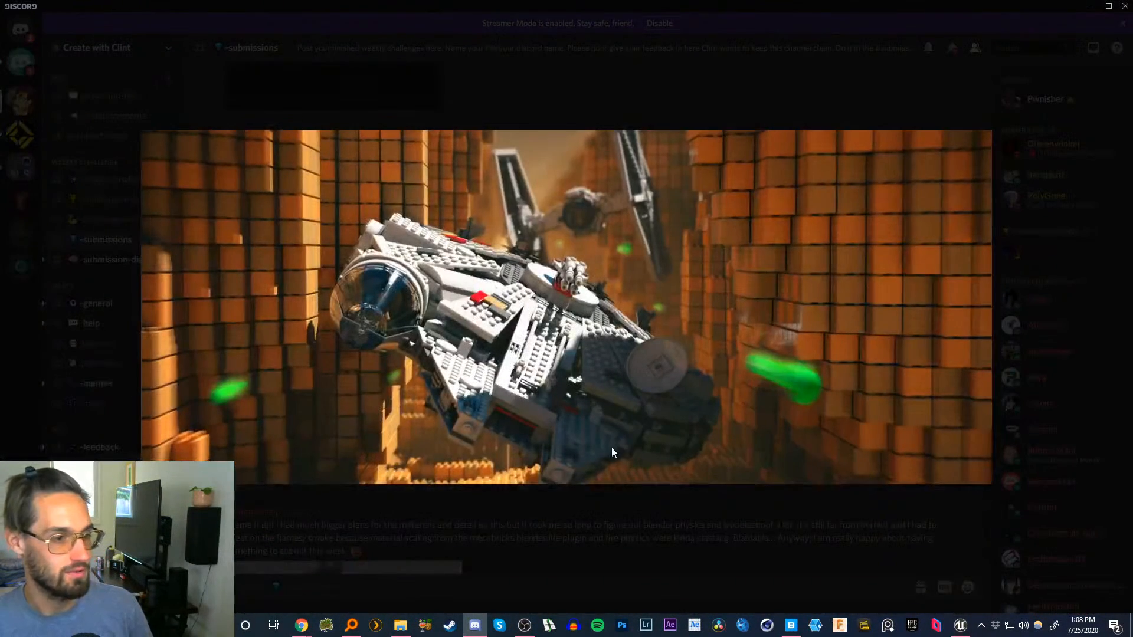
click(618, 496)
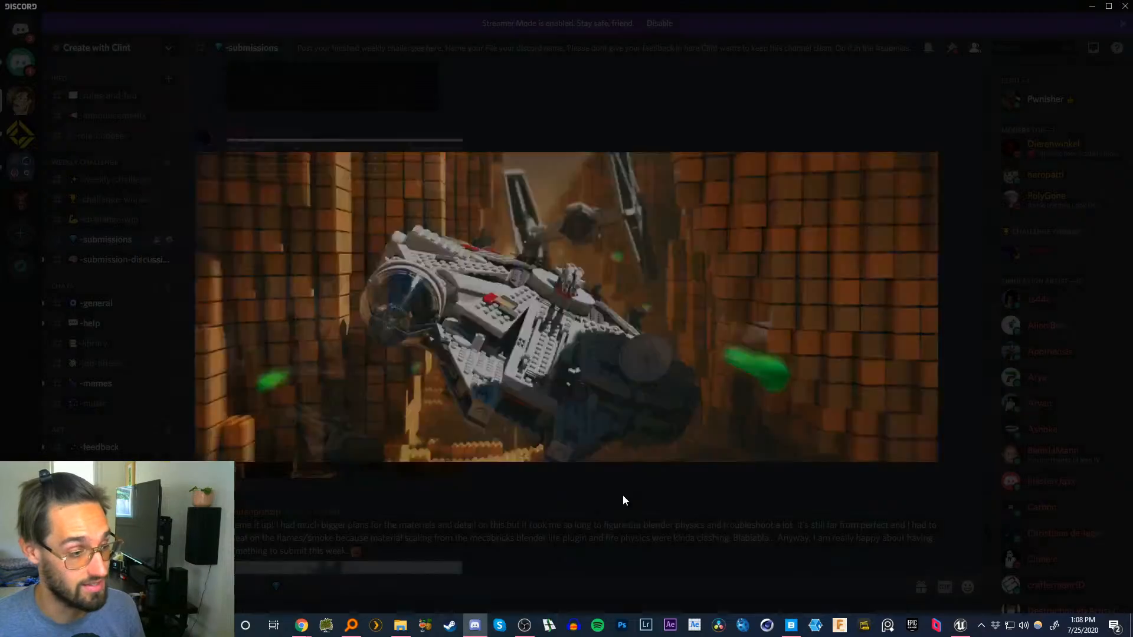
scroll(474, 295, up, 8)
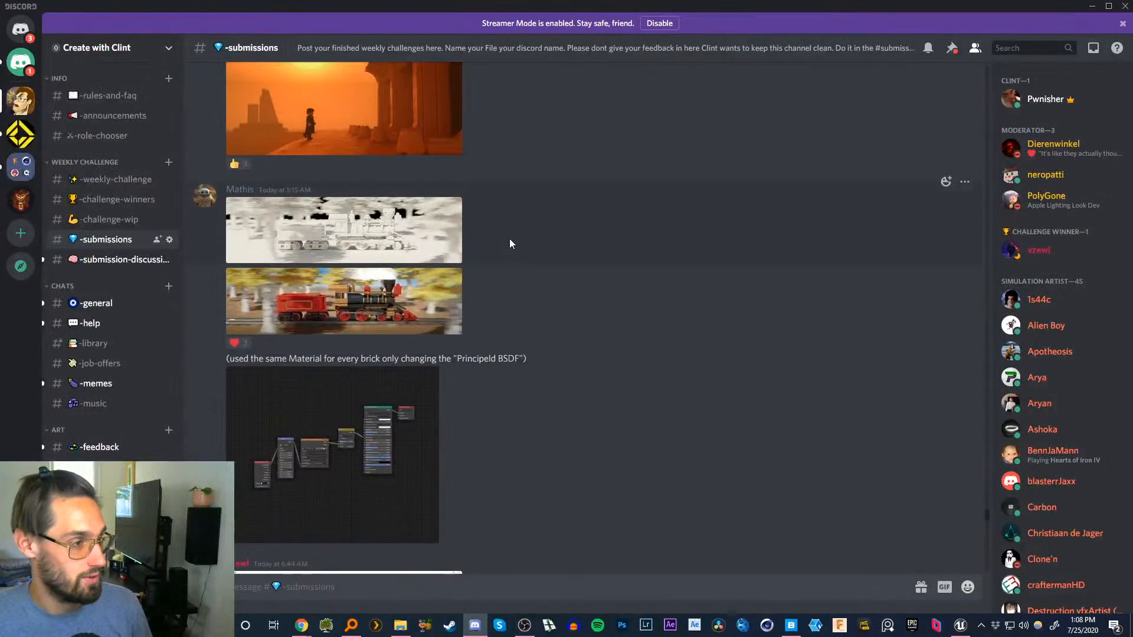
click(373, 313)
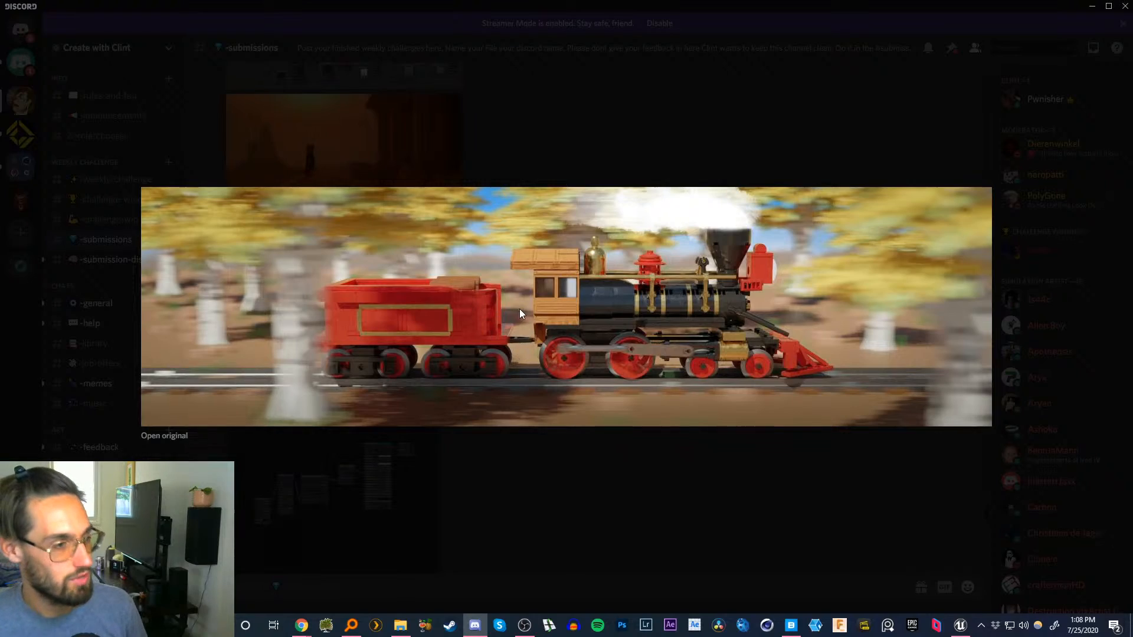
click(537, 431)
click(398, 183)
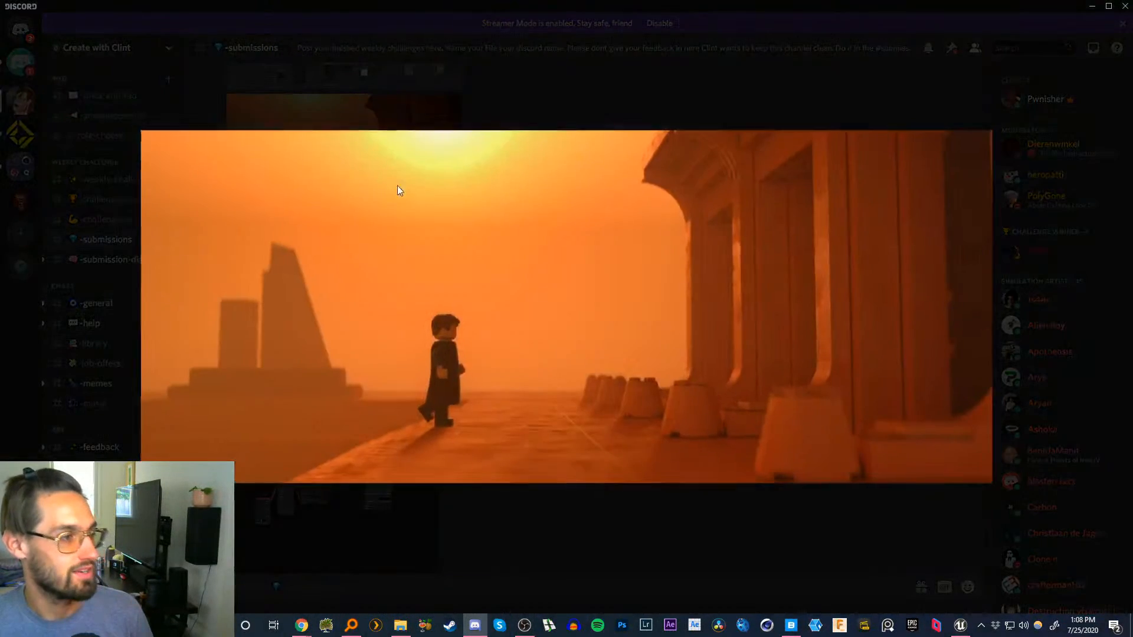
click(489, 545)
scroll(423, 229, up, 8)
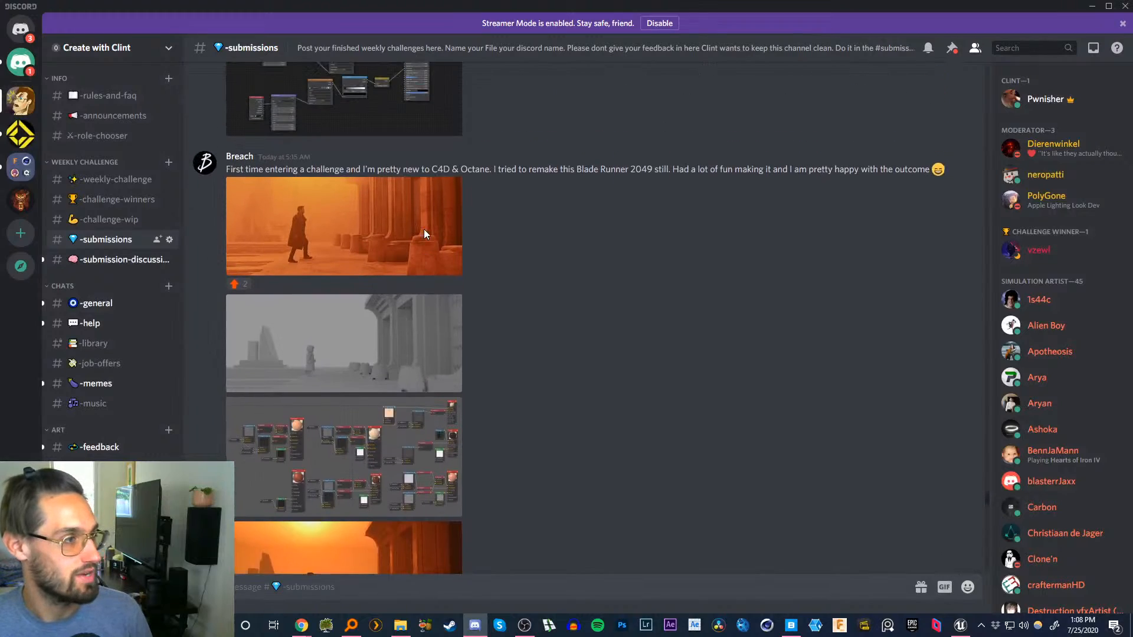
- View the Lego Blade Runner 2049 remake render with the orange sun enlarged, and close the preview
scroll(394, 399, down, 3)
click(389, 448)
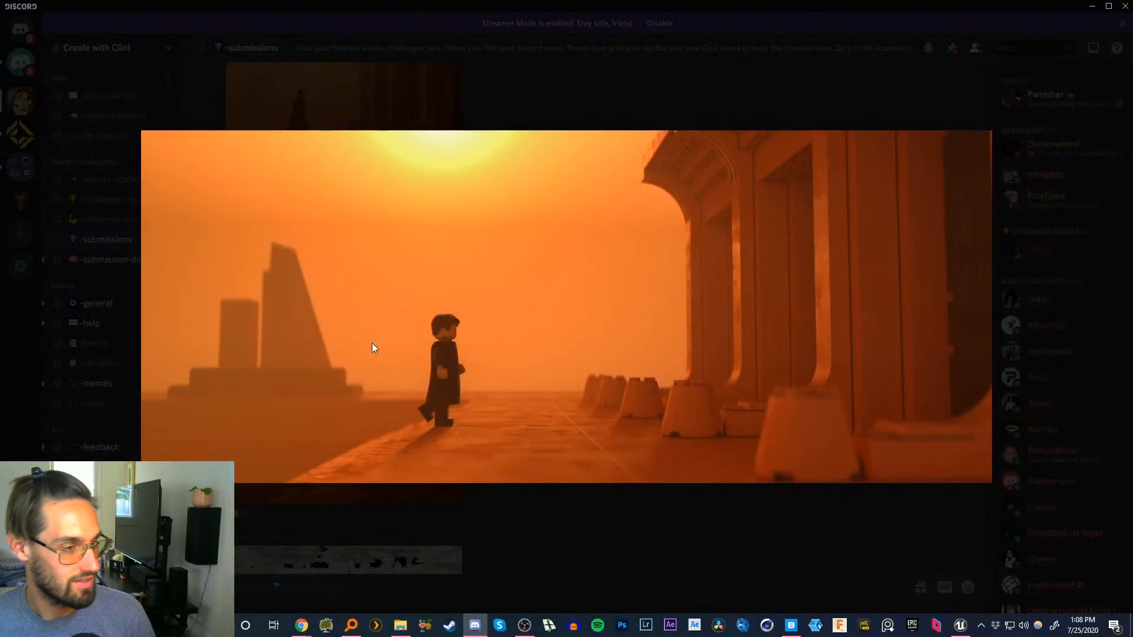
click(503, 515)
- View the Corridor Crew Lego pack render enlarged, inspect its original Lego_Clint_00000.png in the browser, and return to the submissions channel
scroll(448, 364, up, 5)
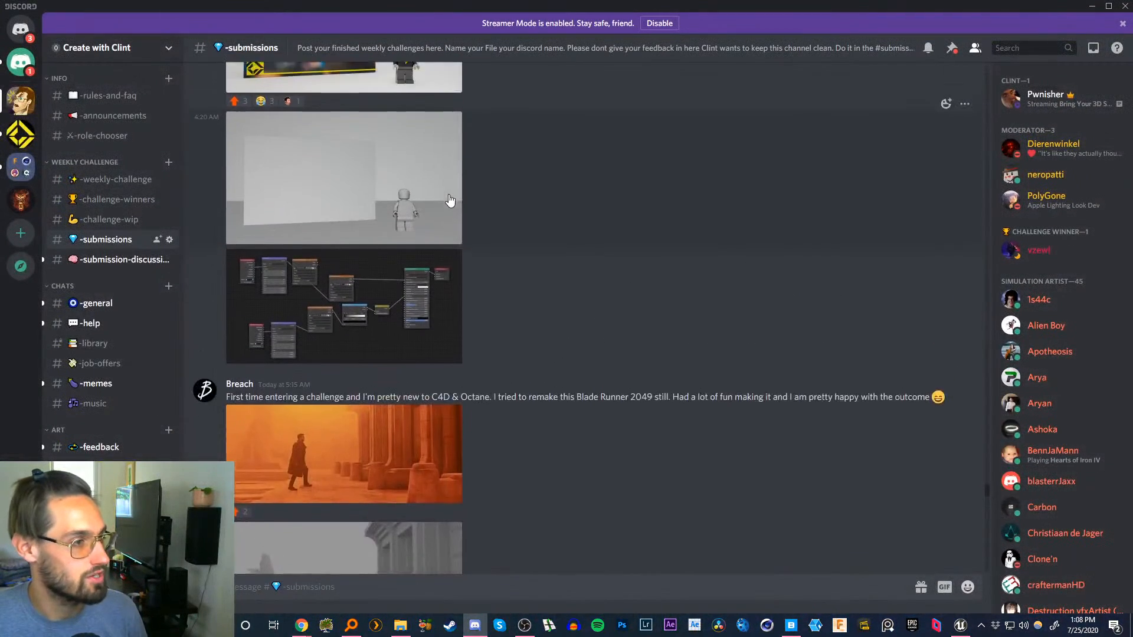
scroll(444, 222, up, 3)
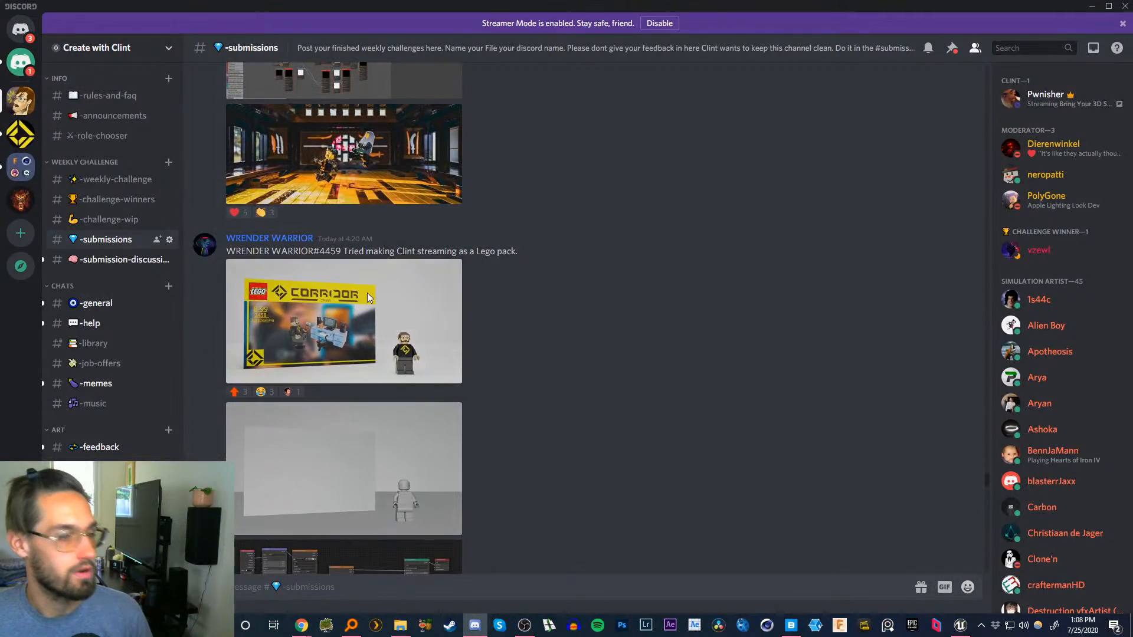
click(362, 311)
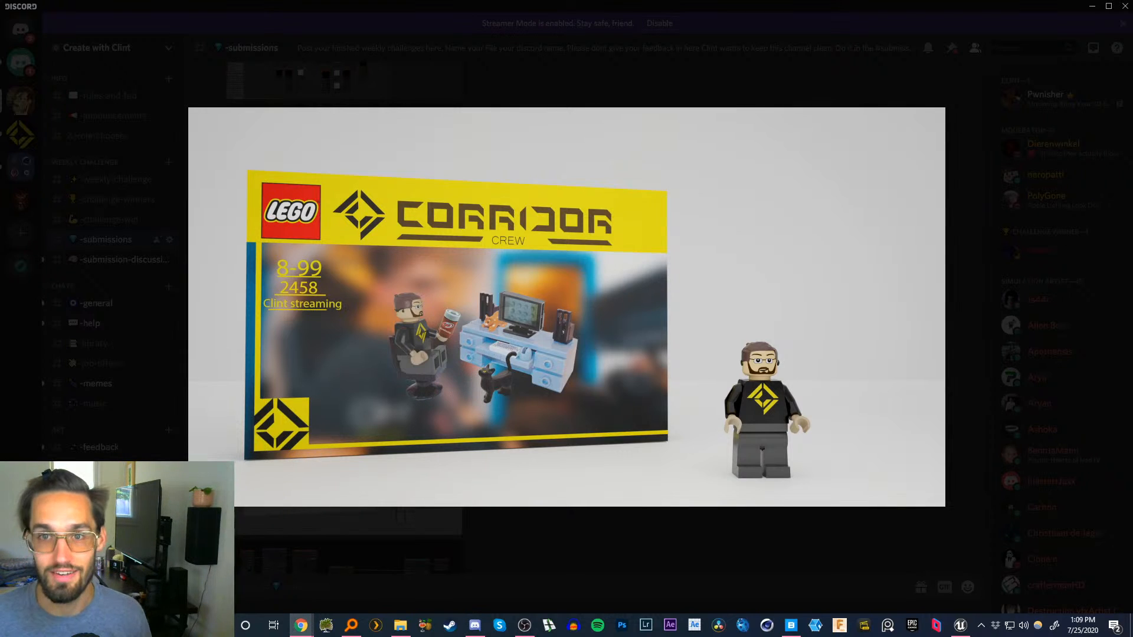
click(716, 232)
click(338, 386)
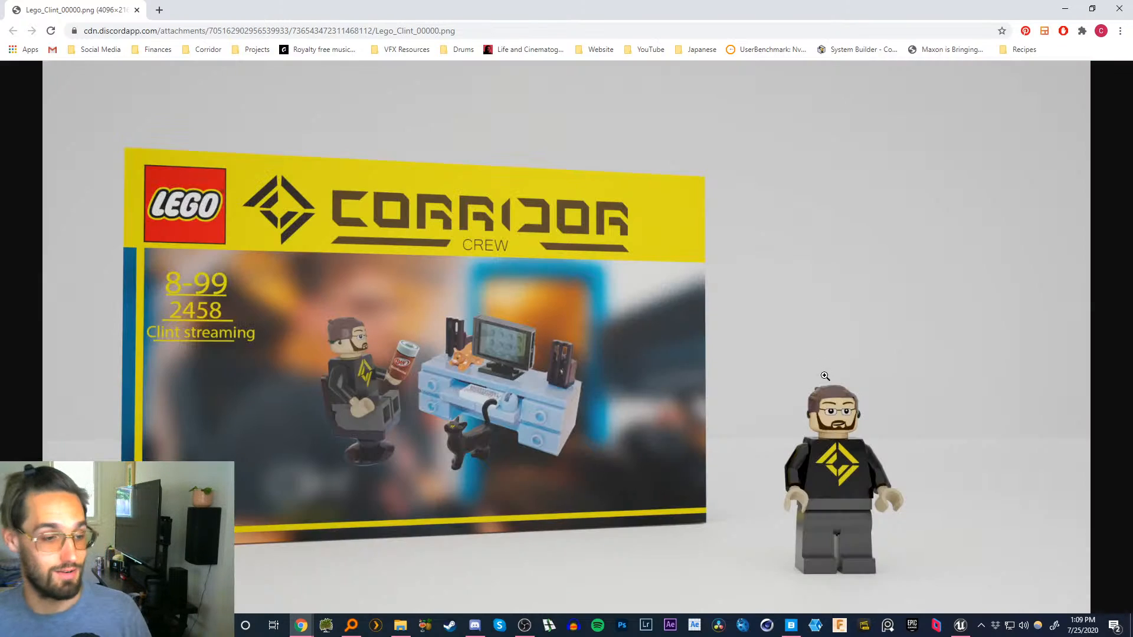
click(811, 391)
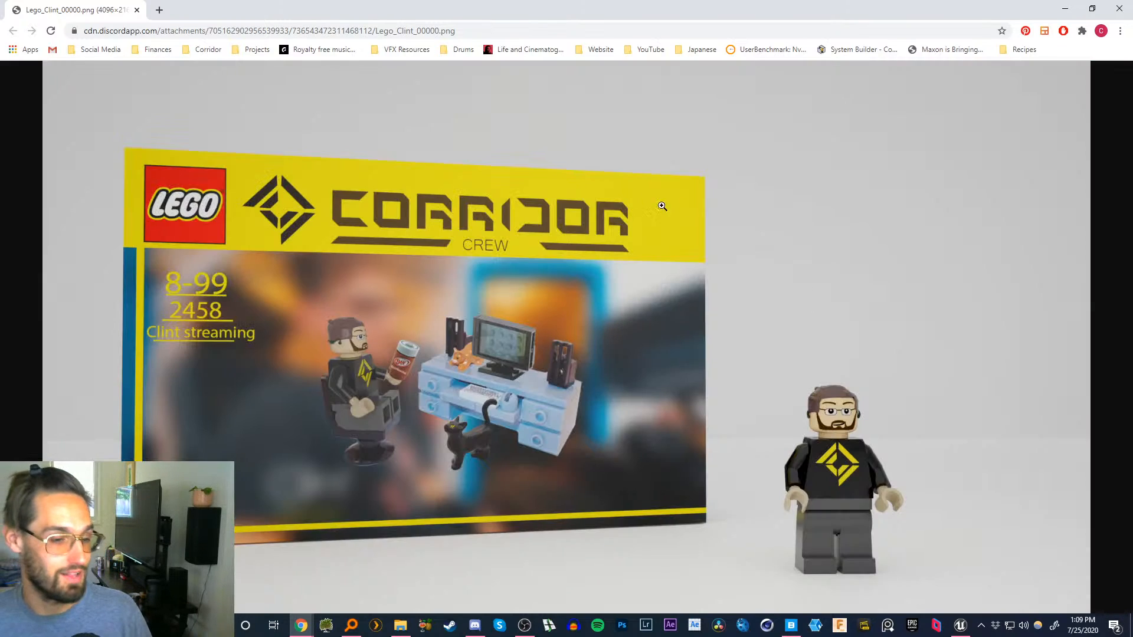
click(827, 461)
click(620, 374)
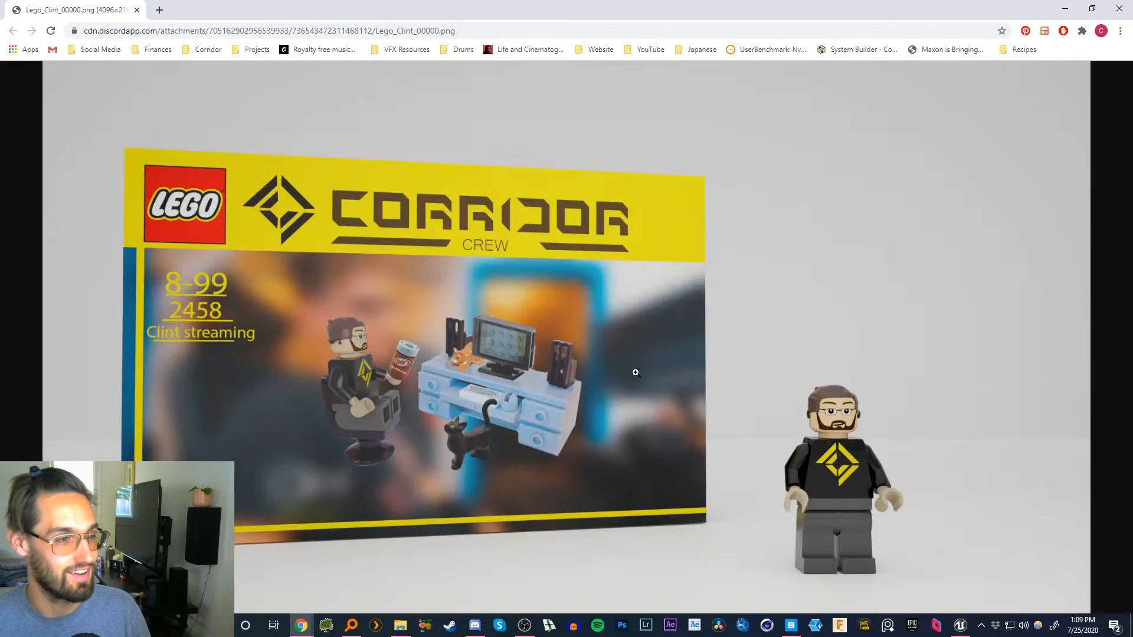
click(1120, 9)
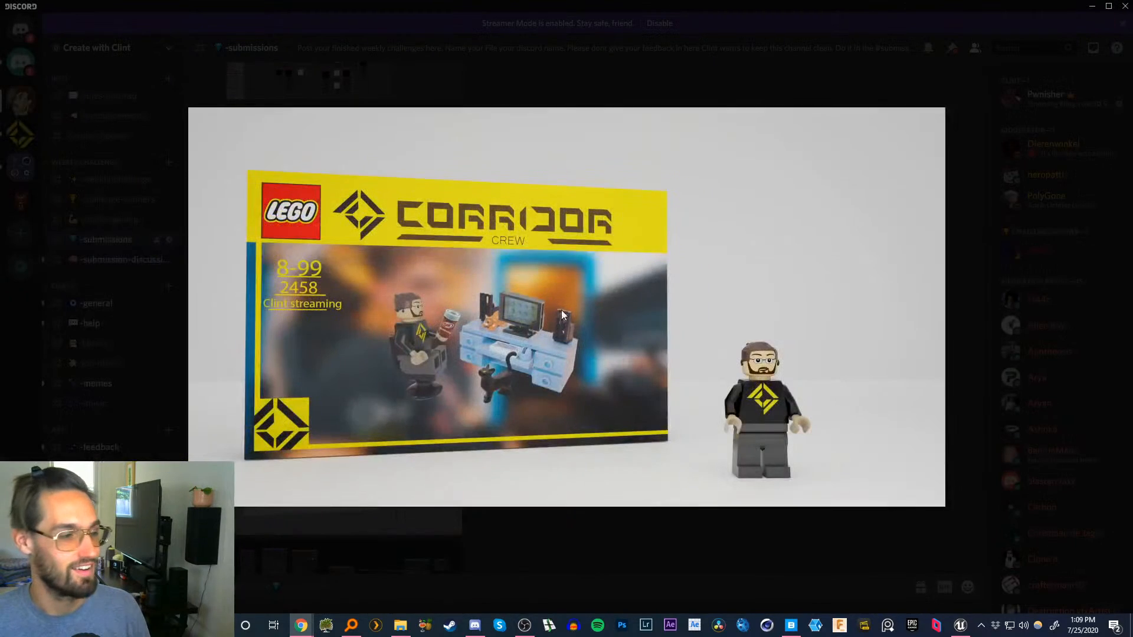
click(636, 524)
- View the Lego dojo fight render from the earlier submissions enlarged, and close the preview
scroll(503, 301, up, 5)
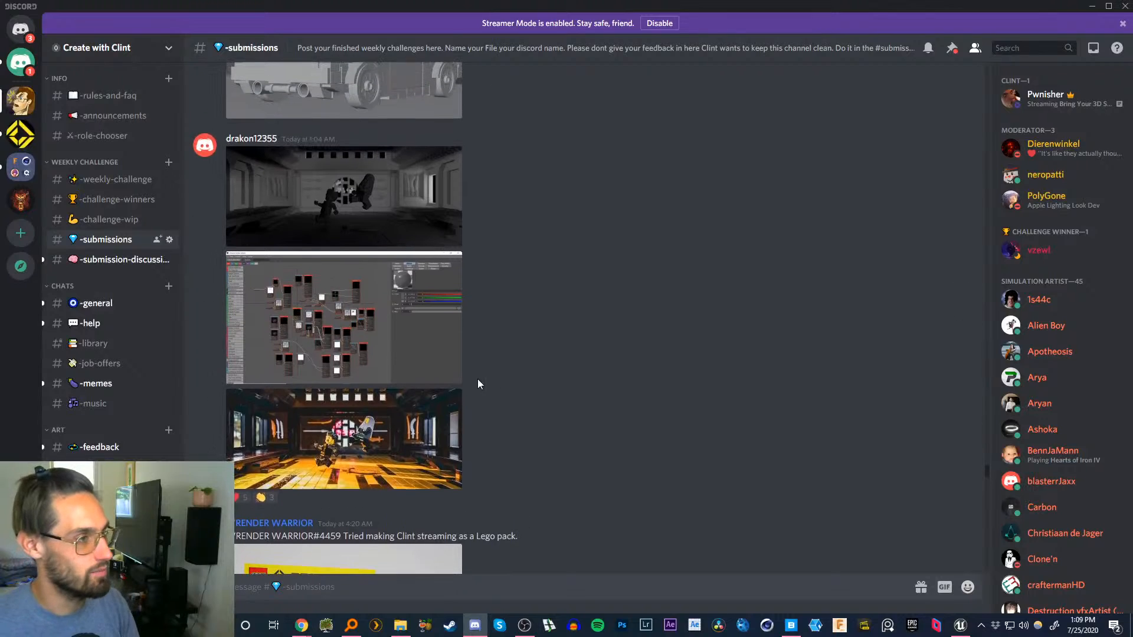
click(396, 457)
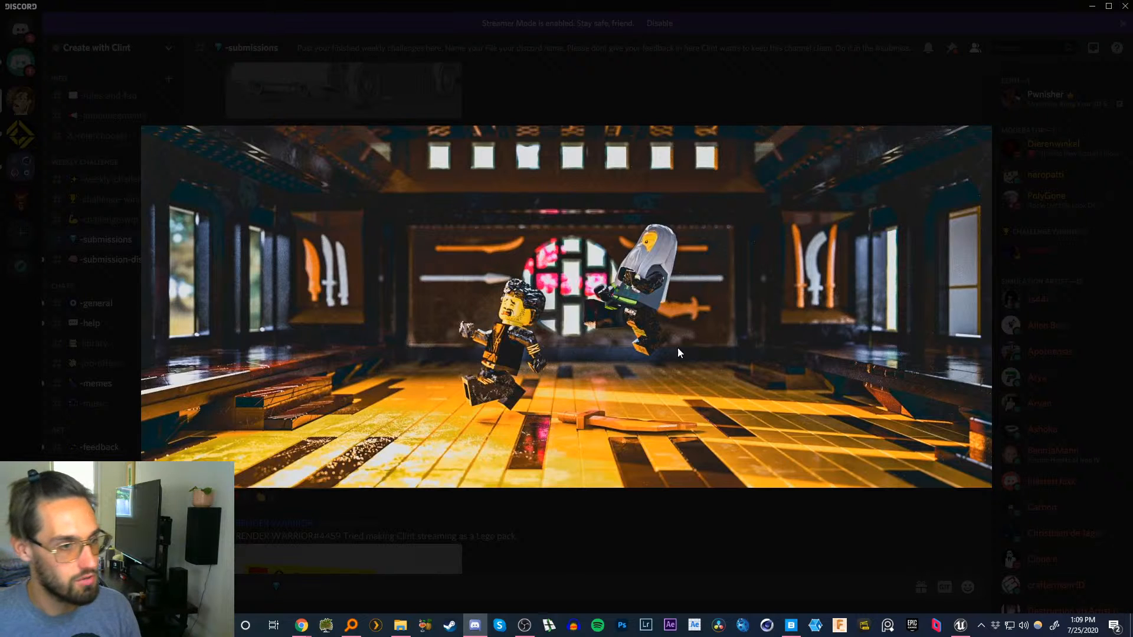
click(672, 552)
- Examine the rear and front renders of the grey Lego car enlarged in the submissions channel
scroll(467, 268, up, 3)
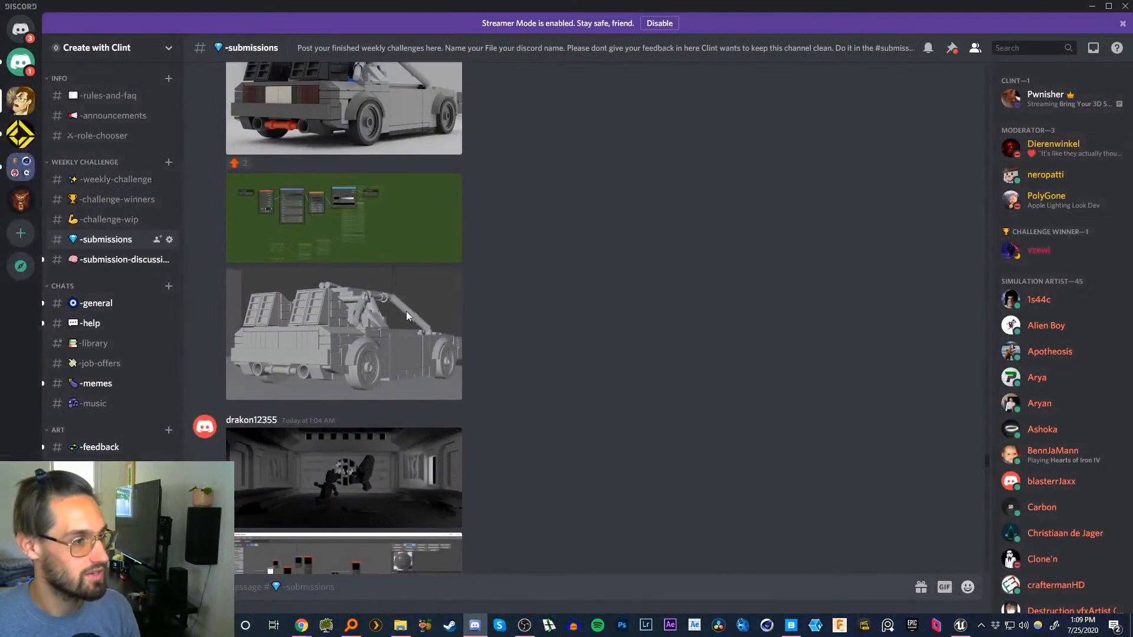
scroll(354, 229, up, 2)
click(355, 231)
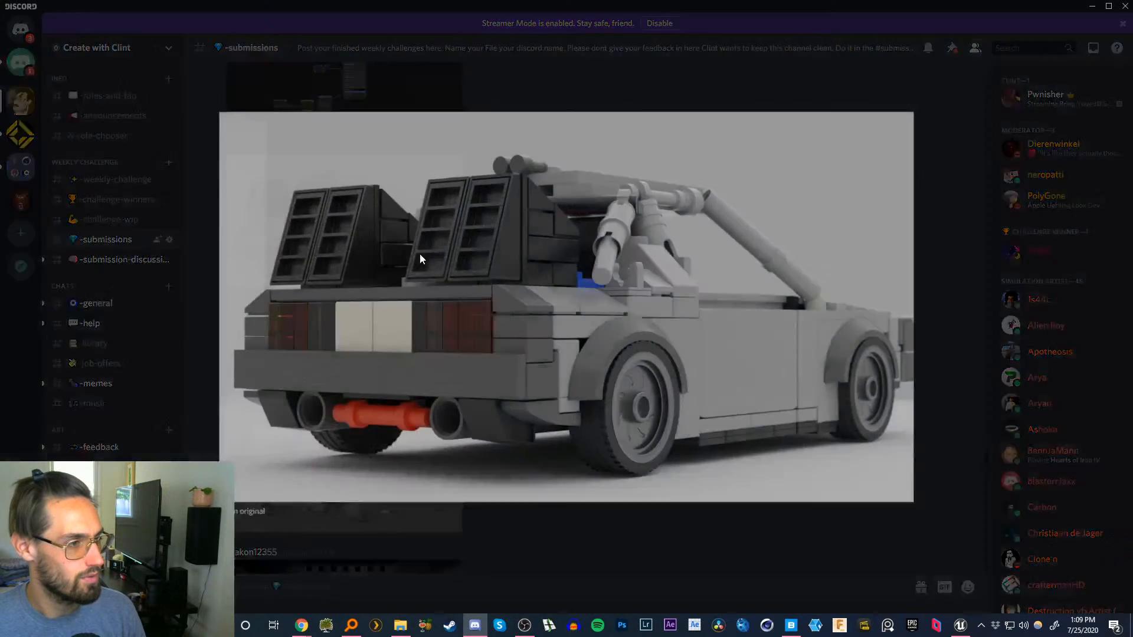
click(657, 554)
scroll(405, 275, up, 10)
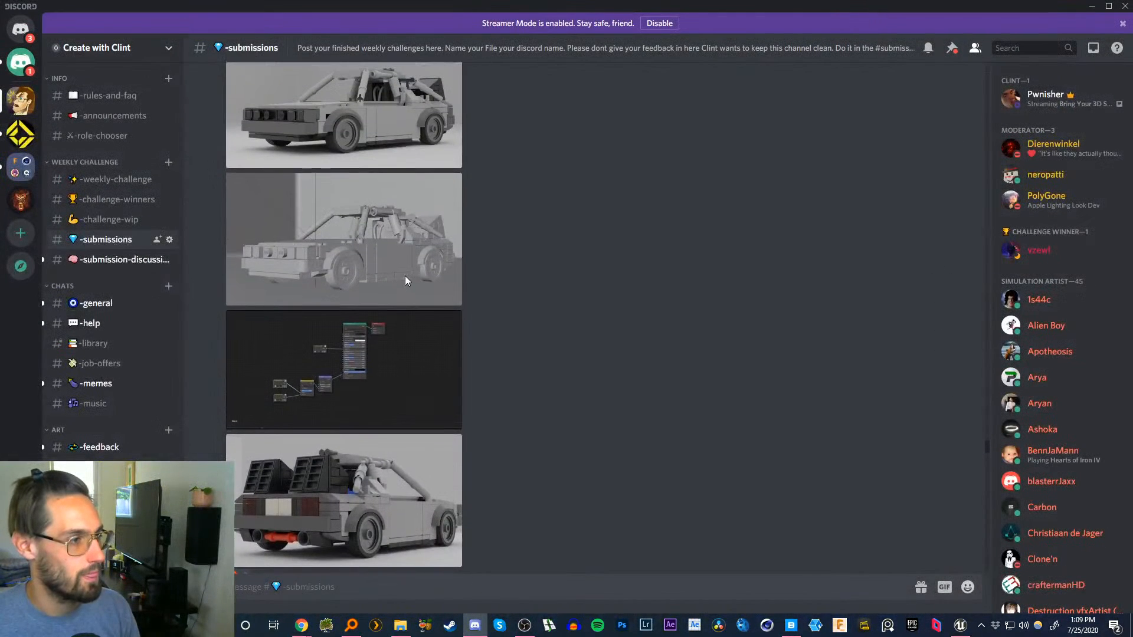
scroll(385, 423, up, 1)
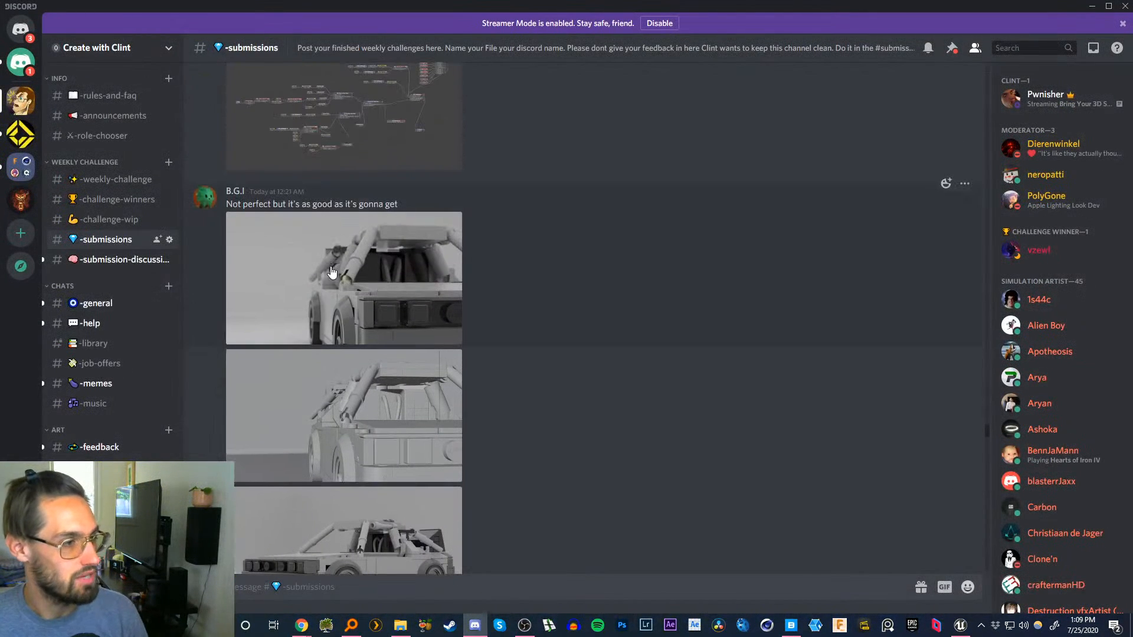
click(366, 528)
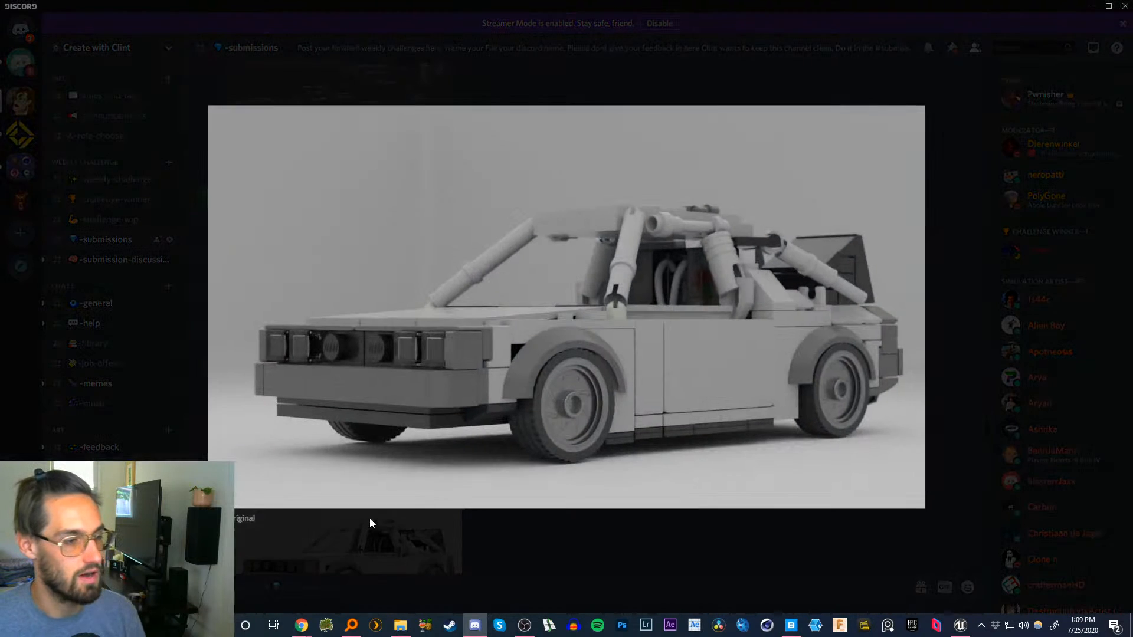
click(652, 532)
- Examine the Lego tower render and both the clay and final Lego Farnsworth House renders enlarged
scroll(444, 222, up, 8)
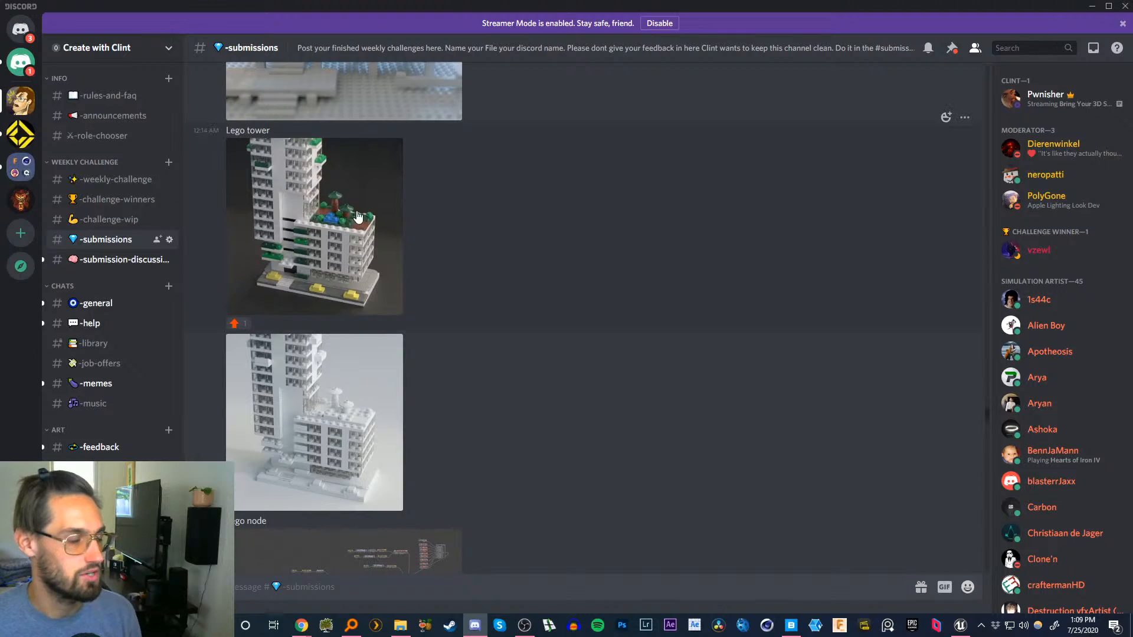
scroll(392, 197, up, 3)
click(383, 201)
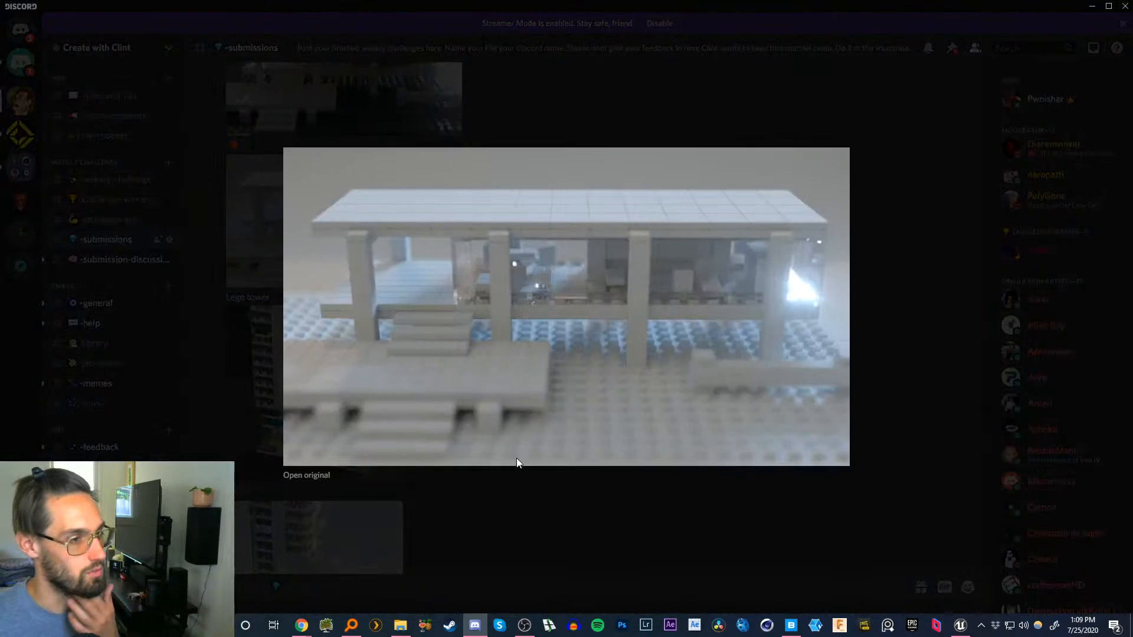
key(Escape)
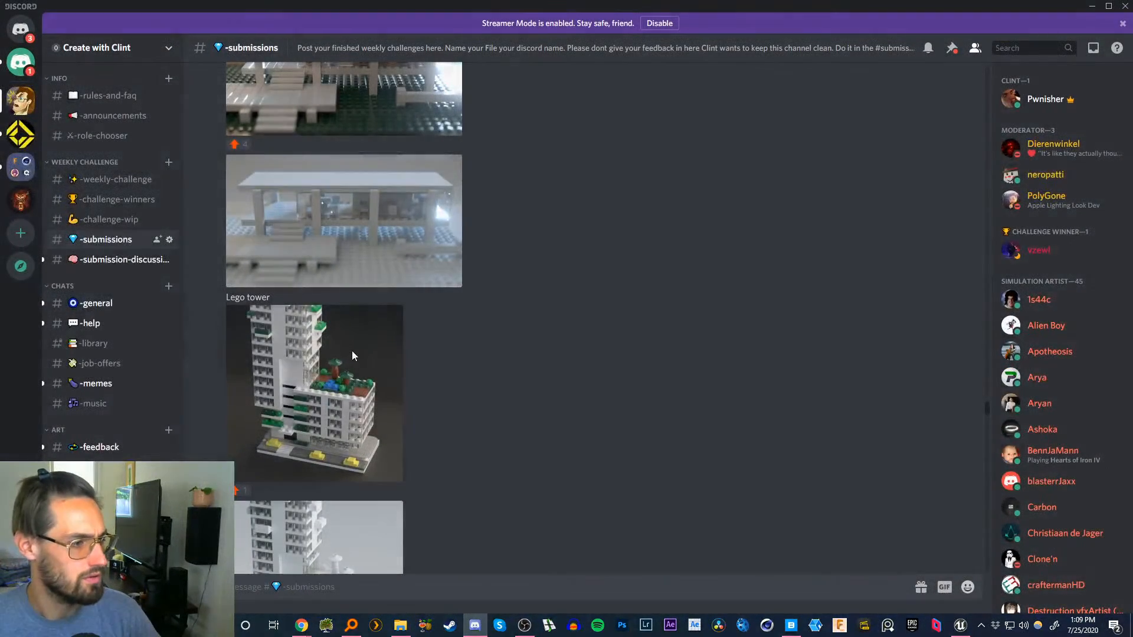
click(352, 351)
click(819, 302)
scroll(361, 248, up, 3)
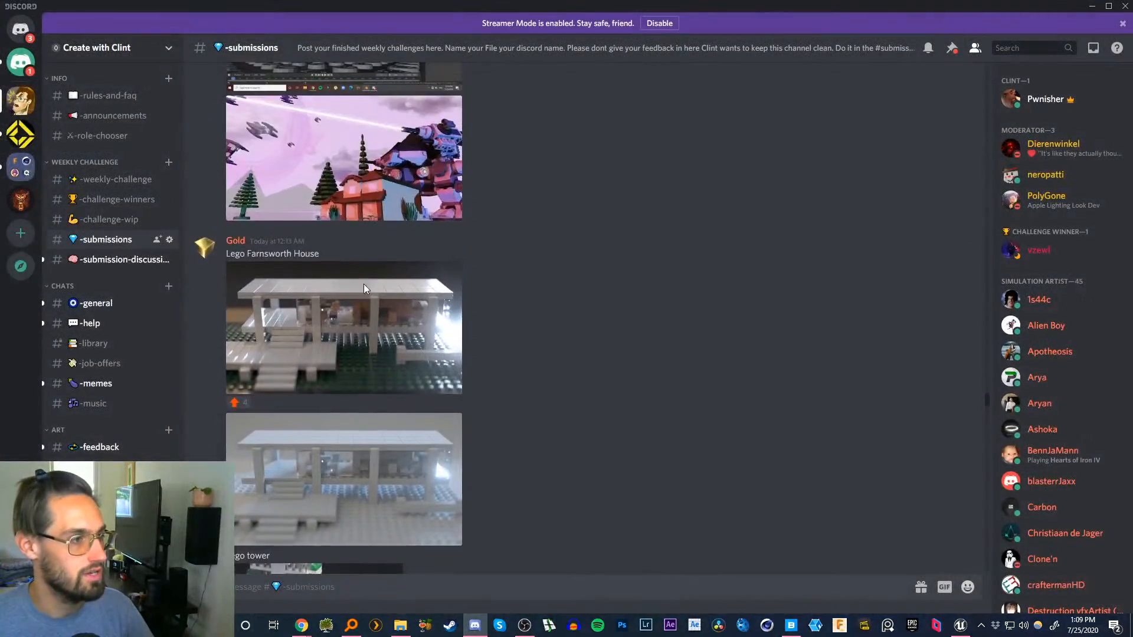
click(369, 324)
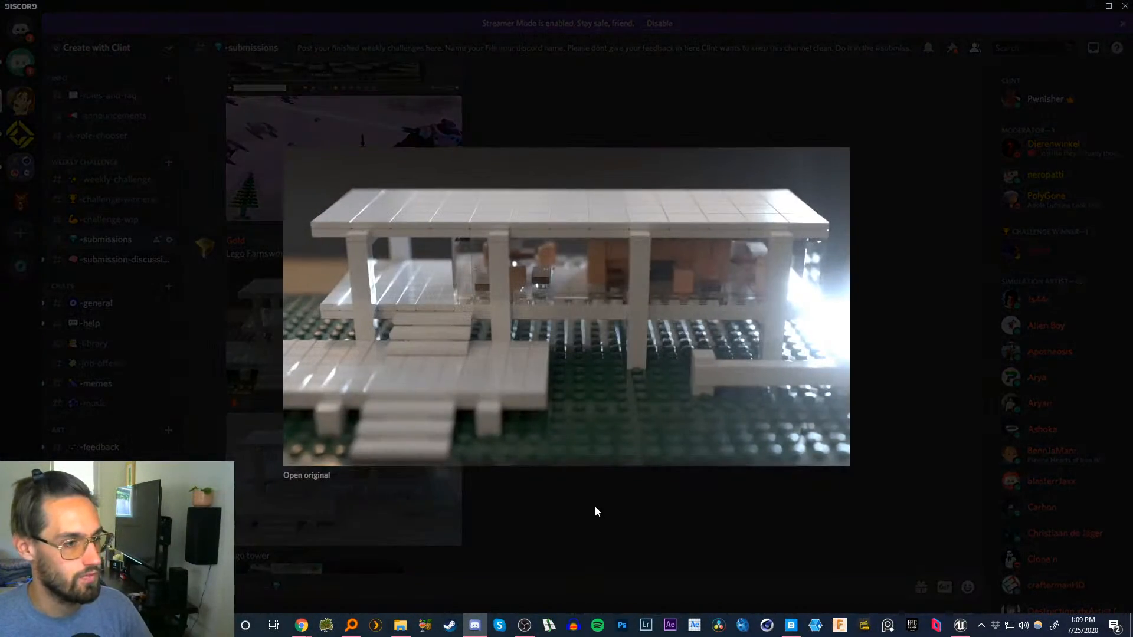
click(595, 511)
- View the pink-sky Lego render with the laser-firing mech and spaceships enlarged, and close the preview
scroll(494, 236, up, 5)
click(413, 404)
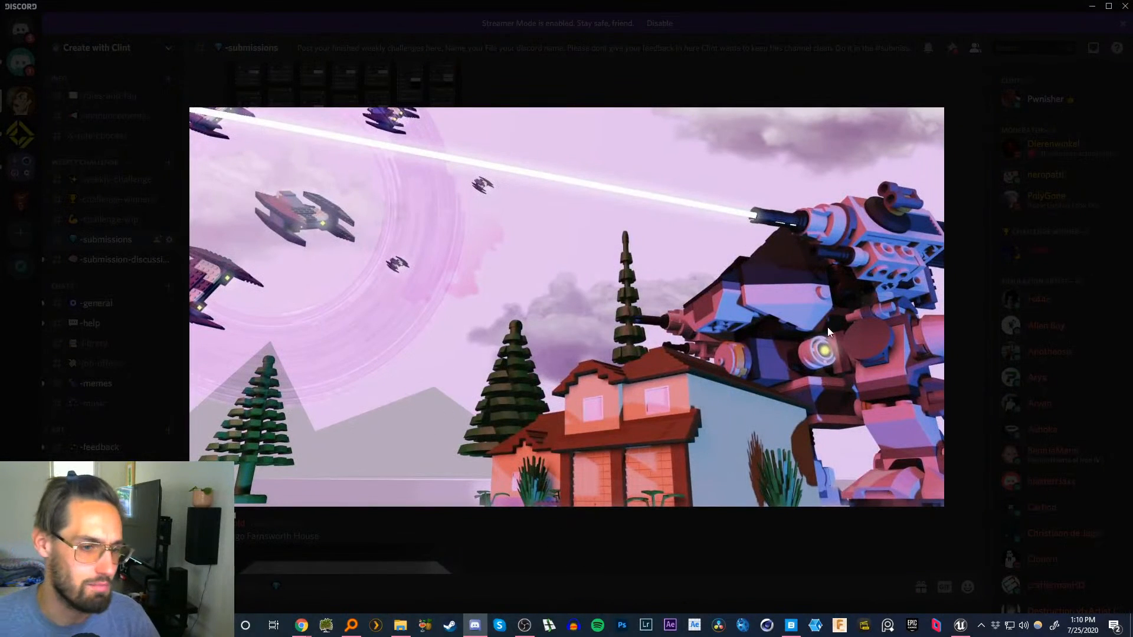
click(664, 537)
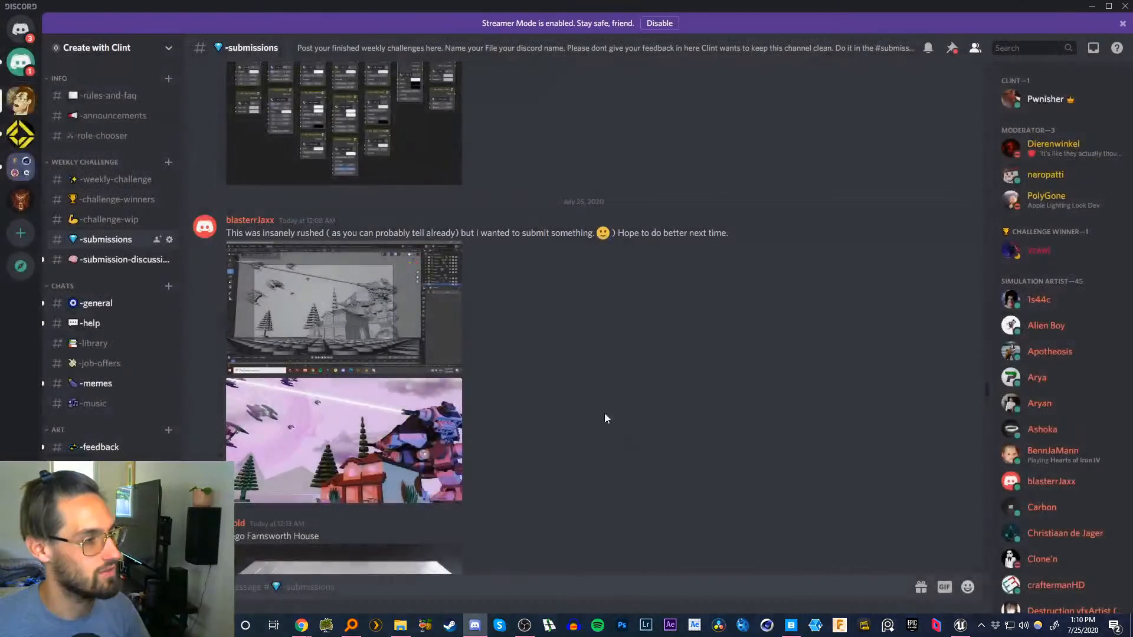
- Browse back to the Lego lighthouse submission and compare its final and clay renders enlarged
scroll(499, 278, up, 8)
scroll(477, 248, up, 3)
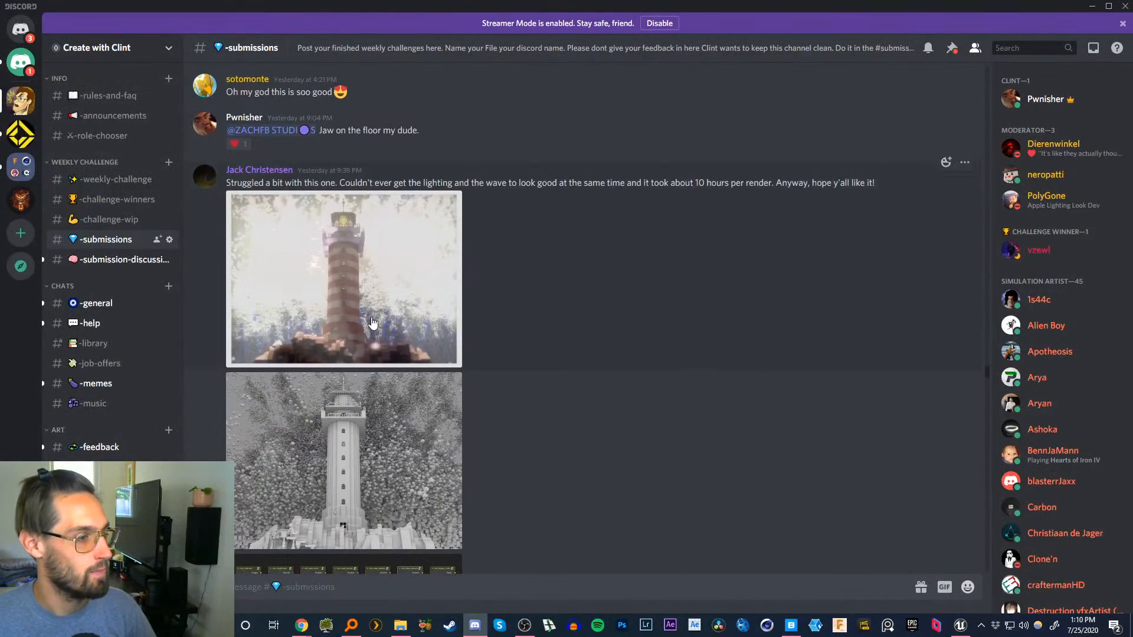
click(445, 301)
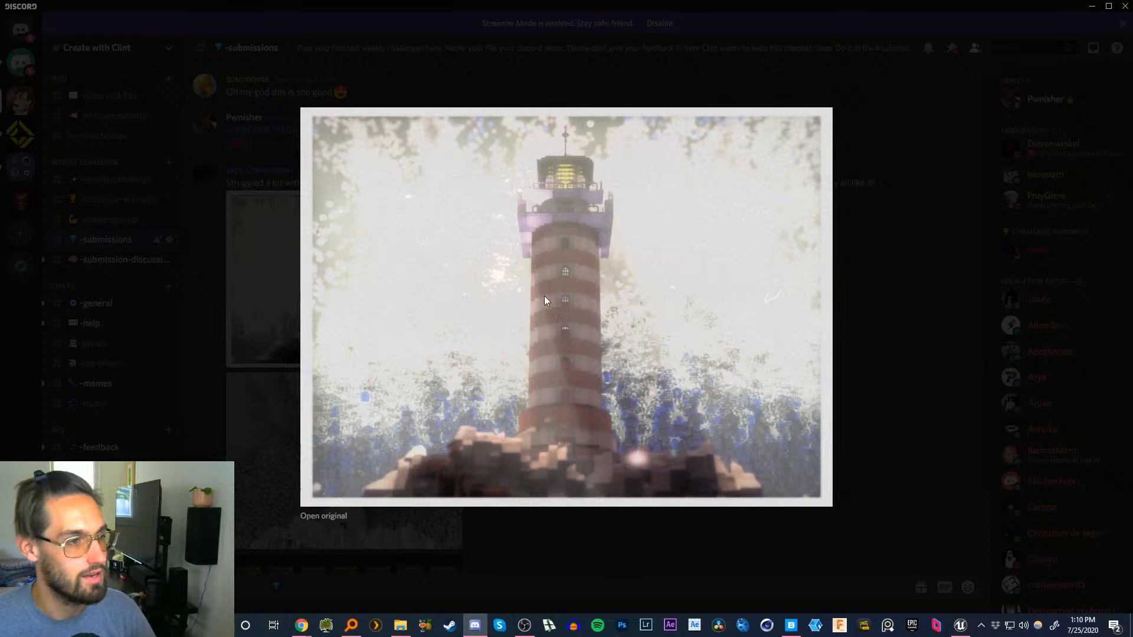
click(531, 526)
click(375, 481)
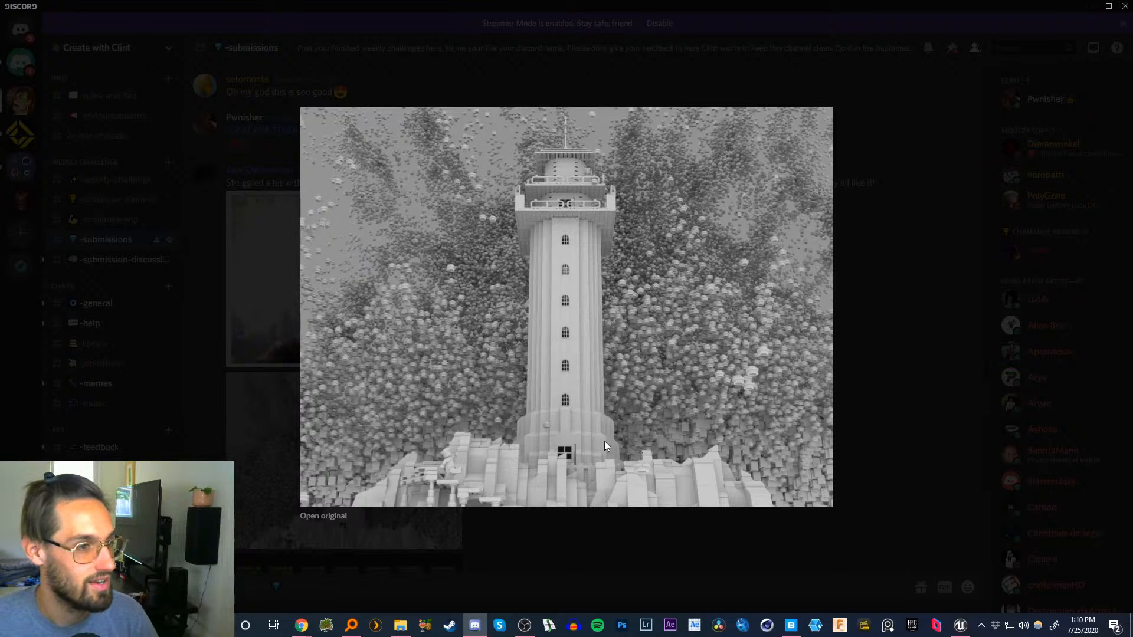
click(619, 534)
- View the Lego kitchen minifigure render and the Lego camera render enlarged in the earlier submissions
scroll(476, 269, up, 6)
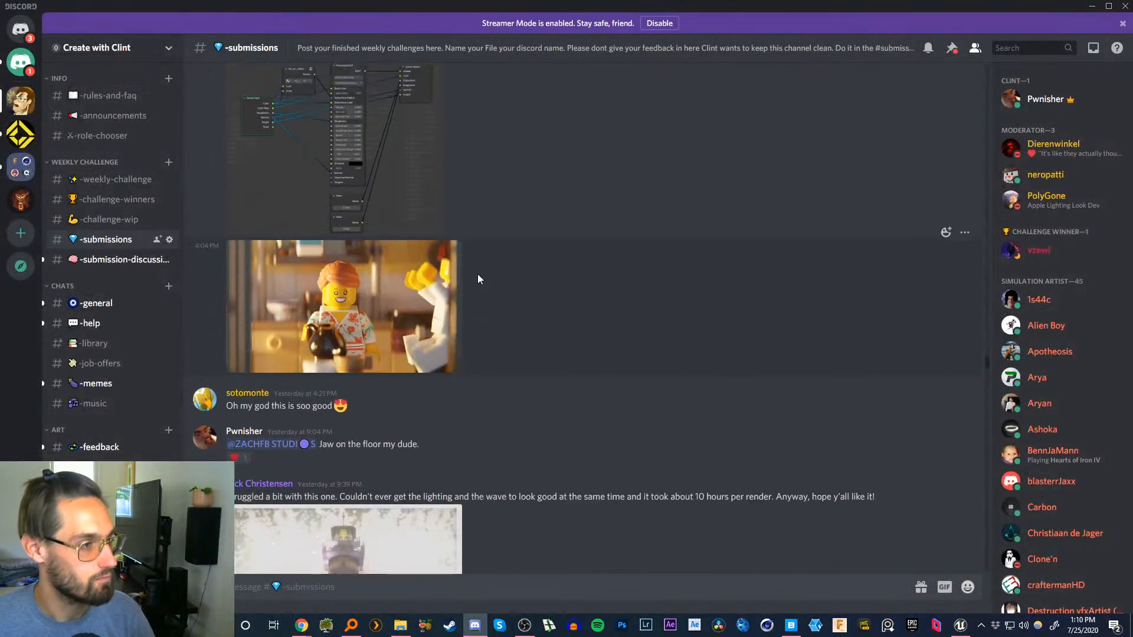
click(347, 406)
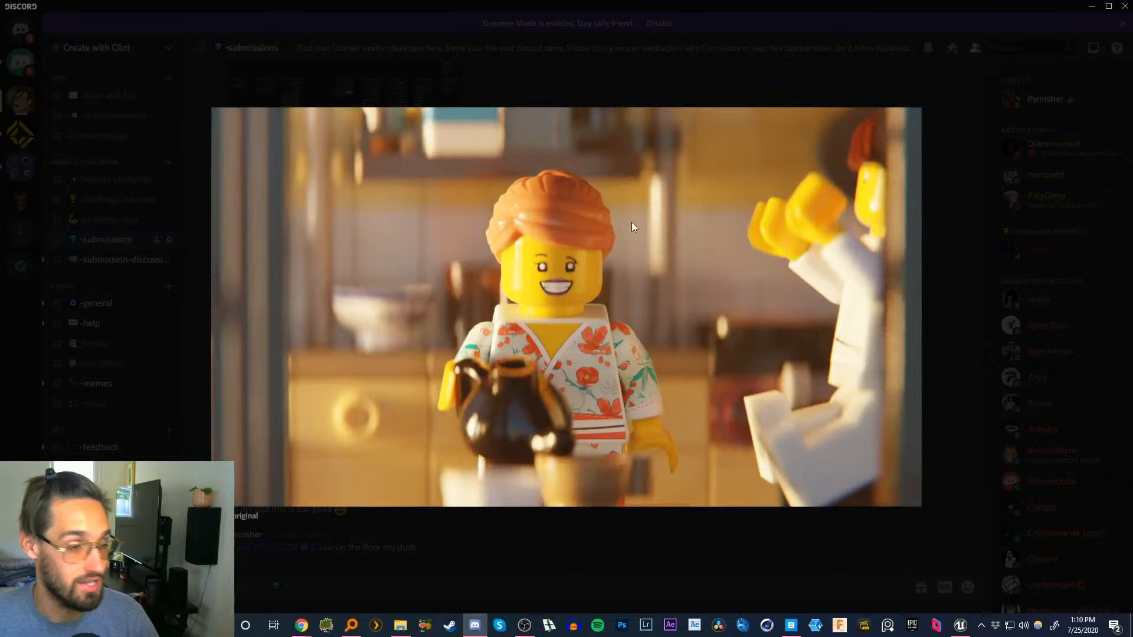
click(610, 547)
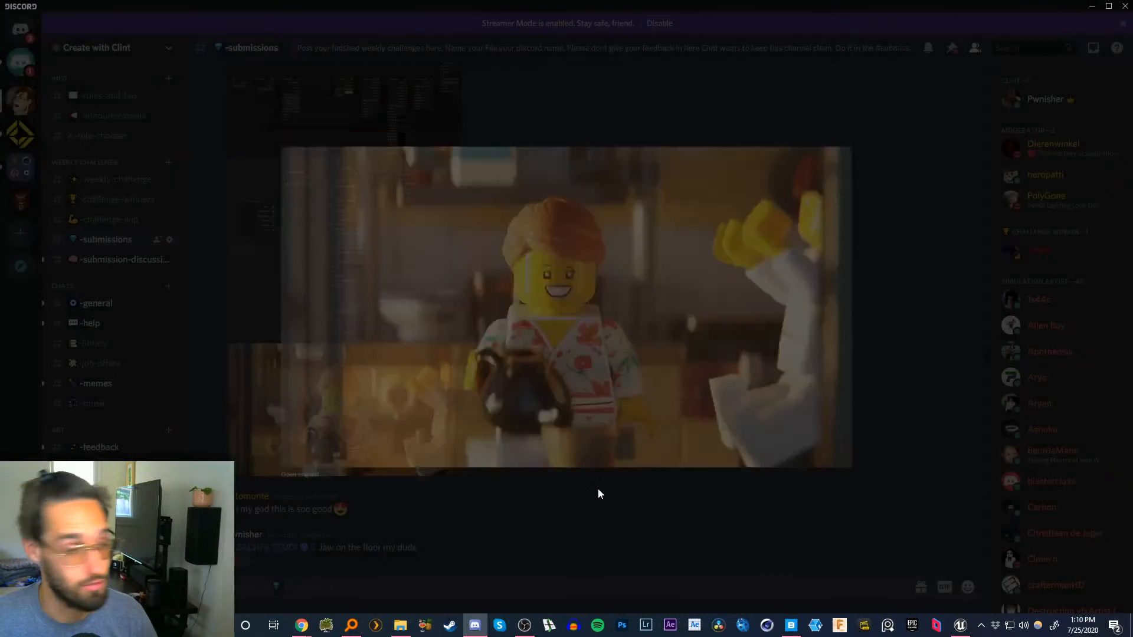
scroll(467, 508, up, 8)
scroll(442, 462, up, 5)
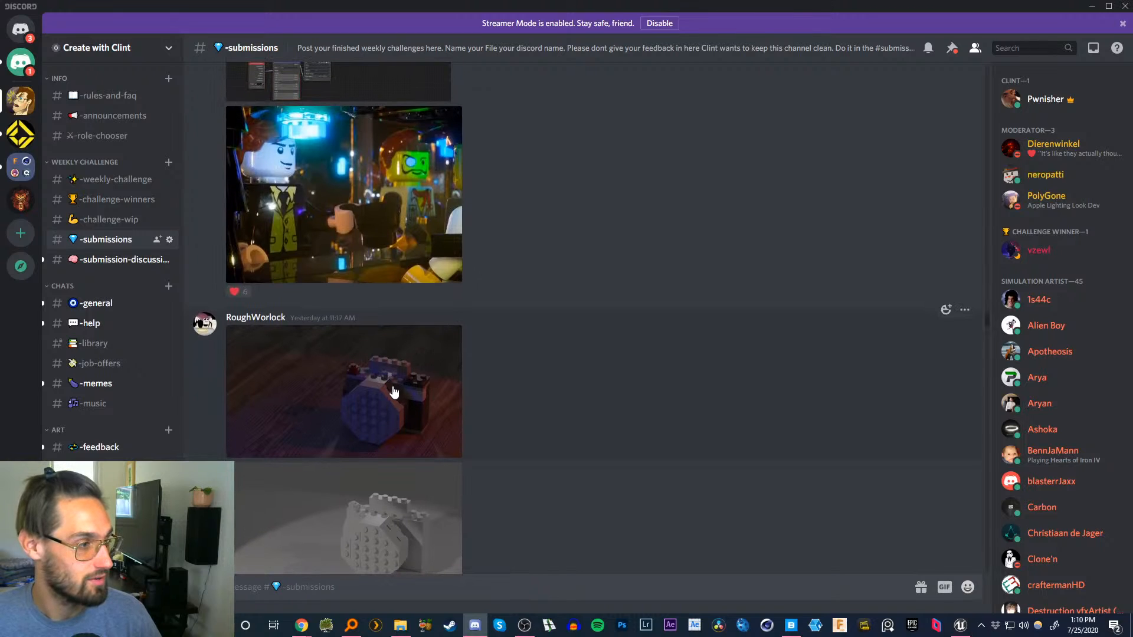
click(394, 390)
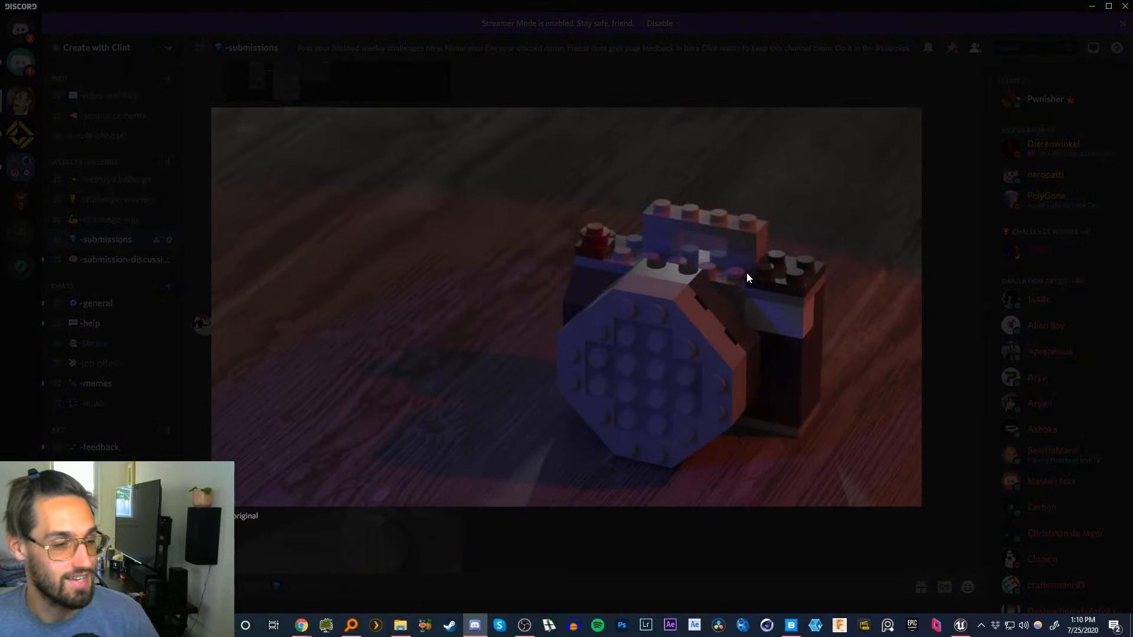
click(702, 546)
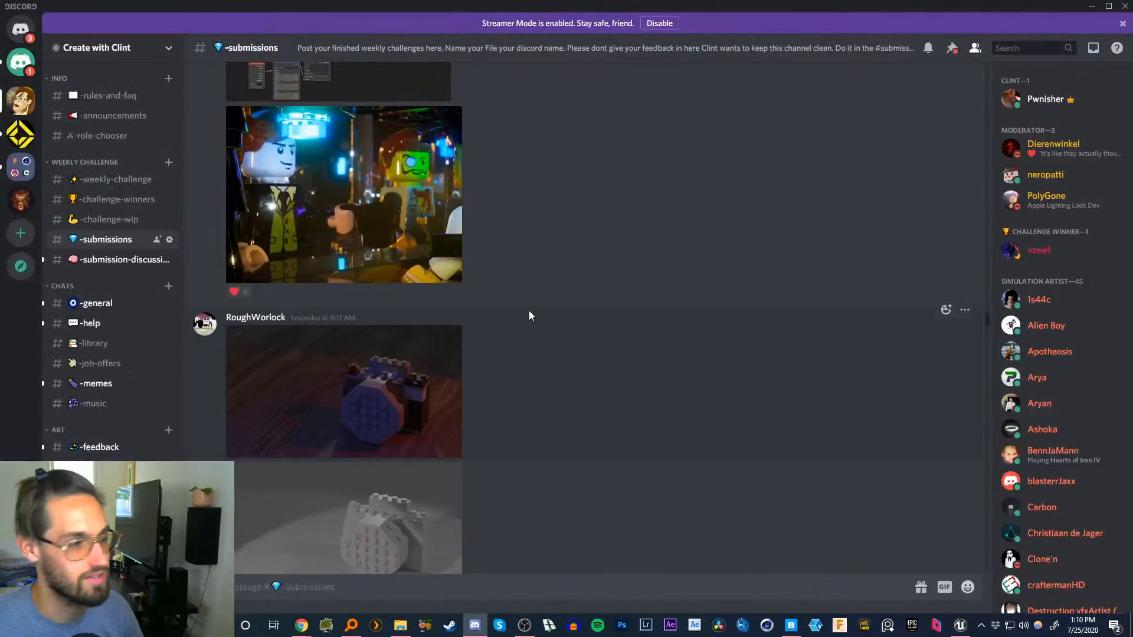
- View the neon-lit render of two Lego minifigures and the moonlit Lego castle render enlarged
scroll(508, 463, up, 8)
scroll(387, 380, down, 2)
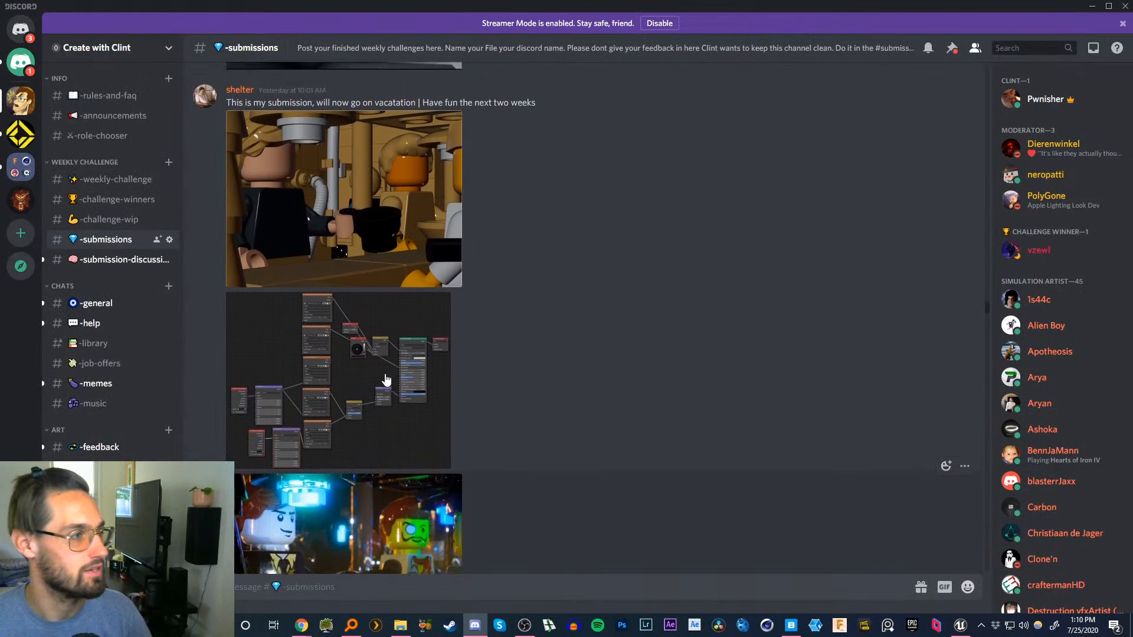
click(413, 525)
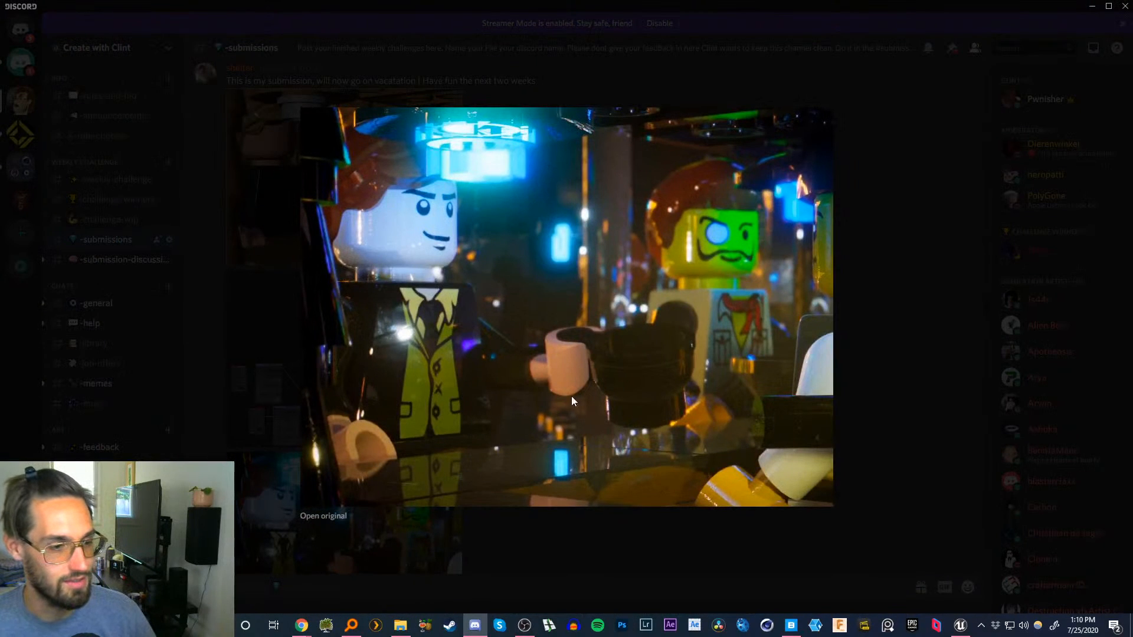
click(655, 533)
scroll(450, 296, down, 5)
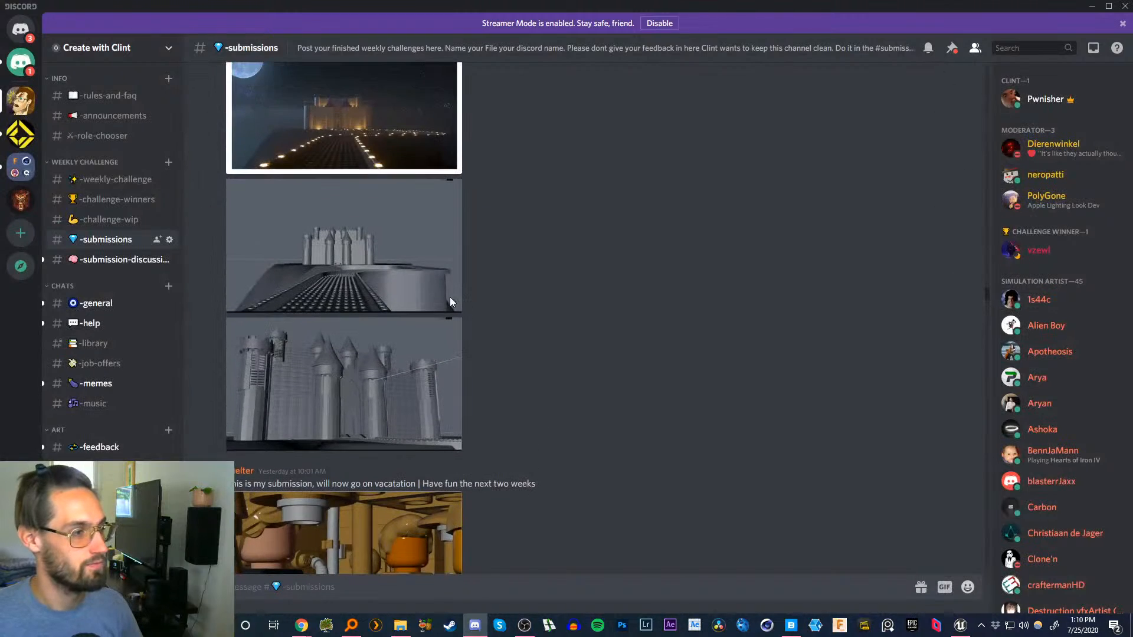
click(357, 232)
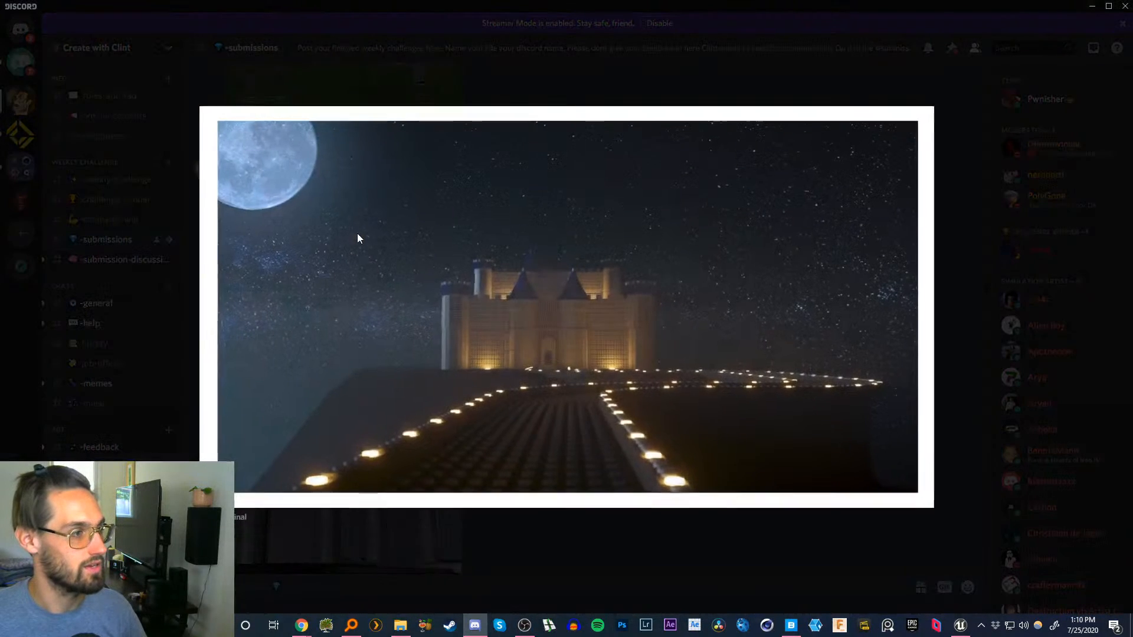
- View the ACES rerender of the teal and orange Lego reactor room enlarged in the earlier submissions, and close the preview
click(587, 541)
scroll(460, 265, up, 5)
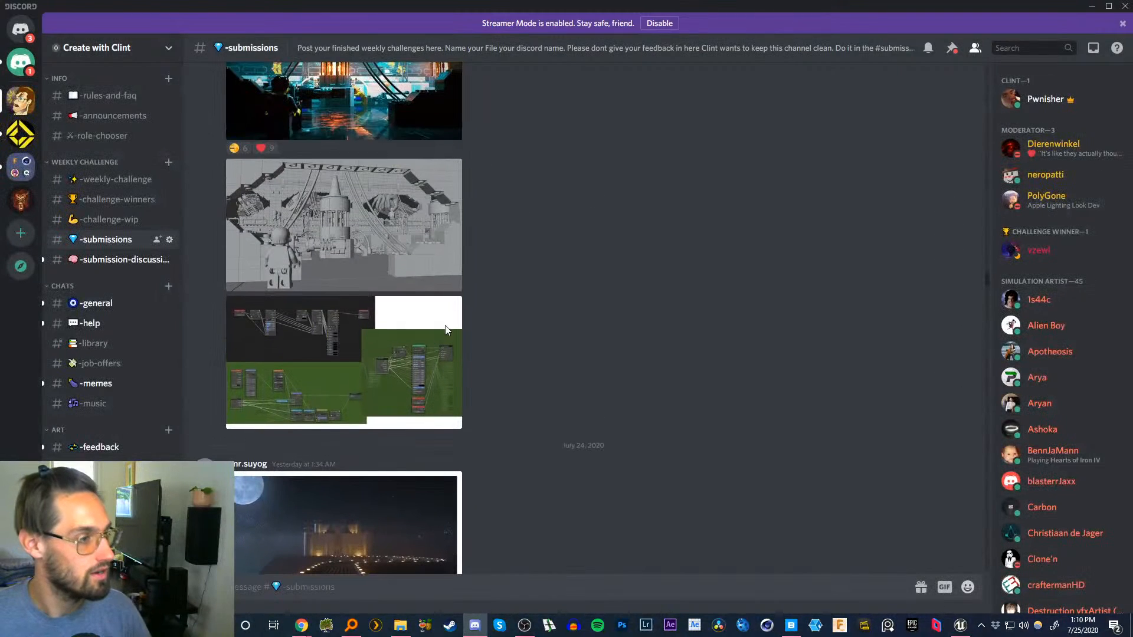
scroll(447, 329, up, 3)
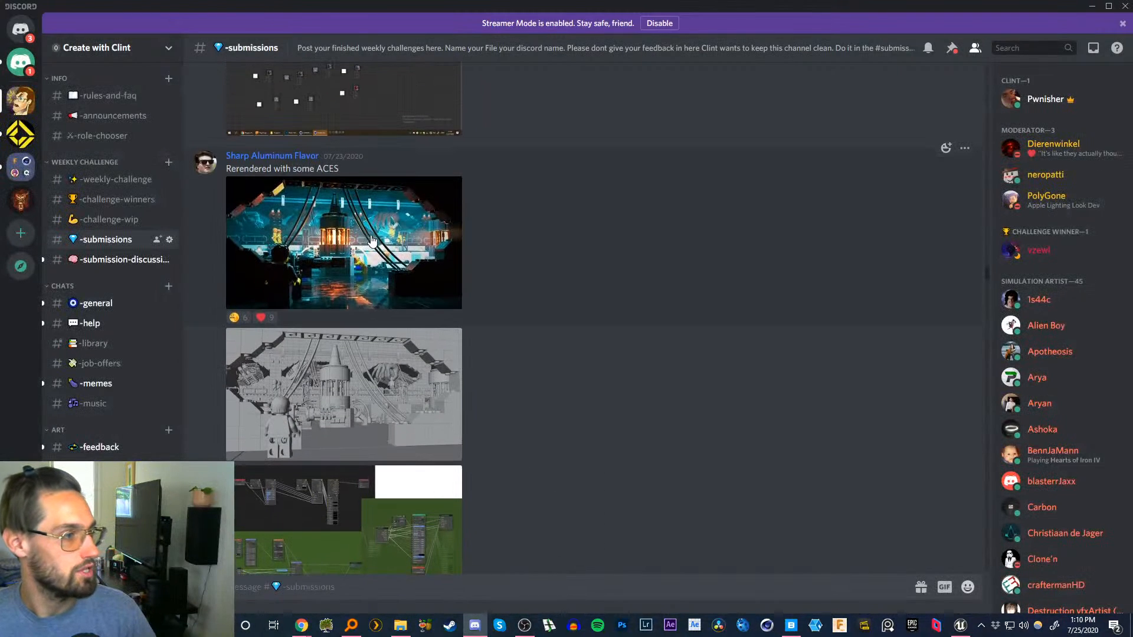
click(388, 272)
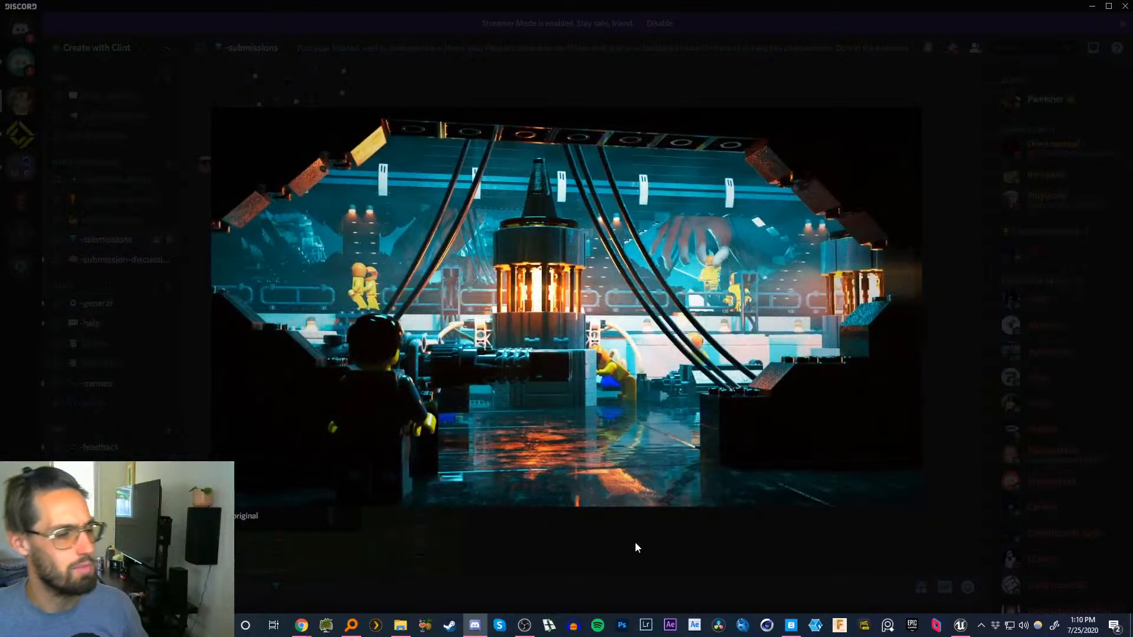
click(684, 554)
- Browse to the earlier submissions and view the white Lego car image and the beat-up Lego leg render enlarged
scroll(585, 466, up, 10)
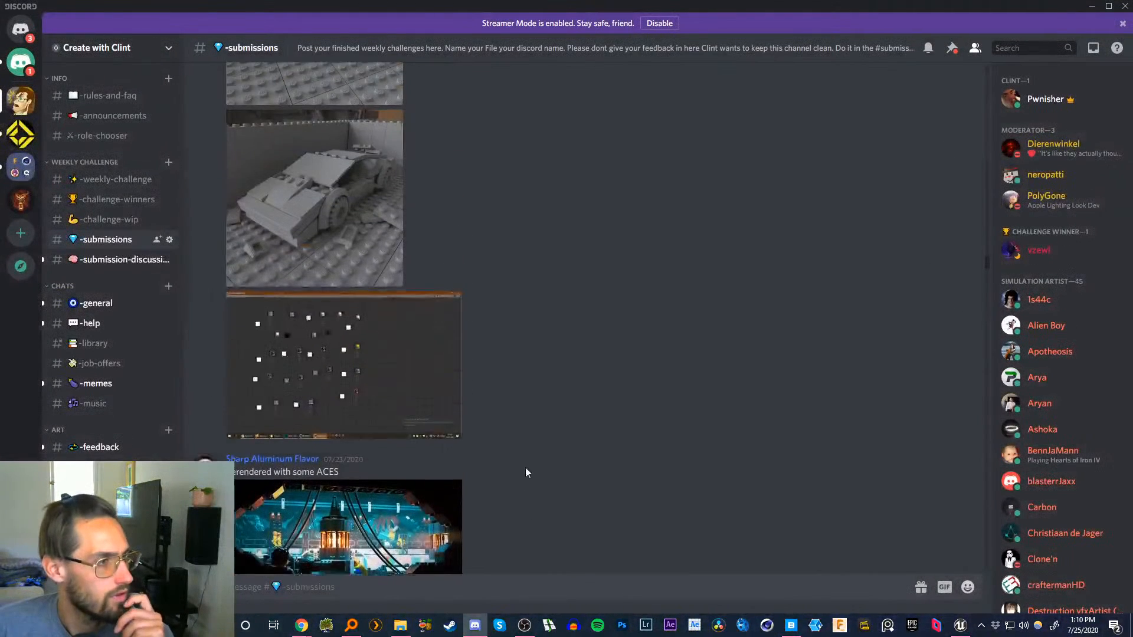
scroll(413, 240, up, 2)
click(356, 261)
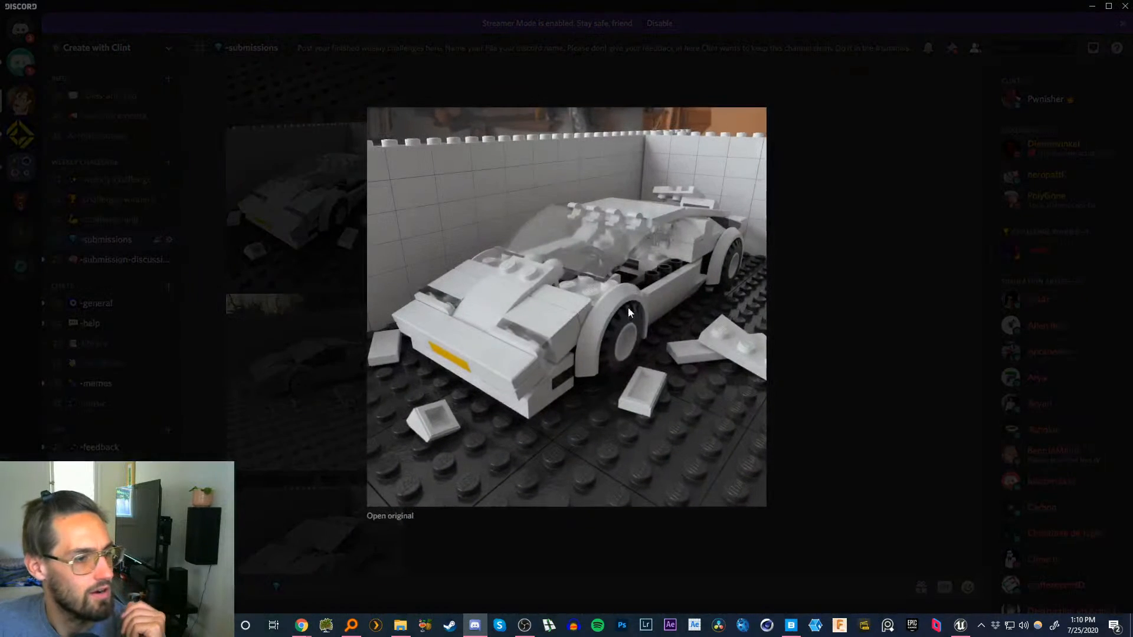
click(806, 255)
scroll(471, 278, up, 6)
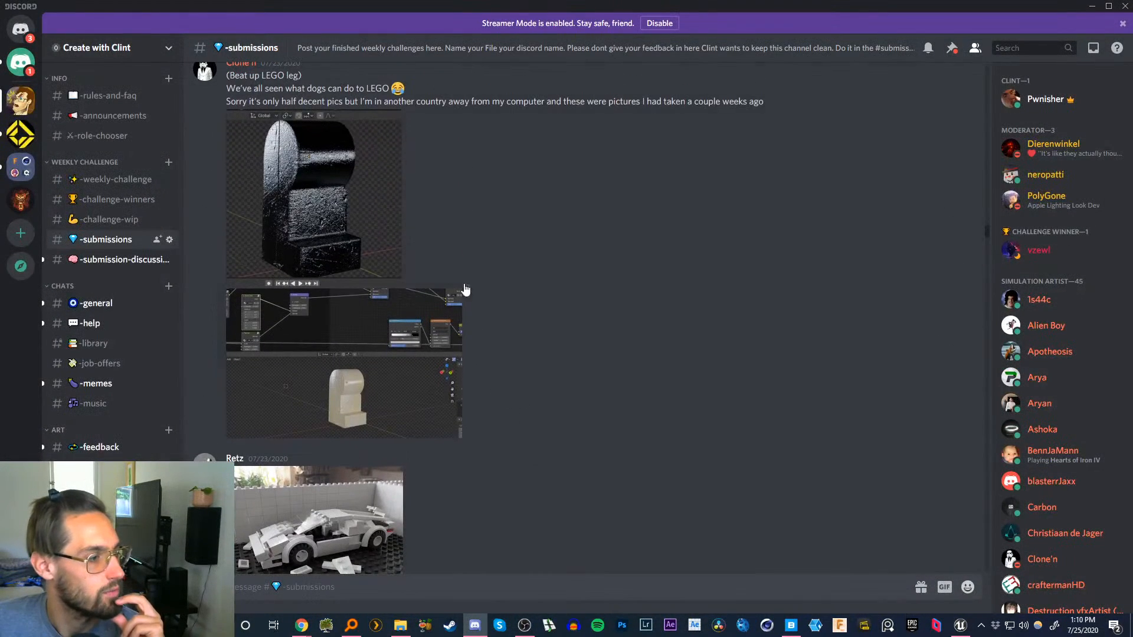
scroll(538, 208, up, 3)
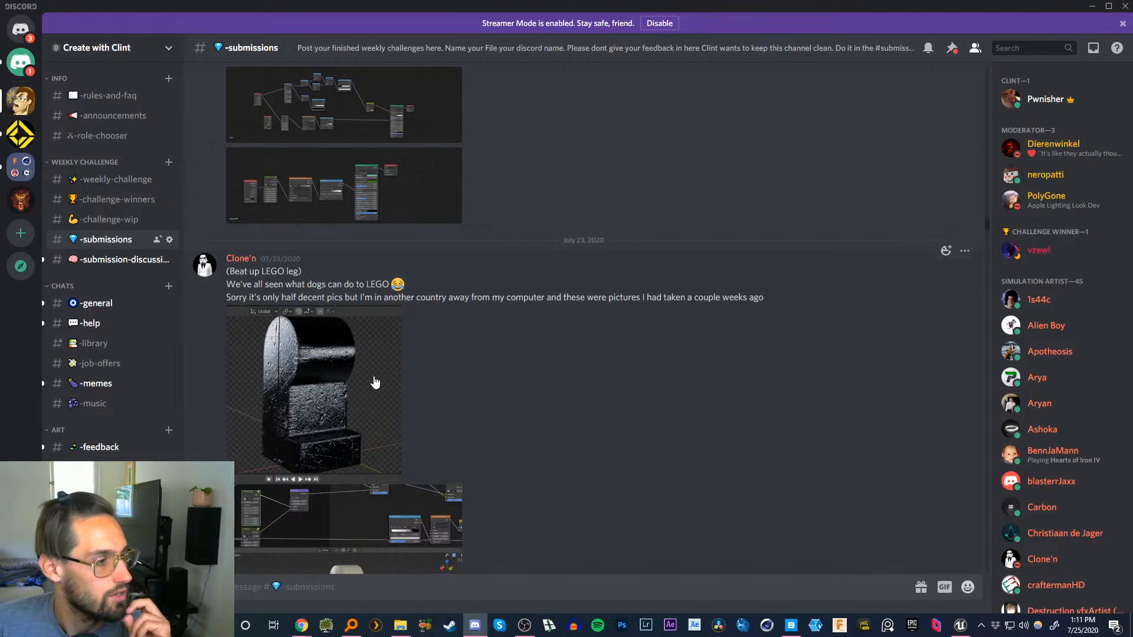
click(309, 364)
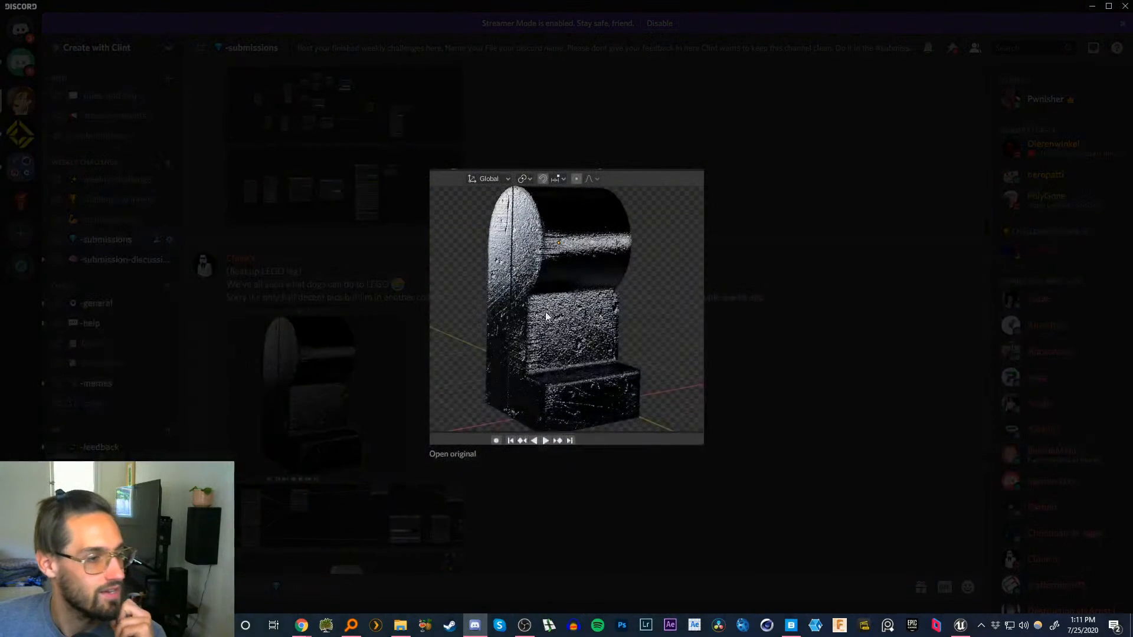
click(771, 369)
- View the Modern Lego House Archviz render and the Lego speeder bike render enlarged in the earlier submissions
scroll(441, 263, up, 10)
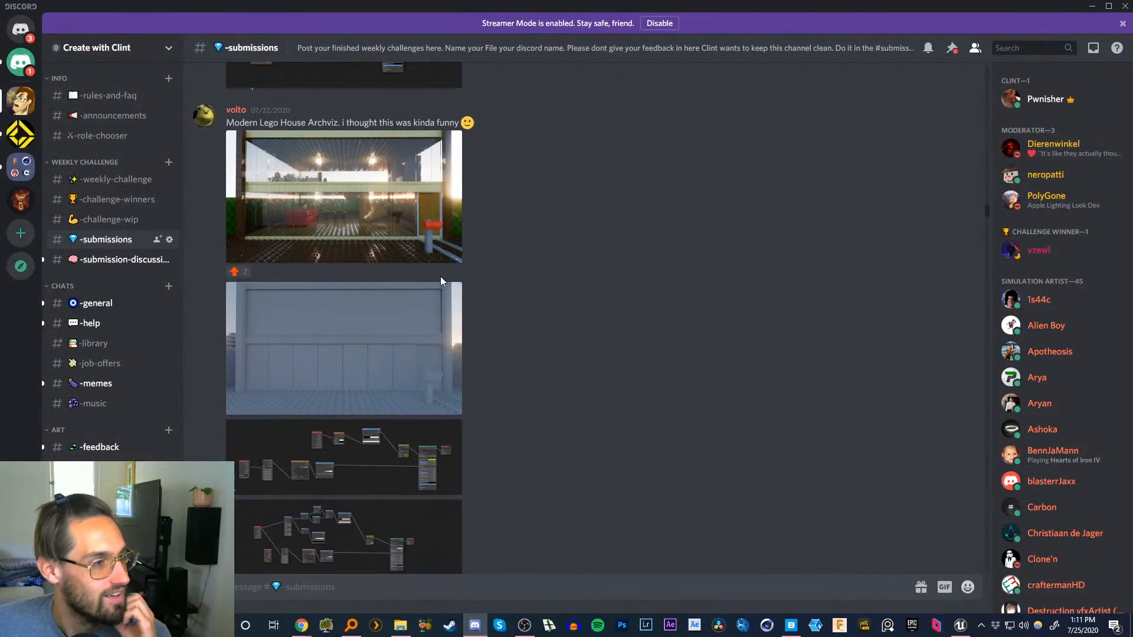
click(412, 253)
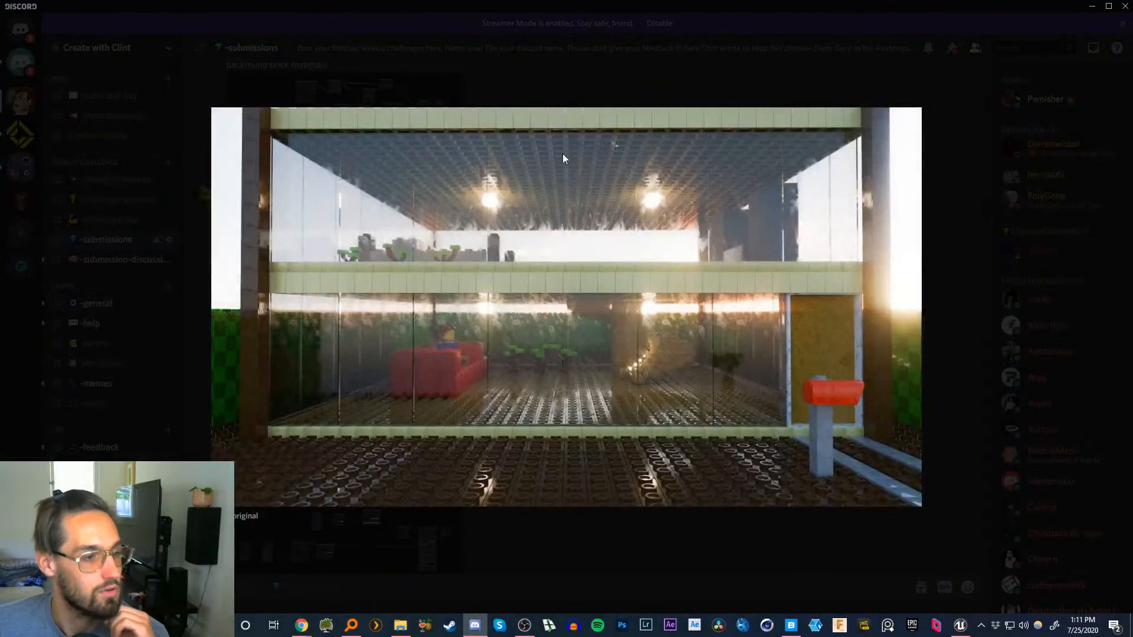
click(653, 538)
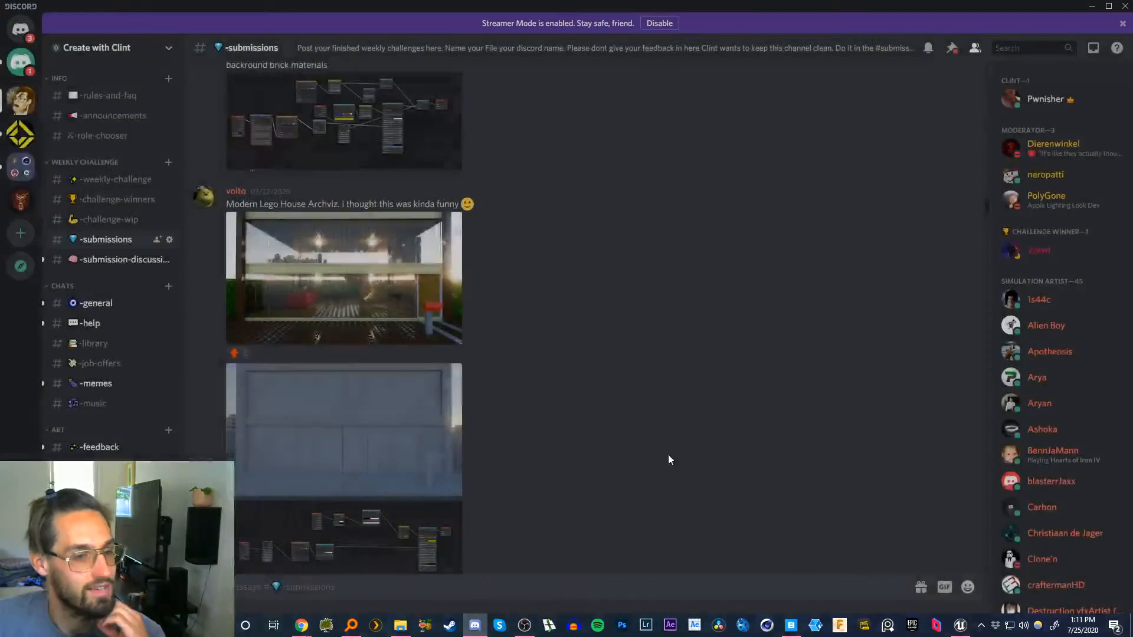
scroll(467, 239, up, 10)
click(389, 324)
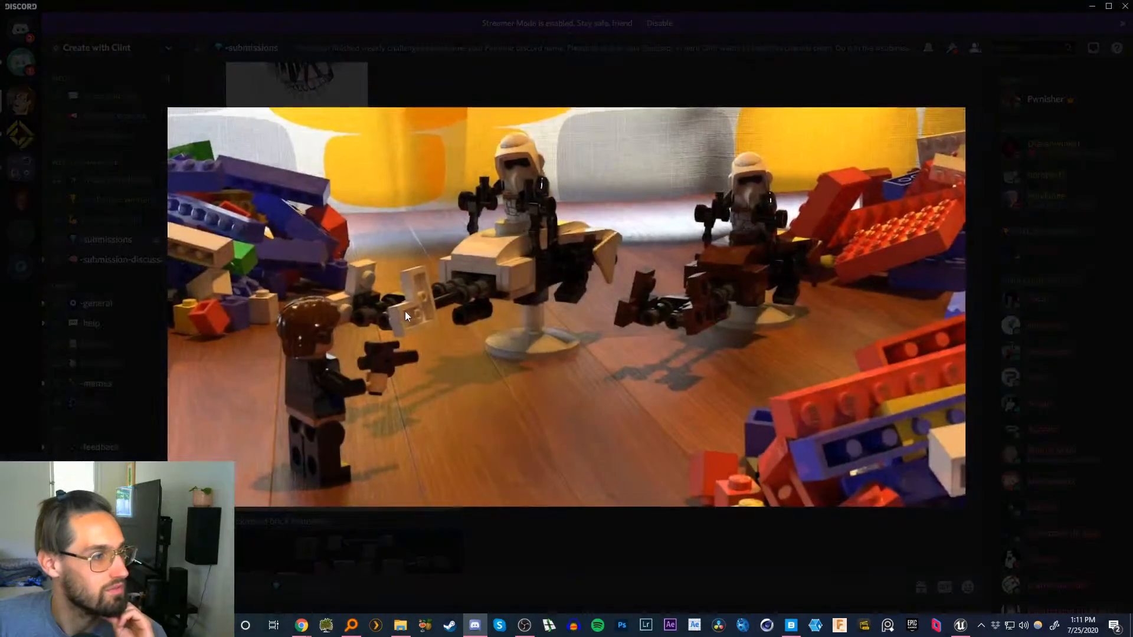
click(483, 539)
click(373, 299)
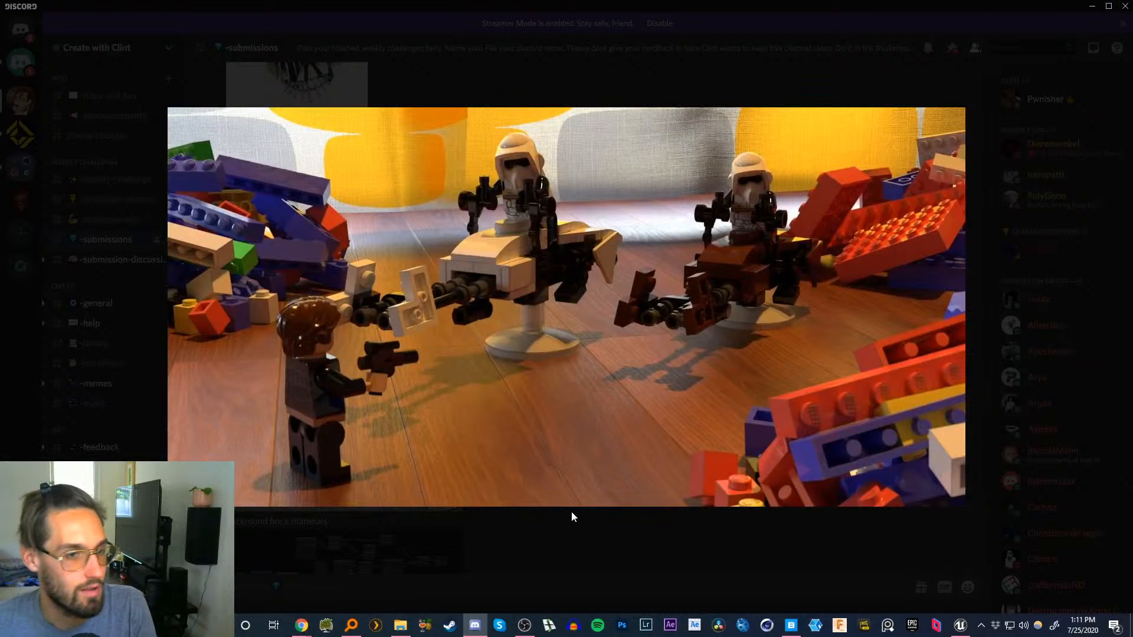
click(581, 548)
- Browse back to the green-wall Lego animation and watch its final render video in full screen
scroll(435, 298, up, 10)
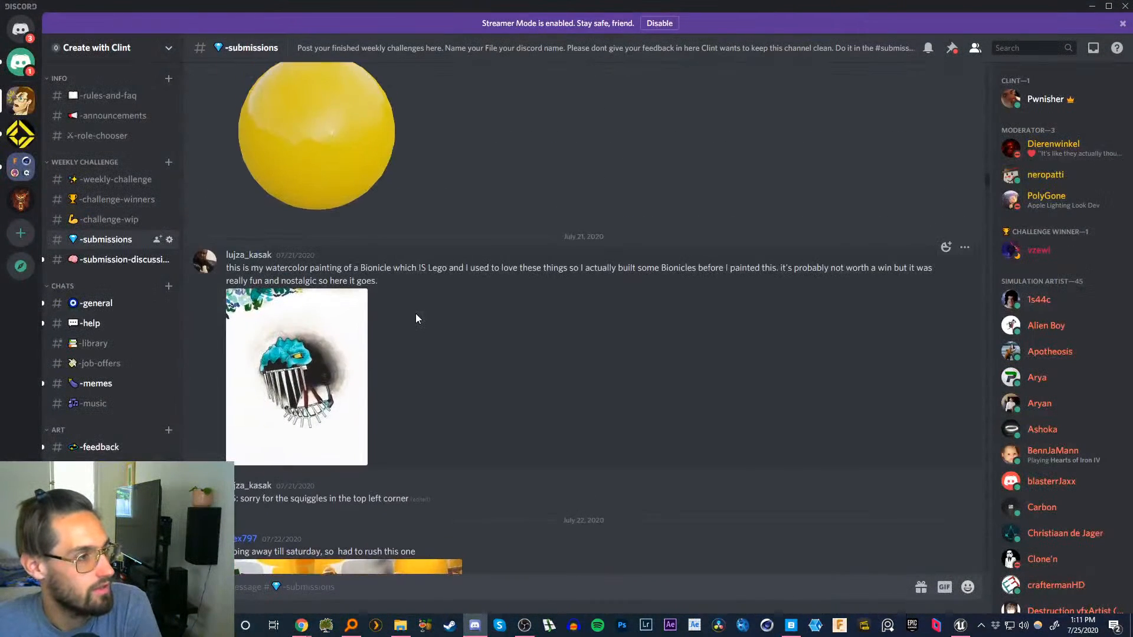
scroll(409, 318, up, 3)
click(345, 166)
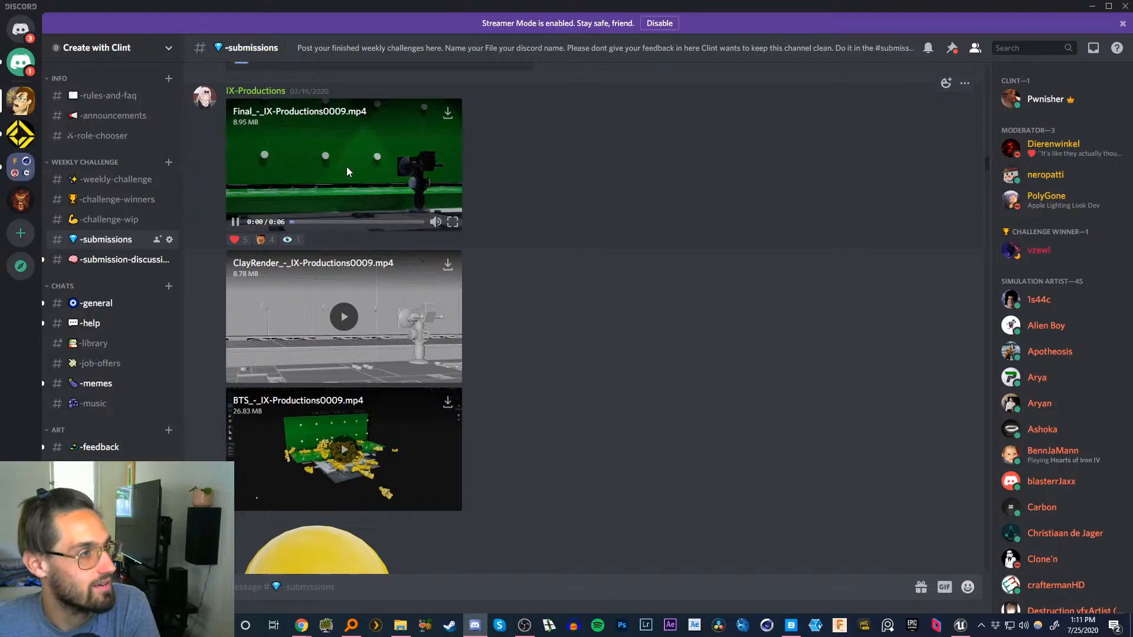
click(452, 222)
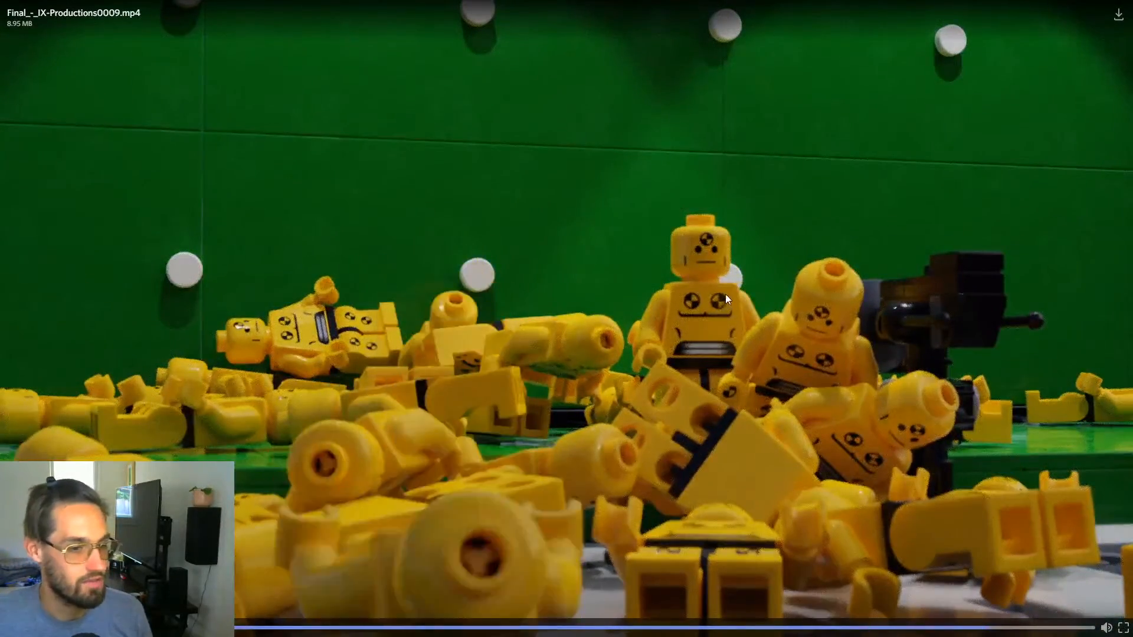
key(Escape)
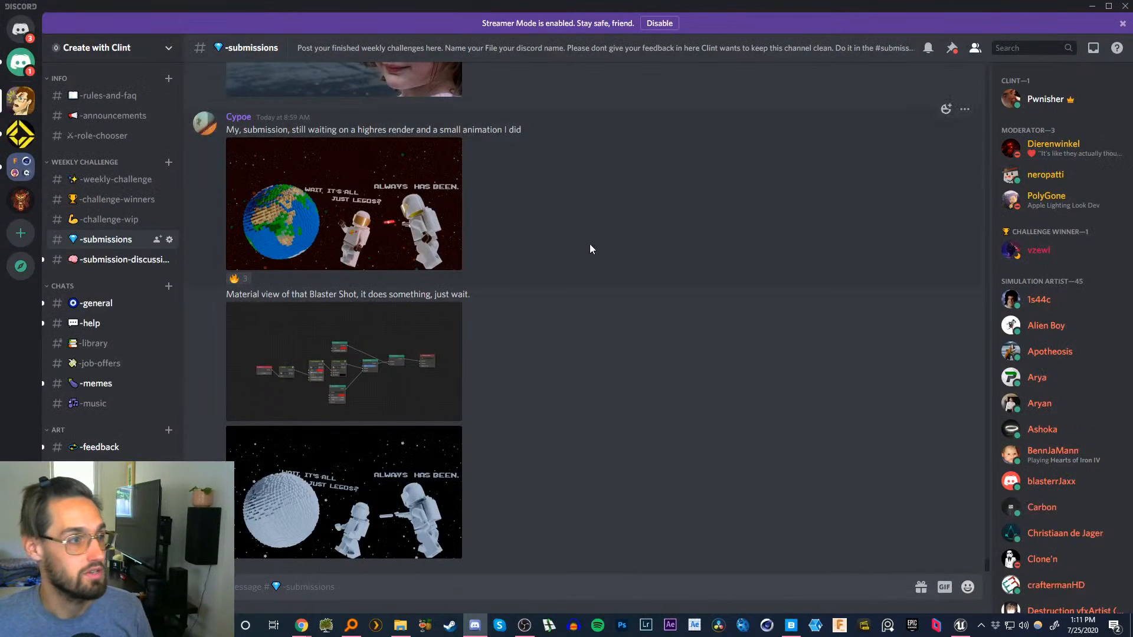
- Return to the newest submission and switch to Unreal Editor to check the shader compilation progress
scroll(590, 249, up, 6)
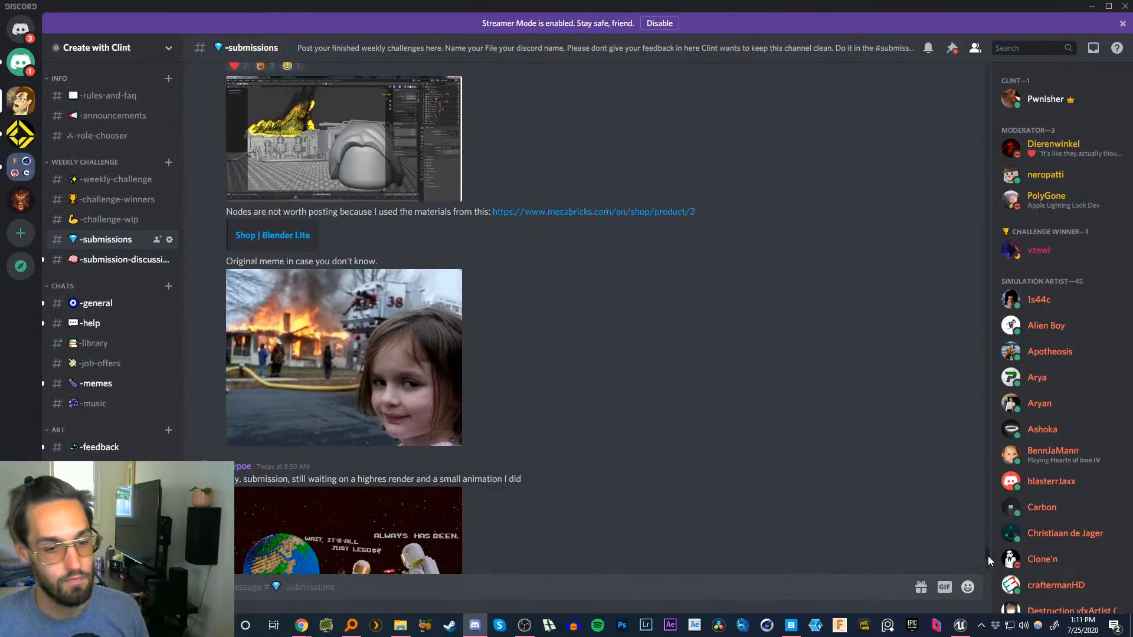
scroll(988, 556, down, 6)
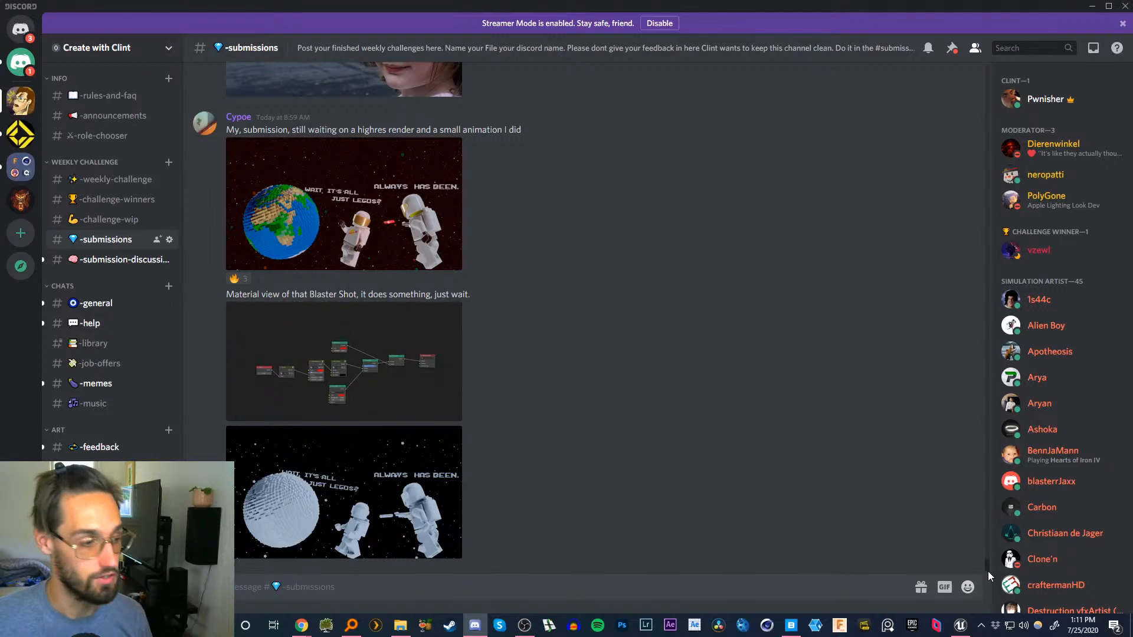
mouse_move(987, 572)
mouse_down()
mouse_move(983, 454)
mouse_move(992, 585)
mouse_up()
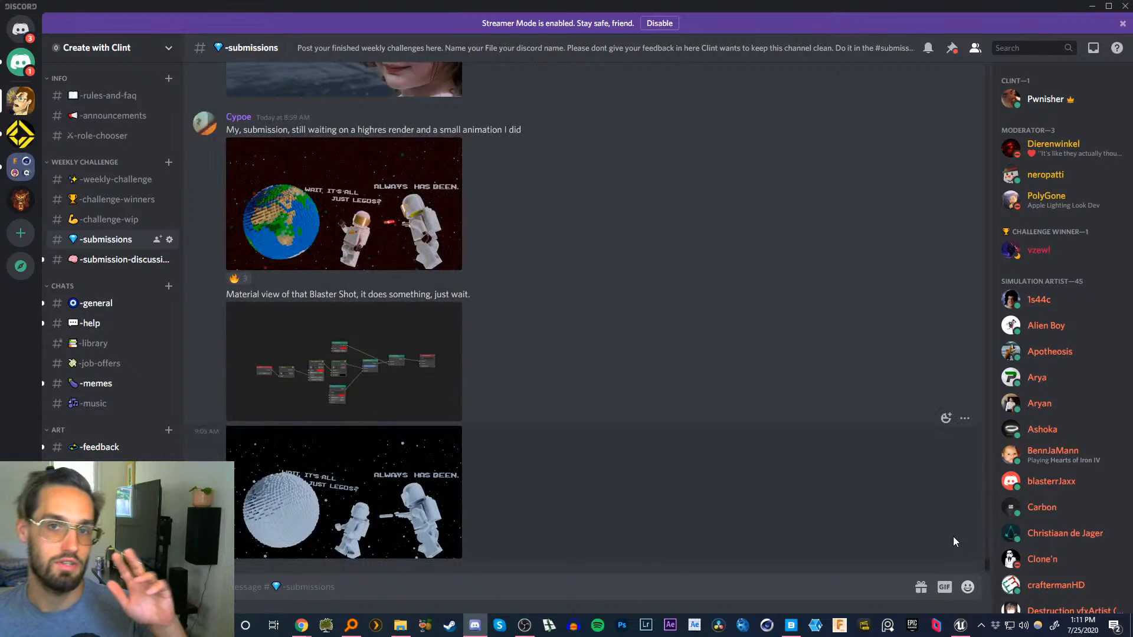
click(959, 625)
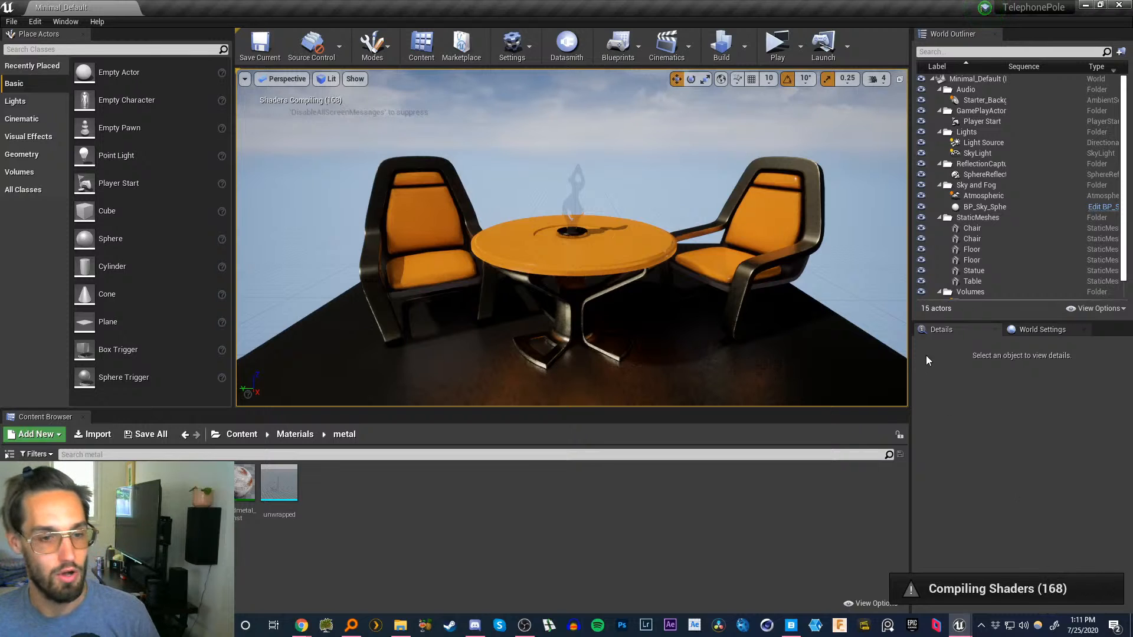
- Switch back to Discord and view the orange-canyon Lego Millennium Falcon render enlarged
key(alt+Tab)
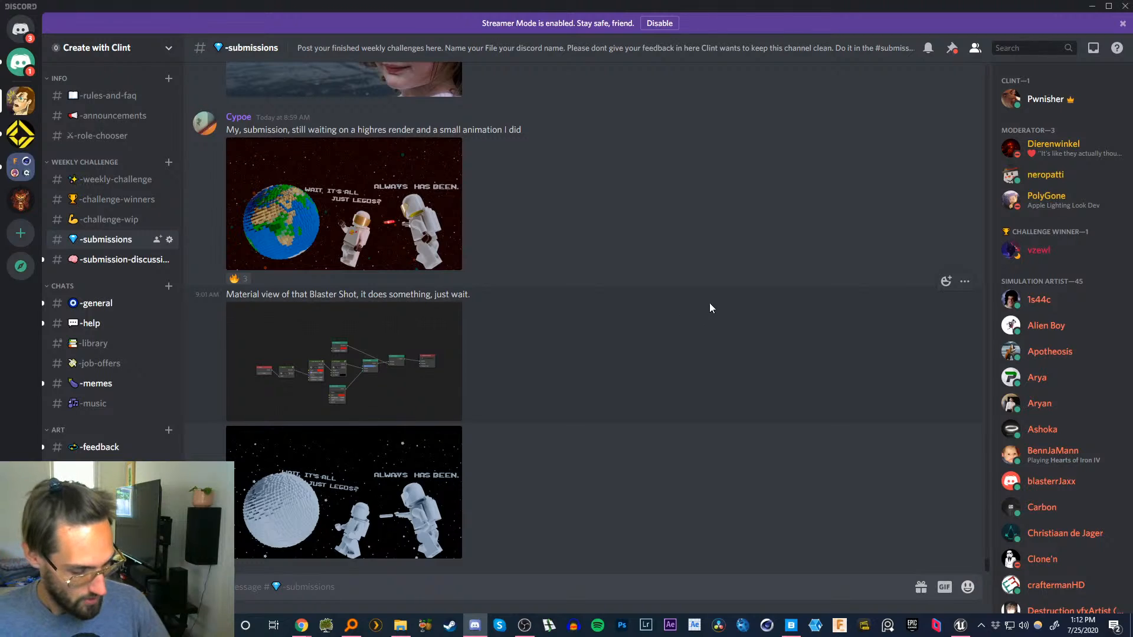
scroll(679, 295, up, 5)
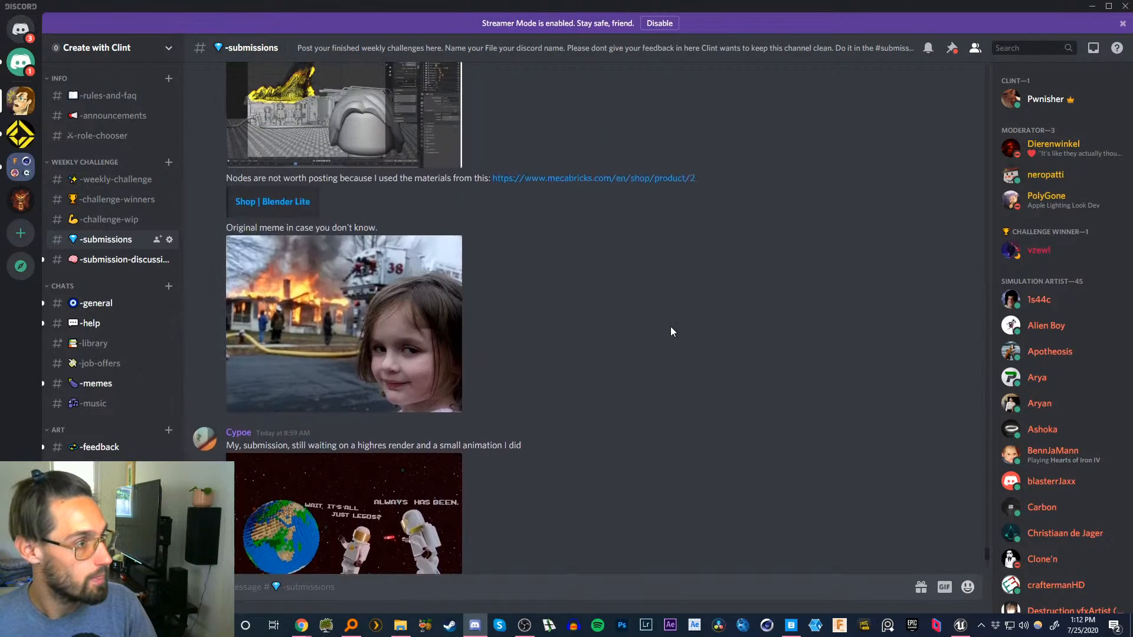
scroll(649, 236, up, 9)
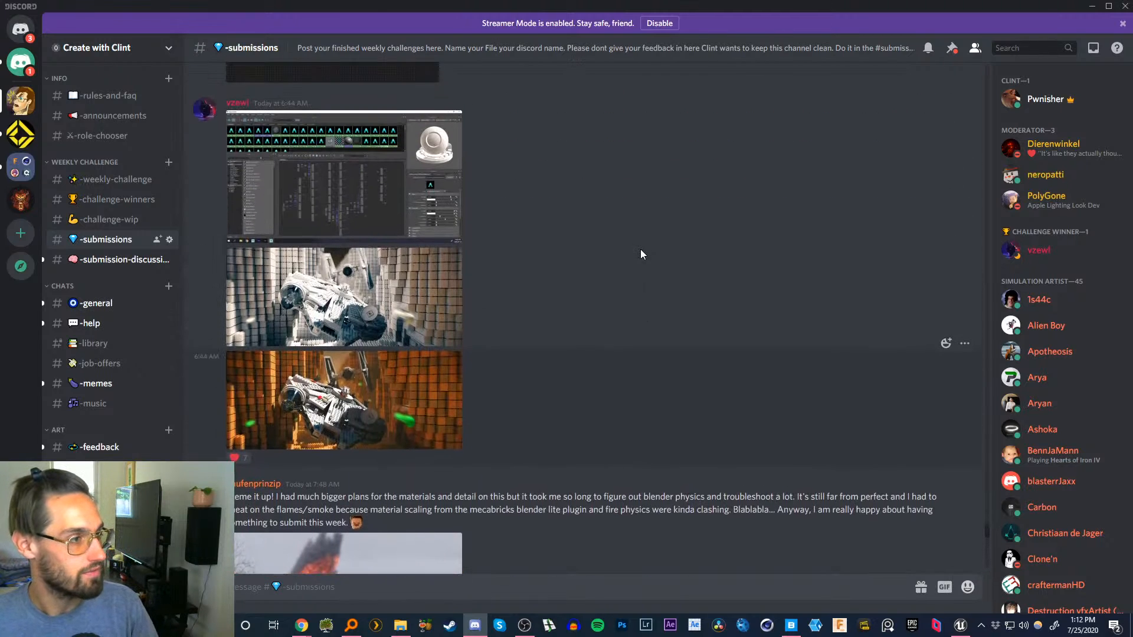
click(381, 410)
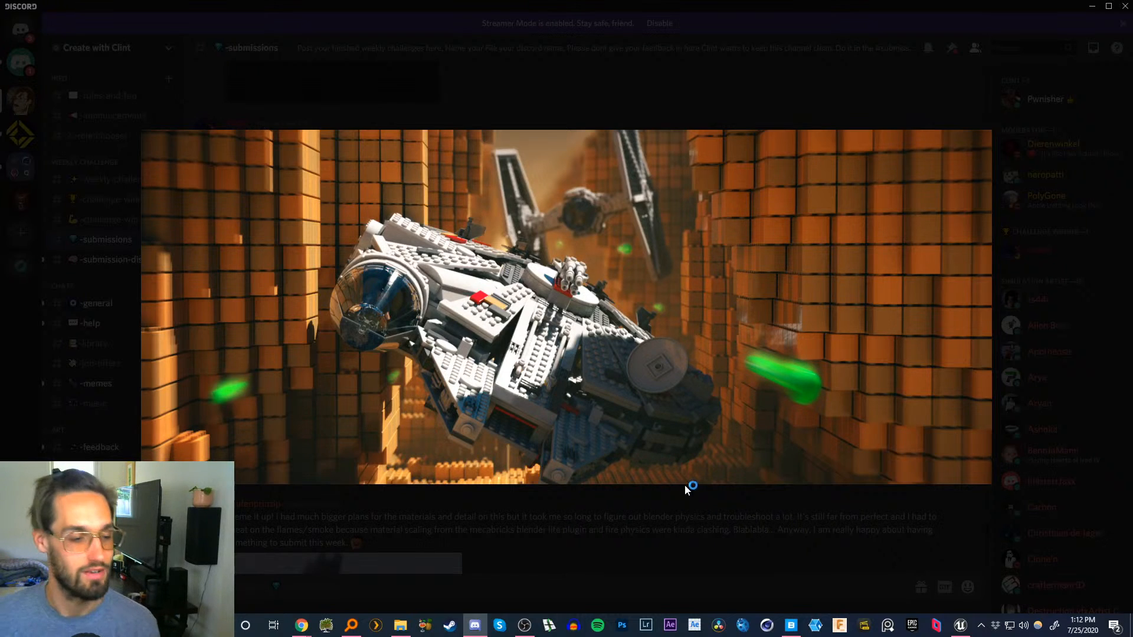
click(661, 553)
- Browse to the Blade Runner 2049 Lego remake submission and open its sunlit orange render at original size in the browser
scroll(558, 292, up, 5)
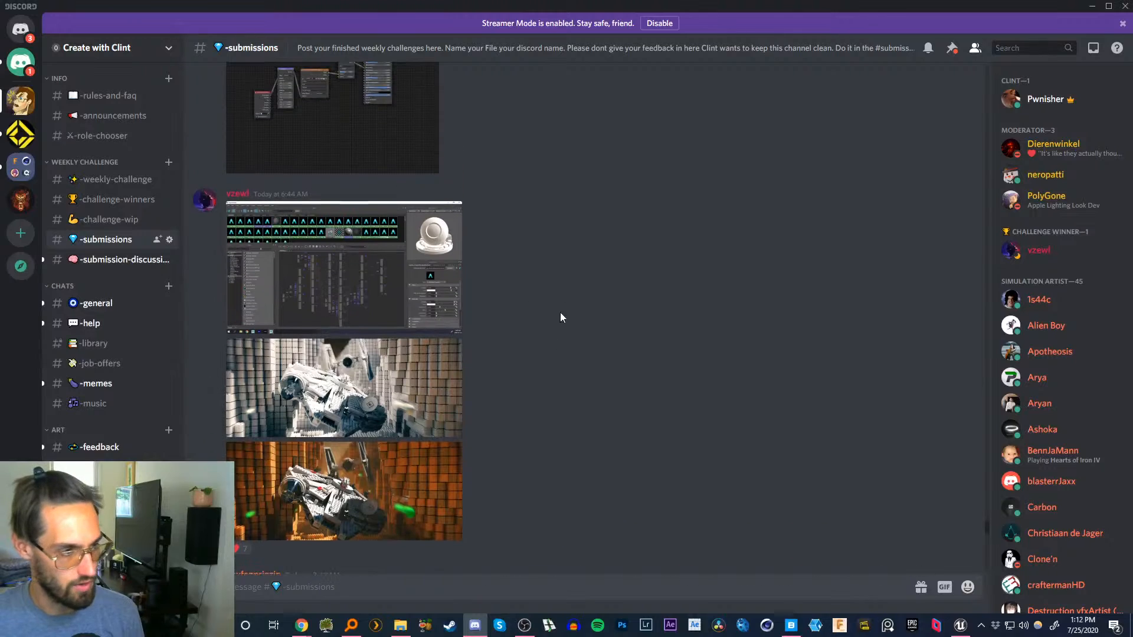
scroll(530, 260, up, 10)
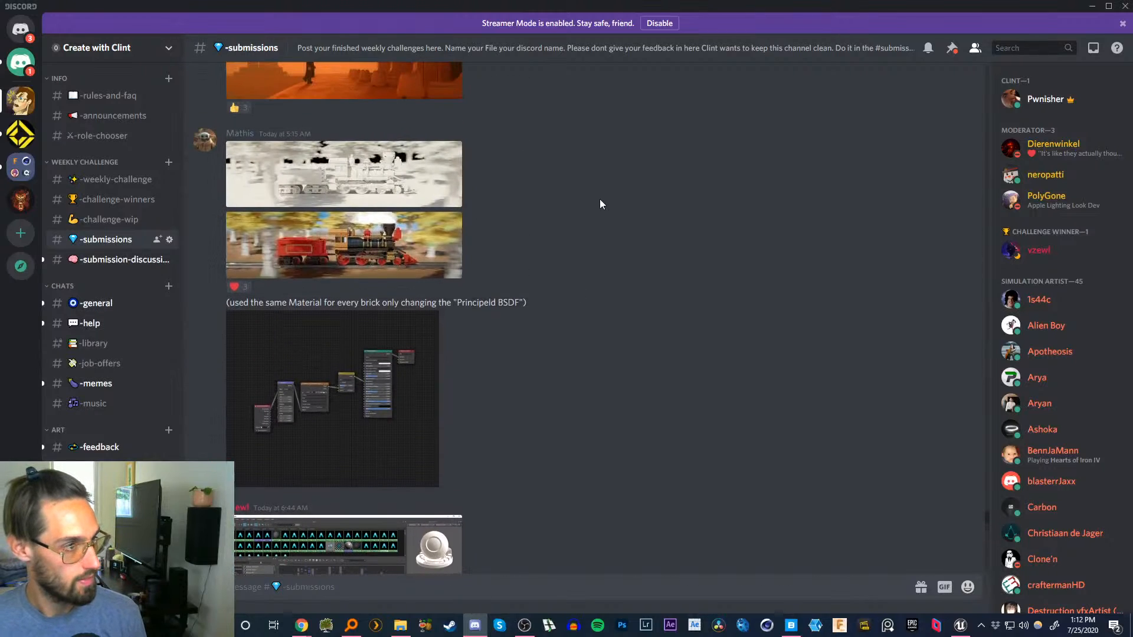
scroll(534, 248, up, 2)
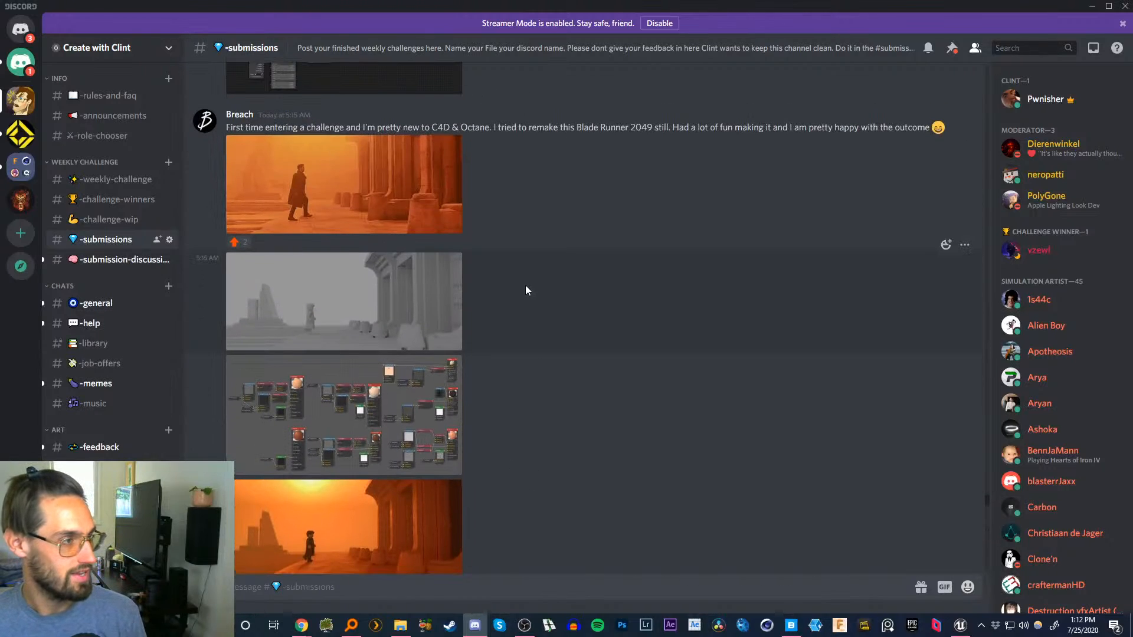
scroll(520, 292, down, 1)
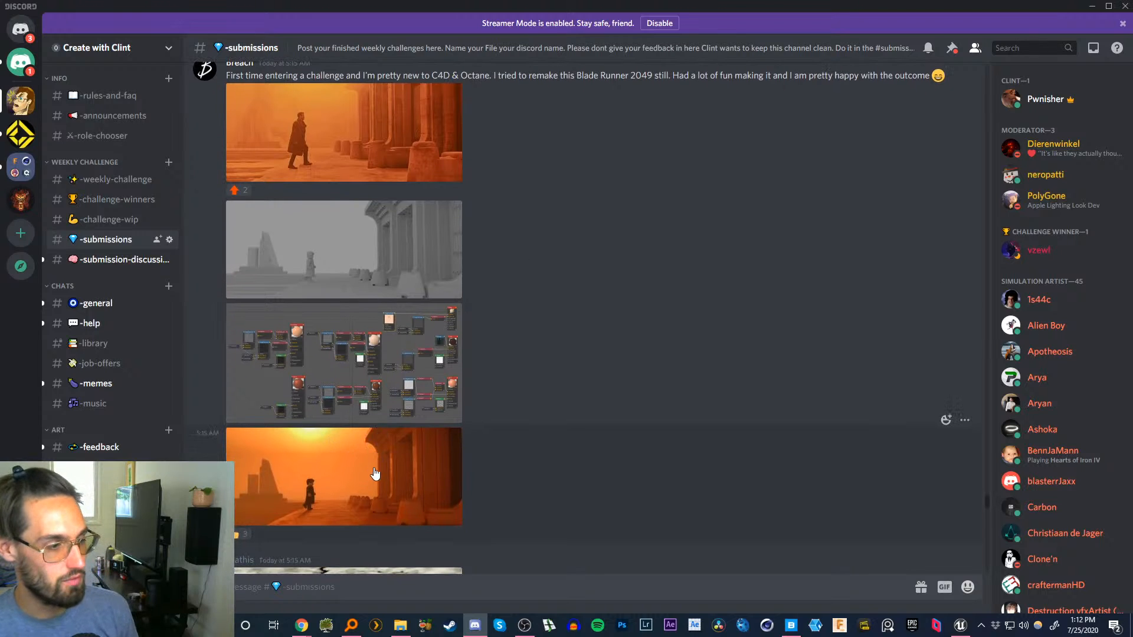
click(423, 430)
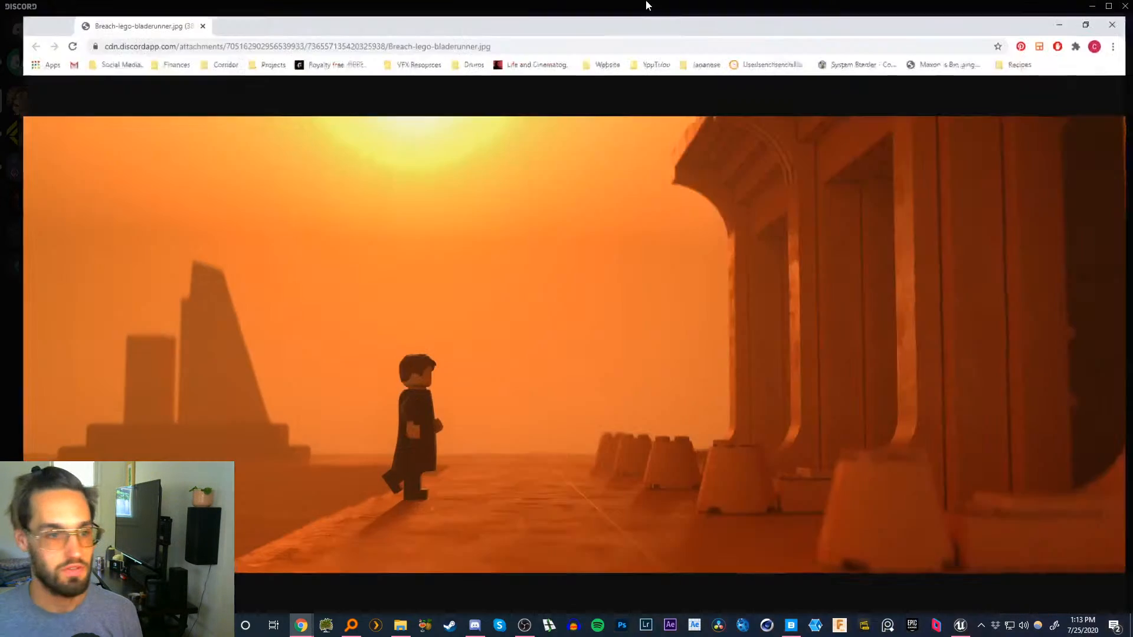
- Inspect the Blade Runner render up close at the minifigure, the scratched columns and the sun
click(509, 485)
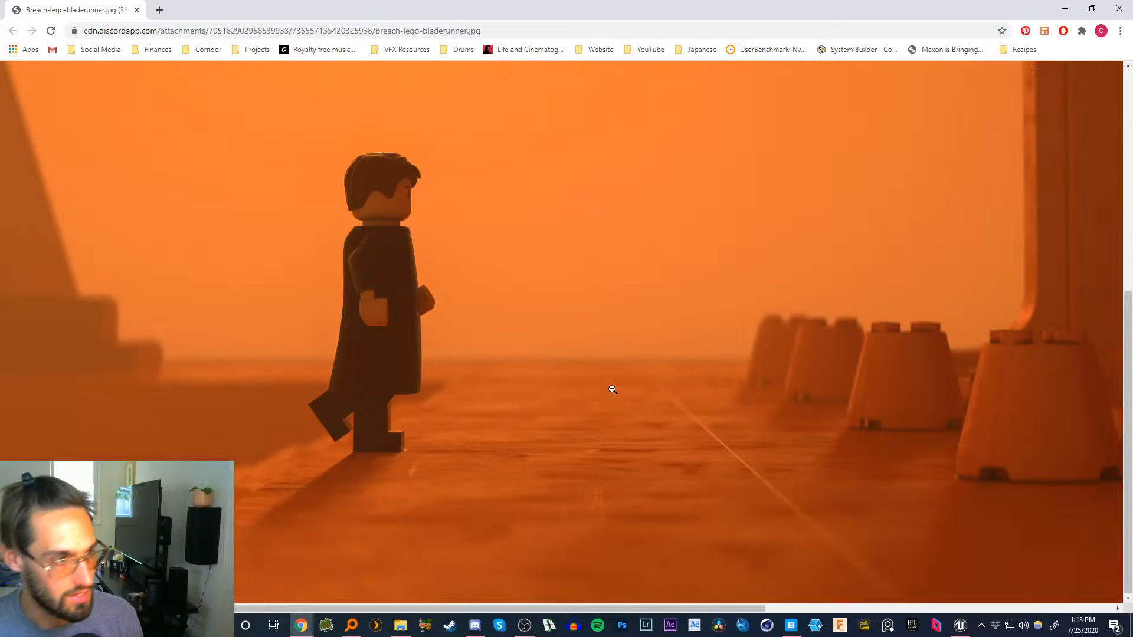
click(466, 428)
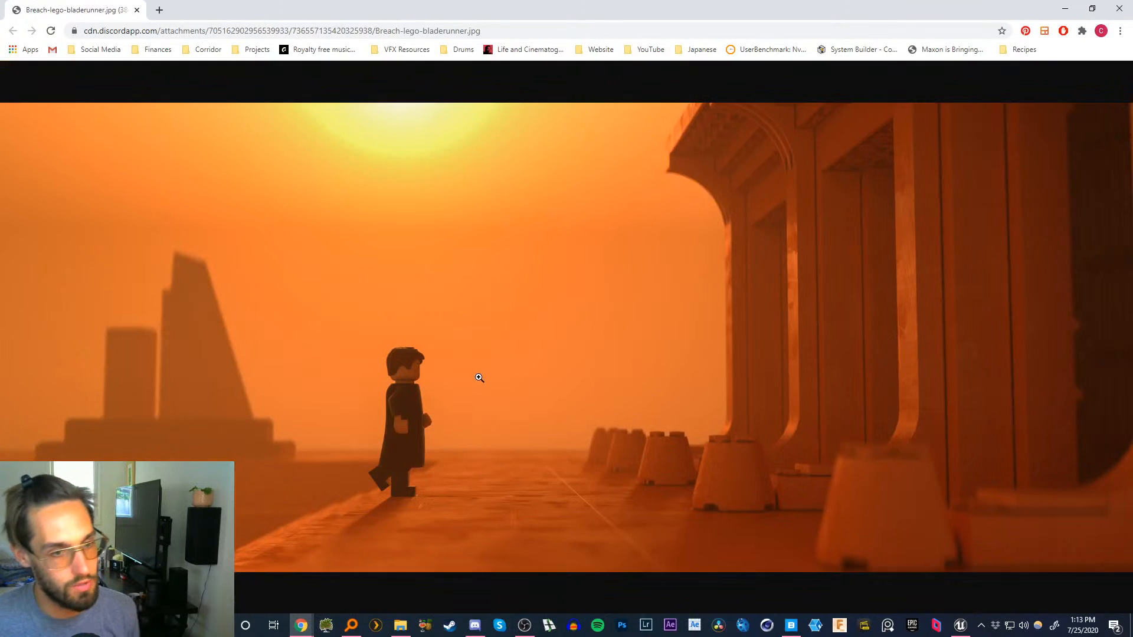
click(928, 304)
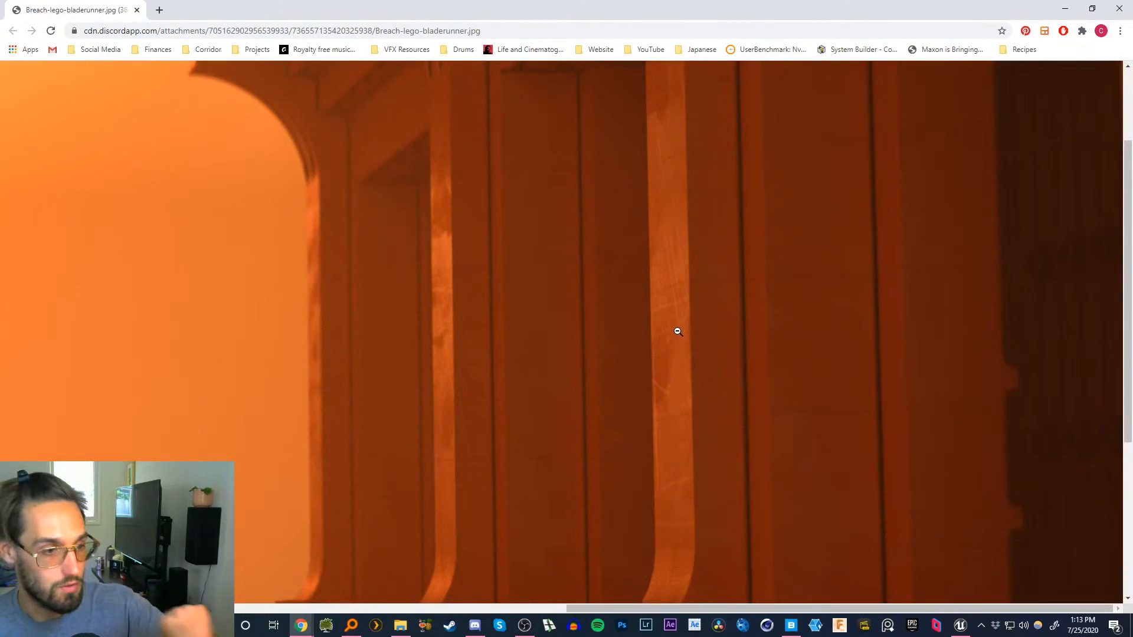
click(647, 332)
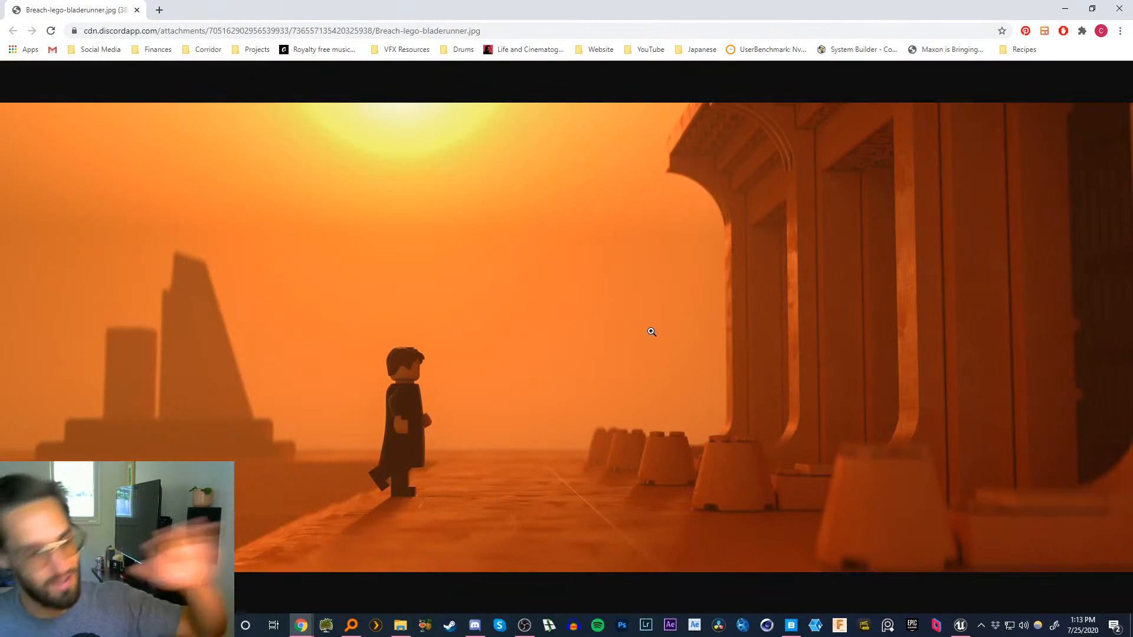
click(409, 117)
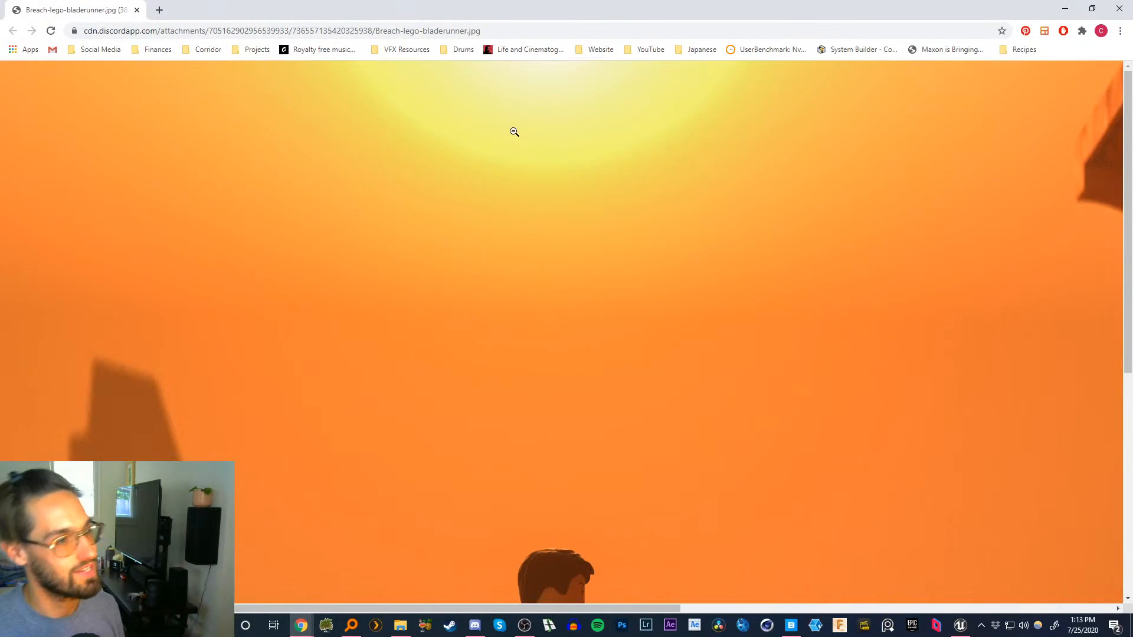
- Close the Blade Runner render in the browser and view the submission's original film still enlarged in Discord for comparison
click(561, 84)
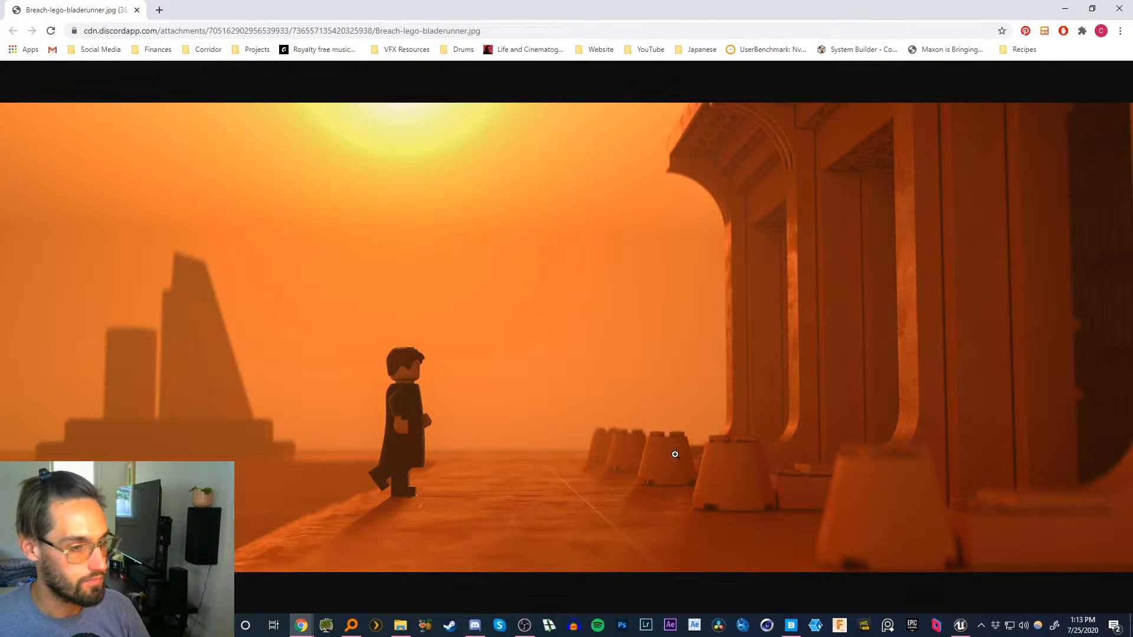
click(137, 10)
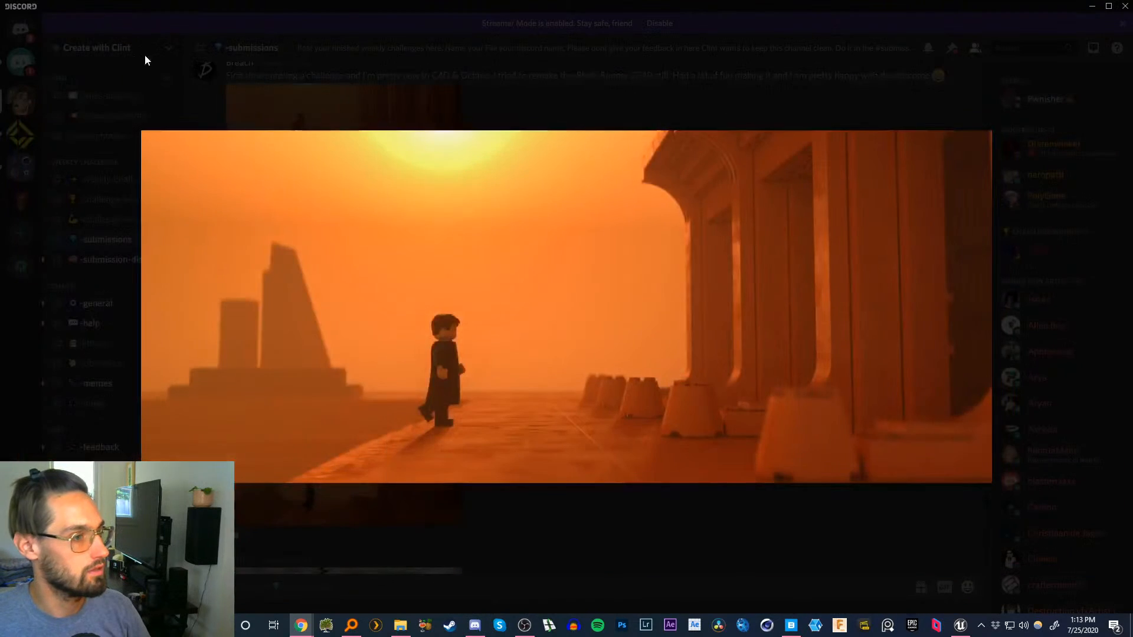
click(622, 501)
click(351, 157)
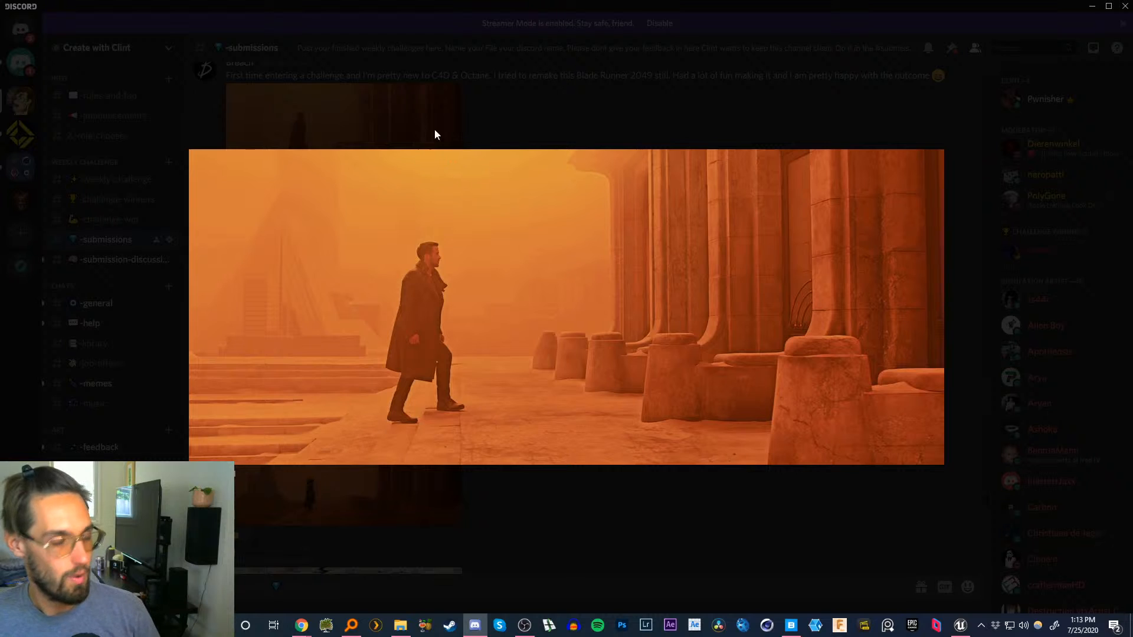
click(573, 516)
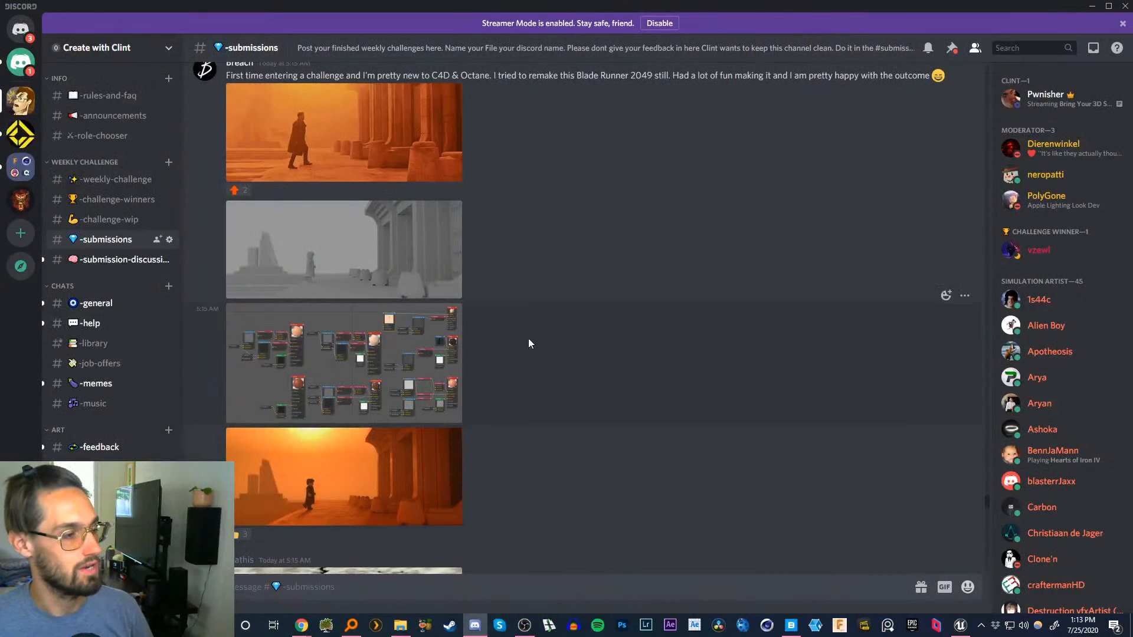
- Browse past the Corridor Lego pack to the dojo fight submission and view its final color render enlarged
scroll(494, 262, up, 1)
scroll(495, 262, up, 8)
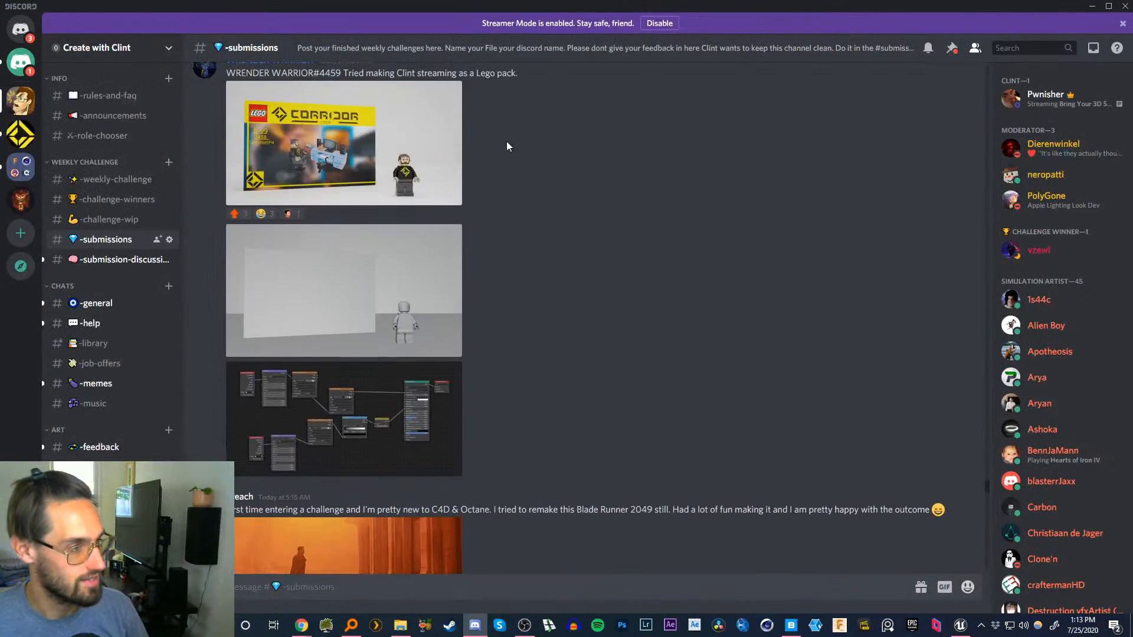
scroll(530, 281, up, 2)
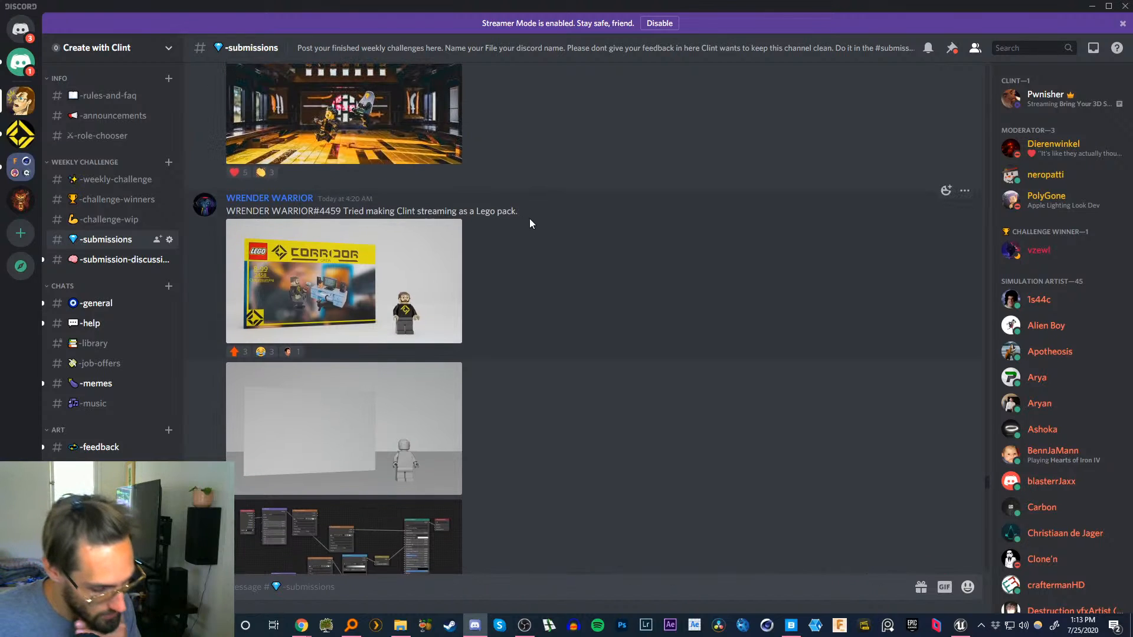
scroll(540, 227, up, 6)
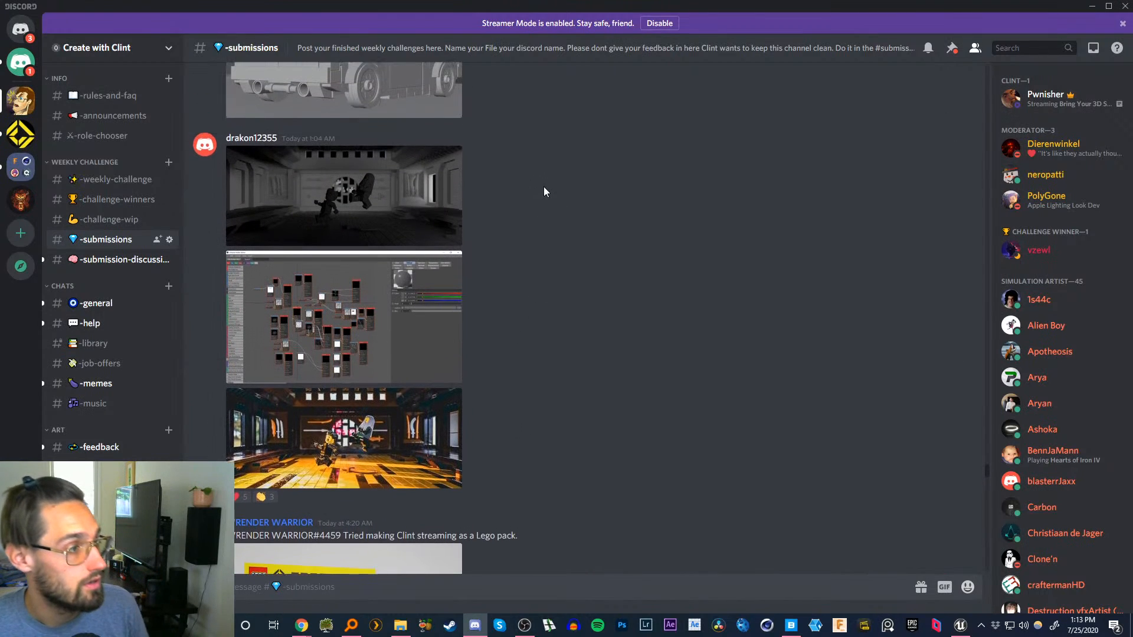
scroll(543, 186, up, 1)
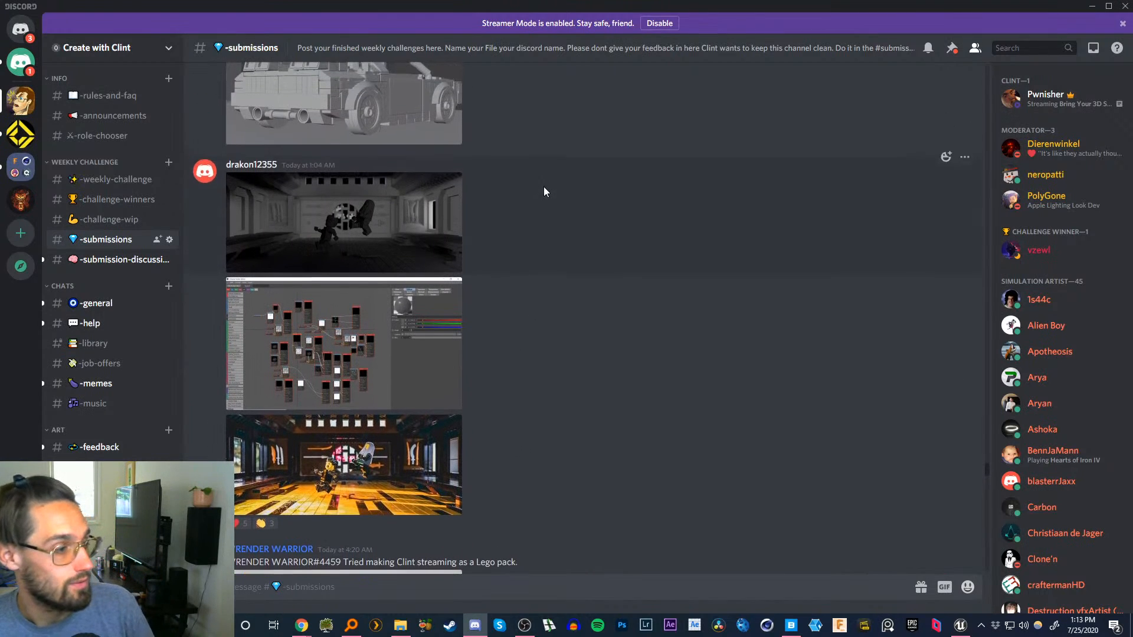
click(395, 452)
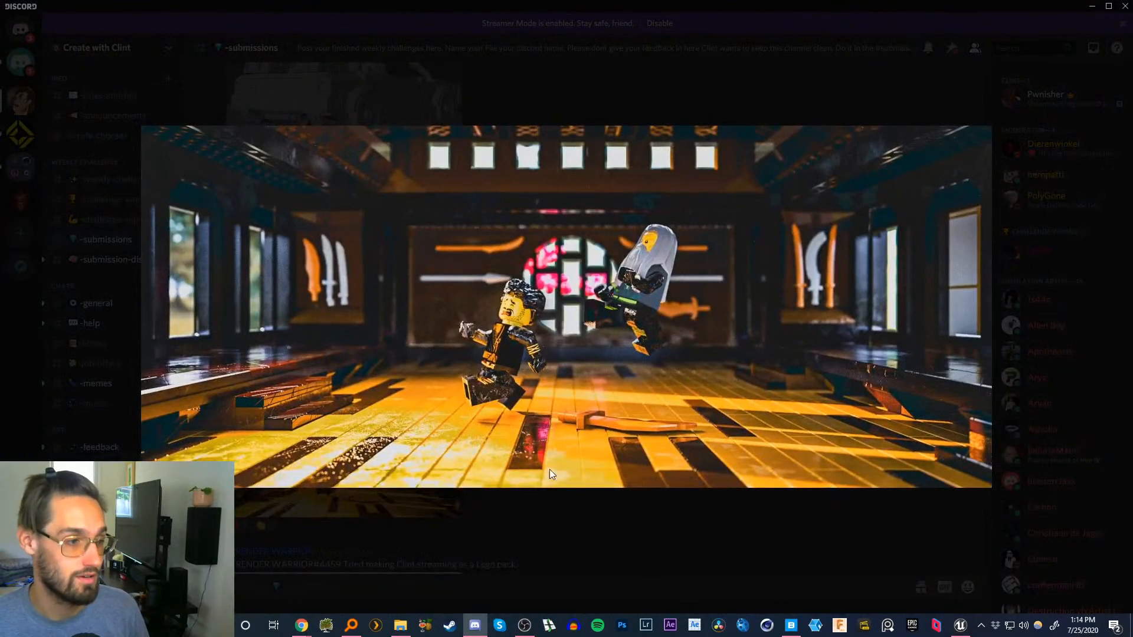
click(609, 519)
- Browse to the grey Lego car submission and examine its rear-view render enlarged
scroll(526, 355, up, 8)
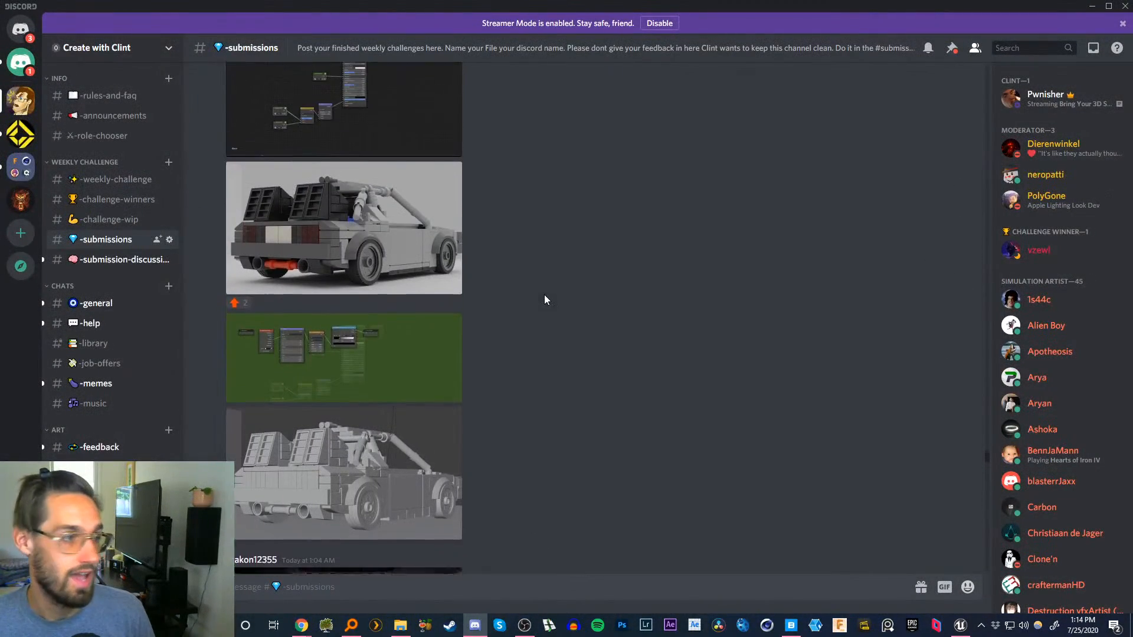
scroll(547, 442, up, 1)
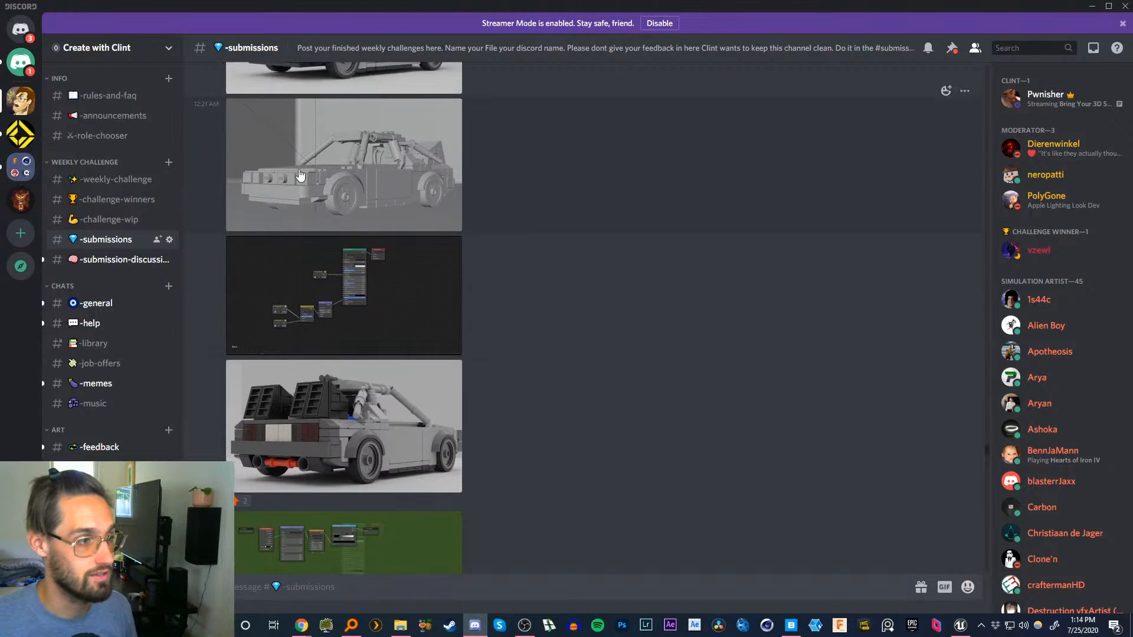
click(349, 424)
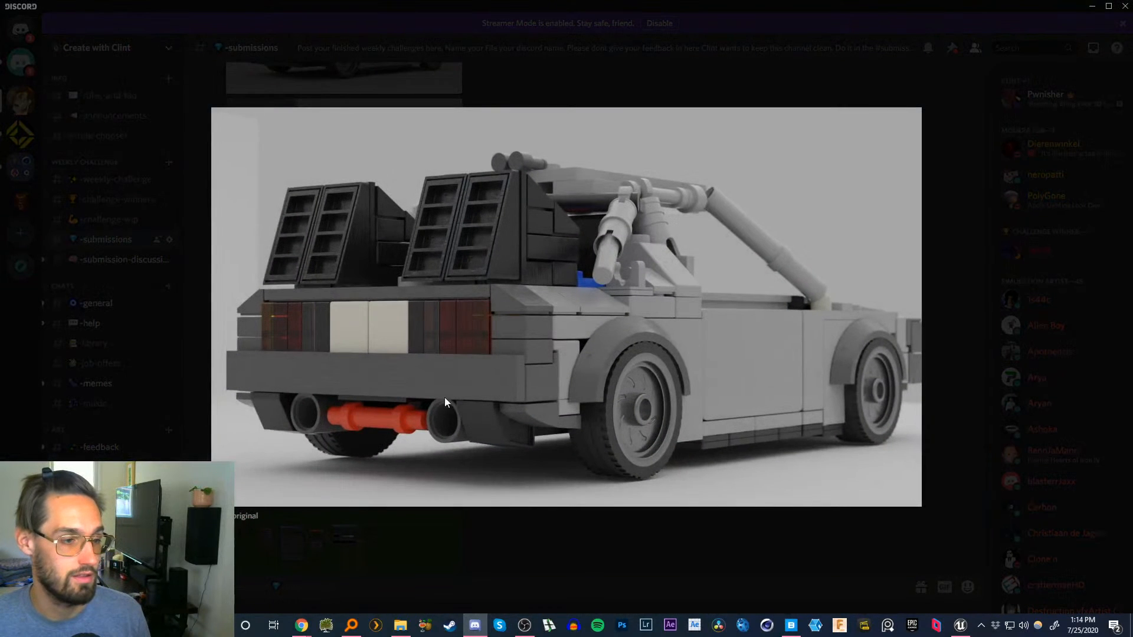
click(597, 535)
click(370, 423)
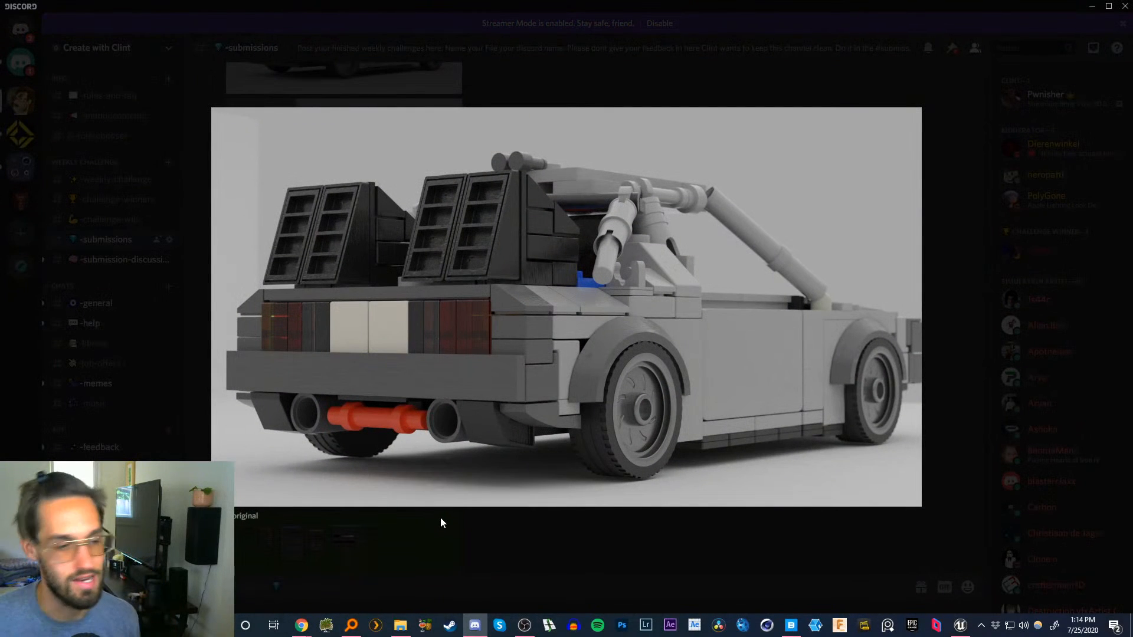
click(511, 540)
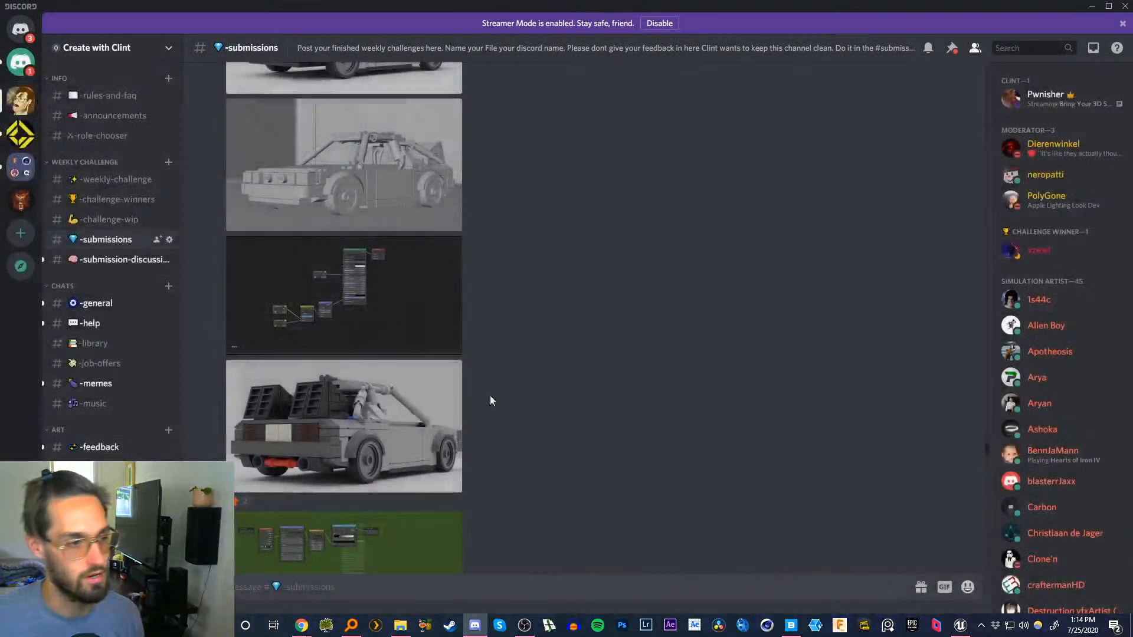
- View the grey Lego car's front three-quarter render enlarged, then return to the submissions
scroll(408, 223, up, 3)
scroll(469, 320, up, 3)
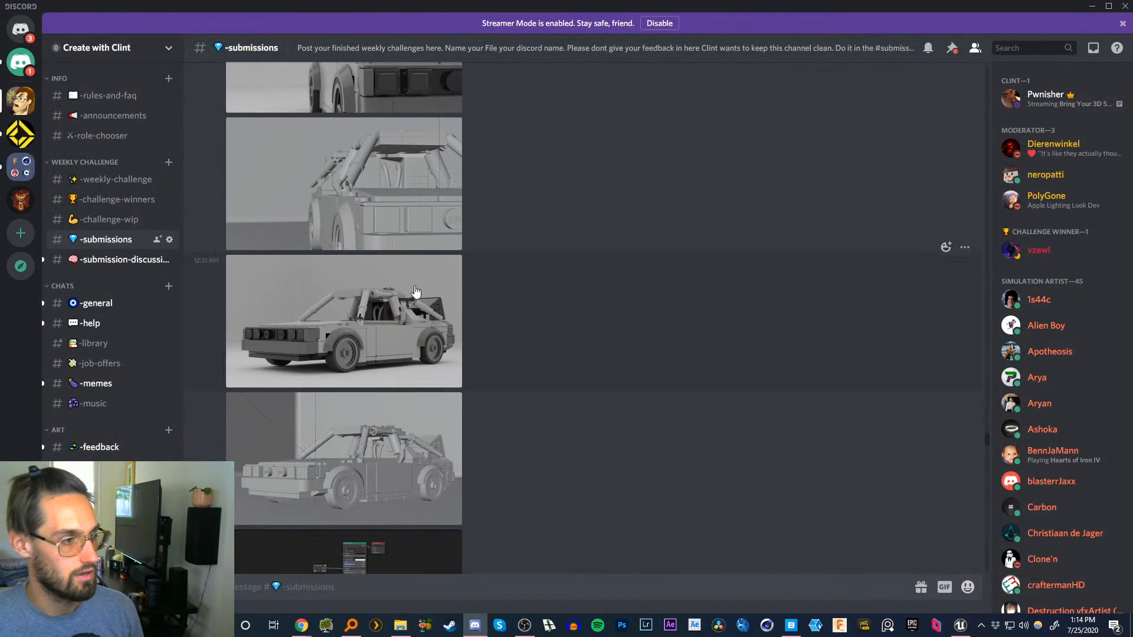
click(444, 335)
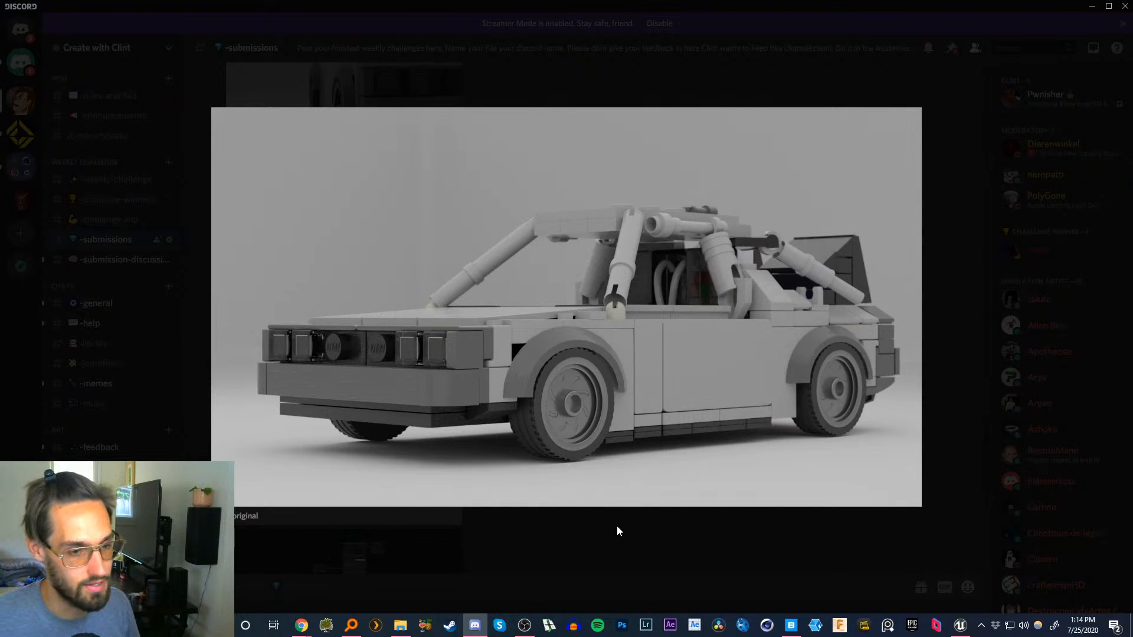
click(593, 546)
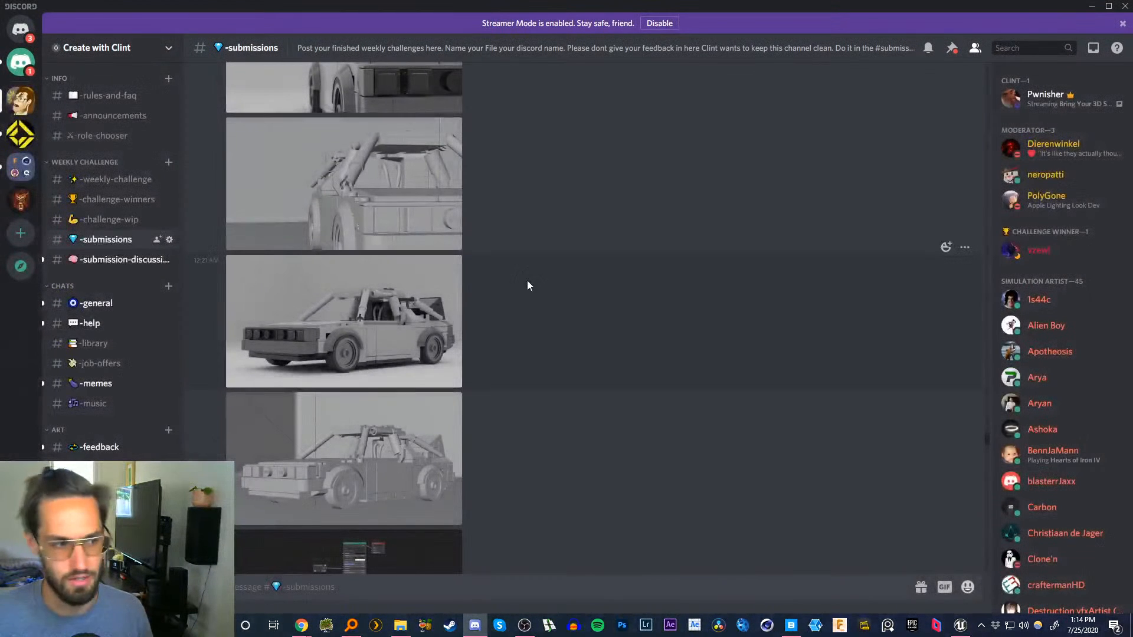
- Browse to the Lego Farnsworth House submission, view its color render at original size in the browser, and return to the submissions
scroll(523, 289, up, 3)
scroll(508, 238, up, 10)
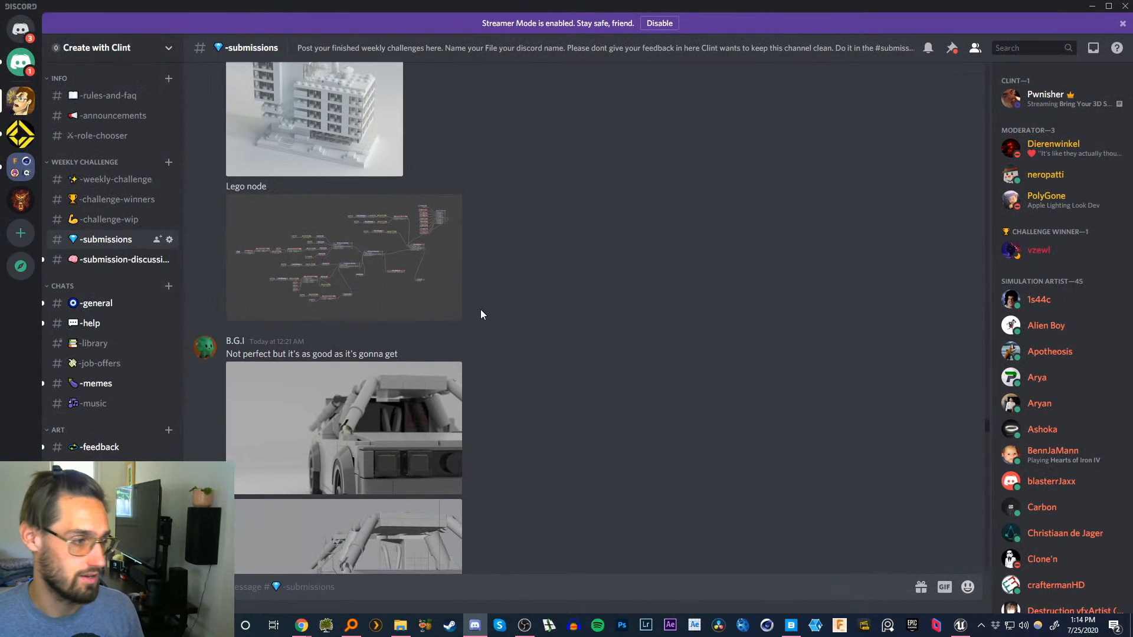
scroll(494, 258, up, 8)
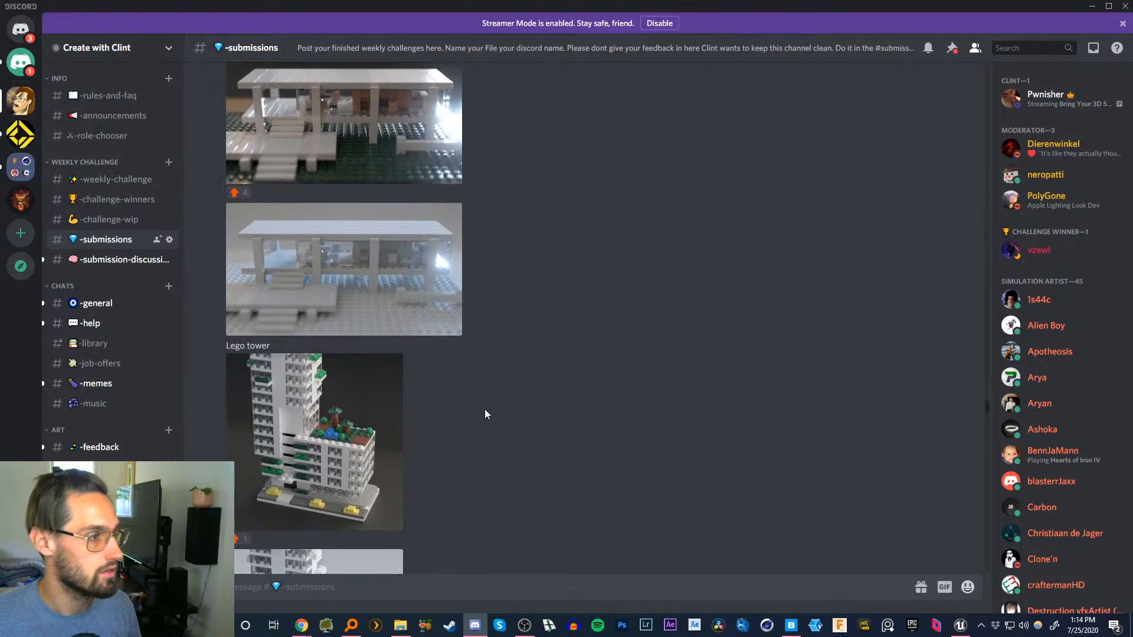
click(368, 284)
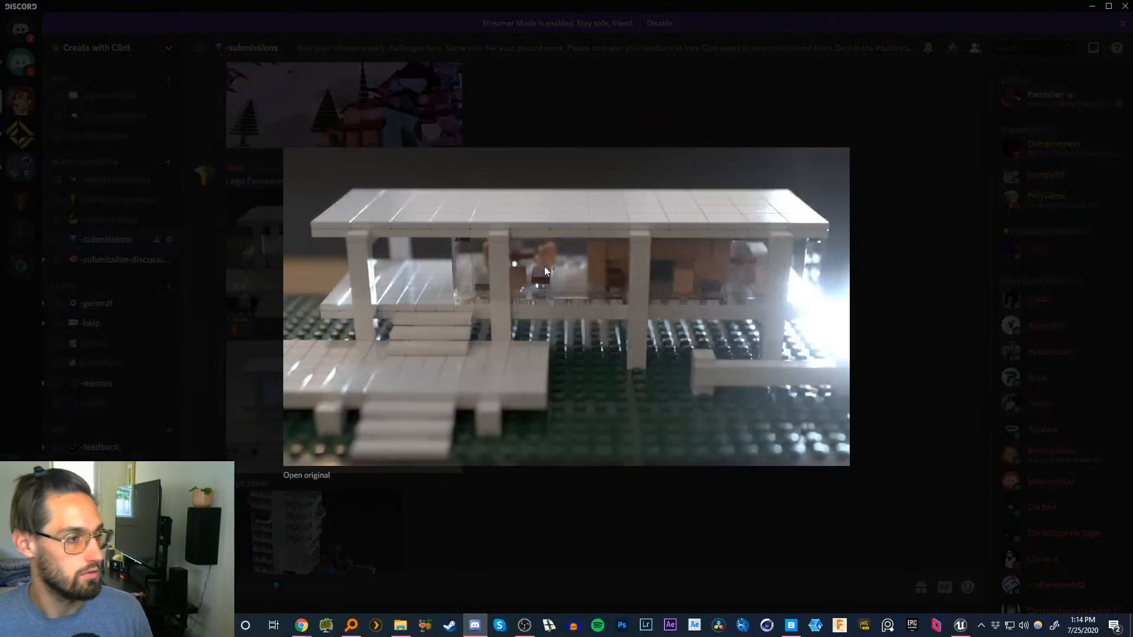
click(307, 475)
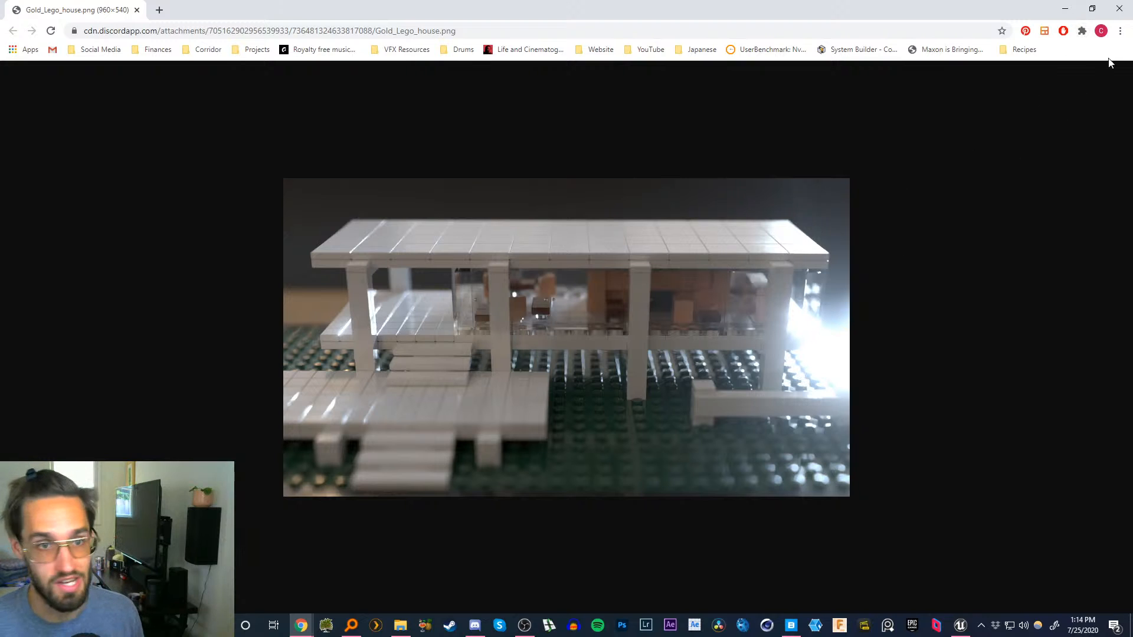
click(1120, 8)
click(660, 549)
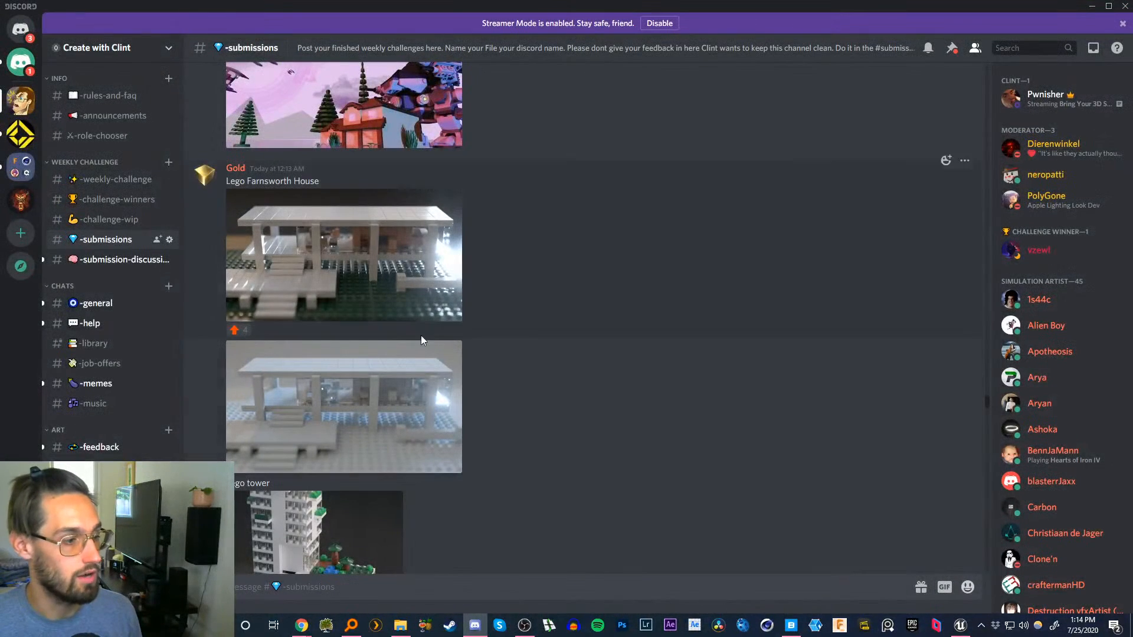
- View the color render of the Lego tower submission enlarged
scroll(416, 328, down, 3)
click(351, 447)
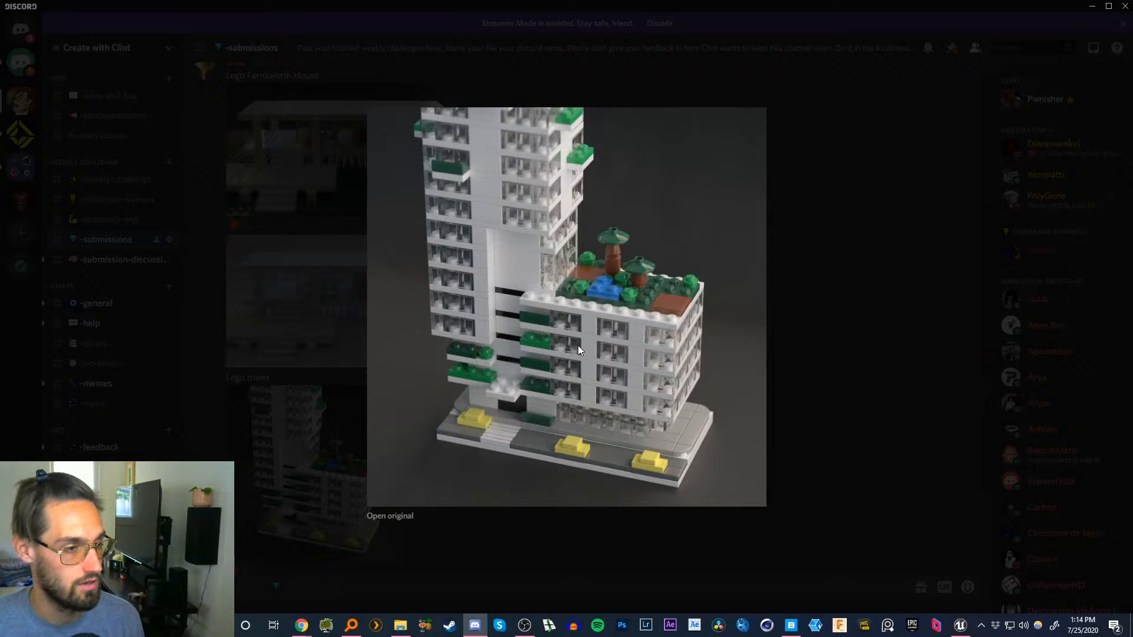
click(805, 395)
- Look back over the submissions between the Lego Farnsworth House and the Corridor Lego pack
scroll(478, 378, up, 3)
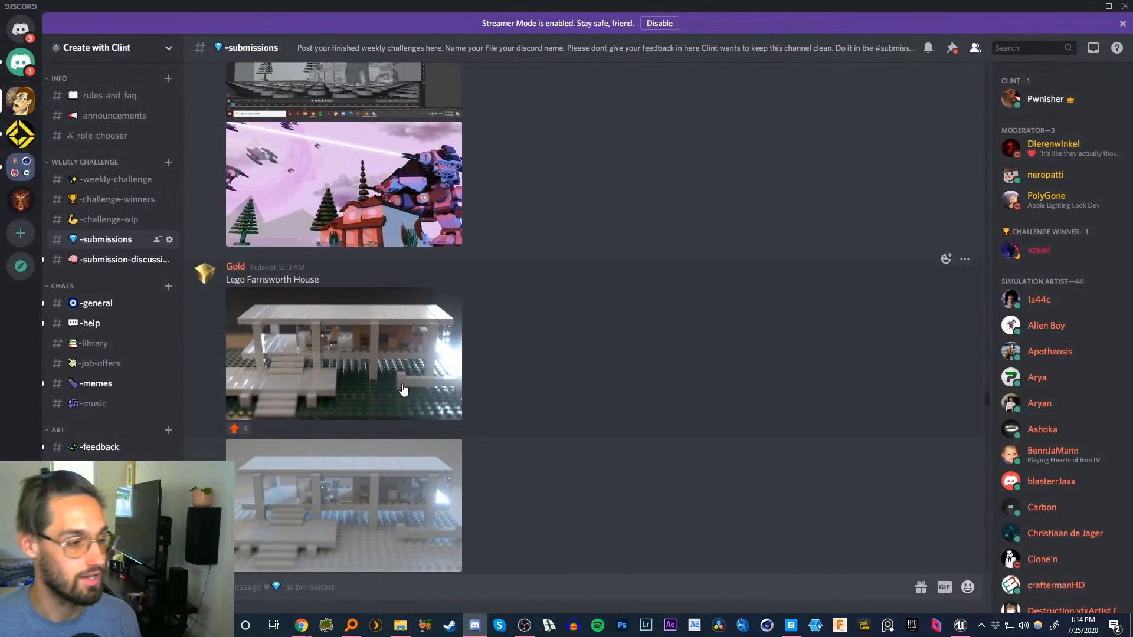
scroll(411, 480, down, 2)
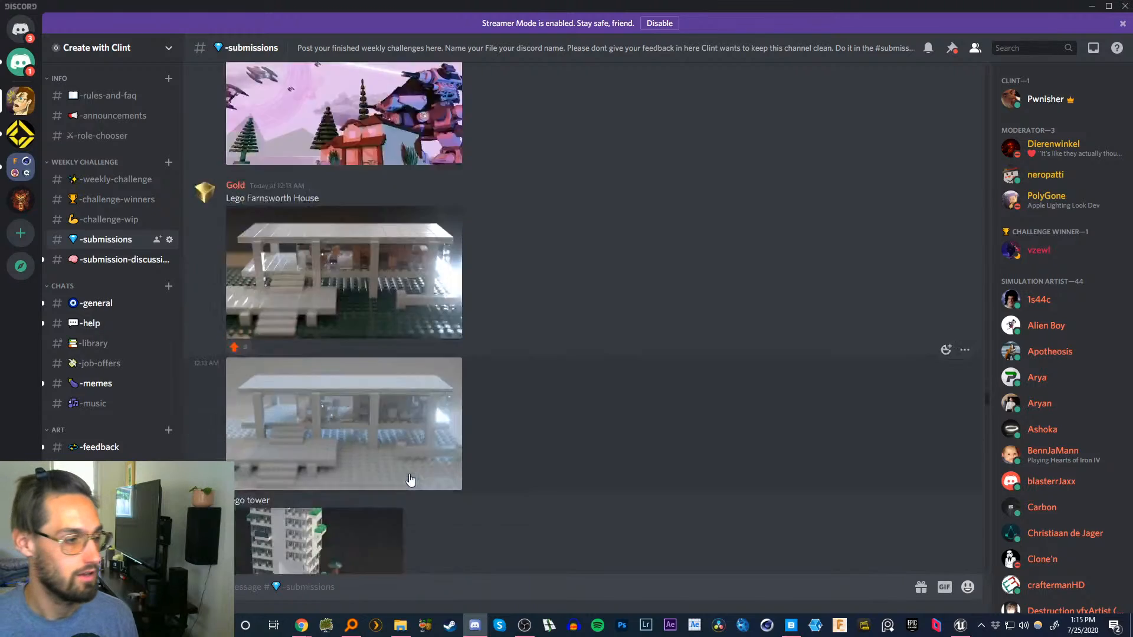
scroll(407, 467, down, 10)
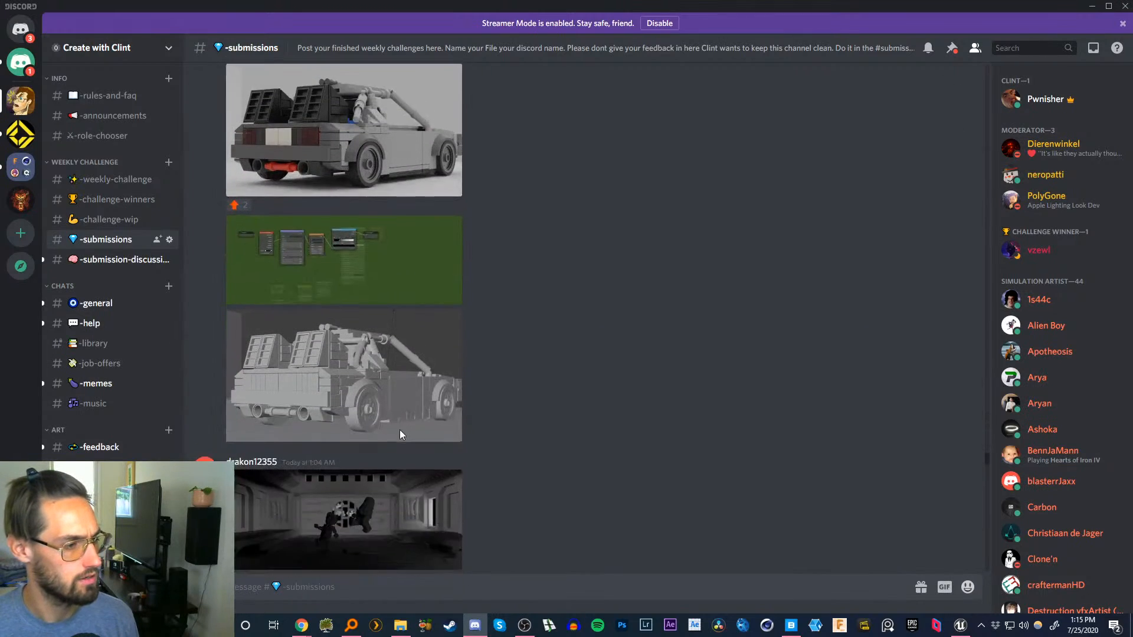
scroll(395, 431, down, 15)
scroll(383, 368, up, 7)
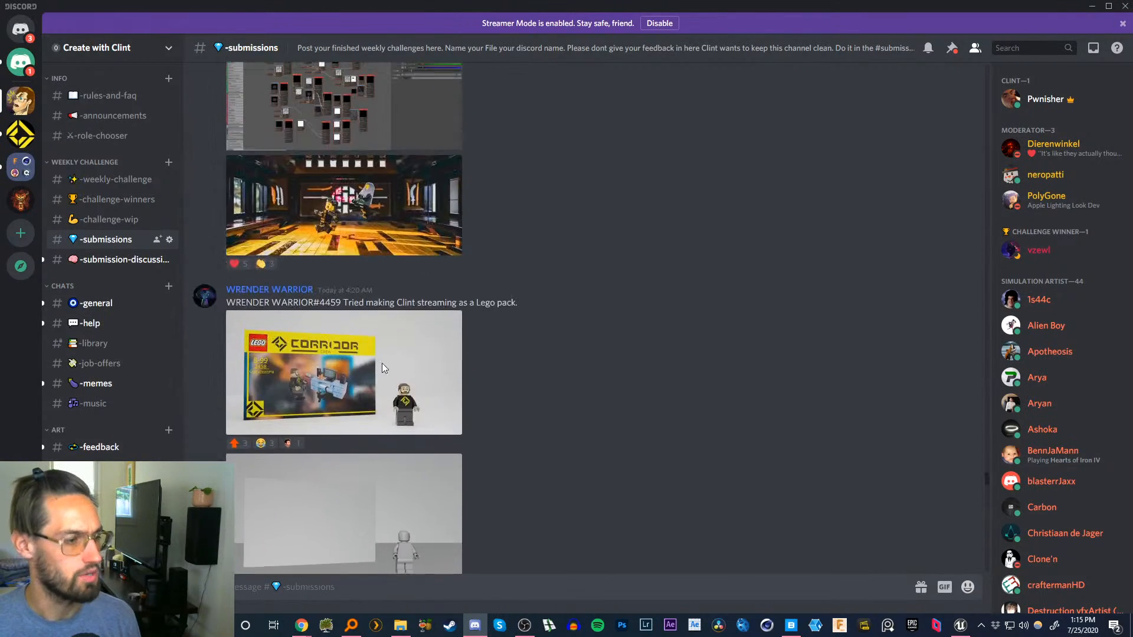
scroll(381, 363, up, 12)
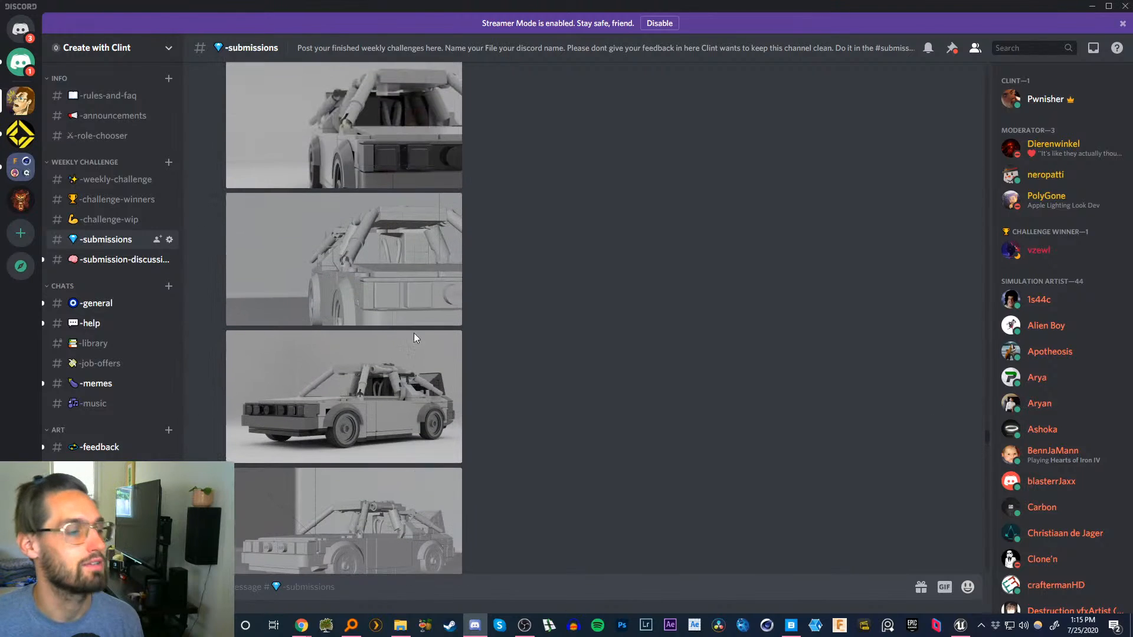
scroll(414, 337, up, 10)
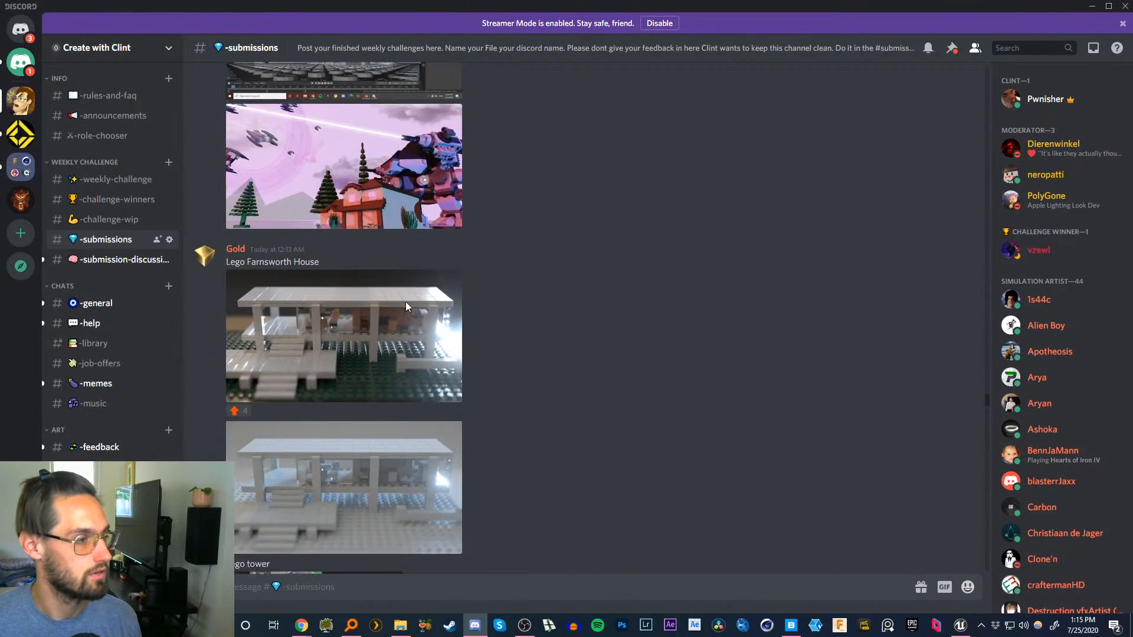
- Browse to the short film video submission, open its preview on YouTube, and watch it in full screen
scroll(406, 302, up, 10)
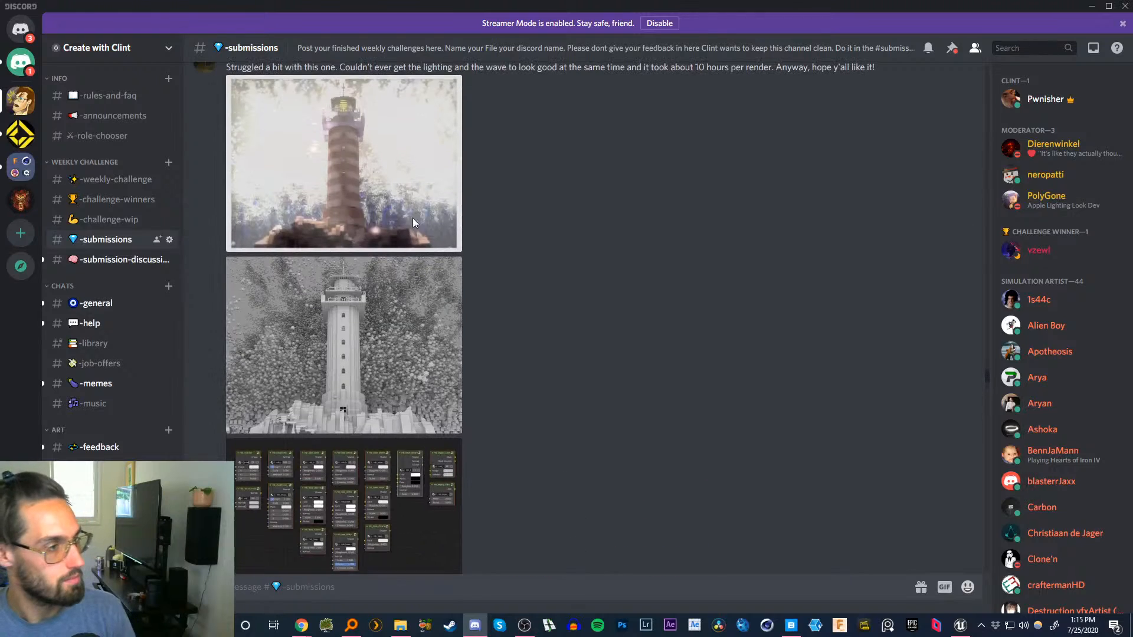
scroll(412, 222, up, 10)
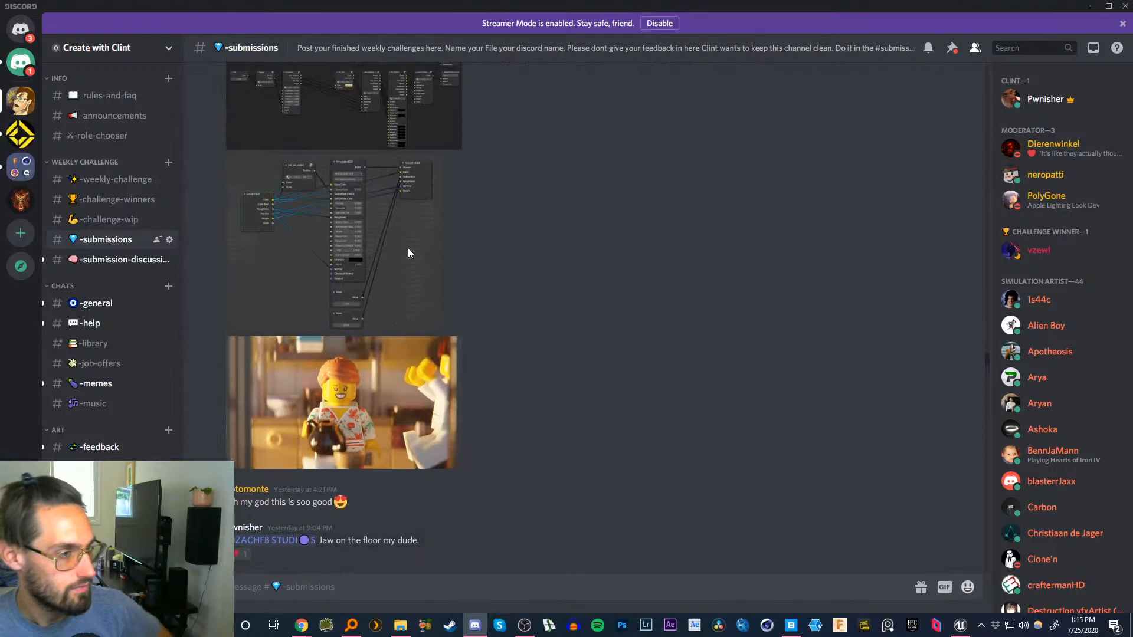
scroll(408, 253, up, 10)
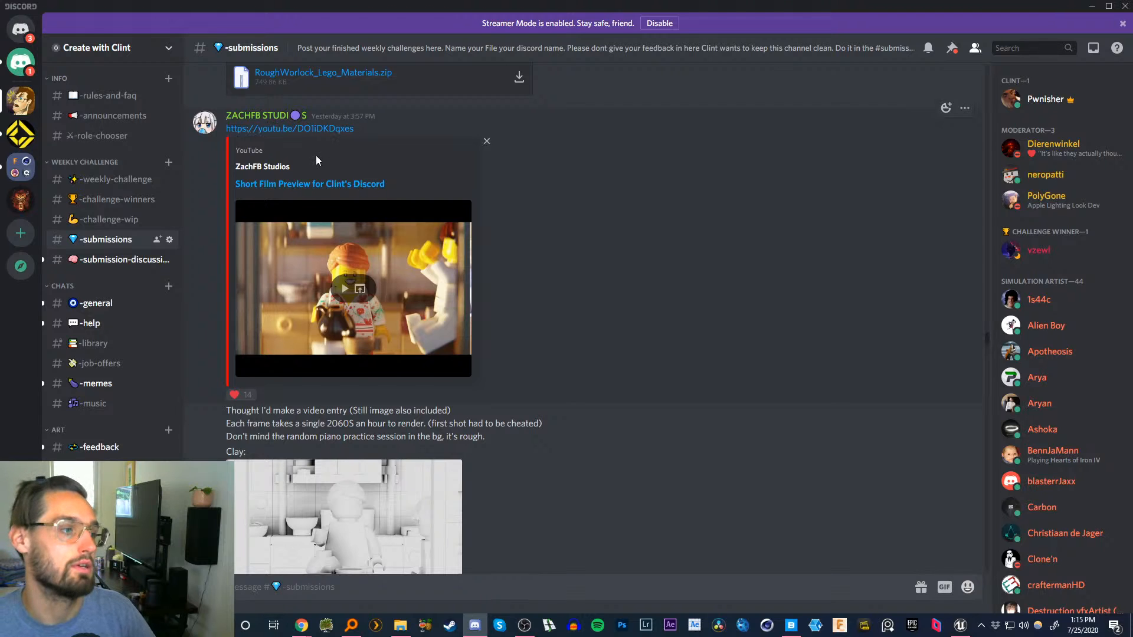
click(332, 184)
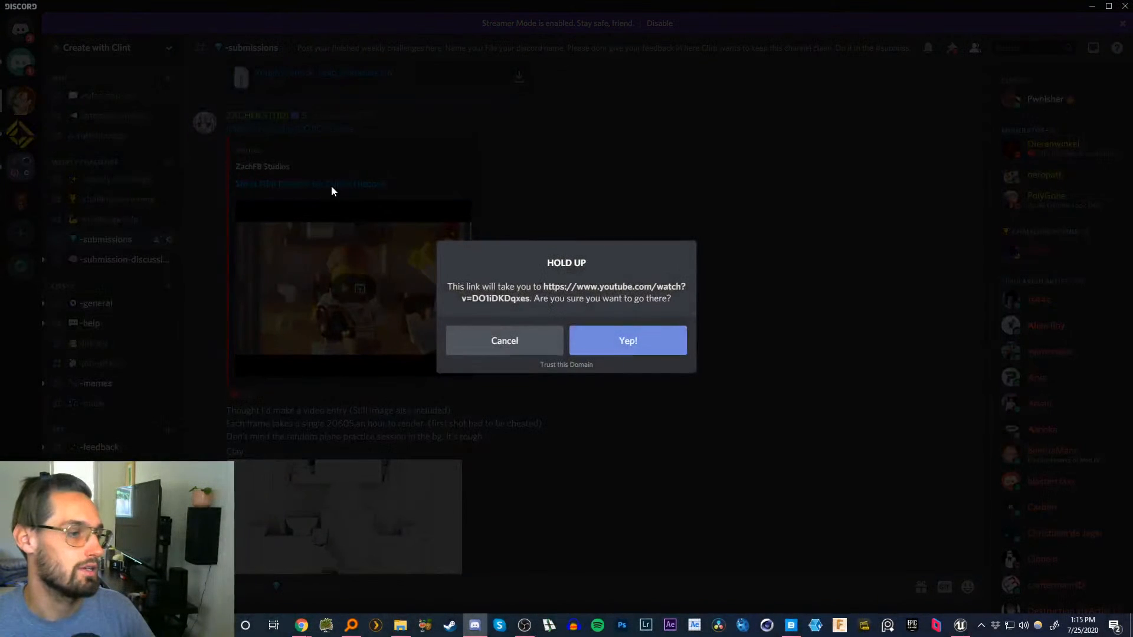
click(613, 348)
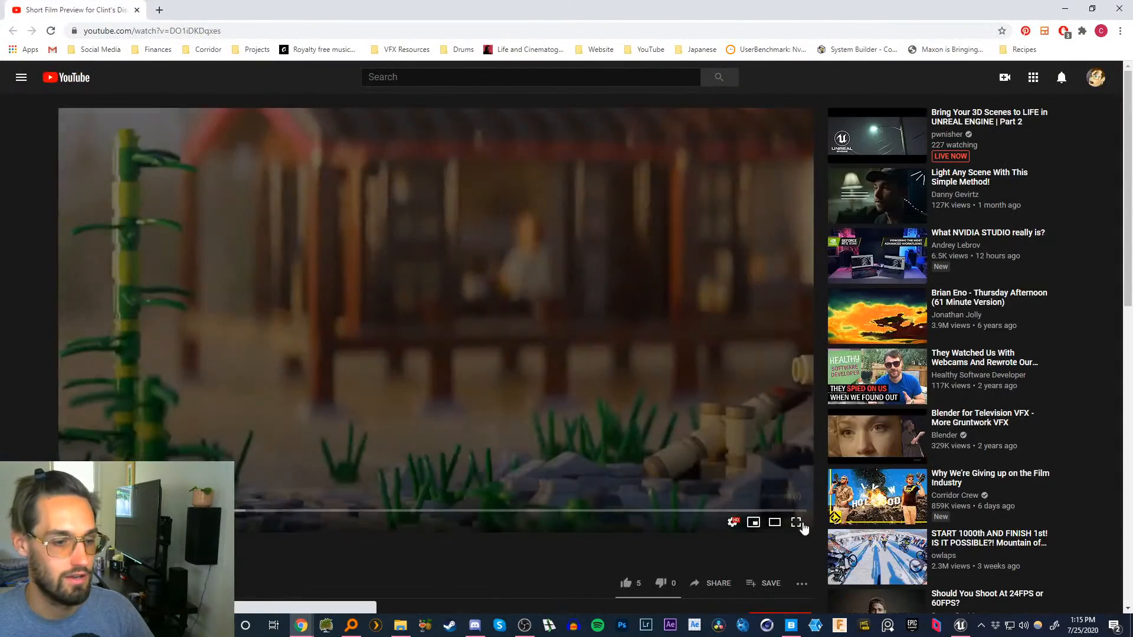
click(798, 522)
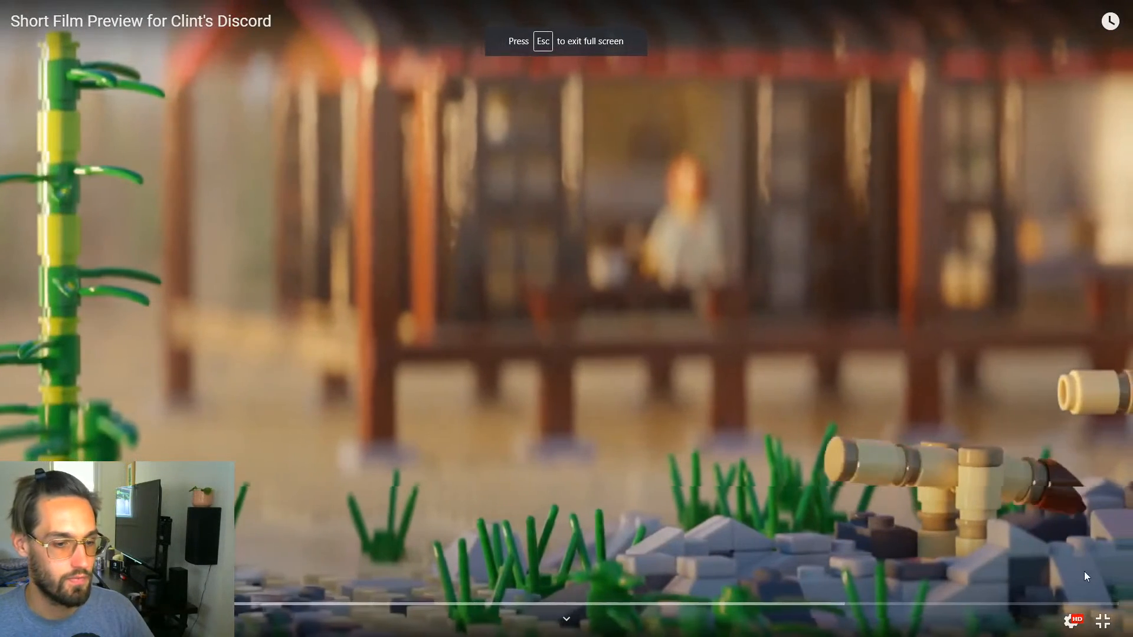
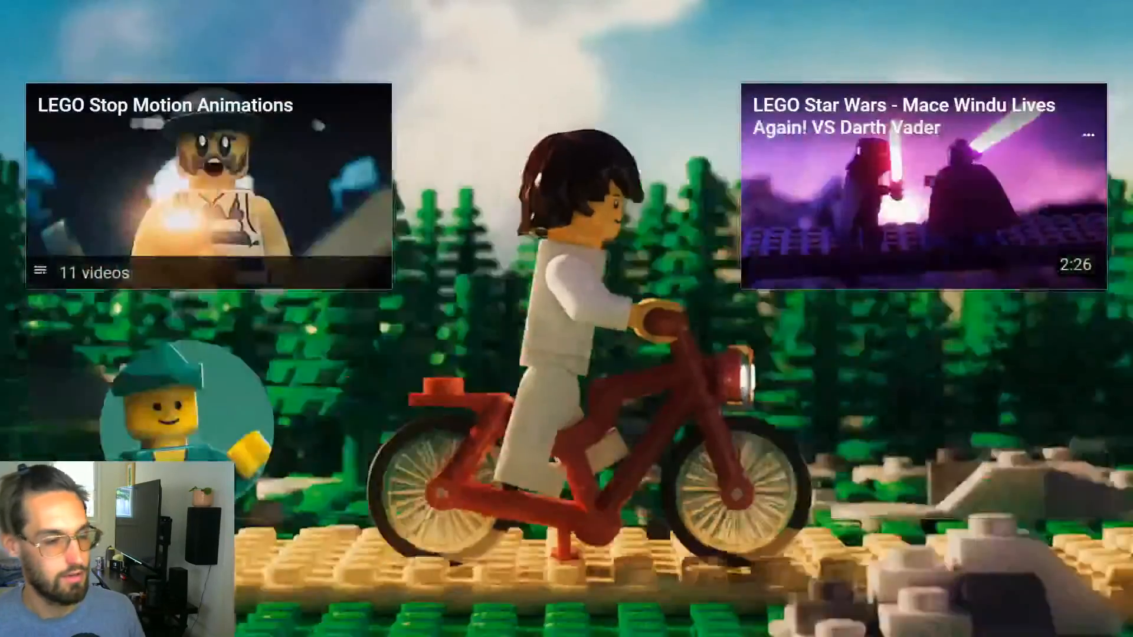
- Leave the full-screen video and browse the earlier submissions back to the Lego reactor render captioned "Rerendered with some ACES"
key(Escape)
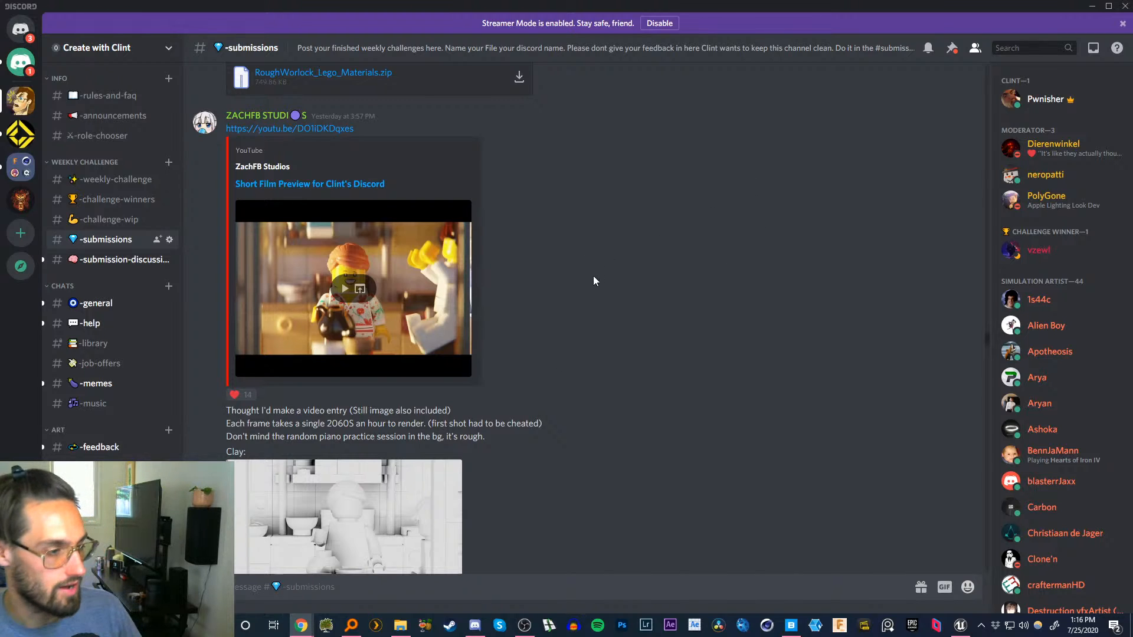
scroll(593, 277, up, 7)
scroll(594, 317, up, 6)
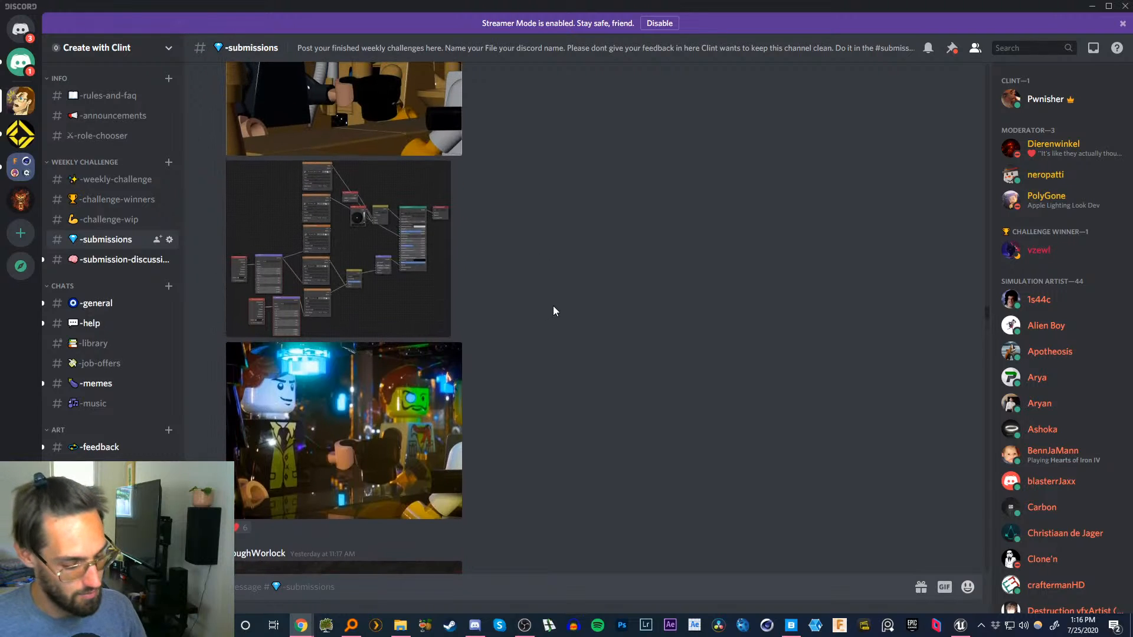
scroll(572, 302, up, 8)
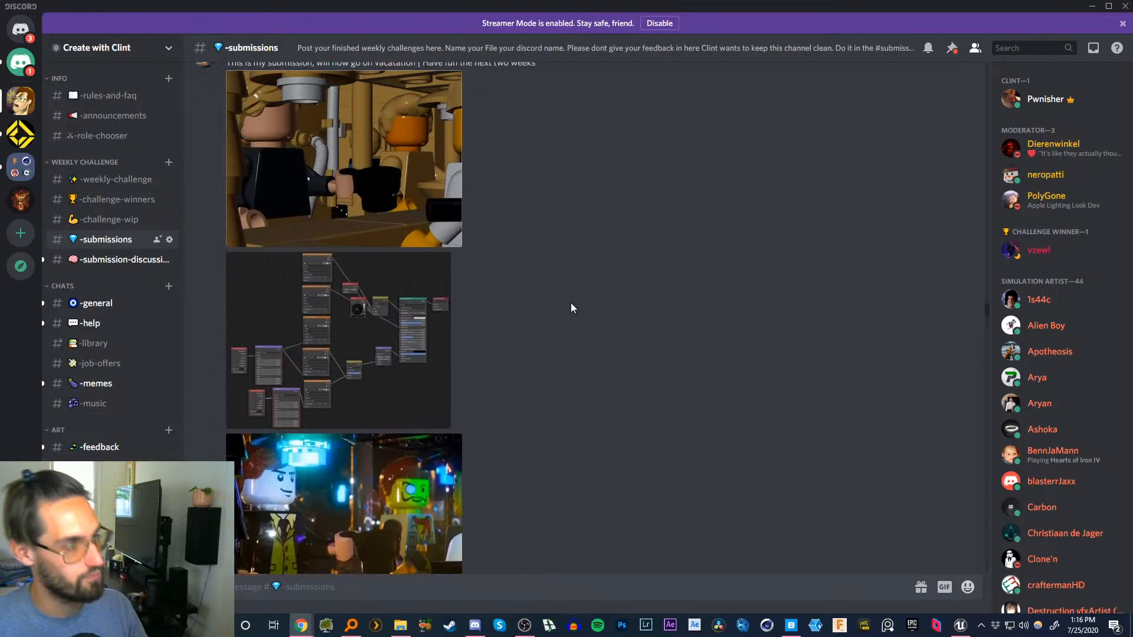
scroll(577, 267, up, 7)
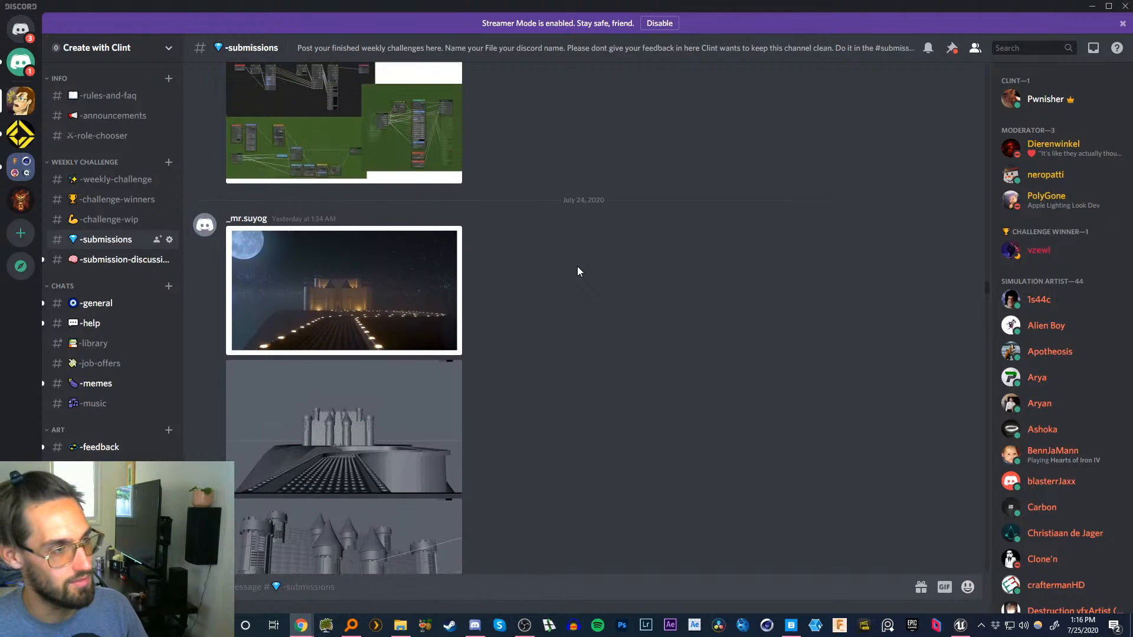
scroll(578, 271, up, 4)
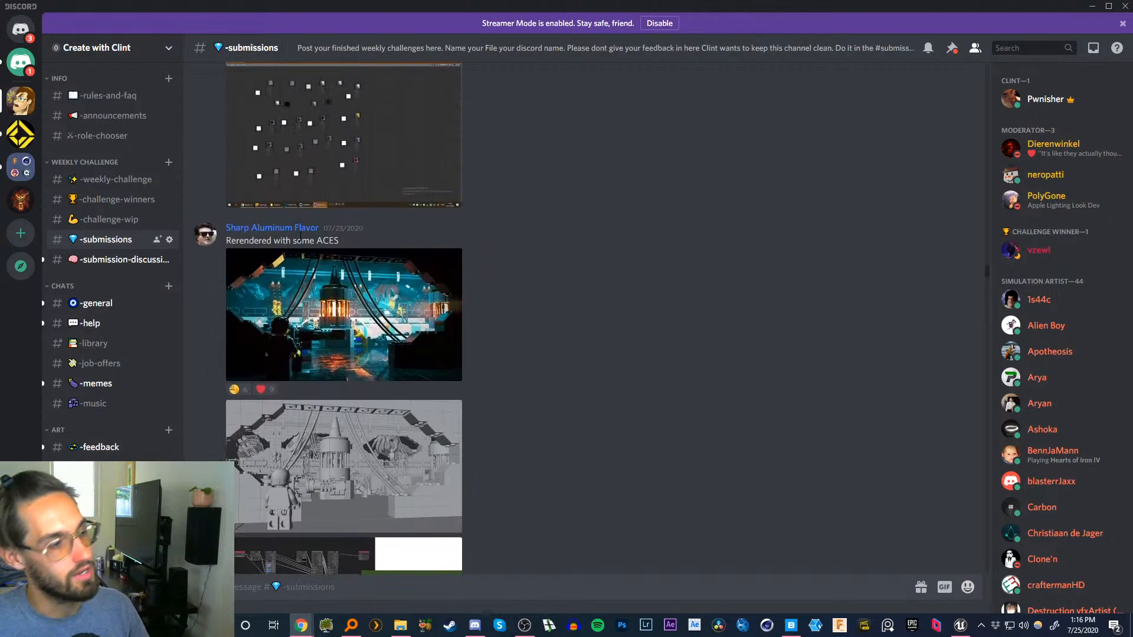
- View the Lego reactor render enlarged, inspect its original file zoomed in the browser, and return to the submissions
click(321, 306)
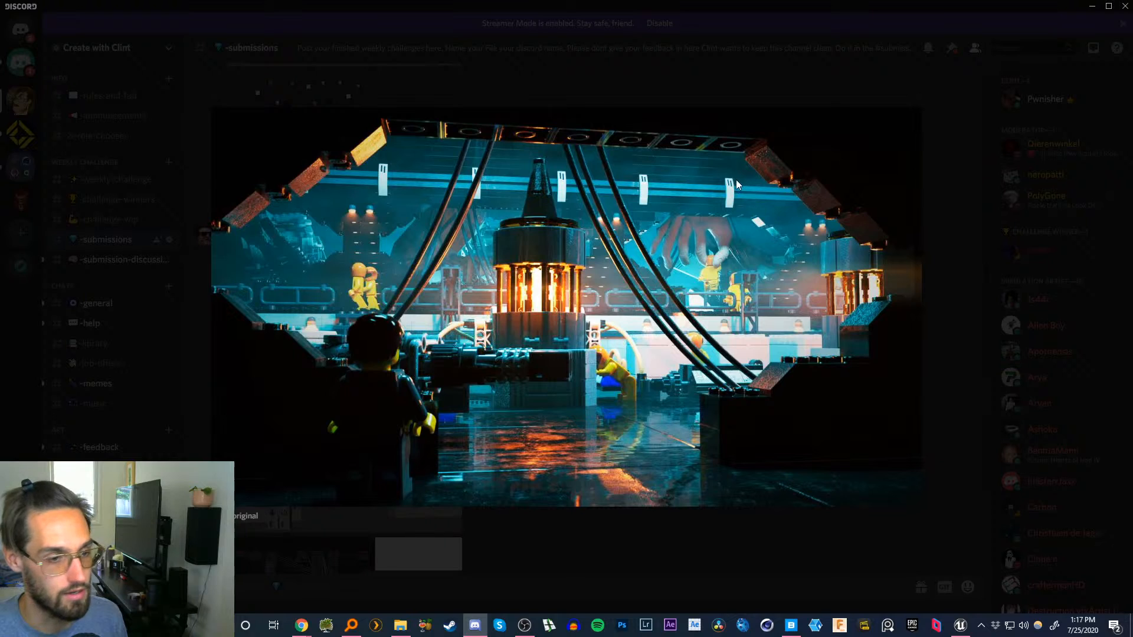
click(301, 625)
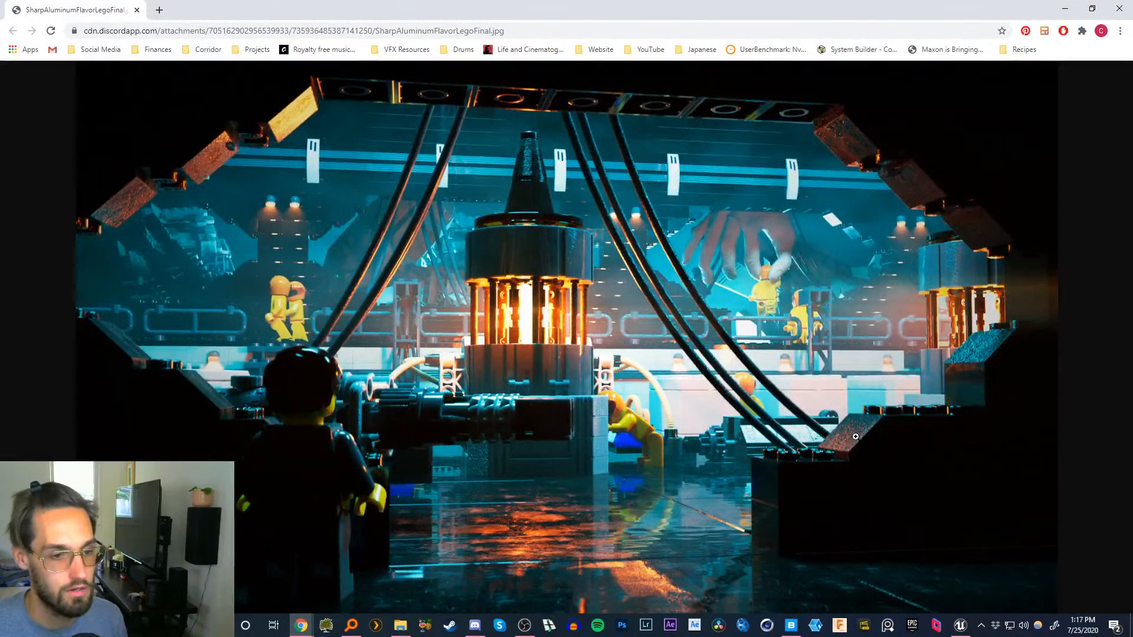
click(922, 393)
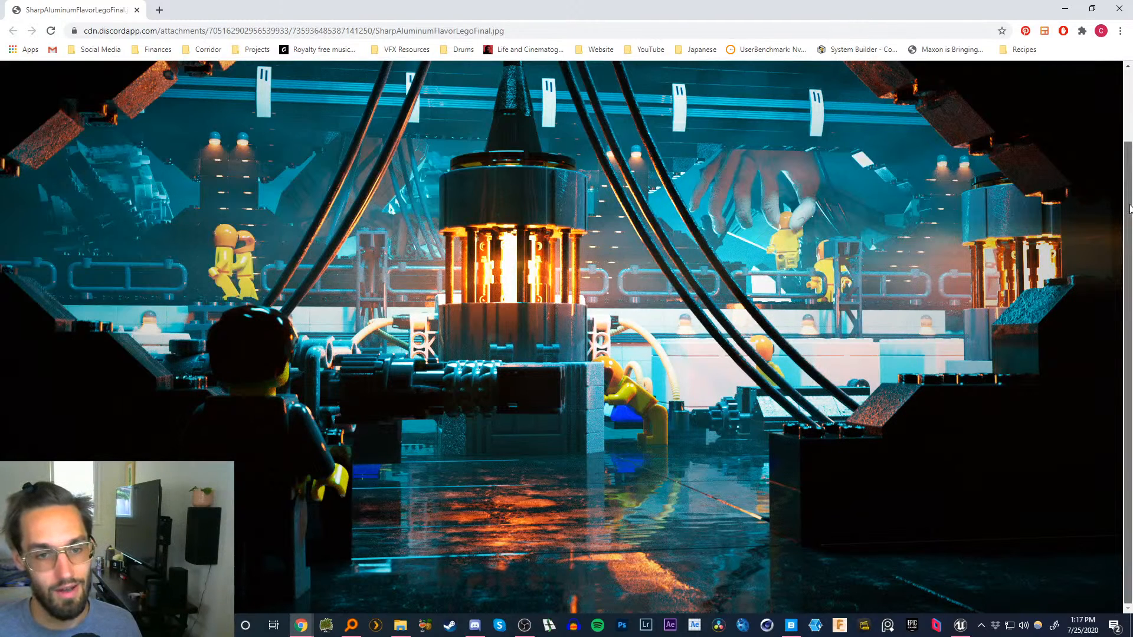
drag(1128, 207, 1125, 115)
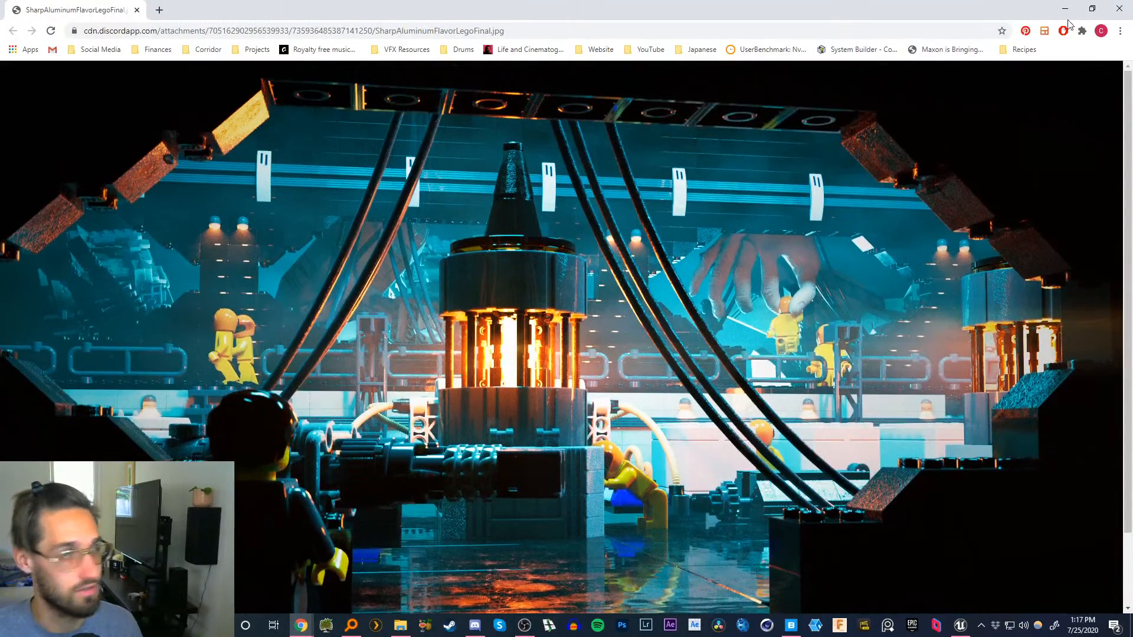
click(1116, 14)
click(971, 257)
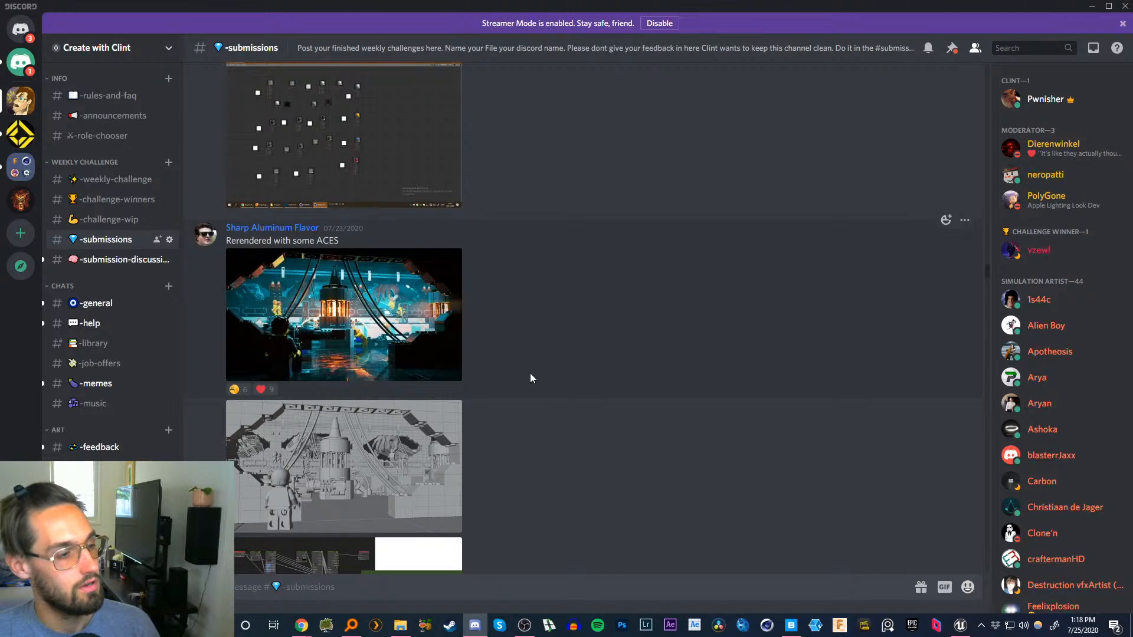
- Look over the submissions around the Lego reactor render and browse back to the white Lego car renders
scroll(537, 380, down, 4)
scroll(604, 372, down, 4)
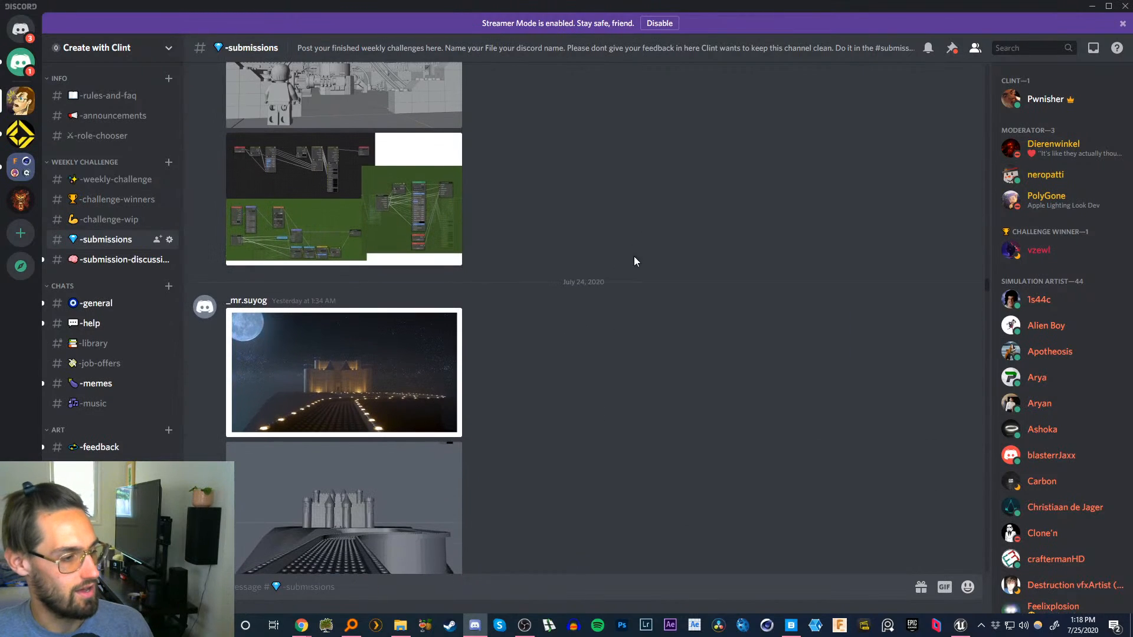
scroll(631, 283, up, 12)
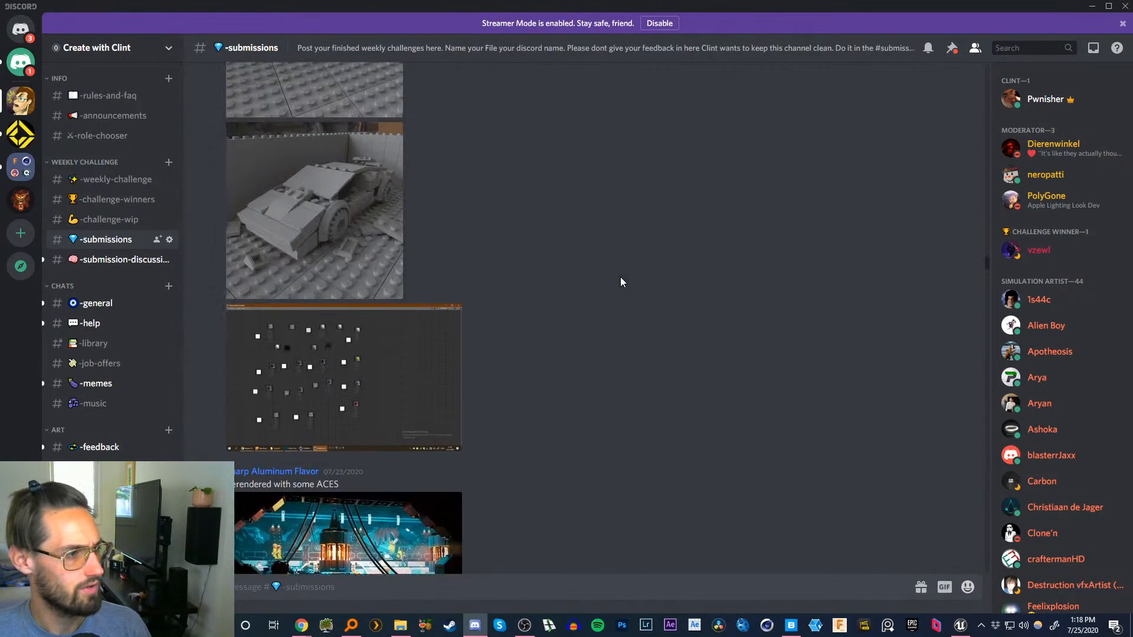
scroll(621, 282, up, 4)
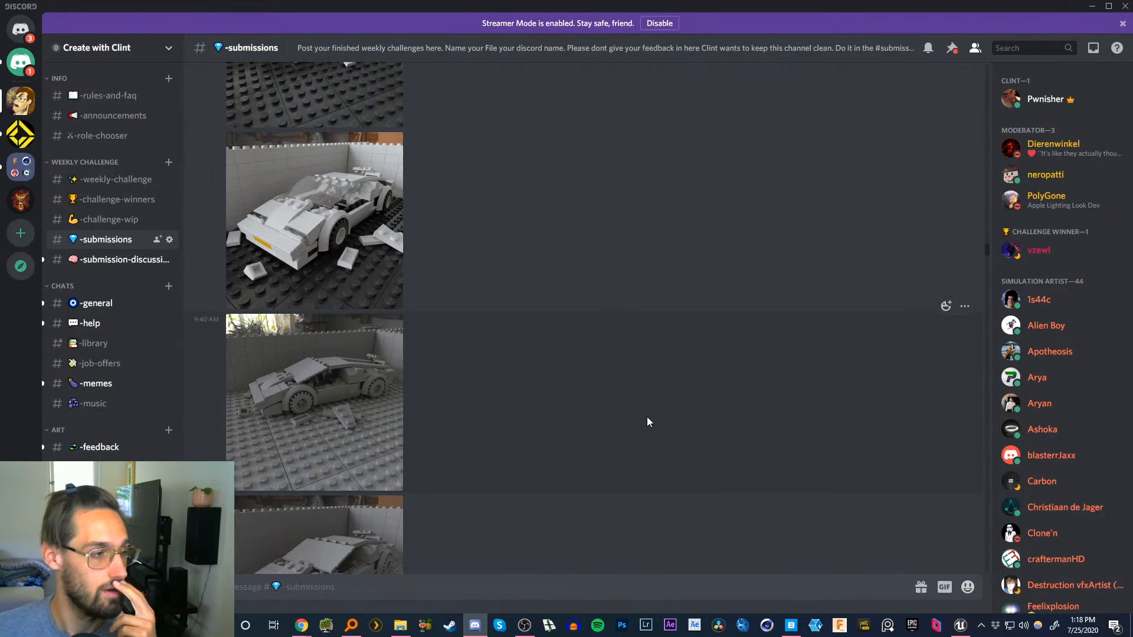
- Minimize Discord, switch to the Unreal editor, and open the streetlamp level from the project's Content folder
click(1093, 7)
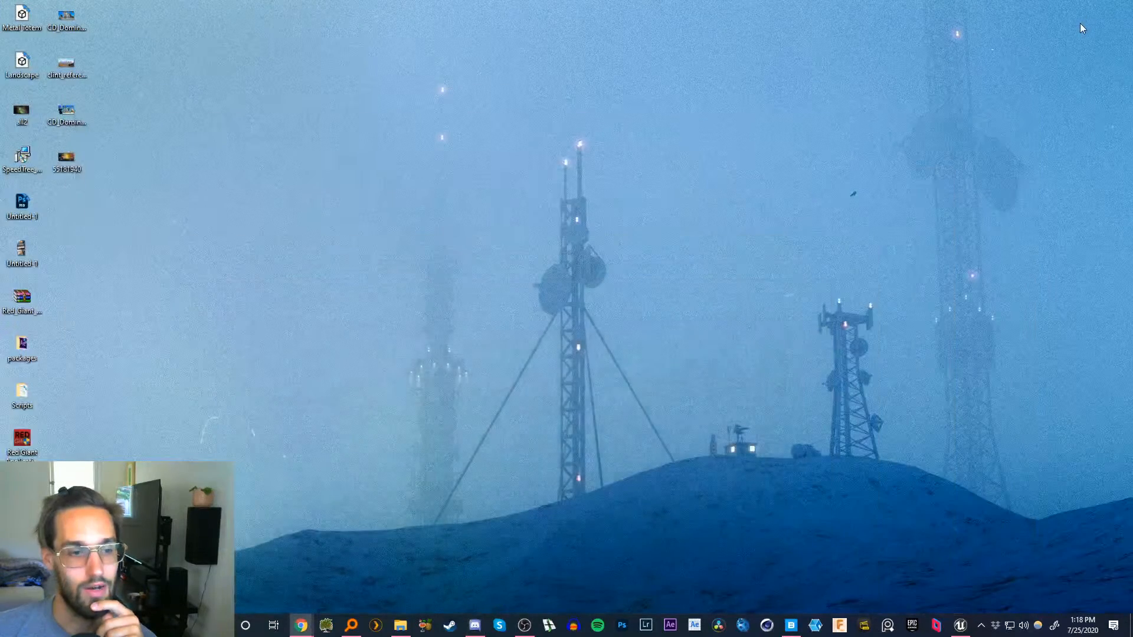
click(961, 625)
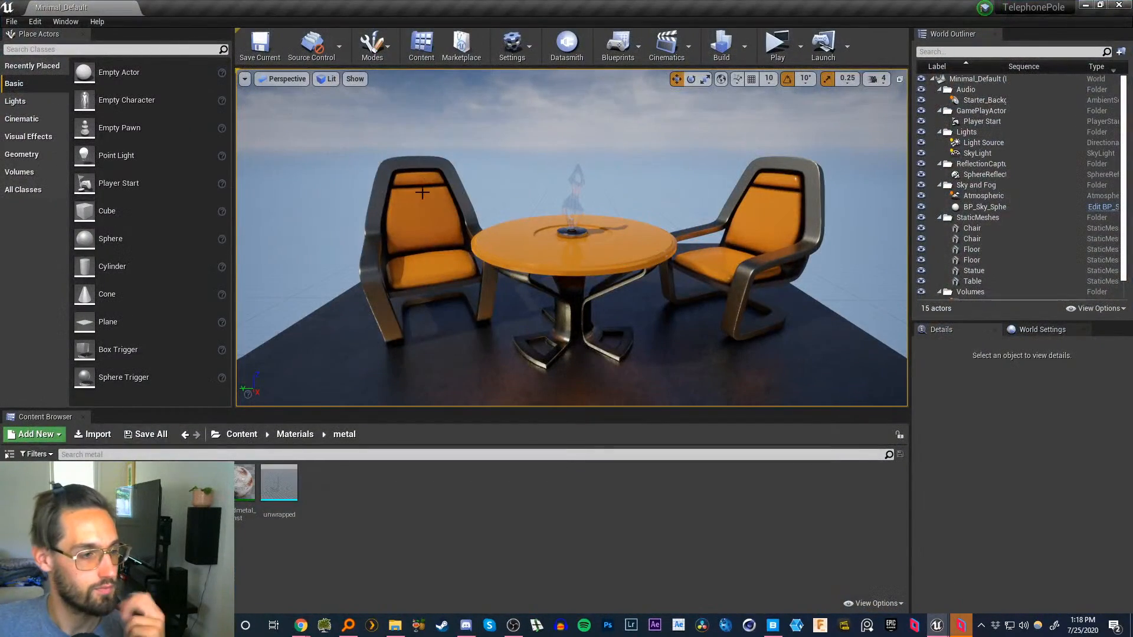
mouse_move(750, 225)
right_down()
mouse_move(751, 254)
mouse_move(826, 277)
mouse_move(750, 248)
mouse_move(750, 265)
mouse_move(751, 206)
right_up()
right_drag(289, 219, 288, 253)
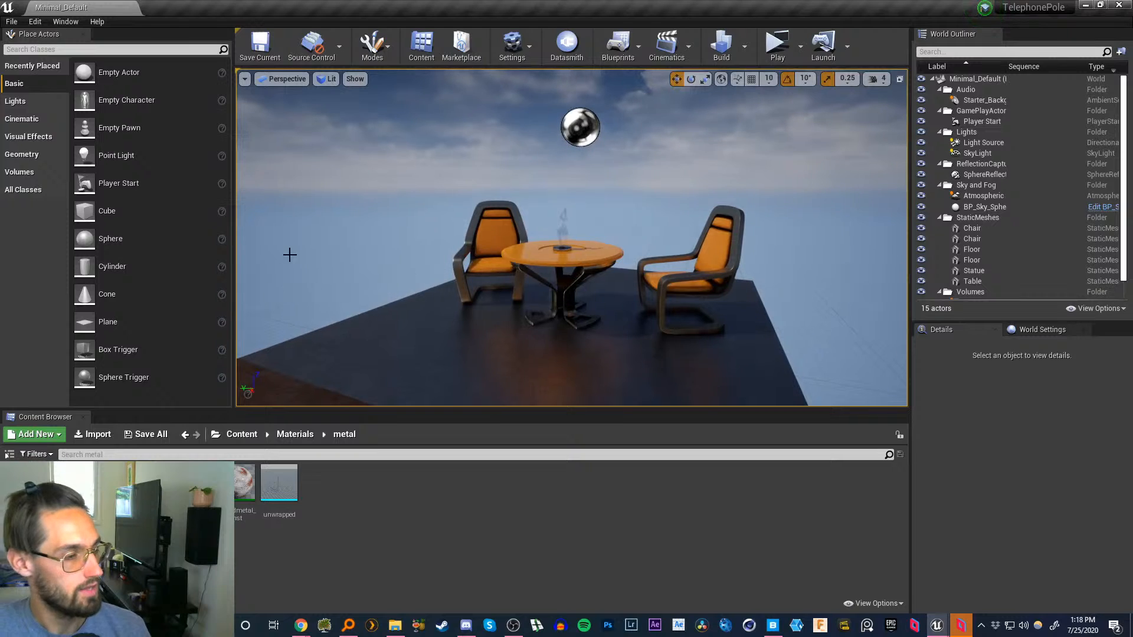
click(12, 21)
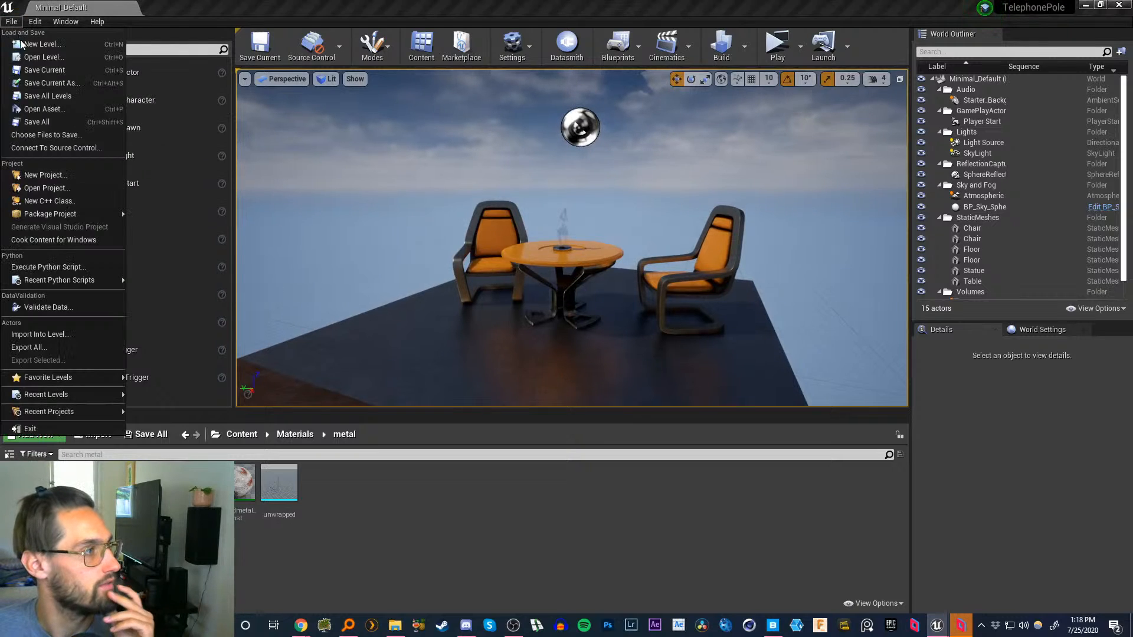
click(30, 59)
click(570, 158)
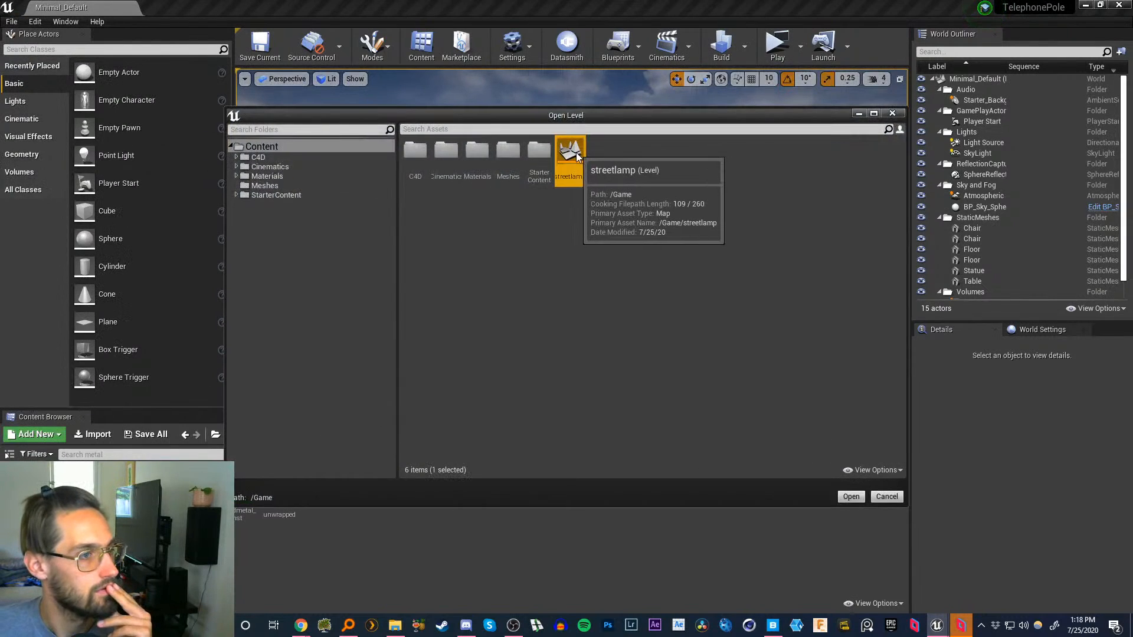
key(Return)
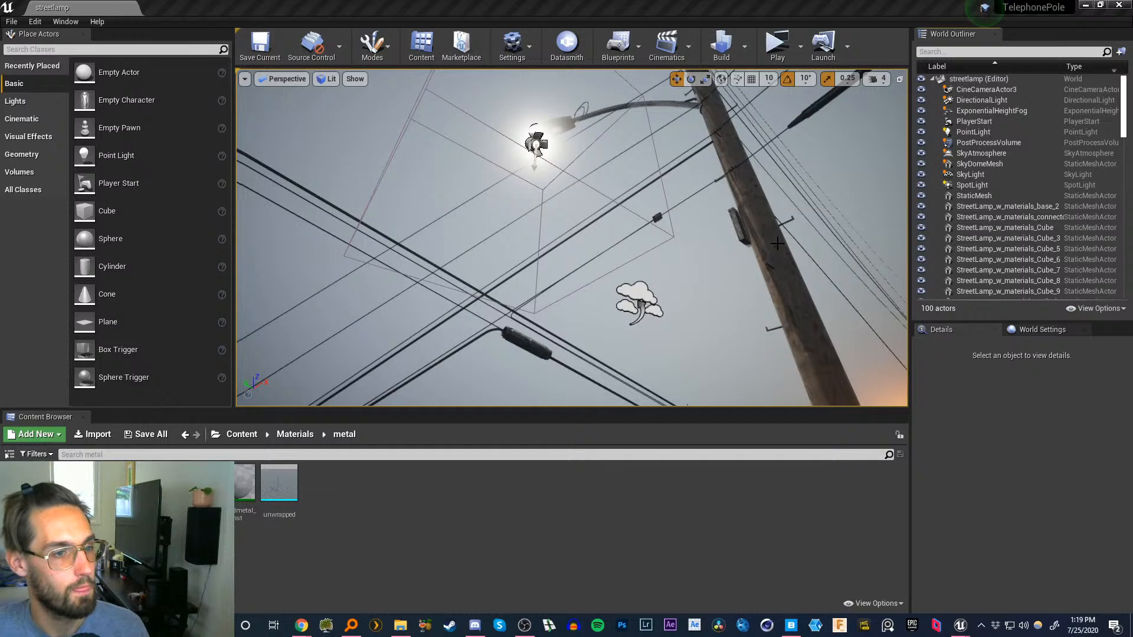
- Hide the editor icons with Game View and aim the viewport up at the crossing power lines
right_drag(670, 295, 670, 383)
right_drag(674, 327, 708, 278)
key(w)
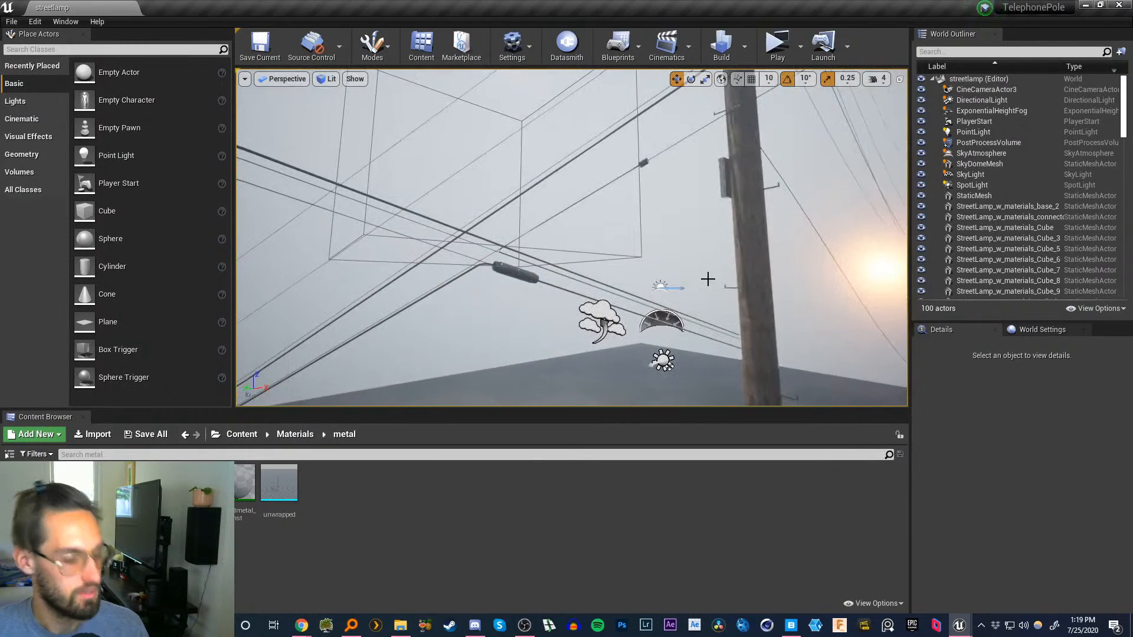
key(g)
right_drag(680, 336, 621, 301)
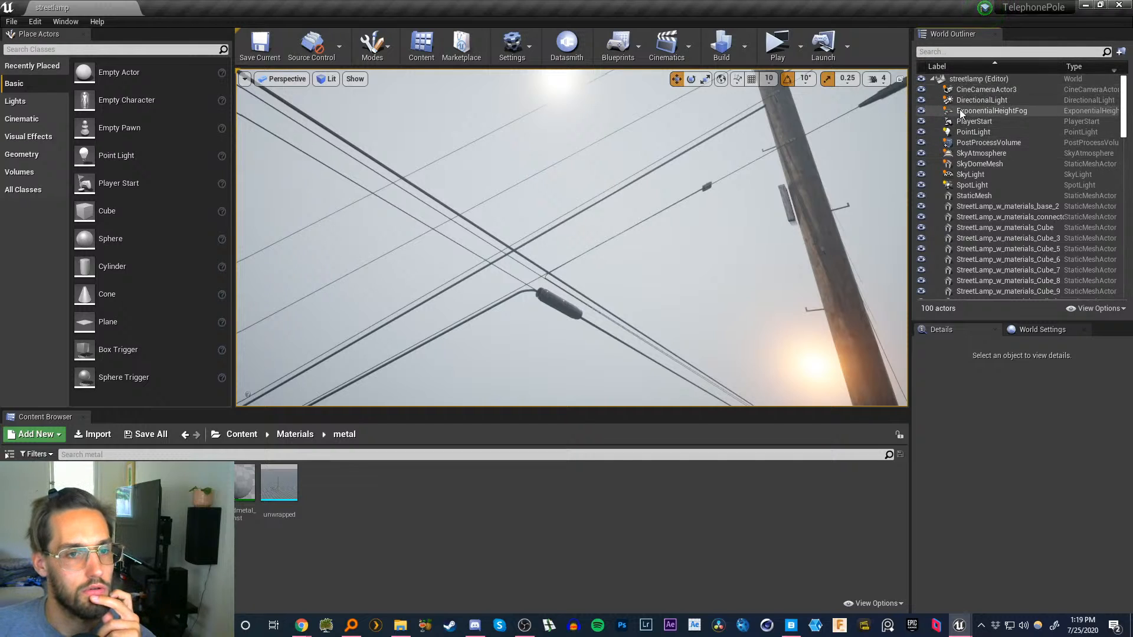
- Pilot CineCameraActor3 in the viewport and make the viewport taller to show more of the camera's framing
right_click(983, 91)
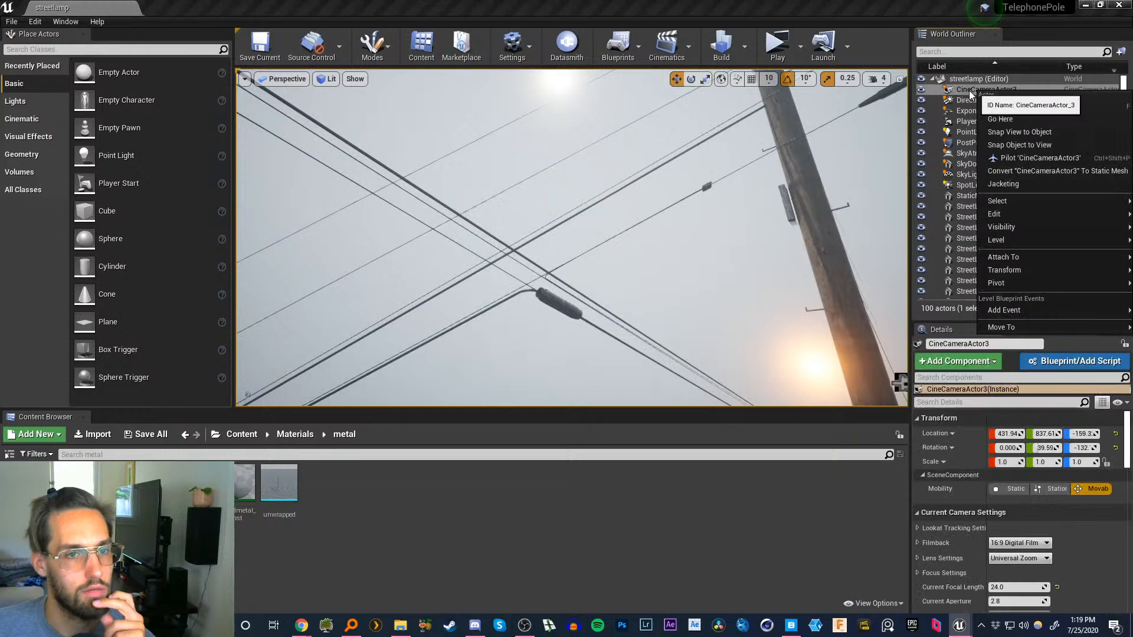
click(967, 93)
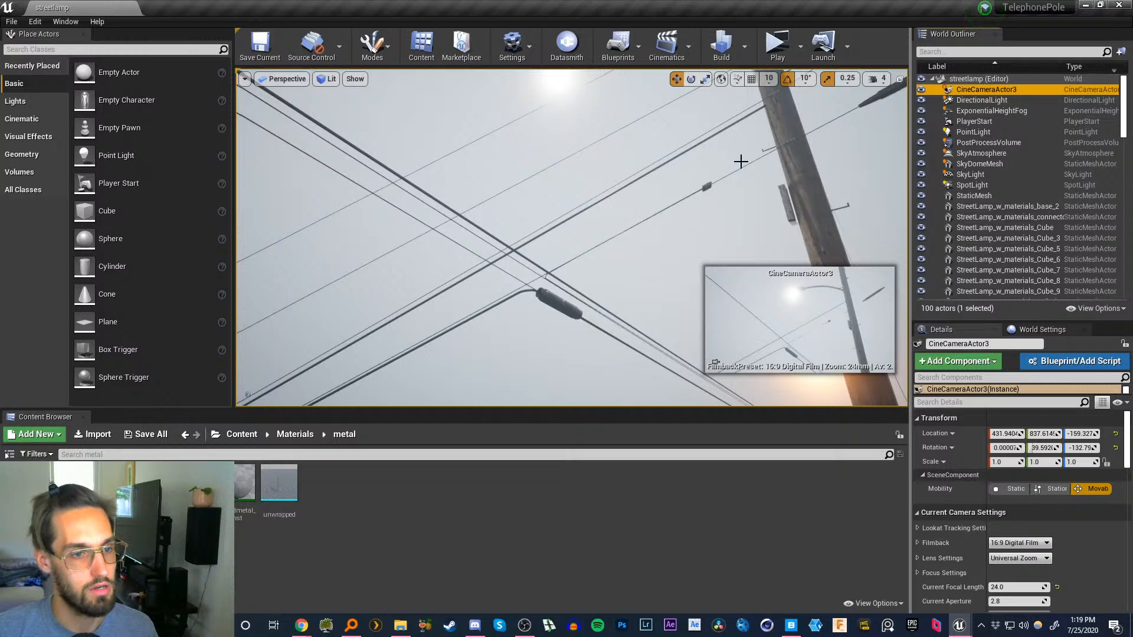
right_click(1004, 83)
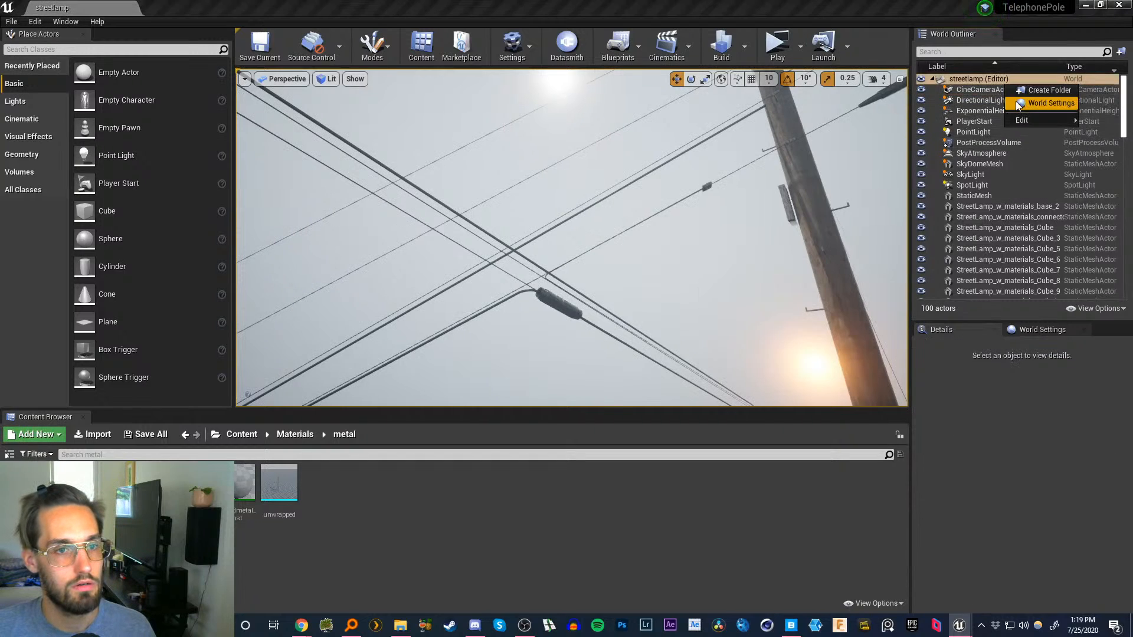
right_click(977, 89)
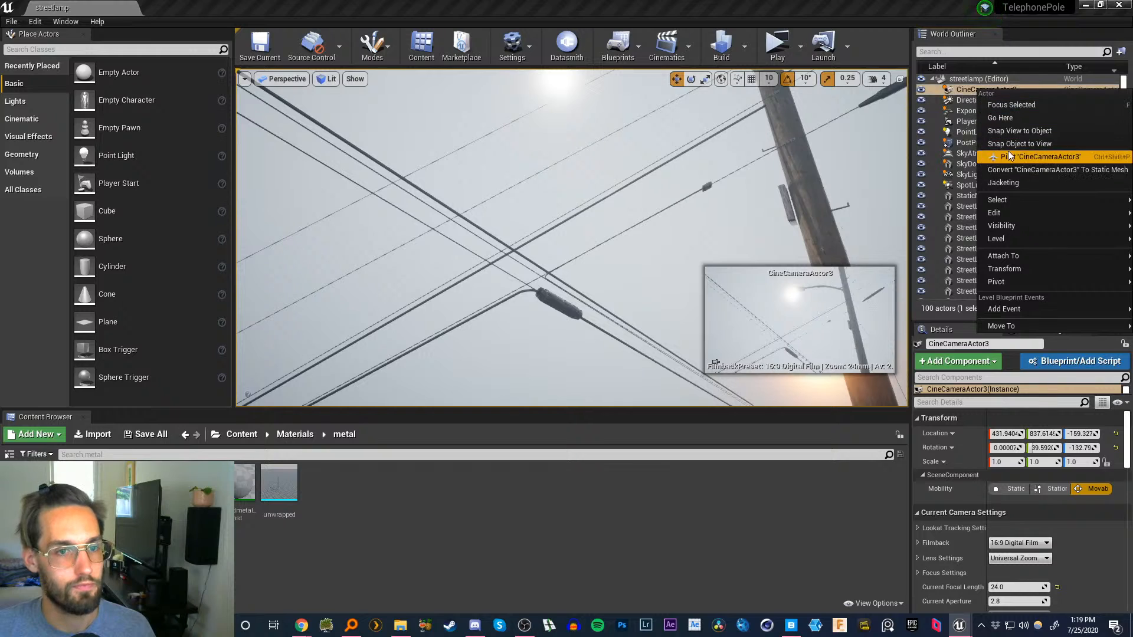
click(1015, 156)
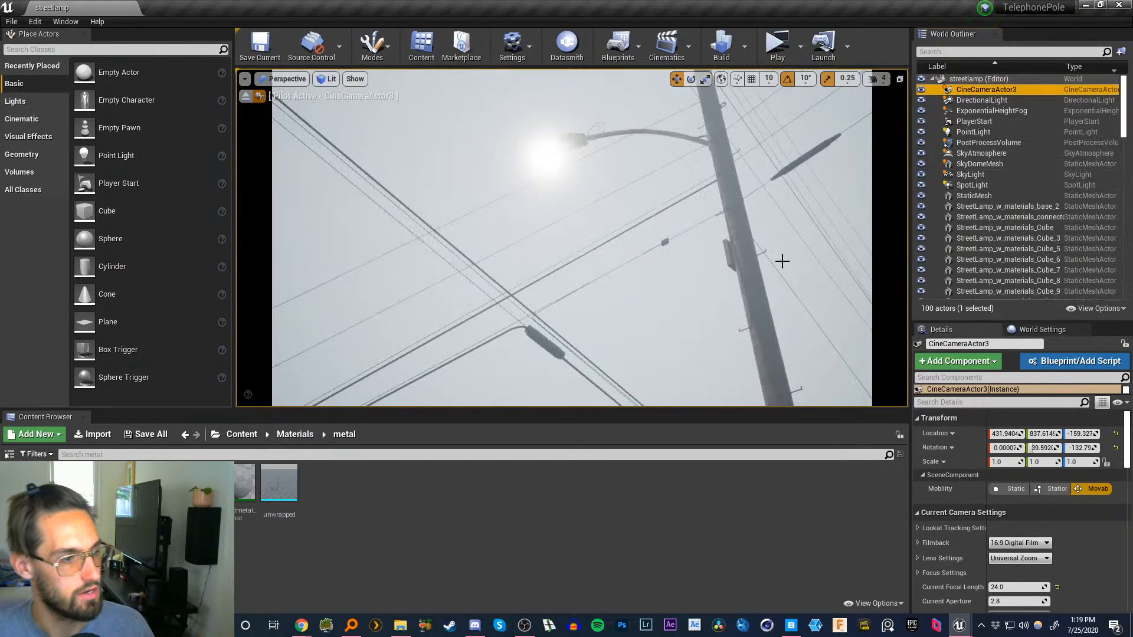
drag(784, 408, 778, 449)
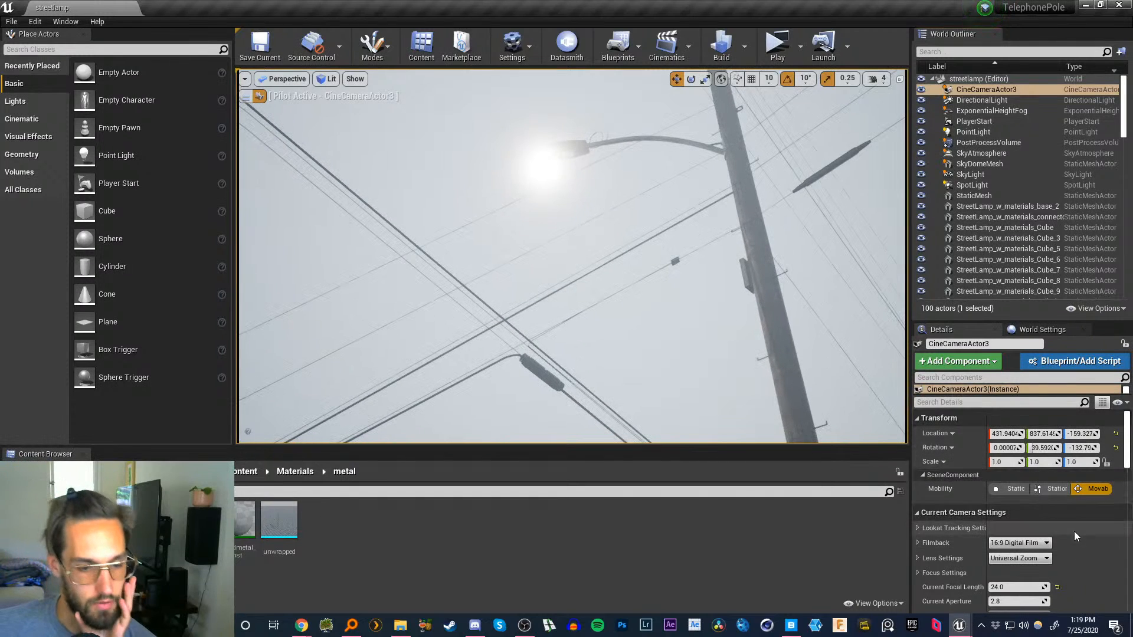
- Give CineCameraActor3 a custom filmback with a sensor width of 200 mm and a sensor height of 300 mm
mouse_move(1127, 452)
mouse_down()
mouse_move(1127, 512)
mouse_move(1131, 457)
mouse_up()
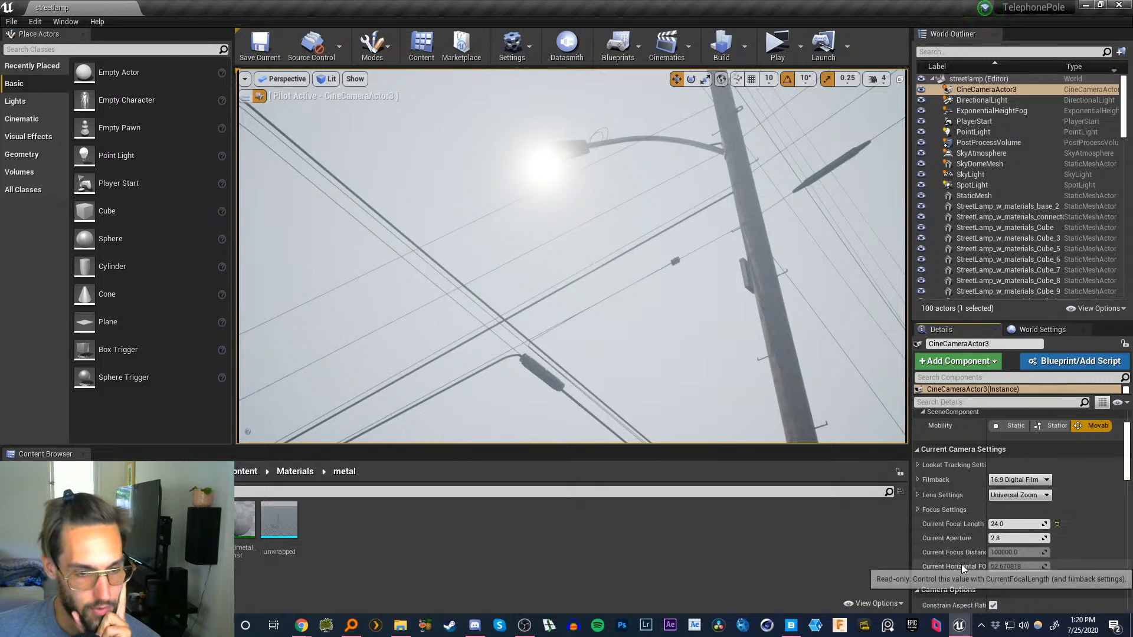
click(917, 480)
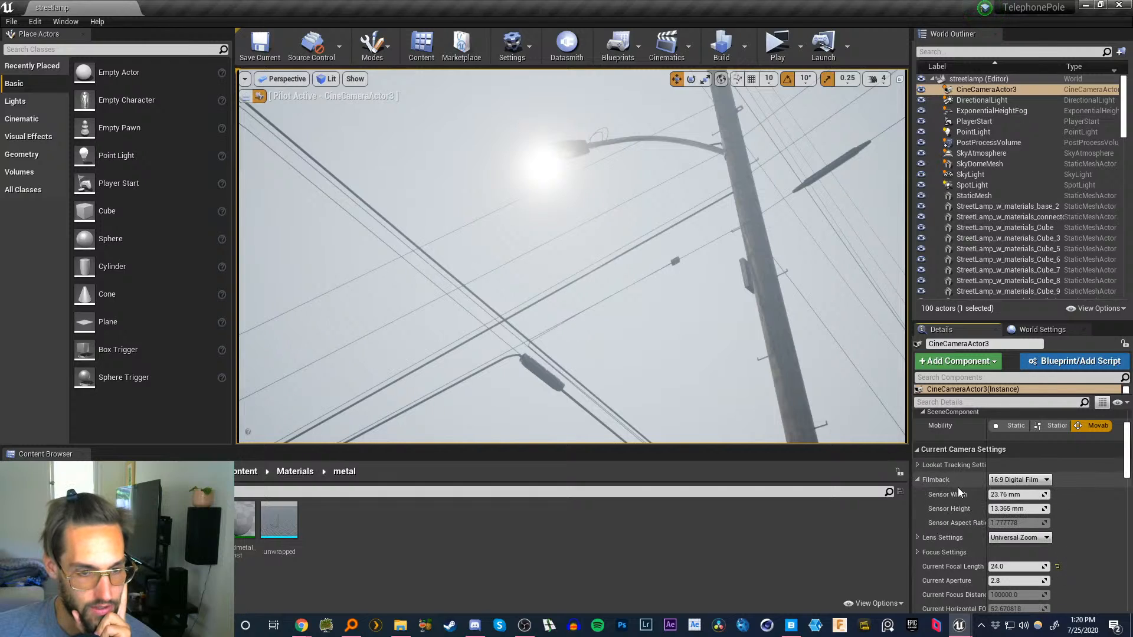
click(1027, 480)
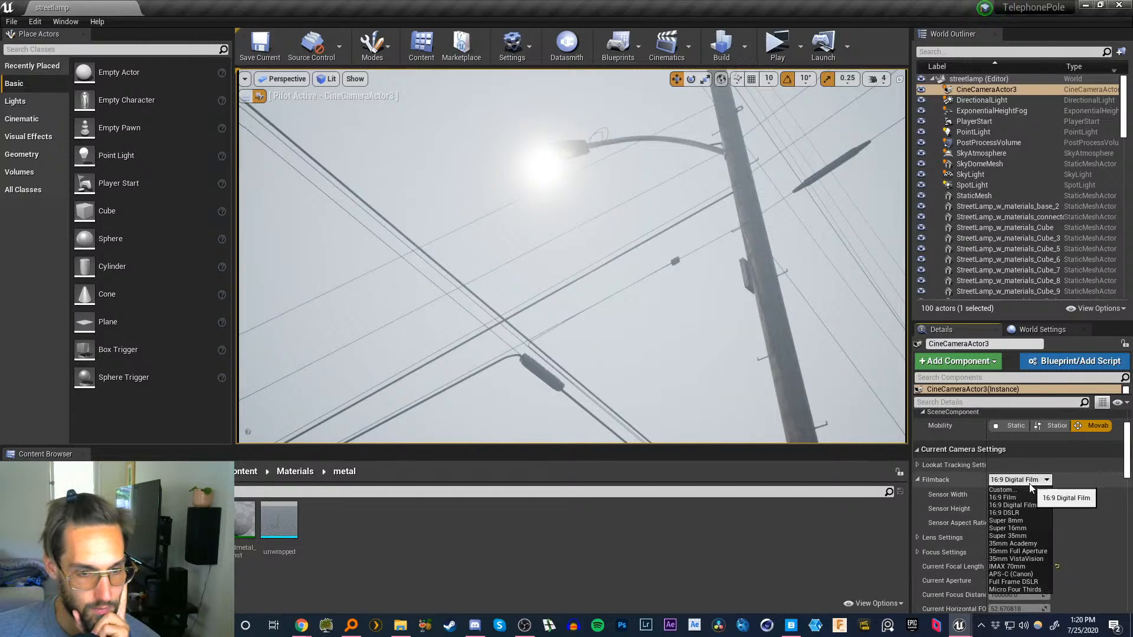
click(1007, 490)
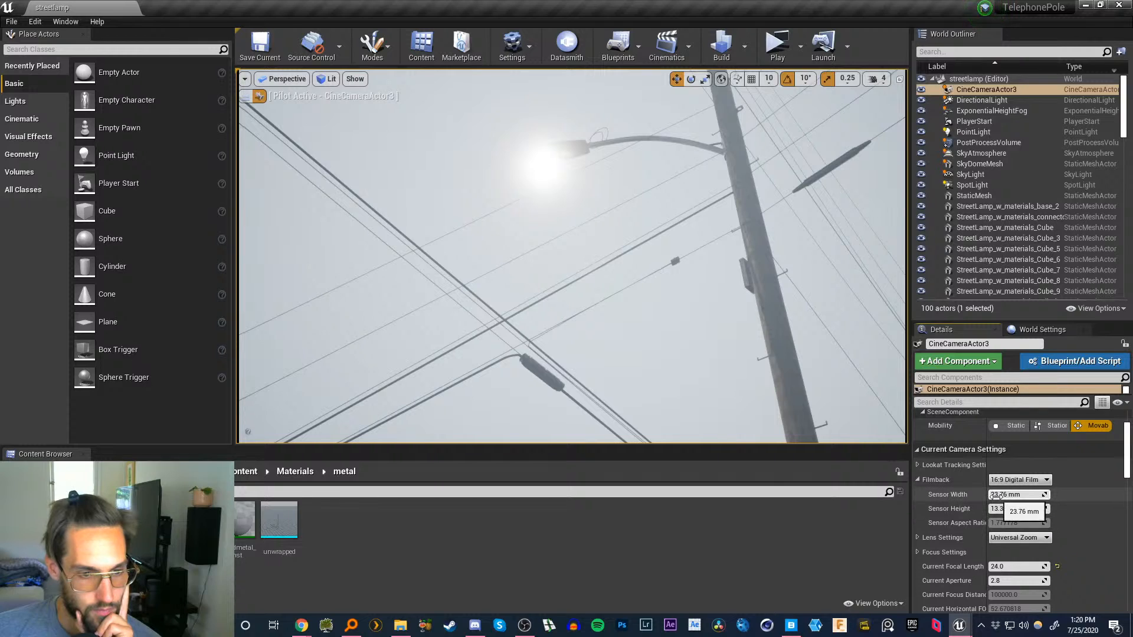
scroll(998, 472, down, 1)
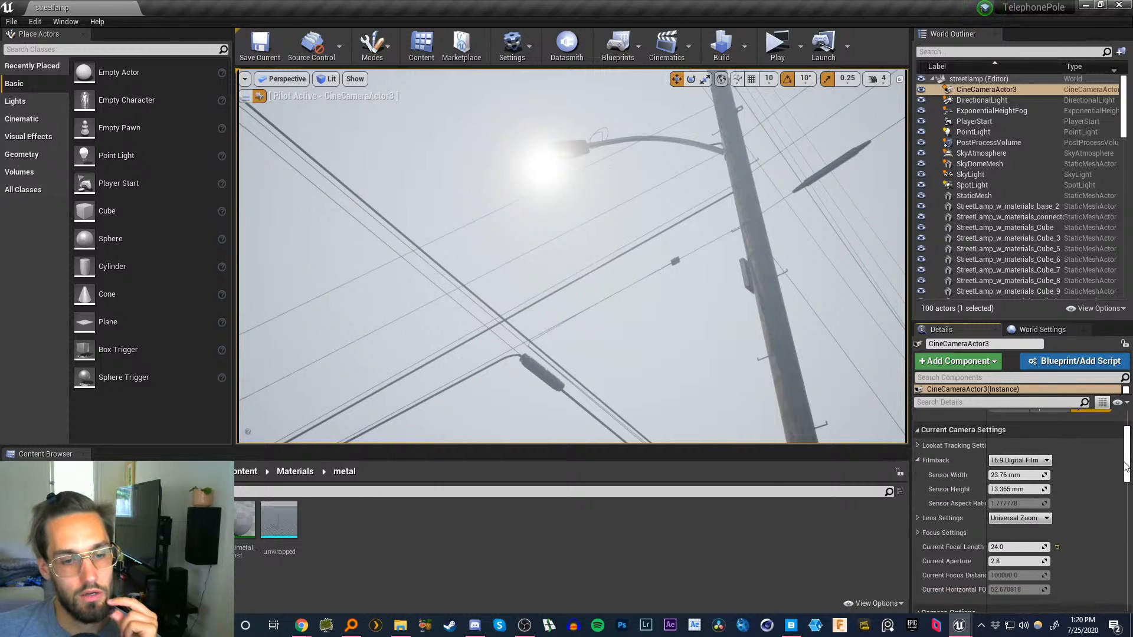
click(998, 472)
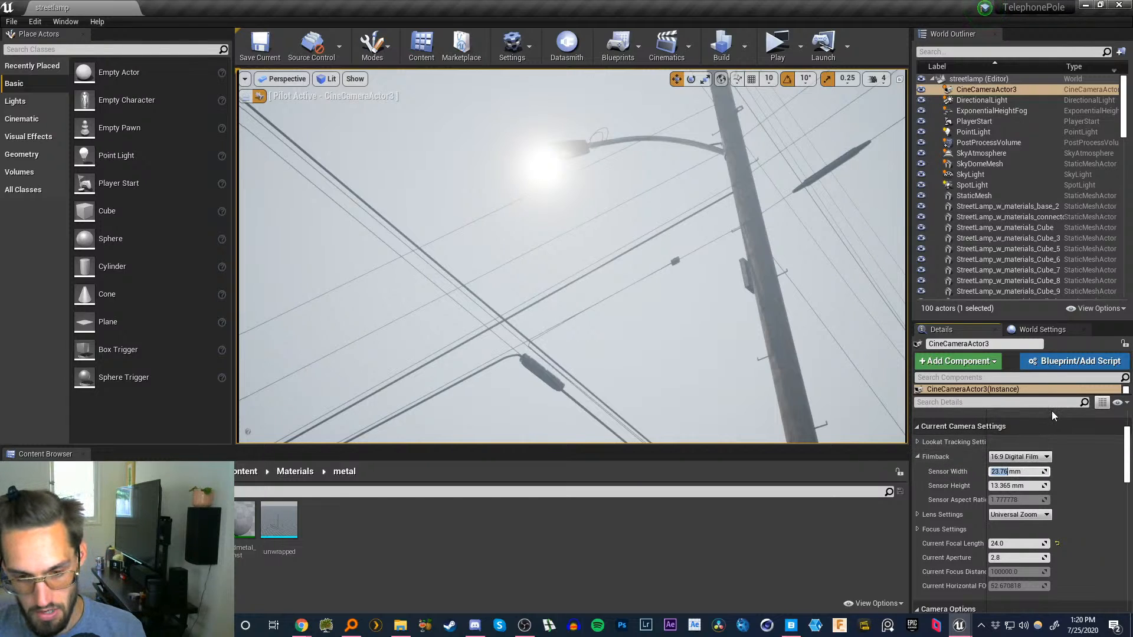
text(200)
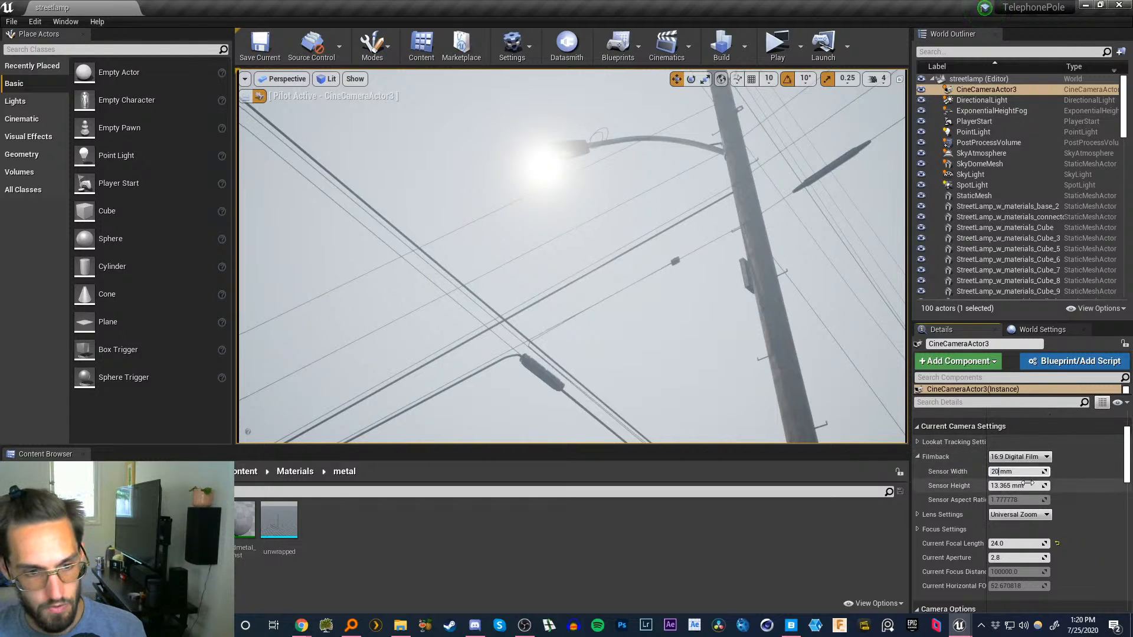
click(998, 486)
text(300)
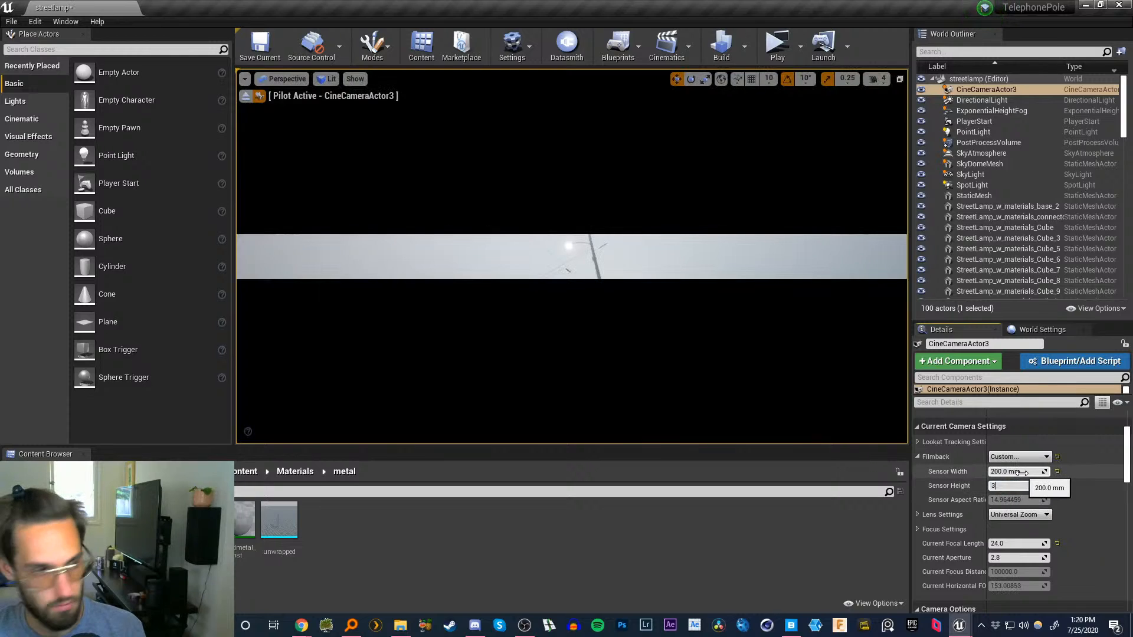
key(Return)
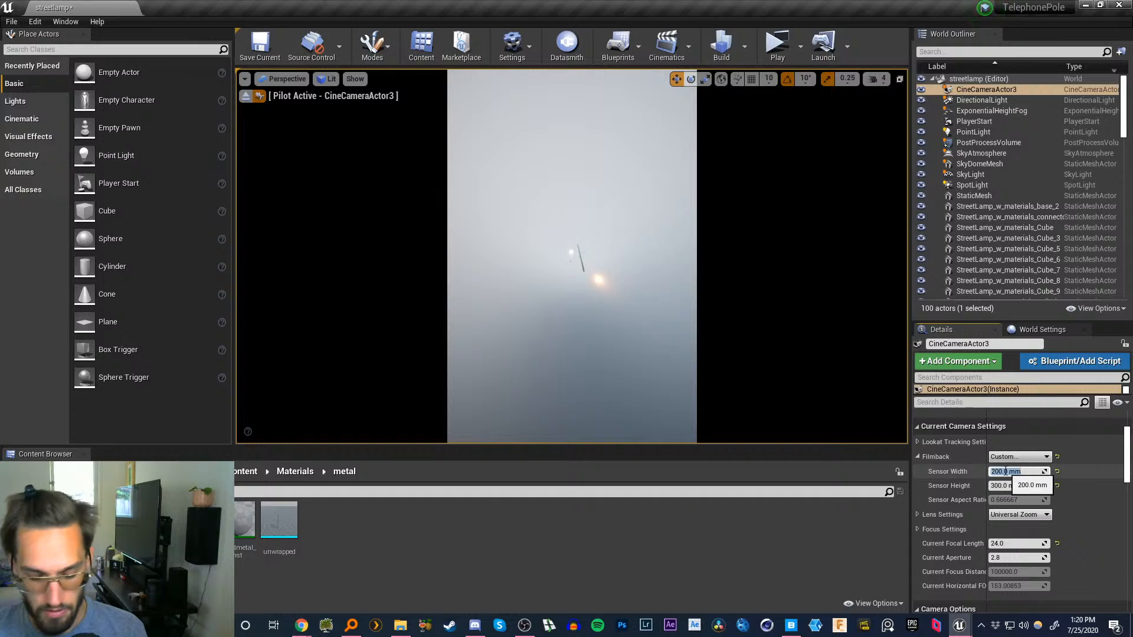
- Reduce the camera's filmback sensor to 20 mm wide and 30 mm high
text(20)
key(Return)
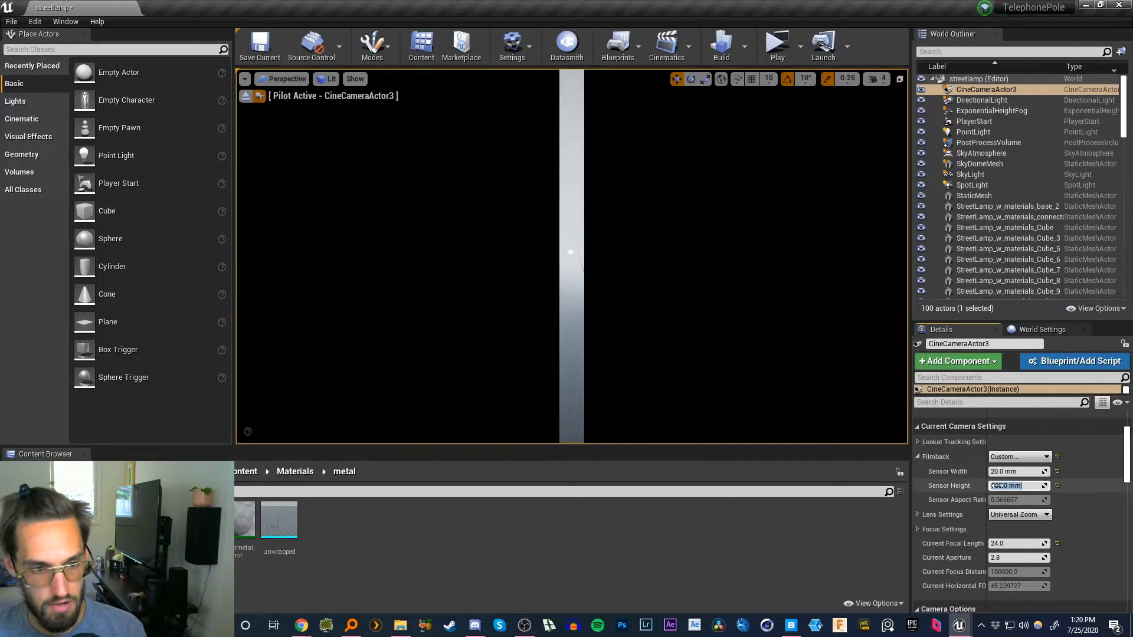
click(1006, 485)
text(30)
key(Return)
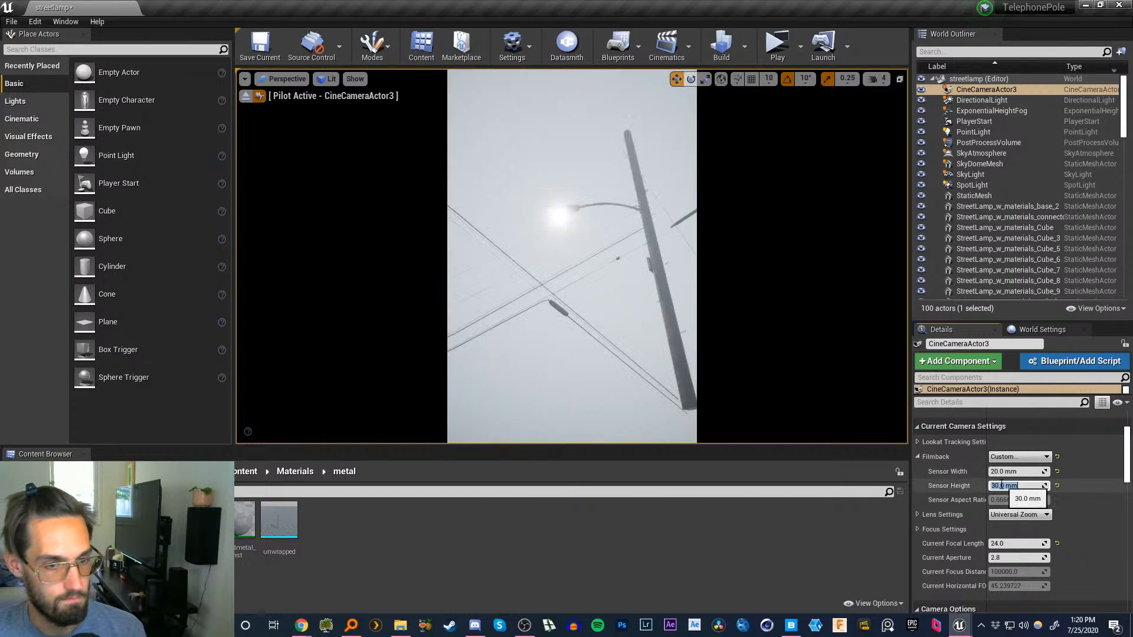
- Make the filmback landscape with a sensor width of 30 mm and a sensor height of 20 mm
click(1002, 471)
text(30)
click(1004, 487)
text(2)
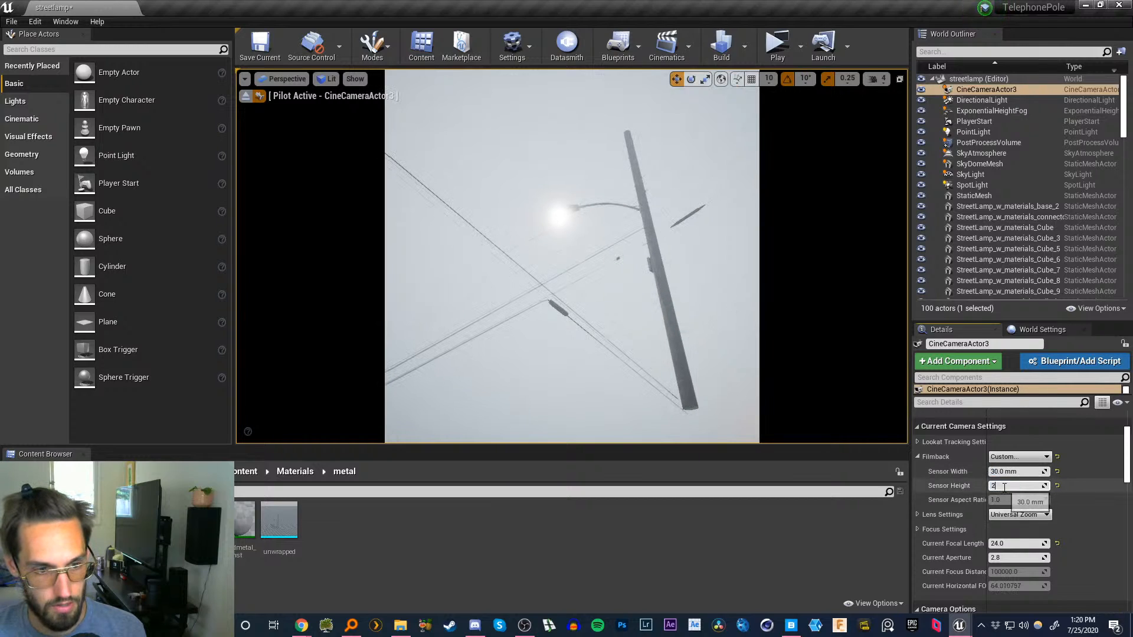
text(0)
key(Return)
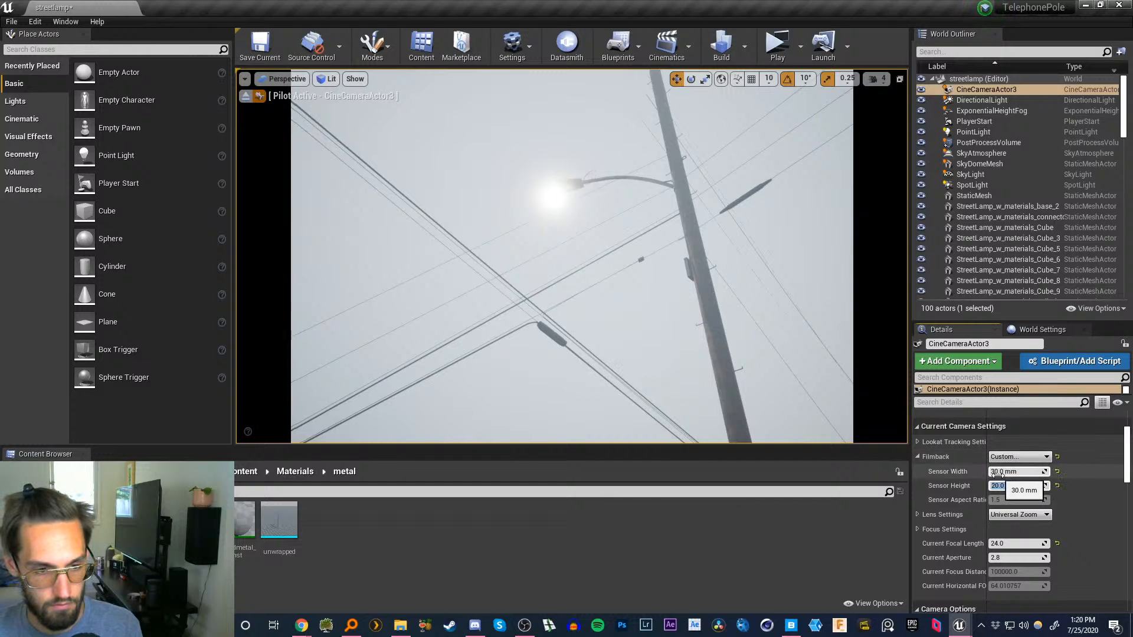
click(1075, 502)
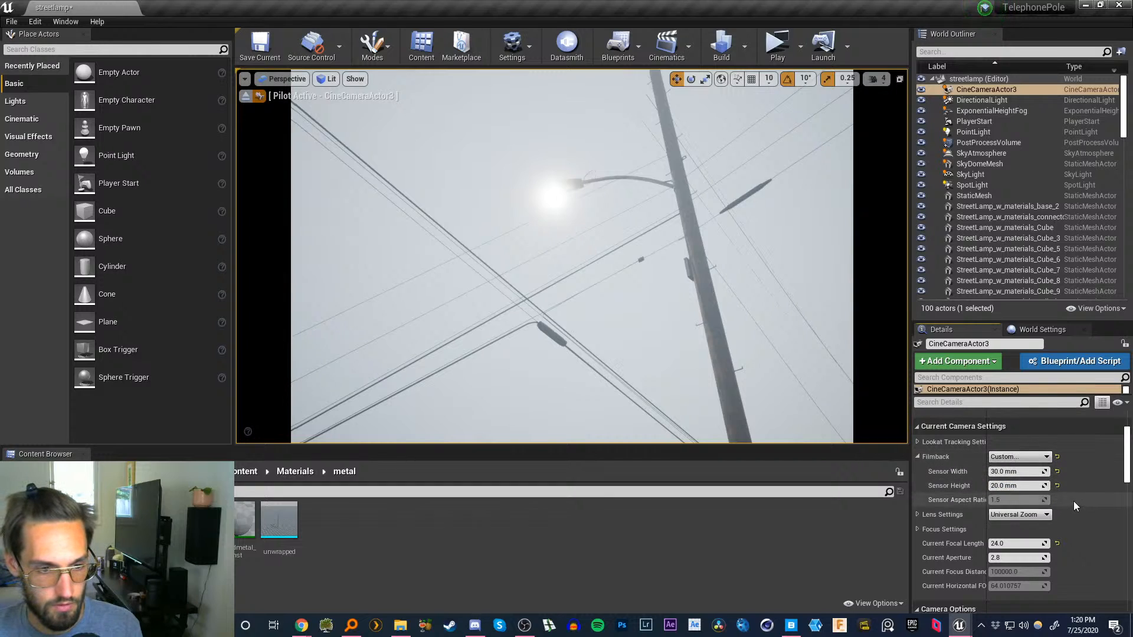
- Switch the camera's filmback preset to Full Frame DSLR and fly the piloted camera closer to the lamp and pole
click(1013, 457)
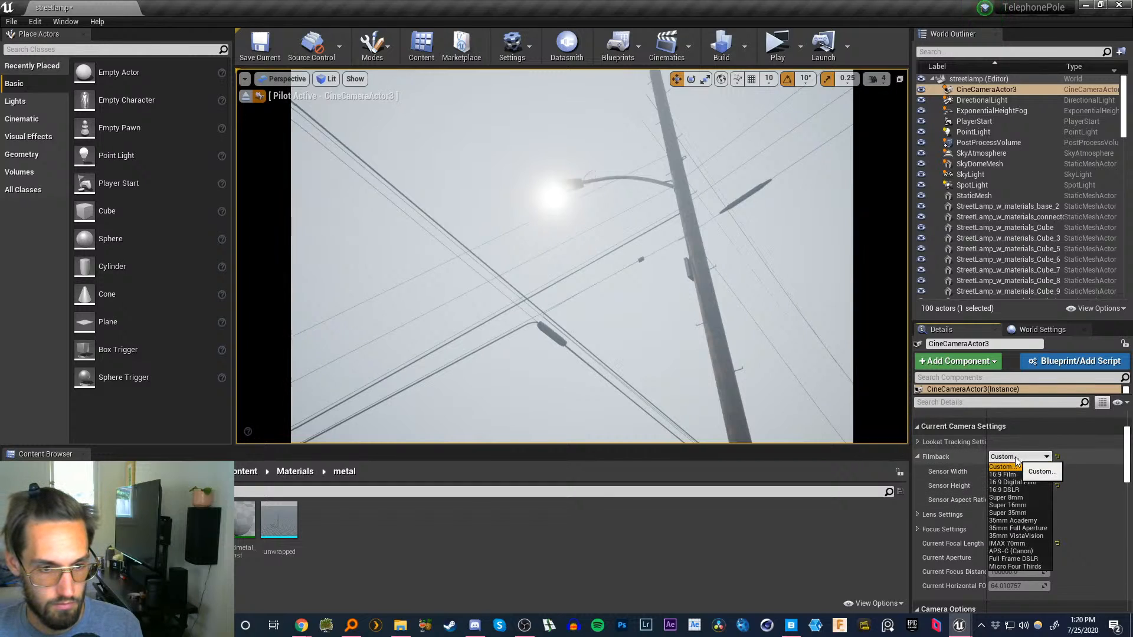
click(1025, 560)
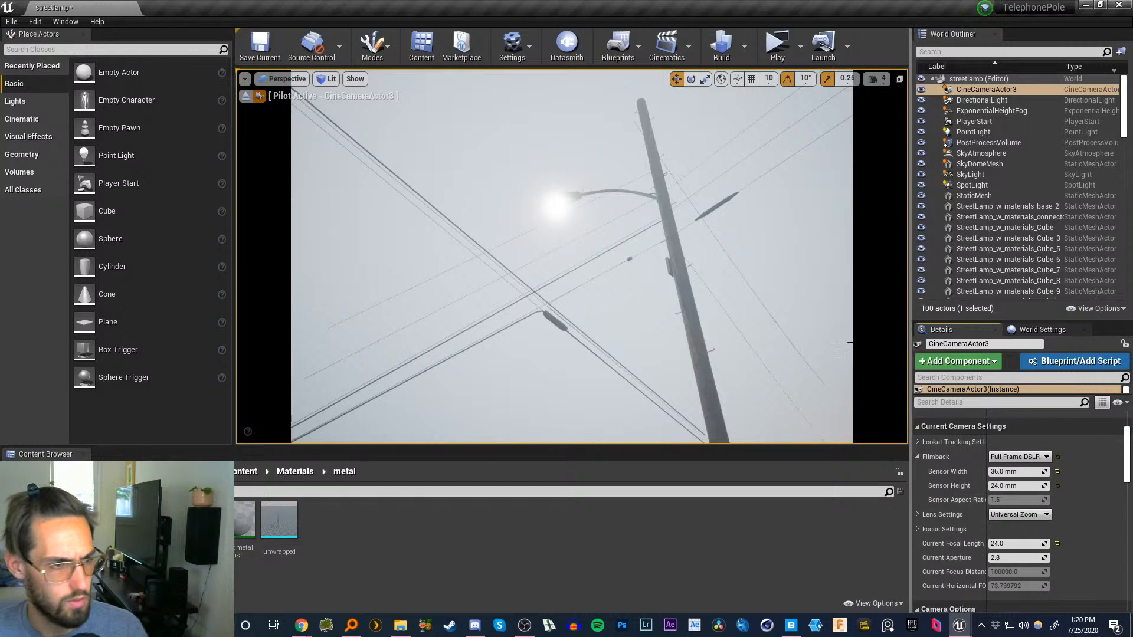
key(w)
right_drag(595, 288, 620, 293)
- Set the filmback preset to 16:9 Film and pull the piloted camera back to frame the lamp, pole and crossing wires
click(1046, 457)
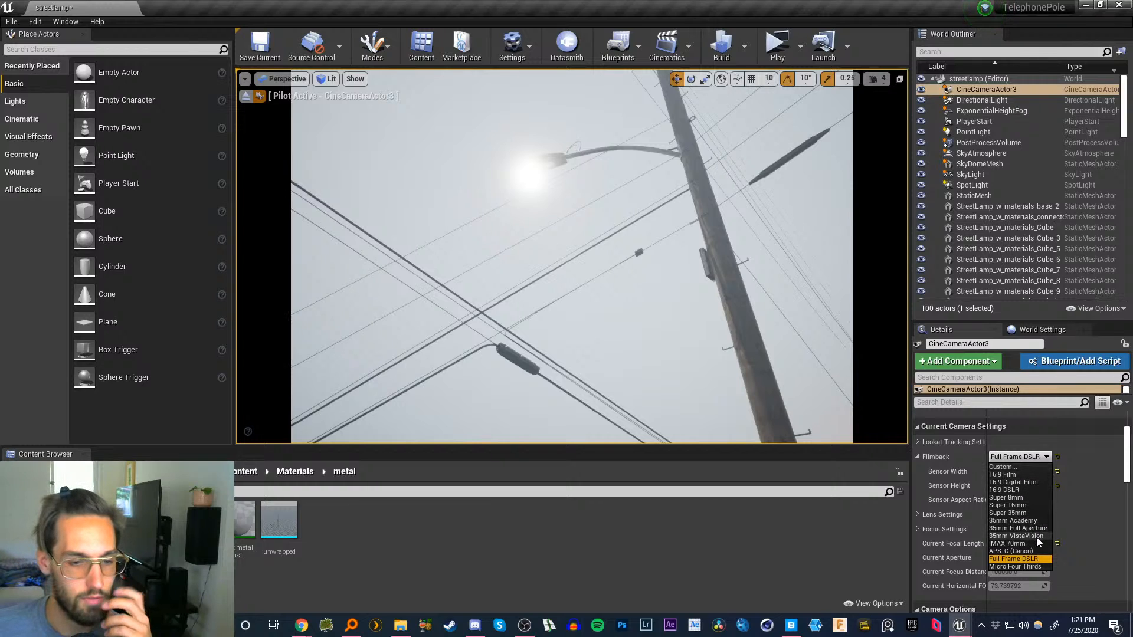
click(1010, 474)
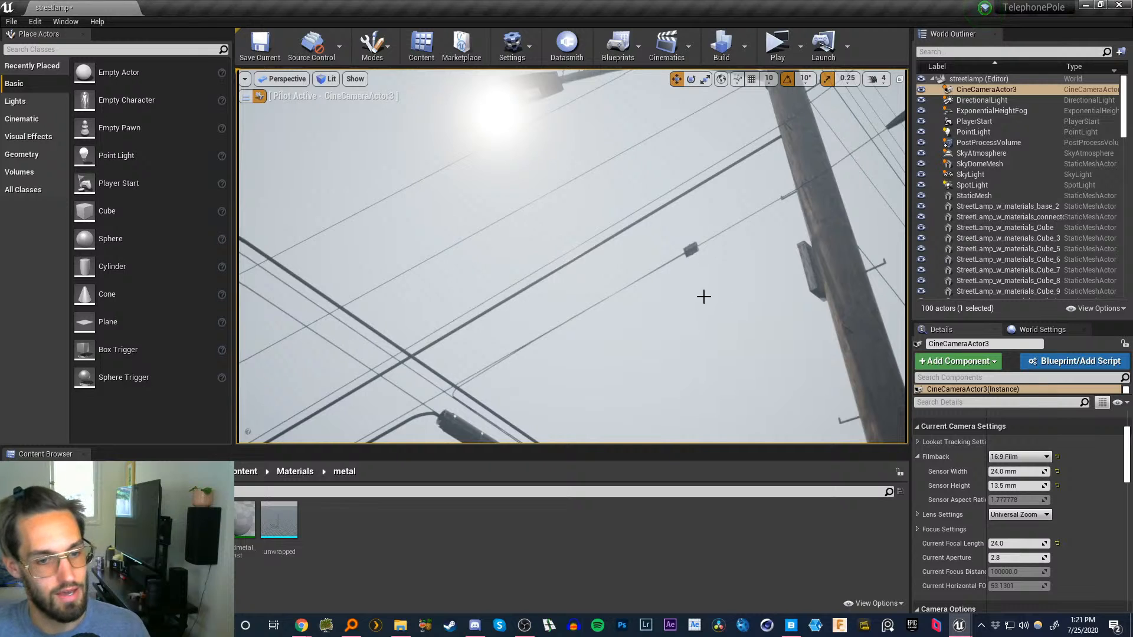
key(s)
right_drag(704, 296, 683, 307)
key(w)
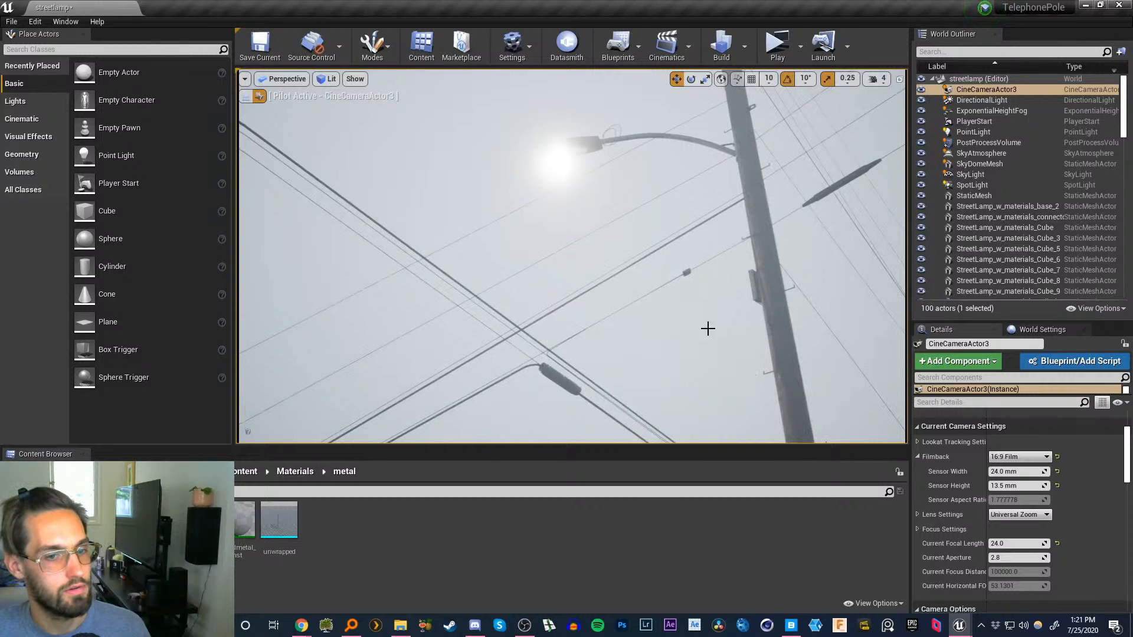
- Select the PostProcessVolume and expand its Lens Flares settings
click(986, 144)
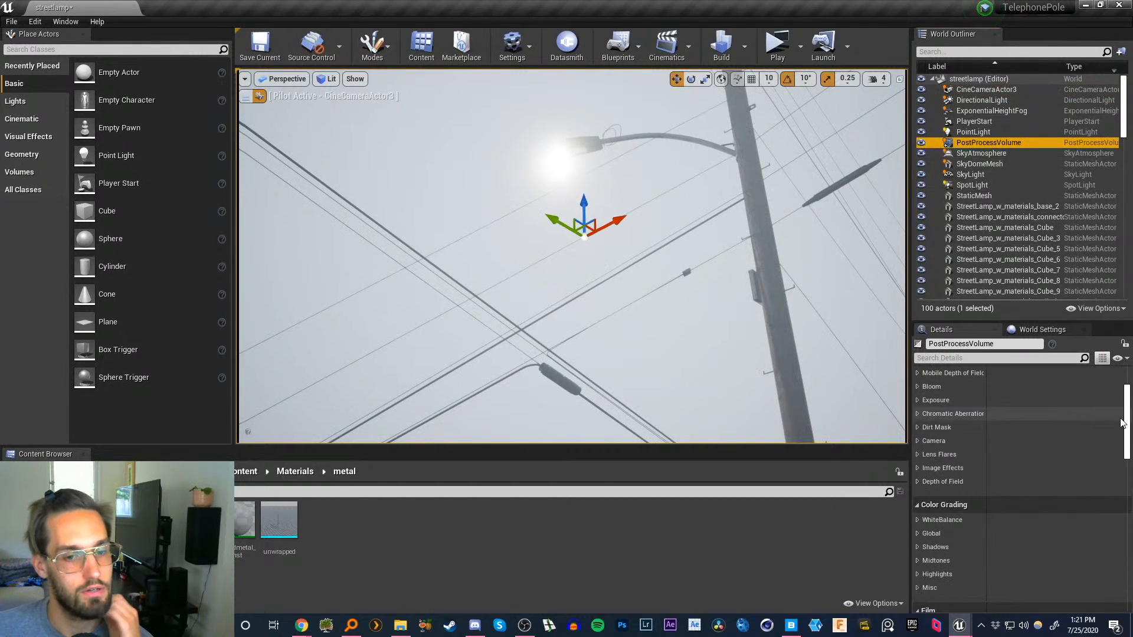
mouse_move(1127, 420)
mouse_down()
mouse_move(1128, 456)
mouse_move(1132, 417)
mouse_up()
click(917, 472)
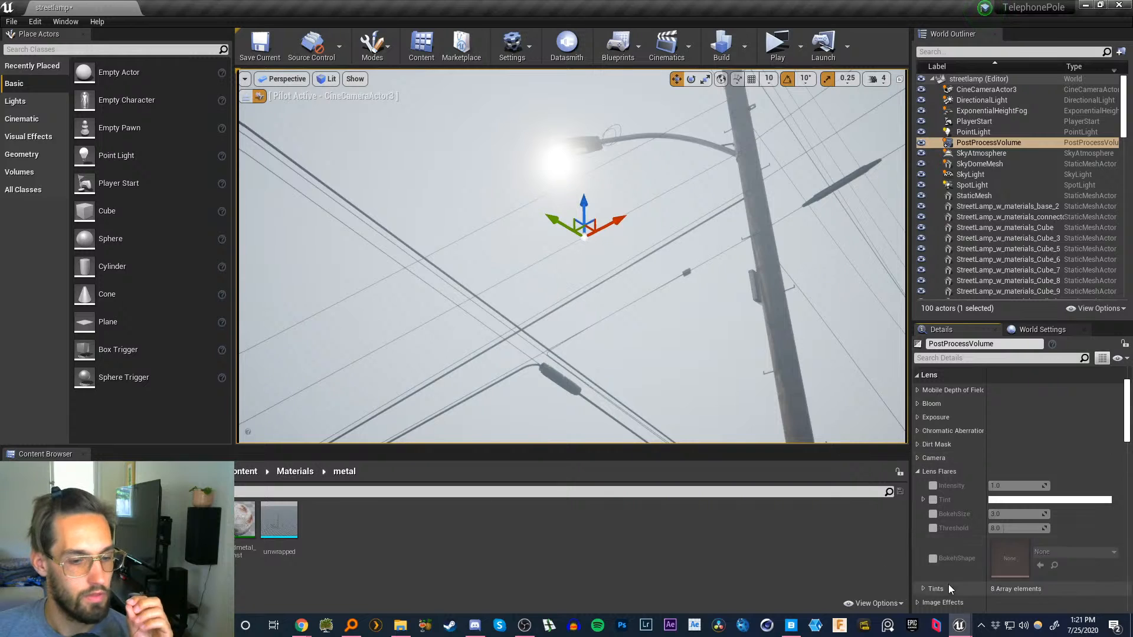
- View the reference image final_v1_jpeg_00000.jpg from the toae folder in ep24's _render folder, and close the photo and file windows
click(401, 624)
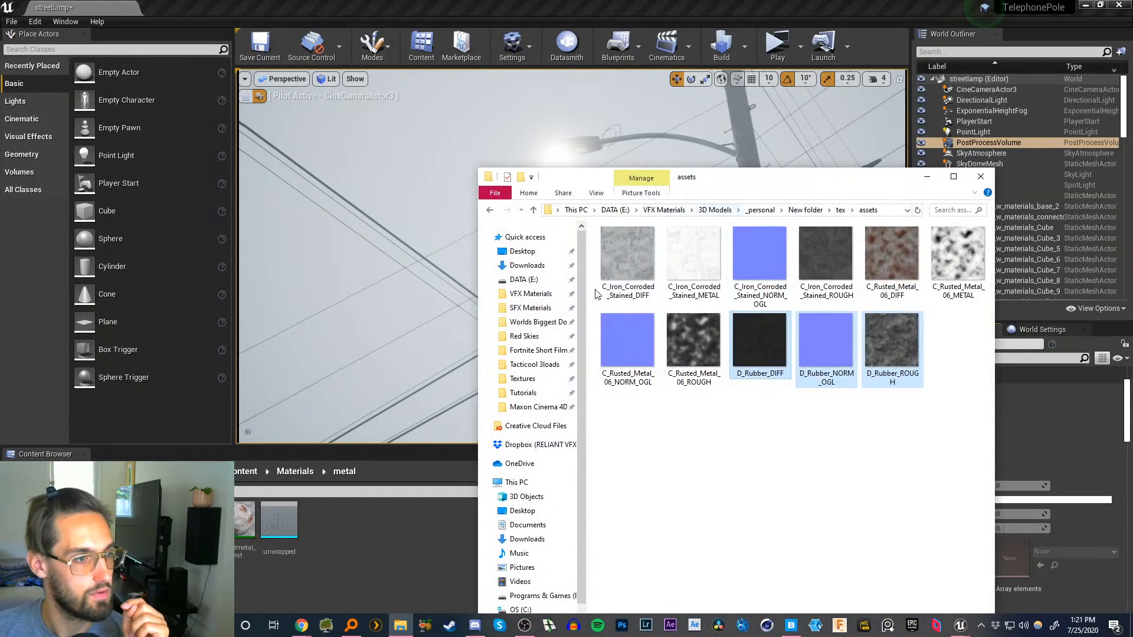
click(527, 280)
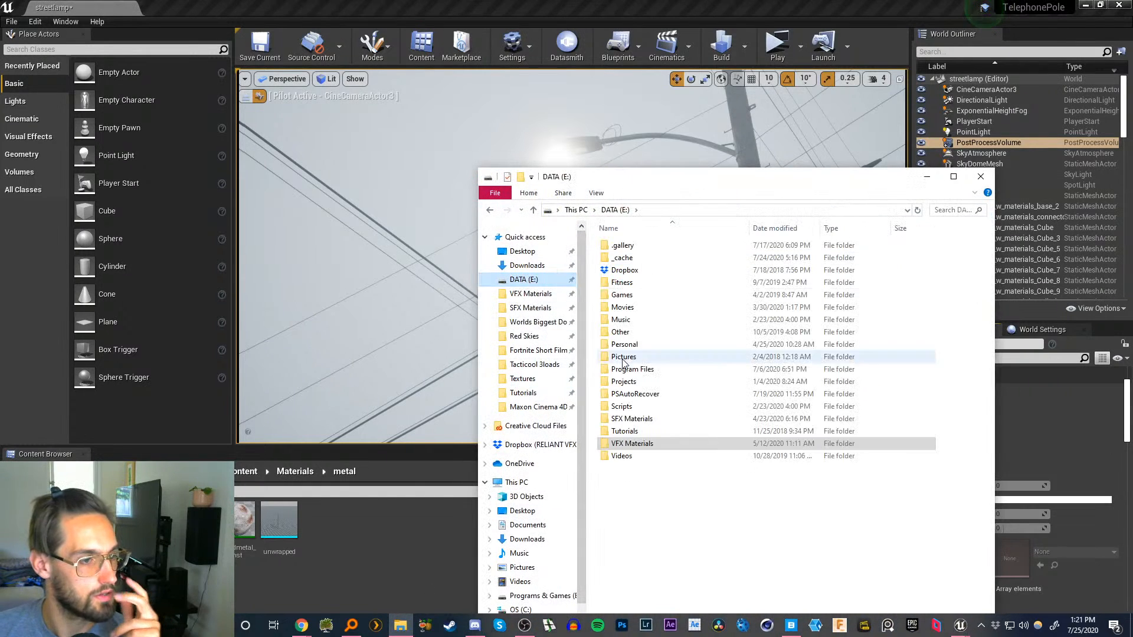
click(539, 393)
double_click(623, 245)
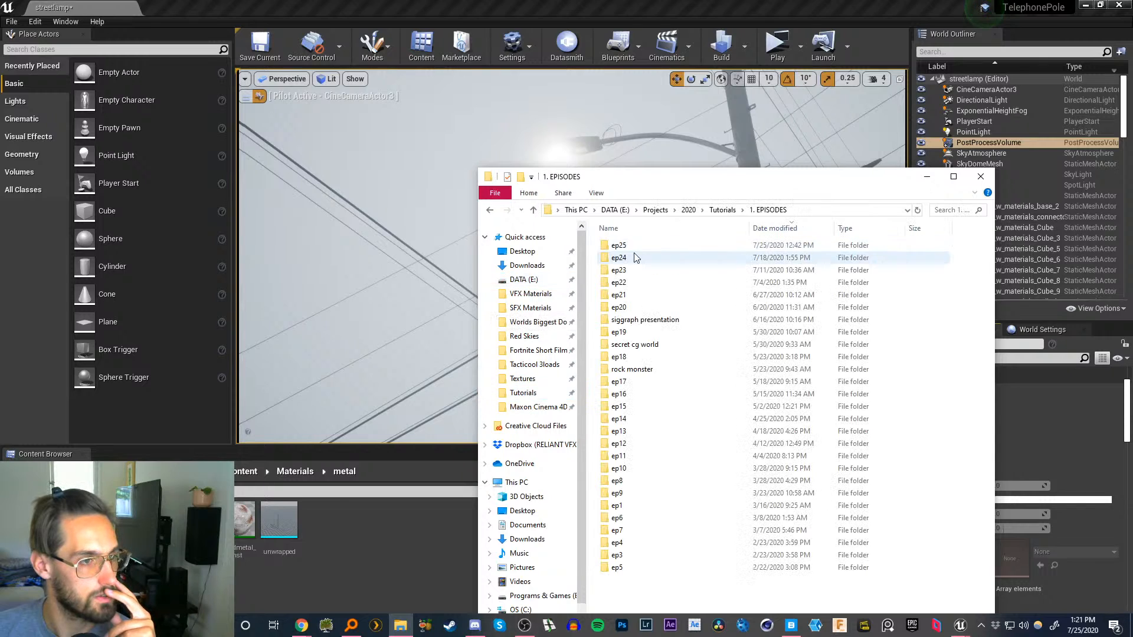
double_click(626, 259)
double_click(636, 260)
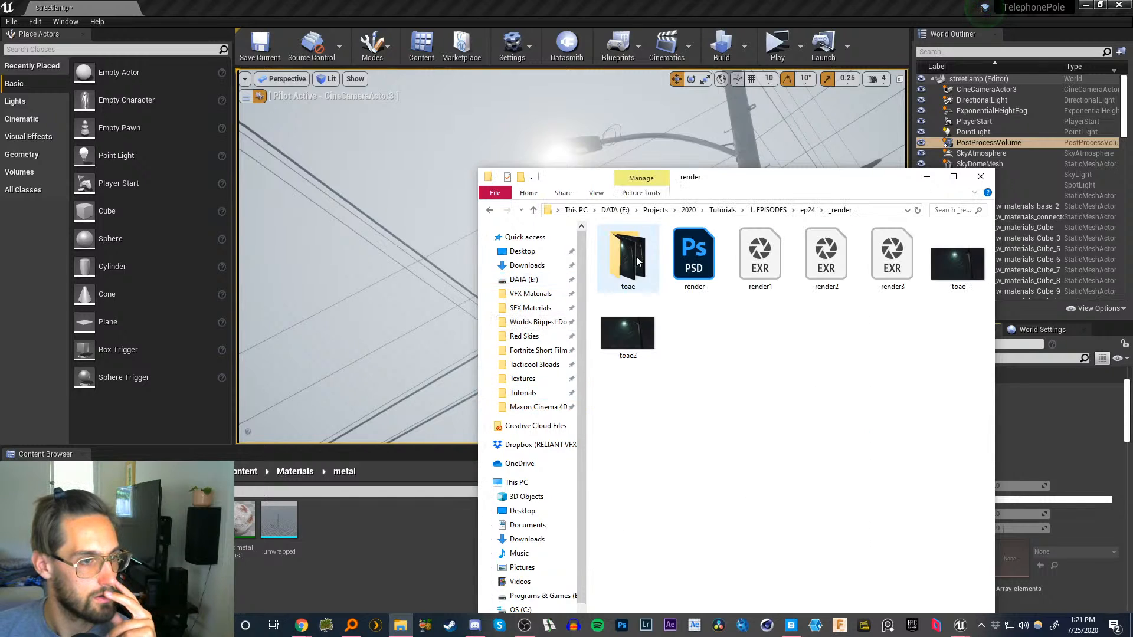
double_click(629, 258)
double_click(685, 262)
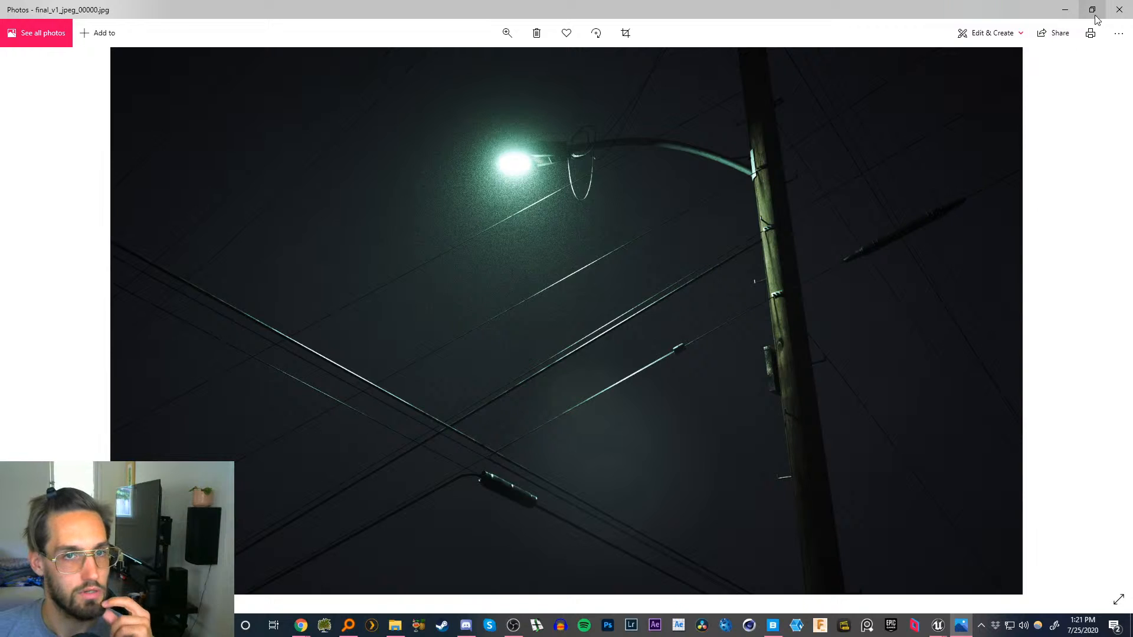
click(1119, 10)
click(987, 176)
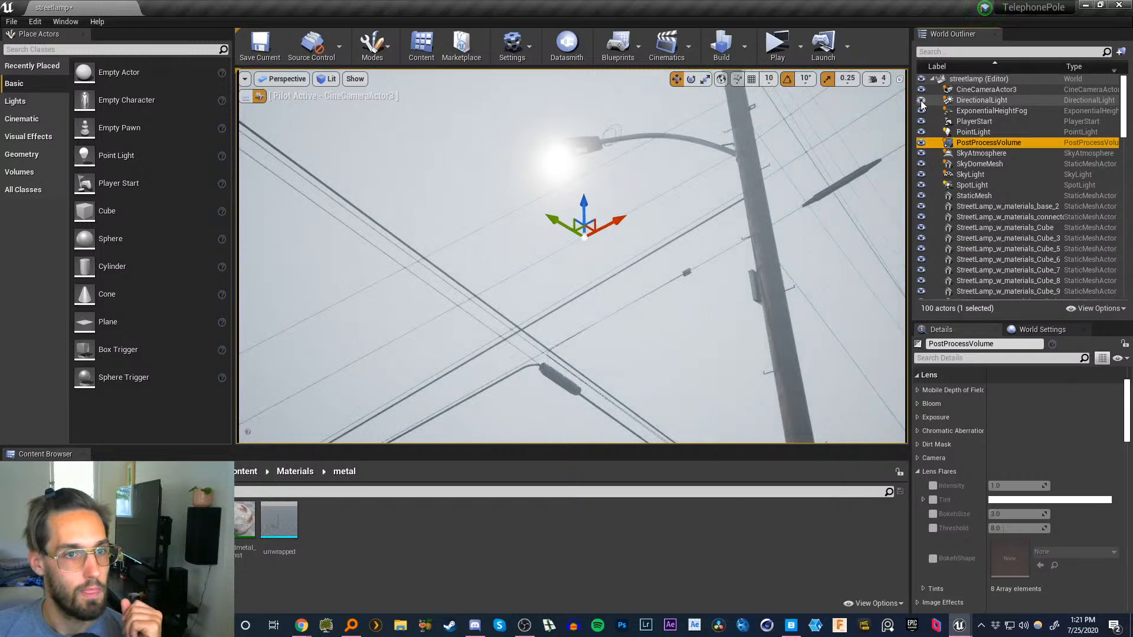
- Select the PointLight at the street lamp's head to bring up its light settings
click(975, 133)
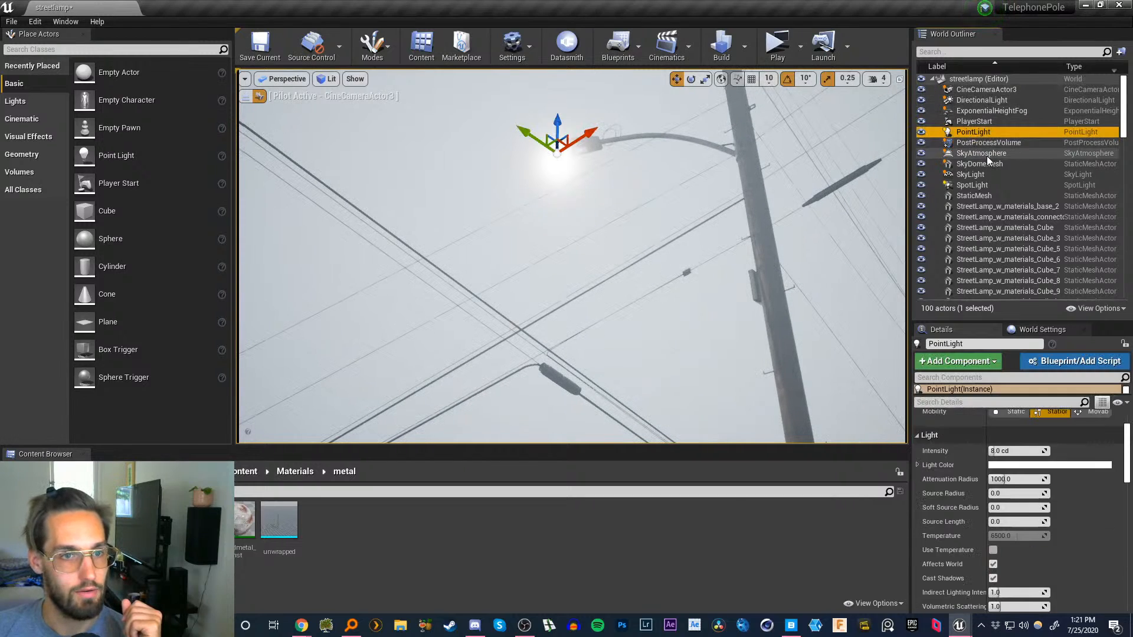
- Hide the PointLight and compare the scene with the ExponentialHeightFog switched off and on
click(977, 153)
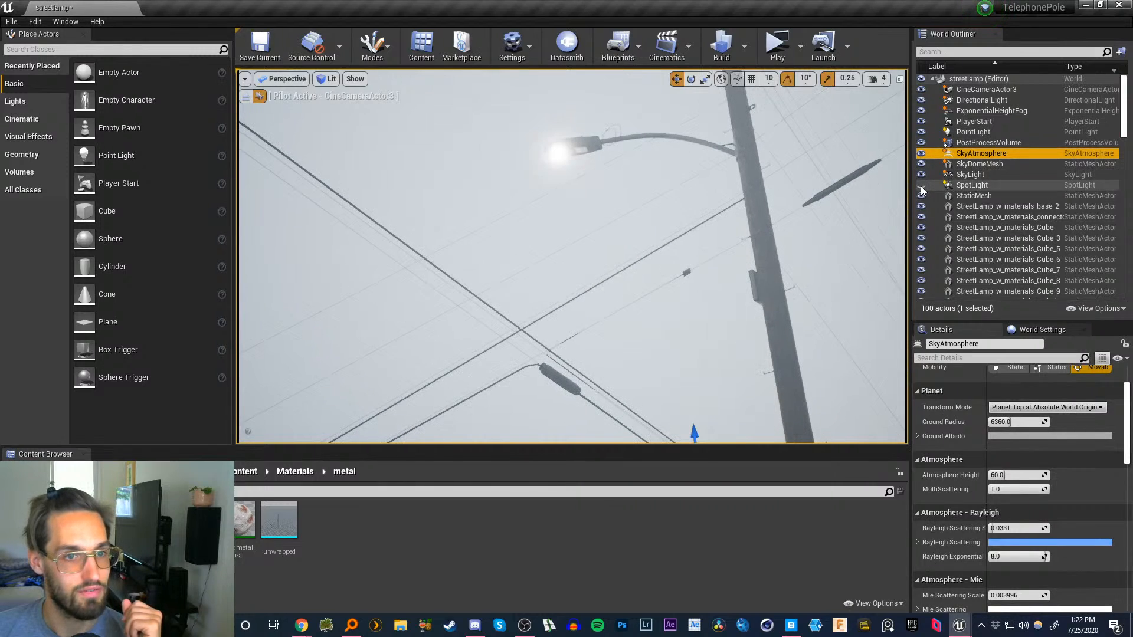
click(922, 133)
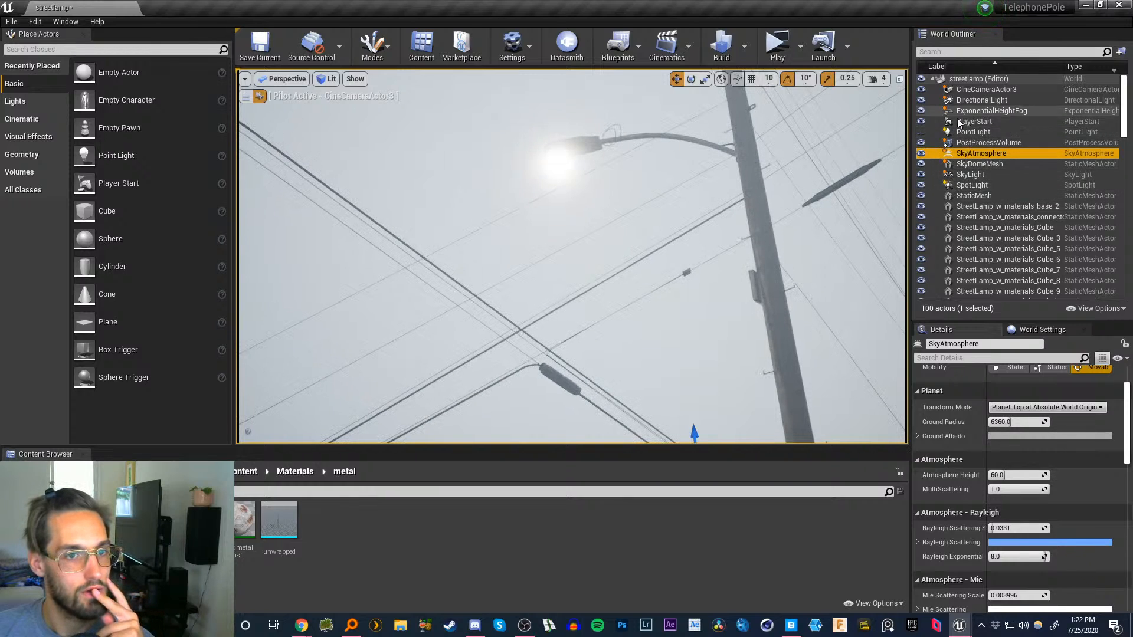
click(971, 111)
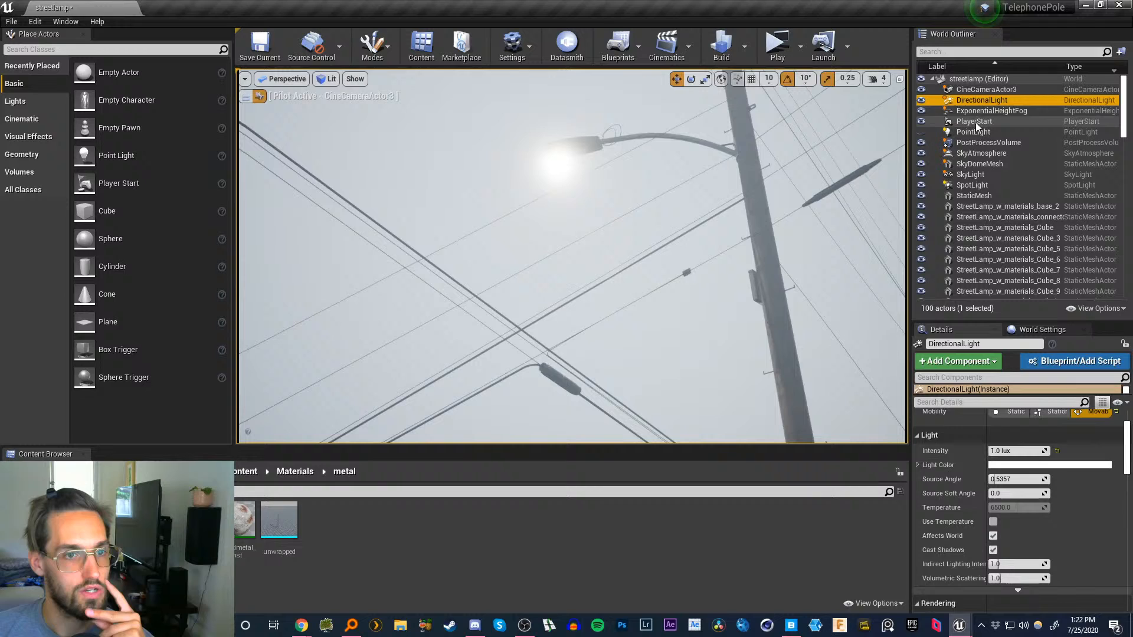
click(922, 112)
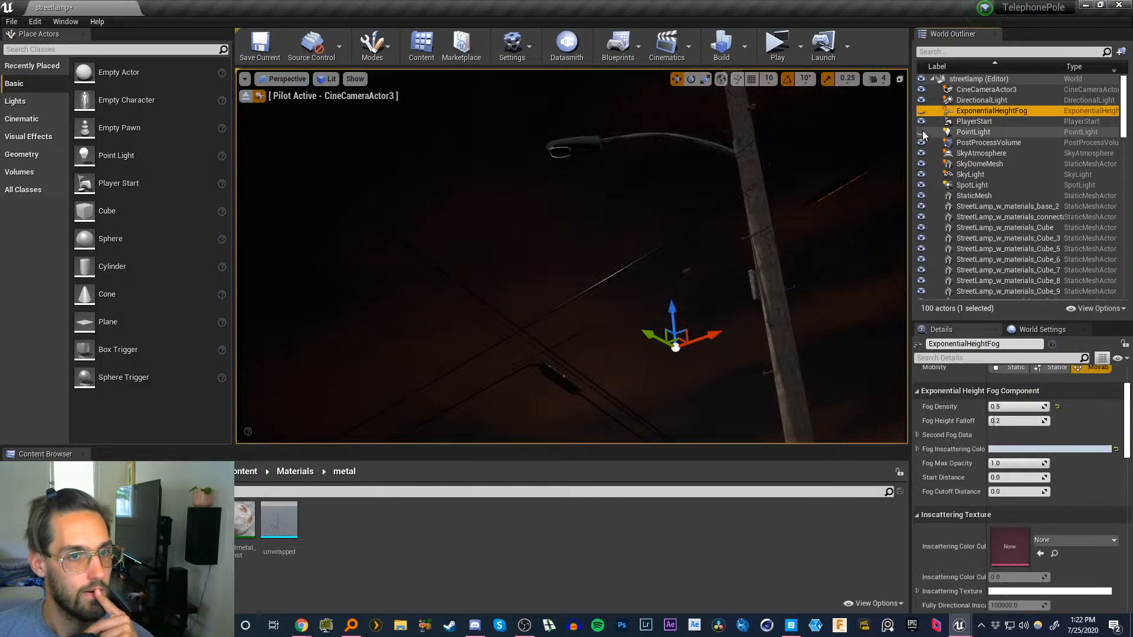
click(923, 130)
click(921, 133)
click(922, 111)
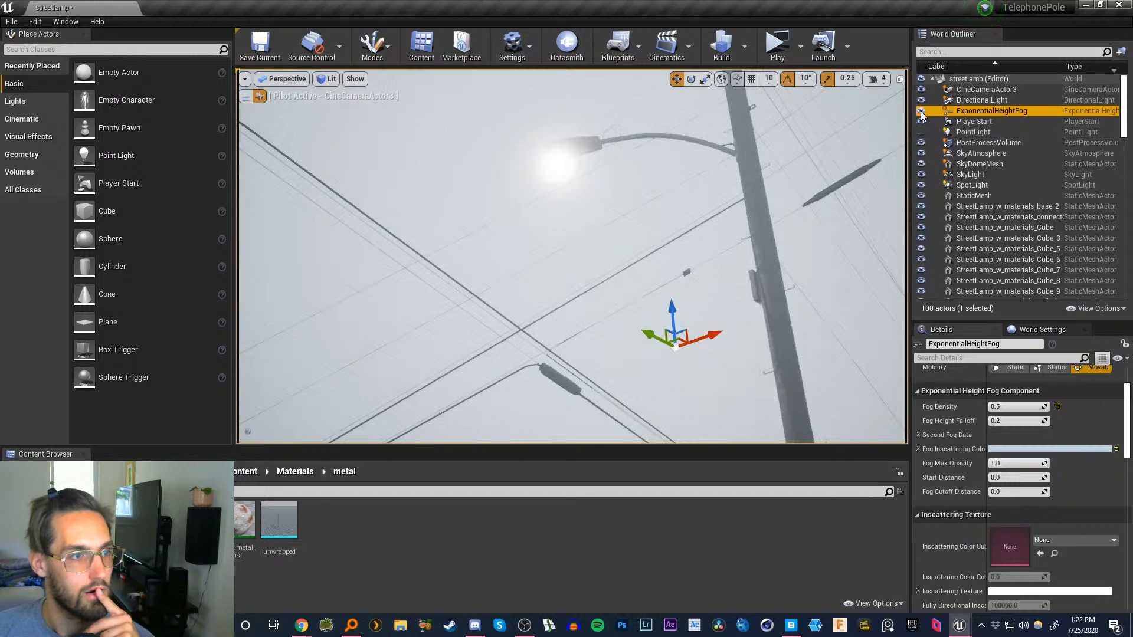
- Hide the ExponentialHeightFog actor in the scene
click(967, 113)
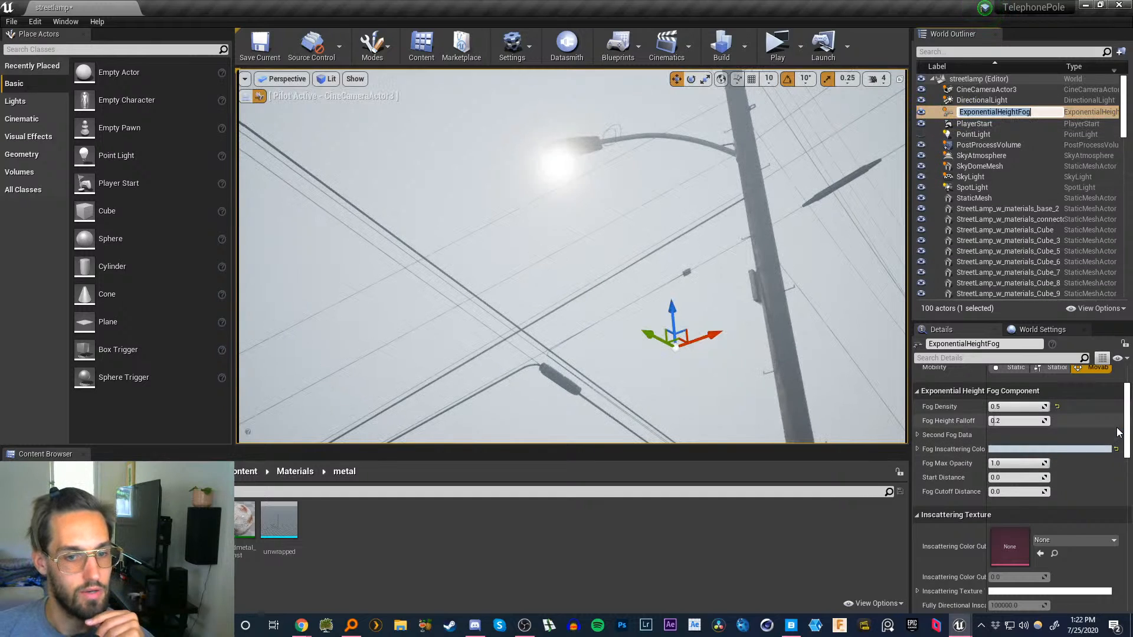
drag(1128, 427, 1131, 400)
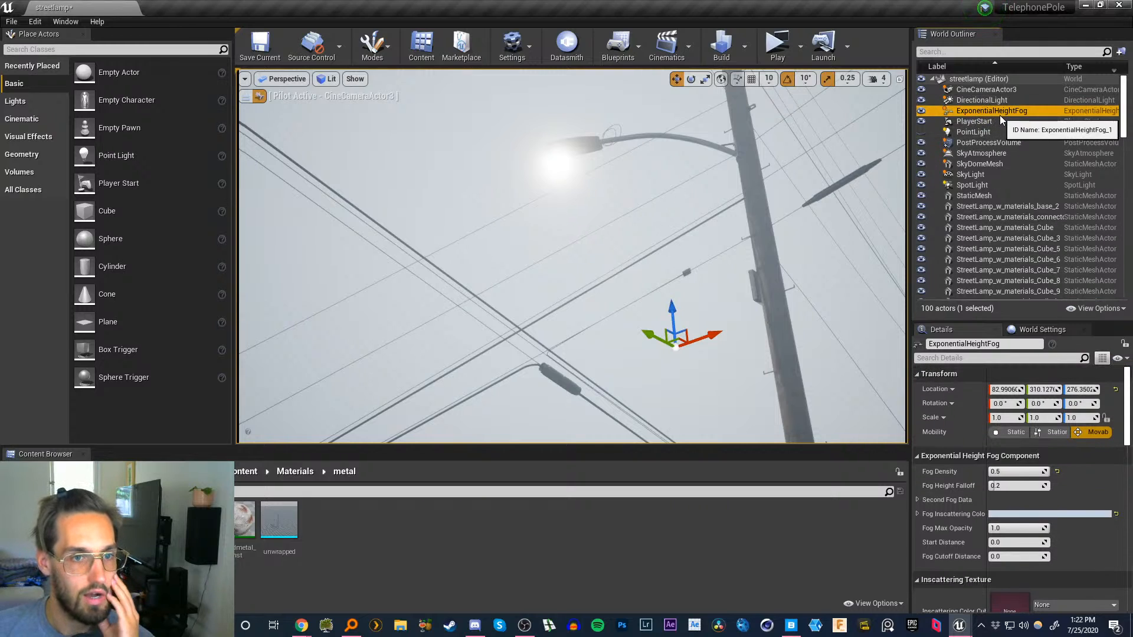
mouse_move(1123, 111)
mouse_down()
mouse_move(1123, 277)
mouse_move(1109, 101)
mouse_up()
click(922, 110)
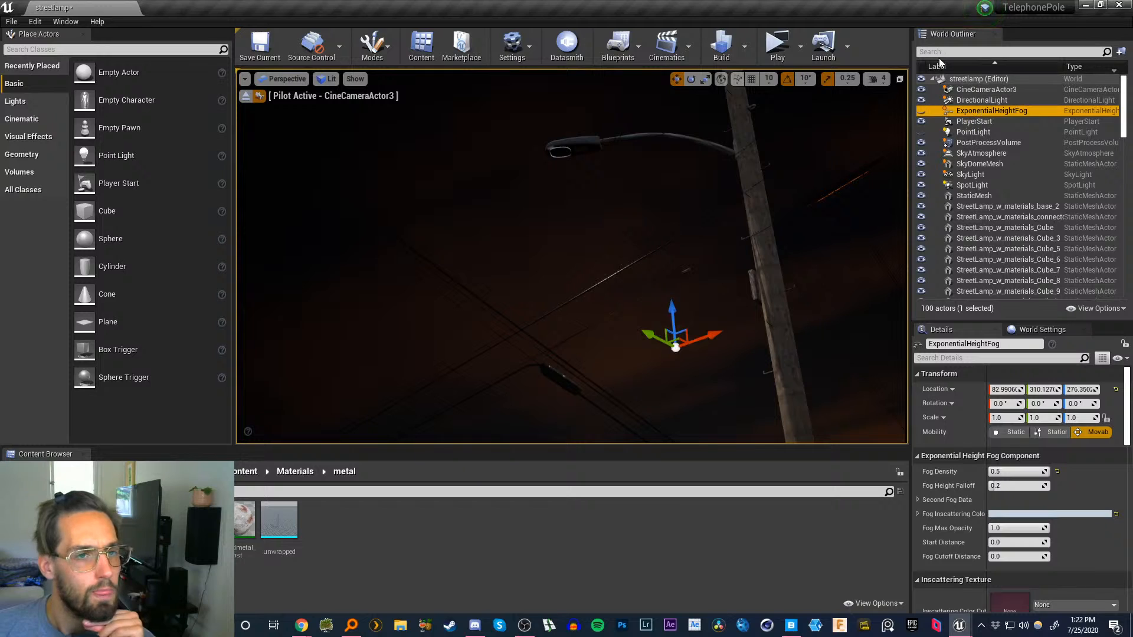
- Find the Atmospheric Fog actor by searching for "atmos", place it among the overhead wires, and hide the DirectionalLight
click(19, 136)
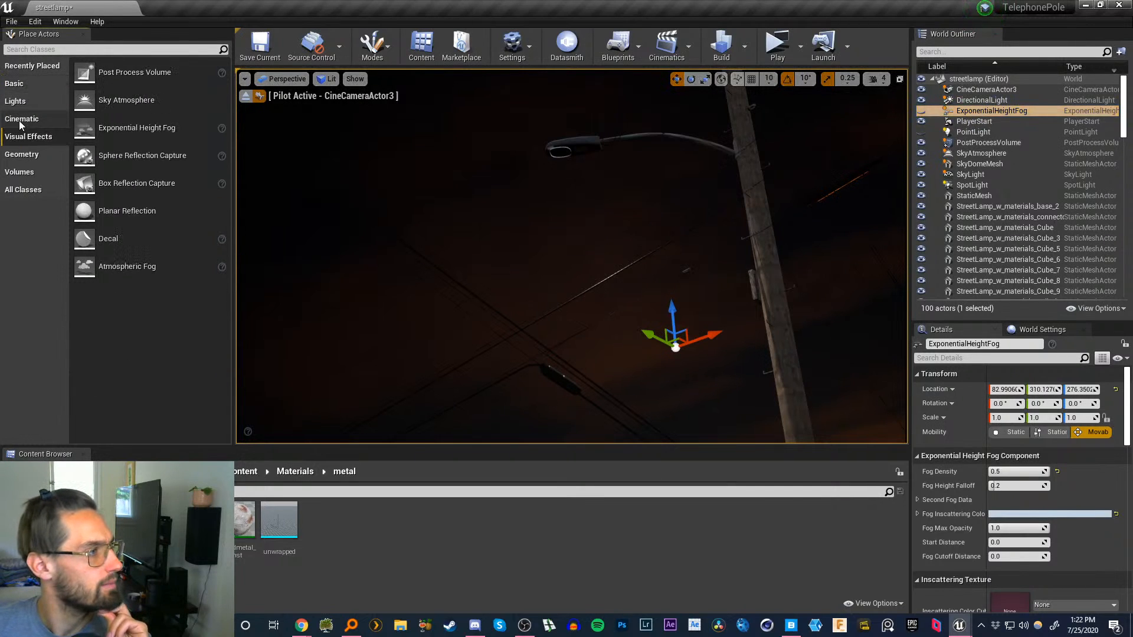
click(15, 101)
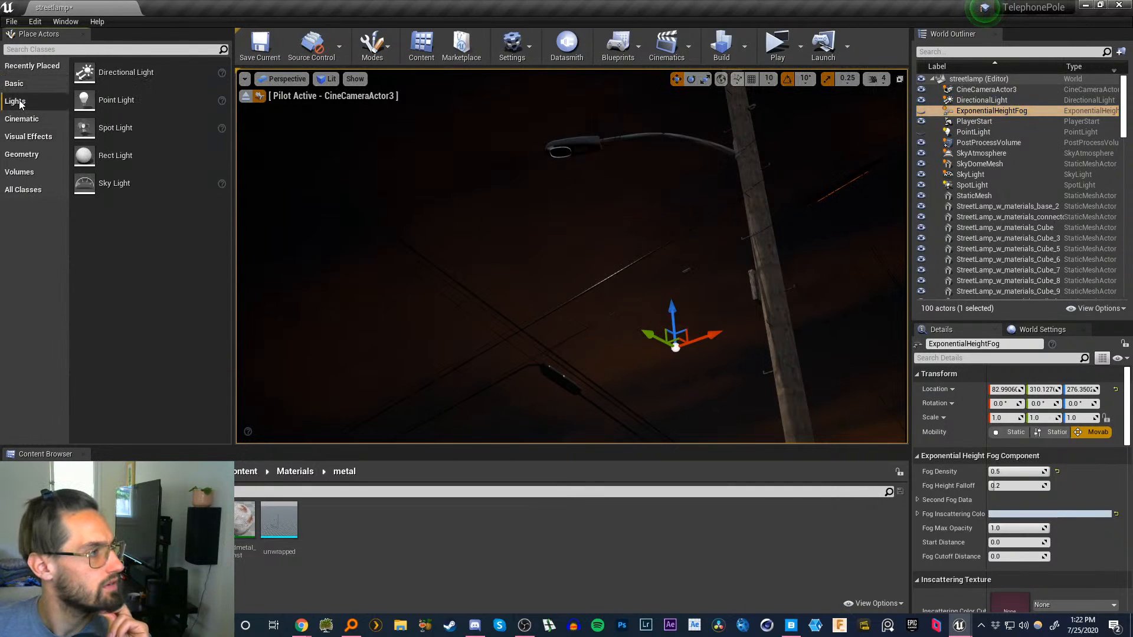
click(22, 173)
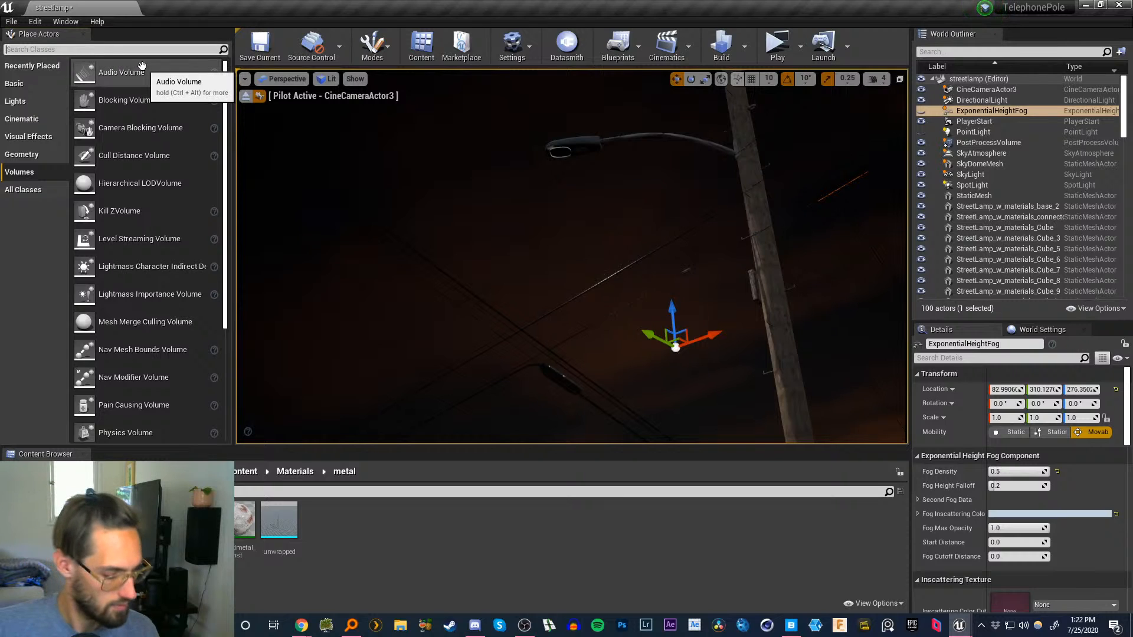
text(atmos)
drag(142, 66, 615, 295)
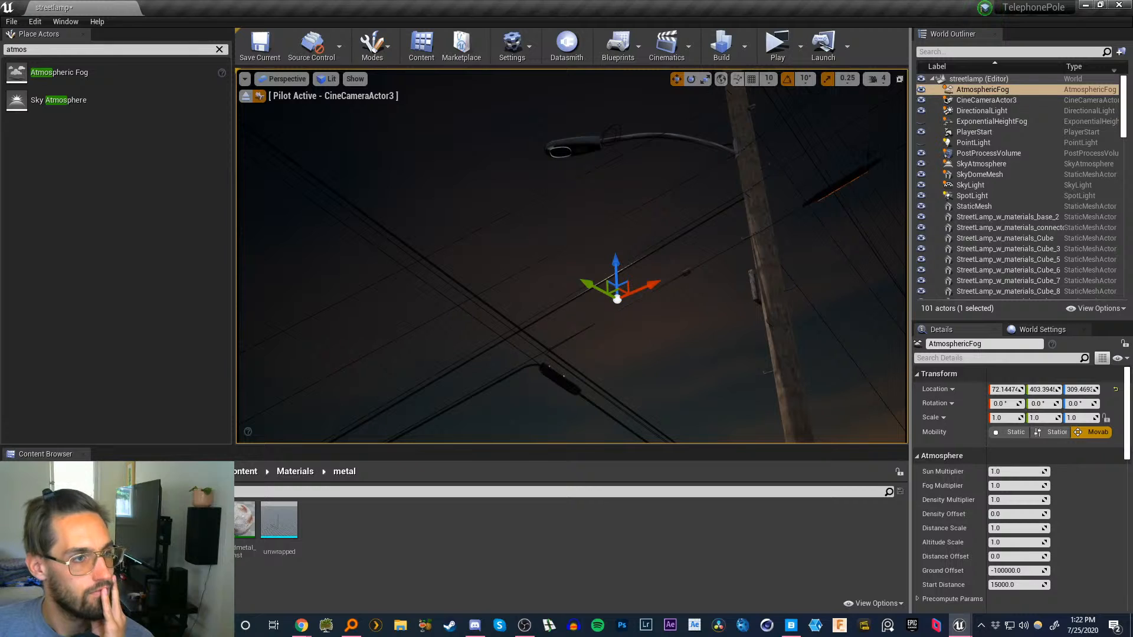
click(921, 110)
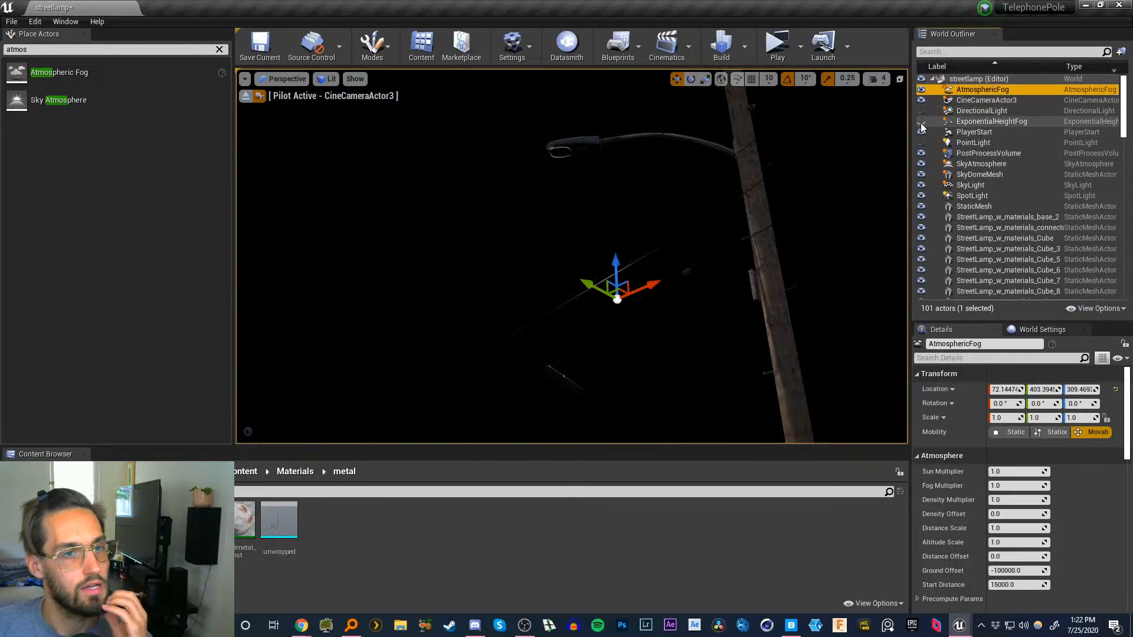
click(921, 121)
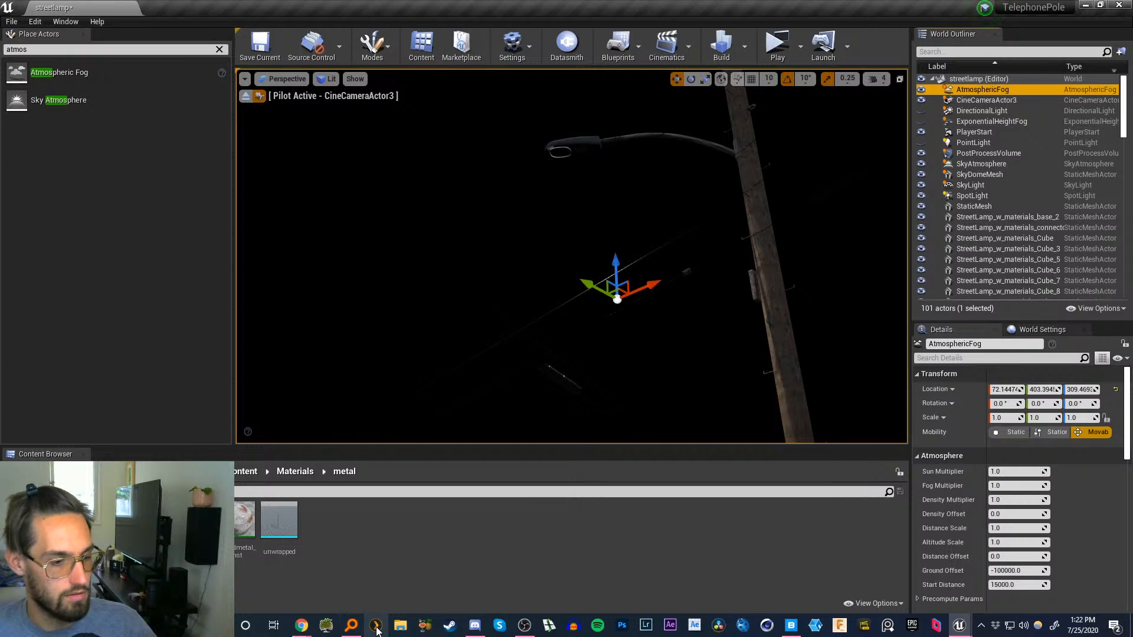
- Switch to File Explorer and open the final_v1_jpeg render from the ep24 tutorial project's _render/toae folder
click(400, 625)
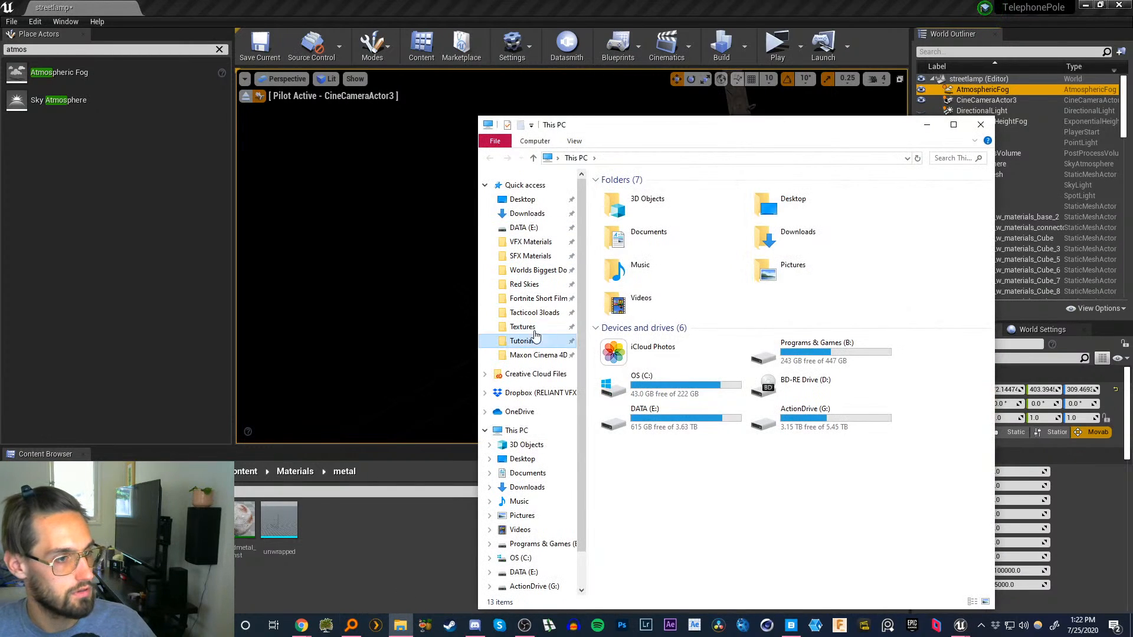
click(534, 336)
double_click(630, 195)
double_click(620, 206)
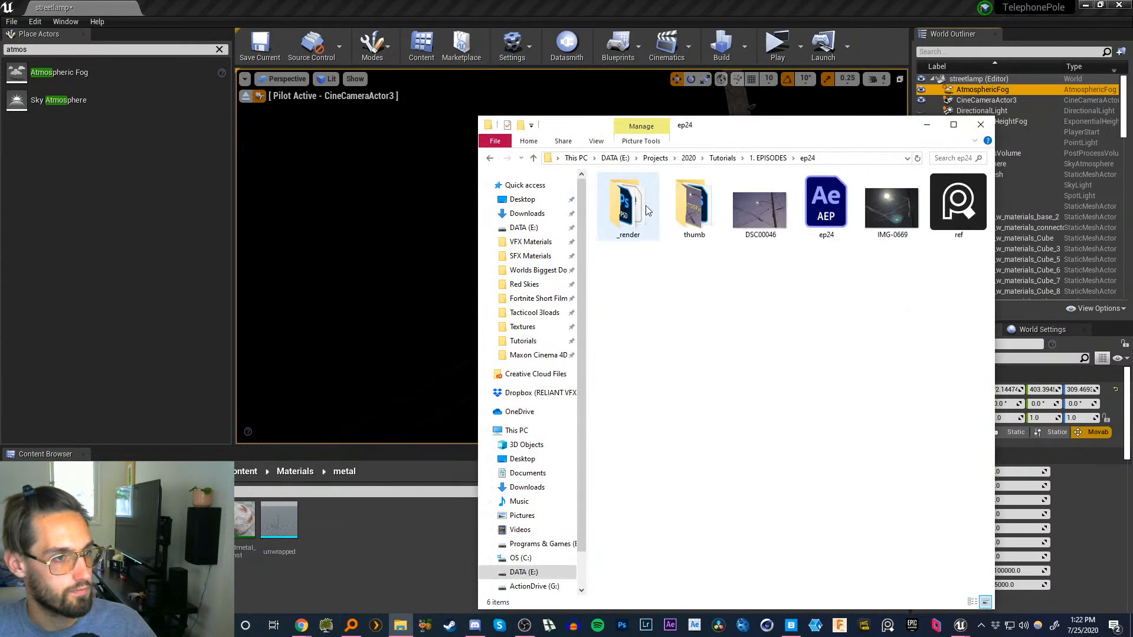
double_click(627, 210)
double_click(627, 210)
double_click(685, 211)
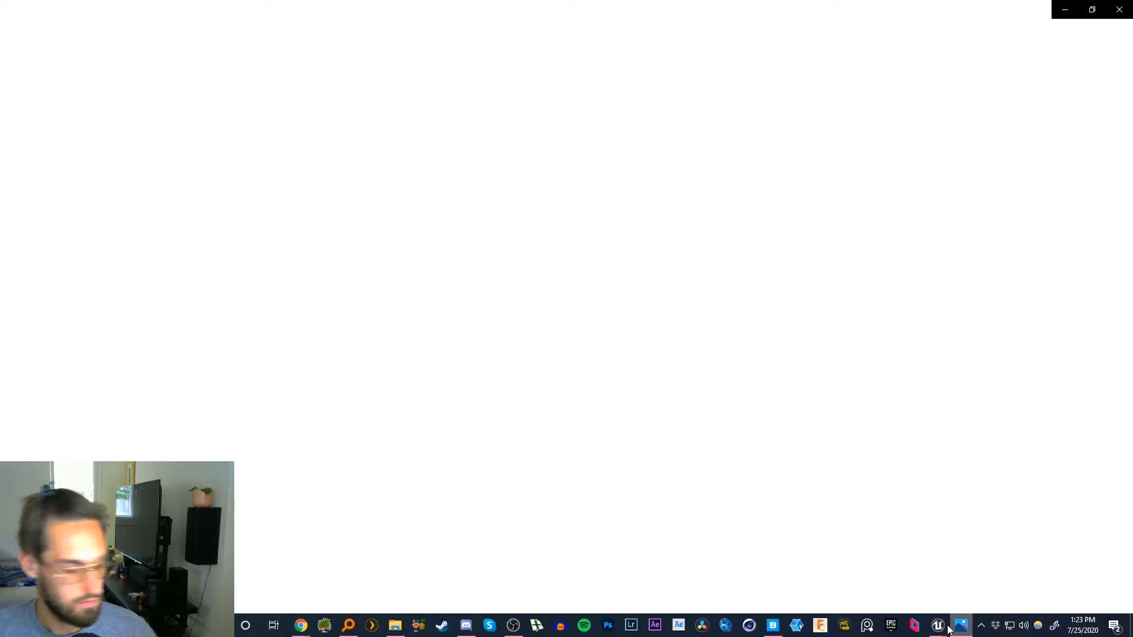
- Check the running processes in Task Manager, and close it together with the blank image viewer
key(ctrl+shift+Escape)
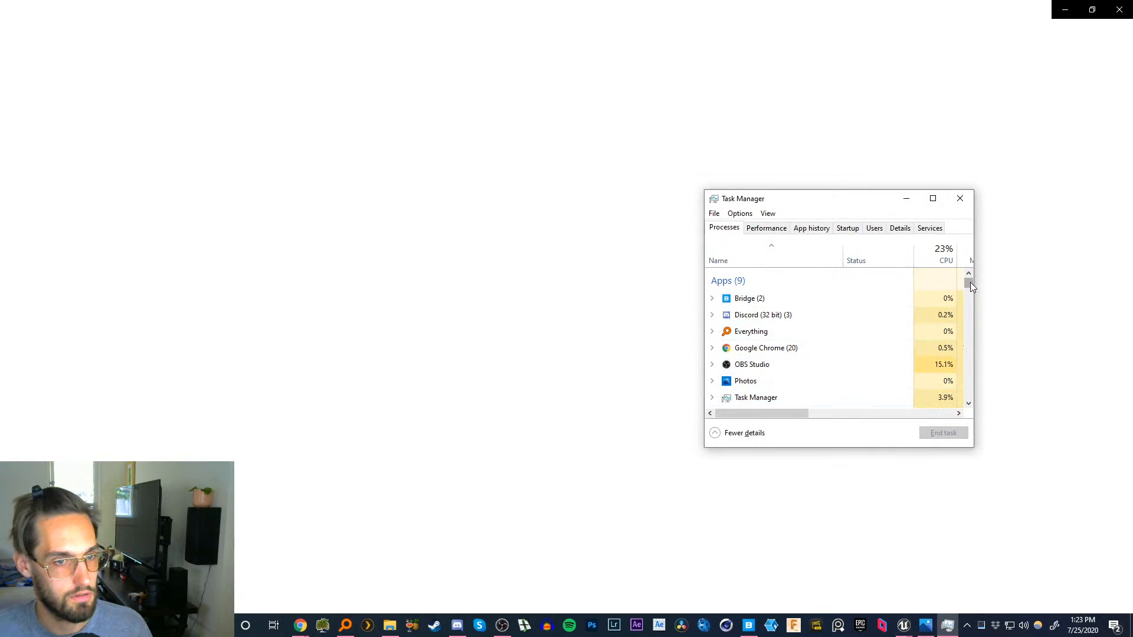
drag(970, 283, 969, 285)
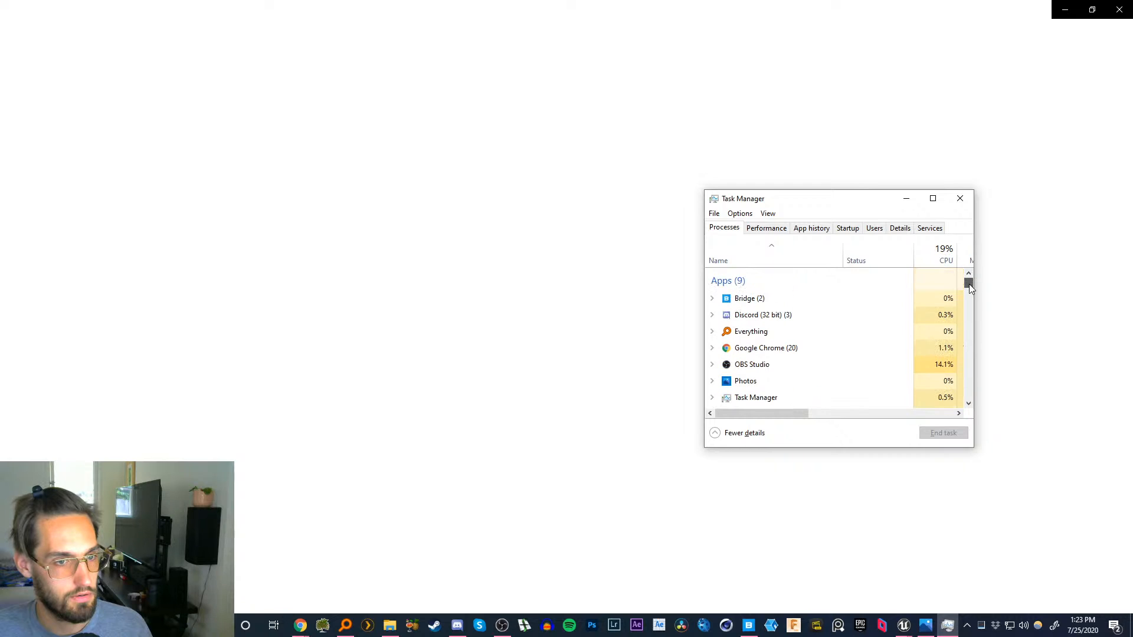
click(960, 198)
click(1112, 17)
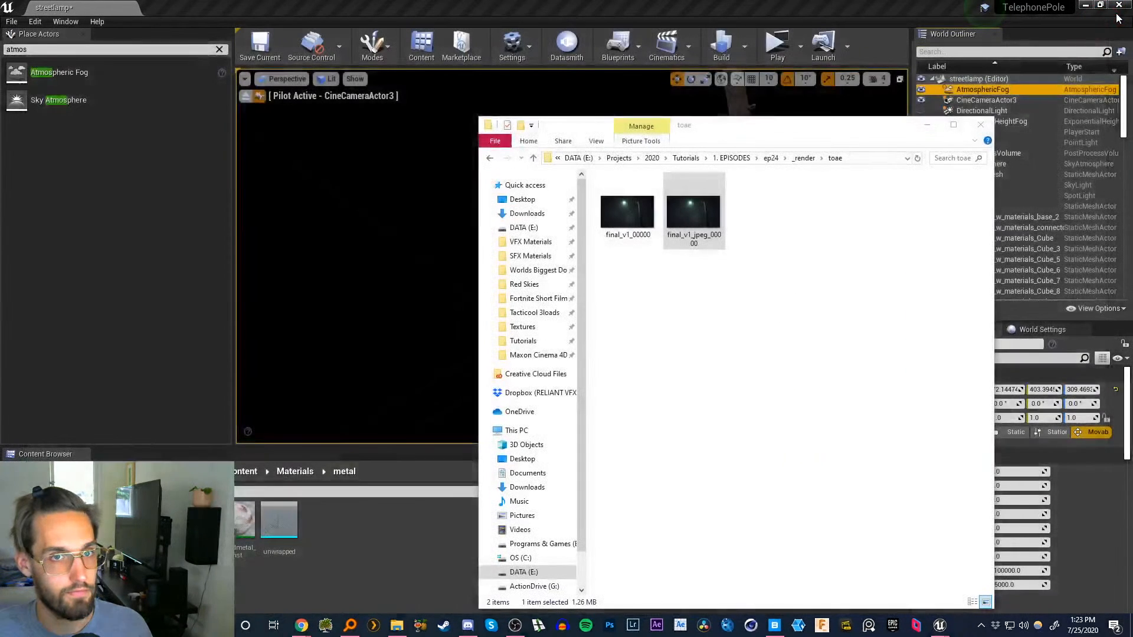
- Open the final_v1_00000 render as a lighting reference and move its window onto another monitor
double_click(646, 200)
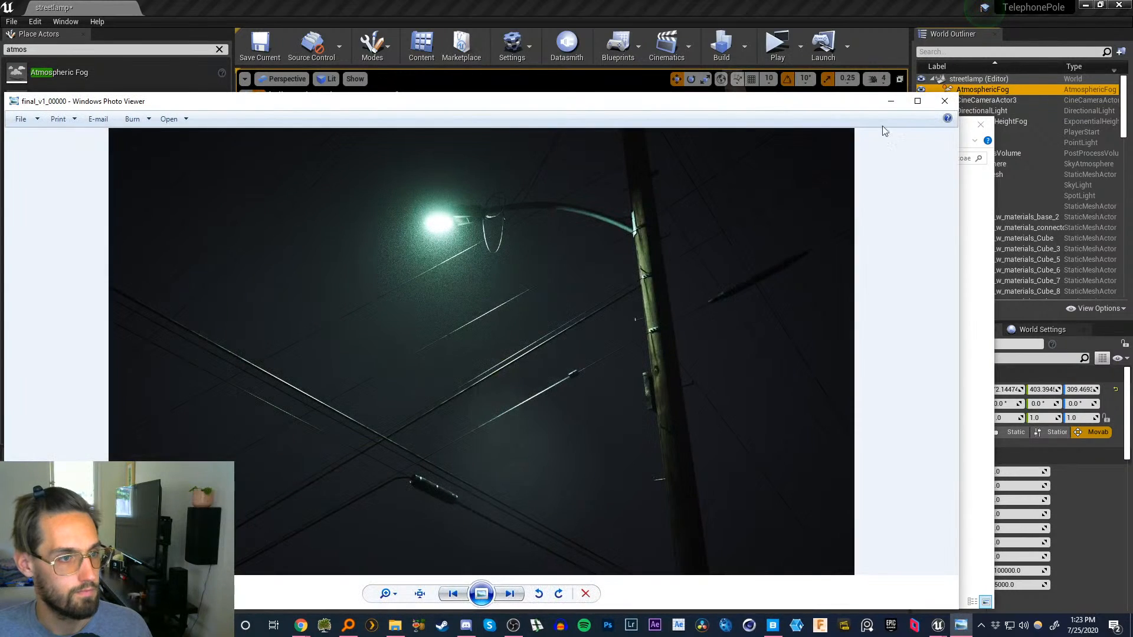
drag(768, 109, 823, 95)
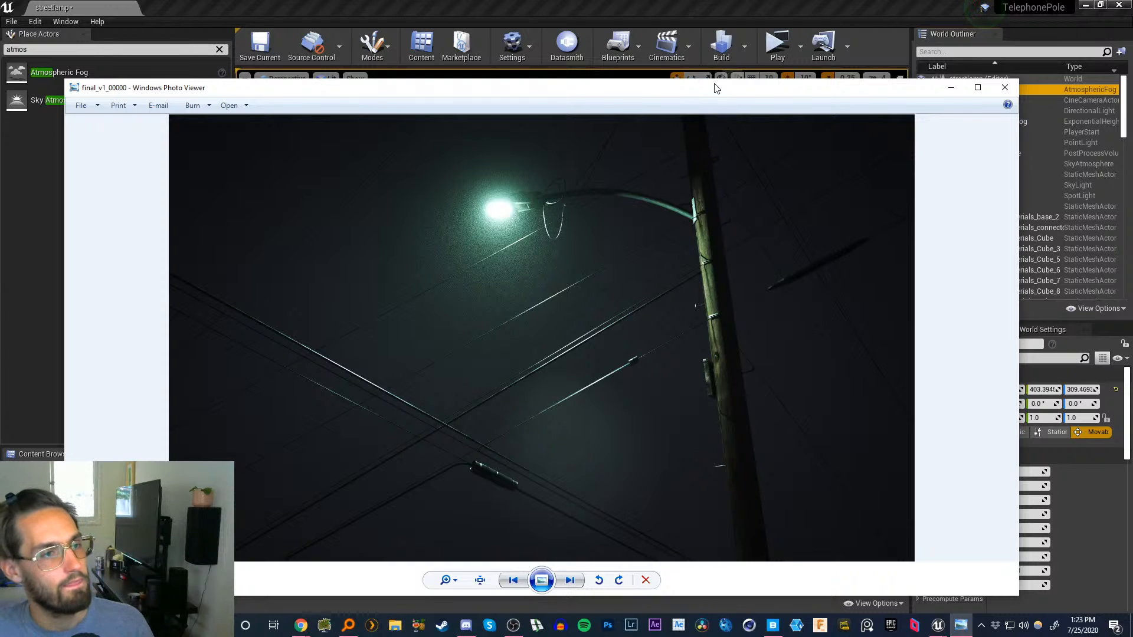
drag(717, 93, 1132, 102)
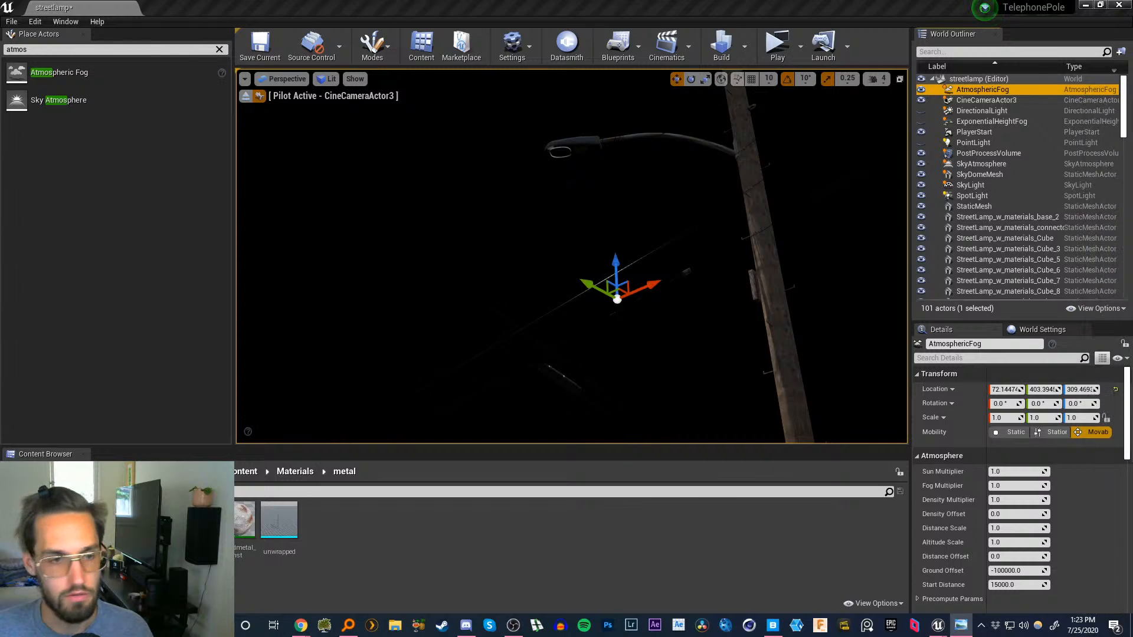
- Unhide the DirectionalLight and compare the scene with the AtmosphericFog and ExponentialHeightFog each switched on and off
click(921, 90)
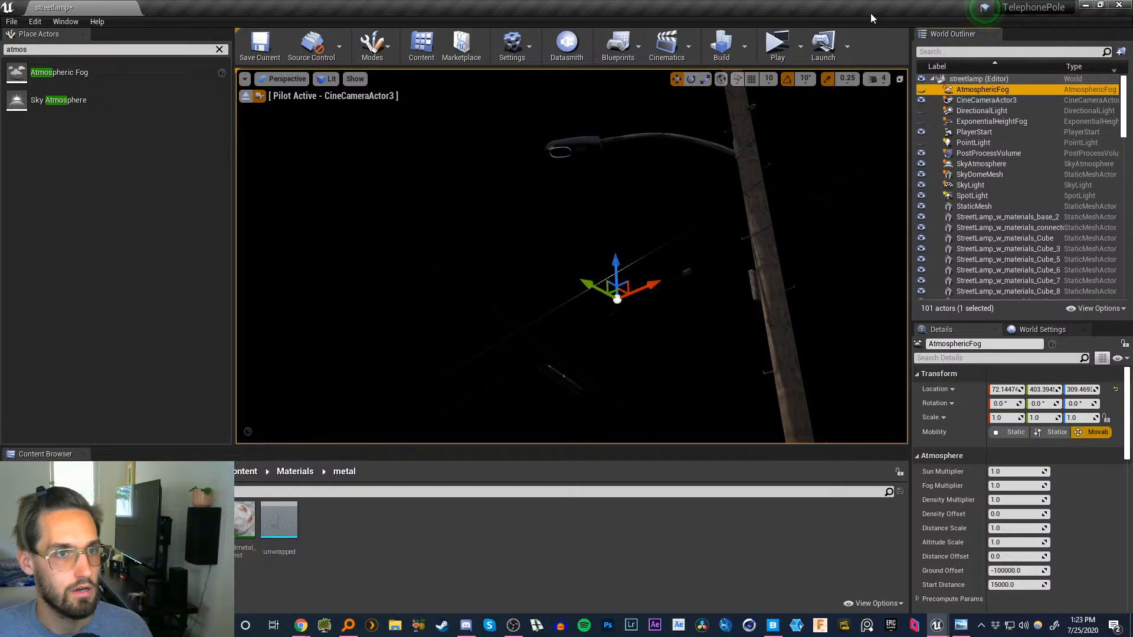
click(923, 89)
click(922, 111)
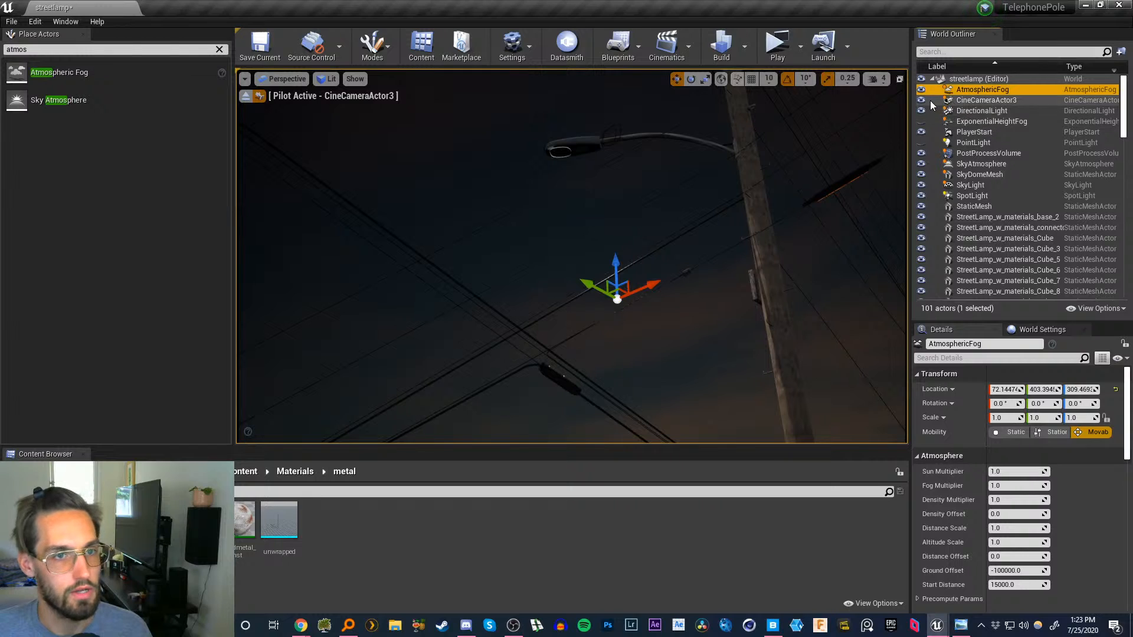
click(921, 90)
click(922, 90)
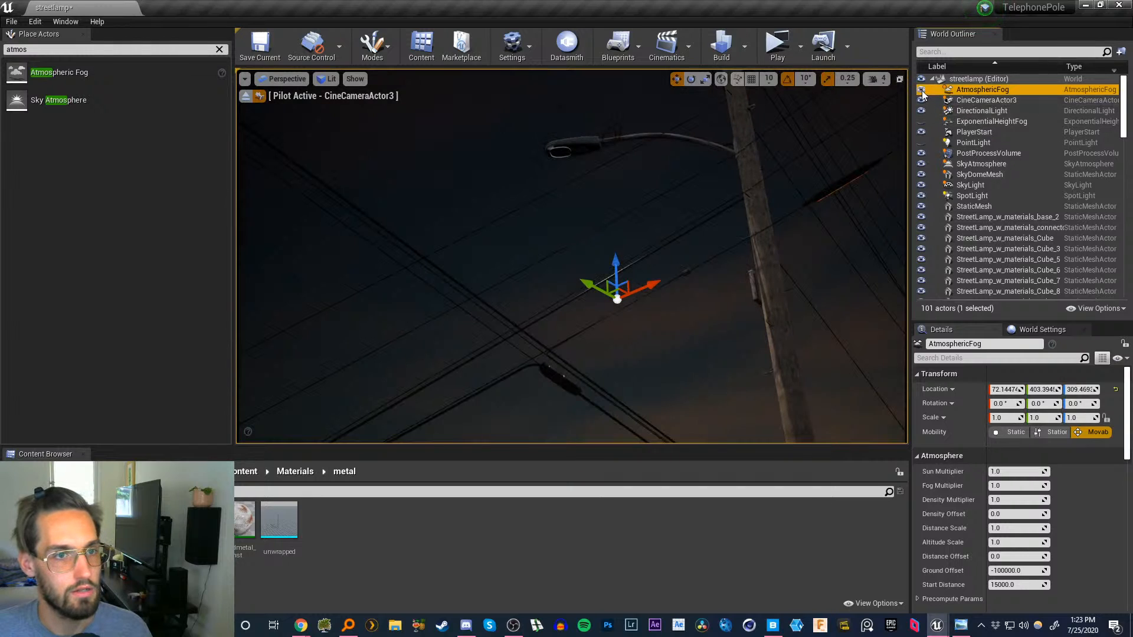
click(921, 121)
click(921, 122)
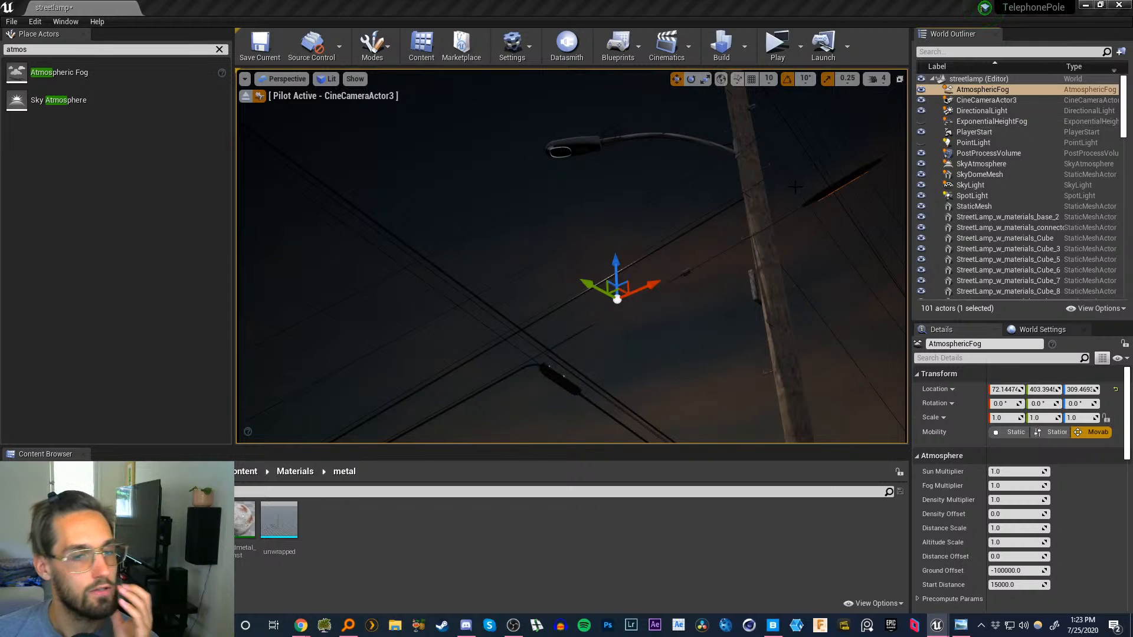
- Change the SkyLight's light color from white to a very dark teal
click(970, 185)
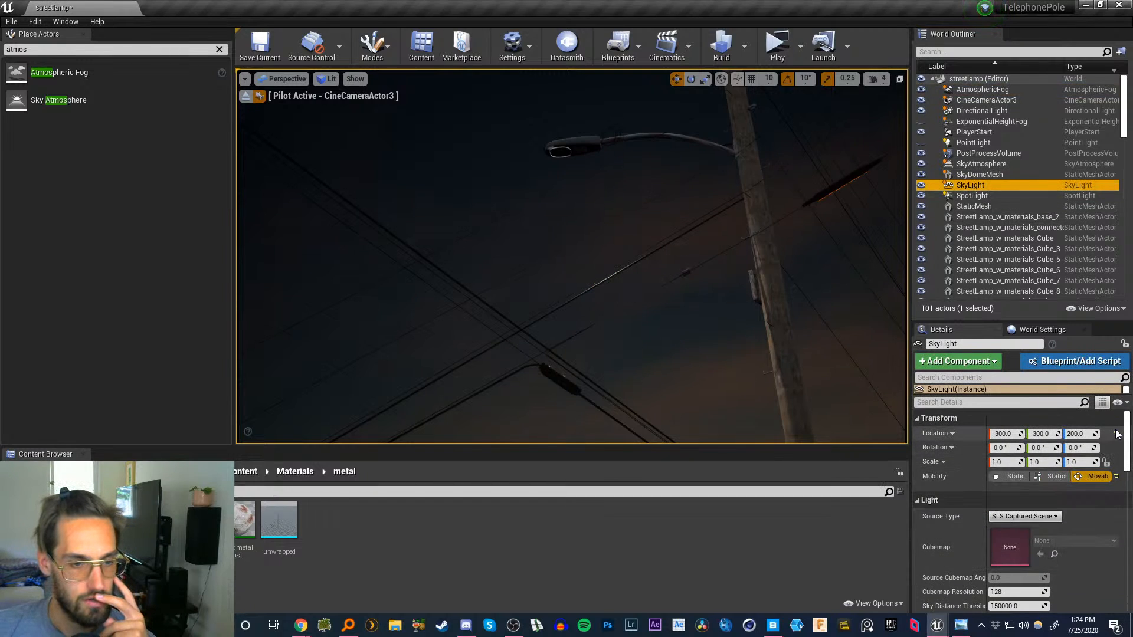
drag(1125, 437, 1123, 477)
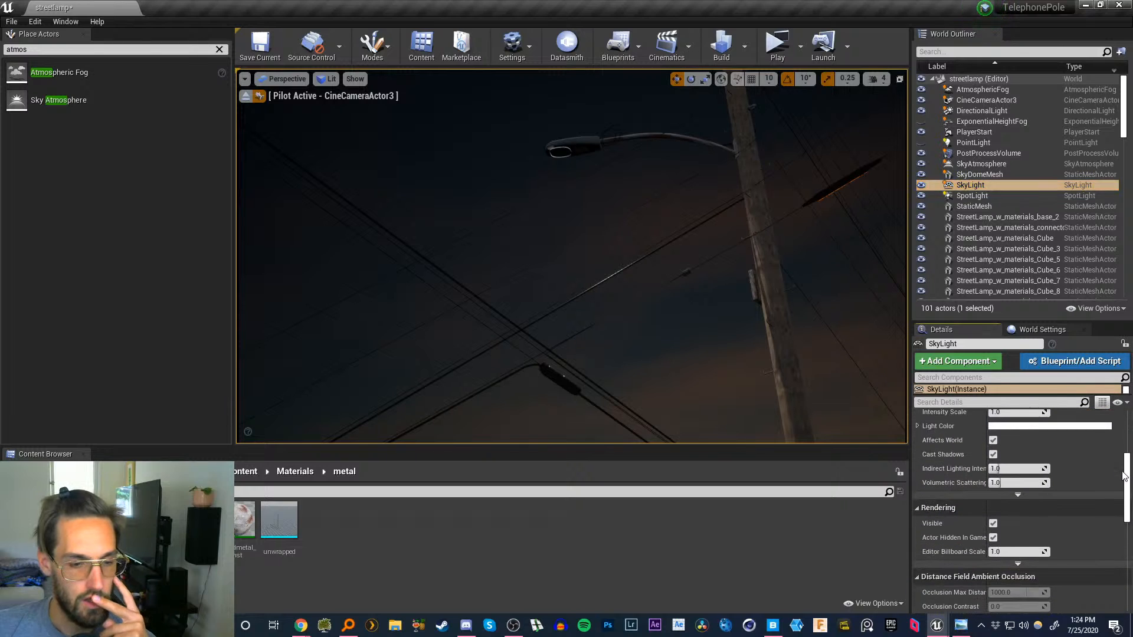
scroll(1123, 477, up, 2)
click(1015, 488)
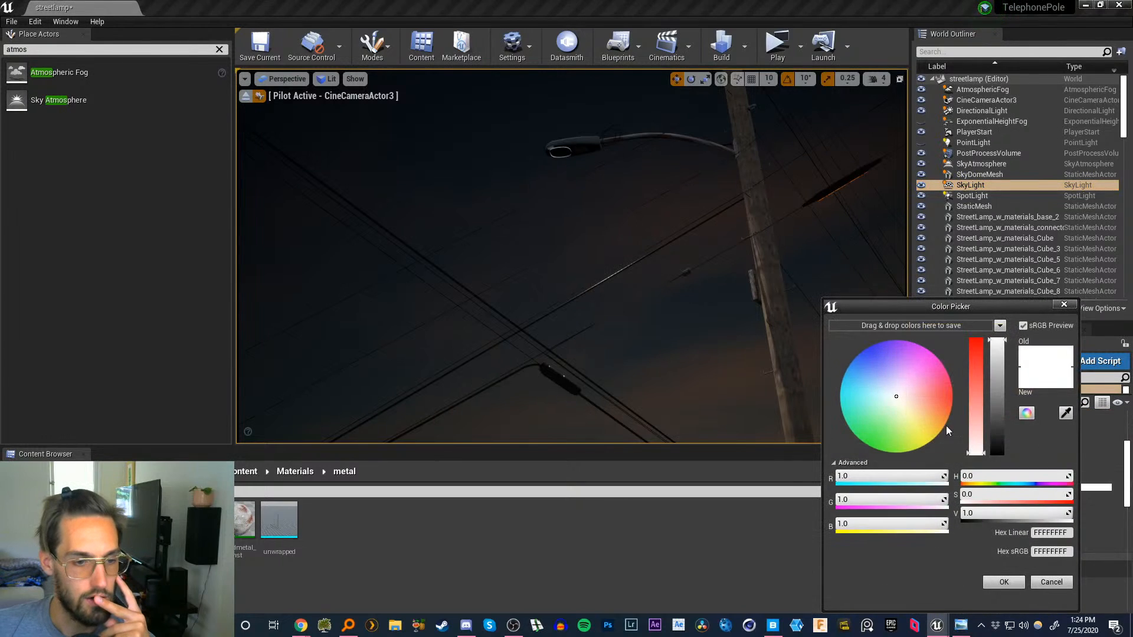
drag(897, 401, 903, 431)
drag(1001, 412, 1001, 433)
drag(928, 429, 854, 396)
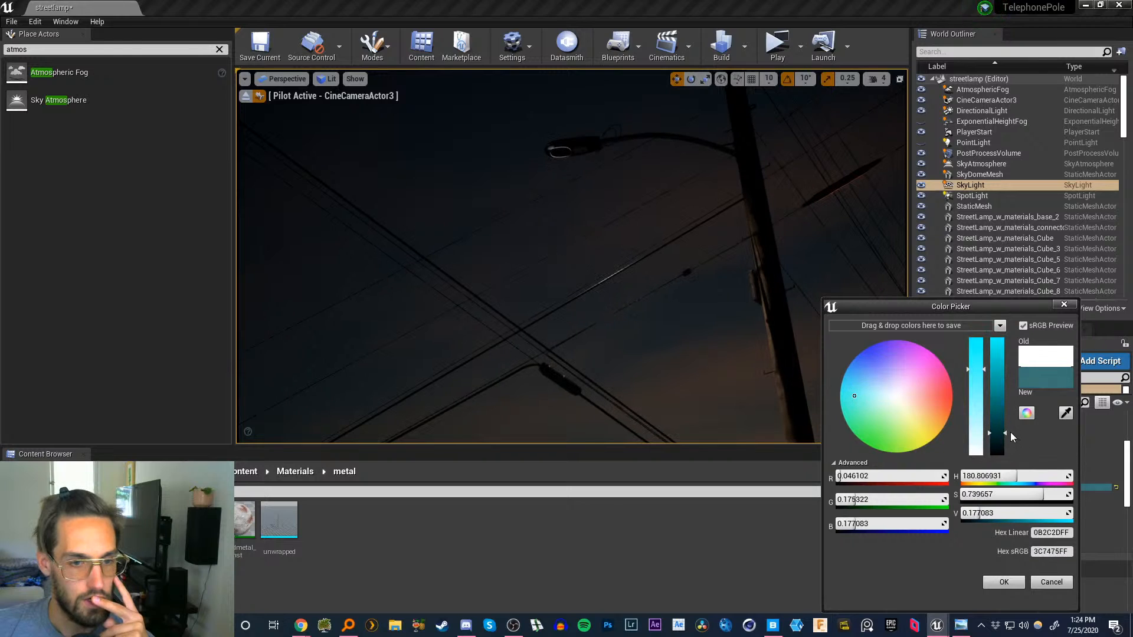
drag(1006, 437, 1005, 449)
click(1004, 582)
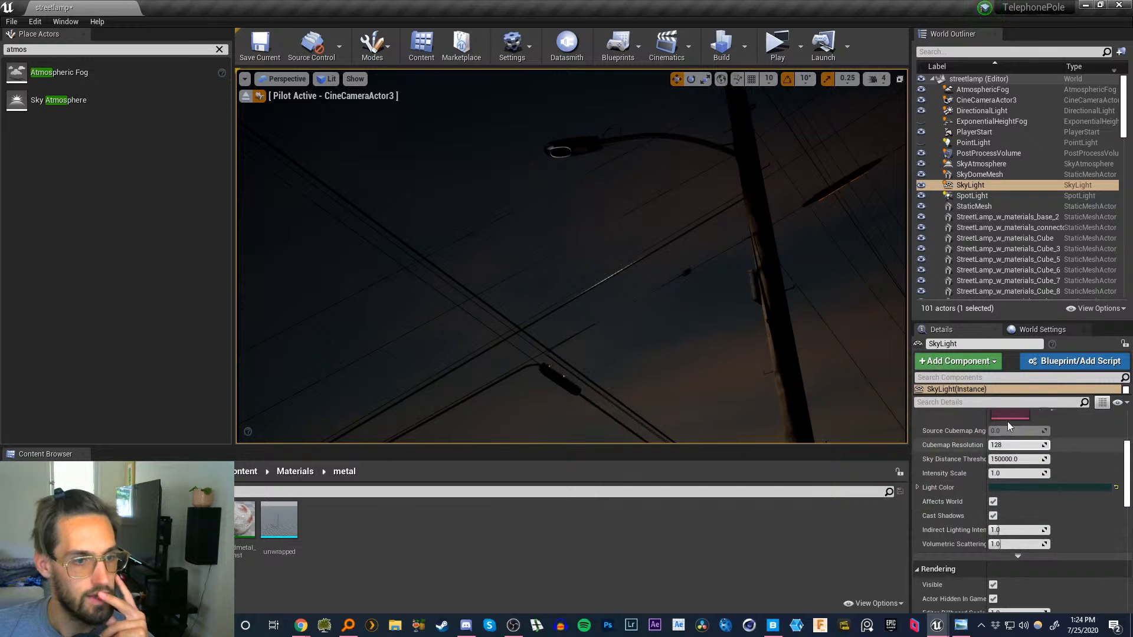
scroll(1084, 433, up, 5)
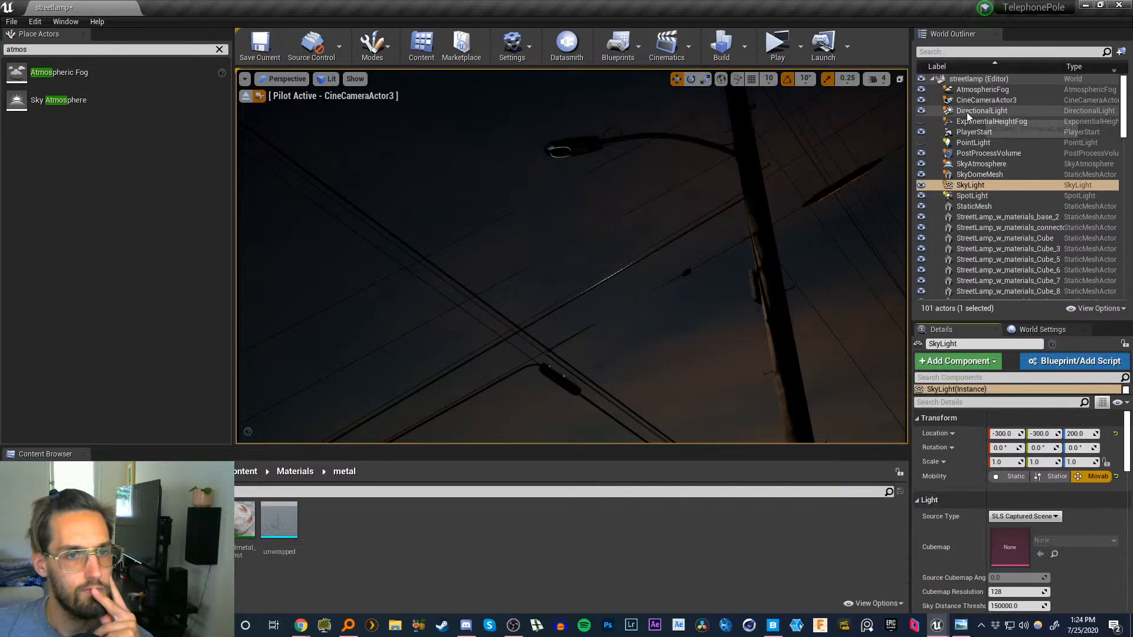
- Hide the DirectionalLight so the scene can be judged with the tinted SkyLight
click(921, 111)
click(921, 122)
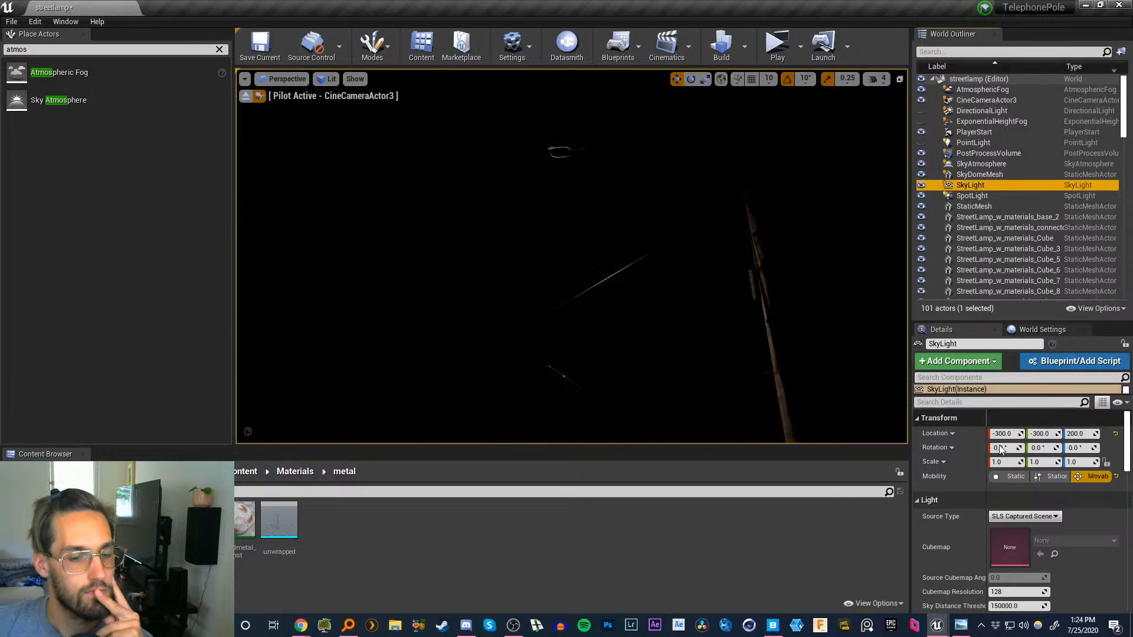
drag(1128, 452, 1129, 456)
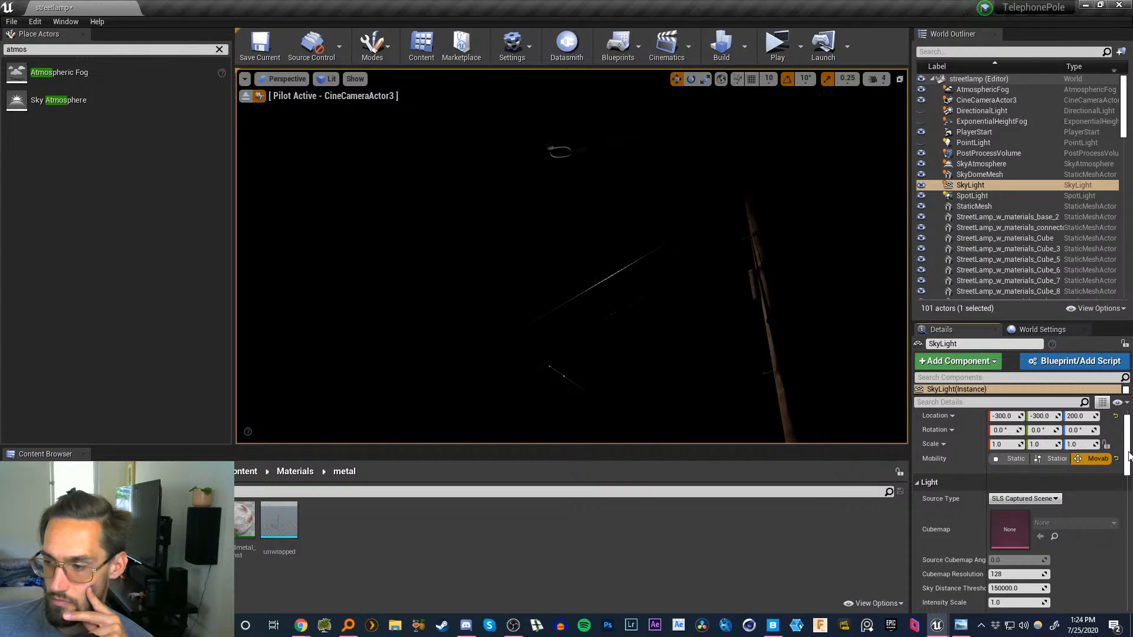
- Brighten the SkyLight's light color to a light cyan with a value of about 0.68
scroll(1073, 505, down, 5)
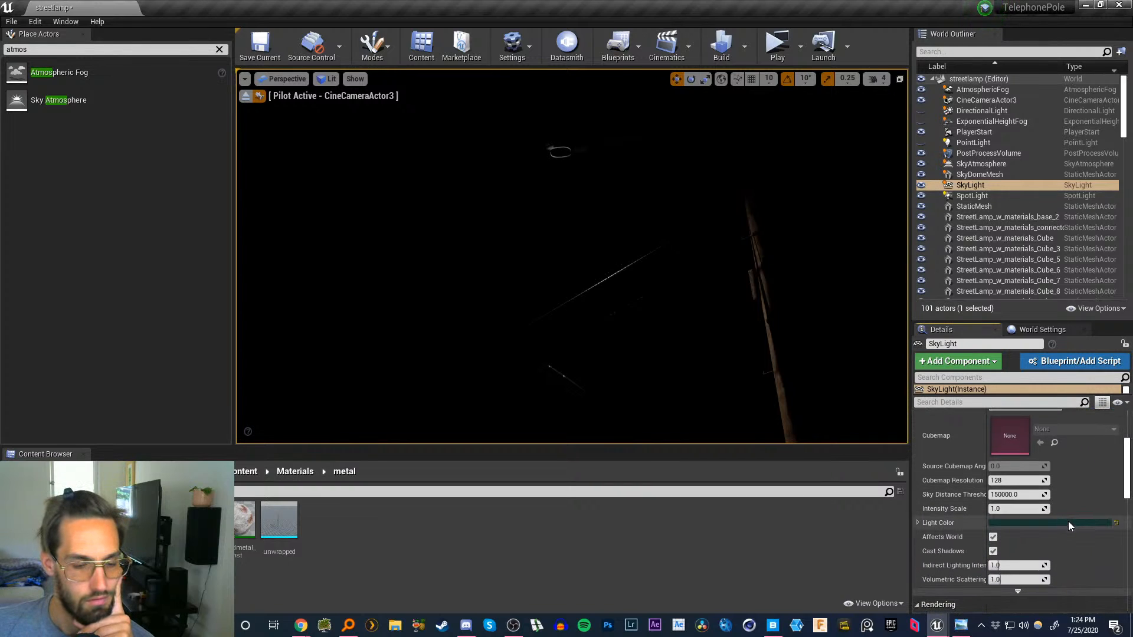
click(1067, 523)
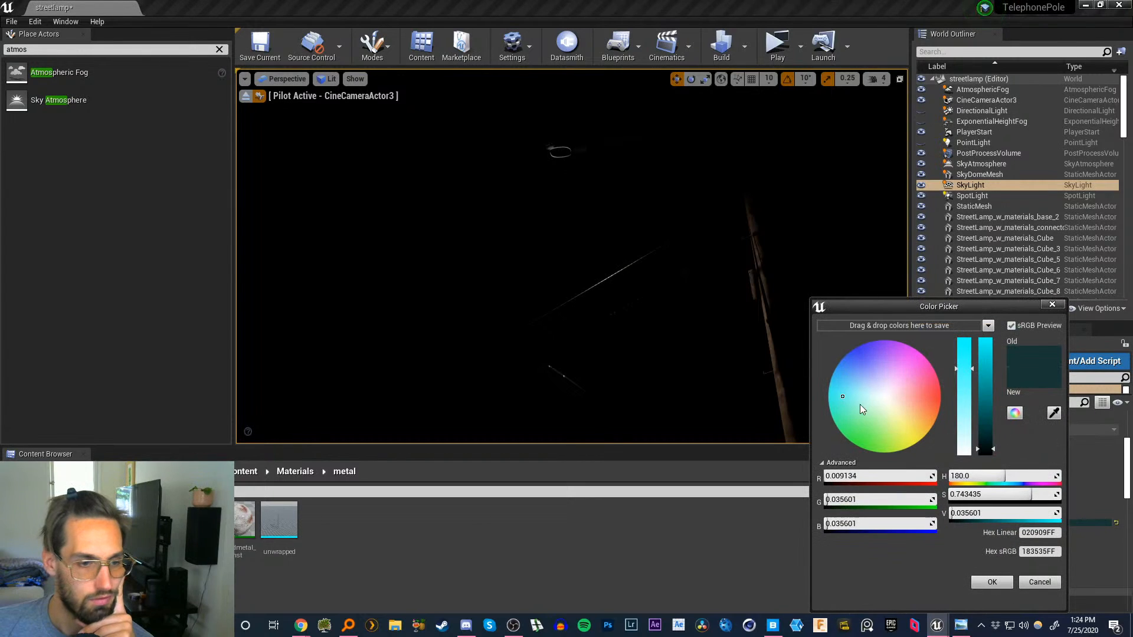
click(985, 409)
drag(986, 408, 985, 369)
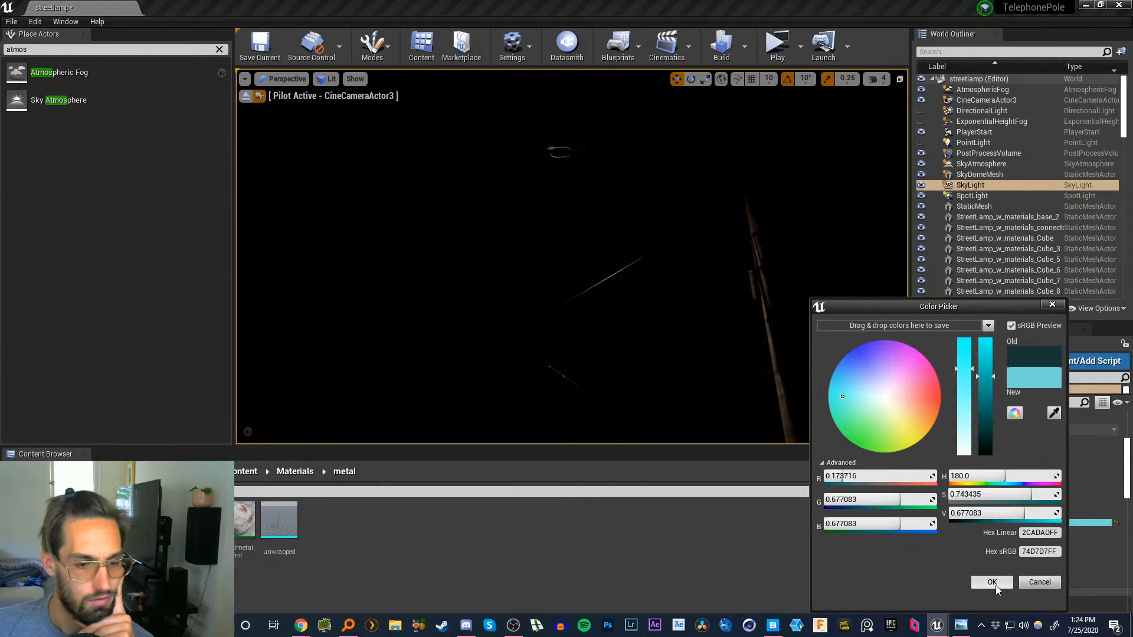
click(992, 582)
- Darken the SkyLight's light color to a very dark teal
click(1043, 522)
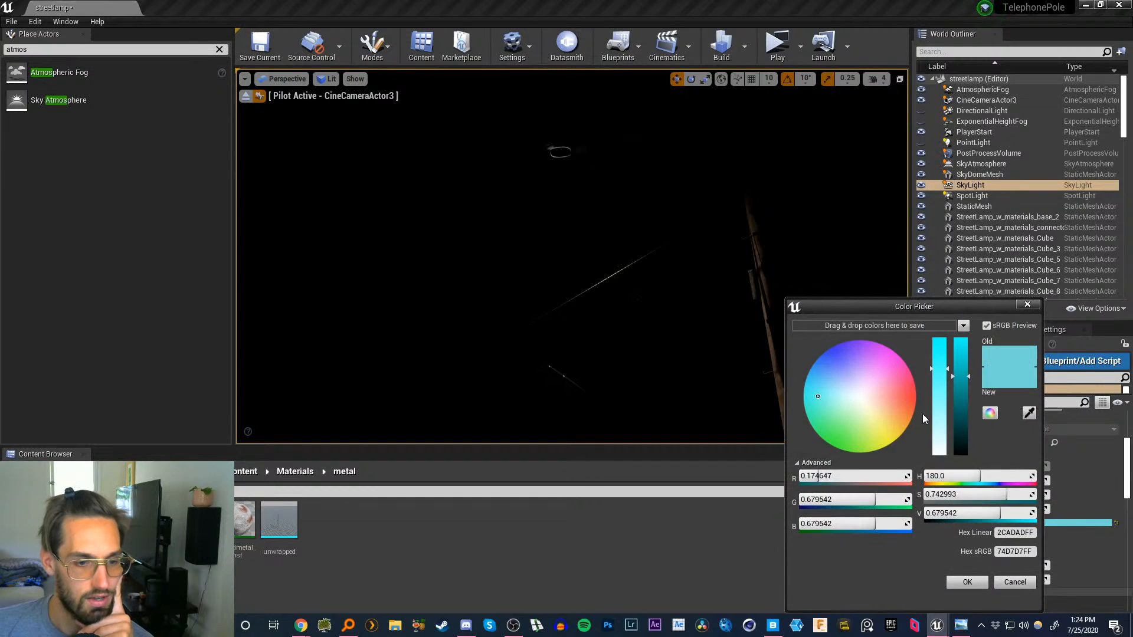
drag(962, 420, 973, 463)
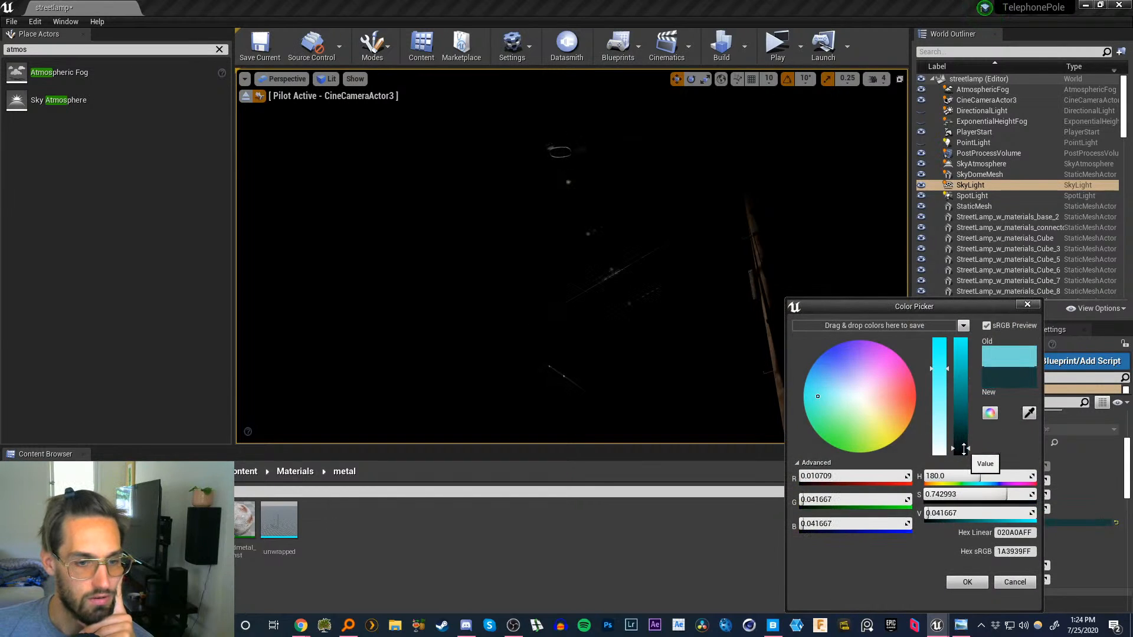
click(964, 582)
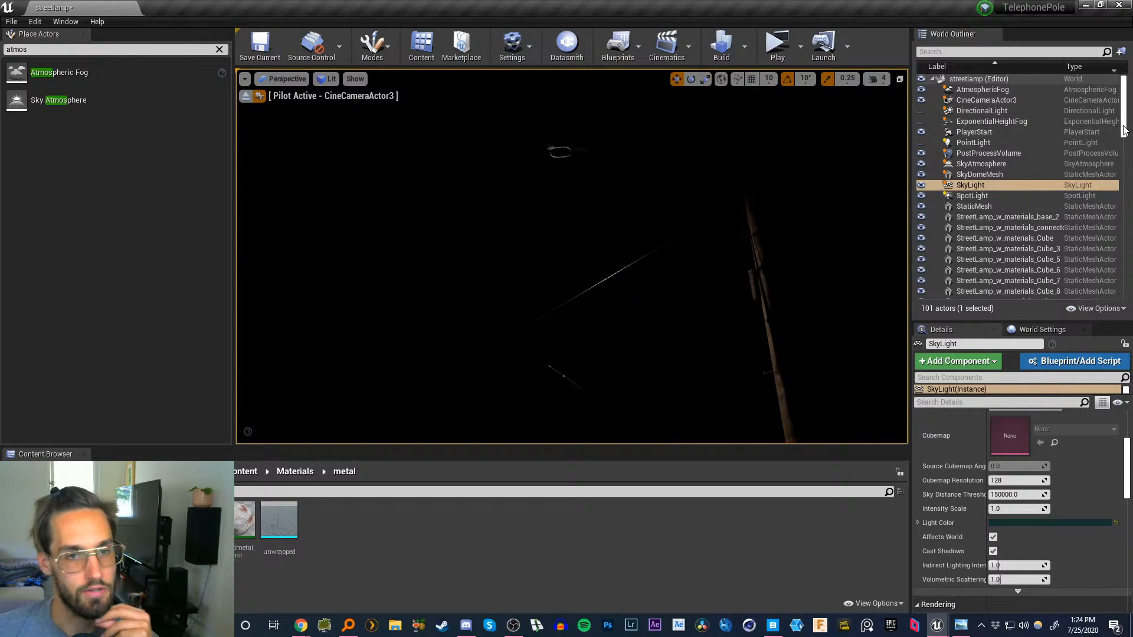
- Build only the lighting for the level and dismiss the message log
click(974, 196)
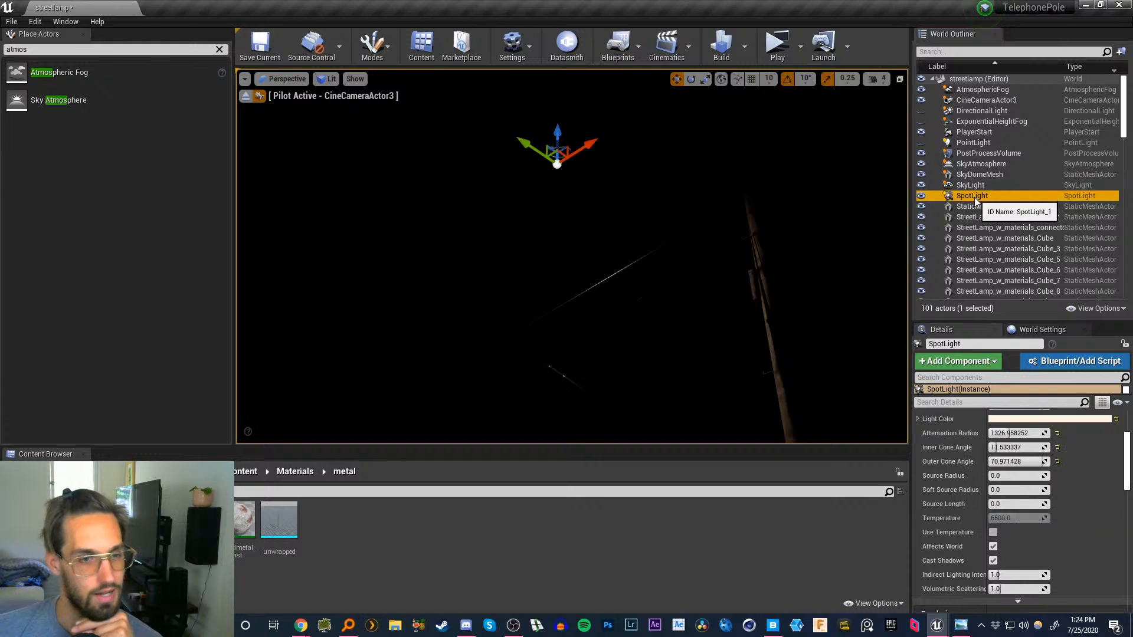
click(971, 186)
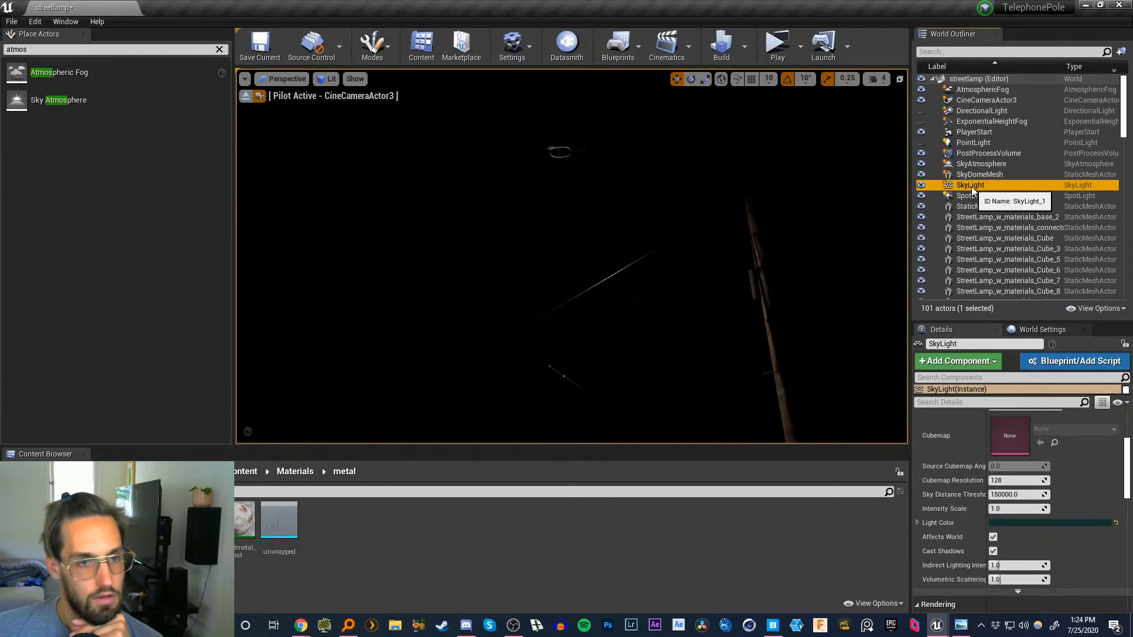
right_click(971, 199)
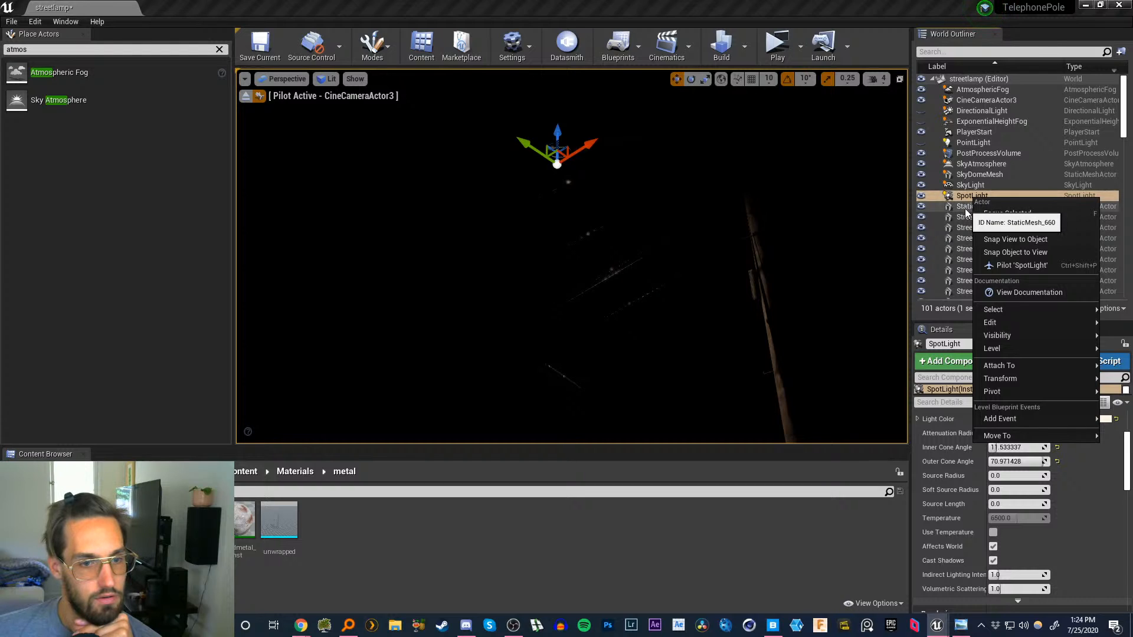
click(745, 47)
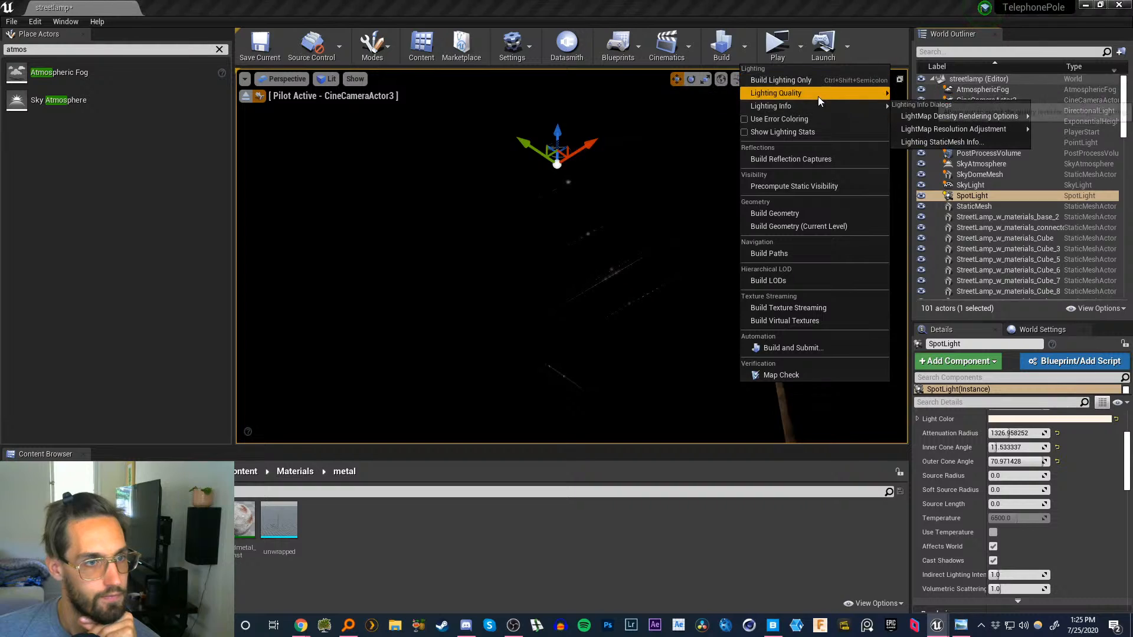
click(826, 80)
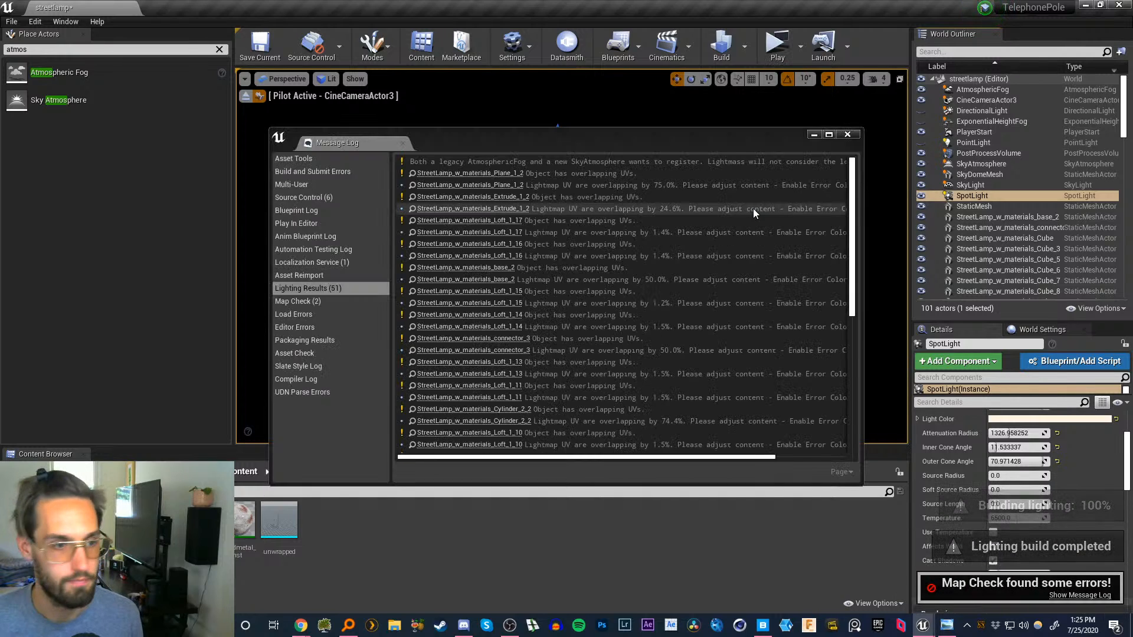
click(848, 135)
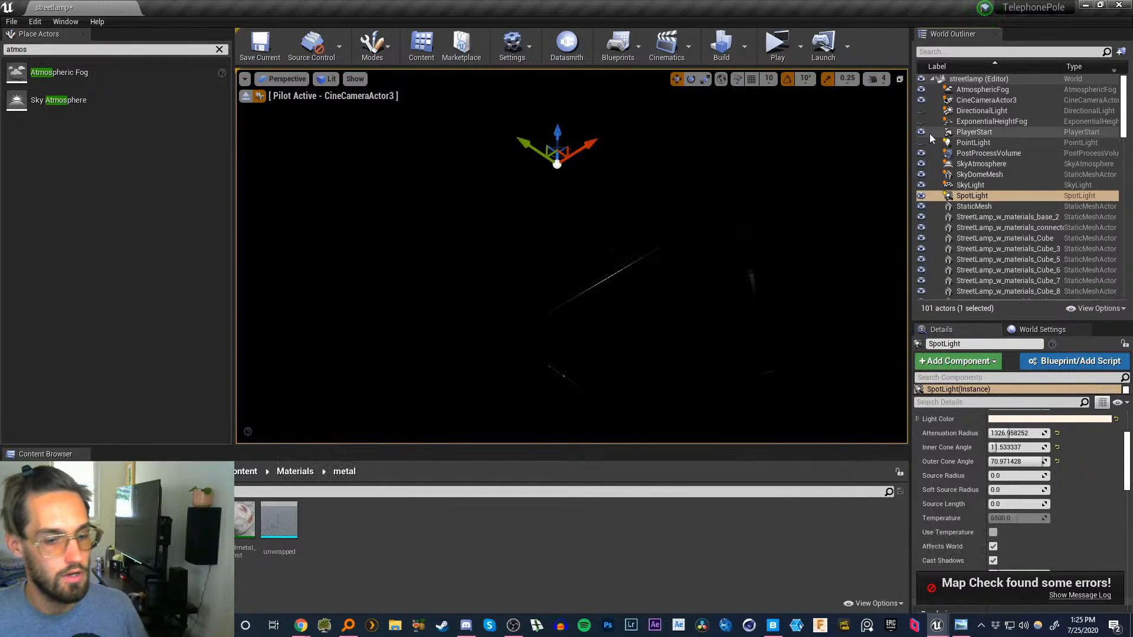
- Unhide the DirectionalLight and look over its settings and those of the SkyLight
click(1125, 127)
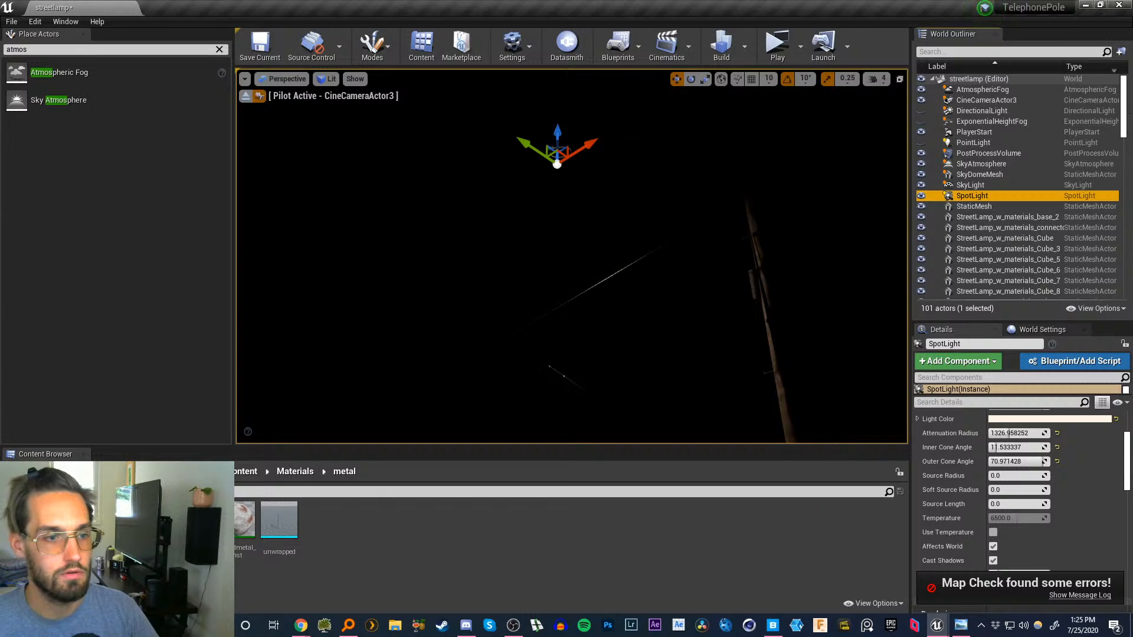
click(920, 111)
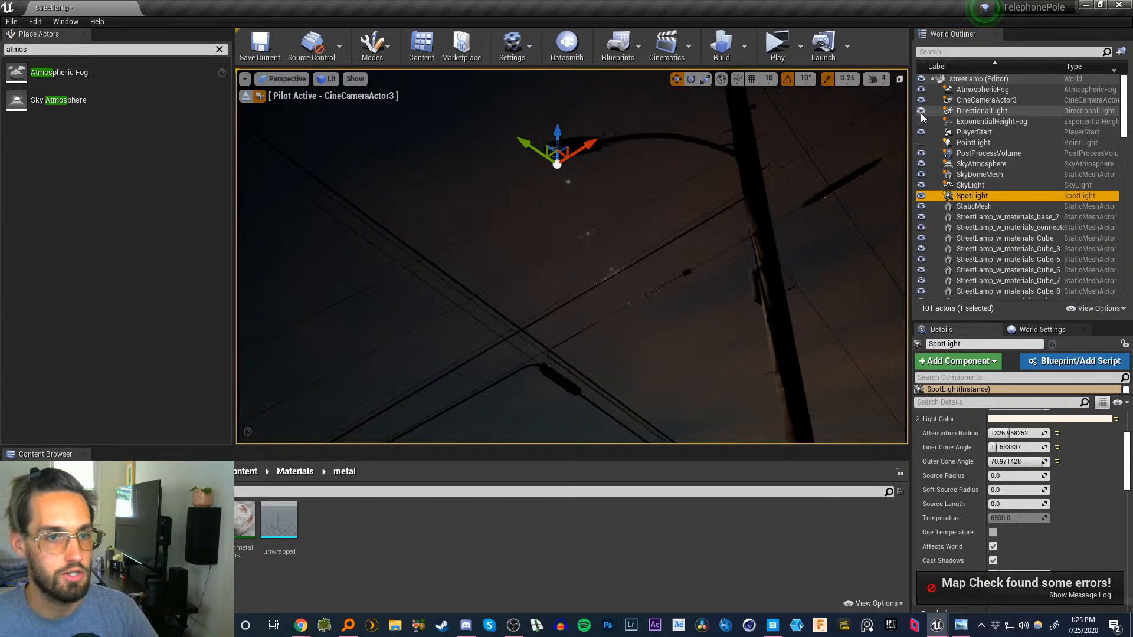
click(983, 110)
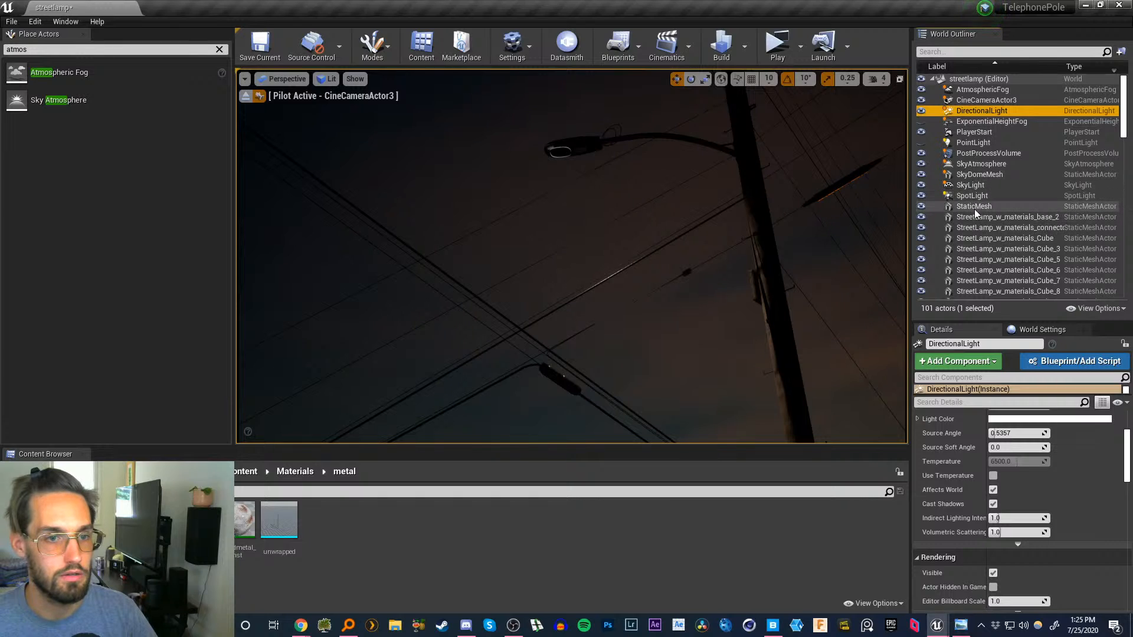
click(972, 186)
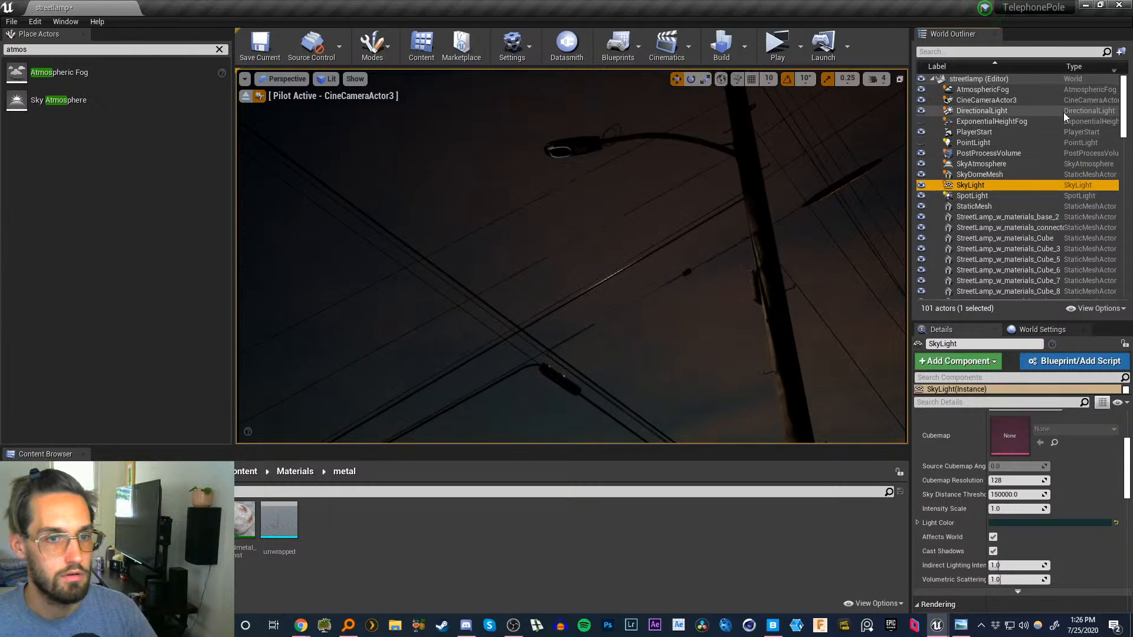
- Search the level's actors for "sphere" and clear the search
click(968, 51)
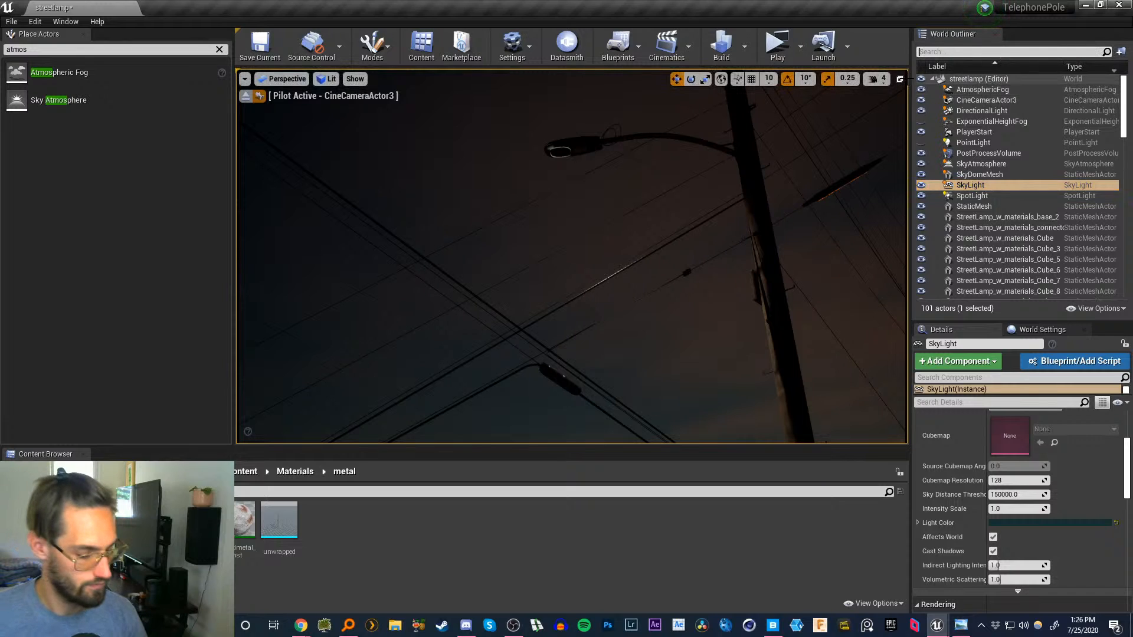
text(sphere)
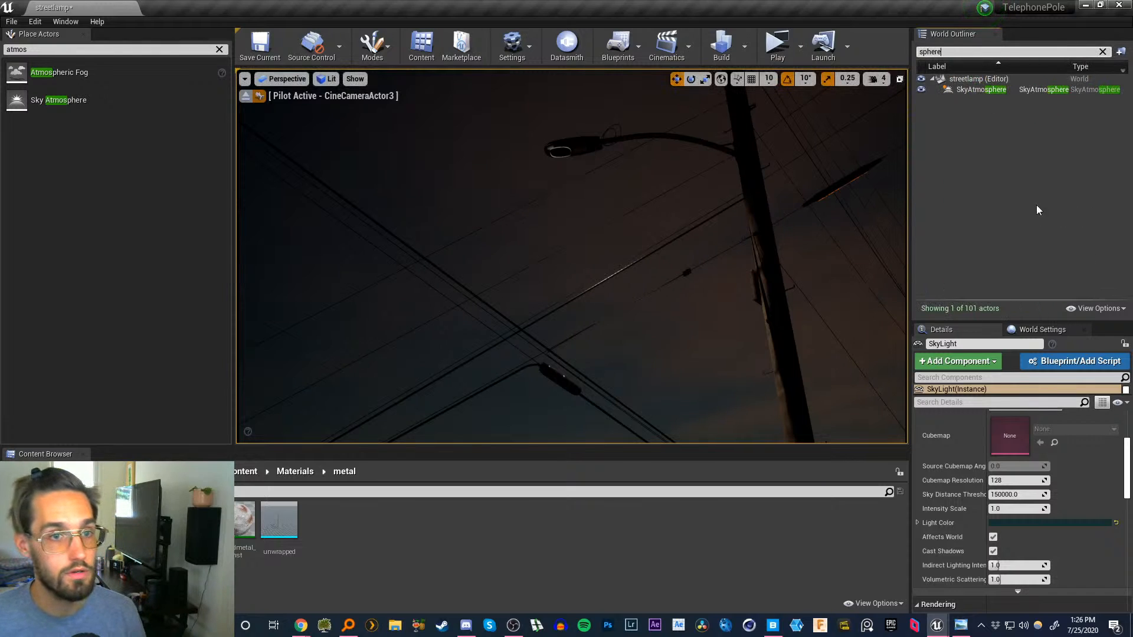
click(1102, 51)
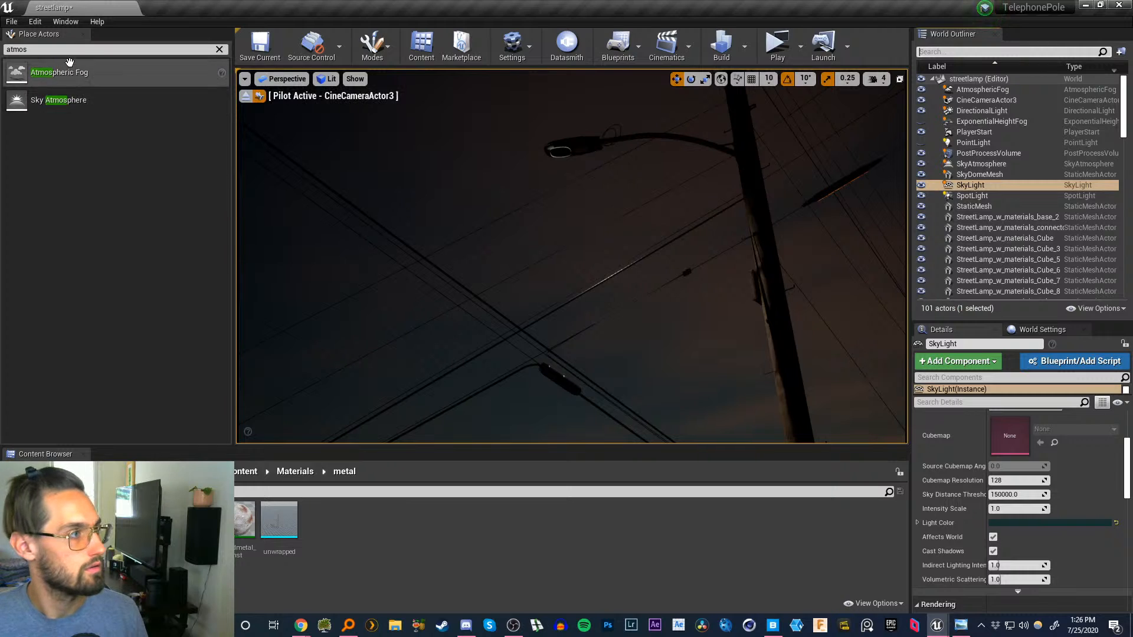
- Search the placeable actors for "sky" to find a sky sphere
click(35, 49)
text(sk)
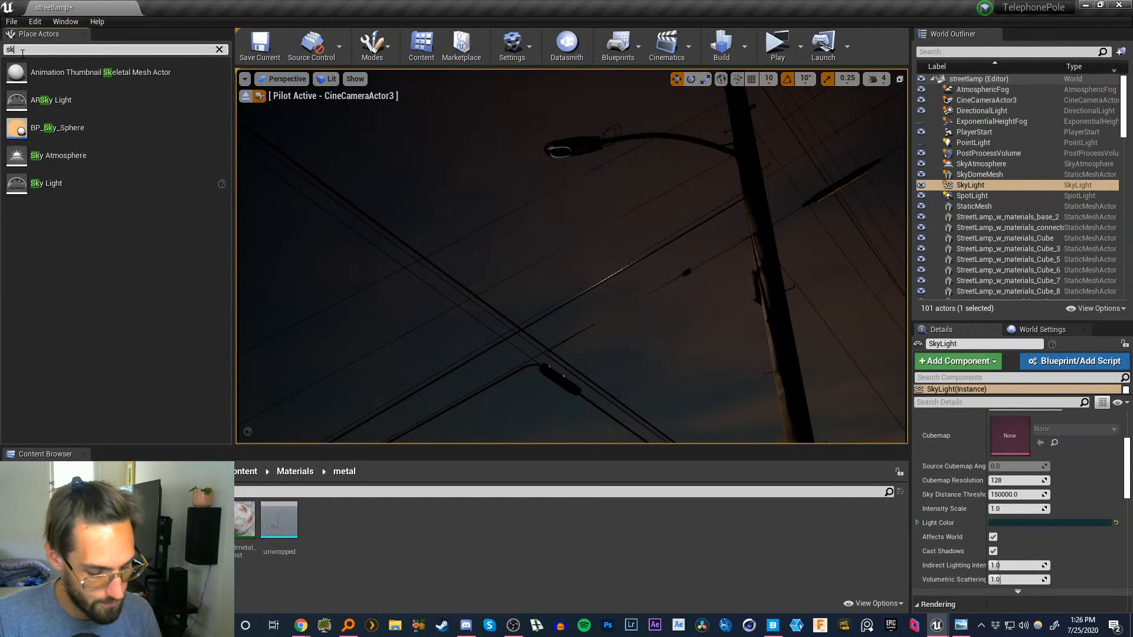
text(ysph)
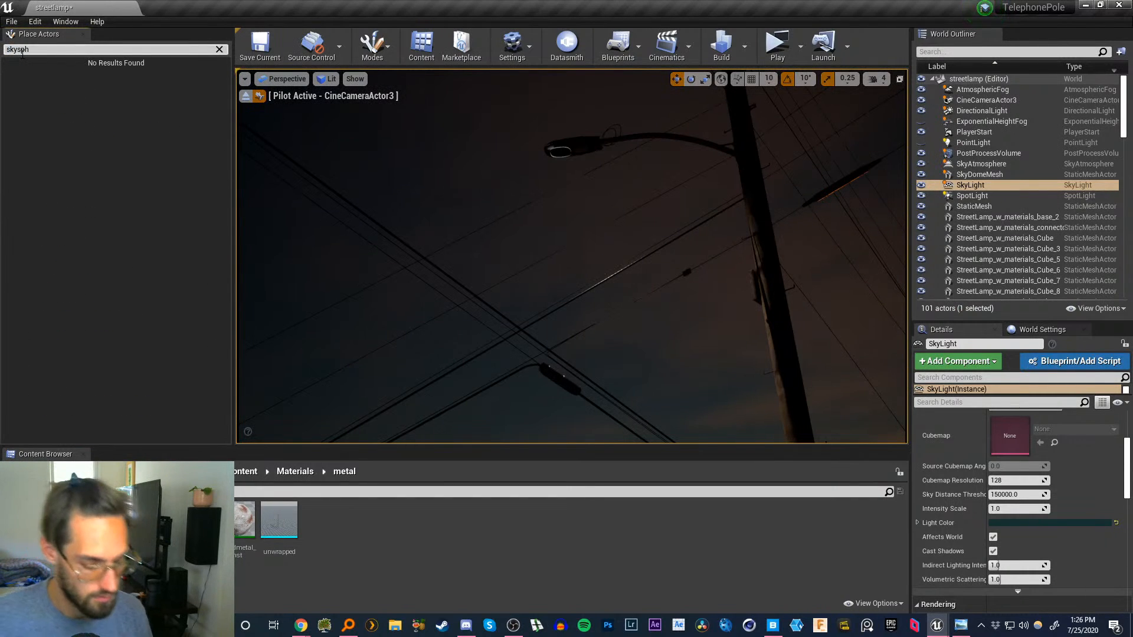
key(BackSpace)
key(BackSpace)
key(BackSpace)
key(BackSpace)
key(BackSpace)
key(BackSpace)
text(sky)
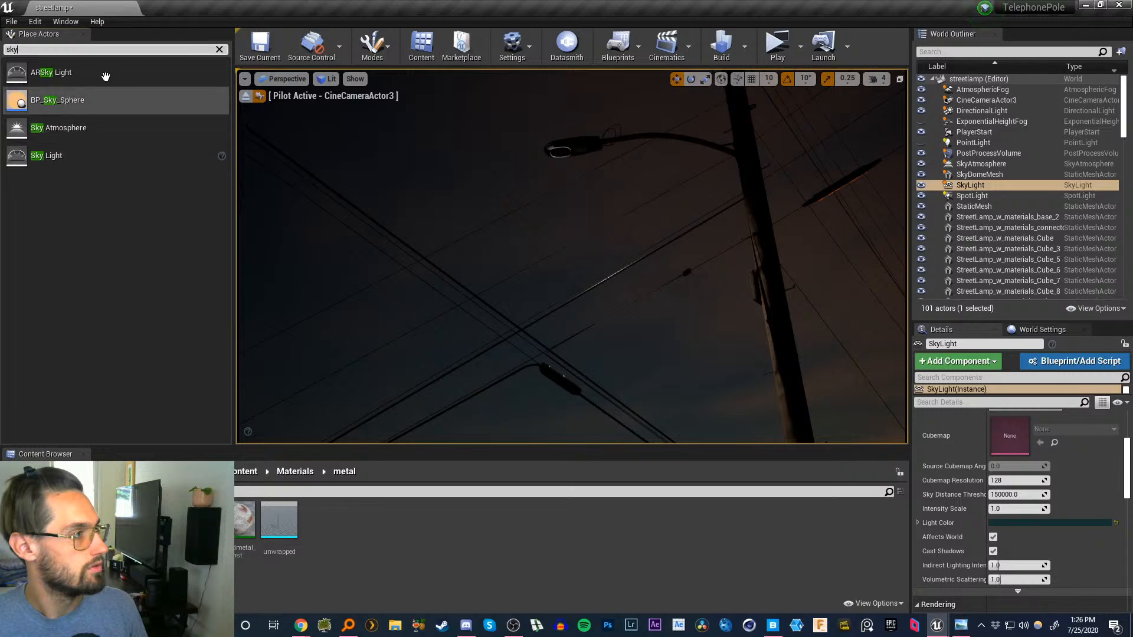
- Review the settings of the sky, directional light and camera actors, and hide the SkyDomeMesh
click(980, 175)
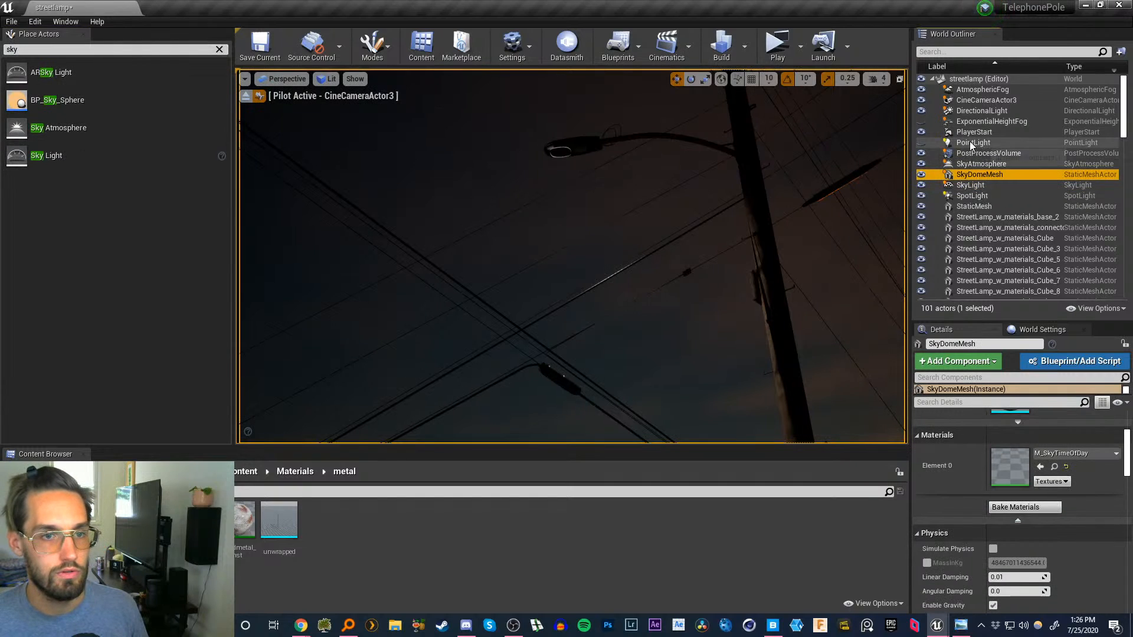
click(974, 154)
click(979, 112)
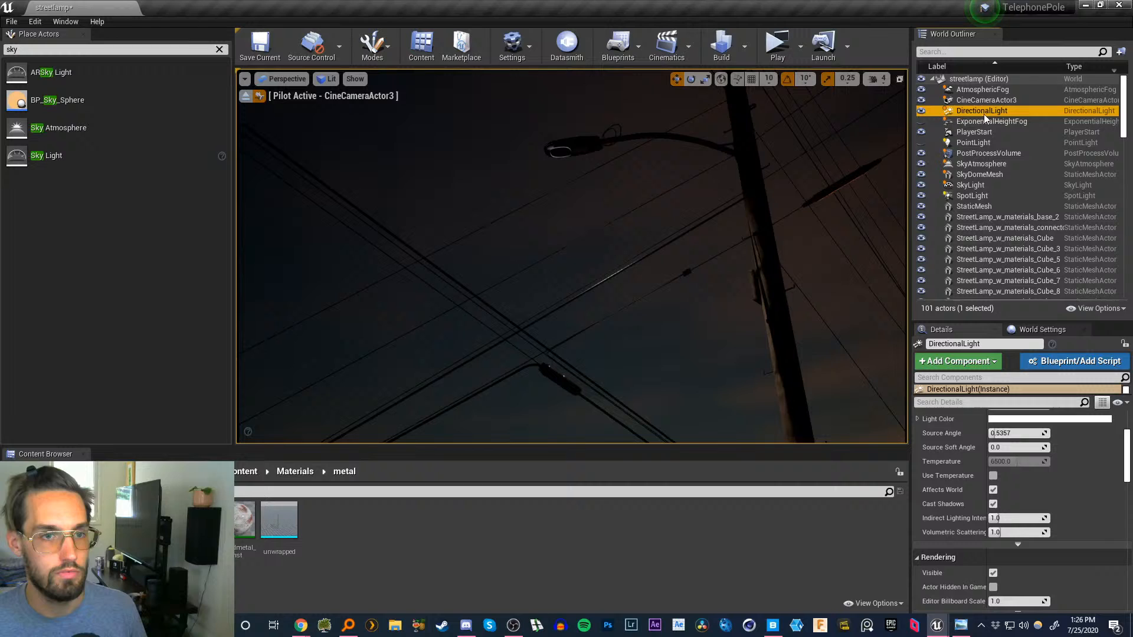
click(985, 100)
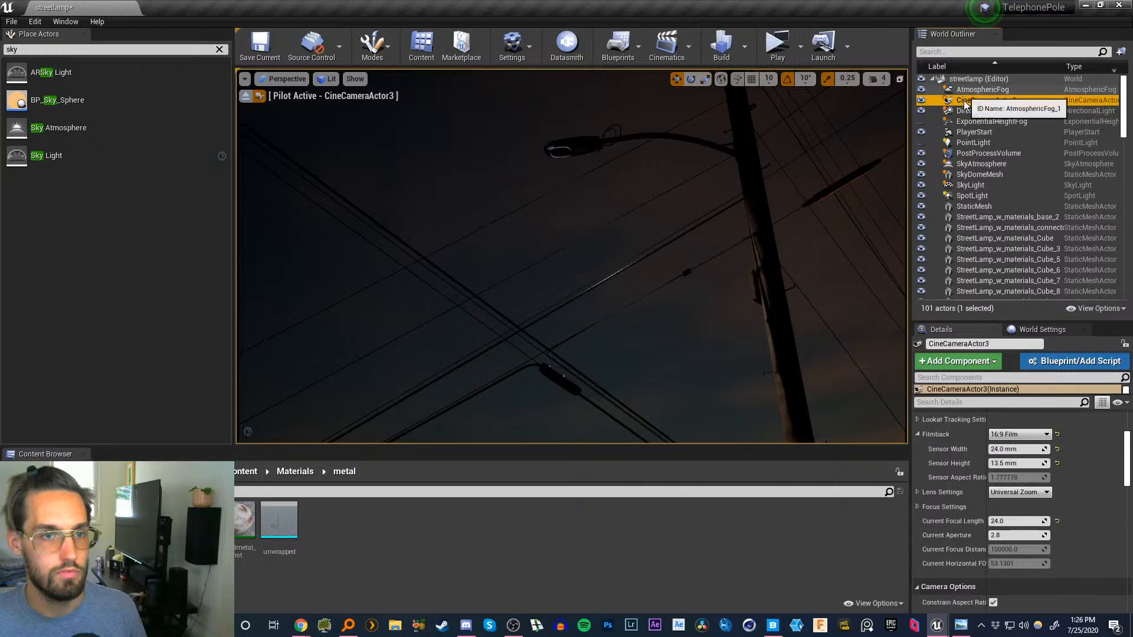
click(975, 175)
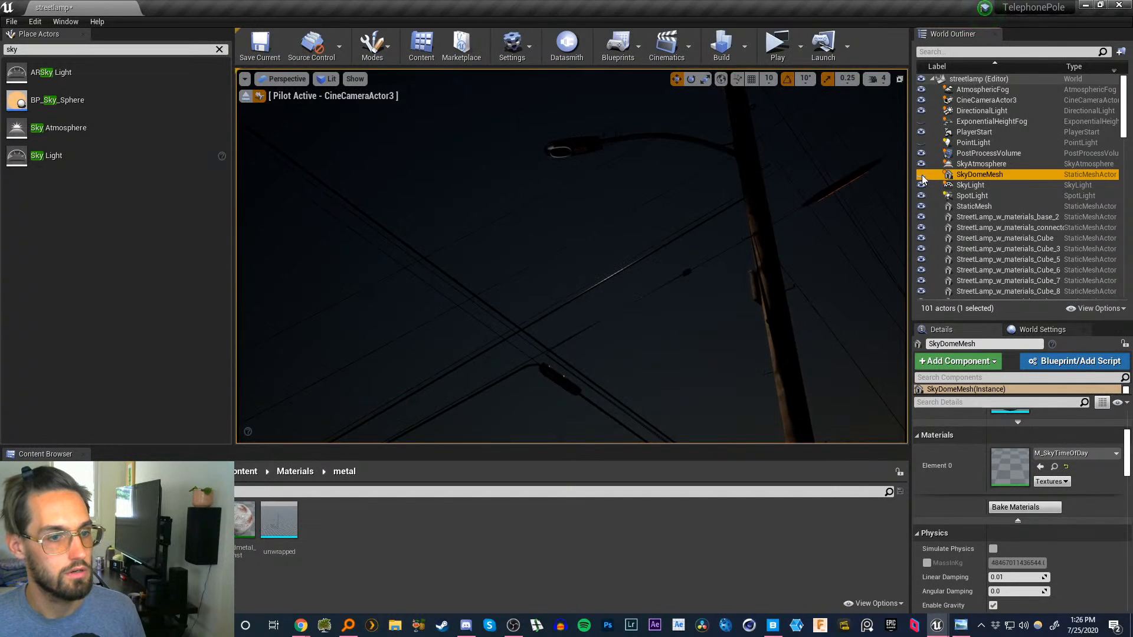
click(921, 175)
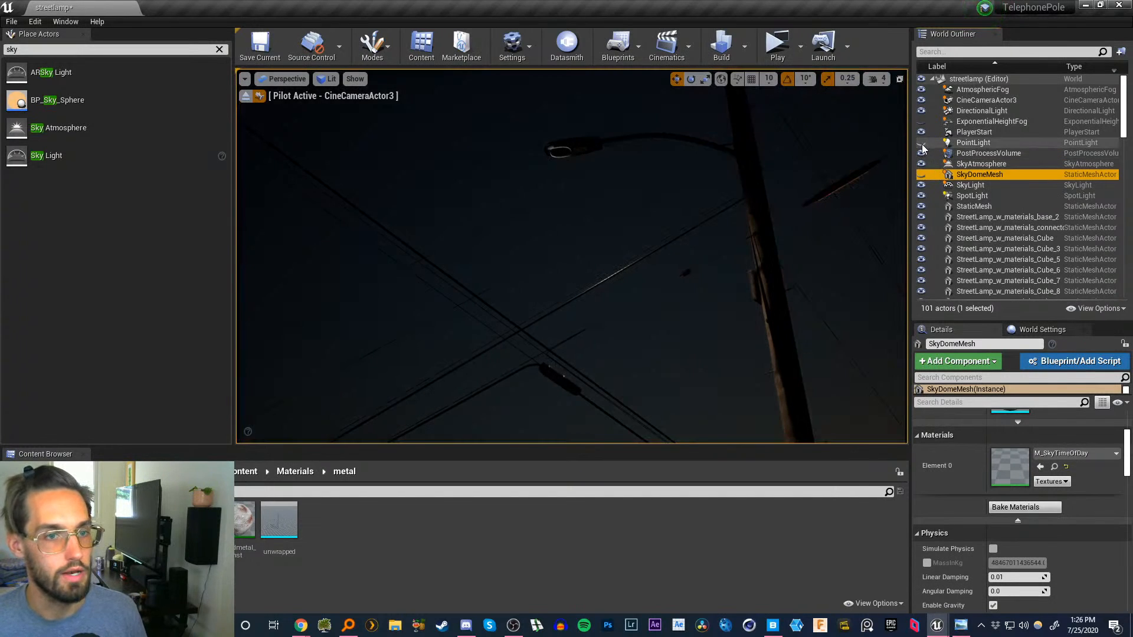
- Unhide the ExponentialHeightFog and set its fog density to 0.1 after trying 0
click(921, 121)
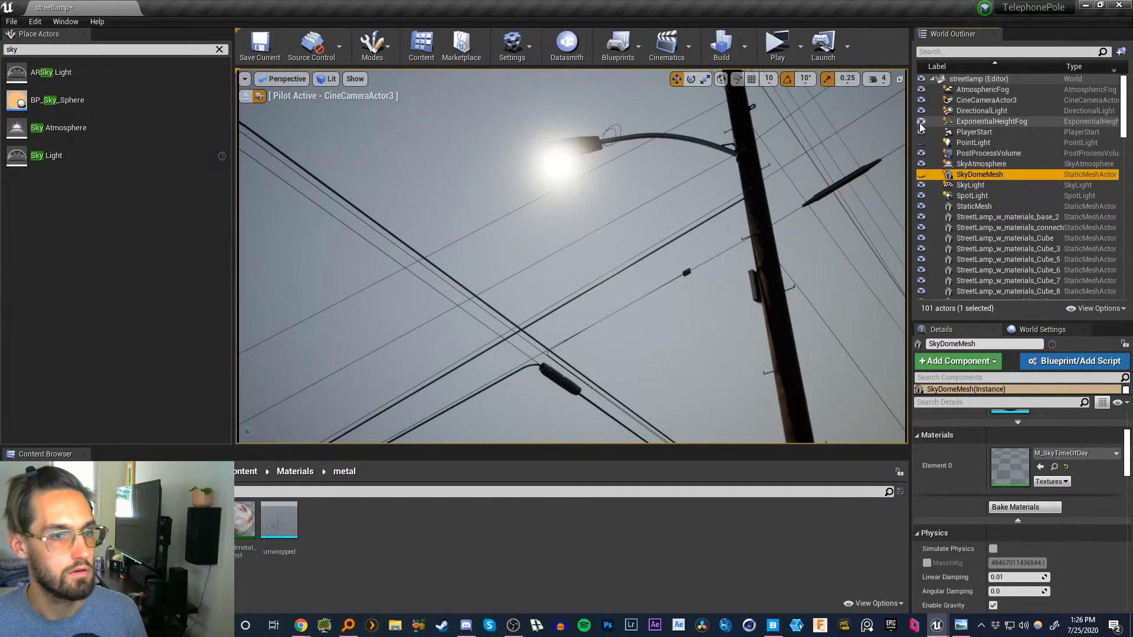
click(992, 121)
scroll(1051, 455, up, 5)
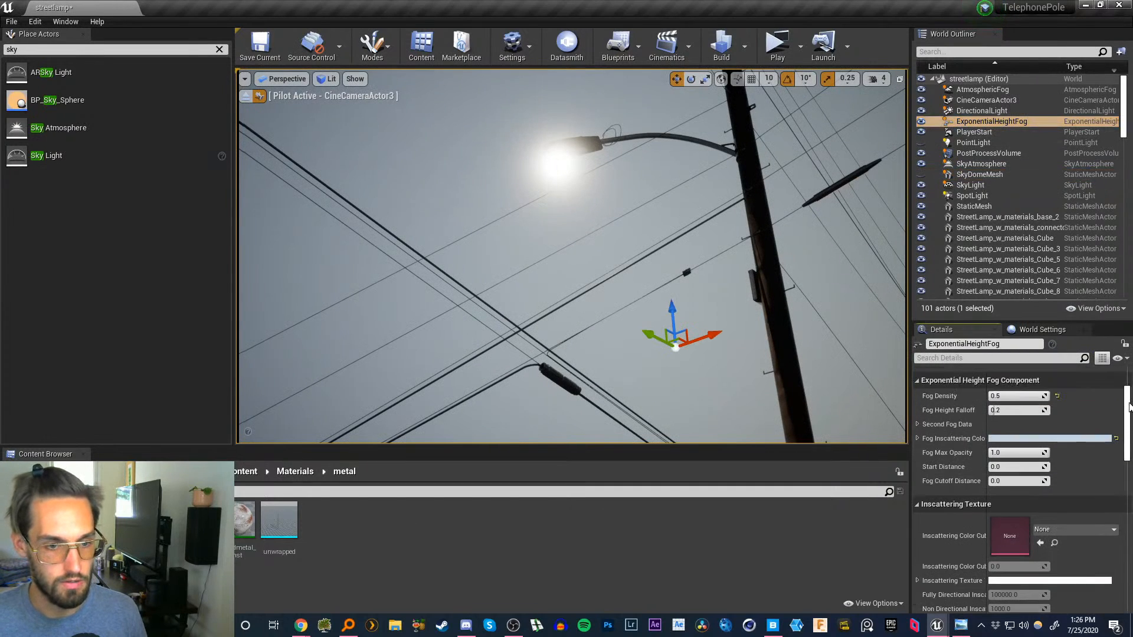
click(997, 468)
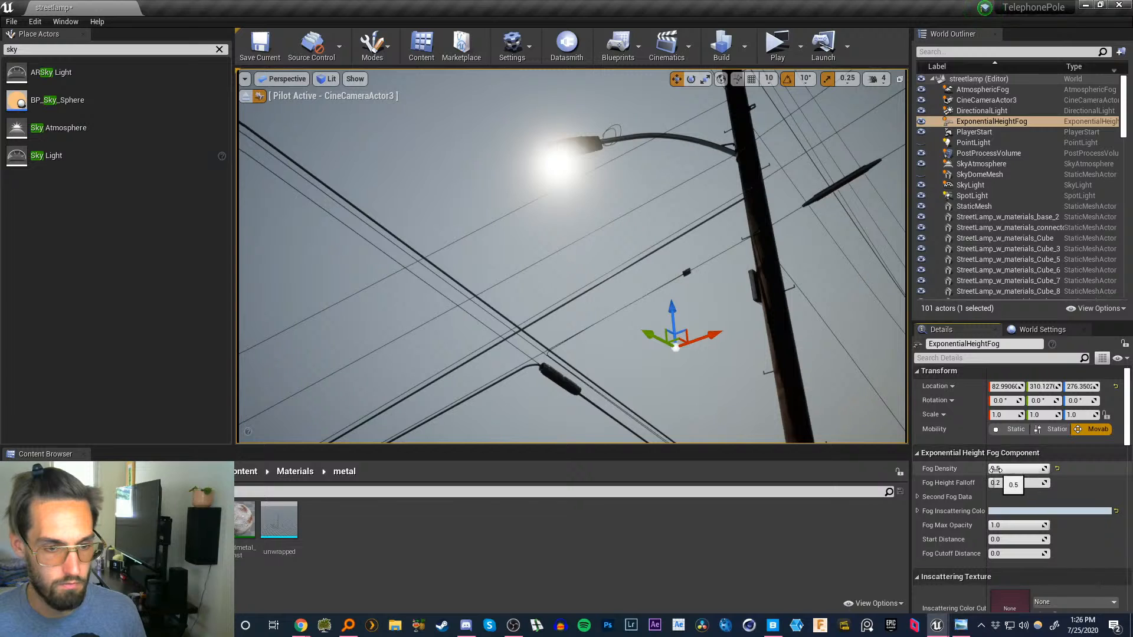
text(0)
key(Return)
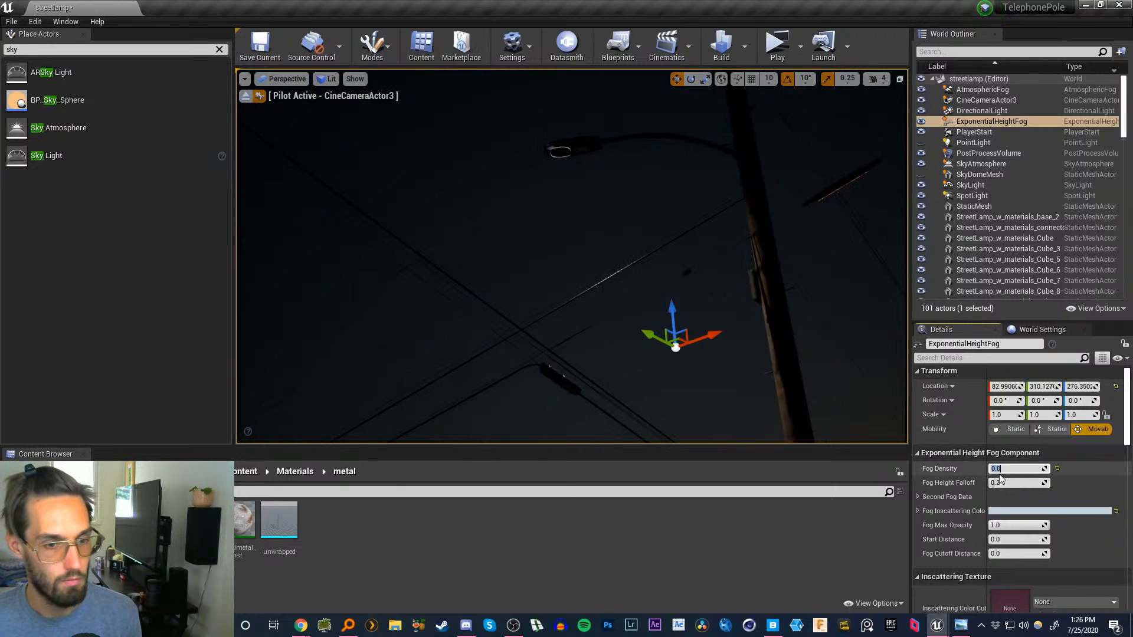
text(0.1)
key(Return)
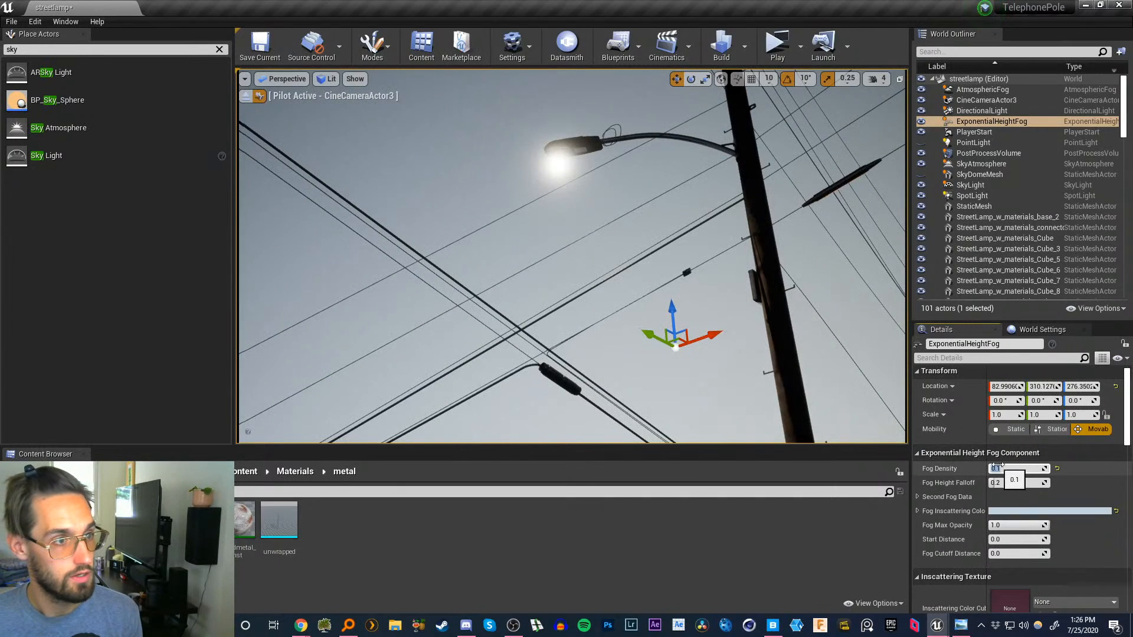
- Change the ExponentialHeightFog's inscattering color to a very dark gray with saturation about 0.09 and value about 0.036
click(1010, 511)
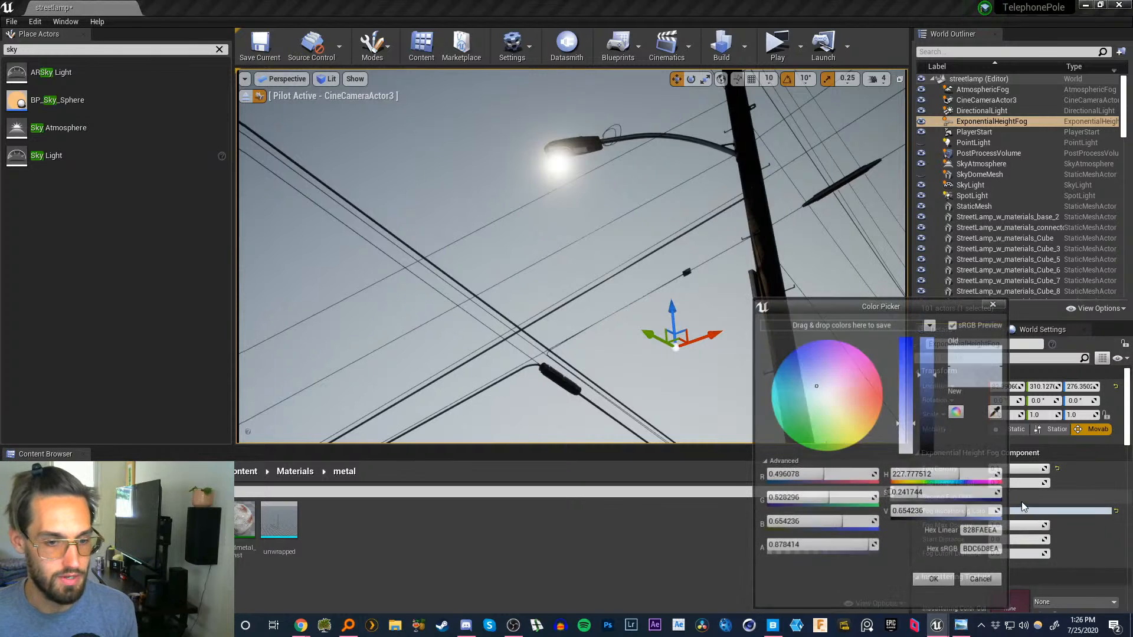
drag(923, 417, 912, 446)
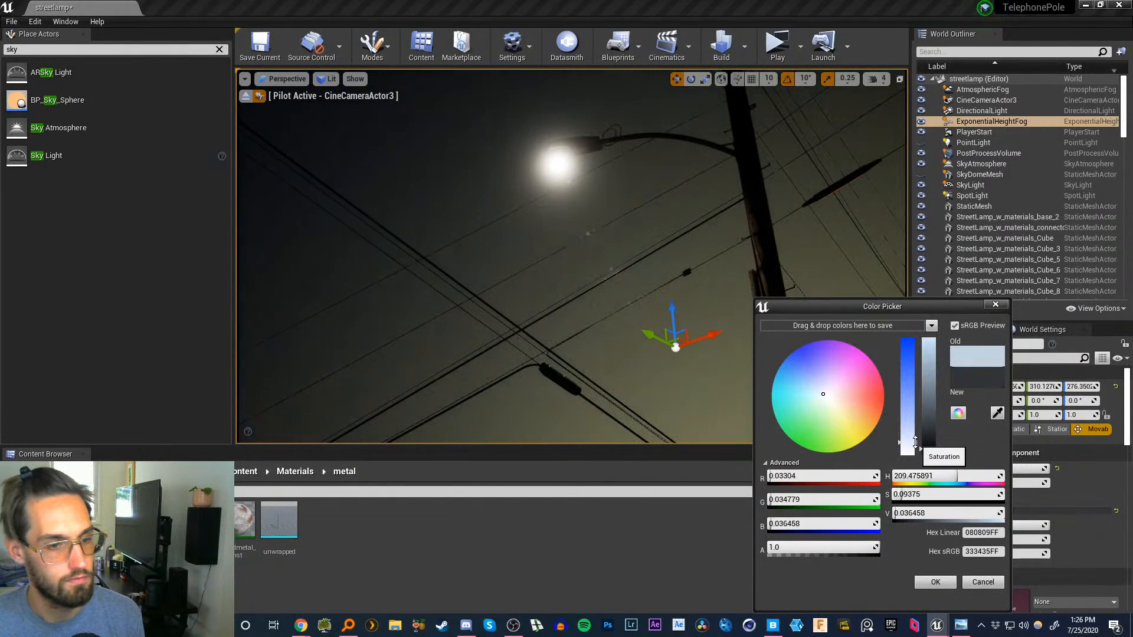
click(935, 581)
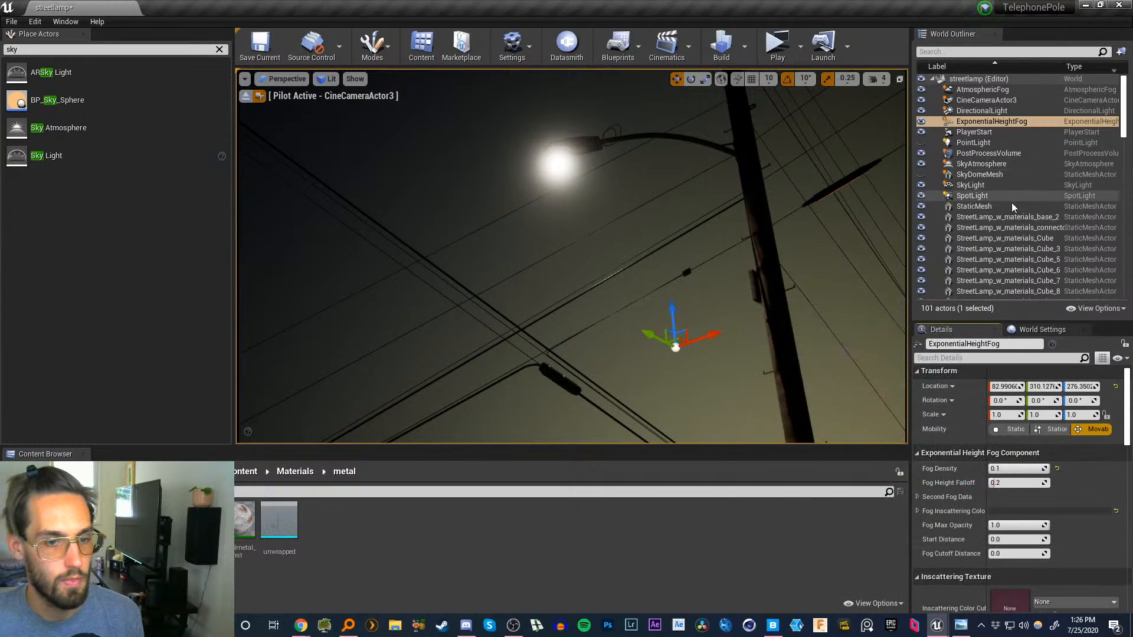
- Try fog densities of 1 and 0.5 on the ExponentialHeightFog
click(998, 469)
text(1)
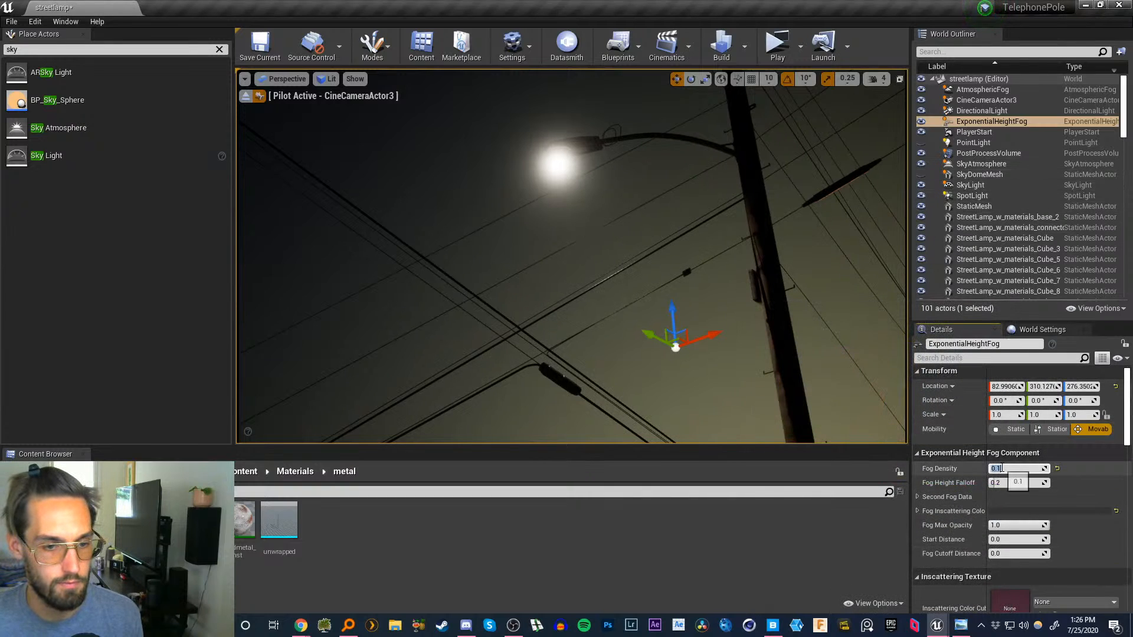
key(Return)
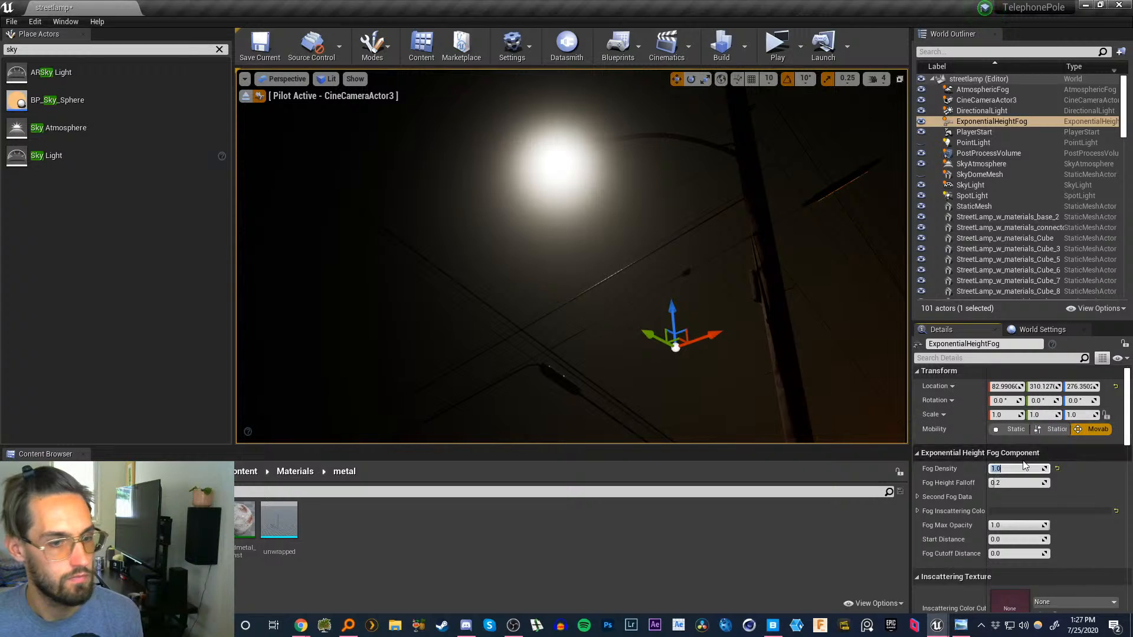
text(.5)
key(Return)
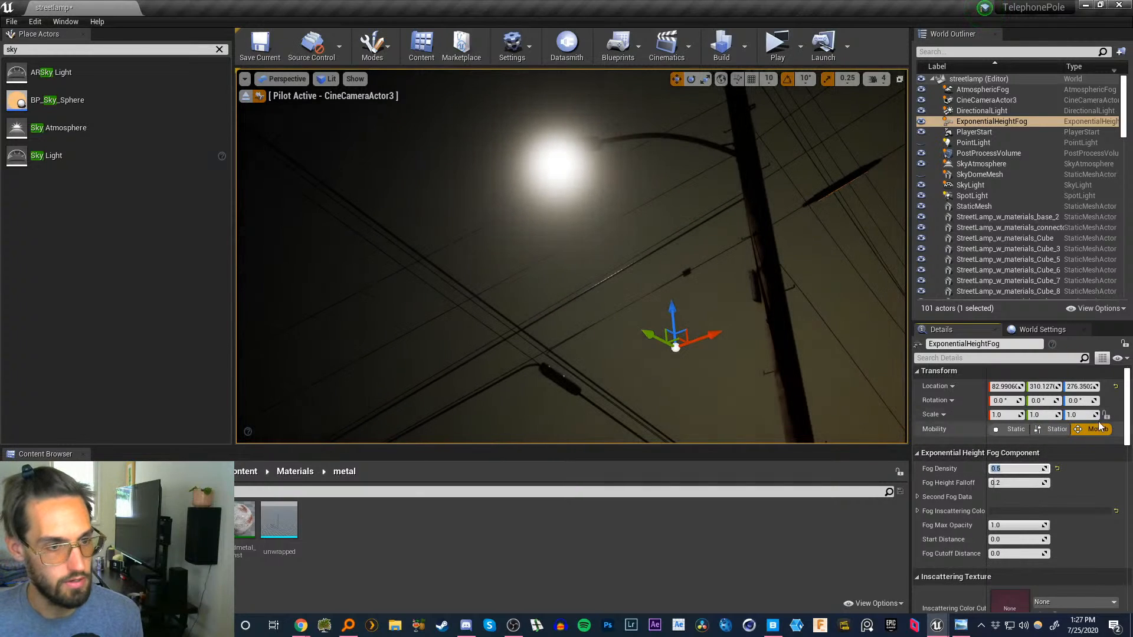
- Set the ExponentialHeightFog's fog density to 2
scroll(1092, 490, down, 10)
scroll(1115, 501, down, 4)
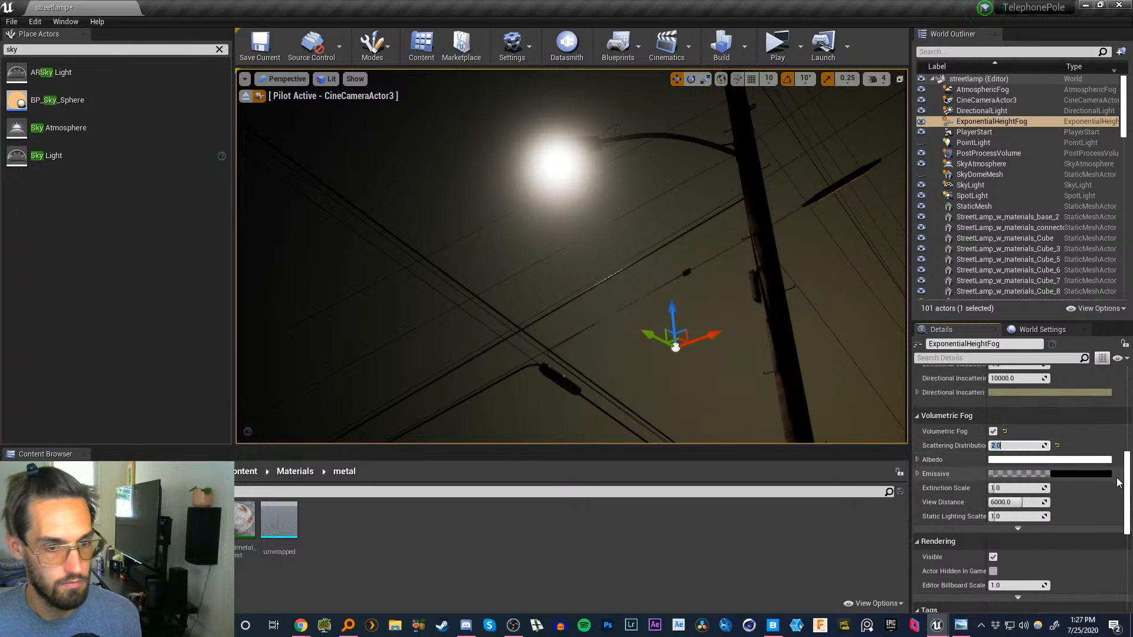
drag(1128, 498, 1128, 432)
click(1016, 434)
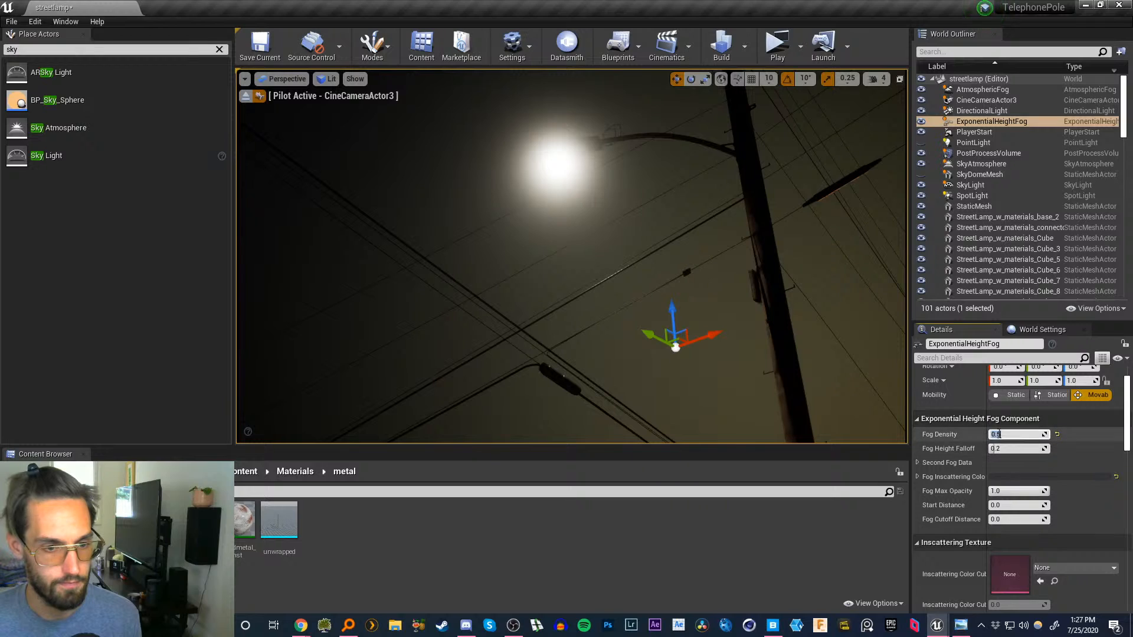
text(2)
key(Return)
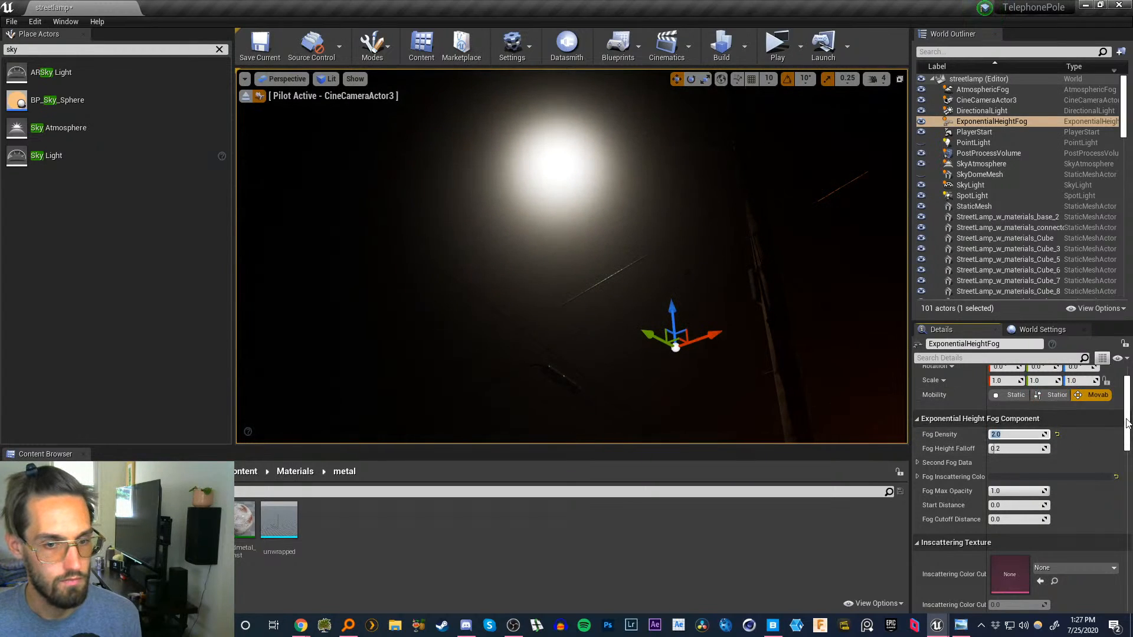
scroll(1132, 404, up, 2)
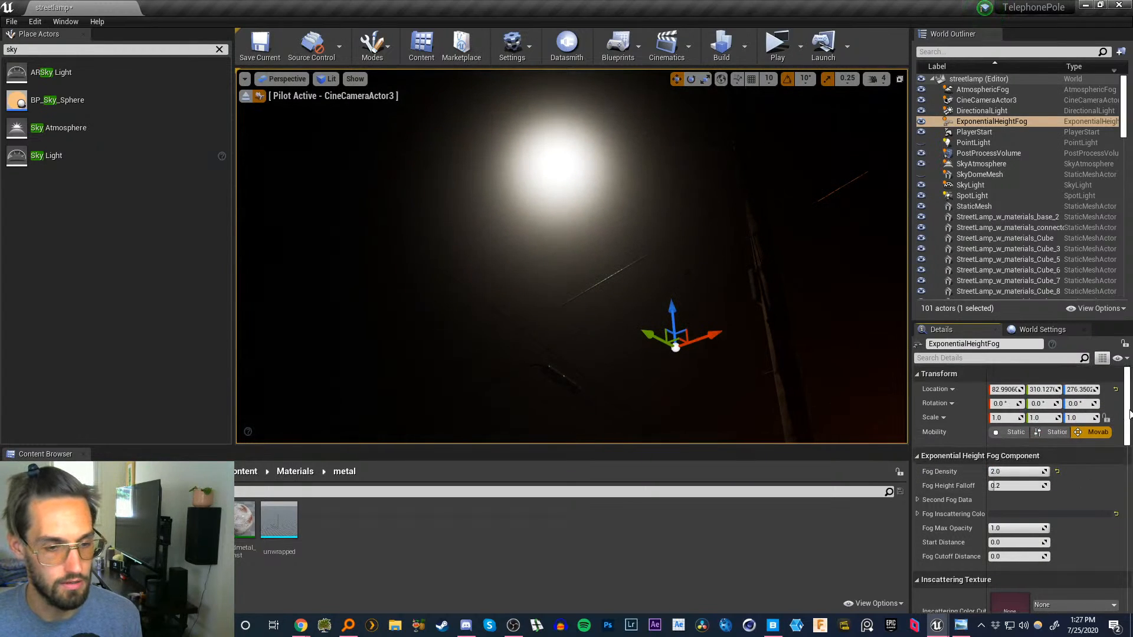
scroll(1129, 413, down, 1)
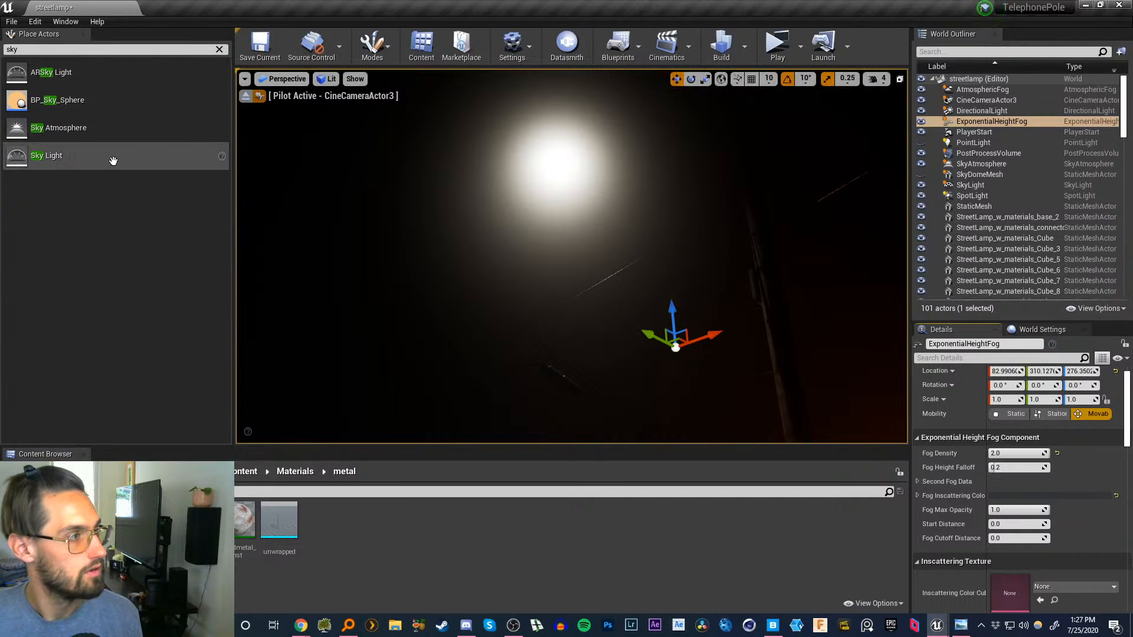
- Place a BP_Sky_Sphere in the scene and hide the ExponentialHeightFog
drag(59, 101, 531, 336)
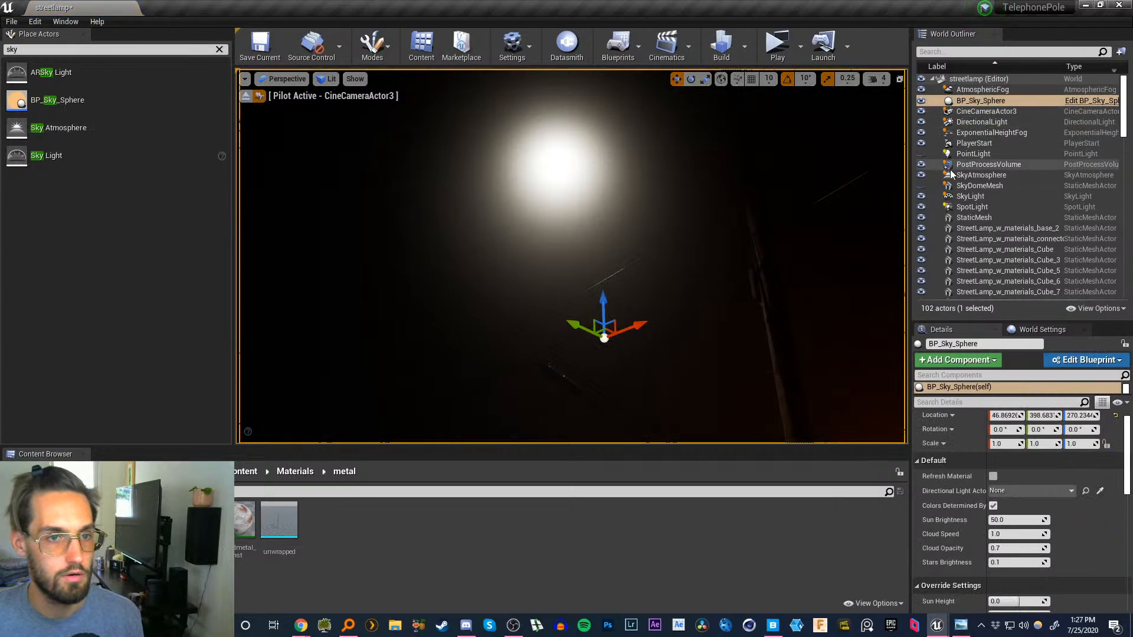
click(934, 101)
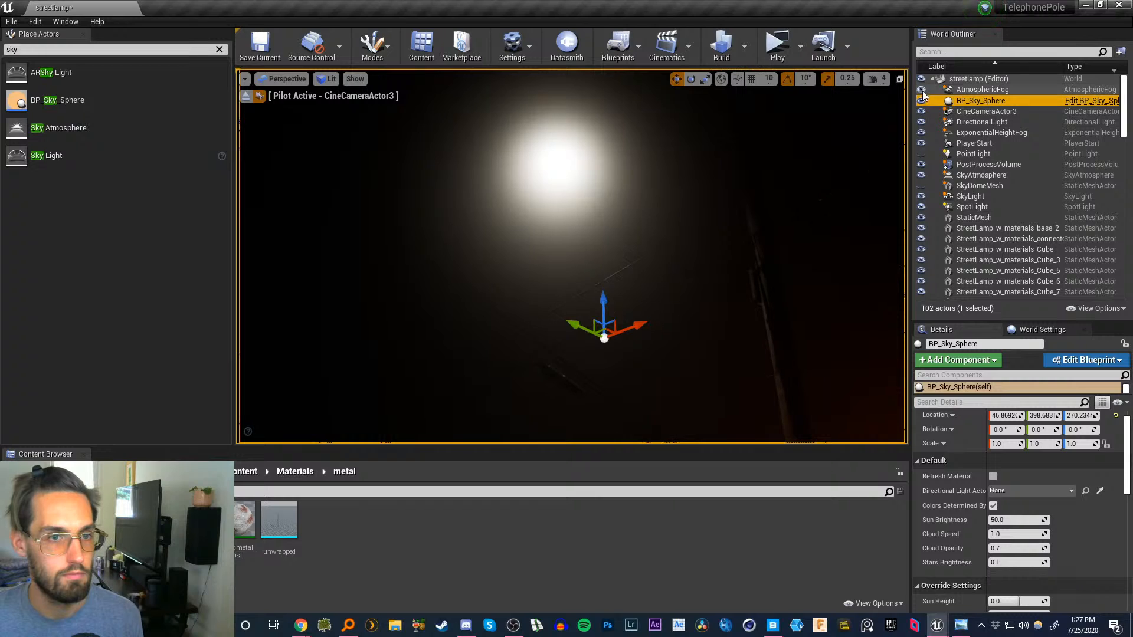
click(921, 132)
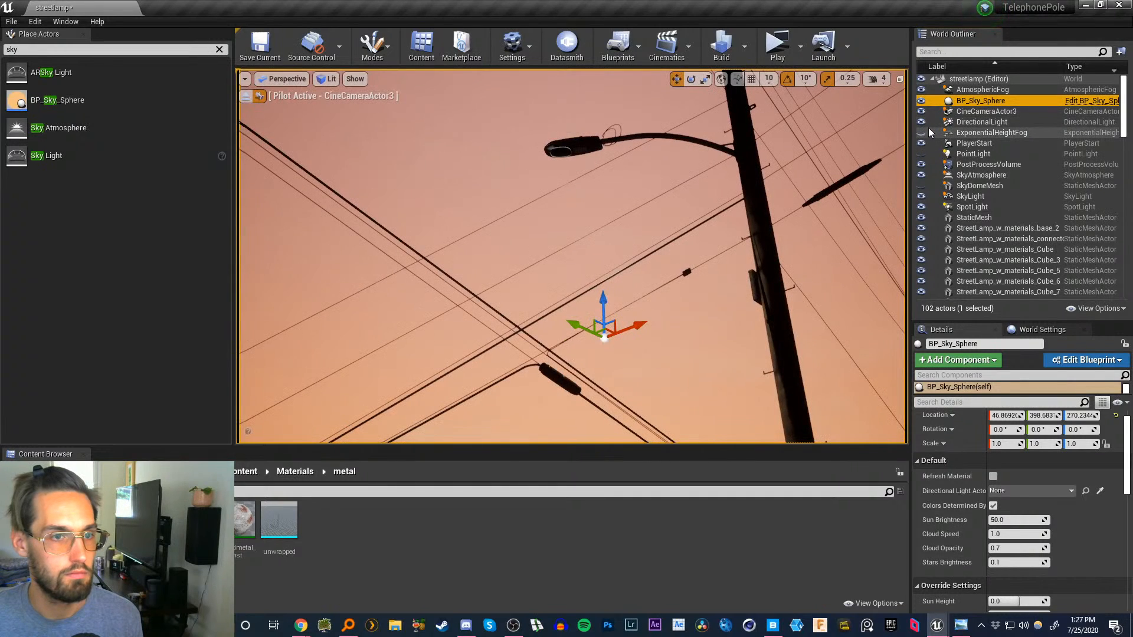
- Compare the scene with the BP_Sky_Sphere and the DirectionalLight each shown and hidden
click(921, 101)
click(920, 101)
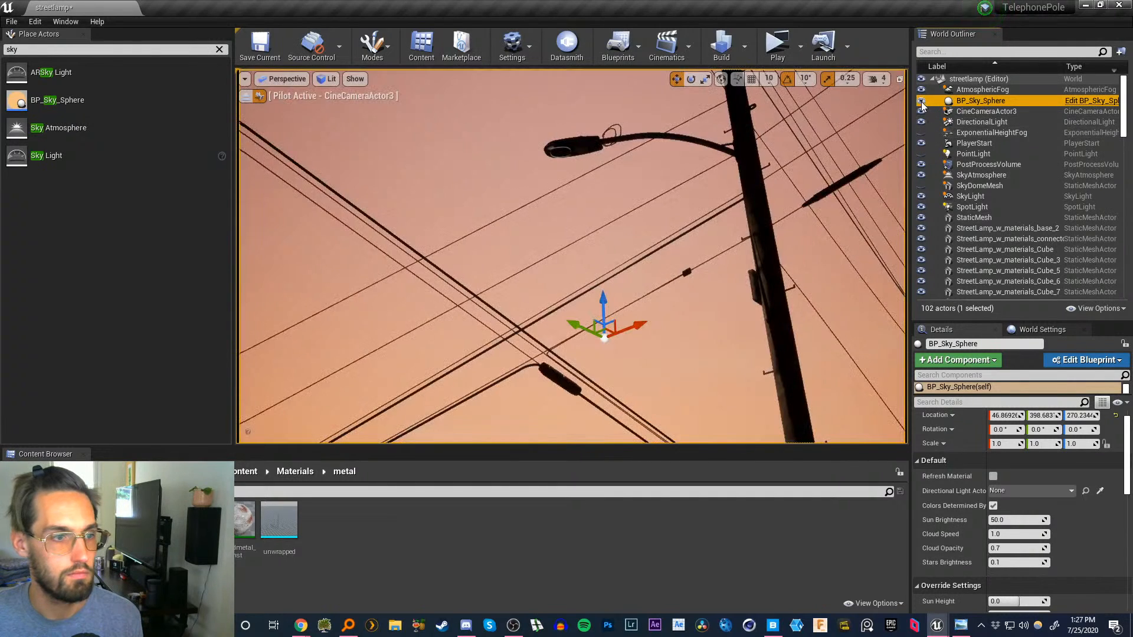
click(981, 103)
click(966, 124)
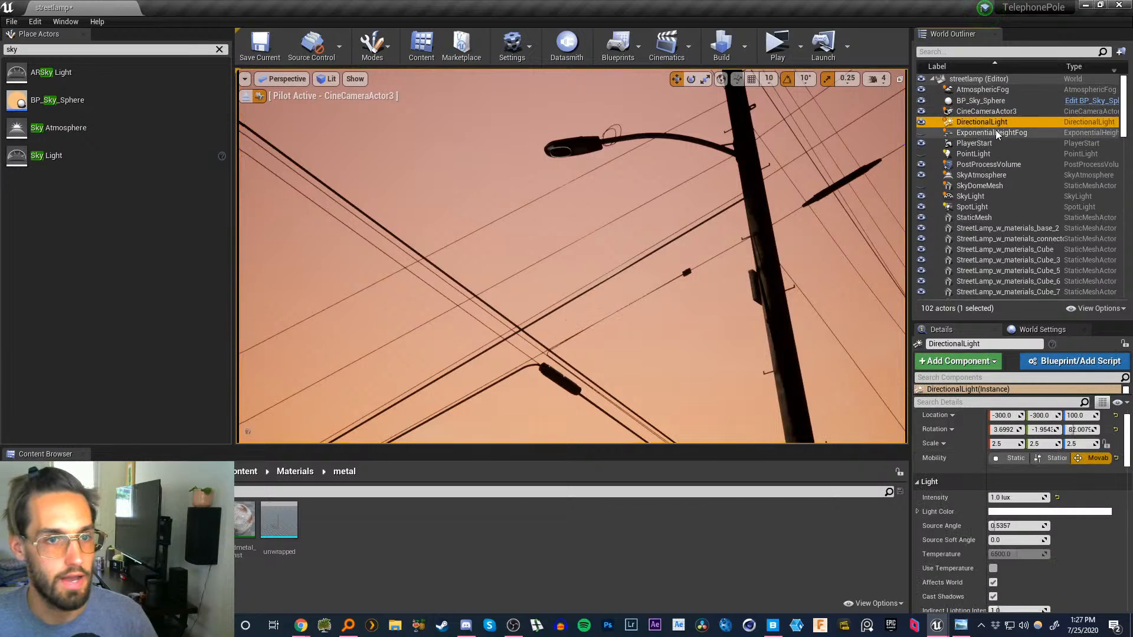
click(921, 122)
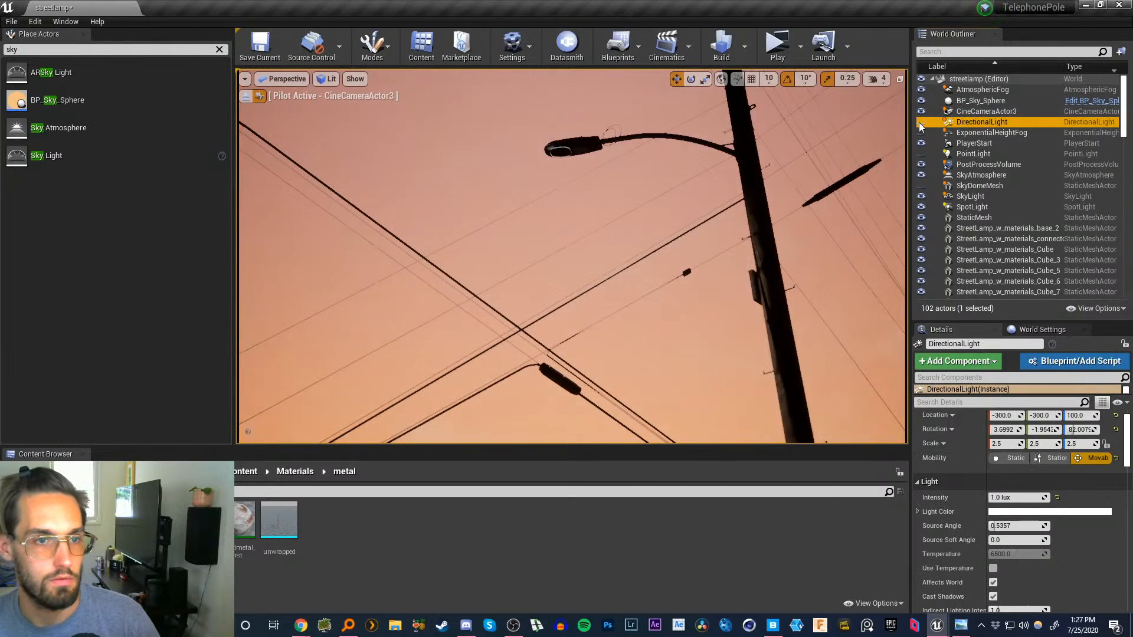
- Group the BP_Sky_Sphere and the DirectionalLight
click(976, 102)
click(971, 122)
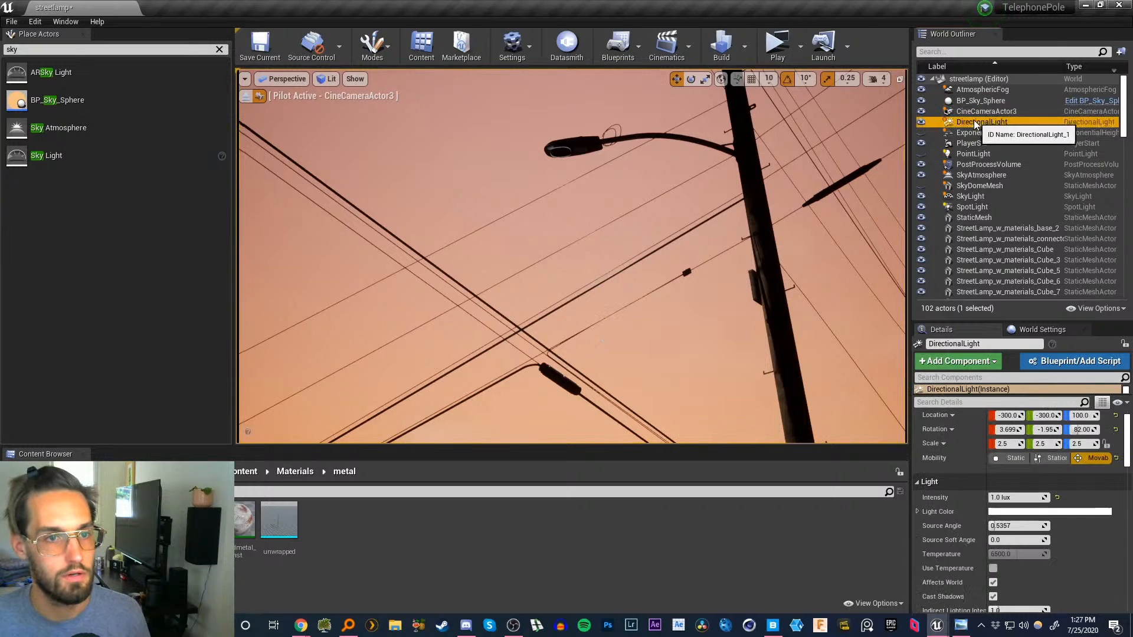
ctrl+click(976, 101)
right_click(978, 105)
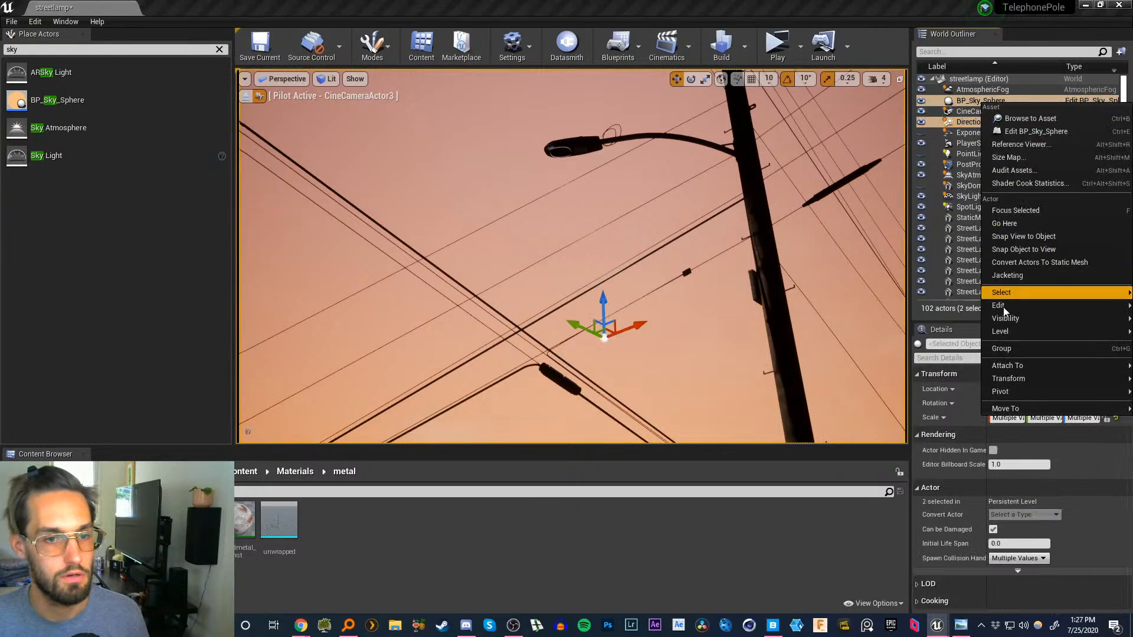
click(1006, 348)
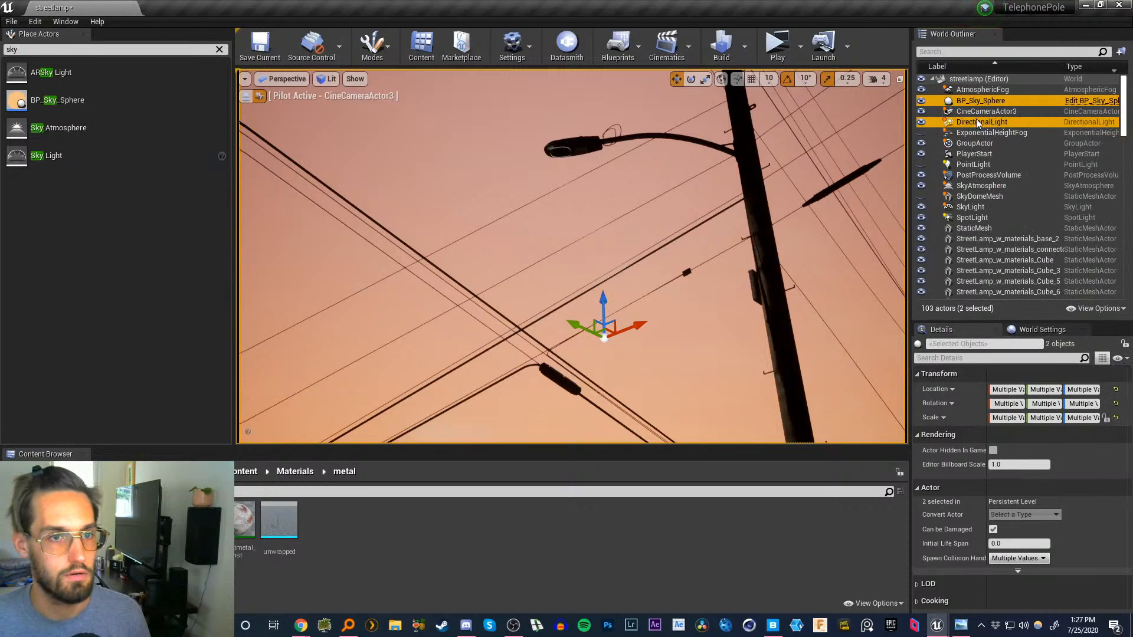
- Try rotating the grouped sky sphere and directional light, and undo the rotation
key(e)
drag(569, 337, 575, 401)
key(ctrl+z)
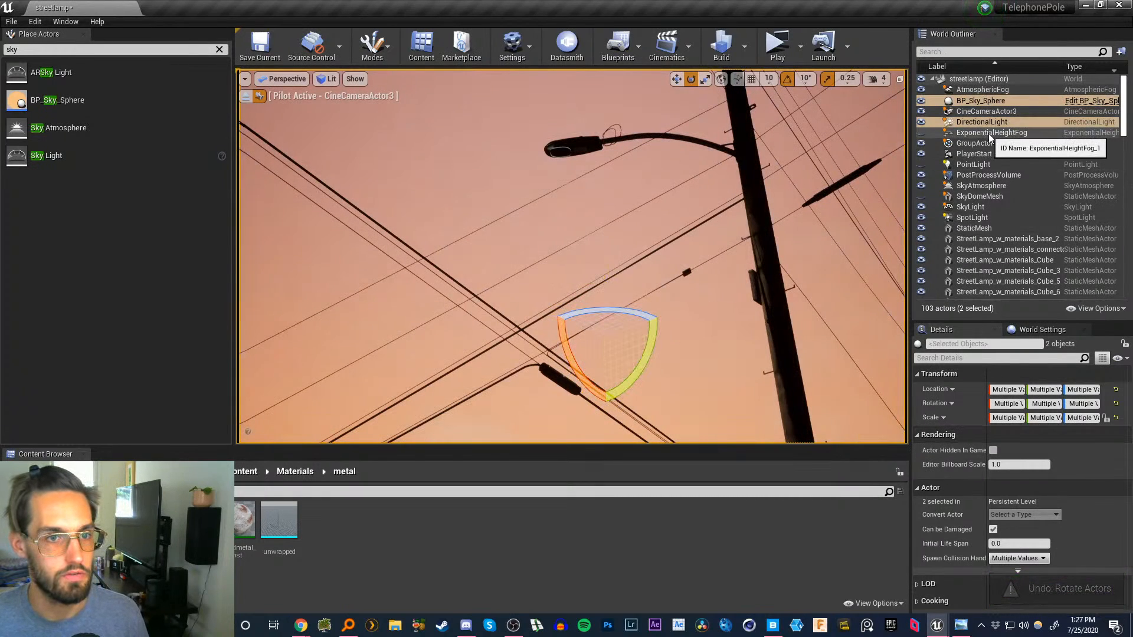
- Stop piloting CineCameraActor3 and move the free view to show the whole lamp post and the sun
click(1027, 133)
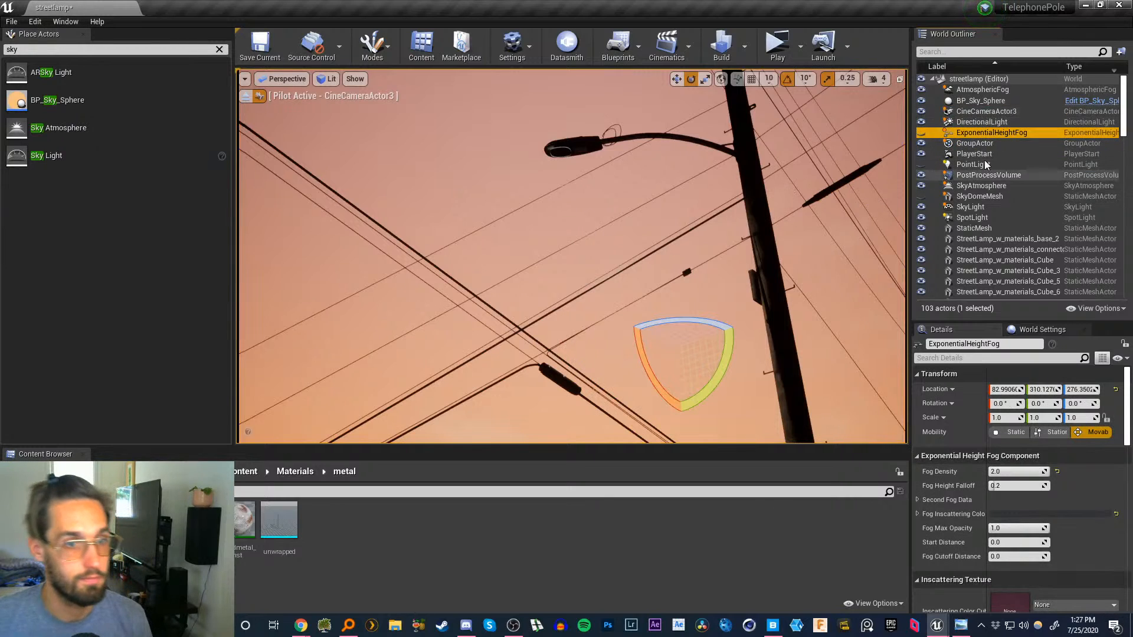
click(968, 111)
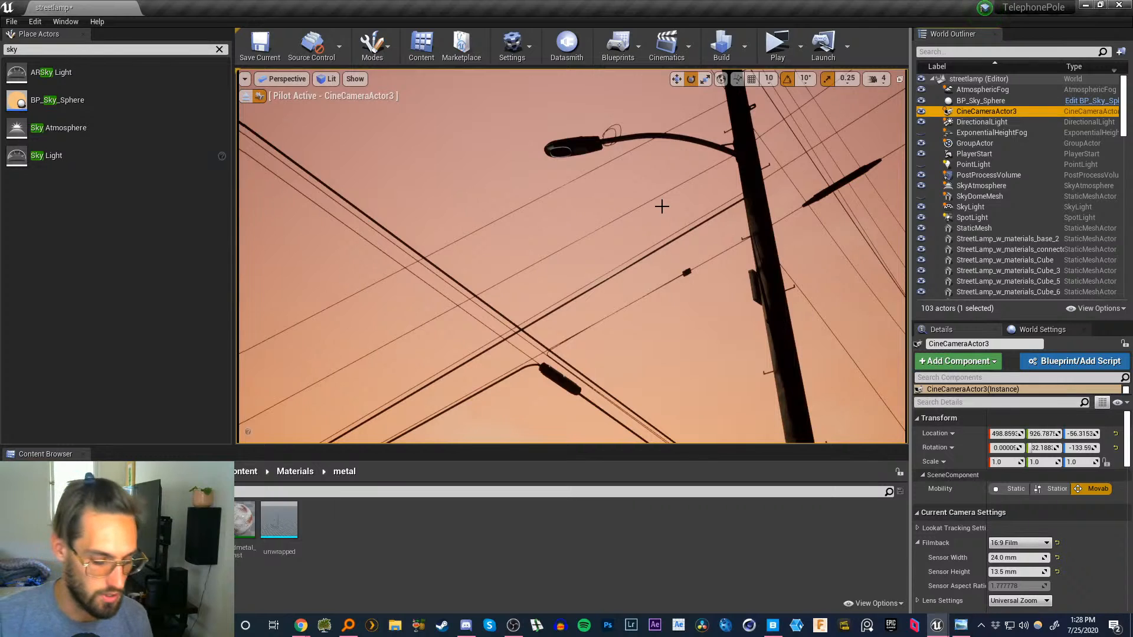
right_click(981, 111)
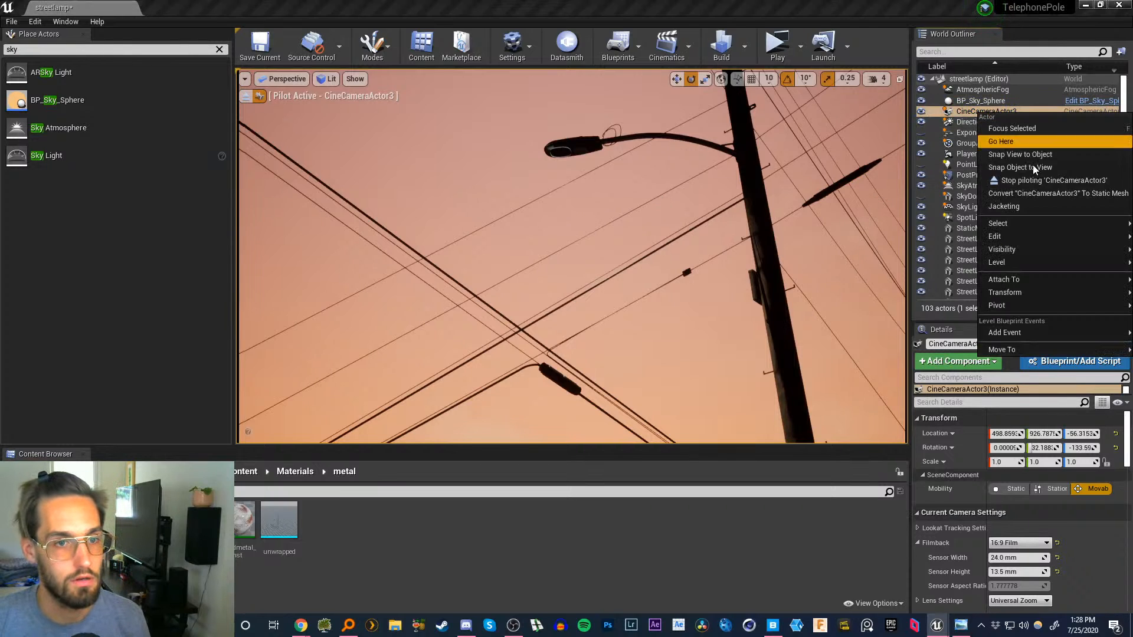
click(1012, 182)
key(w)
right_drag(647, 236, 561, 215)
key(w)
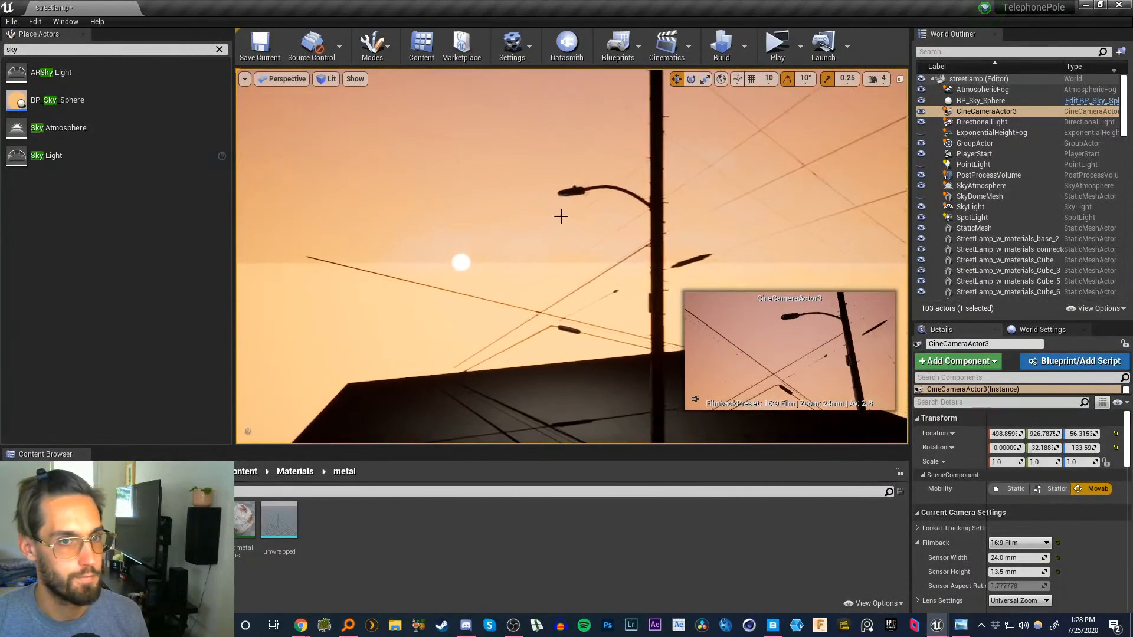
- Try rotating the BP_Sky_Sphere and DirectionalLight together again from the free view, undoing each attempt
click(981, 100)
ctrl+click(981, 122)
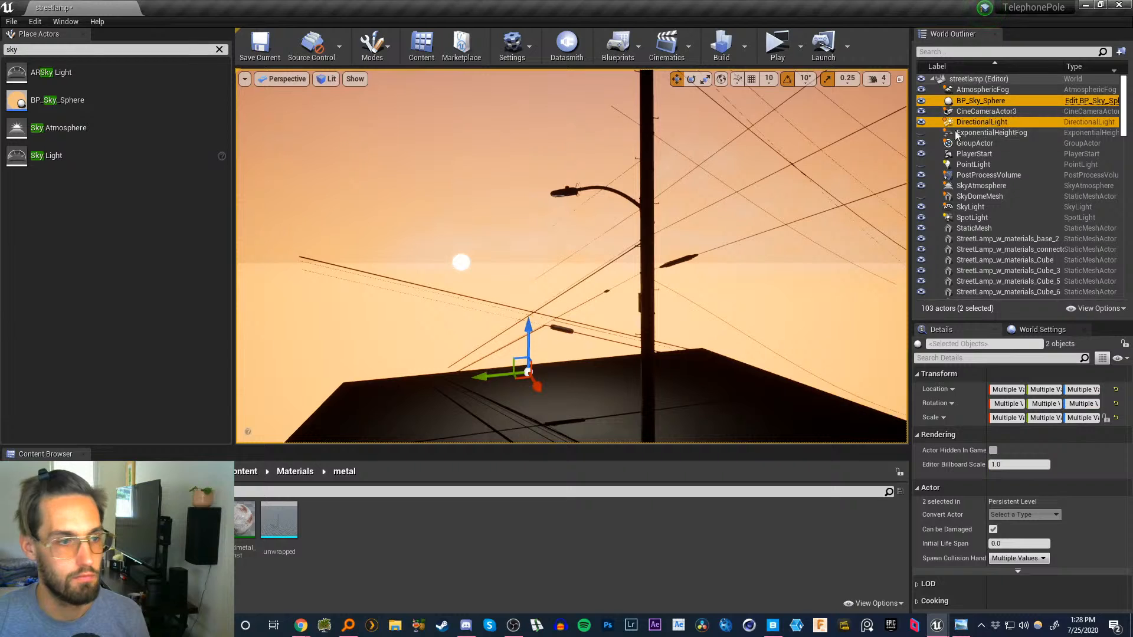
key(e)
drag(541, 366, 847, 170)
key(ctrl+z)
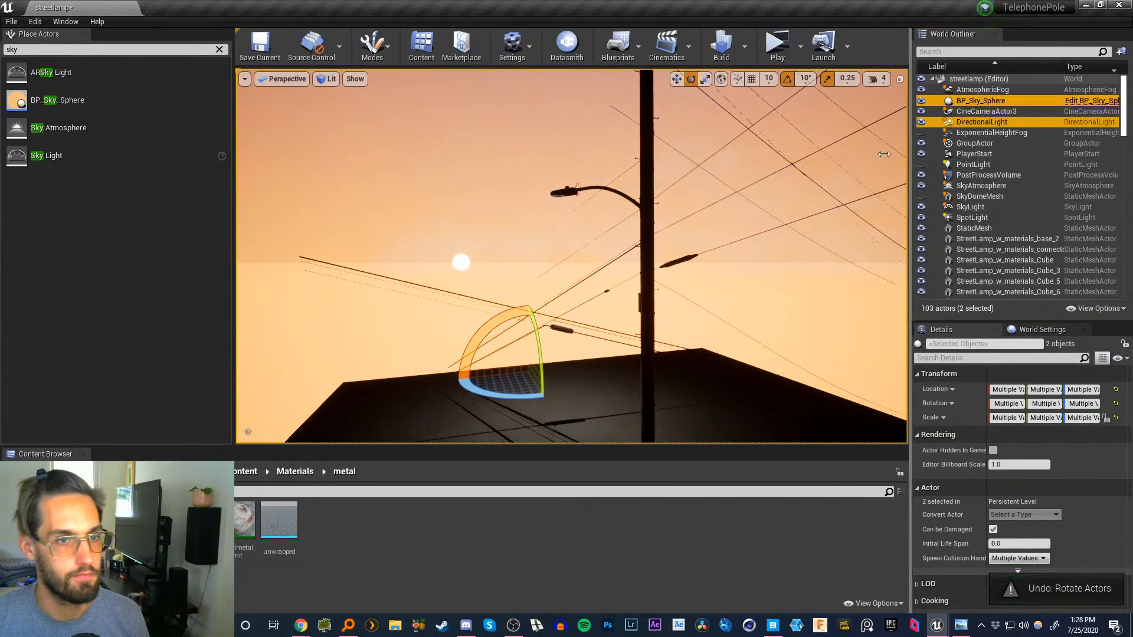
drag(536, 344, 539, 349)
key(ctrl+z)
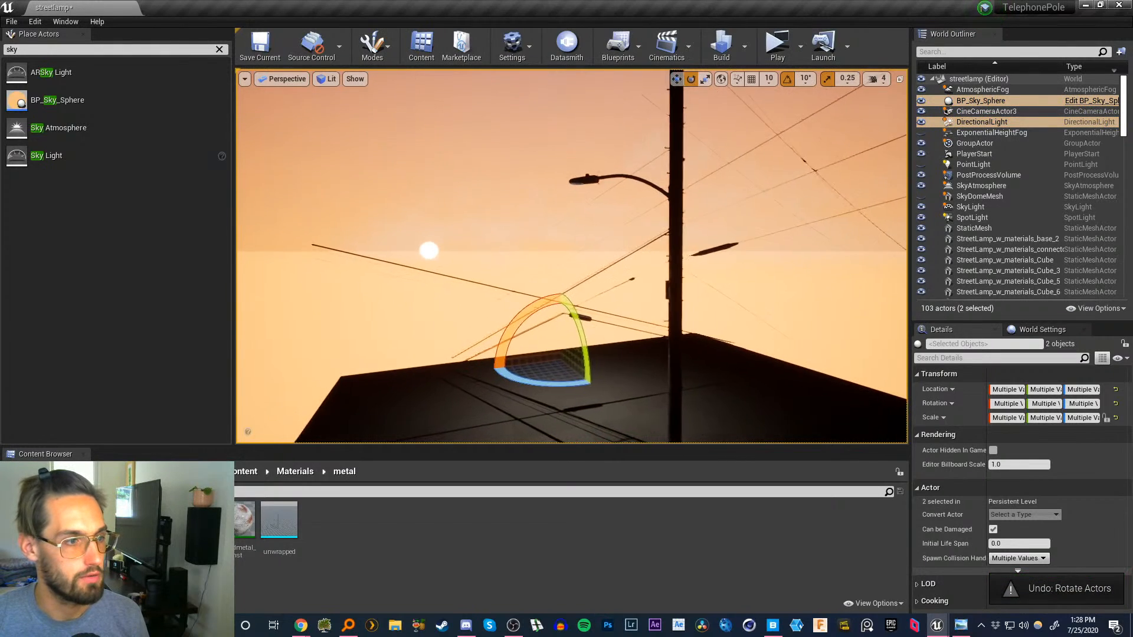
- Compare the sky with the grouped actors shown and hidden, and with the BP_Sky_Sphere alone shown and hidden
click(922, 121)
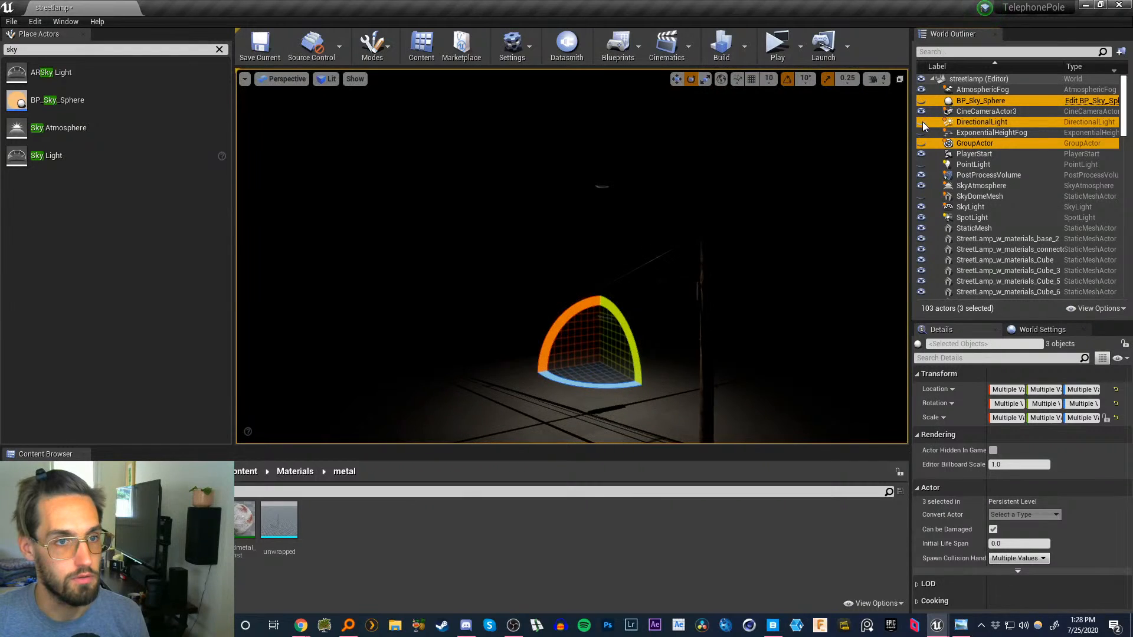
click(922, 122)
click(977, 164)
click(922, 101)
click(921, 101)
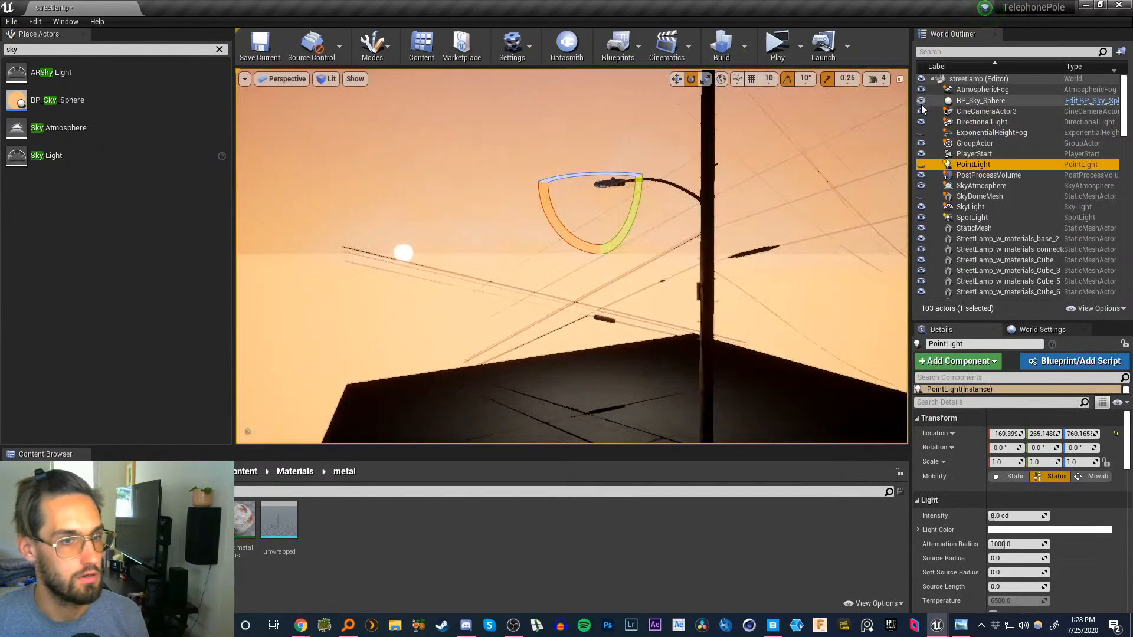
click(921, 101)
right_drag(572, 257, 493, 257)
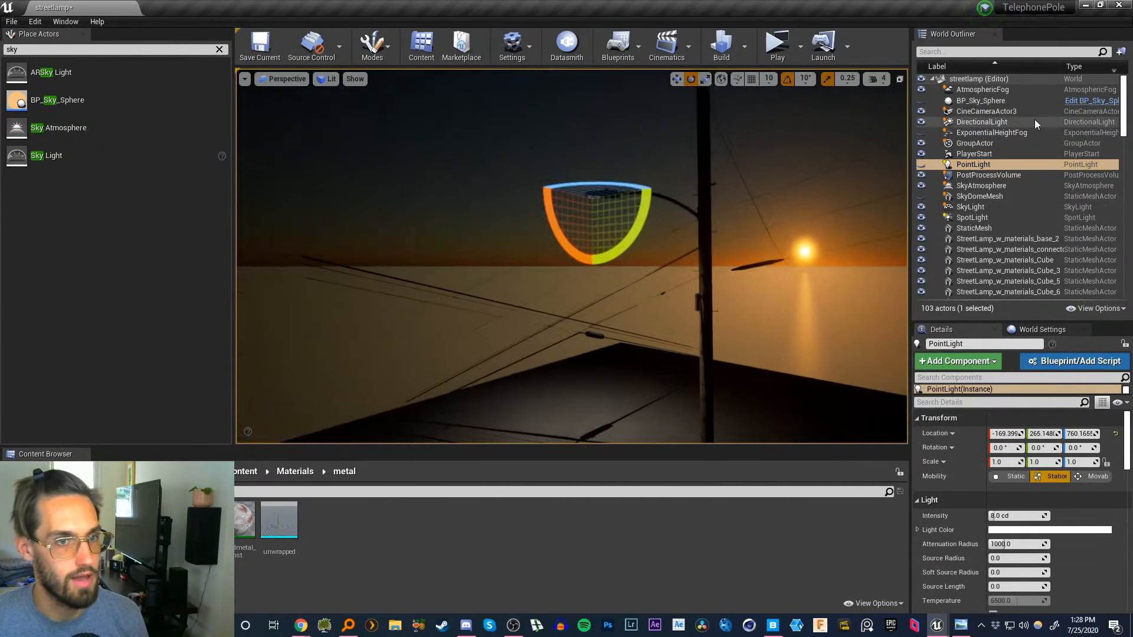
click(921, 101)
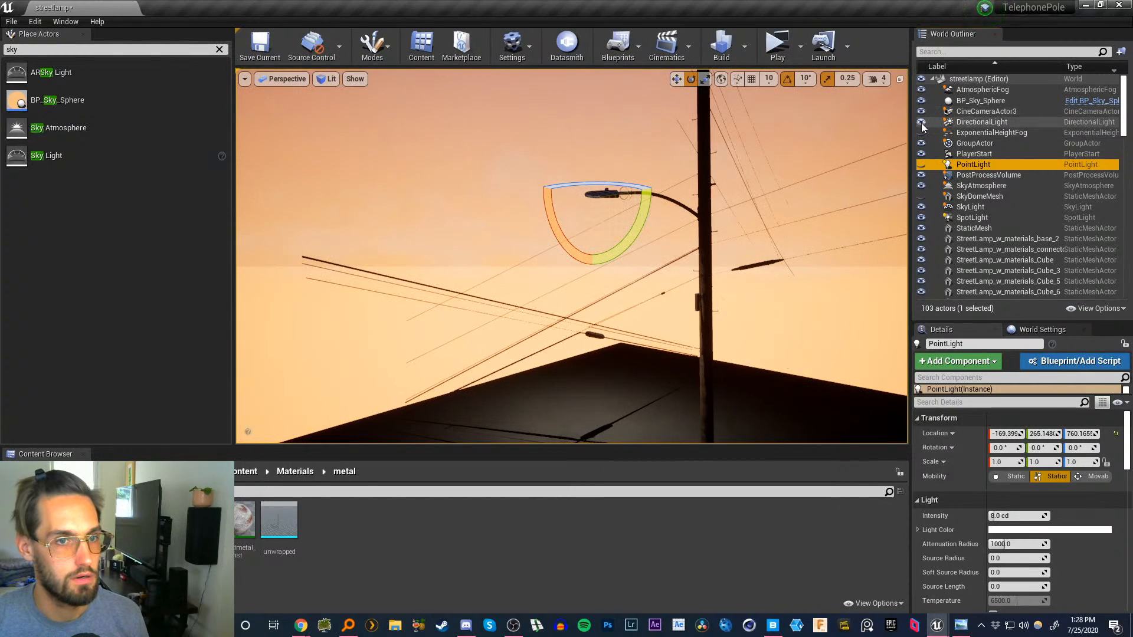
click(921, 101)
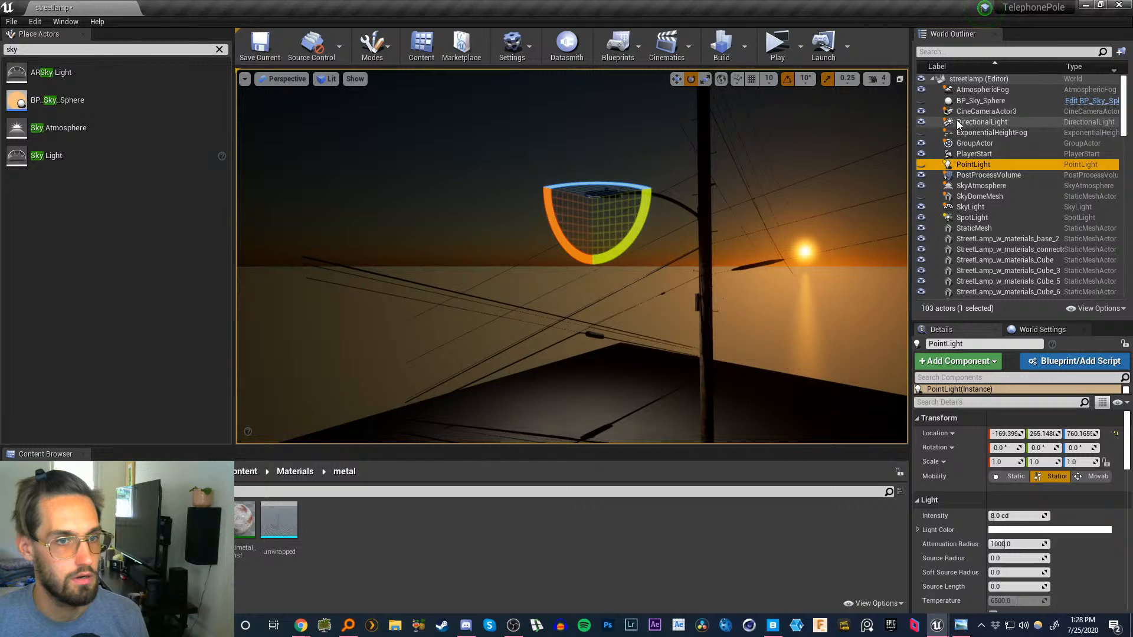
- Toggle the DirectionalLight's visibility to check its effect, and inspect the sun's position beside the lamp post
click(972, 122)
click(920, 122)
click(920, 123)
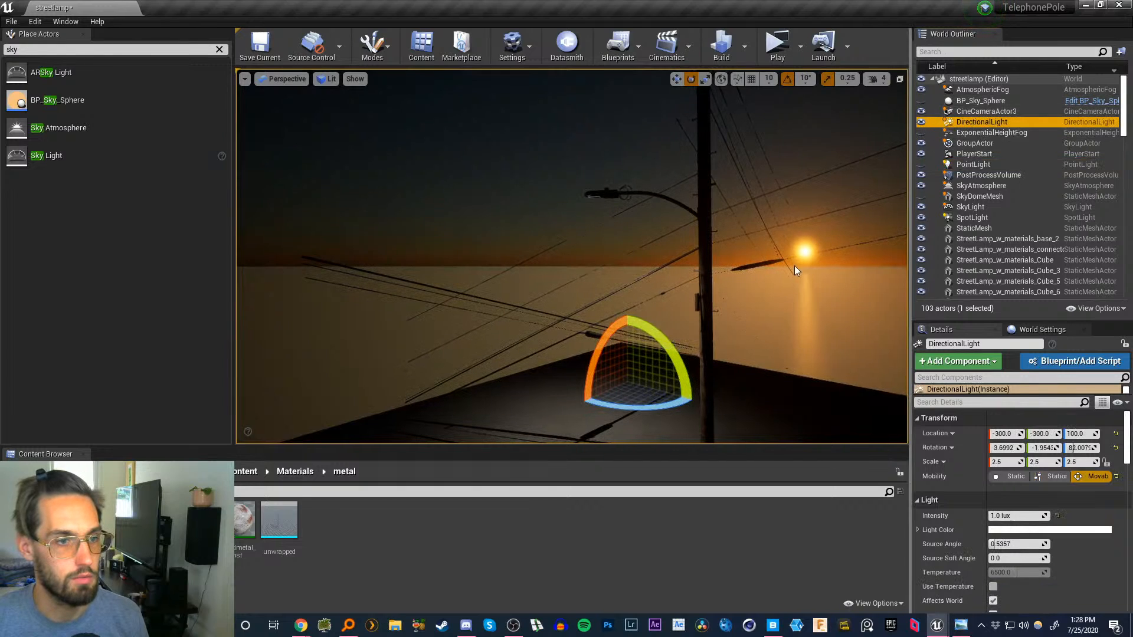
key(a)
right_drag(794, 265, 886, 263)
key(d)
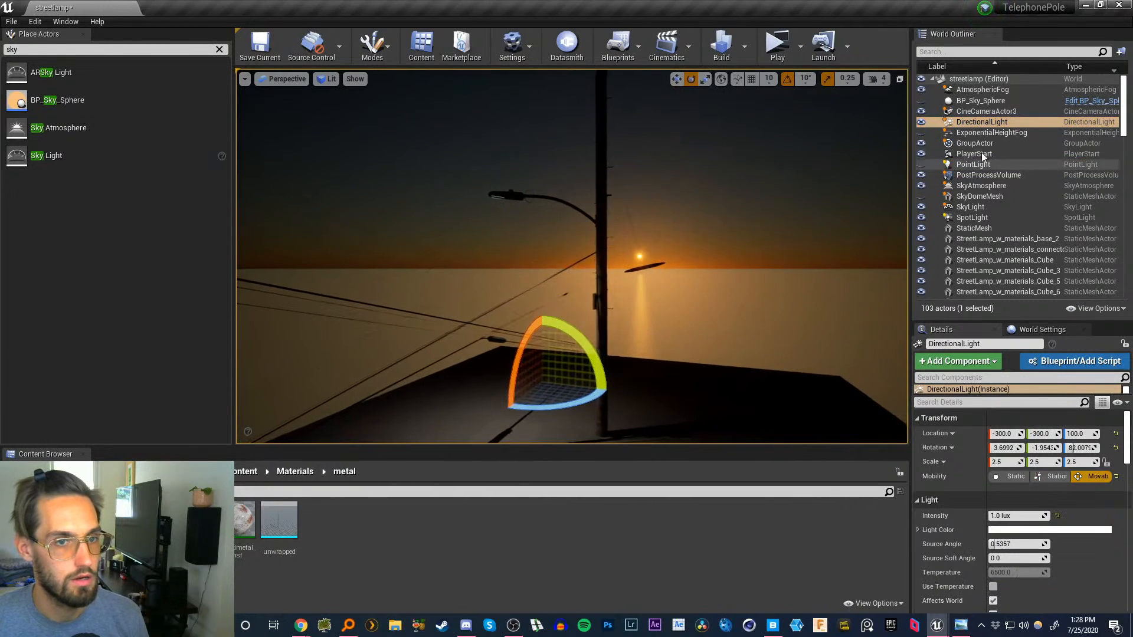
- Rotate the DirectionalLight about its vertical axis to about 162 degrees, and leave the BP_Sky_Sphere hidden
click(921, 122)
click(921, 101)
right_drag(607, 263, 515, 269)
key(d)
drag(661, 405, 621, 406)
key(a)
right_drag(621, 406, 817, 404)
drag(520, 407, 497, 406)
click(921, 122)
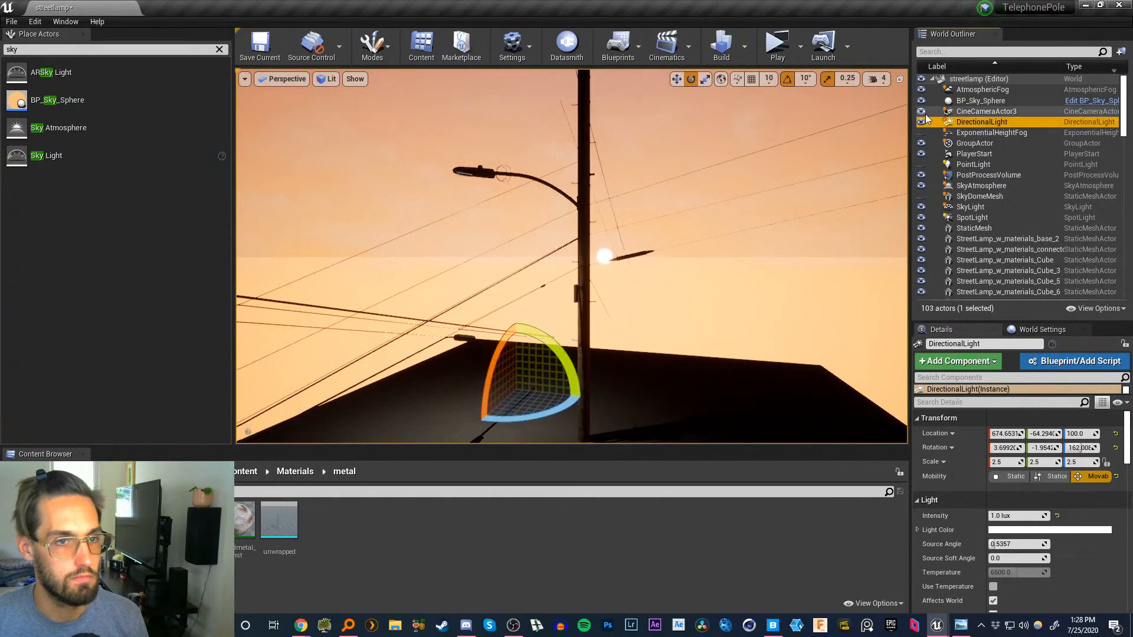
click(921, 101)
mouse_move(716, 269)
right_down()
mouse_move(838, 265)
mouse_move(723, 269)
mouse_move(737, 273)
right_up()
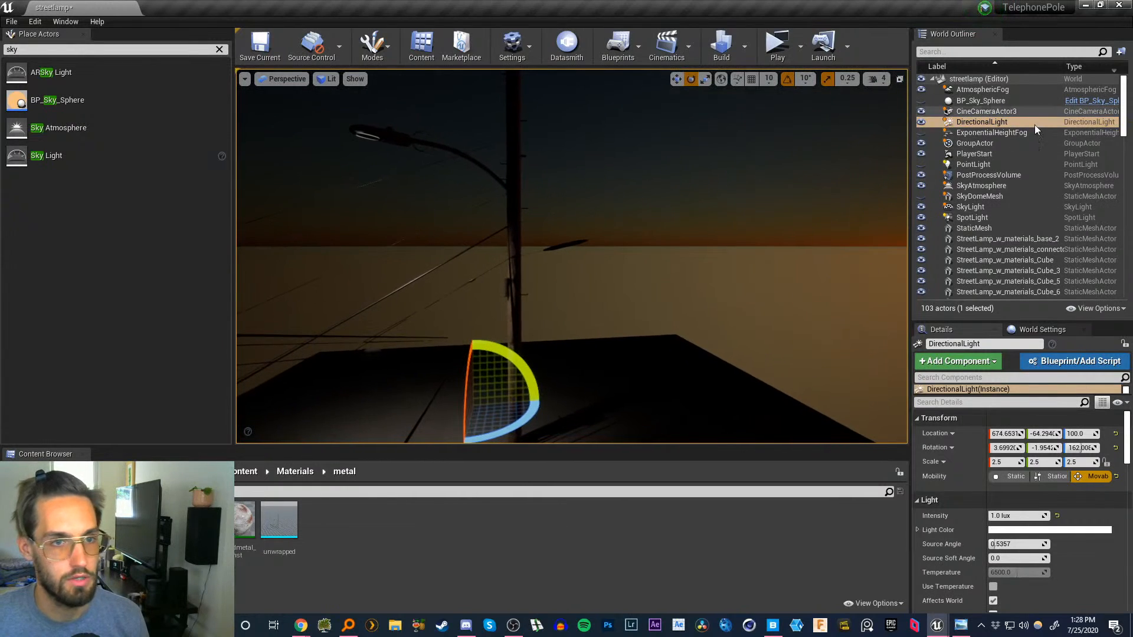
- Ungroup the BP_Sky_Sphere and DirectionalLight, and select only the DirectionalLight
drag(981, 122, 966, 113)
ctrl+click(979, 101)
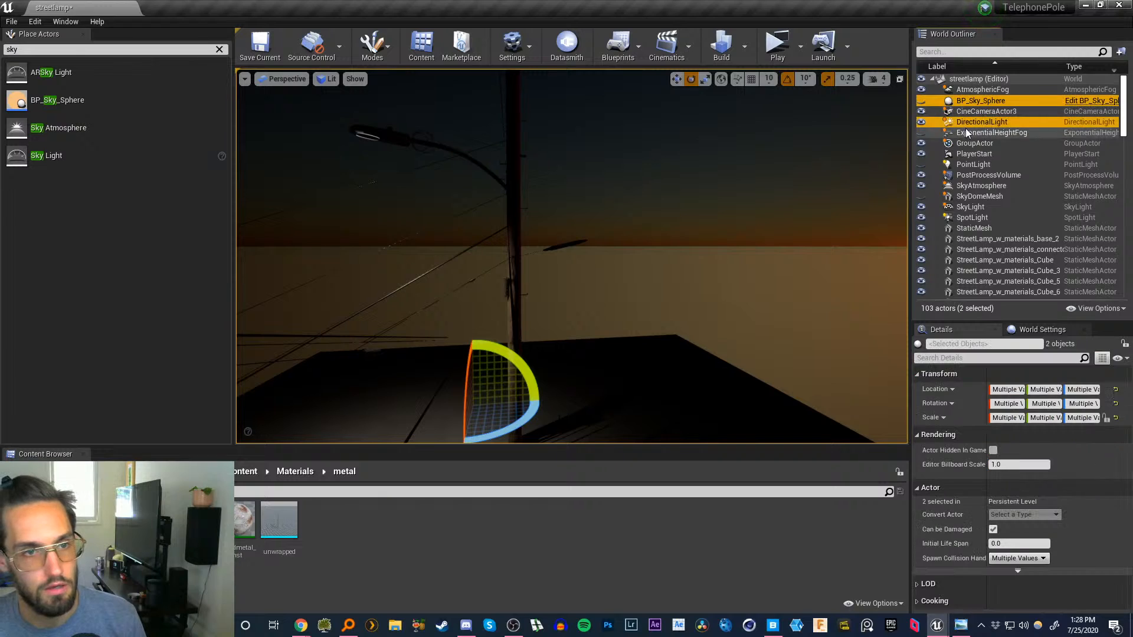
right_click(966, 127)
mouse_move(1003, 375)
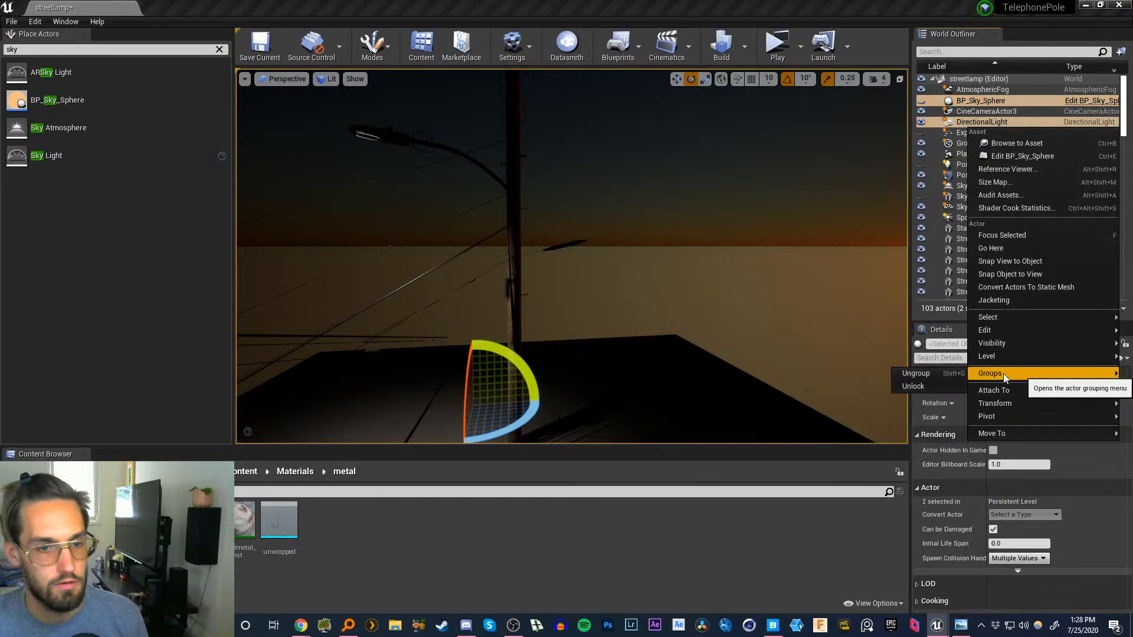
click(925, 386)
click(991, 153)
click(982, 123)
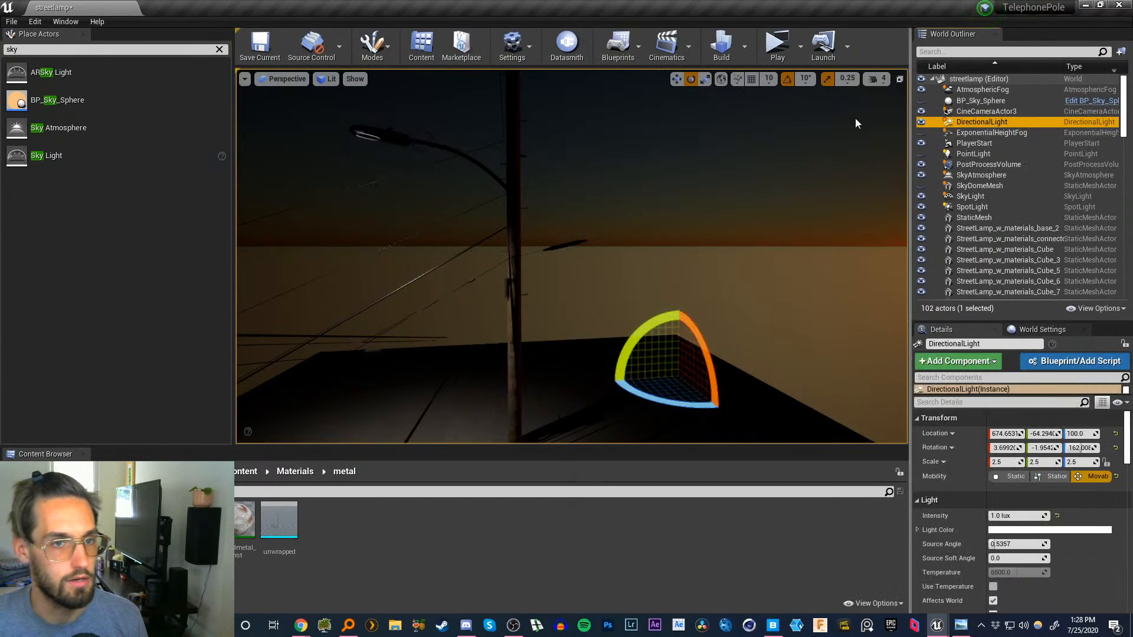
- Rotate the DirectionalLight about its vertical axis to about 92 degrees, hide it, and show the BP_Sky_Sphere, undoing any further rotation
drag(636, 399, 729, 407)
click(923, 122)
click(923, 101)
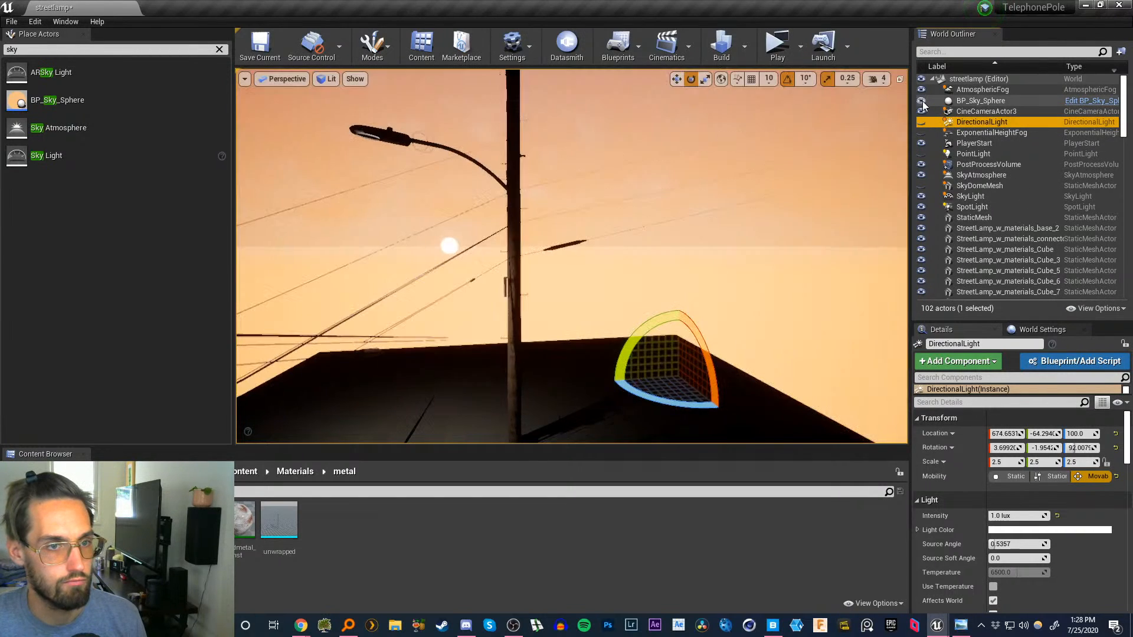
mouse_move(660, 400)
mouse_down()
mouse_move(647, 398)
mouse_move(674, 401)
mouse_move(658, 399)
mouse_up()
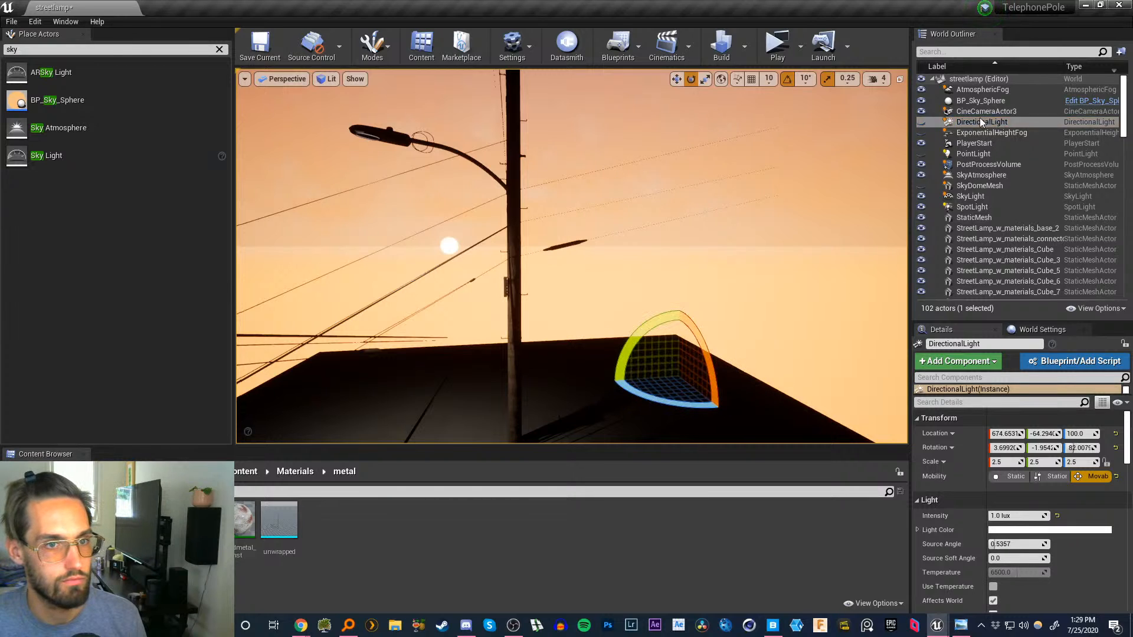
key(ctrl+z)
- Rotate the BP_Sky_Sphere about its vertical axis and align its sun with the DirectionalLight's, keeping the light at about 92 degrees
click(968, 102)
mouse_move(535, 407)
mouse_down()
mouse_move(552, 407)
mouse_move(524, 425)
mouse_move(534, 408)
mouse_up()
click(921, 100)
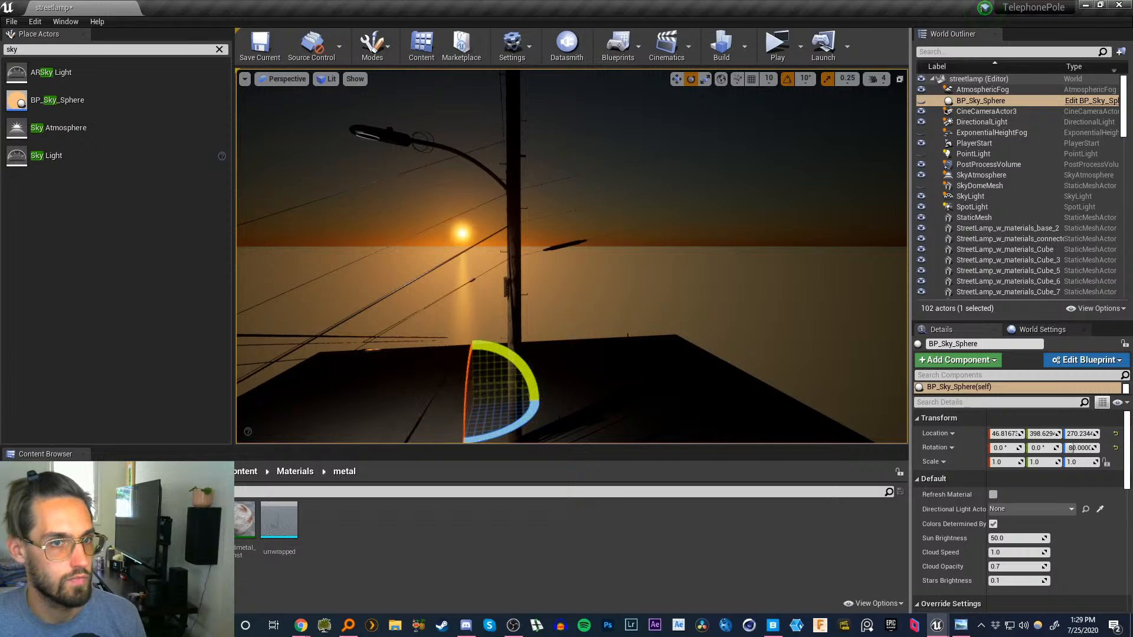
click(982, 122)
drag(741, 383, 747, 376)
click(921, 122)
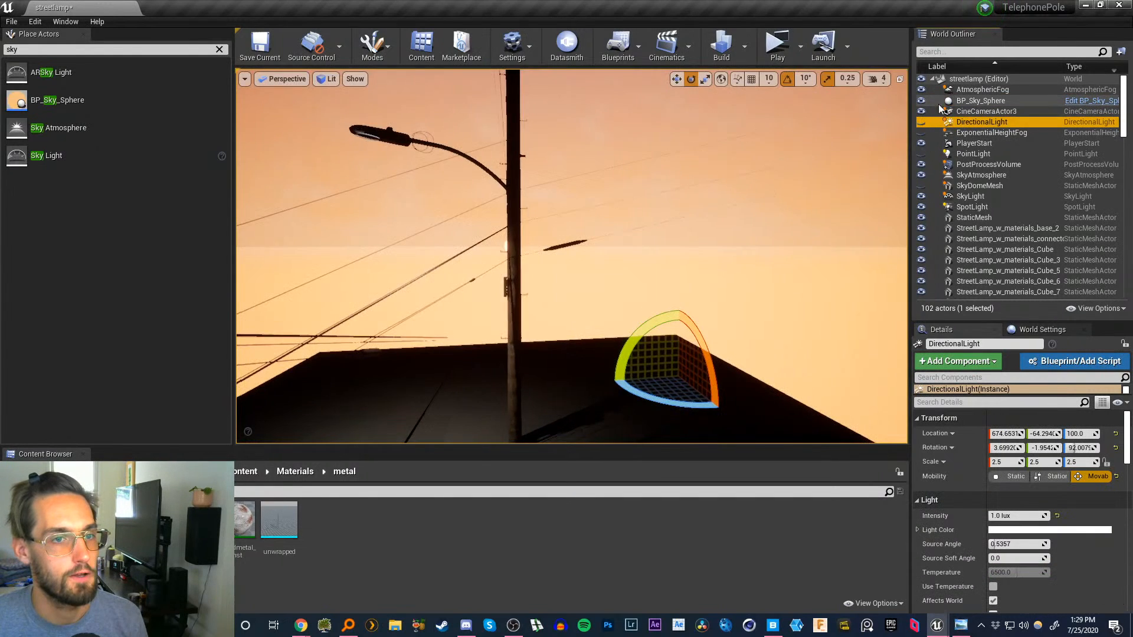
- Group the BP_Sky_Sphere with the DirectionalLight and select the group
ctrl+click(973, 104)
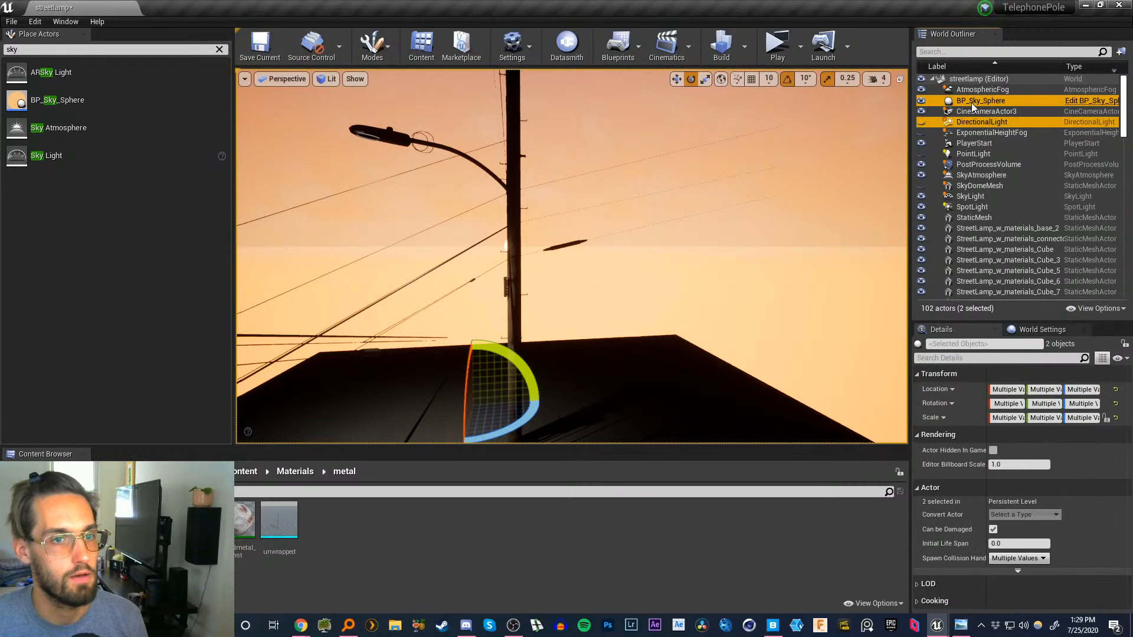
right_click(971, 102)
click(1000, 349)
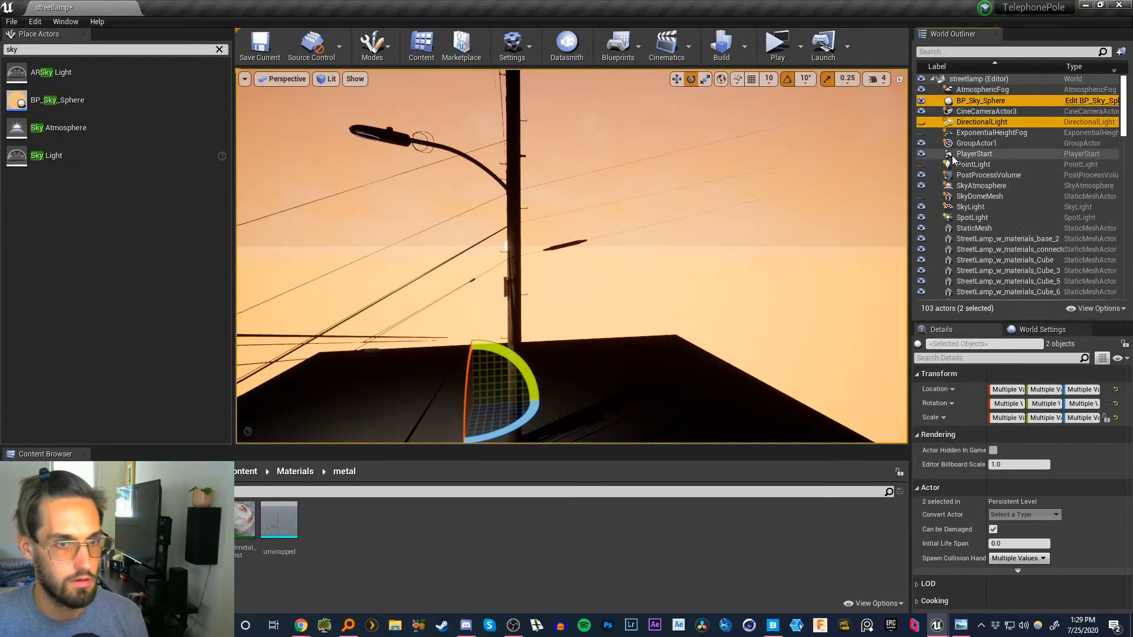
ctrl+click(971, 123)
ctrl+click(969, 105)
click(972, 120)
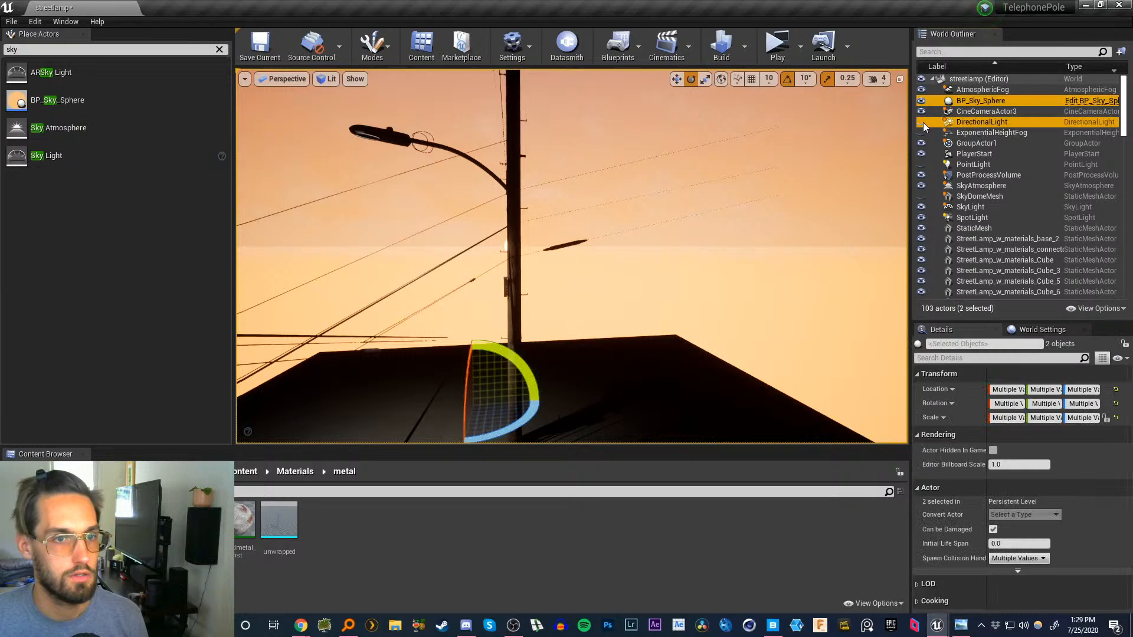
- Show the DirectionalLight and rotate the grouped sky sphere and light about the vertical axis, moving the sun nearer the lamp post
click(922, 122)
right_drag(708, 236, 626, 251)
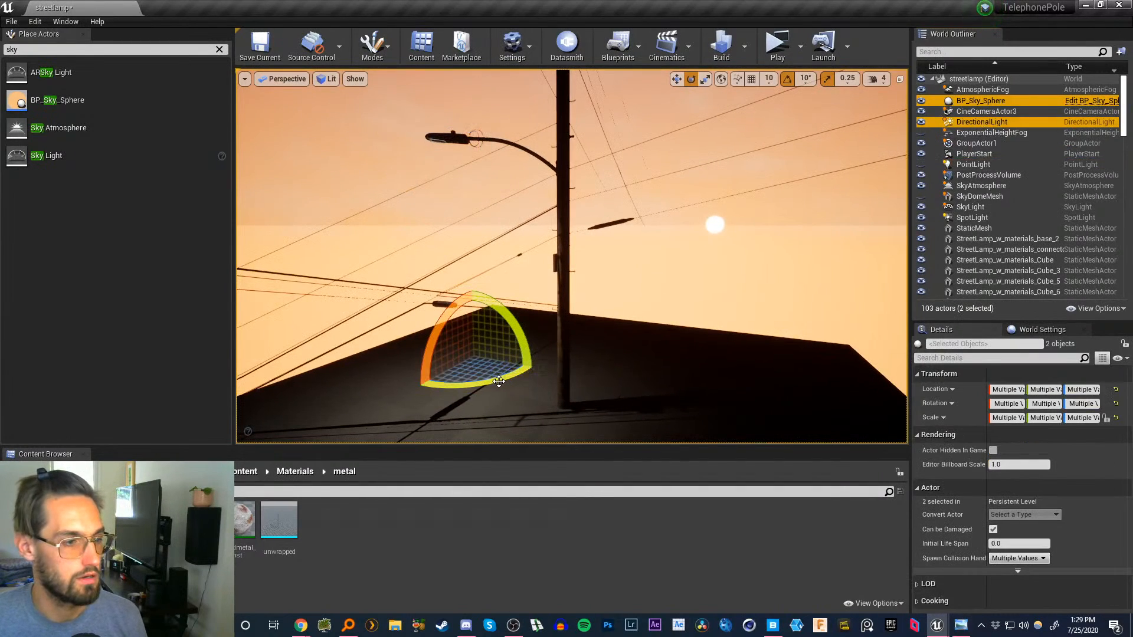
mouse_move(512, 374)
mouse_down()
mouse_move(535, 366)
mouse_move(518, 372)
mouse_up()
drag(452, 319, 554, 226)
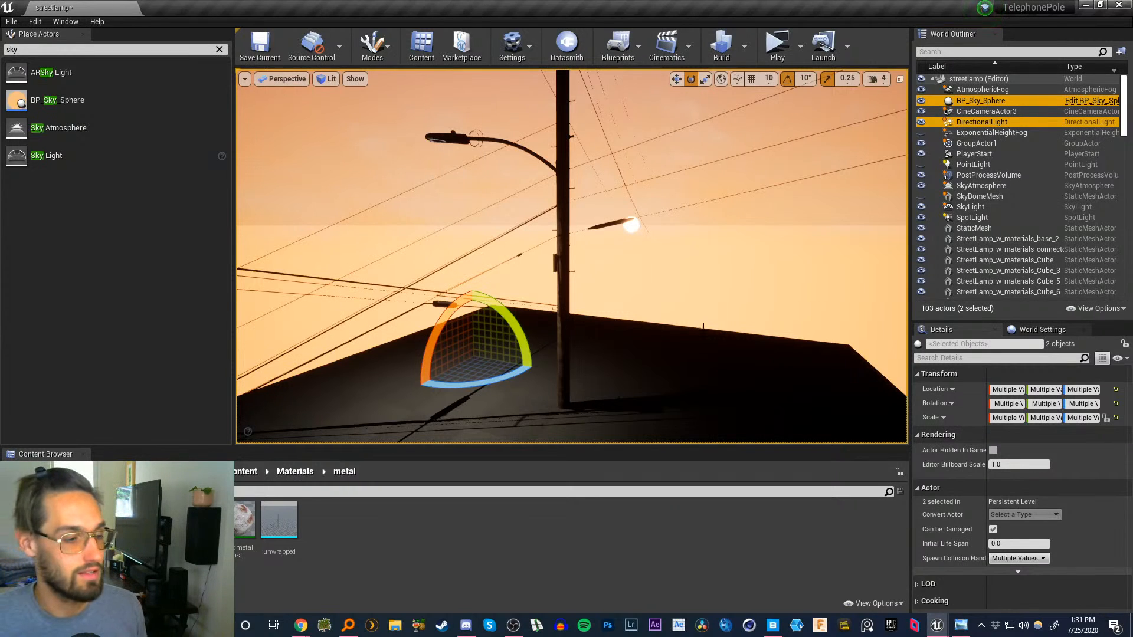
right_drag(609, 313, 514, 272)
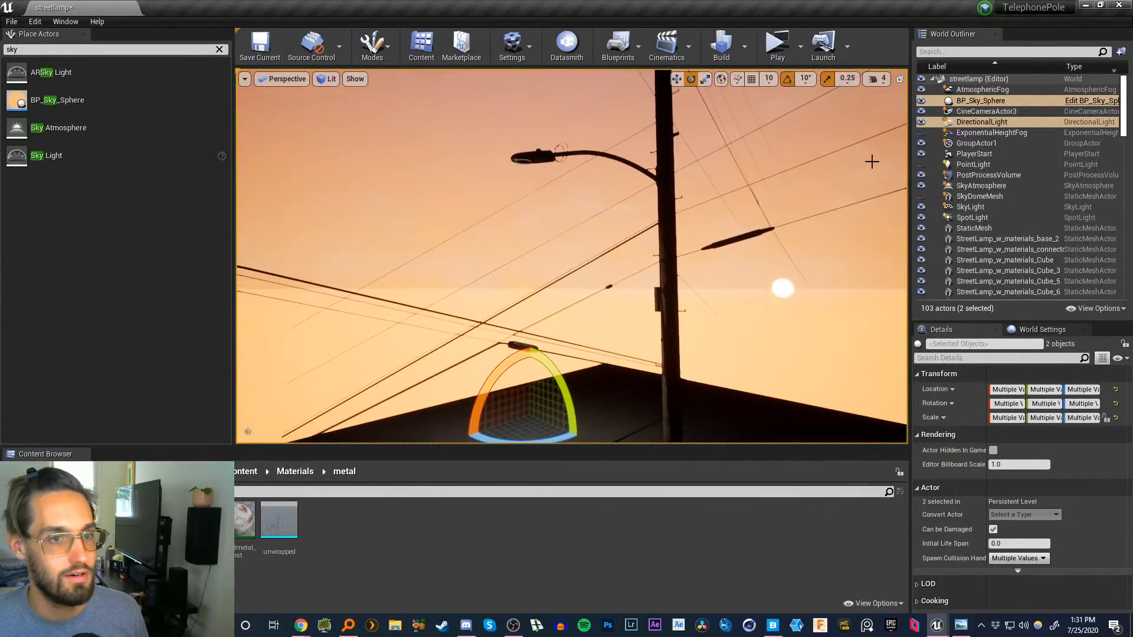
- Hide the grouped BP_Sky_Sphere and DirectionalLight, and show the ExponentialHeightFog around the streetlamp
click(921, 122)
click(968, 165)
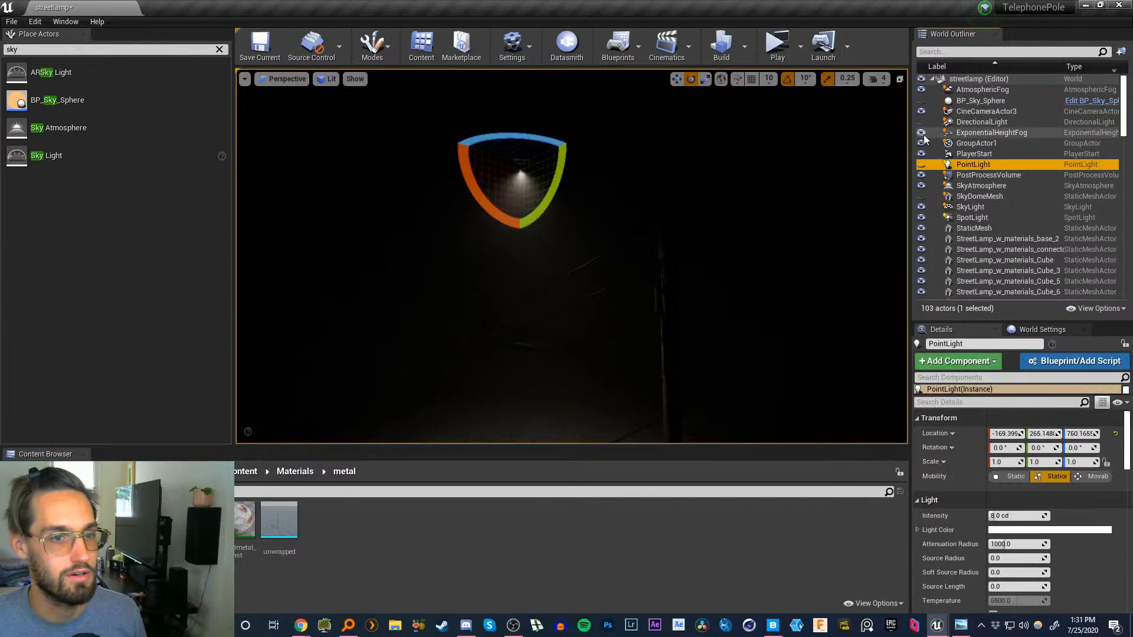
mouse_move(624, 291)
right_down()
mouse_move(624, 377)
mouse_move(620, 177)
mouse_move(614, 254)
mouse_move(607, 212)
mouse_move(672, 324)
mouse_move(631, 247)
mouse_move(576, 194)
mouse_move(564, 213)
mouse_move(590, 272)
mouse_move(626, 221)
mouse_move(616, 233)
right_up()
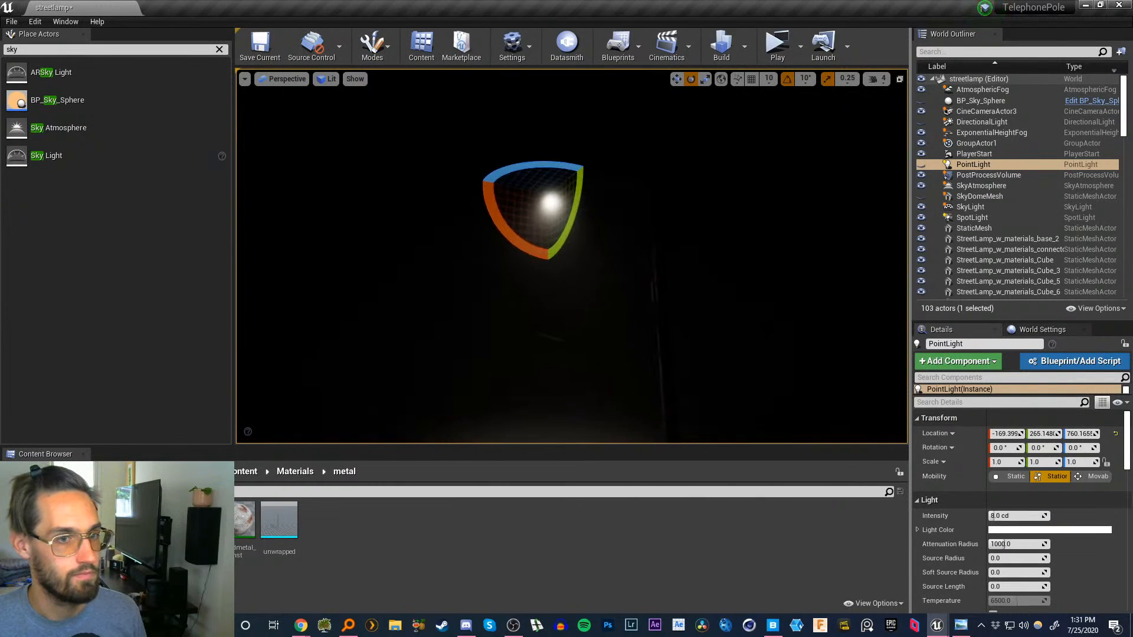
- Compare the streetlamp's glow with the PointLight shown and hidden
click(921, 166)
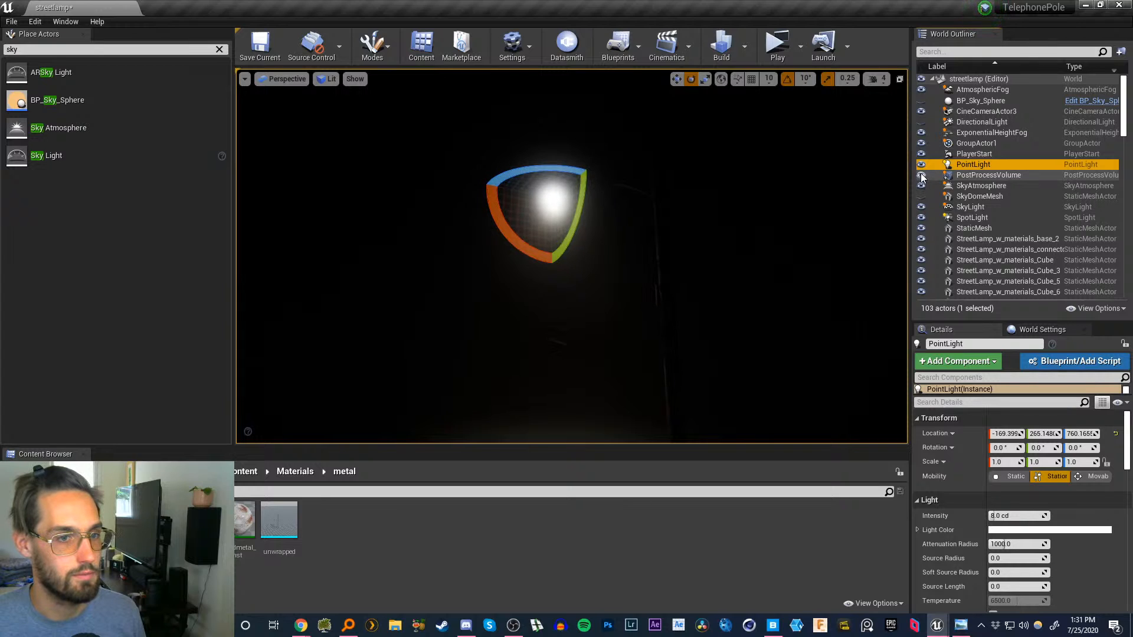
click(921, 167)
key(w)
right_drag(572, 256, 550, 310)
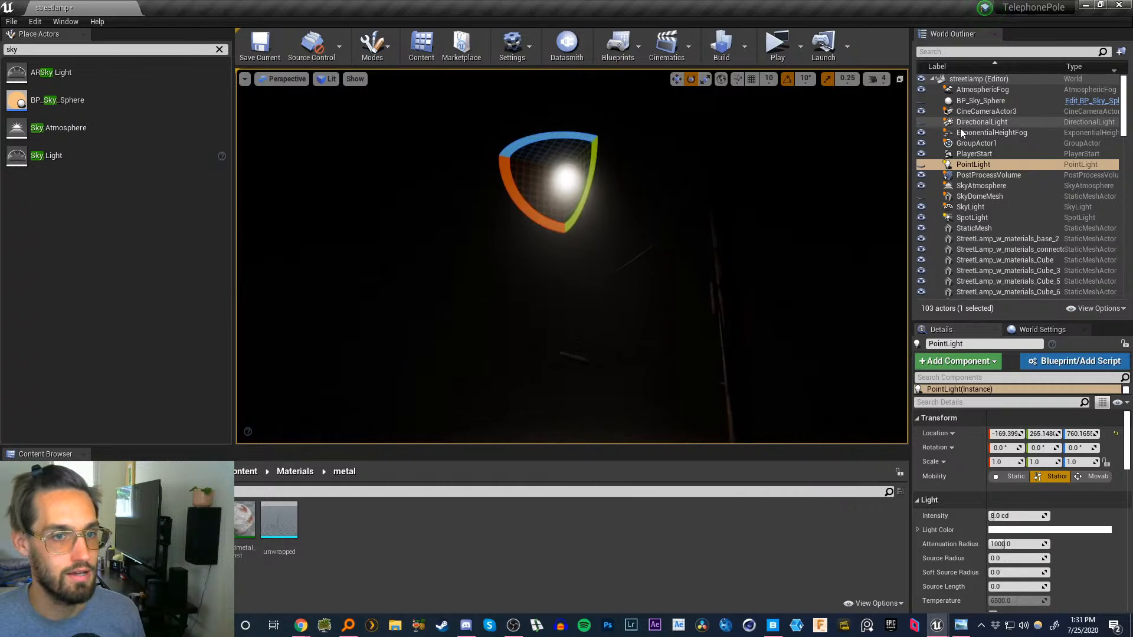
- Toggle the ExponentialHeightFog, DirectionalLight and BP_Sky_Sphere to compare their effect on the foggy scene
click(977, 133)
click(921, 133)
click(921, 133)
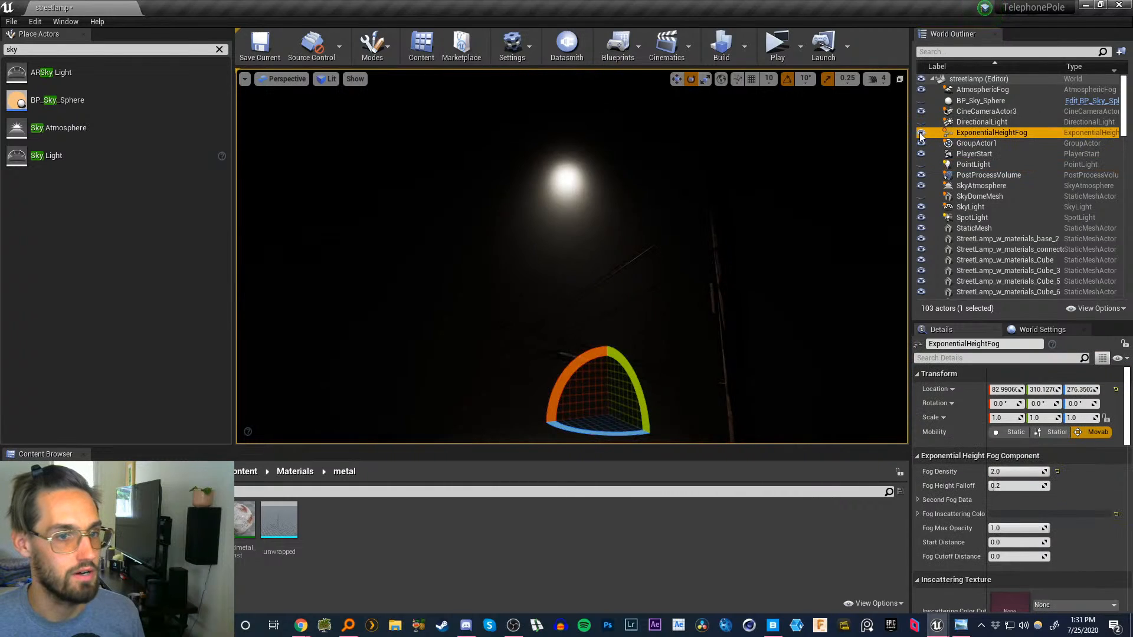
click(921, 122)
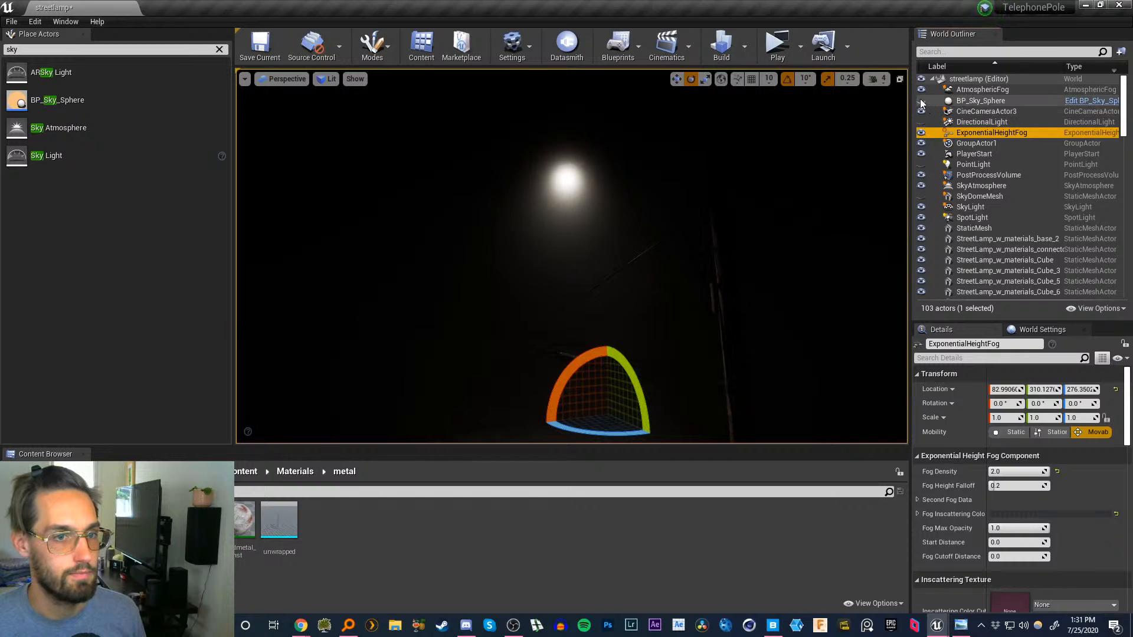
click(921, 102)
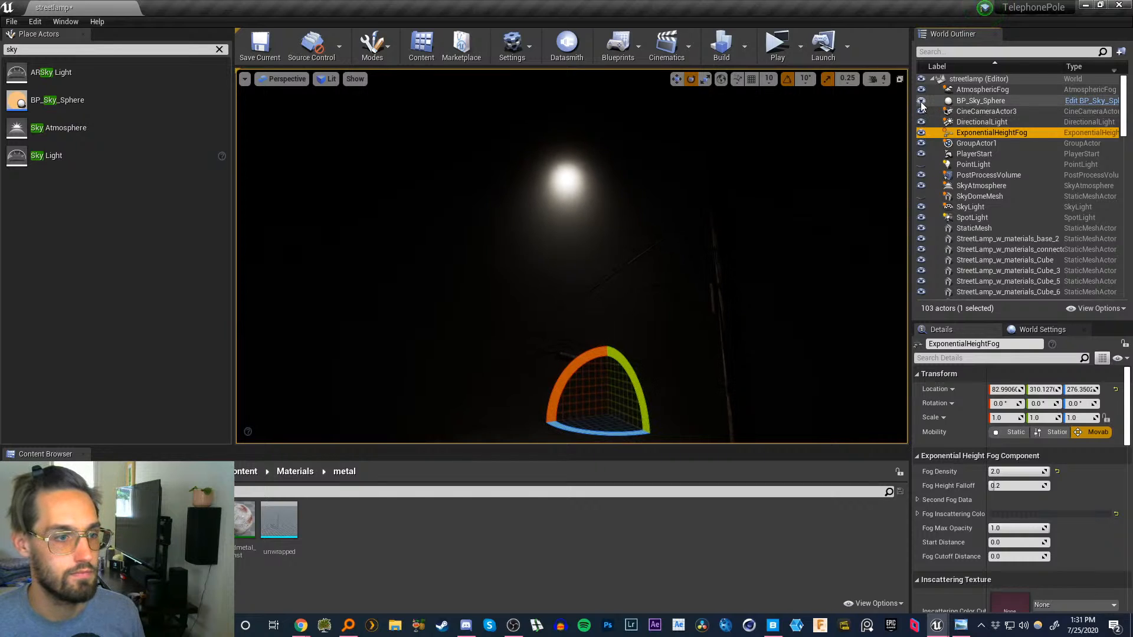
click(921, 122)
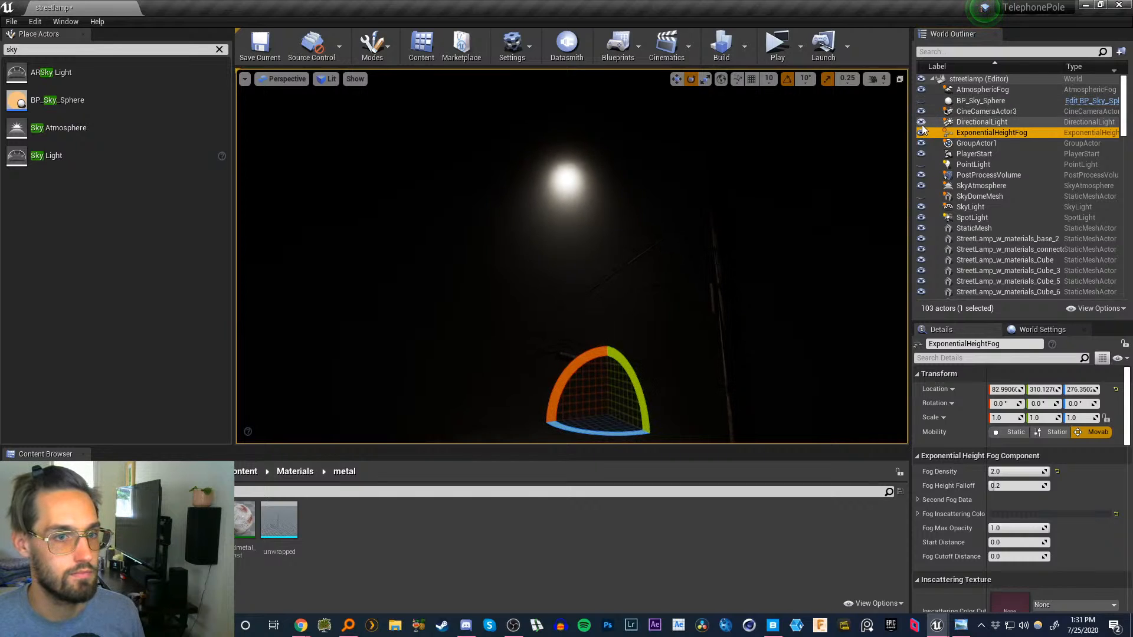
click(921, 165)
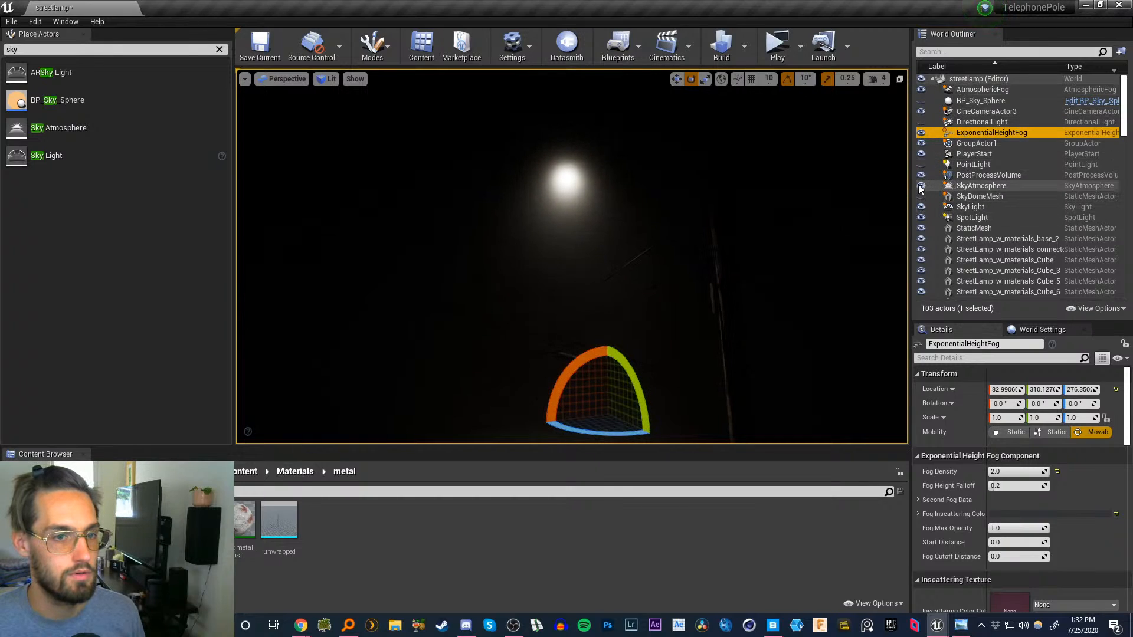
- Hide the SkyAtmosphere, show the DirectionalLight, and check its effect on the lamp post and wires
click(921, 186)
click(922, 122)
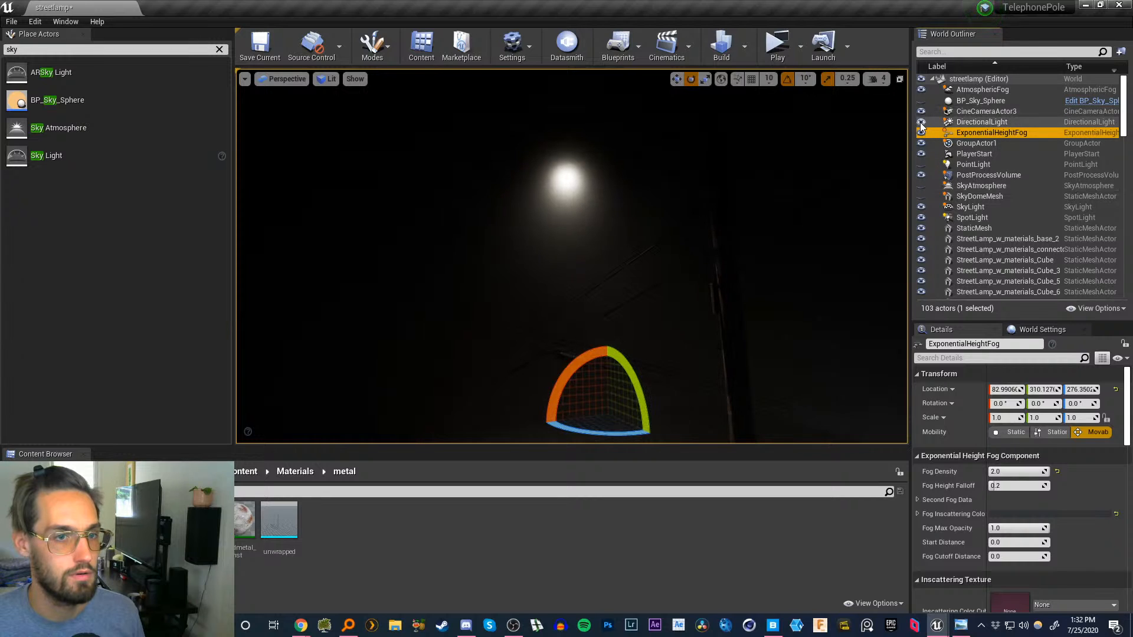
click(921, 123)
click(921, 123)
right_drag(571, 256, 501, 233)
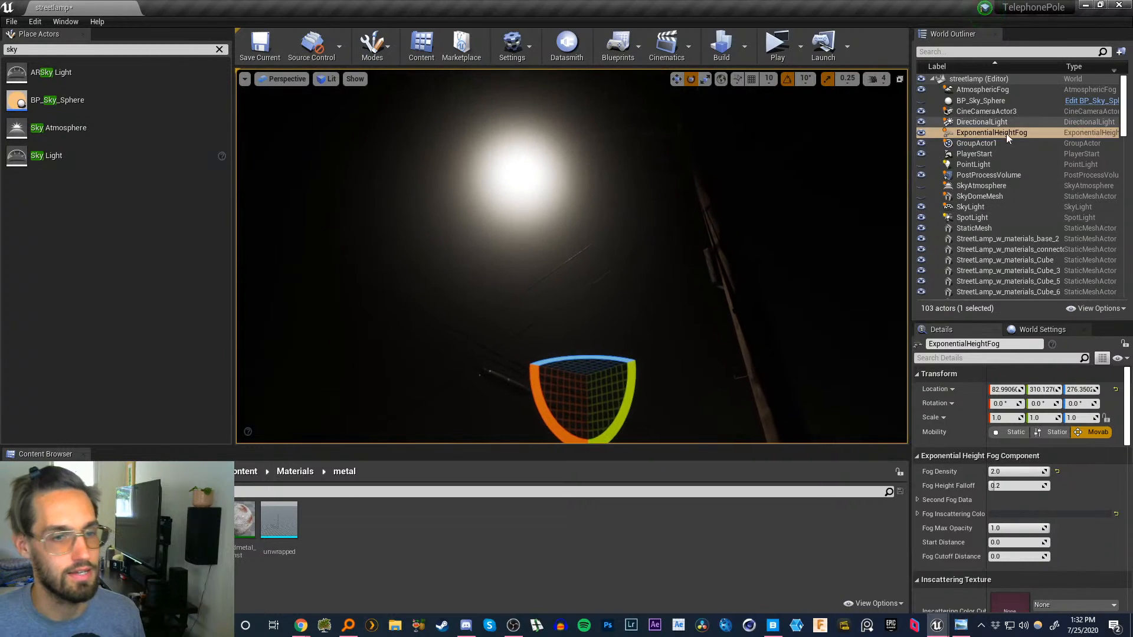
- Show the BP_Sky_Sphere and hide the AtmosphericFog
click(972, 146)
click(976, 156)
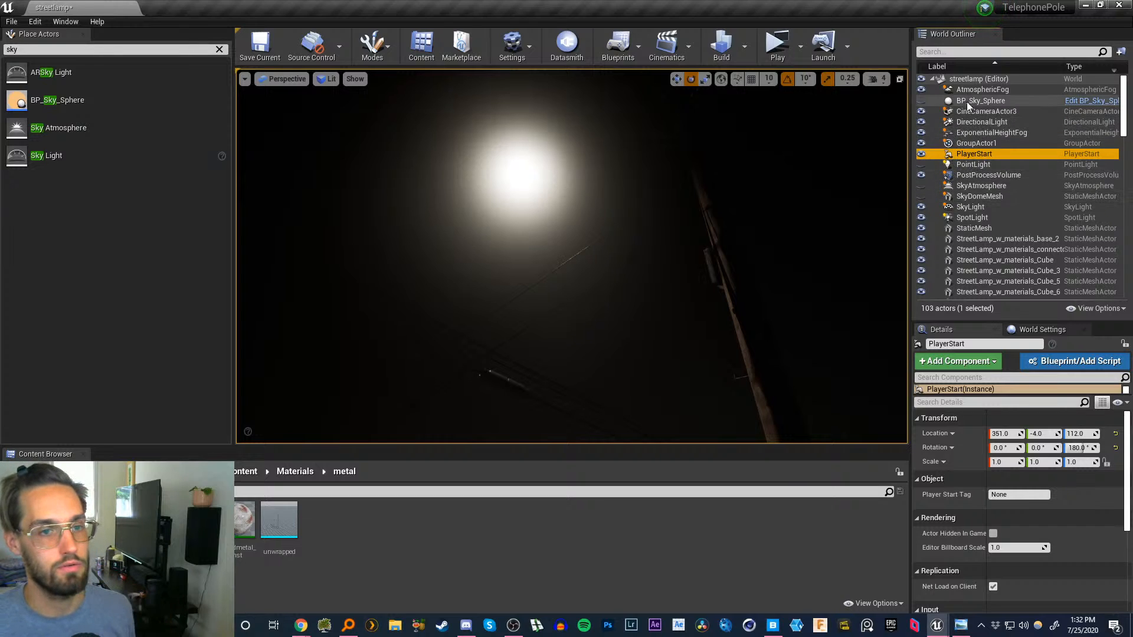
click(921, 101)
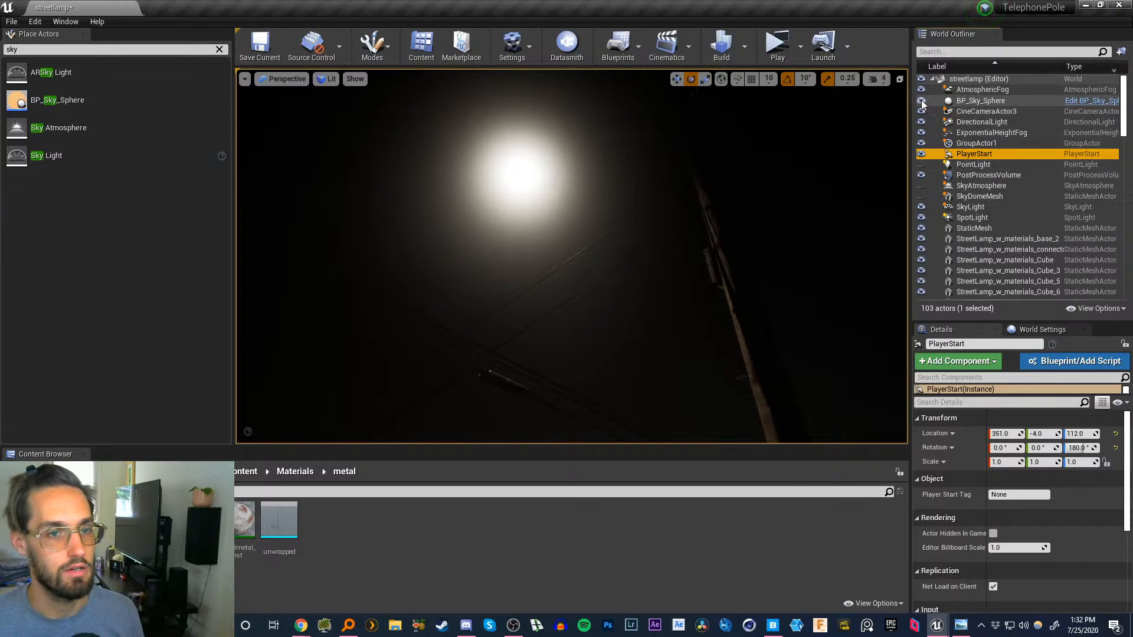
click(921, 90)
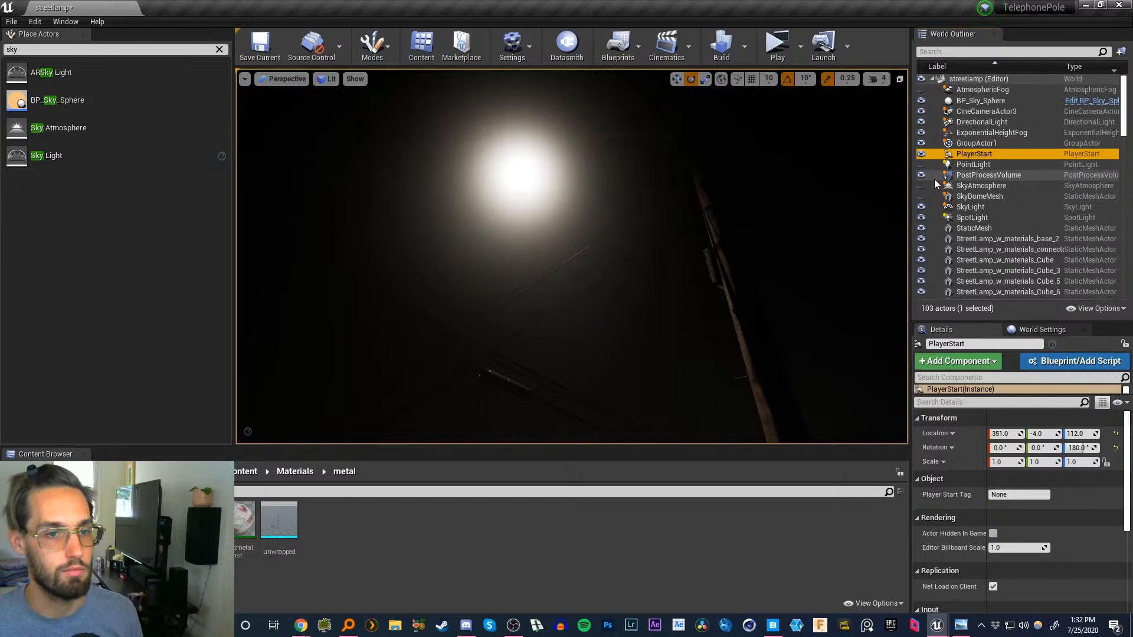
- Delete the PlayerStart actor from the level
click(976, 175)
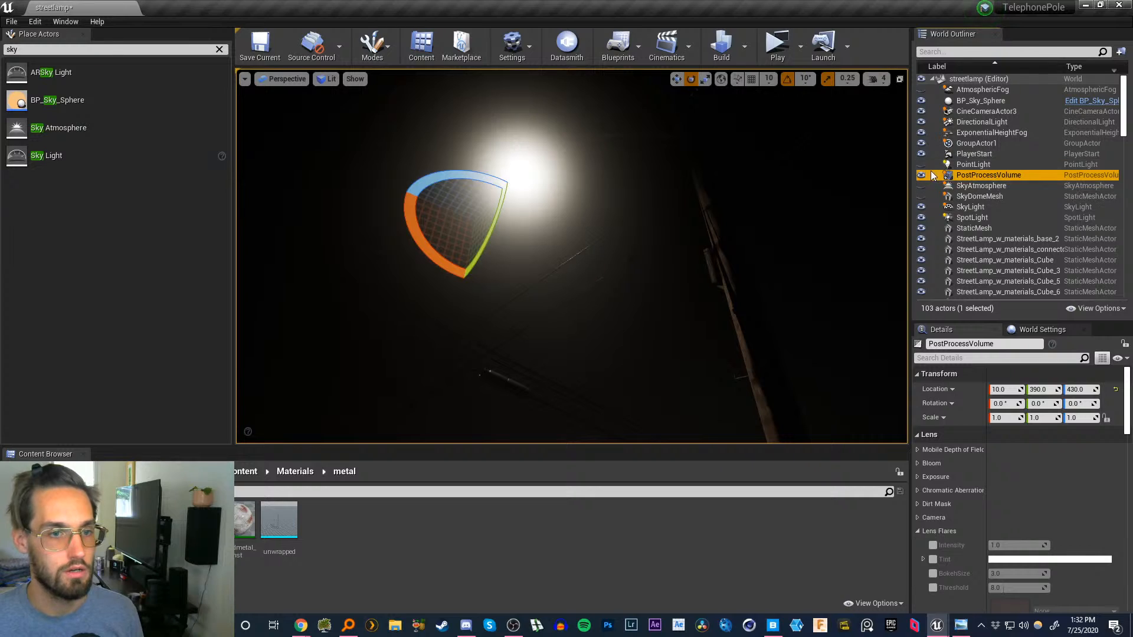
click(981, 154)
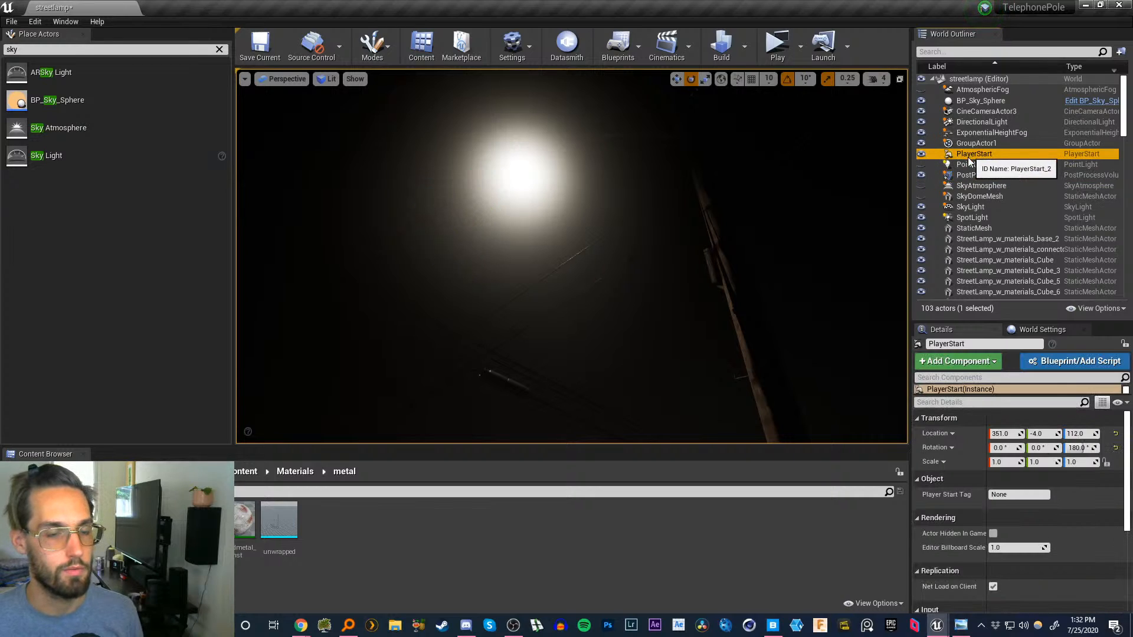
key(Delete)
- Show the PointLight and hide the SpotLight to isolate the lamp's point glow
click(975, 155)
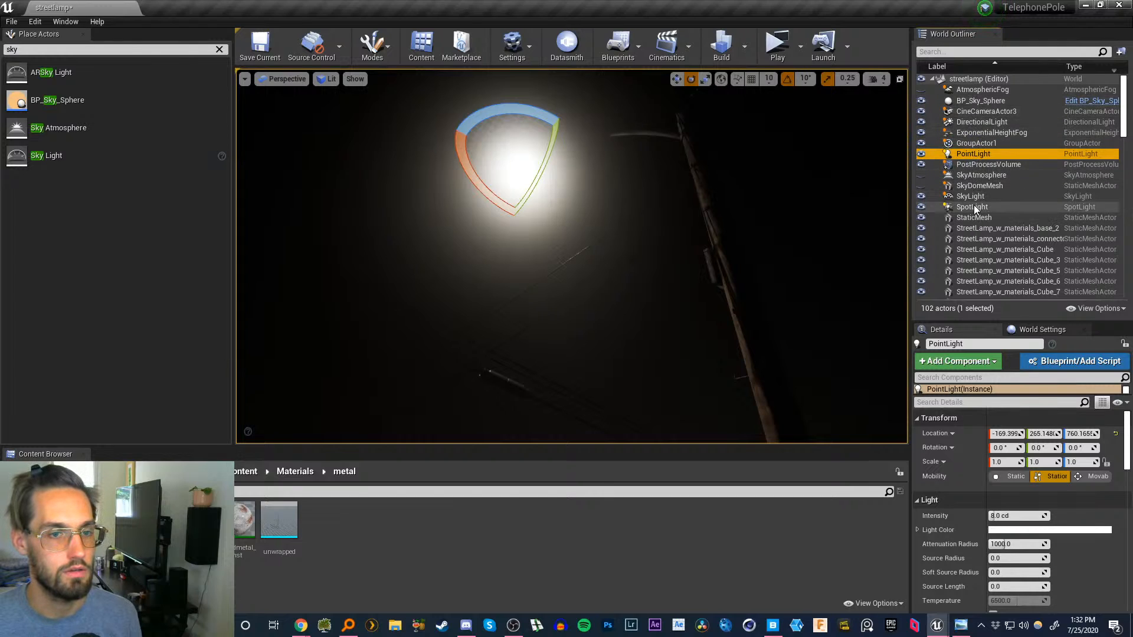
click(921, 207)
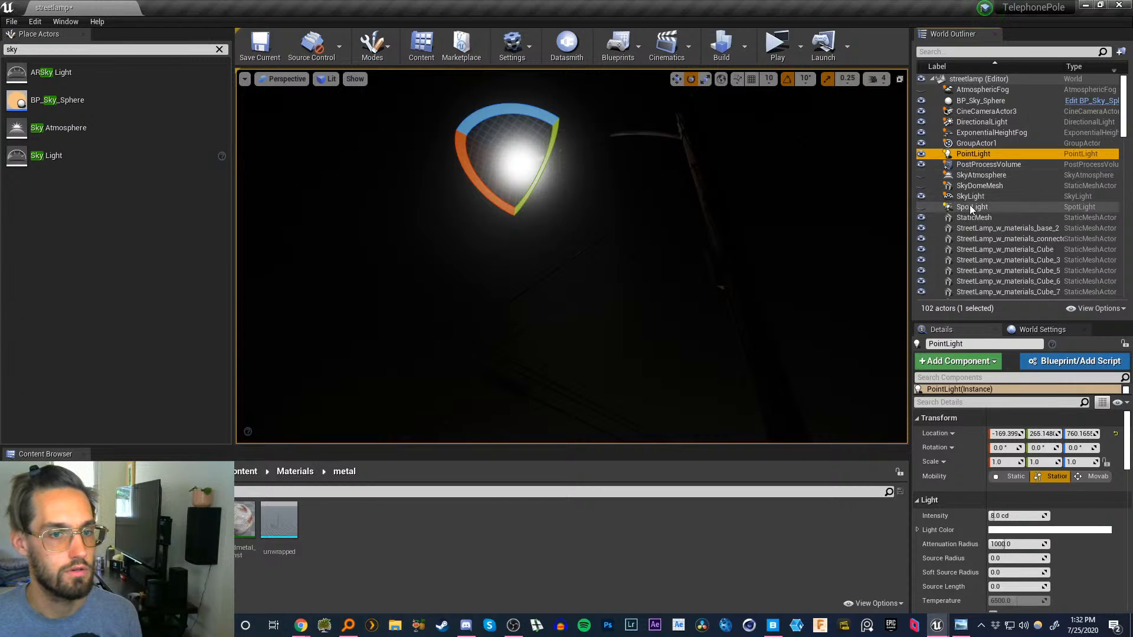
- Show the SpotLight and set its intensity to about 99.5 cd, attenuation radius about 1074, inner cone angle 1.0 and outer cone angle about 50.7
click(971, 208)
click(921, 207)
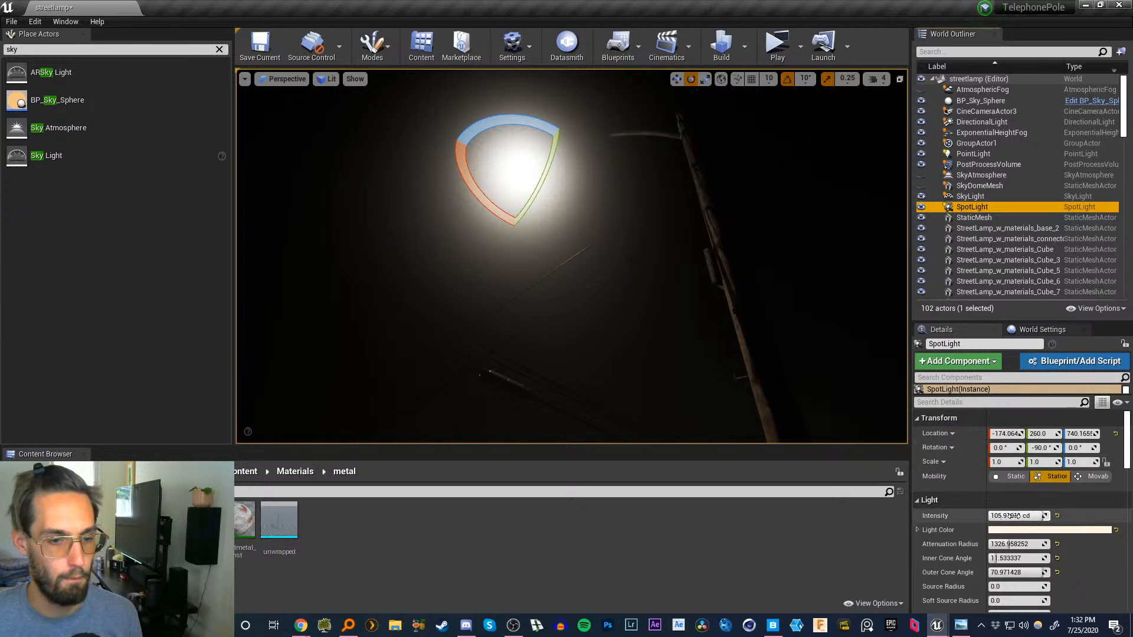
drag(1016, 515, 1027, 572)
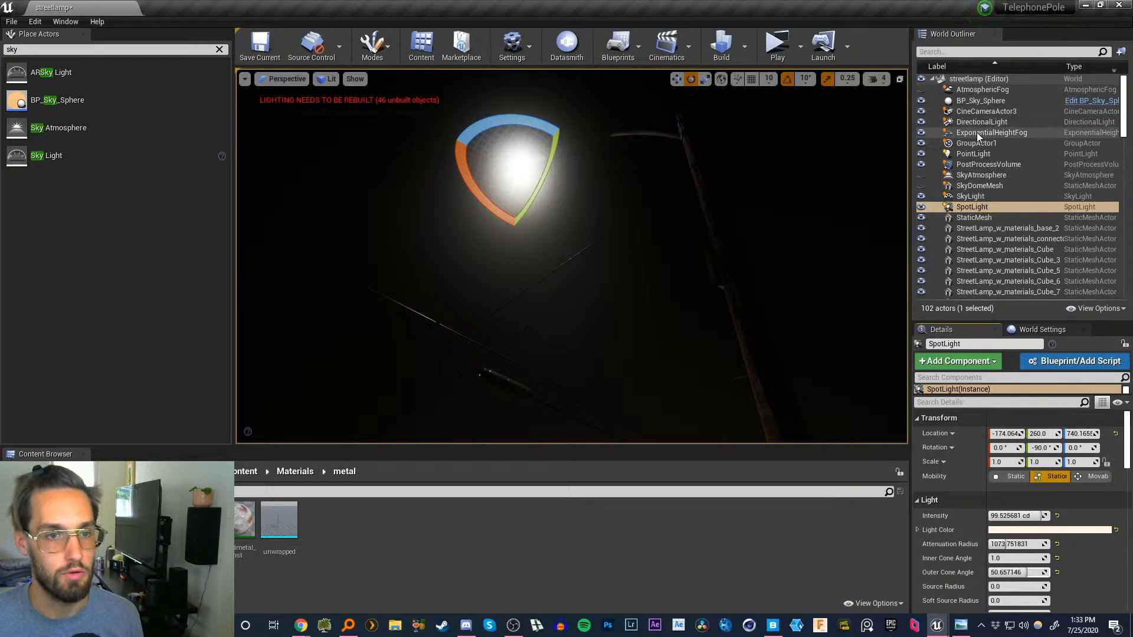
- Enable the lens flare intensity override on the PostProcessVolume with a value of 1.0
click(971, 166)
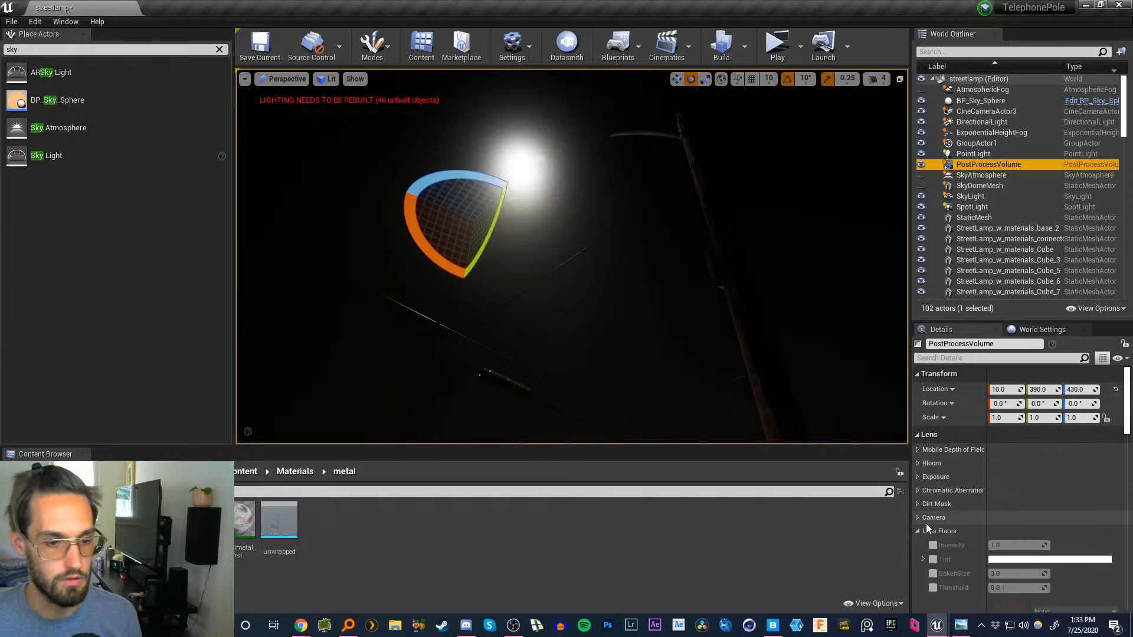
click(933, 546)
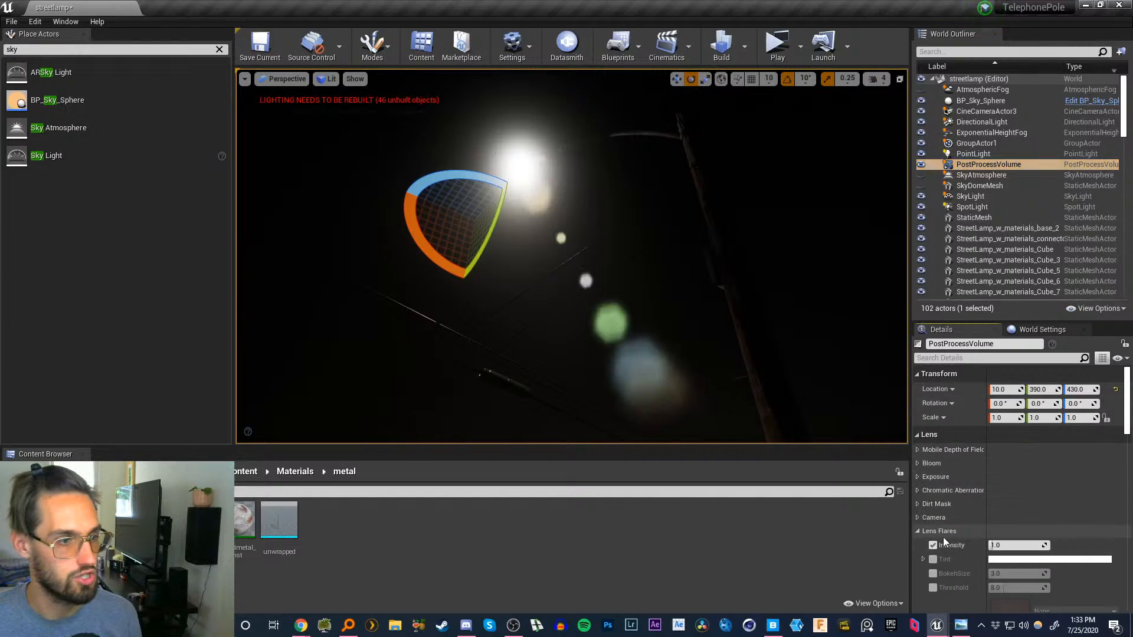
- Reduce the viewport camera speed to 1 and view the lens flare around the lamp from a slightly different angle
scroll(943, 537, down, 2)
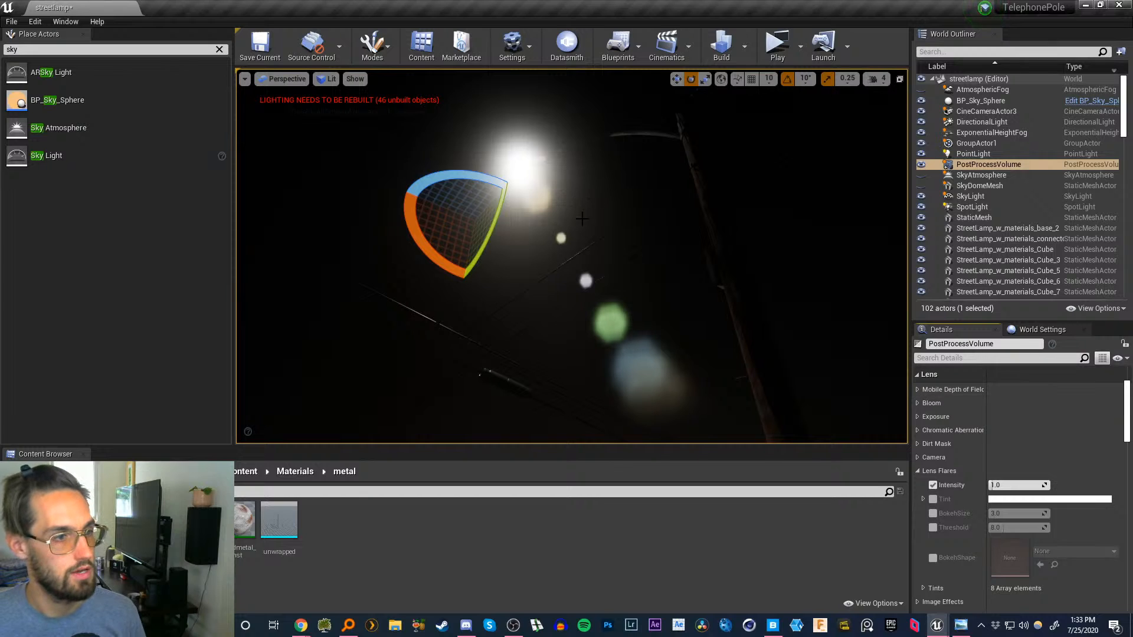
mouse_move(548, 198)
right_down()
mouse_move(555, 193)
mouse_move(510, 199)
mouse_move(539, 192)
right_up()
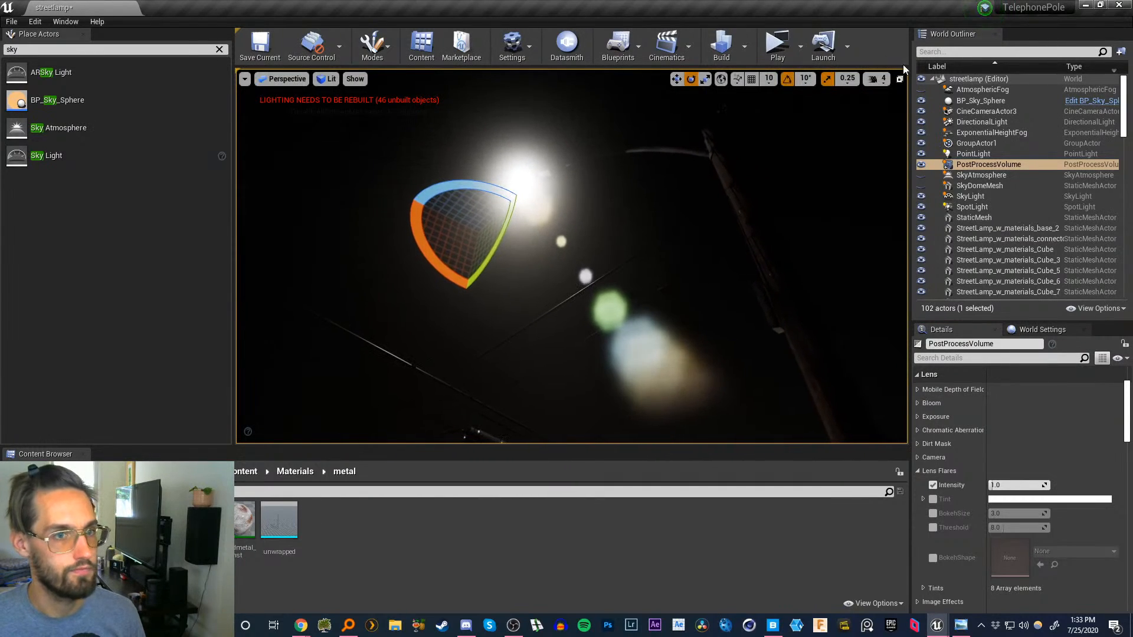
click(878, 79)
drag(910, 108, 870, 107)
right_drag(823, 121, 847, 100)
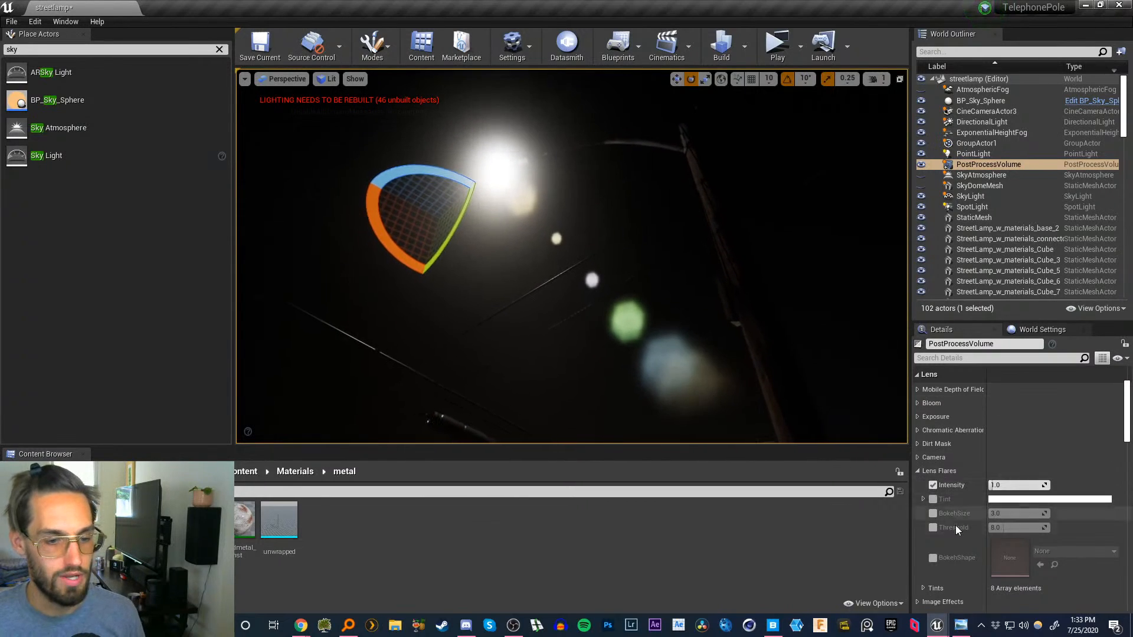
- Try a lens flare intensity of 0.1 on the PostProcessVolume, and reduce it to 0.01
click(1002, 488)
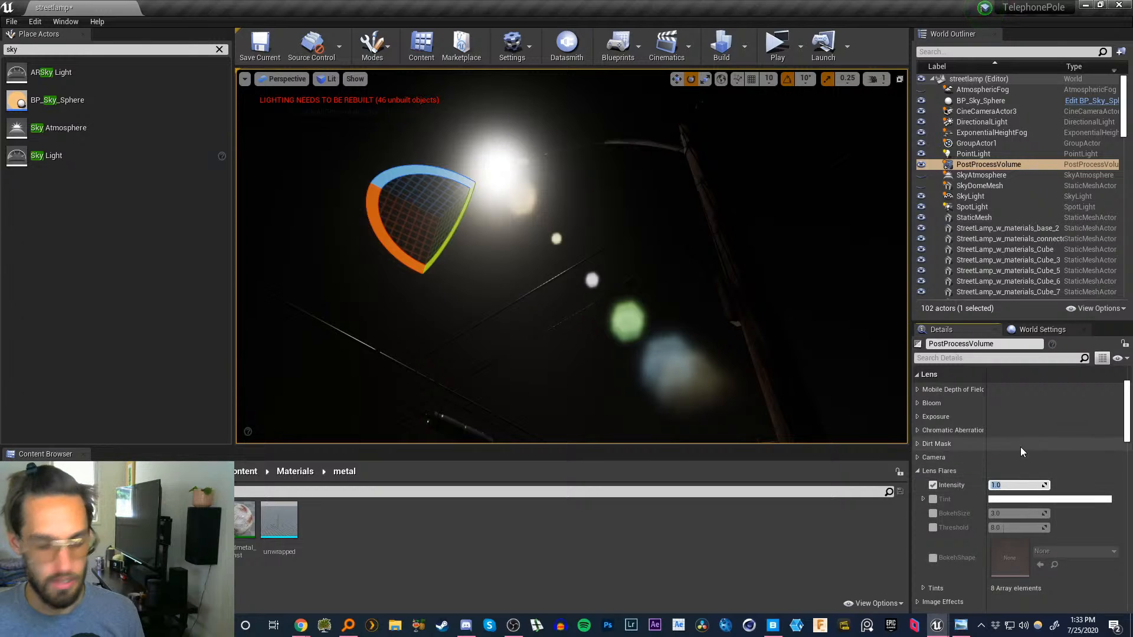
text(0.1)
key(Return)
text(0.01)
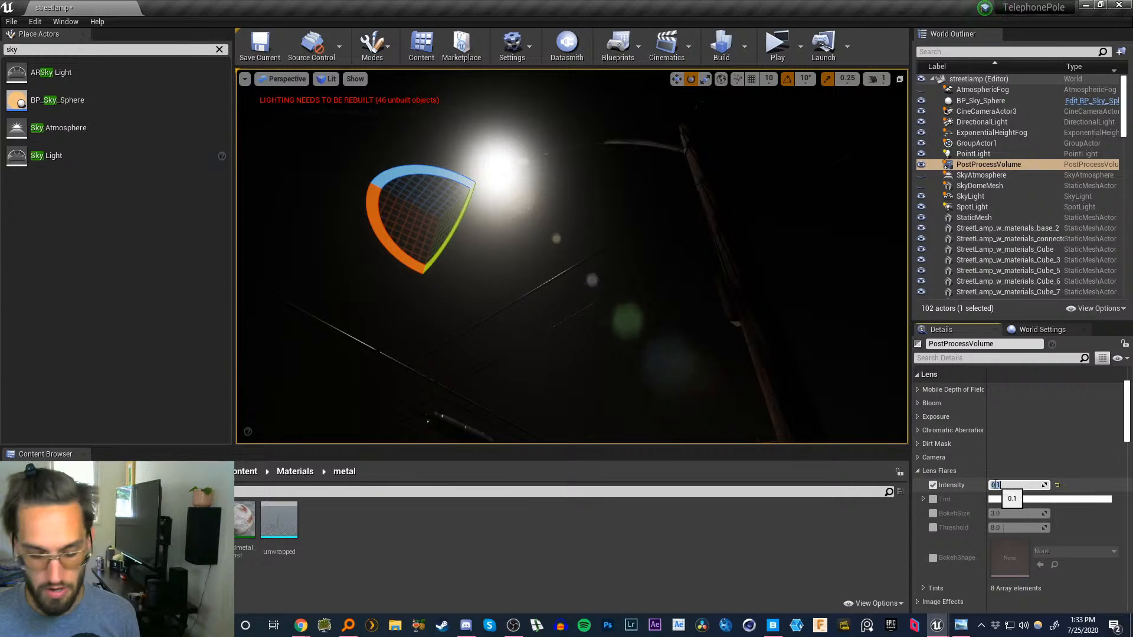
key(Return)
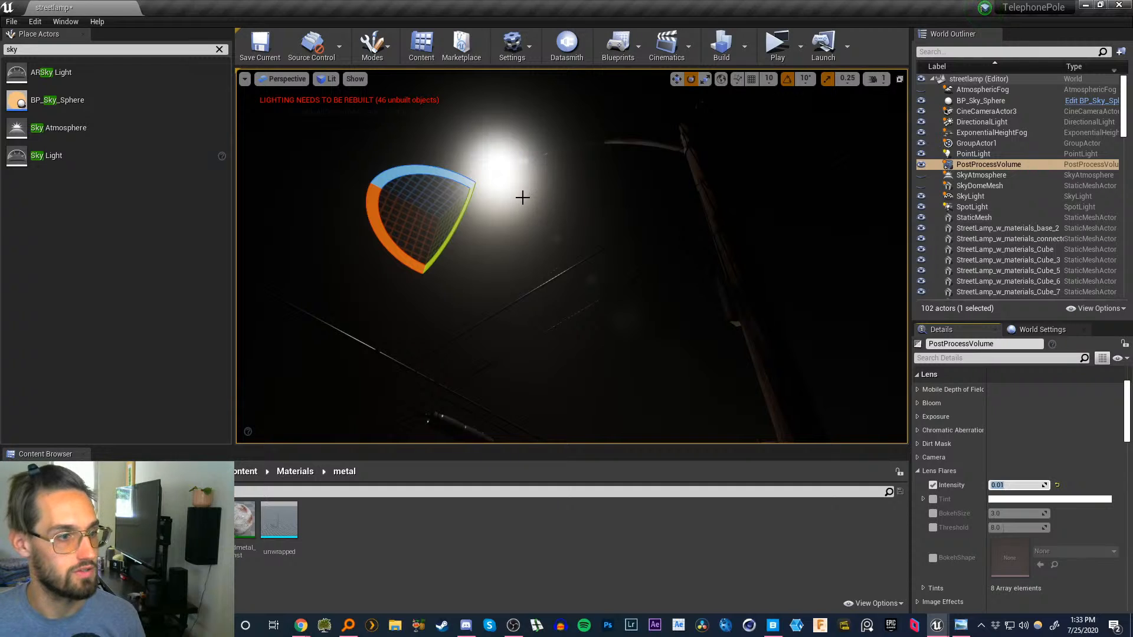
right_drag(523, 198, 528, 232)
mouse_move(571, 256)
right_down()
mouse_move(571, 289)
mouse_move(575, 232)
mouse_move(517, 184)
right_up()
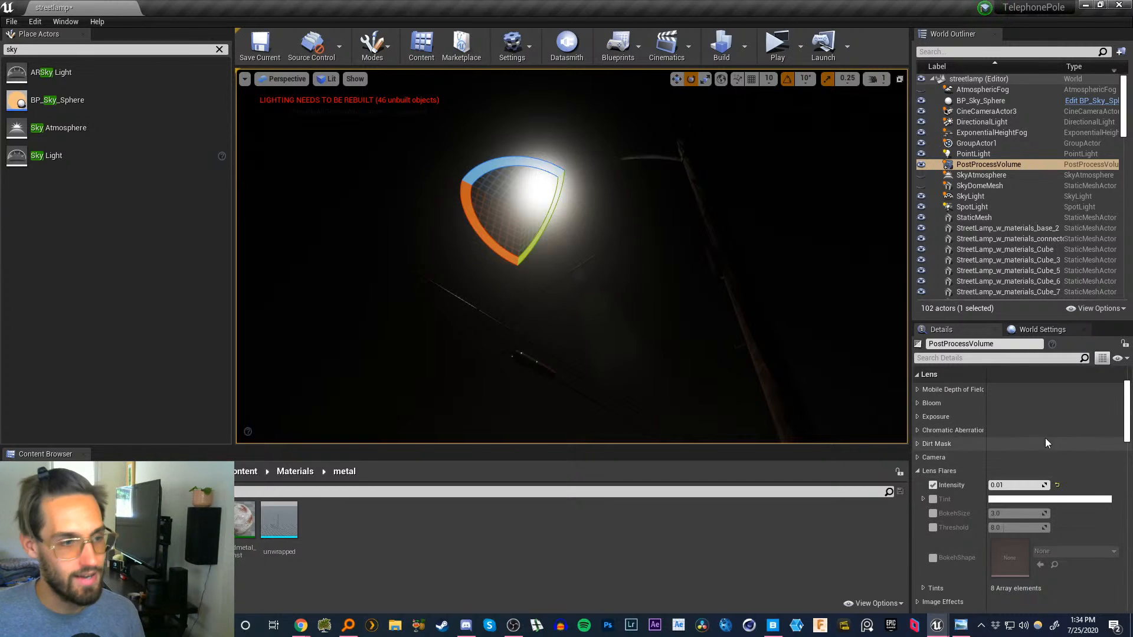
- Hide BP_Sky_Sphere and toggle the visibility of the DirectionalLight and ExponentialHeightFog to check what each contributes to the scene
click(1124, 103)
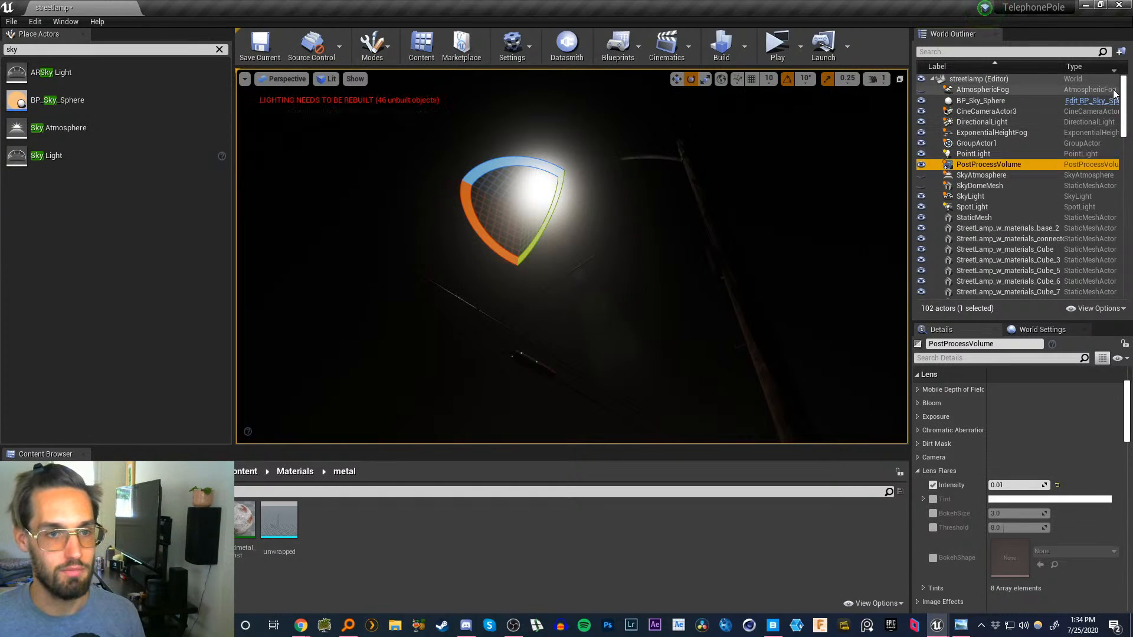
click(974, 174)
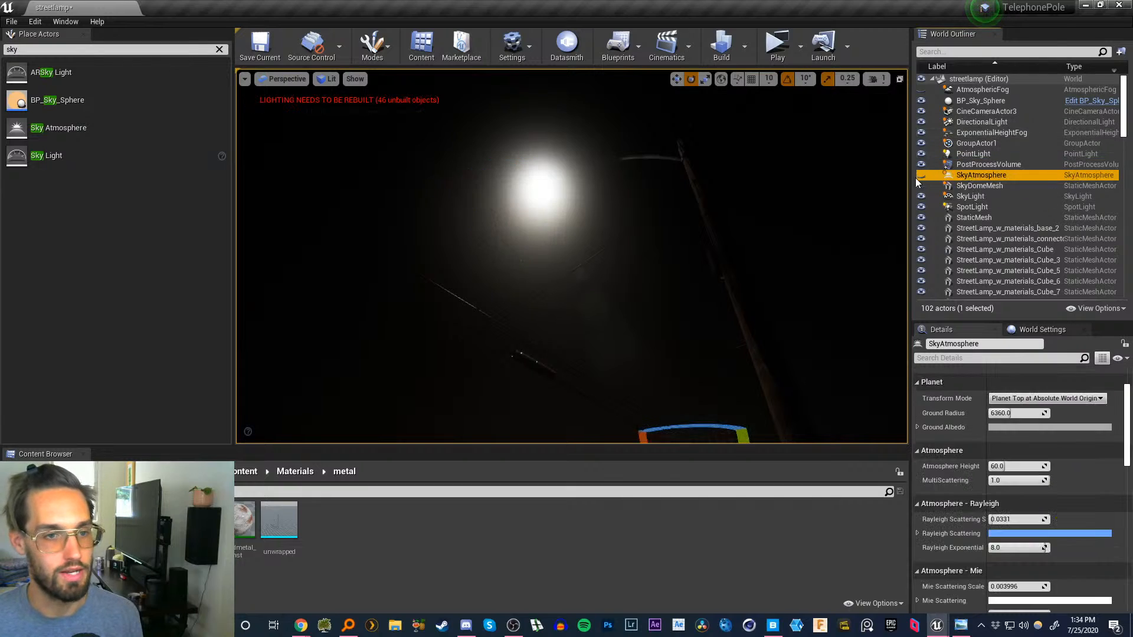
click(972, 176)
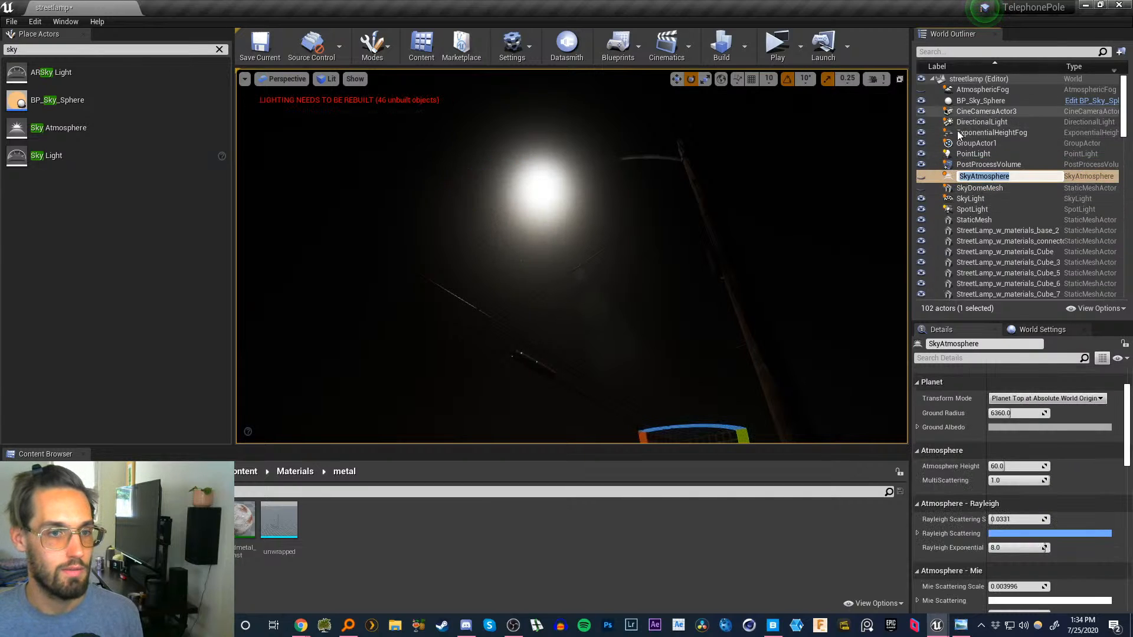
click(993, 208)
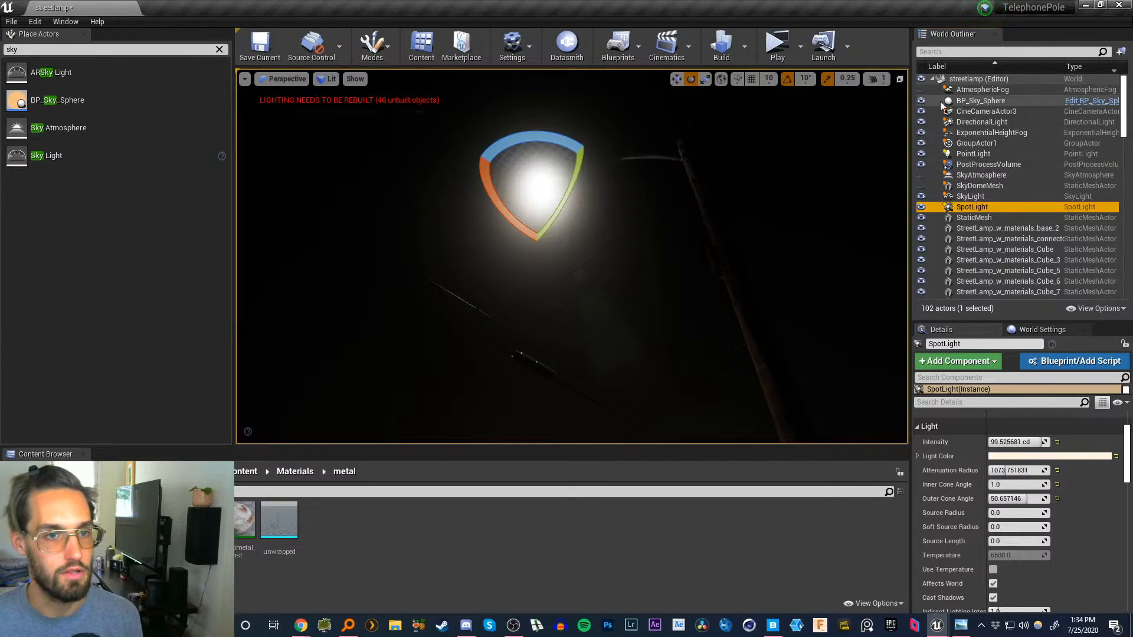
click(922, 100)
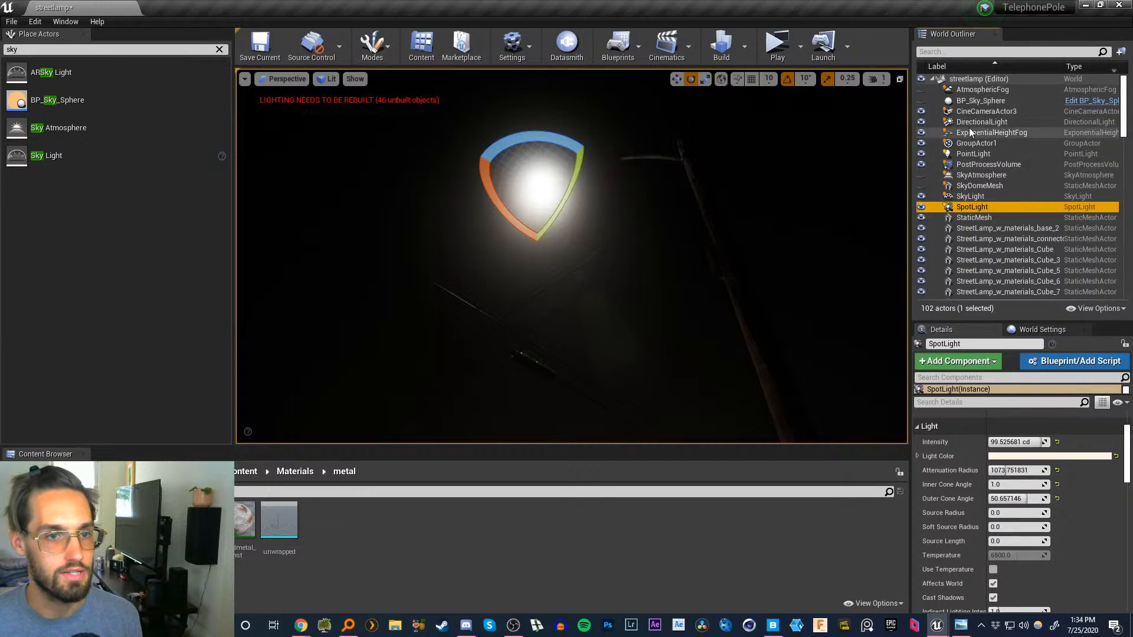
click(921, 122)
click(920, 122)
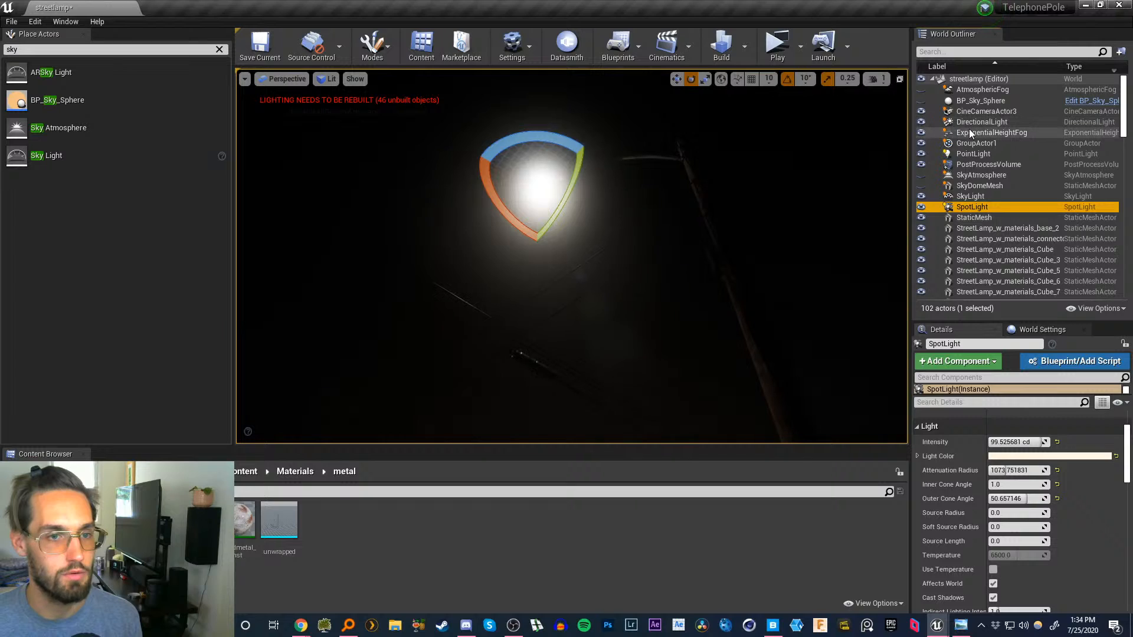
click(921, 132)
click(921, 131)
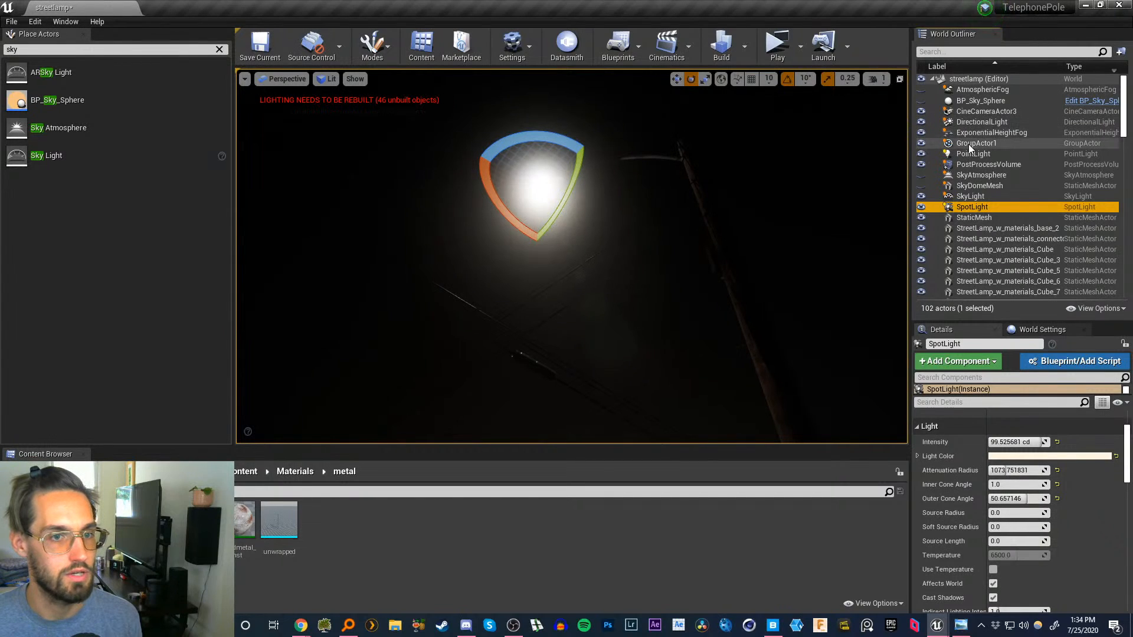
- Delete the SkyAtmosphere and SkyDomeMesh actors from the level
click(977, 176)
key(Delete)
click(975, 176)
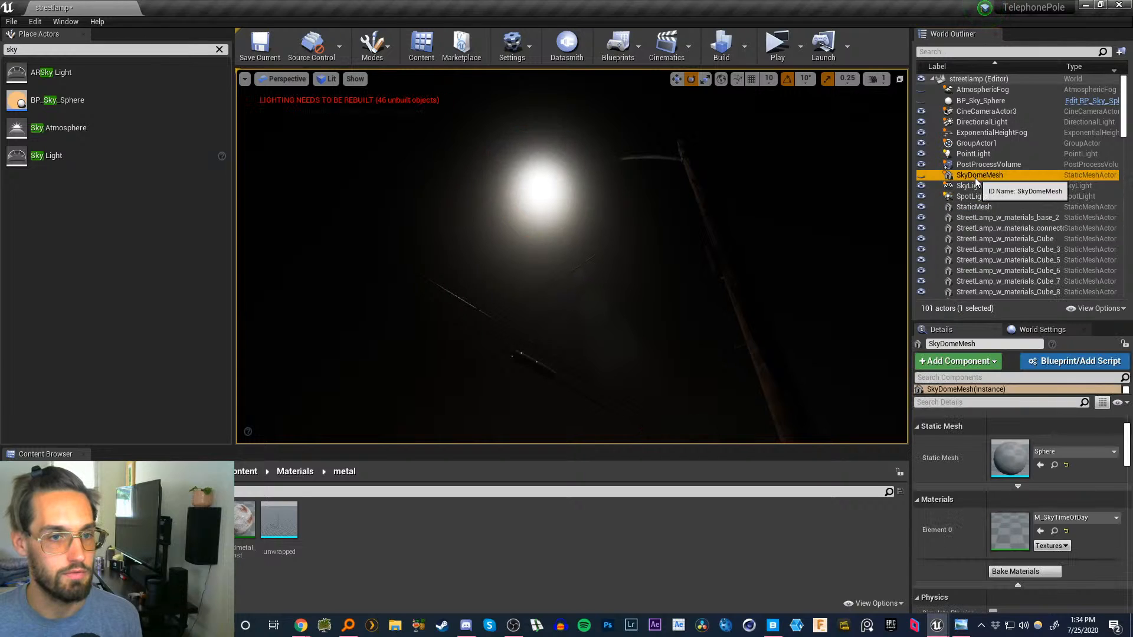
key(Delete)
click(974, 175)
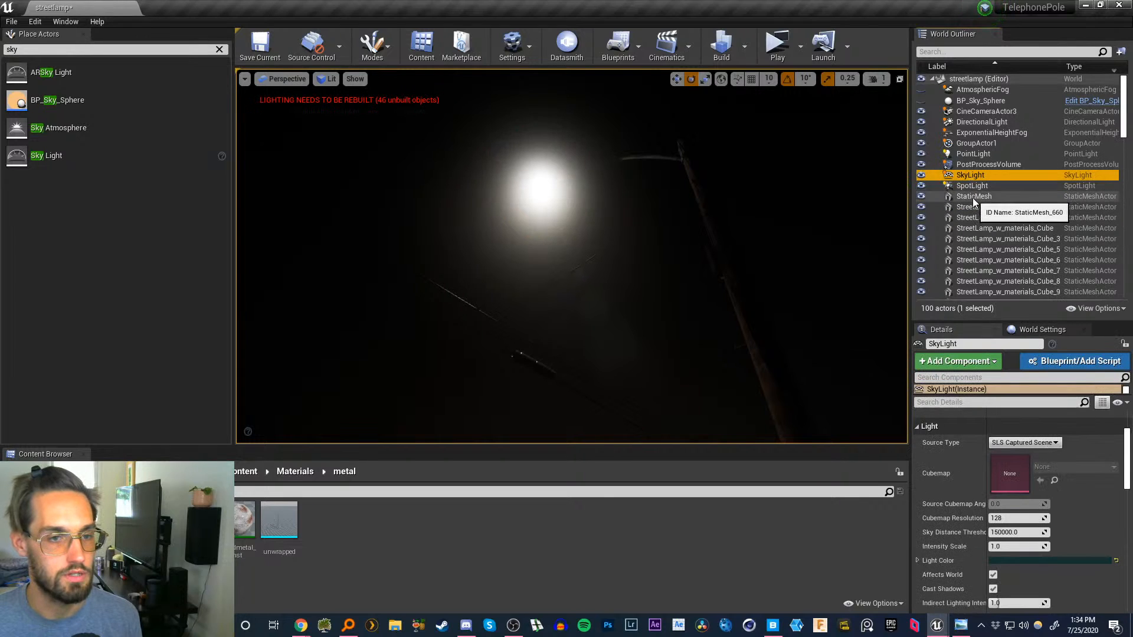
key(Delete)
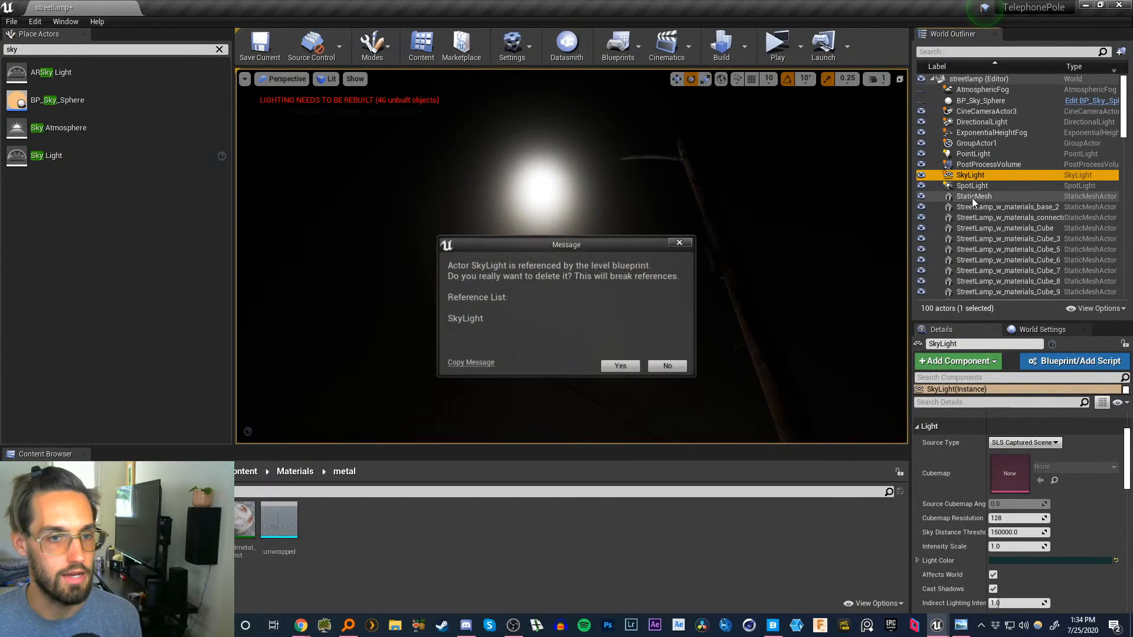
click(667, 366)
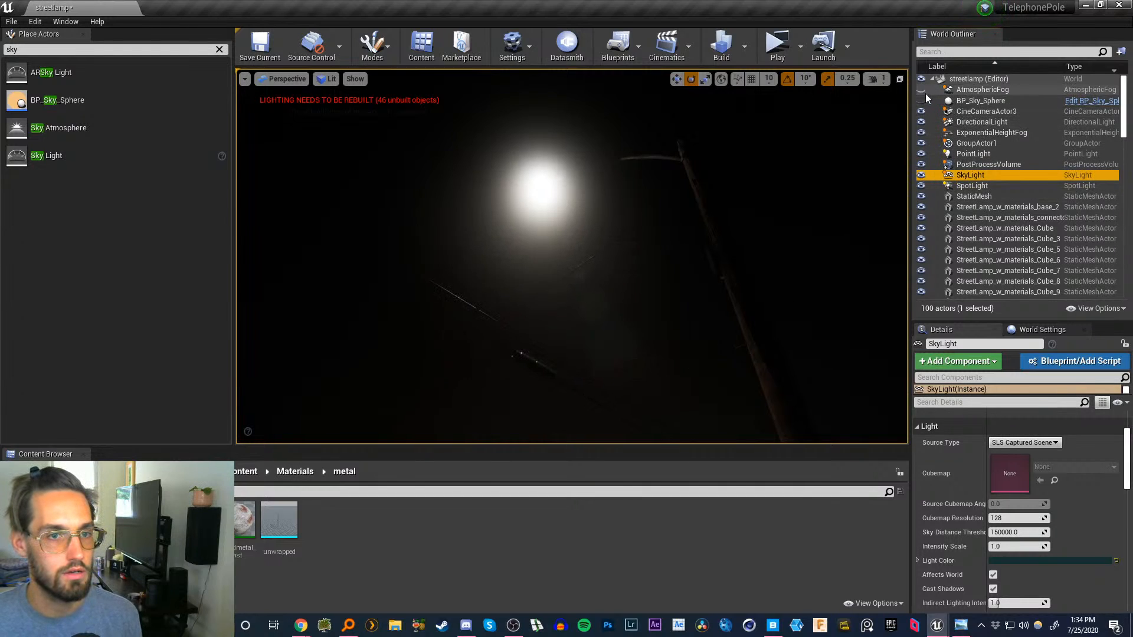
- Delete the AtmosphericFog and BP_Sky_Sphere actors from the level
click(960, 90)
key(Delete)
click(972, 92)
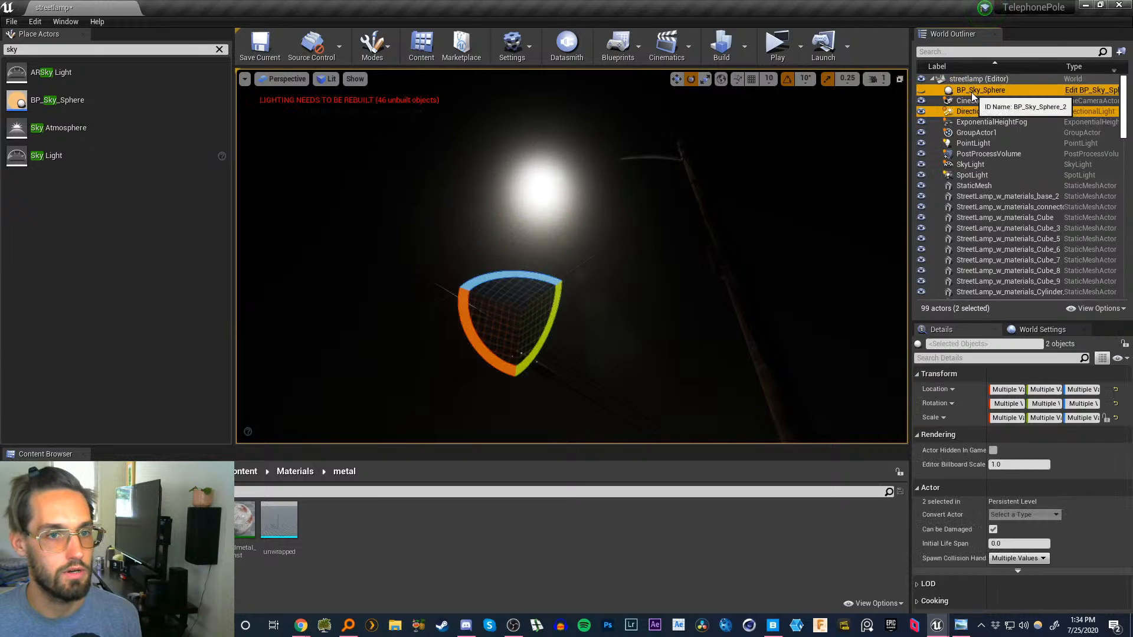
click(921, 90)
click(922, 90)
click(972, 131)
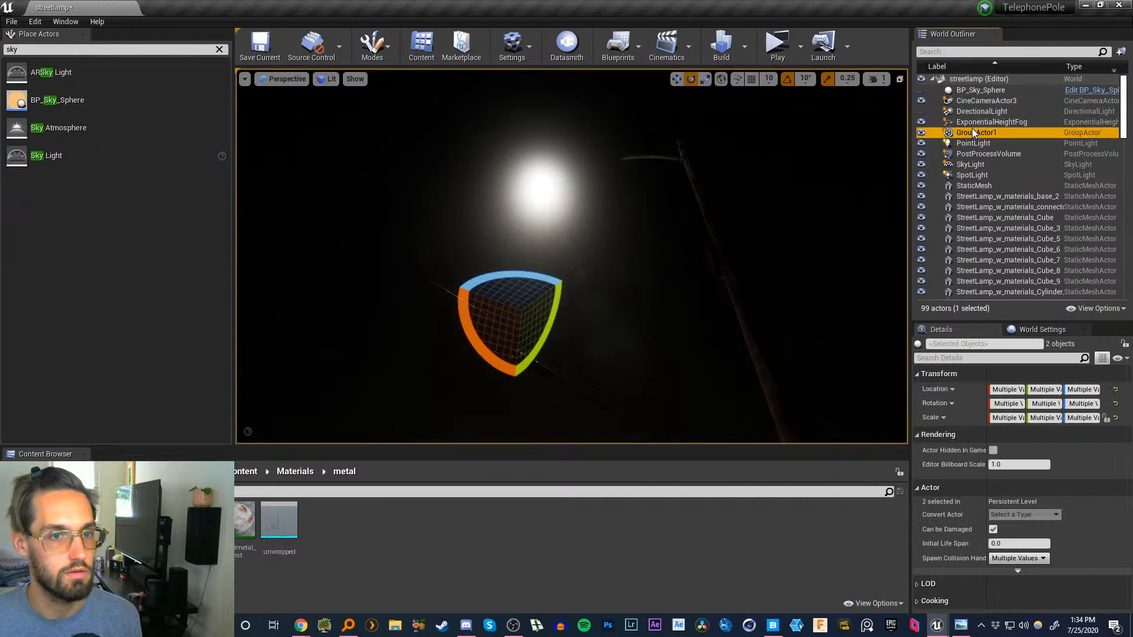
click(970, 92)
key(Delete)
- Hide the DirectionalLight to check its effect and delete it from the level
click(971, 102)
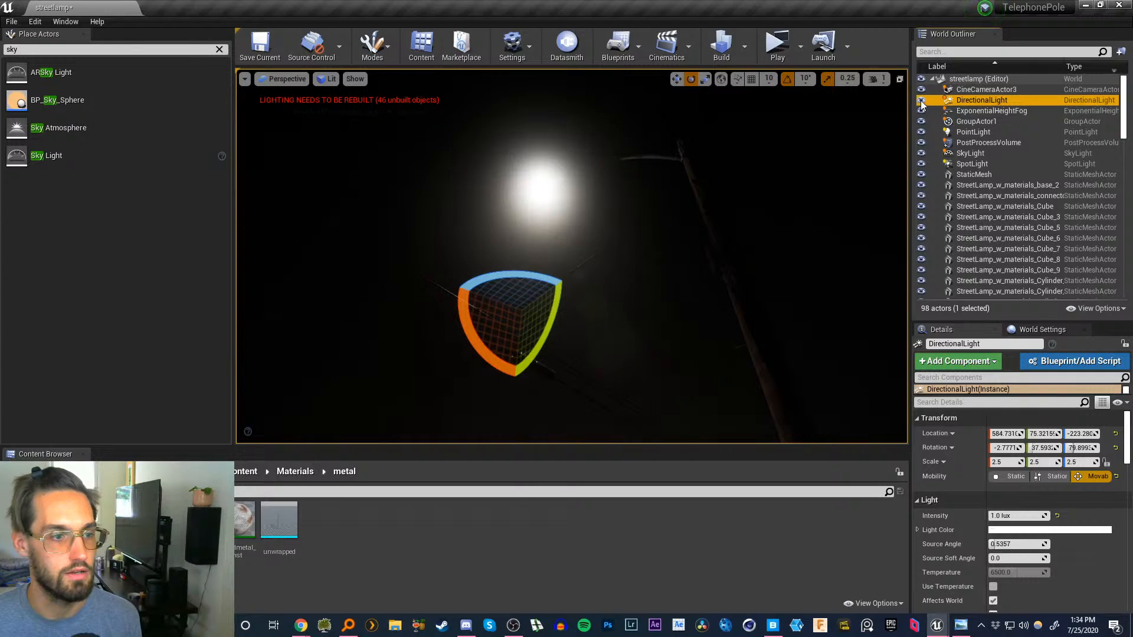
click(966, 103)
key(Delete)
click(968, 132)
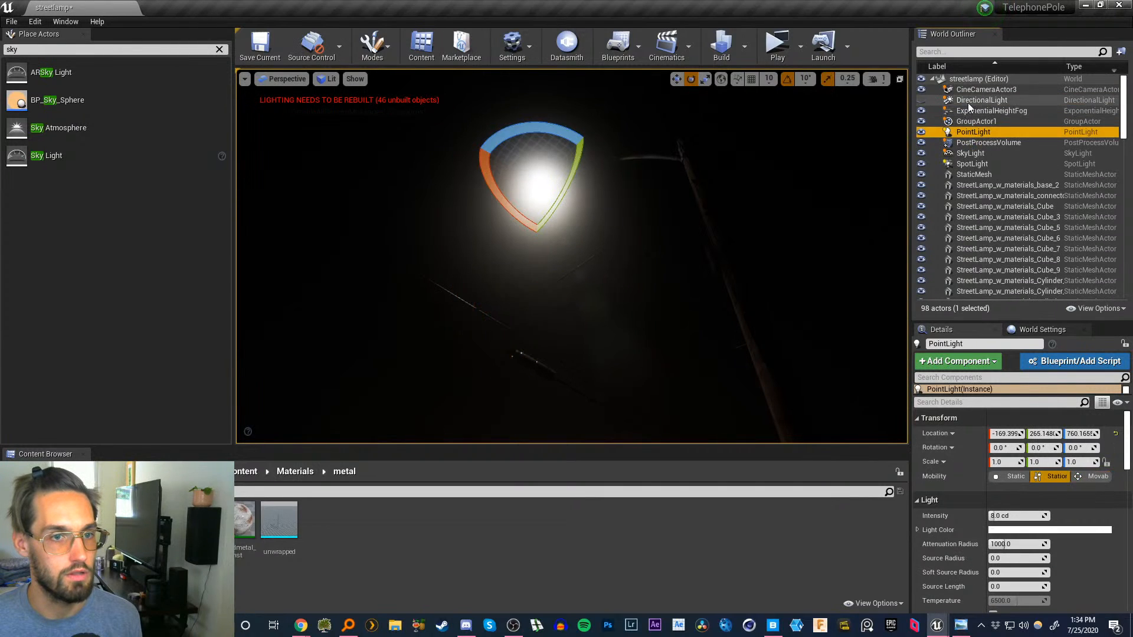
click(968, 103)
key(Delete)
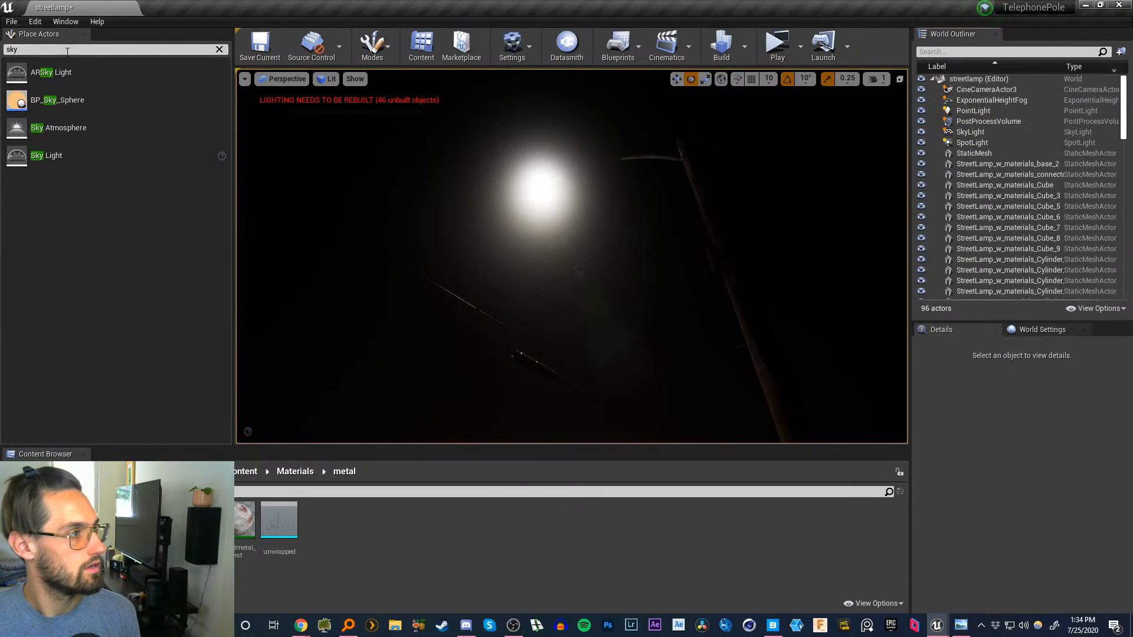
- Place a new BP_Sky_Sphere in the level and toggle its visibility and the SkyLight's to compare their effect
click(101, 105)
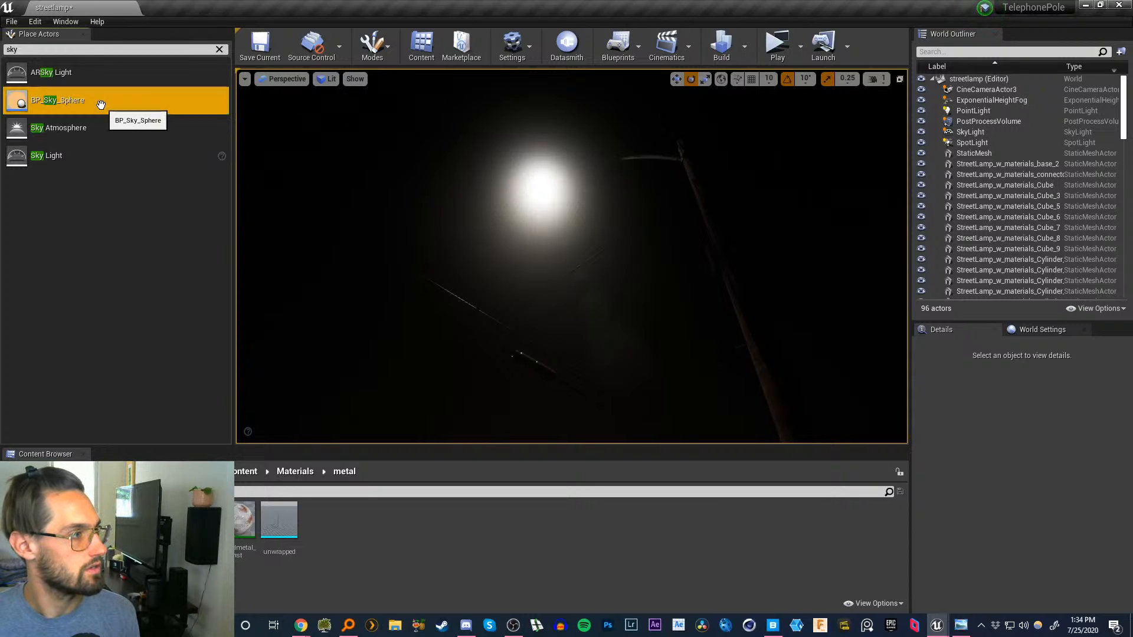
drag(101, 105, 640, 360)
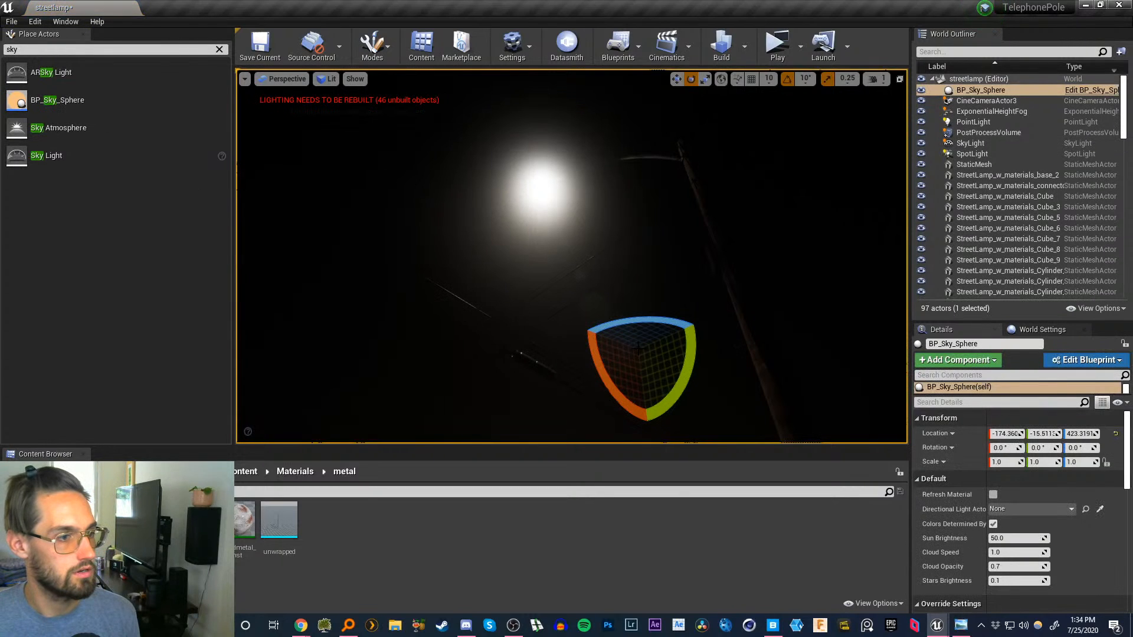
click(925, 90)
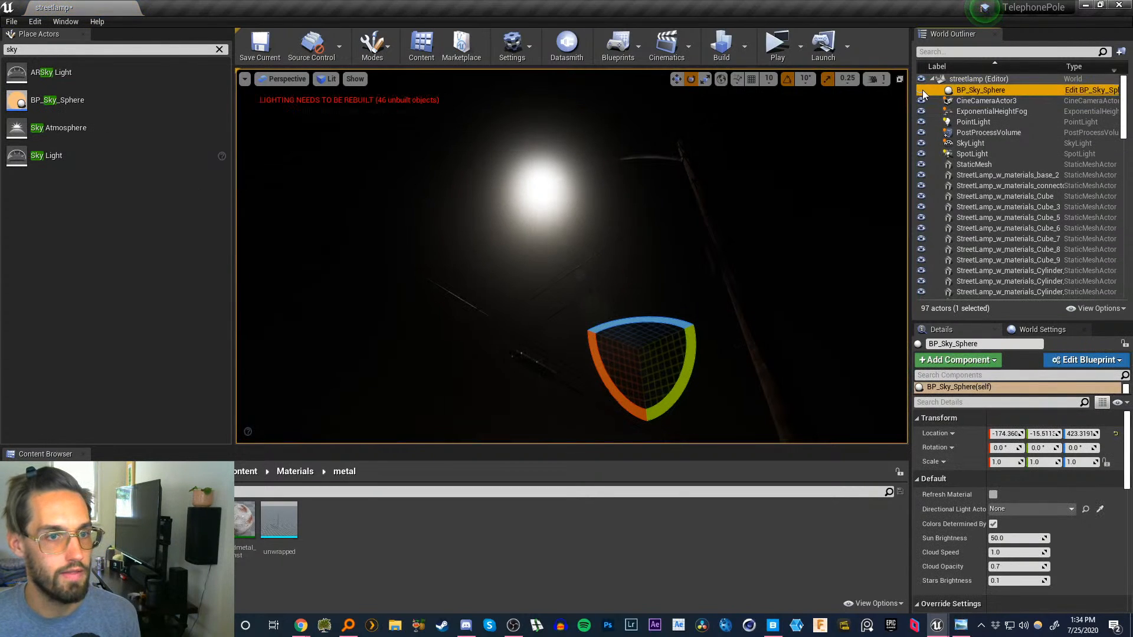
click(922, 143)
double_click(921, 142)
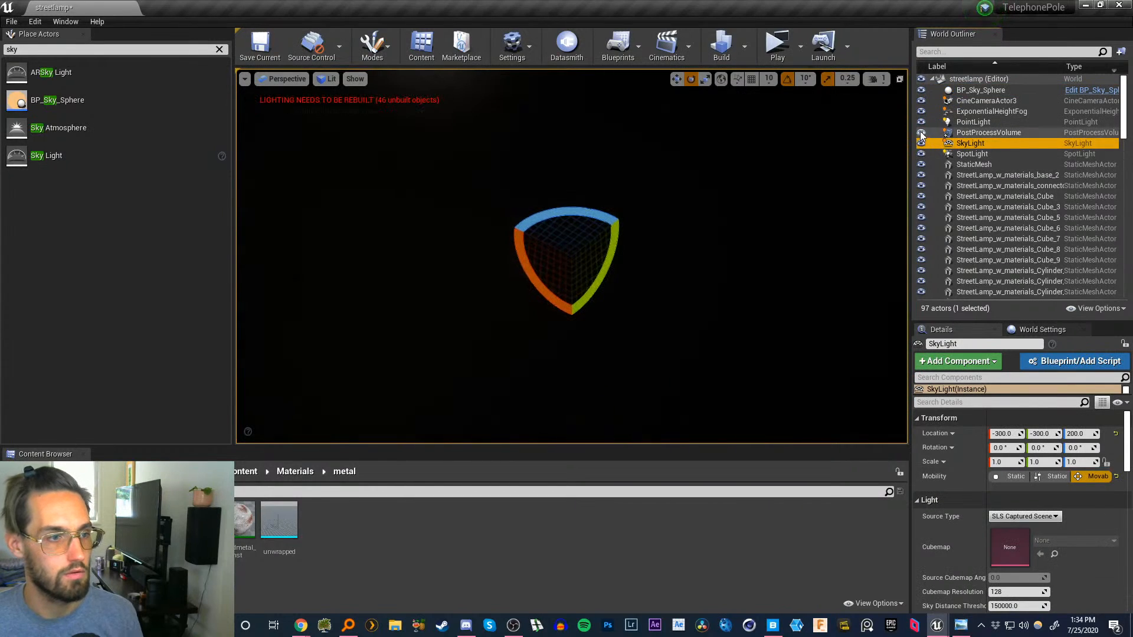
- Set the viewport camera speed to 2 and bring the view back to the streetlamp and pole
right_drag(571, 256, 437, 163)
key(w)
click(877, 79)
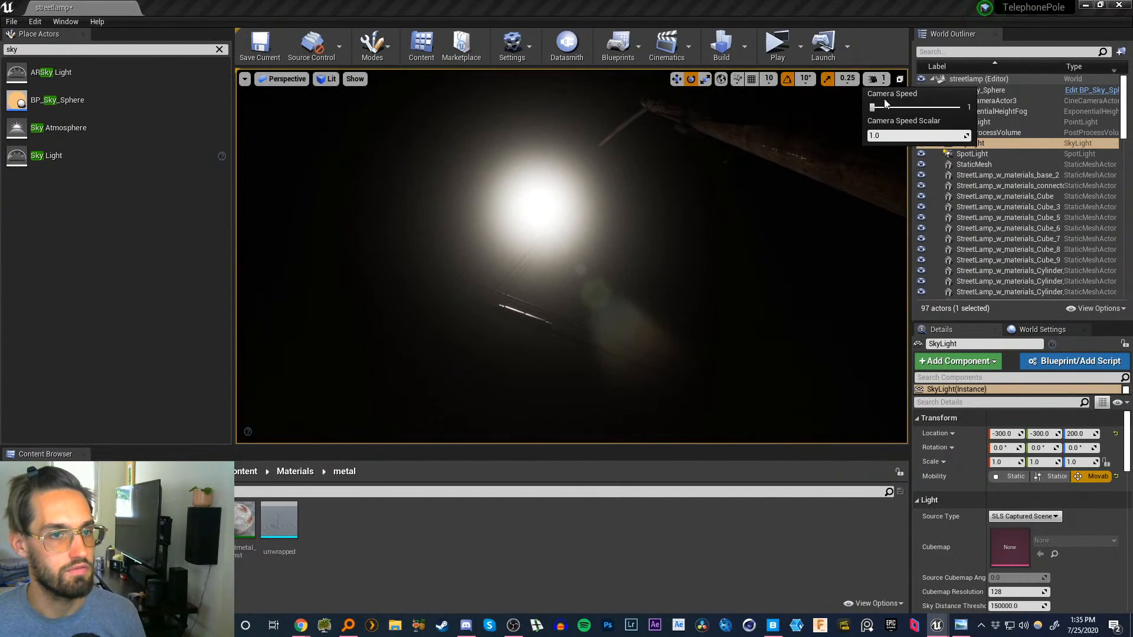
drag(874, 108, 885, 108)
mouse_move(571, 256)
right_down()
mouse_move(571, 301)
mouse_move(572, 250)
mouse_move(557, 251)
mouse_move(571, 254)
mouse_move(572, 277)
mouse_move(562, 260)
right_up()
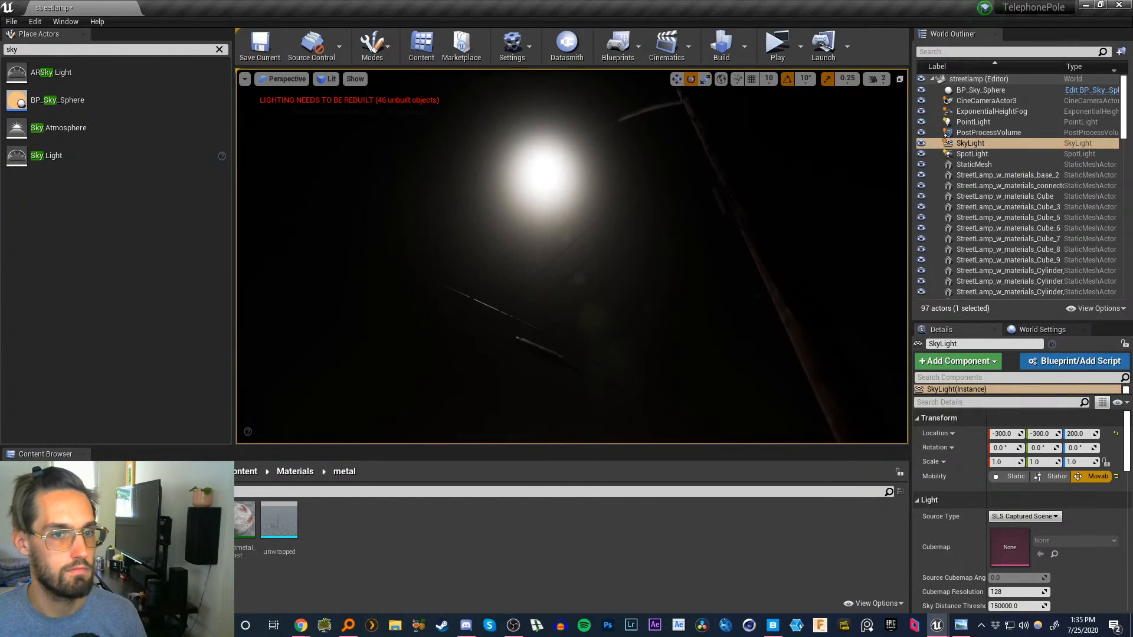
- Hide the PostProcessVolume, PointLight and ExponentialHeightFog to inspect the sky behind the streetlamp
click(922, 132)
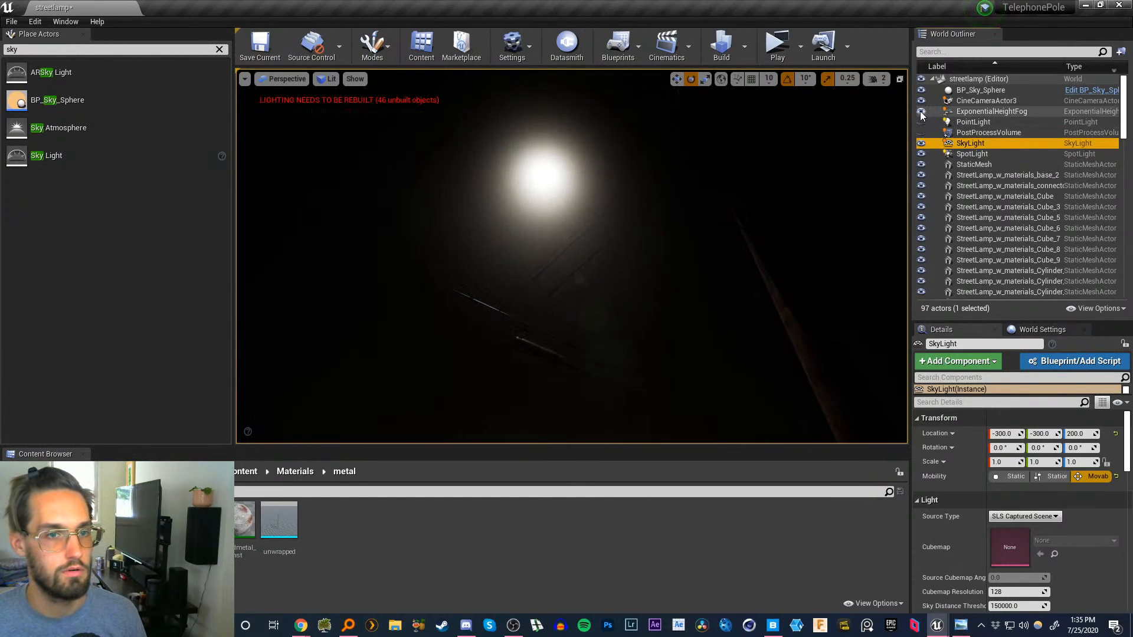
click(920, 111)
right_drag(719, 261, 747, 267)
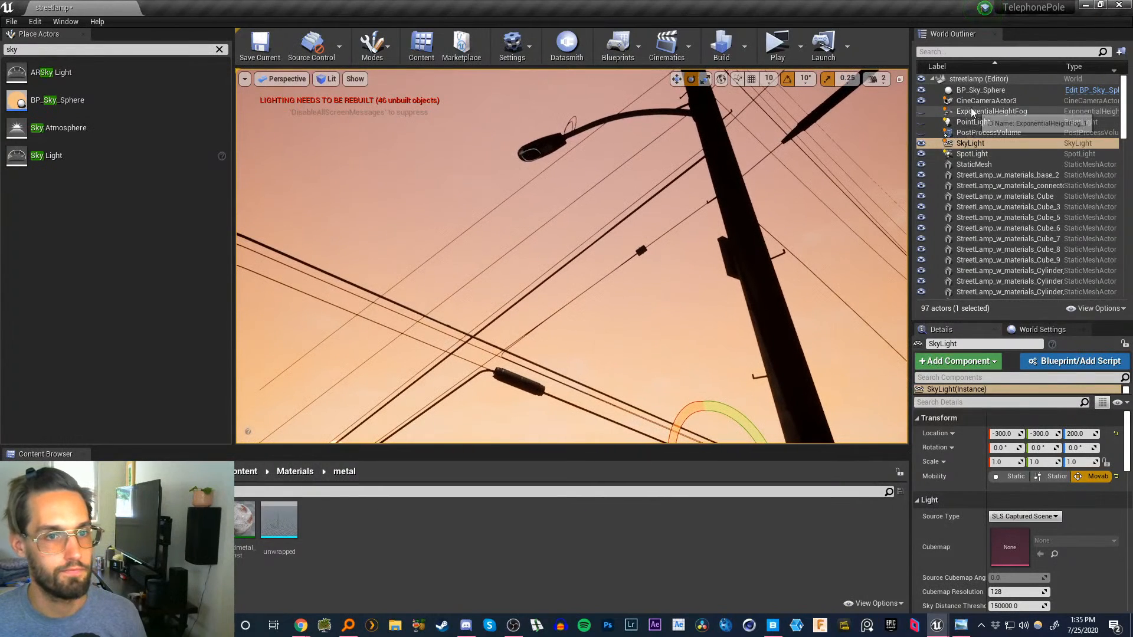
- Show the ExponentialHeightFog again and brighten its Fog Inscattering Color to the grey with sRGB hex 727476FF
click(974, 101)
click(940, 112)
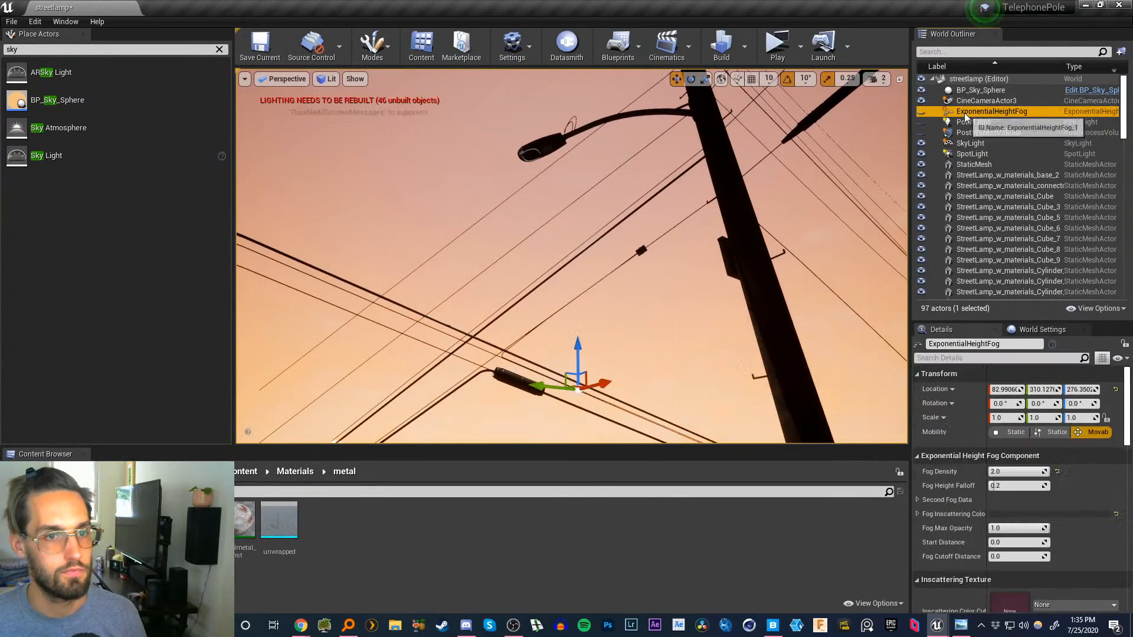
click(921, 111)
click(997, 113)
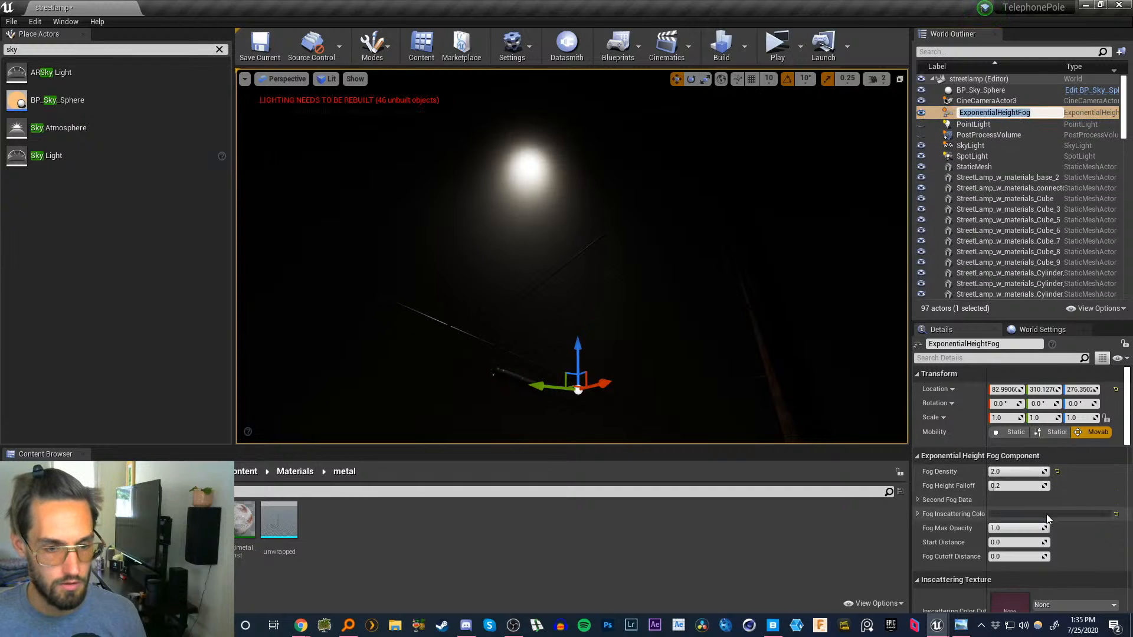
click(1020, 518)
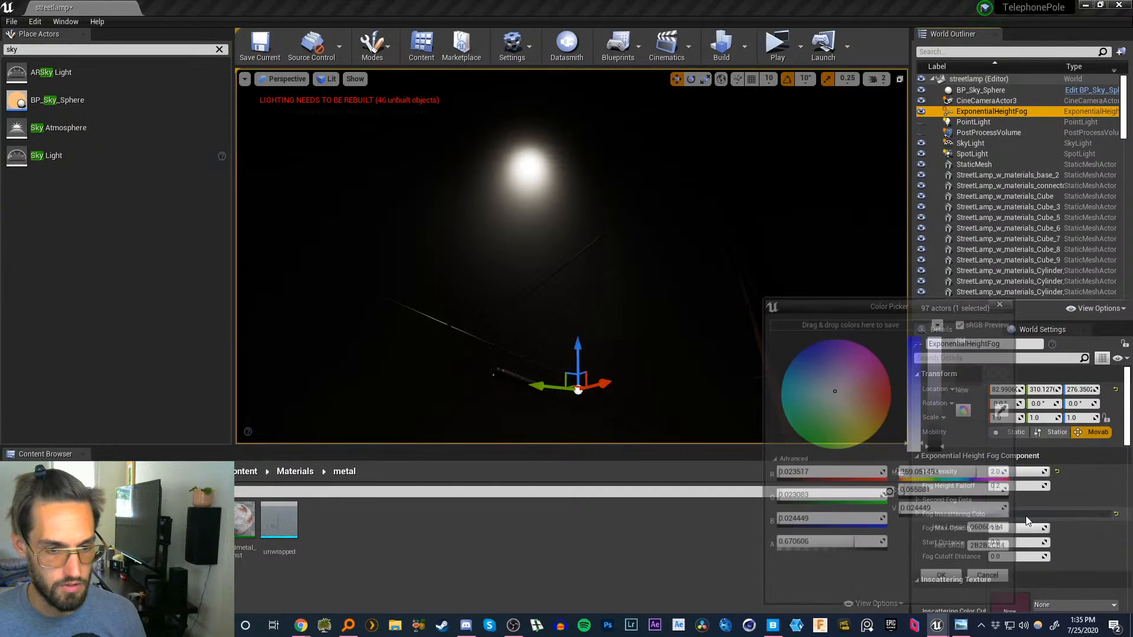
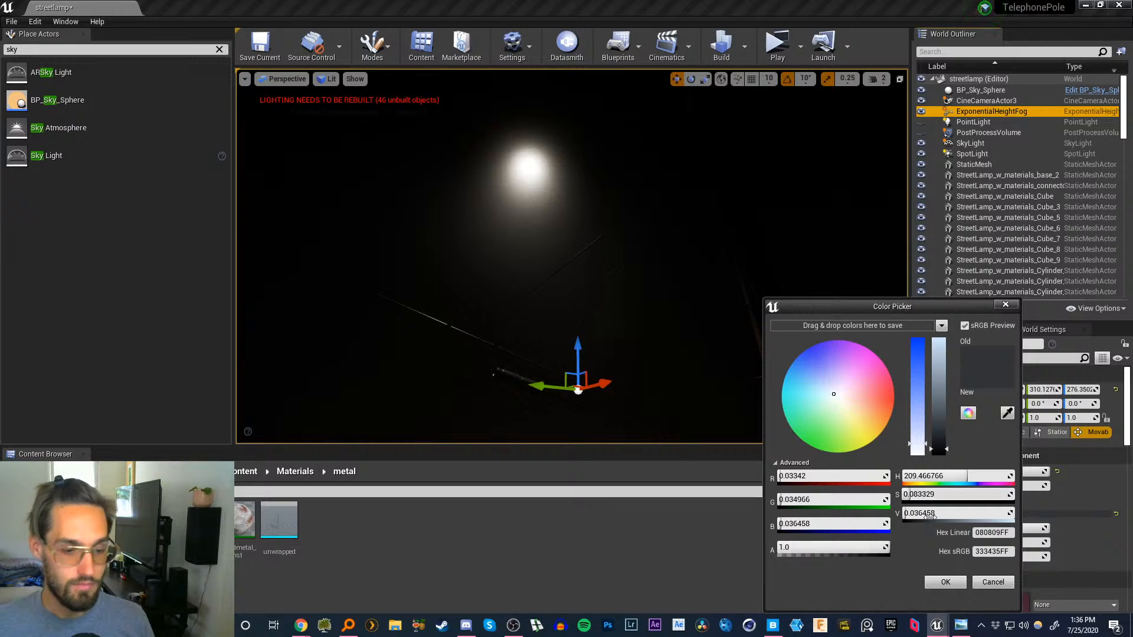
drag(938, 450, 938, 432)
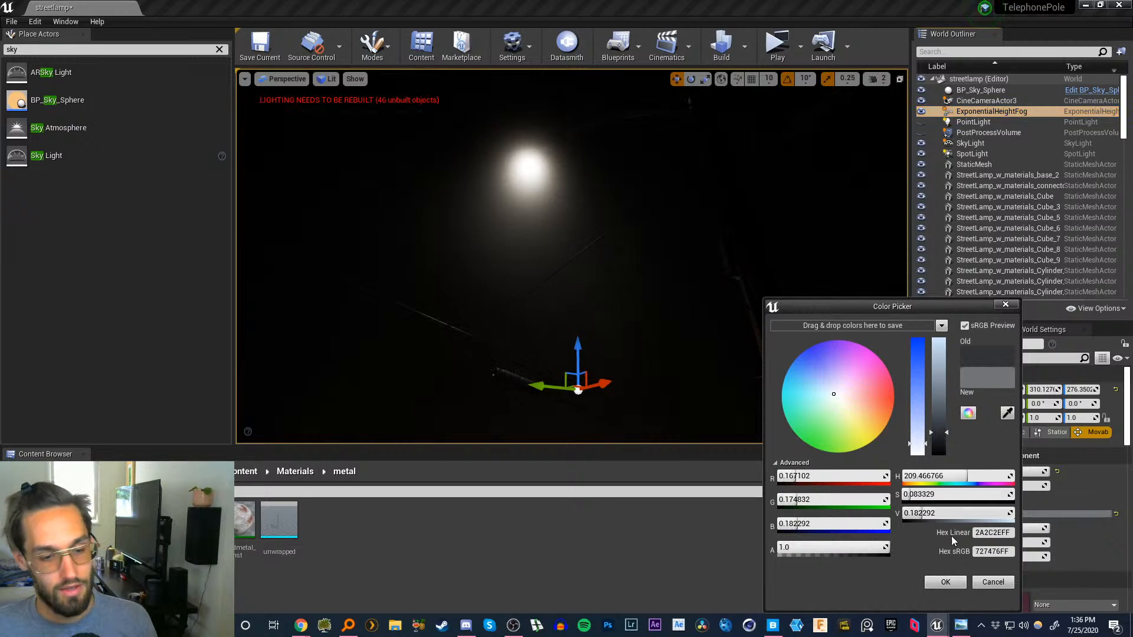
click(946, 582)
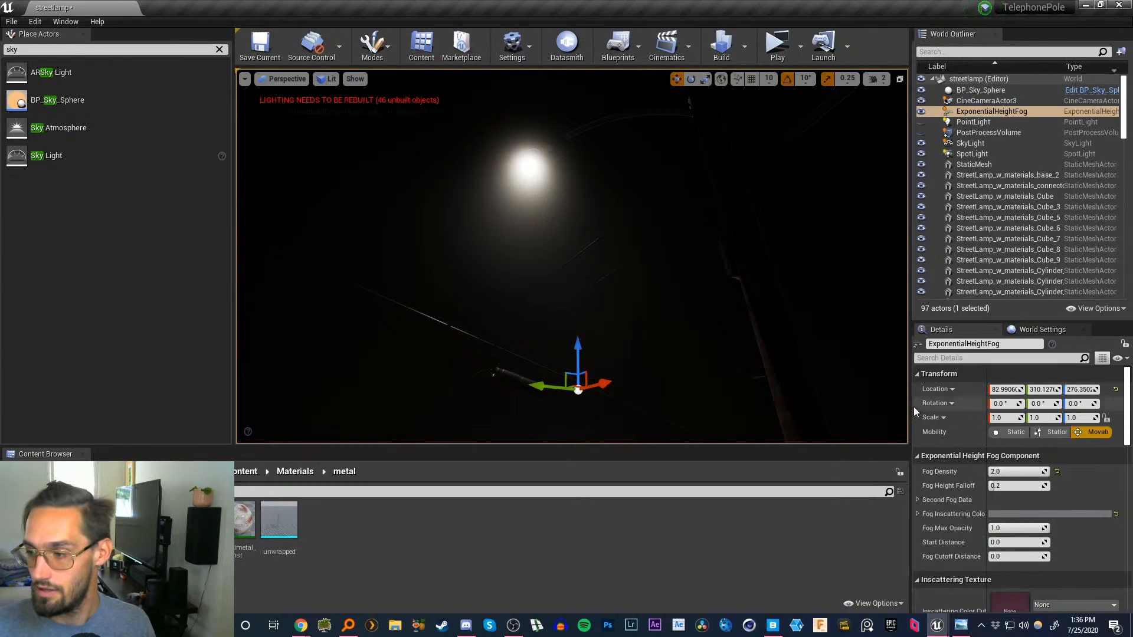
- Toggle the visibility of the PointLight and the ExponentialHeightFog to compare their effect on the scene
right_drag(572, 256, 595, 248)
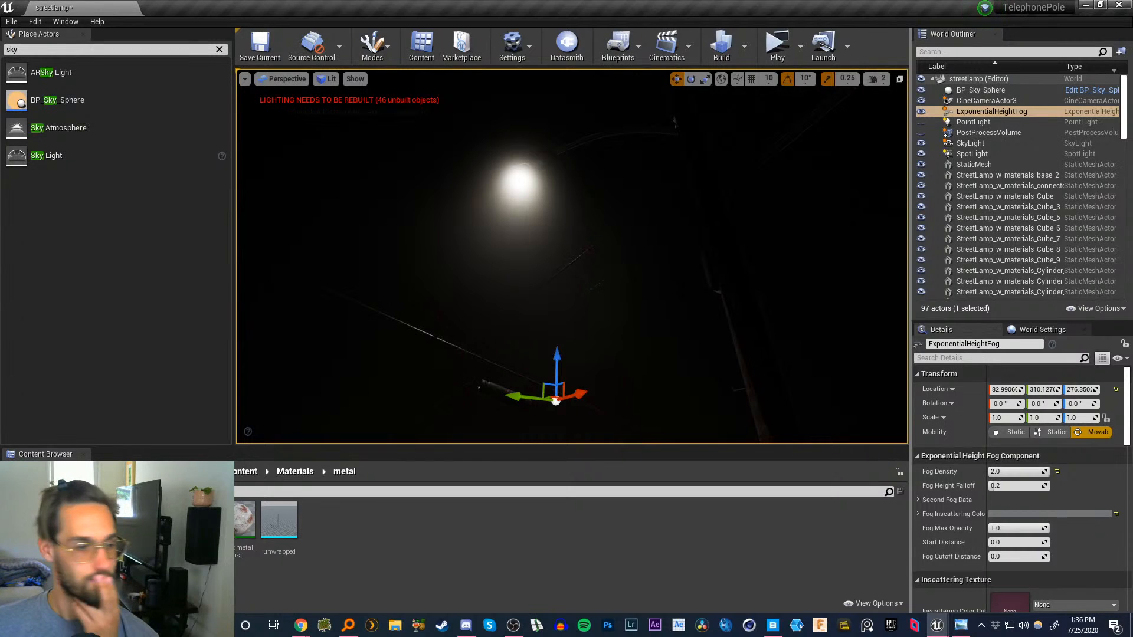
click(922, 122)
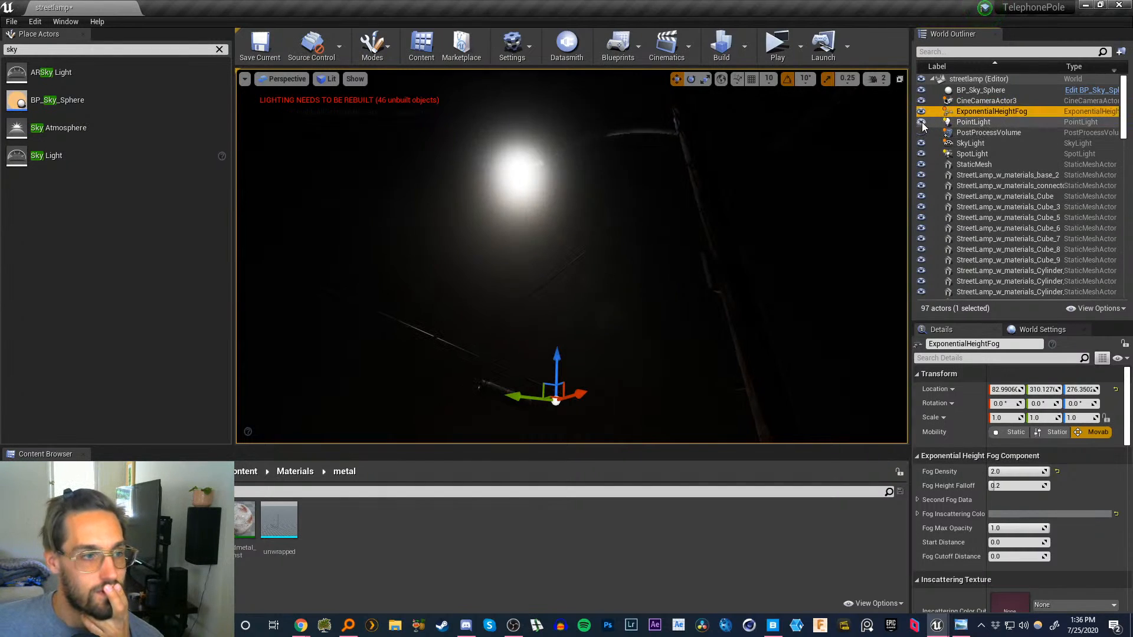
click(922, 122)
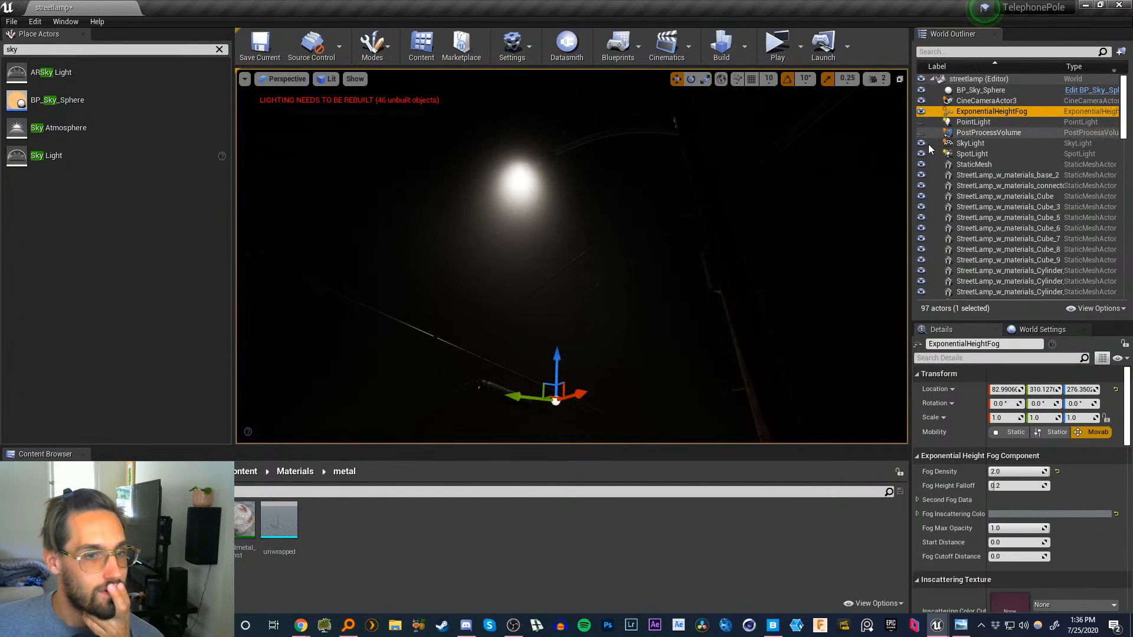
click(922, 112)
click(922, 111)
click(975, 111)
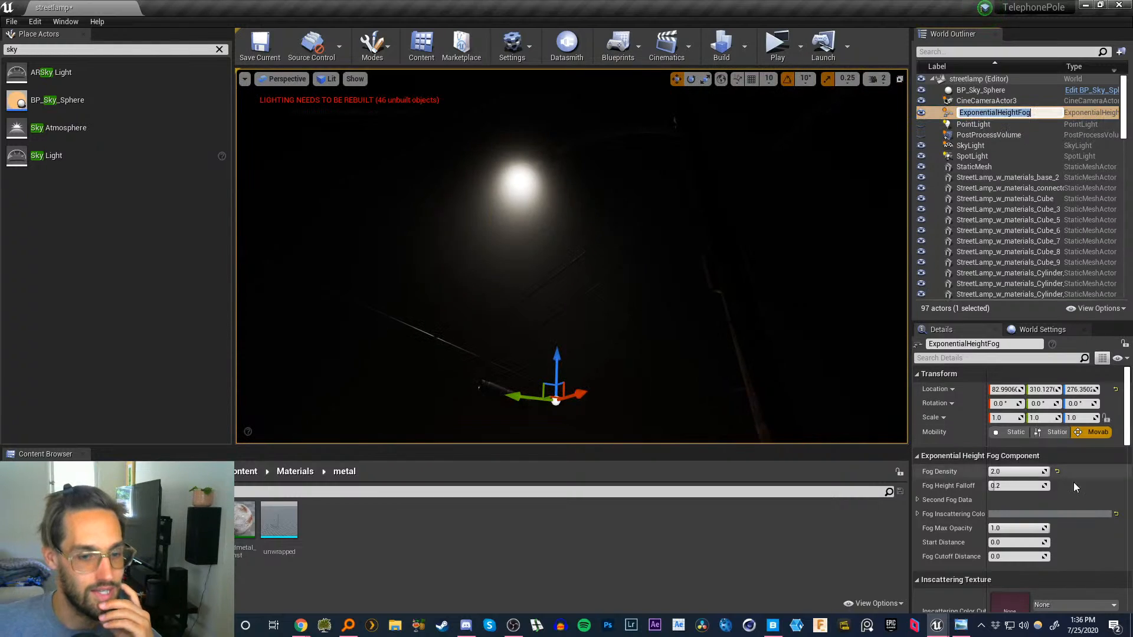
- Try a Fog Density of 0.1 on the ExponentialHeightFog, then set it to 0.5
mouse_move(1128, 438)
mouse_down()
mouse_move(1129, 520)
mouse_move(1126, 433)
mouse_up()
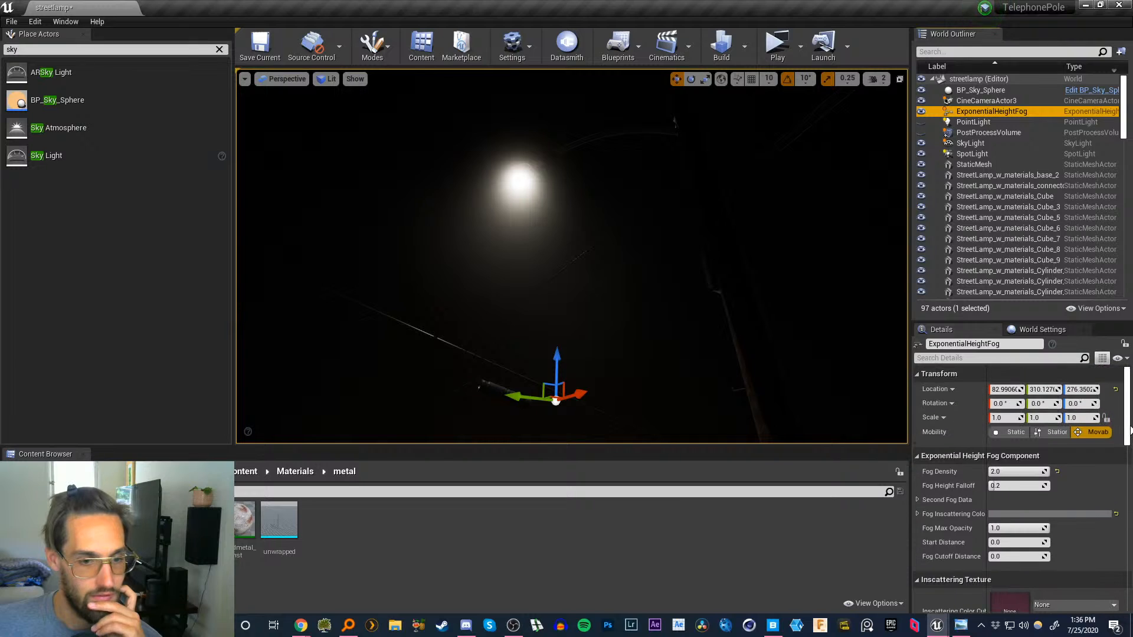
click(997, 472)
text(0.1)
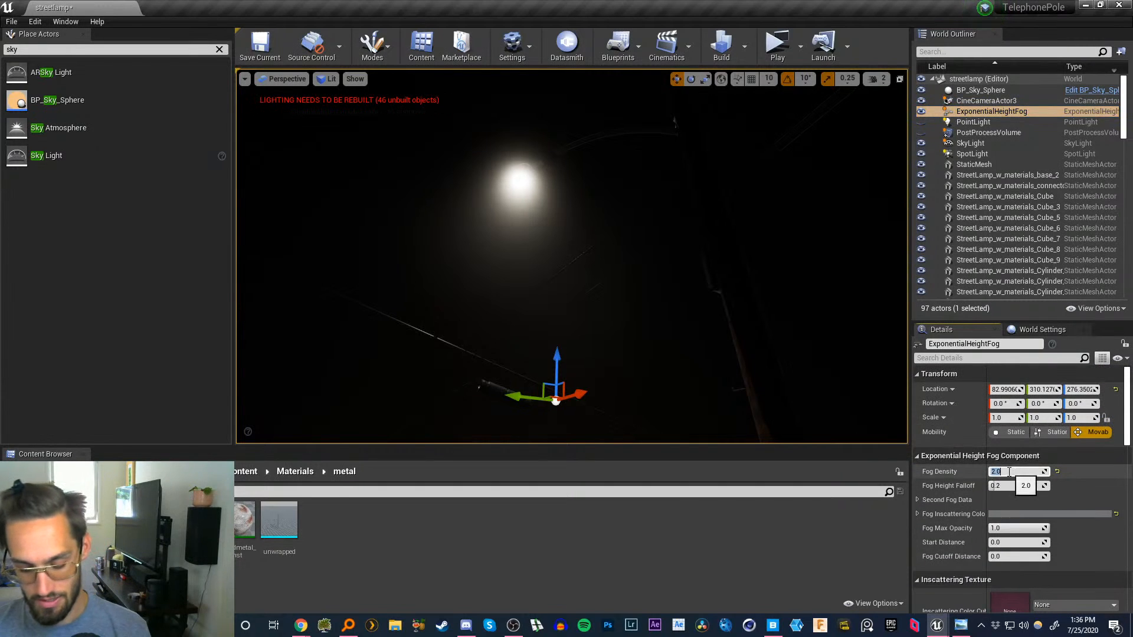
key(Return)
click(995, 472)
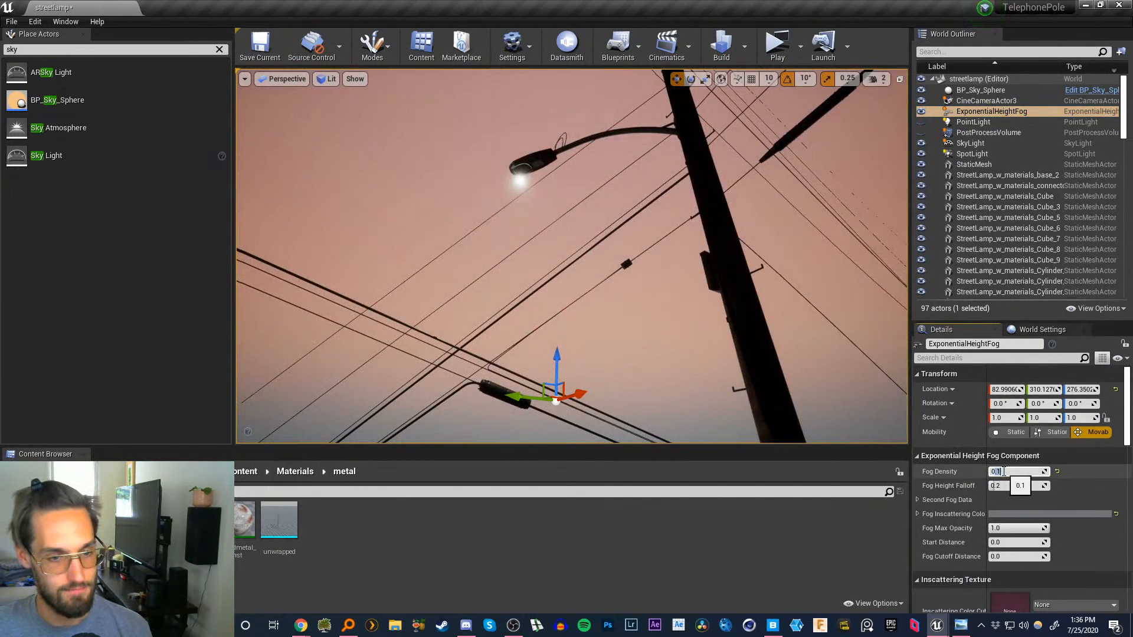
double_click(995, 472)
text(0.5)
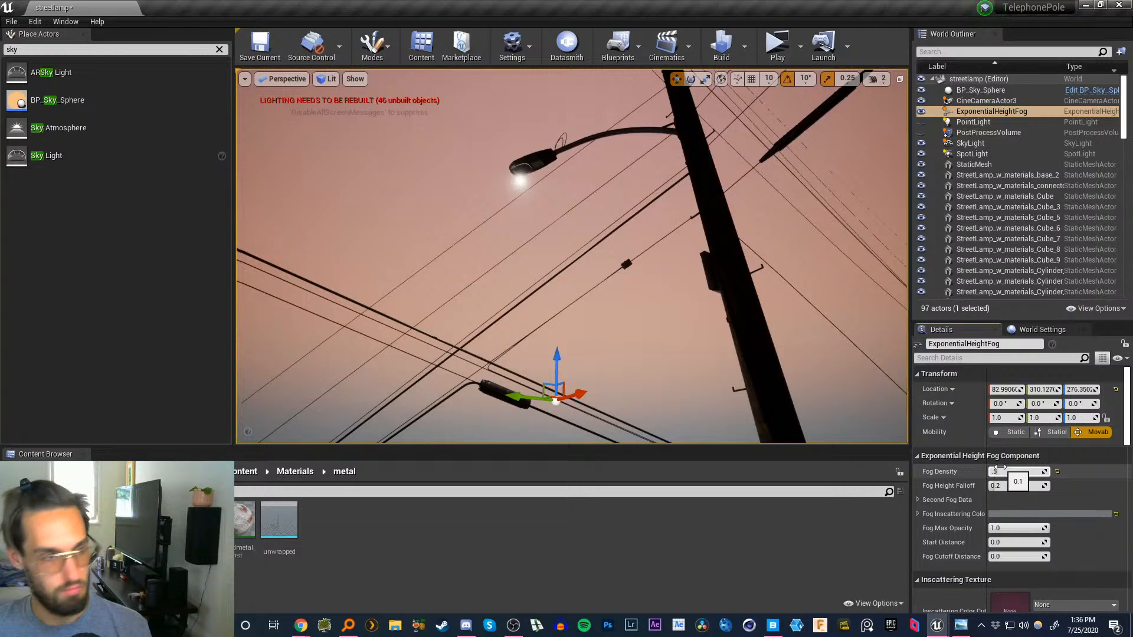
key(Return)
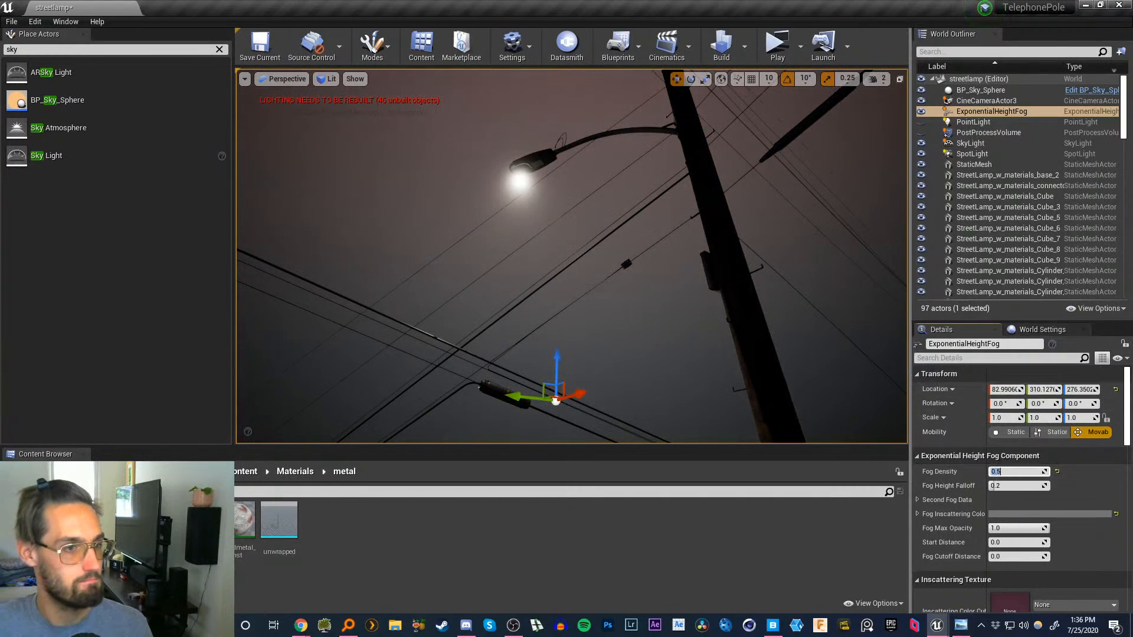
- Make the PointLight and PostProcessVolume visible again and select BP_Sky_Sphere
alt+drag(571, 256, 595, 256)
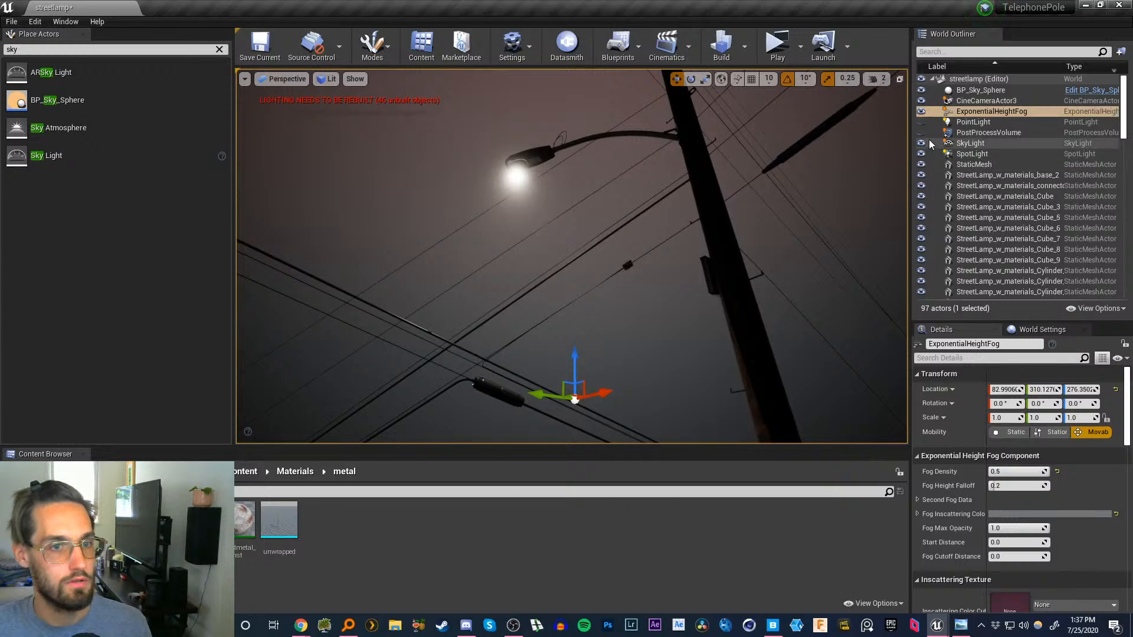
click(920, 123)
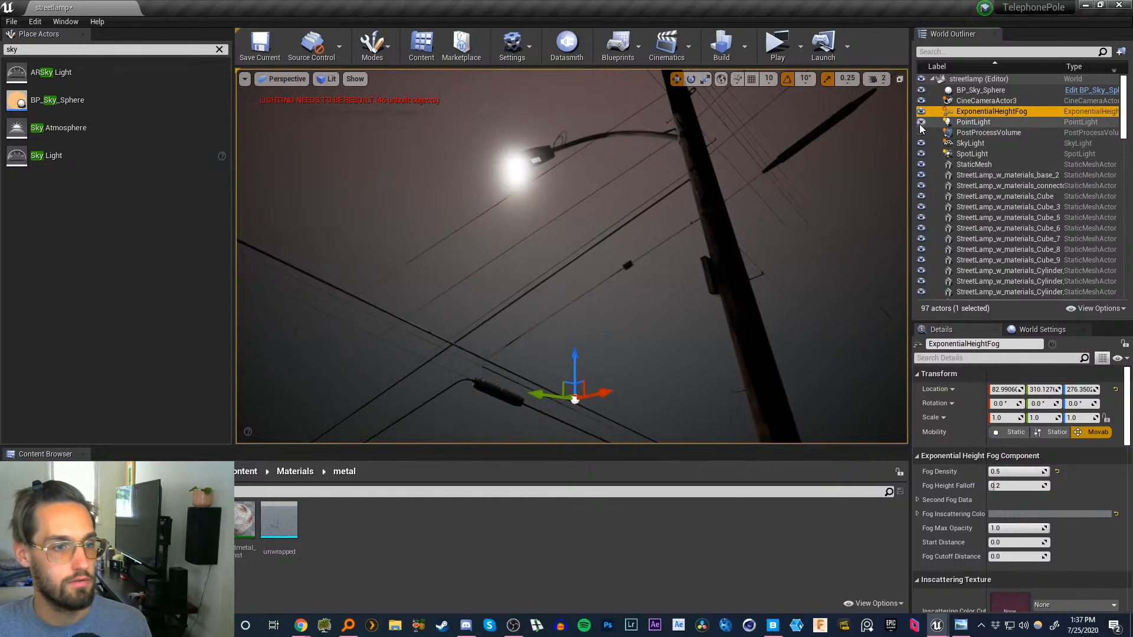
click(920, 132)
mouse_move(571, 256)
right_down()
mouse_move(557, 256)
mouse_move(532, 427)
mouse_move(541, 251)
mouse_move(553, 268)
right_up()
click(975, 92)
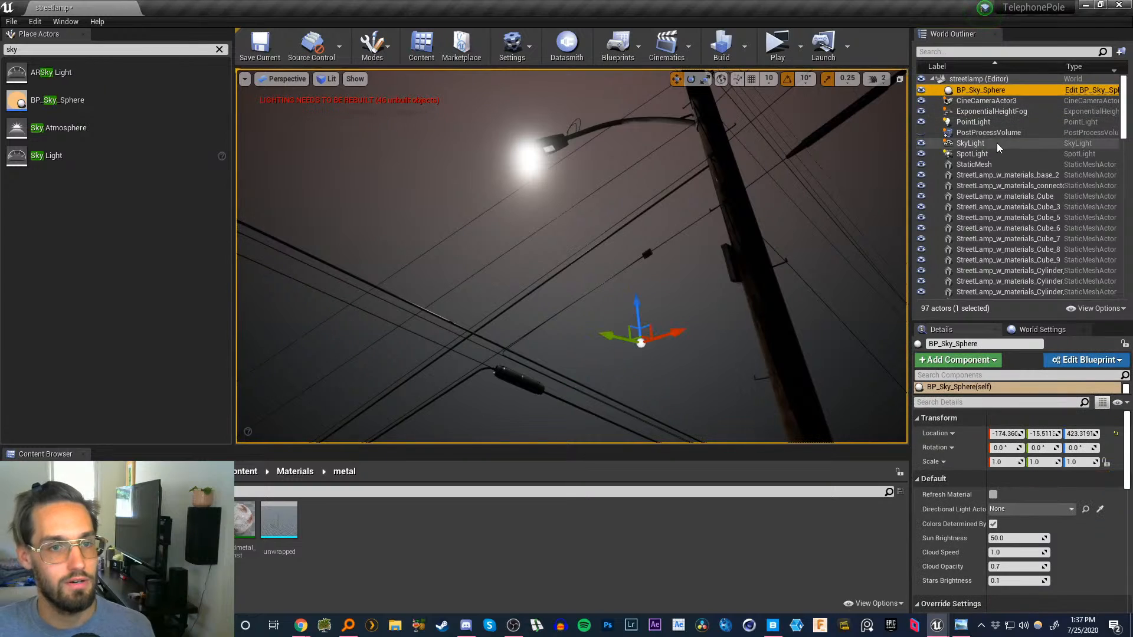
- Set the PostProcessVolume's lens flare intensity to 1.0, and override its BokehSize to 7.266666 and threshold to 0.1
click(989, 132)
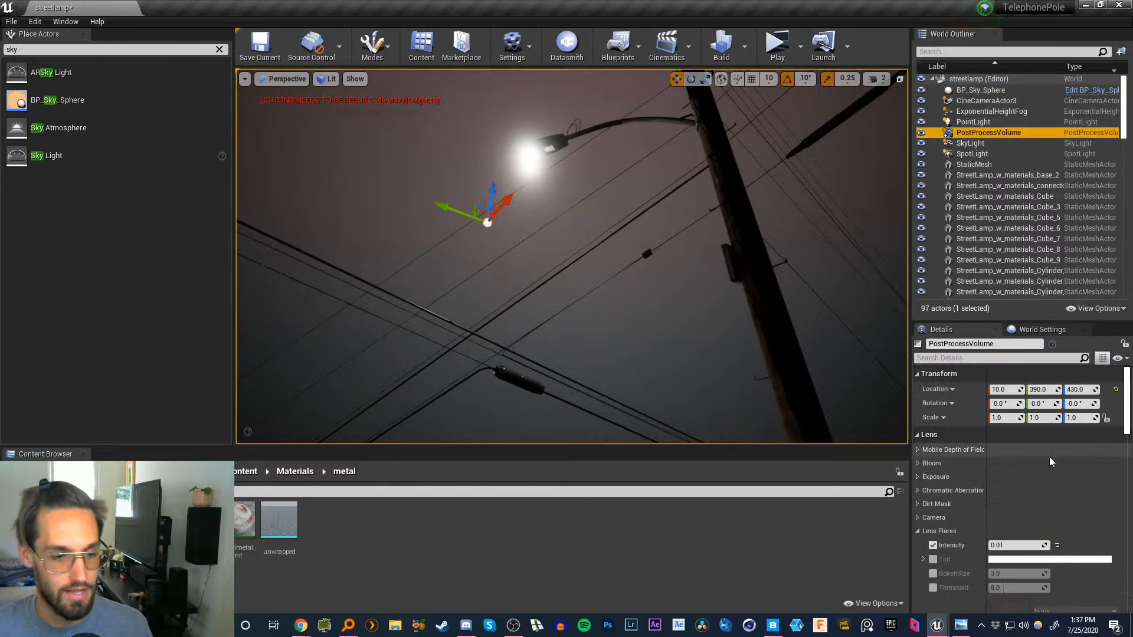
click(1015, 542)
text(1)
key(Return)
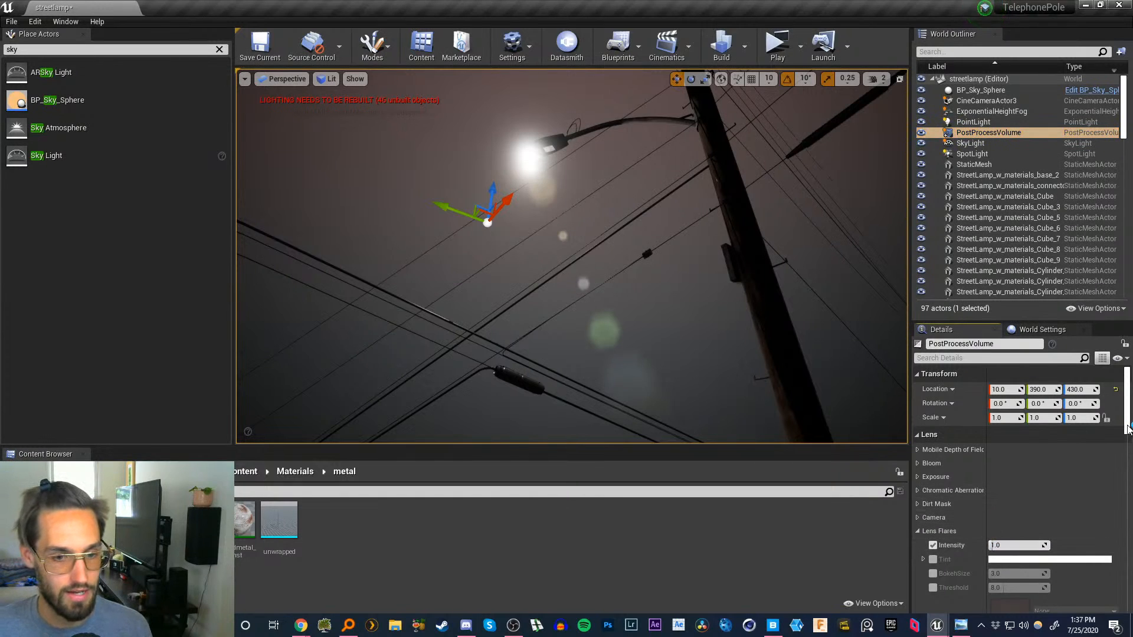
drag(1128, 429, 1124, 450)
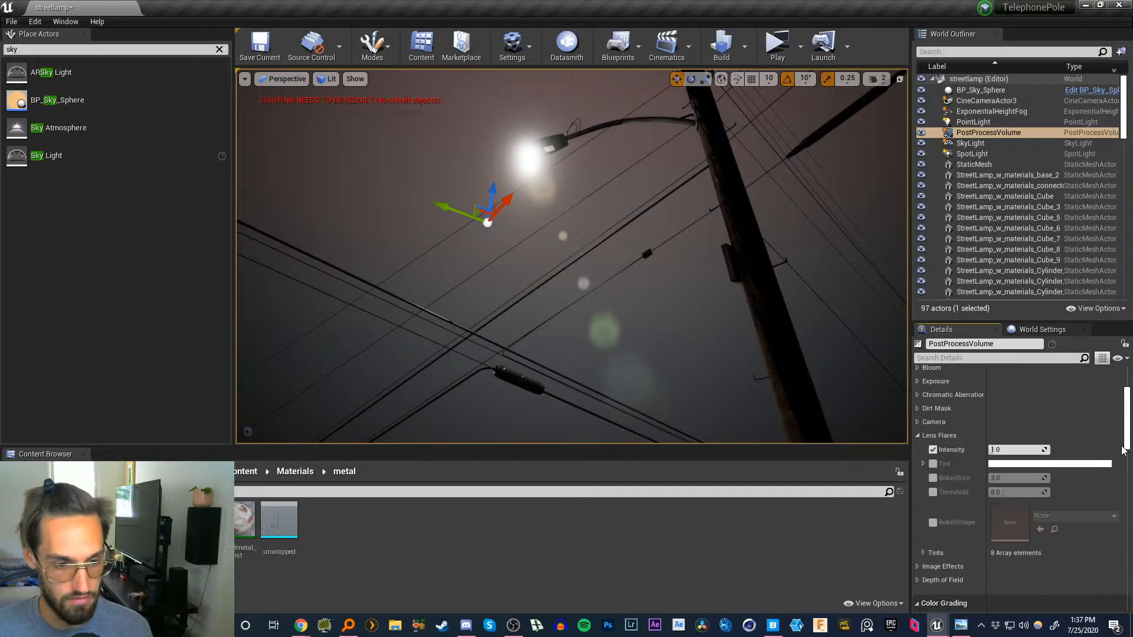
click(933, 478)
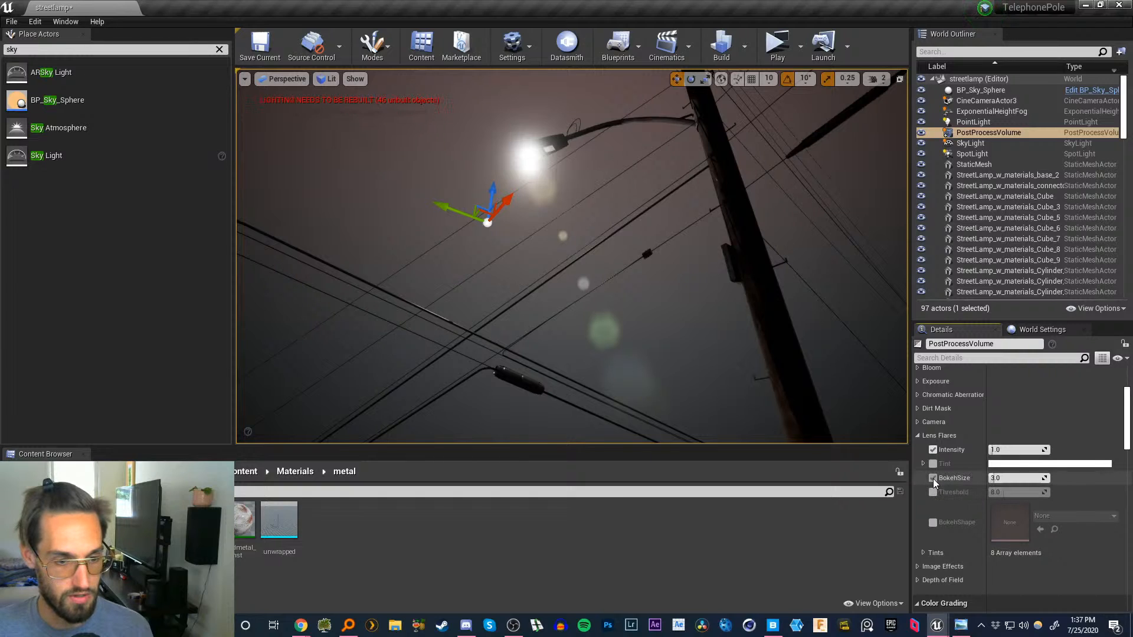
drag(994, 478, 974, 493)
click(933, 492)
right_drag(572, 255, 541, 248)
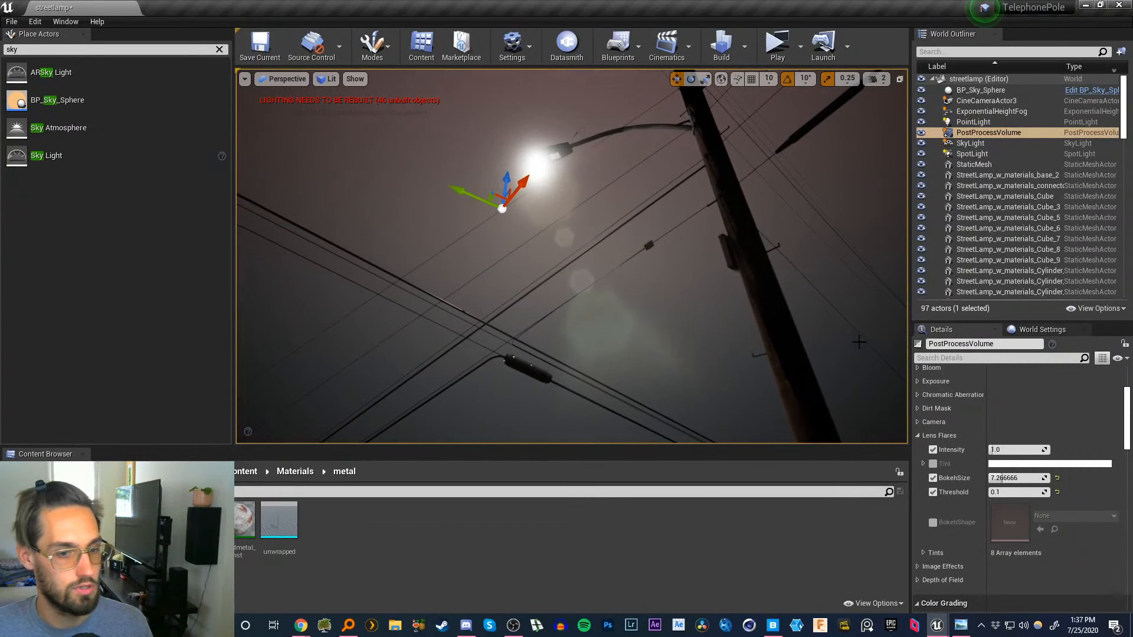
- Reduce the PostProcessVolume's lens flare intensity to 0.25 and expand the flare tints
click(997, 450)
text(0.25)
key(Return)
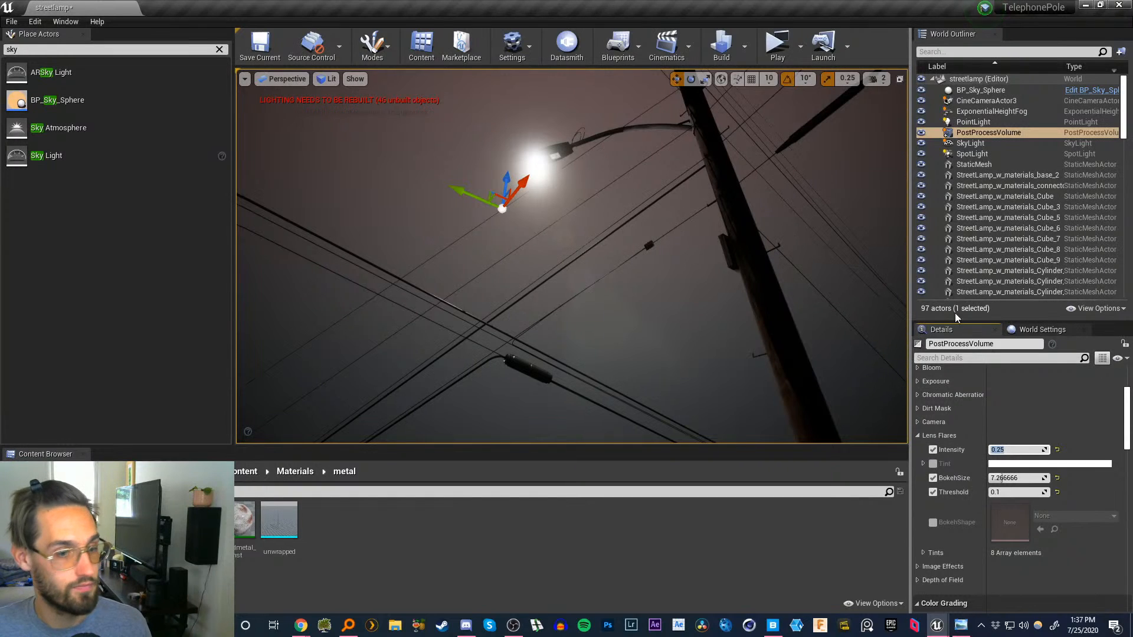
click(923, 553)
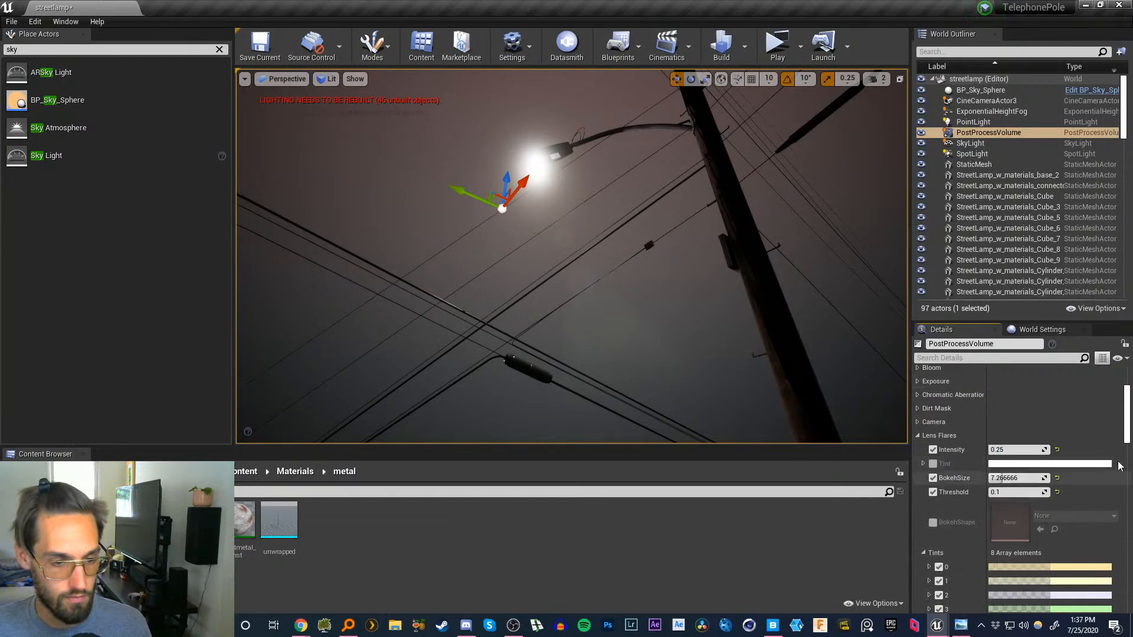
drag(1125, 428, 1125, 453)
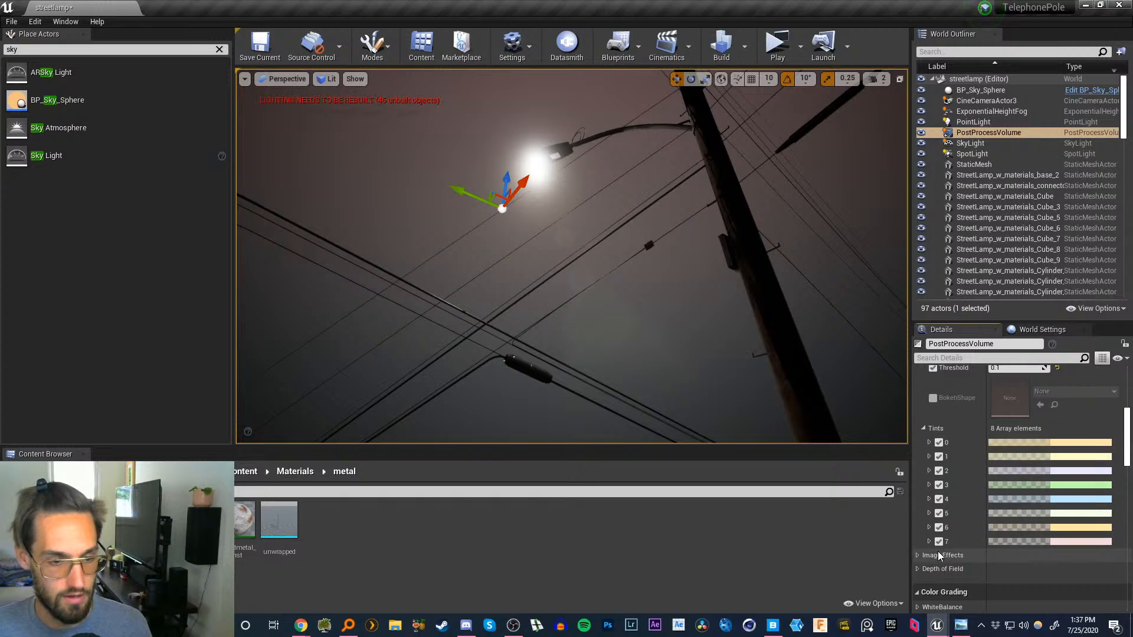
- Enable the vignette intensity override in the PostProcessVolume's image effects and raise it to 0.533333
click(919, 557)
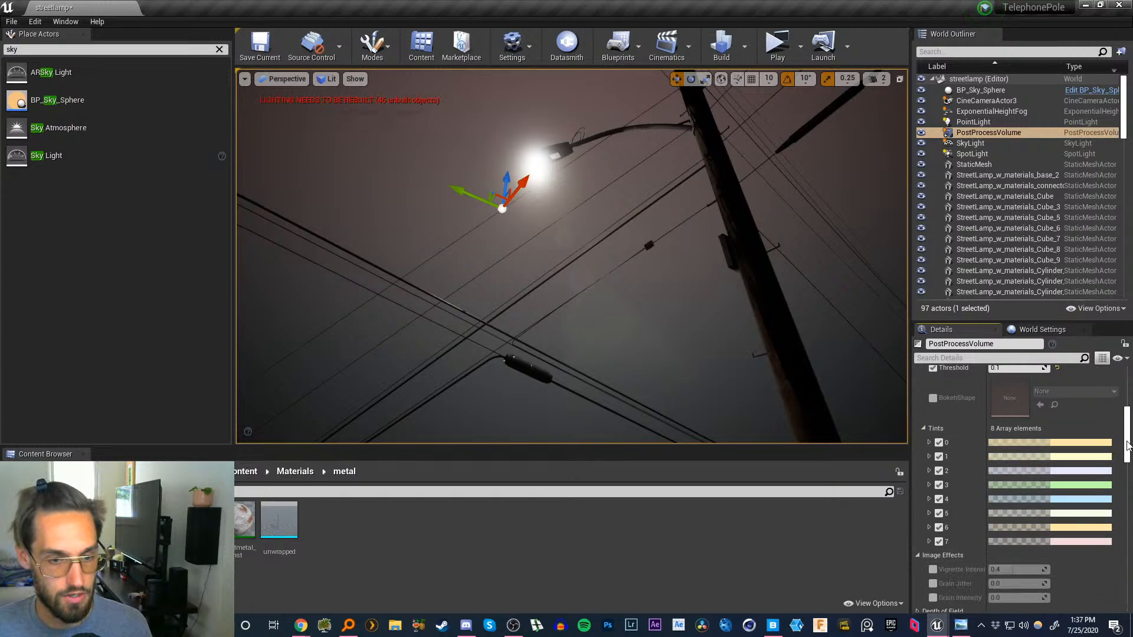
scroll(920, 554, down, 3)
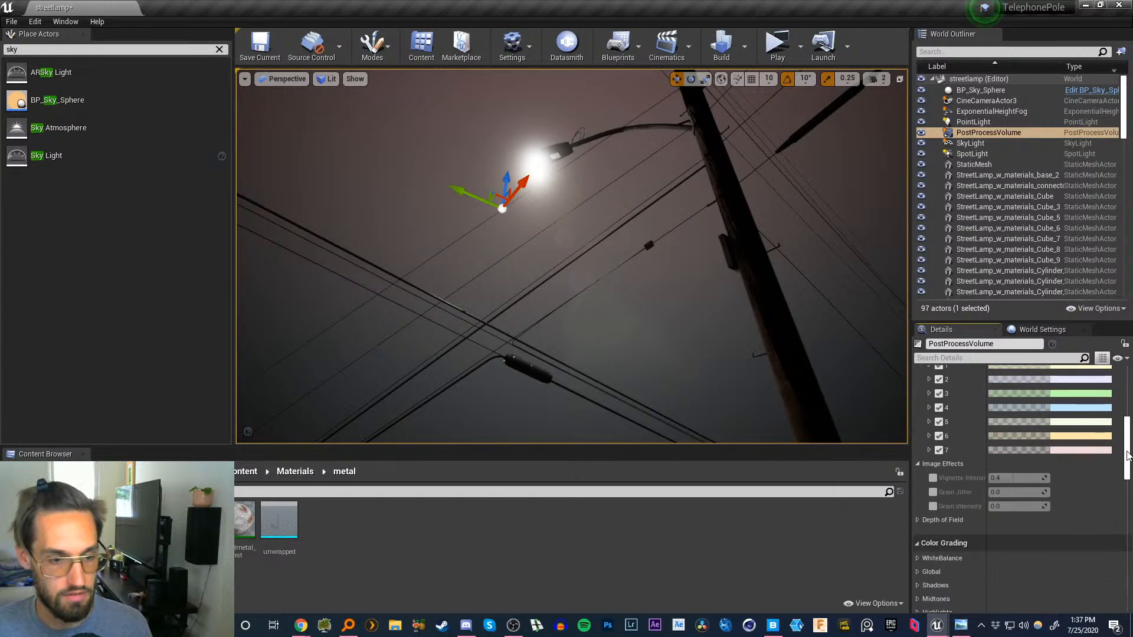
click(934, 478)
mouse_move(1015, 478)
mouse_down()
mouse_move(1032, 478)
mouse_move(1022, 478)
mouse_up()
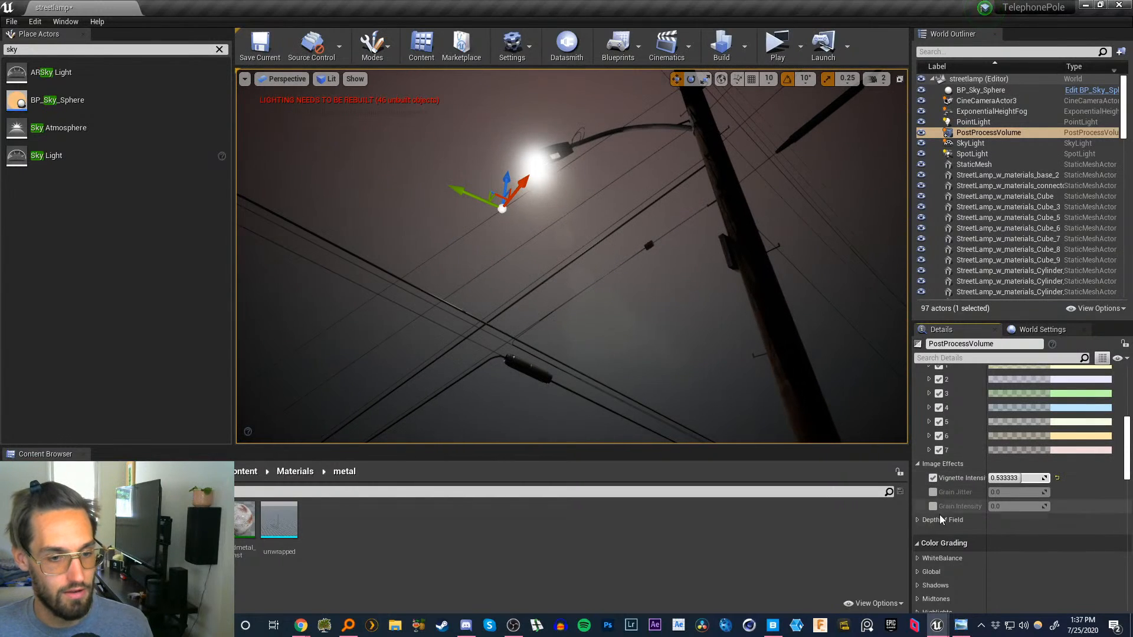
- Enable the gamma override for the color grading shadows in the PostProcessVolume and raise it to 1.5
drag(1130, 464, 1131, 478)
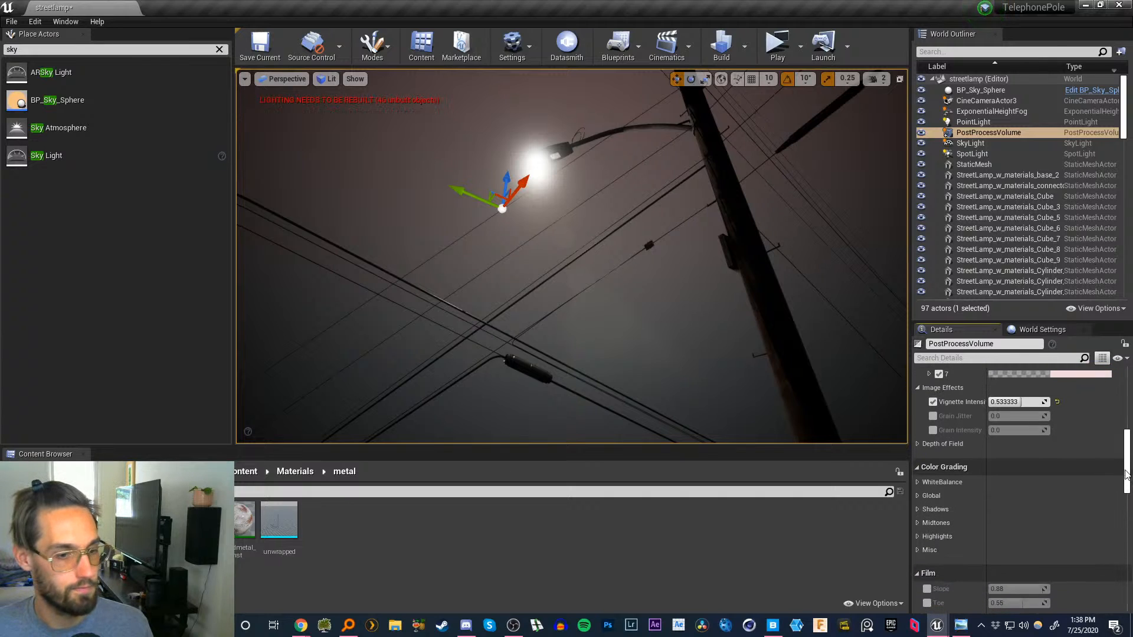
click(919, 522)
click(918, 523)
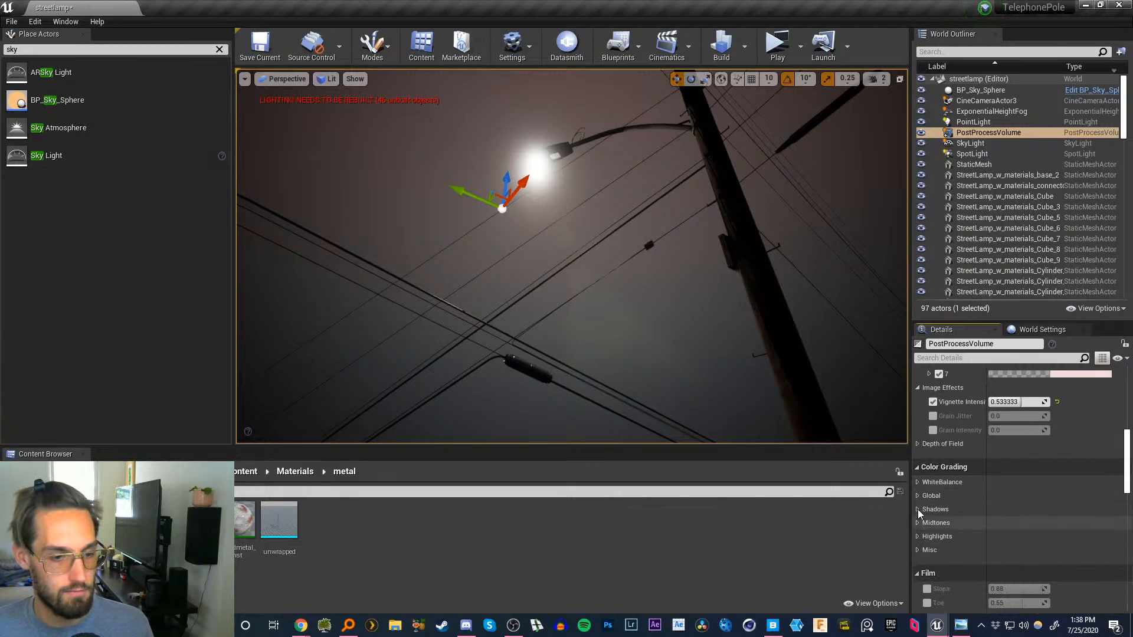
click(918, 510)
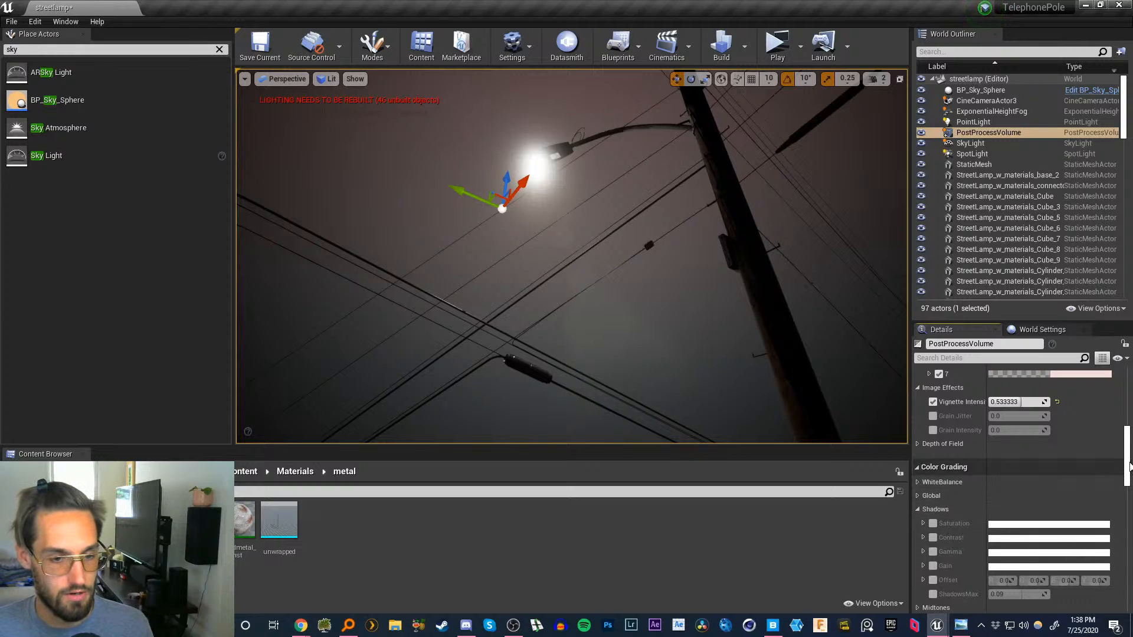
scroll(1039, 471, down, 3)
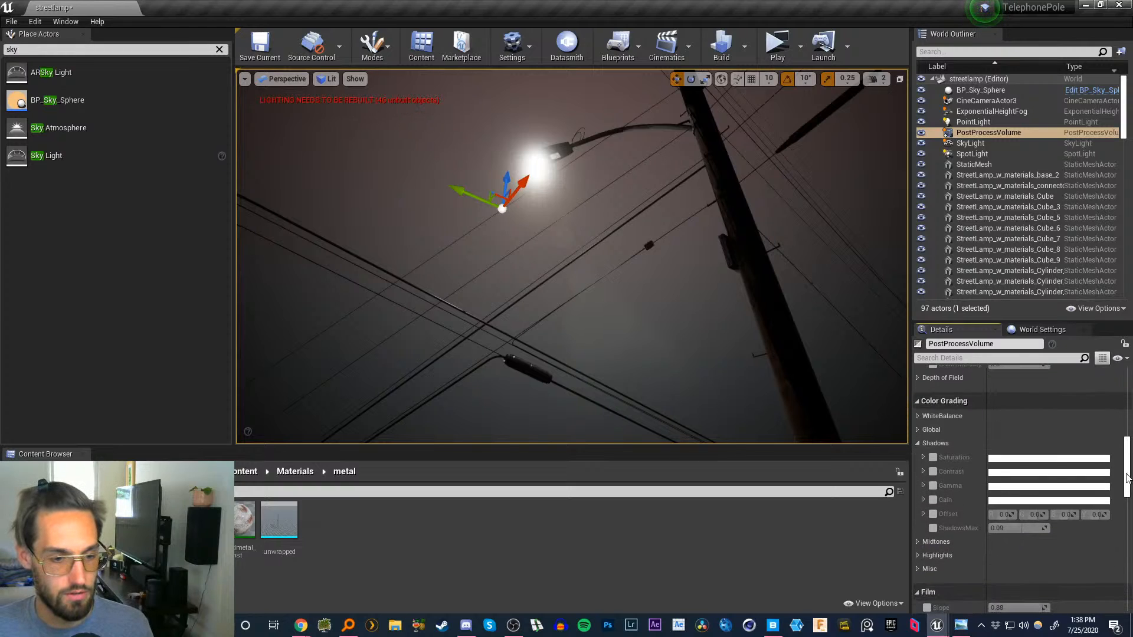
click(933, 485)
click(924, 486)
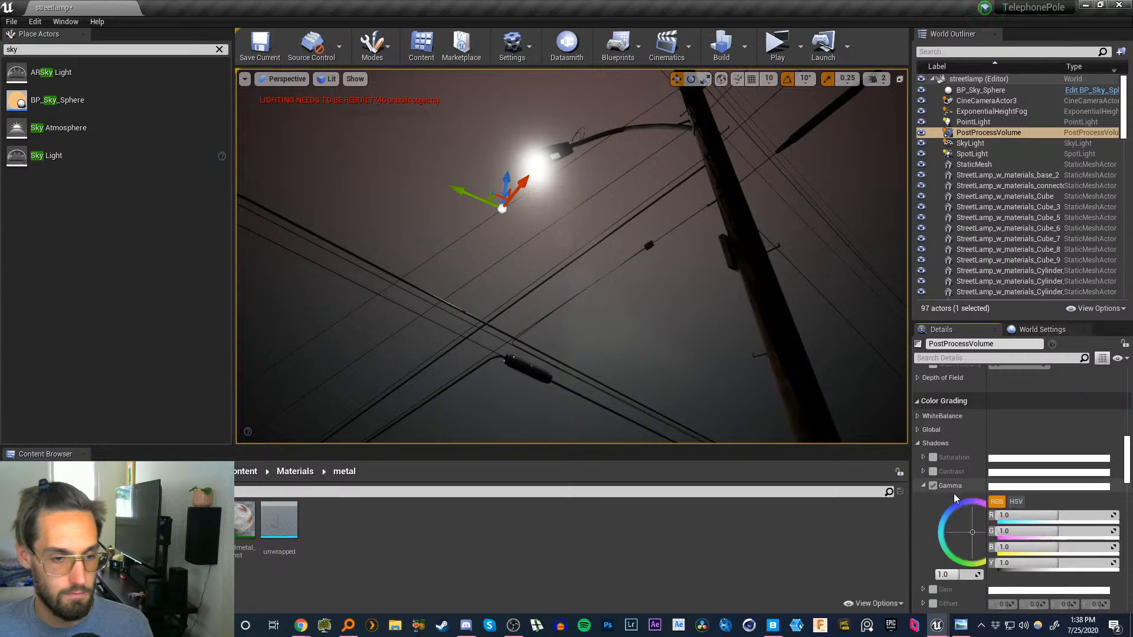
drag(953, 574, 974, 575)
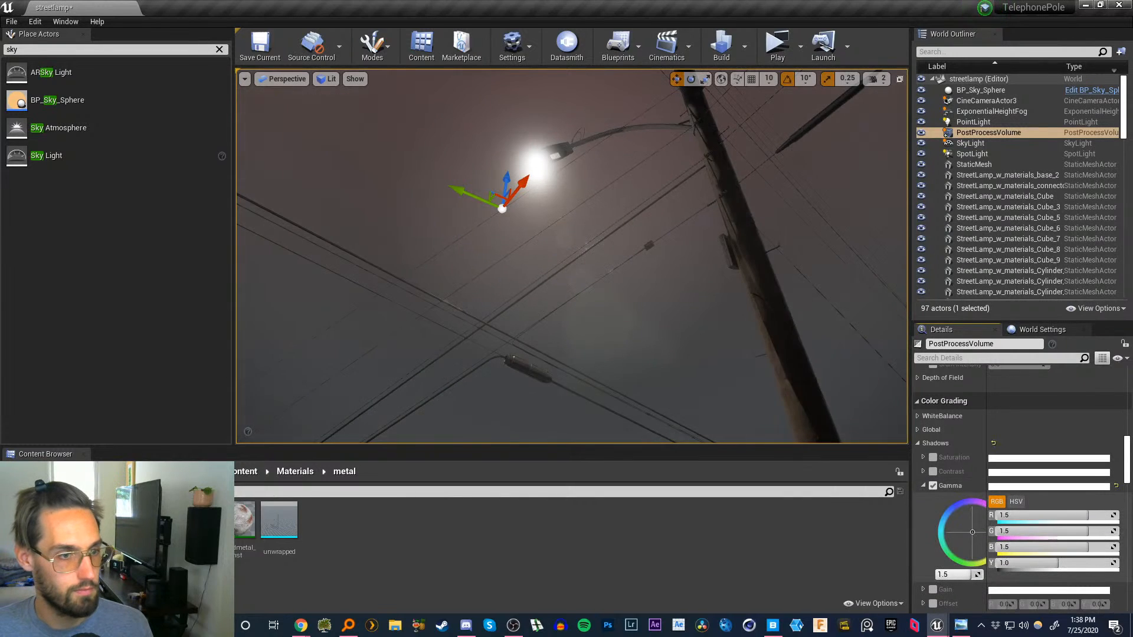
- Undo the gamma value and gamma override on the PostProcessVolume's color grading shadows and collapse the shadows group
key(ctrl+z)
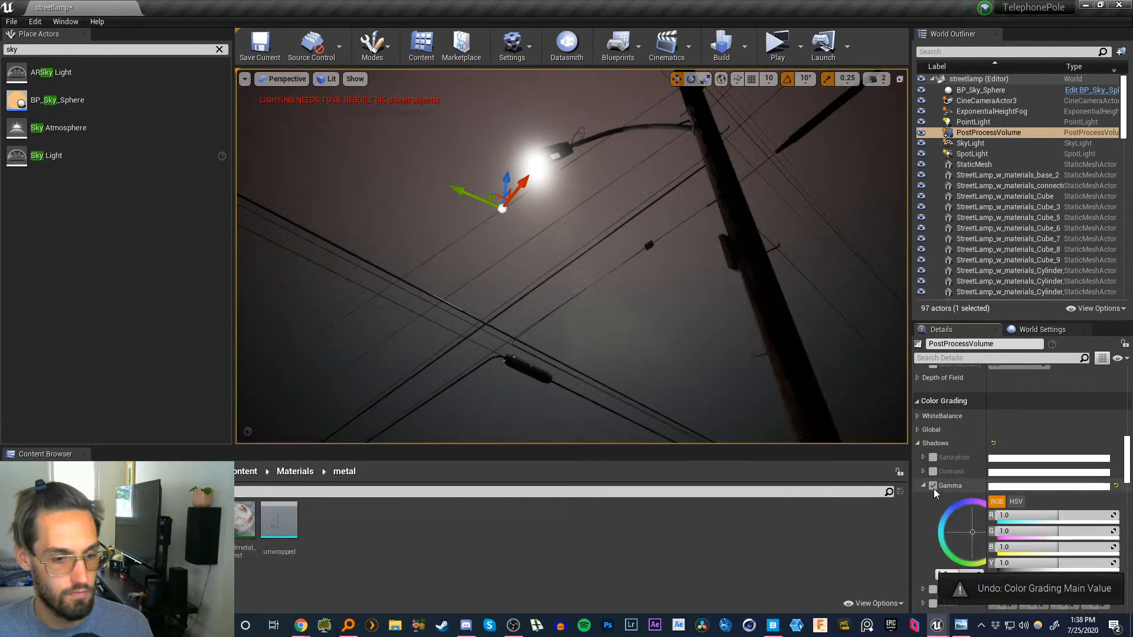
key(ctrl+z)
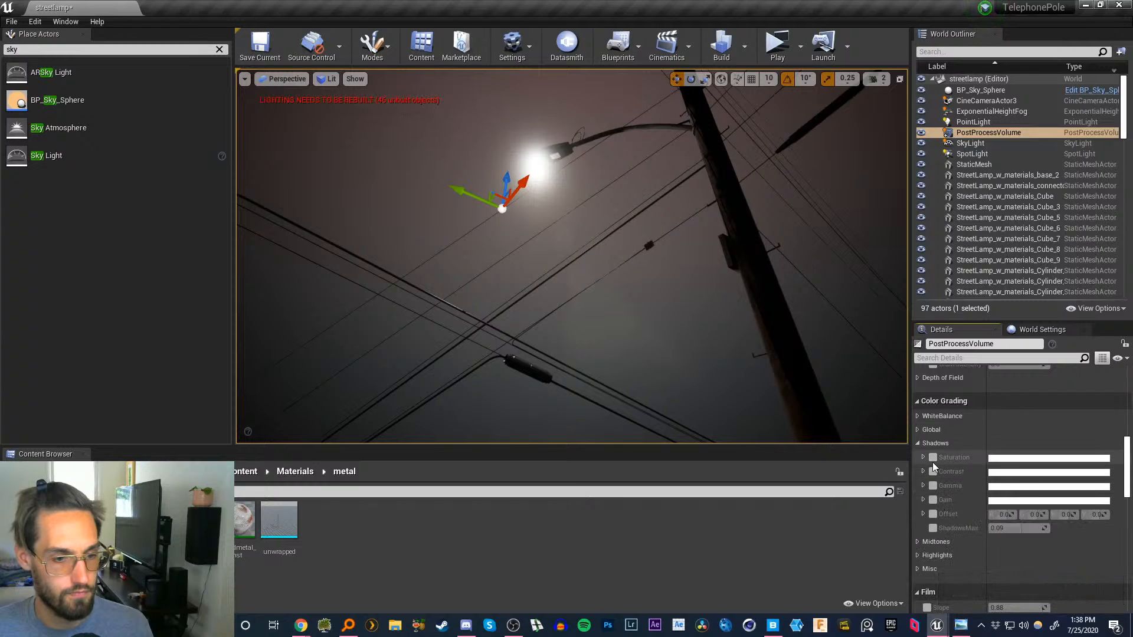
click(918, 444)
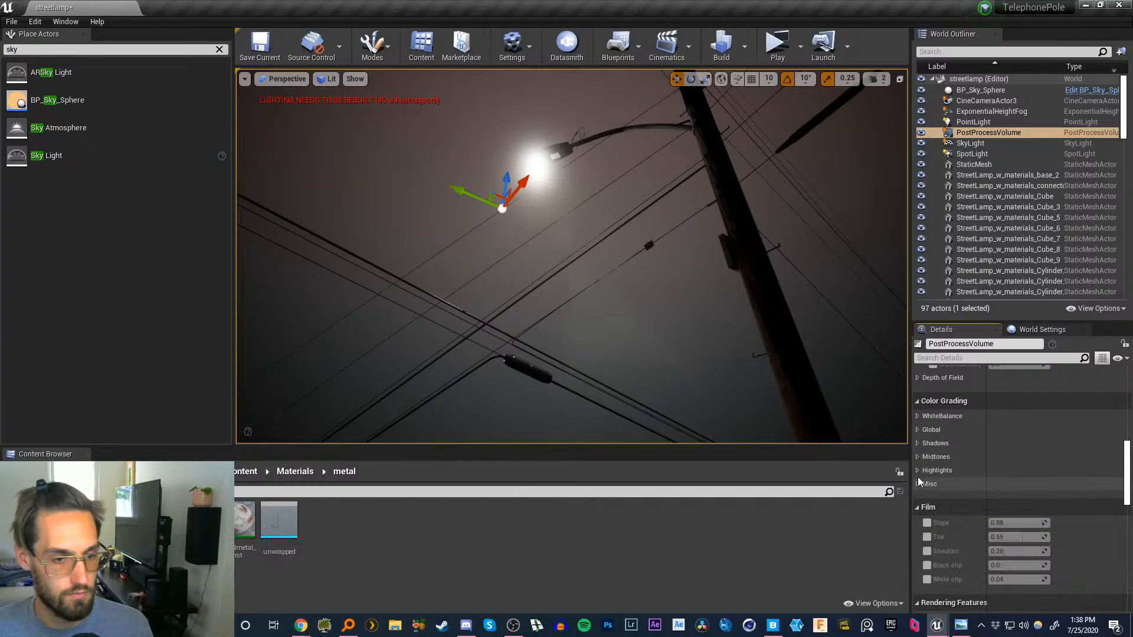
- Try a gamma override with an adjusted value on the PostProcessVolume's color grading midtones and undo the value change
click(919, 458)
click(933, 500)
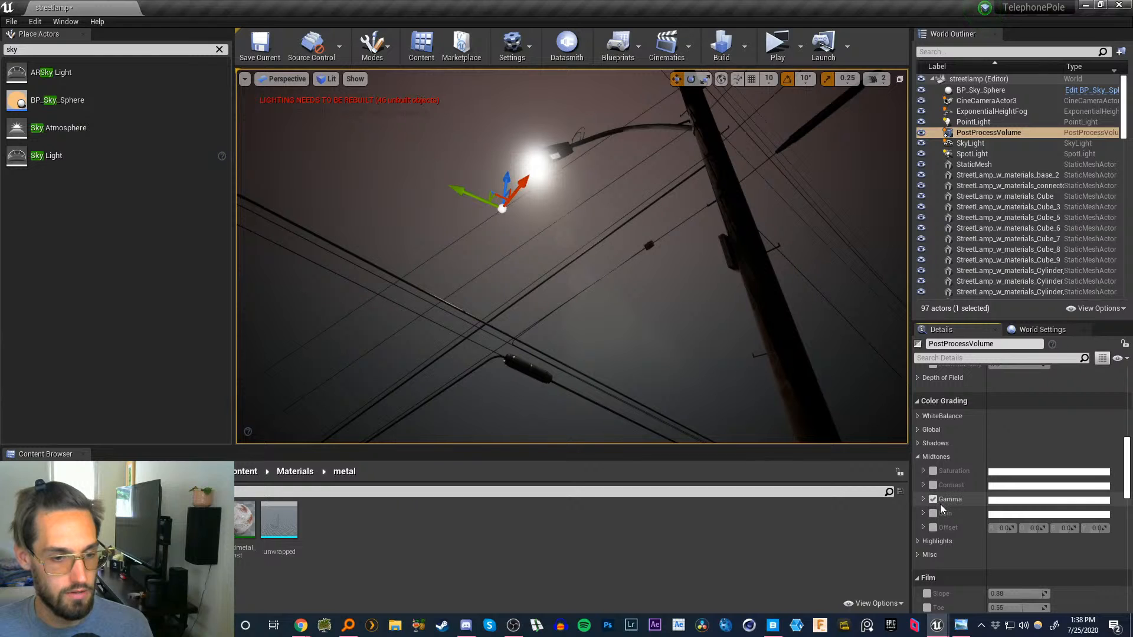
click(923, 500)
drag(957, 588, 965, 588)
key(ctrl+z)
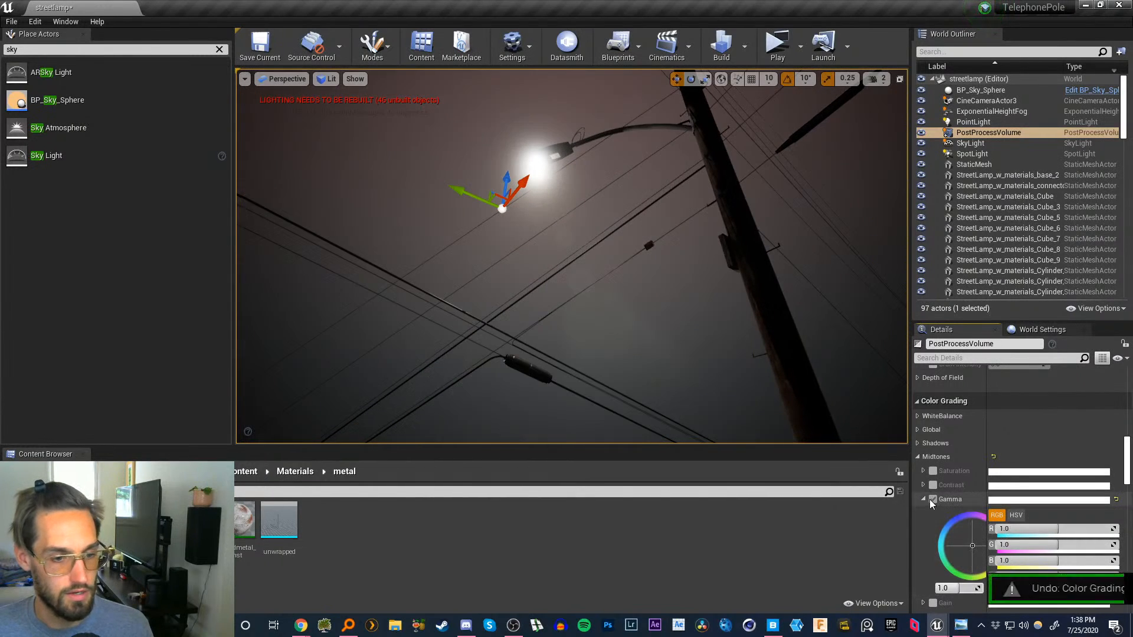
key(ctrl+z)
click(918, 456)
- Examine the PostProcessVolume's remaining color grading, film, rendering feature and volume settings
click(918, 484)
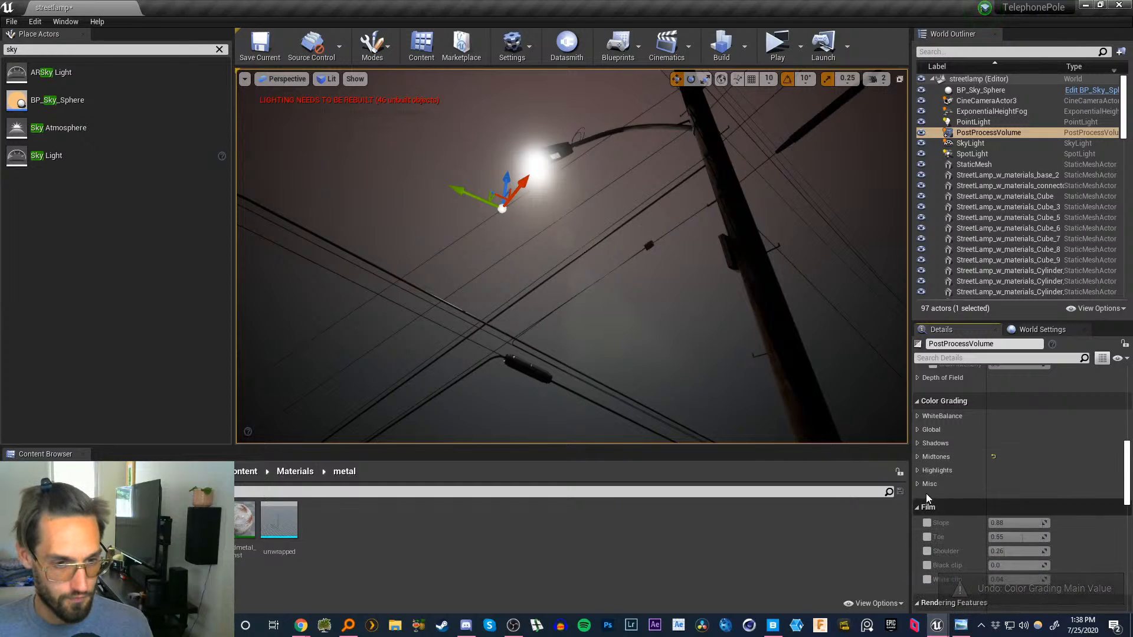
click(918, 484)
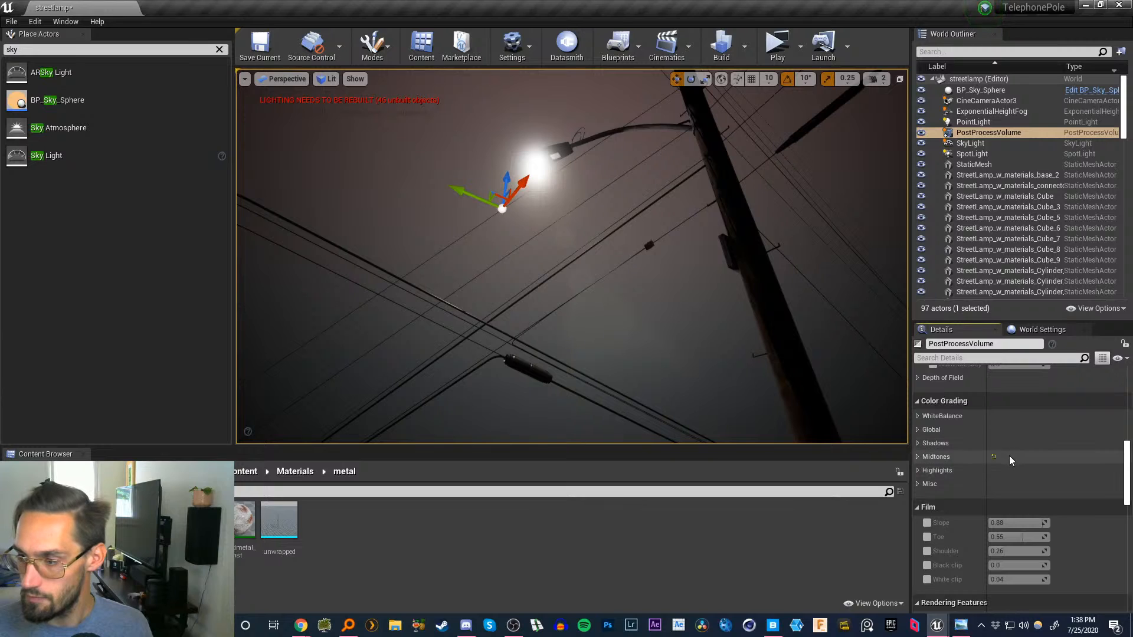
drag(1127, 472, 1130, 493)
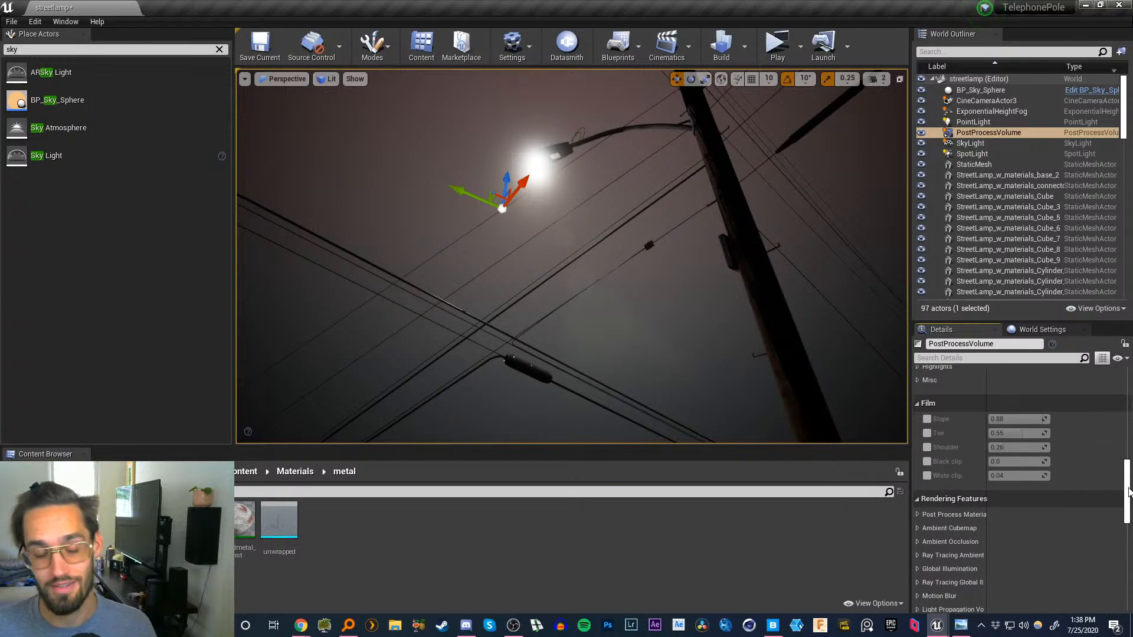
drag(1129, 492, 1129, 498)
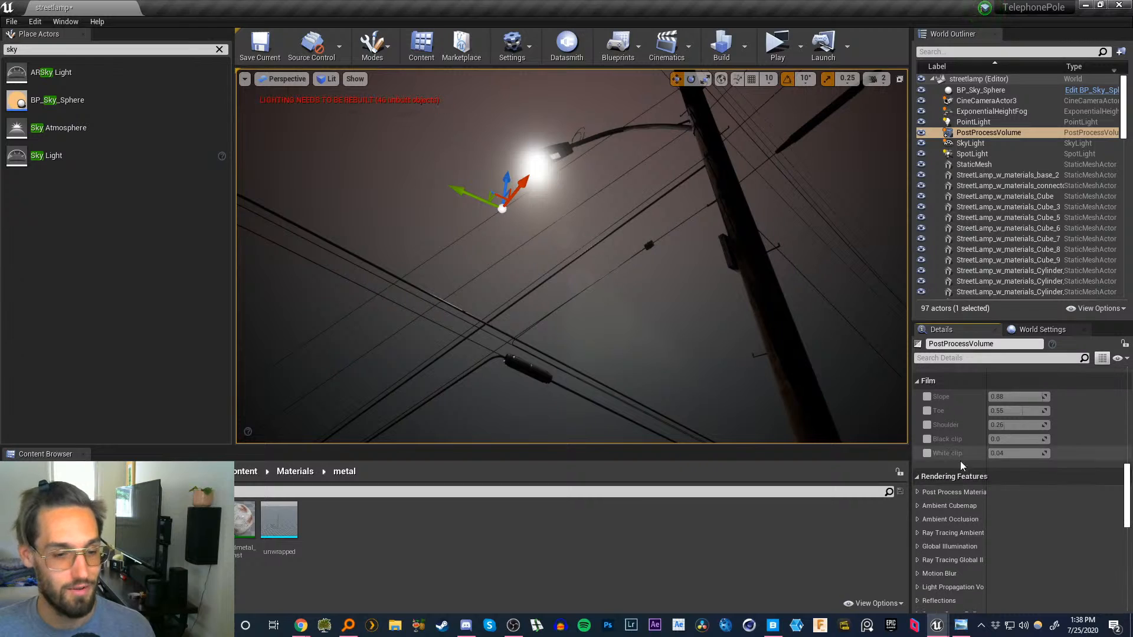
scroll(1063, 490, down, 3)
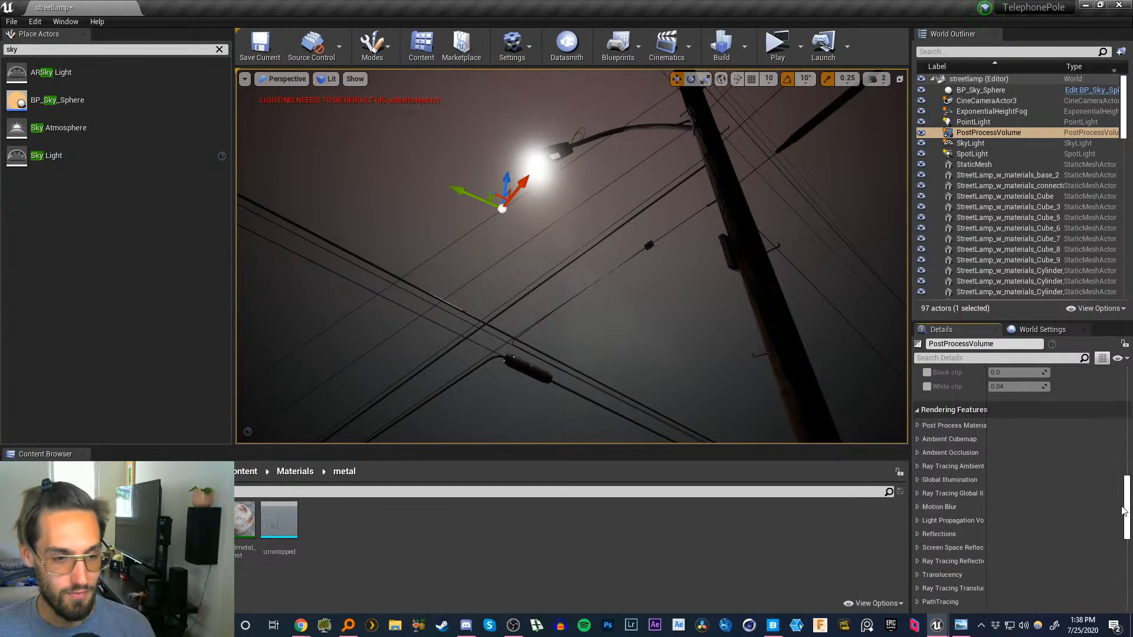
click(917, 468)
click(917, 467)
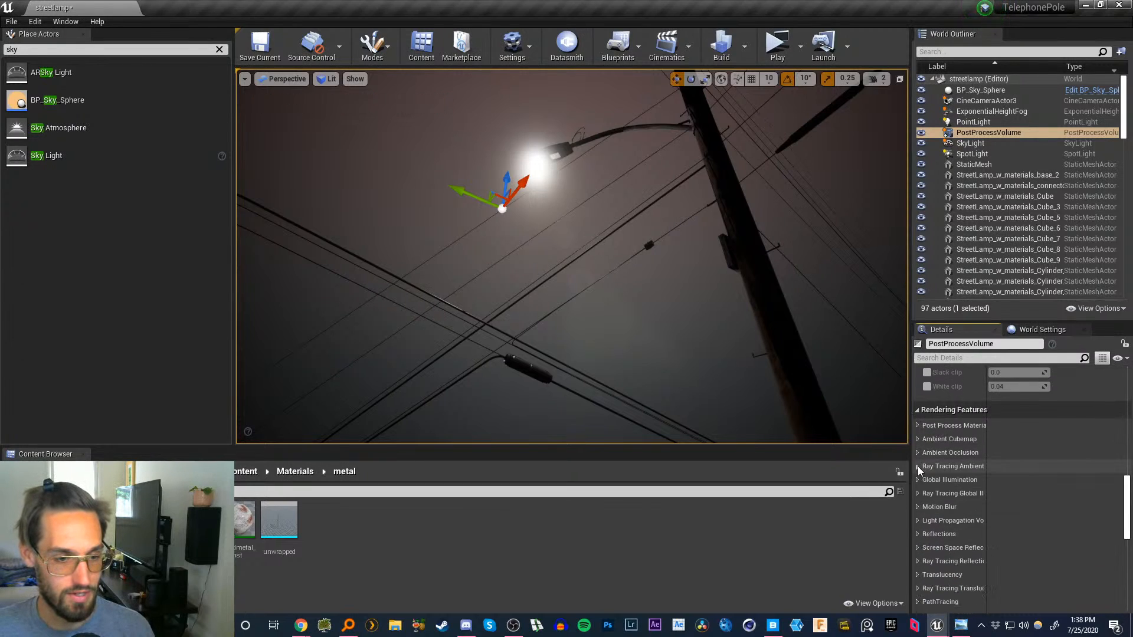
drag(1128, 506, 1125, 548)
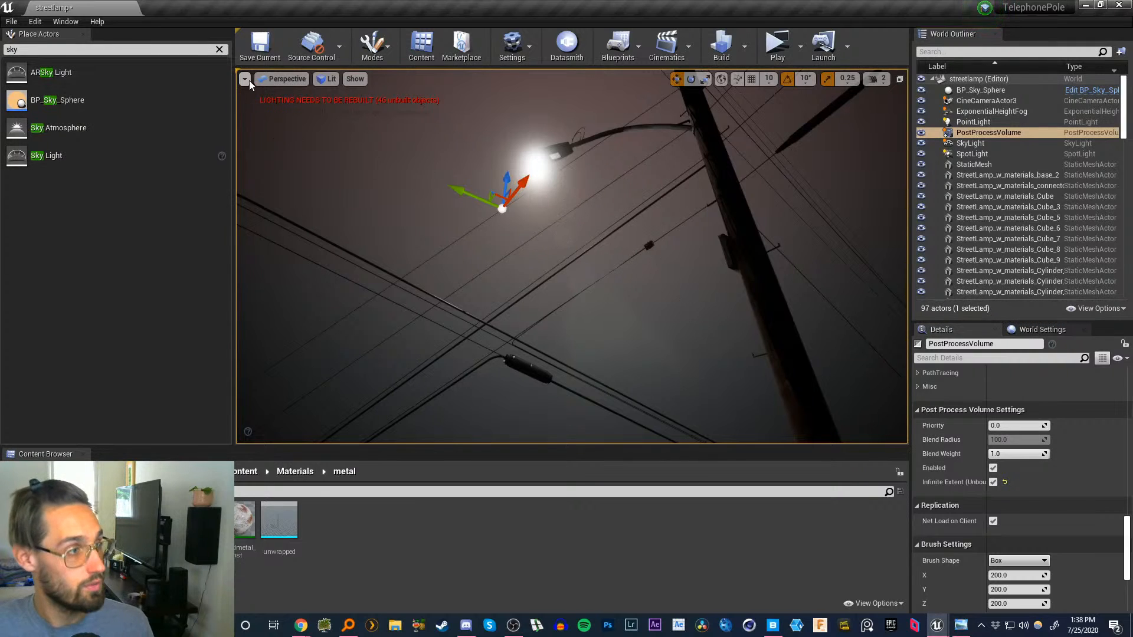
- Collapse the streetlamp level's actor list in the World Outliner and build only the level's lighting
right_click(476, 248)
click(725, 7)
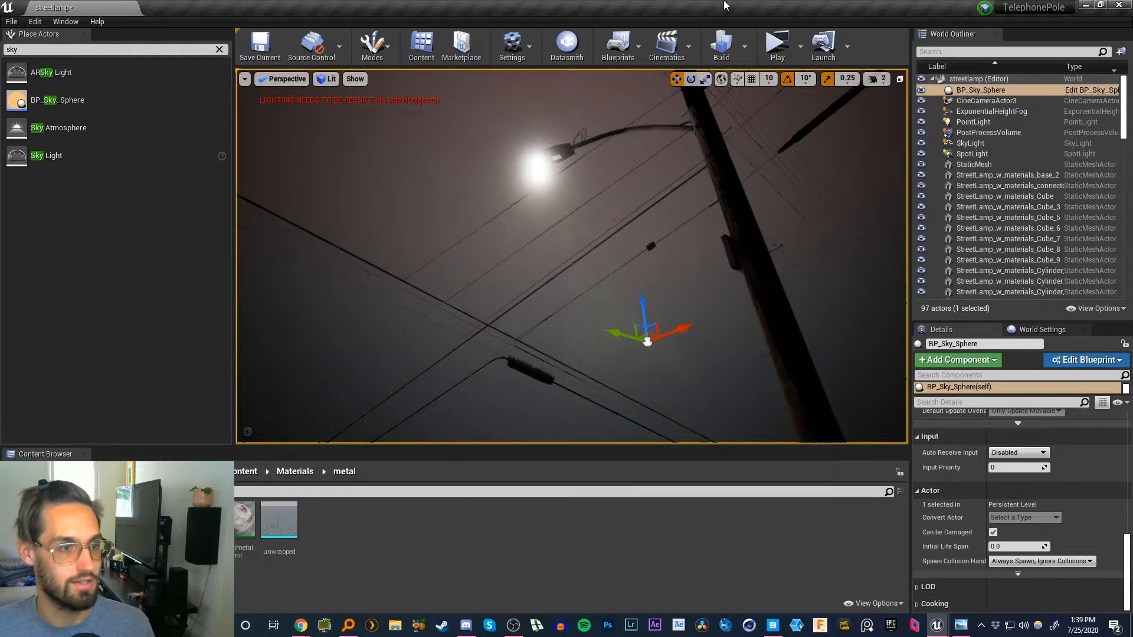
click(933, 79)
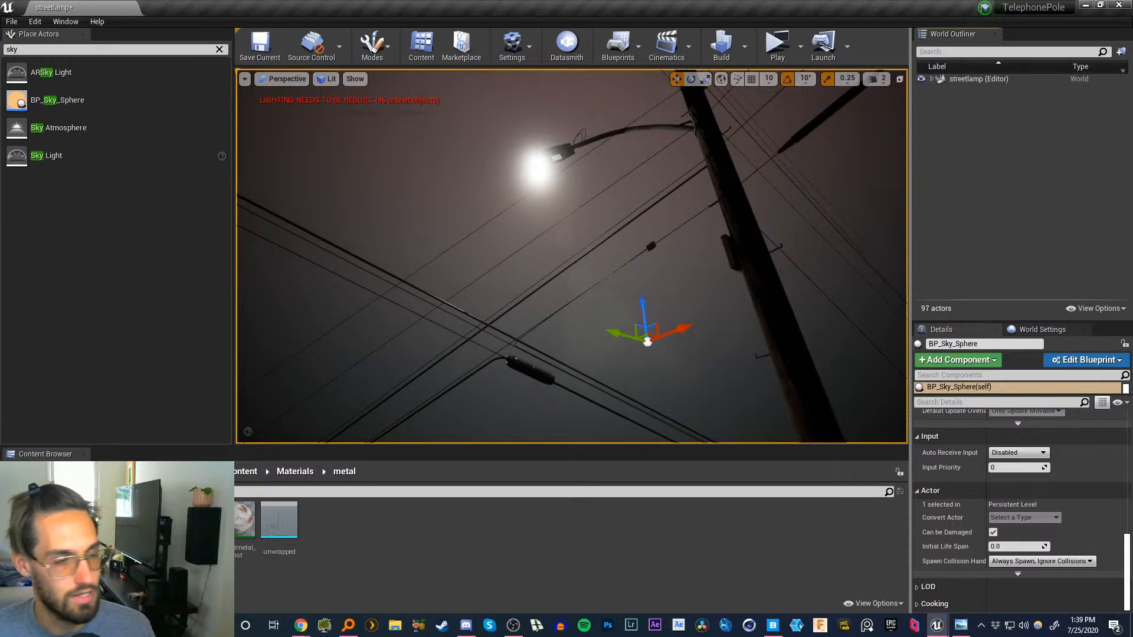
right_drag(670, 295, 679, 295)
right_drag(741, 234, 760, 243)
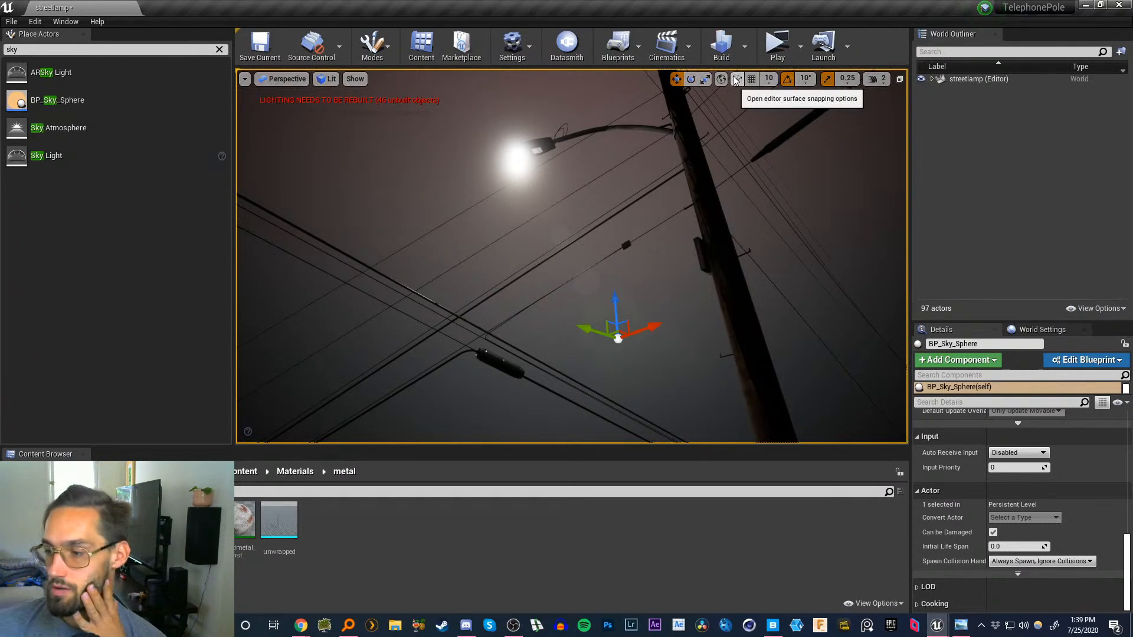
click(745, 54)
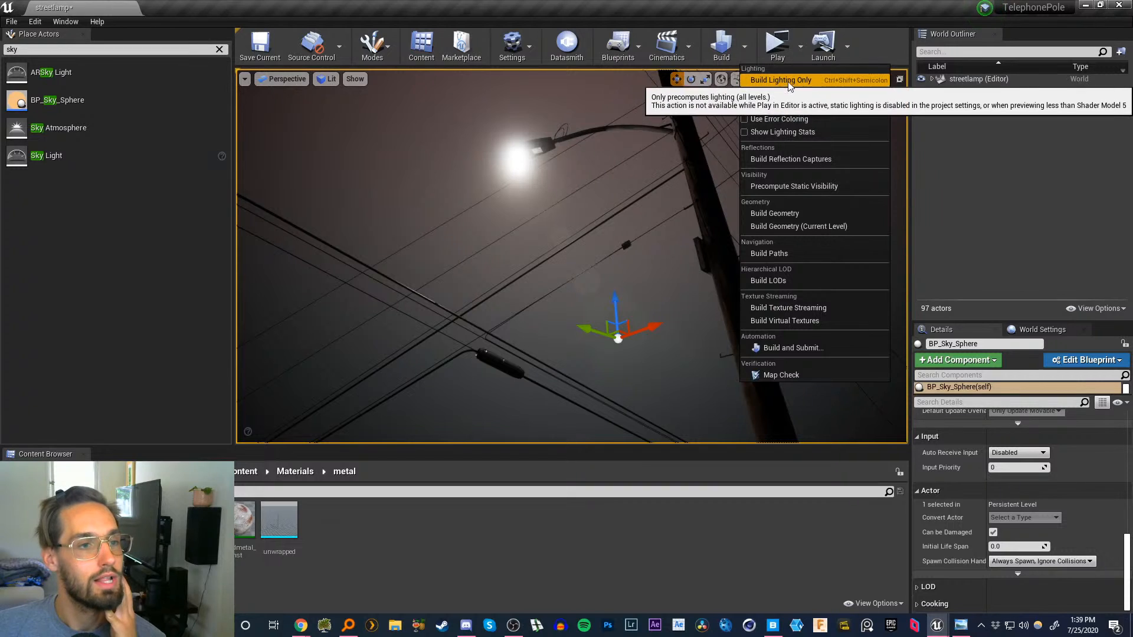
click(813, 80)
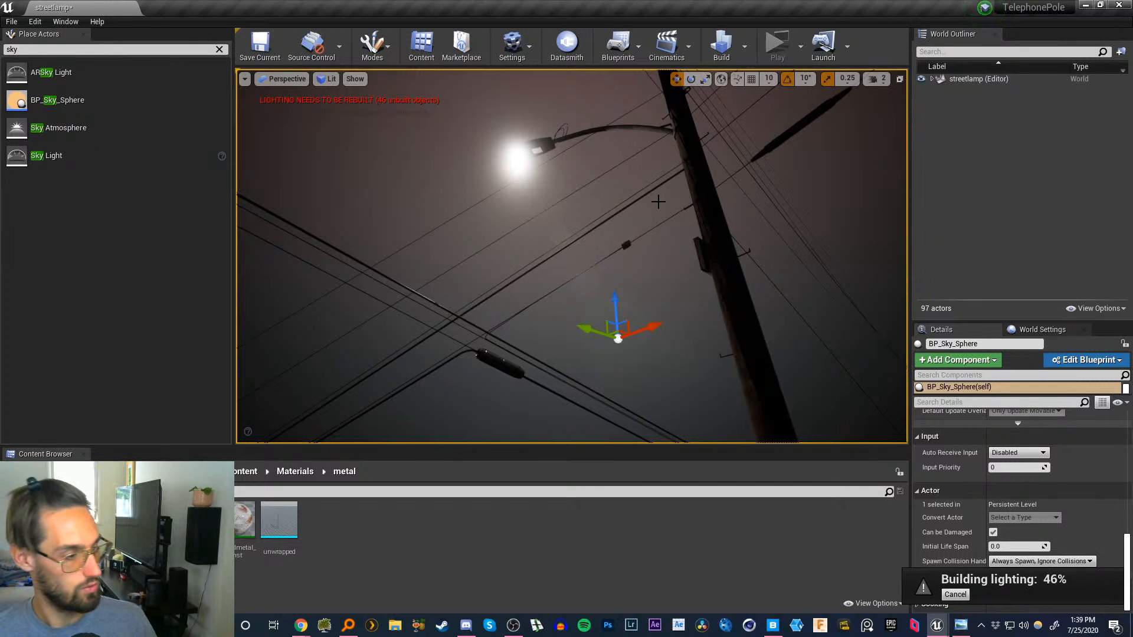
key(super+s)
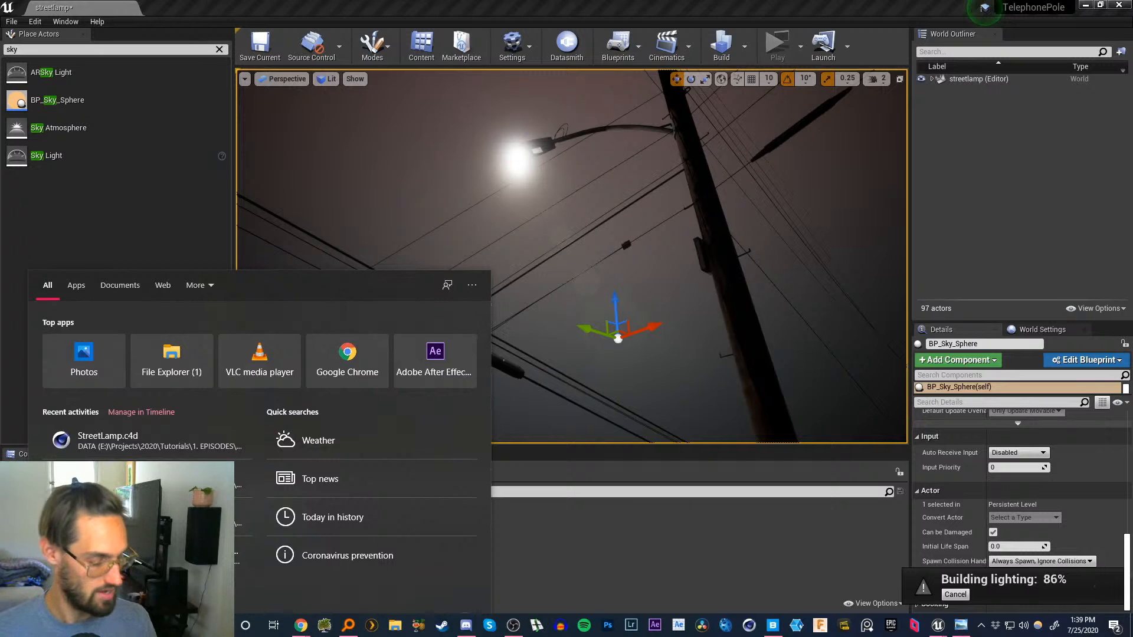
text(cmd)
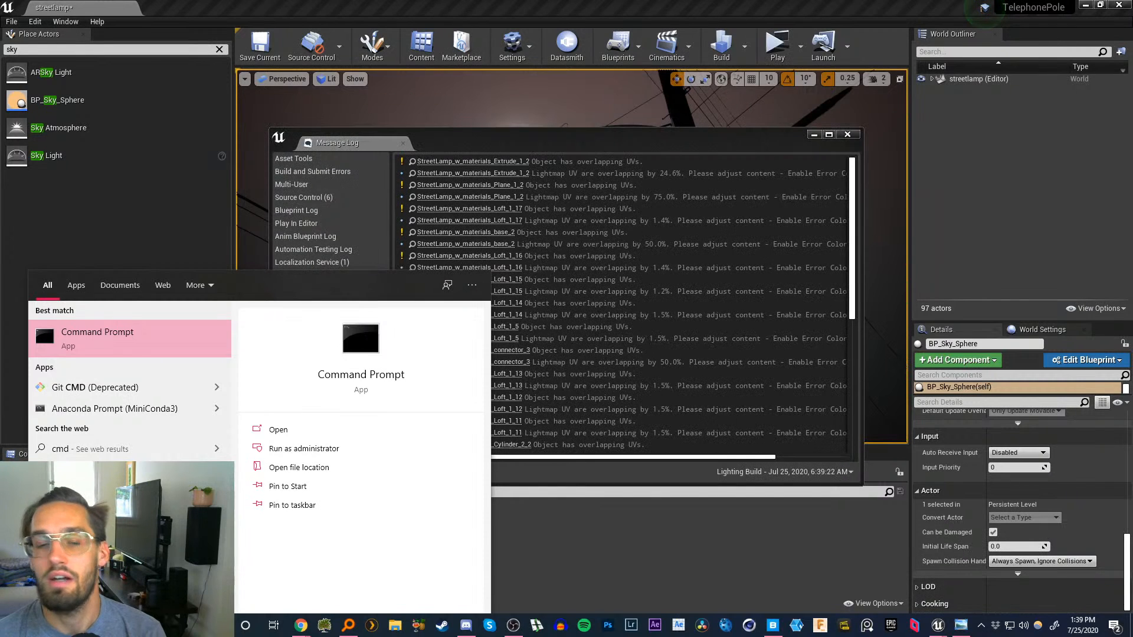
click(591, 580)
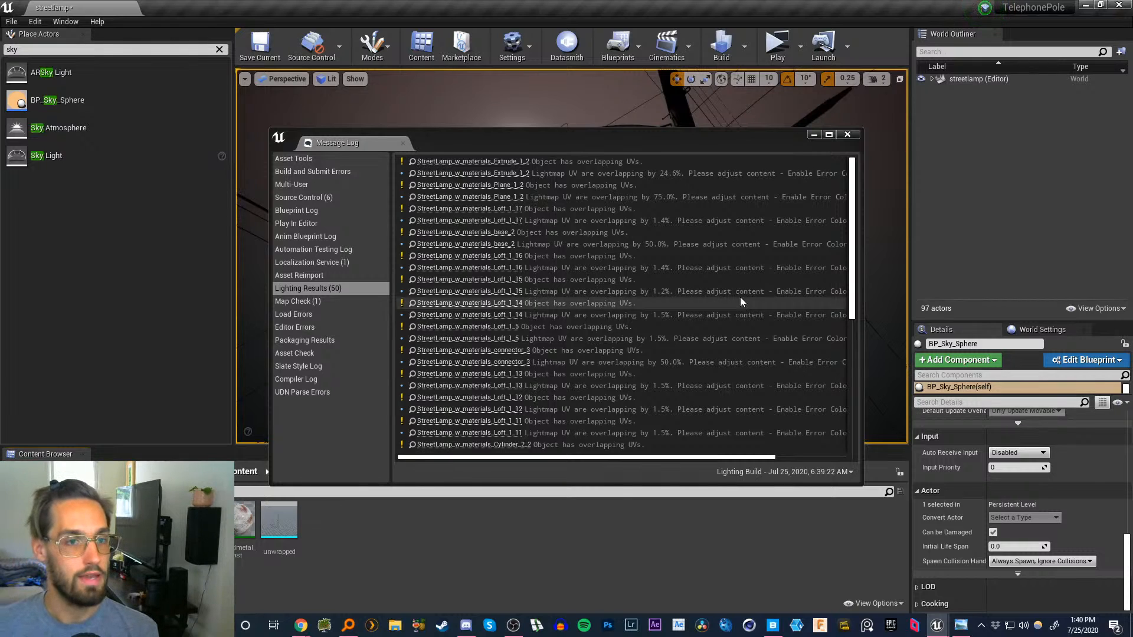
- Close the lighting build's message log and minimize the Sequencer and Take Recorder windows
click(848, 135)
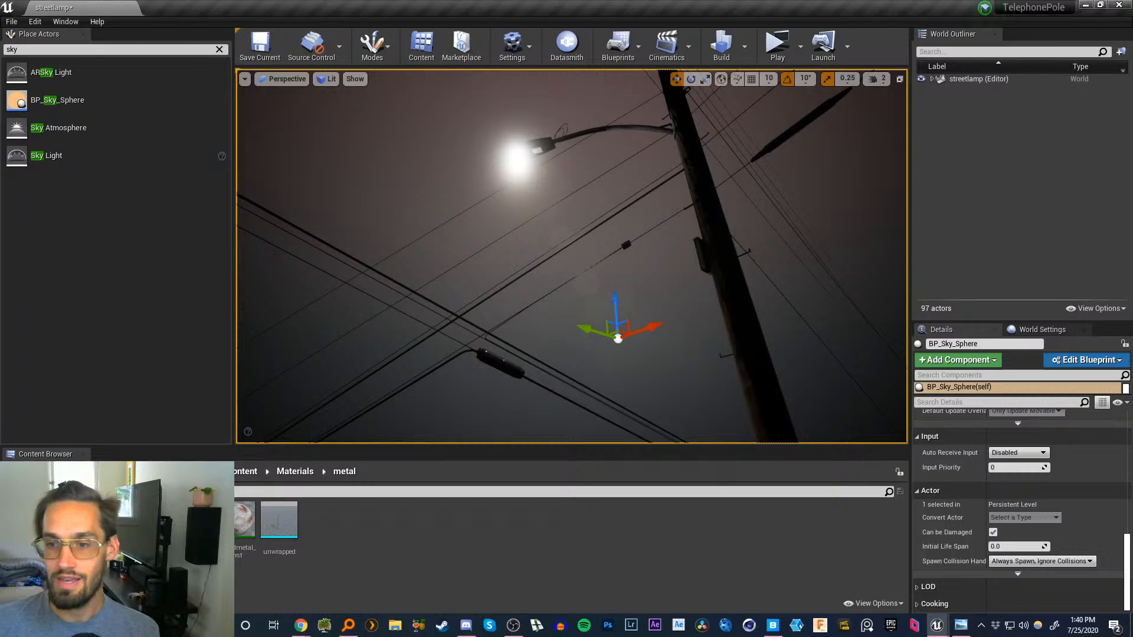
drag(1132, 190, 1076, 109)
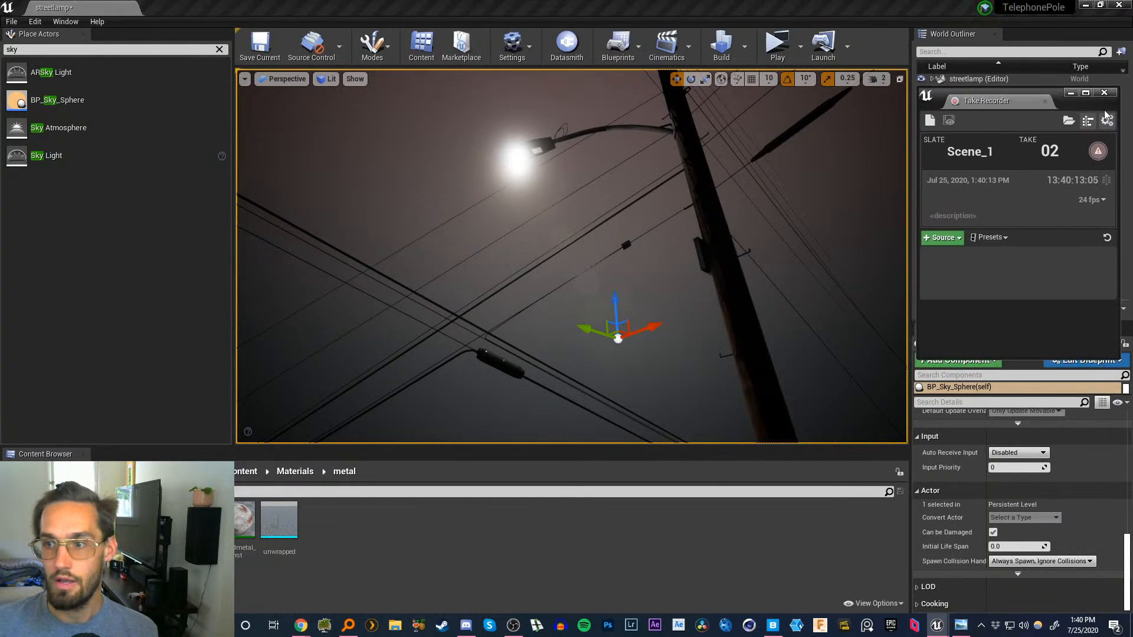
drag(1132, 330, 1071, 331)
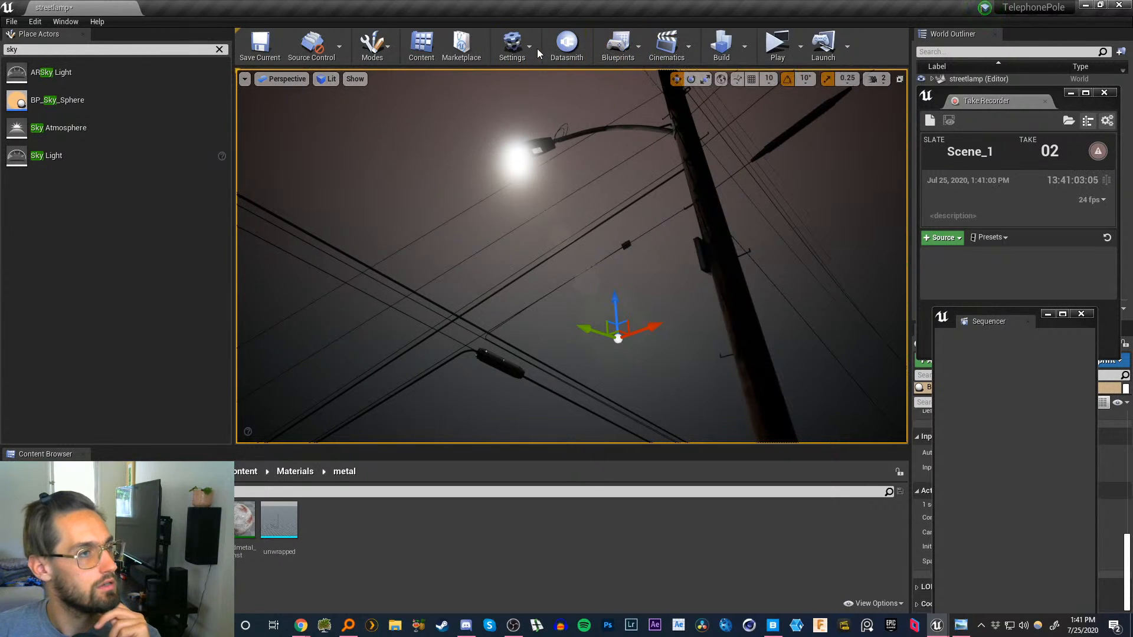
click(638, 47)
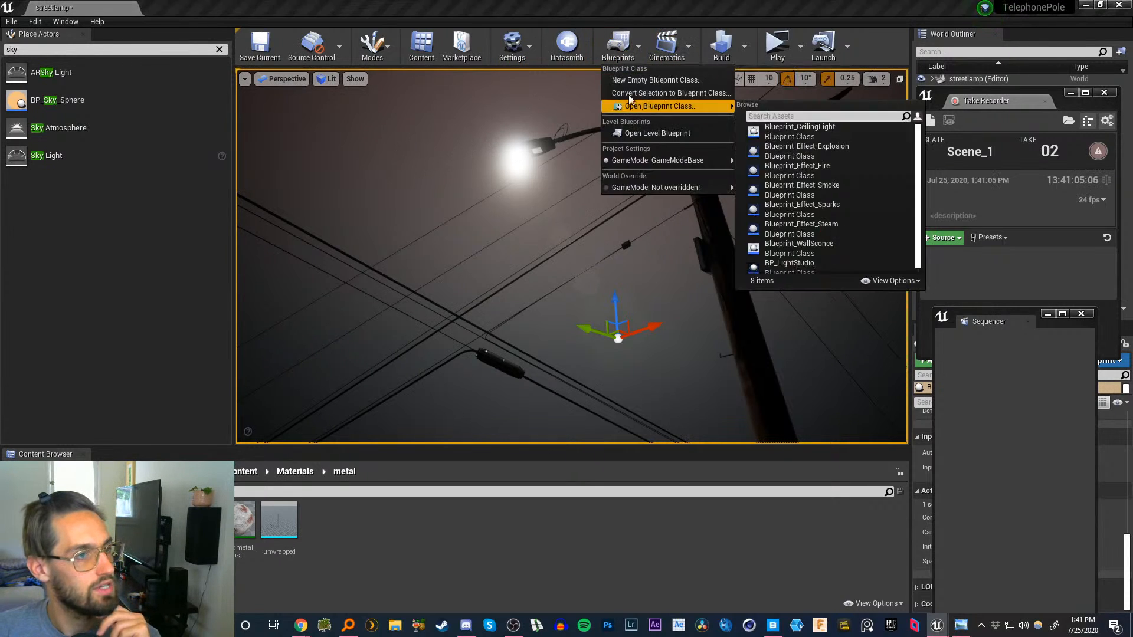
click(529, 45)
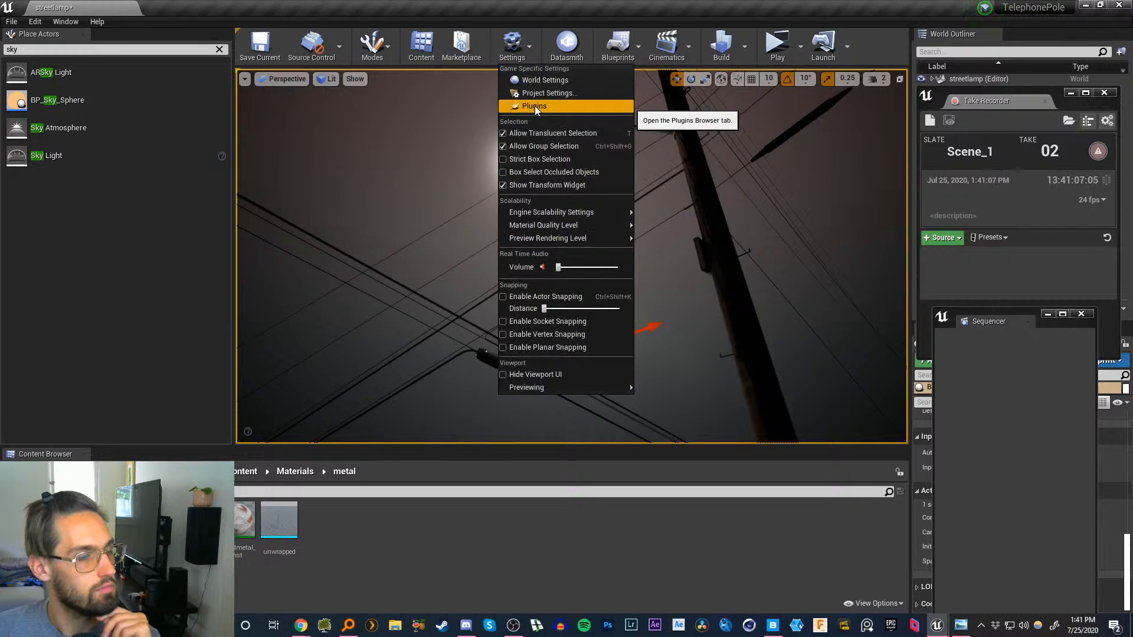
click(1047, 314)
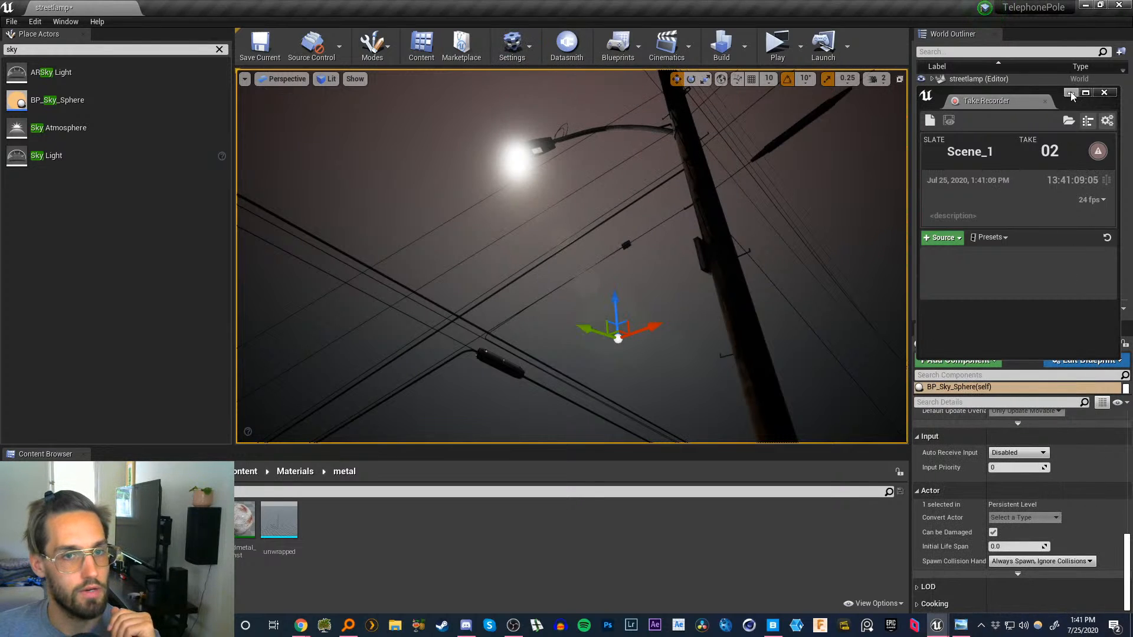
click(1070, 92)
- Set the level's GameMode Override in the World Settings to VirtualCameraGameMode
click(1048, 328)
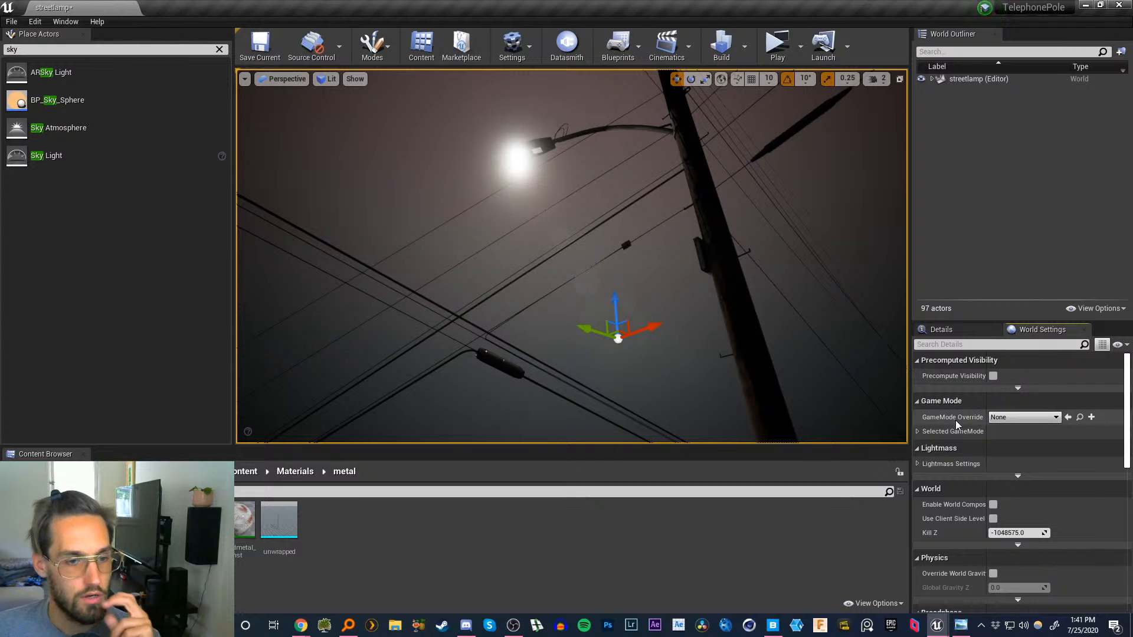
click(998, 418)
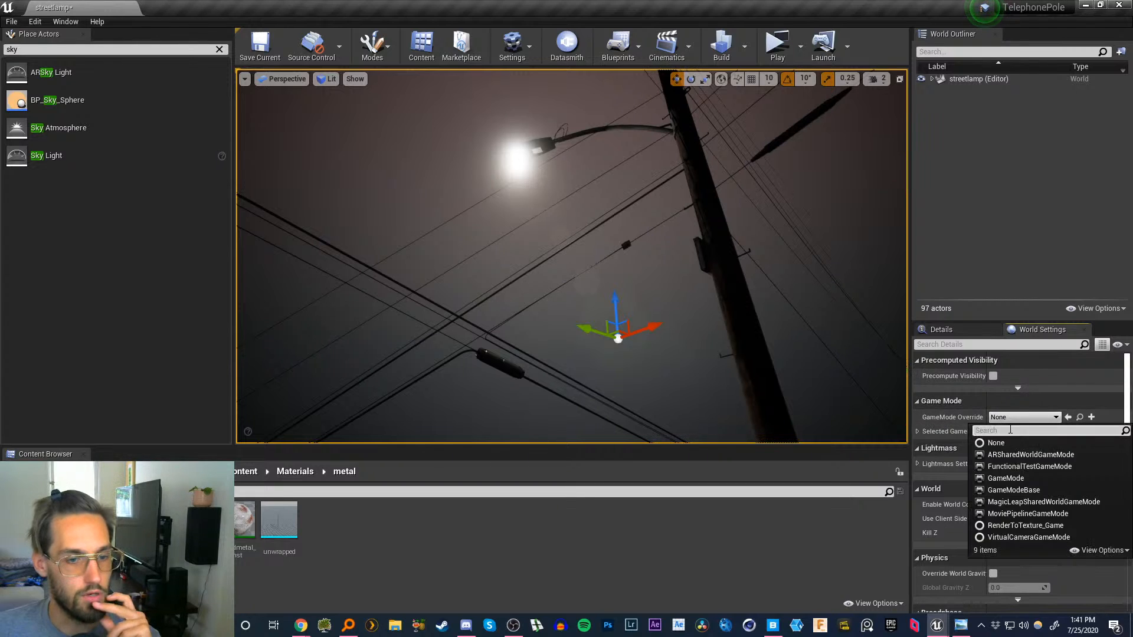
click(1019, 538)
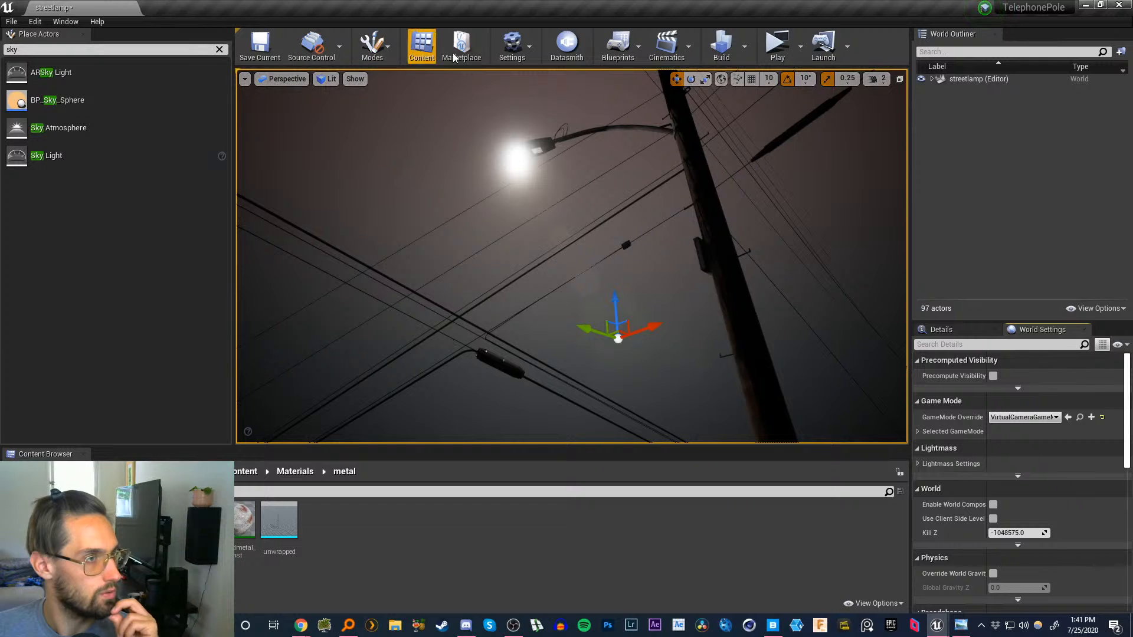
- Search the built-in plugins for "virtu" to check whether the virtual camera and production plugins are enabled, and close the plugin browser
click(513, 46)
click(543, 107)
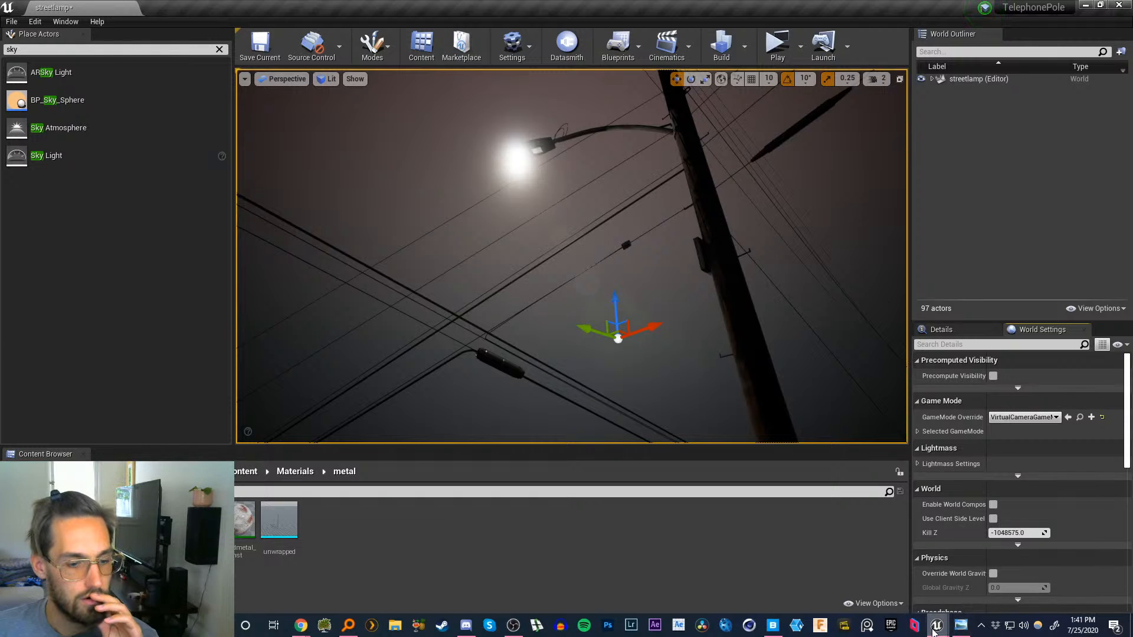
mouse_move(936, 627)
click(1041, 574)
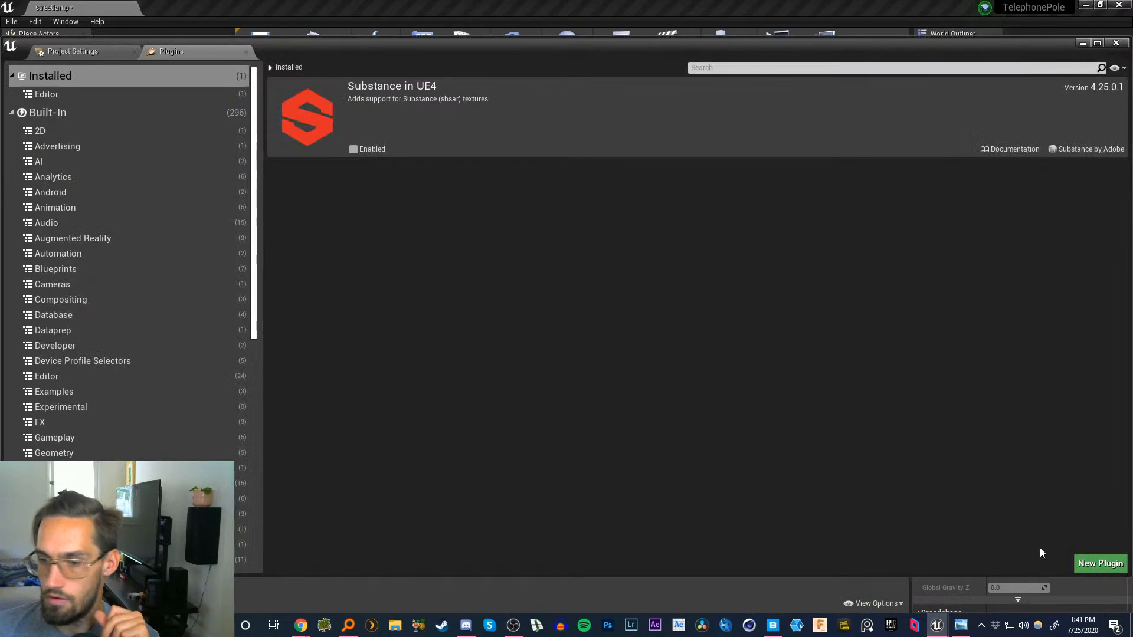
click(51, 114)
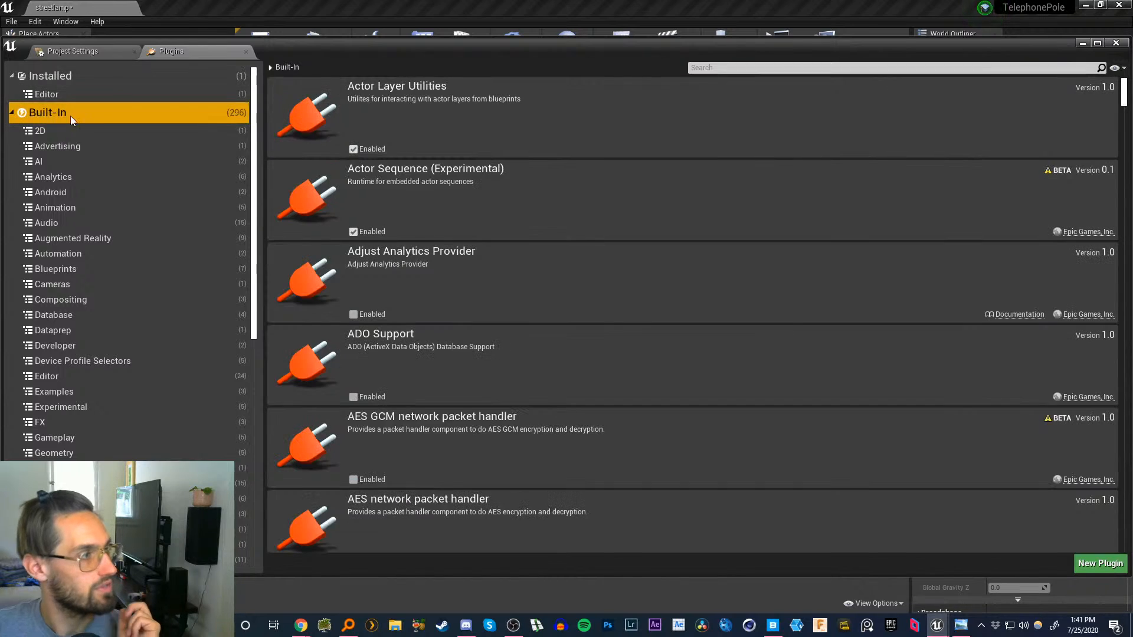
click(738, 68)
text(virtu)
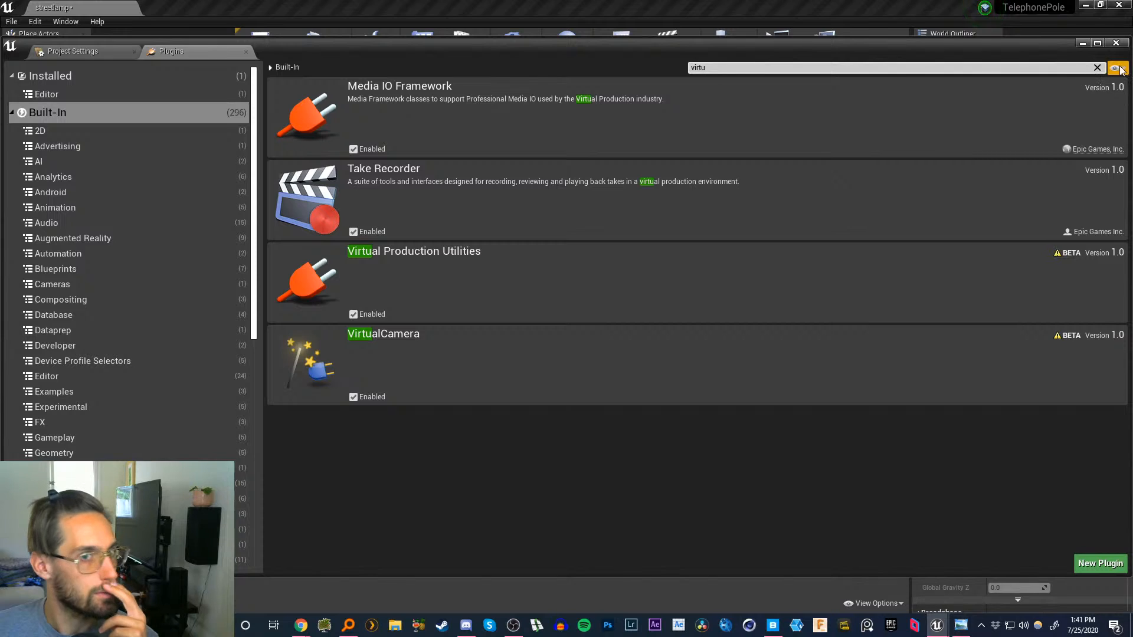
click(1116, 43)
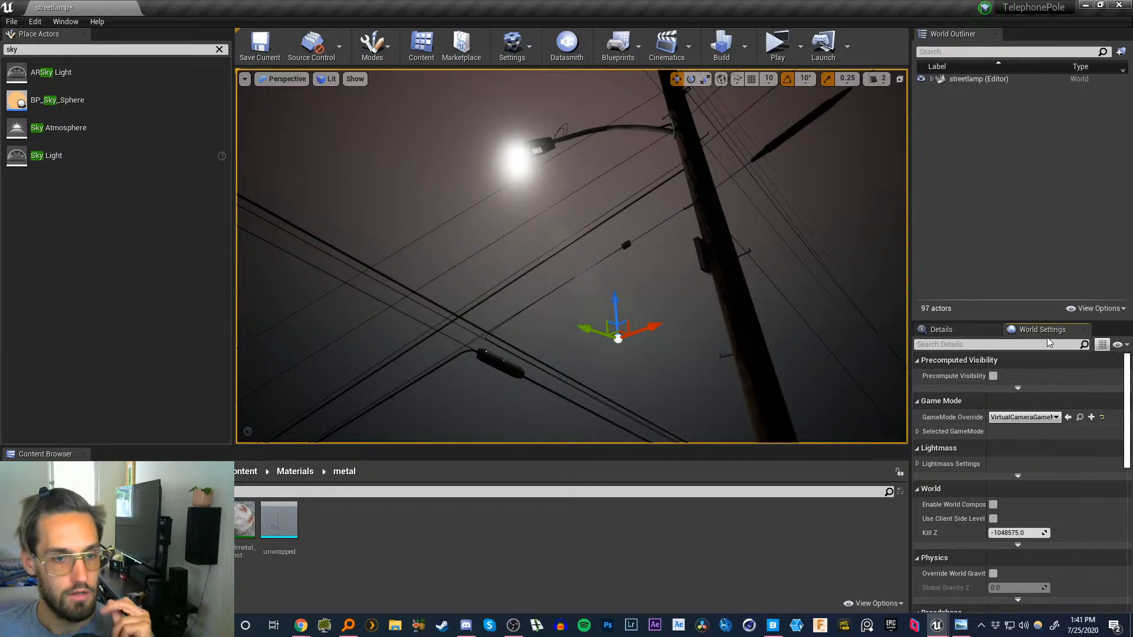
mouse_move(937, 626)
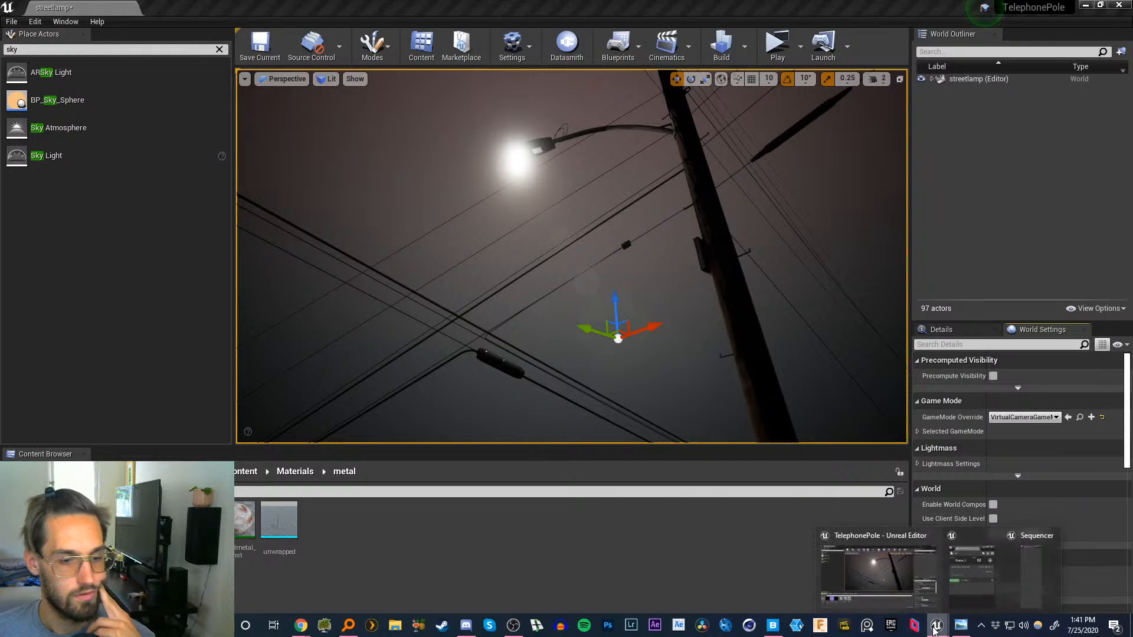
- Restore the minimized Take Recorder and Sequencer windows
click(953, 592)
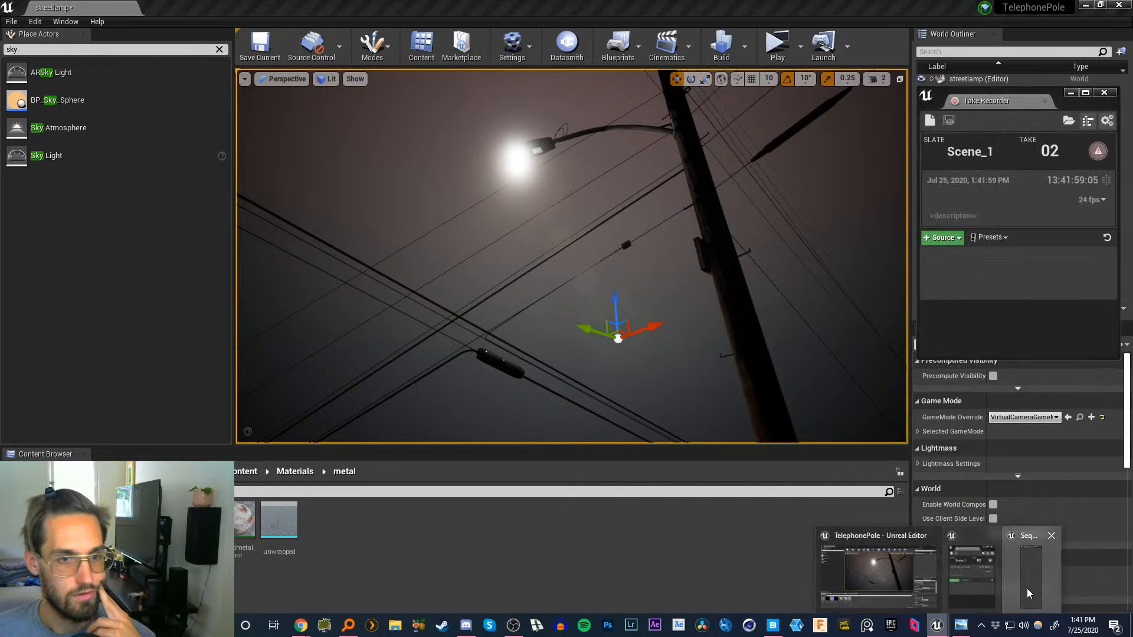
click(1023, 592)
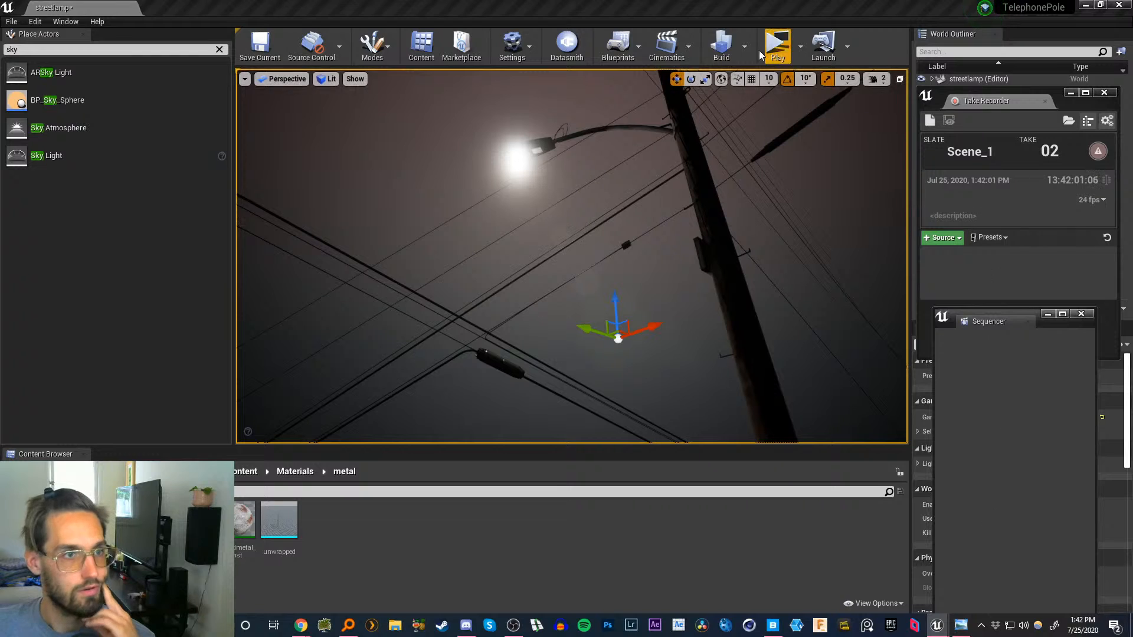
click(689, 47)
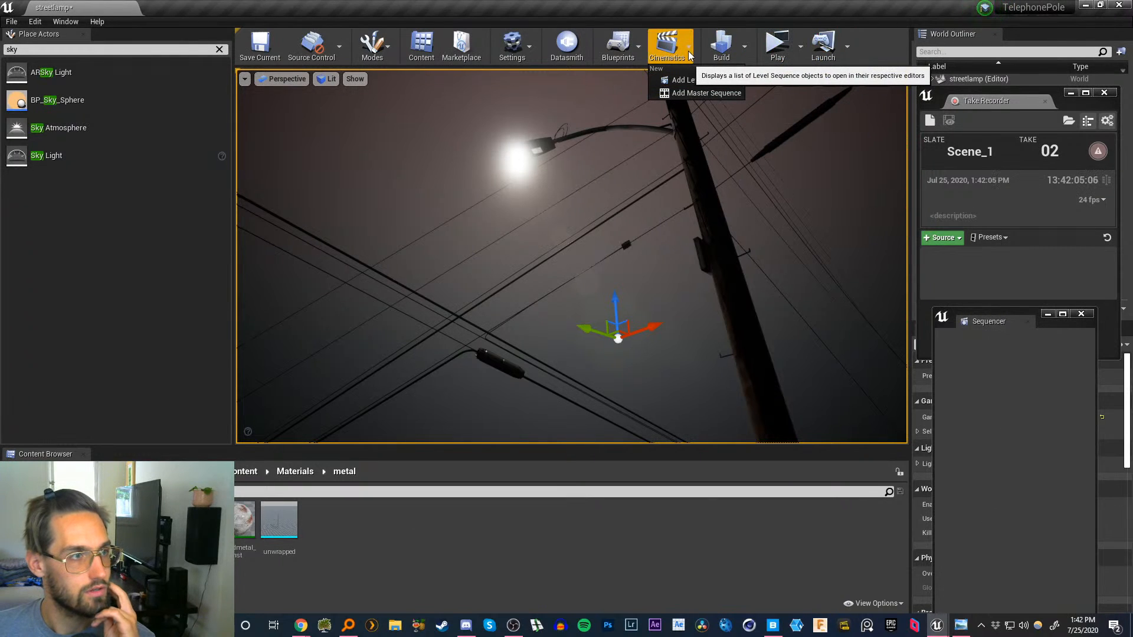
click(529, 48)
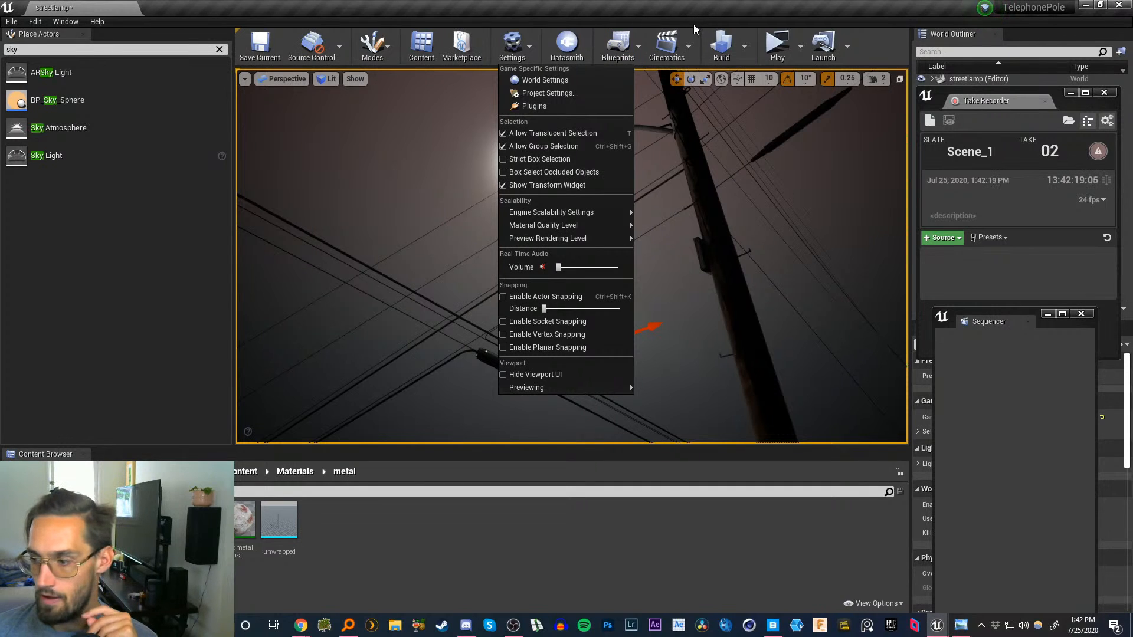
- Switch to Chrome and search Google in a new tab for "winbush ipad unreal"
click(301, 626)
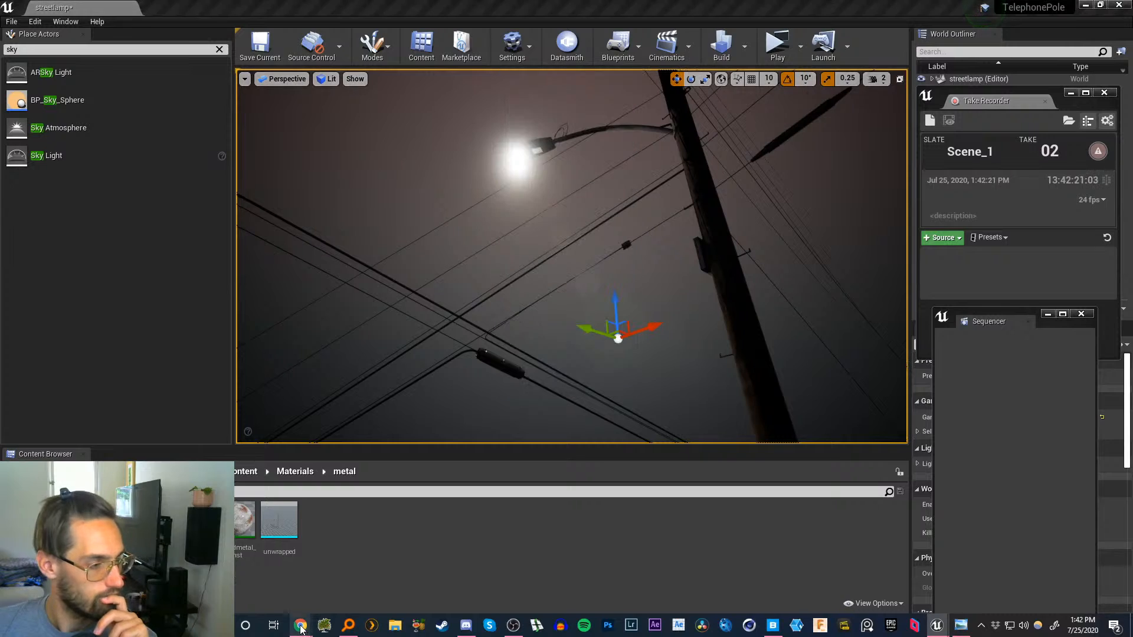
click(257, 564)
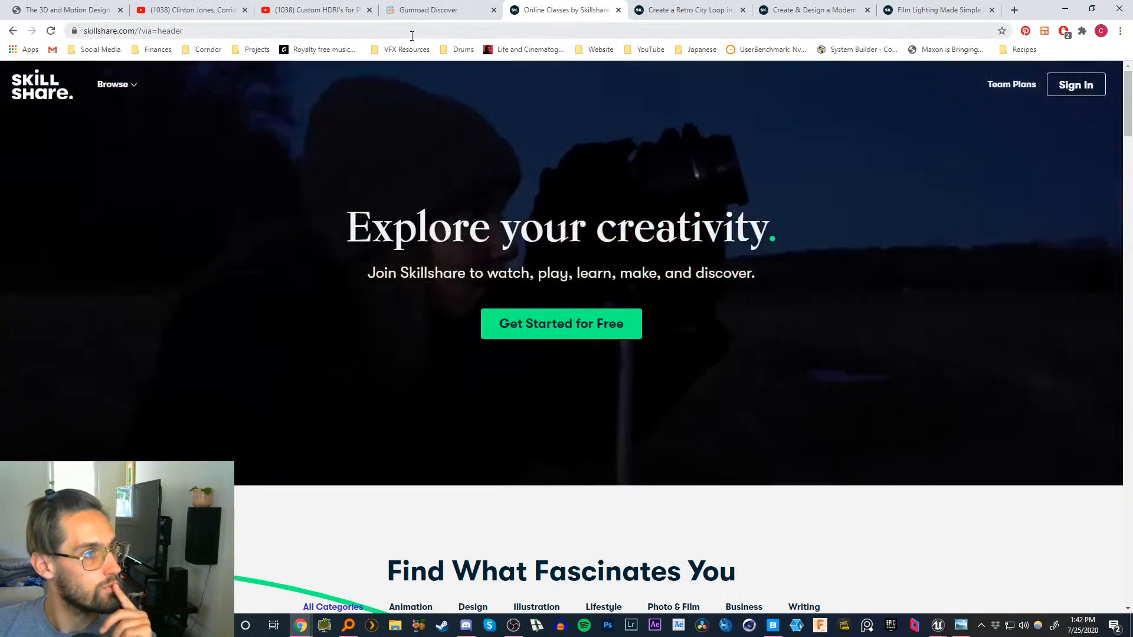
click(460, 31)
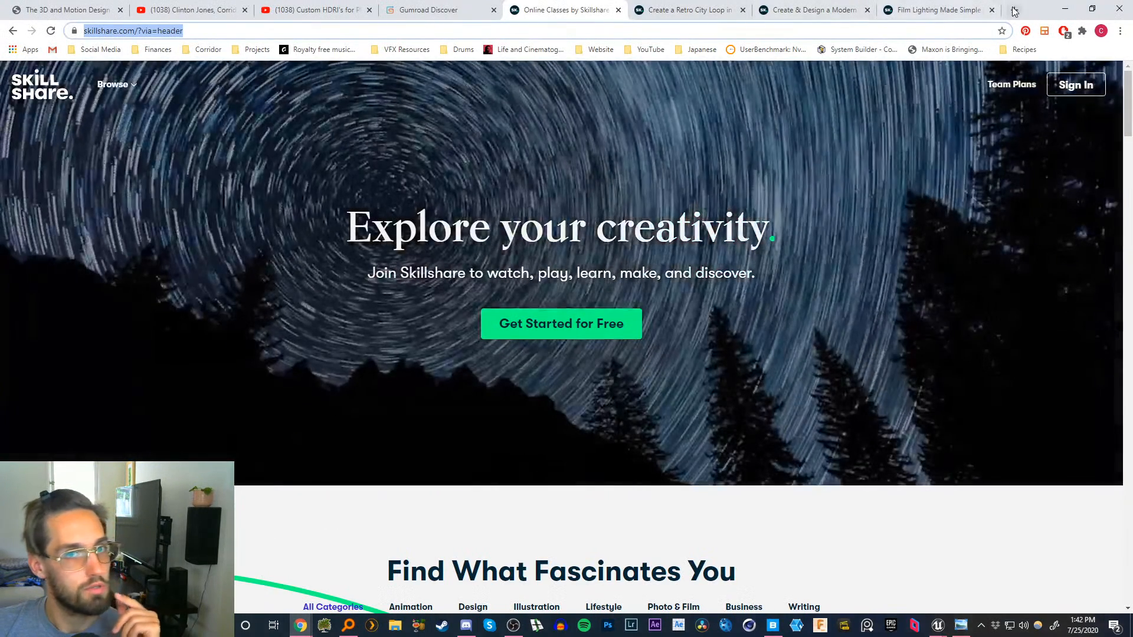
click(1014, 11)
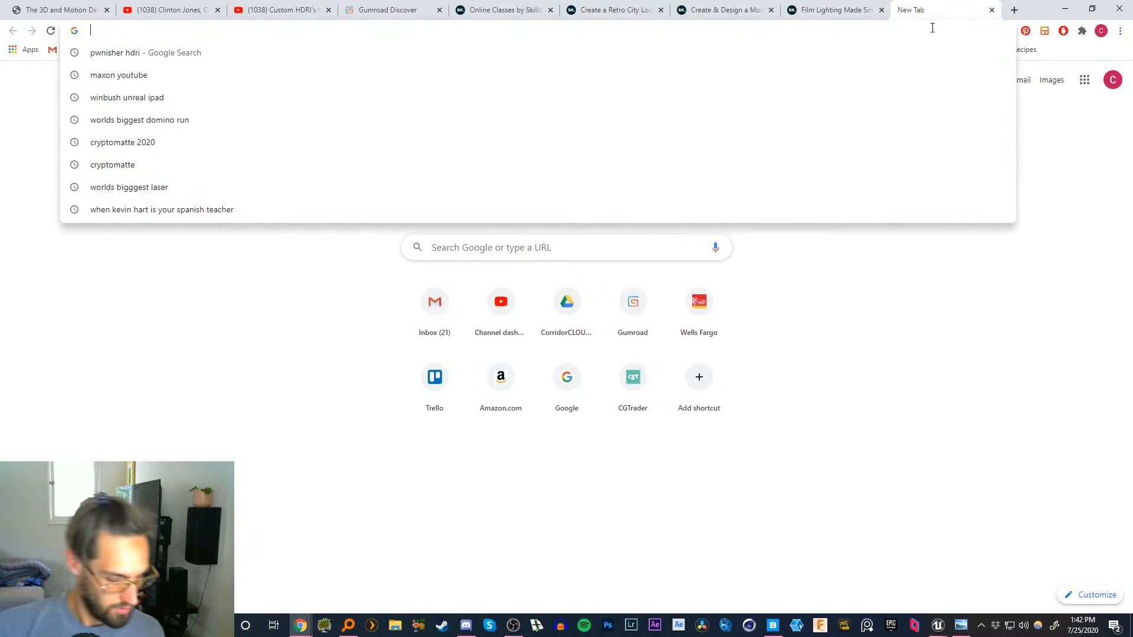
text(winbush )
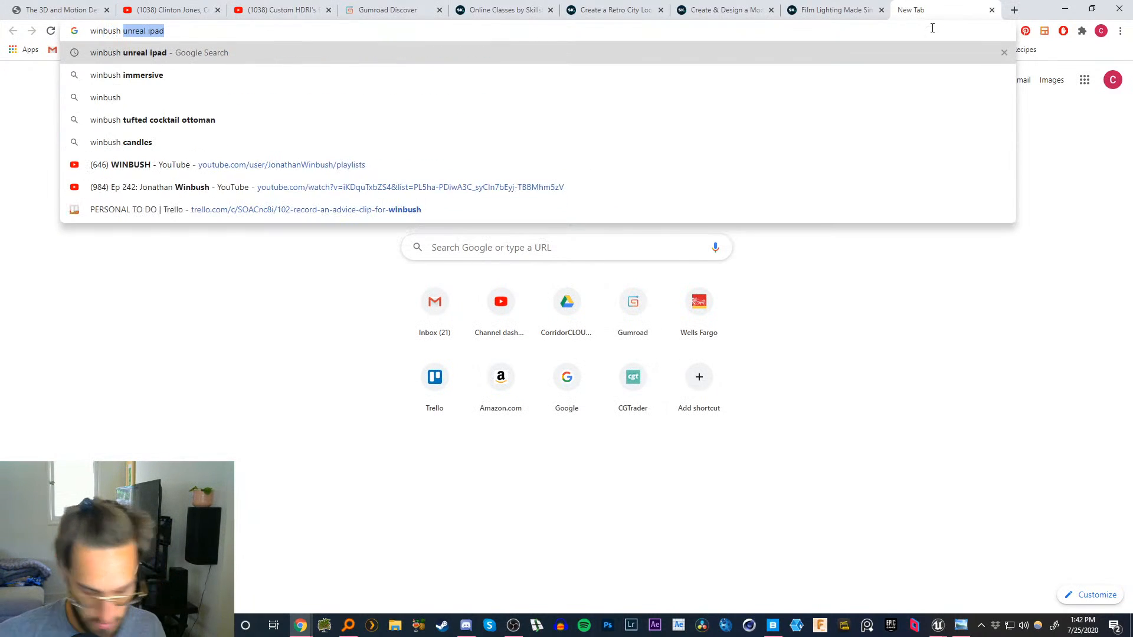
text(ipad unreal)
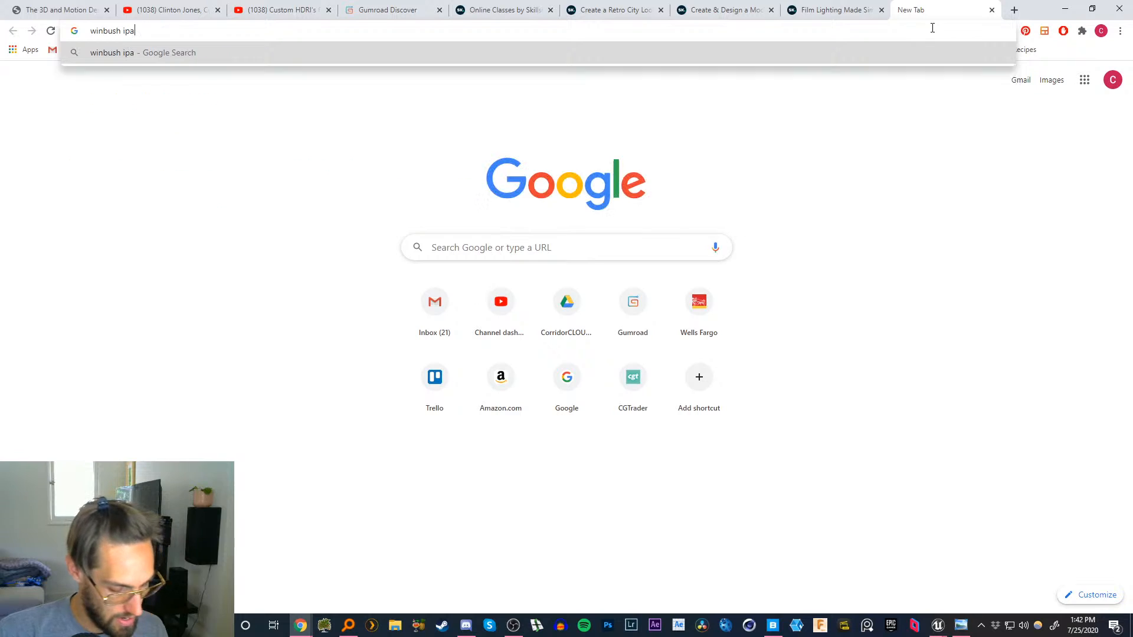
key(Return)
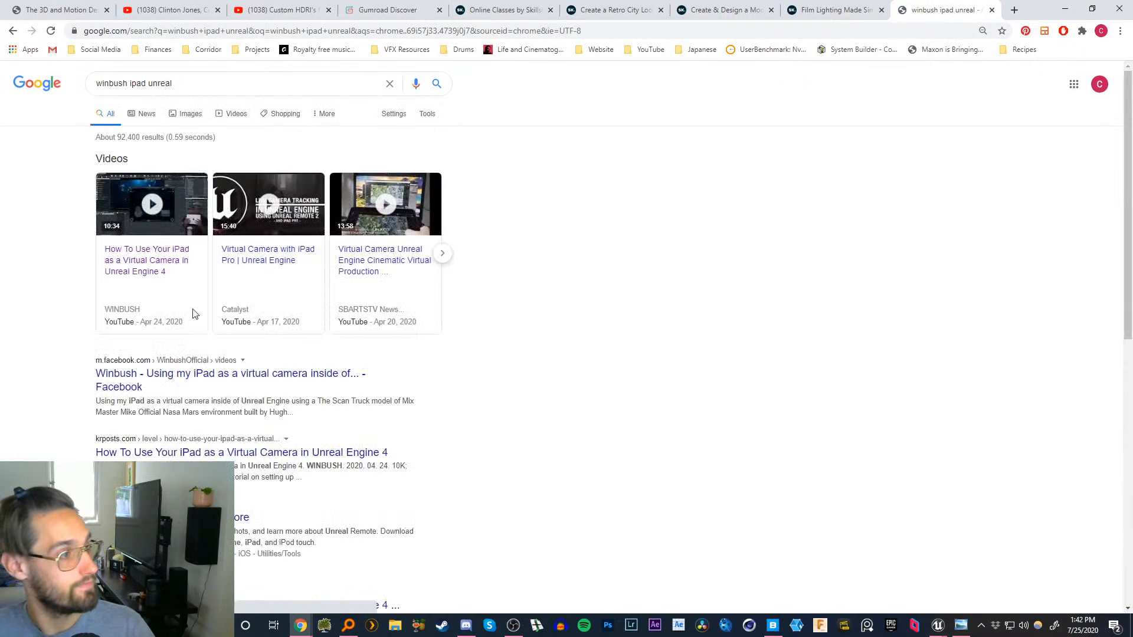
- View the video "How To Use Your iPad as a Virtual Camera in Unreal Engine 4" and close its tab
click(140, 277)
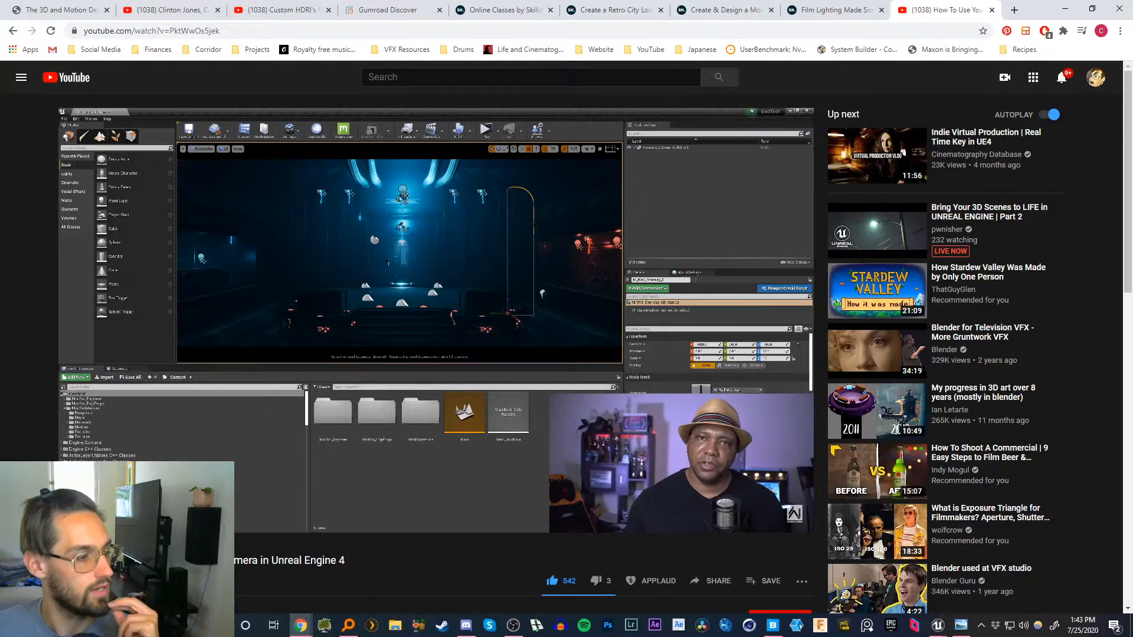
scroll(413, 295, down, 2)
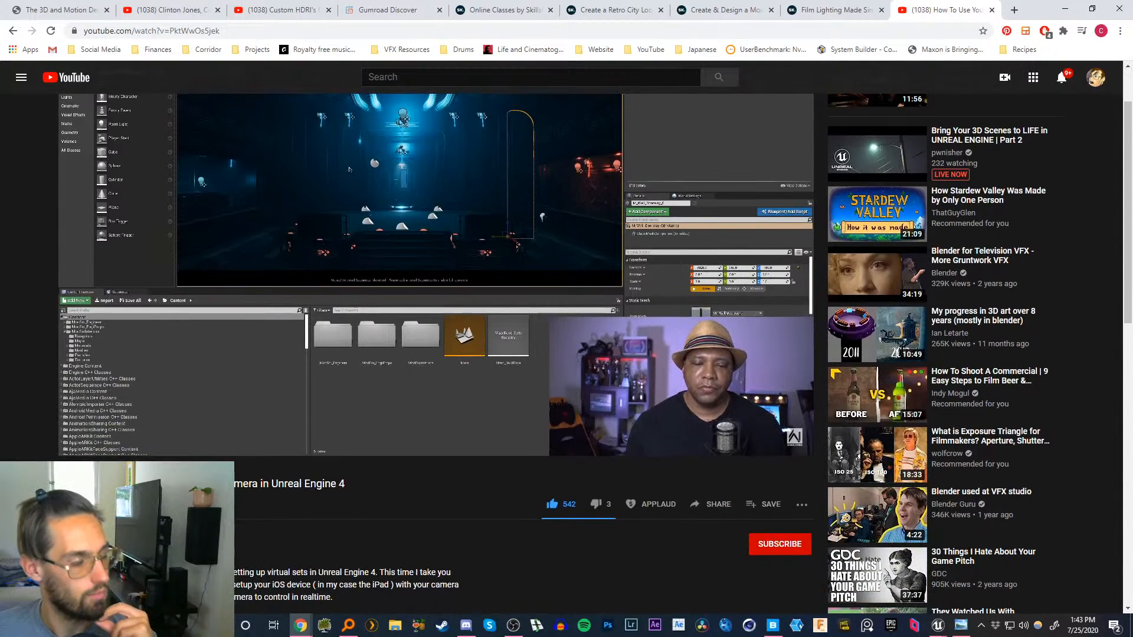
scroll(172, 353, up, 2)
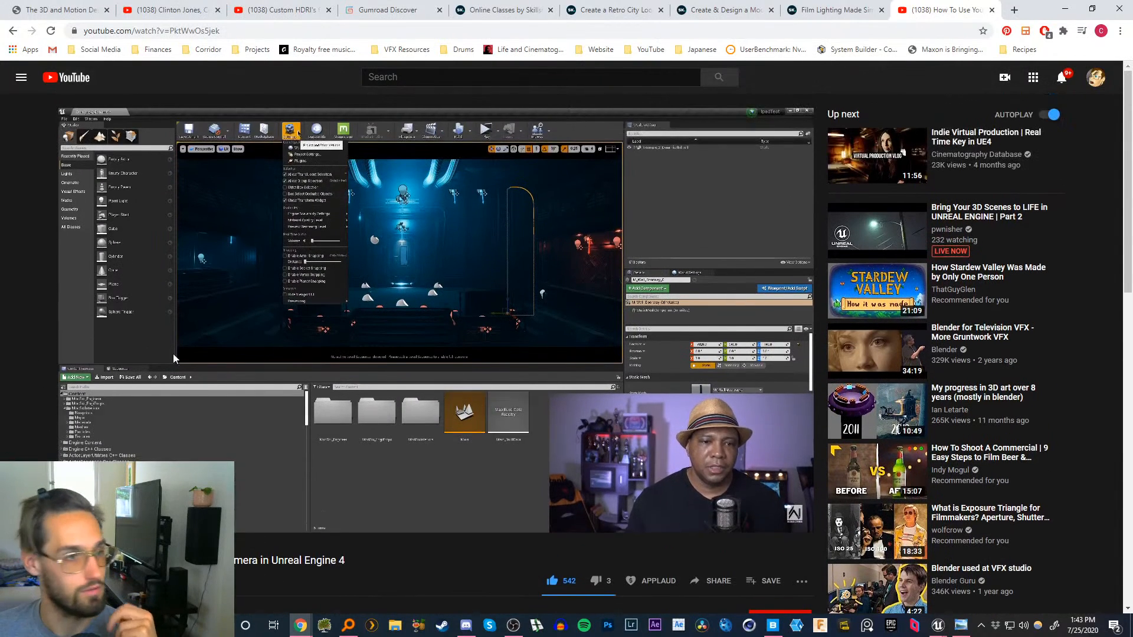
key(ctrl+w)
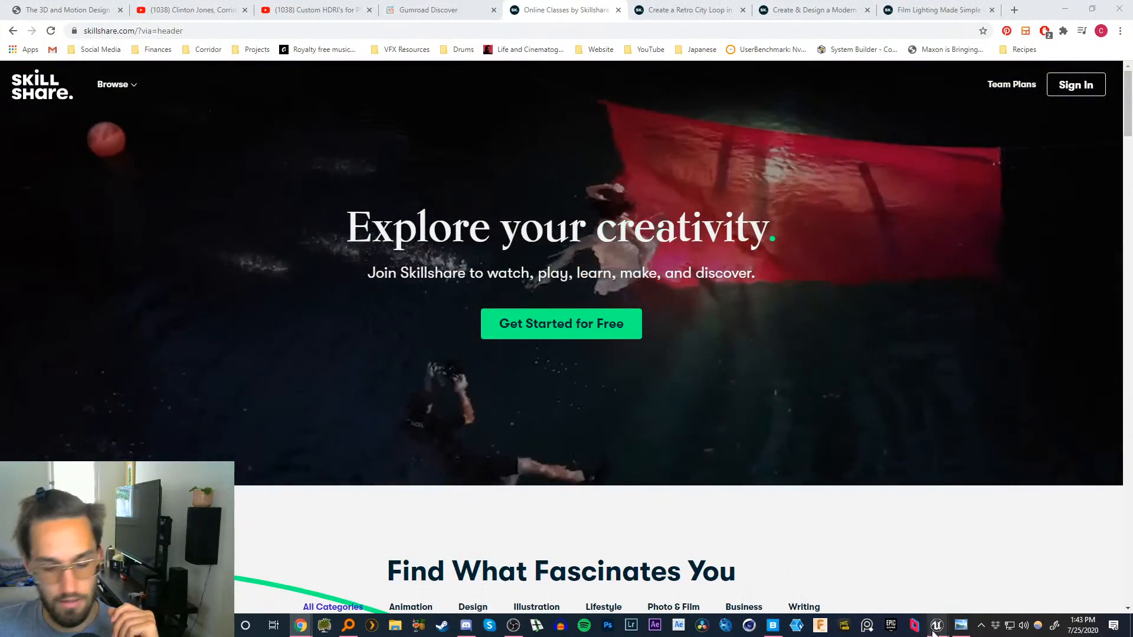
- Switch back to Unreal Editor and search the built-in plugins for "virtu" to check which virtual production plugins are enabled
mouse_move(935, 630)
click(881, 579)
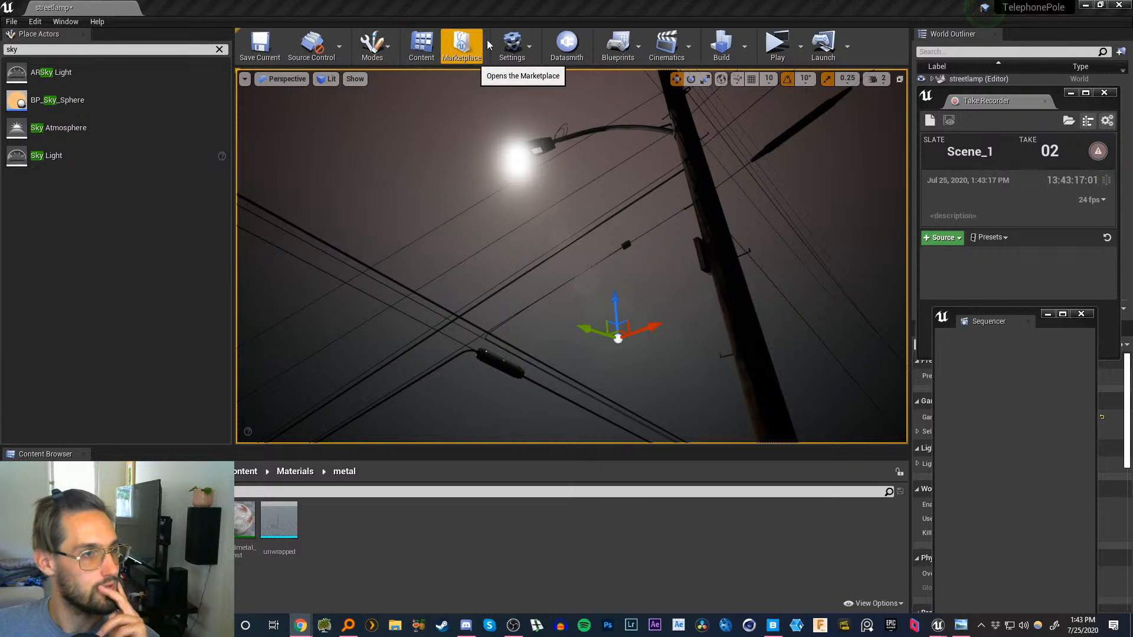
click(530, 47)
click(531, 105)
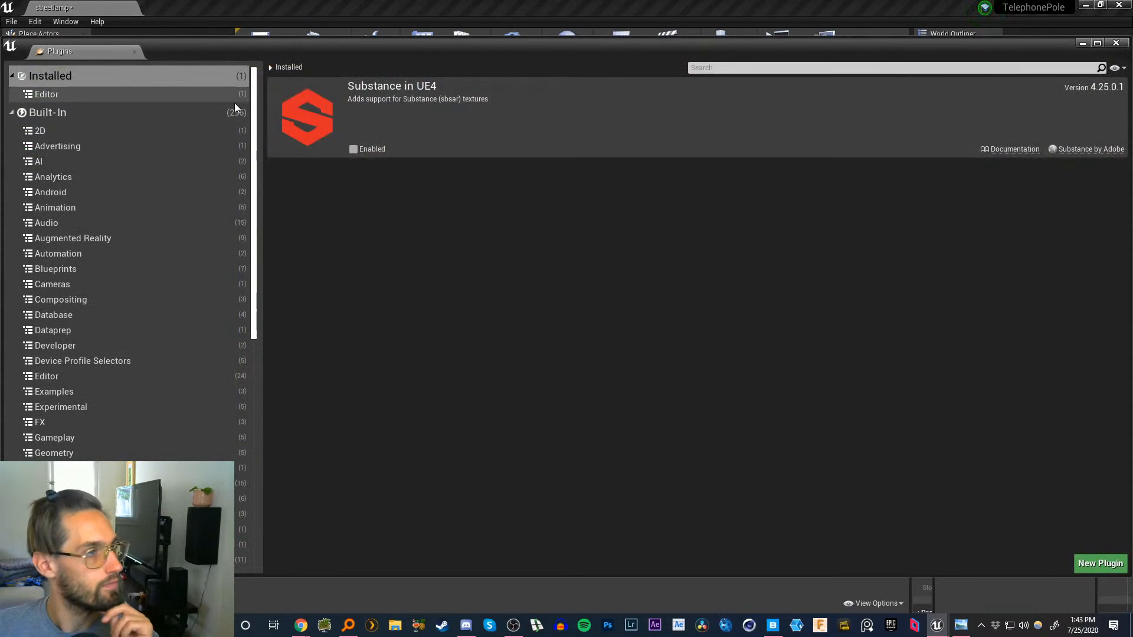
click(47, 112)
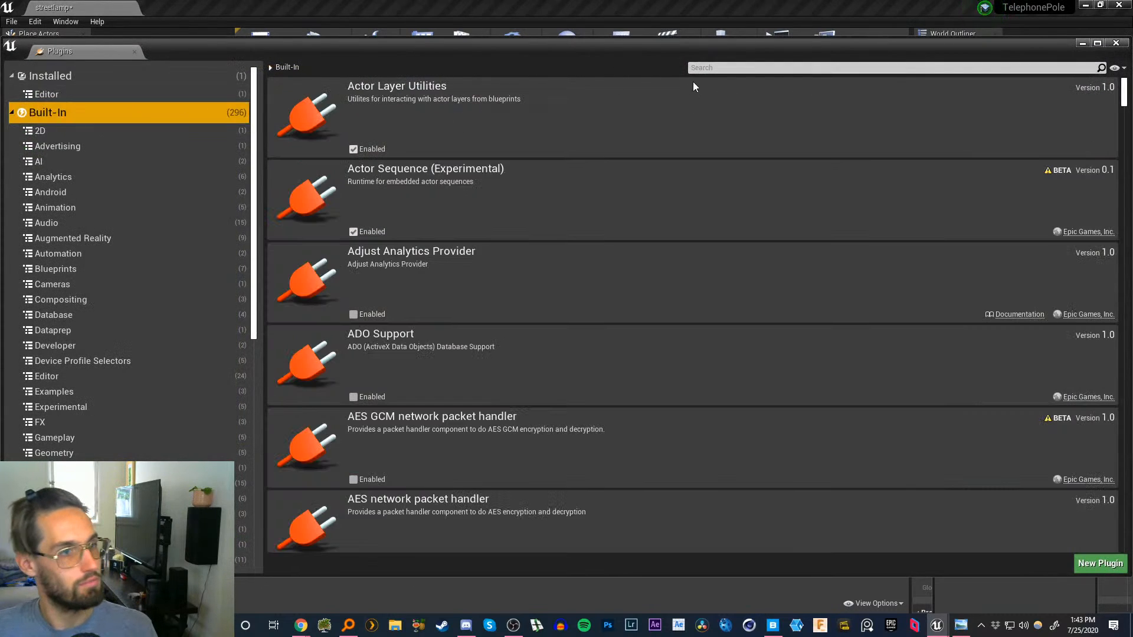
click(712, 69)
text(virtu)
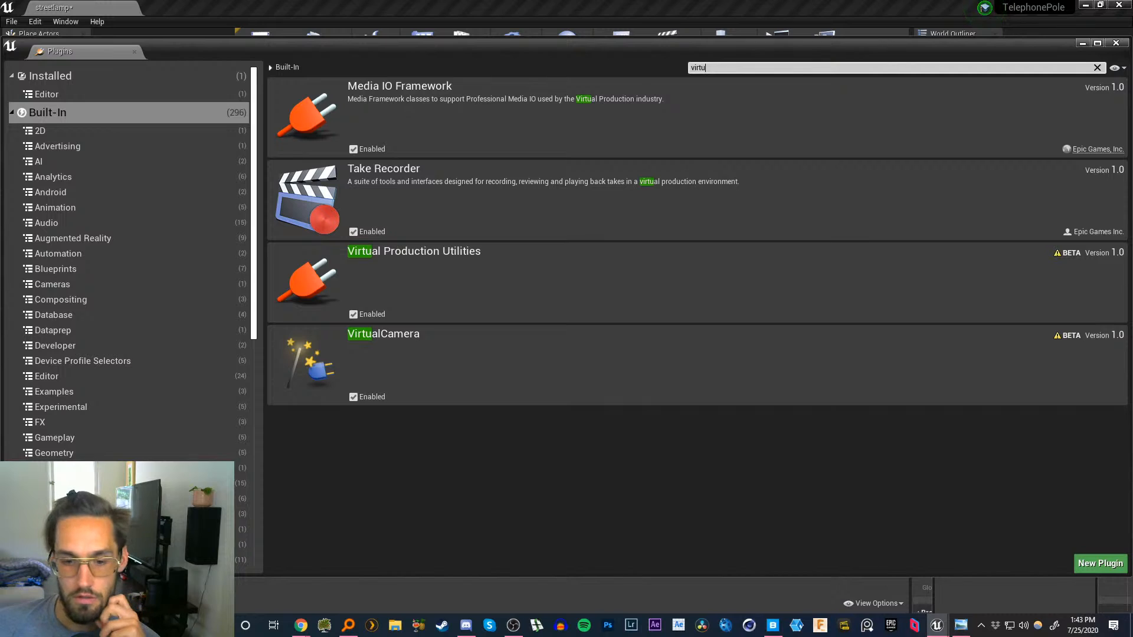
key(alt+Tab)
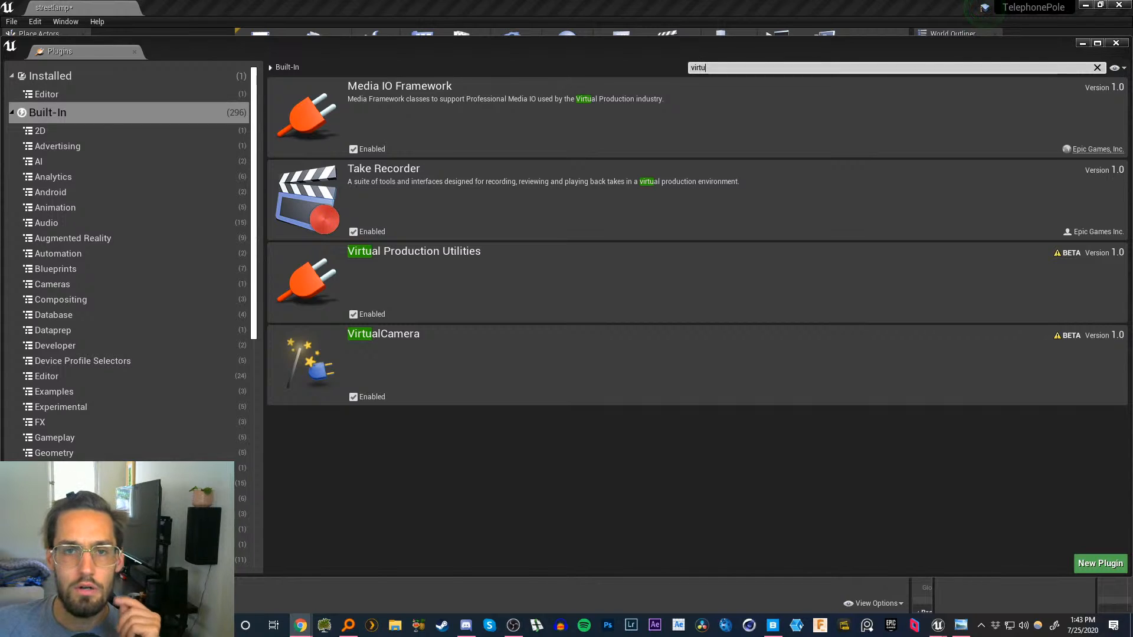
- Check which cinematics windows are enabled, bring the Take Recorder to the front, and close the plugin browser
click(66, 23)
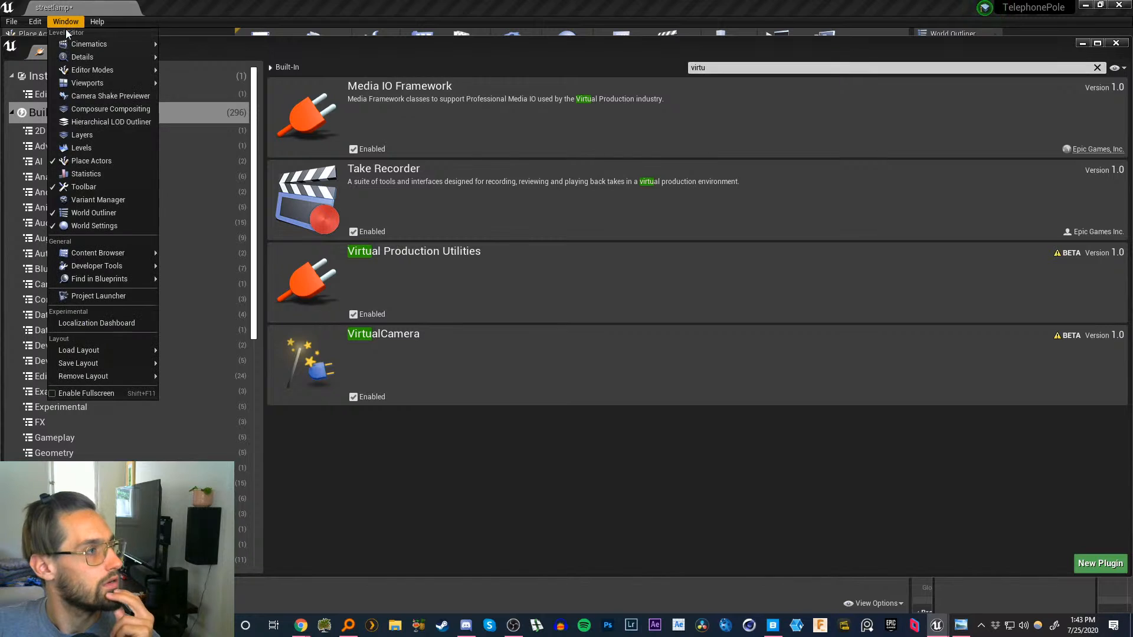
mouse_move(99, 42)
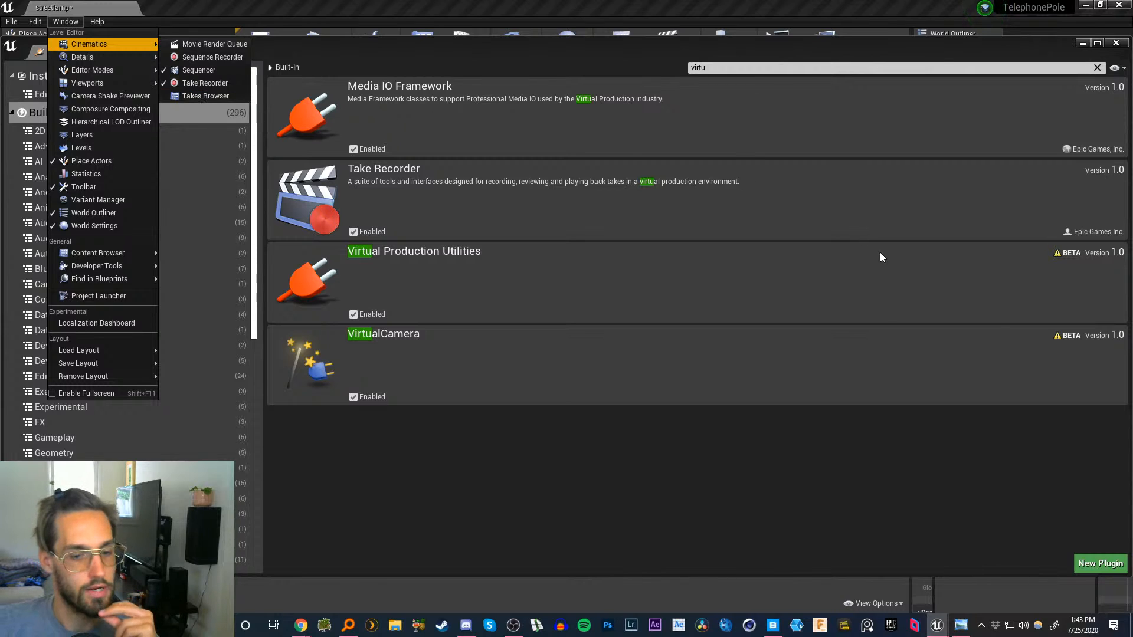
click(938, 625)
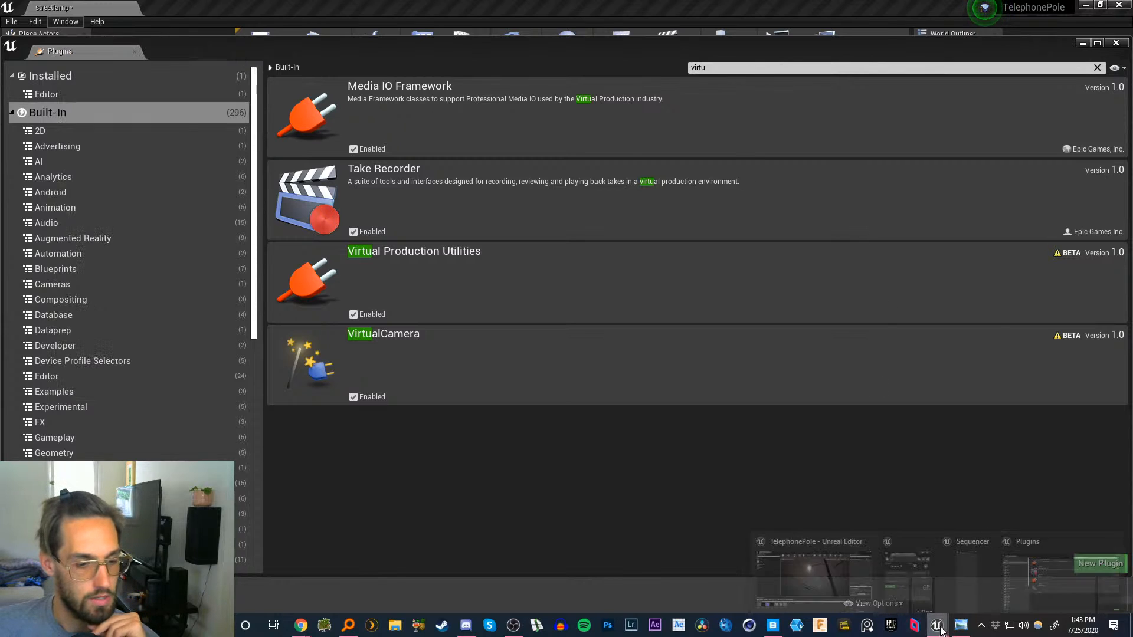
click(906, 557)
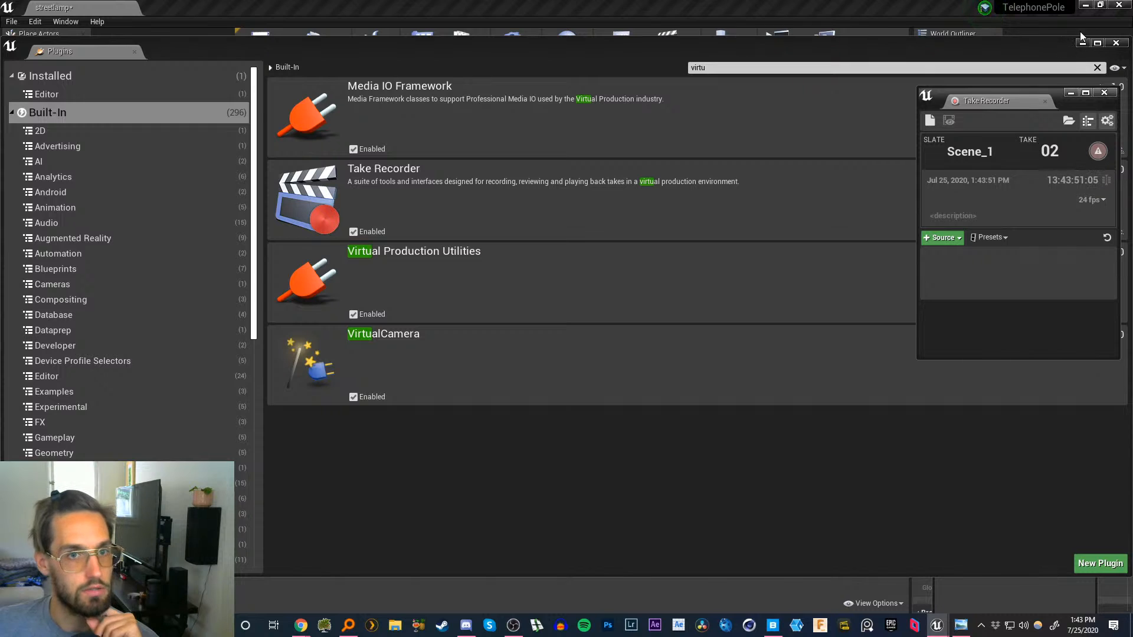
click(1116, 43)
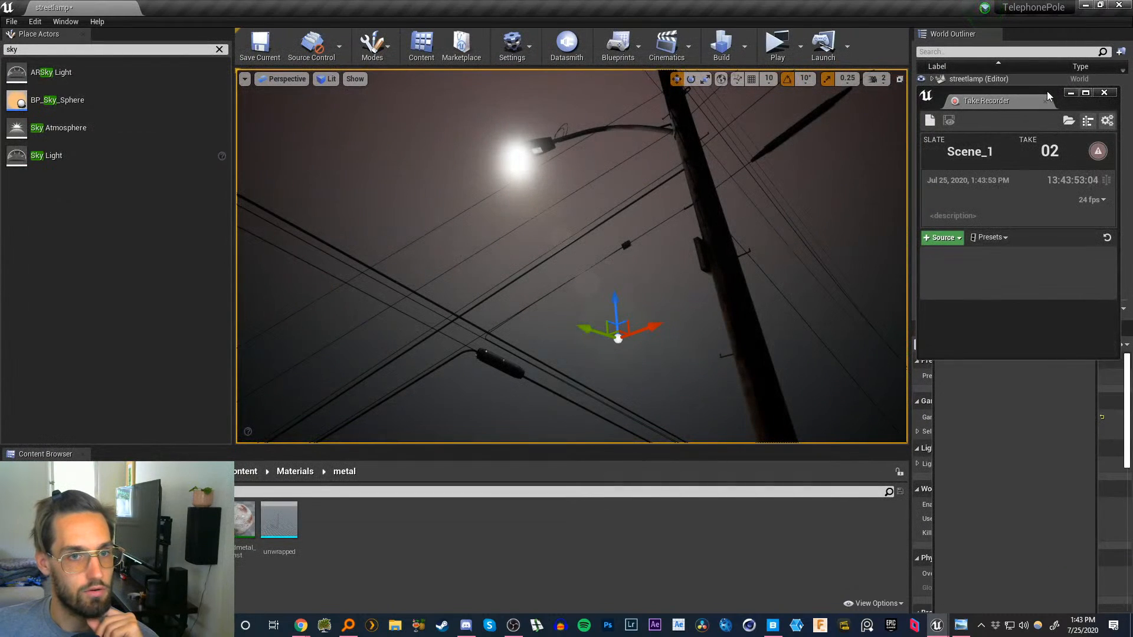
- Place the Take Recorder and Sequencer windows side by side over the viewport and reselect VirtualCameraGameMode as the GameMode Override
drag(1044, 100, 1051, 57)
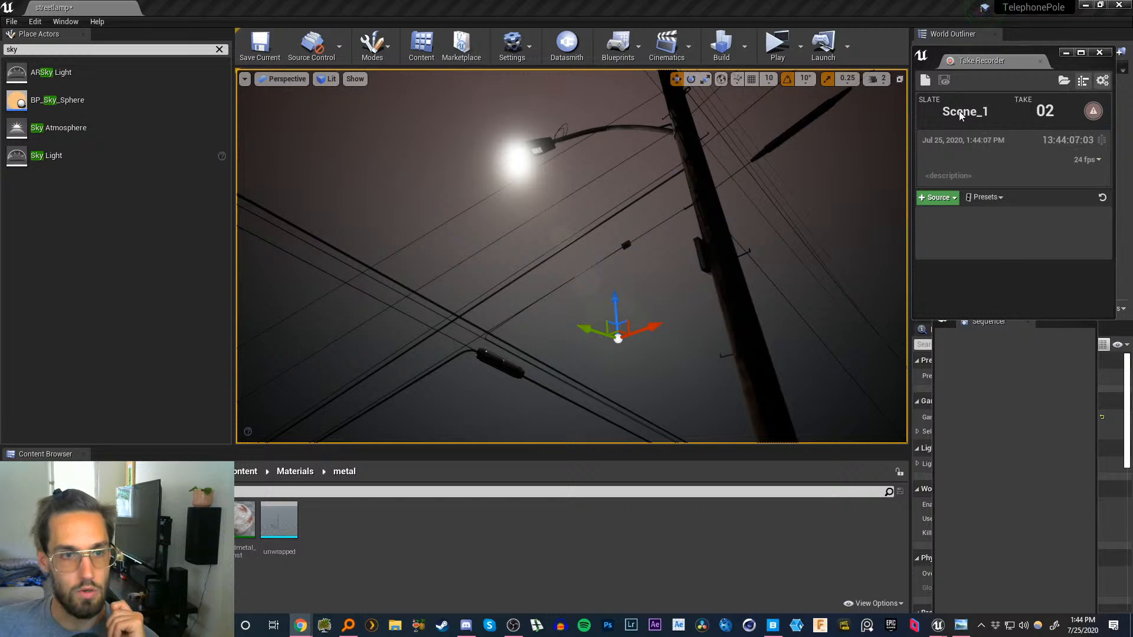
drag(1047, 57, 404, 162)
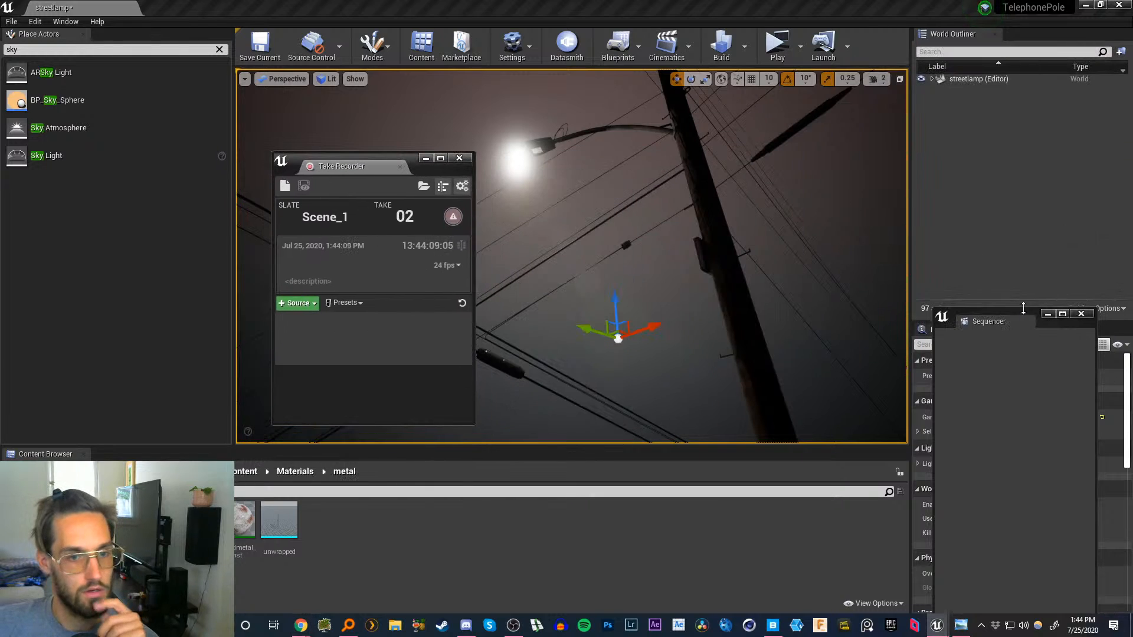
drag(1020, 315, 595, 152)
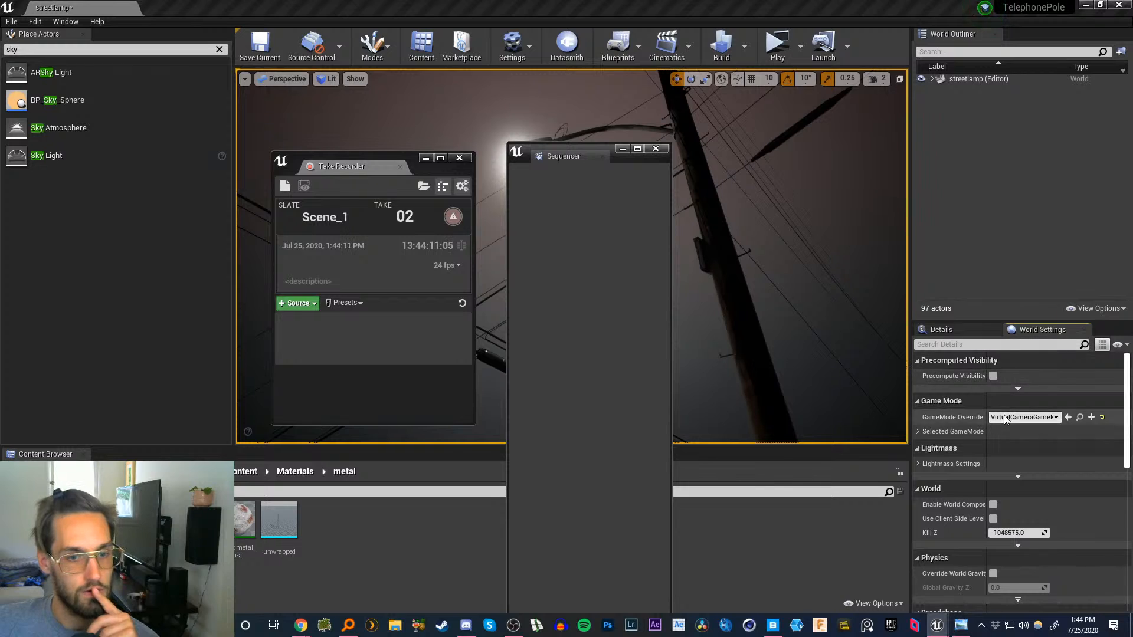
click(1025, 418)
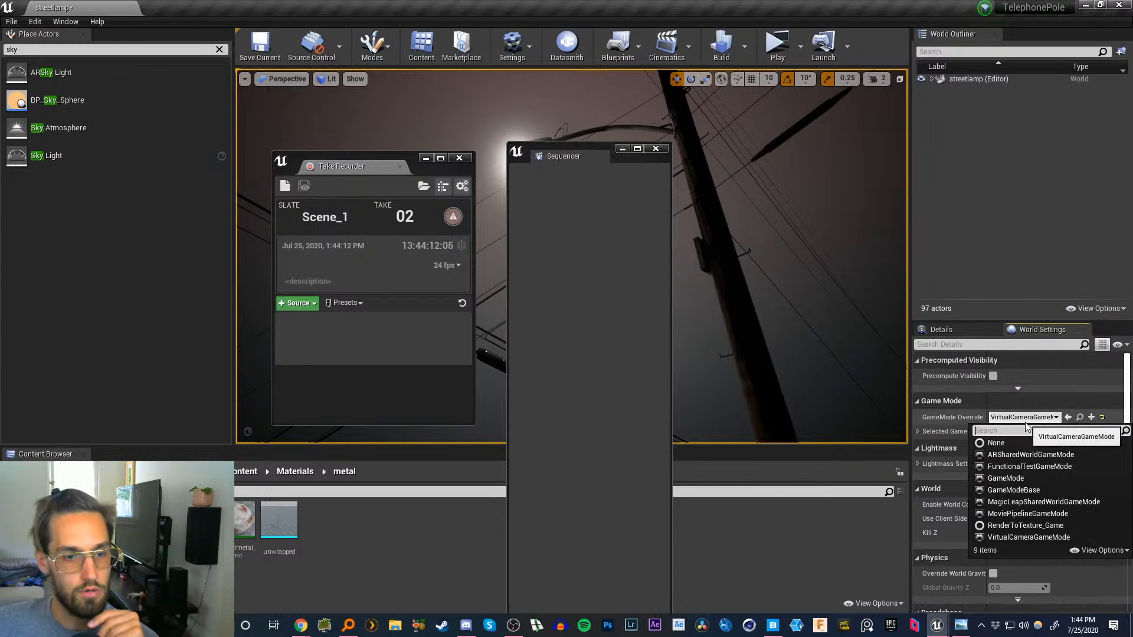
click(1026, 538)
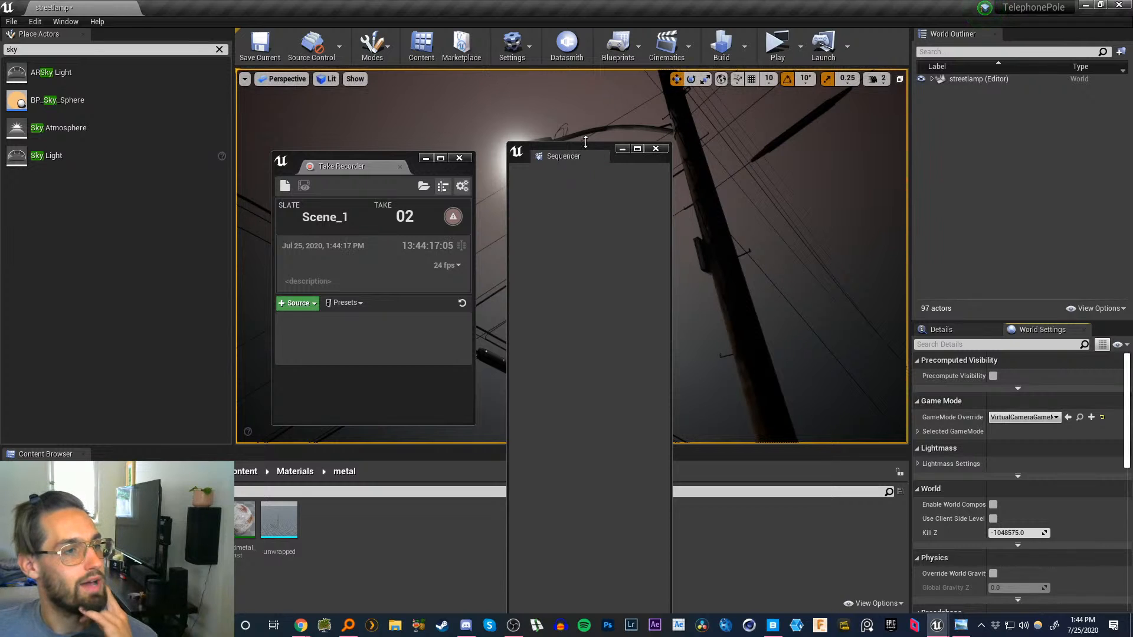
drag(589, 147, 588, 159)
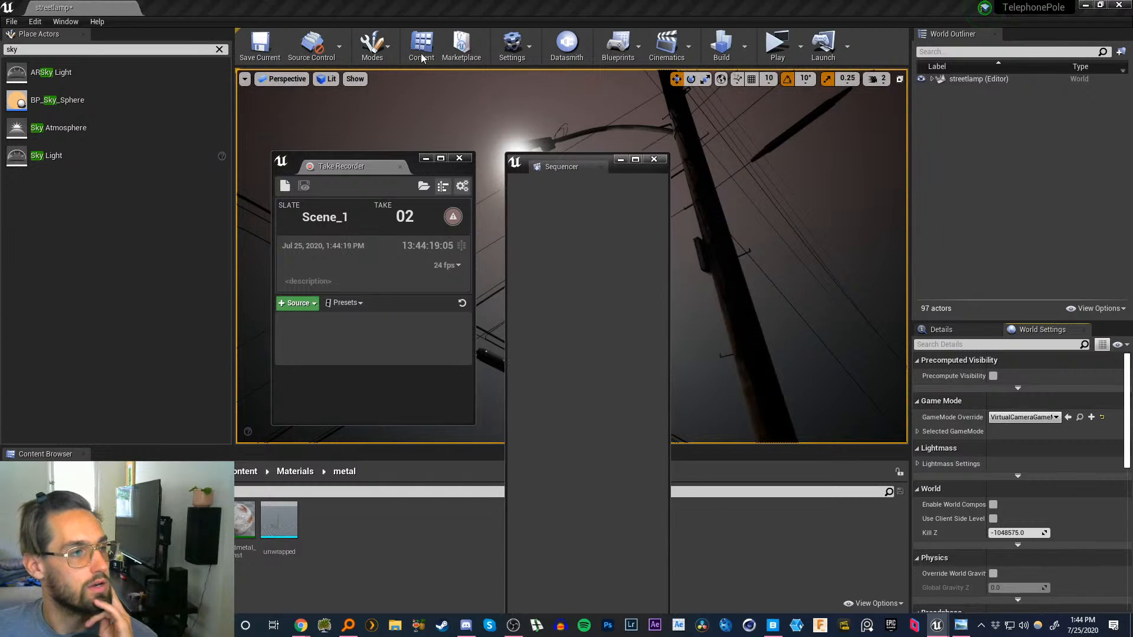
- Check the Always Show Touch Interface option in the Engine Input section of the project settings
click(530, 48)
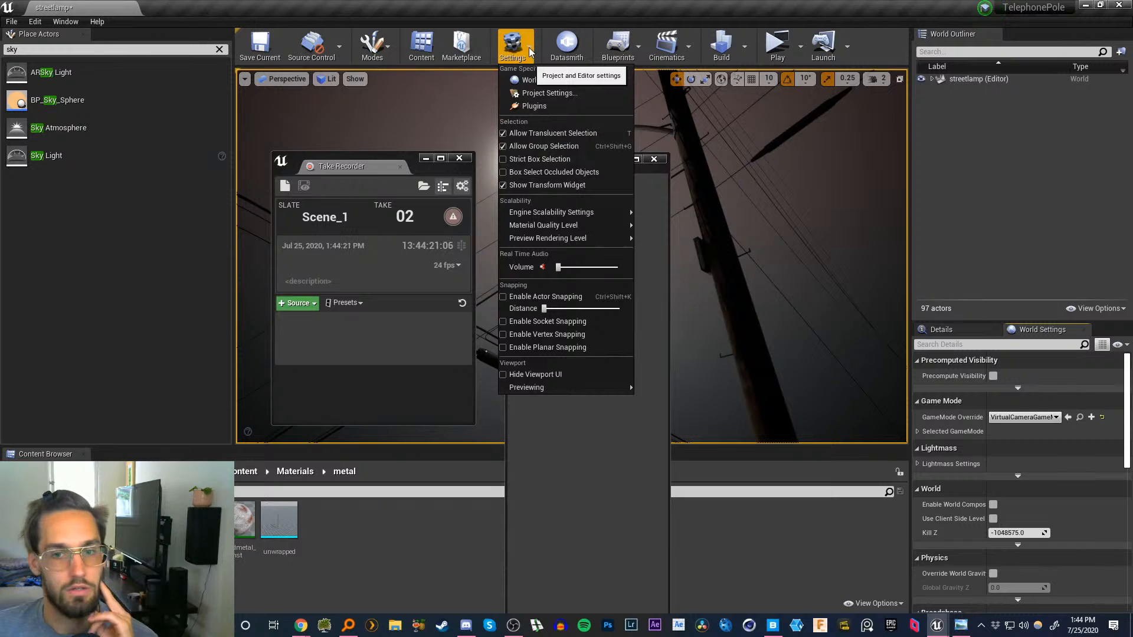
click(535, 93)
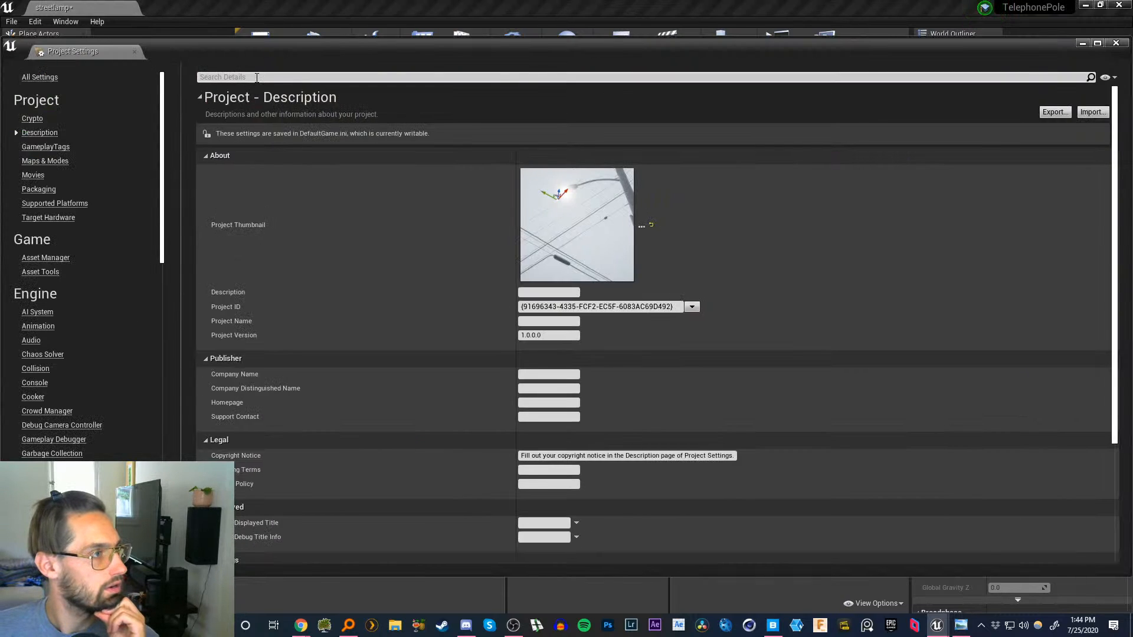
scroll(165, 218, down, 1)
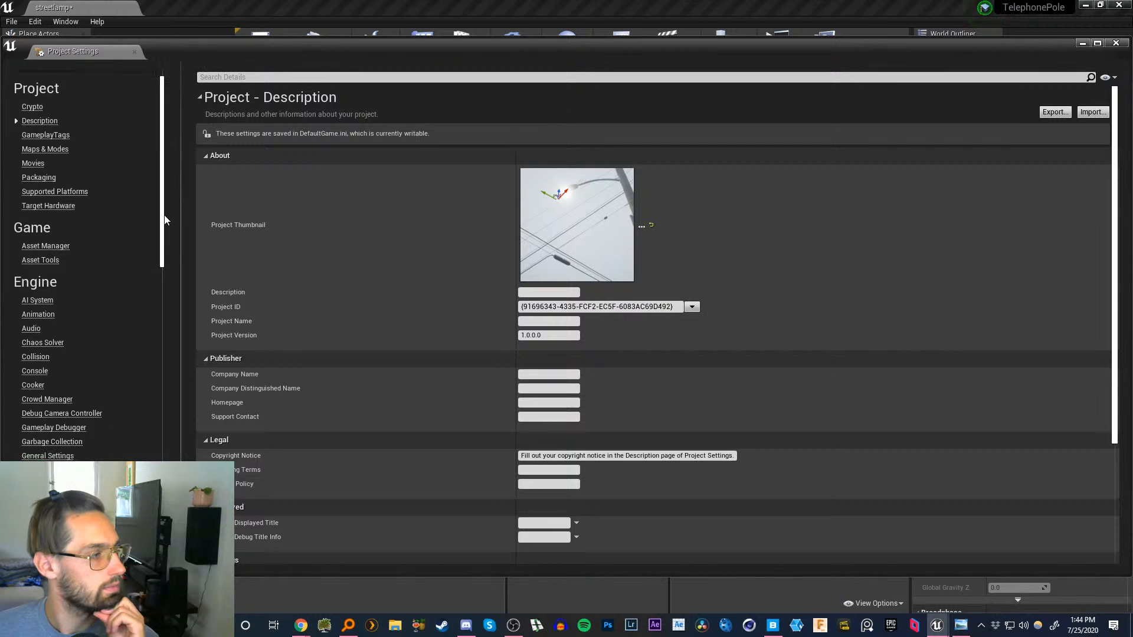
scroll(164, 216, up, 1)
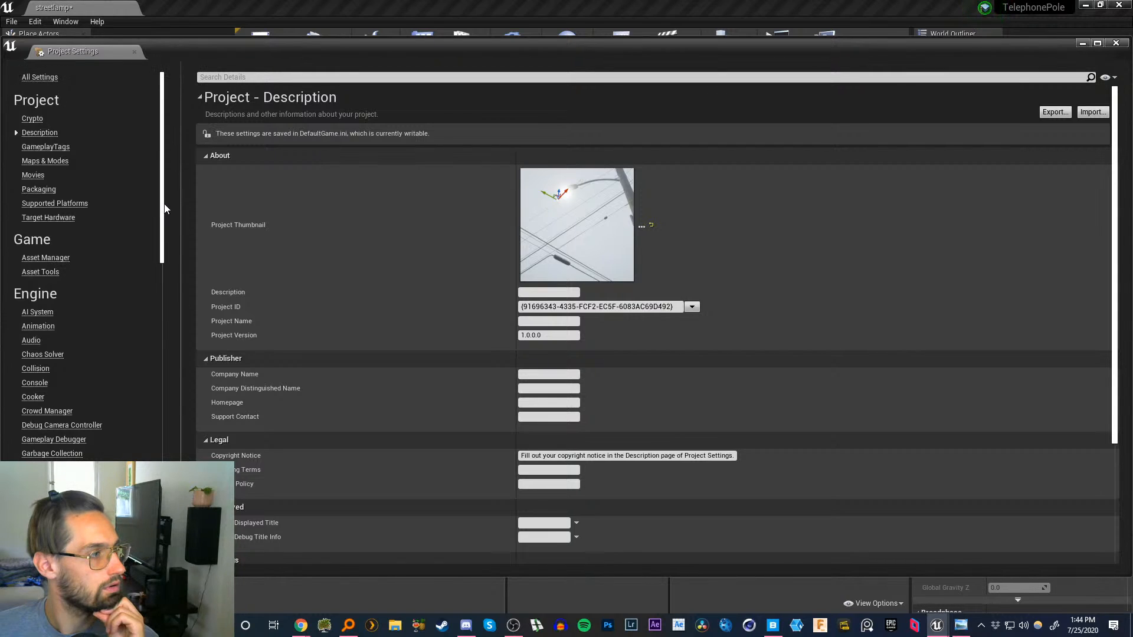
drag(165, 208, 165, 321)
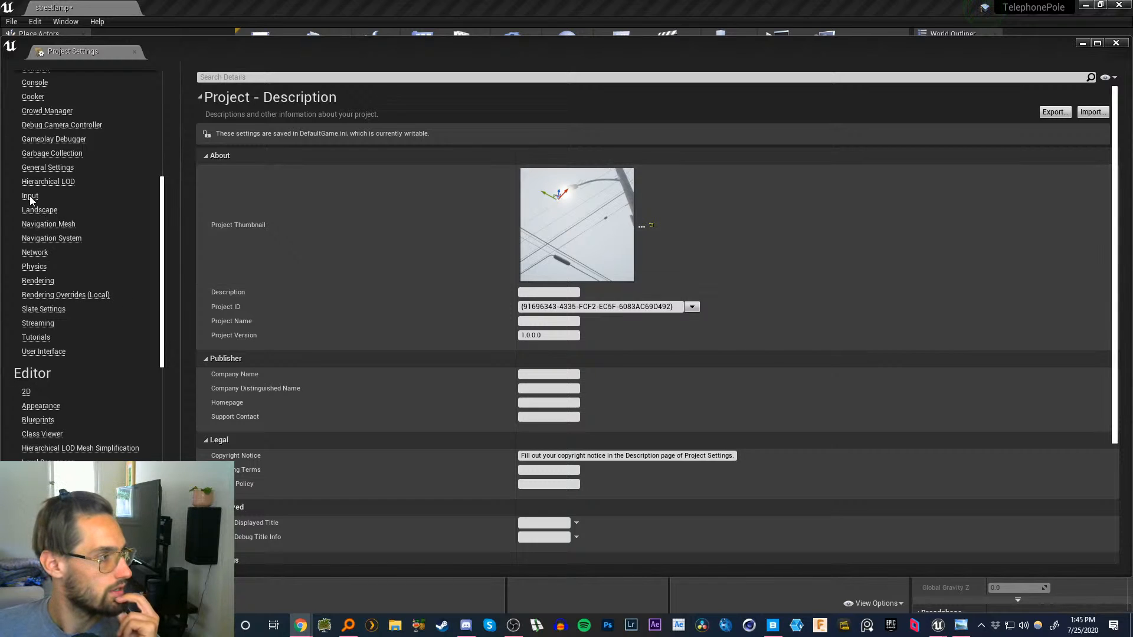
click(29, 196)
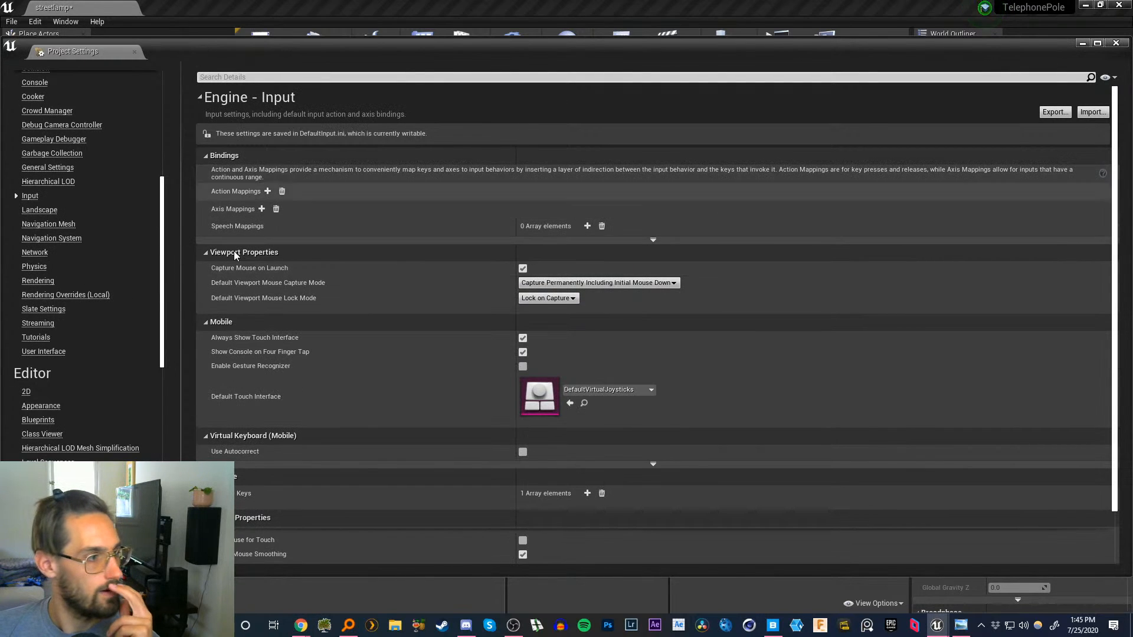
click(523, 338)
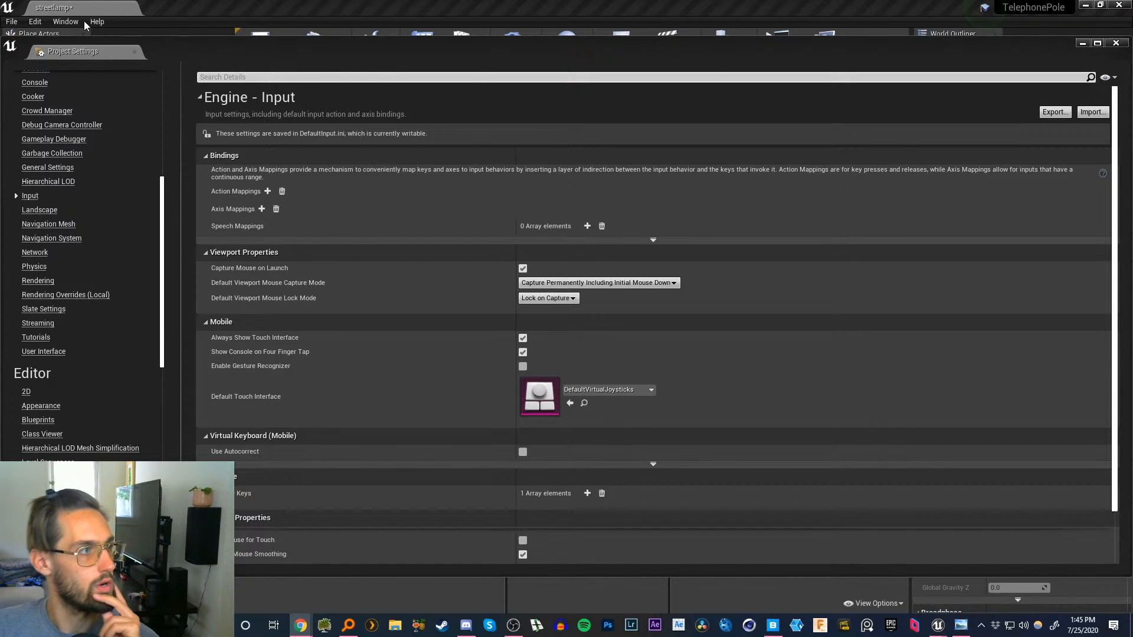
- Set the new viewport resolution to the Apple iPhone XR preset in the Level Editor Play preferences and close the settings window
click(35, 22)
click(77, 175)
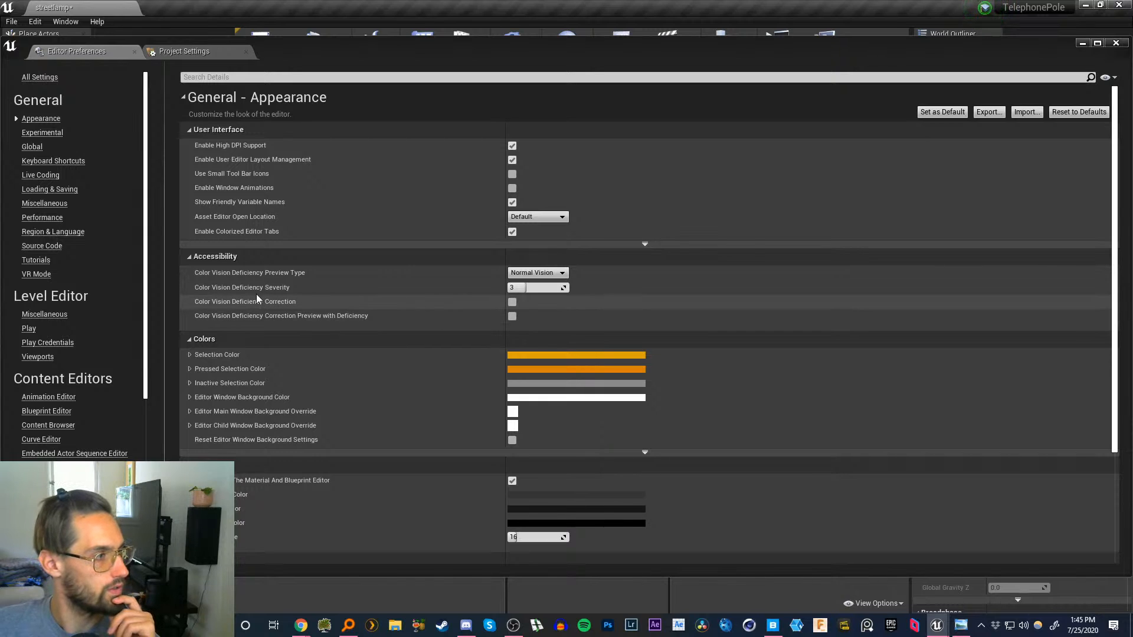
click(30, 329)
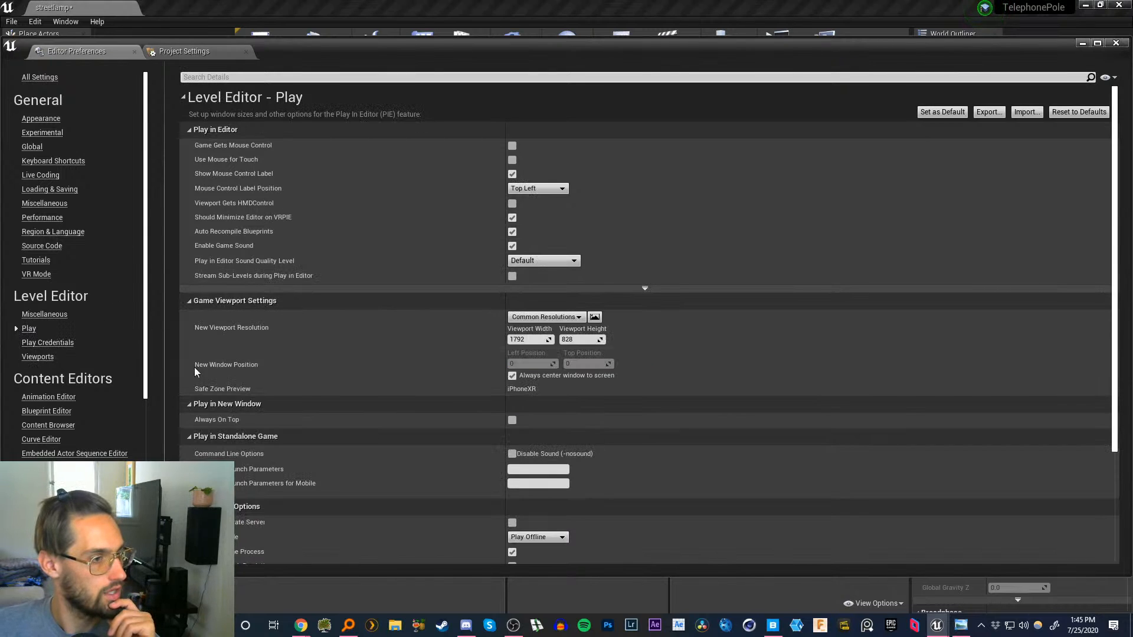
click(563, 316)
mouse_move(554, 330)
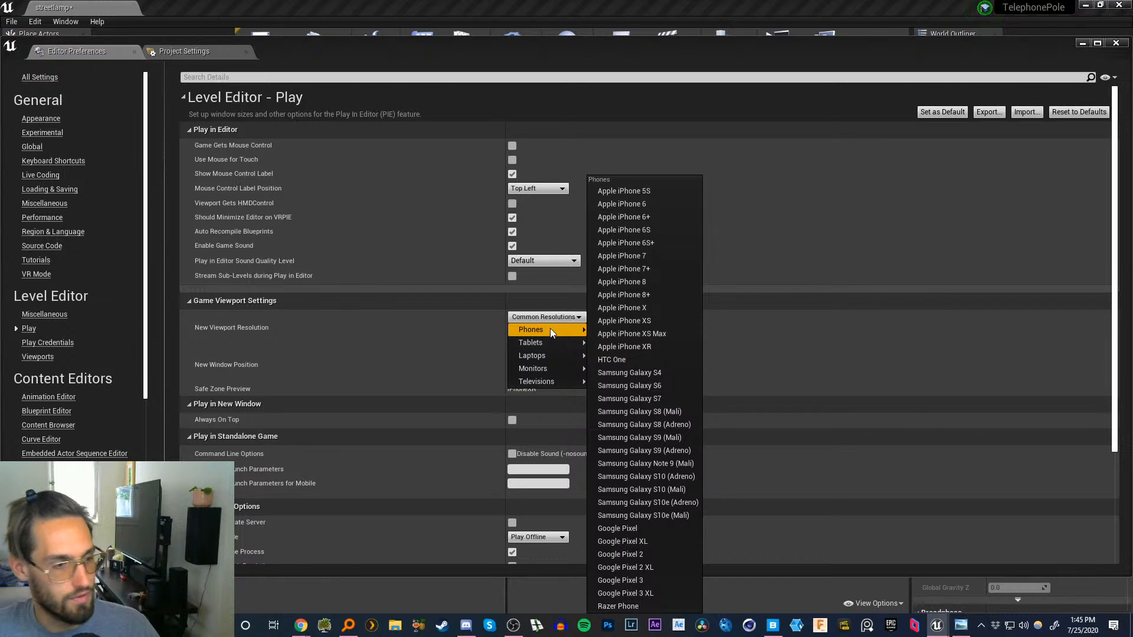
click(633, 347)
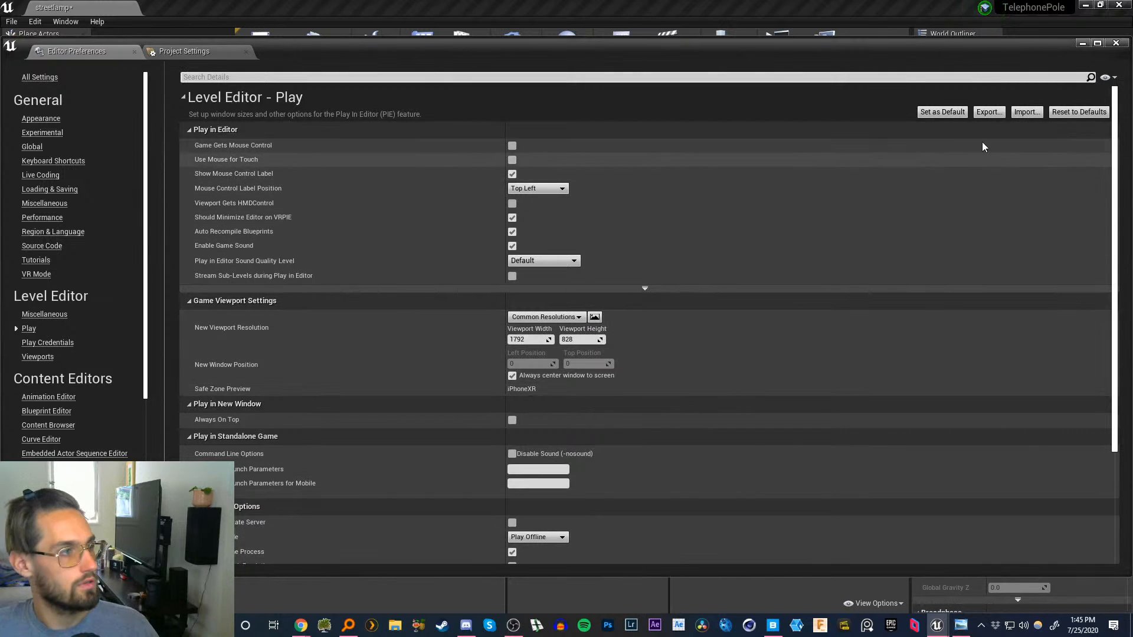
click(1116, 43)
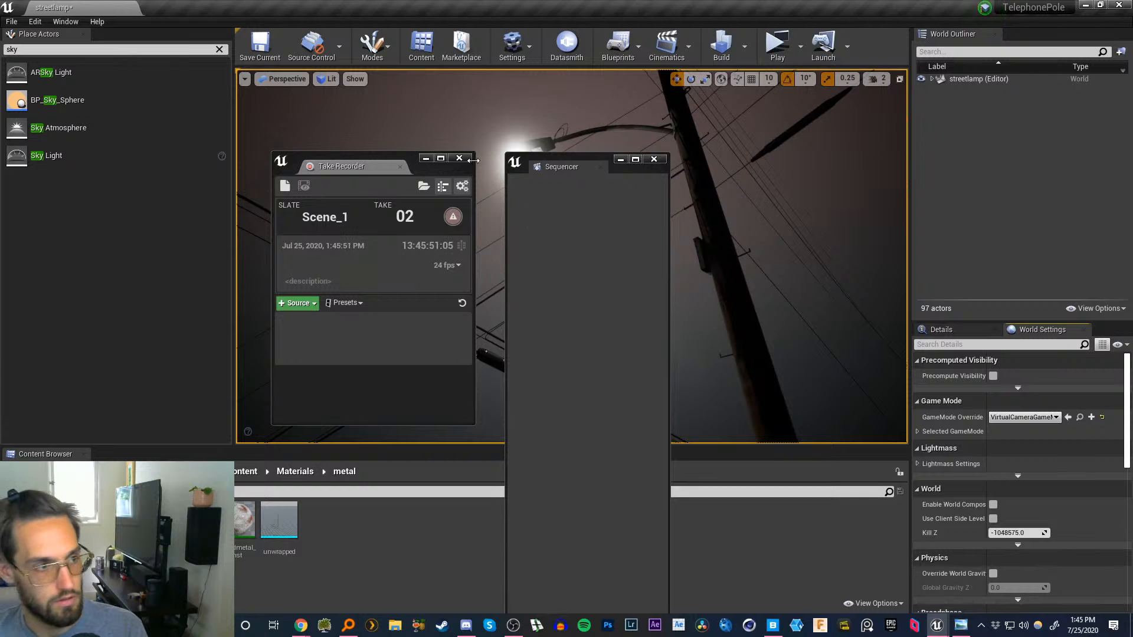
- Move the Take Recorder and Sequencer windows off the viewport, over the World Outliner and World Settings
drag(377, 154, 1022, 104)
drag(566, 163, 996, 332)
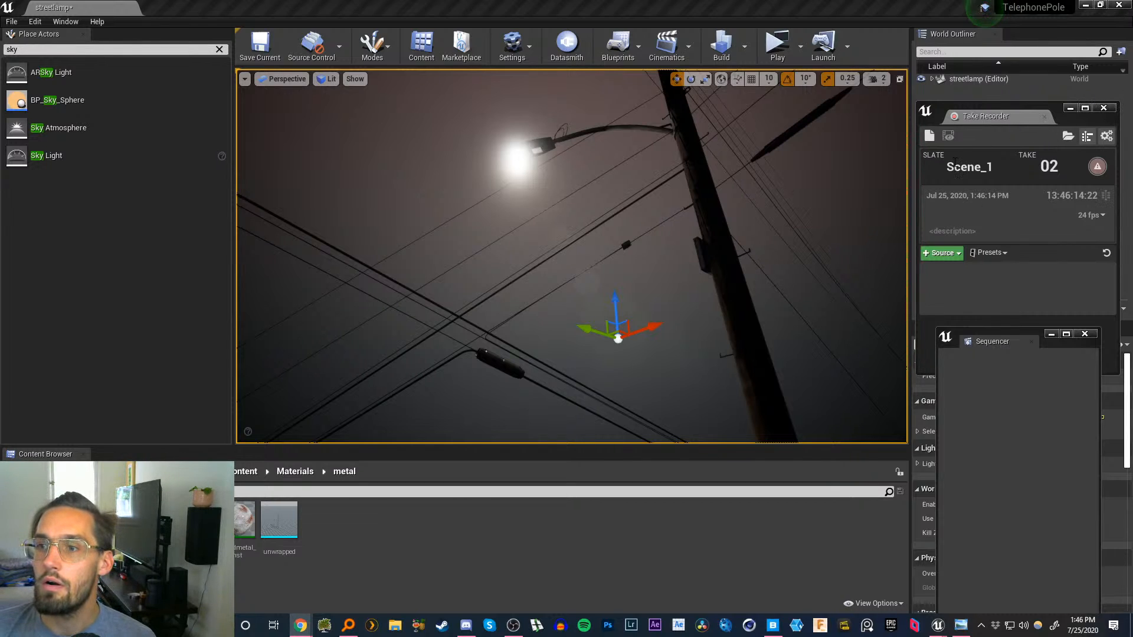
click(800, 46)
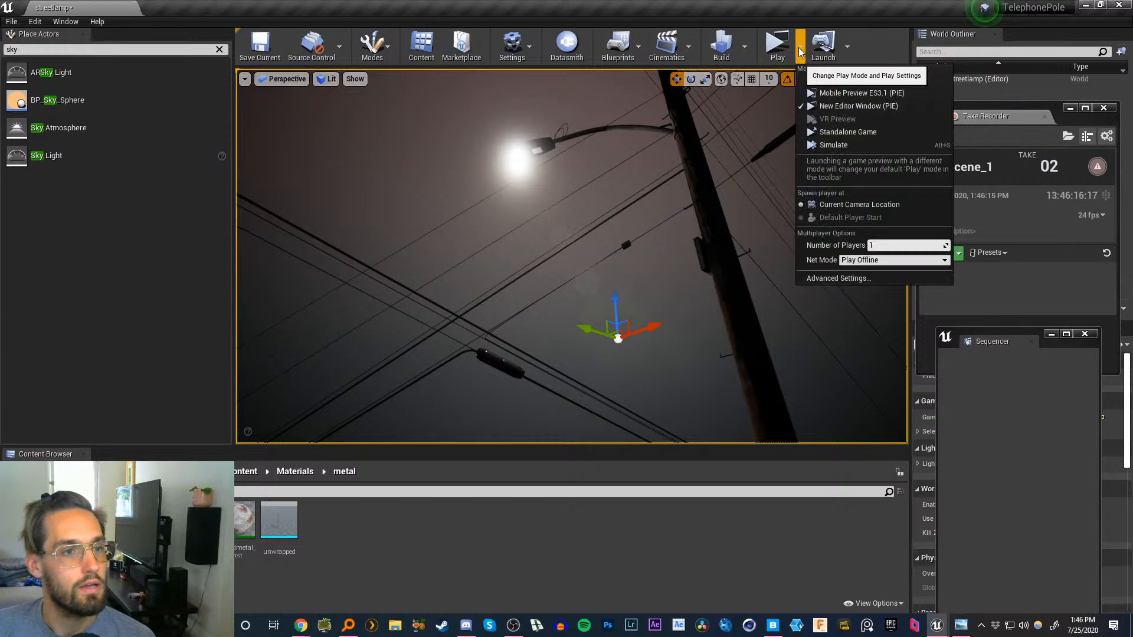
click(853, 106)
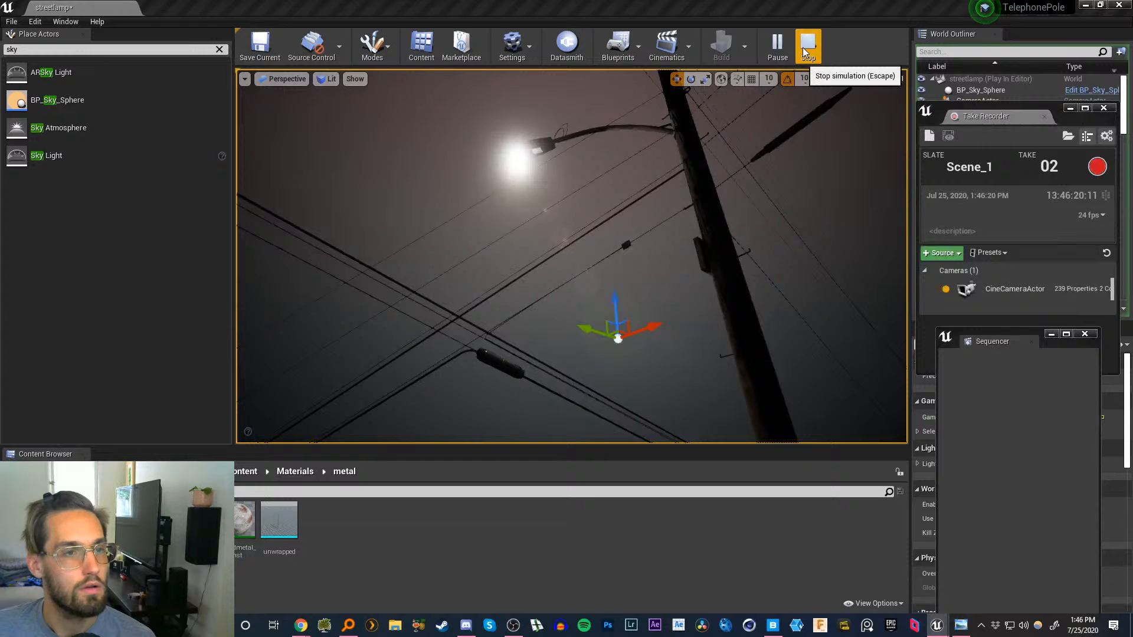
click(805, 49)
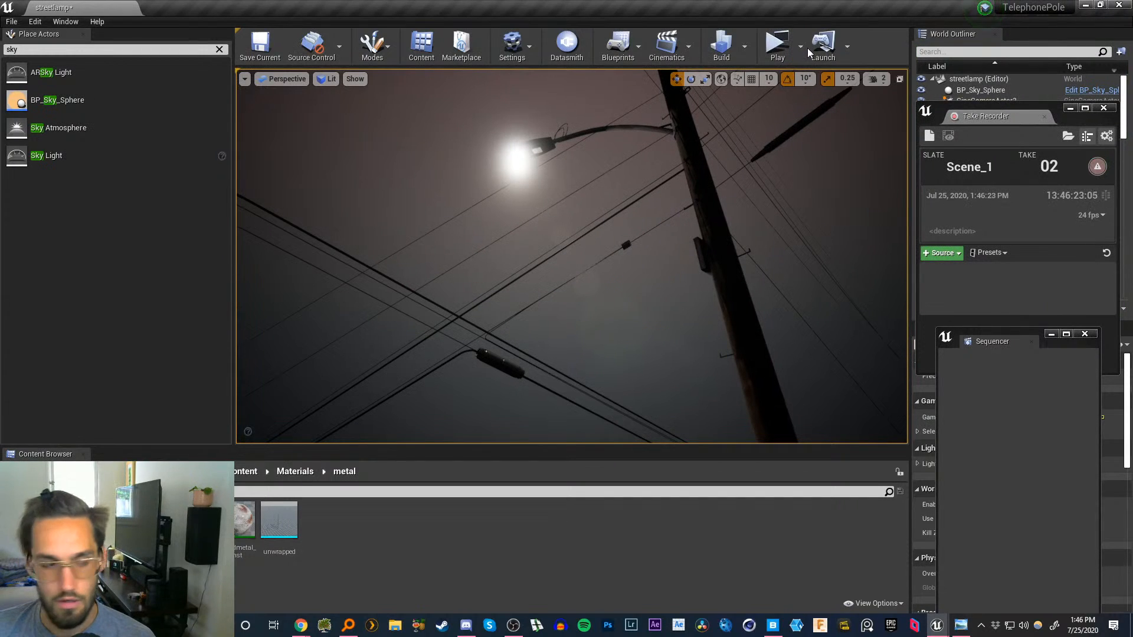
- Play the level in a New Editor Window to test the virtual camera, and maximize the preview window
click(801, 47)
click(850, 107)
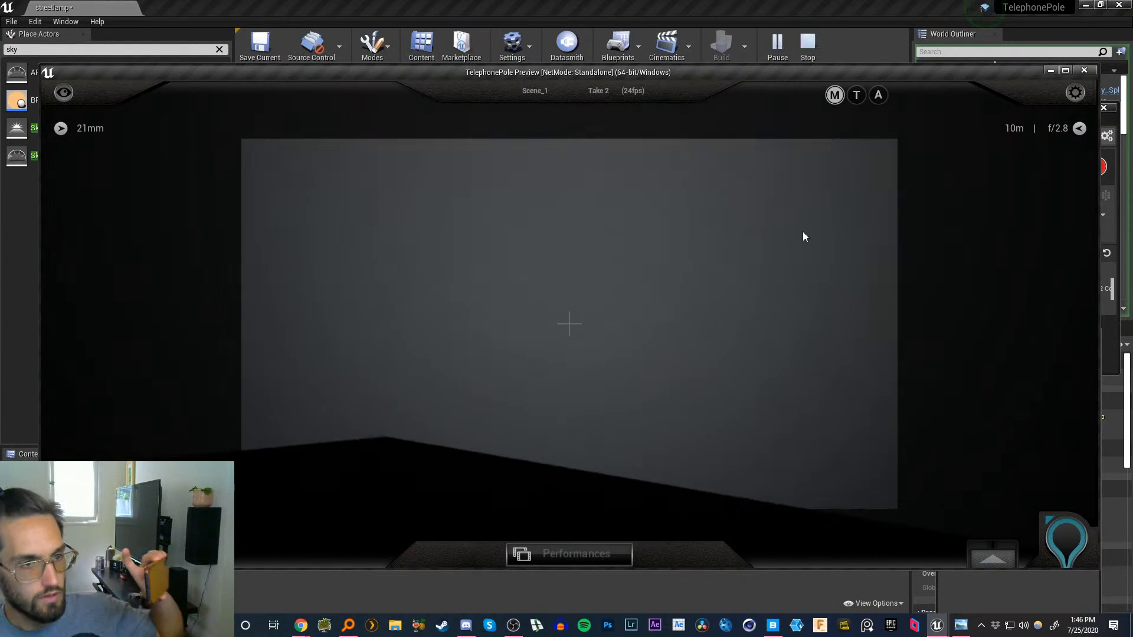
double_click(855, 76)
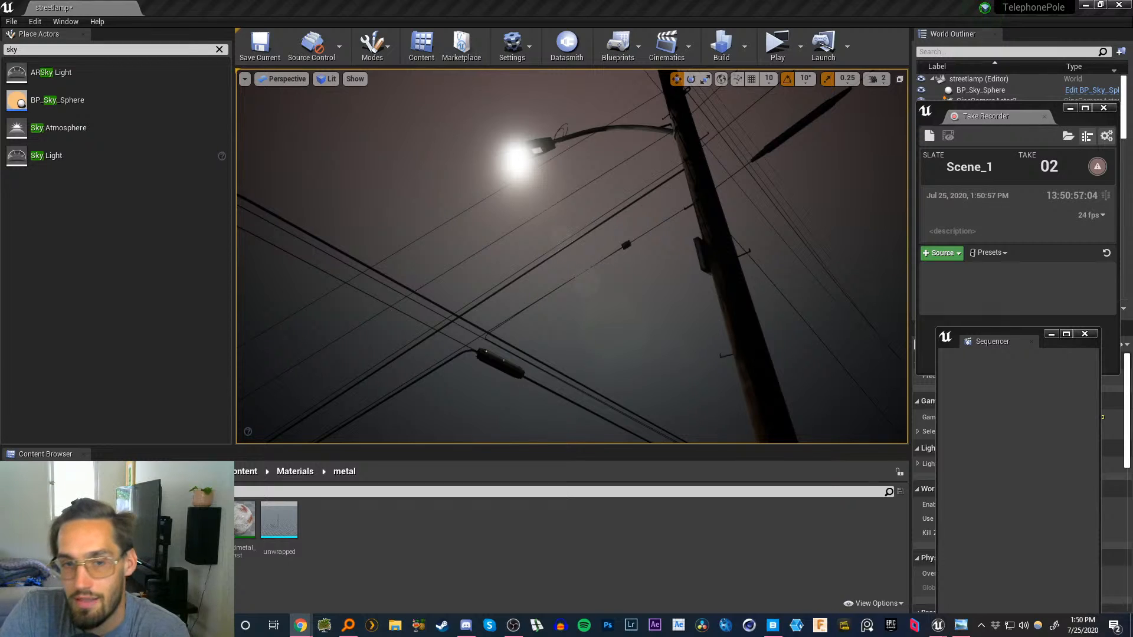
- Close the floating Sequencer and Take Recorder windows
click(1087, 334)
click(1089, 334)
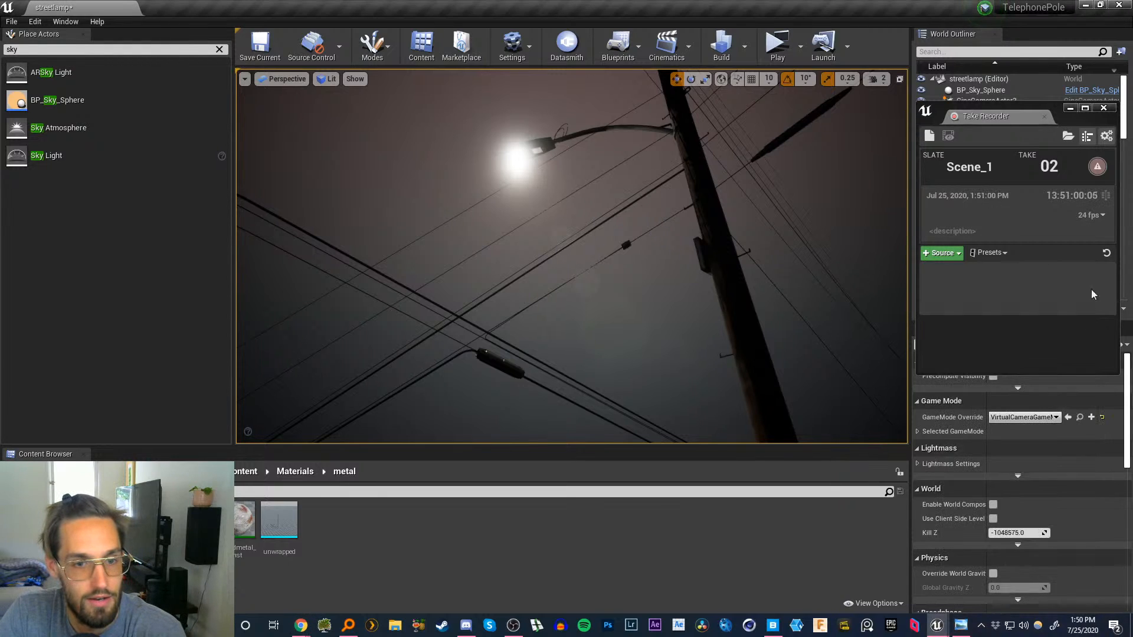
click(1104, 108)
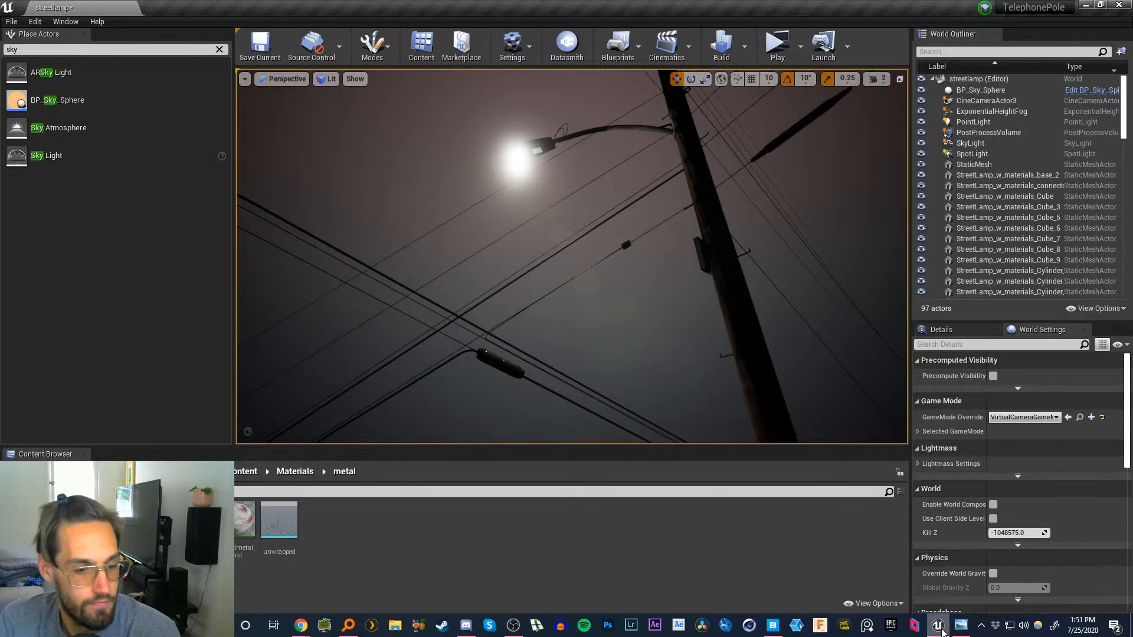
- Close the image viewer and Discord windows, and quit the gamepad utility and other background apps running in the system tray
click(961, 626)
key(alt+F4)
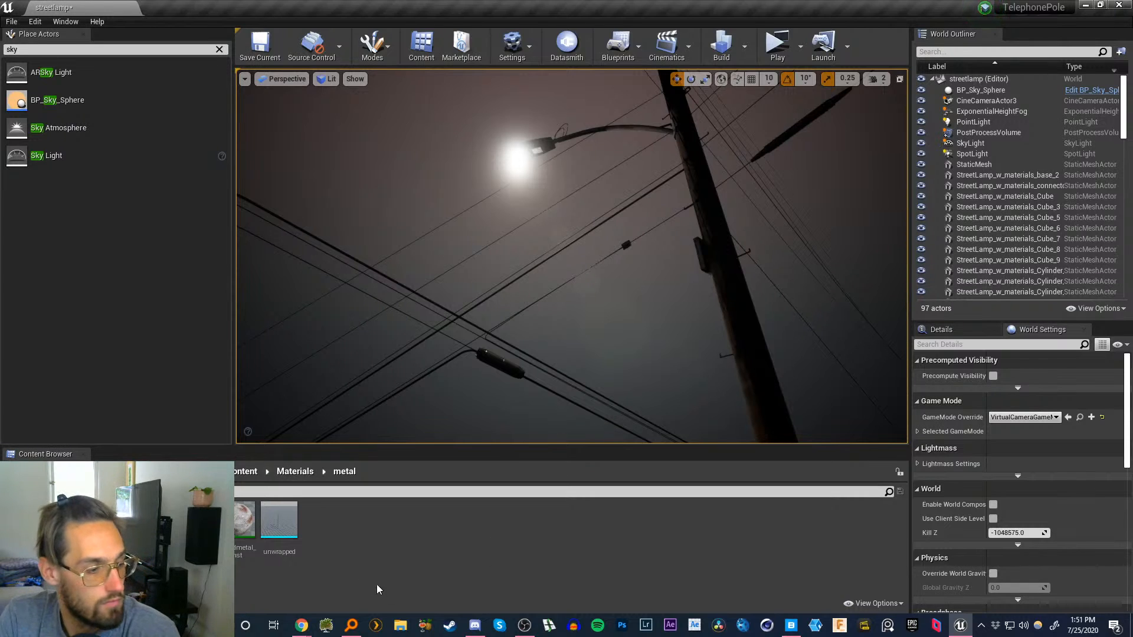
right_click(475, 627)
click(445, 602)
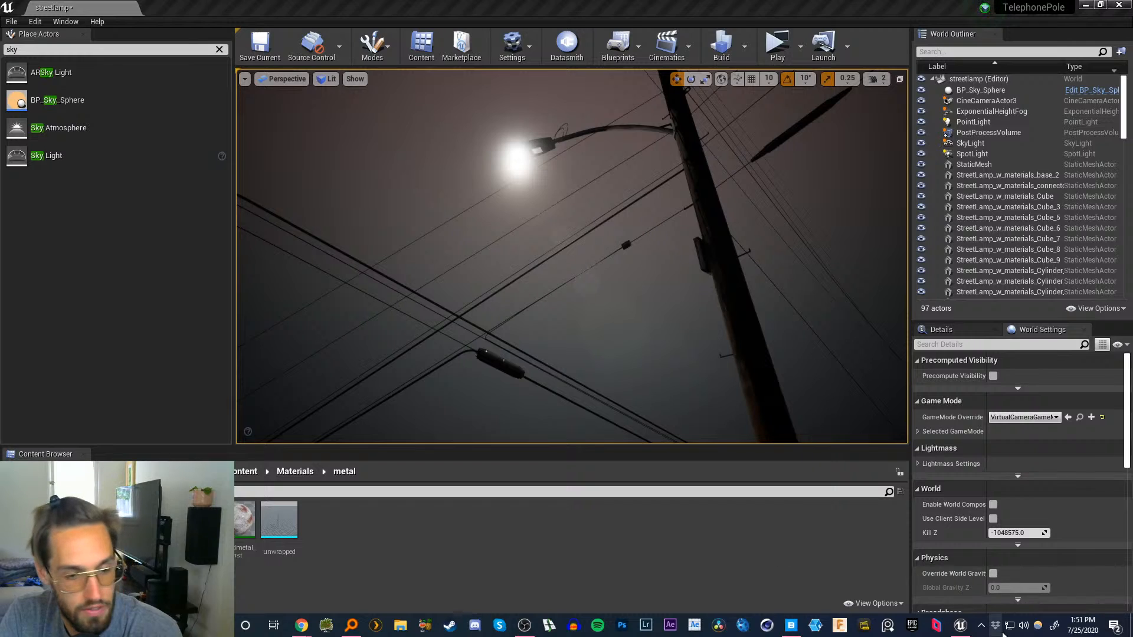
click(982, 626)
right_click(960, 604)
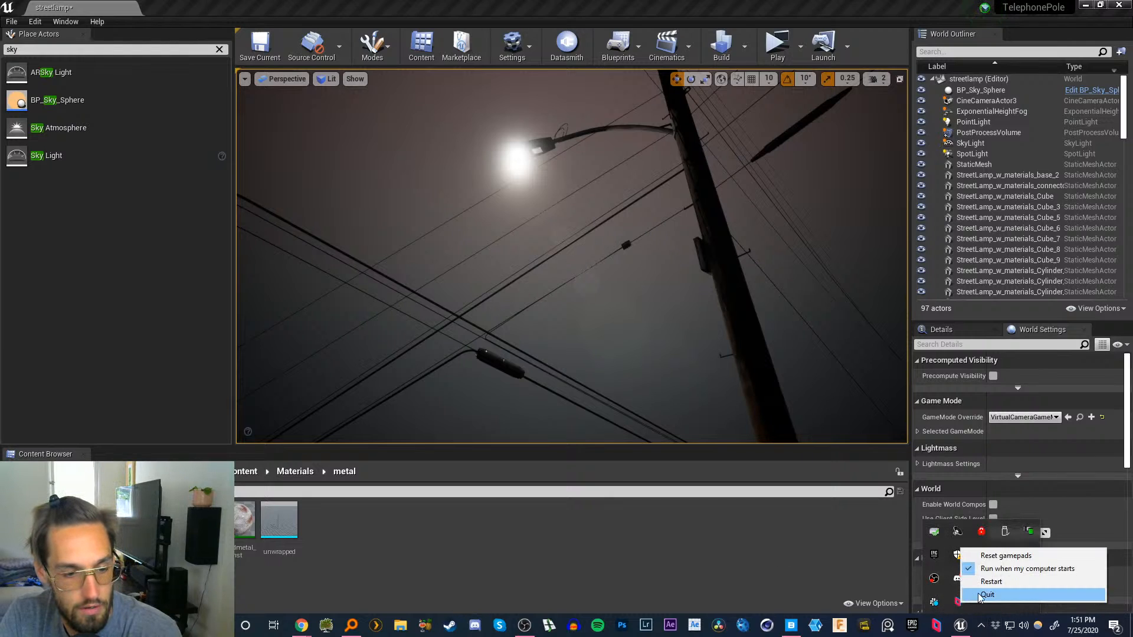
click(982, 596)
right_click(1016, 602)
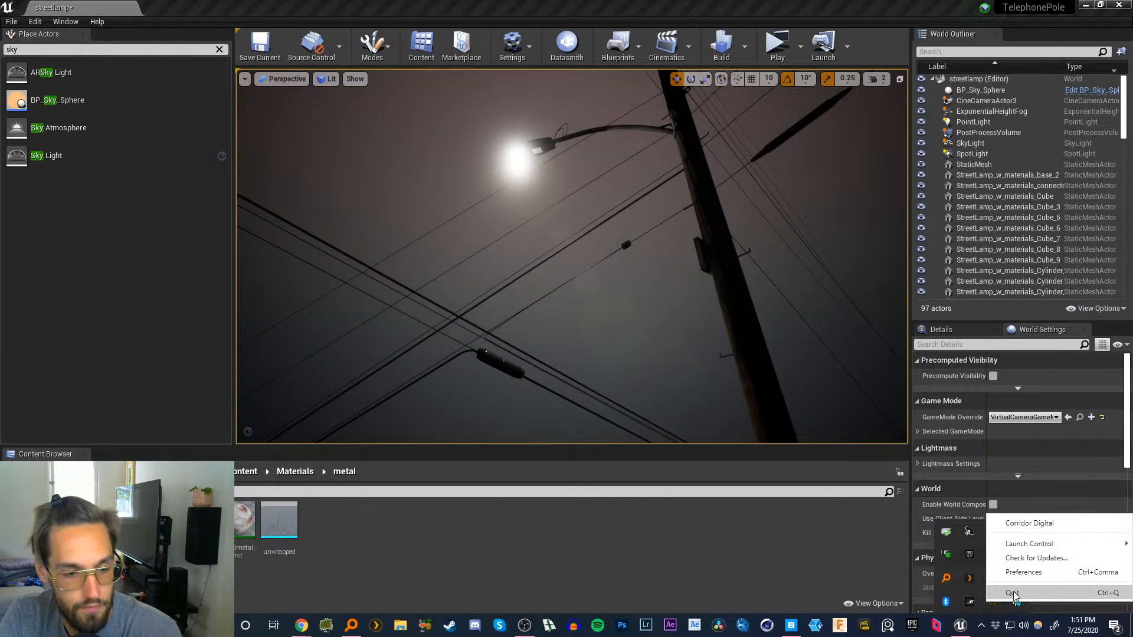
click(1021, 592)
right_click(1017, 584)
click(1033, 574)
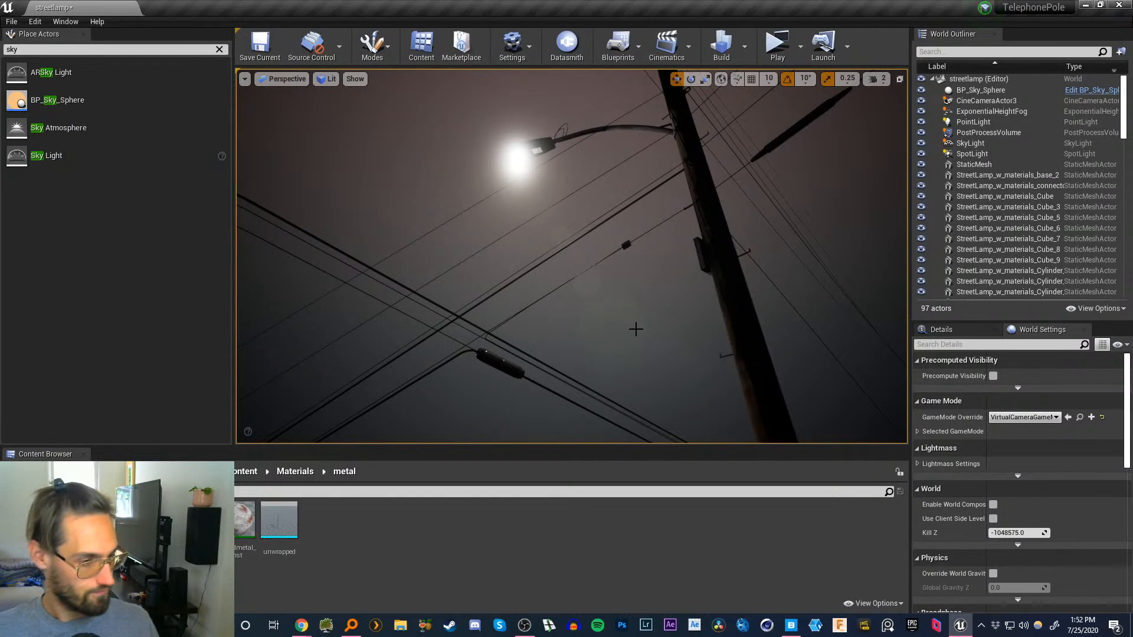
- Switch to the Chrome window showing Skillshare and search Google Images for "isometric level design"
click(301, 626)
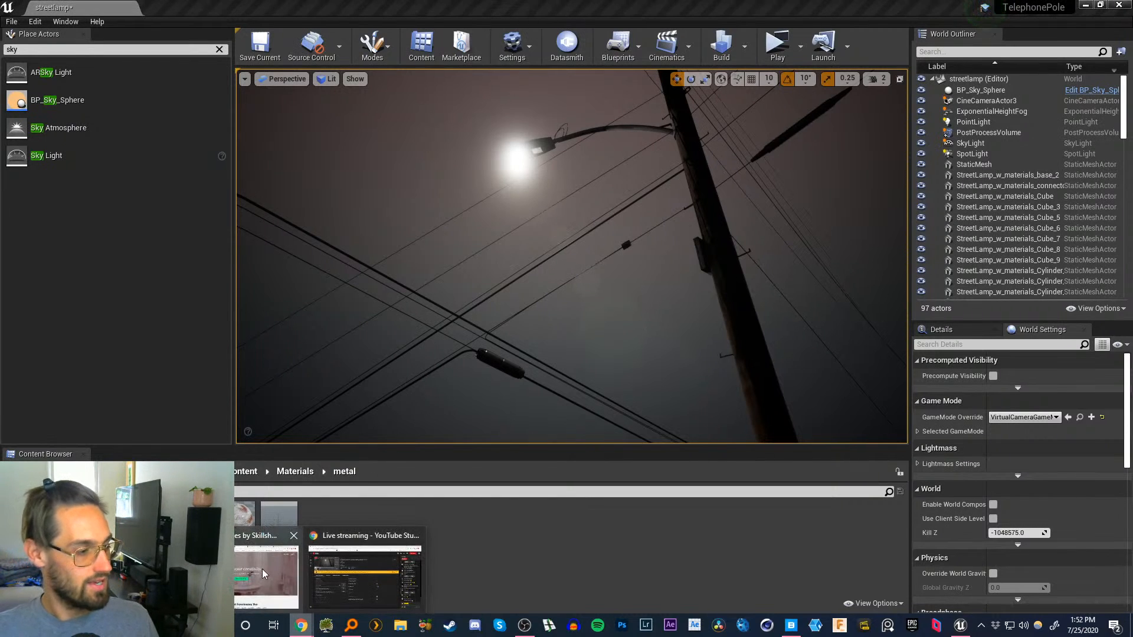
click(265, 575)
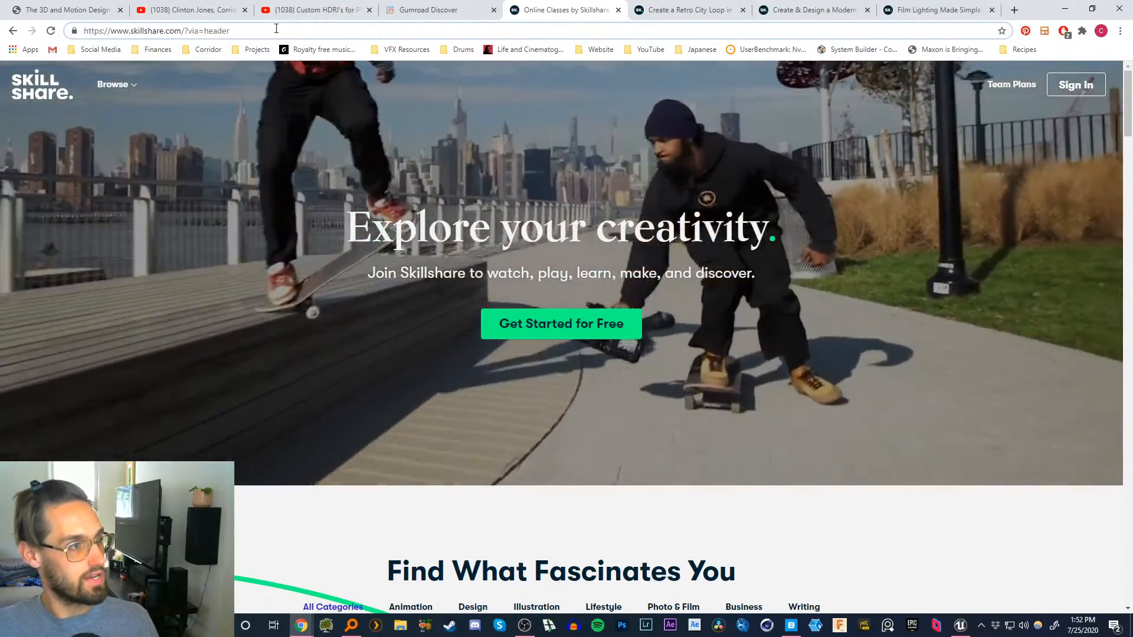
click(276, 29)
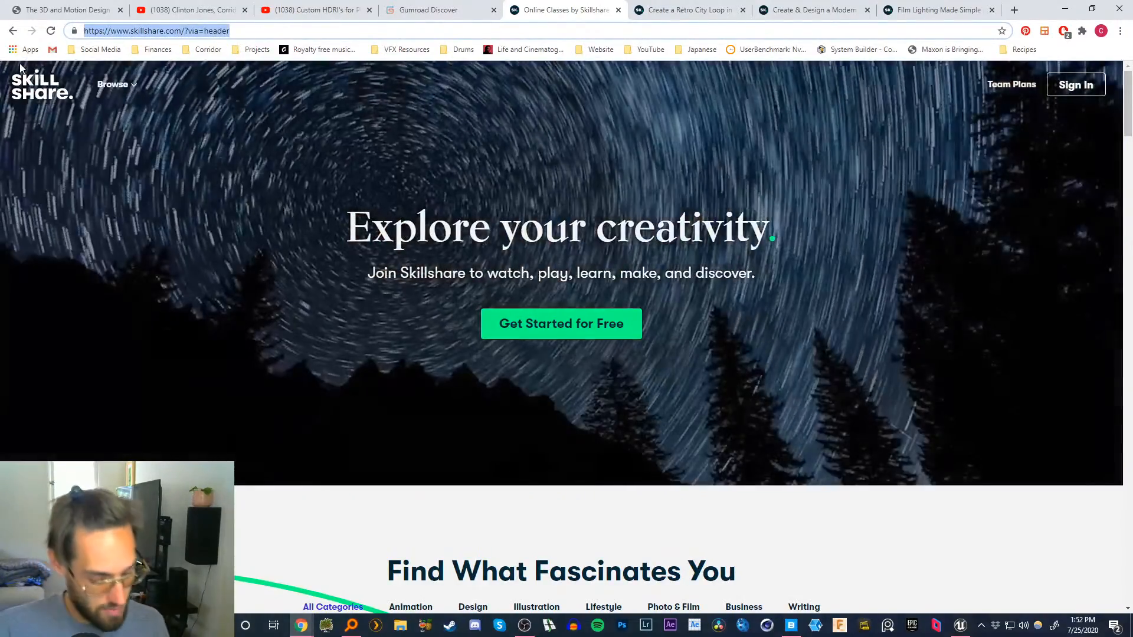
text(isometric le)
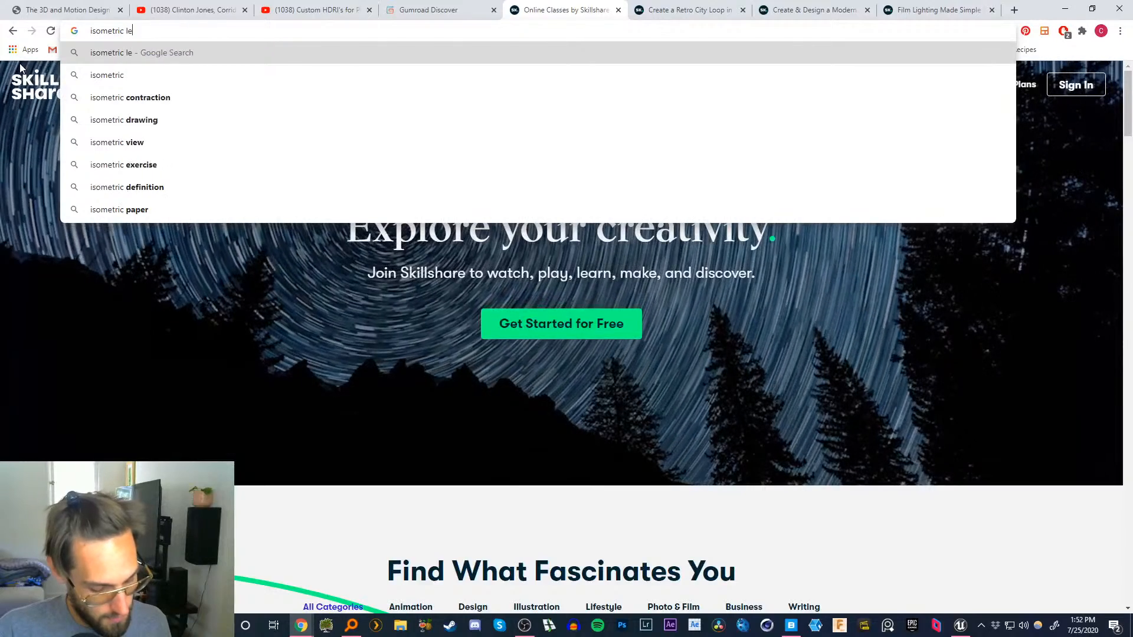
text(vel design)
key(Return)
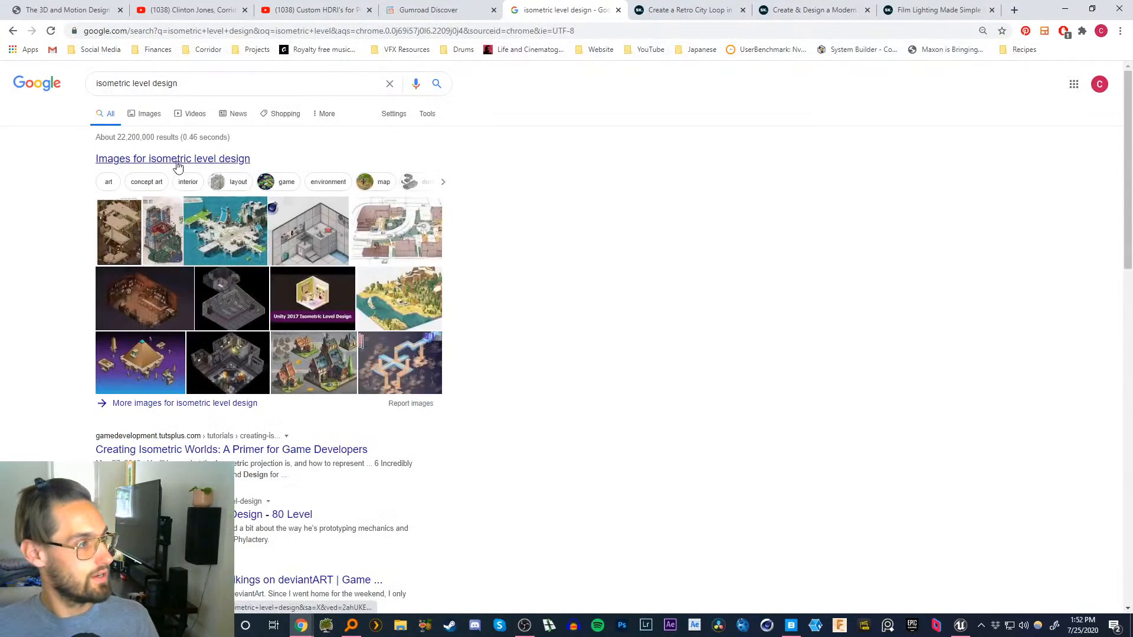
click(145, 114)
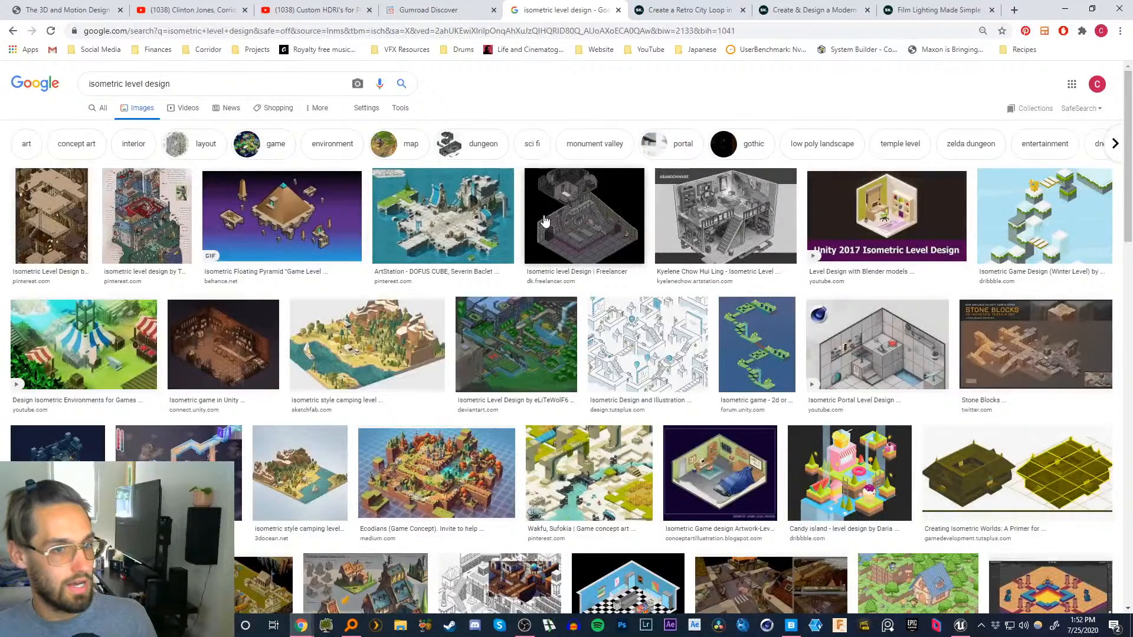
- Preview the Unity 2017 isometric room, the Ecodians game concept and the ArtStation isometric building design, and select the page address
click(885, 215)
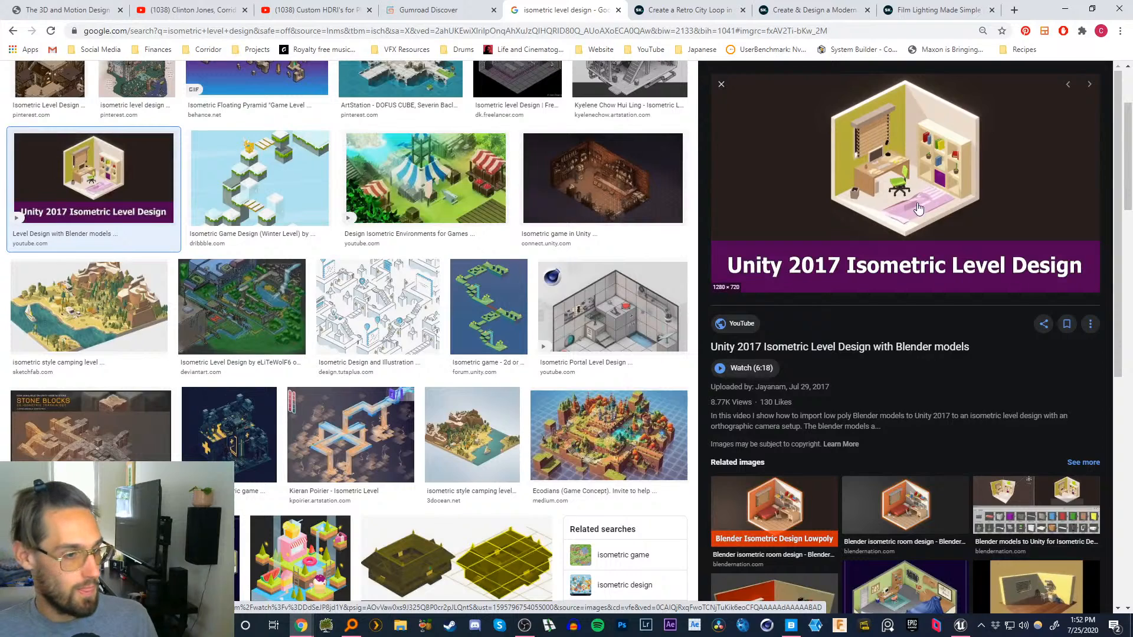
click(619, 401)
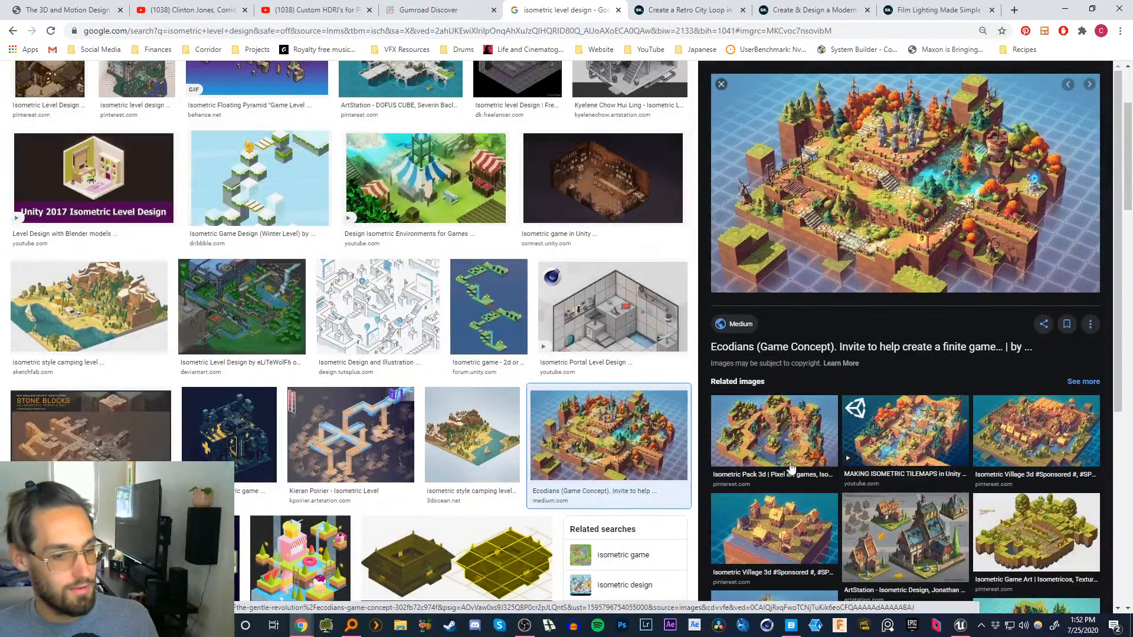
click(885, 531)
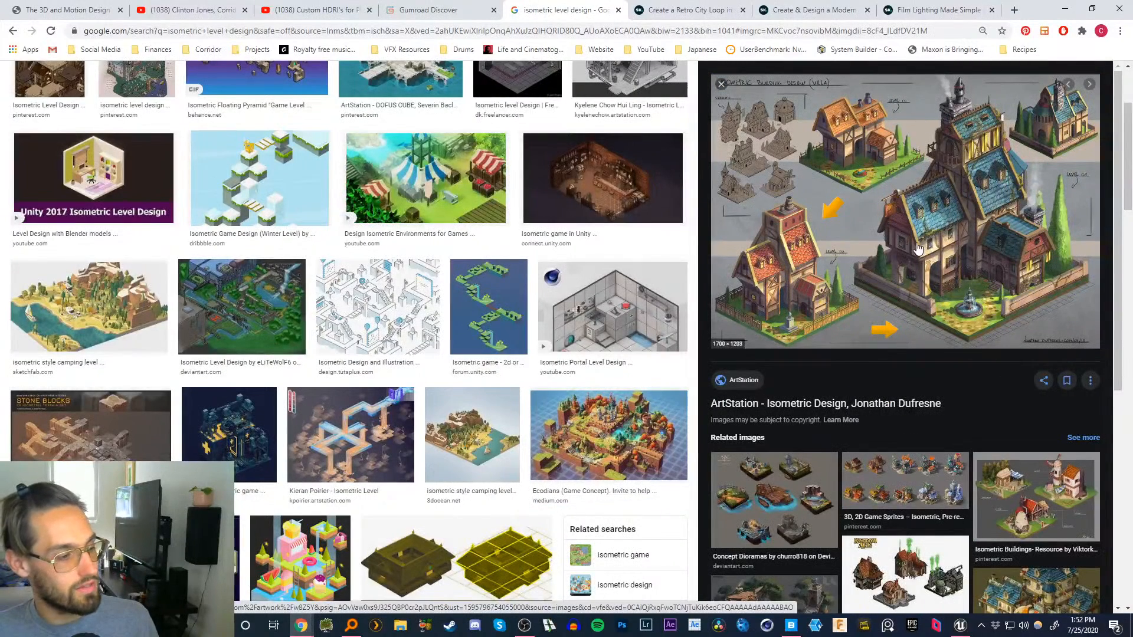
scroll(262, 195, up, 3)
click(280, 36)
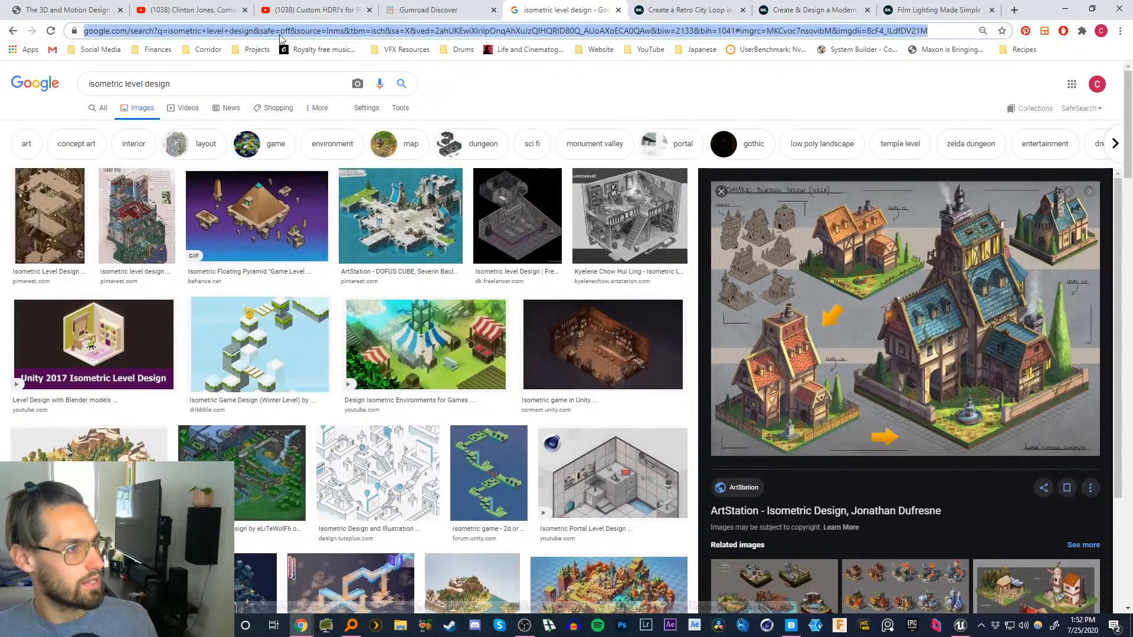
- Search Google for "low poly guru instagram" and open the low_poly.fly Instagram profile
text(low poly gu)
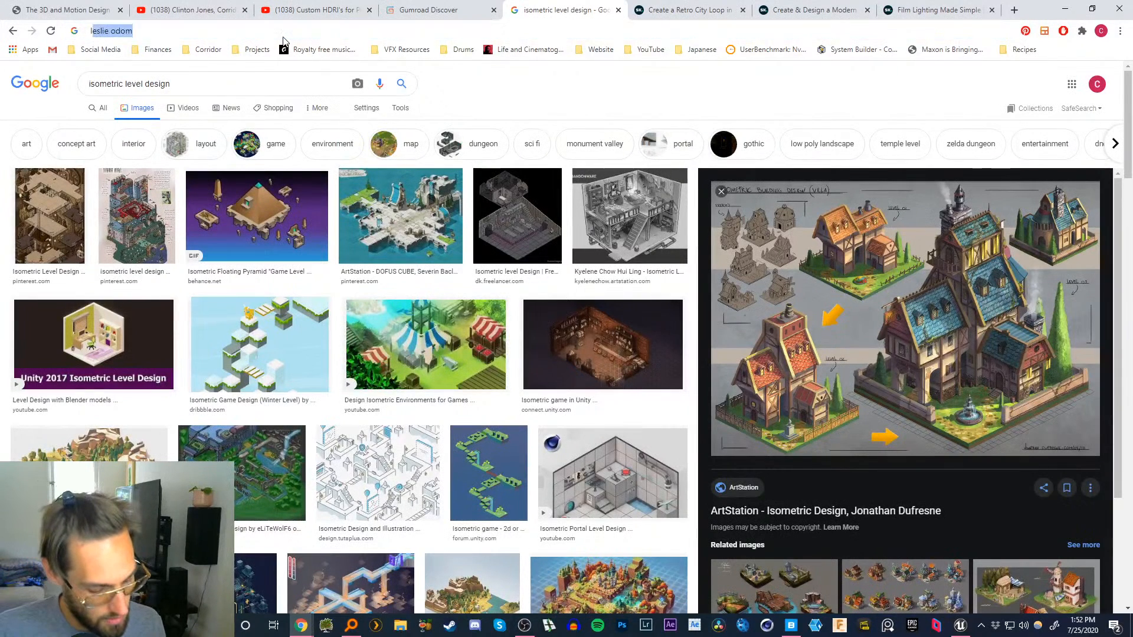
text(ru instagram)
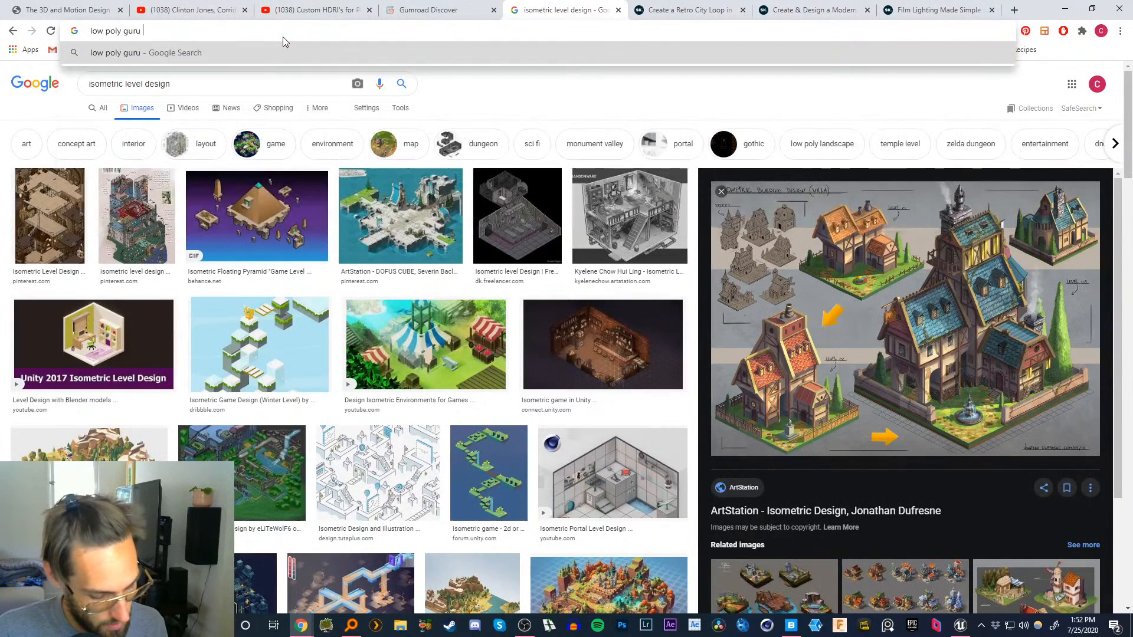
key(Return)
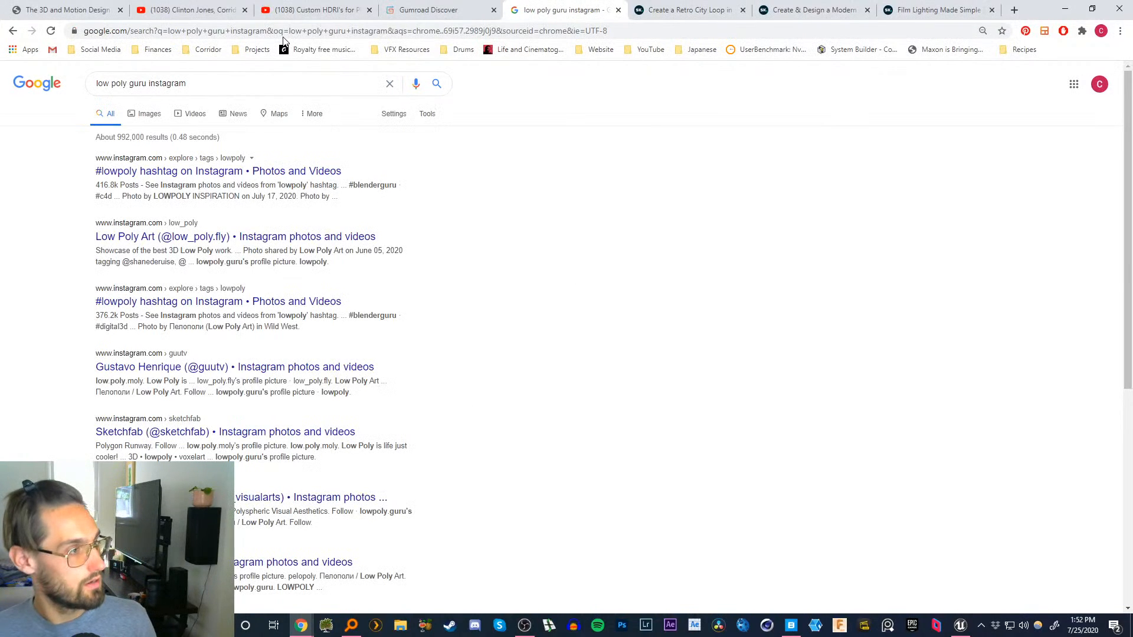
click(202, 237)
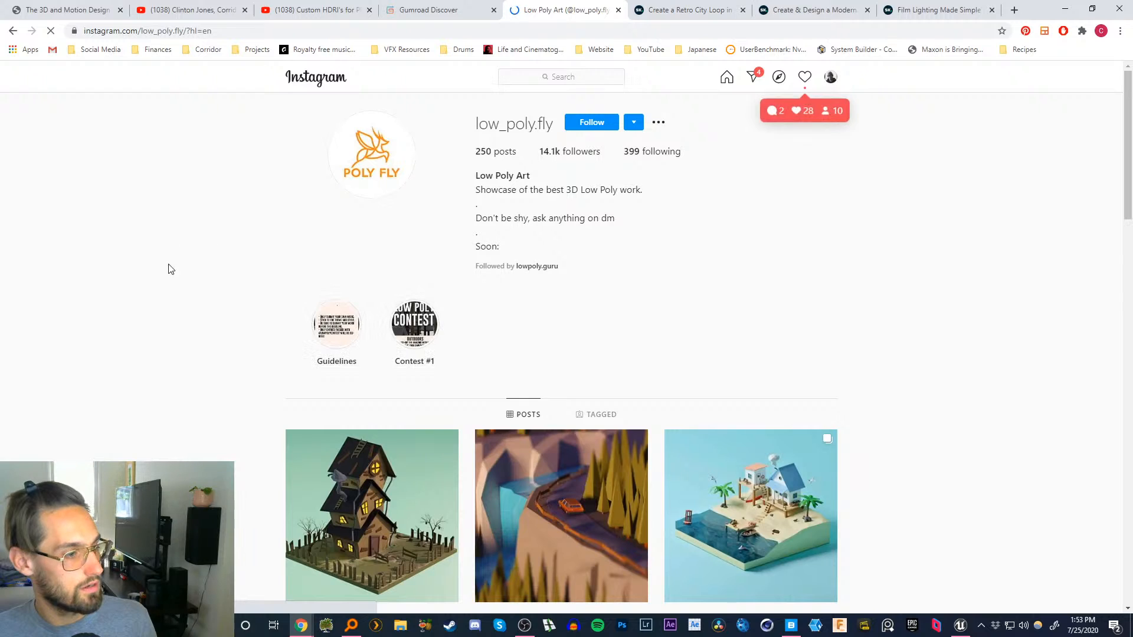
- Browse the low_poly.fly posts, view the low-poly office render with the ring of desks, and close it
scroll(179, 394, down, 2)
scroll(181, 377, down, 5)
scroll(185, 407, down, 1)
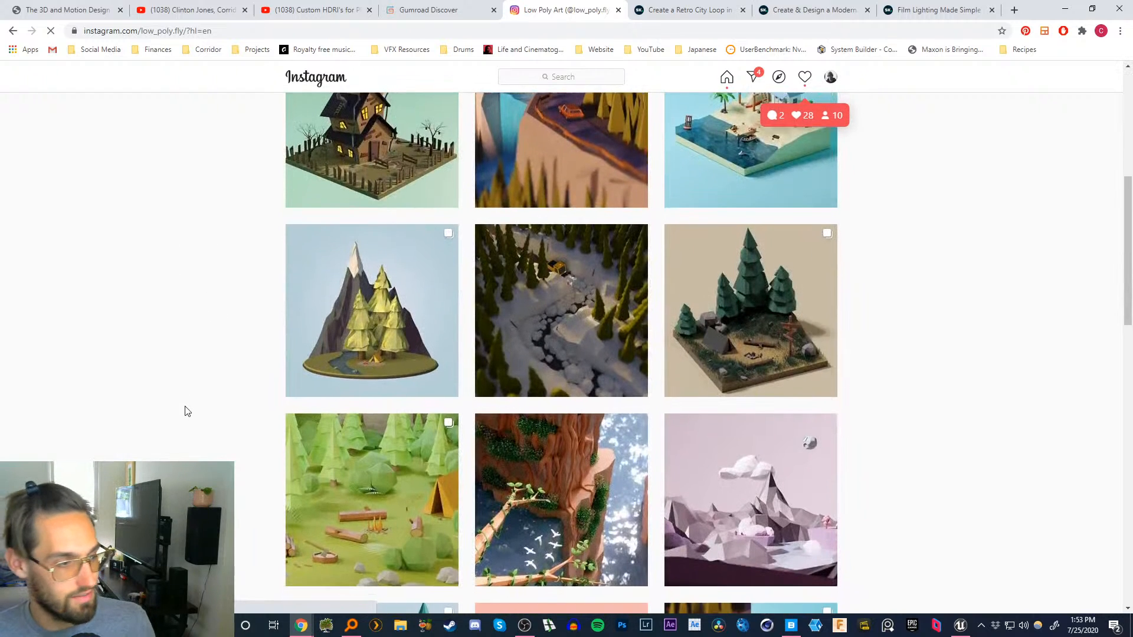
scroll(191, 435, down, 6)
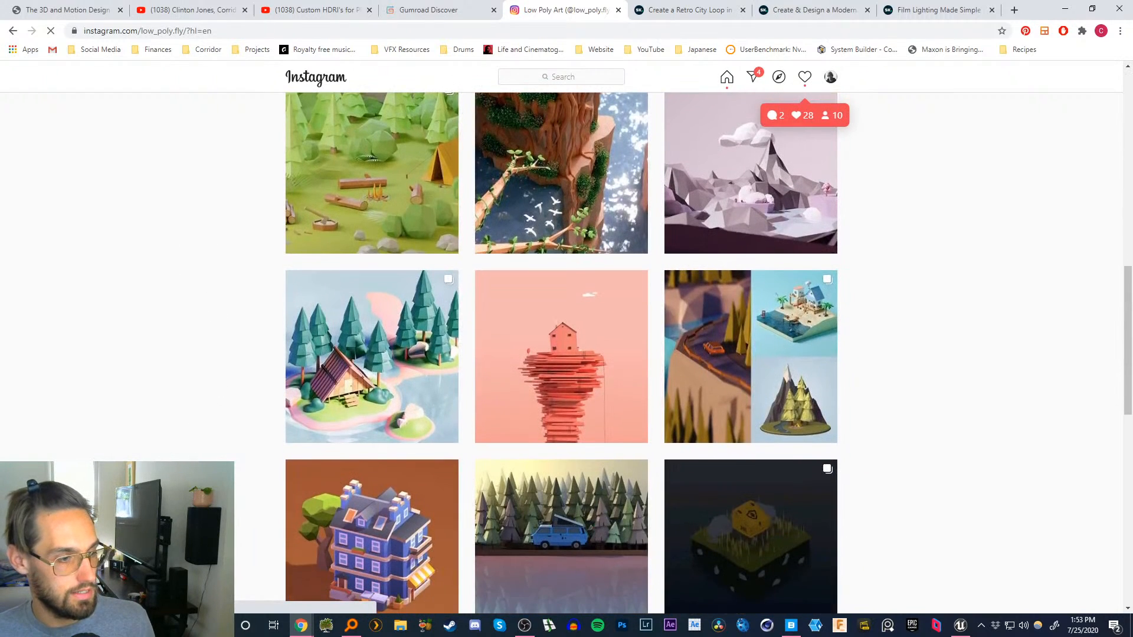
scroll(218, 413, down, 8)
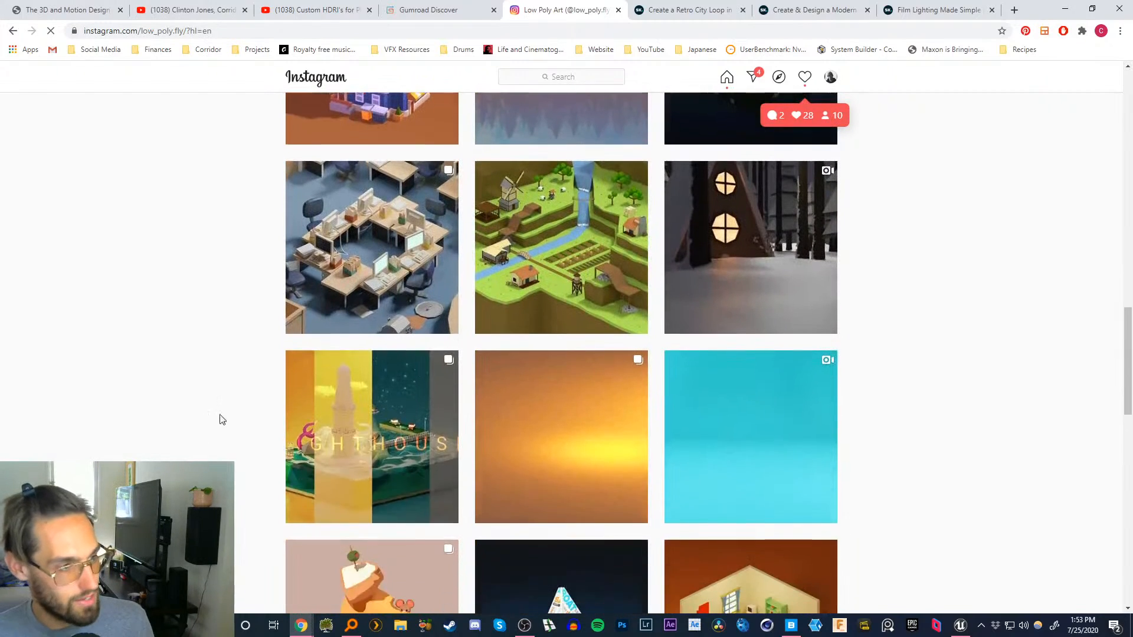
click(338, 298)
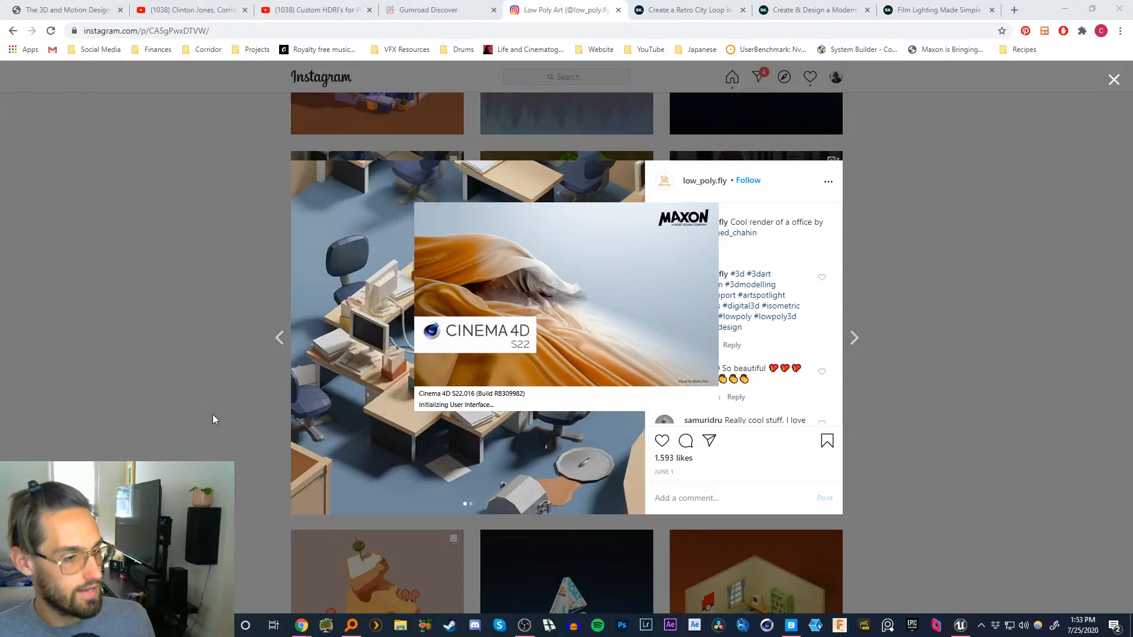
click(216, 413)
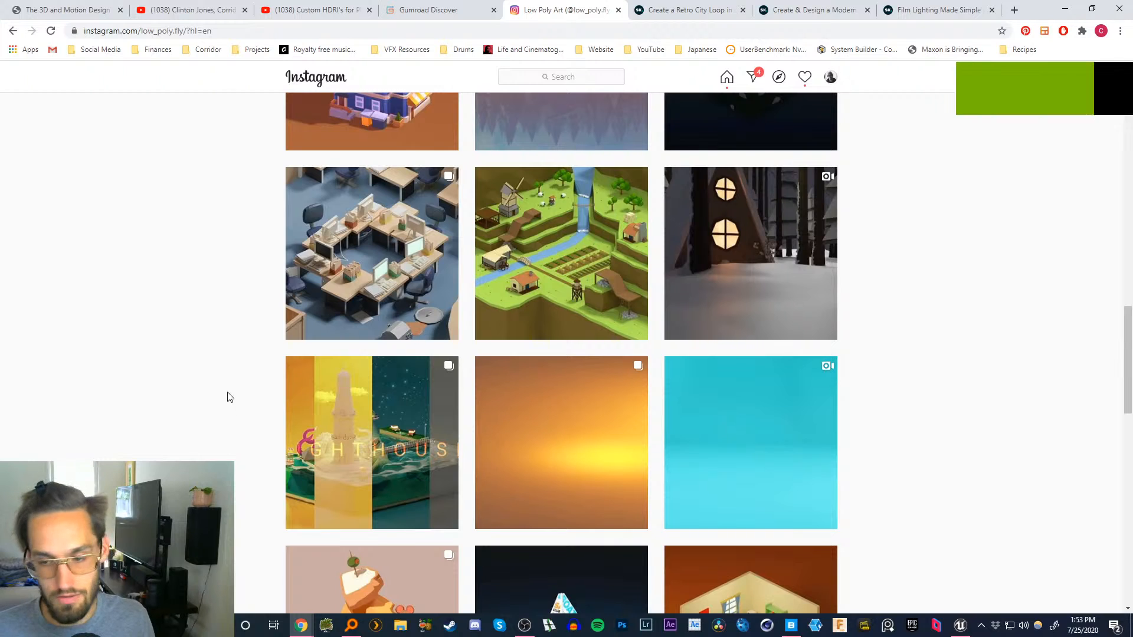
- View the dark isometric room post with the lit windows and wooden stairs, and close it
scroll(218, 444, down, 3)
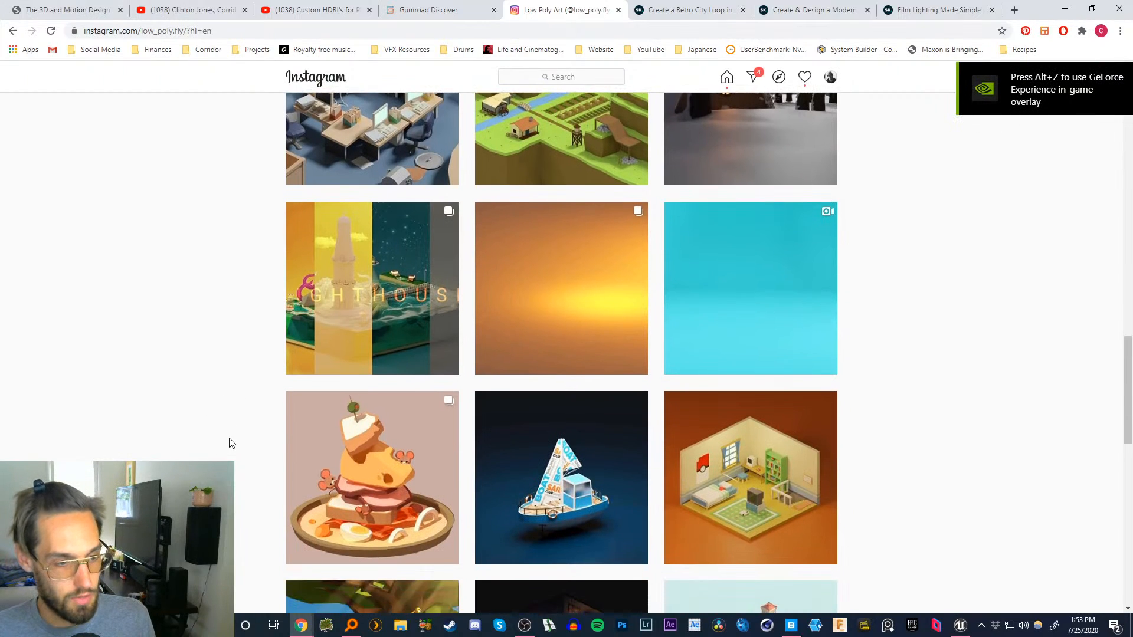
scroll(234, 436, down, 2)
scroll(240, 468, down, 2)
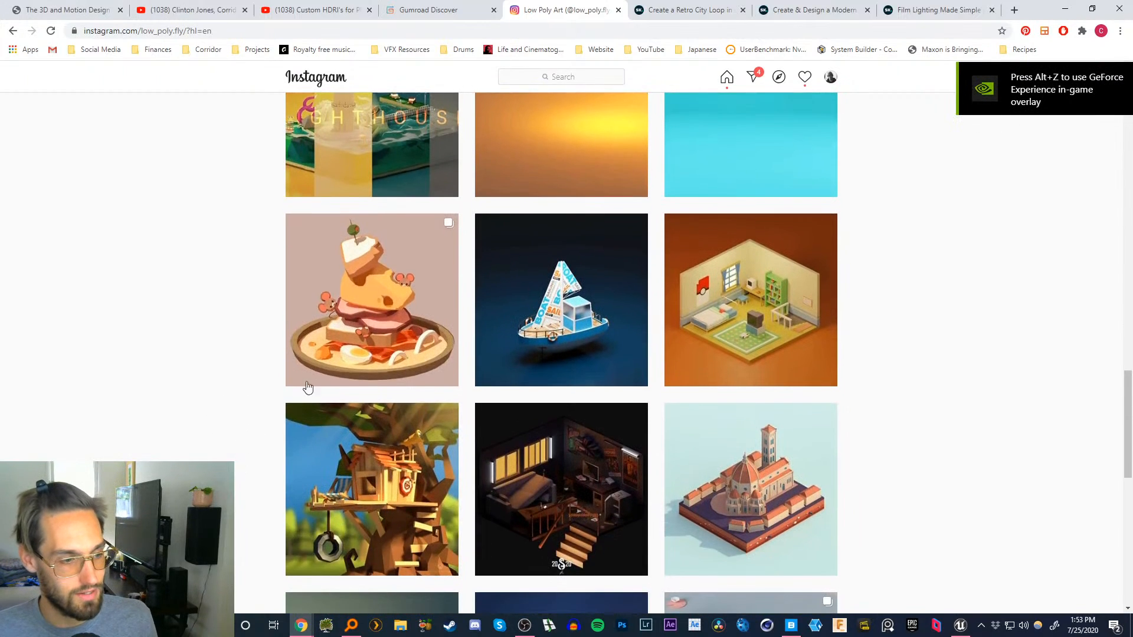
click(547, 480)
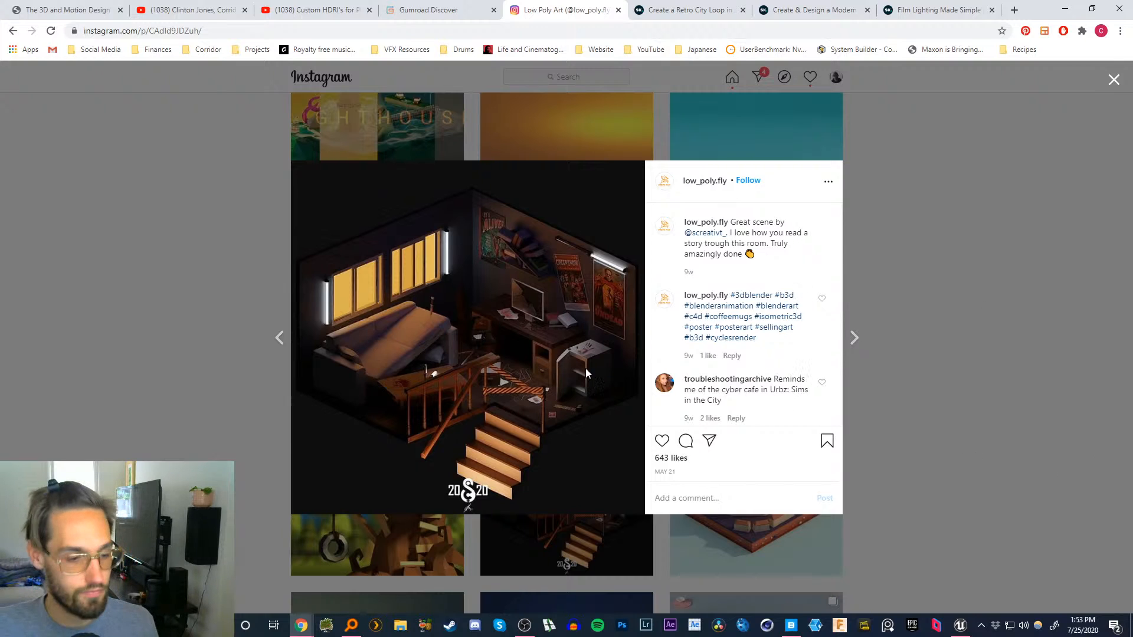
click(239, 359)
- Browse further through the isometric low-poly posts and pick the columned temple with the red tiled roof
scroll(242, 360, down, 4)
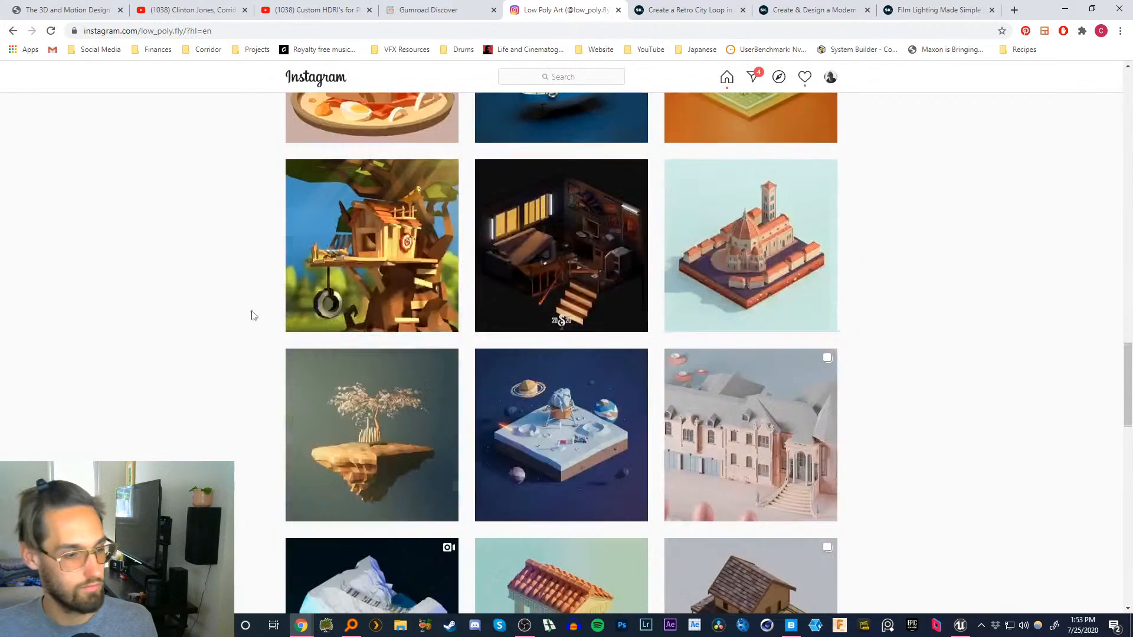
scroll(245, 354, down, 3)
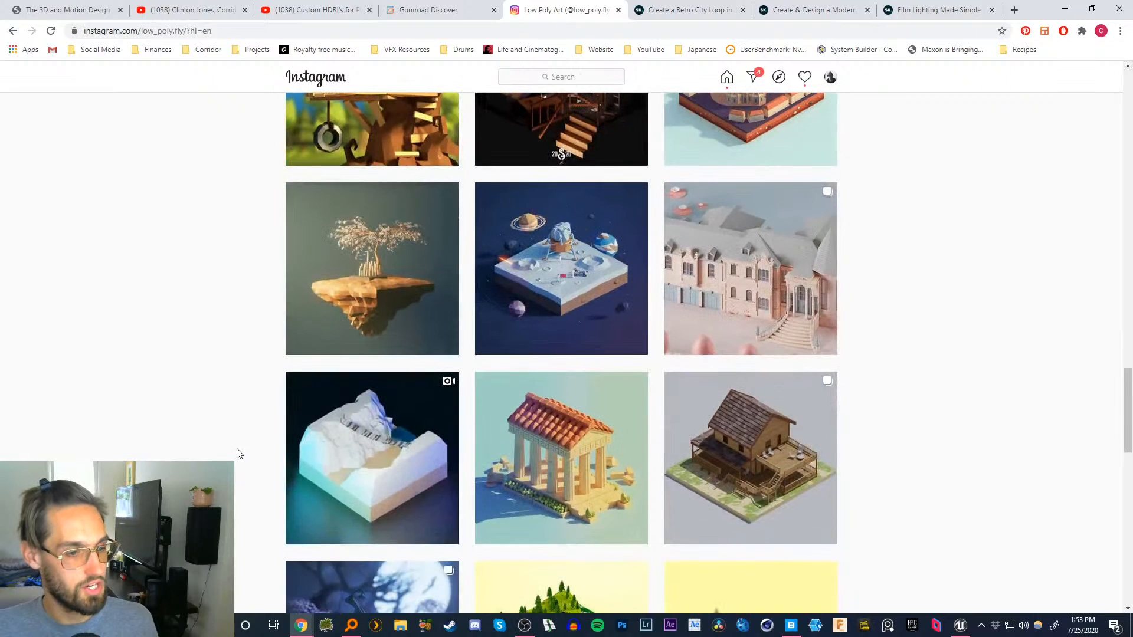
scroll(238, 413, down, 2)
scroll(233, 459, down, 1)
scroll(413, 354, up, 1)
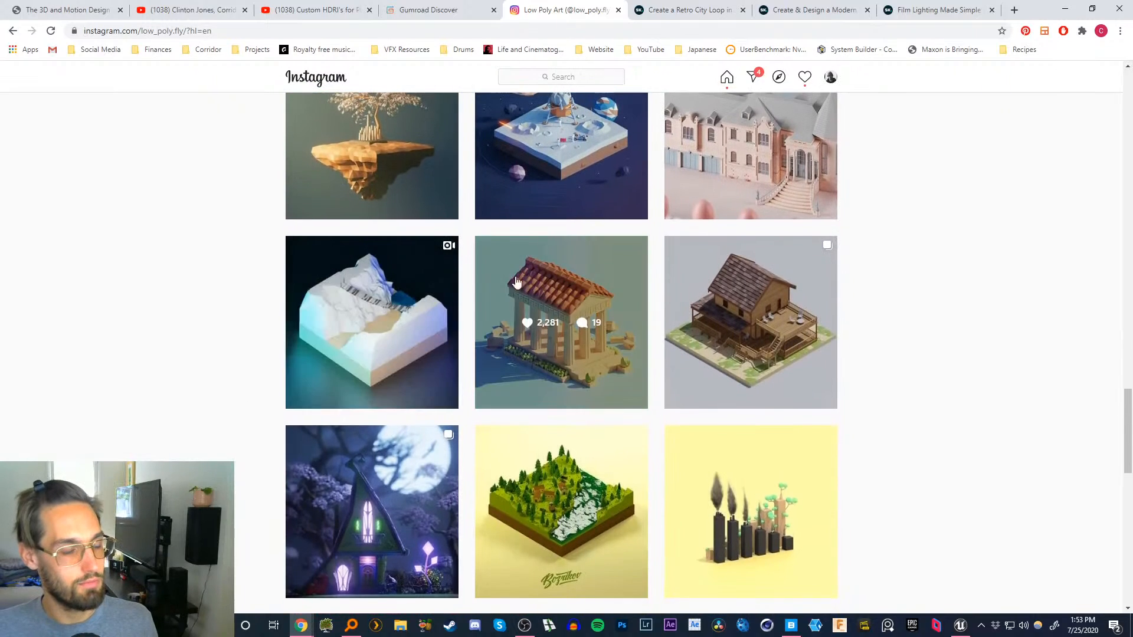
click(555, 297)
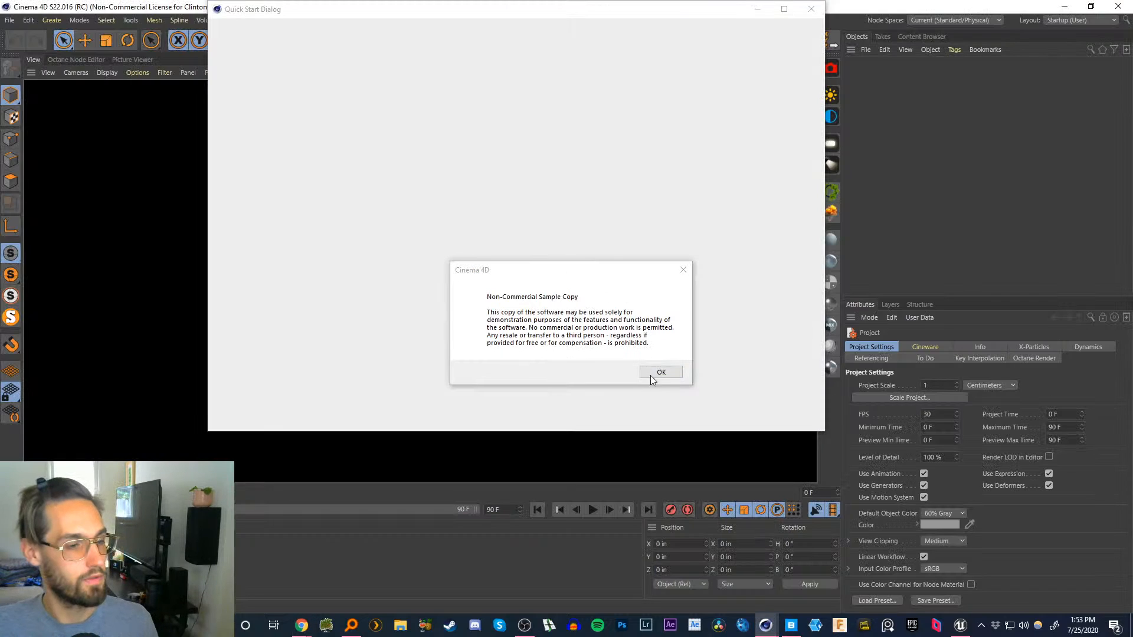
- Dismiss Cinema 4D's non-commercial notice and Quick Start Dialog, and open the recent ep25 project StreetLamp.c4d
click(652, 374)
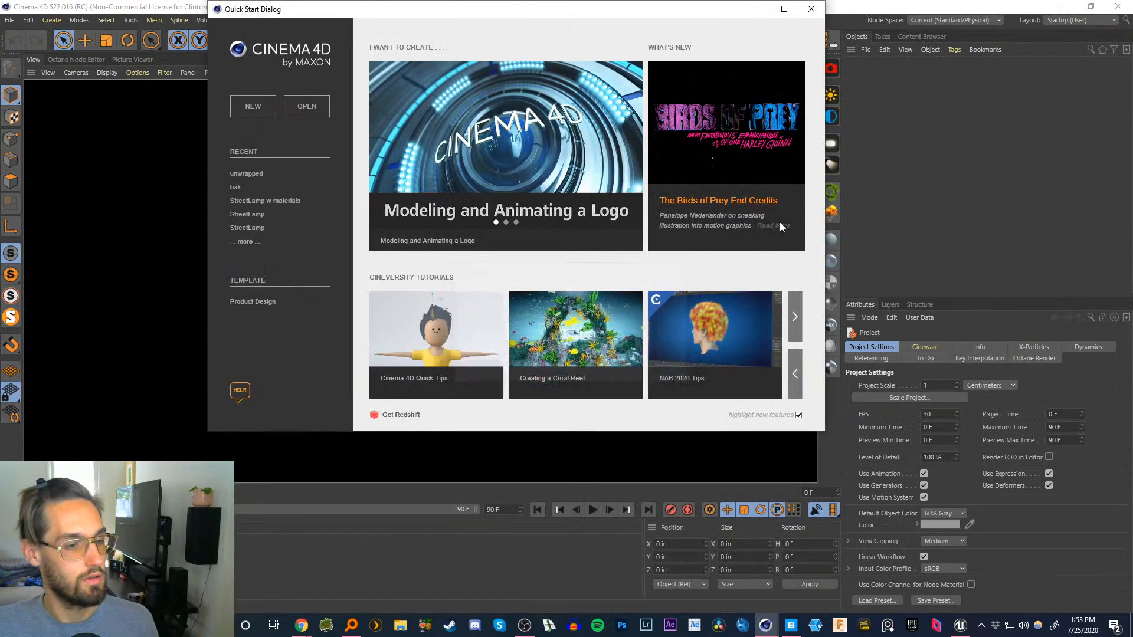
click(811, 9)
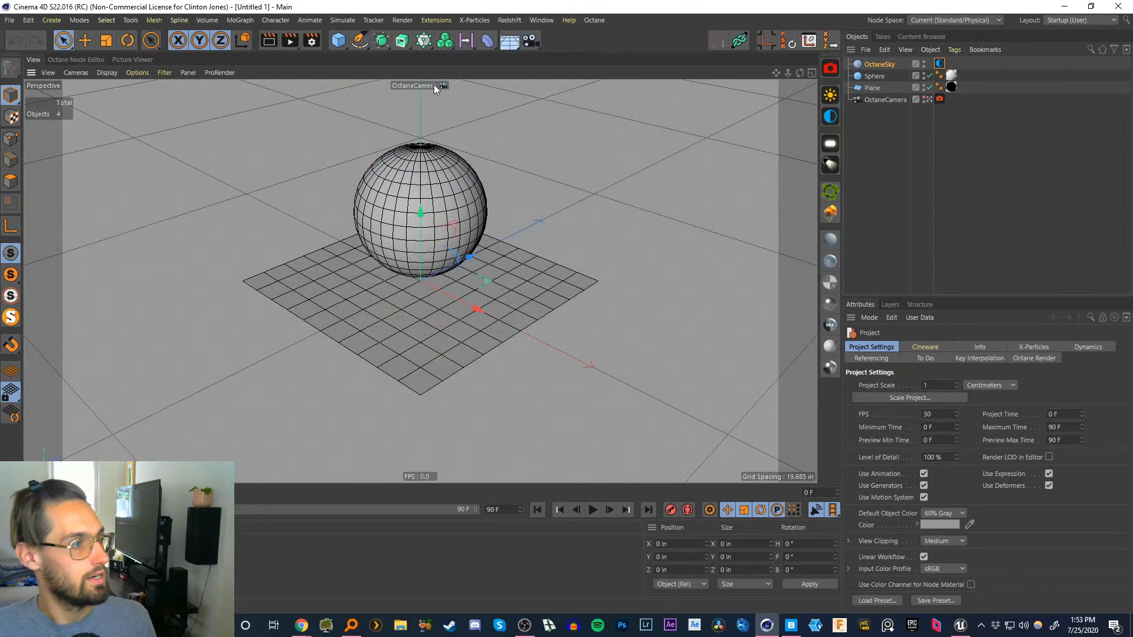
click(10, 21)
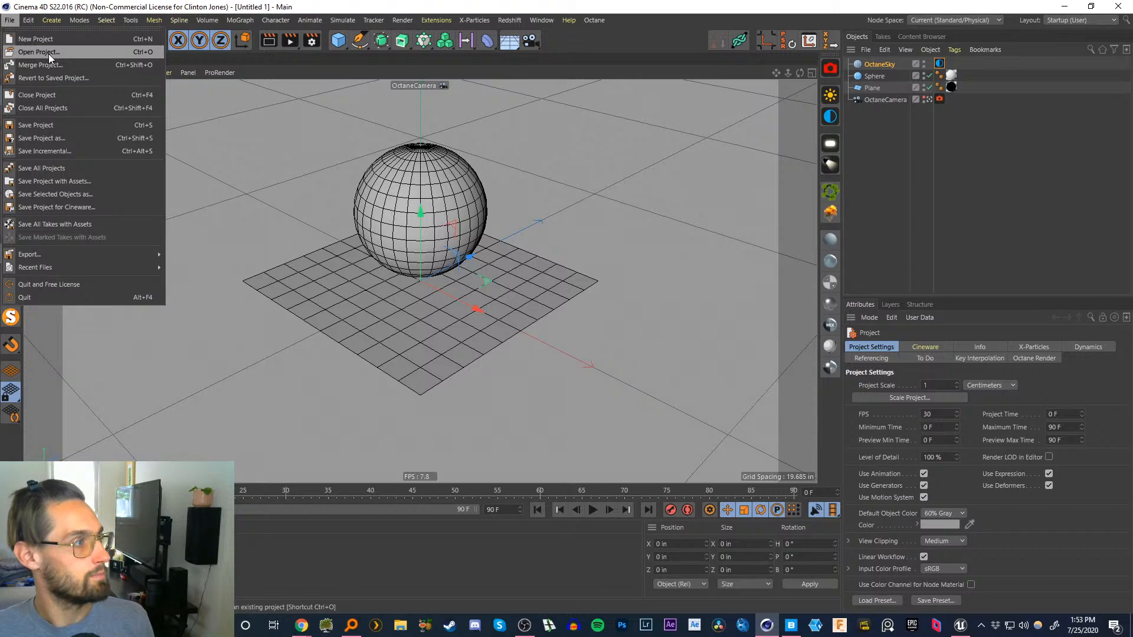
mouse_move(111, 267)
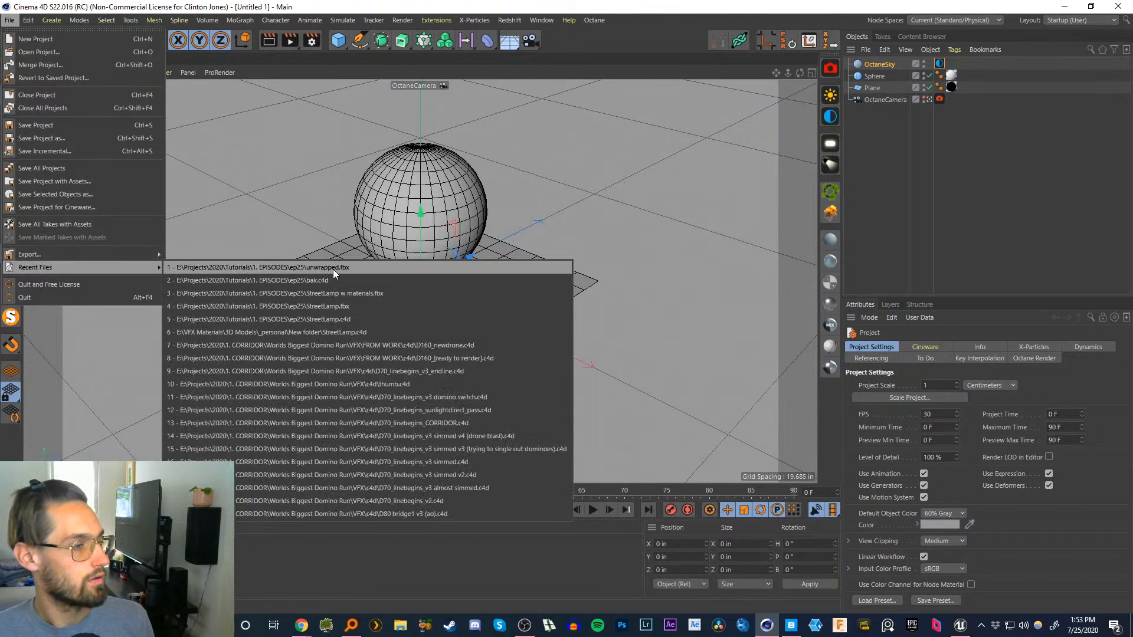
click(335, 319)
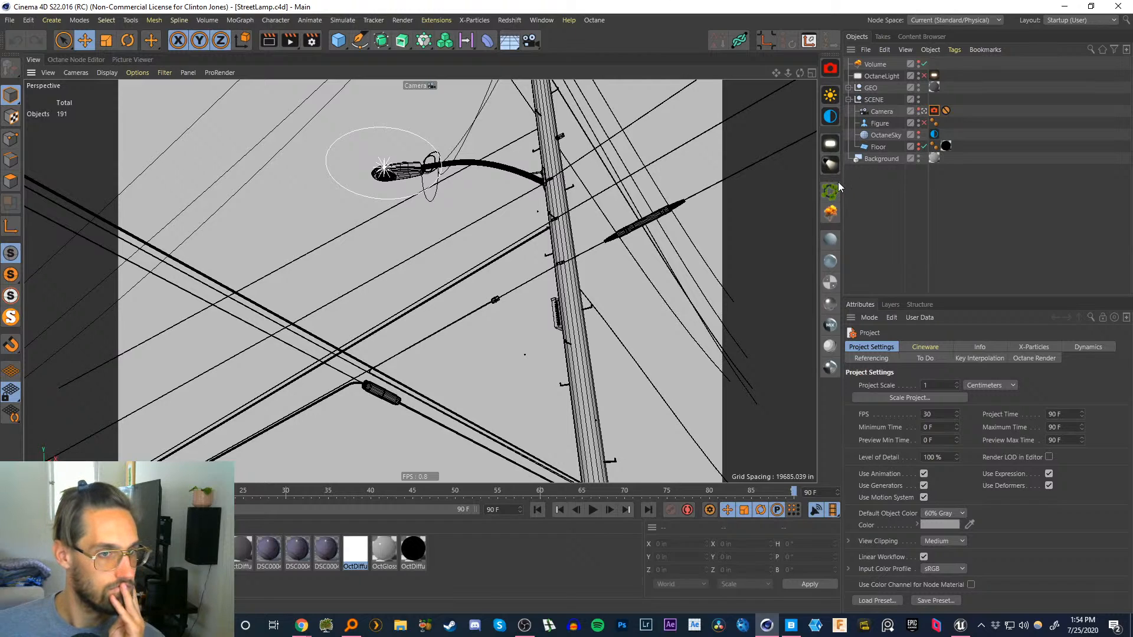
- Close the Unreal Editor, saving the streetlamp level and its built data, and return to Cinema 4D
mouse_move(960, 626)
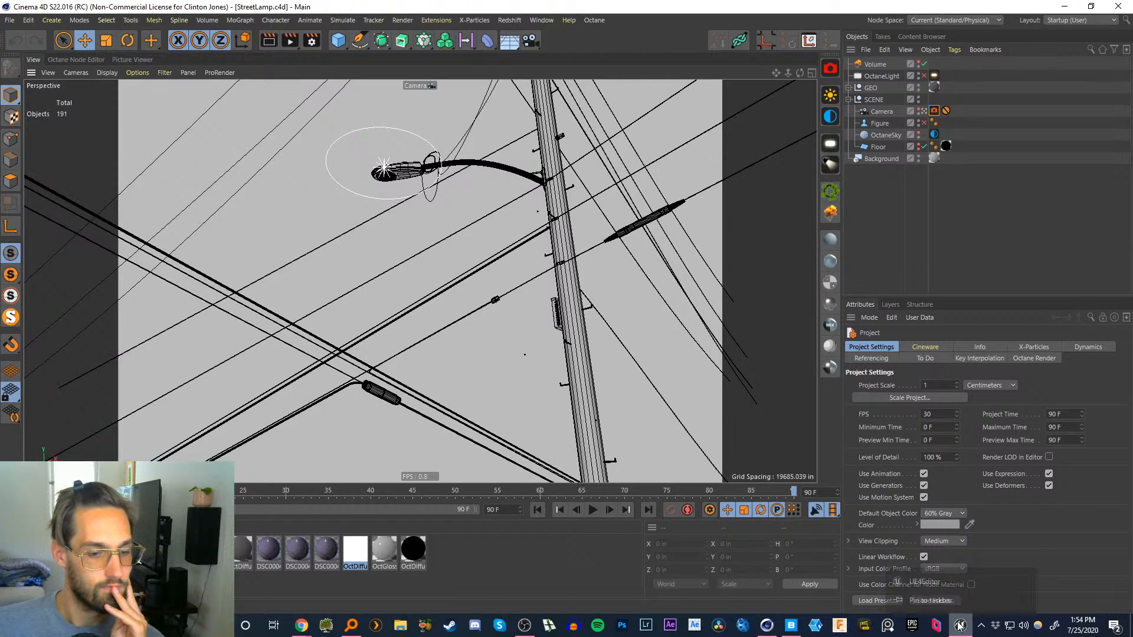
click(932, 596)
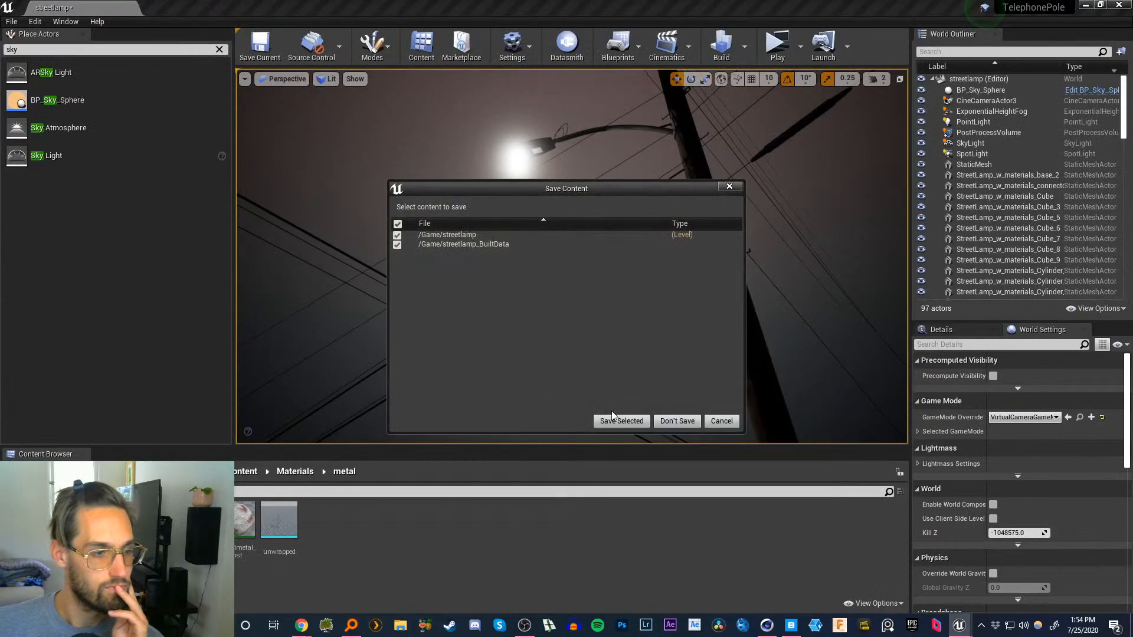
click(618, 417)
key(alt+Tab)
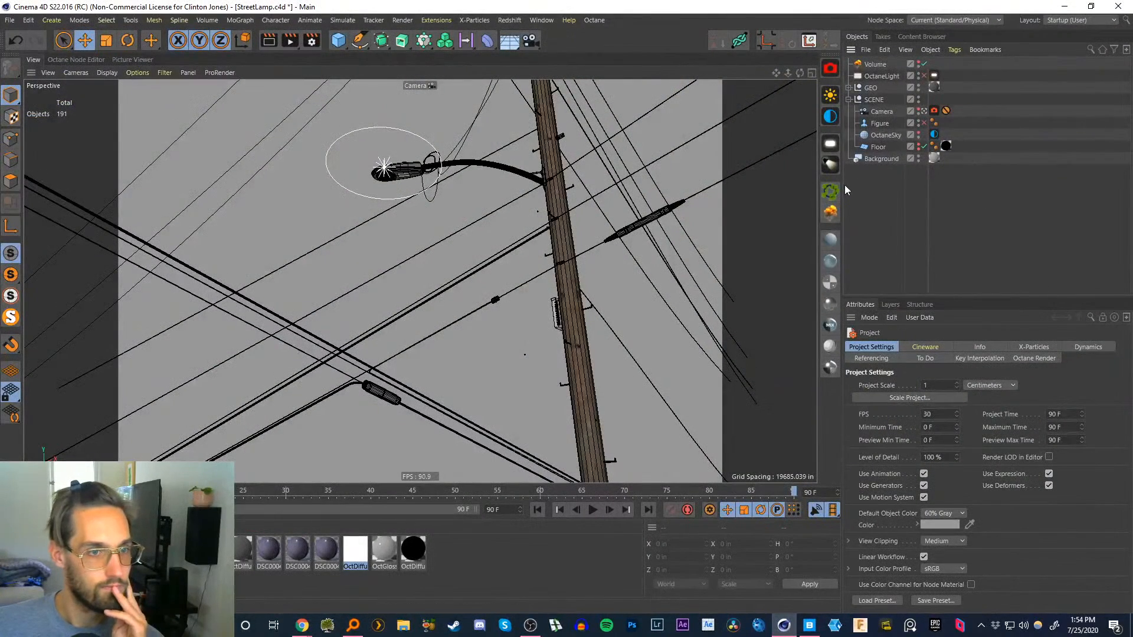
- Add an Octane camera, look through it, and frame the telephone pole and streetlamp from above
click(830, 68)
click(929, 64)
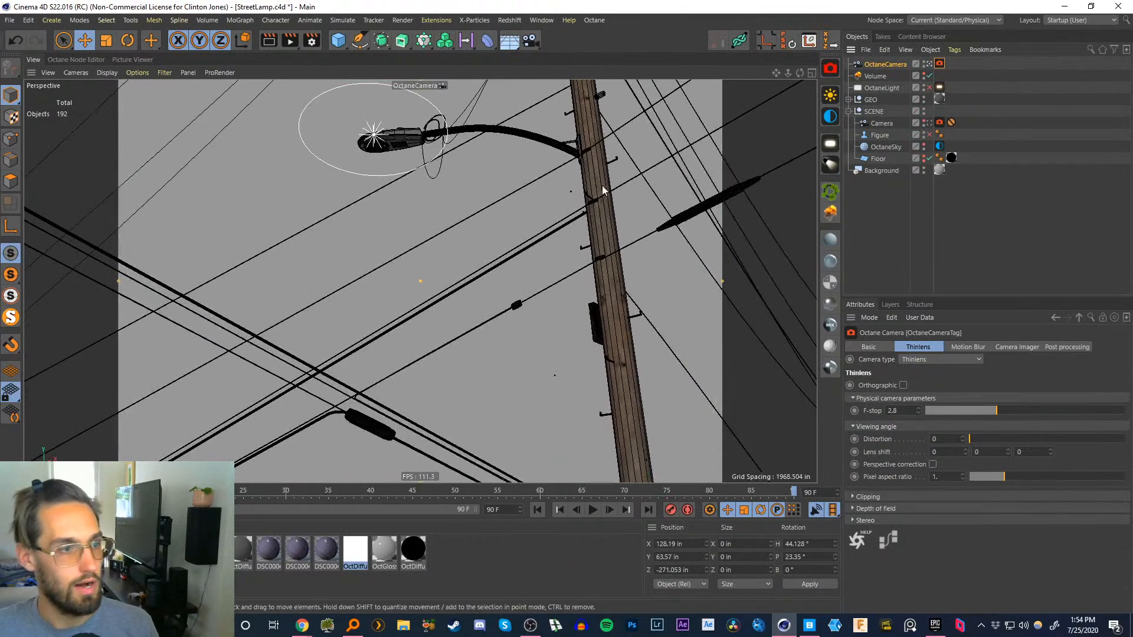
click(612, 246)
alt+drag(611, 247, 514, 288)
alt+right_drag(516, 284, 517, 291)
alt+middle_drag(516, 291, 522, 269)
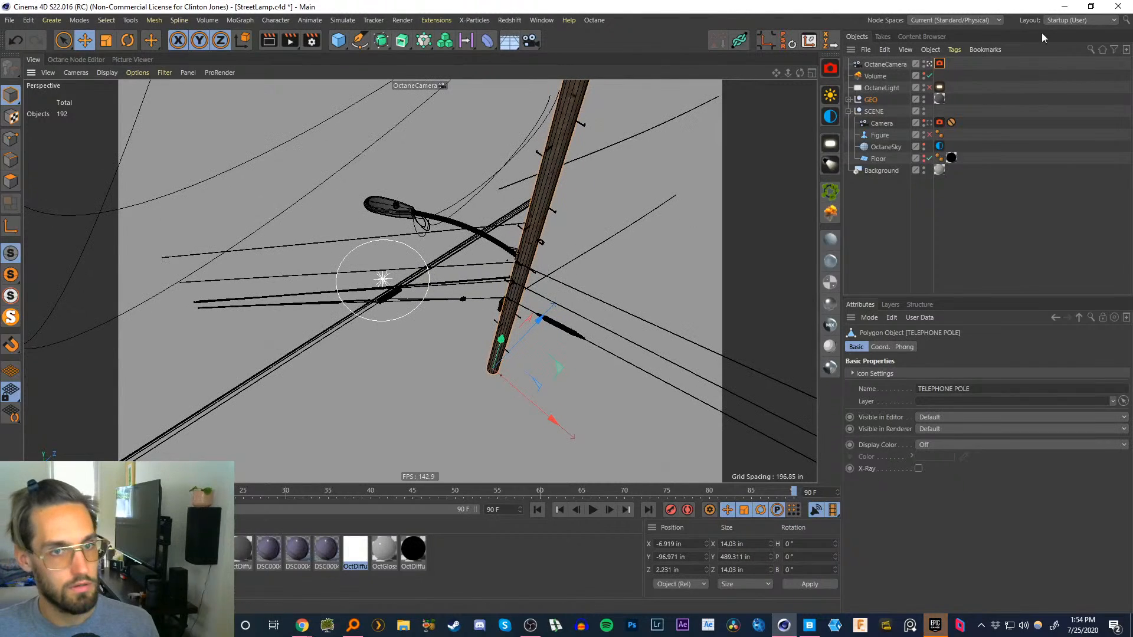
- Set the Octane camera's heading and pitch rotation both to -45° and reframe it on the streetlamp
click(886, 64)
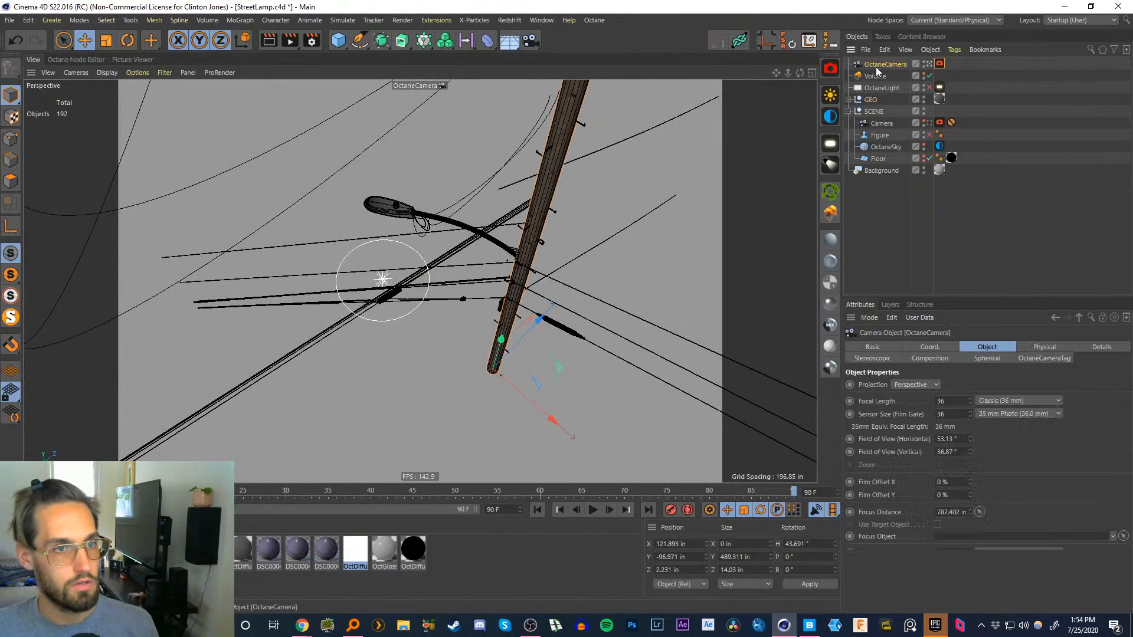
alt+drag(539, 273, 527, 273)
alt+middle_drag(527, 273, 522, 267)
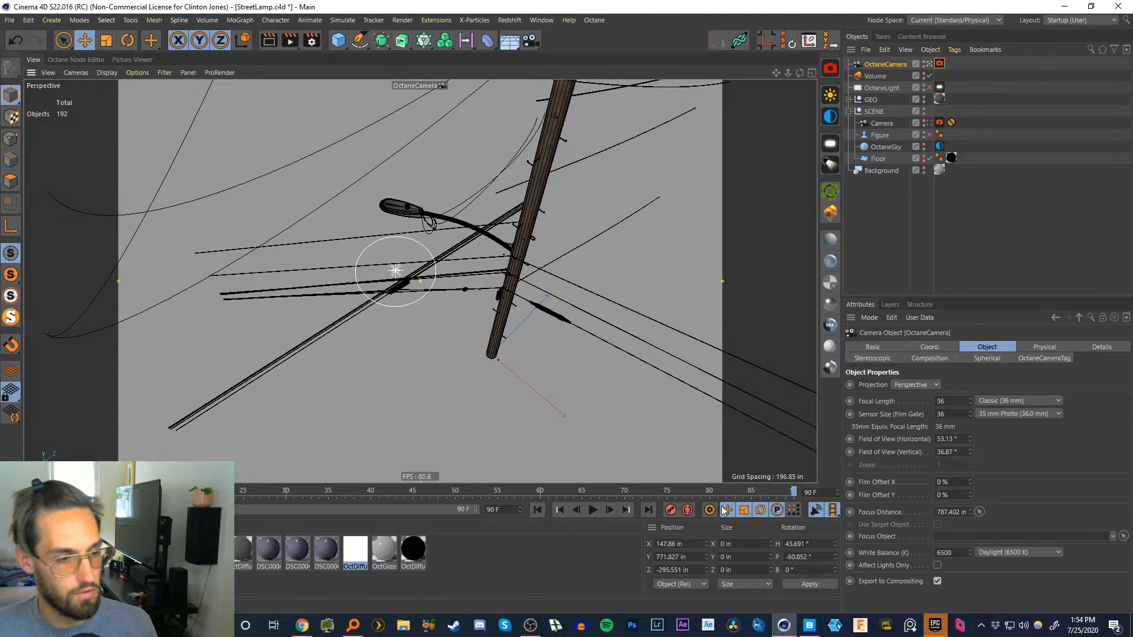
double_click(808, 544)
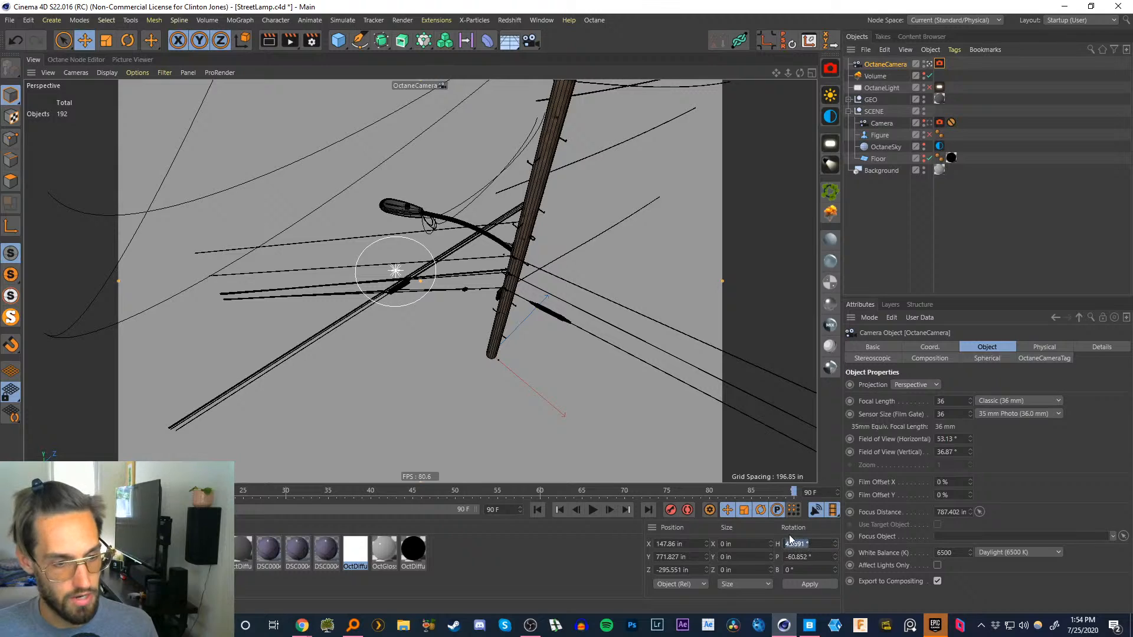
text(-45)
key(Tab)
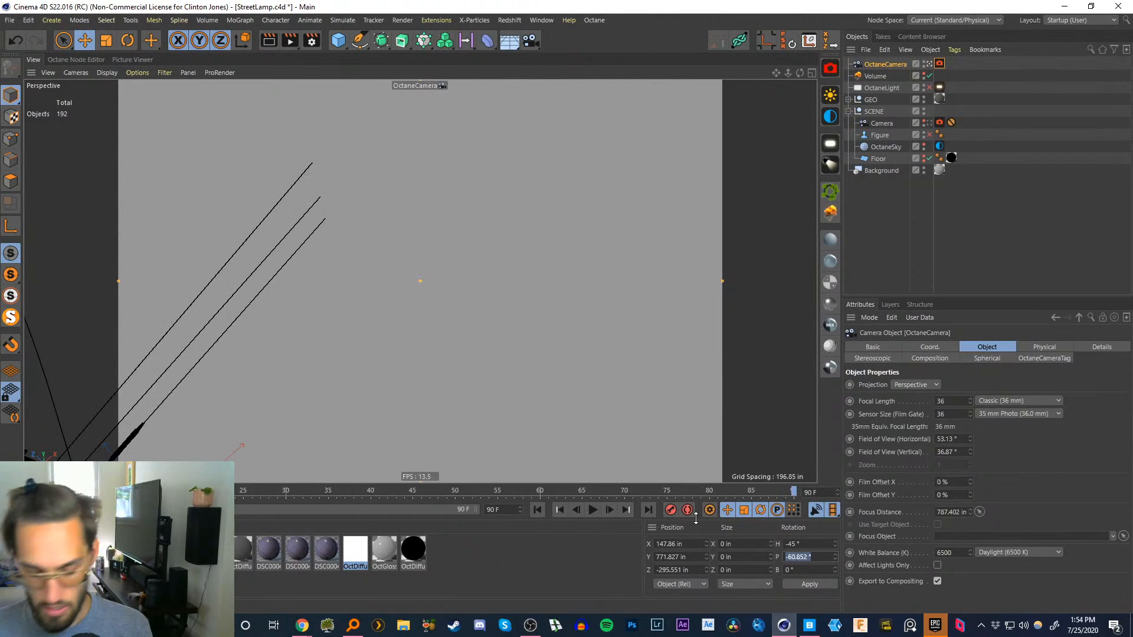
text(-45)
key(Return)
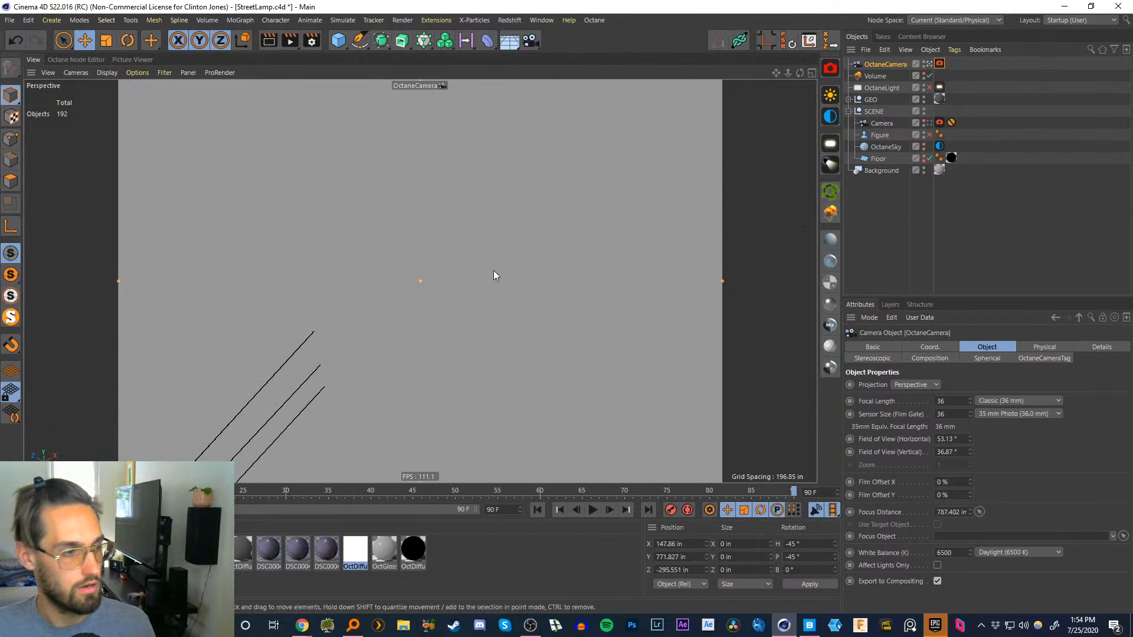
alt+middle_drag(289, 390, 433, 276)
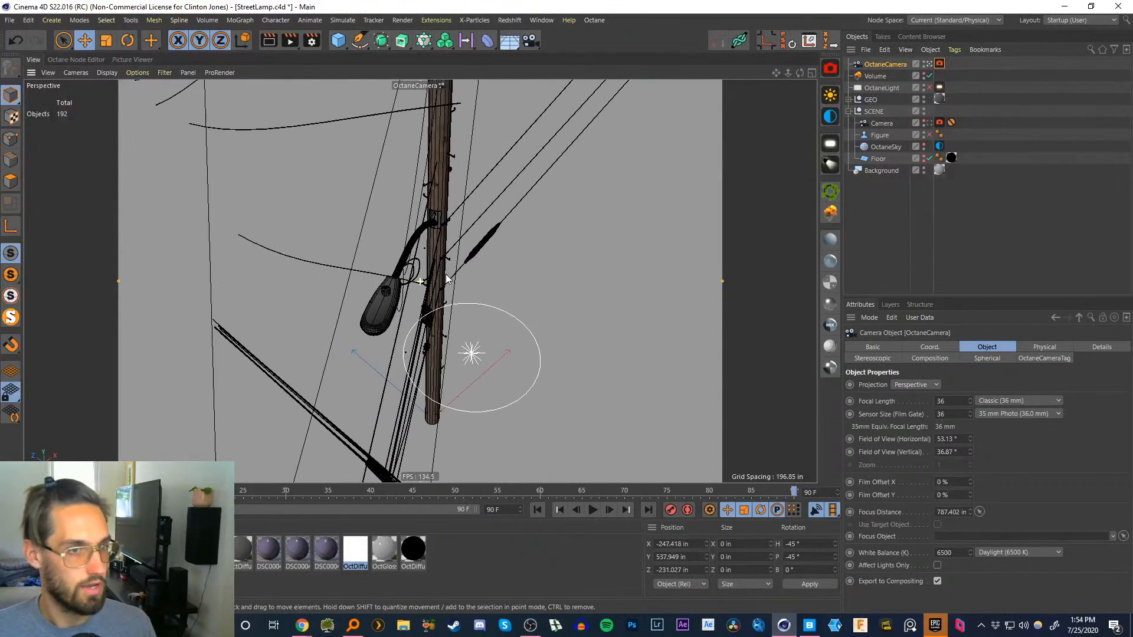
- Rotate the GEO group to a heading of about -98.7° so the lamp arm points away from the pole sideways
click(870, 99)
key(r)
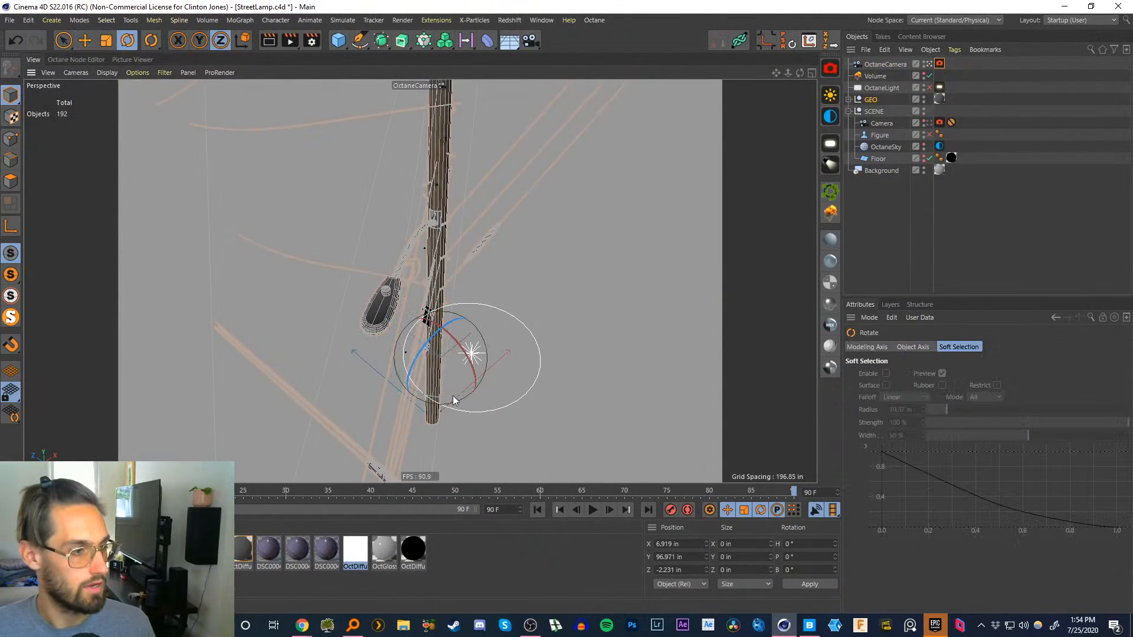
drag(453, 396, 297, 370)
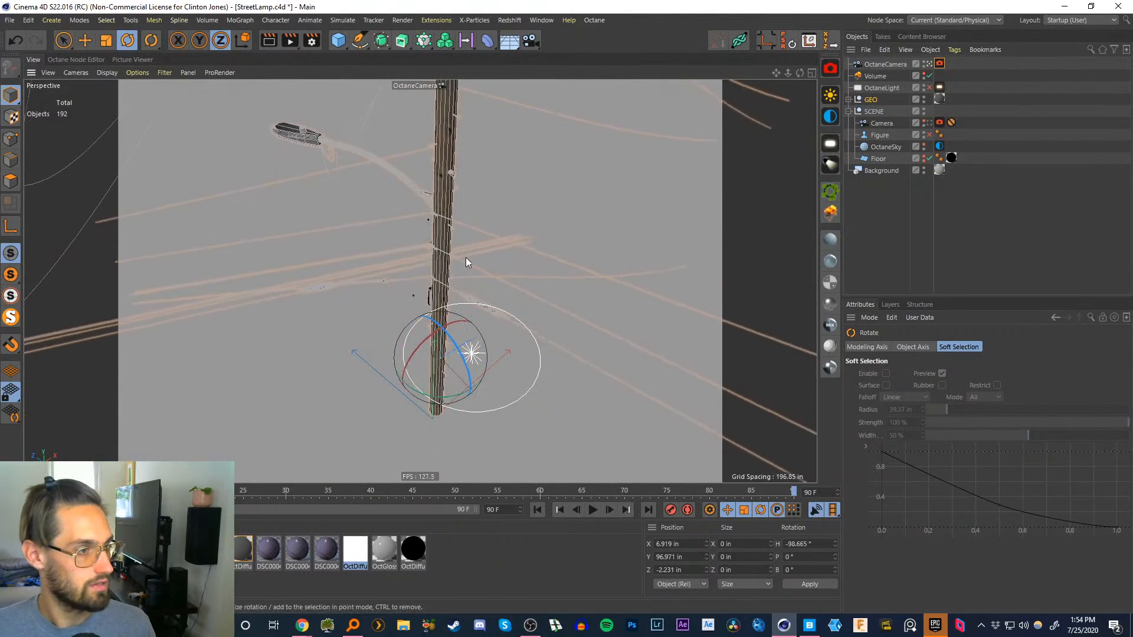
alt+drag(447, 242, 547, 278)
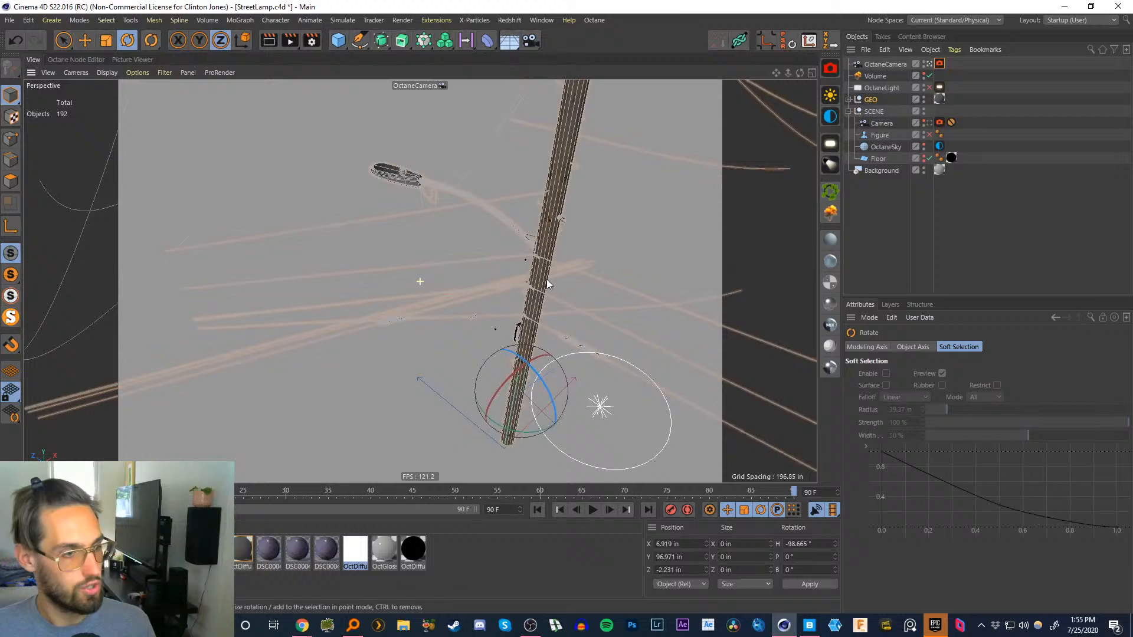
- Set the Octane camera's focal length to 200 mm, keeping its heading and pitch rotation at -45°
click(868, 220)
click(880, 65)
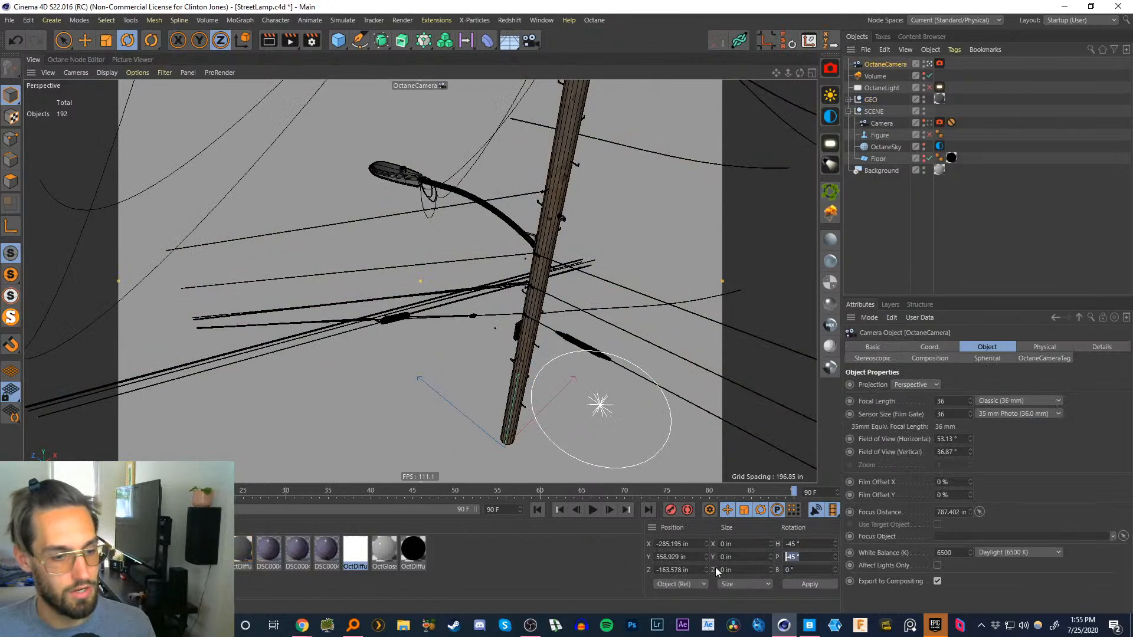
click(791, 544)
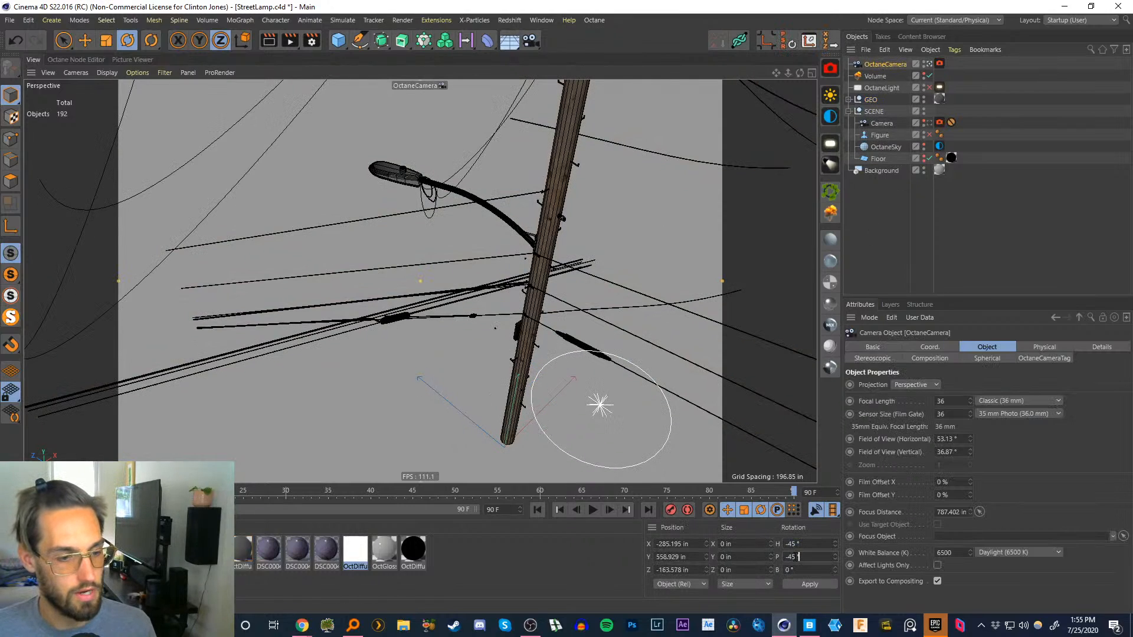
key(Tab)
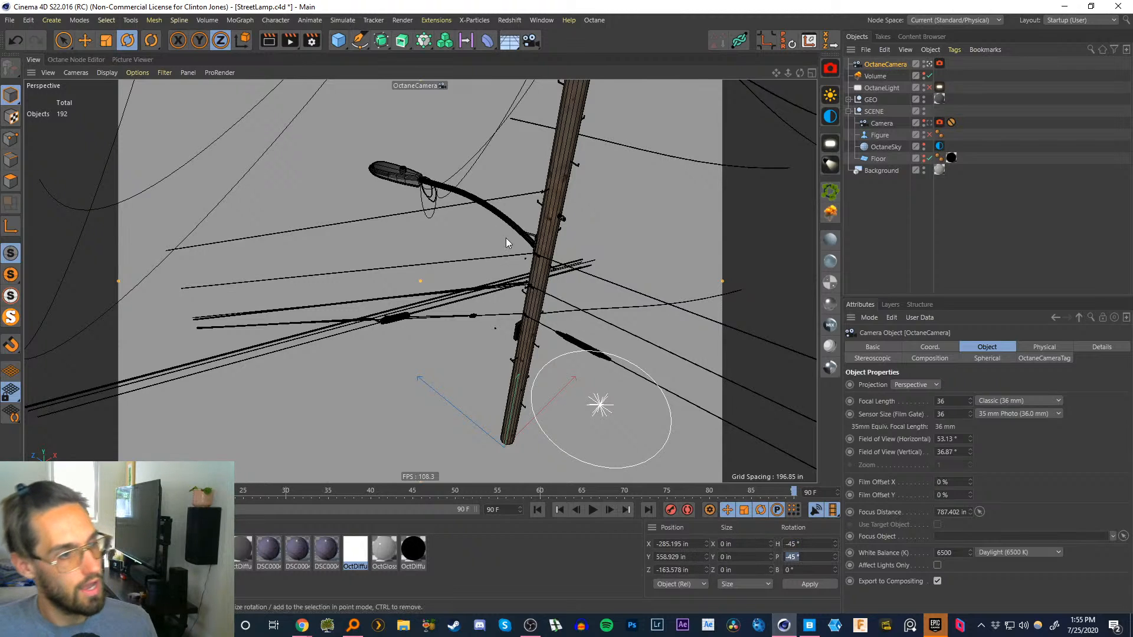
scroll(492, 271, down, 10)
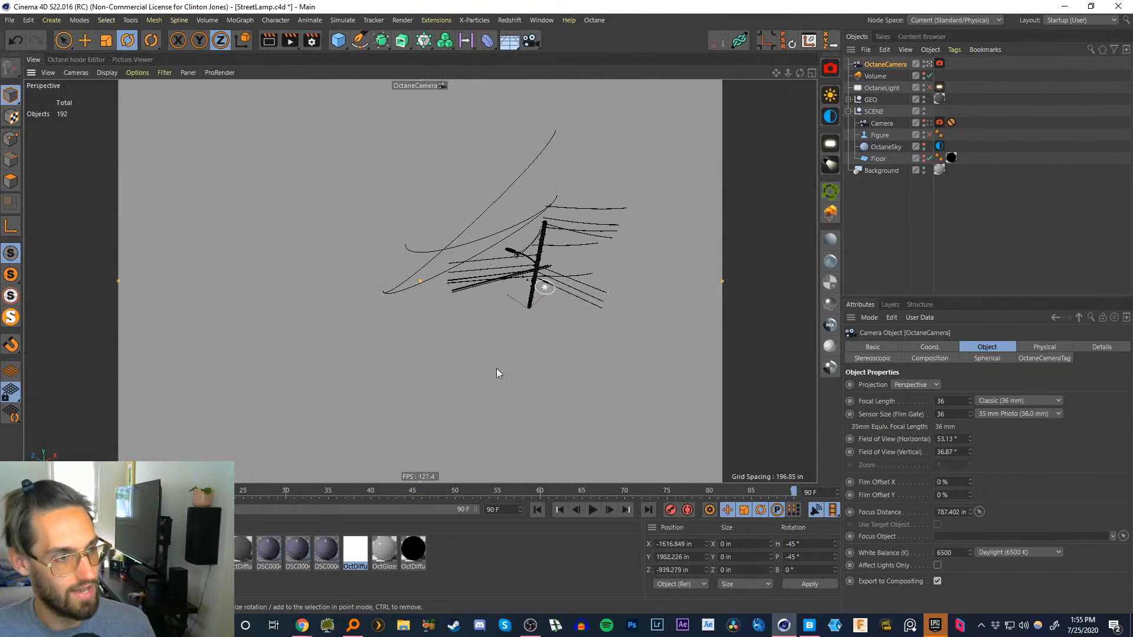
alt+middle_drag(489, 317, 481, 318)
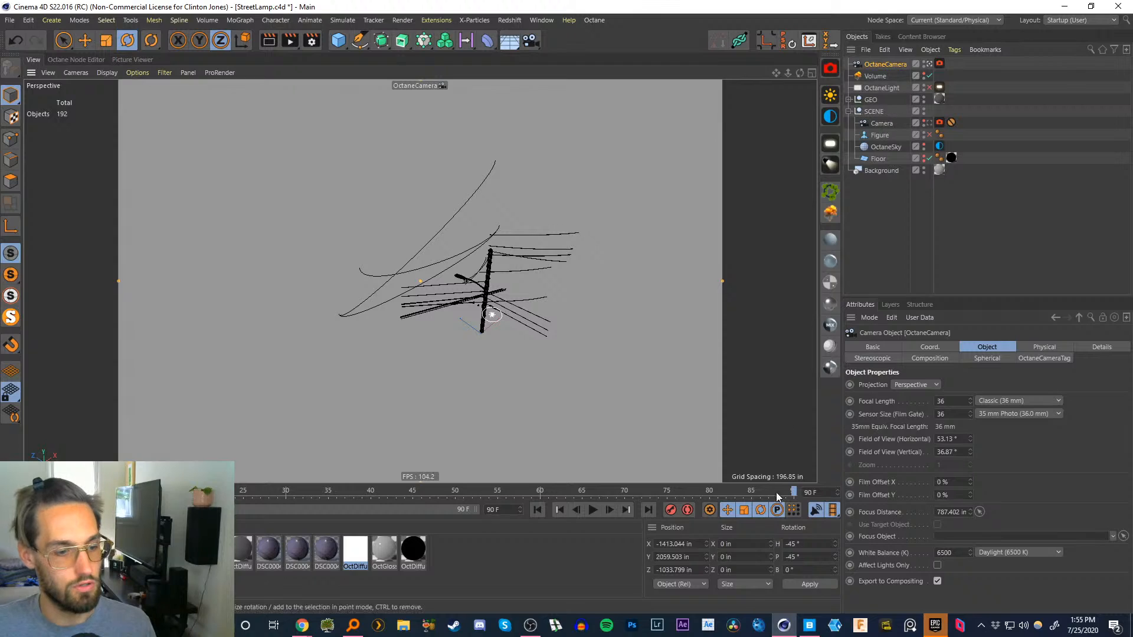
double_click(950, 401)
text(200)
key(Return)
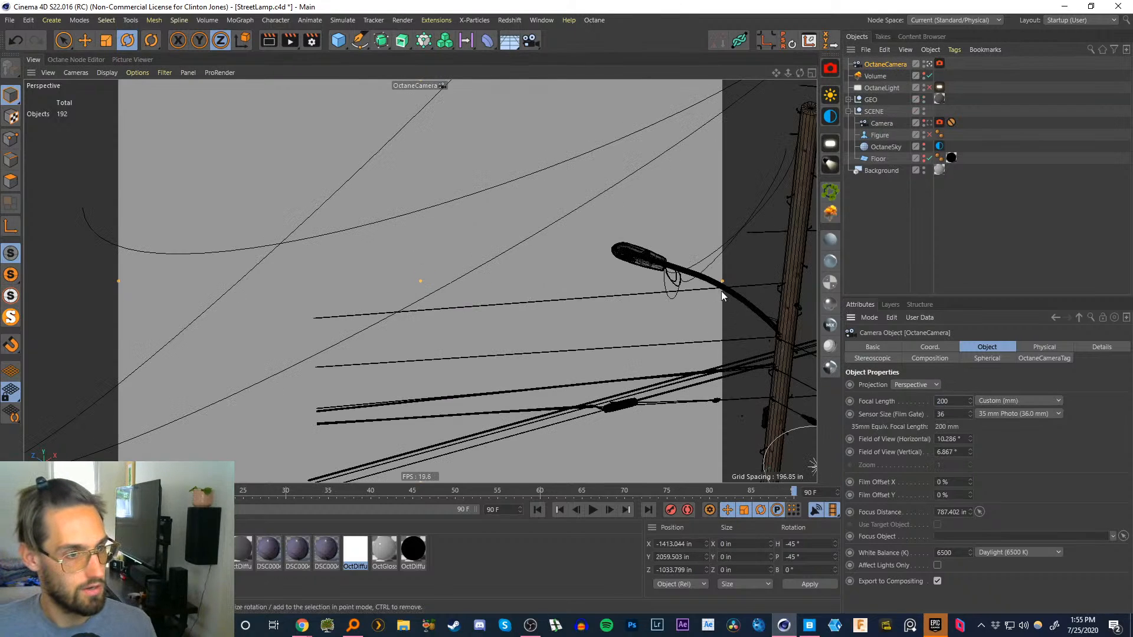
- Reframe the Octane camera so the telephone pole, lamp arm and power lines fill the shot
alt+middle_drag(692, 290, 426, 183)
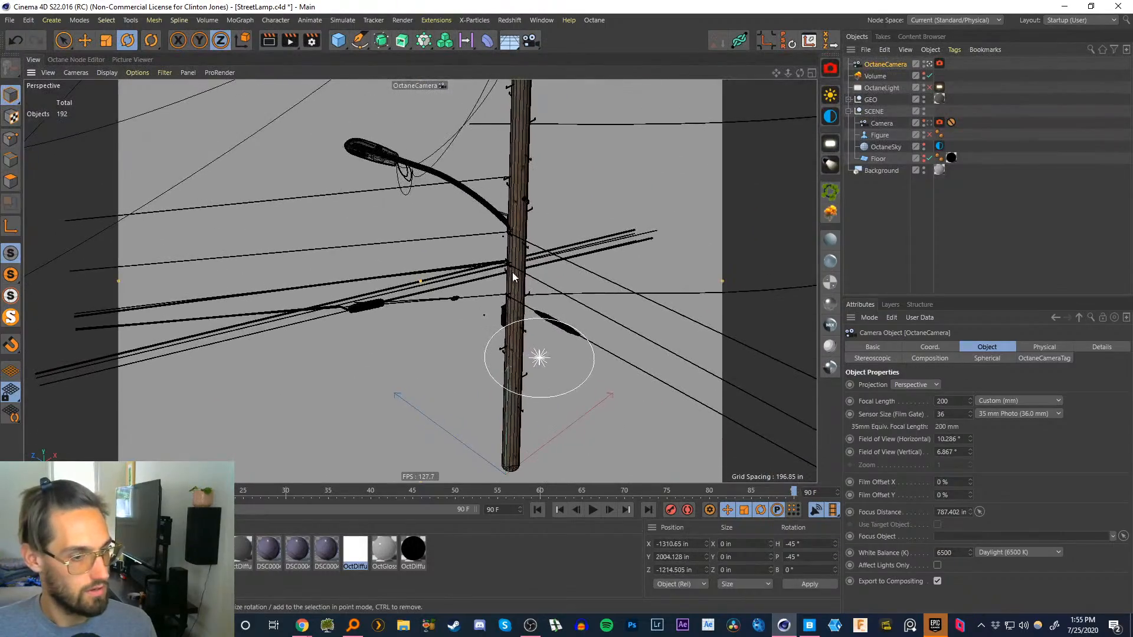
alt+right_drag(515, 272, 568, 228)
click(794, 557)
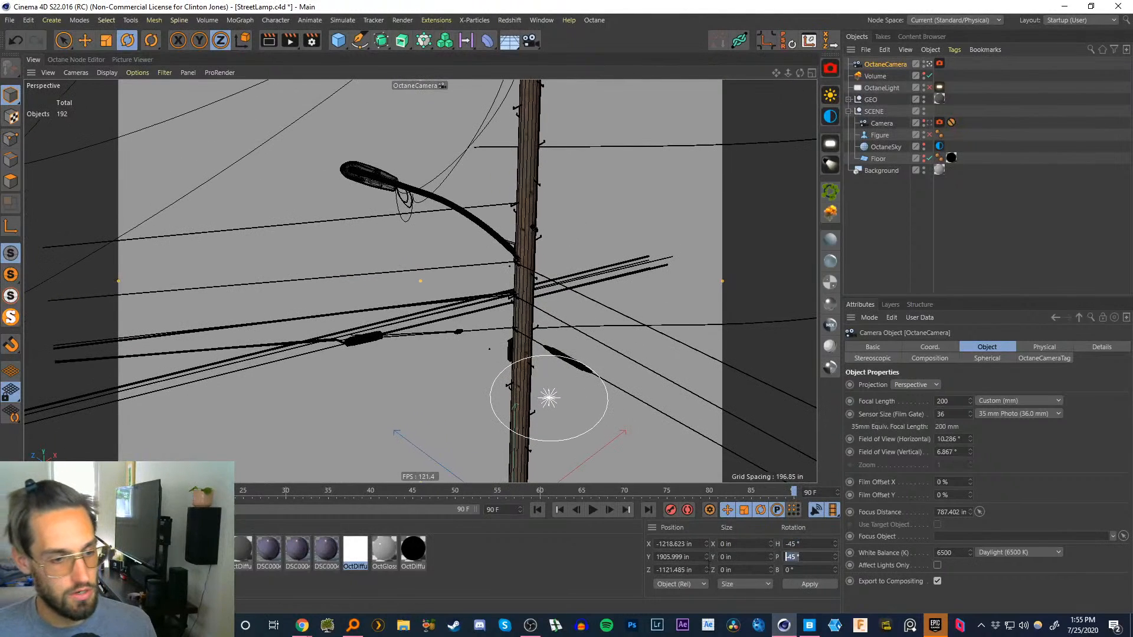
click(801, 546)
click(804, 557)
alt+middle_drag(532, 316, 509, 348)
alt+right_drag(508, 351, 499, 344)
- Add a 78.74 in cube at the pole's base and turn a copy into a thin wall about 304 × 381 × 7 in
click(338, 40)
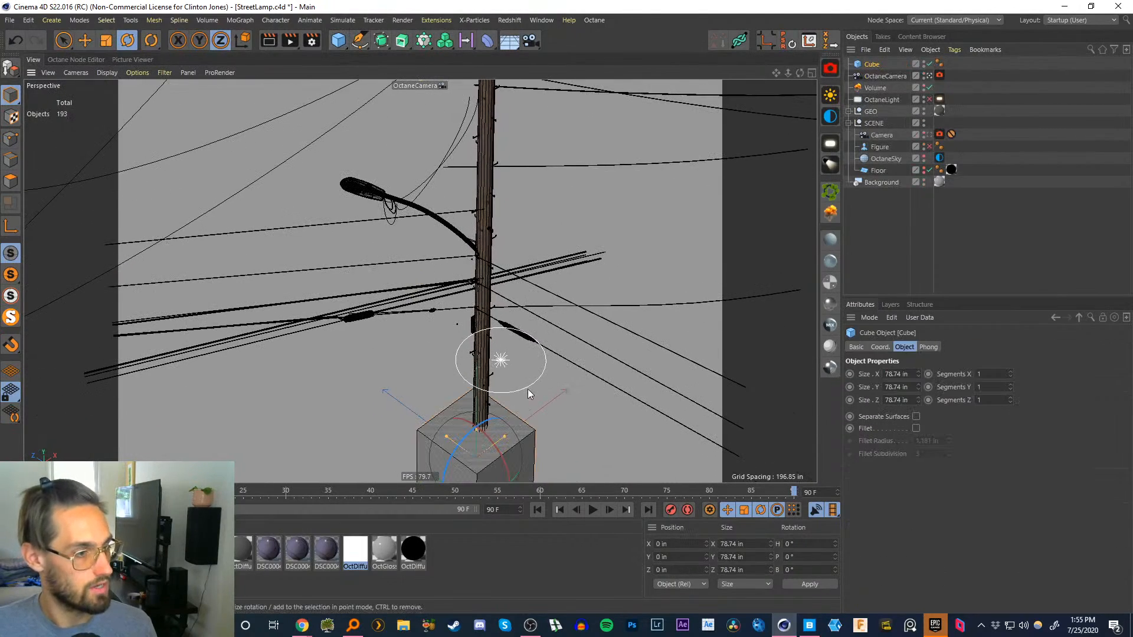
alt+middle_drag(527, 388, 486, 228)
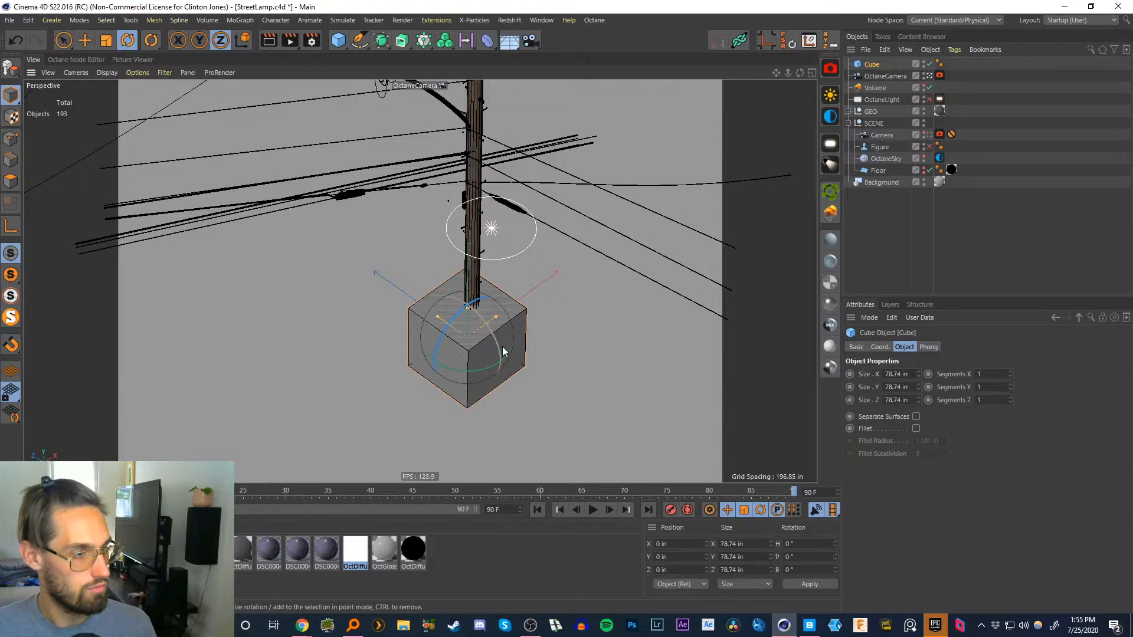
key(e)
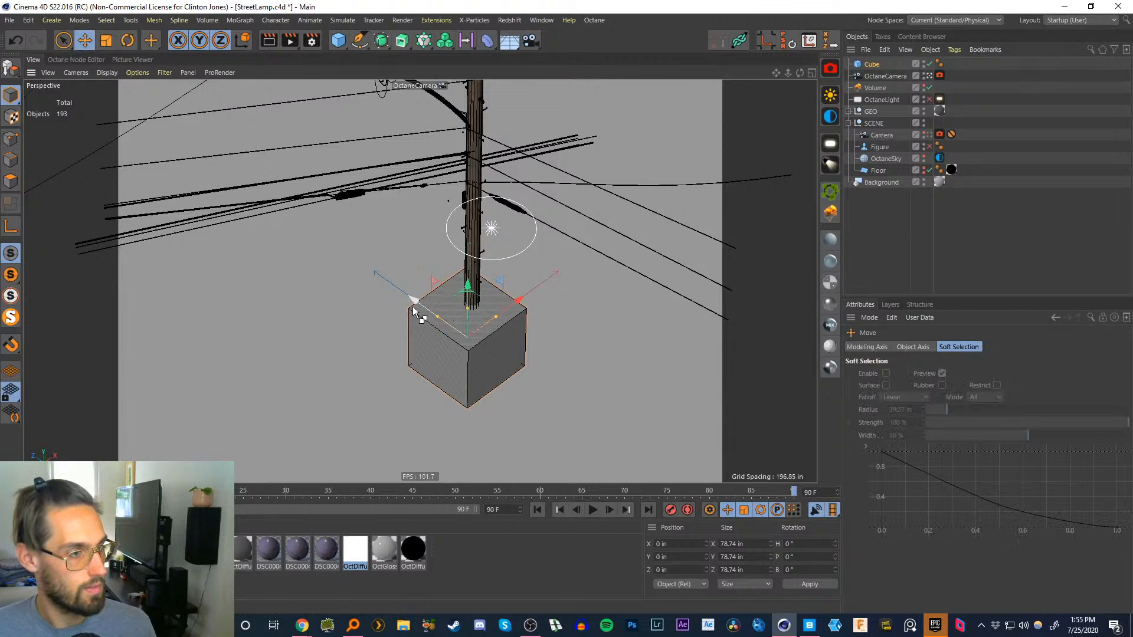
ctrl+drag(412, 306, 364, 280)
drag(456, 276, 380, 194)
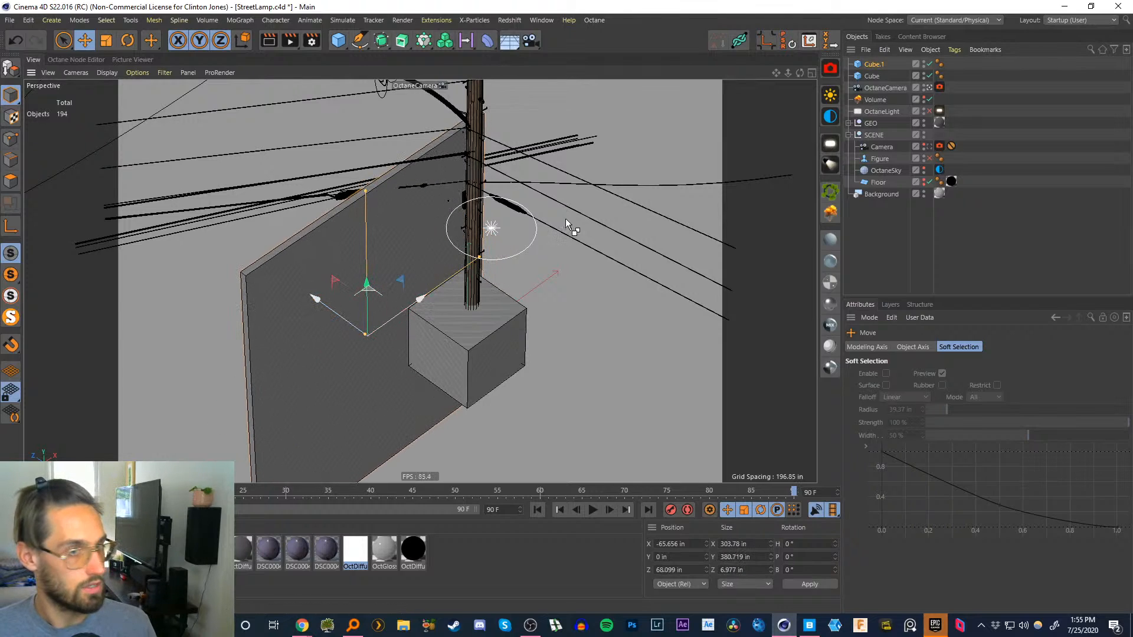
- Copy the wall with a 90° pitch rotation to form a floor slab and shift it about 94 in under the pole
key(r)
ctrl+drag(386, 320, 477, 399)
key(e)
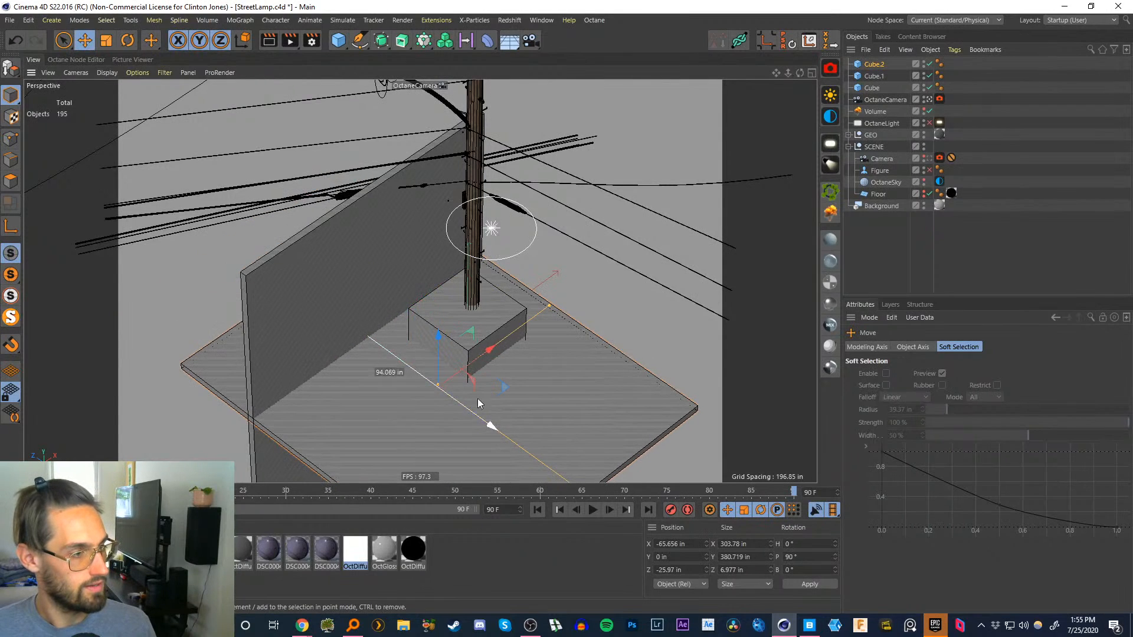
- Copy the wall with a 90° heading rotation and move it behind the pole to form a corner with the first wall
click(378, 295)
key(r)
ctrl+shift+drag(365, 369, 483, 348)
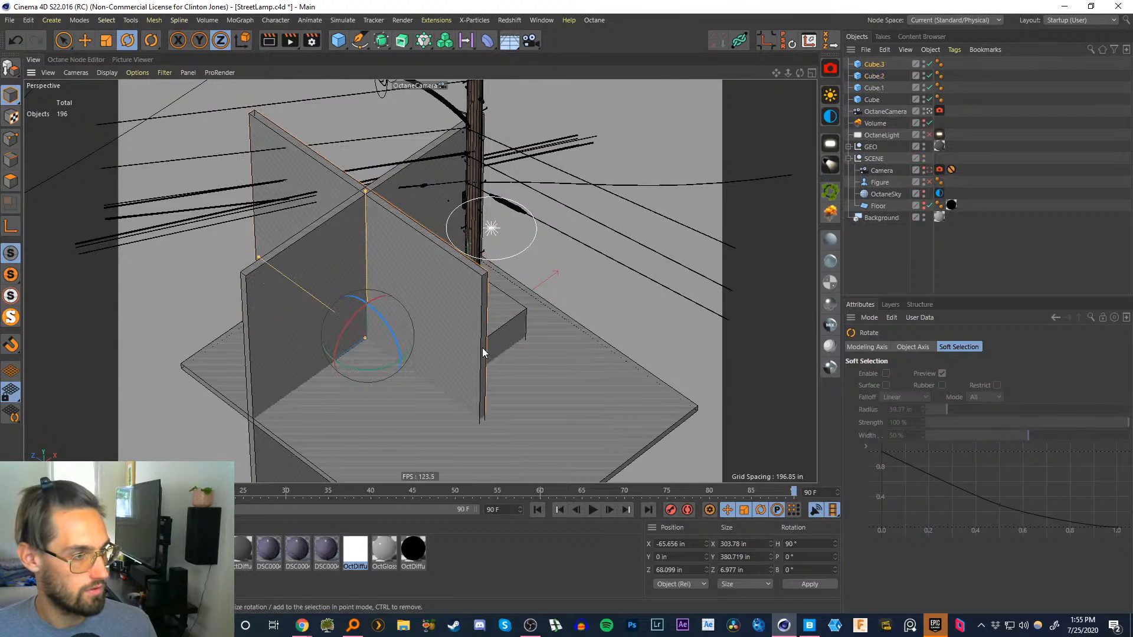
key(e)
drag(316, 329, 492, 315)
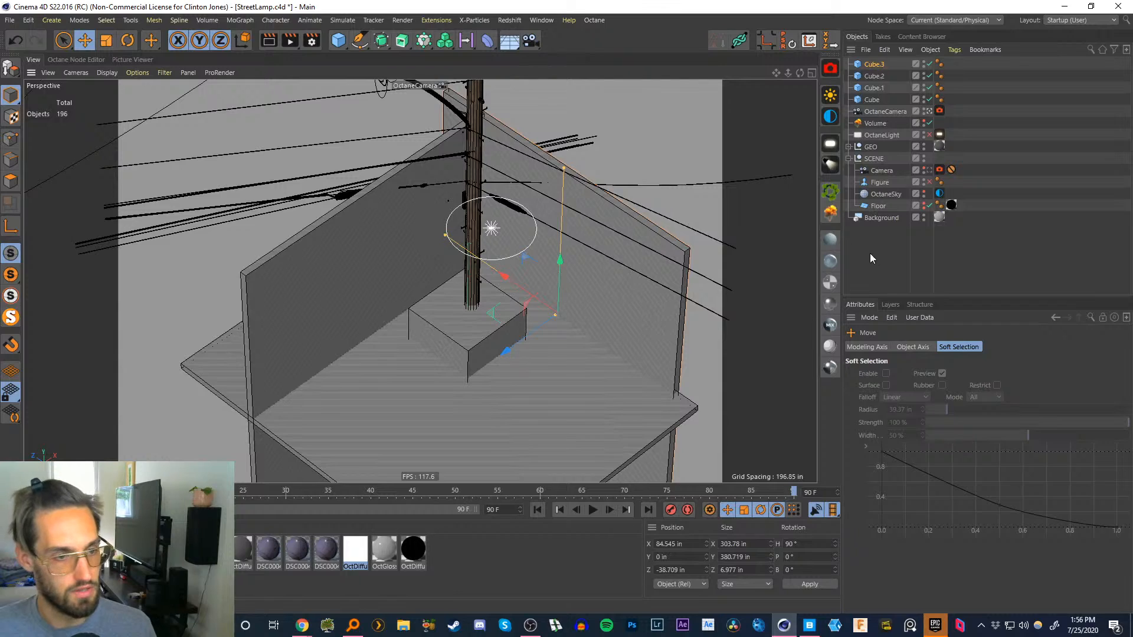
- Switch the interface layout to Stream (User) and show the perspective viewport beside the Octane Live Viewer
click(1089, 20)
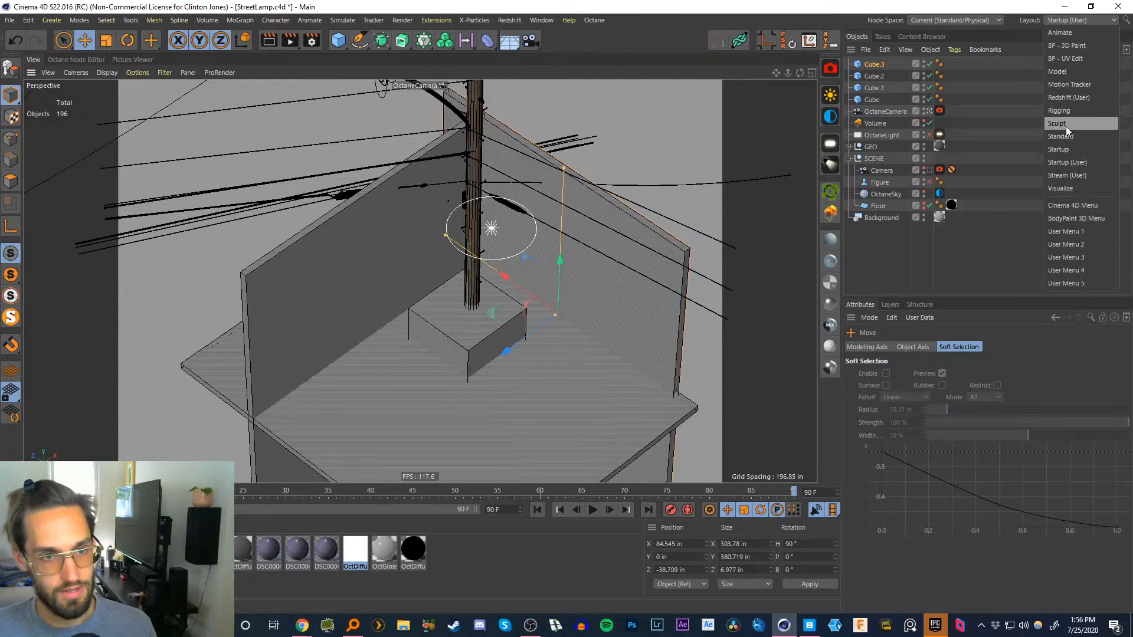
click(1063, 162)
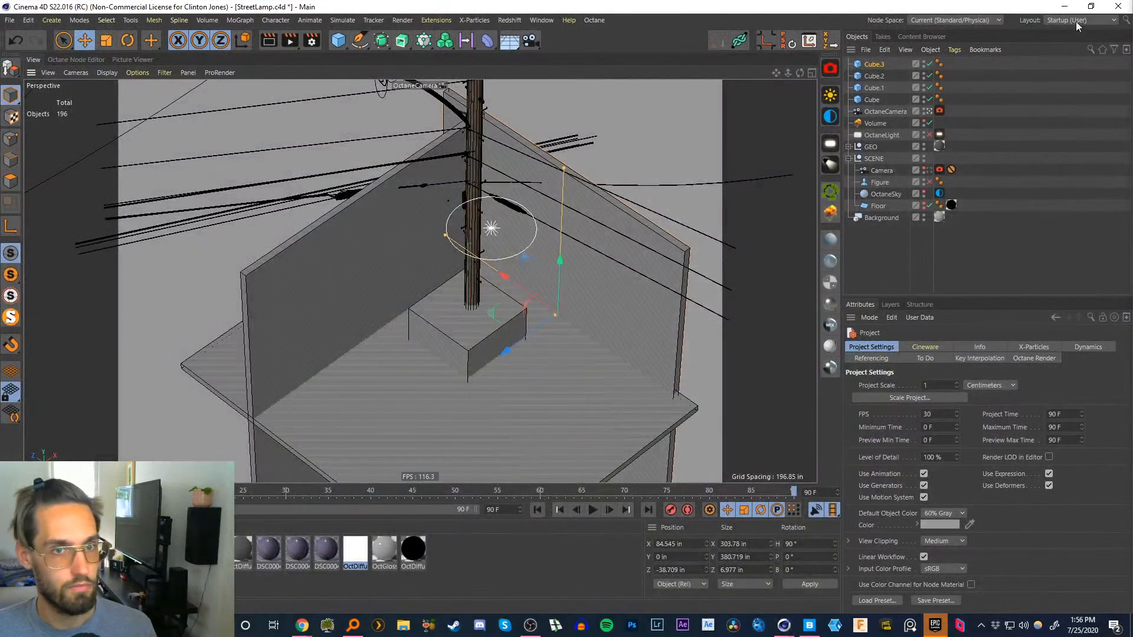
click(1076, 22)
click(1065, 175)
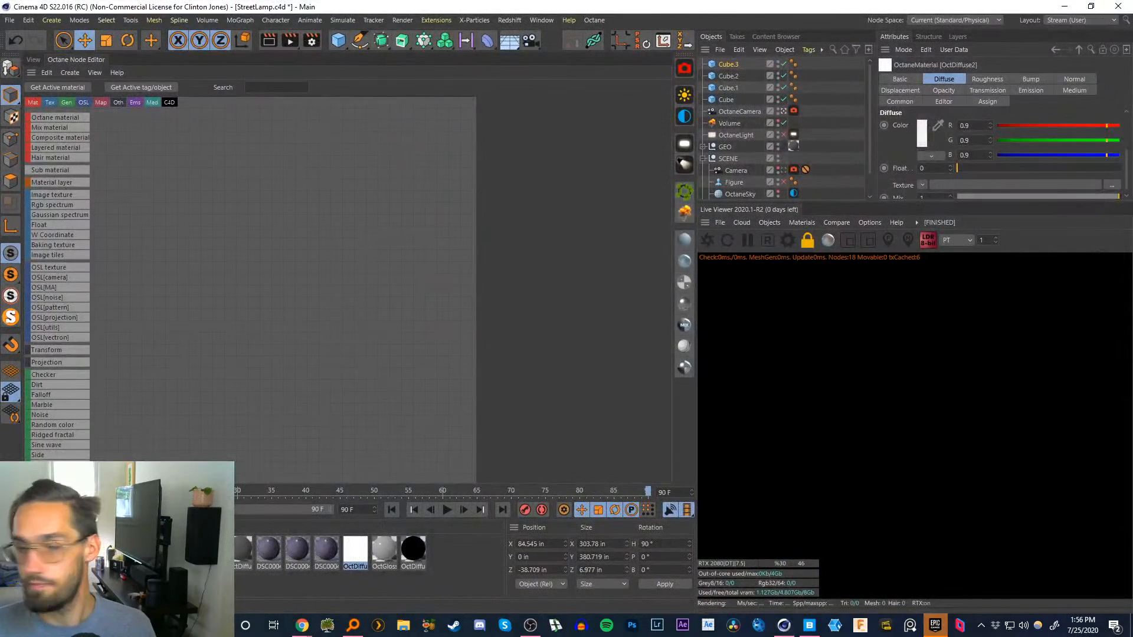
click(35, 59)
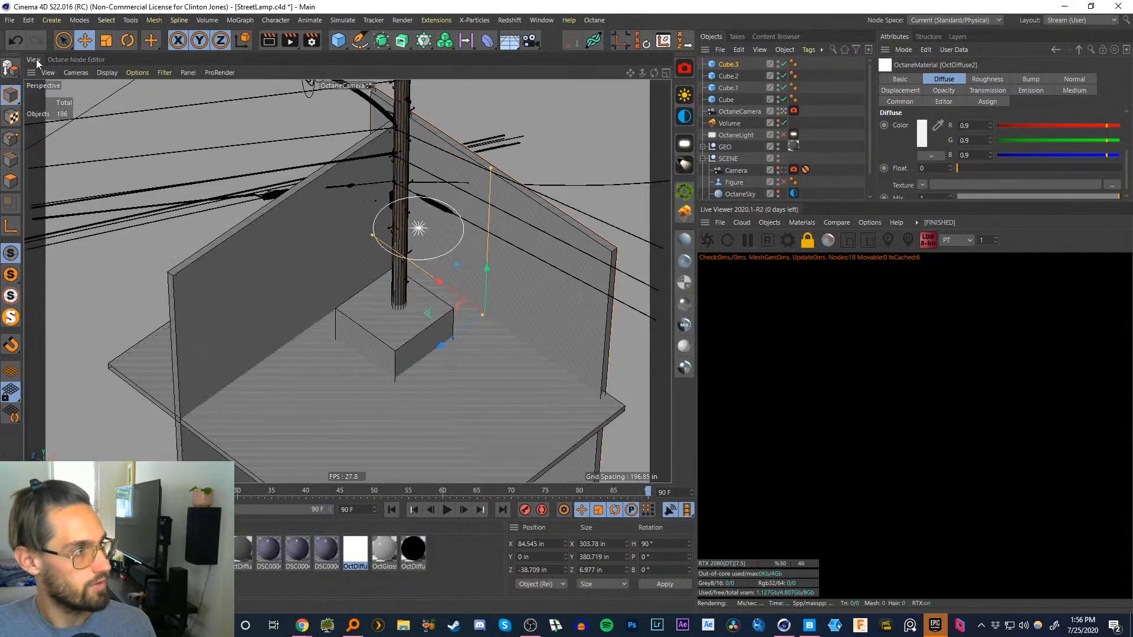
- Send the scene to the Octane Live Viewer and turn off its resolution lock so the render fits the whole camera view
click(708, 240)
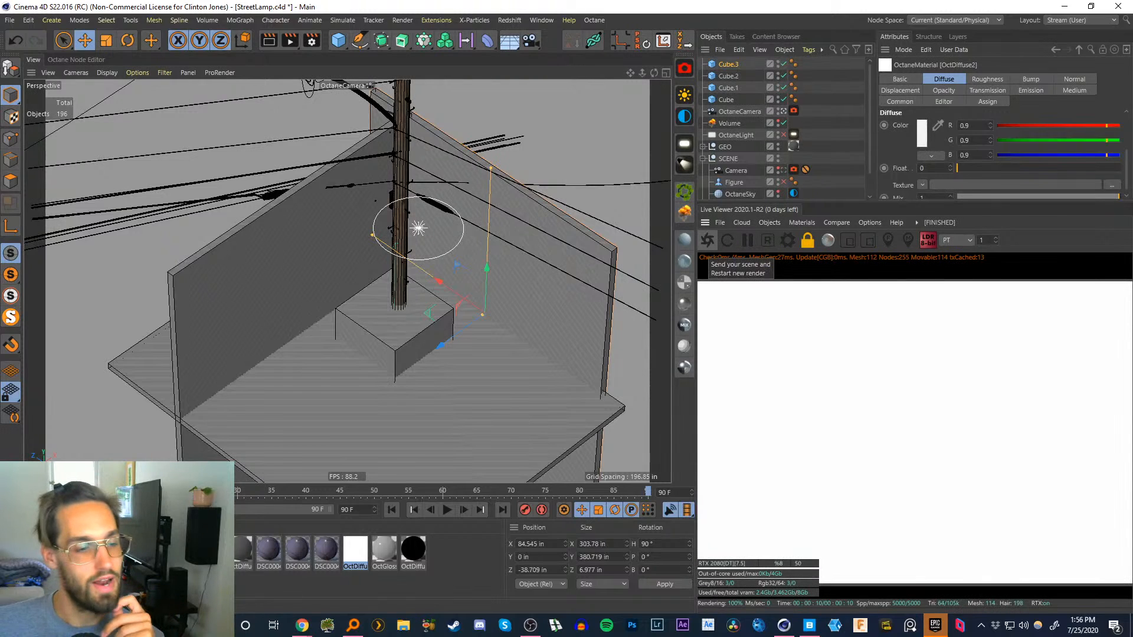
click(707, 240)
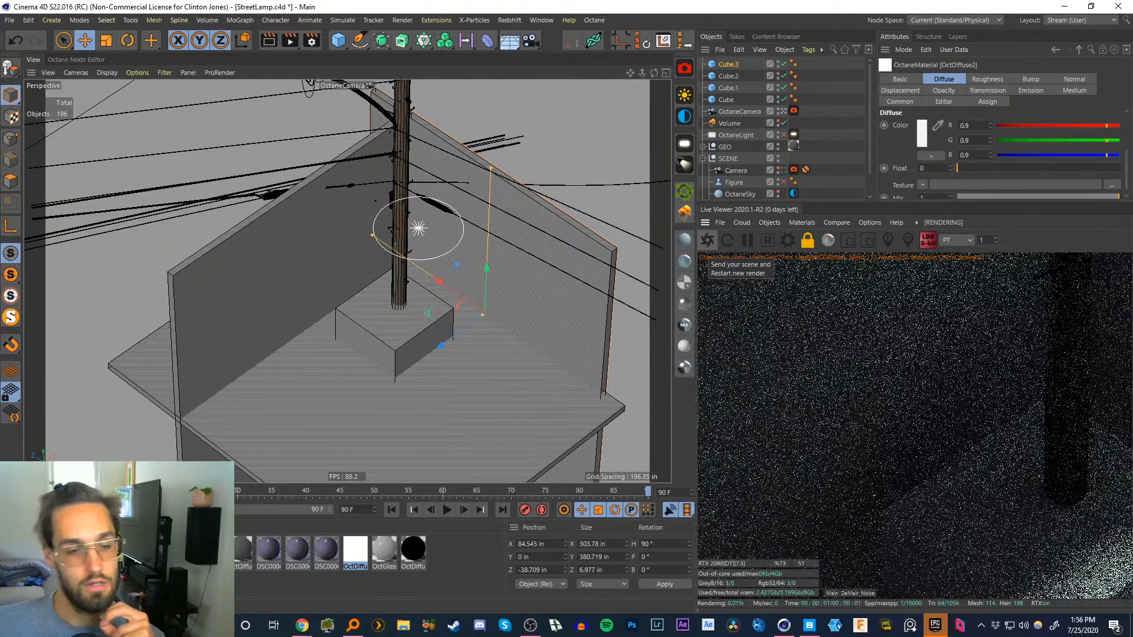
click(789, 240)
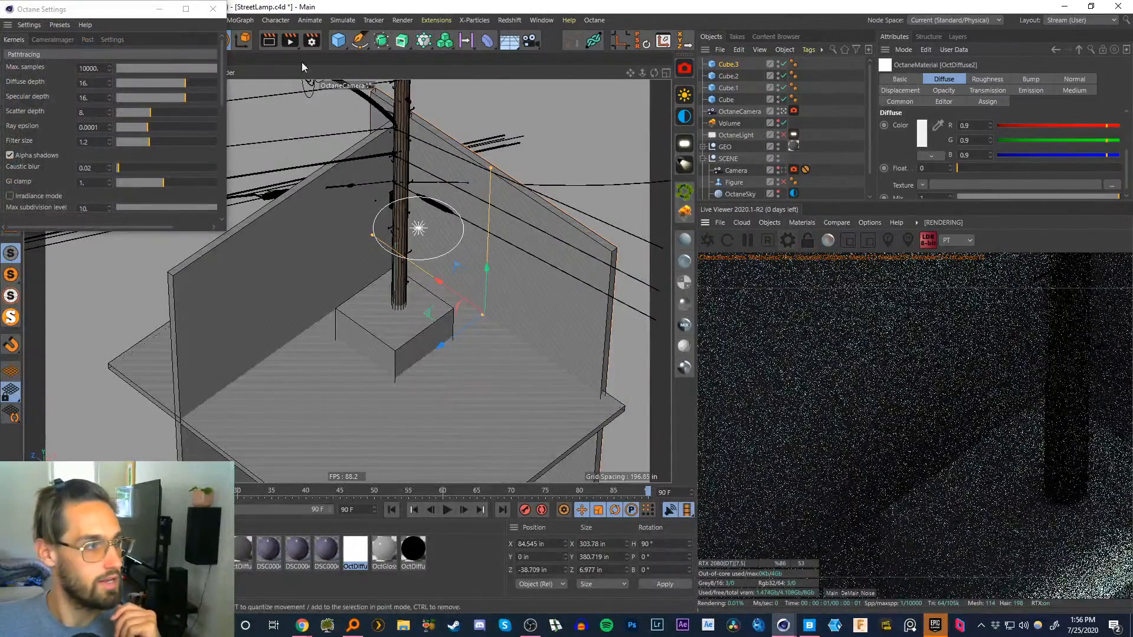
click(805, 284)
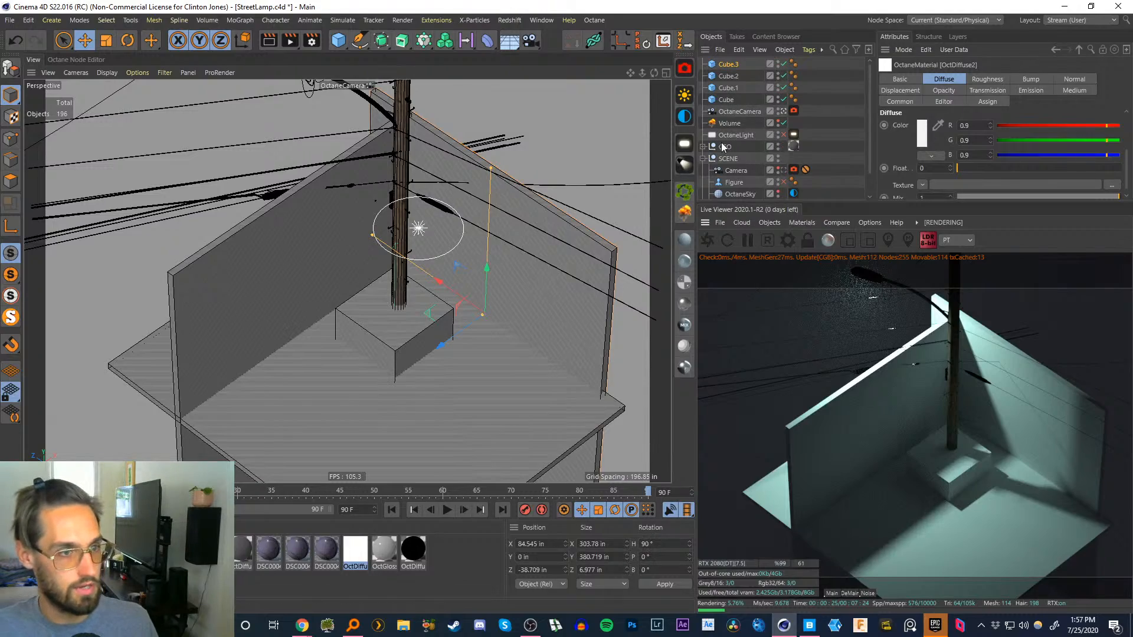
- Check the Octane camera's projection, focal length, and heading and pitch rotation values
click(740, 112)
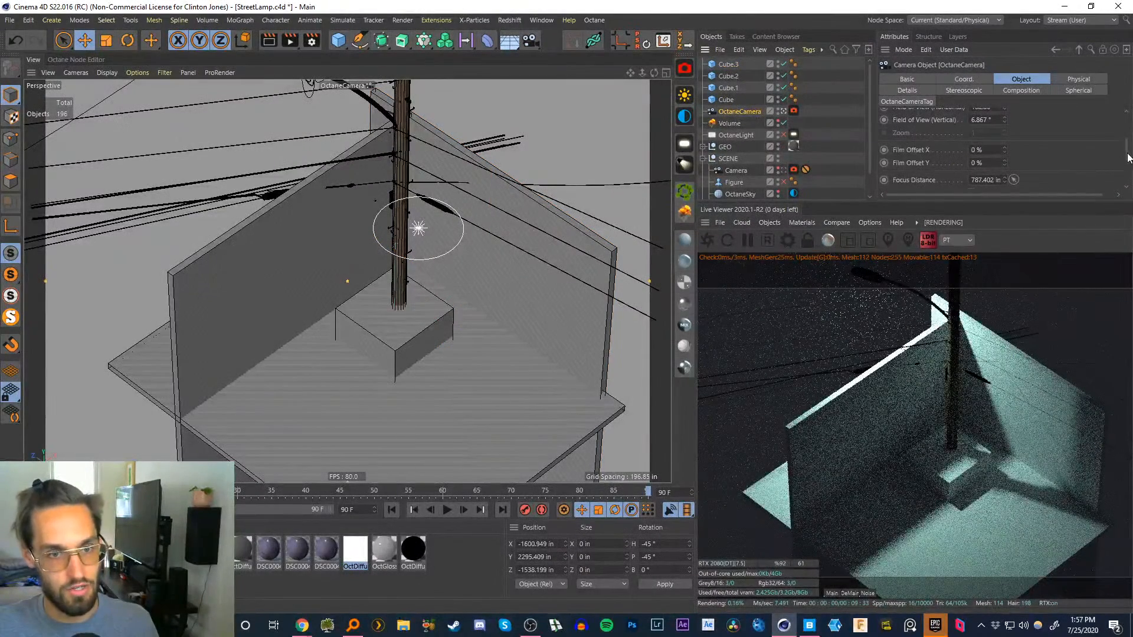
drag(1127, 158, 1124, 121)
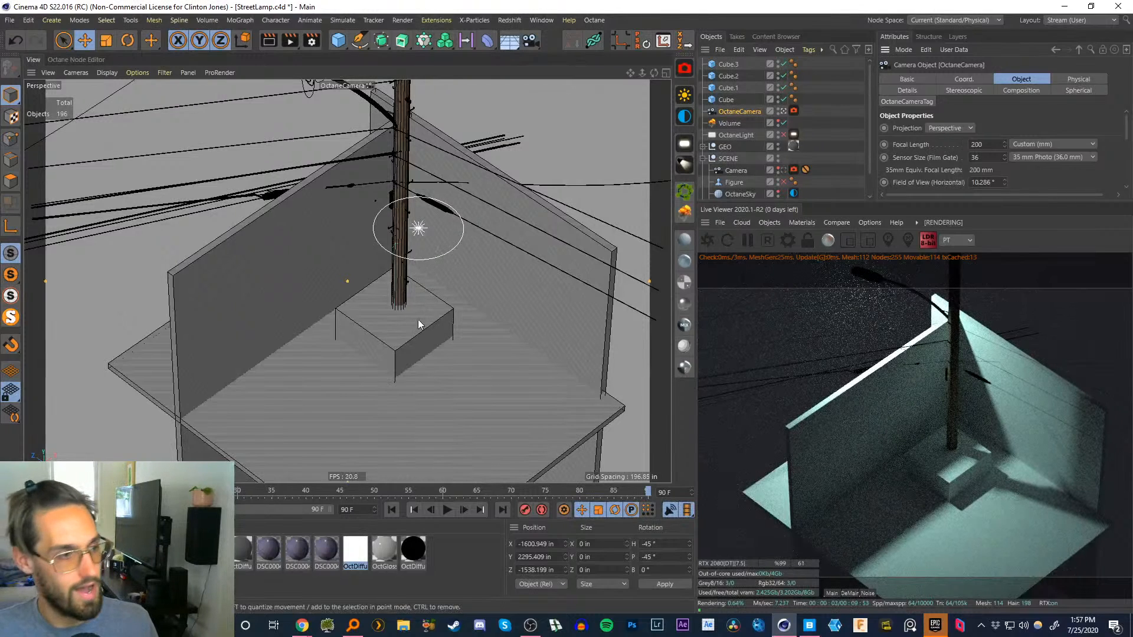
click(670, 545)
key(Tab)
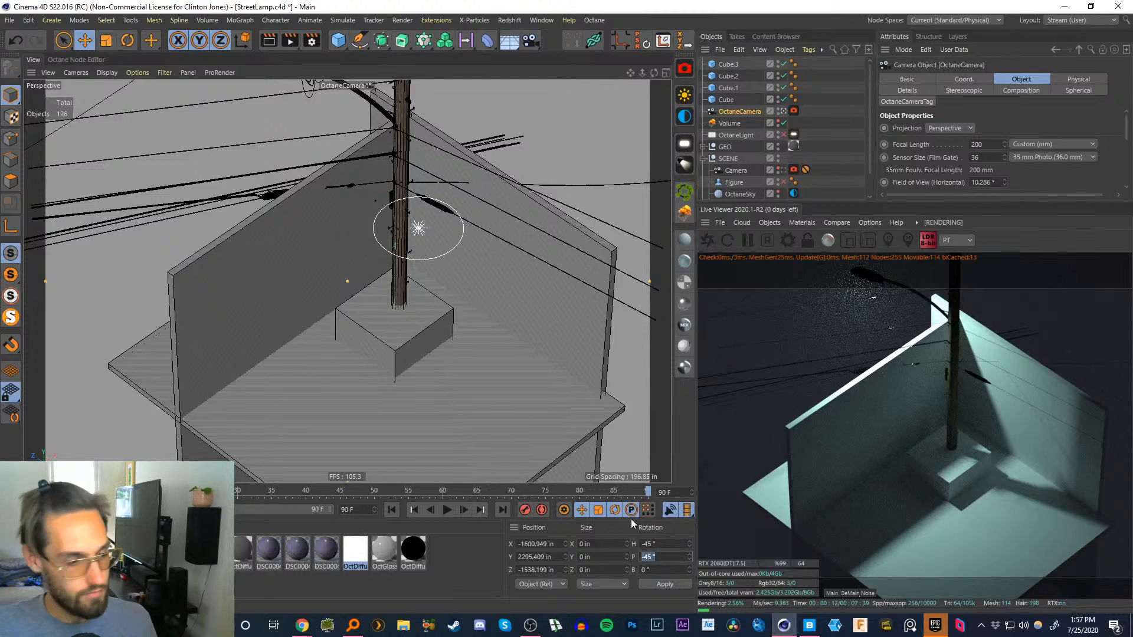
click(934, 627)
click(933, 630)
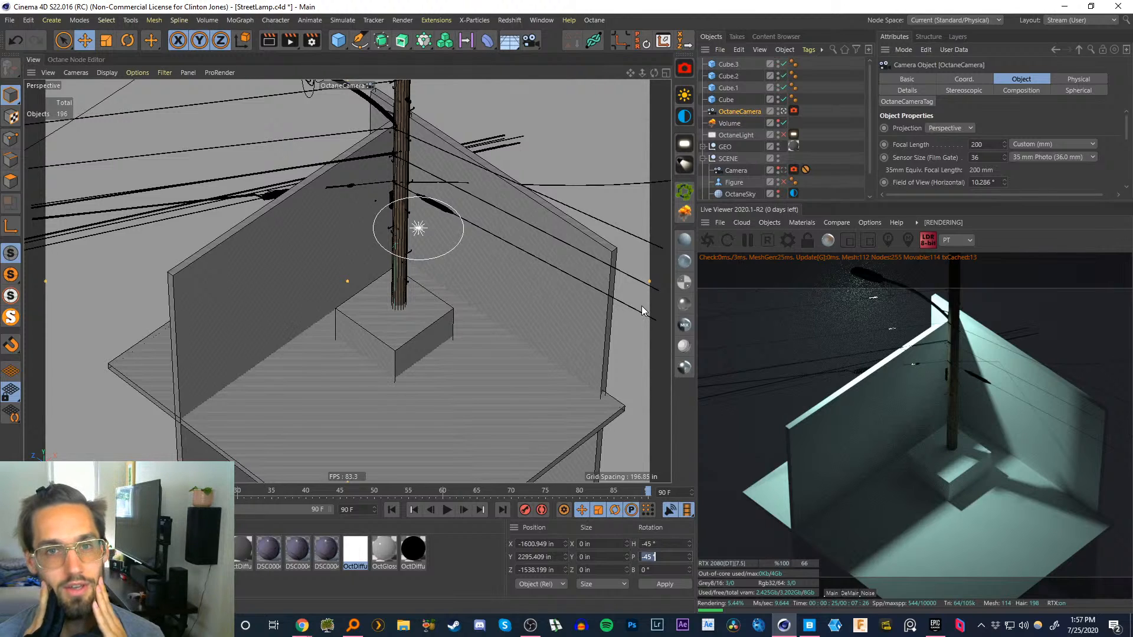
key(Return)
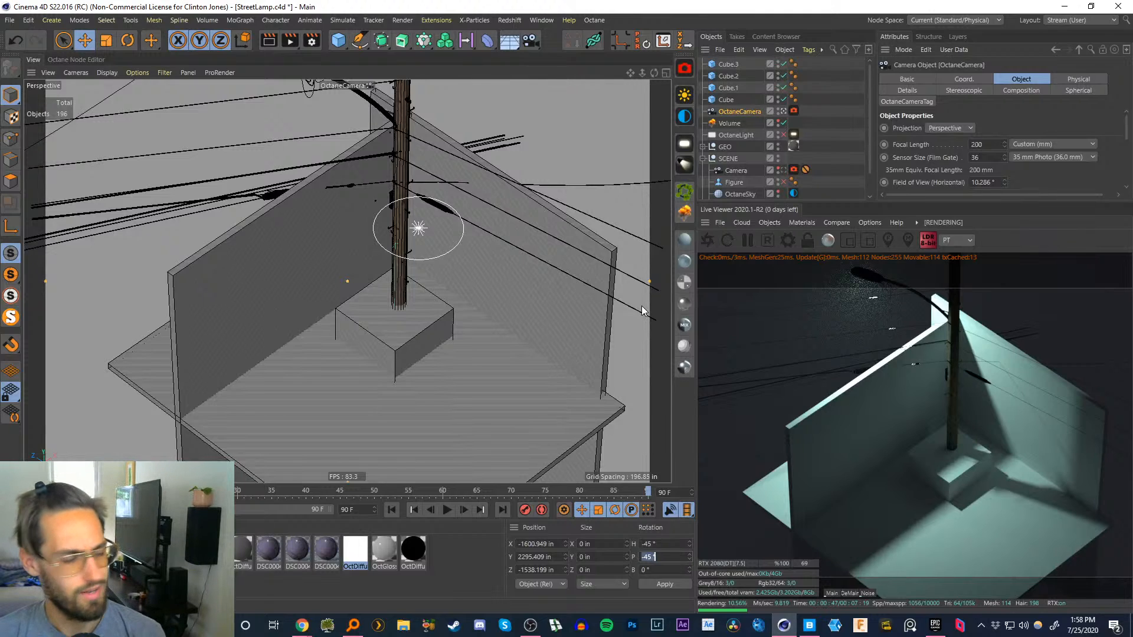
key(Return)
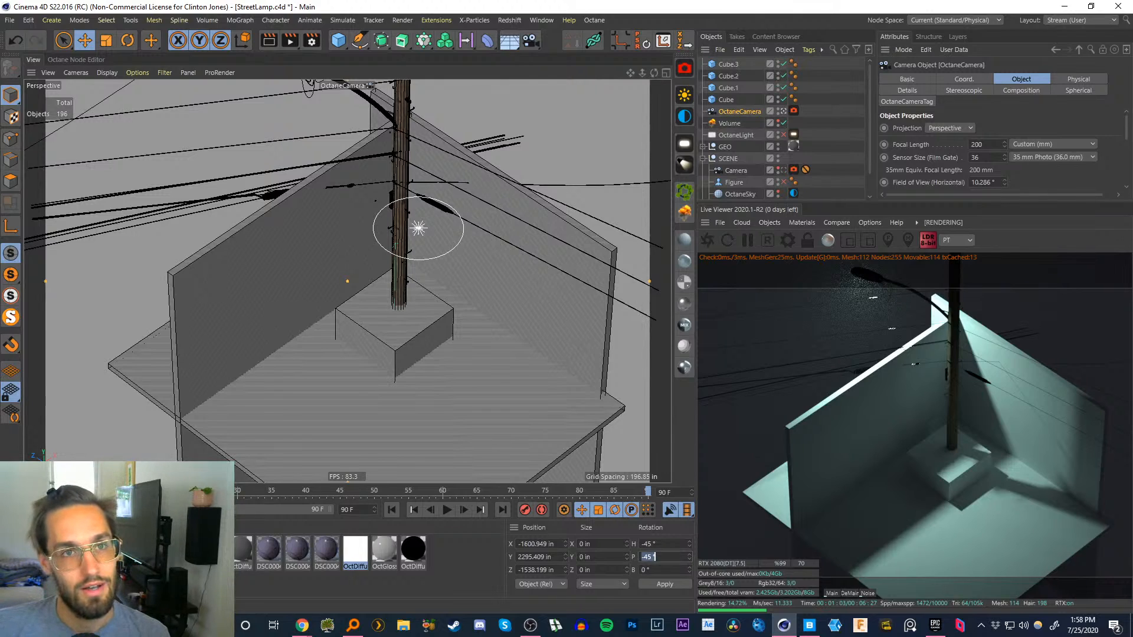
key(Return)
key(Return)
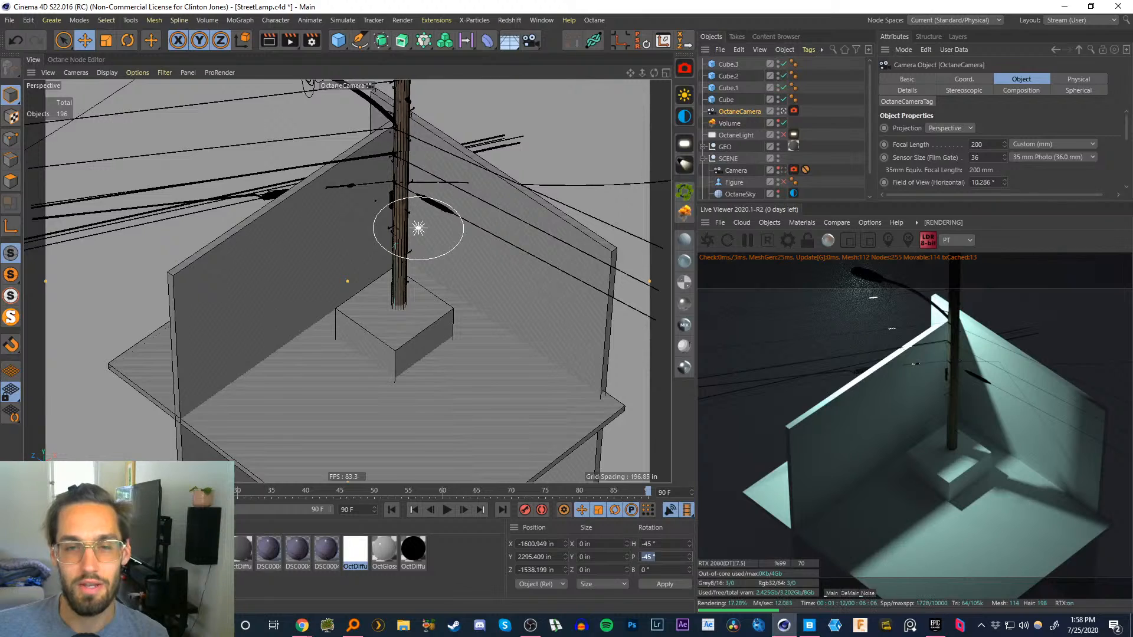